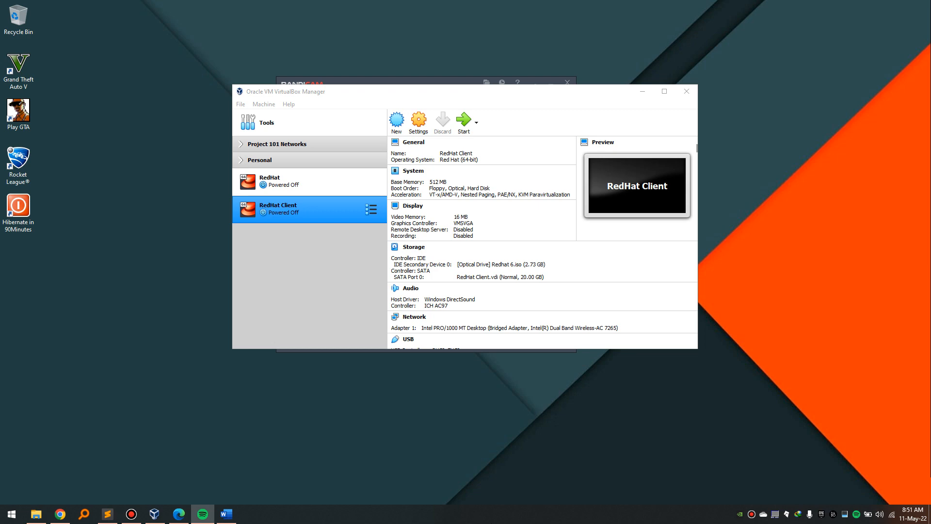
Read through the project brief document, checking the domain name, then return to VirtualBox.
{"action": "left_click", "coordinate": [225, 513]}
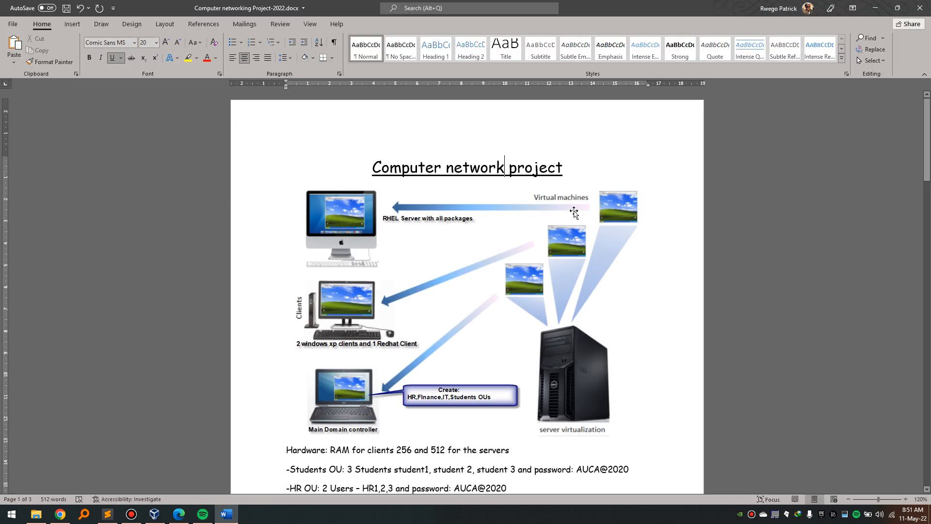
{"action": "scroll", "coordinate": [572, 214], "scroll_direction": "down", "scroll_amount": 1}
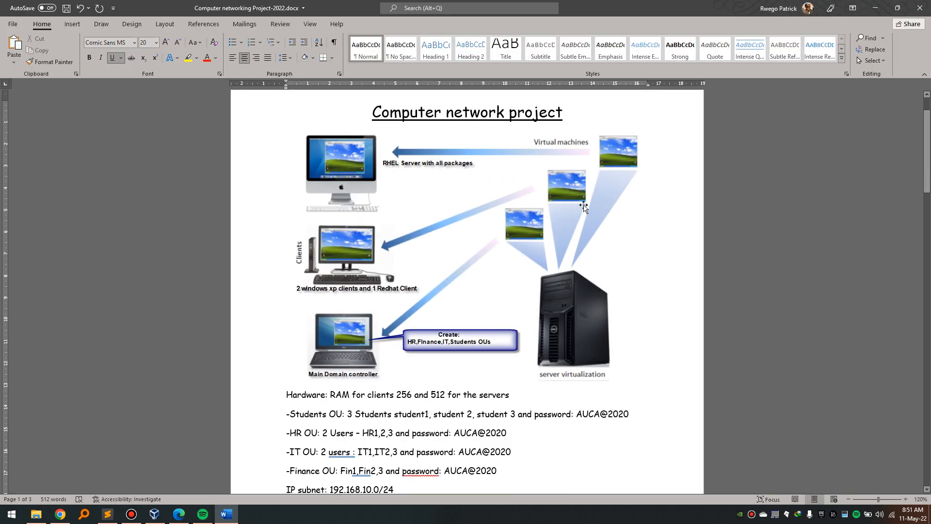
{"action": "scroll", "coordinate": [593, 203], "scroll_direction": "down", "scroll_amount": 1}
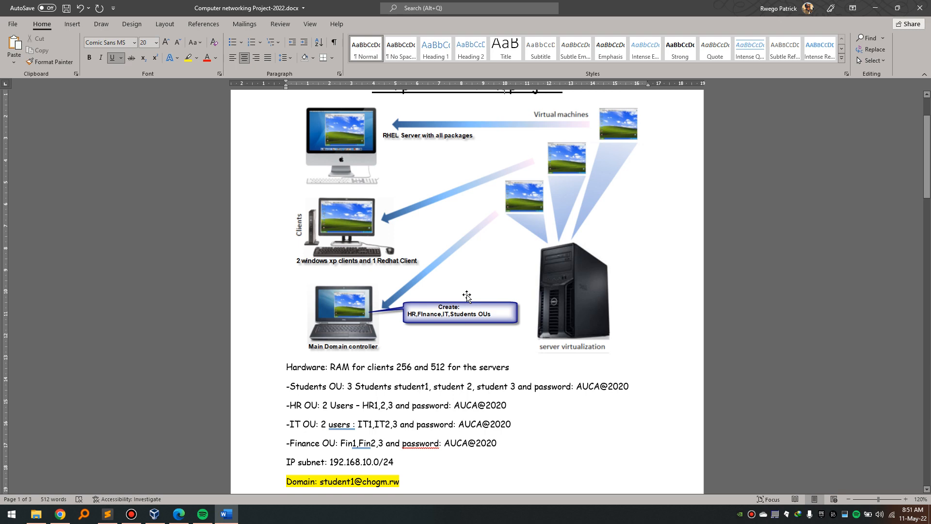
{"action": "scroll", "coordinate": [467, 294], "scroll_direction": "down", "scroll_amount": 5}
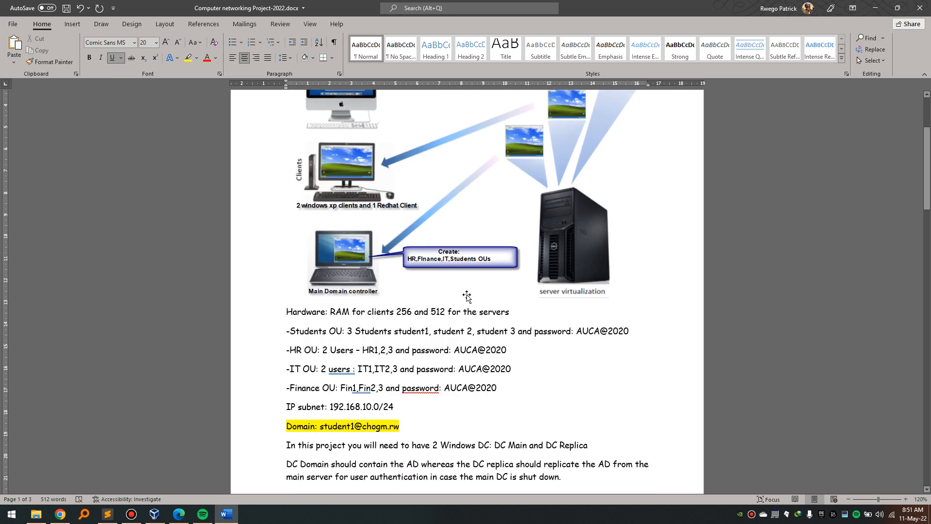
{"action": "scroll", "coordinate": [467, 295], "scroll_direction": "down", "scroll_amount": 1}
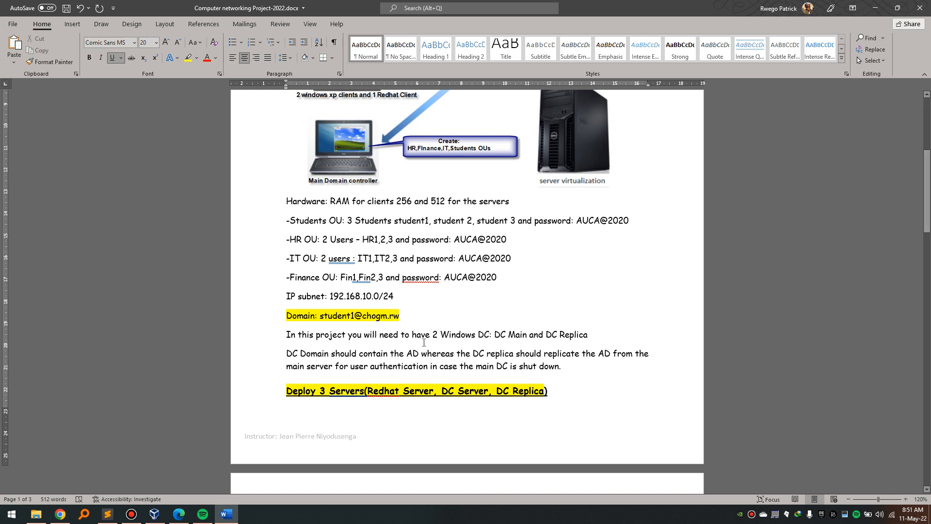
{"action": "left_click_drag", "start_coordinate": [362, 316], "coordinate": [399, 317]}
{"action": "left_click", "coordinate": [407, 316]}
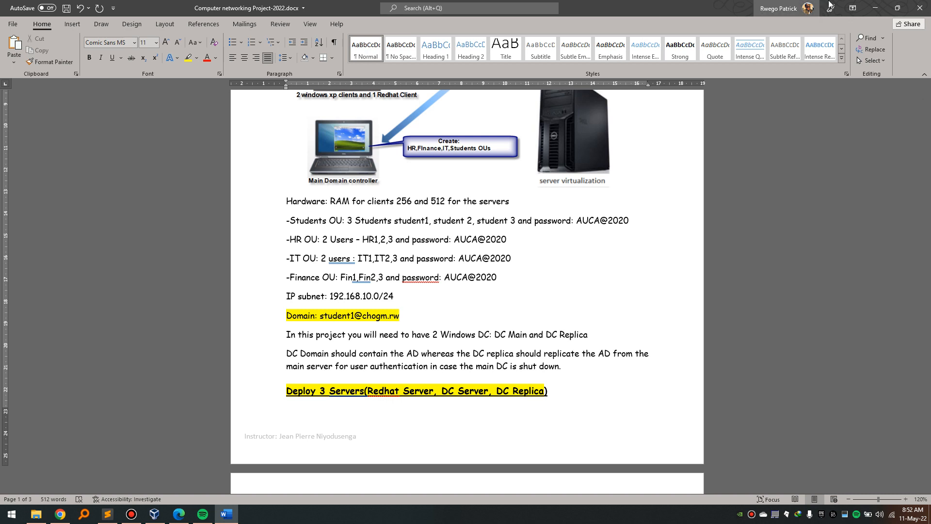
{"action": "left_click", "coordinate": [877, 6]}
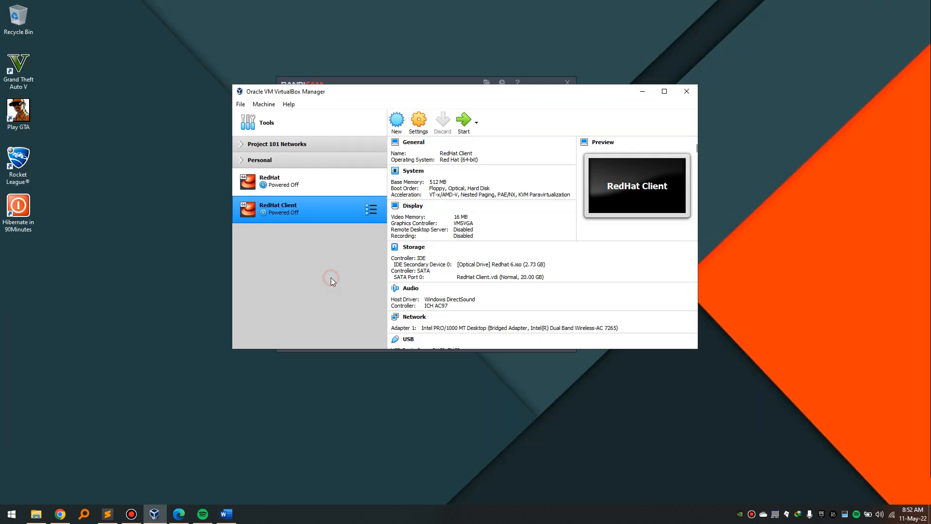
Start a new machine named 'Windows Server2003' with version Windows 2003 (64-bit).
{"action": "left_click", "coordinate": [396, 119]}
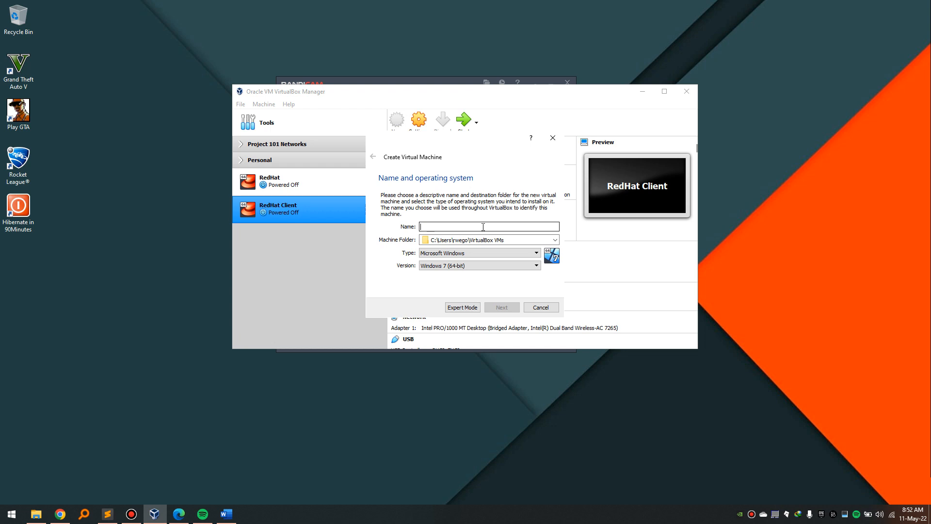
{"action": "type", "text": "Windows "}
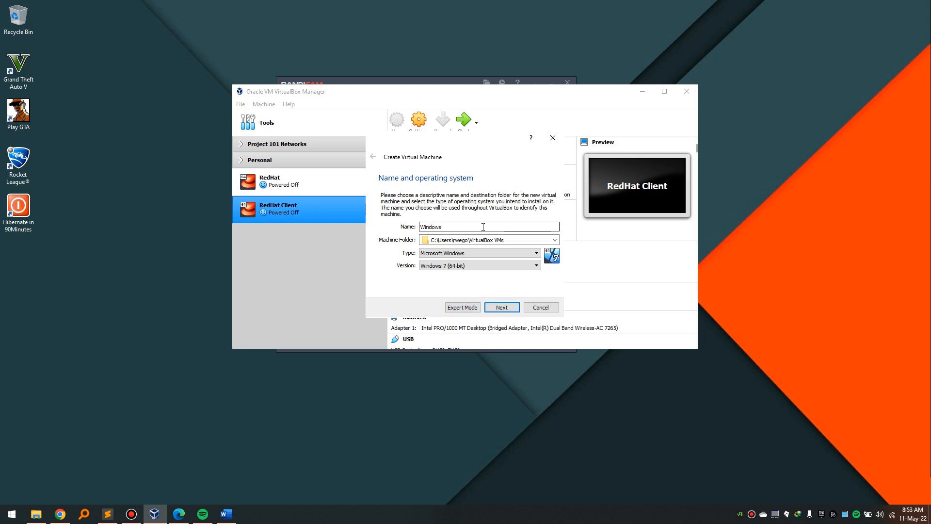
{"action": "type", "text": "Server2003"}
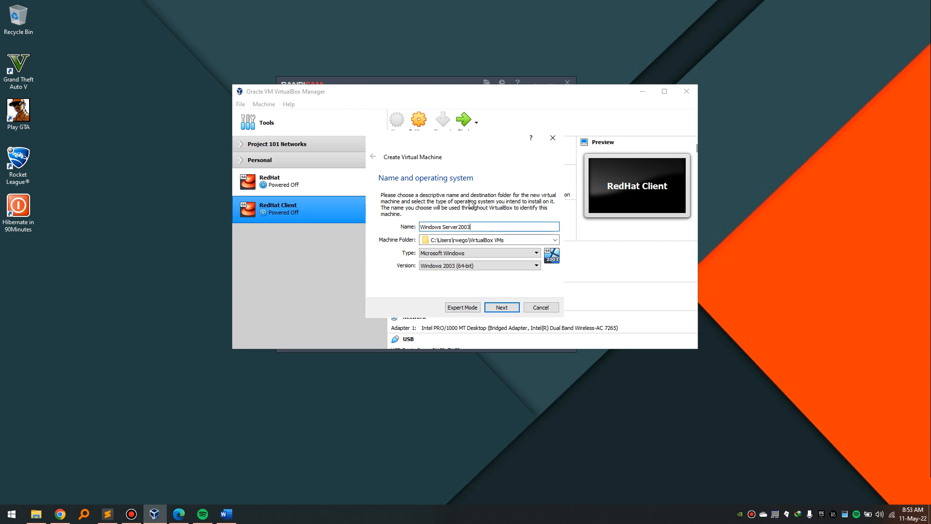
{"action": "left_click", "coordinate": [464, 266]}
{"action": "left_click", "coordinate": [466, 274]}
{"action": "left_click", "coordinate": [501, 307]}
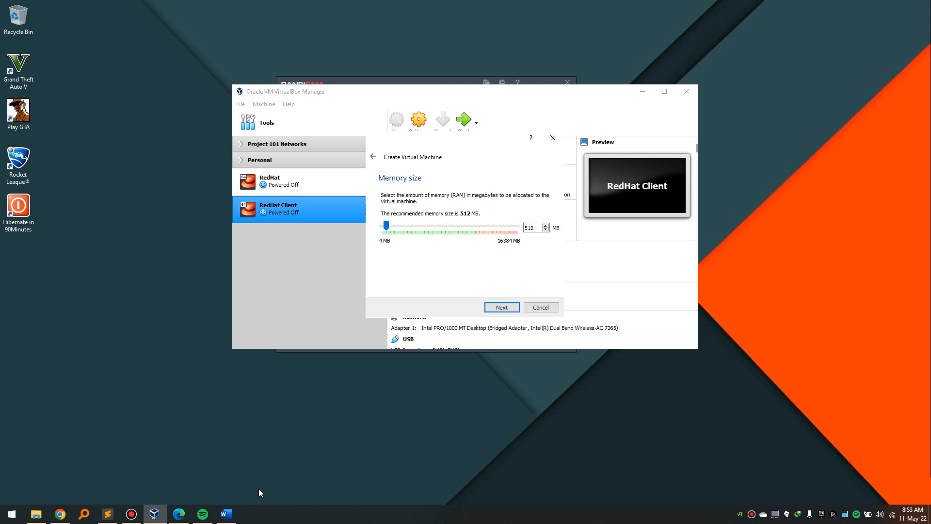
{"action": "mouse_move", "coordinate": [233, 517]}
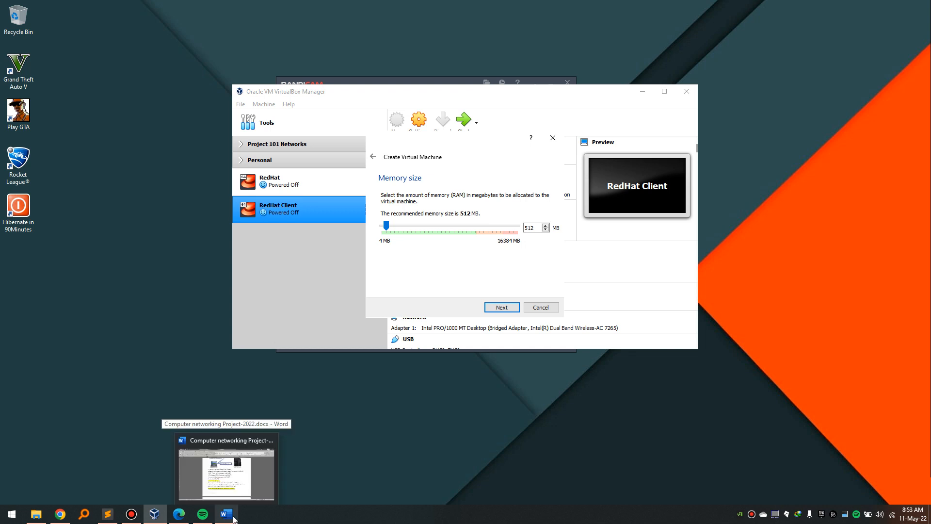
{"action": "left_click", "coordinate": [232, 517]}
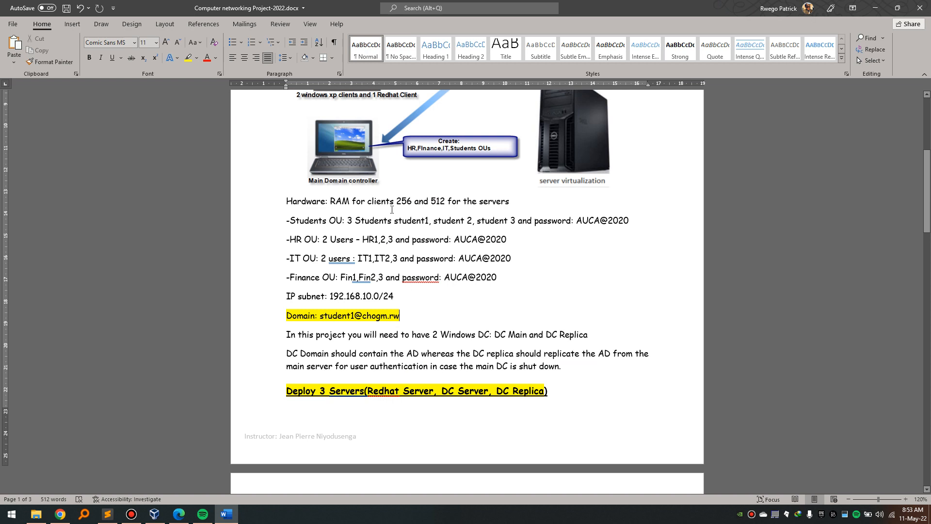
{"action": "left_click_drag", "start_coordinate": [430, 200], "coordinate": [447, 201]}
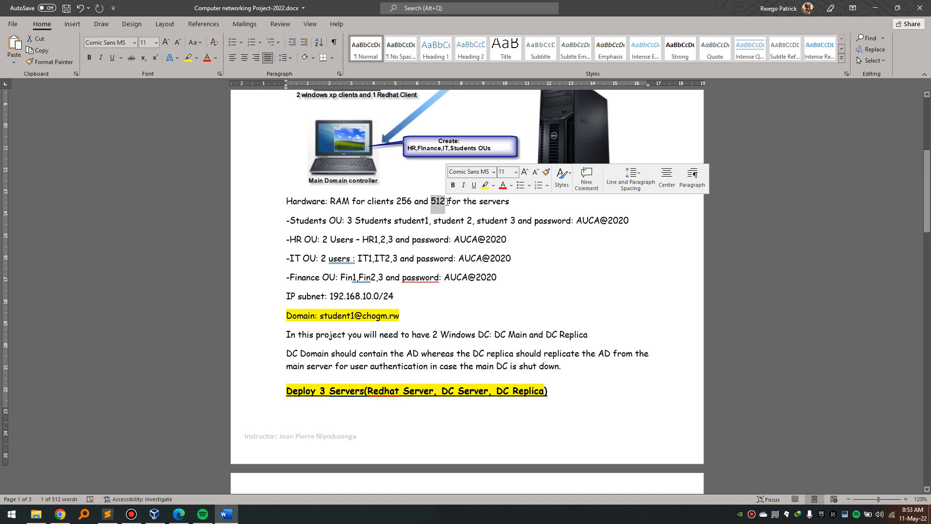
{"action": "left_click_drag", "start_coordinate": [396, 201], "coordinate": [410, 204]}
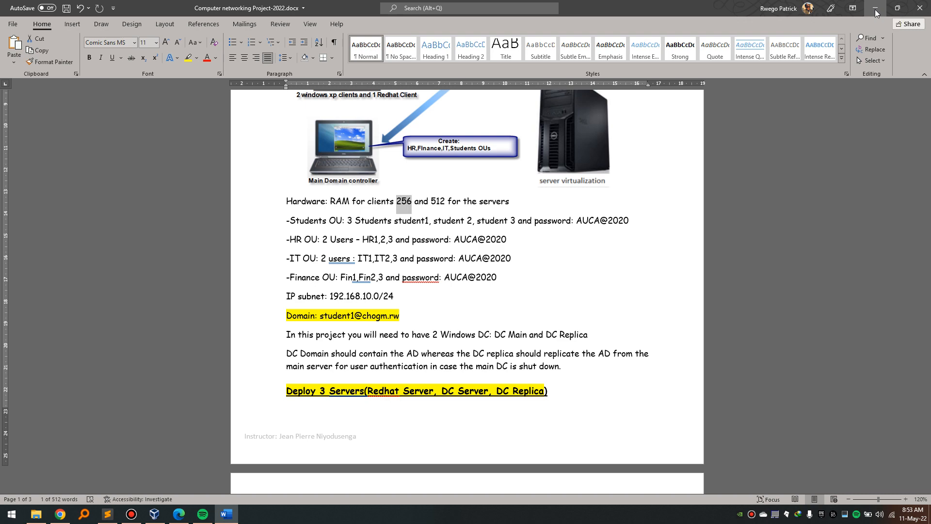
{"action": "left_click", "coordinate": [875, 12]}
{"action": "left_click_drag", "start_coordinate": [536, 228], "coordinate": [499, 234]}
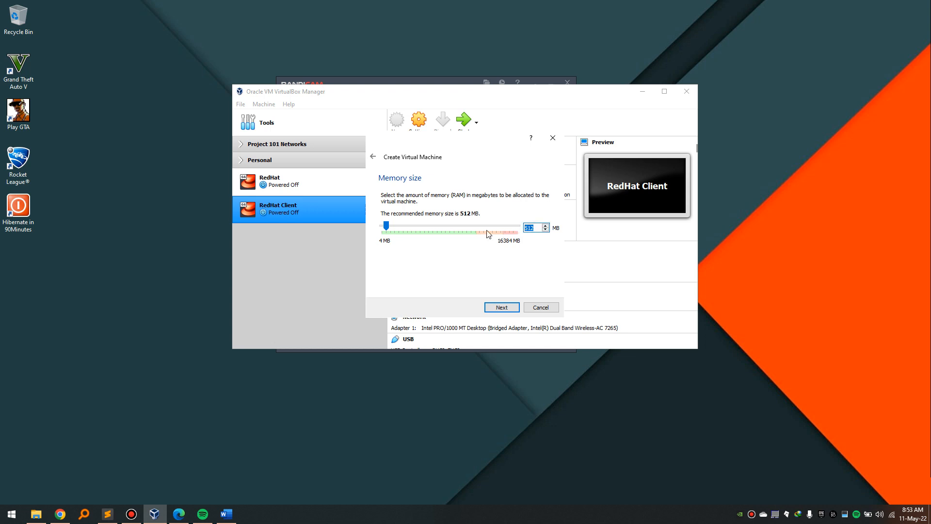
Give the machine 1024 MB of memory and a new dynamically allocated 20.00 GB VDI disk.
{"action": "type", "text": "1024"}
{"action": "left_click", "coordinate": [497, 308]}
{"action": "left_click", "coordinate": [497, 308]}
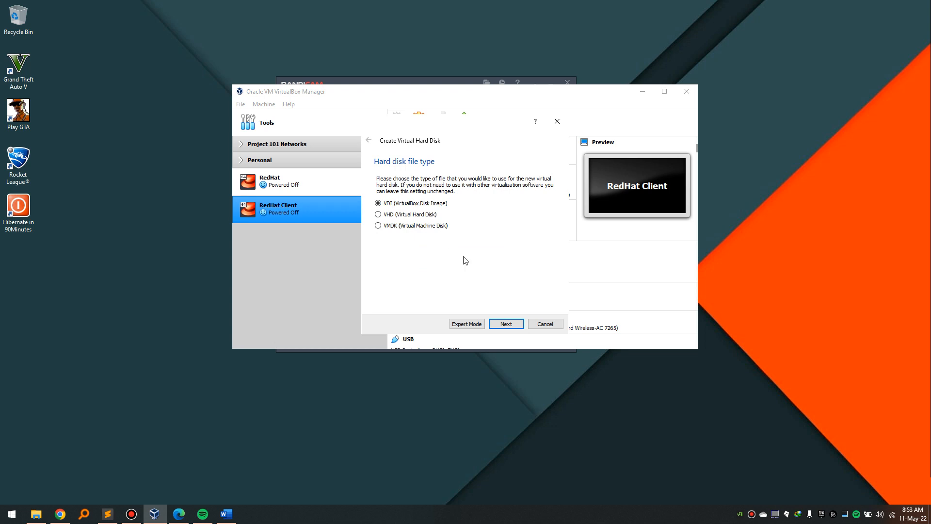
{"action": "left_click", "coordinate": [503, 322]}
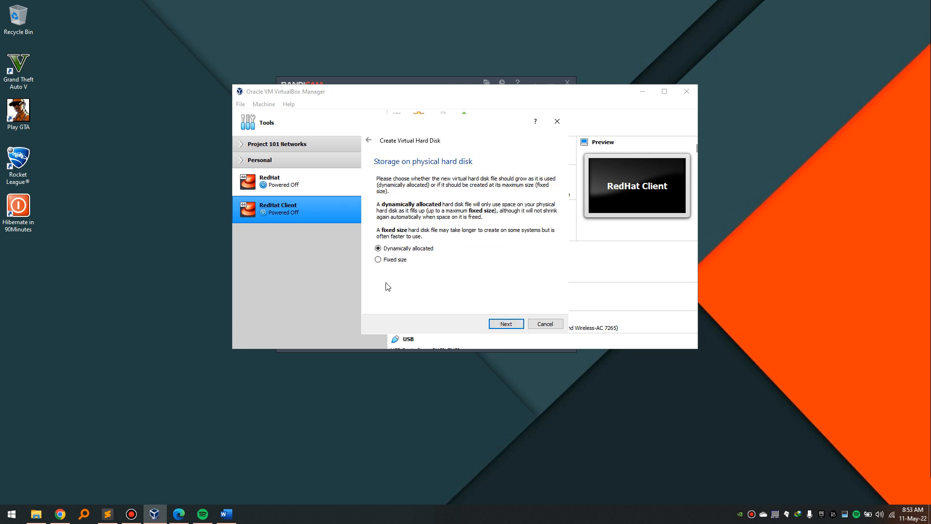
{"action": "left_click", "coordinate": [503, 325]}
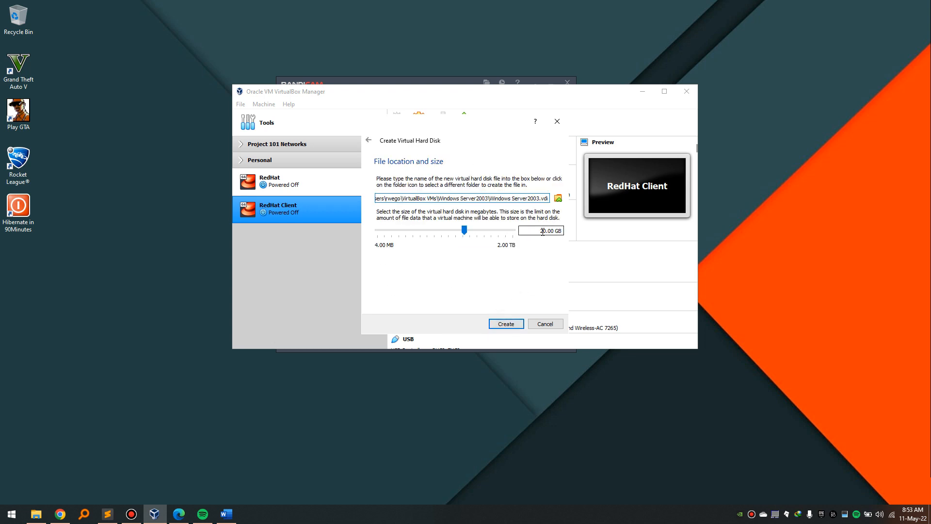
{"action": "left_click_drag", "start_coordinate": [533, 231], "coordinate": [563, 232]}
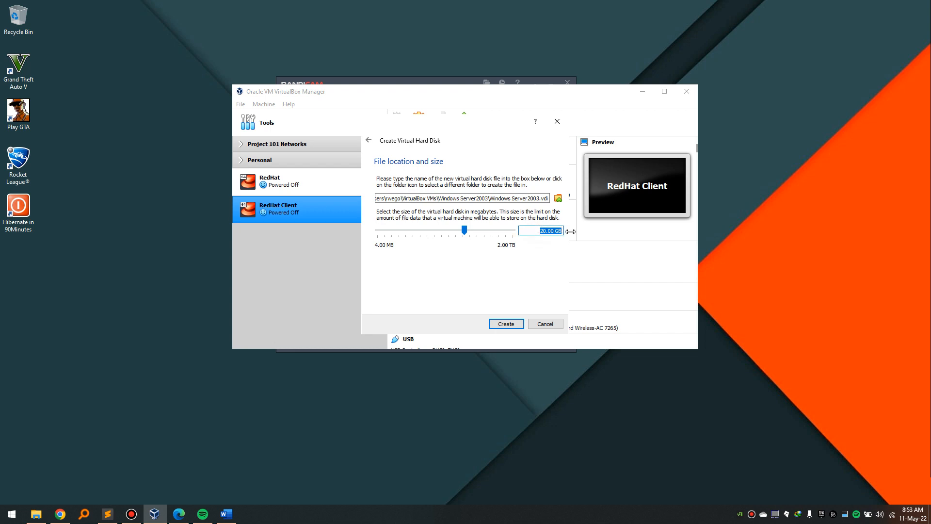
{"action": "left_click", "coordinate": [533, 232]}
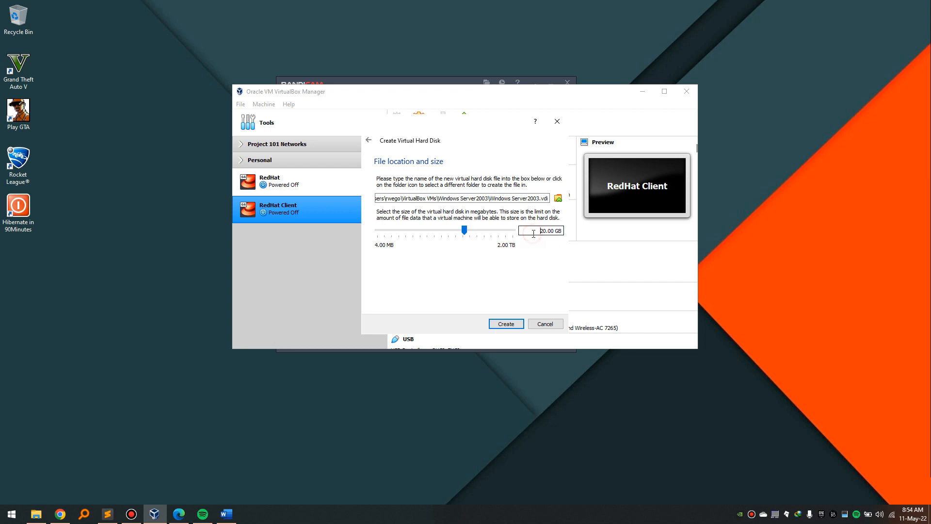
{"action": "left_click", "coordinate": [509, 324]}
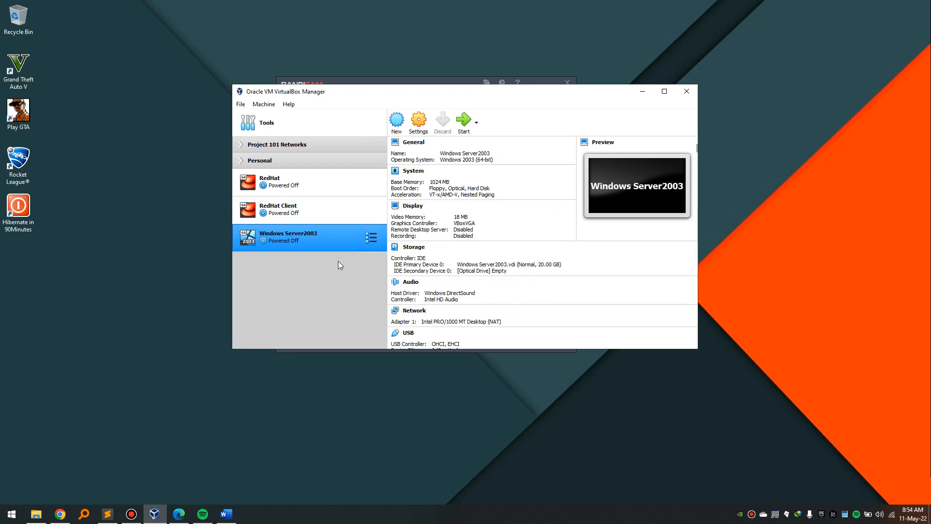
In Windows Server2003 settings, make shared clipboard and drag'n'drop bidirectional.
{"action": "left_click", "coordinate": [415, 123]}
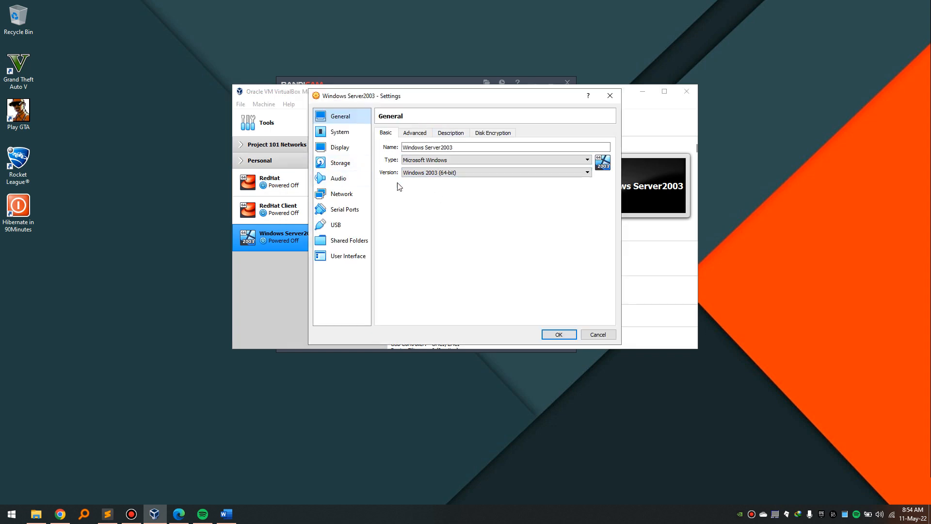
{"action": "left_click", "coordinate": [423, 133]}
{"action": "left_click", "coordinate": [442, 162]}
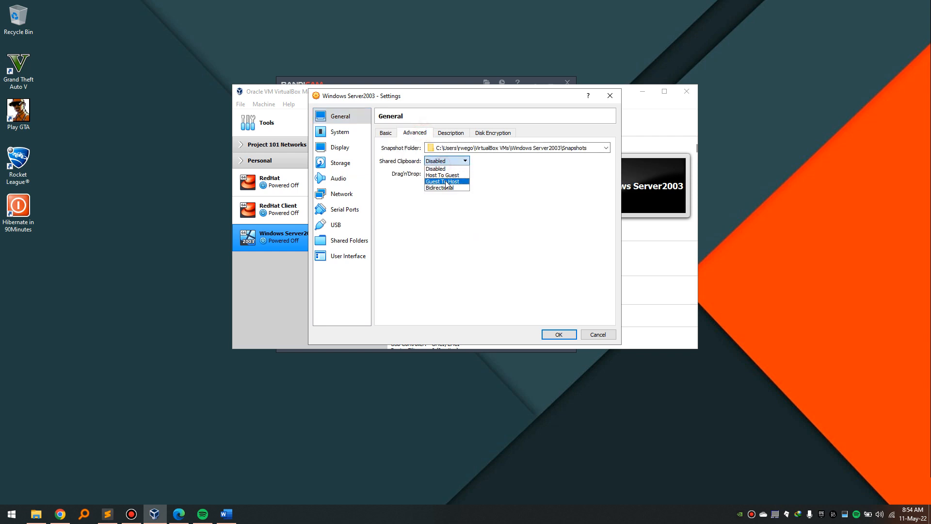
{"action": "left_click", "coordinate": [447, 187]}
{"action": "left_click", "coordinate": [443, 174]}
{"action": "left_click", "coordinate": [447, 201]}
Mount Win2003ServerSTD.iso in the empty optical drive.
{"action": "left_click", "coordinate": [341, 134]}
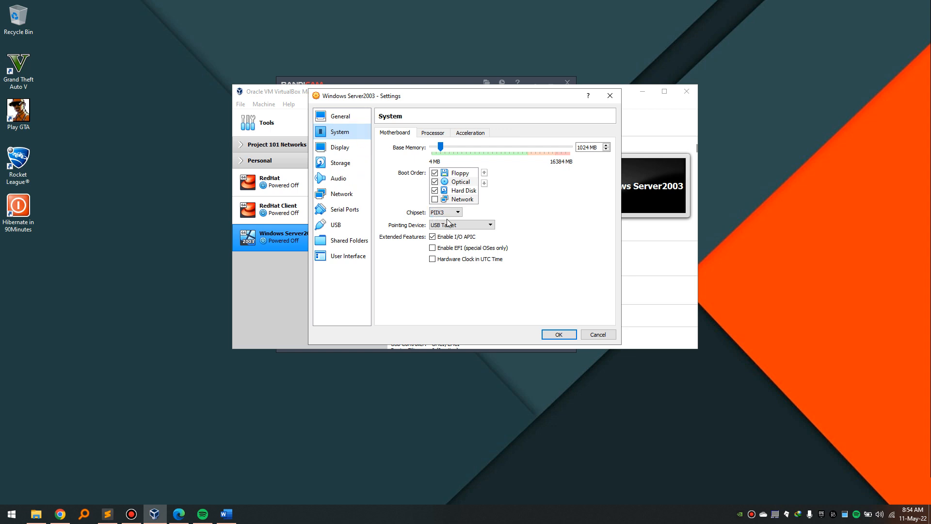
{"action": "left_click", "coordinate": [340, 147]}
{"action": "left_click", "coordinate": [340, 162]}
{"action": "left_click", "coordinate": [415, 166]}
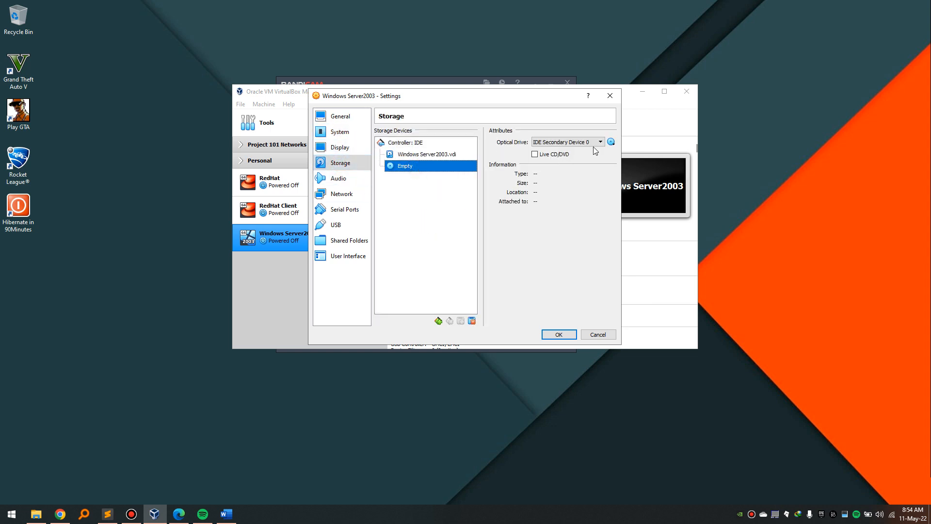
{"action": "left_click", "coordinate": [611, 142]}
{"action": "left_click", "coordinate": [629, 166]}
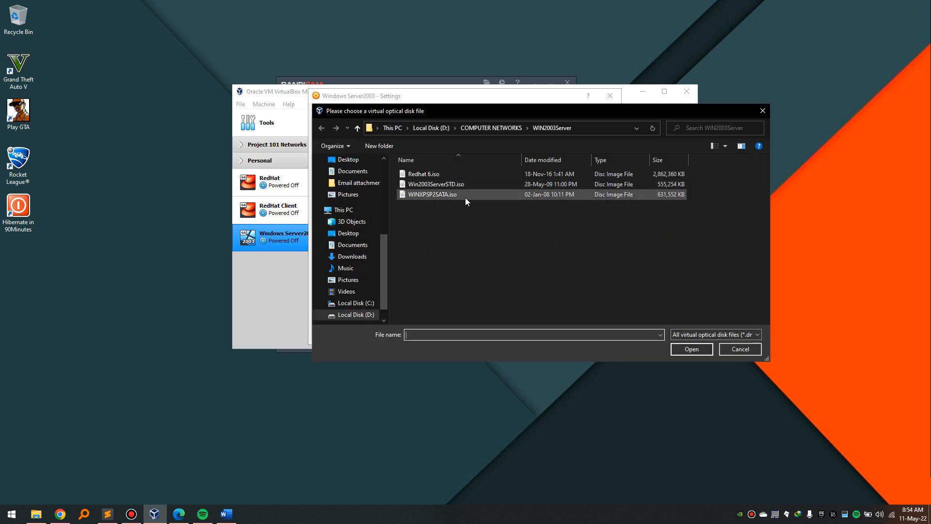
{"action": "left_click", "coordinate": [461, 184]}
{"action": "left_click", "coordinate": [683, 353]}
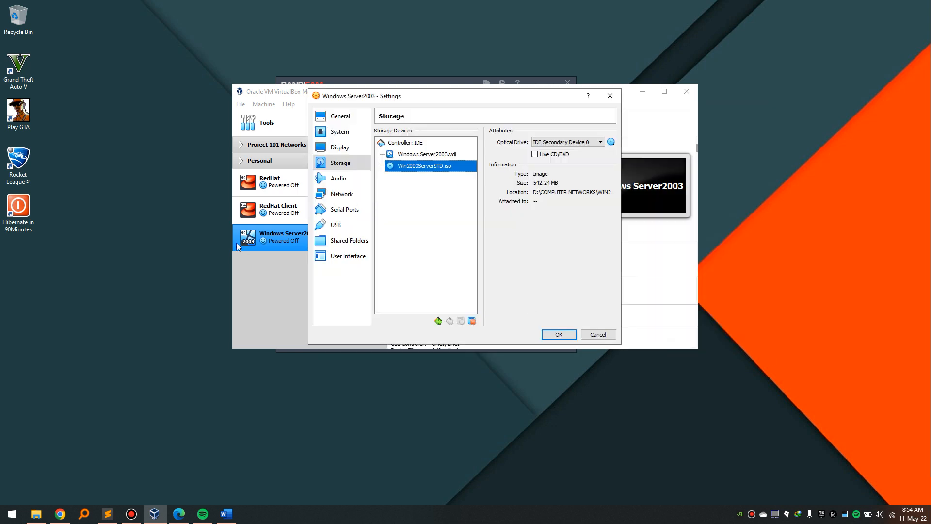
Attach network adapter 1 as a Bridged Adapter.
{"action": "left_click", "coordinate": [339, 178]}
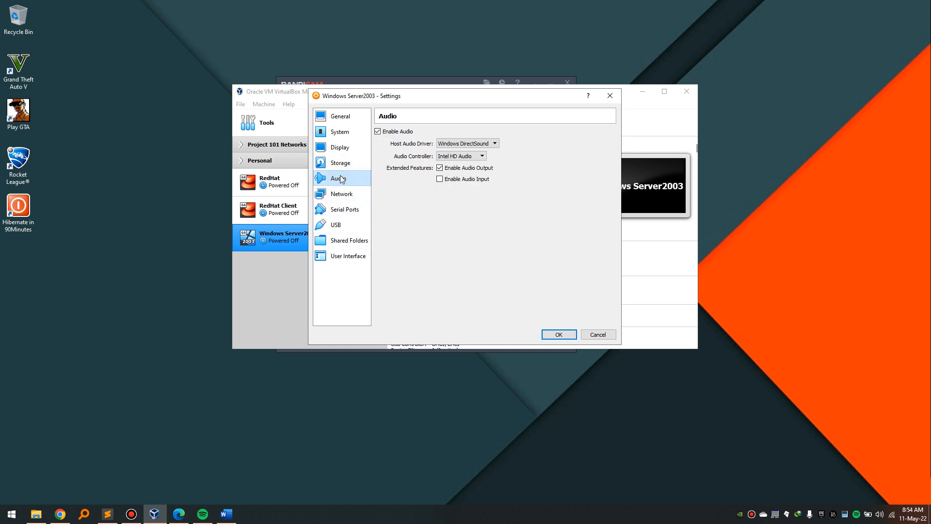
{"action": "left_click", "coordinate": [343, 194]}
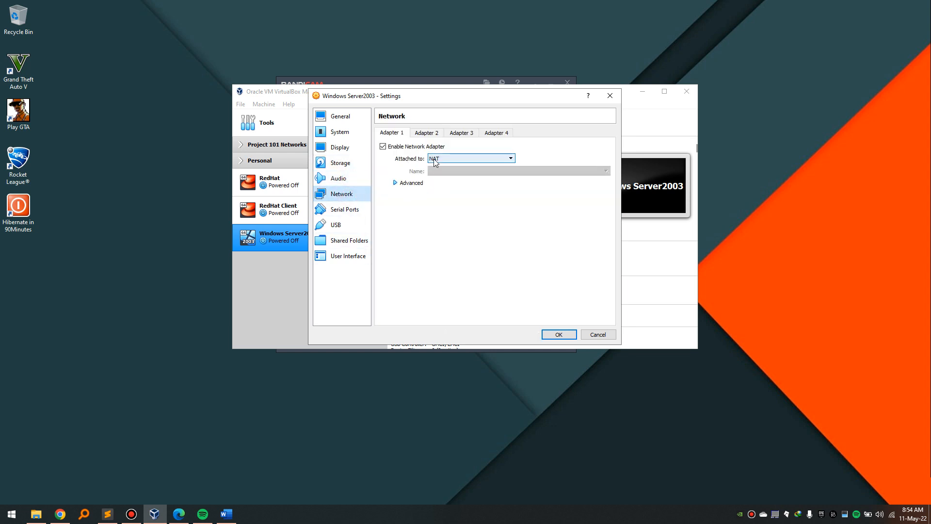
{"action": "left_click", "coordinate": [432, 162]}
{"action": "left_click", "coordinate": [457, 173]}
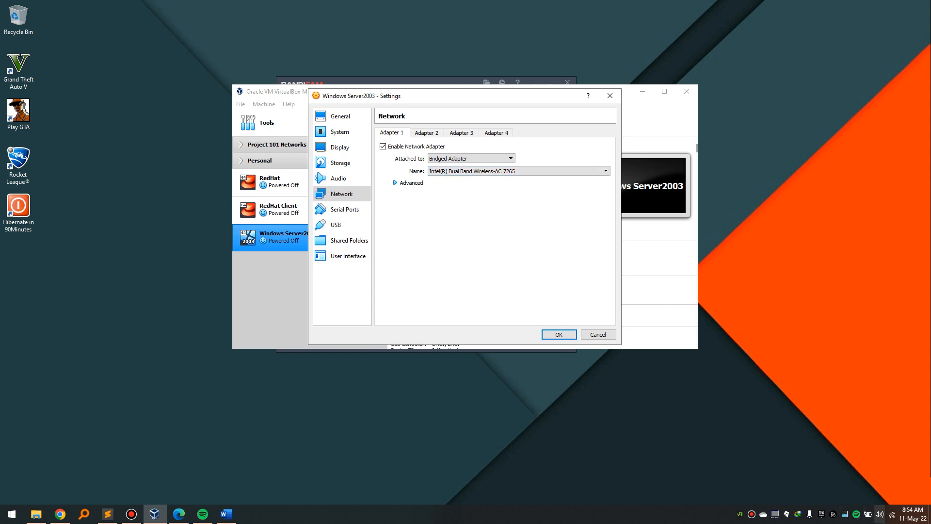
Put the host into airplane mode, then save the machine settings.
{"action": "mouse_move", "coordinate": [892, 517]}
{"action": "left_click", "coordinate": [582, 275]}
{"action": "key", "text": "alt+Tab"}
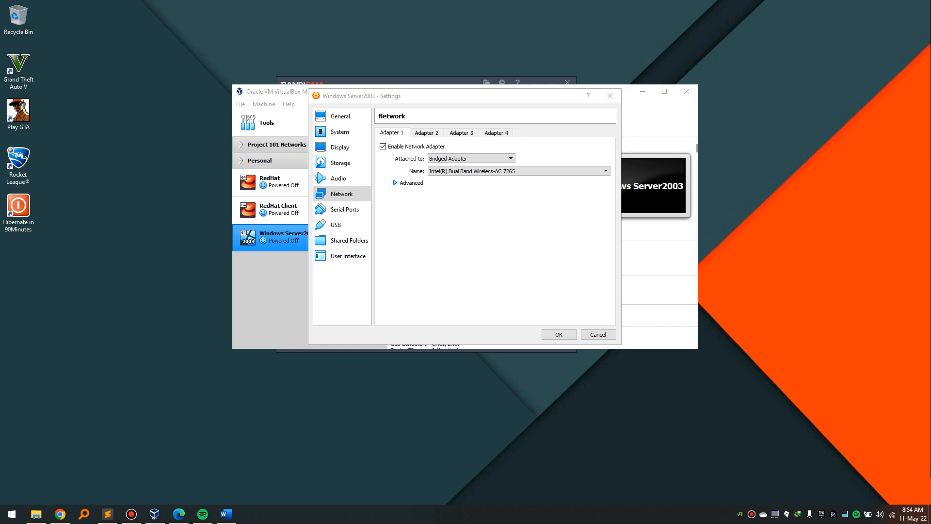
{"action": "key", "text": "XF86RFKill"}
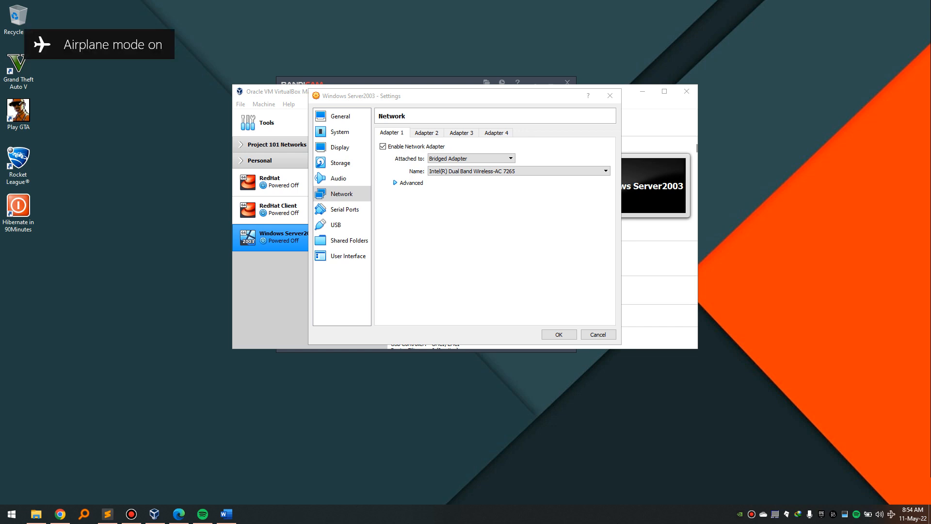
{"action": "left_click", "coordinate": [521, 248]}
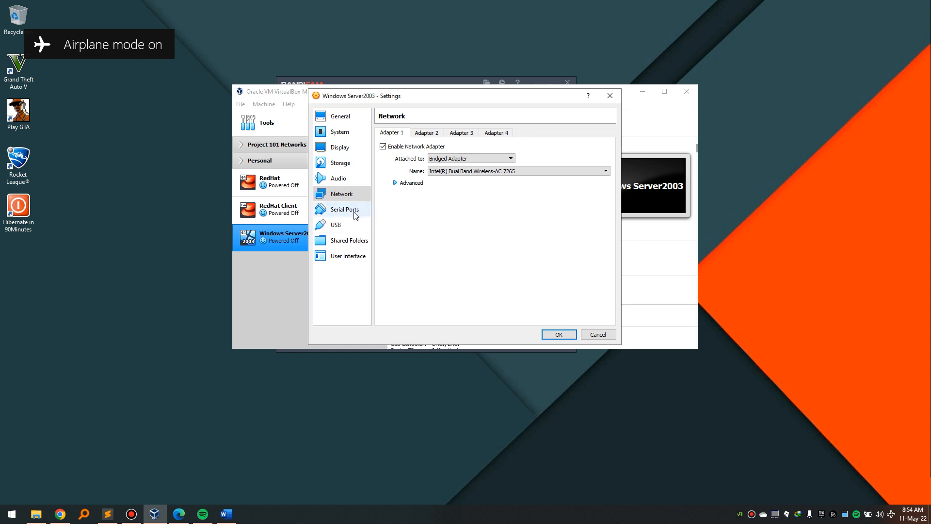
{"action": "left_click", "coordinate": [482, 299]}
{"action": "left_click", "coordinate": [559, 335]}
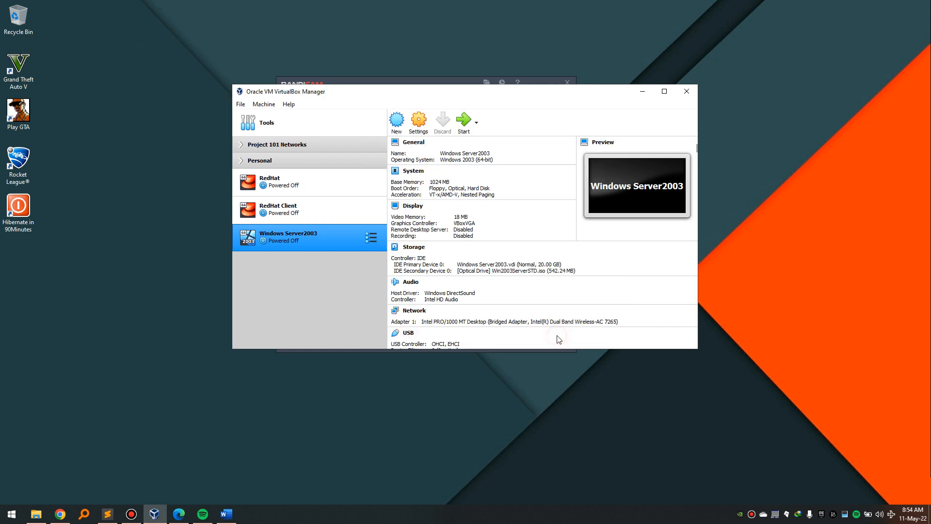
Boot the Windows Server2003 VM from its mounted setup disc.
{"action": "left_click", "coordinate": [467, 116]}
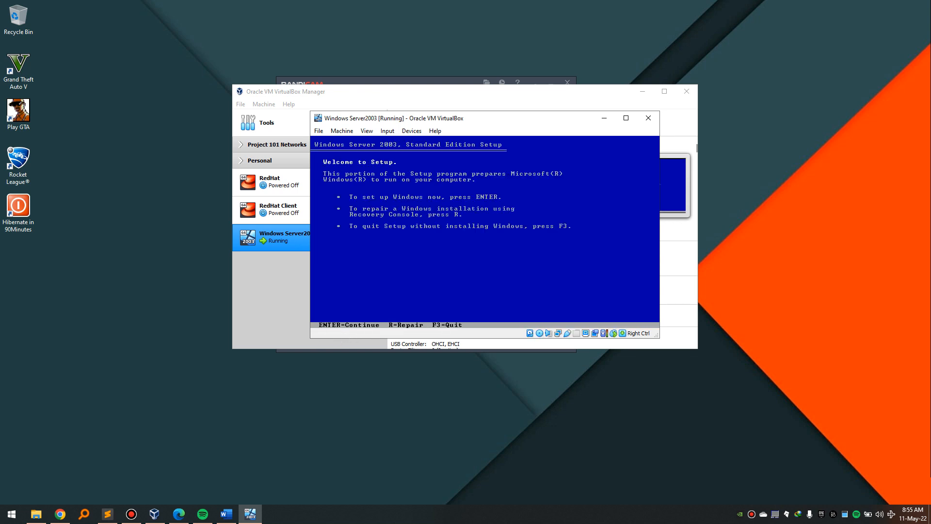
Accept the licence, install on the unpartitioned space formatted as NTFS, and restart.
{"action": "key", "text": "Return"}
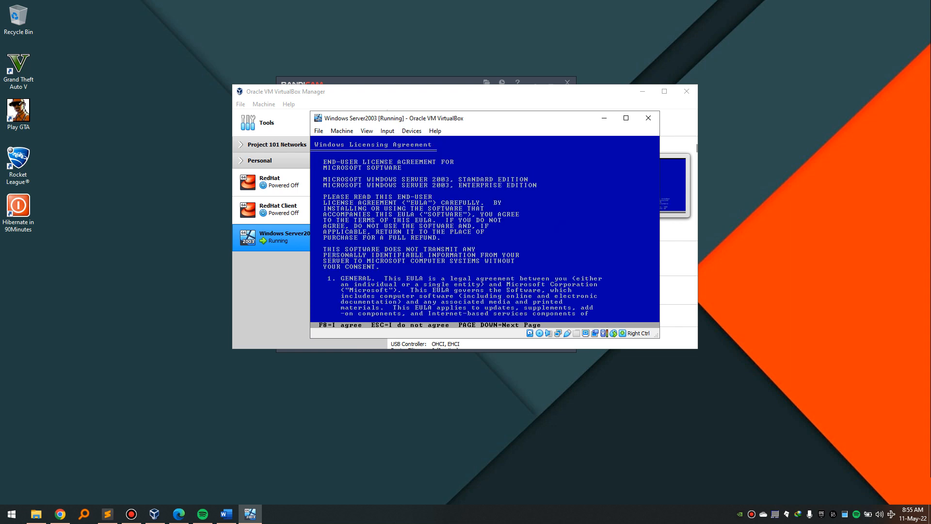
{"action": "key", "text": "F8"}
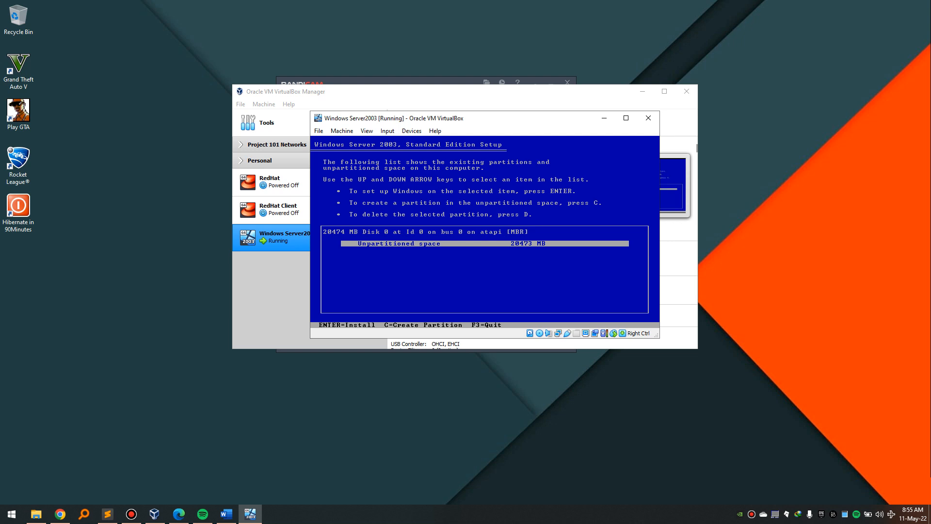
{"action": "key", "text": "Return"}
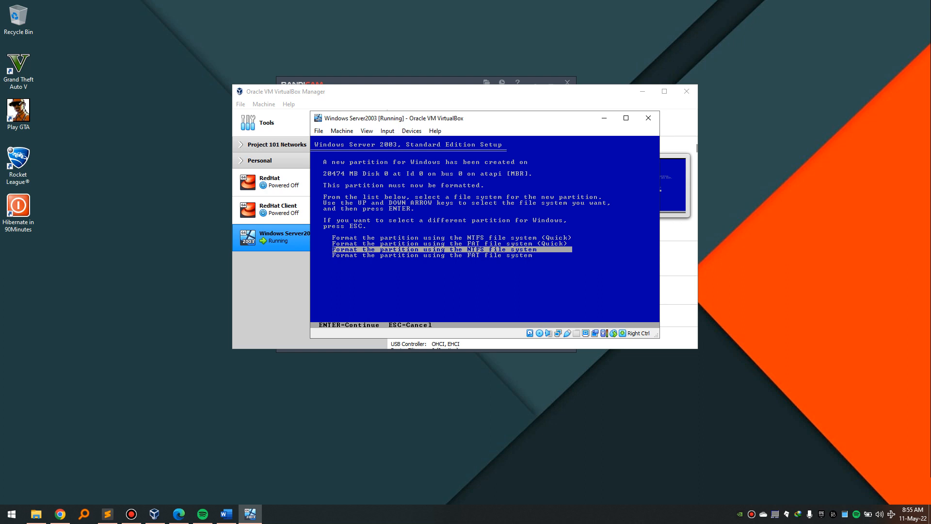
{"action": "key", "text": "Return"}
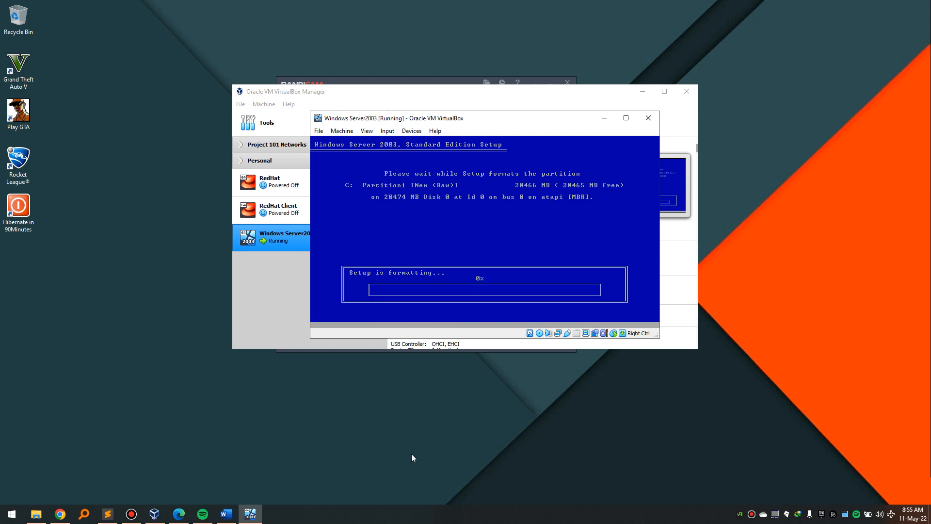
{"action": "left_click", "coordinate": [445, 519]}
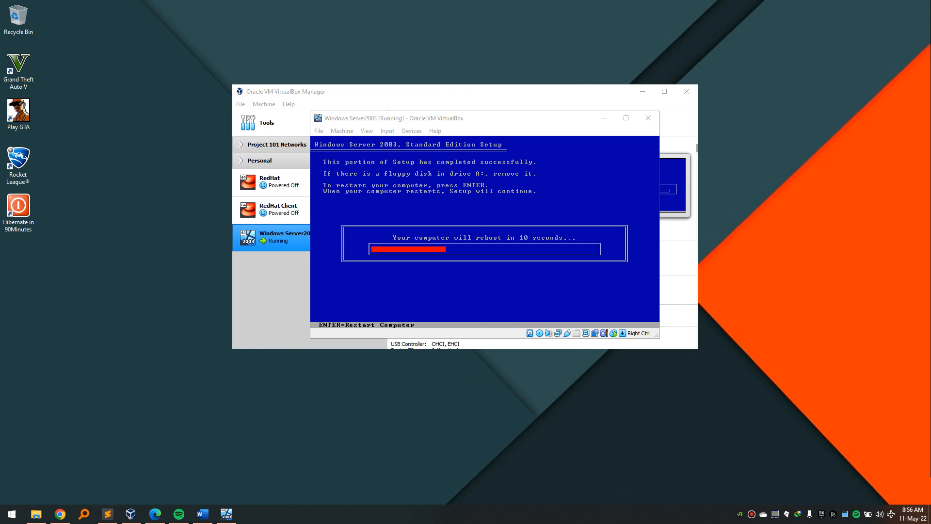
{"action": "left_click", "coordinate": [435, 156]}
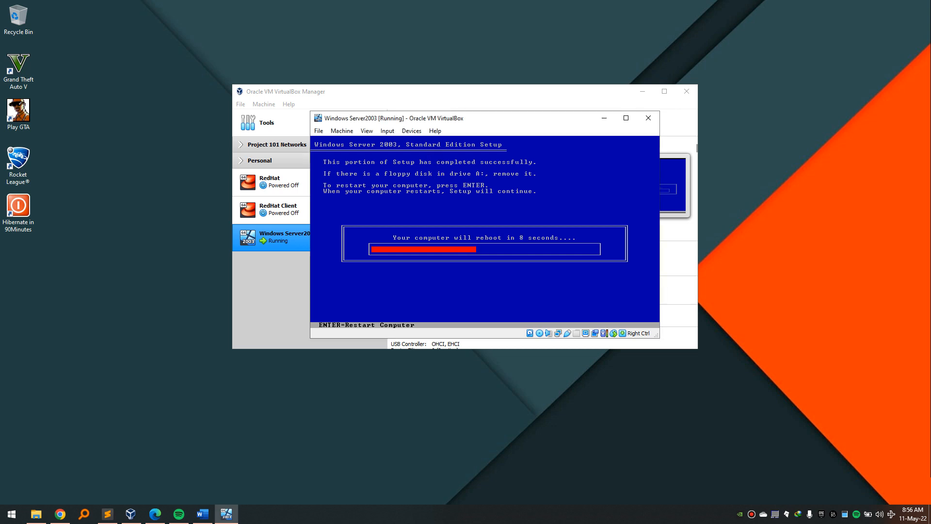
{"action": "key", "text": "Return"}
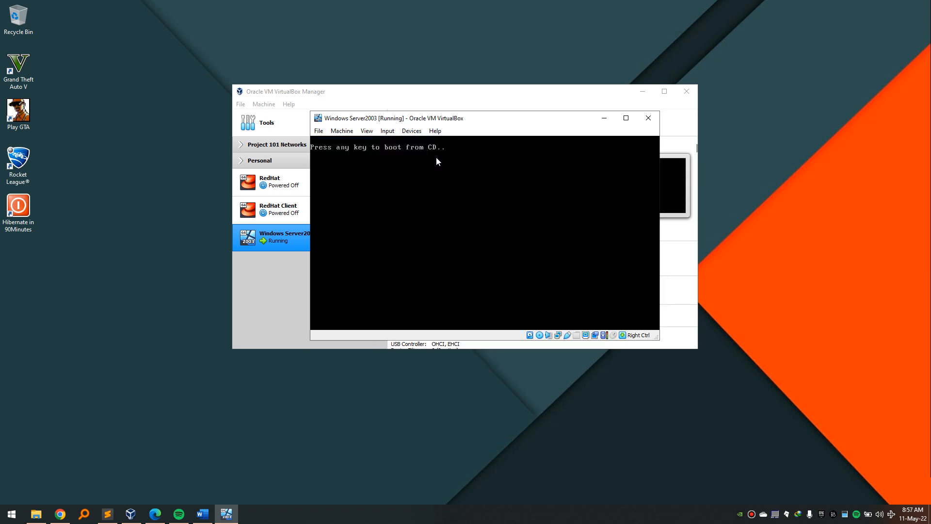
{"action": "left_click", "coordinate": [493, 522]}
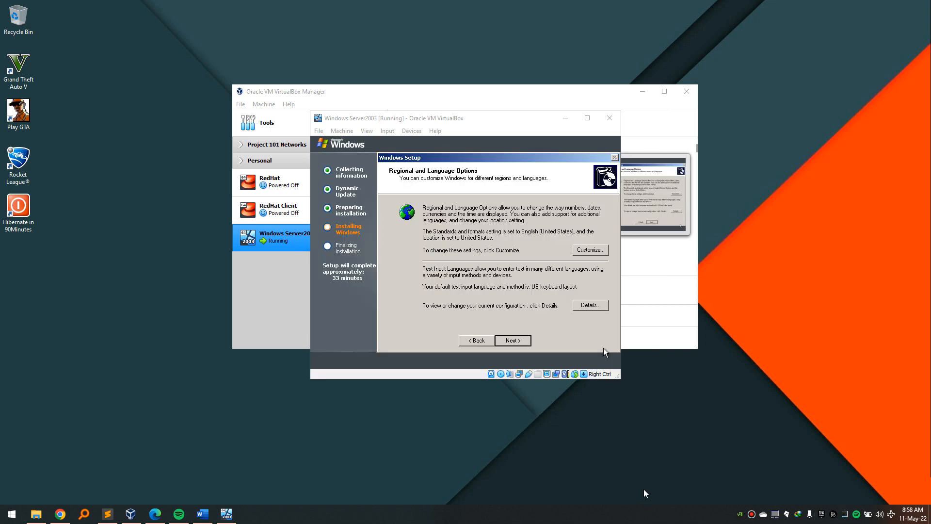
Keep the default regional and language options and enter the owner's name.
{"action": "left_click", "coordinate": [444, 121]}
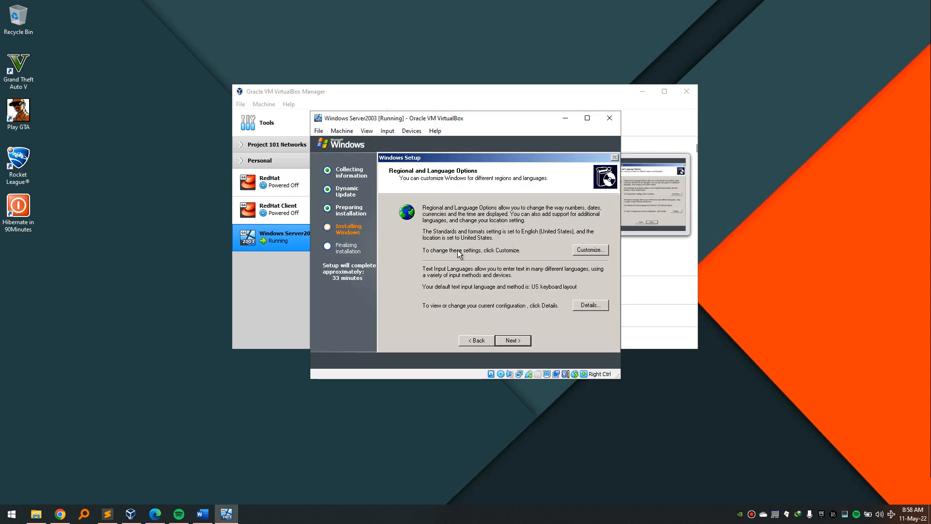
{"action": "left_click", "coordinate": [517, 341]}
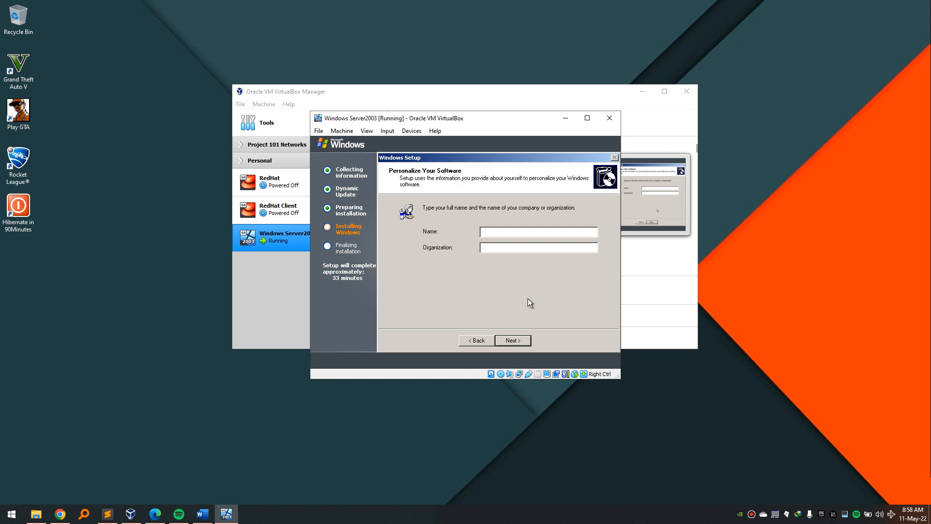
{"action": "type", "text": "Pattus"}
{"action": "left_click", "coordinate": [524, 340]}
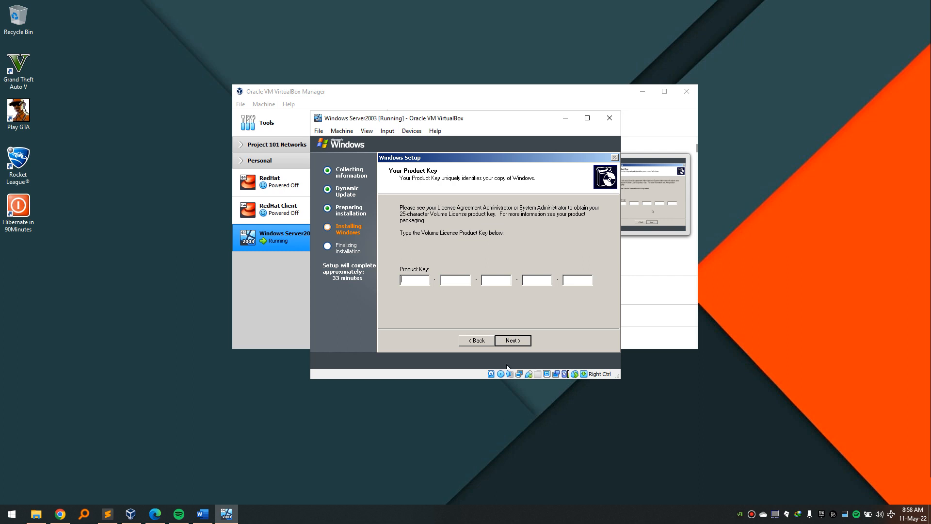
Enter the volume licence product key and continue to Licensing Modes.
{"action": "left_click", "coordinate": [508, 520]}
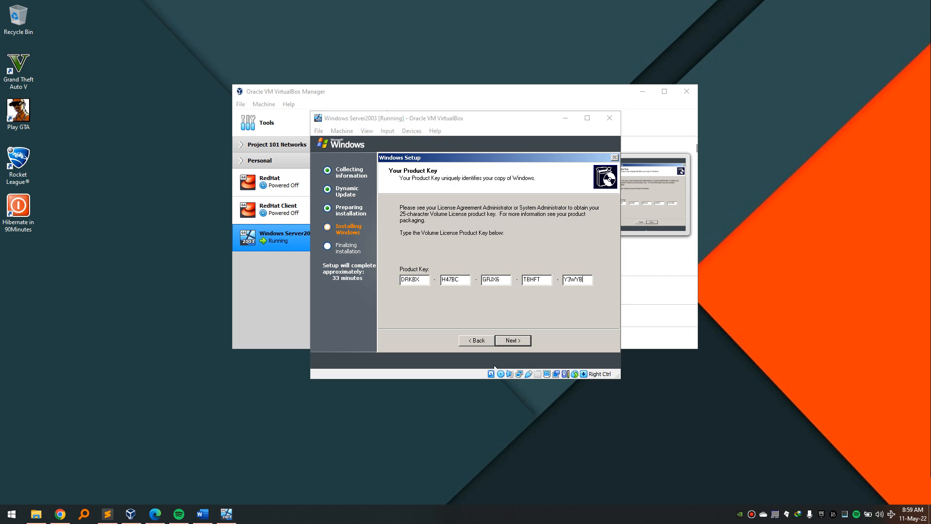
{"action": "left_click", "coordinate": [475, 237]}
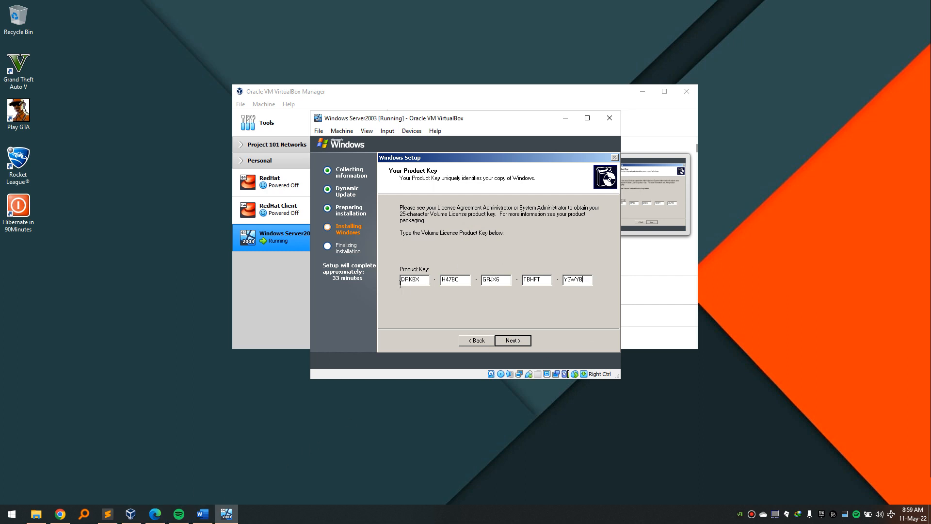
{"action": "left_click_drag", "start_coordinate": [405, 279], "coordinate": [559, 281]}
{"action": "left_click", "coordinate": [522, 341]}
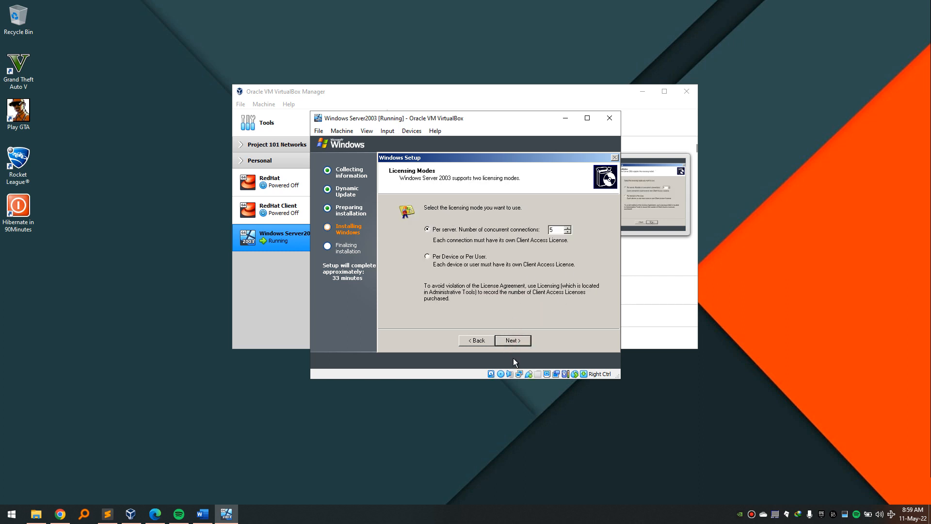
Keep Per server licensing with 5 connections and rename the computer to DCSERVER.
{"action": "left_click", "coordinate": [515, 341]}
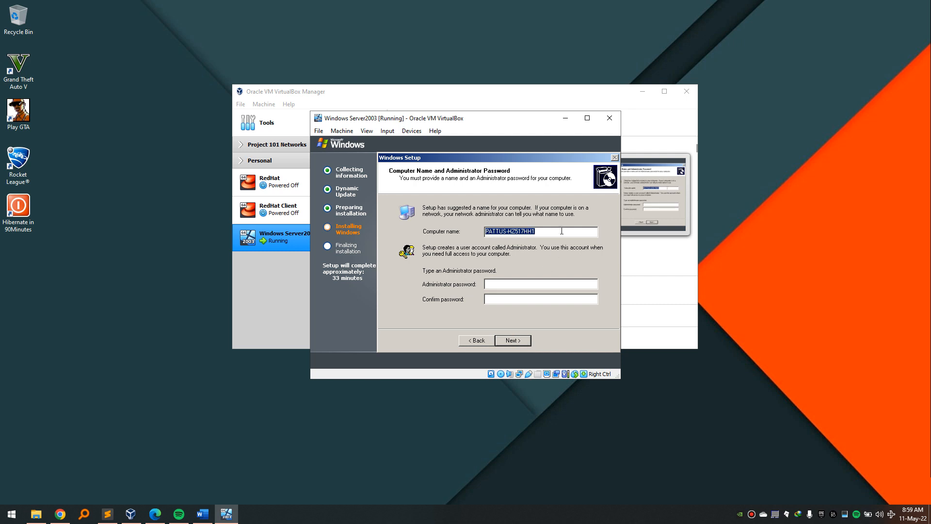
{"action": "left_click", "coordinate": [546, 232]}
{"action": "key", "text": "BackSpace"}
{"action": "key", "text": "BackSpace"}
{"action": "key", "text": "BackSpace"}
{"action": "key", "text": "BackSpace"}
{"action": "key", "text": "BackSpace"}
{"action": "key", "text": "BackSpace"}
{"action": "key", "text": "BackSpace"}
{"action": "key", "text": "BackSpace"}
{"action": "key", "text": "BackSpace"}
{"action": "key", "text": "BackSpace"}
{"action": "key", "text": "BackSpace"}
{"action": "key", "text": "BackSpace"}
{"action": "key", "text": "BackSpace"}
{"action": "key", "text": "BackSpace"}
{"action": "type", "text": "DCSERVER"}
{"action": "left_click_drag", "start_coordinate": [522, 232], "coordinate": [454, 225]}
{"action": "left_click", "coordinate": [519, 232]}
Set and confirm the Administrator password, accepting the weak-password warning.
{"action": "left_click", "coordinate": [518, 285]}
{"action": "left_click", "coordinate": [508, 299]}
{"action": "type", "text": "1"}
{"action": "left_click", "coordinate": [508, 338]}
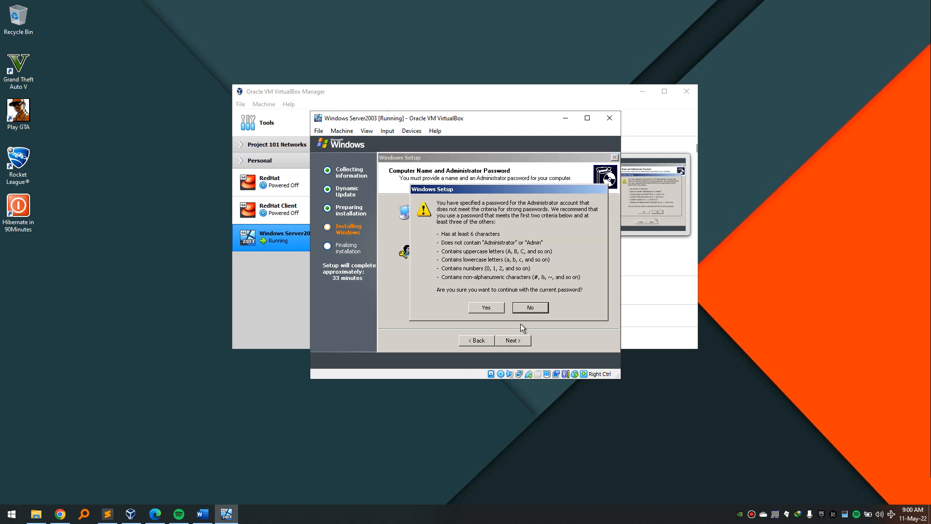
{"action": "left_click", "coordinate": [493, 308]}
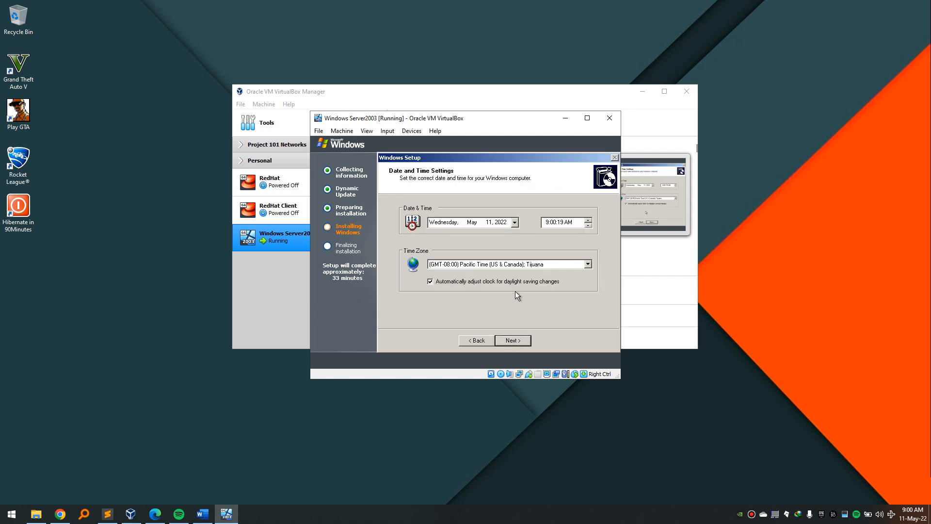
Set the time zone to (GMT+02:00) Cairo and accept the date and time.
{"action": "left_click", "coordinate": [550, 264]}
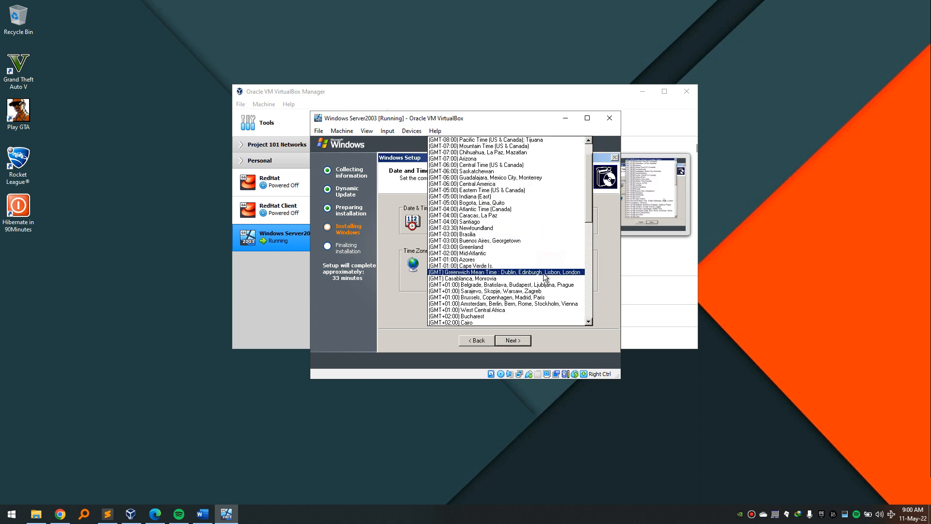
{"action": "left_click", "coordinate": [506, 322]}
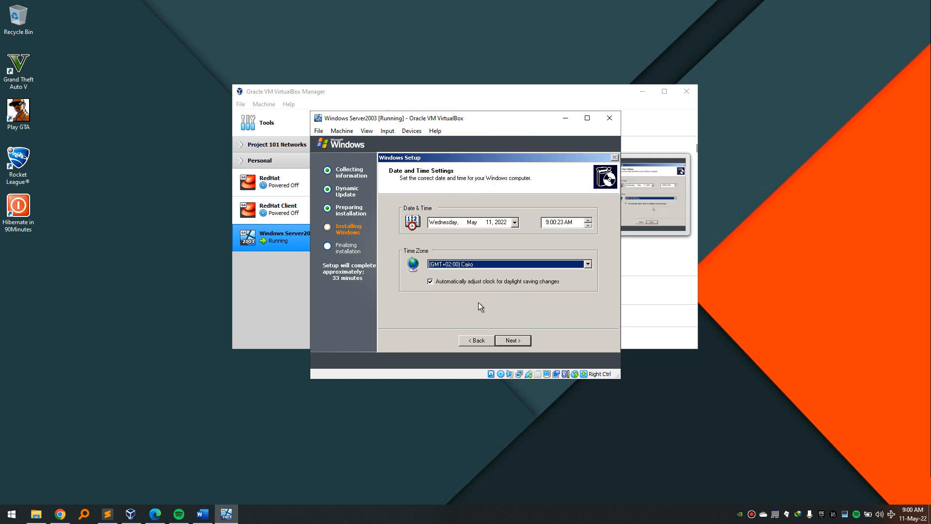
{"action": "left_click", "coordinate": [516, 339]}
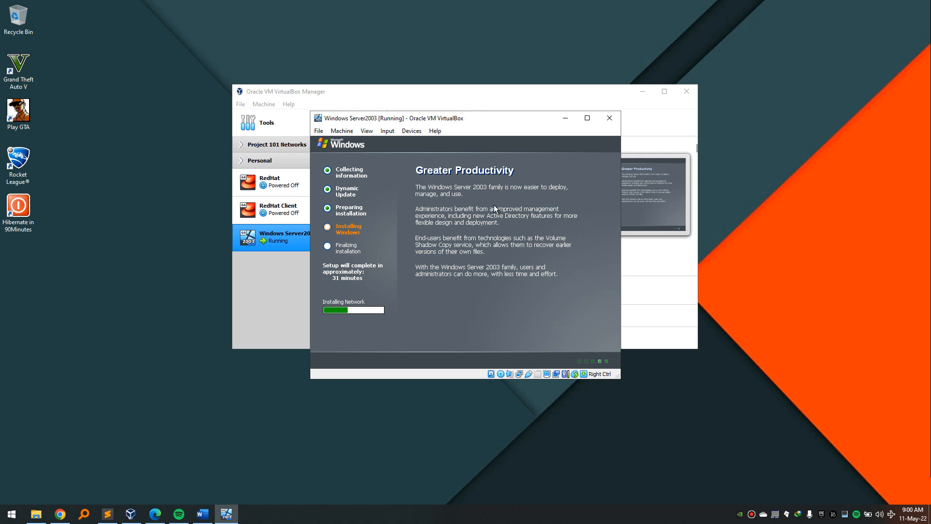
Keep typical networking and the WORKGROUP workgroup, then bring VirtualBox Manager forward.
{"action": "left_click", "coordinate": [483, 522]}
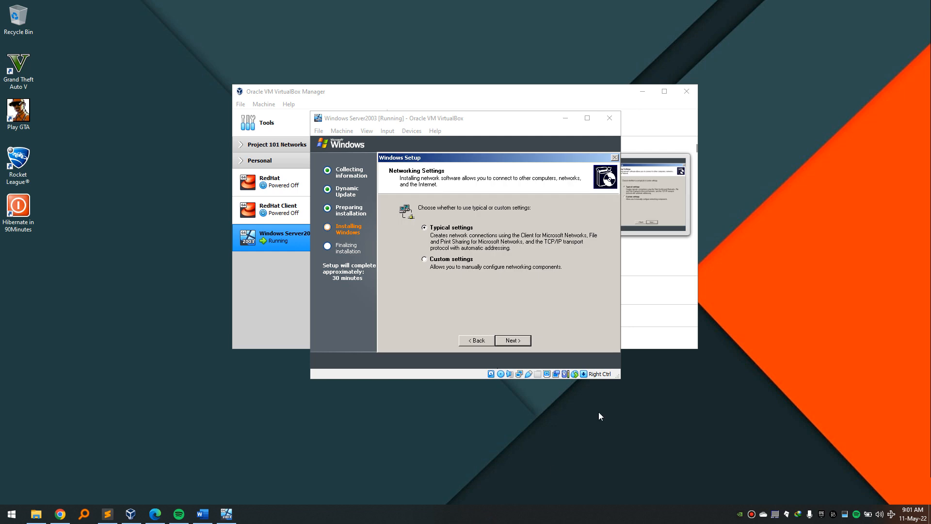
{"action": "left_click", "coordinate": [478, 251]}
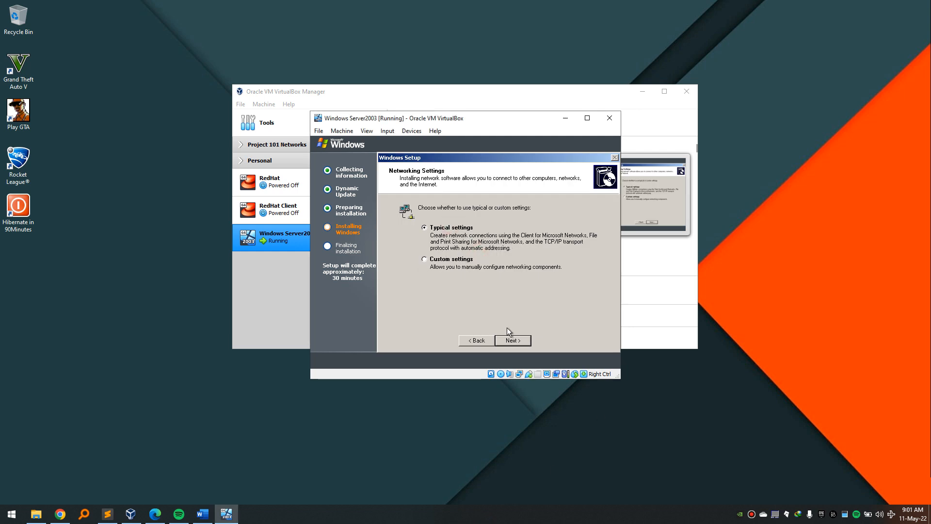
{"action": "left_click", "coordinate": [511, 340]}
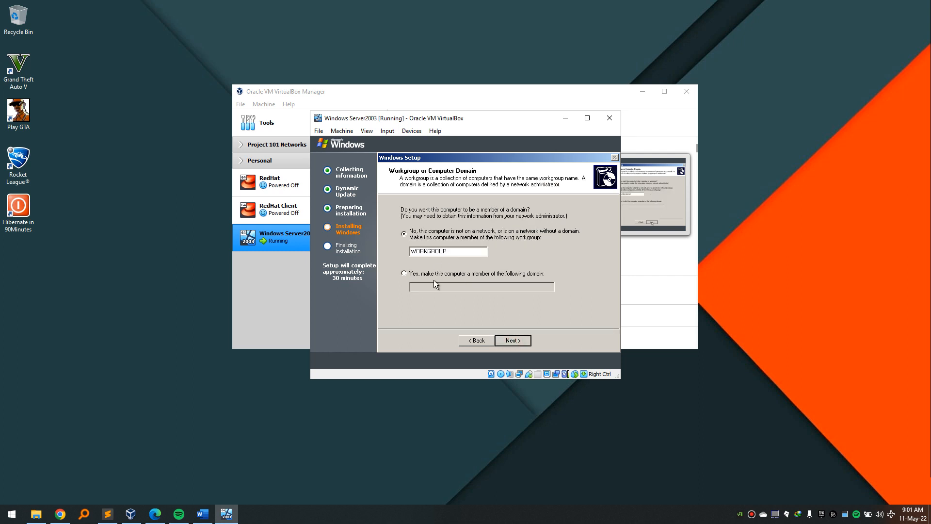
{"action": "left_click", "coordinate": [514, 340]}
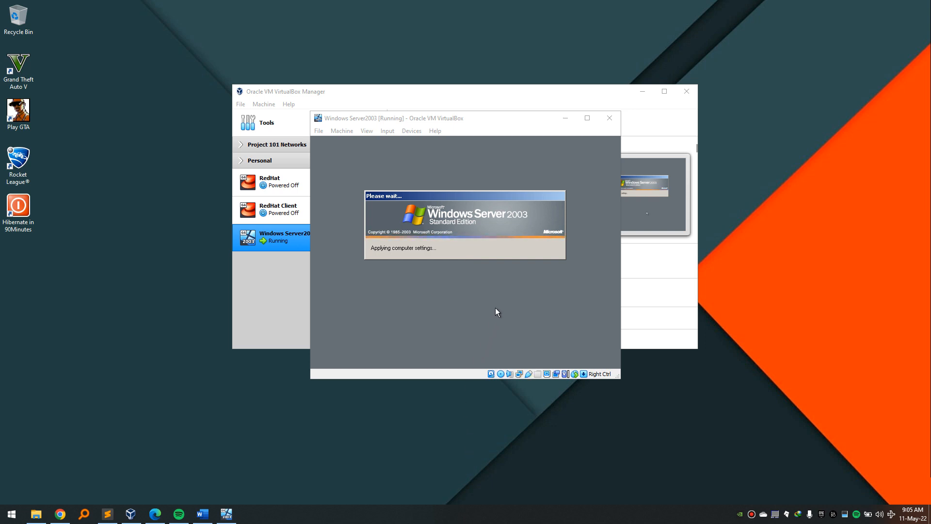
{"action": "left_click_drag", "start_coordinate": [473, 120], "coordinate": [471, 18]}
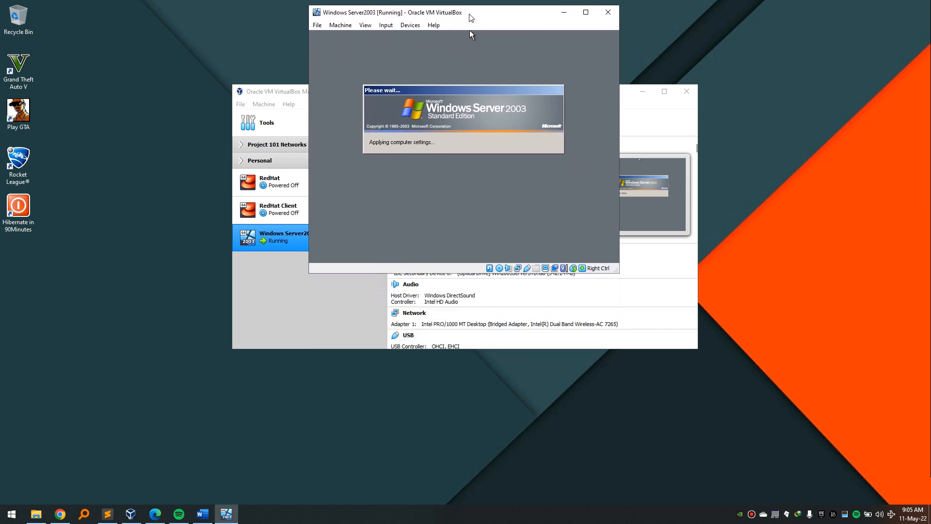
{"action": "left_click", "coordinate": [648, 128]}
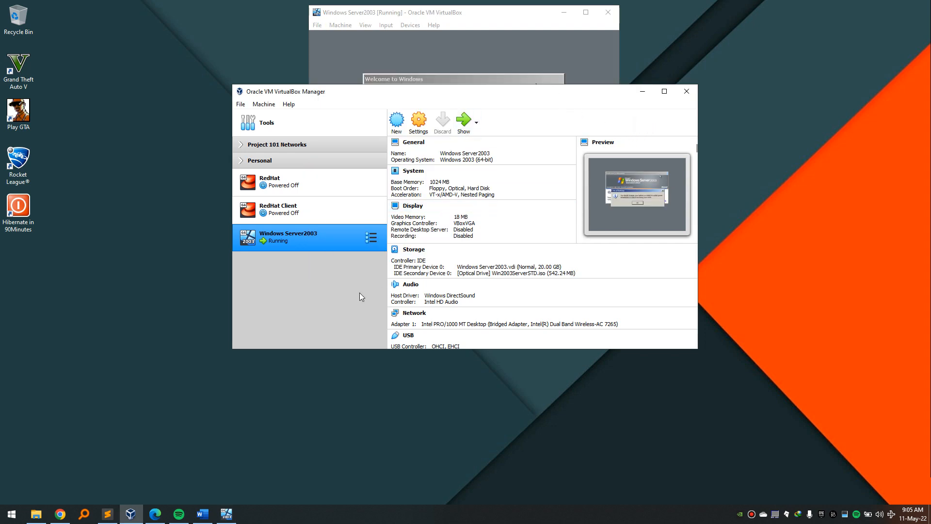
{"action": "left_click", "coordinate": [202, 514]}
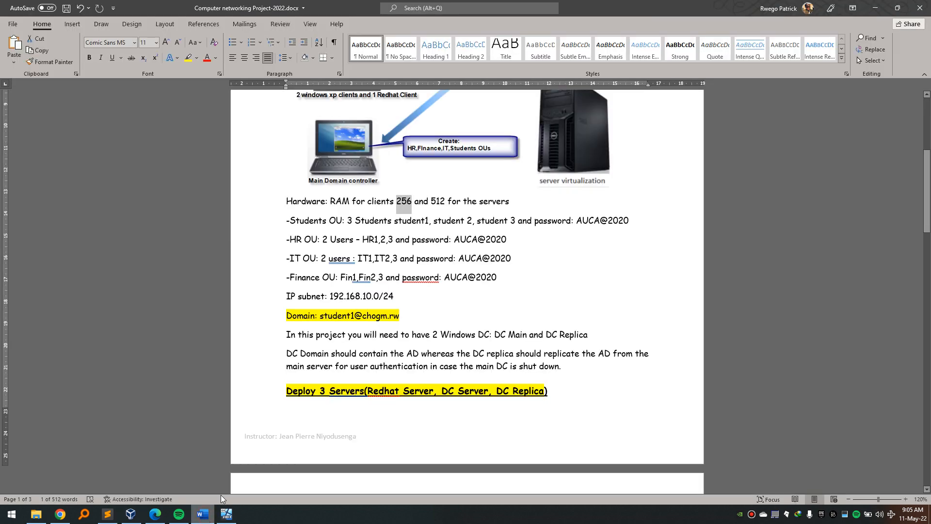
{"action": "scroll", "coordinate": [336, 230], "scroll_direction": "up", "scroll_amount": 3}
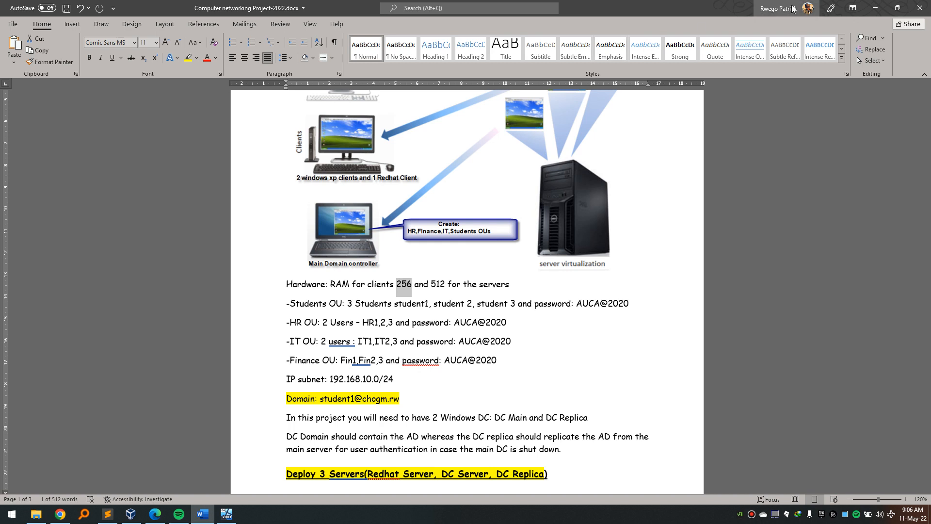
{"action": "left_click", "coordinate": [876, 8]}
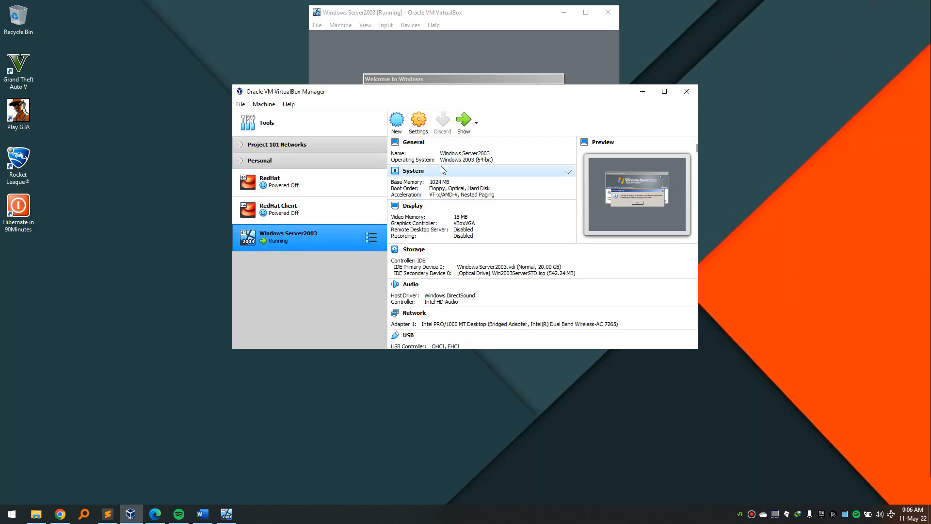
Start a new machine named Windows XP PC1 with version Windows XP (32-bit).
{"action": "left_click", "coordinate": [397, 121]}
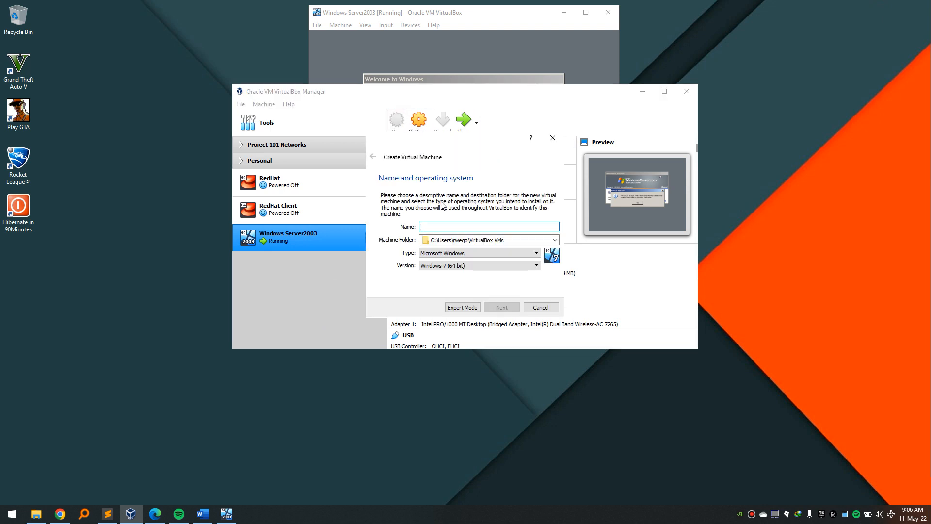
{"action": "type", "text": "Wi"}
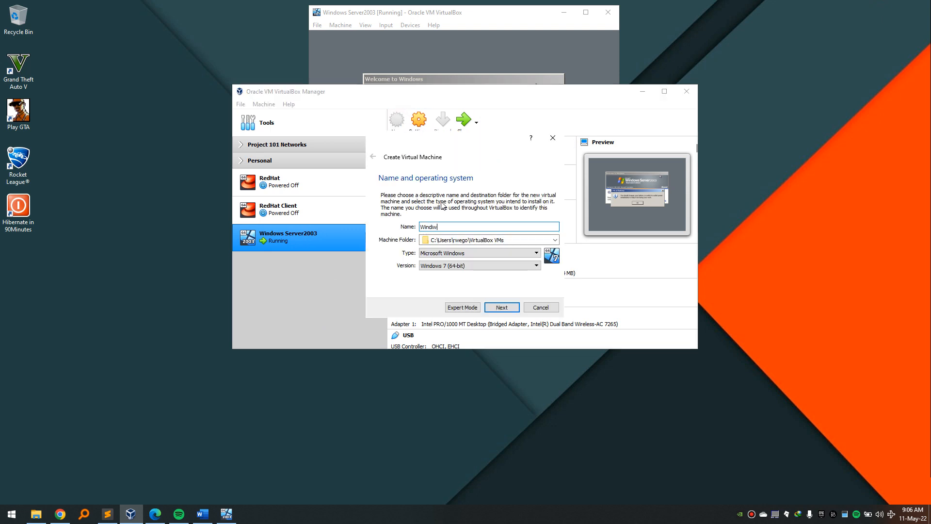
{"action": "type", "text": "ndows XP PC1"}
{"action": "left_click", "coordinate": [476, 265]}
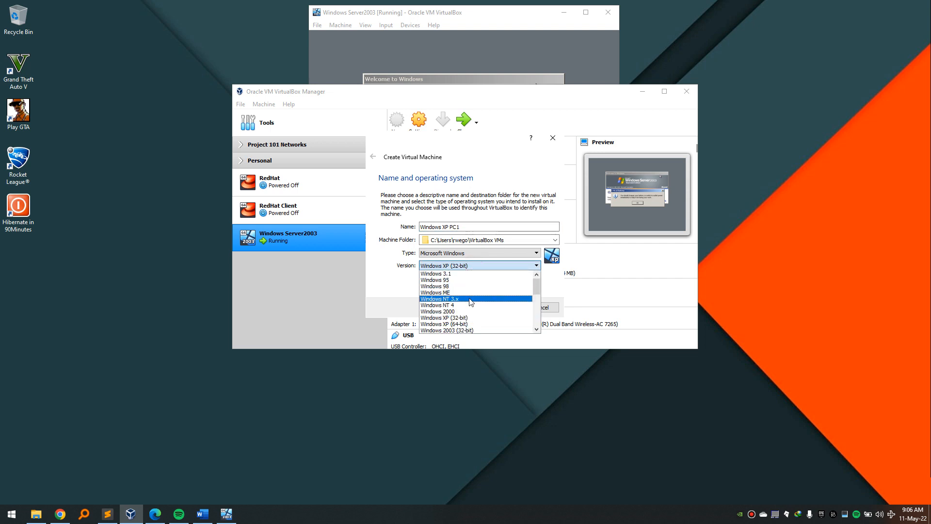
{"action": "left_click", "coordinate": [468, 324]}
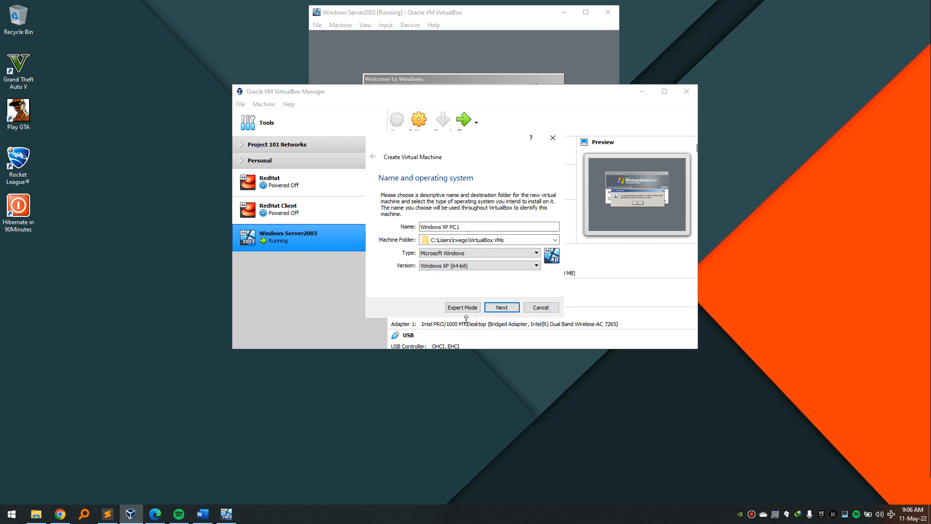
{"action": "left_click", "coordinate": [490, 269]}
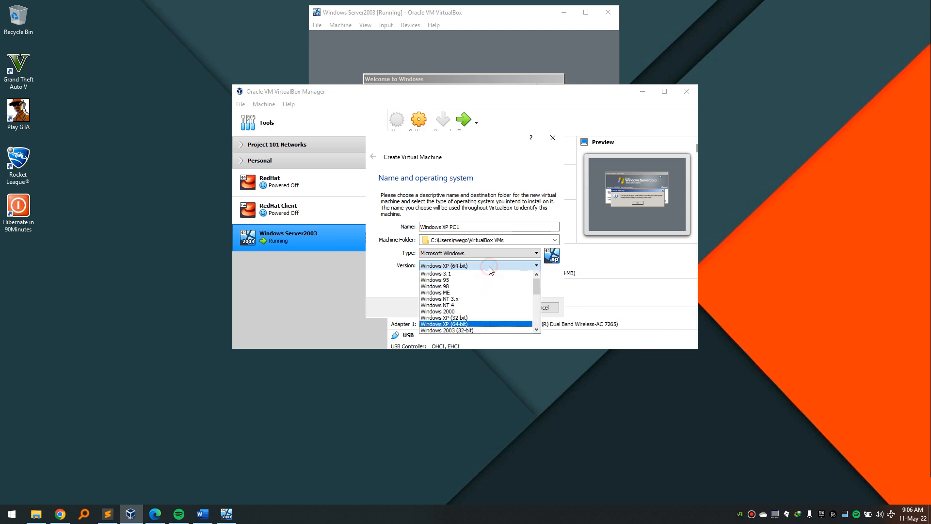
{"action": "left_click", "coordinate": [479, 320]}
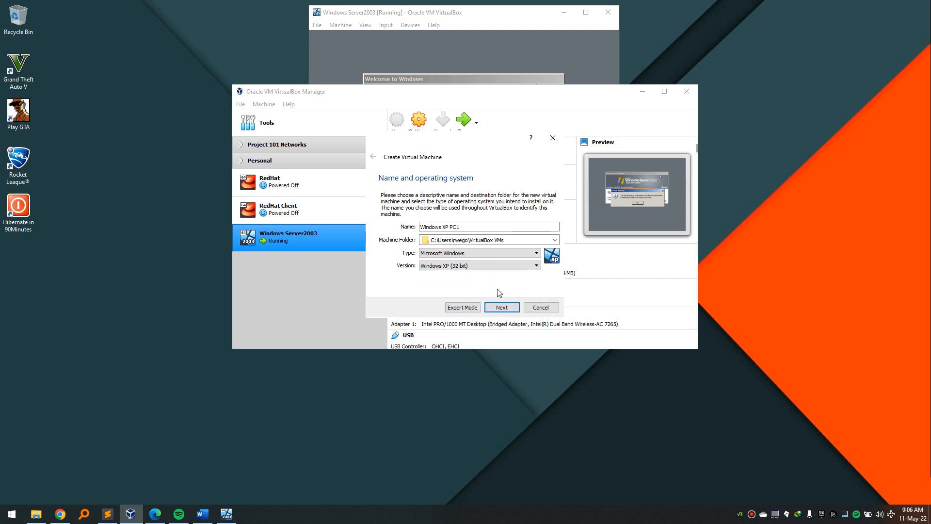
{"action": "left_click", "coordinate": [500, 309]}
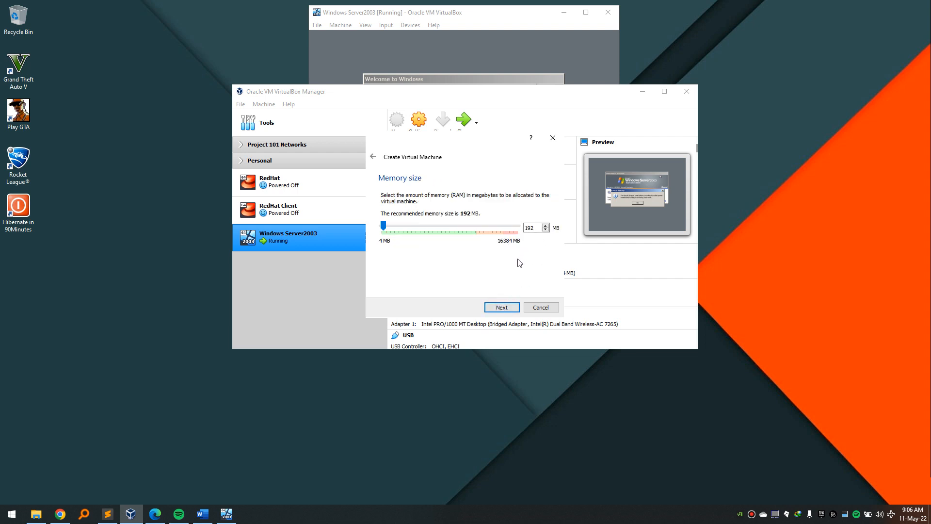
Keep 192 MB memory and create a dynamically allocated 10 GB VDI disk.
{"action": "left_click", "coordinate": [499, 309]}
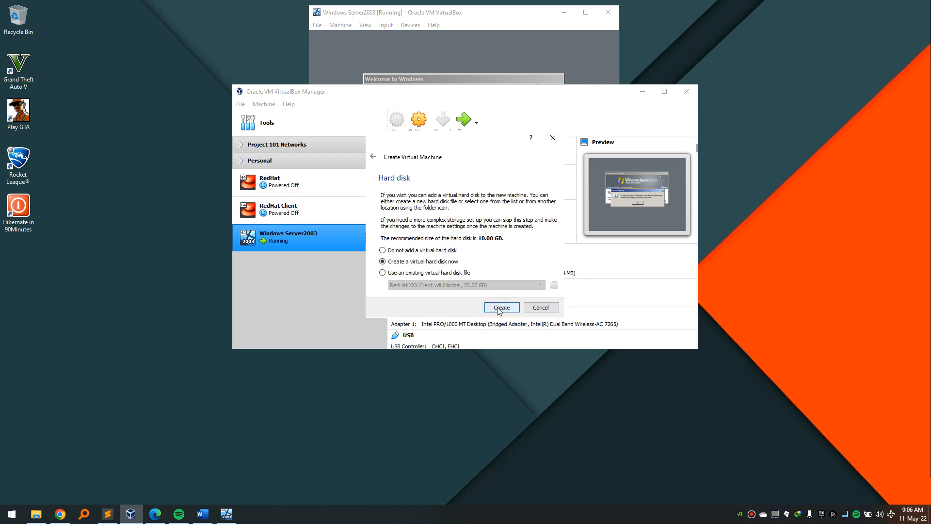
{"action": "left_click", "coordinate": [501, 308]}
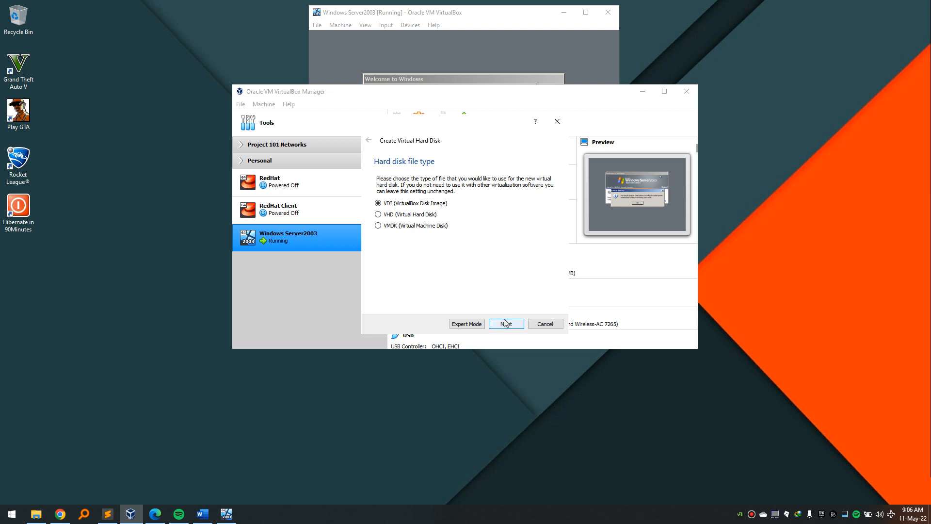
{"action": "left_click", "coordinate": [505, 324]}
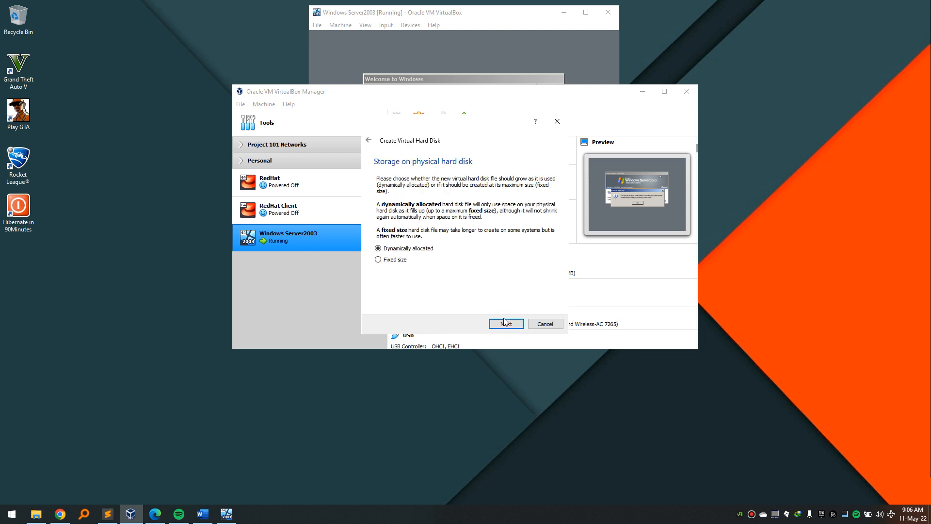
{"action": "left_click", "coordinate": [505, 324]}
{"action": "left_click", "coordinate": [507, 322]}
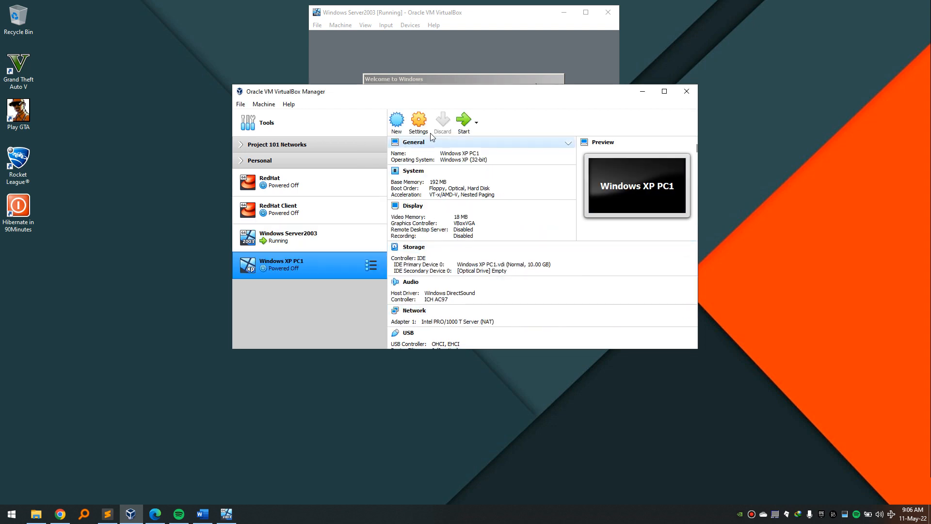
In Windows XP PC1 settings, make clipboard sharing Bidirectional and set drag-and-drop sharing.
{"action": "left_click", "coordinate": [419, 129]}
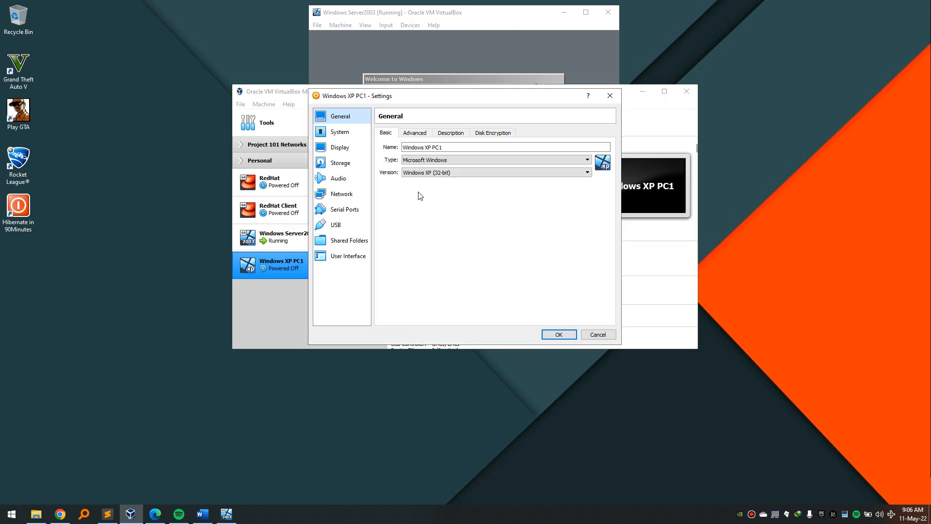
{"action": "left_click", "coordinate": [414, 133]}
{"action": "left_click", "coordinate": [439, 160]}
{"action": "left_click", "coordinate": [441, 187]}
{"action": "left_click", "coordinate": [443, 173]}
{"action": "left_click", "coordinate": [440, 200]}
Load WINDOWS XP.iso from the Shared Folder into the empty optical drive.
{"action": "left_click", "coordinate": [351, 132]}
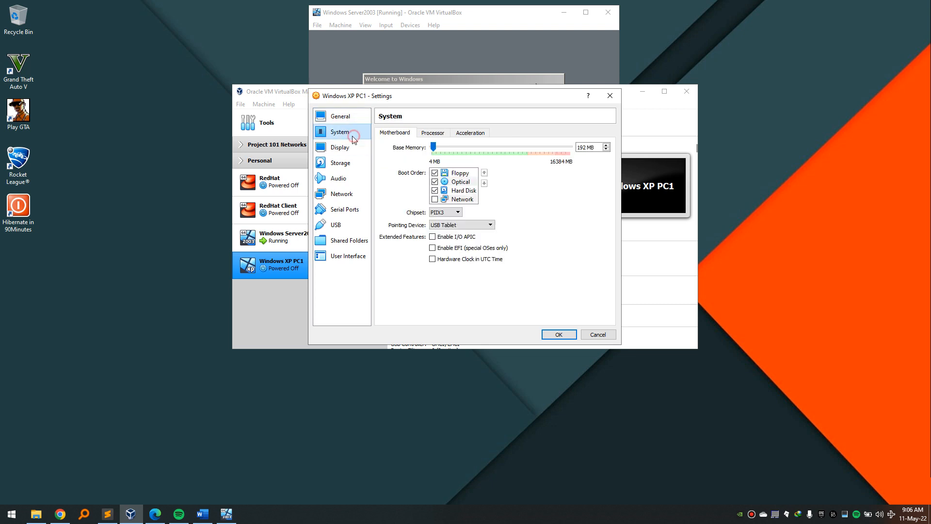
{"action": "left_click", "coordinate": [351, 147]}
{"action": "left_click", "coordinate": [350, 131]}
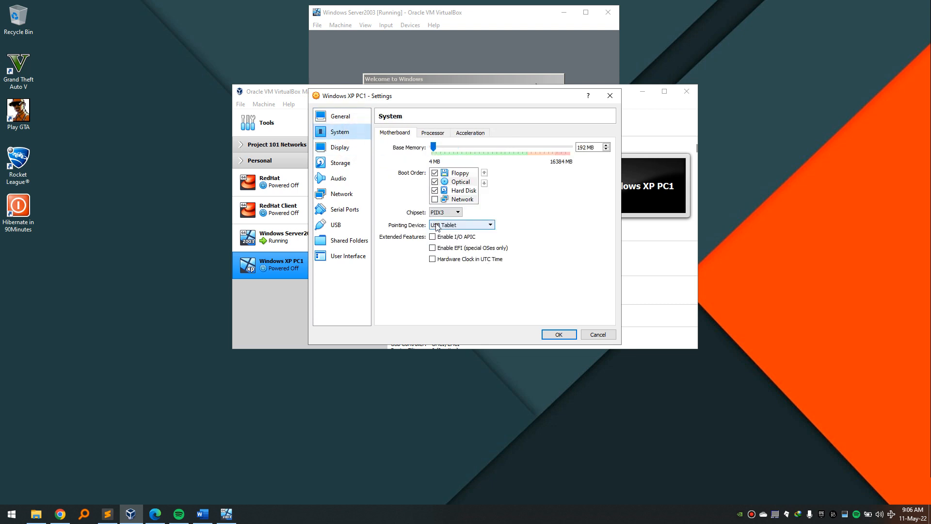
{"action": "left_click", "coordinate": [341, 150]}
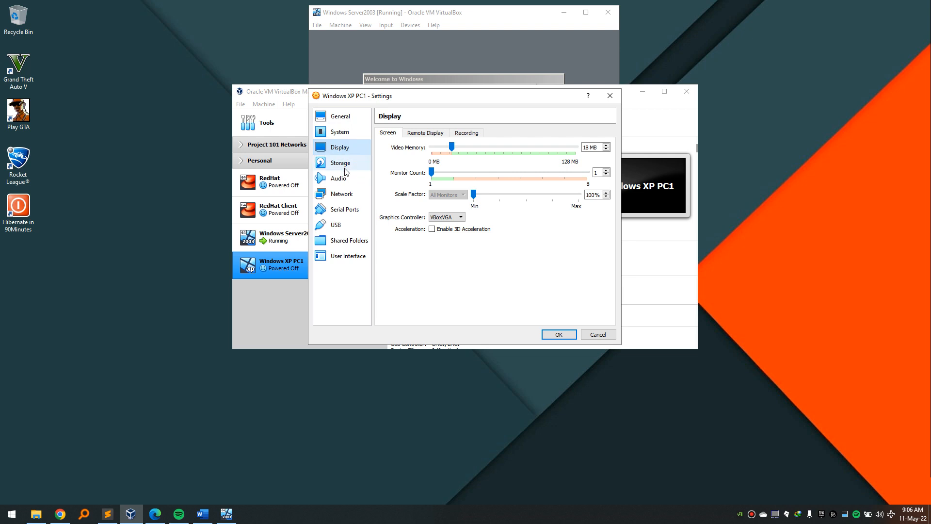
{"action": "left_click", "coordinate": [341, 164]}
{"action": "left_click", "coordinate": [403, 167]}
{"action": "left_click", "coordinate": [611, 142]}
{"action": "left_click", "coordinate": [624, 166]}
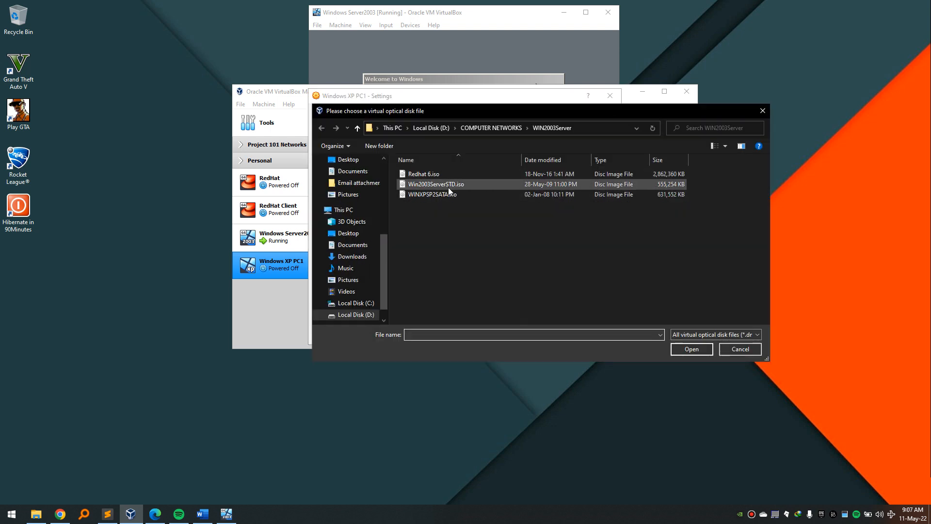
{"action": "left_click", "coordinate": [359, 128]}
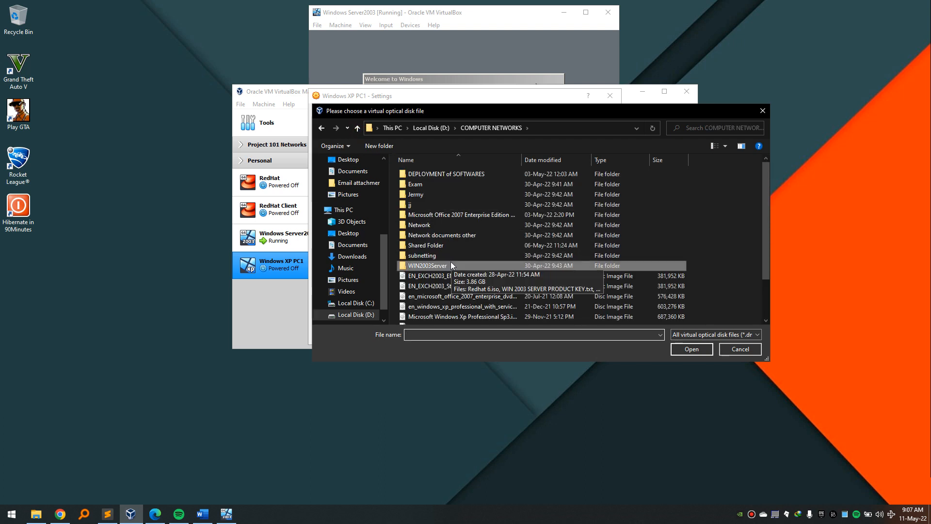
{"action": "double_click", "coordinate": [451, 246]}
{"action": "left_click", "coordinate": [458, 175]}
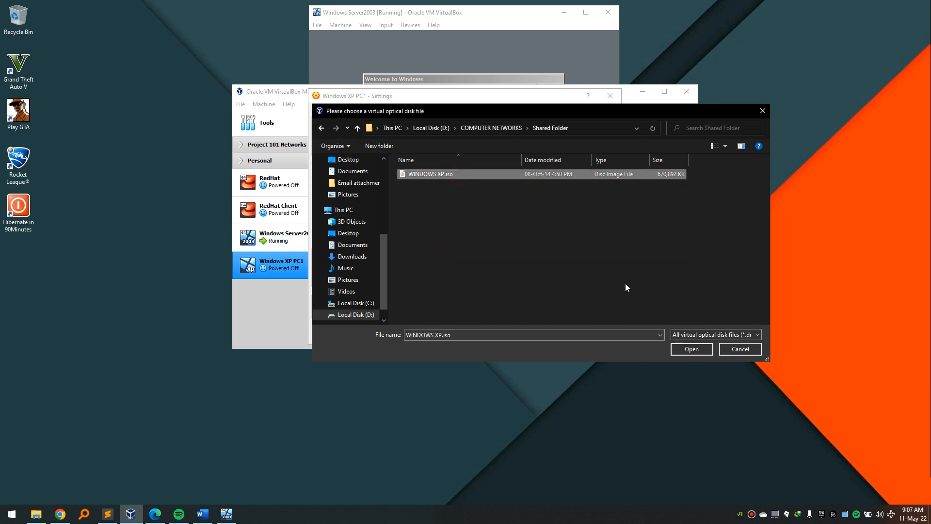
{"action": "left_click", "coordinate": [680, 350]}
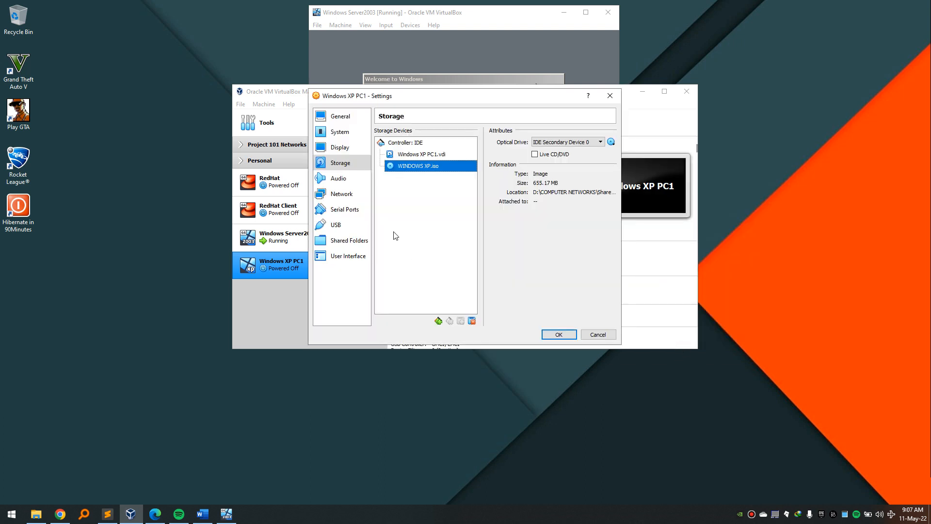
Attach the network adapter as Bridged Adapter and save the settings.
{"action": "left_click", "coordinate": [342, 194]}
{"action": "left_click", "coordinate": [439, 158]}
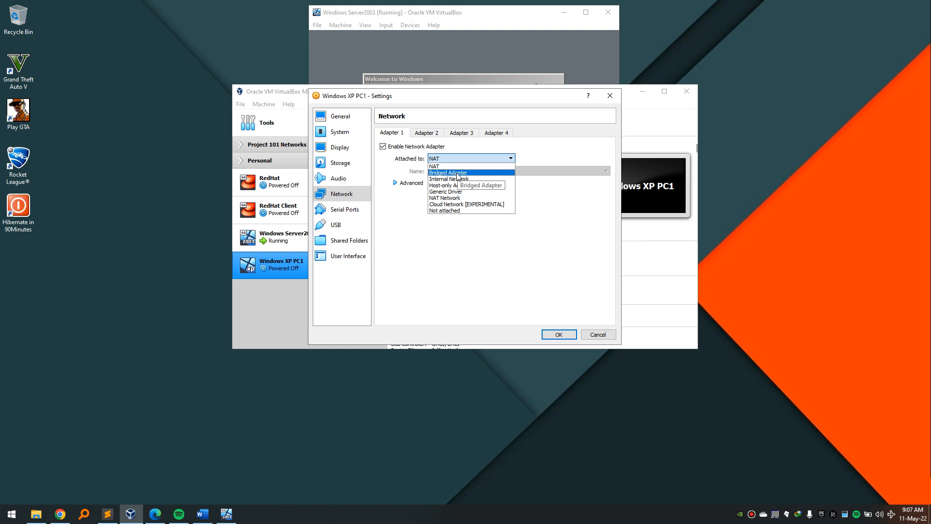
{"action": "left_click", "coordinate": [457, 173]}
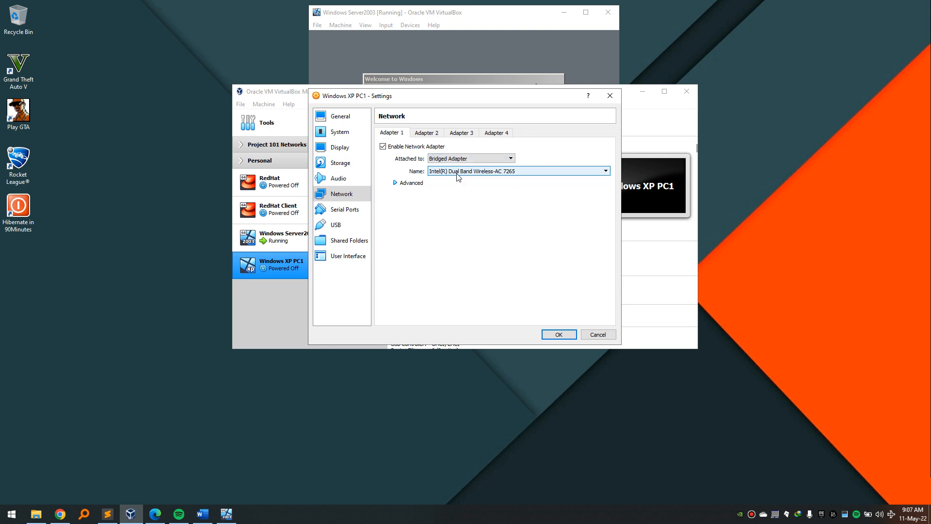
{"action": "left_click", "coordinate": [558, 335]}
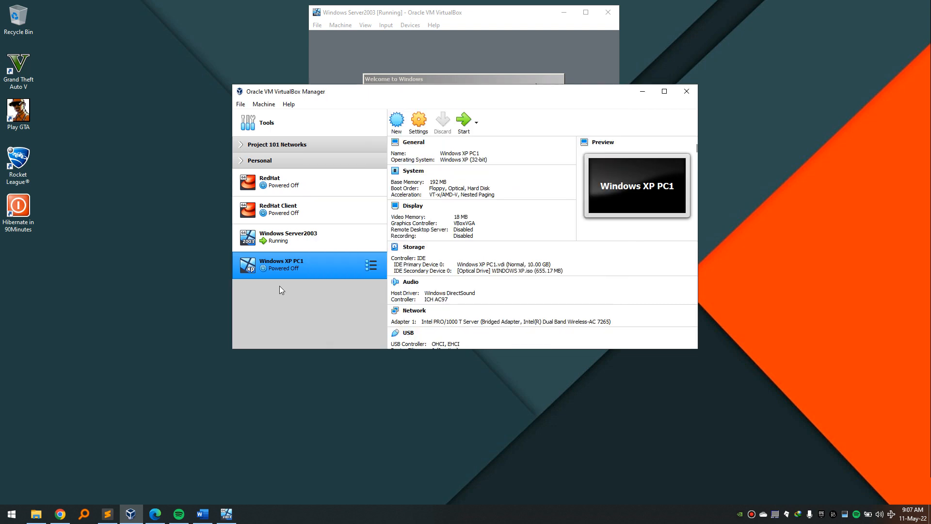
Boot the Windows XP PC1 VM to its blue setup screen, then begin another new machine.
{"action": "left_click", "coordinate": [462, 125]}
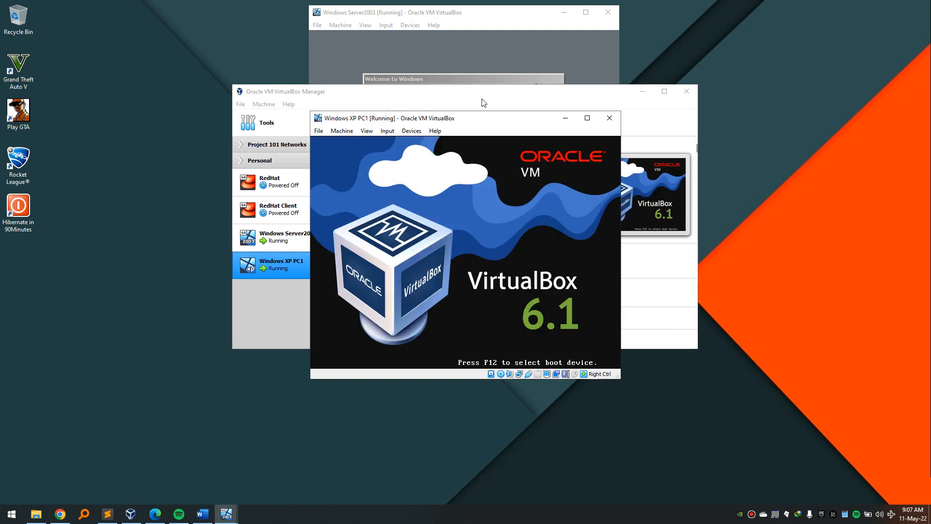
{"action": "left_click", "coordinate": [483, 103]}
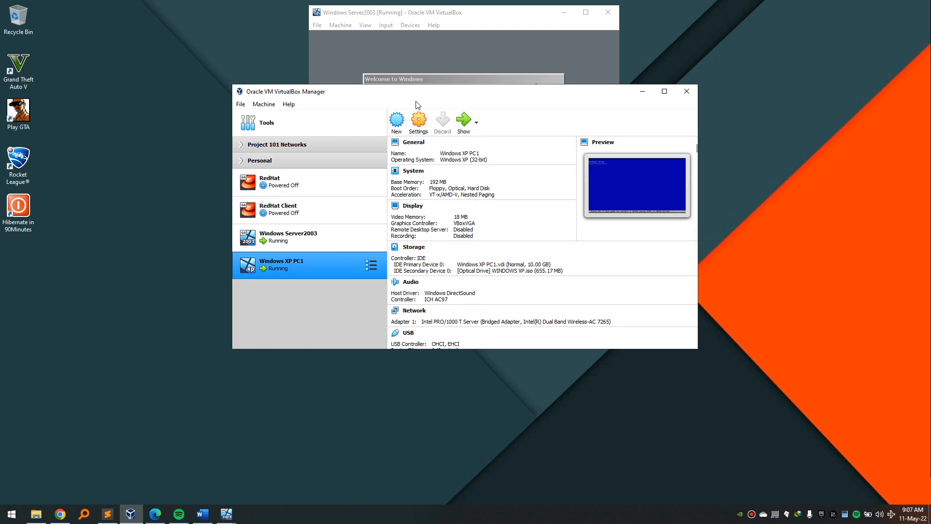
{"action": "left_click", "coordinate": [397, 124]}
Create Windows XP PC2 with default memory and a dynamically allocated 10 GB VDI disk.
{"action": "type", "text": "Windows"}
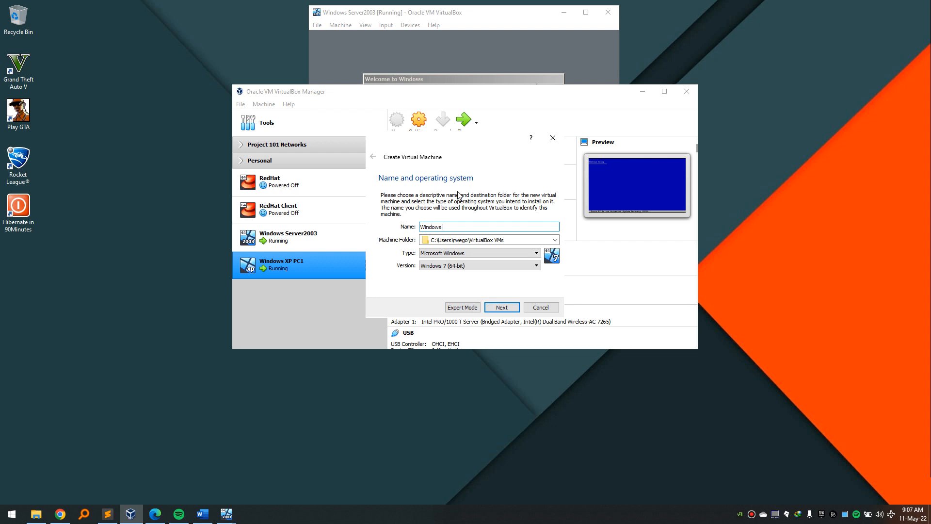
{"action": "type", "text": " XP PC2"}
{"action": "left_click", "coordinate": [508, 312]}
{"action": "left_click", "coordinate": [509, 311]}
{"action": "left_click", "coordinate": [508, 310]}
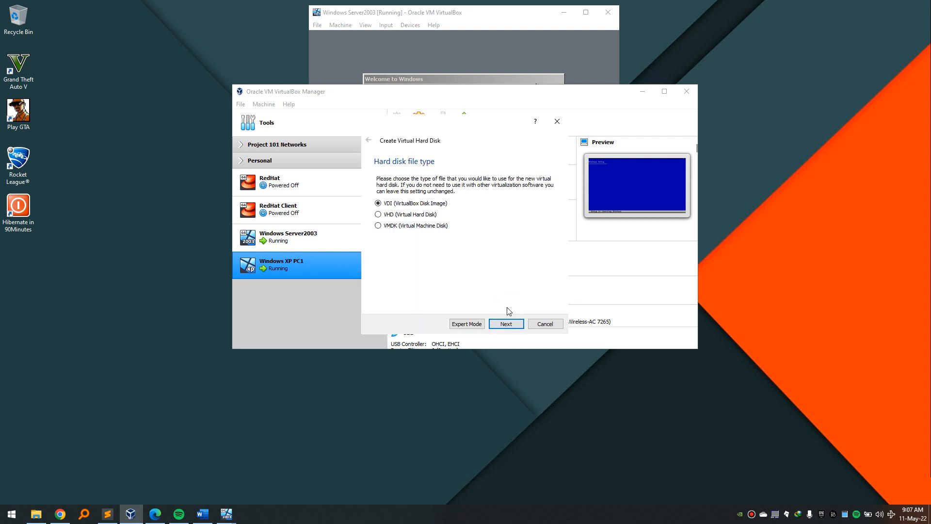
{"action": "left_click", "coordinate": [506, 322]}
{"action": "left_click", "coordinate": [506, 323]}
{"action": "left_click", "coordinate": [506, 323]}
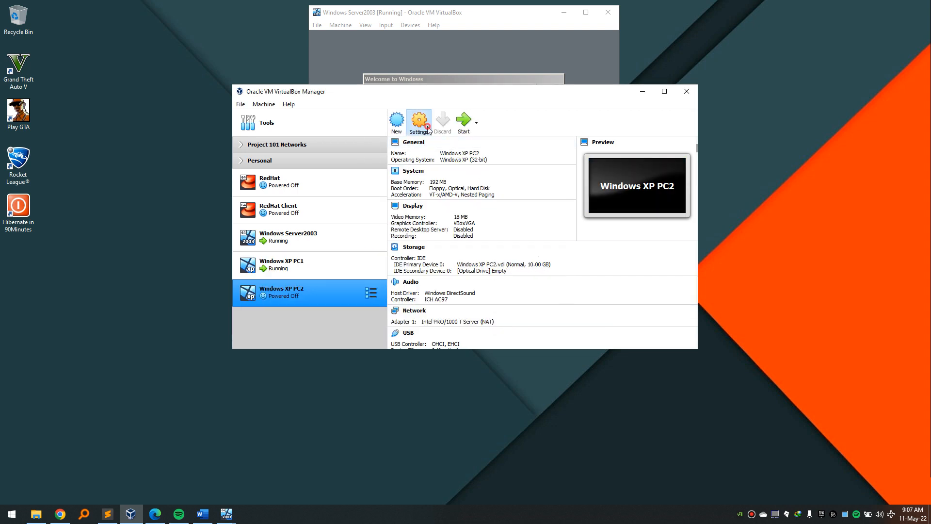
Set Windows XP PC2's shared clipboard and drag'n'drop to Bidirectional.
{"action": "left_click", "coordinate": [427, 128]}
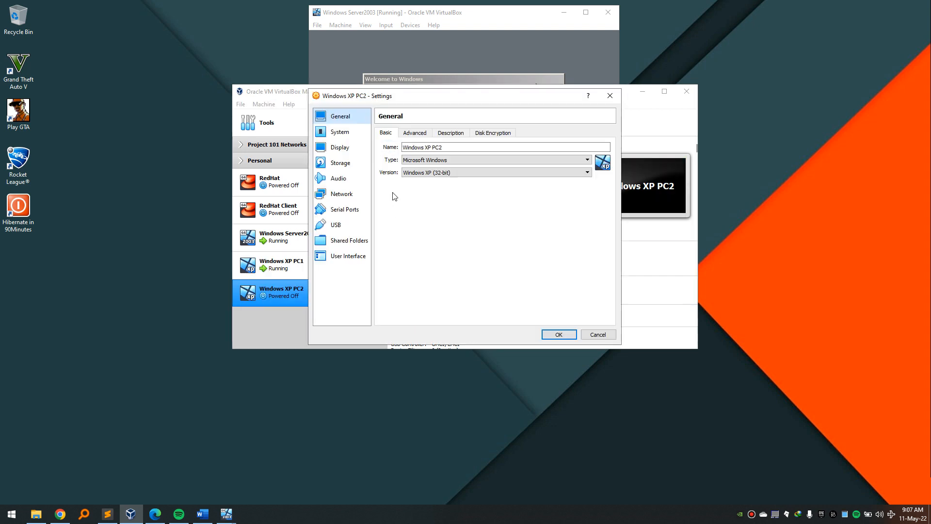
{"action": "left_click", "coordinate": [414, 133]}
{"action": "left_click", "coordinate": [439, 160]}
{"action": "left_click", "coordinate": [438, 187]}
{"action": "left_click", "coordinate": [436, 173]}
{"action": "left_click", "coordinate": [439, 200]}
Keep USB Tablet as PC2's pointing device.
{"action": "left_click", "coordinate": [340, 132]}
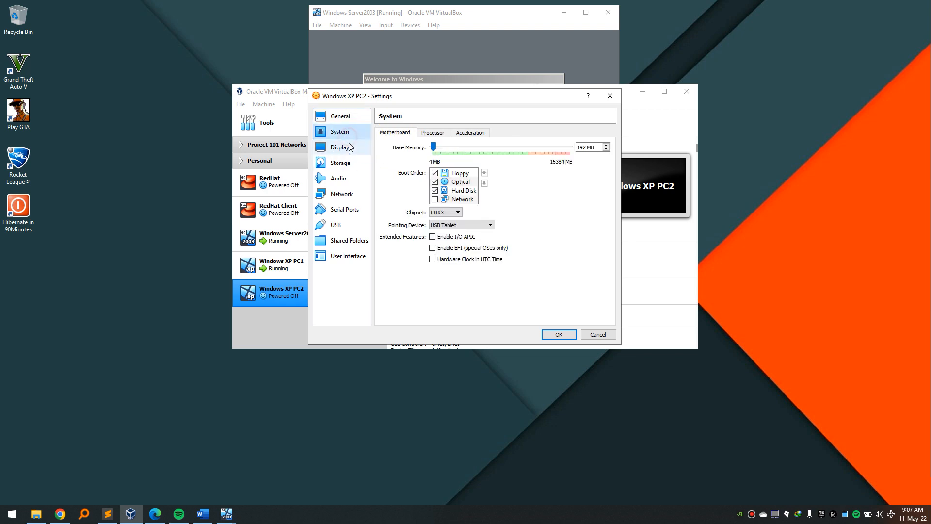
{"action": "left_click", "coordinate": [444, 225]}
{"action": "left_click", "coordinate": [442, 238]}
{"action": "left_click", "coordinate": [339, 147]}
Mount WINDOWS XP.iso in PC2's empty optical drive.
{"action": "left_click", "coordinate": [341, 163]}
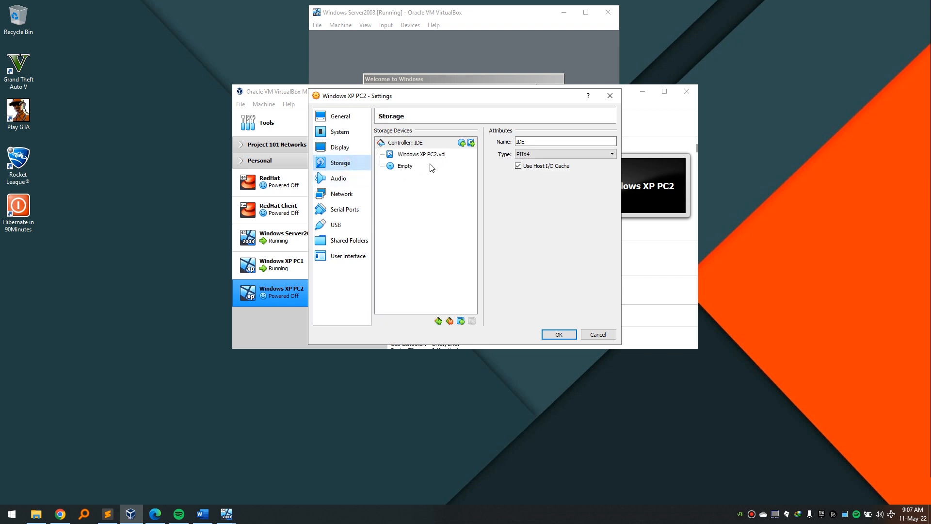
{"action": "left_click", "coordinate": [432, 166]}
{"action": "left_click", "coordinate": [611, 142]}
{"action": "left_click", "coordinate": [626, 166]}
{"action": "left_click", "coordinate": [431, 174]}
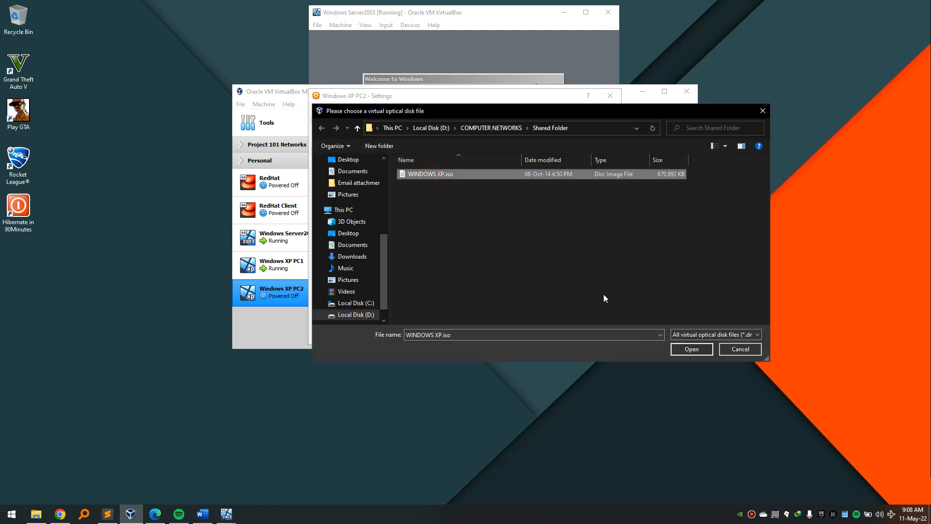
{"action": "left_click", "coordinate": [694, 350]}
Attach PC2's network adapter as Bridged Adapter, save, and start the VM.
{"action": "left_click", "coordinate": [341, 193]}
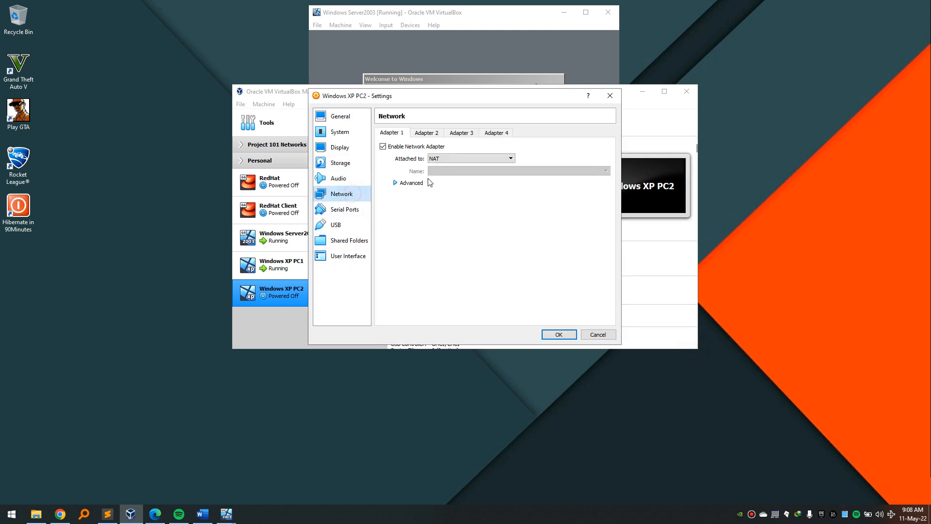
{"action": "left_click", "coordinate": [454, 158]}
{"action": "left_click", "coordinate": [448, 173]}
{"action": "left_click", "coordinate": [557, 334]}
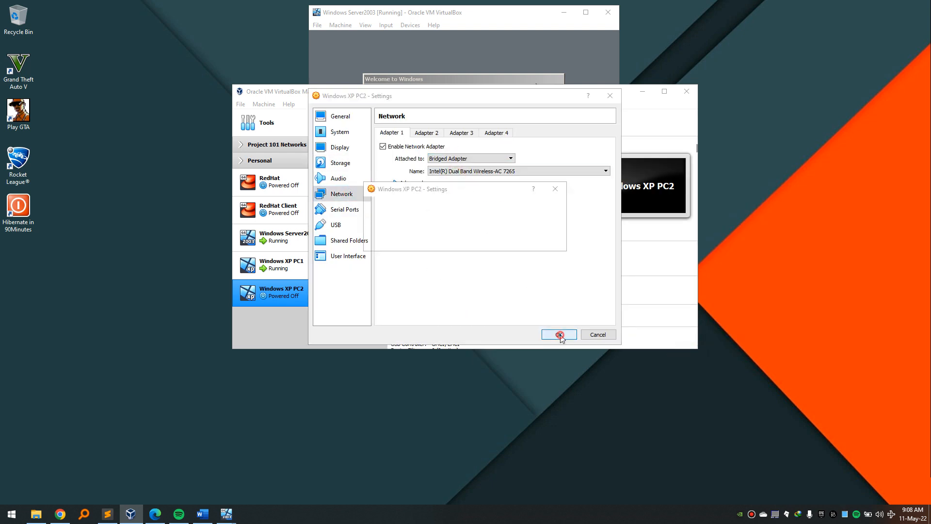
{"action": "left_click", "coordinate": [464, 124]}
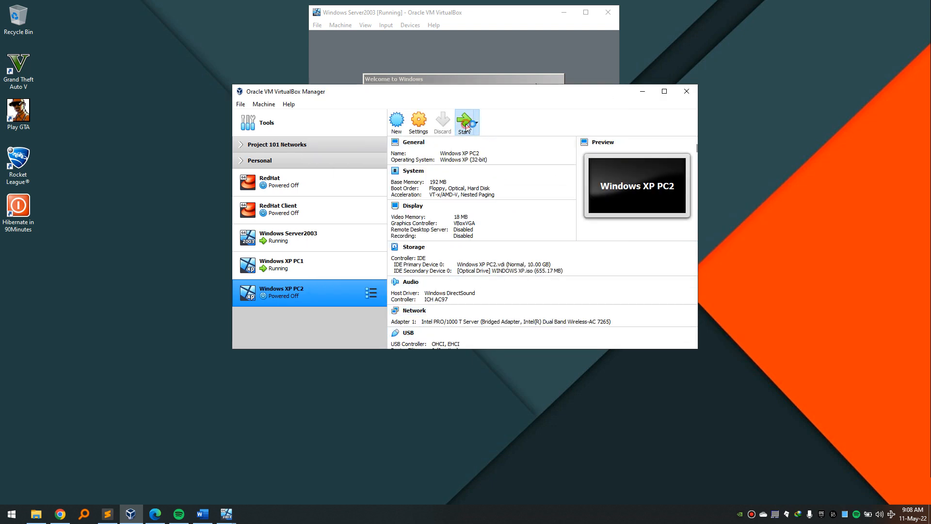
{"action": "left_click", "coordinate": [648, 97]}
Move PC1 to the lower left and start its XP setup with an NTFS-formatted partition.
{"action": "left_click_drag", "start_coordinate": [508, 127], "coordinate": [198, 294]}
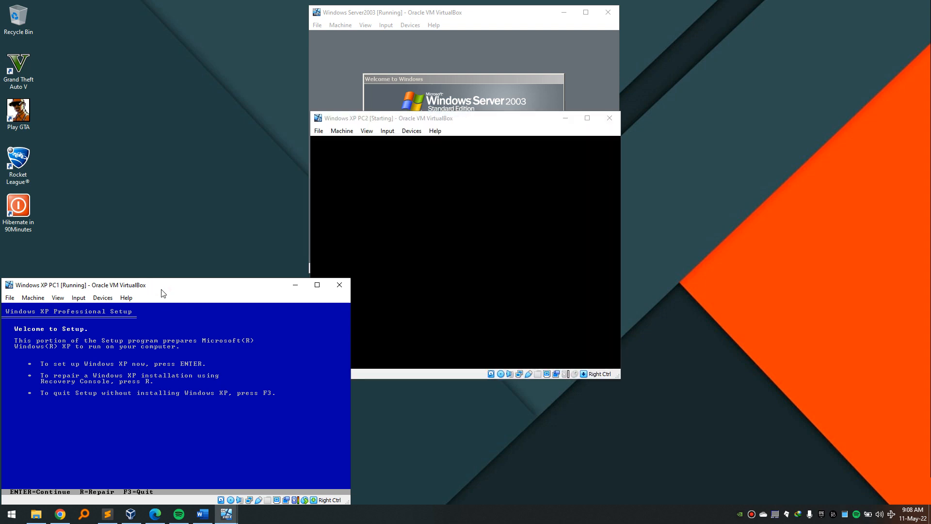
{"action": "key", "text": "Return"}
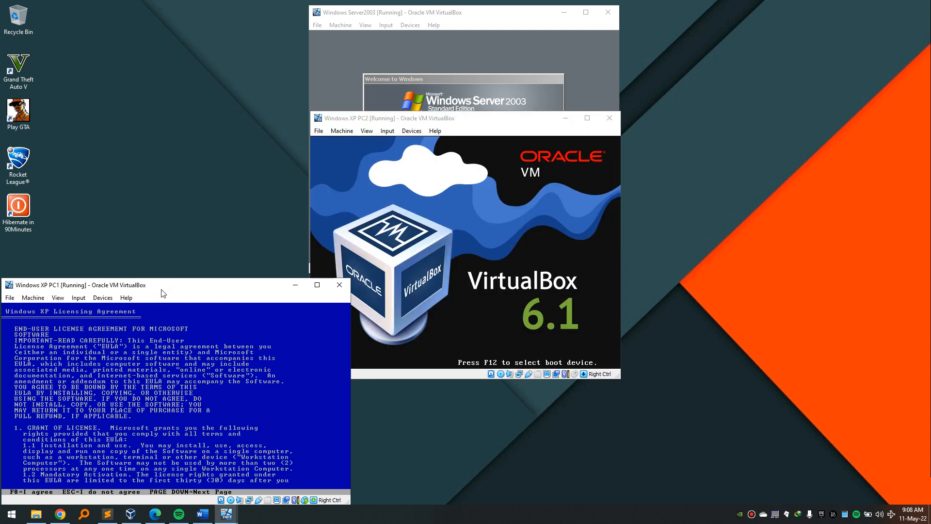
{"action": "key", "text": "F8"}
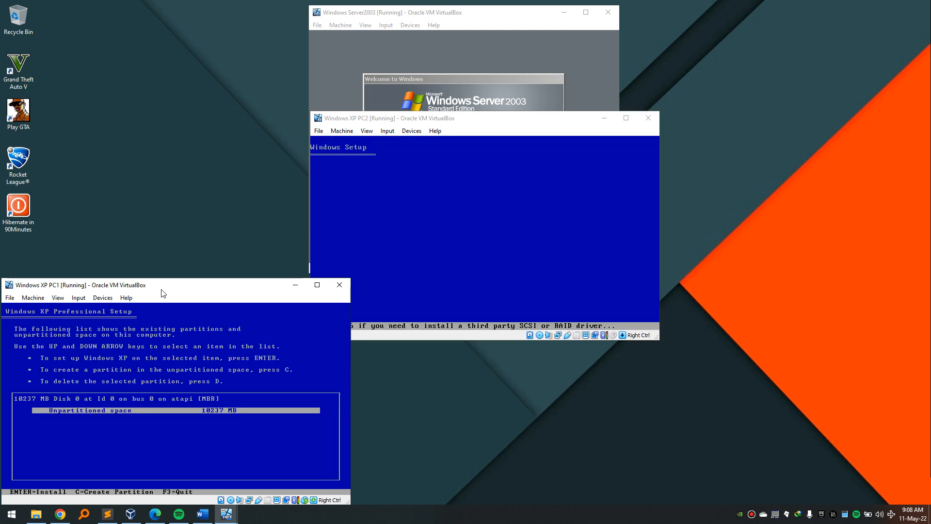
{"action": "key", "text": "Return"}
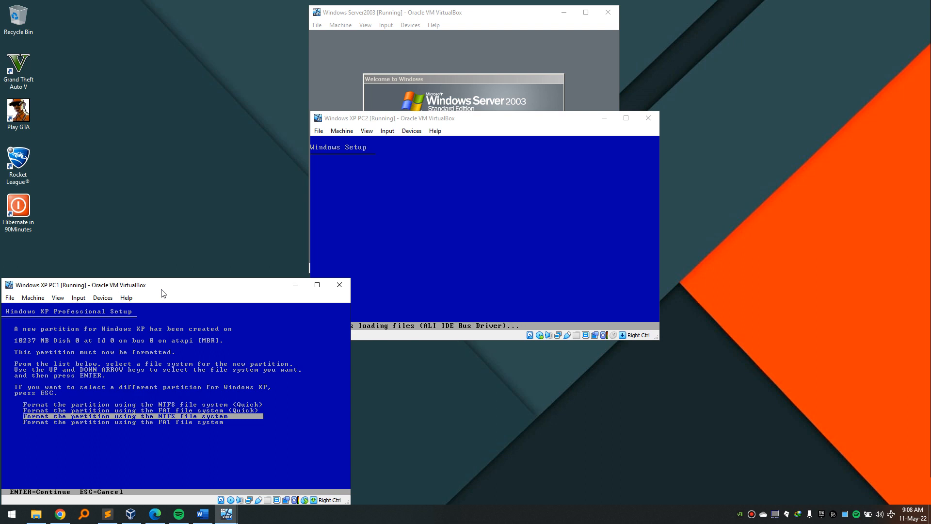
{"action": "key", "text": "Return"}
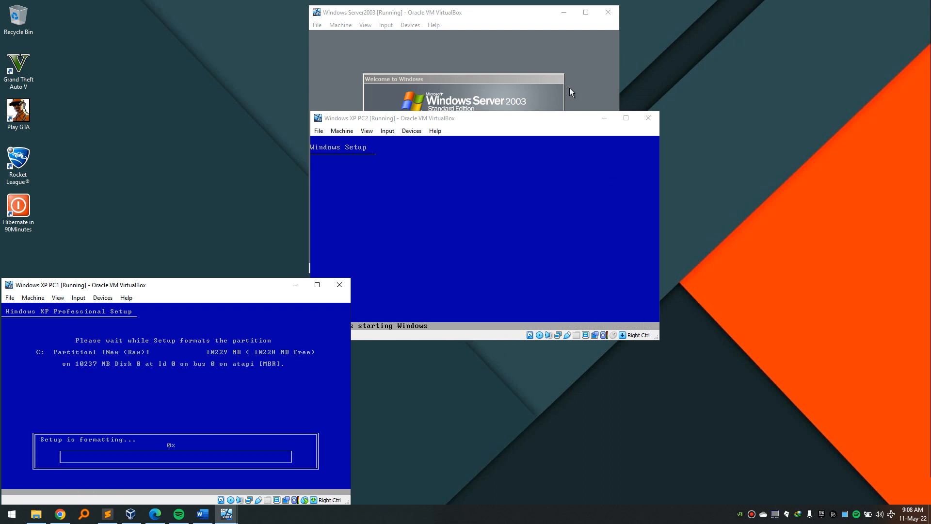
Move PC2 to the lower right, accept the licence, and install onto unpartitioned space.
{"action": "left_click_drag", "start_coordinate": [471, 122], "coordinate": [737, 283]}
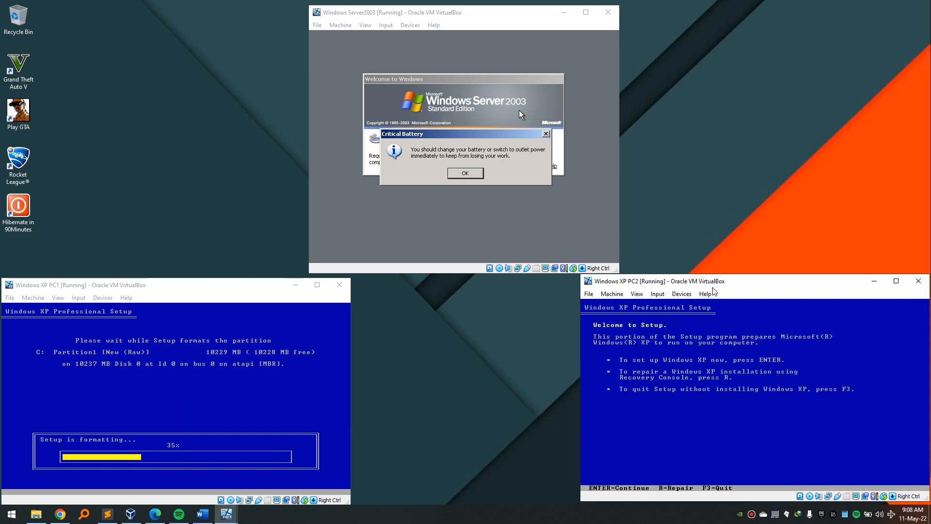
{"action": "key", "text": "Return"}
{"action": "key", "text": "F8"}
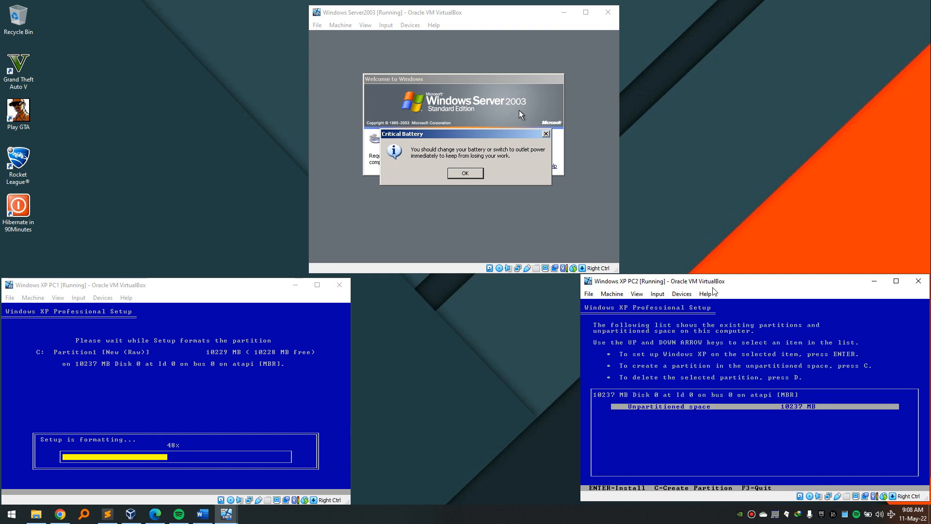
{"action": "key", "text": "Return"}
{"action": "key", "text": "Return"}
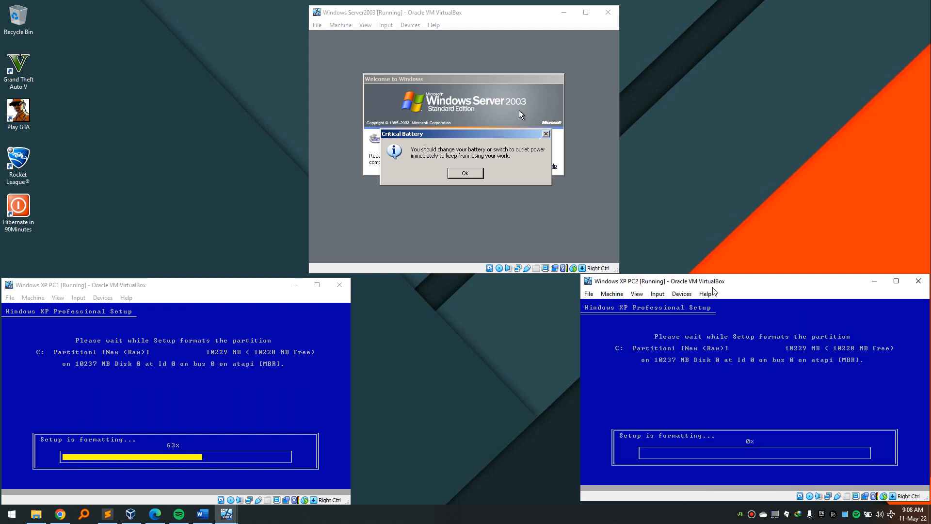
Dismiss the battery warnings and log on to the Server 2003 VM with its password.
{"action": "left_click", "coordinate": [338, 31]}
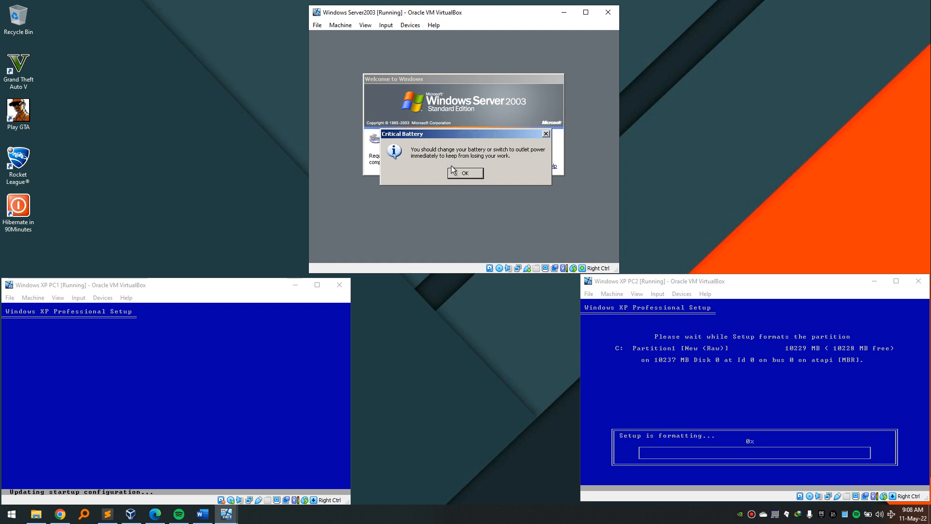
{"action": "left_click", "coordinate": [459, 177]}
{"action": "left_click", "coordinate": [460, 179]}
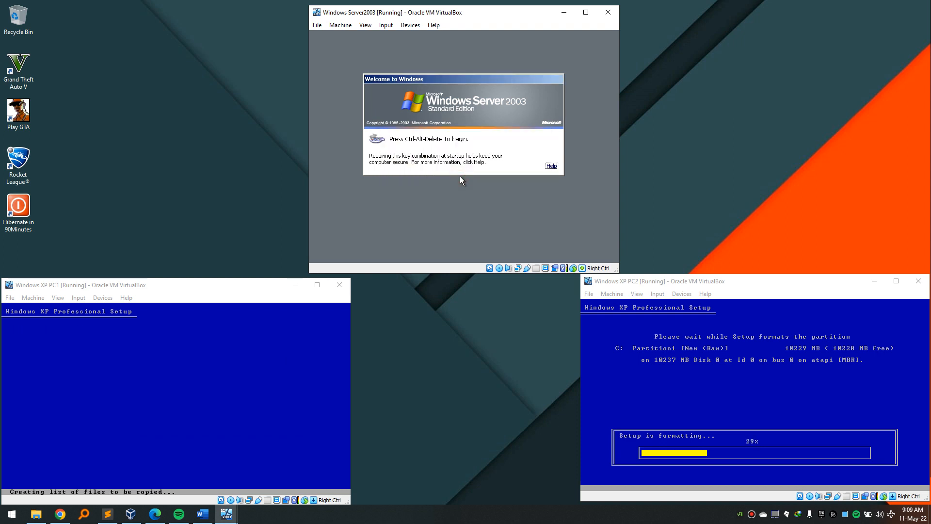
{"action": "key", "text": "ctrl+Delete"}
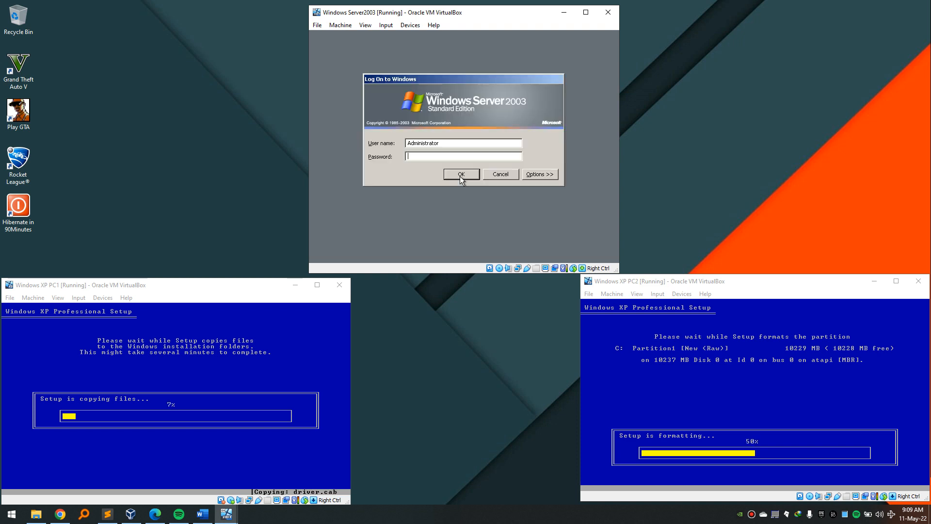
{"action": "left_click", "coordinate": [462, 174]}
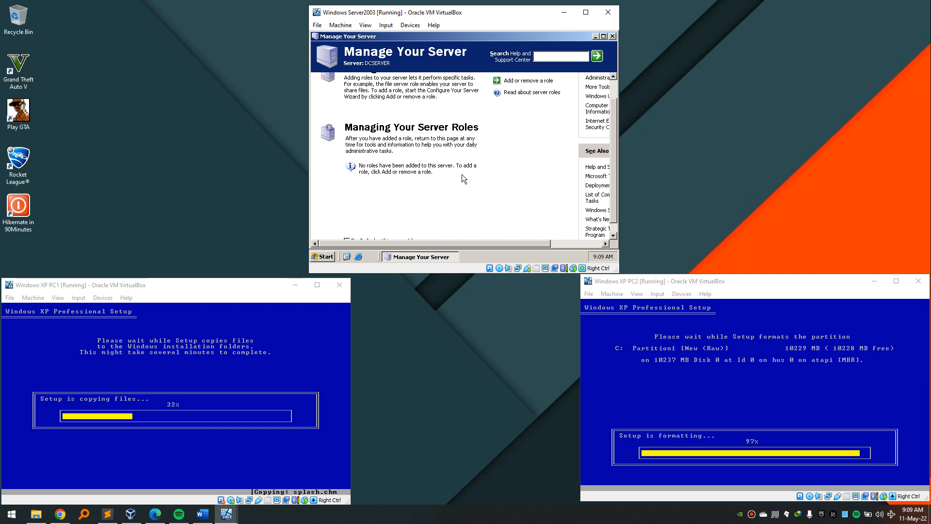
Let Windows correct the server's screen resolution and keep the new display settings.
{"action": "scroll", "coordinate": [462, 175], "scroll_direction": "down", "scroll_amount": 2}
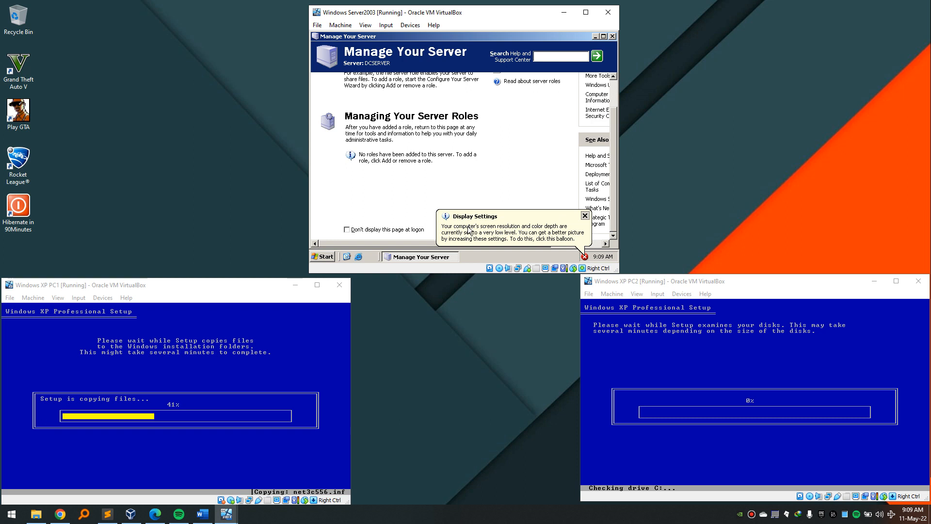
{"action": "left_click", "coordinate": [473, 228]}
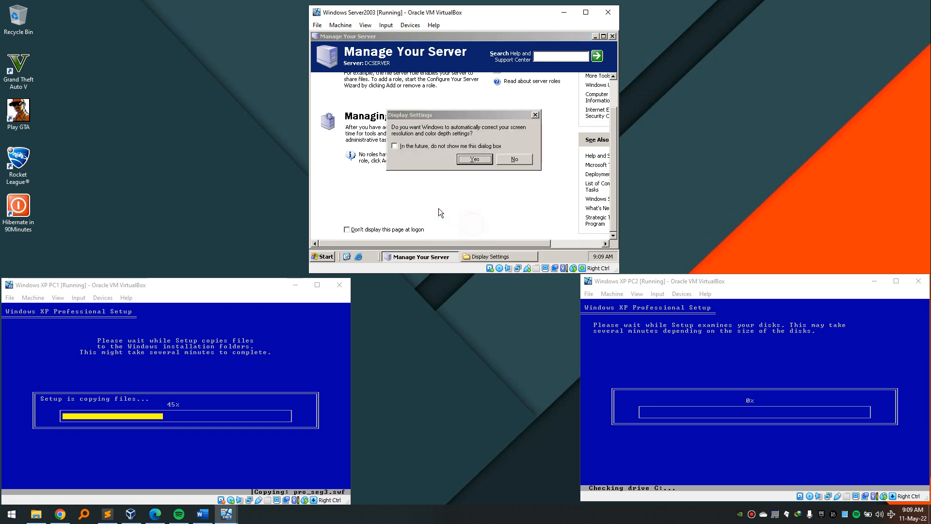
{"action": "left_click", "coordinate": [393, 146]}
{"action": "left_click", "coordinate": [475, 159]}
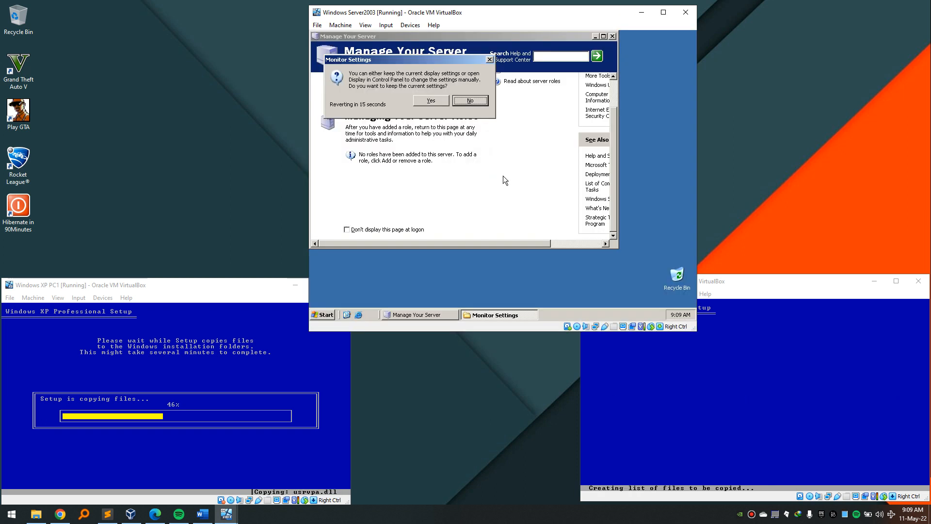
{"action": "left_click", "coordinate": [438, 102]}
{"action": "left_click_drag", "start_coordinate": [495, 15], "coordinate": [477, 10]}
Disable Manage Your Server at logon and close its window.
{"action": "left_click", "coordinate": [513, 267]}
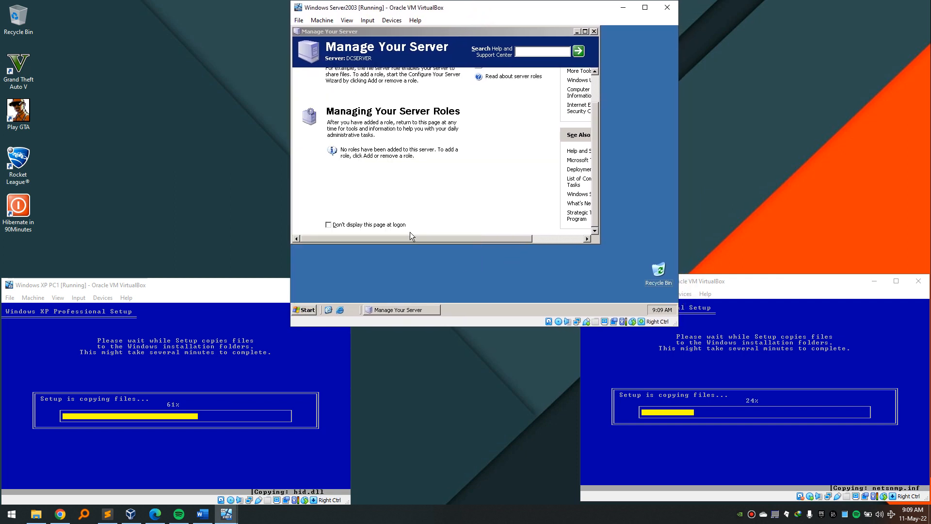
{"action": "left_click", "coordinate": [328, 224]}
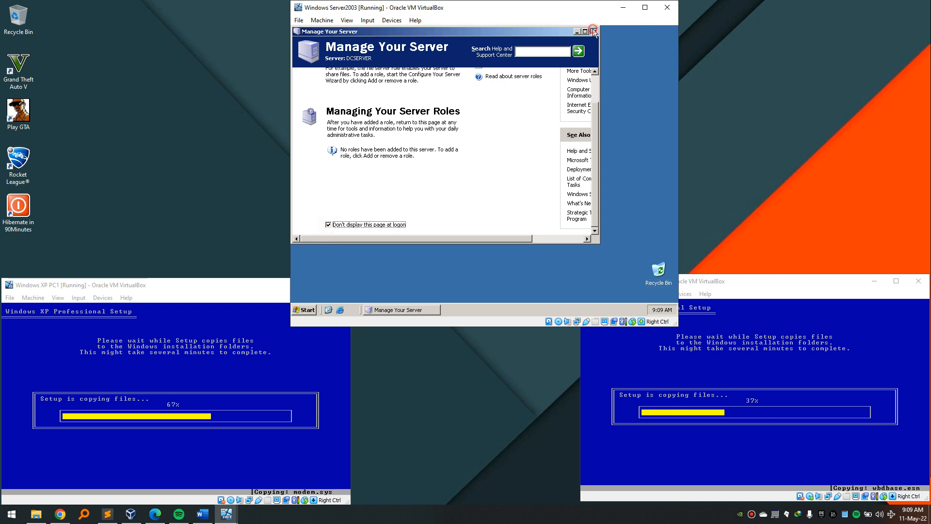
{"action": "left_click", "coordinate": [594, 31]}
{"action": "left_click", "coordinate": [472, 89]}
{"action": "left_click", "coordinate": [392, 20]}
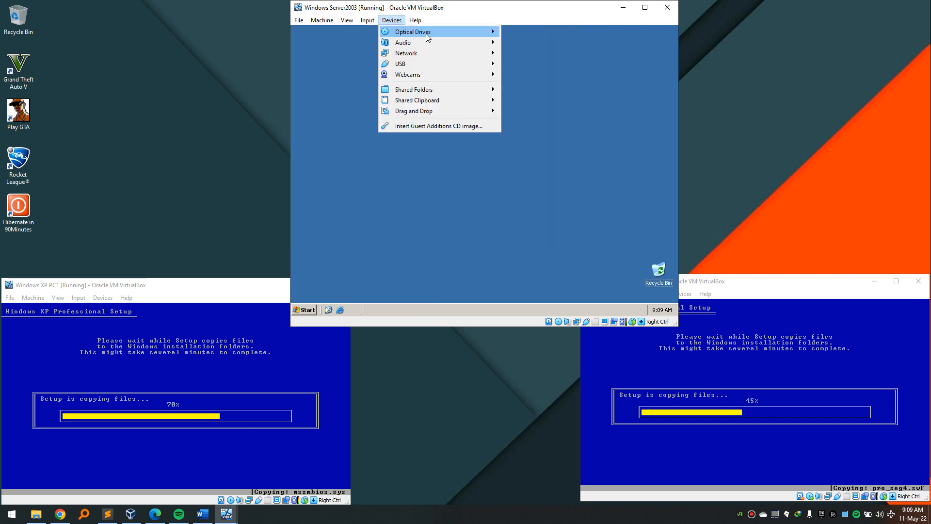
Insert the Guest Additions CD and start installing it with the default folder.
{"action": "left_click", "coordinate": [531, 112]}
{"action": "left_click", "coordinate": [392, 20]}
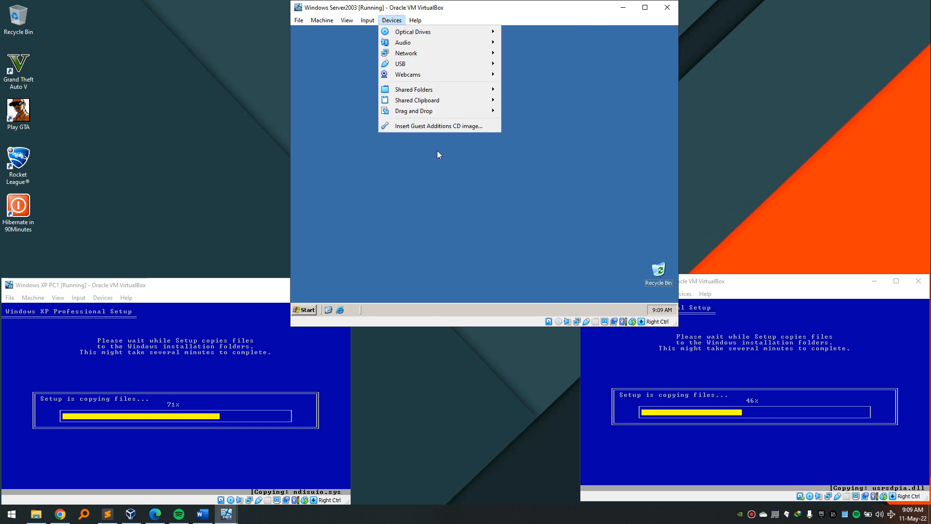
{"action": "left_click", "coordinate": [433, 127]}
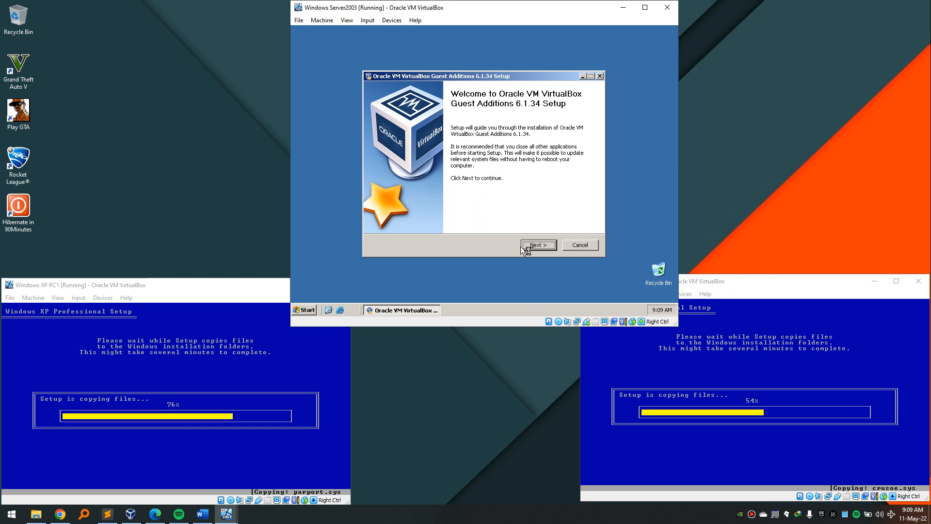
{"action": "left_click", "coordinate": [538, 245]}
{"action": "left_click", "coordinate": [539, 246]}
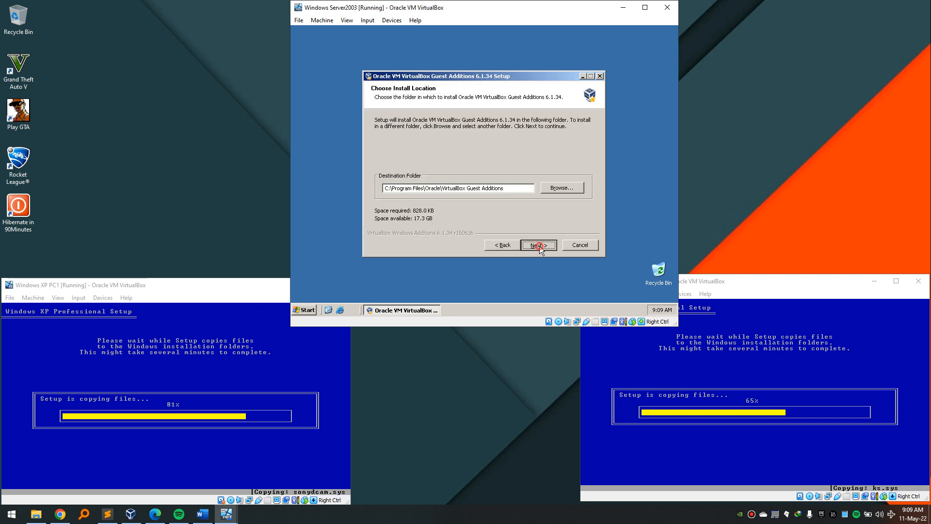
{"action": "left_click", "coordinate": [538, 245]}
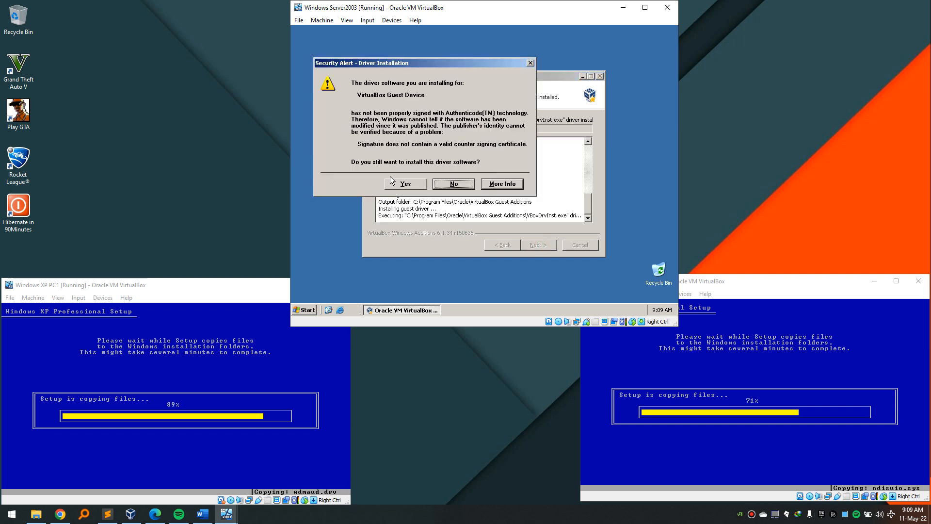
Allow the unsigned Guest Additions and graphics drivers to install.
{"action": "left_click", "coordinate": [406, 184]}
{"action": "left_click", "coordinate": [485, 226]}
{"action": "left_click", "coordinate": [499, 230]}
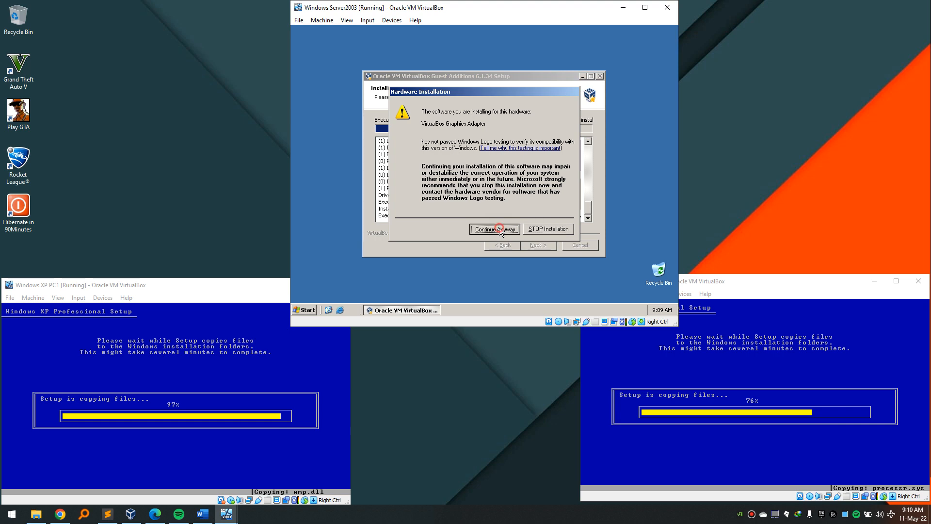
{"action": "left_click", "coordinate": [499, 228]}
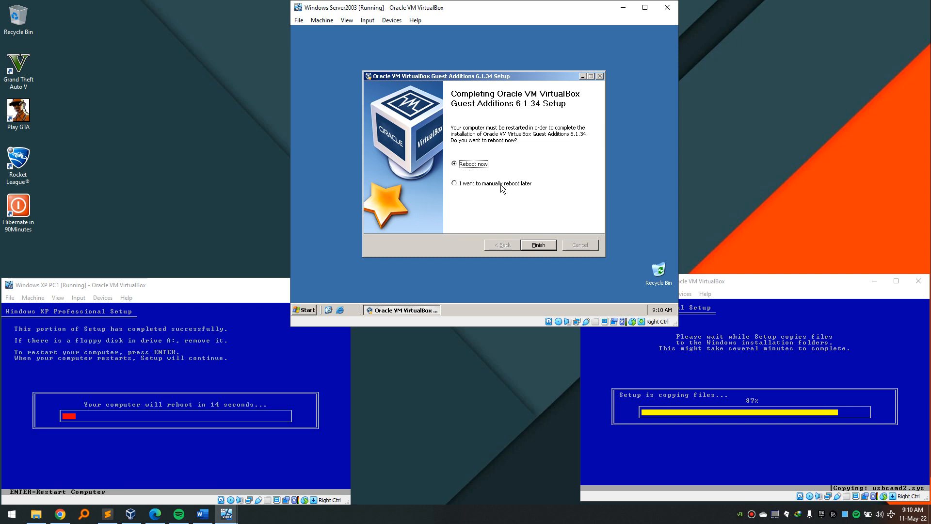
{"action": "left_click", "coordinate": [325, 121]}
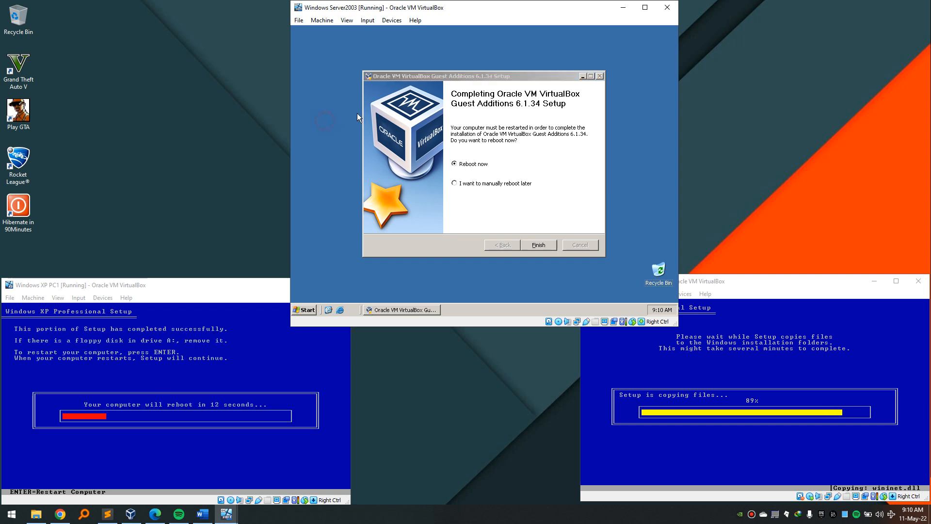
Minimize the Guest Additions completion dialog and open the Run box.
{"action": "left_click", "coordinate": [582, 76]}
{"action": "left_click", "coordinate": [433, 165]}
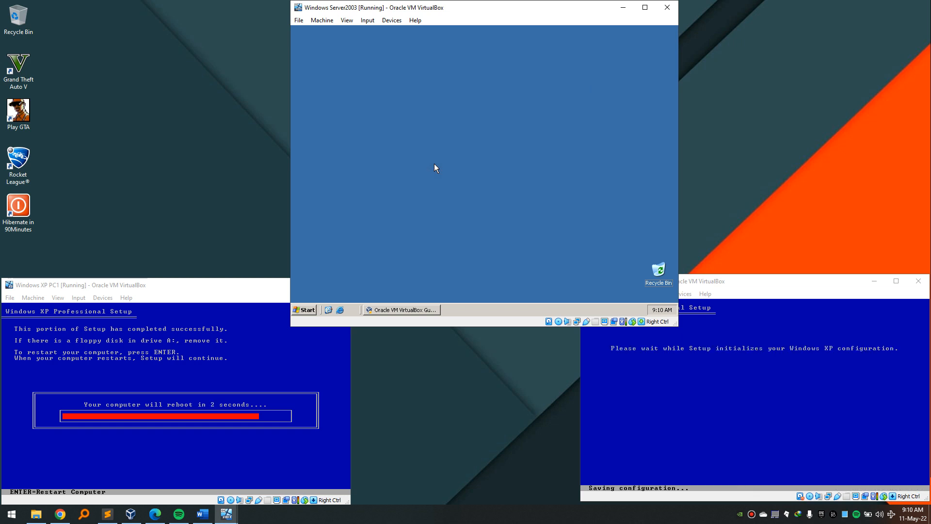
{"action": "key", "text": "super"}
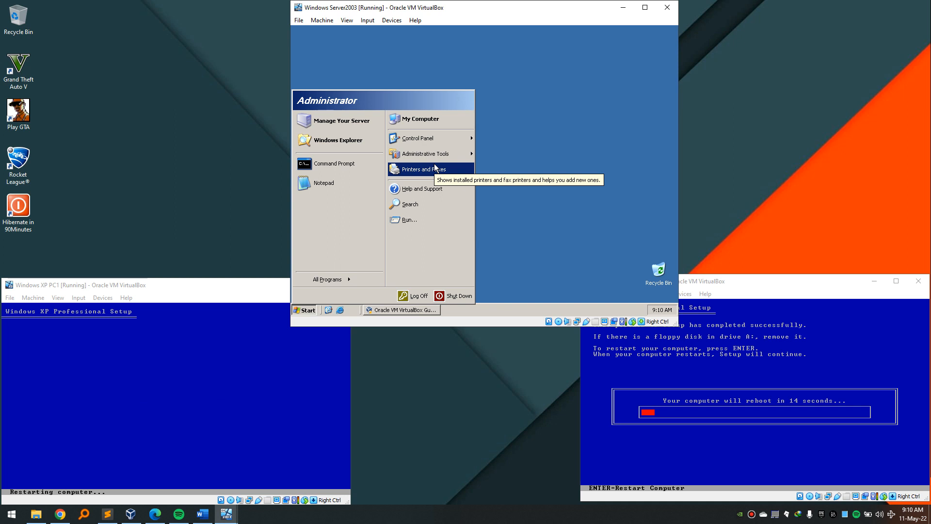
{"action": "key", "text": "r"}
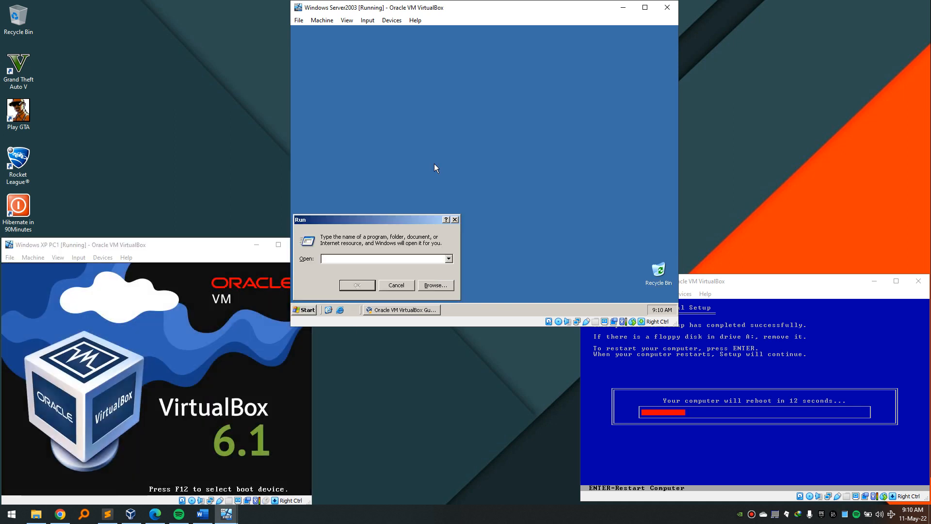
Run ncpa.cpl and open the Local Area Connection's TCP/IP properties.
{"action": "type", "text": "ncpal"}
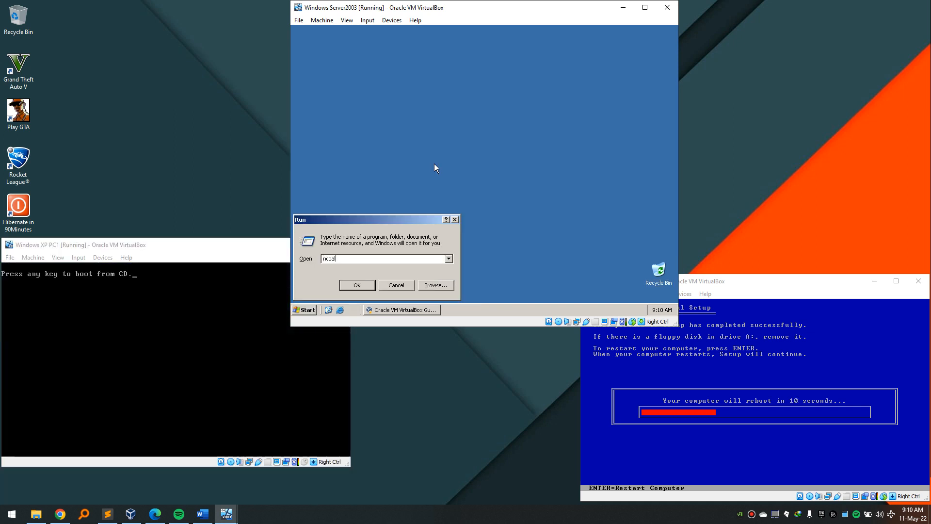
{"action": "key", "text": "BackSpace"}
{"action": "type", "text": ".cpl"}
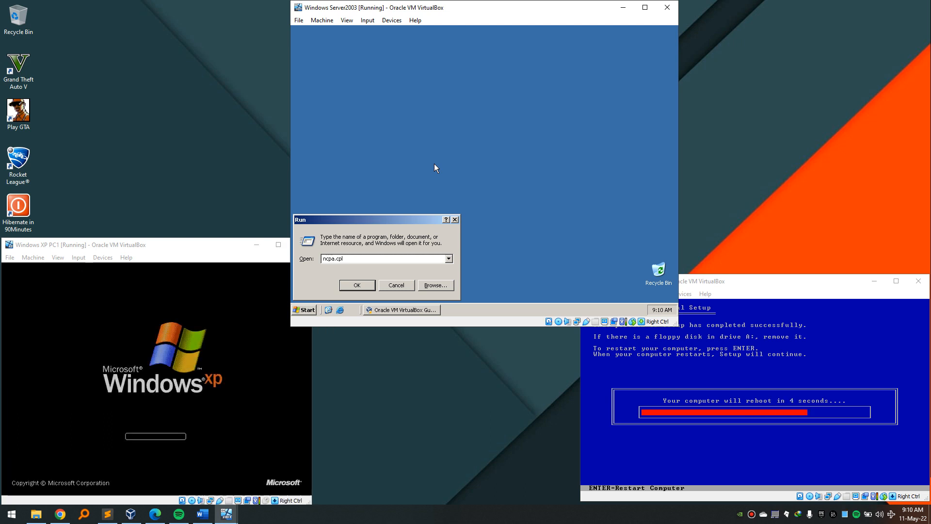
{"action": "key", "text": "Return"}
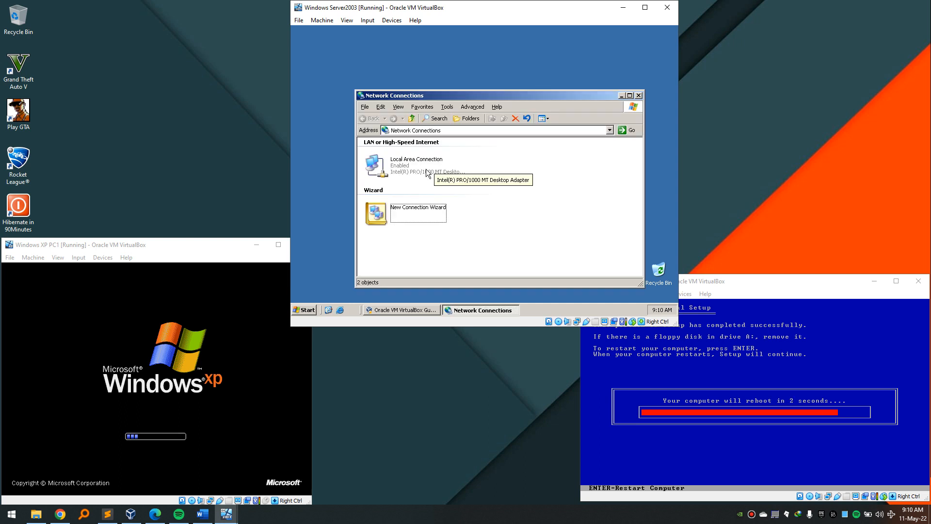
{"action": "right_click", "coordinate": [415, 169]}
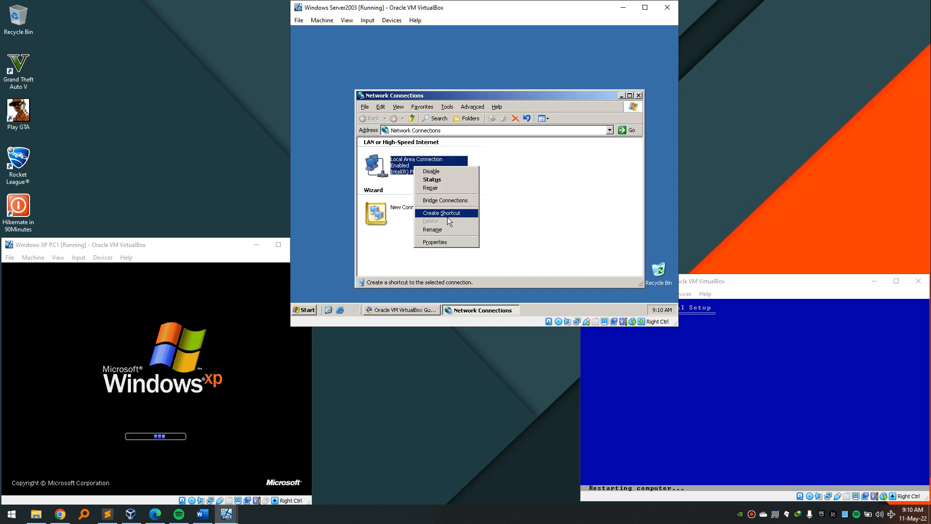
{"action": "left_click", "coordinate": [448, 243]}
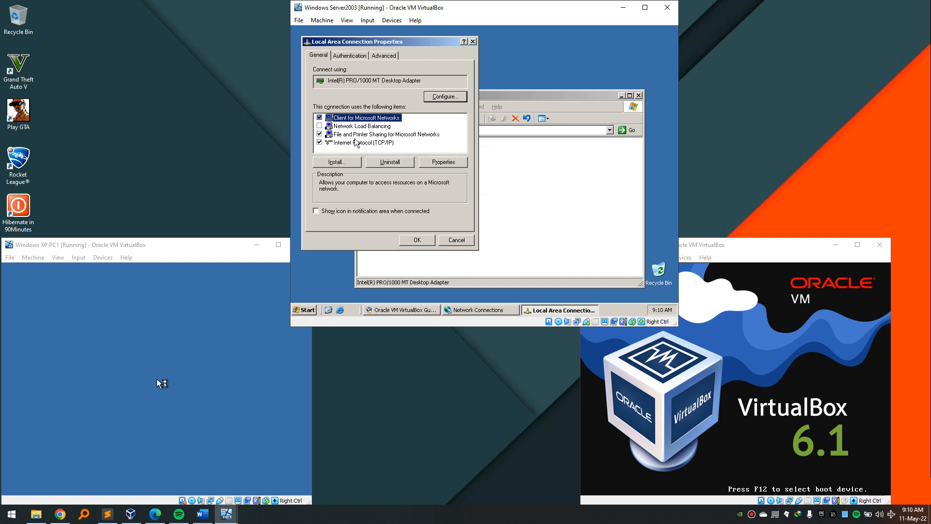
{"action": "left_click", "coordinate": [357, 142]}
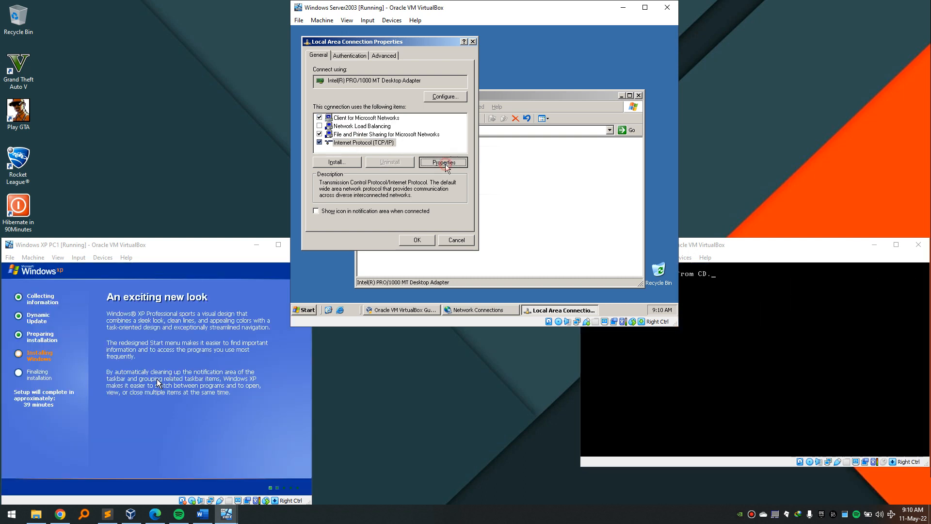
{"action": "left_click", "coordinate": [443, 163]}
Set static IP 192.168.10.3, mask 255.255.255.0, gateway 192.168.10.1, DNS 192.168.10.3.
{"action": "left_click", "coordinate": [372, 145]}
{"action": "left_click", "coordinate": [434, 154]}
{"action": "type", "text": "192 . "}
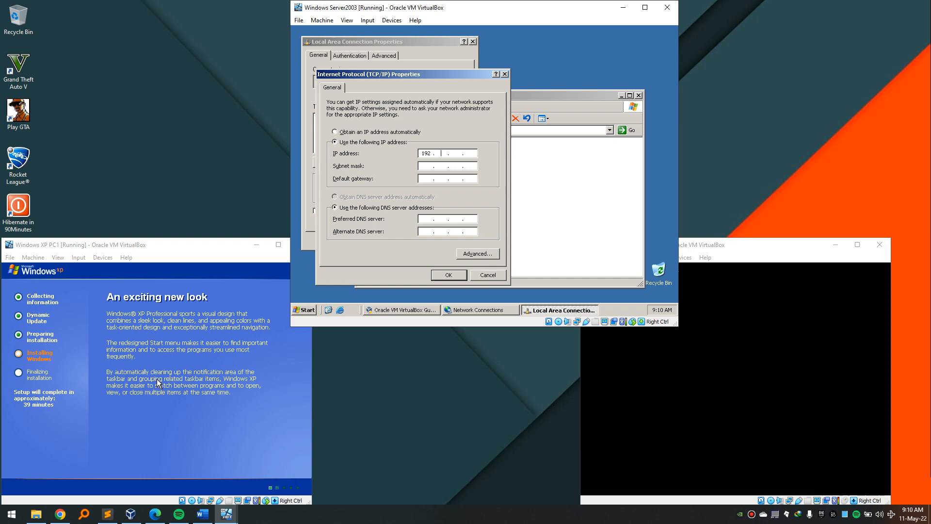
{"action": "type", "text": "168 . 10 . 3"}
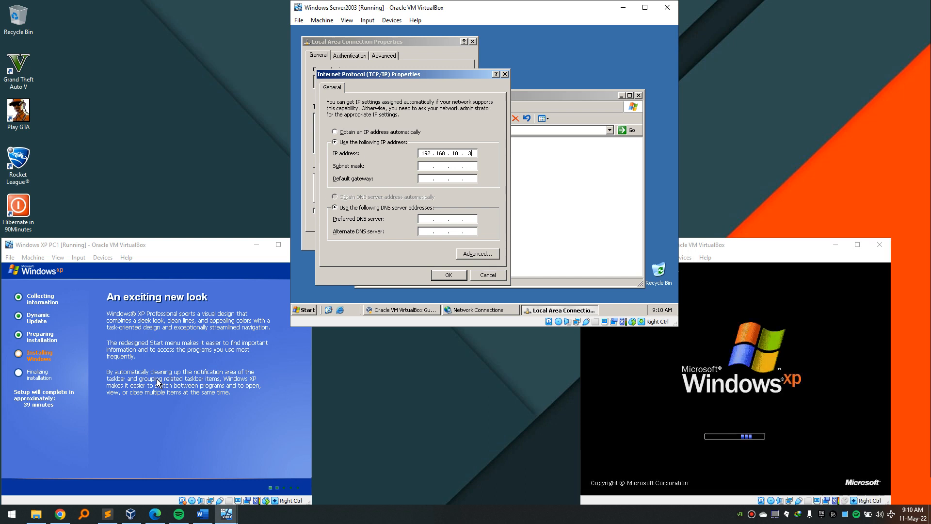
{"action": "key", "text": "Tab"}
{"action": "key", "text": "Tab"}
{"action": "type", "text": "19216"}
{"action": "type", "text": "810"}
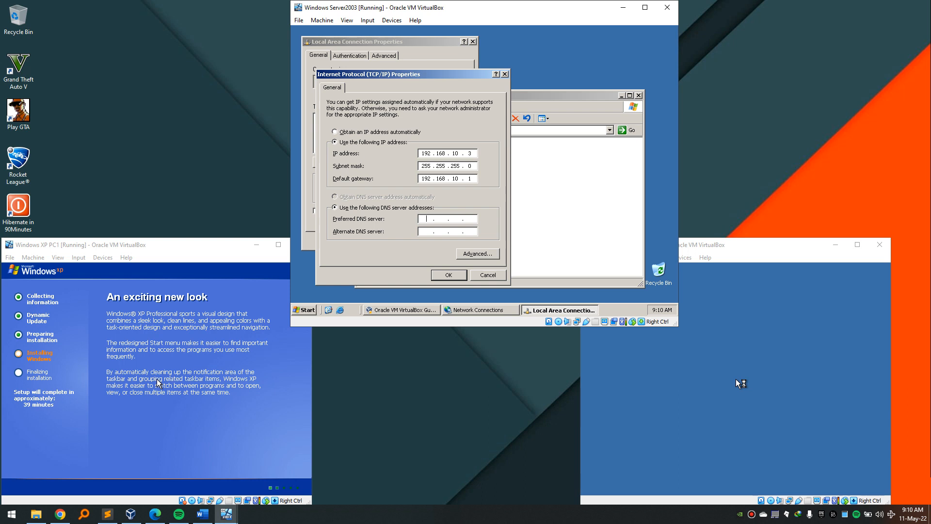
{"action": "type", "text": "19216"}
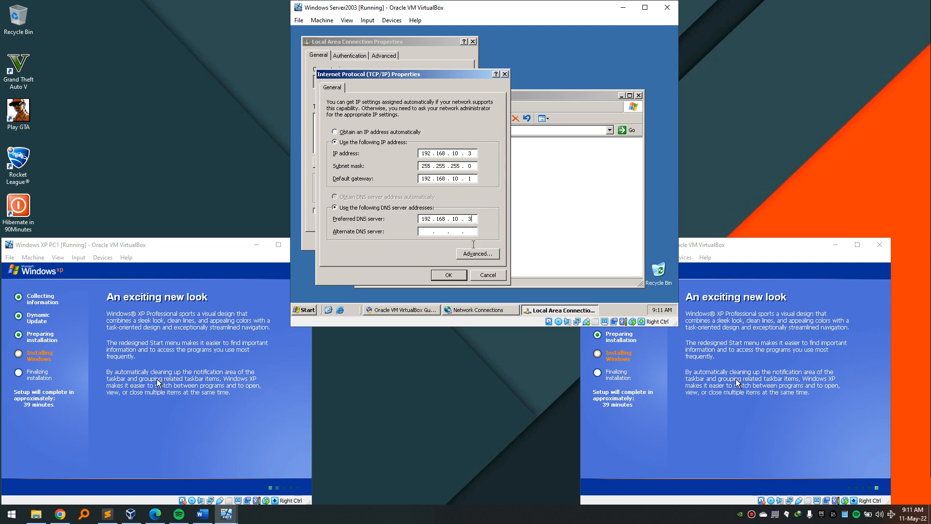
{"action": "left_click", "coordinate": [457, 278]}
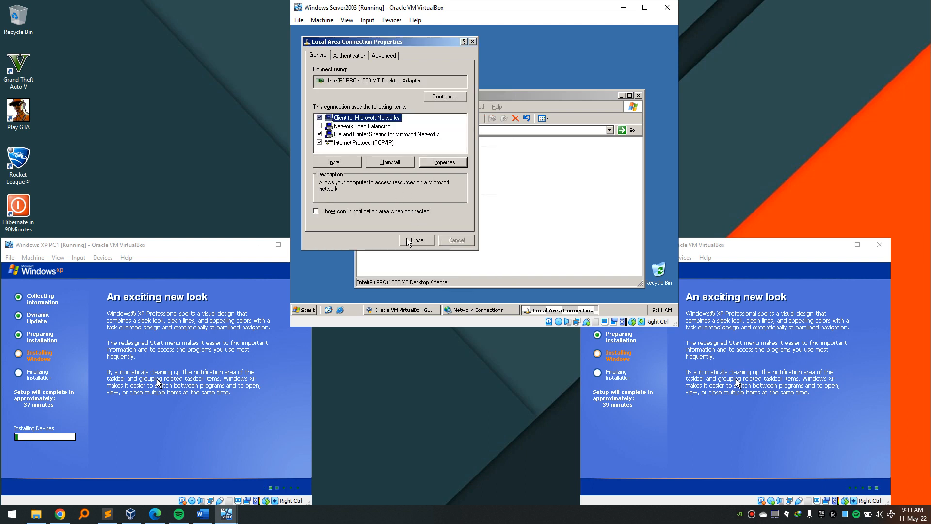
{"action": "left_click", "coordinate": [408, 239]}
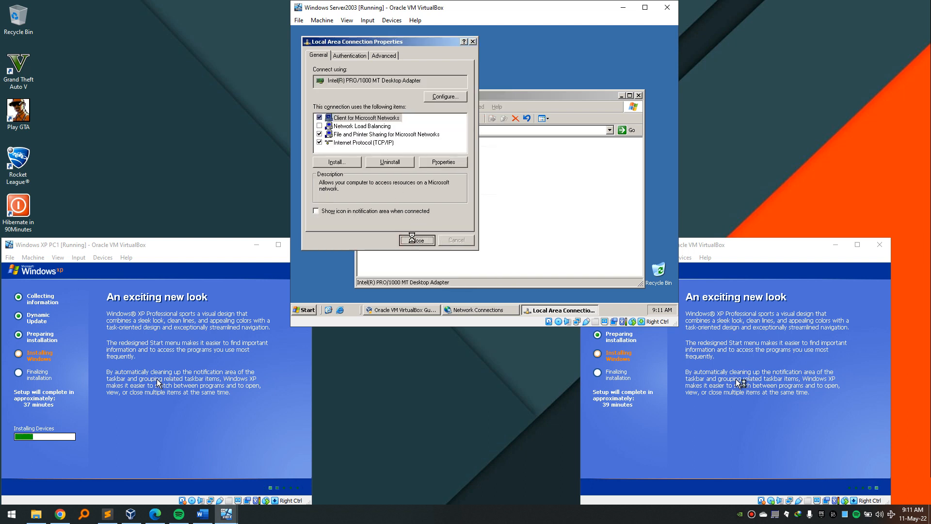
Run ipconfig in a cmd prompt to verify the 192.168.10.3 address.
{"action": "left_click", "coordinate": [638, 96]}
{"action": "key", "text": "super+r"}
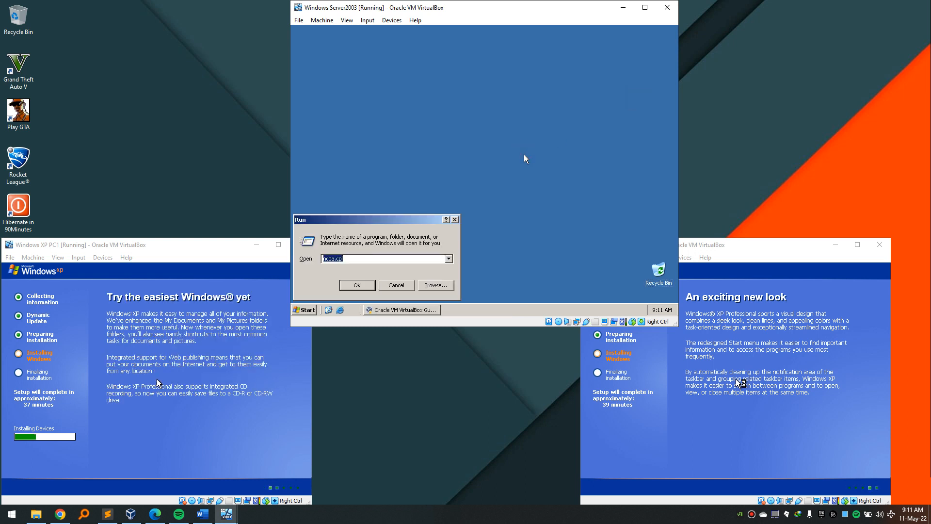
{"action": "type", "text": "cmd"}
{"action": "key", "text": "Return"}
{"action": "type", "text": "ipconfig"}
{"action": "key", "text": "Return"}
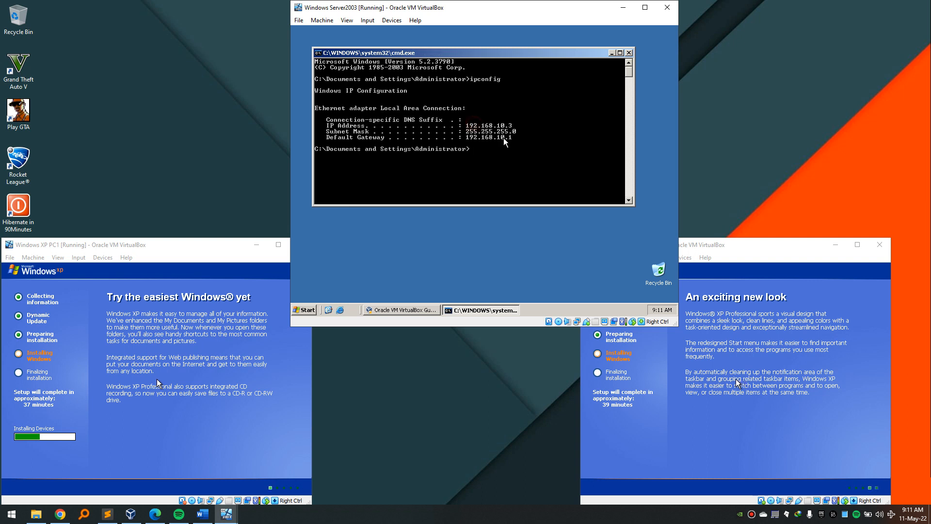
Close the command prompt and reopen the Run box.
{"action": "left_click", "coordinate": [630, 54]}
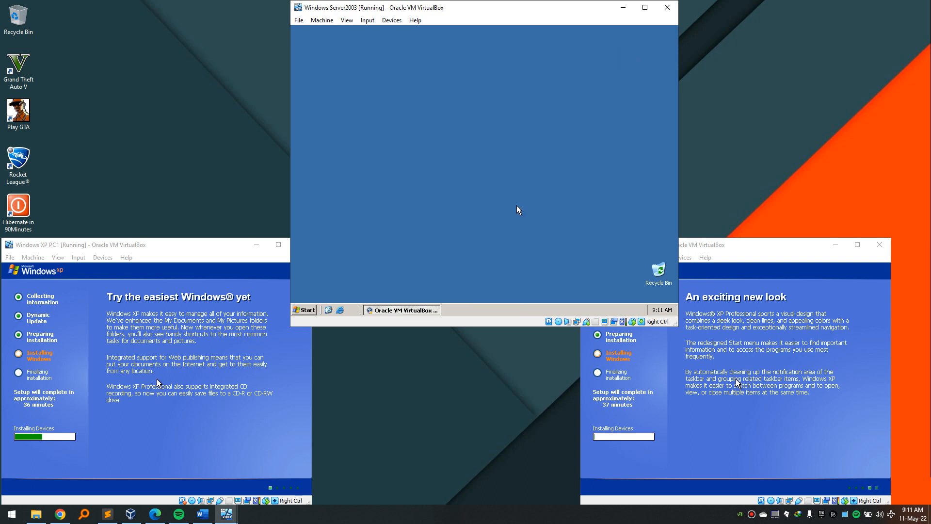
{"action": "left_click", "coordinate": [526, 175]}
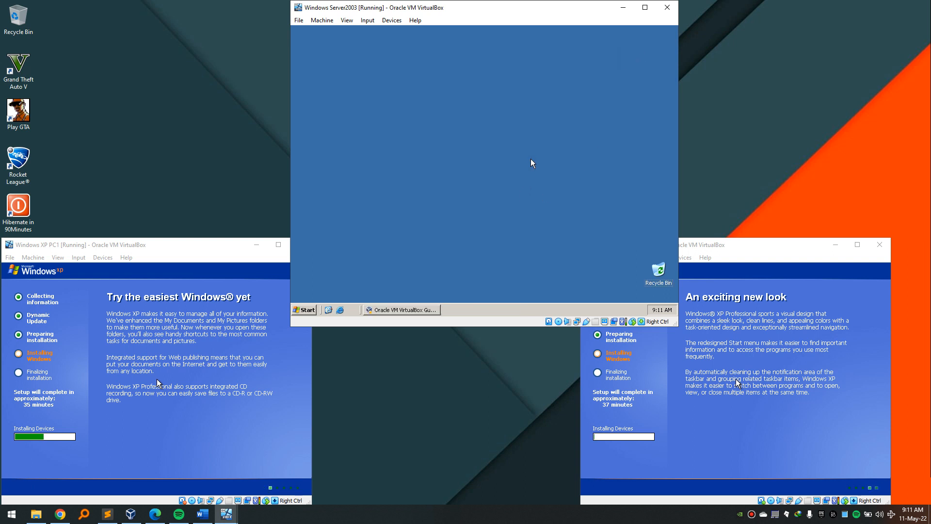
{"action": "key", "text": "super+r"}
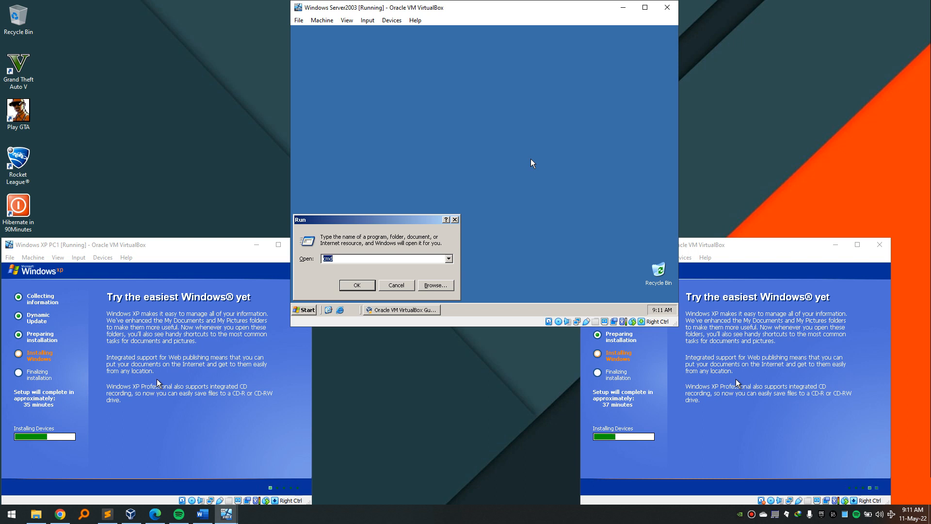
Run dcpromo and choose a domain controller for a new domain in a new forest.
{"action": "type", "text": "dcpromo"}
{"action": "key", "text": "Return"}
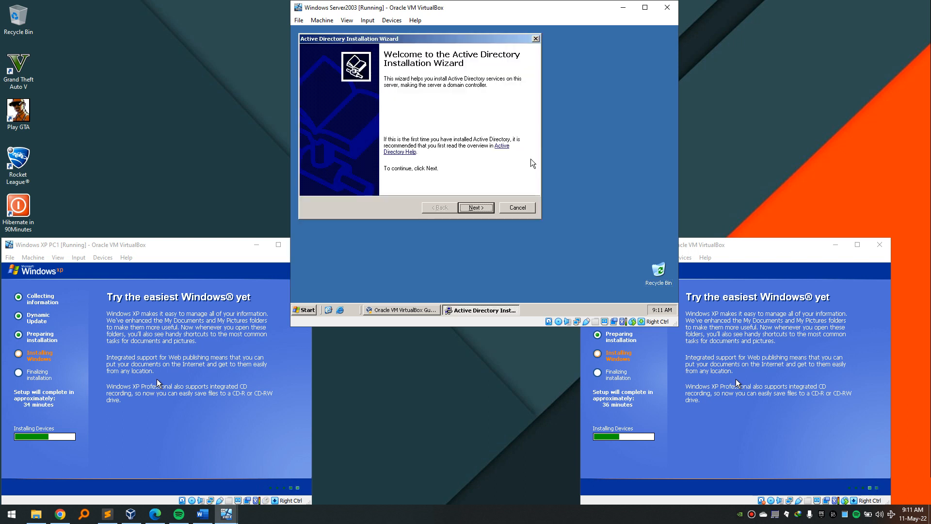
{"action": "left_click", "coordinate": [483, 208]}
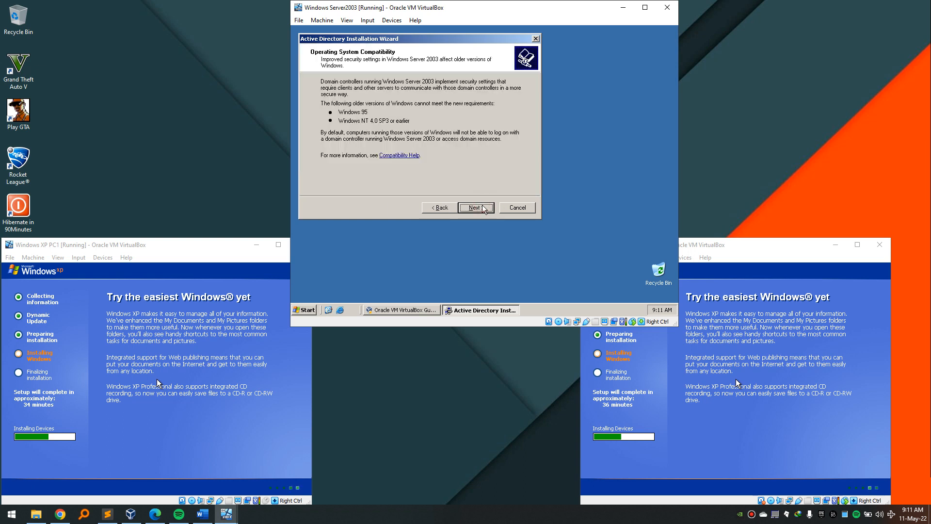
{"action": "left_click", "coordinate": [484, 209]}
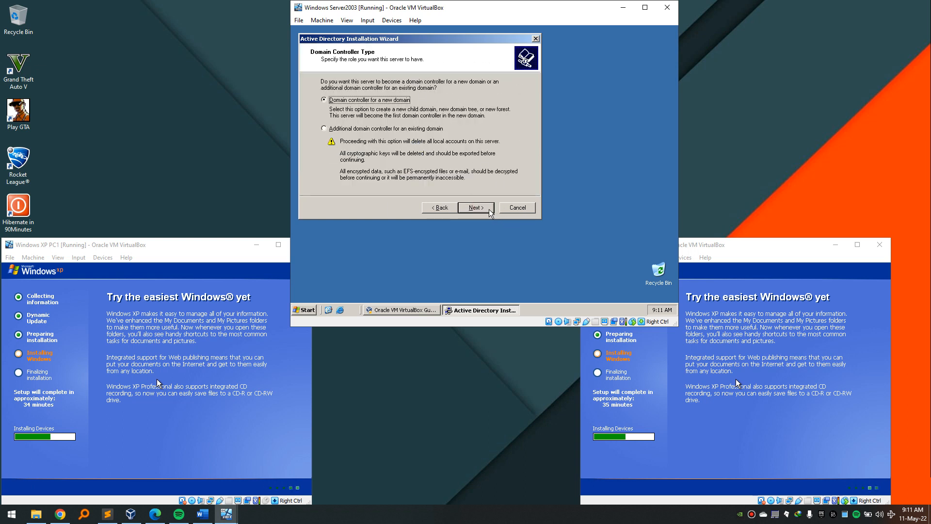
{"action": "left_click", "coordinate": [490, 213]}
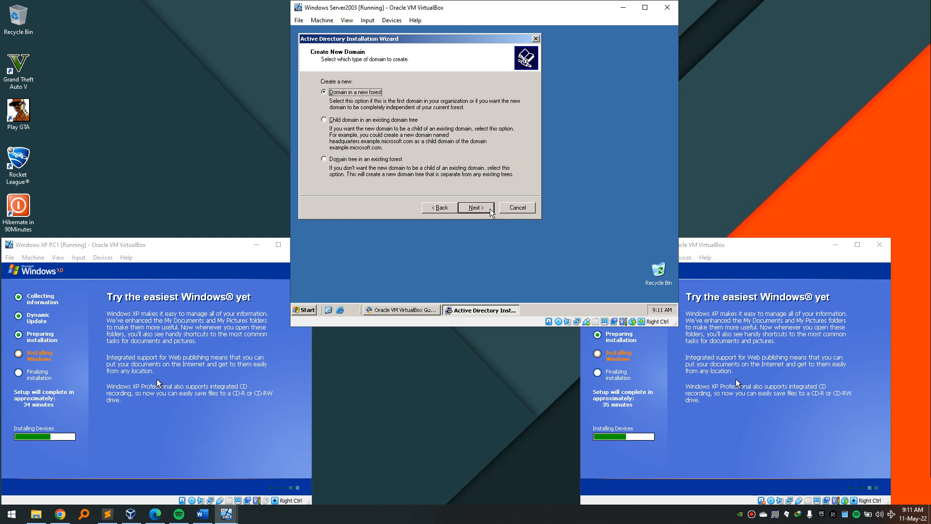
{"action": "left_click", "coordinate": [489, 211]}
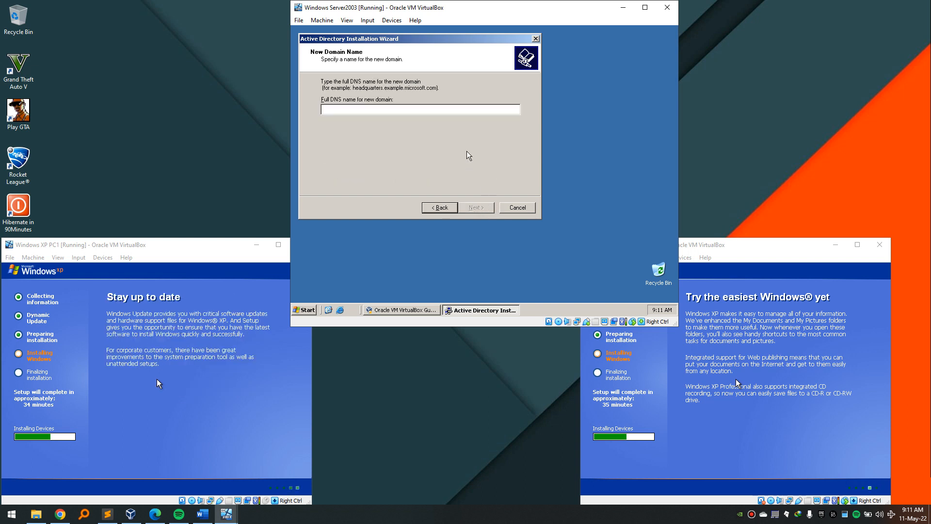
Check the project document for the domain name and enter chogm as the DNS name.
{"action": "left_click", "coordinate": [463, 108]}
{"action": "left_click", "coordinate": [203, 514]}
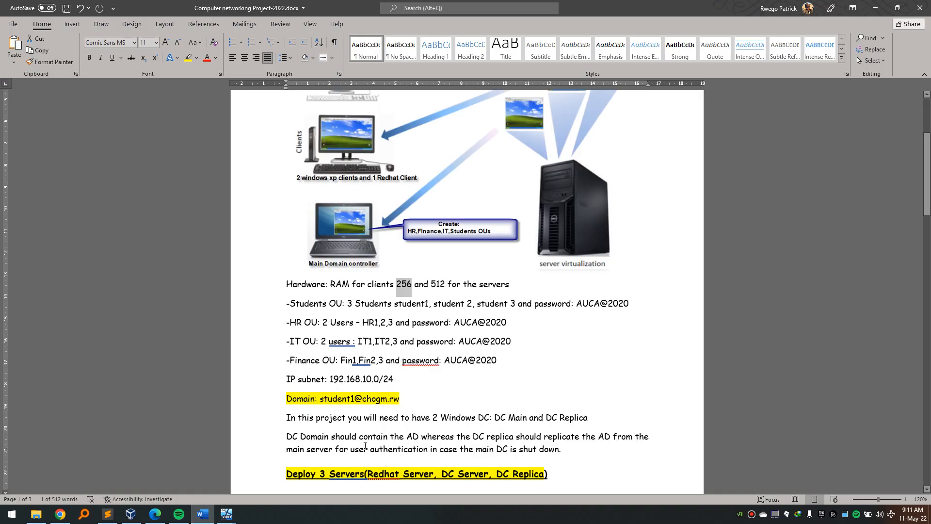
{"action": "left_click_drag", "start_coordinate": [364, 403], "coordinate": [380, 404]}
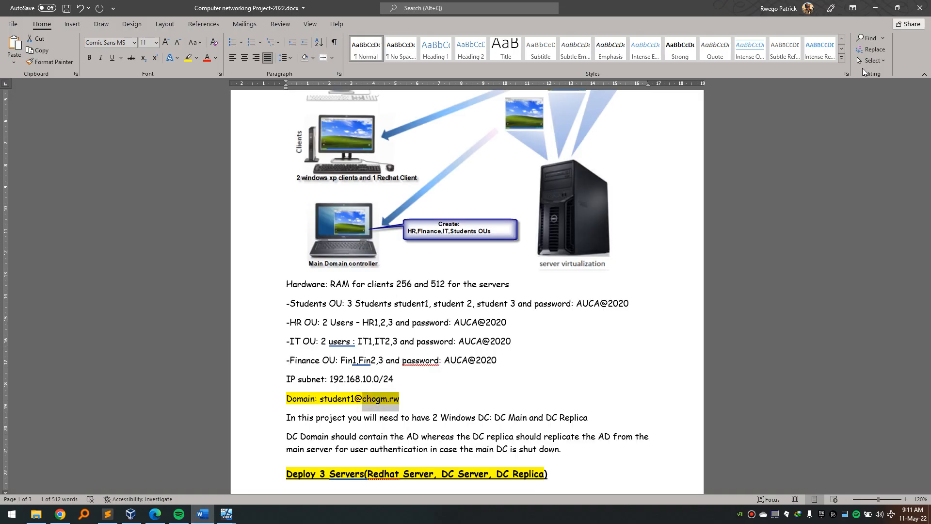
{"action": "left_click", "coordinate": [874, 8]}
{"action": "type", "text": "chogm.rw"}
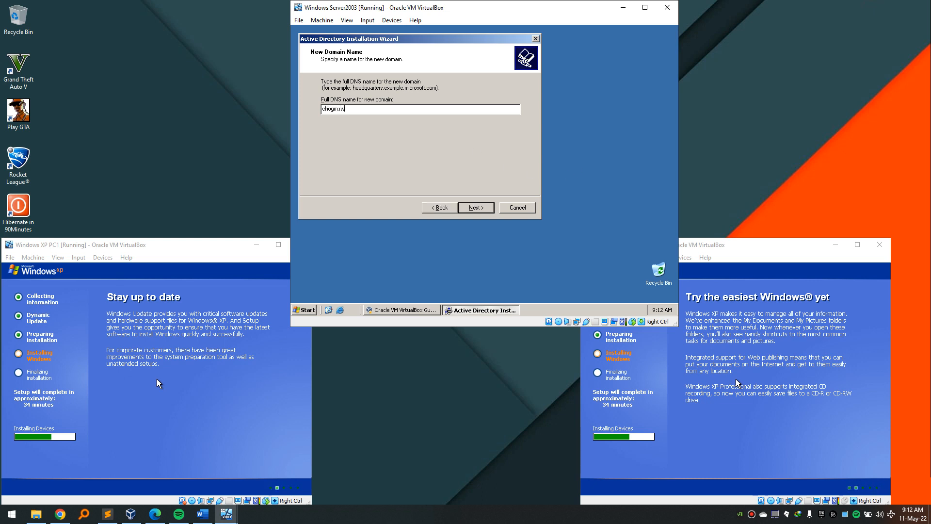
Accept NetBIOS name CHOGM, default database, log and SYSVOL folders, local DNS, and 2000/2003 permissions.
{"action": "left_click", "coordinate": [468, 207]}
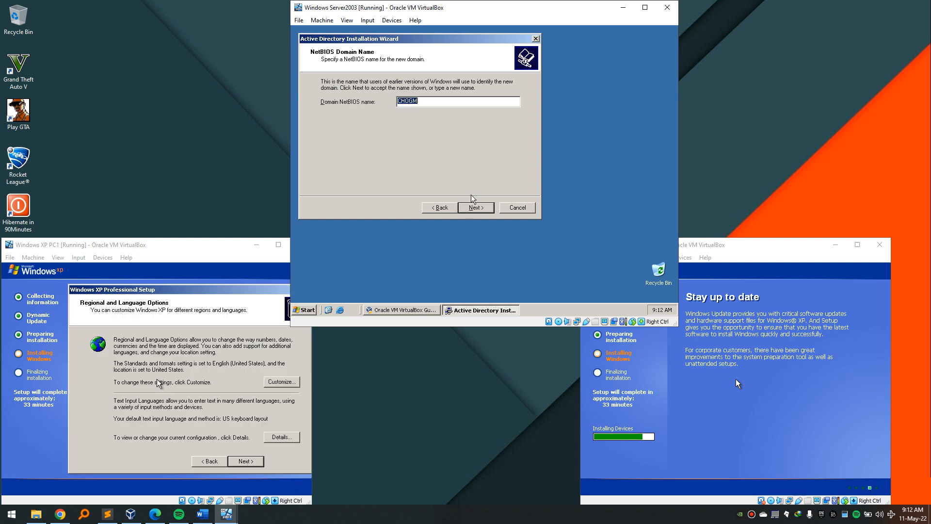
{"action": "left_click", "coordinate": [438, 100]}
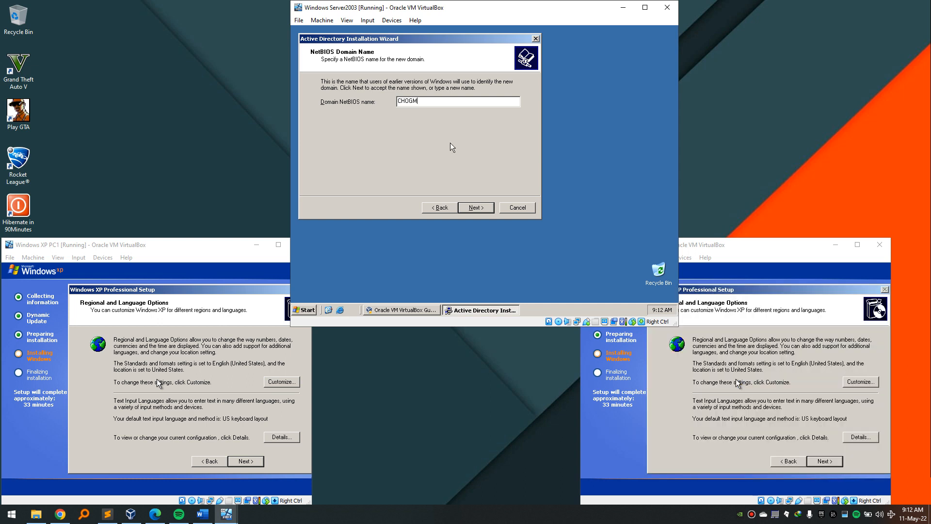
{"action": "left_click", "coordinate": [472, 208]}
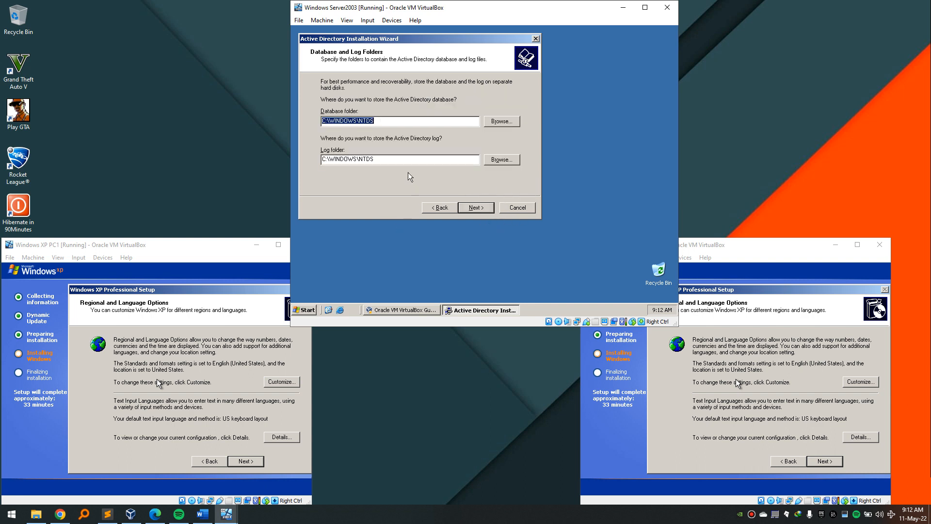
{"action": "left_click", "coordinate": [482, 210]}
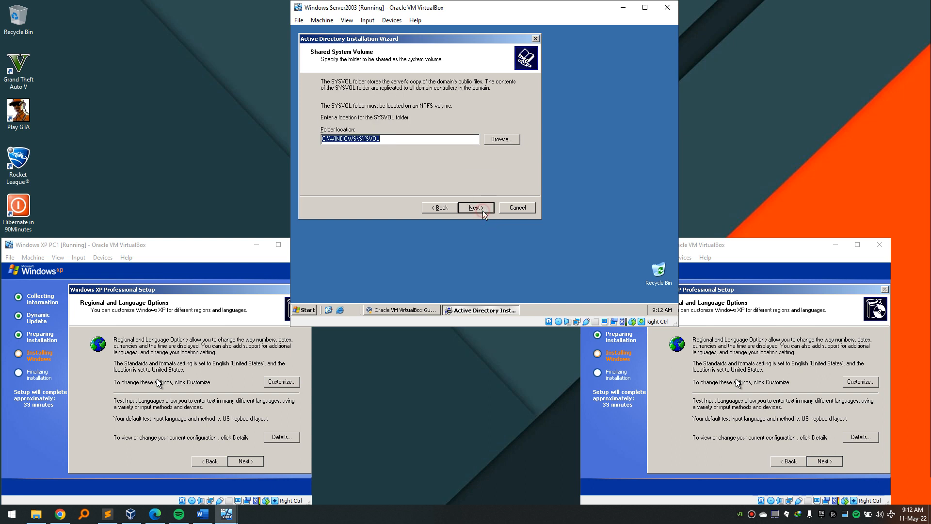
{"action": "left_click", "coordinate": [482, 210]}
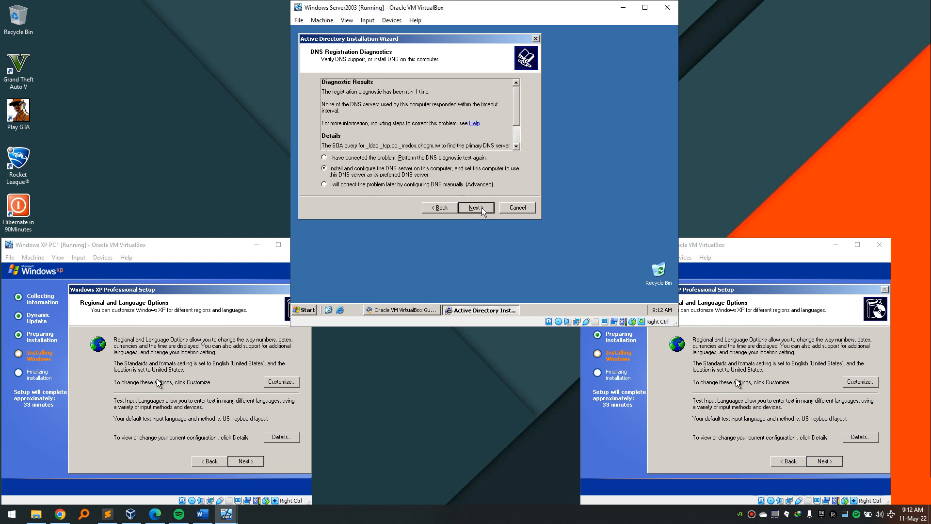
{"action": "left_click", "coordinate": [482, 209]}
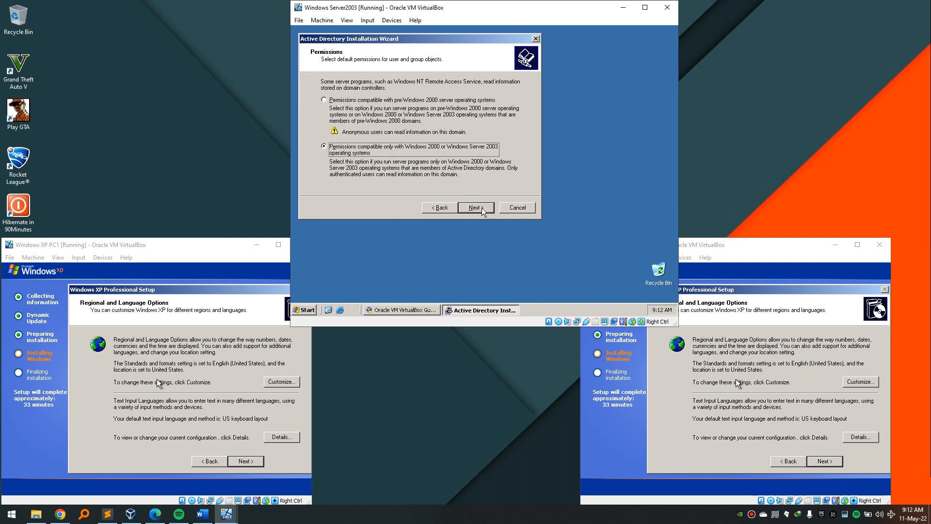
{"action": "left_click", "coordinate": [482, 209]}
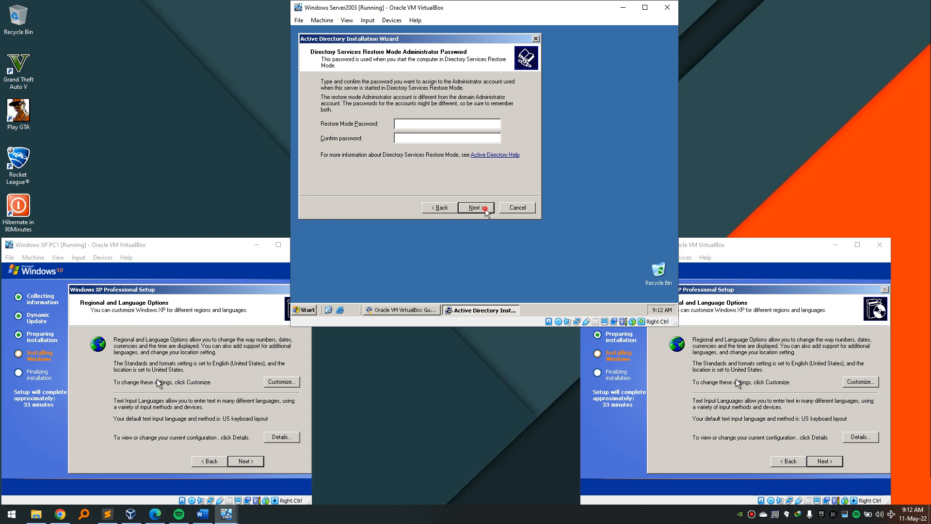
{"action": "left_click", "coordinate": [485, 208]}
Start the Active Directory configuration and eject the disk from the server's optical drive.
{"action": "left_click", "coordinate": [475, 207]}
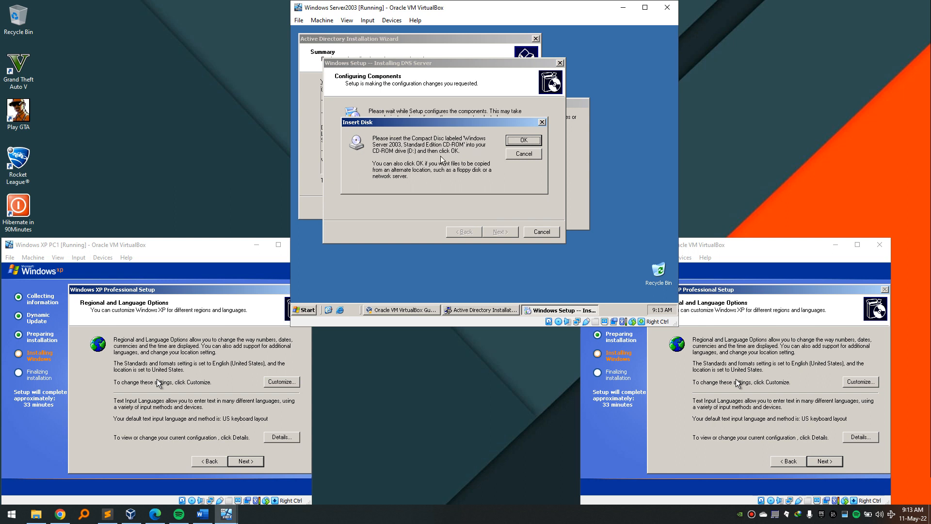
{"action": "left_click", "coordinate": [391, 19]}
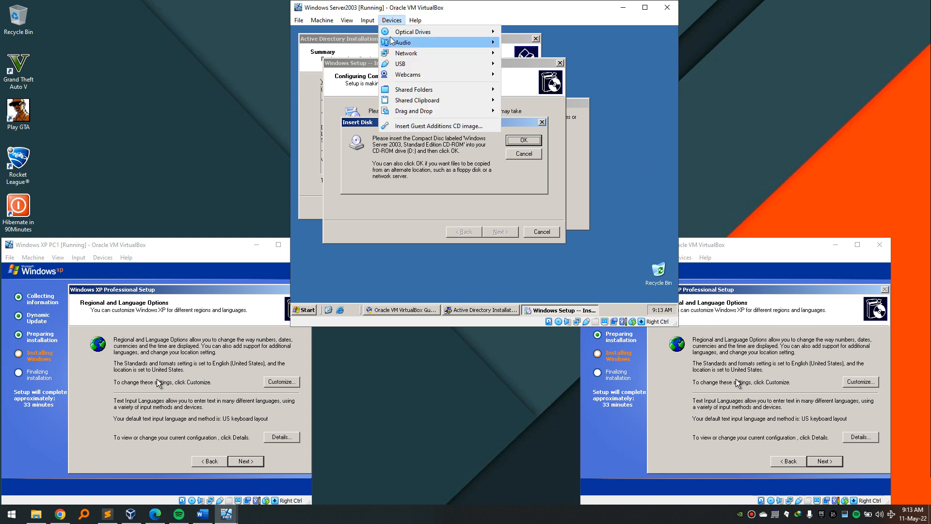
{"action": "mouse_move", "coordinate": [401, 32]}
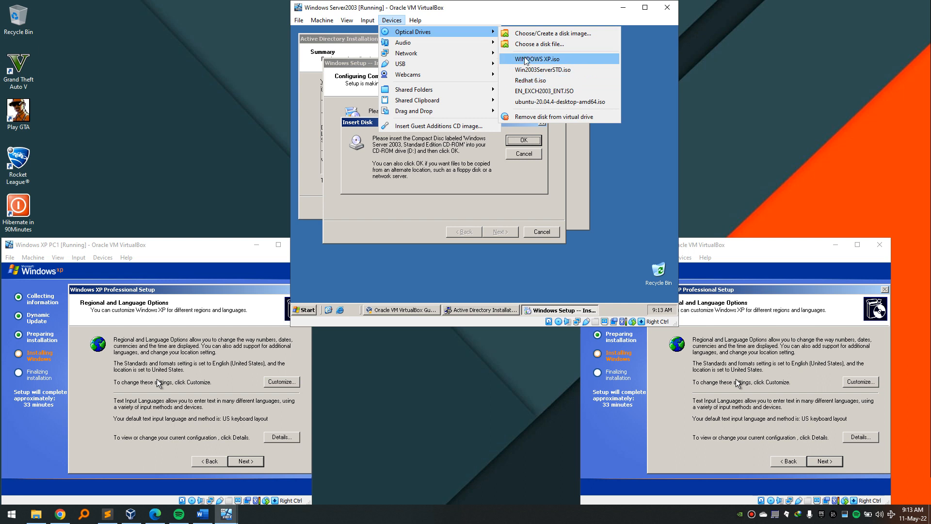
{"action": "left_click", "coordinate": [553, 116]}
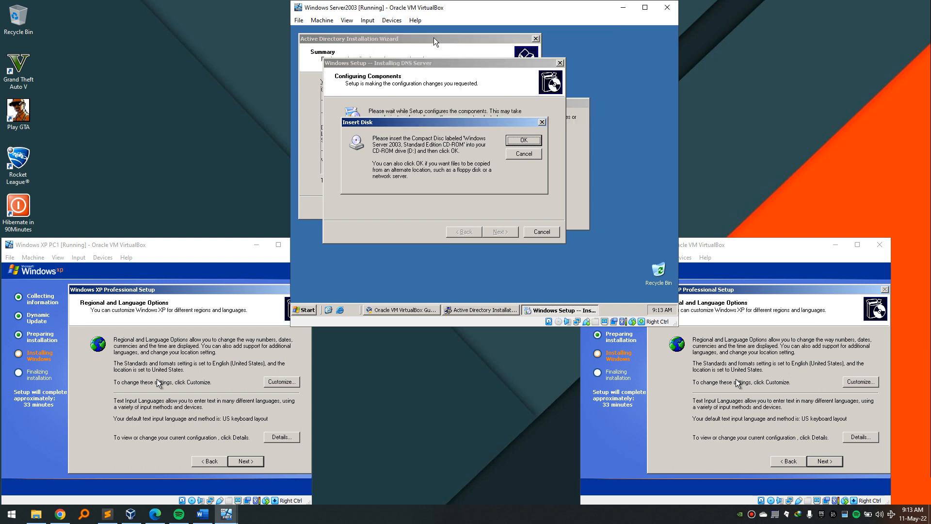
Mount the Win2003ServerSTD.iso disc image in the server VM's optical drive.
{"action": "left_click", "coordinate": [396, 22]}
{"action": "mouse_move", "coordinate": [418, 33]}
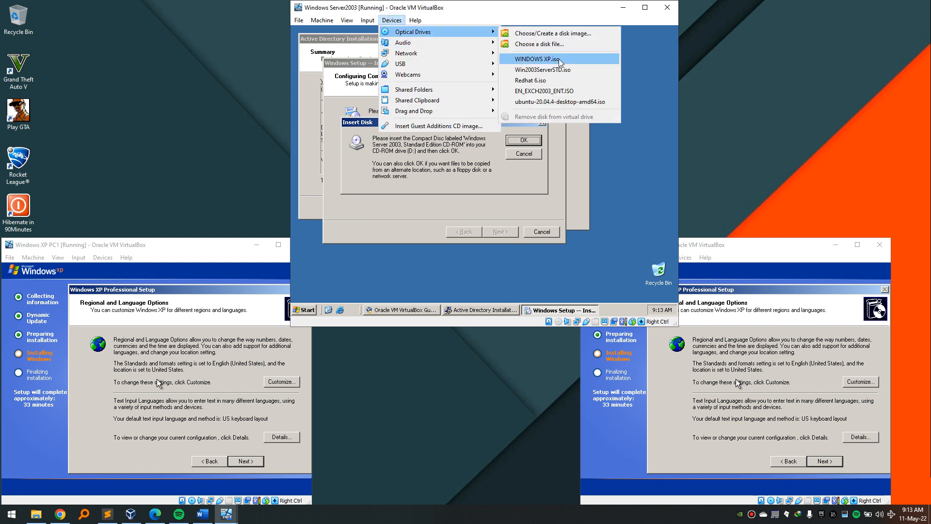
{"action": "left_click", "coordinate": [569, 73]}
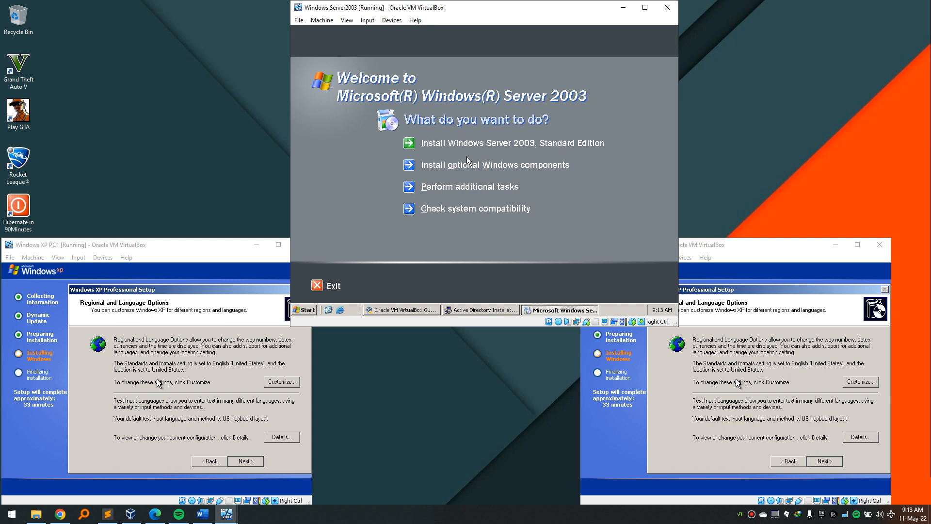
Close the server's disc welcome screen, then enter PC1 as the user name in PC1's XP setup.
{"action": "left_click", "coordinate": [324, 291]}
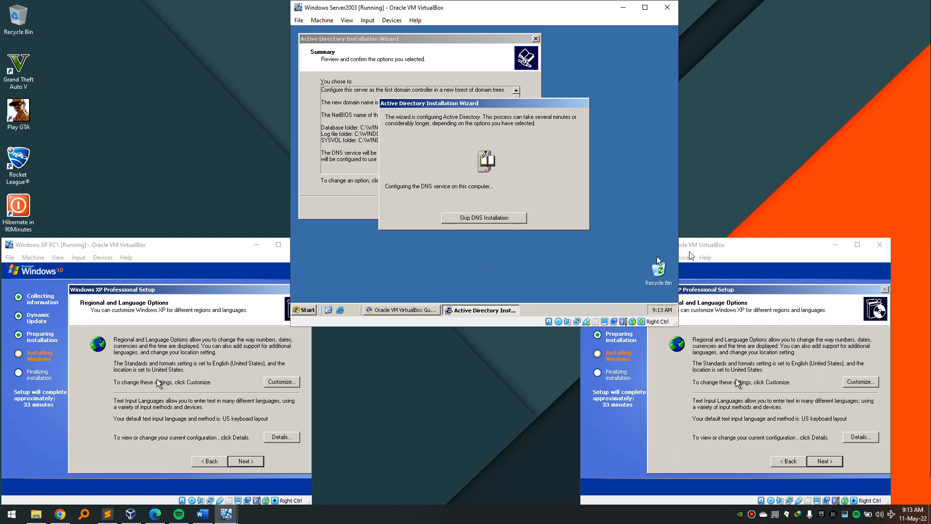
{"action": "left_click", "coordinate": [187, 248]}
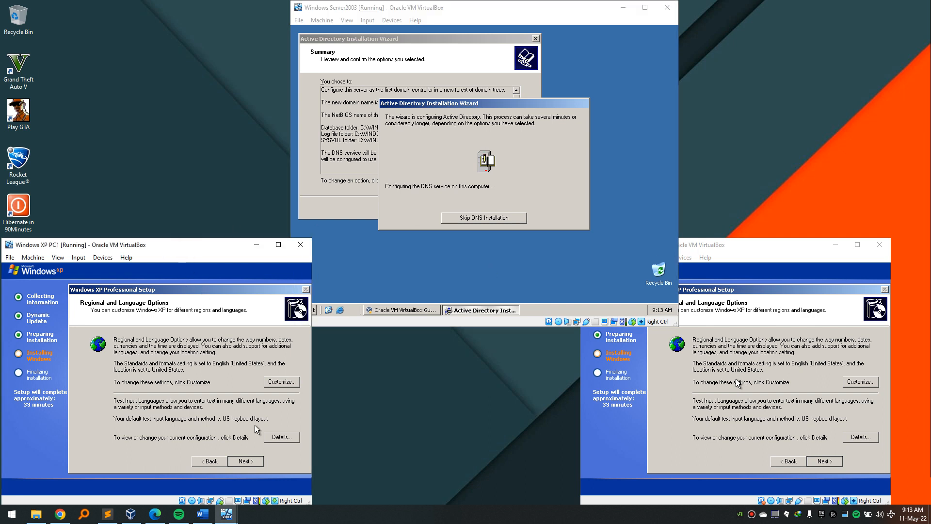
{"action": "left_click", "coordinate": [247, 462]}
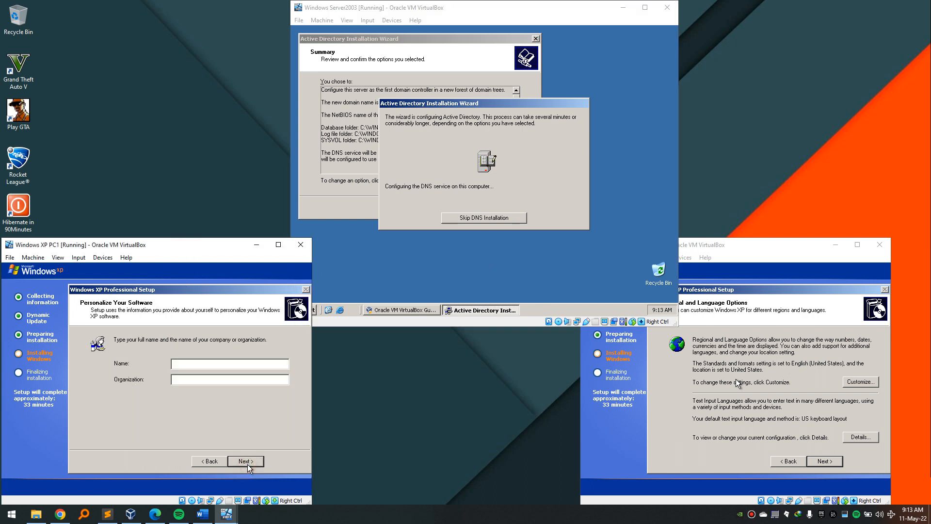
{"action": "type", "text": "Pat"}
{"action": "key", "text": "BackSpace"}
{"action": "key", "text": "BackSpace"}
{"action": "key", "text": "BackSpace"}
{"action": "key", "text": "BackSpace"}
{"action": "key", "text": "BackSpace"}
{"action": "key", "text": "BackSpace"}
{"action": "key", "text": "BackSpace"}
{"action": "key", "text": "BackSpace"}
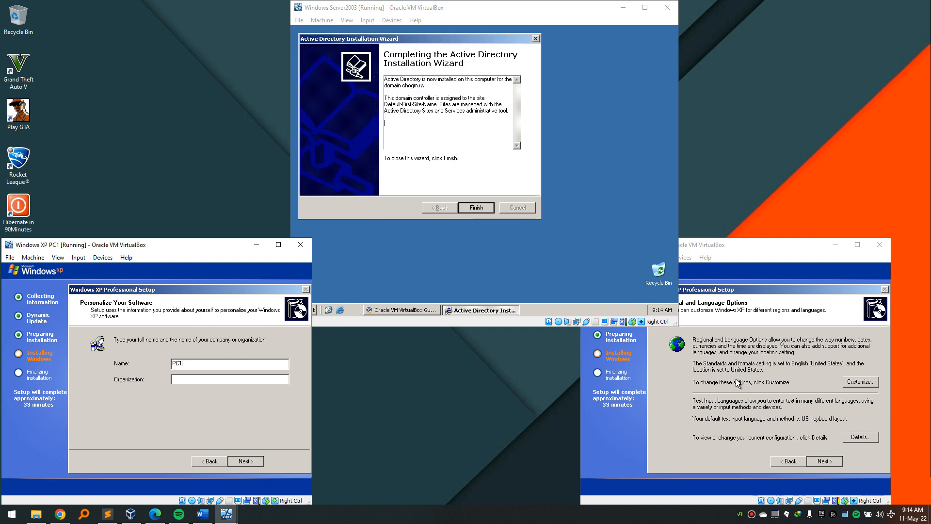
Copy the XP product key from its note in Sublime Text.
{"action": "left_click", "coordinate": [251, 461]}
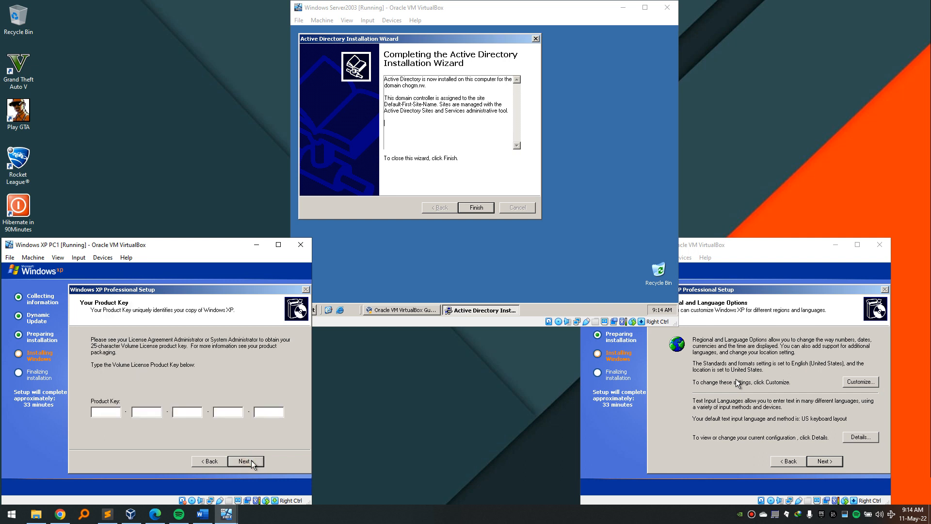
{"action": "left_click", "coordinate": [115, 517]}
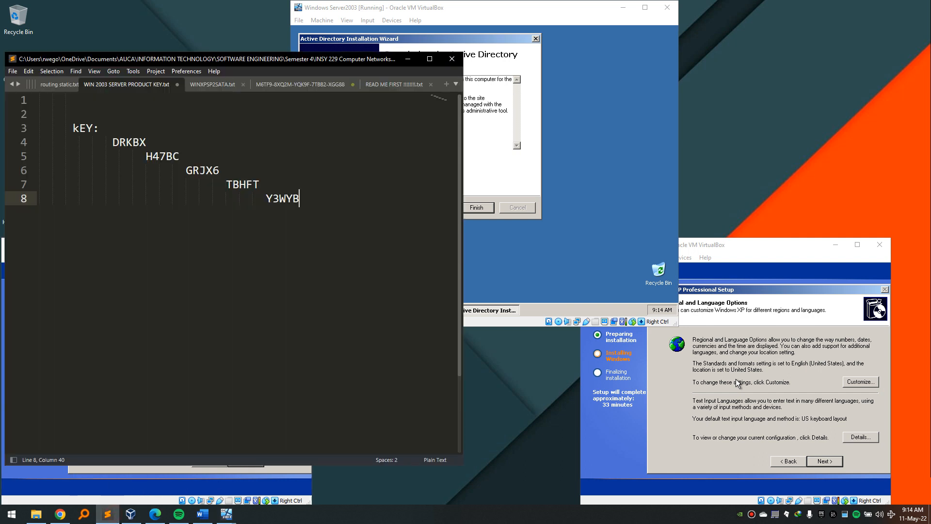
{"action": "left_click", "coordinate": [206, 86]}
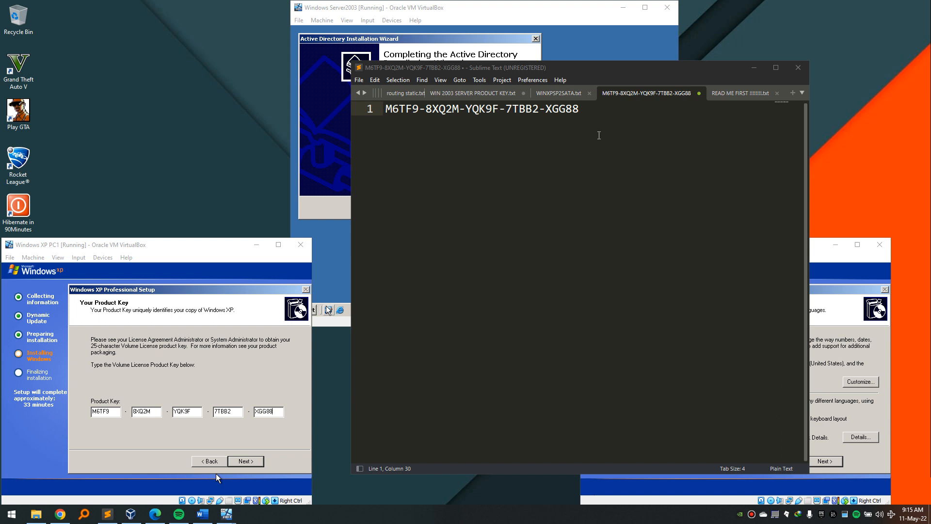
{"action": "left_click_drag", "start_coordinate": [599, 135], "coordinate": [371, 109]}
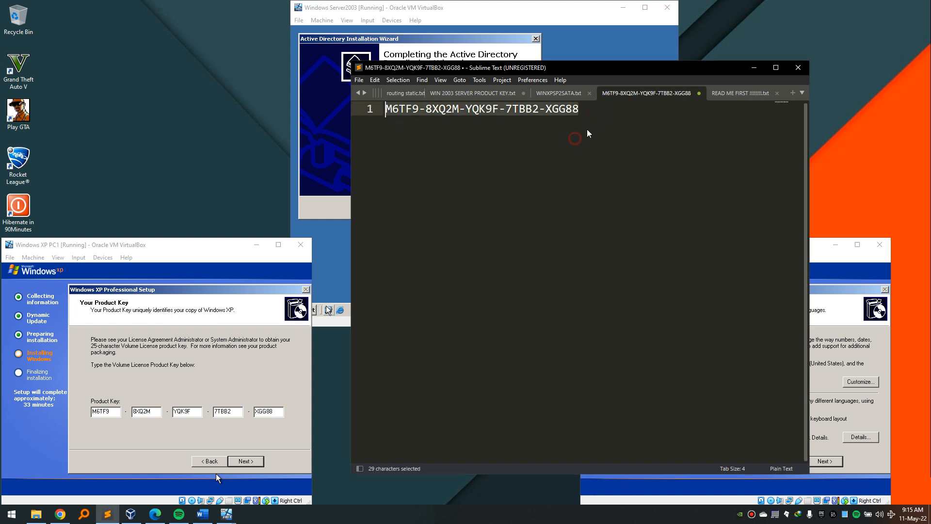
{"action": "left_click", "coordinate": [601, 115]}
{"action": "left_click_drag", "start_coordinate": [396, 121], "coordinate": [580, 110]}
Paste the key into PC1's Product Key boxes, continue, and minimize Sublime Text.
{"action": "left_click", "coordinate": [216, 401]}
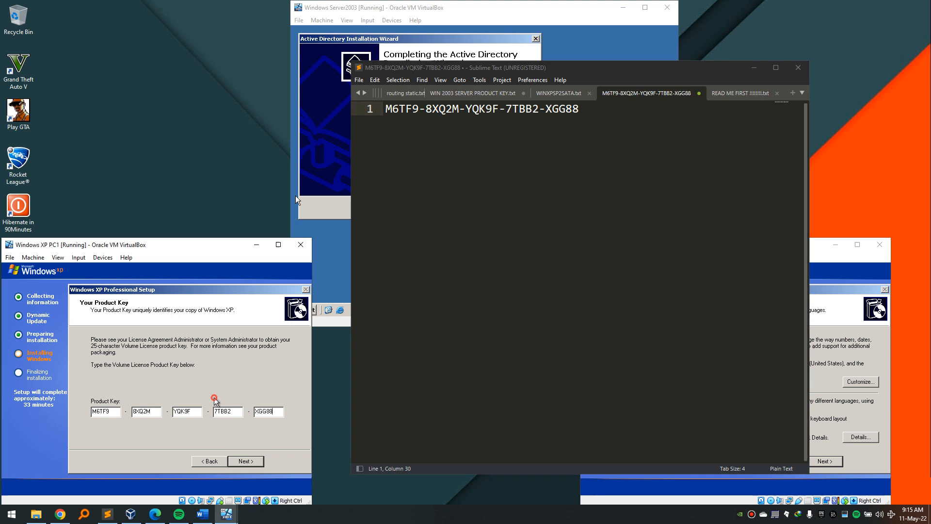
{"action": "left_click", "coordinate": [245, 461]}
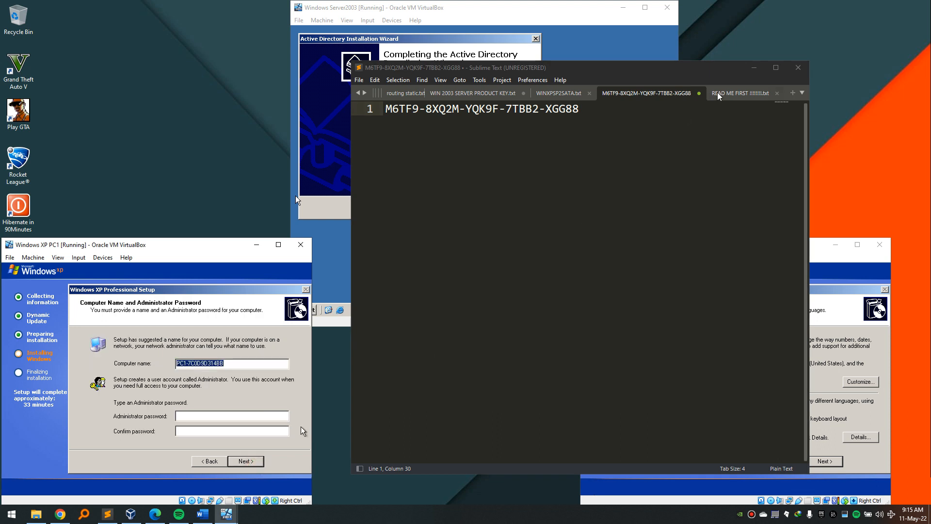
{"action": "left_click", "coordinate": [755, 68]}
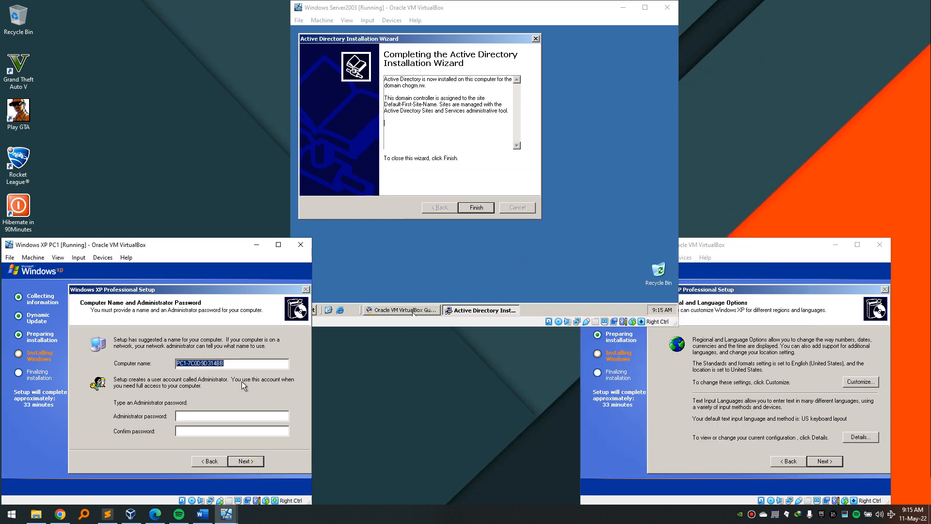
Set PC1's computer name to PC1 and continue.
{"action": "left_click", "coordinate": [243, 363]}
{"action": "key", "text": "Tab"}
{"action": "left_click", "coordinate": [259, 461]}
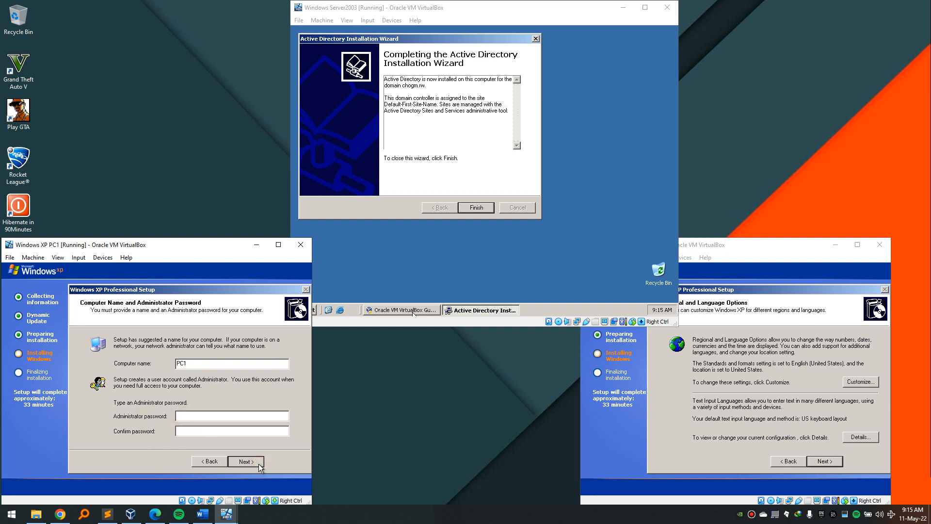
Set PC1's time zone to (GMT+02:00) Cairo and continue, then switch to PC2.
{"action": "left_click", "coordinate": [232, 396]}
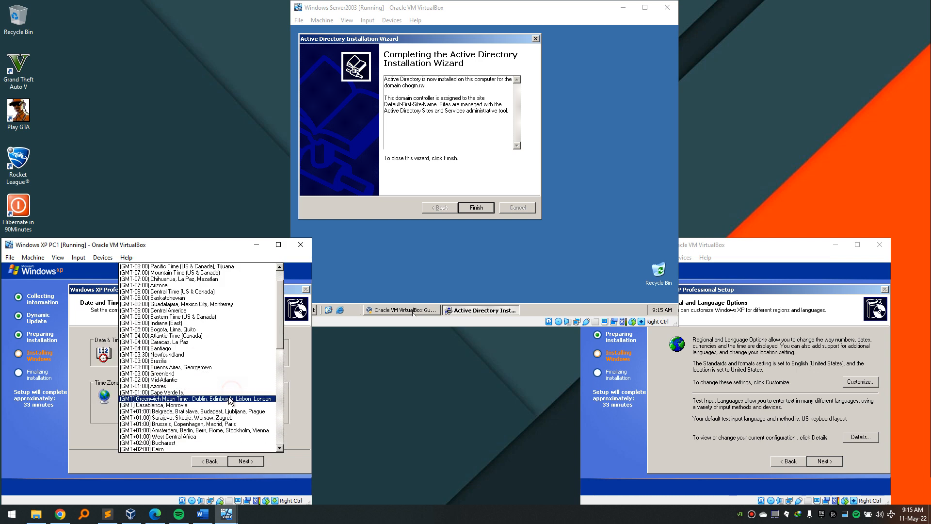
{"action": "left_click", "coordinate": [190, 447]}
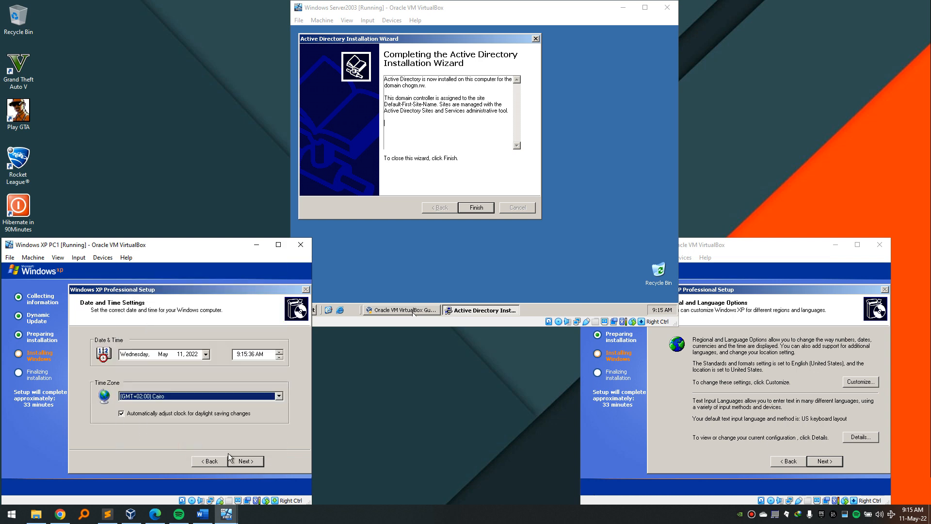
{"action": "left_click", "coordinate": [242, 458]}
{"action": "left_click", "coordinate": [721, 426]}
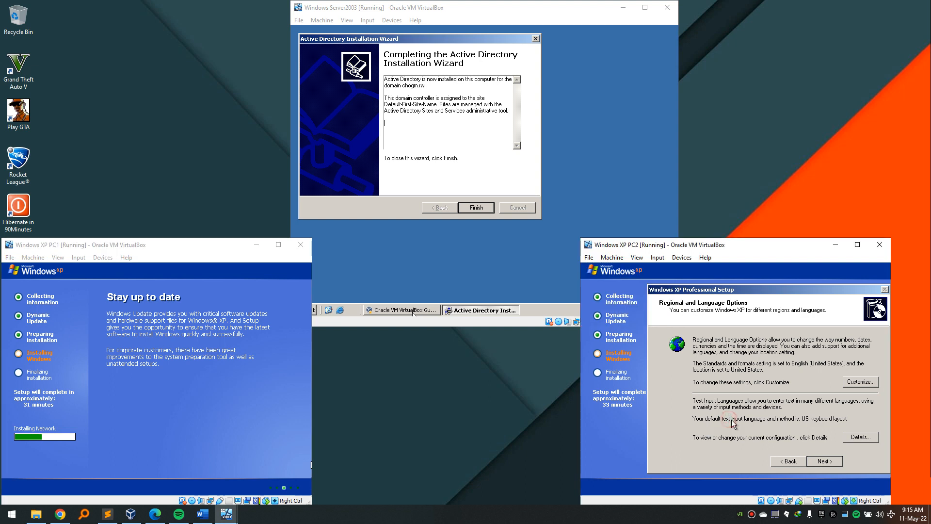
On PC2, enter user name PC2, submit the product key, and set computer name PC2.
{"action": "left_click", "coordinate": [834, 464]}
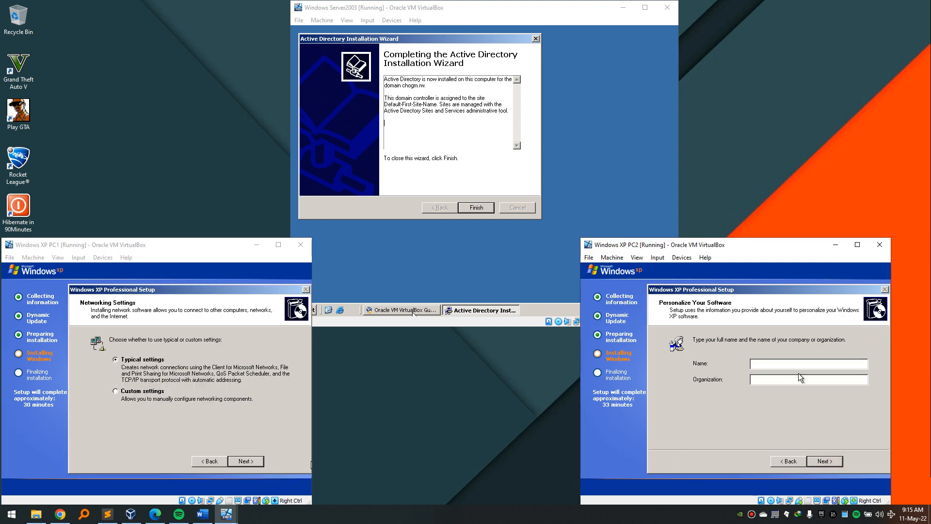
{"action": "type", "text": "PC2"}
{"action": "left_click", "coordinate": [821, 459]}
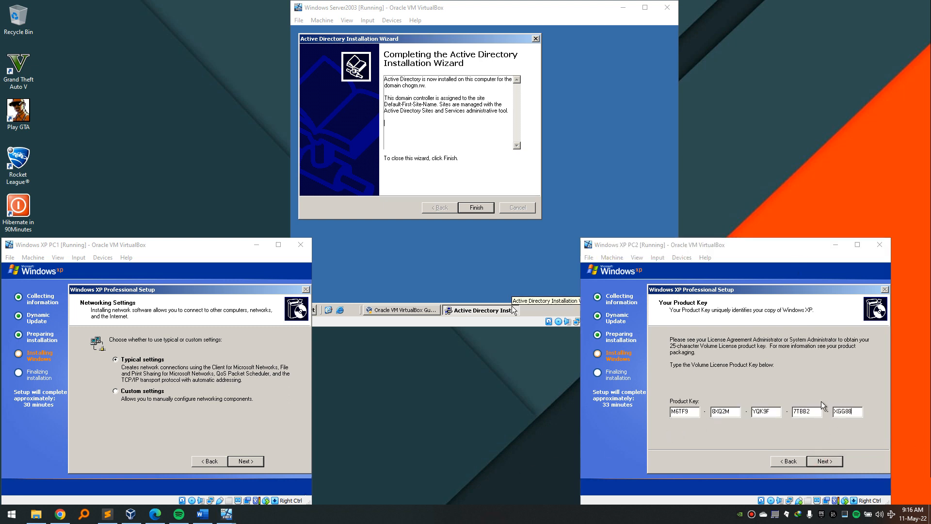
{"action": "left_click", "coordinate": [816, 385]}
{"action": "left_click", "coordinate": [825, 461]}
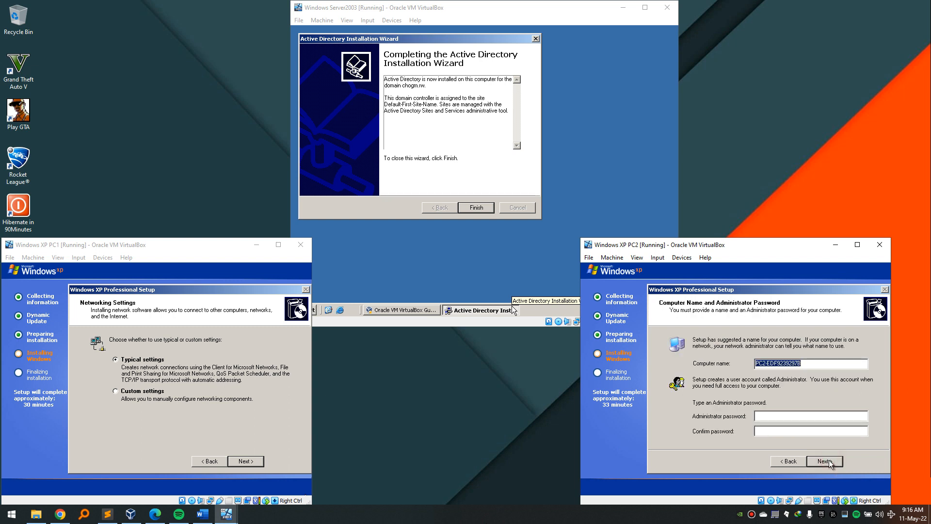
{"action": "left_click", "coordinate": [814, 362]}
{"action": "key", "text": "BackSpace"}
{"action": "key", "text": "BackSpace"}
{"action": "key", "text": "BackSpace"}
{"action": "key", "text": "BackSpace"}
{"action": "key", "text": "BackSpace"}
{"action": "key", "text": "BackSpace"}
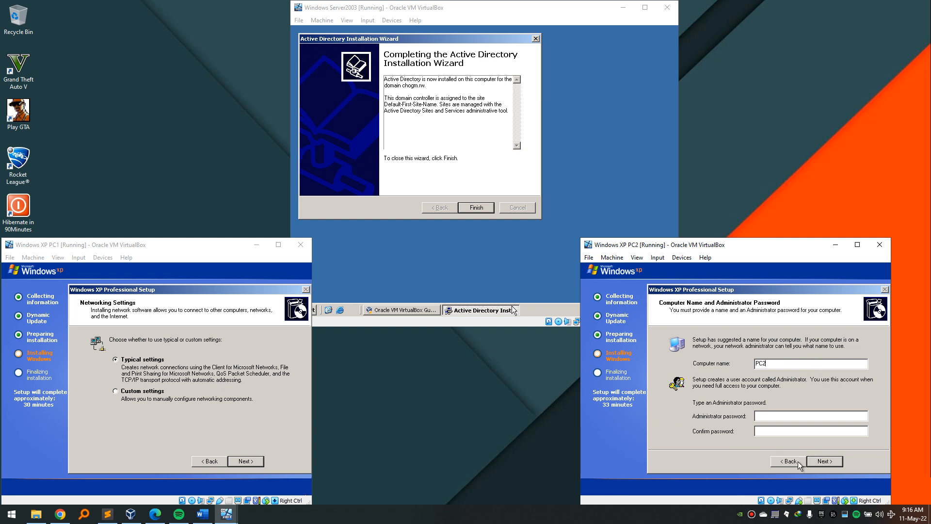
{"action": "left_click", "coordinate": [831, 461]}
Keep typical network settings and the default workgroup on PC1.
{"action": "left_click", "coordinate": [134, 270]}
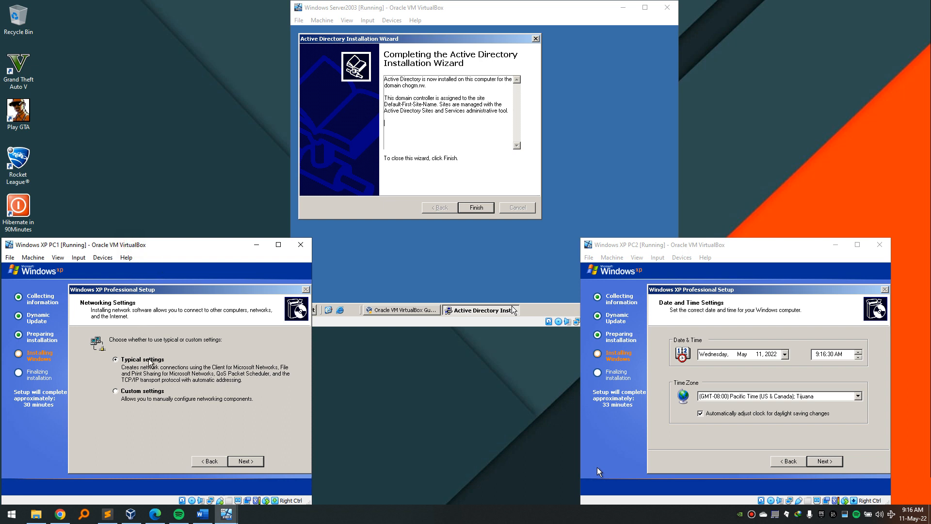
{"action": "left_click", "coordinate": [245, 461]}
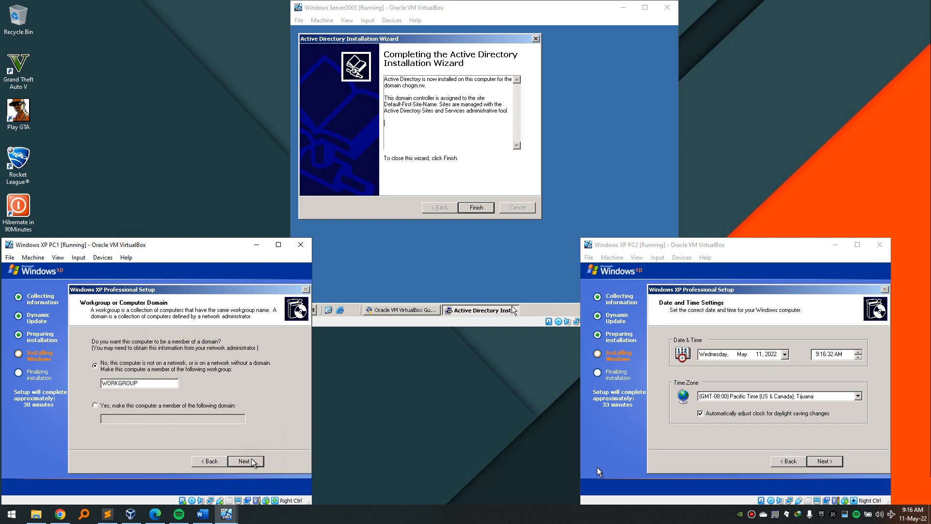
{"action": "left_click", "coordinate": [253, 462]}
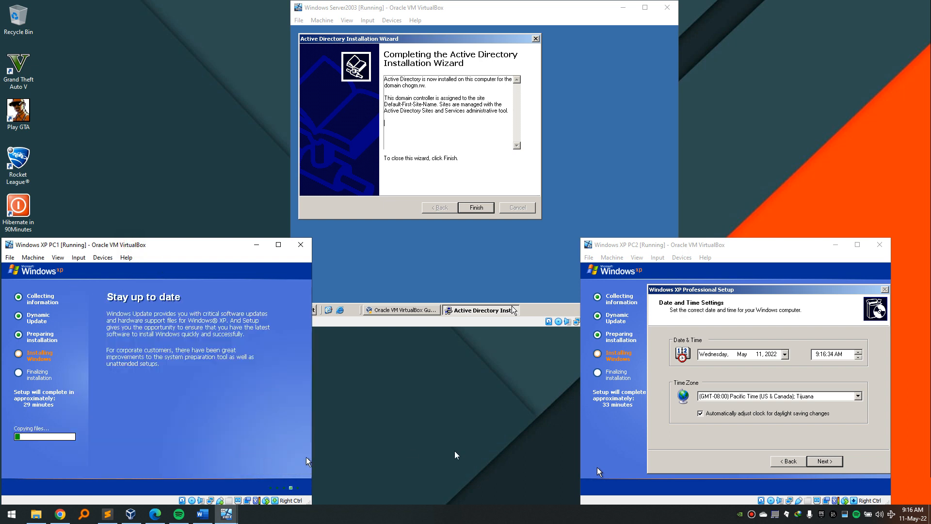
Set PC2's time zone to (GMT+02:00) Cairo, keeping typical networking and the default workgroup.
{"action": "left_click", "coordinate": [667, 448]}
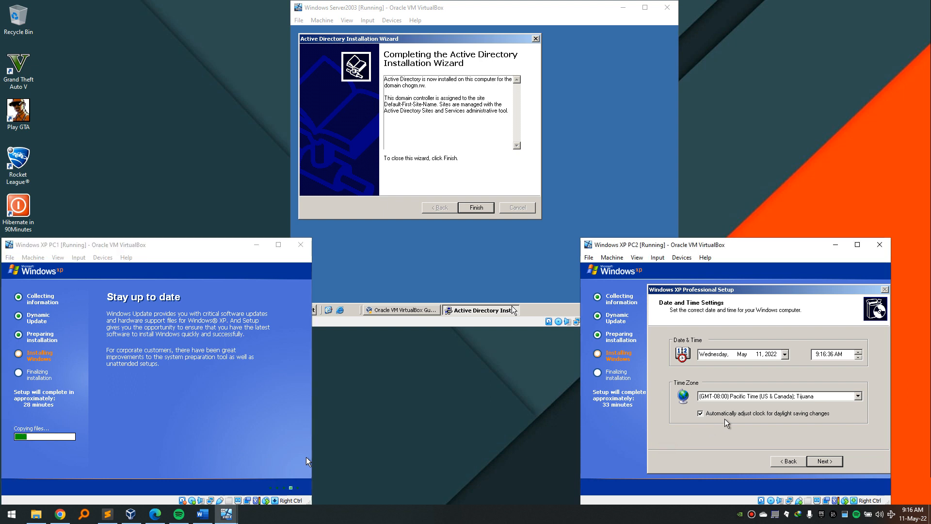
{"action": "left_click", "coordinate": [801, 396]}
{"action": "scroll", "coordinate": [801, 397], "scroll_direction": "down", "scroll_amount": 4}
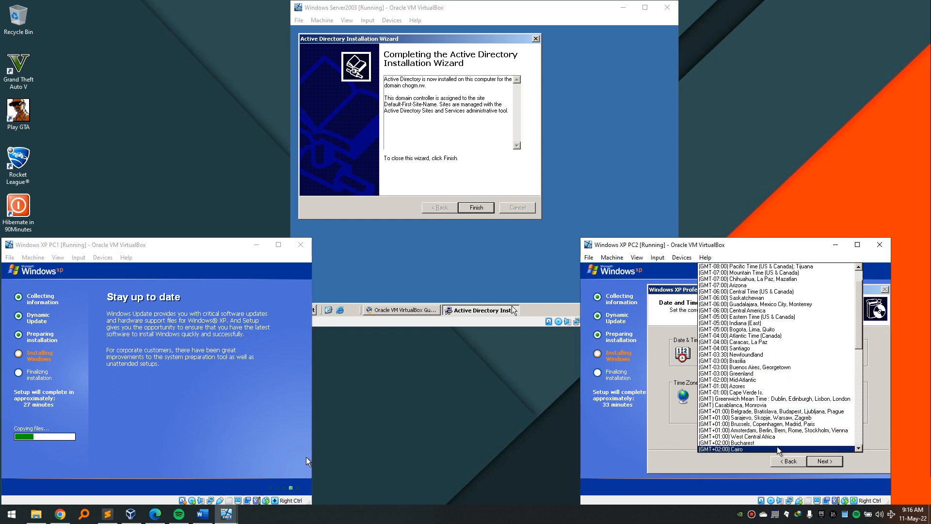
{"action": "left_click", "coordinate": [779, 451]}
{"action": "left_click", "coordinate": [824, 461]}
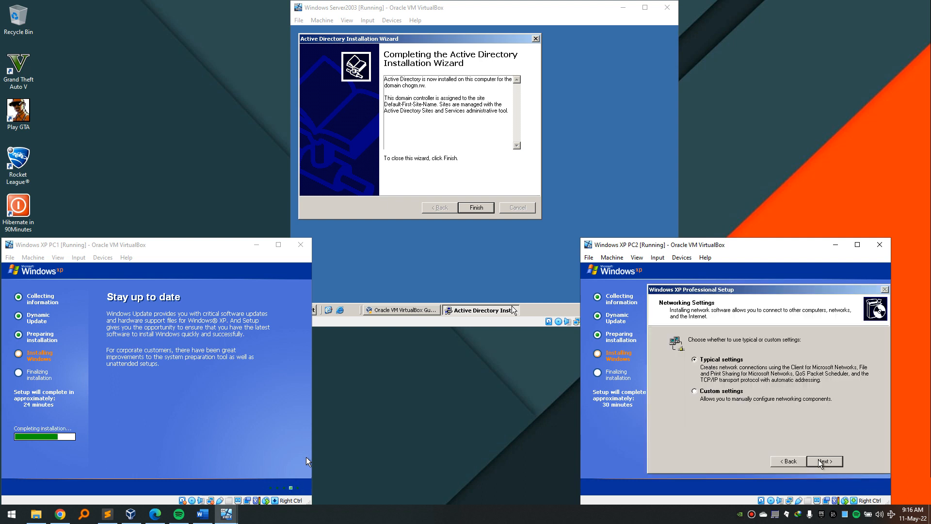
{"action": "left_click", "coordinate": [830, 461]}
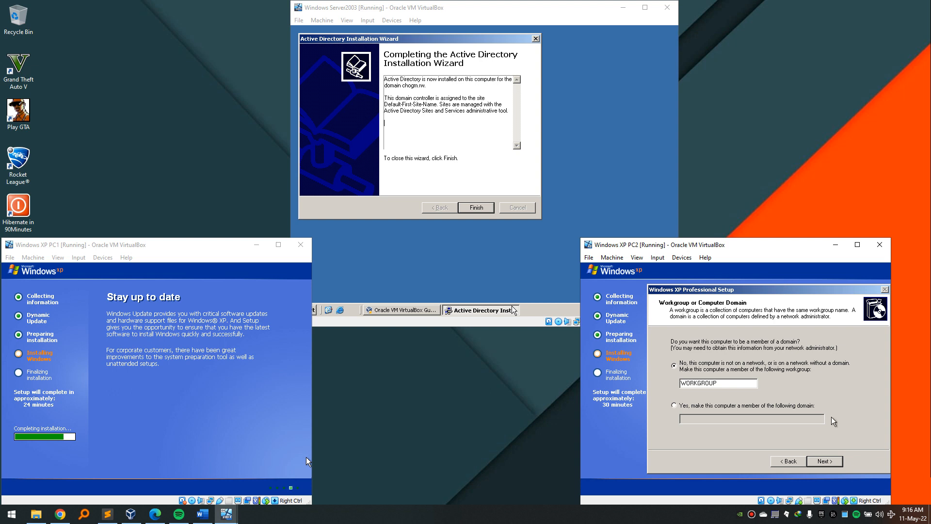
{"action": "left_click", "coordinate": [828, 461]}
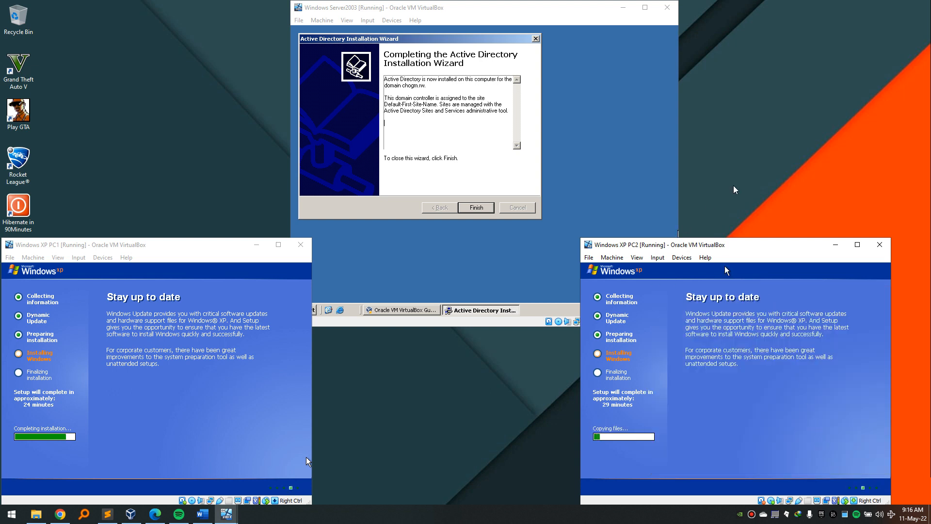
Finish the Active Directory wizard on Server2003 and answer its restart prompt.
{"action": "left_click", "coordinate": [448, 10]}
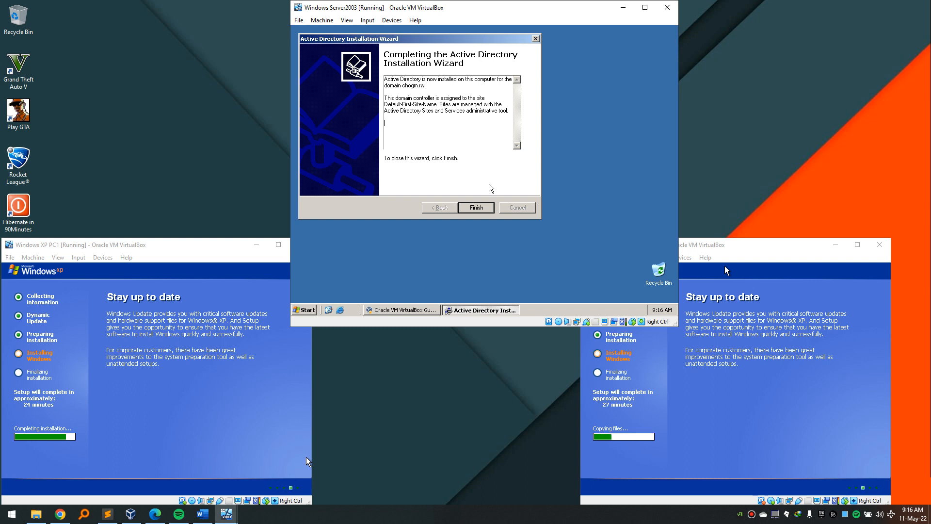
{"action": "left_click", "coordinate": [476, 208]}
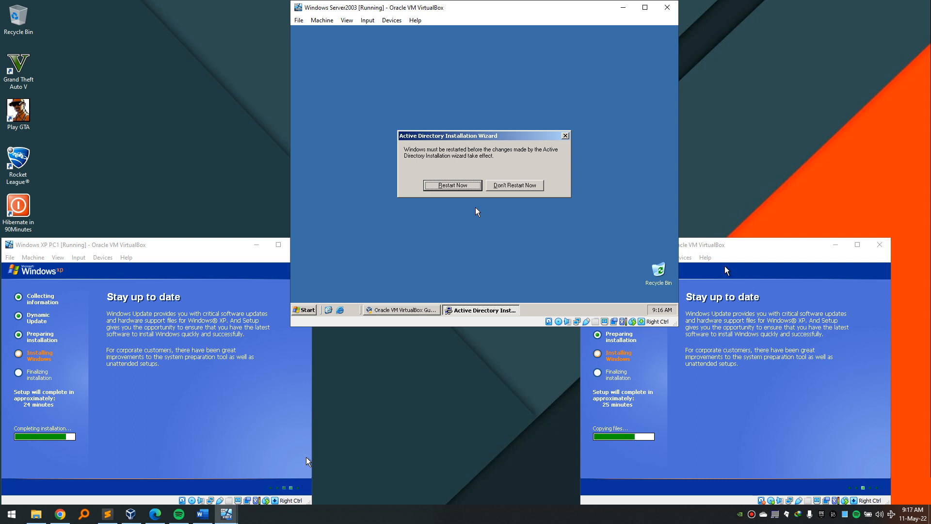
{"action": "left_click", "coordinate": [452, 185]}
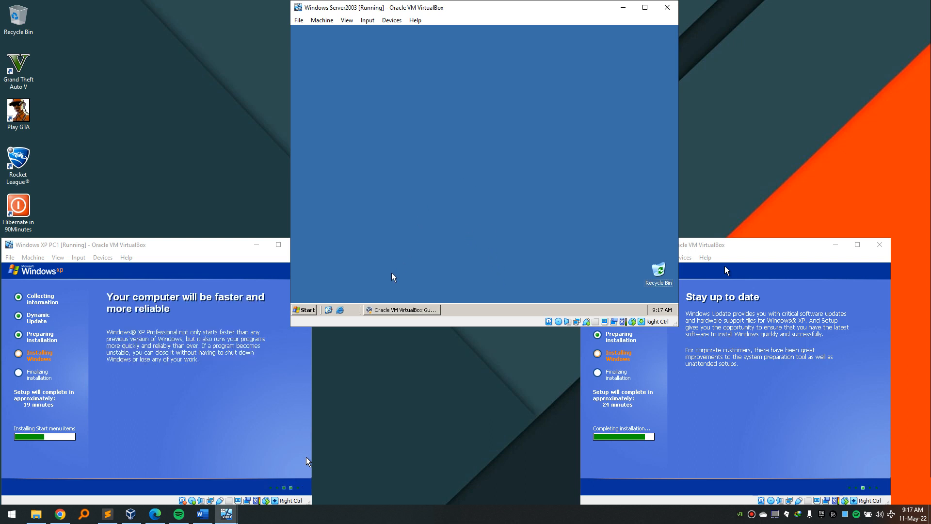
{"action": "right_click", "coordinate": [494, 118]}
Restart Server2003 from the Start menu with a planned shutdown reason.
{"action": "left_click", "coordinate": [507, 131]}
{"action": "left_click", "coordinate": [309, 311]}
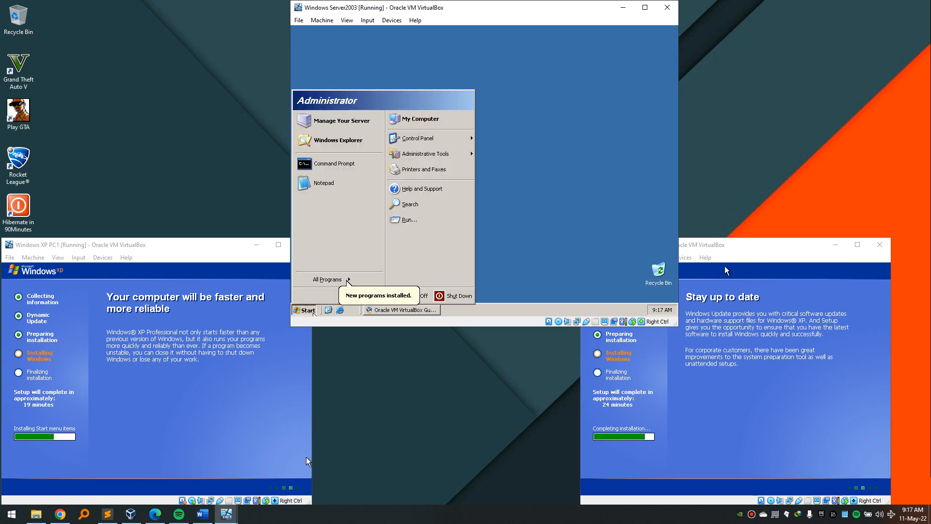
{"action": "left_click", "coordinate": [496, 251]}
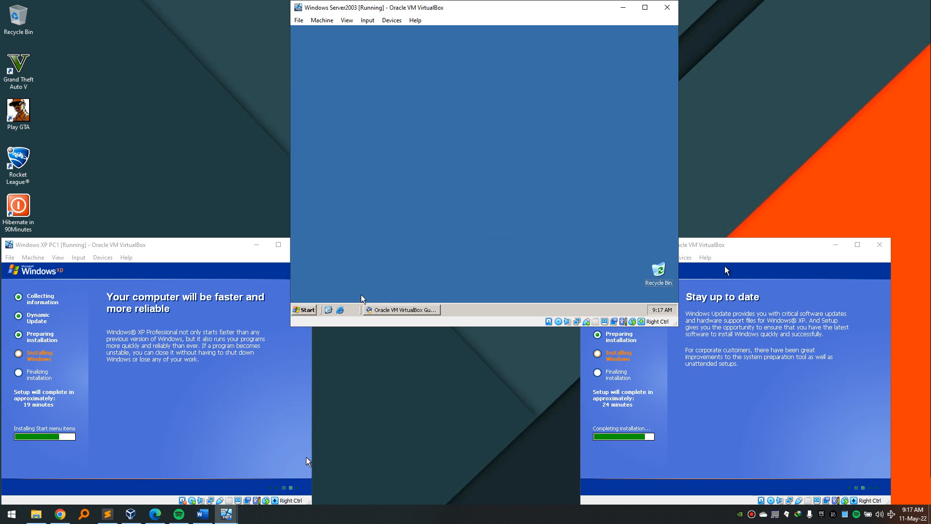
{"action": "left_click", "coordinate": [313, 310]}
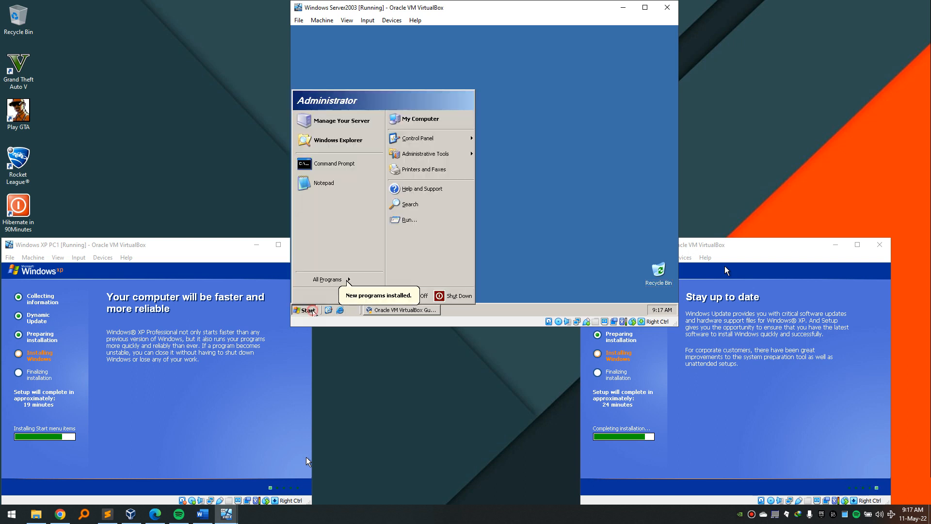
{"action": "left_click", "coordinate": [453, 296]}
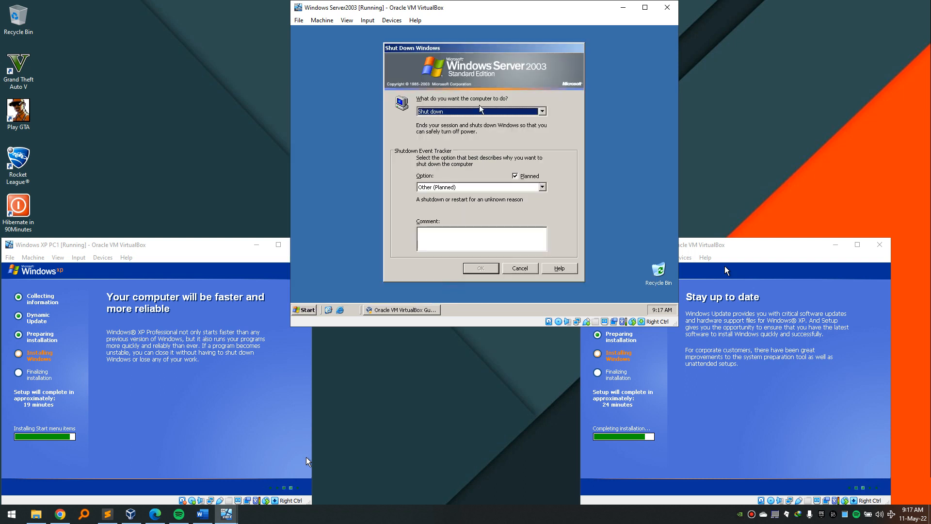
{"action": "left_click", "coordinate": [474, 113]}
{"action": "left_click", "coordinate": [474, 133]}
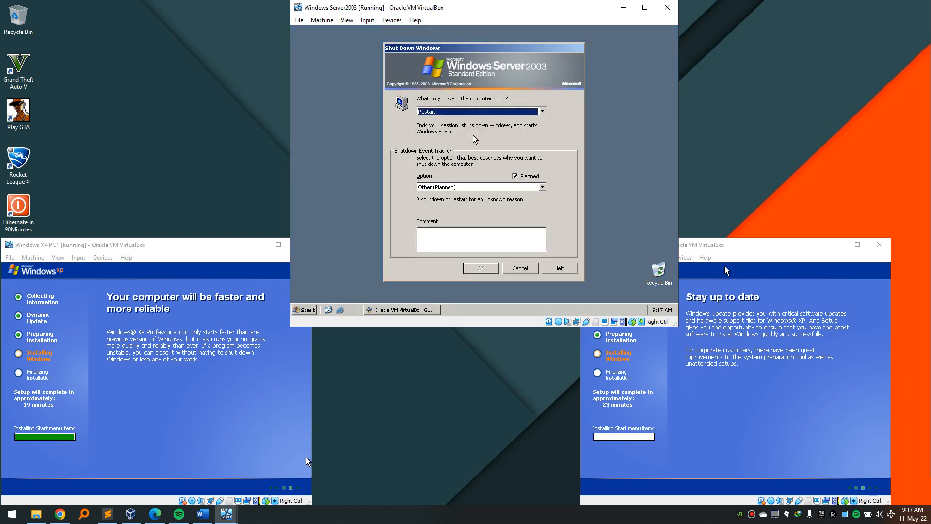
{"action": "left_click", "coordinate": [495, 187]}
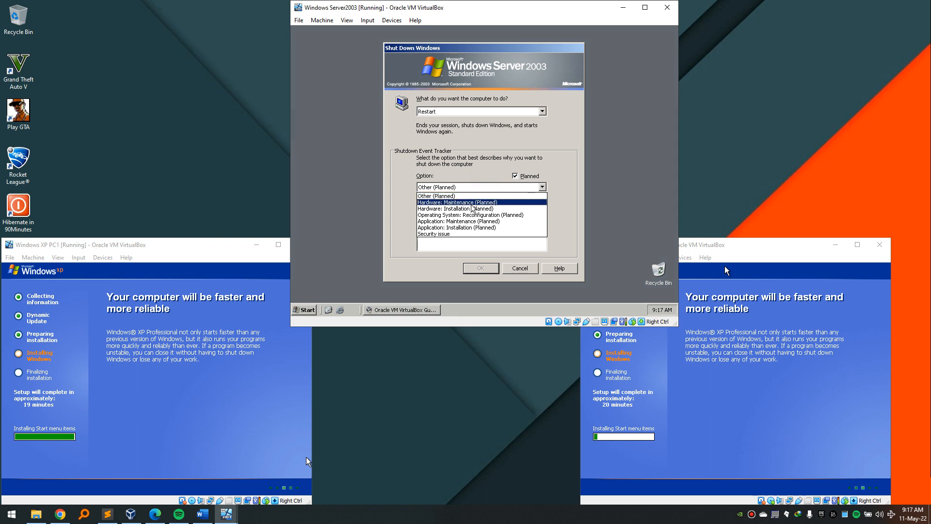
{"action": "left_click", "coordinate": [471, 203]}
{"action": "left_click", "coordinate": [491, 271]}
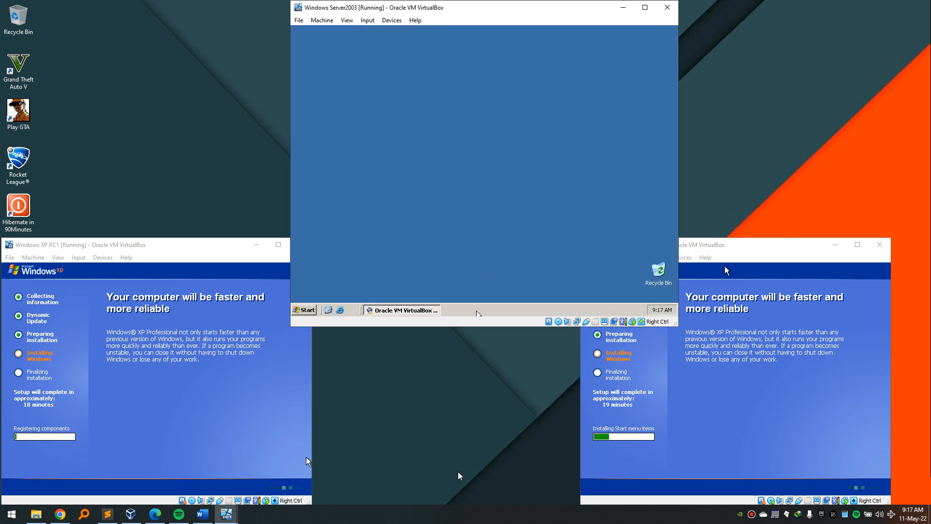
Finish the Guest Additions setup with Reboot now selected.
{"action": "left_click", "coordinate": [464, 522]}
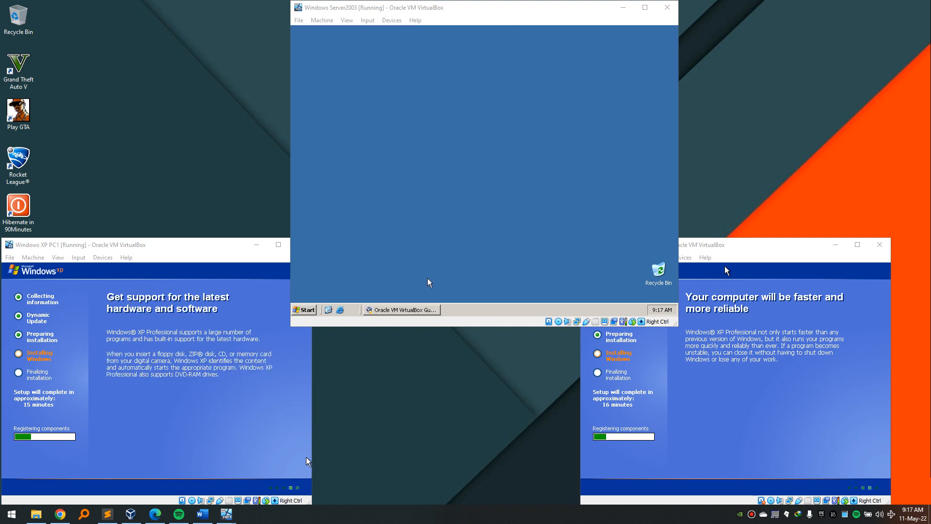
{"action": "left_click", "coordinate": [425, 311]}
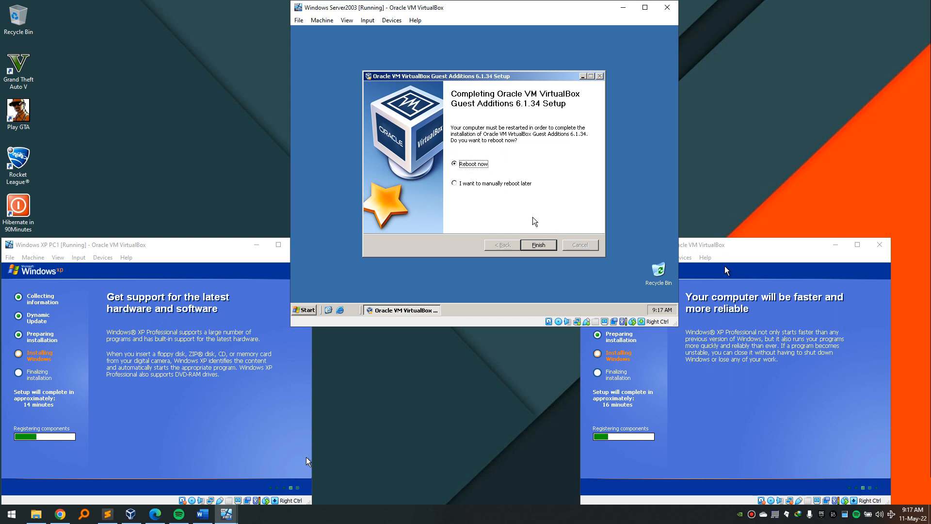
{"action": "left_click", "coordinate": [540, 246]}
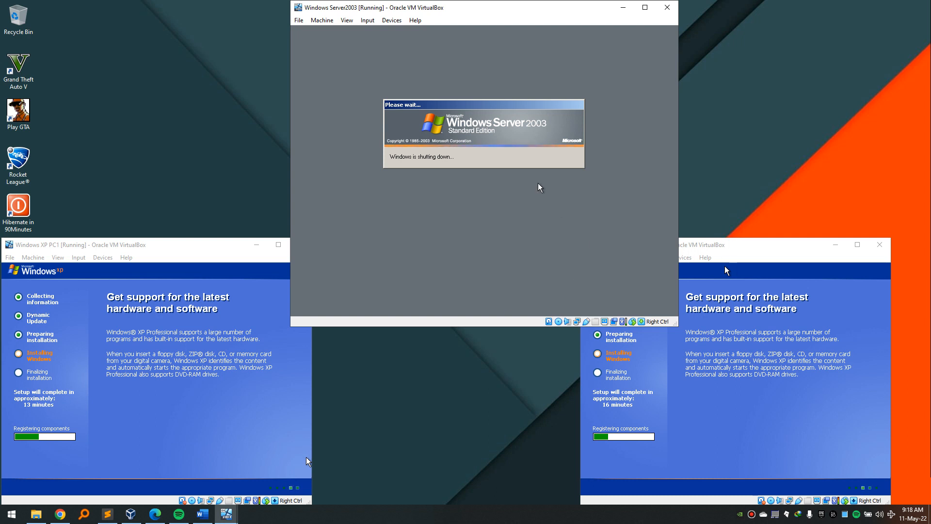
Send Ctrl-Alt-Delete to Server2003 and log on with the Administrator password.
{"action": "left_click", "coordinate": [477, 518]}
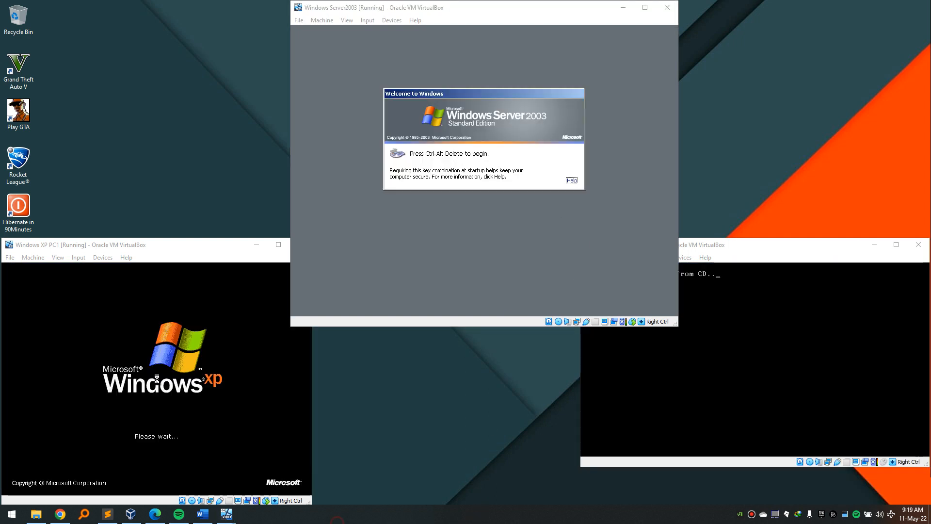
{"action": "left_click", "coordinate": [478, 127]}
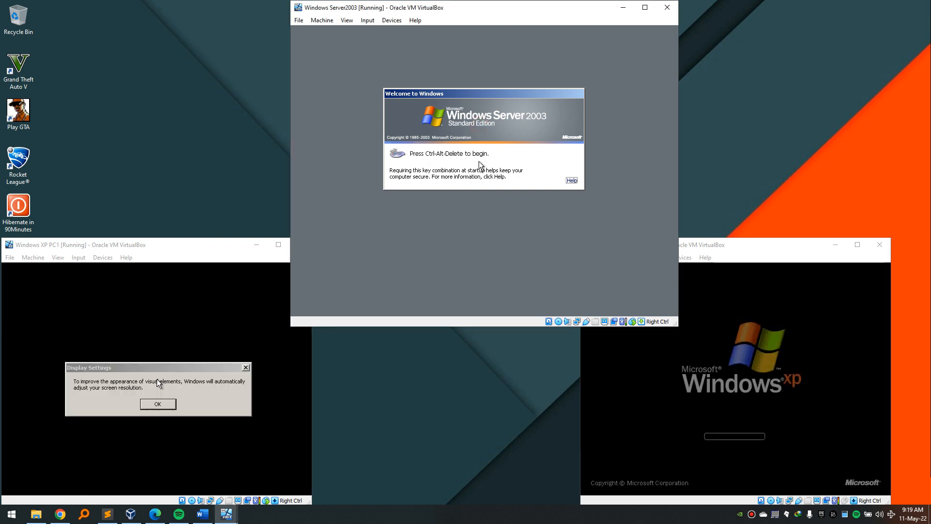
{"action": "key", "text": "ctrl+alt+Delete"}
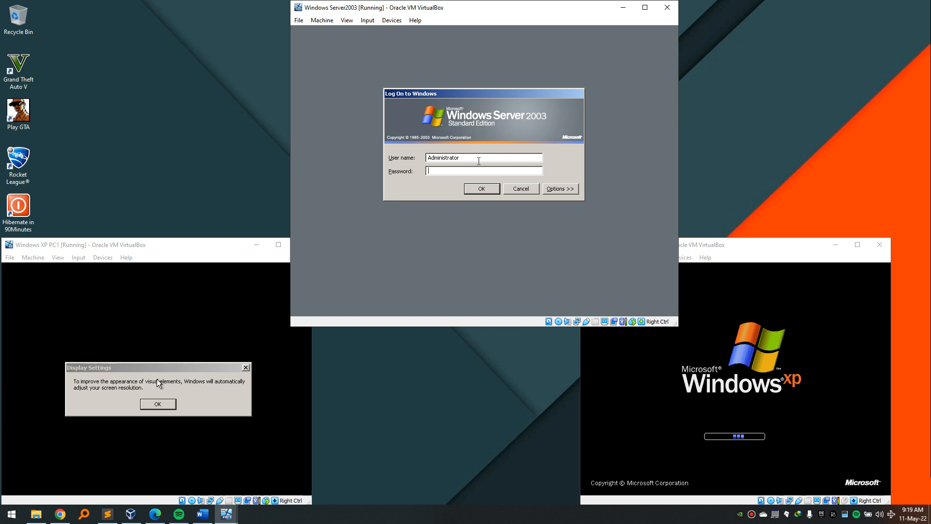
{"action": "type", "text": "password"}
{"action": "key", "text": "Return"}
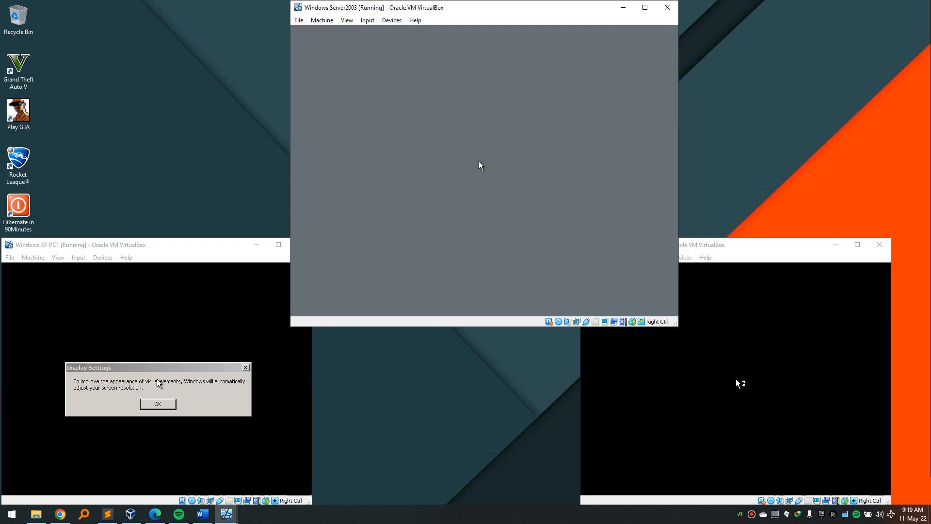
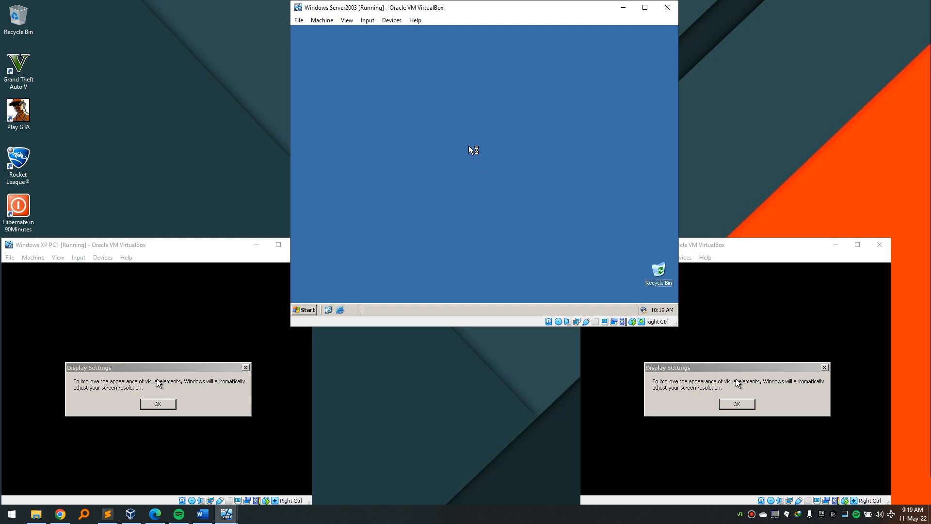
Eject the current disk from Server2003's optical drive.
{"action": "left_click", "coordinate": [392, 21]}
{"action": "mouse_move", "coordinate": [408, 33]}
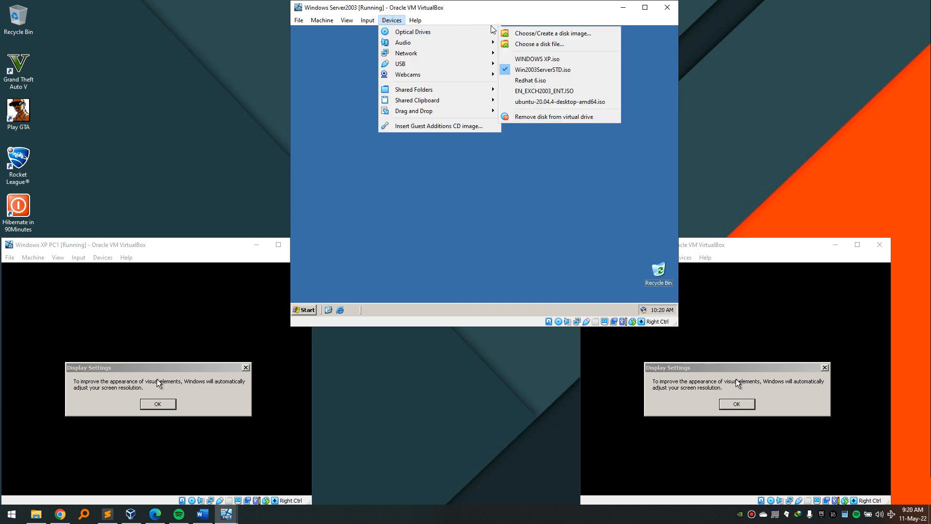
{"action": "left_click", "coordinate": [539, 117]}
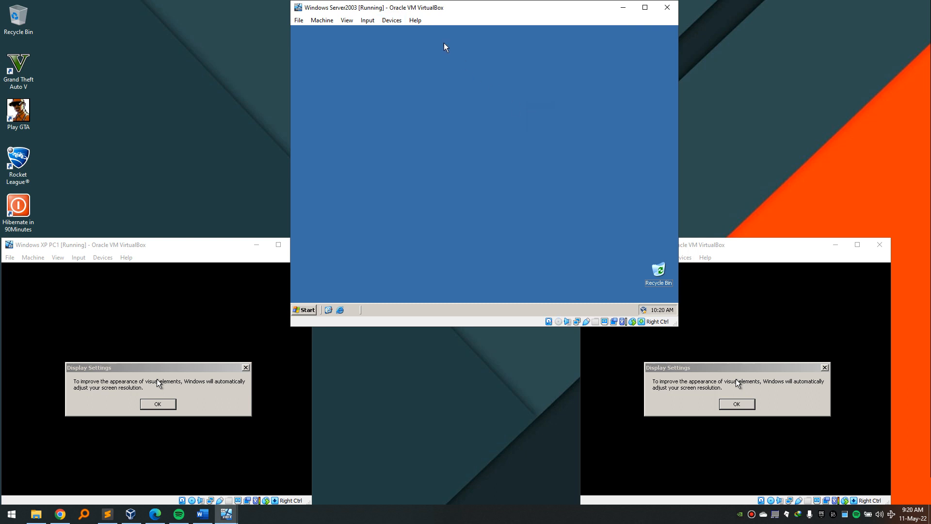
Mount EN_EXCH2003_ENT.ISO in the server's drive and exit the Exchange setup splash.
{"action": "left_click", "coordinate": [396, 22]}
{"action": "mouse_move", "coordinate": [416, 32]}
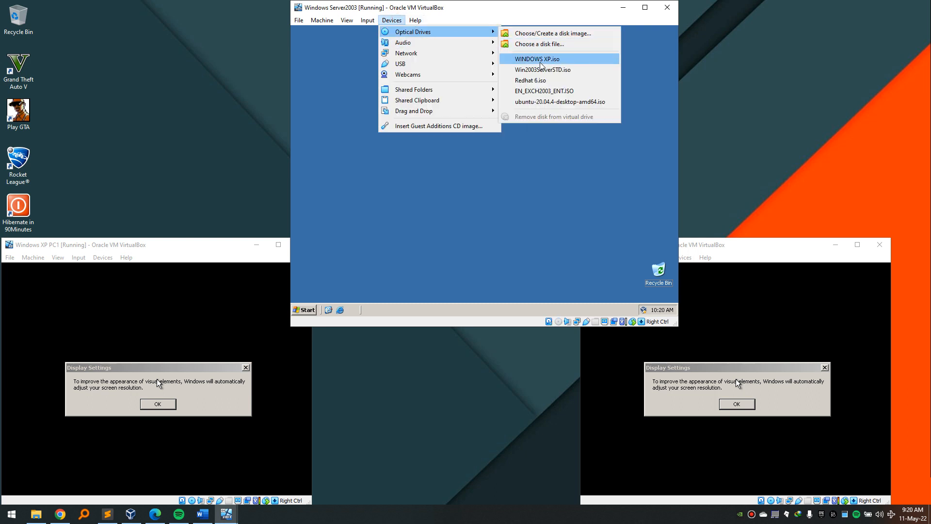
{"action": "left_click", "coordinate": [547, 47]}
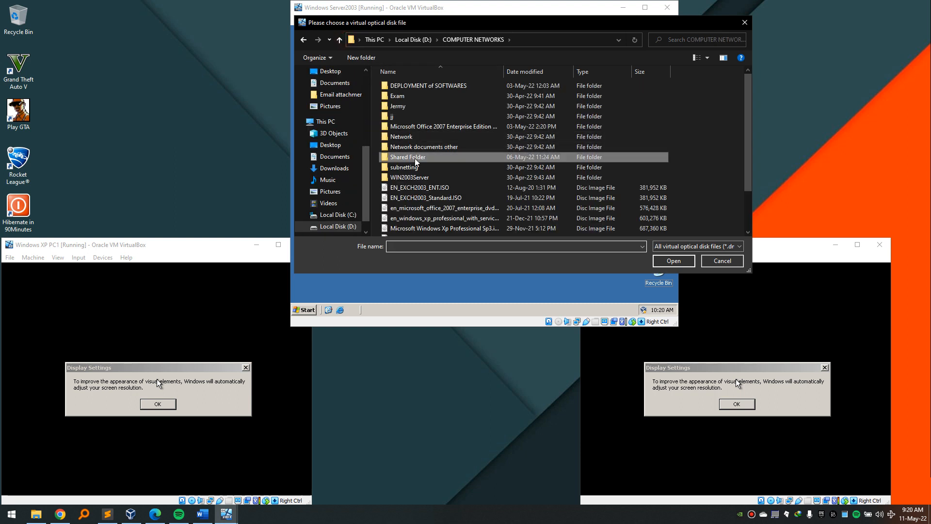
{"action": "left_click", "coordinate": [425, 187]}
{"action": "left_click", "coordinate": [672, 262]}
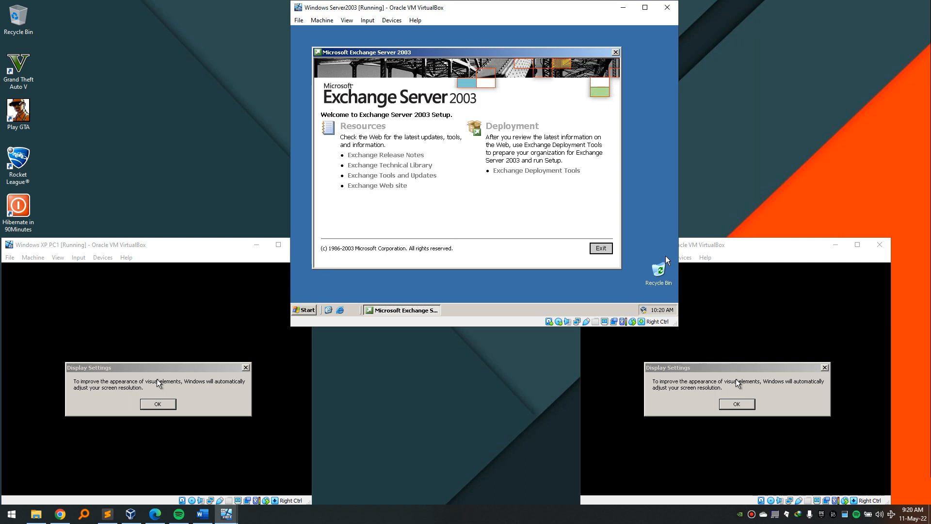
{"action": "left_click", "coordinate": [600, 249]}
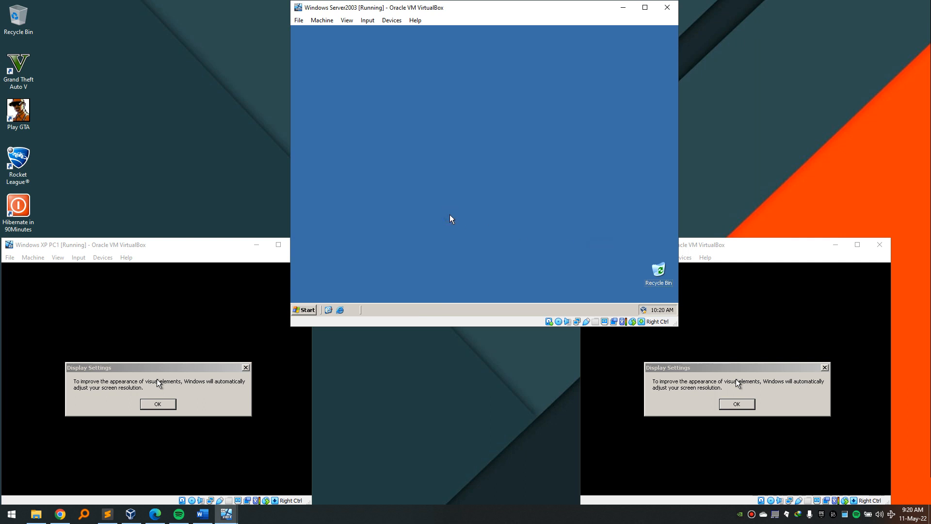
Run D:\setup\i386\setup /forestprep from the Run box on Server2003.
{"action": "key", "text": "super+r"}
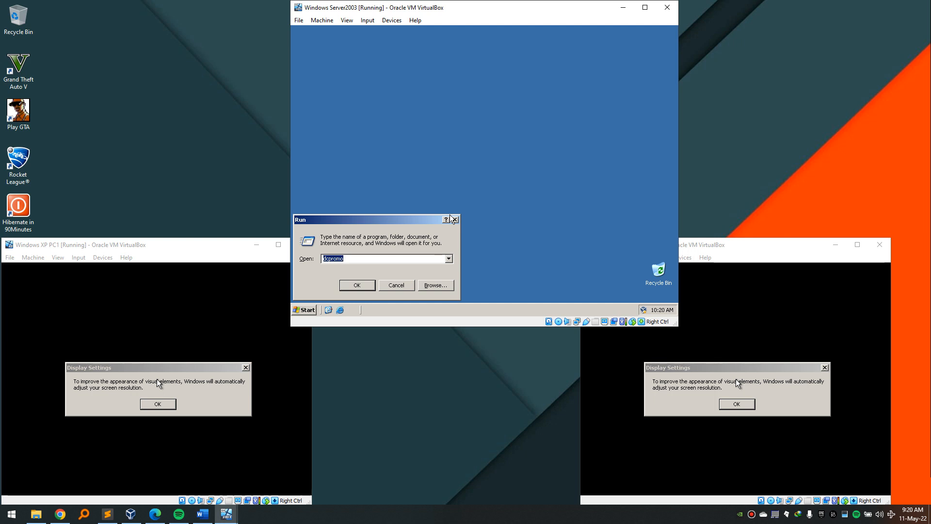
{"action": "type", "text": "D:\\"}
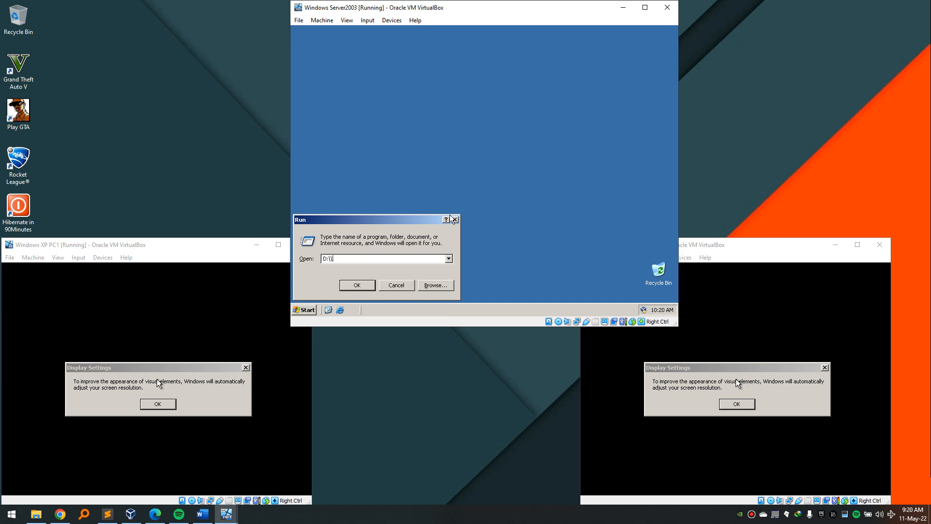
{"action": "type", "text": "se"}
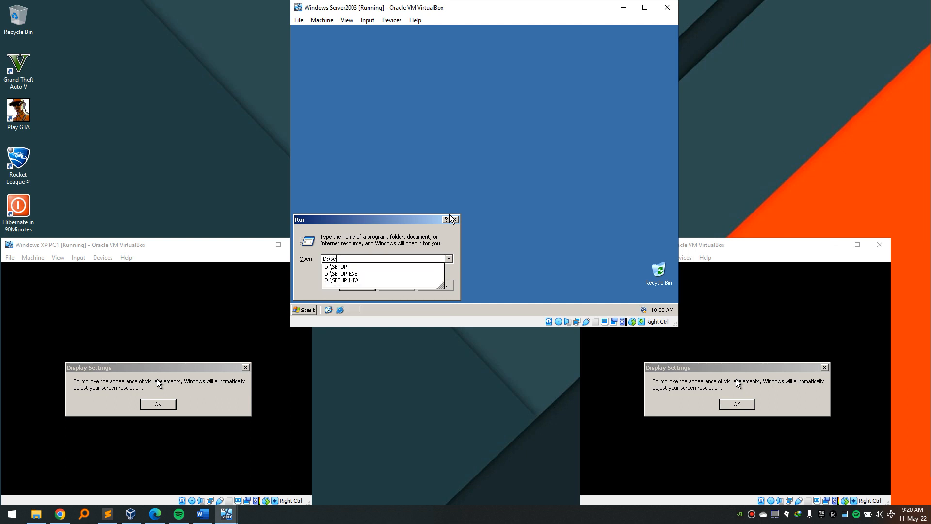
{"action": "type", "text": "tup\\i"}
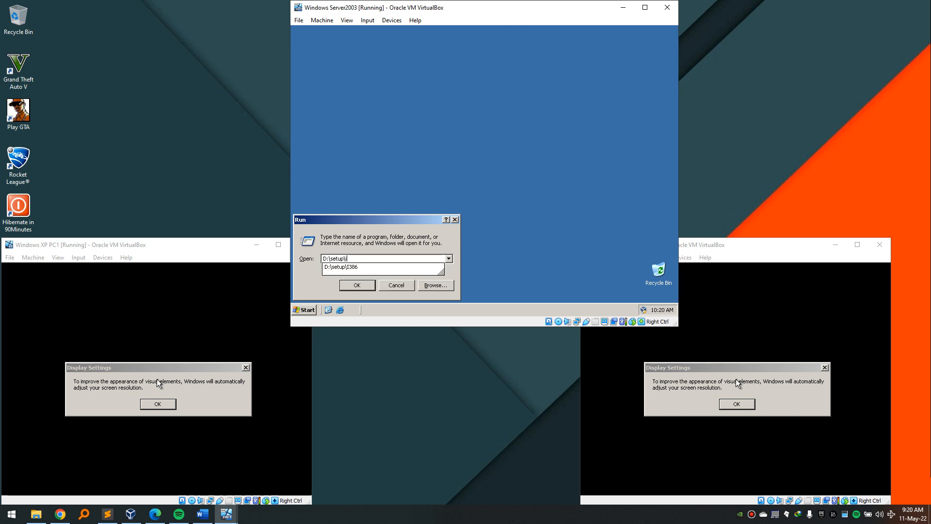
{"action": "key", "text": "Down"}
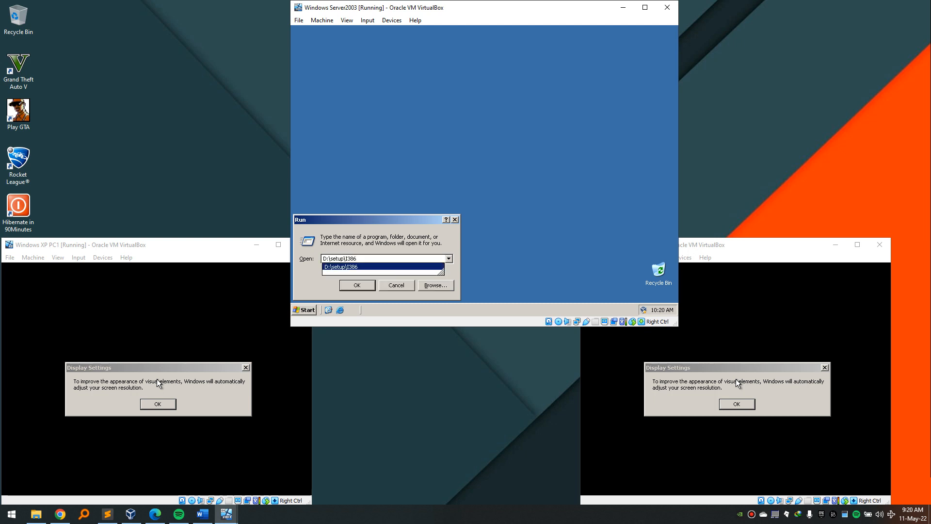
{"action": "type", "text": "\\setup"}
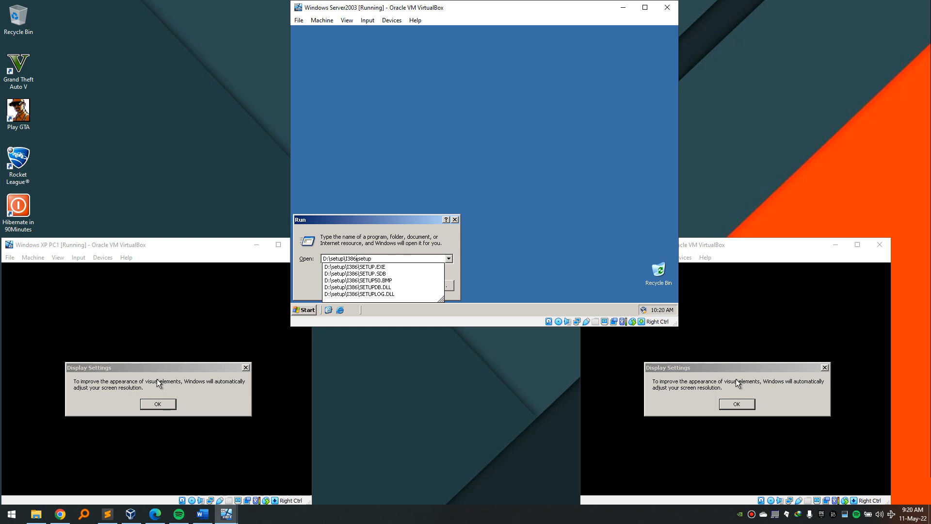
{"action": "key", "text": "Left"}
{"action": "key", "text": "Left"}
{"action": "key", "text": "Left"}
{"action": "key", "text": "Left"}
{"action": "key", "text": "Left"}
{"action": "key", "text": "Left"}
{"action": "key", "text": "BackSpace"}
{"action": "key", "text": "BackSpace"}
{"action": "key", "text": "BackSpace"}
{"action": "key", "text": "BackSpace"}
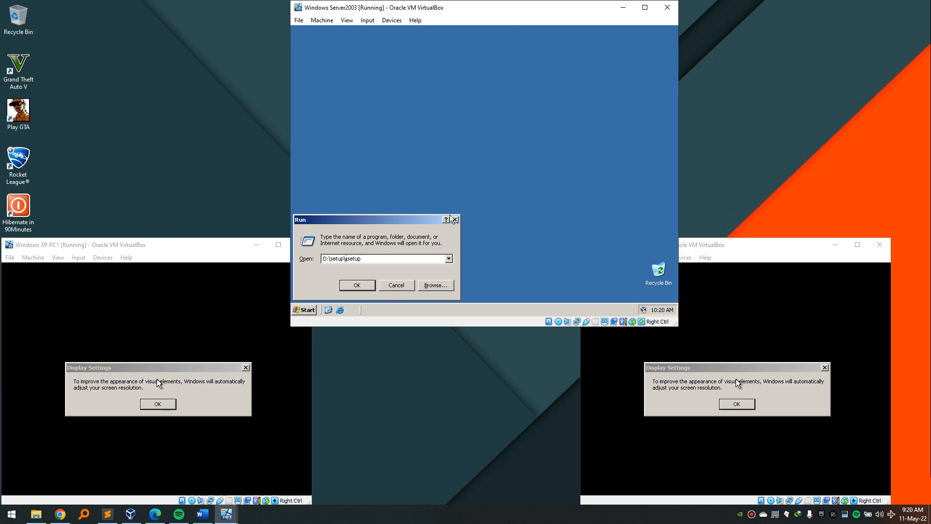
{"action": "type", "text": "i"}
{"action": "key", "text": "BackSpace"}
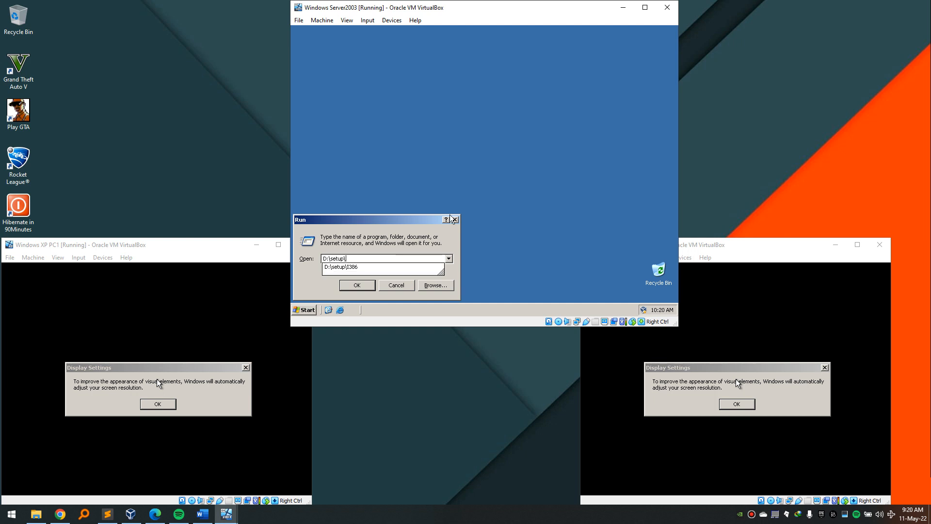
{"action": "key", "text": "Down"}
{"action": "type", "text": "\\"}
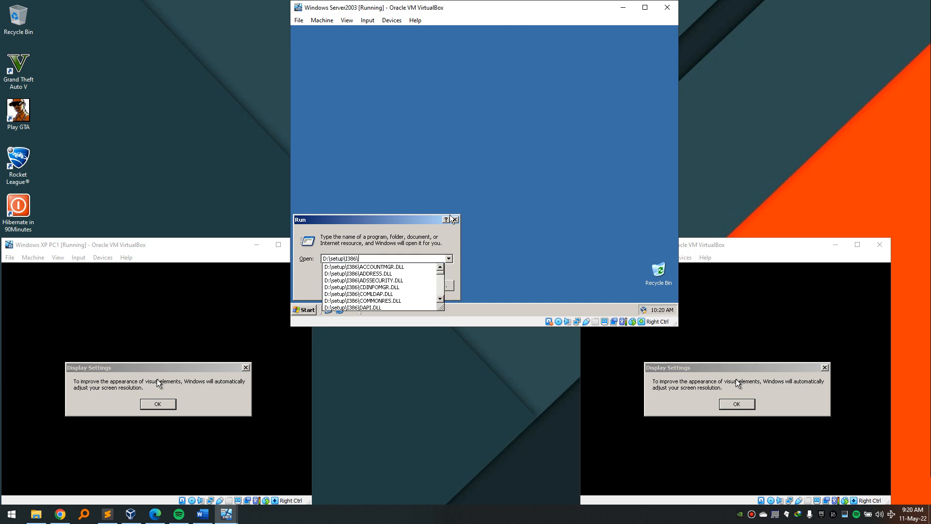
{"action": "type", "text": "setu"}
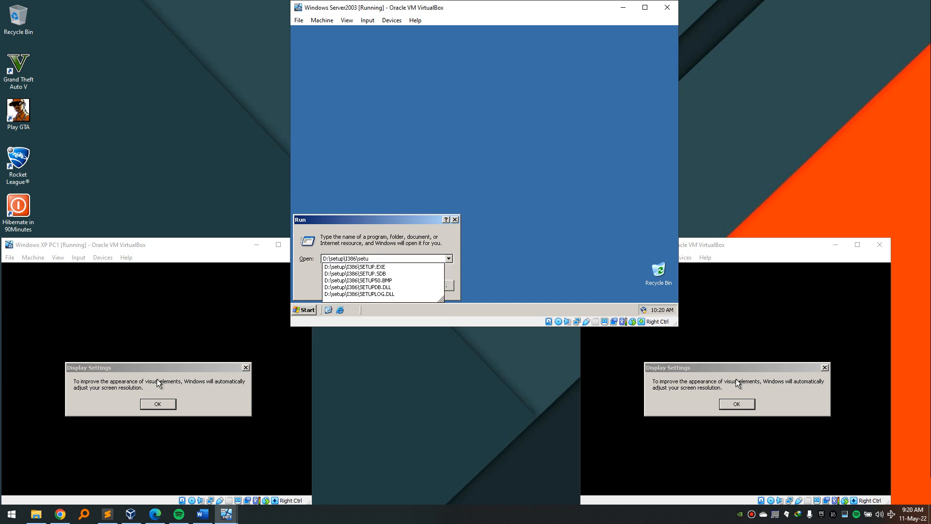
{"action": "type", "text": "p "}
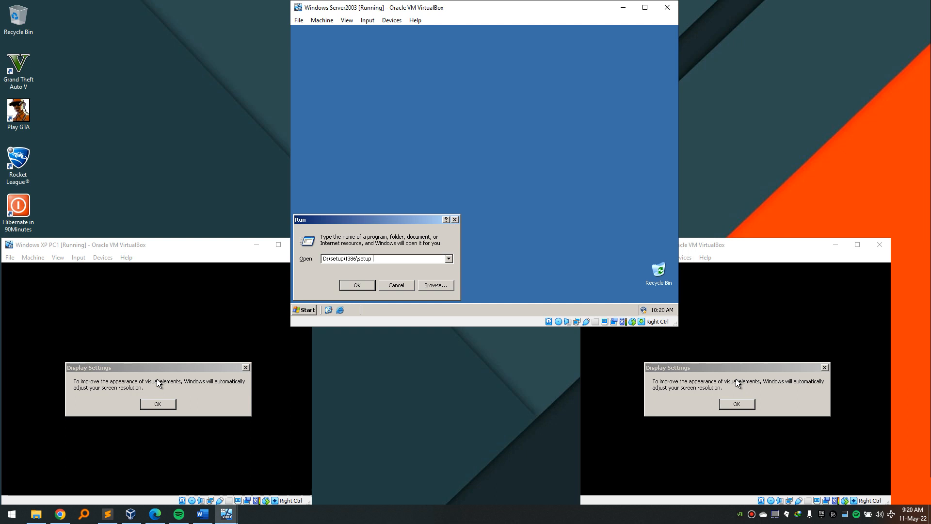
{"action": "type", "text": "/f"}
{"action": "key", "text": "Return"}
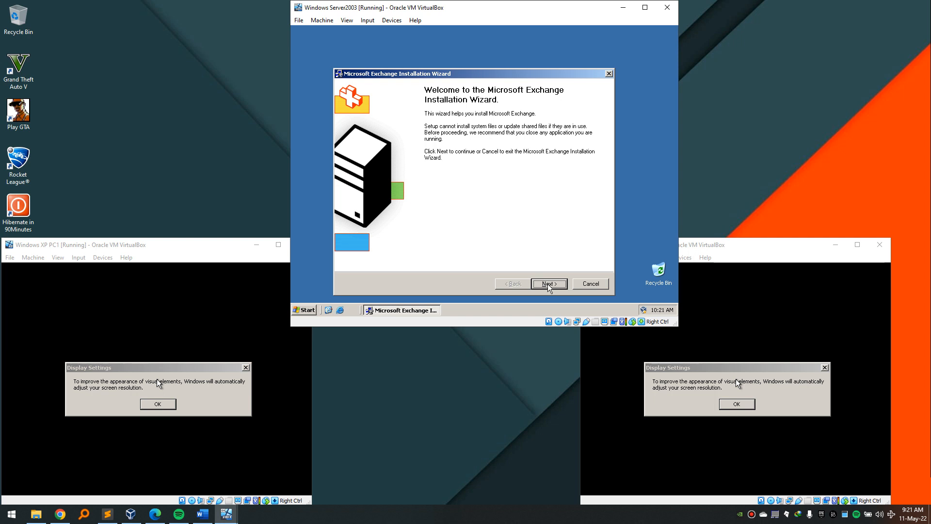
Accept the license and start Exchange ForestPrep with the default component selection.
{"action": "left_click", "coordinate": [550, 285]}
{"action": "left_click", "coordinate": [362, 248]}
{"action": "left_click", "coordinate": [558, 288]}
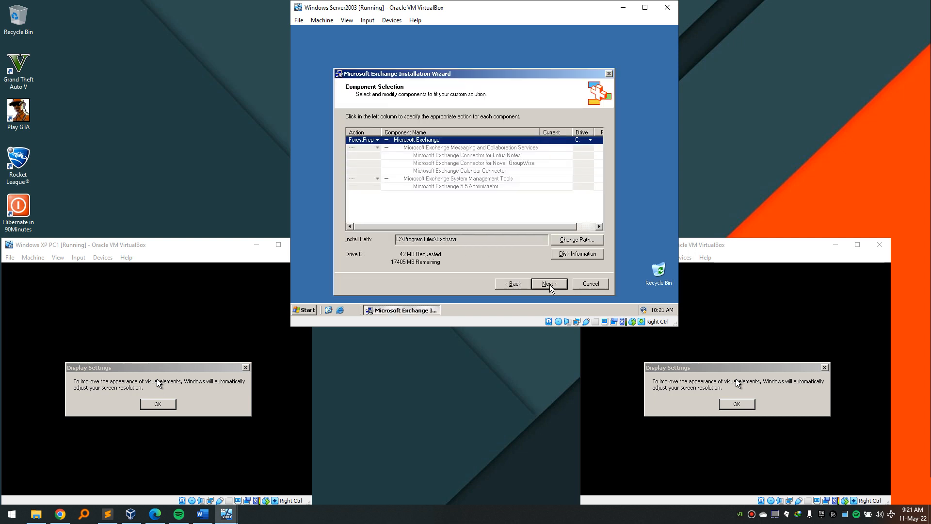
{"action": "left_click", "coordinate": [550, 284]}
{"action": "left_click", "coordinate": [549, 285]}
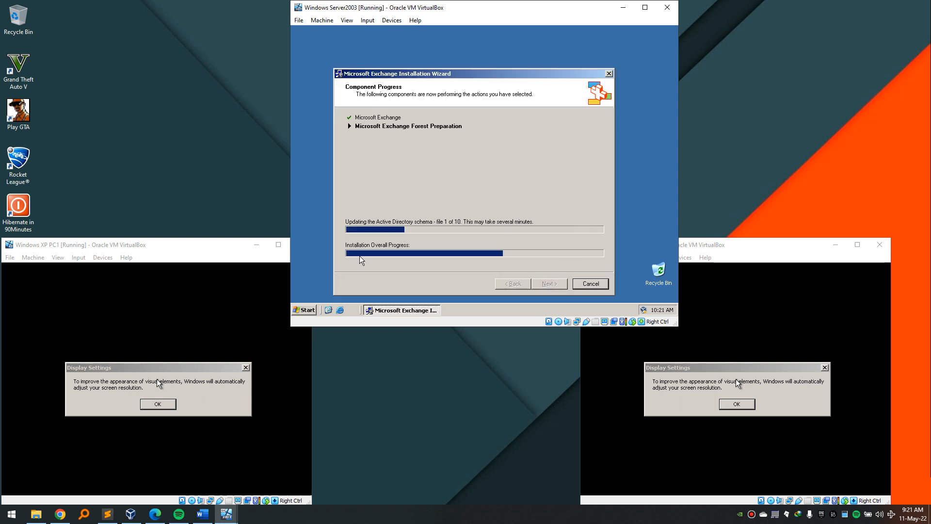
Accept the automatic display and monitor settings changes on XP PC1 and PC2.
{"action": "left_click", "coordinate": [87, 249]}
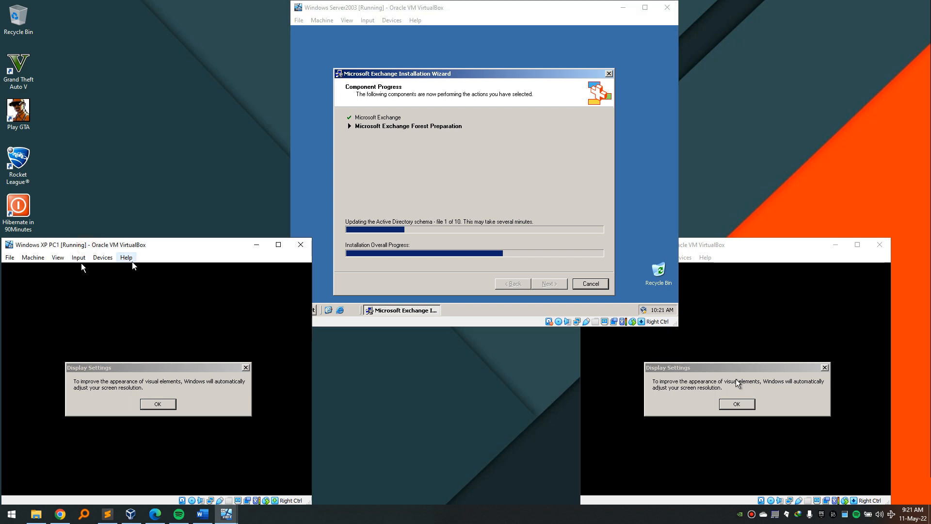
{"action": "left_click", "coordinate": [160, 404]}
{"action": "left_click", "coordinate": [129, 276]}
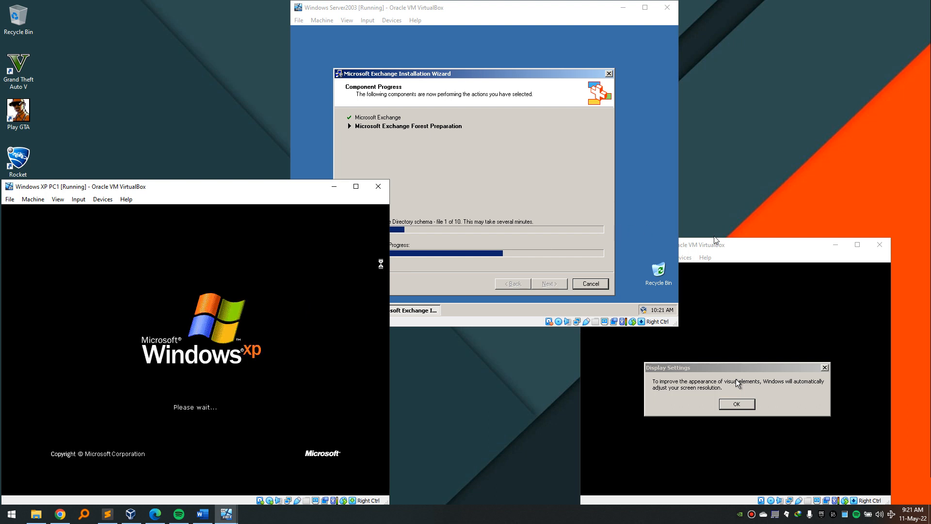
{"action": "left_click", "coordinate": [724, 246]}
{"action": "left_click", "coordinate": [721, 410]}
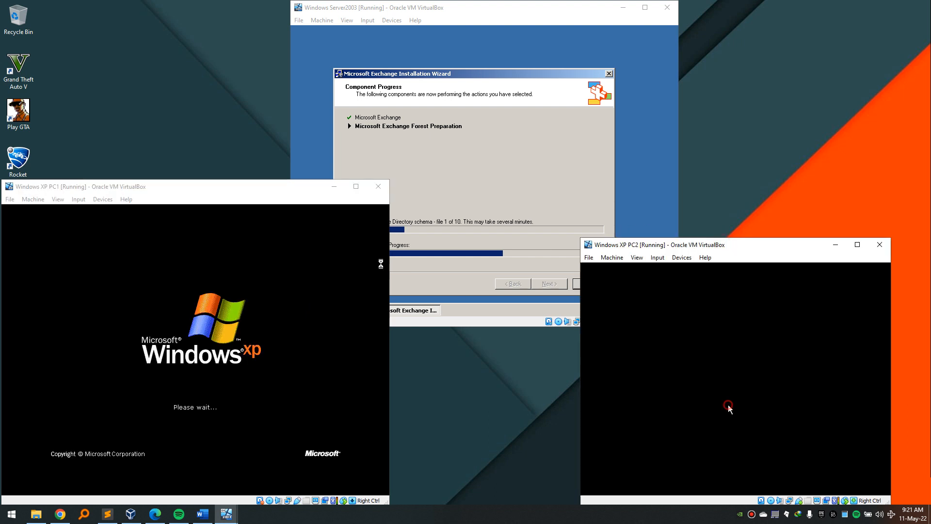
{"action": "left_click", "coordinate": [665, 274]}
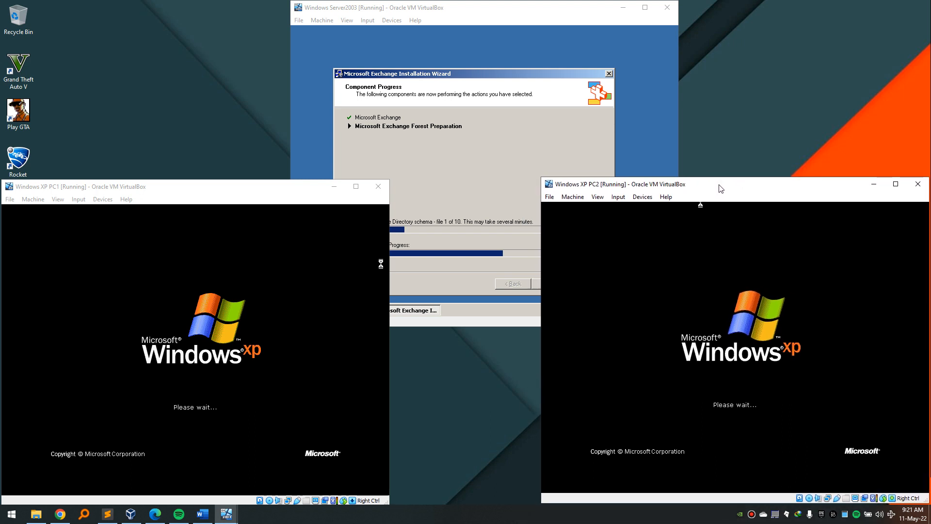
{"action": "left_click", "coordinate": [110, 189]}
{"action": "left_click_drag", "start_coordinate": [110, 189], "coordinate": [110, 189]}
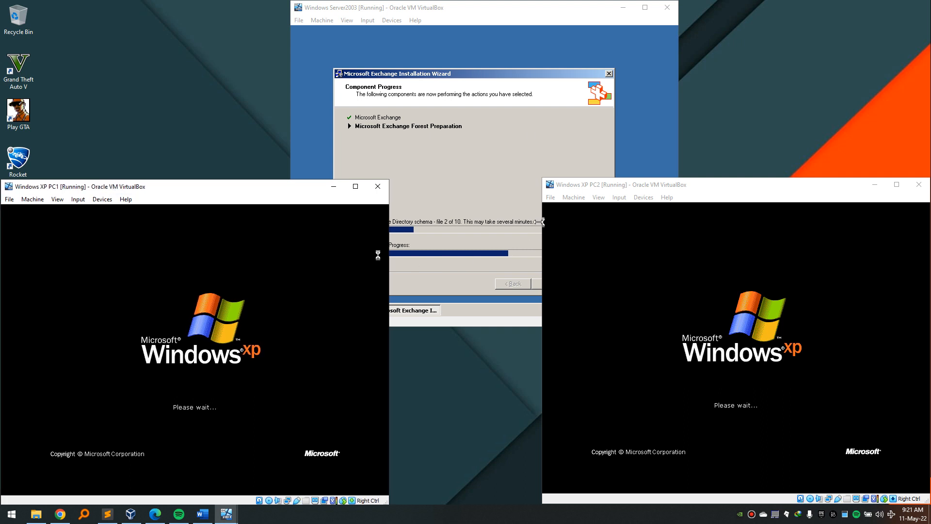
{"action": "left_click", "coordinate": [474, 9]}
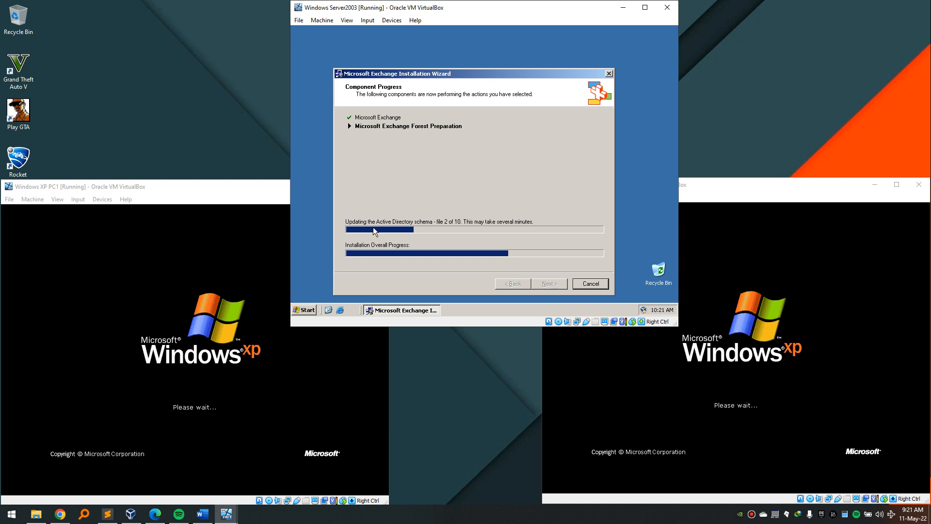
Open My Computer's System Properties on Server2003 and view the Computer Name tab.
{"action": "left_click", "coordinate": [308, 311]}
{"action": "right_click", "coordinate": [433, 125]}
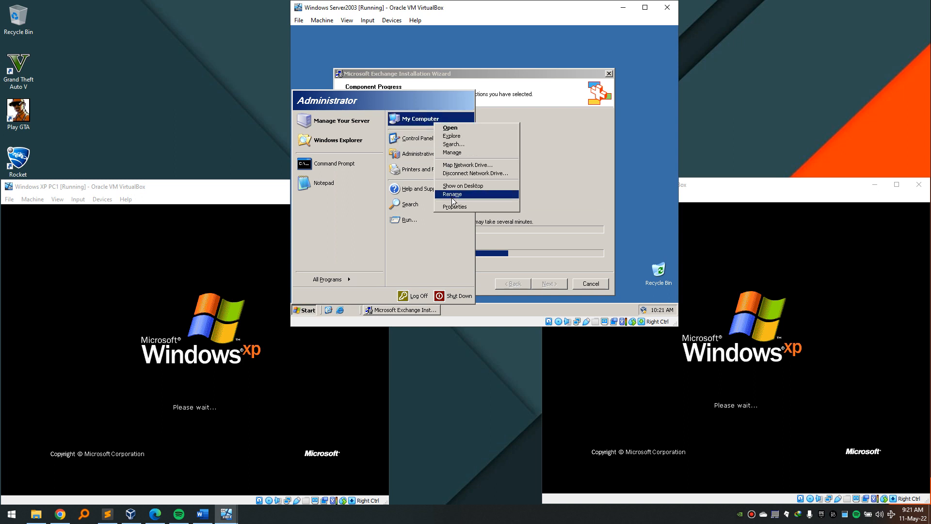
{"action": "left_click", "coordinate": [454, 206]}
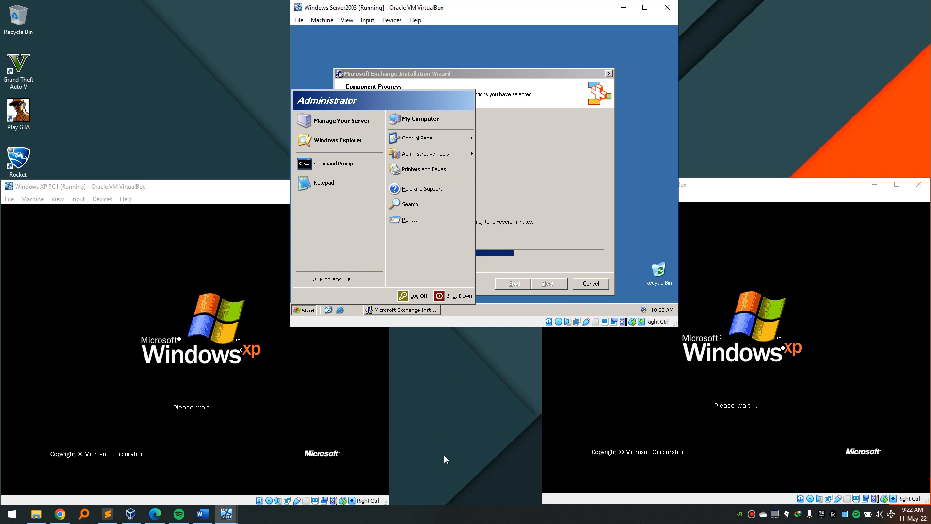
{"action": "left_click", "coordinate": [439, 519]}
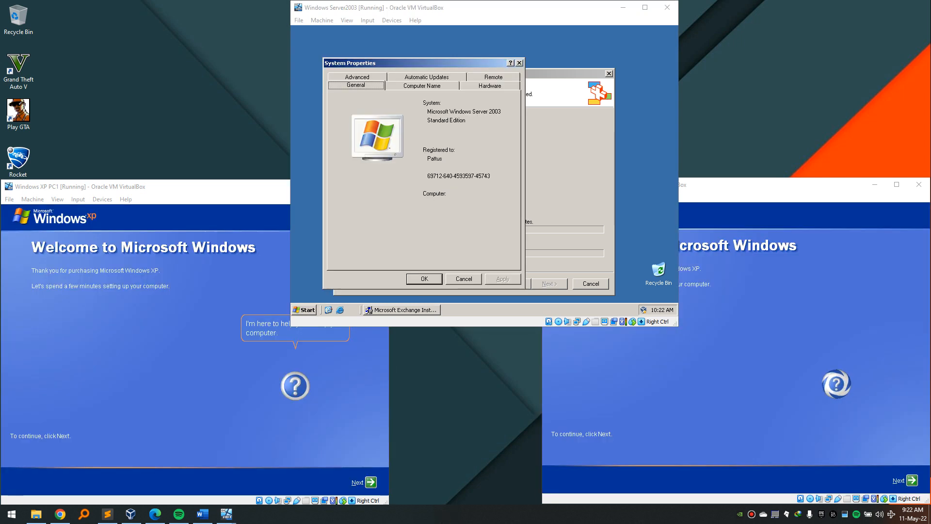
{"action": "left_click", "coordinate": [417, 127]}
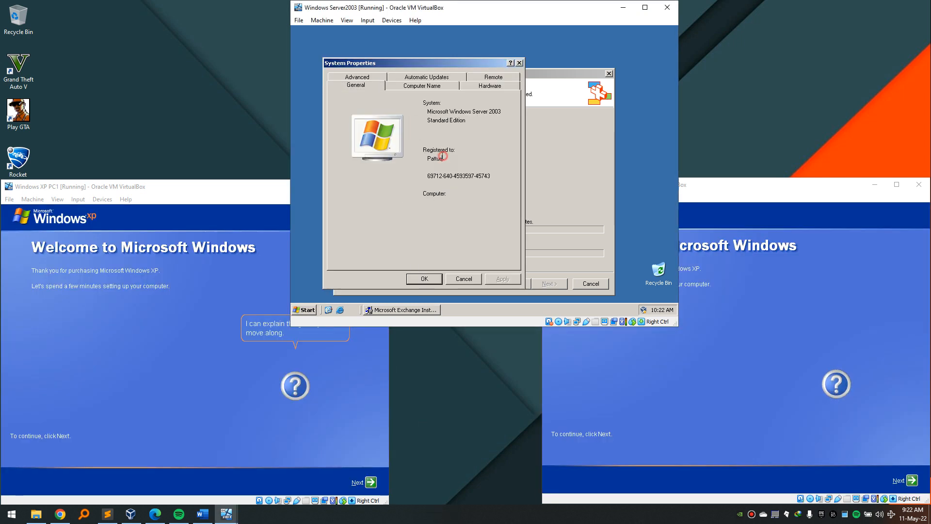
{"action": "left_click_drag", "start_coordinate": [442, 157], "coordinate": [419, 155]}
{"action": "left_click", "coordinate": [413, 86]}
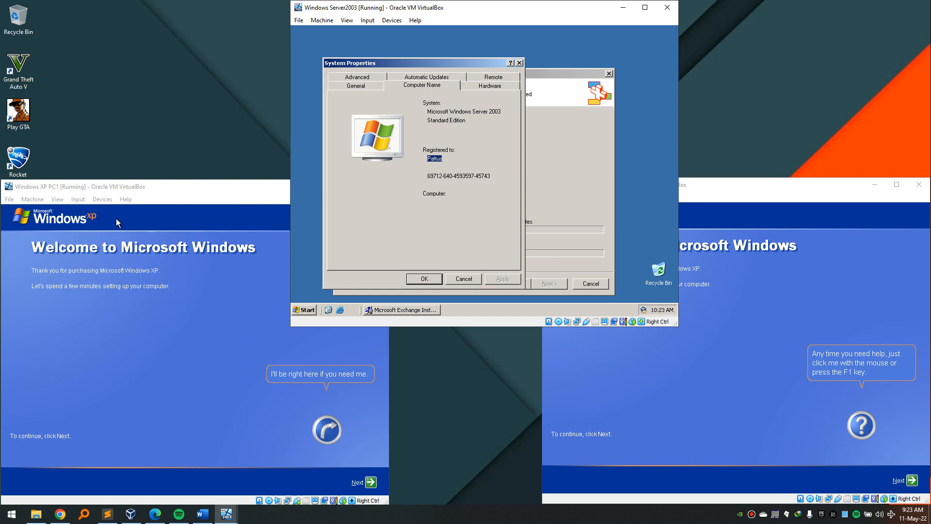
Finish XP PC1 setup declining Automatic Updates and registration, entering a user name.
{"action": "left_click", "coordinate": [100, 208]}
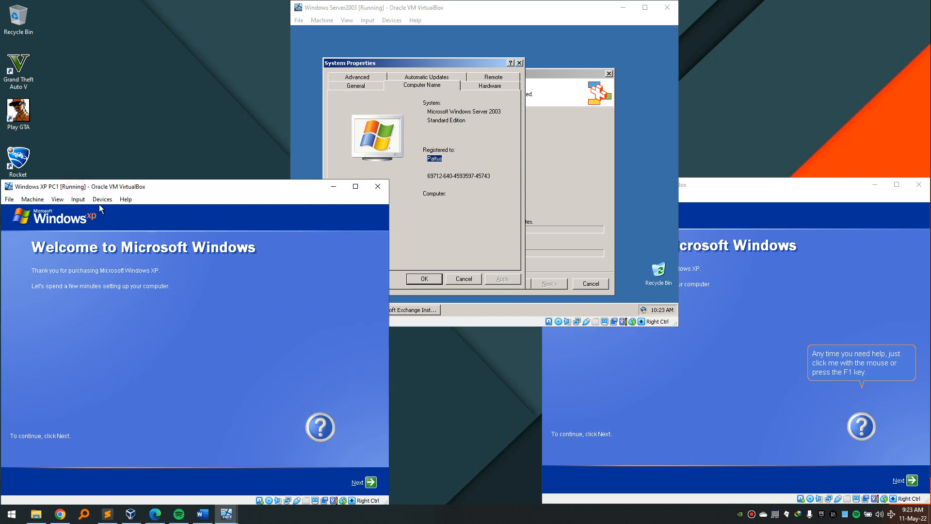
{"action": "left_click", "coordinate": [373, 484]}
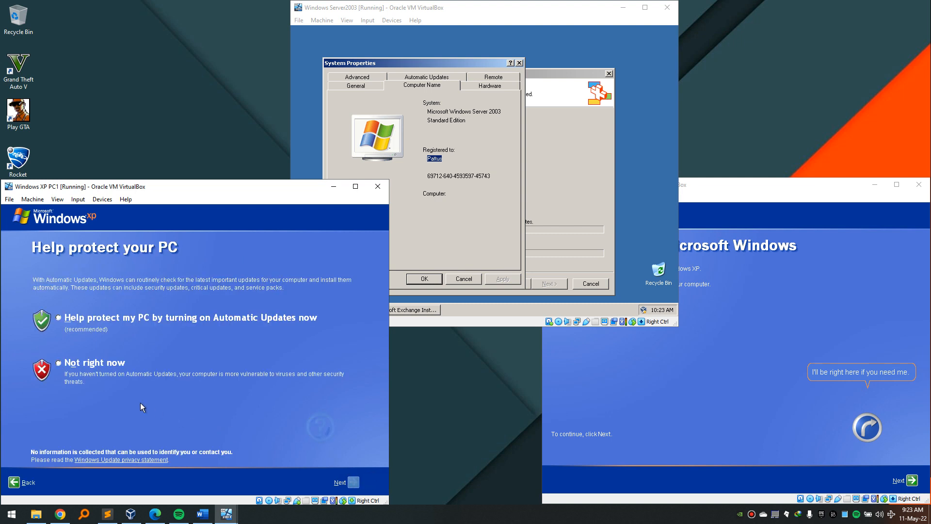
{"action": "left_click", "coordinate": [59, 364]}
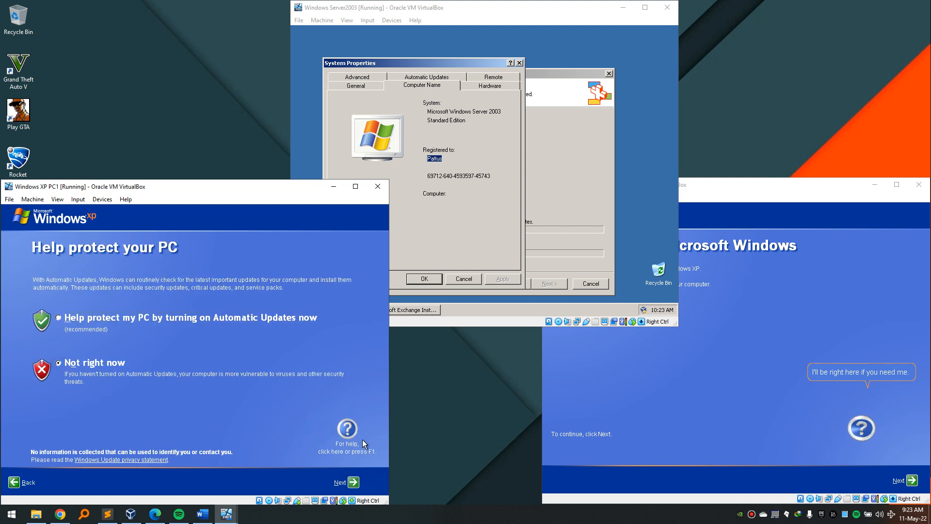
{"action": "left_click", "coordinate": [353, 483]}
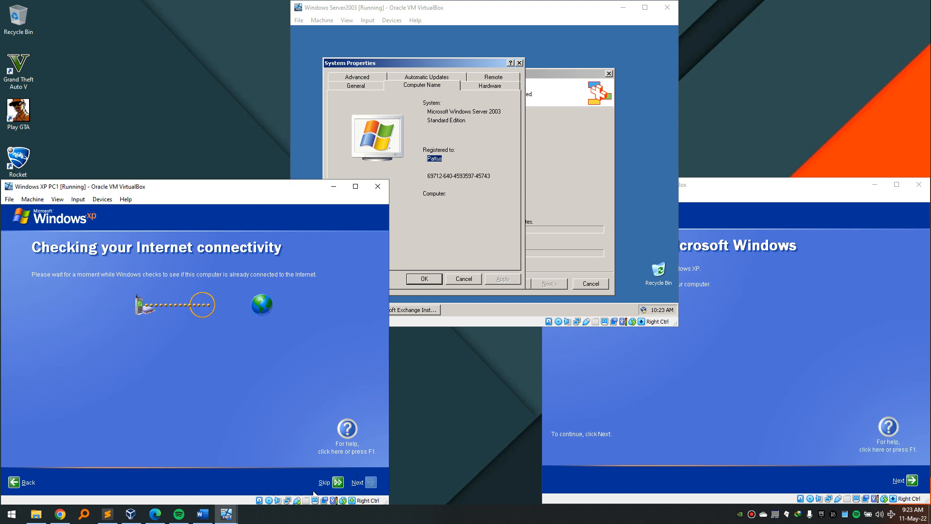
{"action": "left_click", "coordinate": [338, 482]}
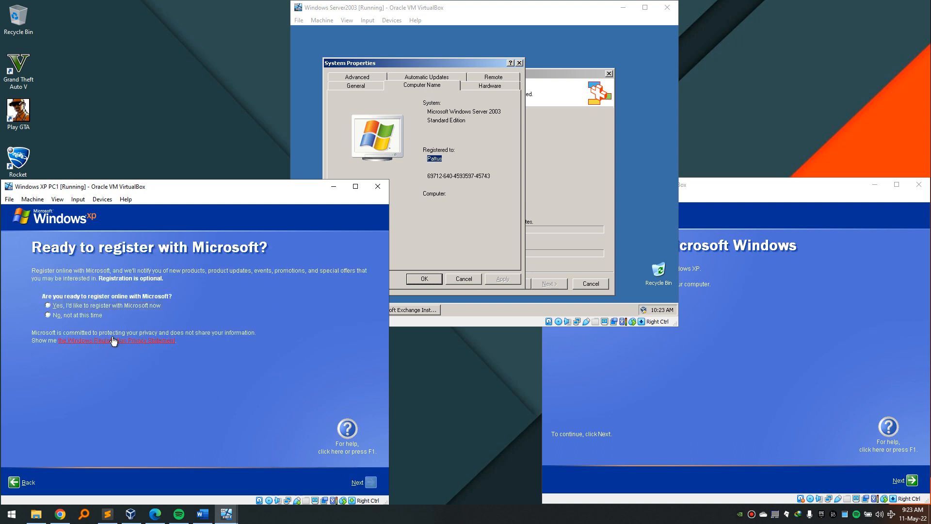
{"action": "left_click", "coordinate": [53, 316]}
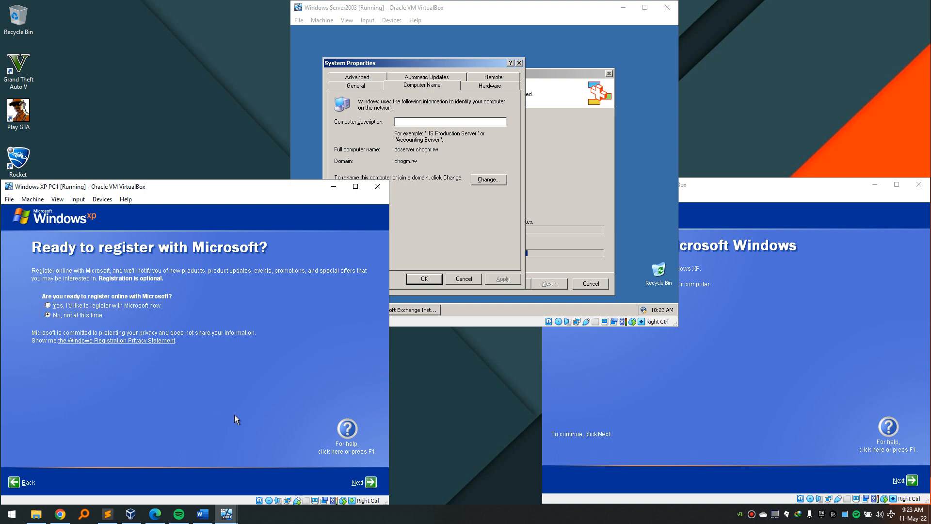
{"action": "left_click", "coordinate": [368, 489]}
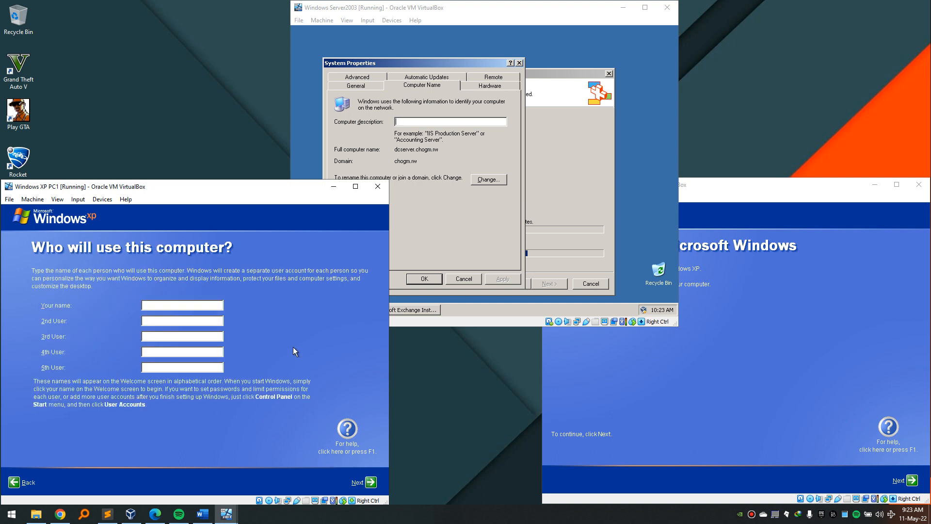
{"action": "type", "text": "Pattus"}
{"action": "left_click", "coordinate": [369, 482]}
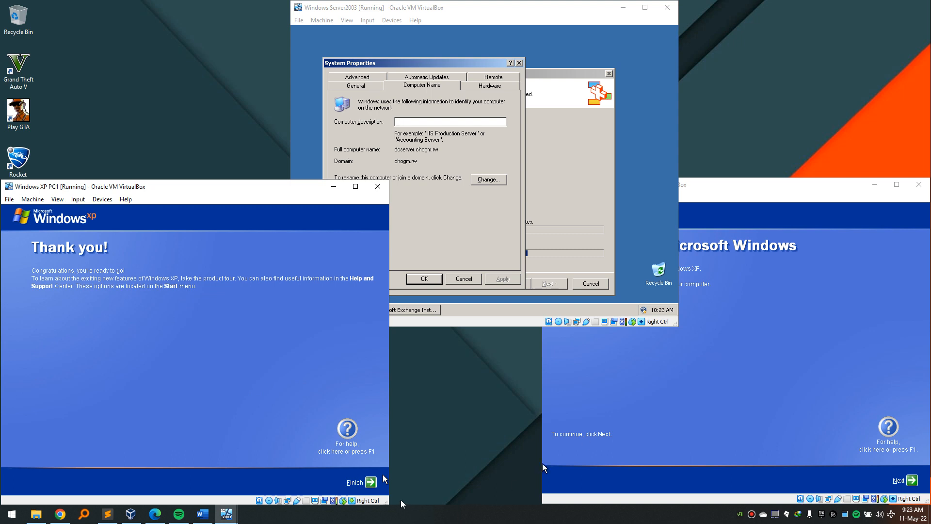
{"action": "left_click", "coordinate": [371, 481]}
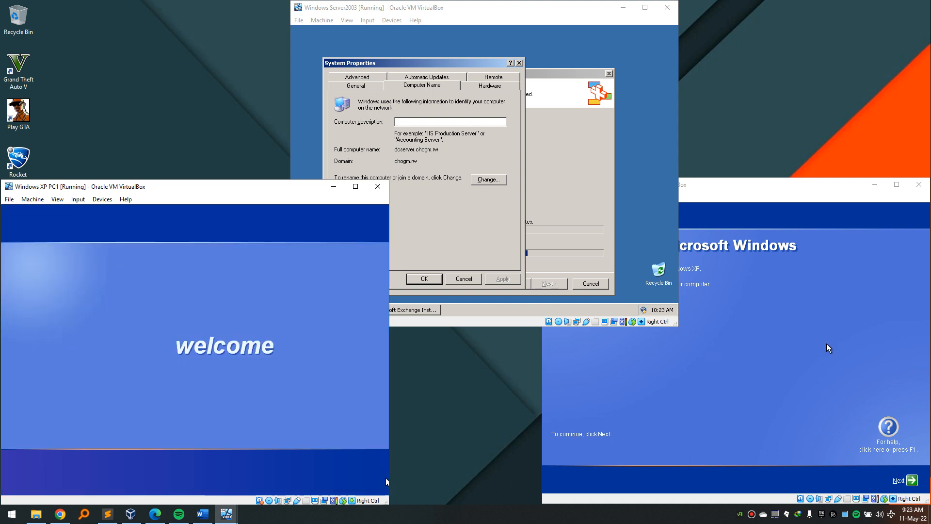
Complete XP PC2 setup, declining Automatic Updates, connectivity check and registration.
{"action": "left_click", "coordinate": [826, 347]}
{"action": "left_click", "coordinate": [906, 479]}
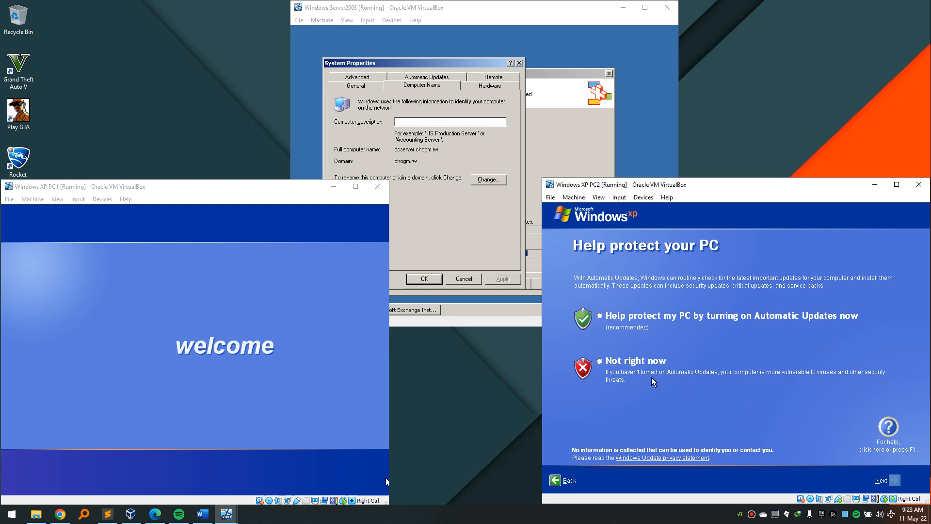
{"action": "left_click", "coordinate": [600, 361]}
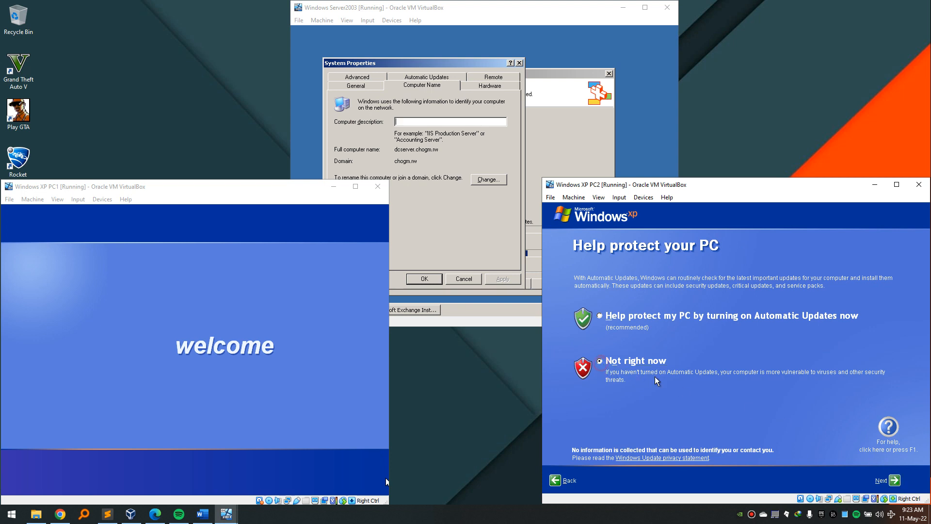
{"action": "left_click", "coordinate": [894, 483]}
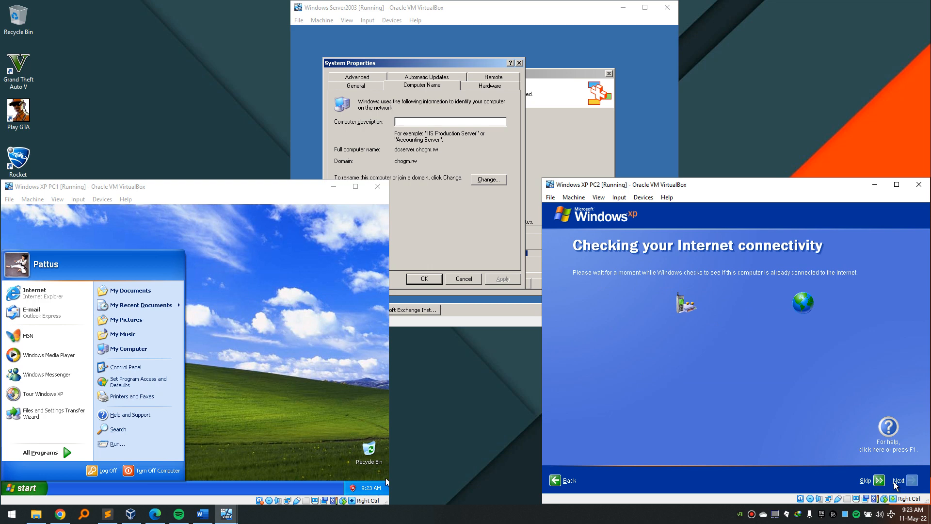
{"action": "left_click", "coordinate": [878, 480]}
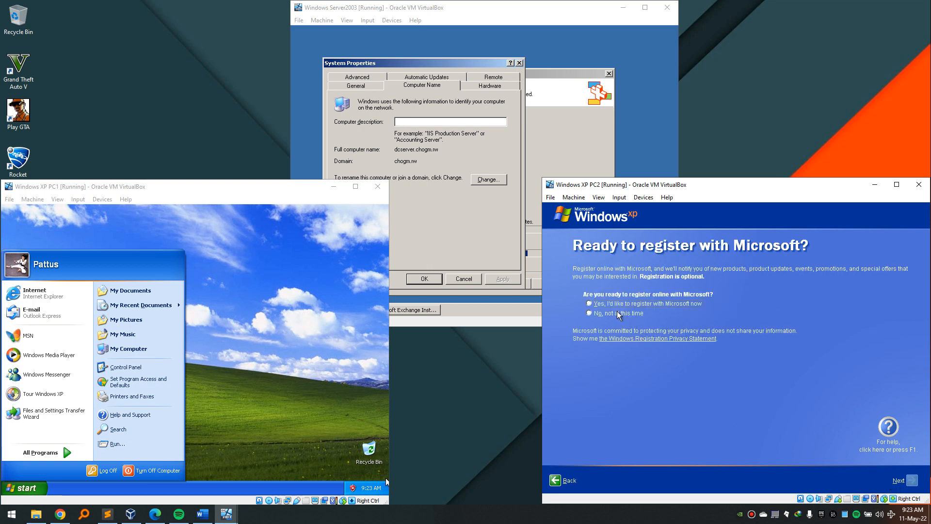
{"action": "left_click", "coordinate": [592, 314]}
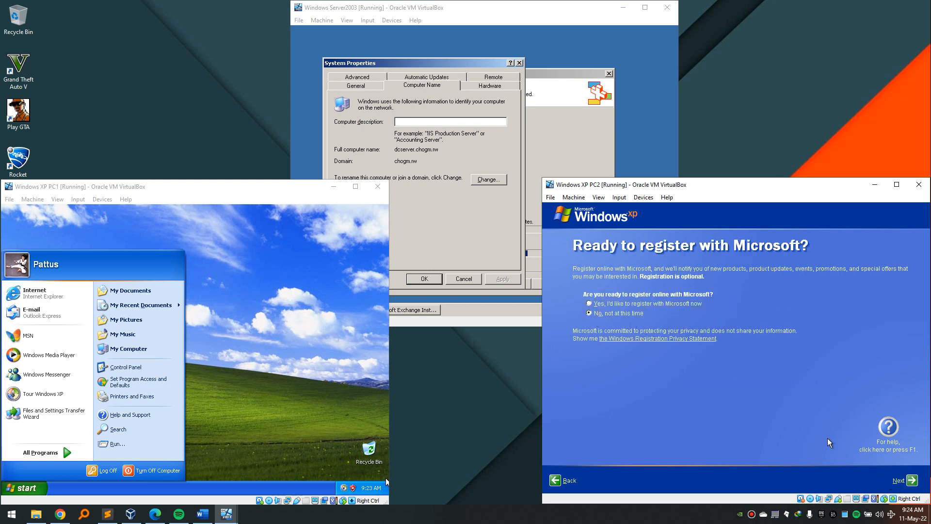
{"action": "left_click", "coordinate": [911, 481]}
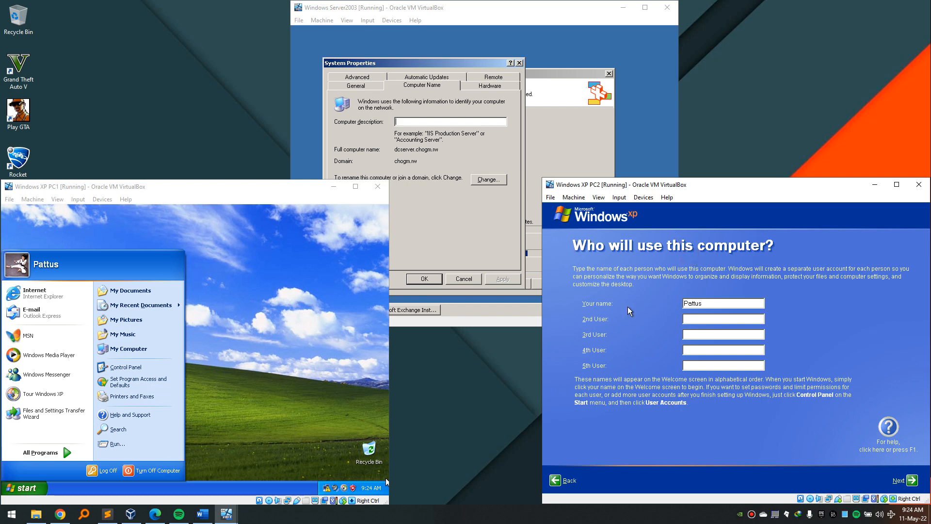
{"action": "left_click", "coordinate": [912, 485]}
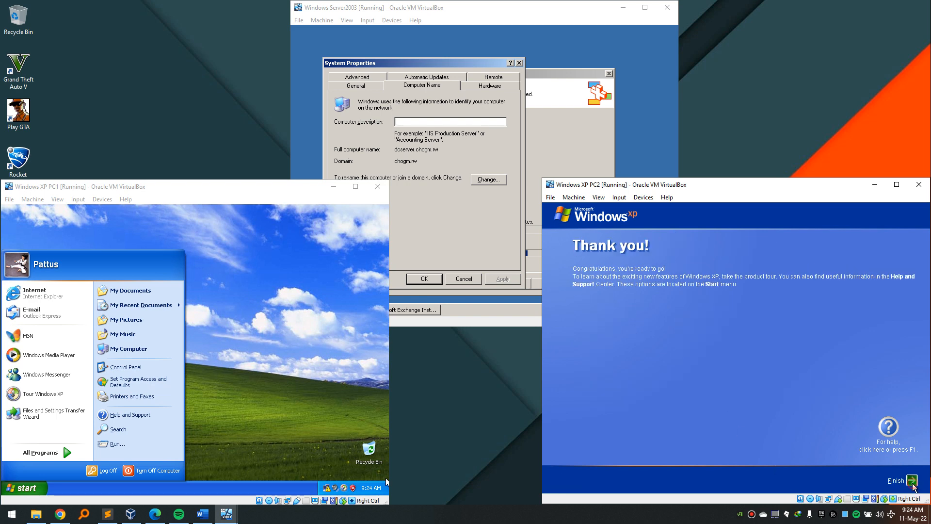
Check PC1's computer name pc1 and WORKGROUP in System Properties, then close it.
{"action": "left_click", "coordinate": [317, 342]}
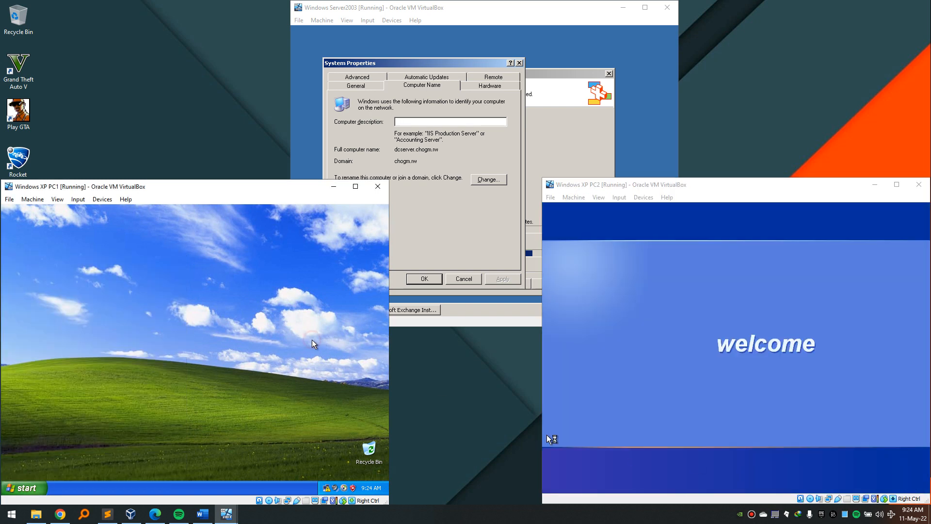
{"action": "left_click", "coordinate": [28, 489]}
{"action": "right_click", "coordinate": [132, 348]}
{"action": "left_click", "coordinate": [184, 430]}
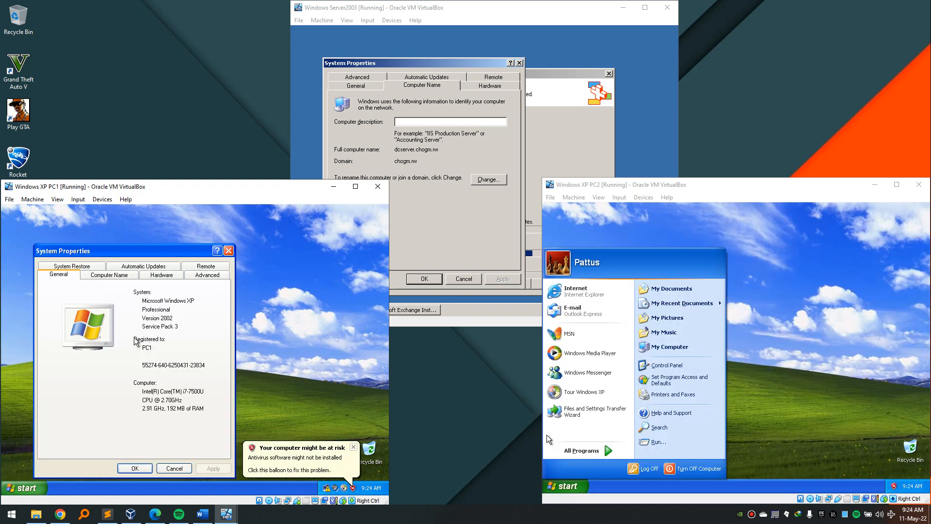
{"action": "double_click", "coordinate": [147, 347]}
{"action": "left_click", "coordinate": [109, 274]}
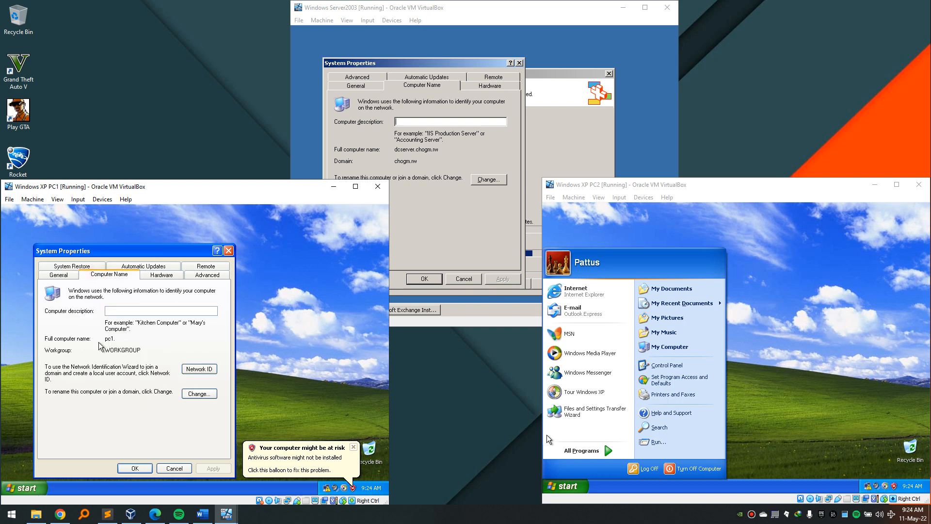
{"action": "double_click", "coordinate": [115, 338]}
{"action": "double_click", "coordinate": [127, 341]}
{"action": "left_click", "coordinate": [132, 342]}
{"action": "left_click", "coordinate": [136, 467]}
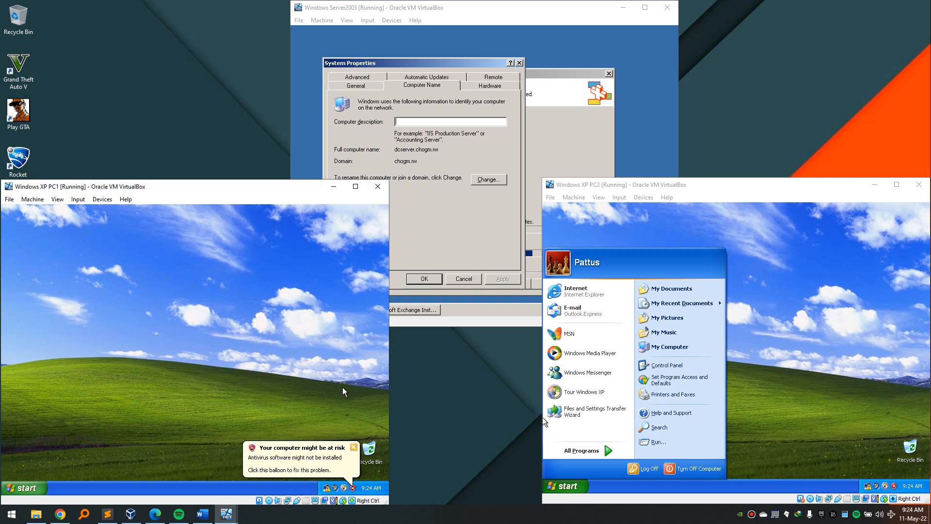
Close PC2's Start menu and dismiss PC1's Windows tour notice.
{"action": "left_click", "coordinate": [130, 514]}
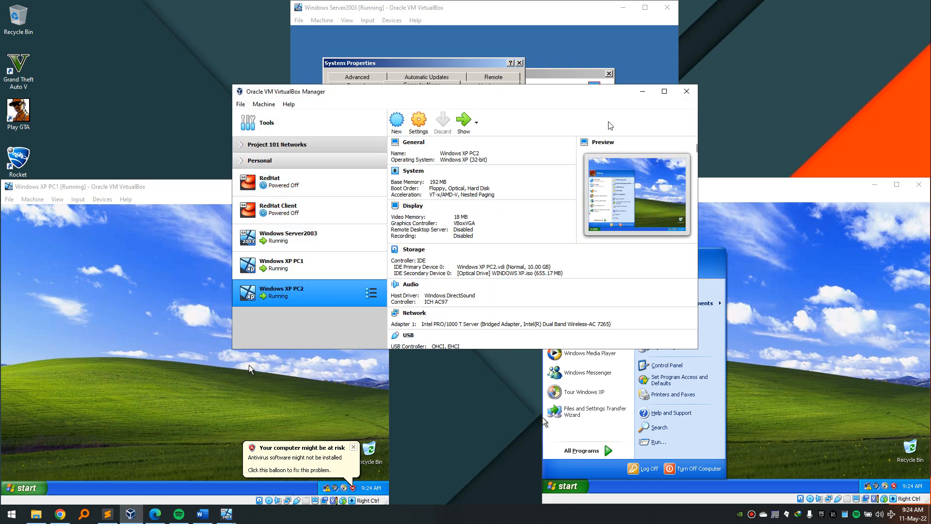
{"action": "left_click", "coordinate": [641, 93]}
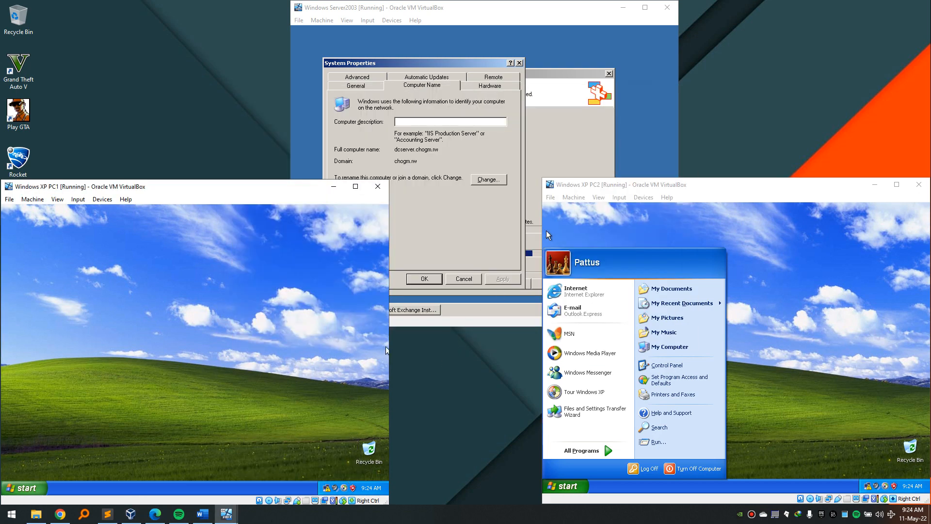
{"action": "left_click", "coordinate": [866, 299]}
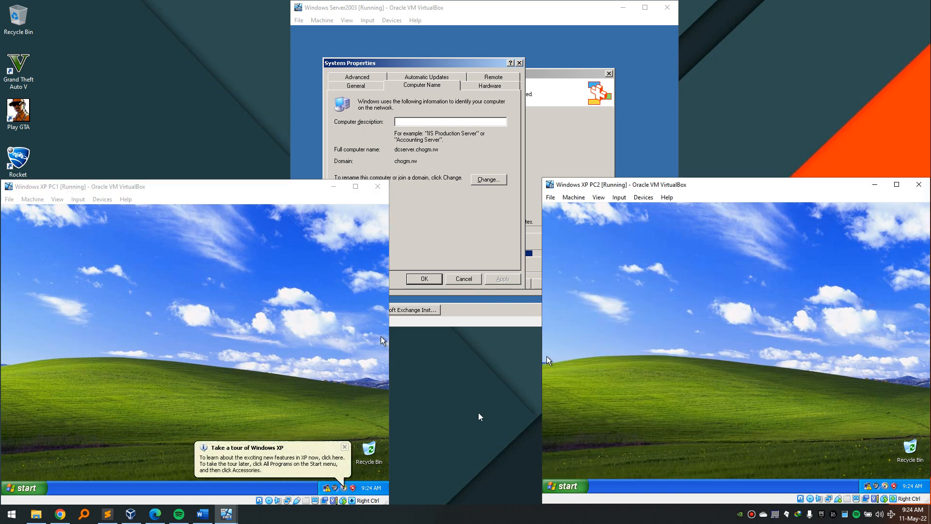
{"action": "left_click", "coordinate": [345, 446]}
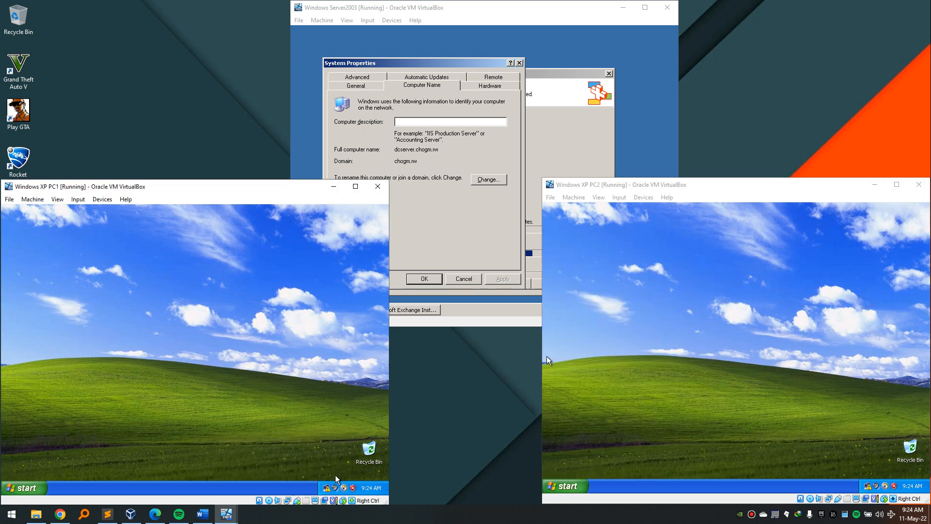
Dismiss PC2's antivirus and tour balloons, then select RedHat in VirtualBox Manager.
{"action": "mouse_move", "coordinate": [336, 491]}
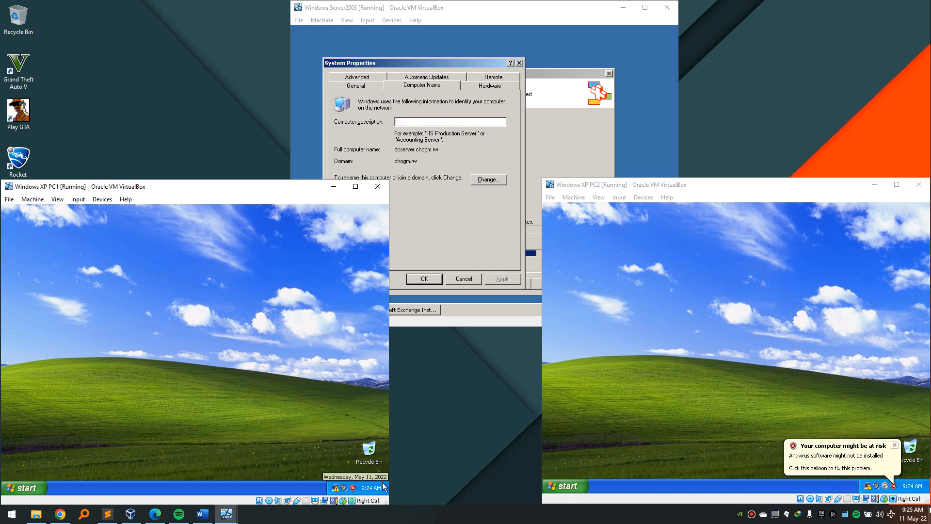
{"action": "left_click", "coordinate": [895, 444]}
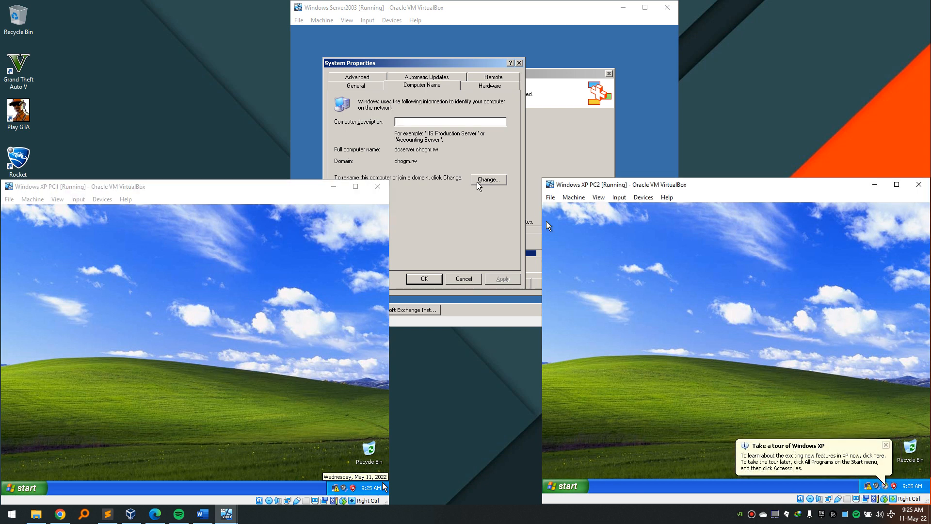
{"action": "left_click", "coordinate": [886, 445]}
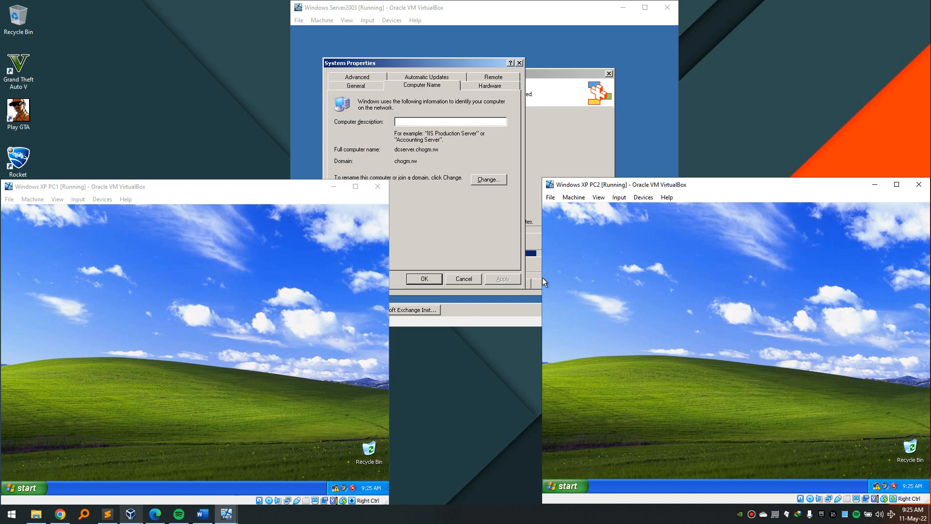
{"action": "left_click", "coordinate": [130, 514]}
{"action": "left_click", "coordinate": [301, 193]}
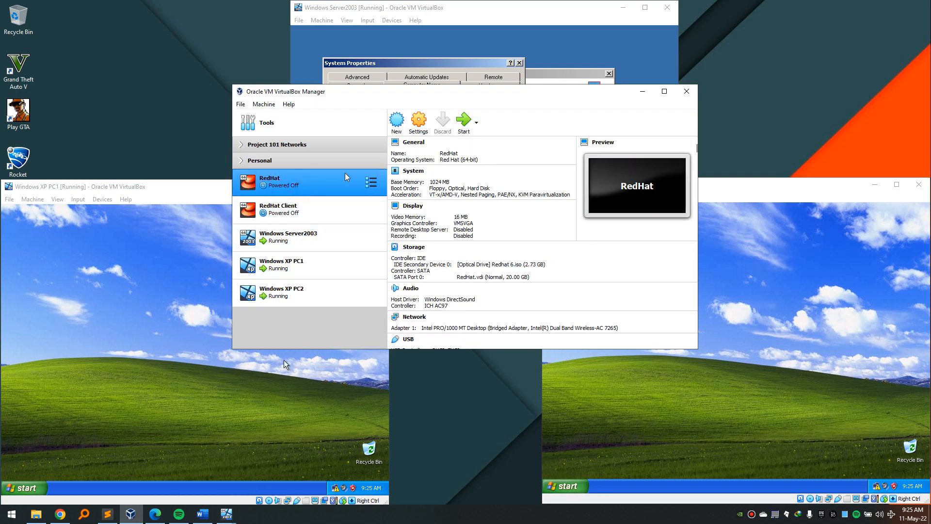
Start the RedHat VM to its RHEL 6.0 boot menu and rearrange the windows.
{"action": "left_click", "coordinate": [460, 120]}
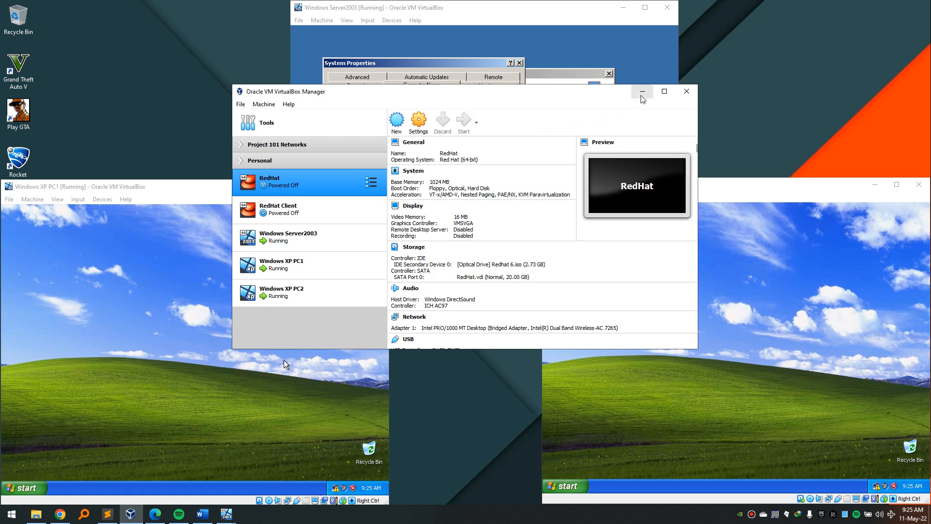
{"action": "key", "text": "Return"}
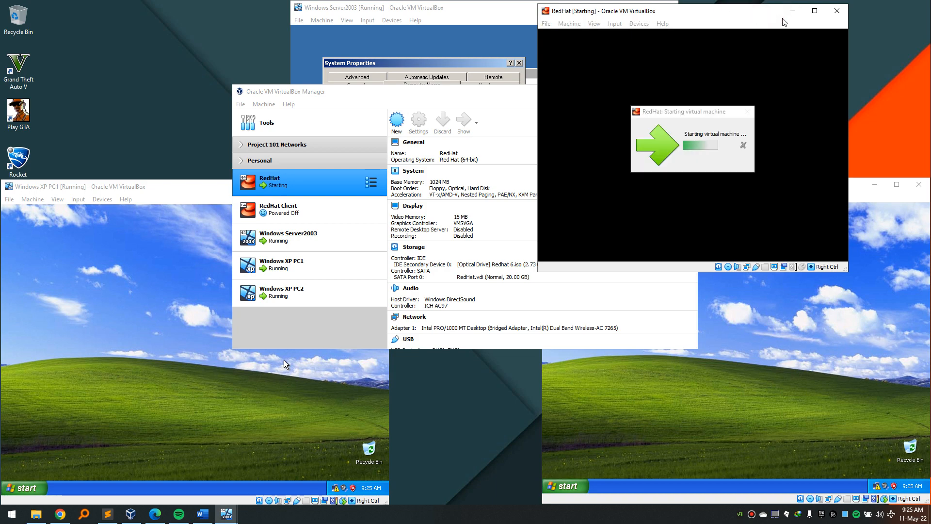
{"action": "left_click_drag", "start_coordinate": [801, 19], "coordinate": [833, 16]}
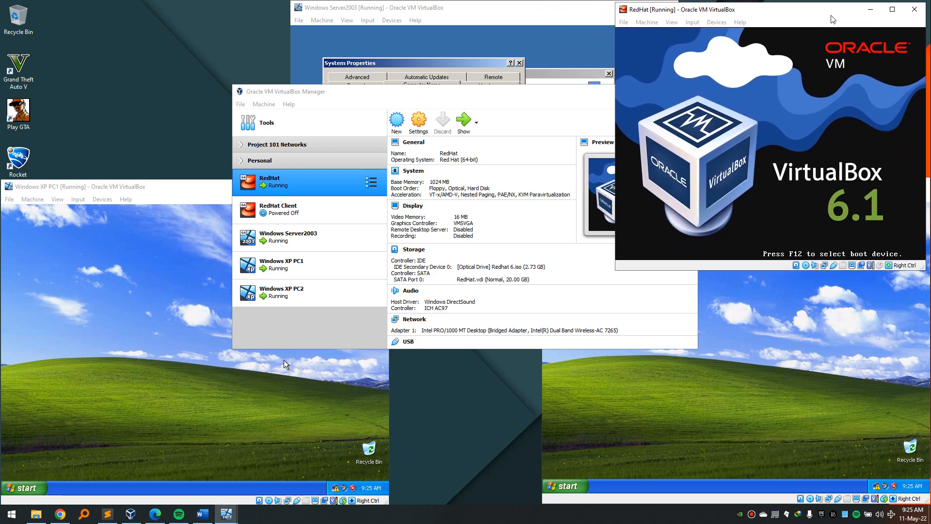
{"action": "left_click", "coordinate": [580, 101]}
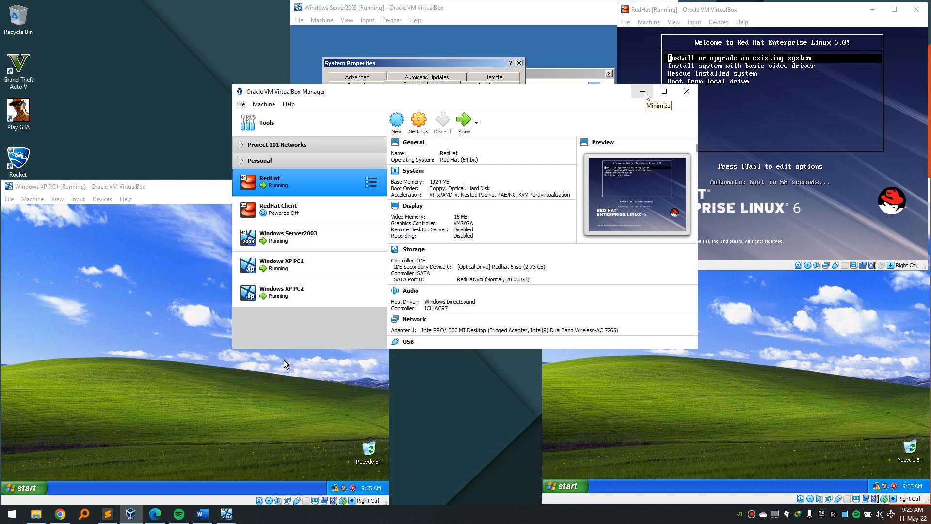
{"action": "left_click_drag", "start_coordinate": [562, 96], "coordinate": [545, 92]}
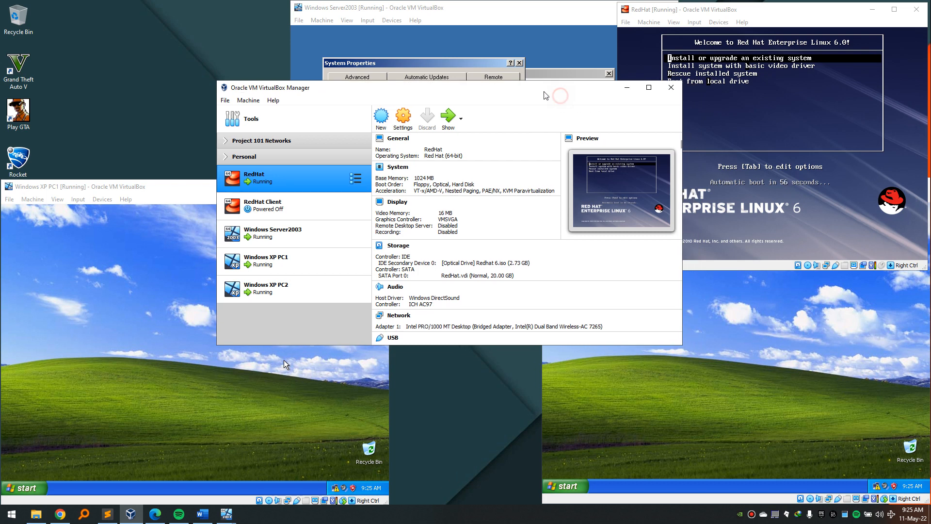
Power off the running RedHat machine and reload its System settings.
{"action": "left_click", "coordinate": [403, 125]}
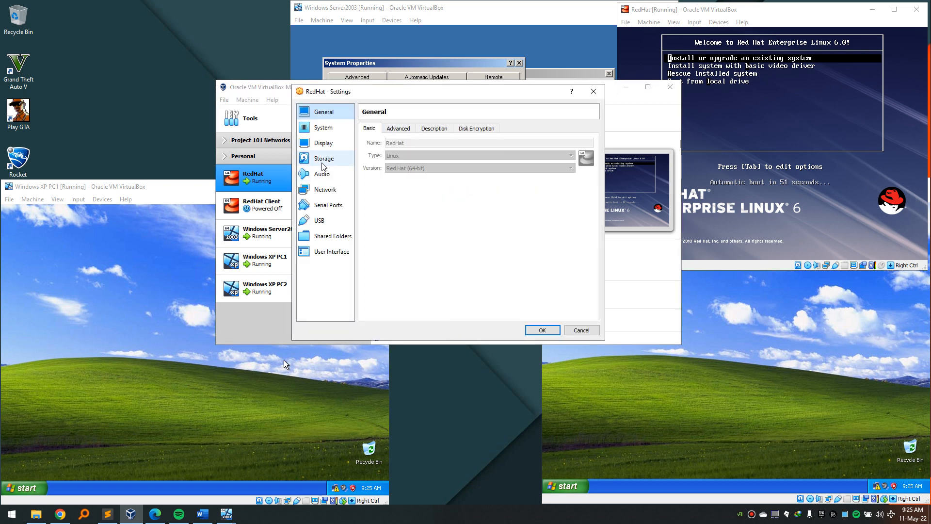
{"action": "left_click", "coordinate": [324, 158]}
{"action": "left_click", "coordinate": [324, 143]}
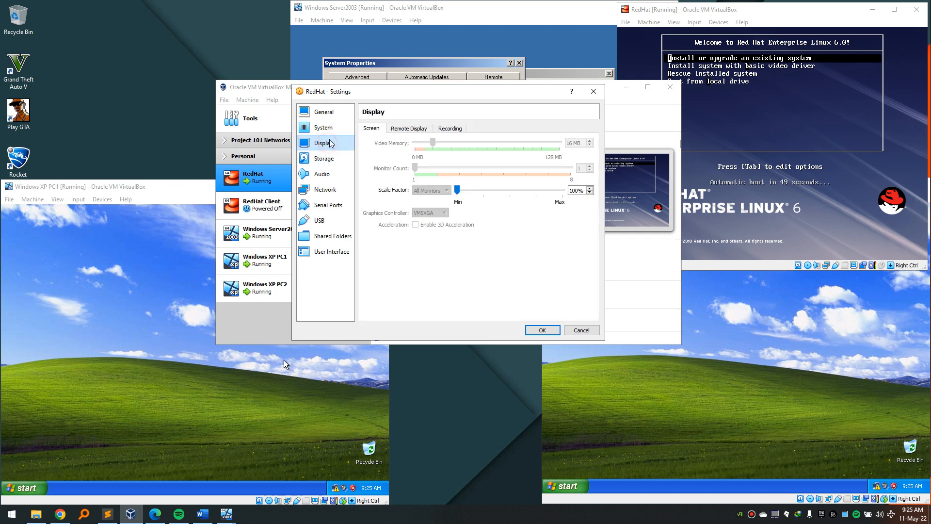
{"action": "left_click", "coordinate": [323, 127]}
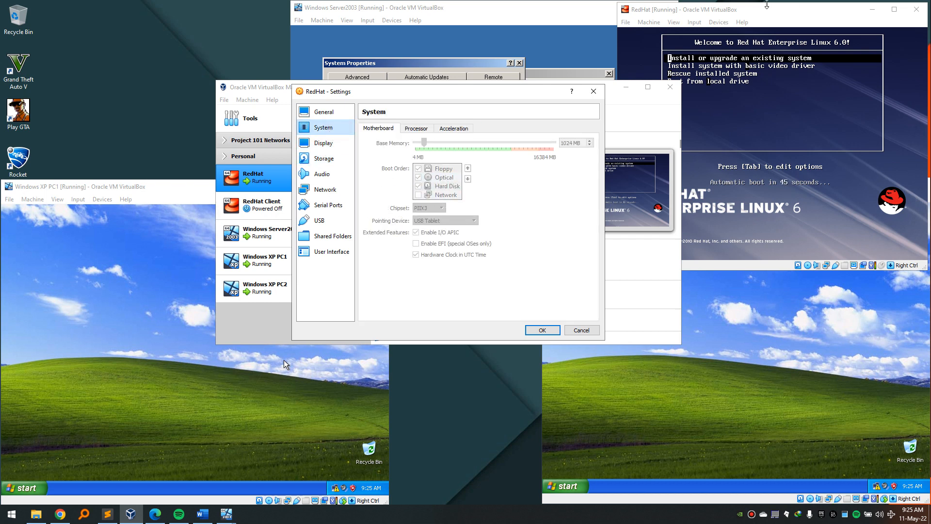
{"action": "left_click", "coordinate": [761, 13]}
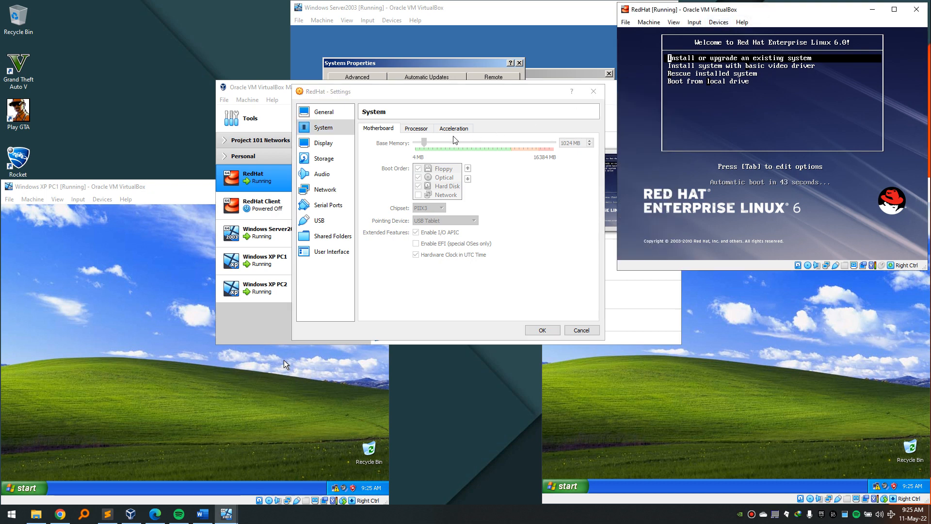
{"action": "left_click", "coordinate": [429, 178]}
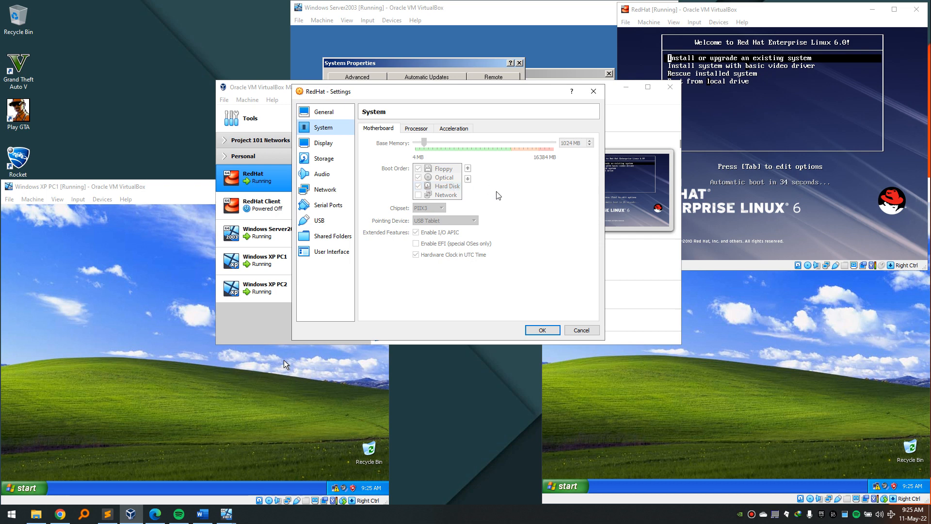
{"action": "left_click", "coordinate": [780, 17]}
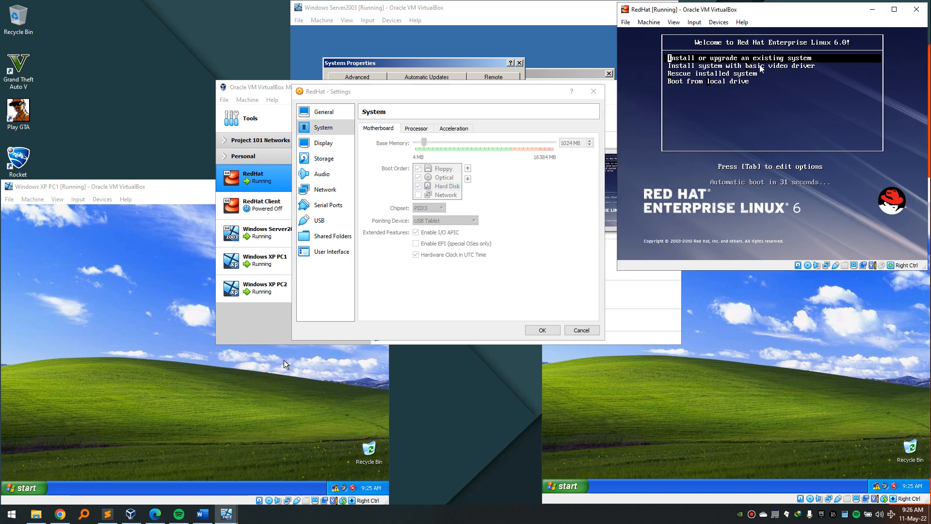
{"action": "left_click", "coordinate": [915, 9]}
{"action": "left_click", "coordinate": [744, 166]}
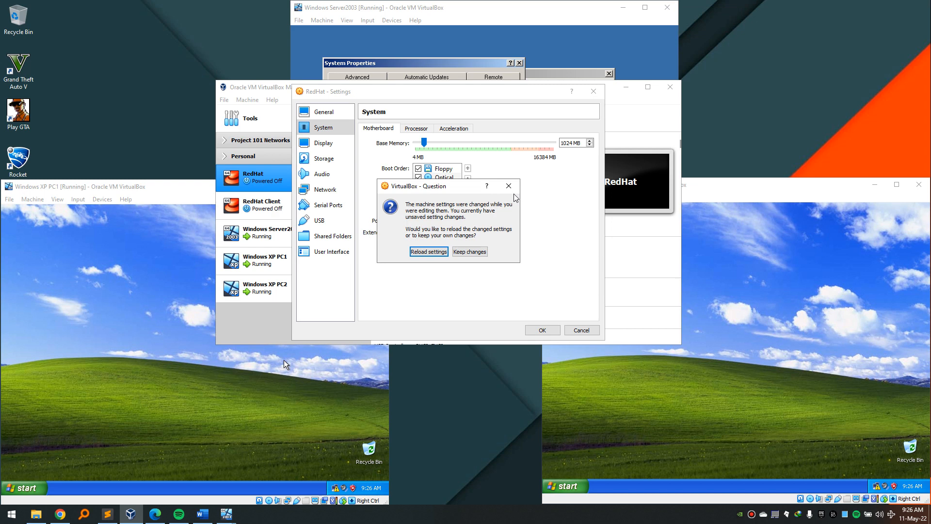
{"action": "left_click", "coordinate": [418, 252]}
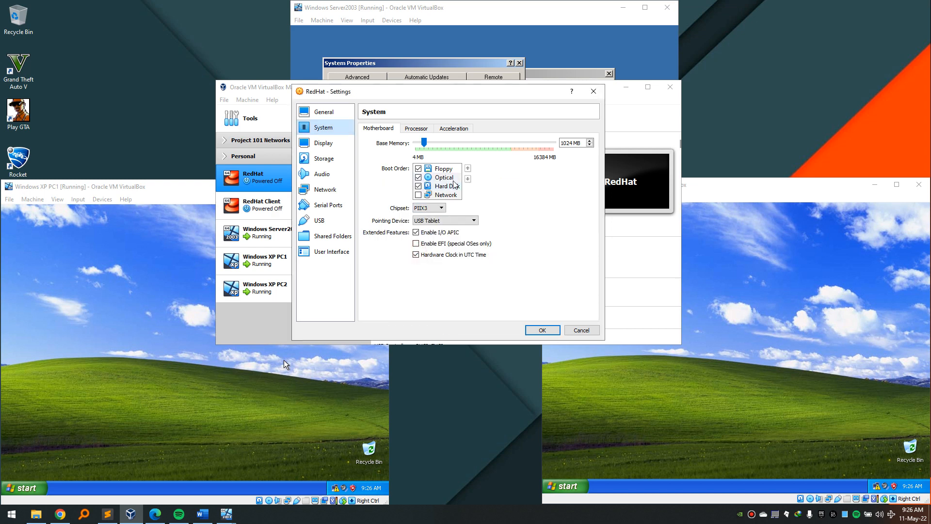
Move Hard Disk to the top of RedHat's boot order, save, and restart it.
{"action": "left_click", "coordinate": [448, 187]}
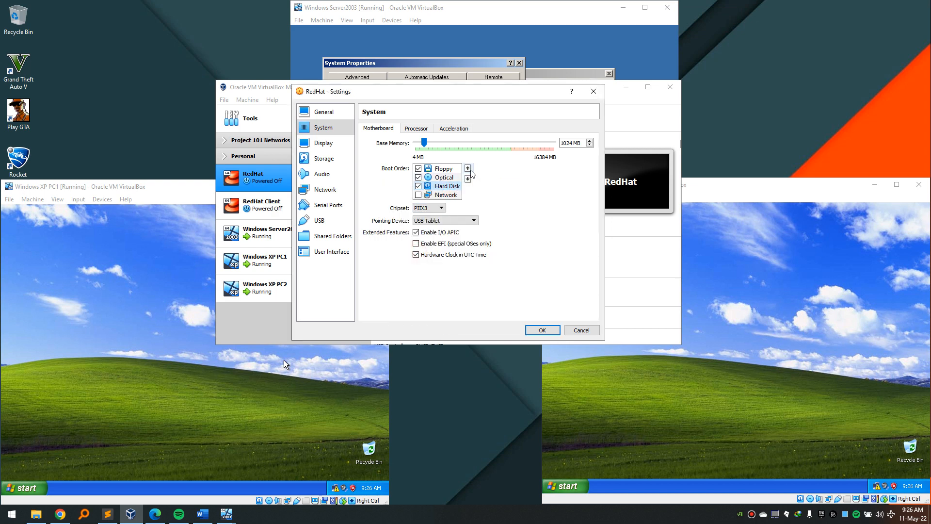
{"action": "left_click", "coordinate": [468, 169]}
{"action": "left_click", "coordinate": [468, 169]}
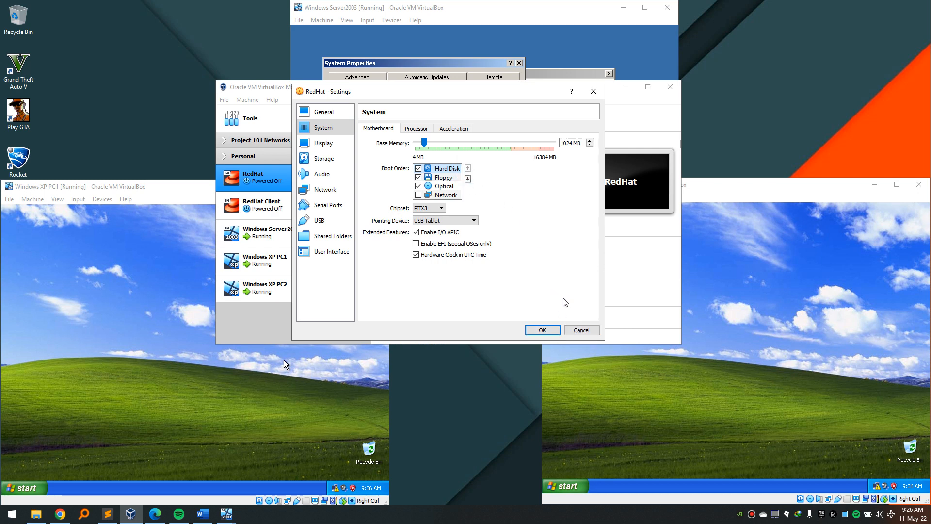
{"action": "left_click", "coordinate": [546, 329]}
{"action": "left_click", "coordinate": [447, 117]}
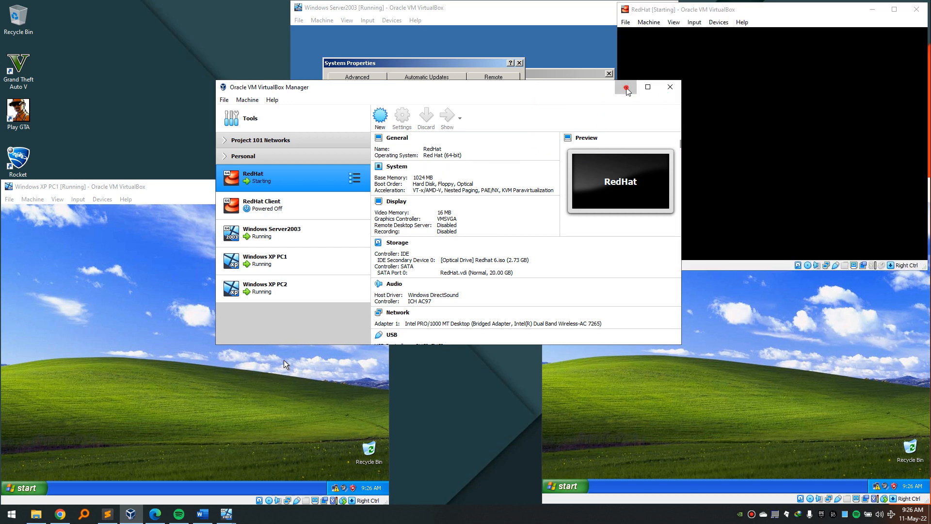
Minimize the Manager, stretch the RedHat window and close Server2003's System Properties with OK.
{"action": "left_click", "coordinate": [625, 87]}
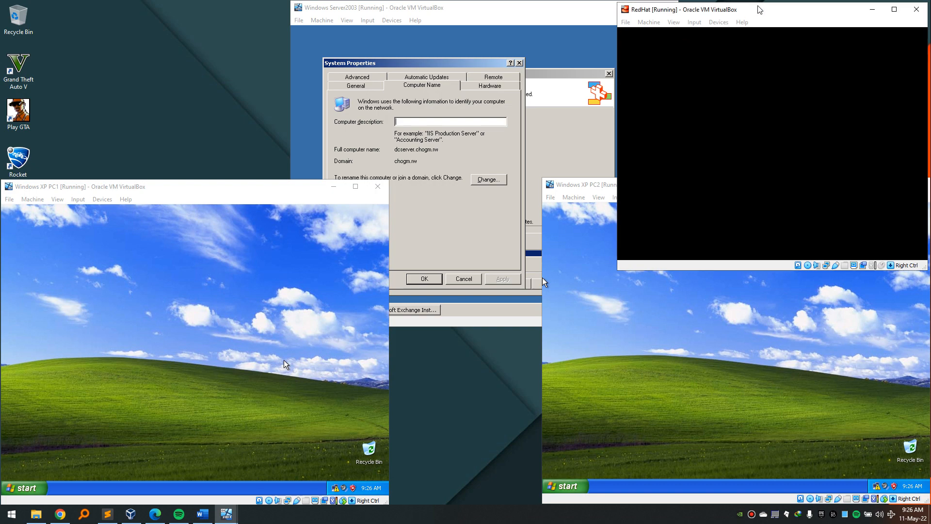
{"action": "double_click", "coordinate": [762, 3]}
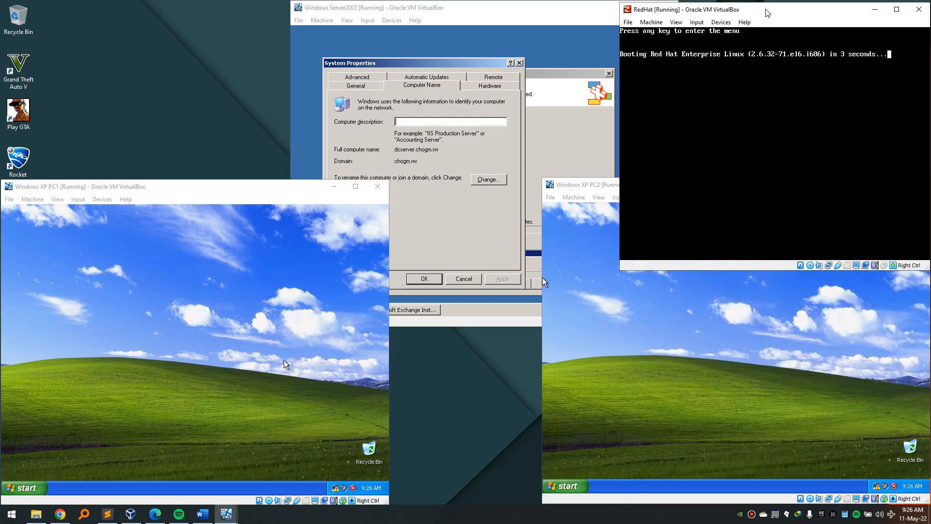
{"action": "left_click_drag", "start_coordinate": [768, 13], "coordinate": [767, 10]}
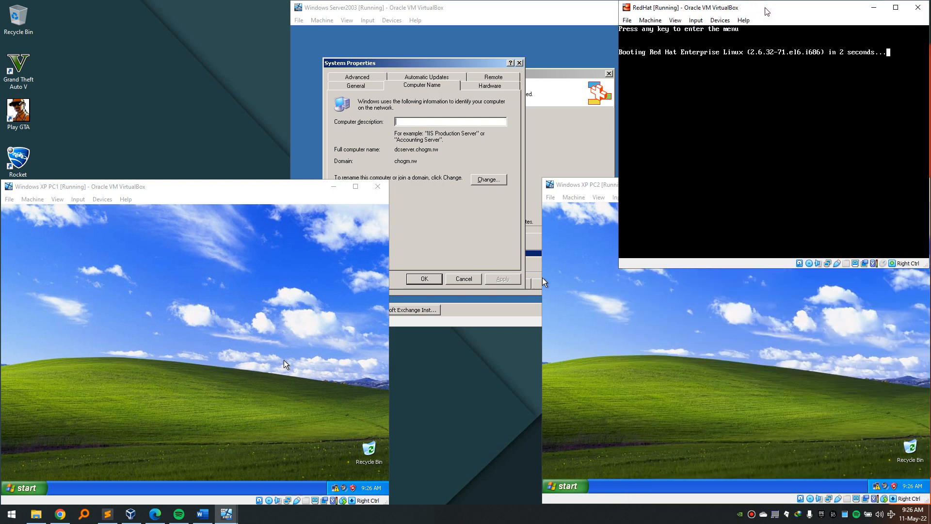
{"action": "left_click", "coordinate": [416, 175]}
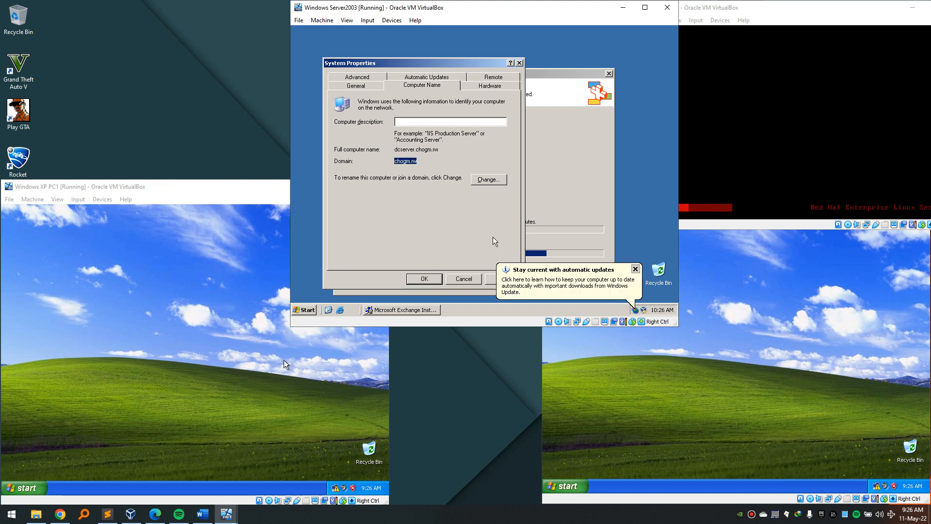
{"action": "left_click", "coordinate": [437, 280]}
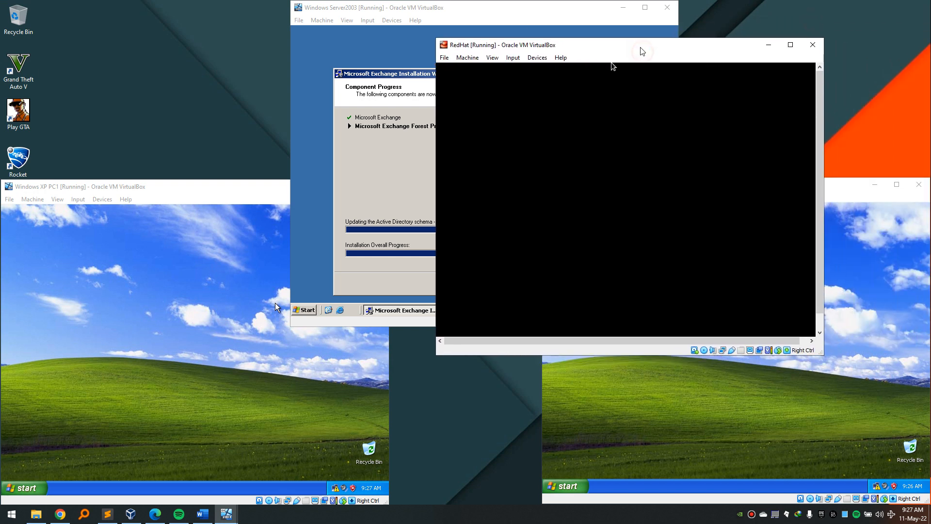
Fit the RedHat window to its guest display and move it to the top right.
{"action": "left_click", "coordinate": [492, 57]}
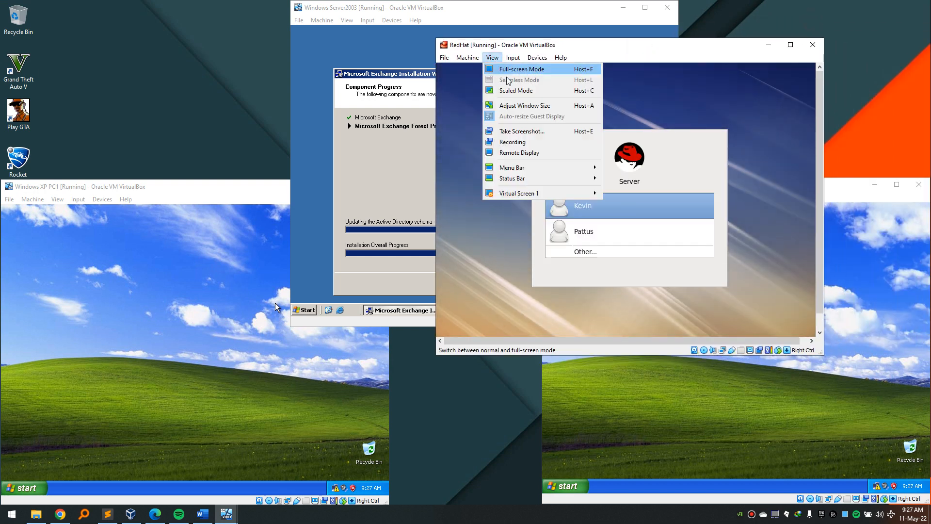
{"action": "left_click", "coordinate": [517, 107]}
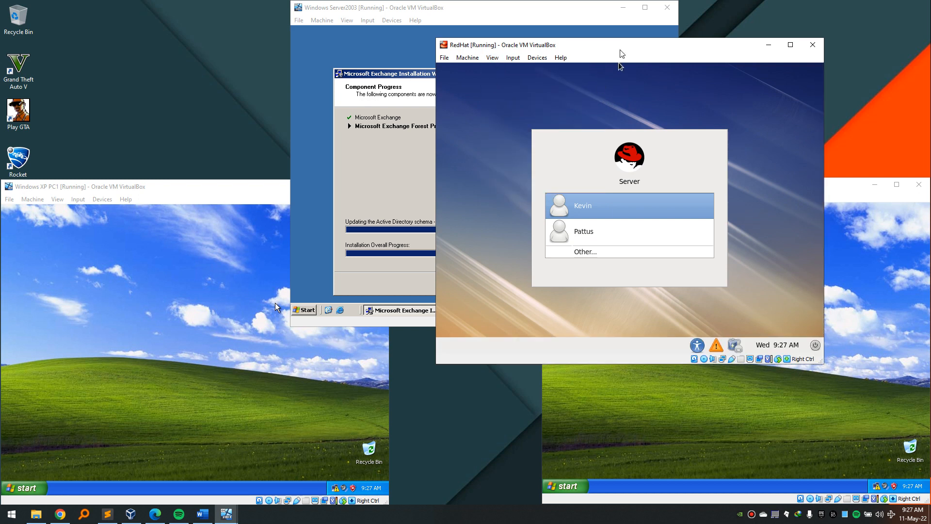
{"action": "left_click_drag", "start_coordinate": [622, 49], "coordinate": [727, 12]}
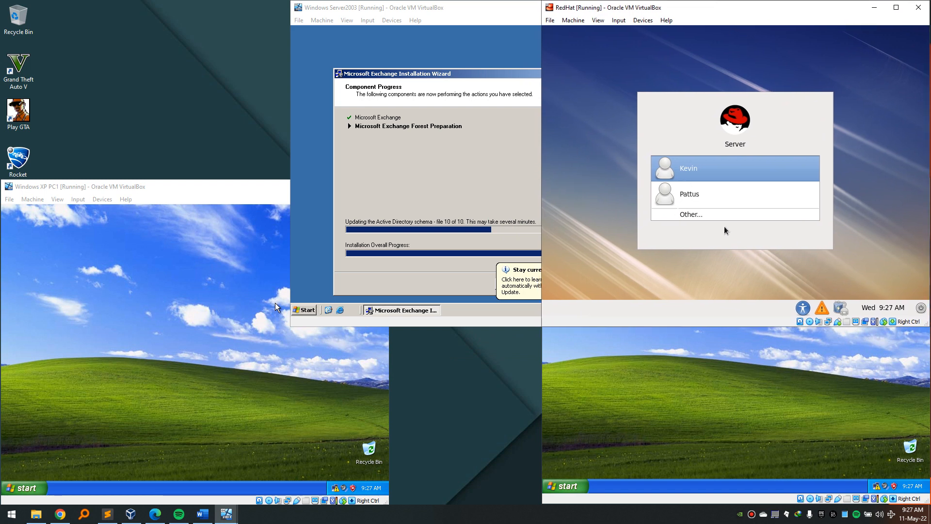
Log in to the RedHat guest as root with the account password.
{"action": "left_click", "coordinate": [711, 215]}
{"action": "type", "text": "root"}
{"action": "key", "text": "Return"}
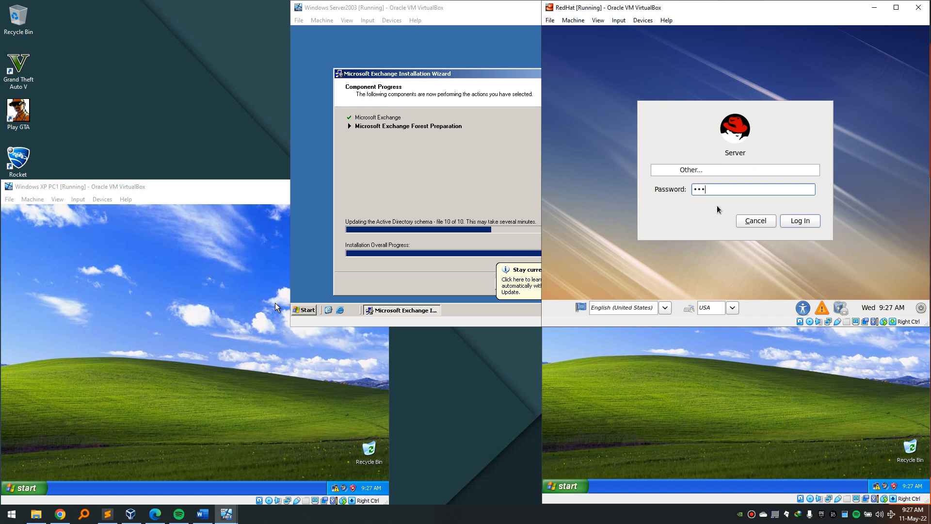
{"action": "key", "text": "Return"}
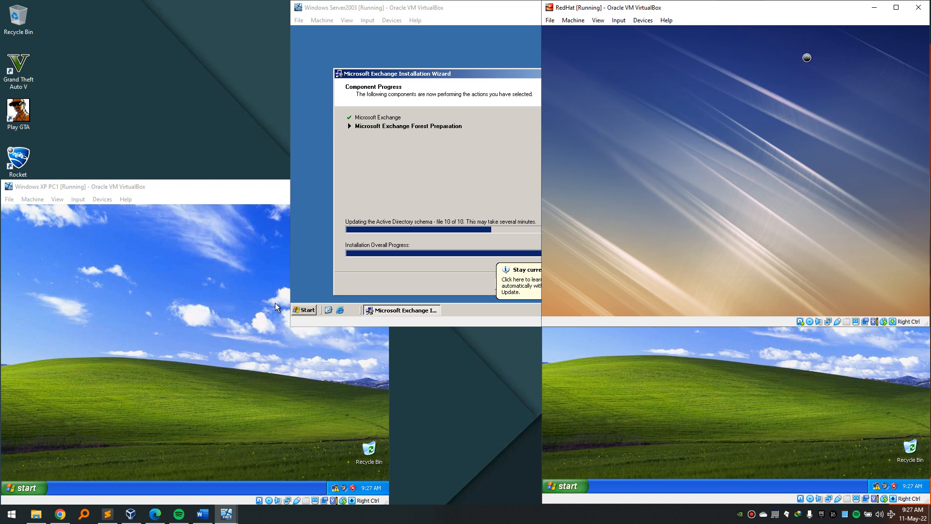
In a RedHat terminal, bring up eth0 with ifup and confirm its 192.168.10.2 address with ifconfig.
{"action": "right_click", "coordinate": [659, 90]}
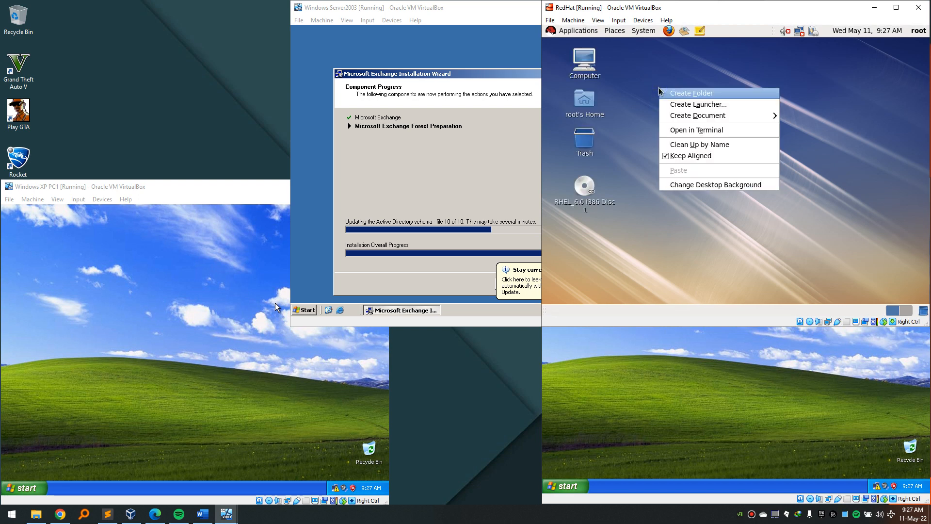
{"action": "left_click", "coordinate": [684, 129]}
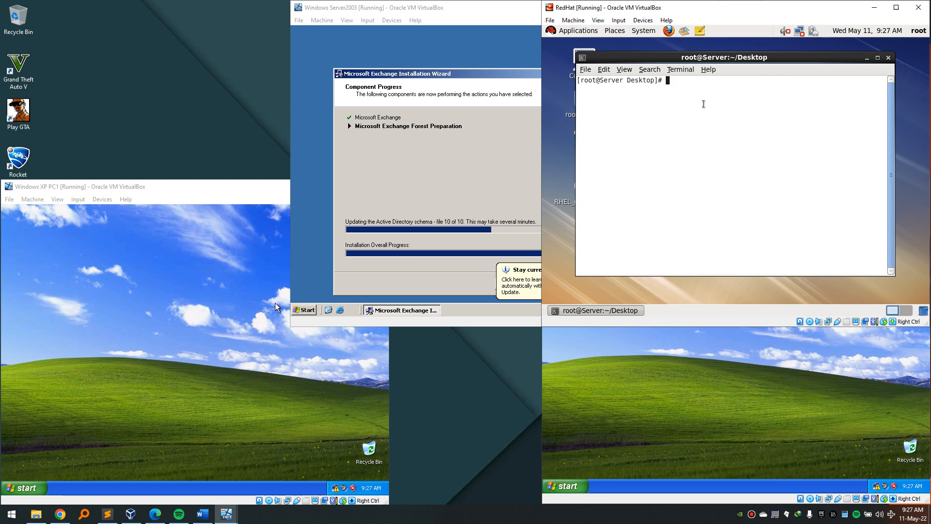
{"action": "mouse_move", "coordinate": [804, 38]}
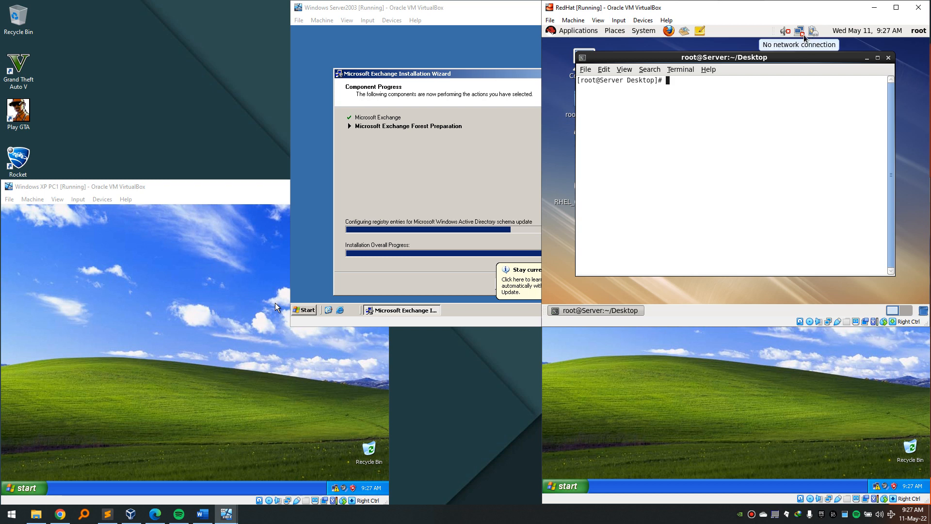
{"action": "type", "text": "ifup eth0"}
{"action": "key", "text": "Return"}
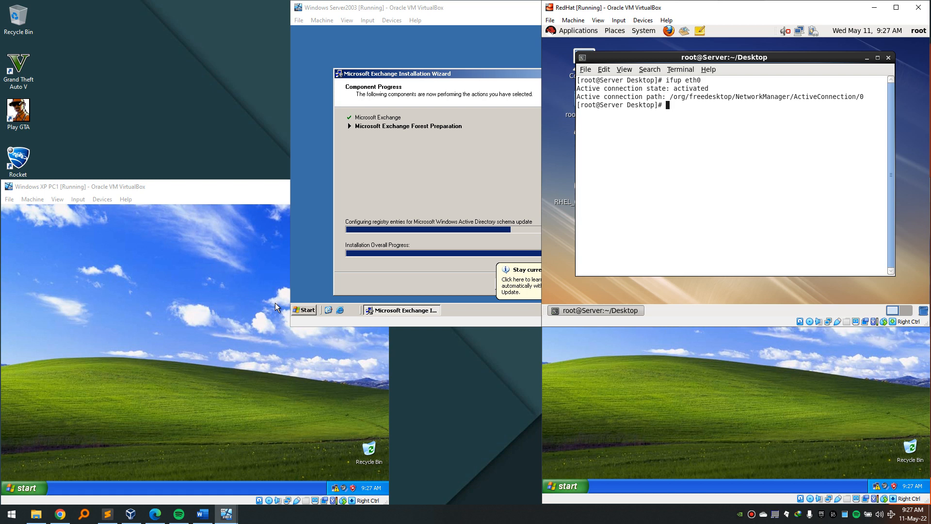
{"action": "type", "text": "if"}
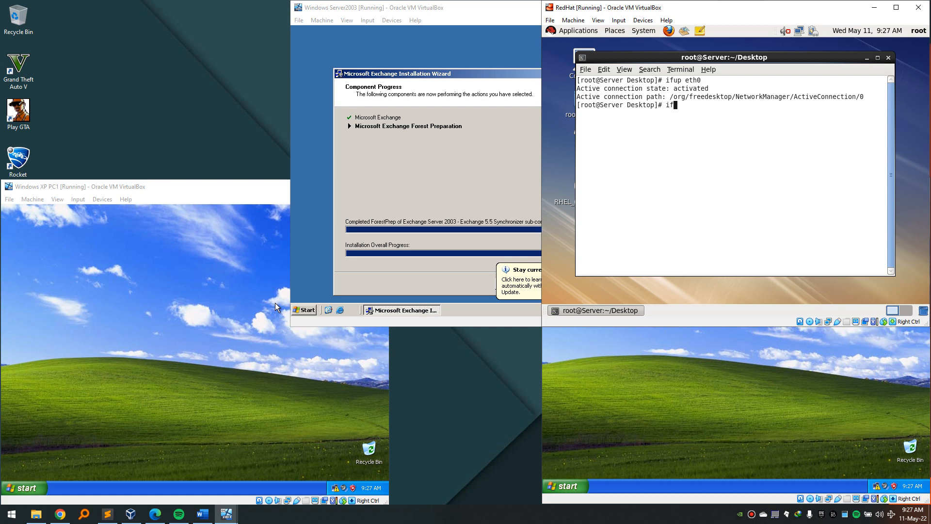
{"action": "type", "text": "config "}
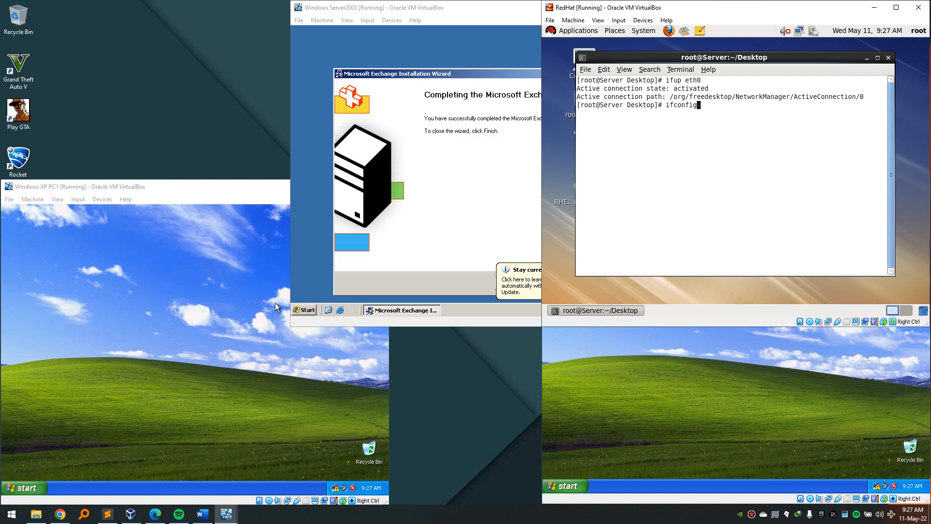
{"action": "type", "text": "eth0"}
{"action": "key", "text": "Return"}
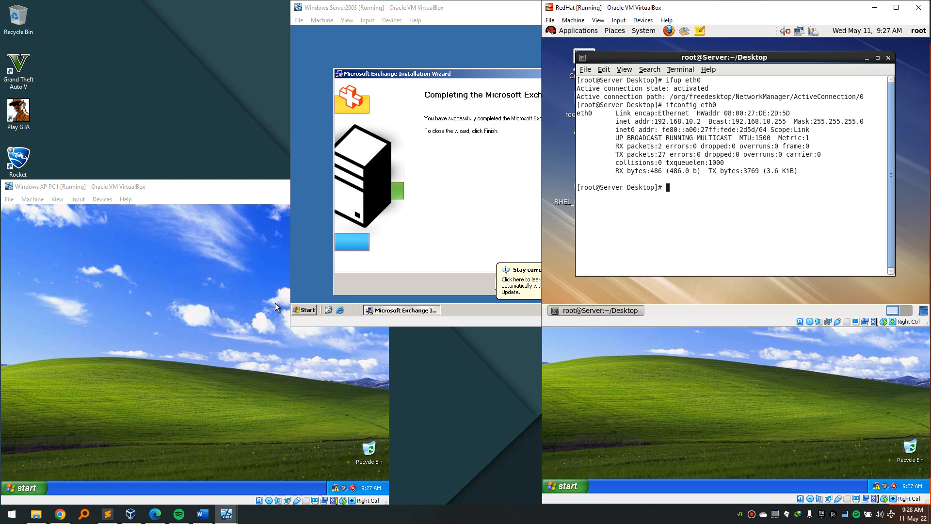
Open XP PC1's Local Area Connection status and its properties.
{"action": "left_click", "coordinate": [335, 417]}
{"action": "mouse_move", "coordinate": [334, 488]}
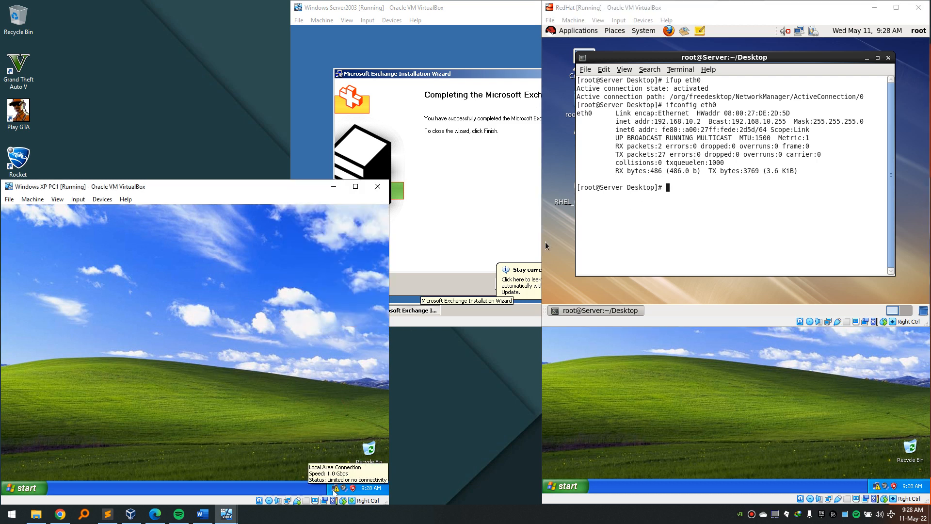
{"action": "double_click", "coordinate": [334, 488]}
{"action": "left_click", "coordinate": [149, 427]}
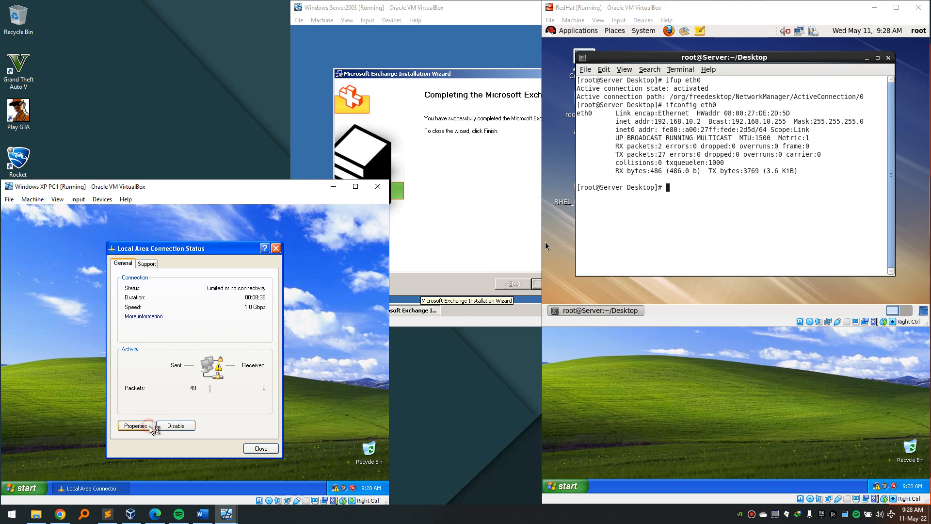
Confirm XP PC1's TCP/IP obtains its address automatically, then cancel out and close the status window.
{"action": "left_click", "coordinate": [108, 319]}
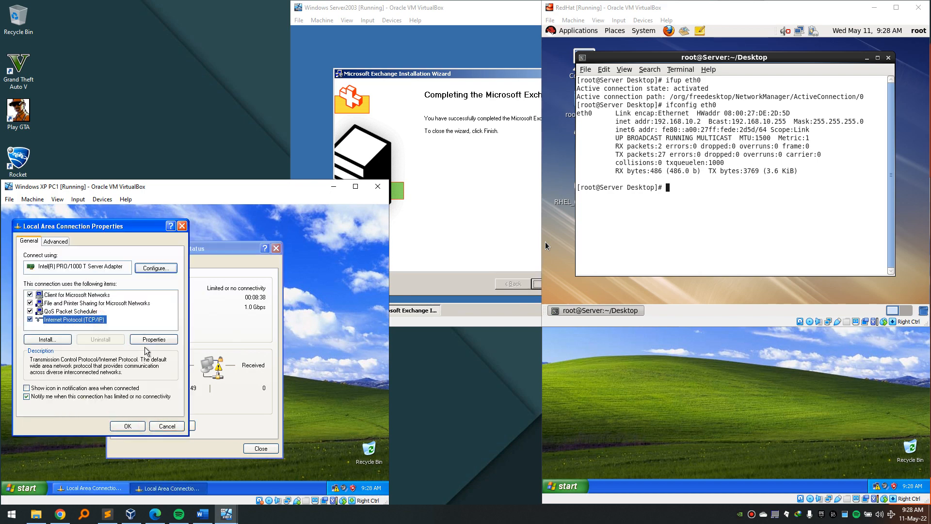
{"action": "left_click", "coordinate": [148, 339]}
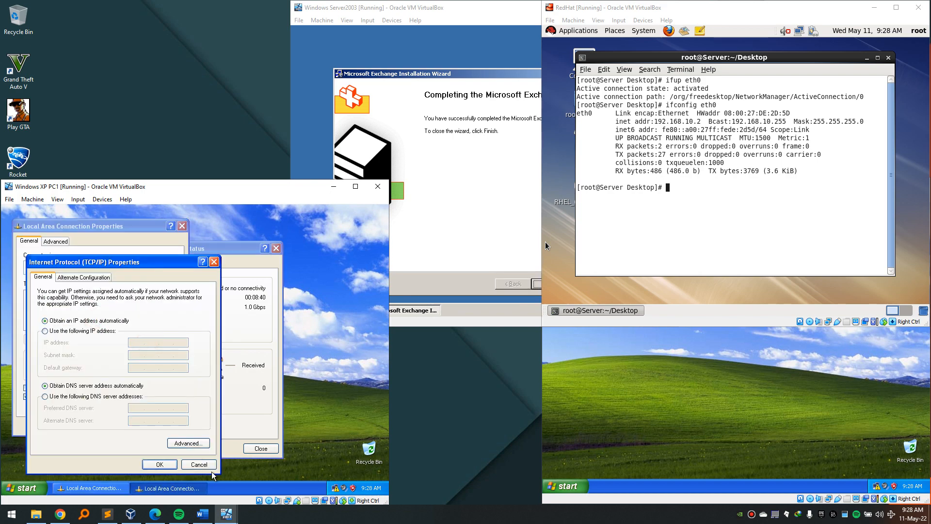
{"action": "left_click", "coordinate": [199, 465]}
{"action": "left_click", "coordinate": [167, 427]}
{"action": "left_click", "coordinate": [258, 449]}
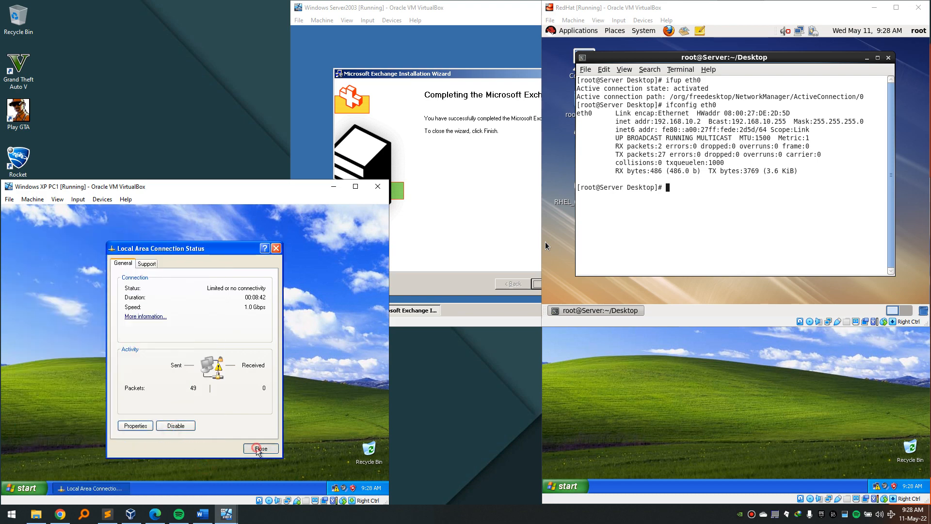
Run ipconfig in an XP PC1 command prompt, showing only the 169.254.246.112 autoconfiguration address.
{"action": "key", "text": "super+r"}
{"action": "type", "text": "cmd"}
{"action": "key", "text": "Return"}
{"action": "type", "text": "ipconfig"}
{"action": "key", "text": "Return"}
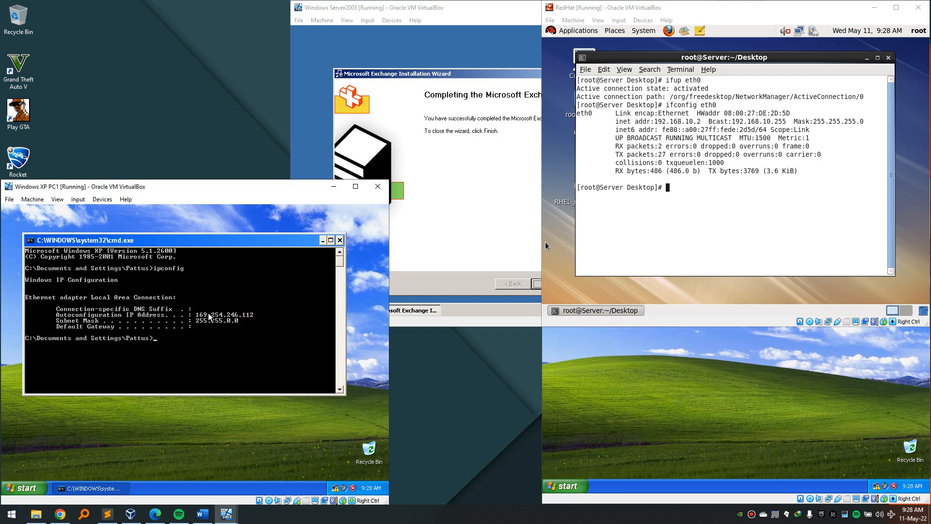
{"action": "left_click", "coordinate": [340, 240]}
{"action": "left_click", "coordinate": [704, 181]}
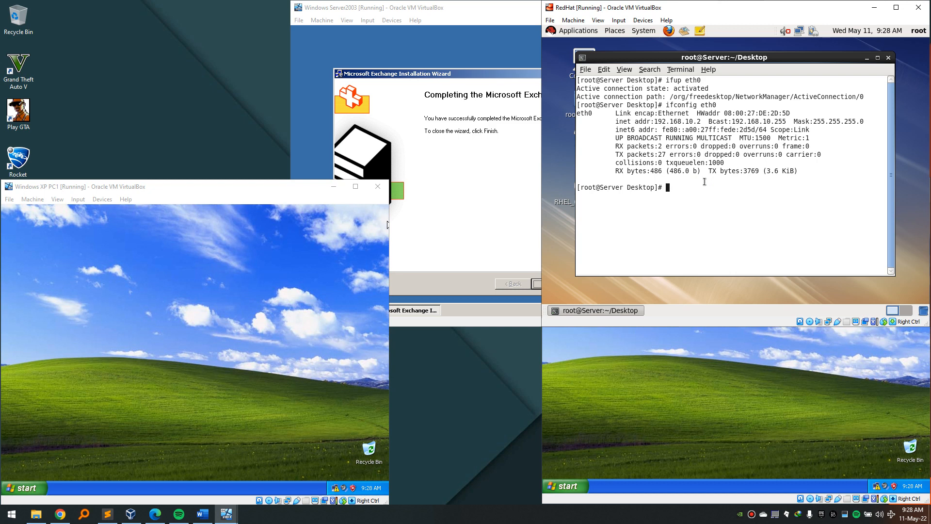
Start the RedHat DHCP server with service dhcpd start, getting Starting dhcpd: OK.
{"action": "type", "text": "service dhcpd stare"}
{"action": "key", "text": "Return"}
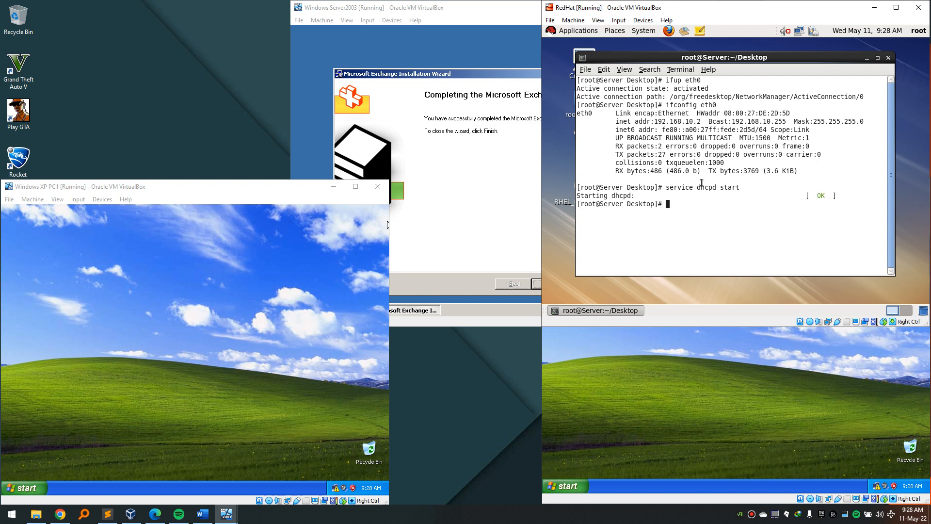
{"action": "left_click", "coordinate": [339, 389]}
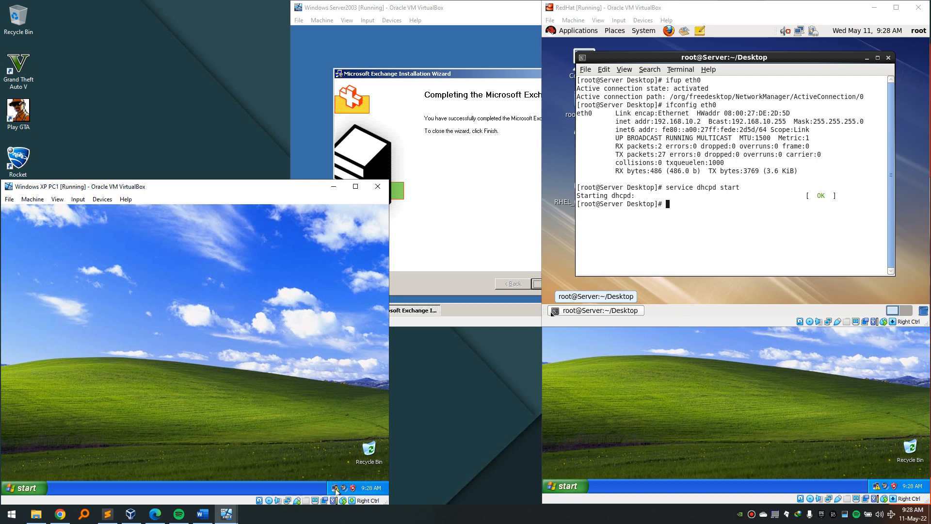
Run ipconfig on XP PC1 to confirm DHCP address 192.168.10.6 with gateway 192.168.10.1.
{"action": "mouse_move", "coordinate": [336, 489]}
{"action": "key", "text": "super+r"}
{"action": "key", "text": "super"}
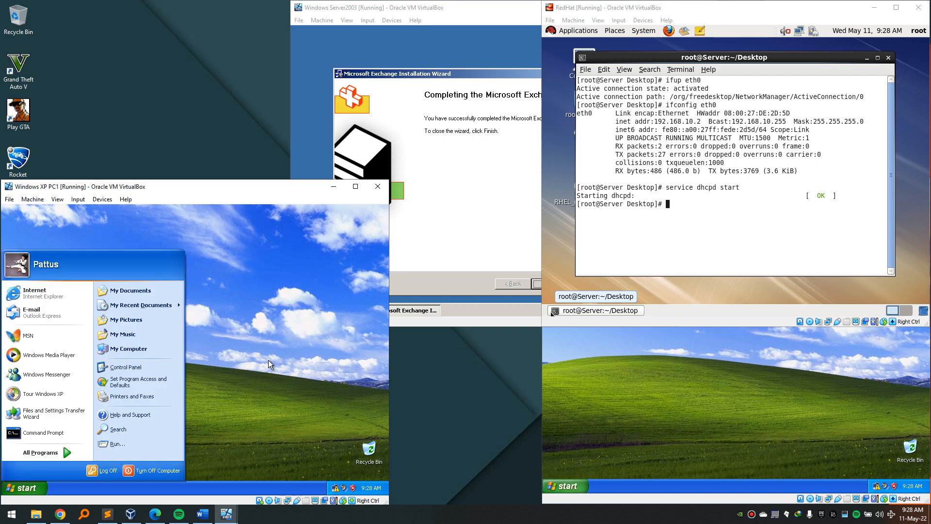
{"action": "left_click", "coordinate": [269, 360]}
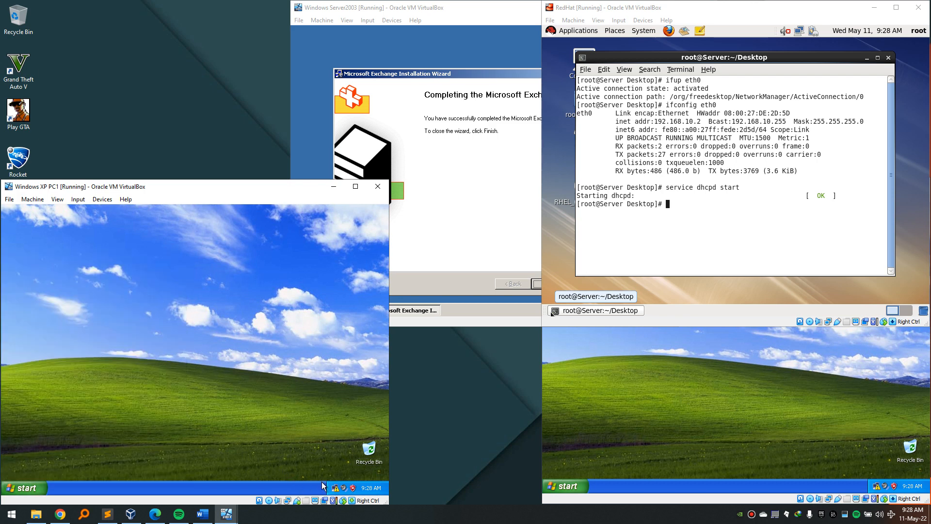
{"action": "mouse_move", "coordinate": [336, 490]}
{"action": "key", "text": "super+r"}
{"action": "key", "text": "Return"}
{"action": "type", "text": "ipcon"}
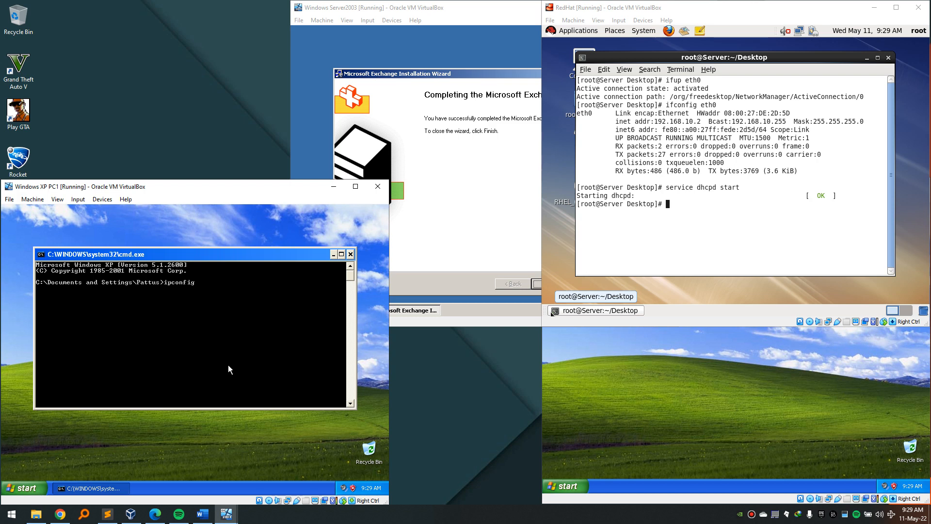
{"action": "type", "text": "fig"}
{"action": "key", "text": "Return"}
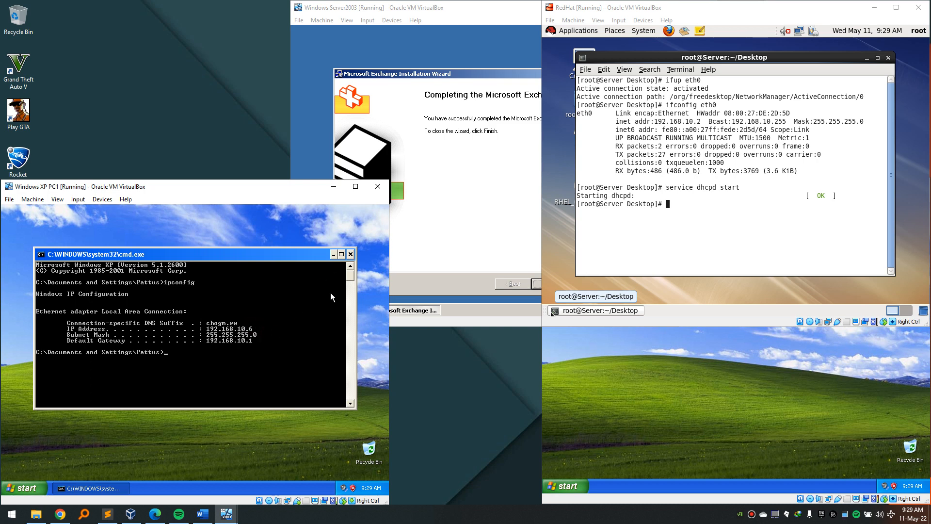
{"action": "left_click", "coordinate": [351, 255]}
{"action": "left_click", "coordinate": [658, 406]}
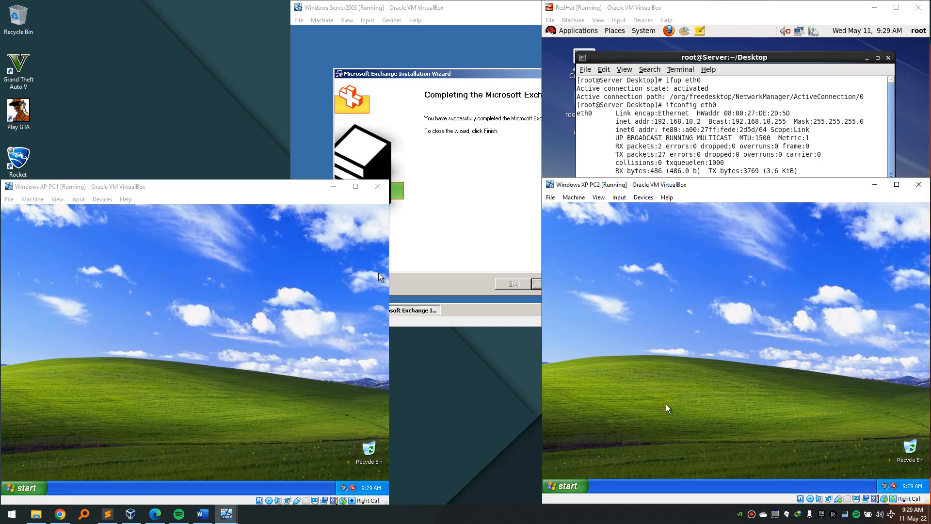
Run ipconfig on XP PC2 to confirm DHCP address 192.168.10.7 with gateway 192.168.10.1.
{"action": "key", "text": "super+r"}
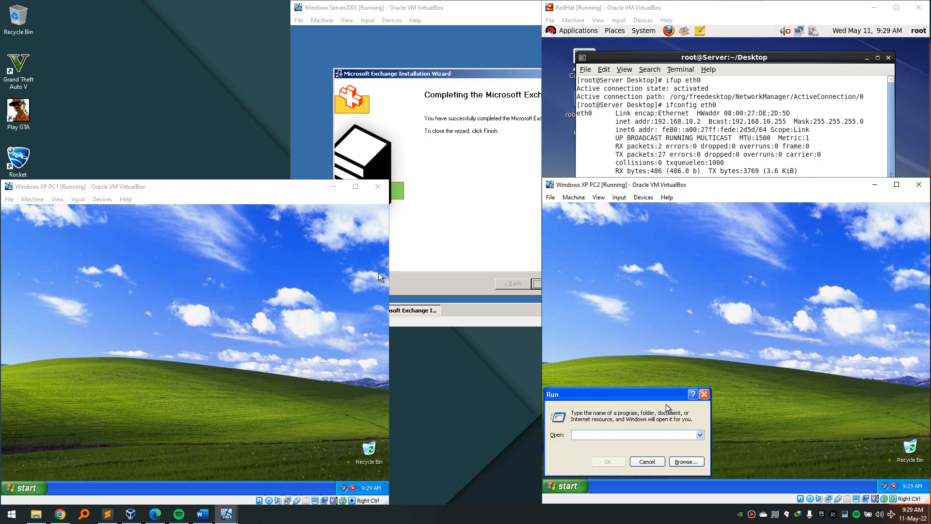
{"action": "type", "text": "cmd"}
{"action": "key", "text": "Return"}
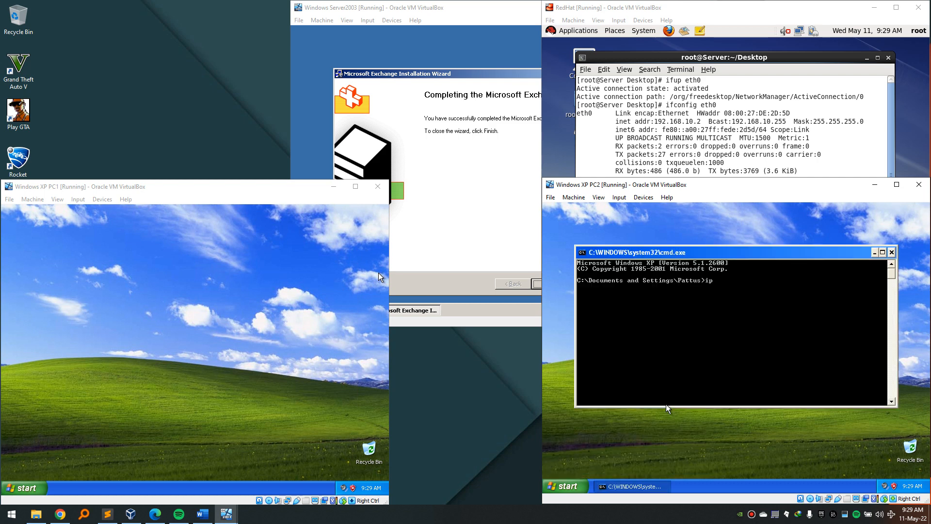
{"action": "type", "text": "ipconfig"}
{"action": "key", "text": "Return"}
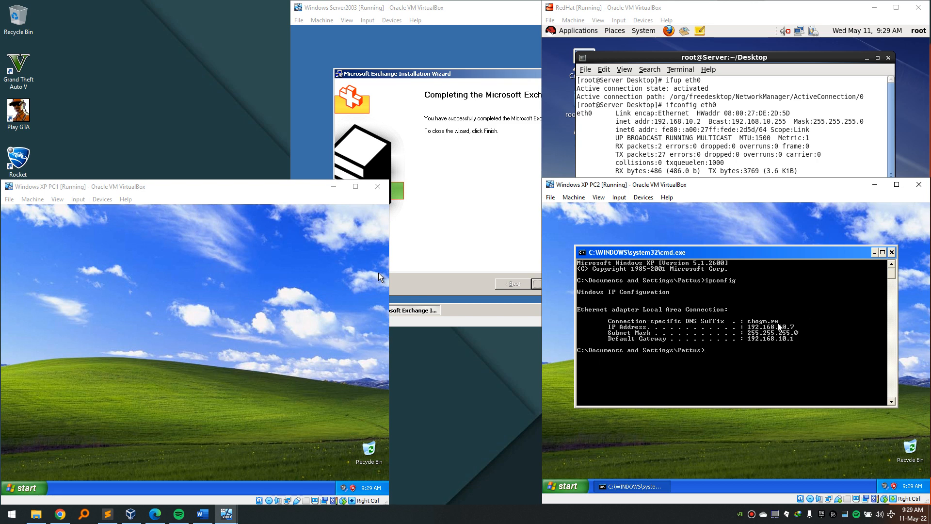
{"action": "left_click", "coordinate": [891, 252]}
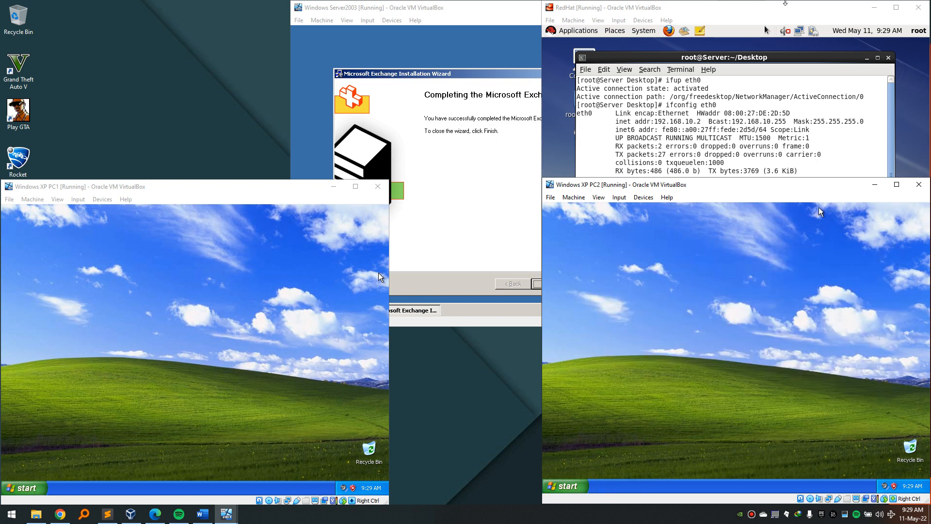
{"action": "left_click", "coordinate": [785, 4]}
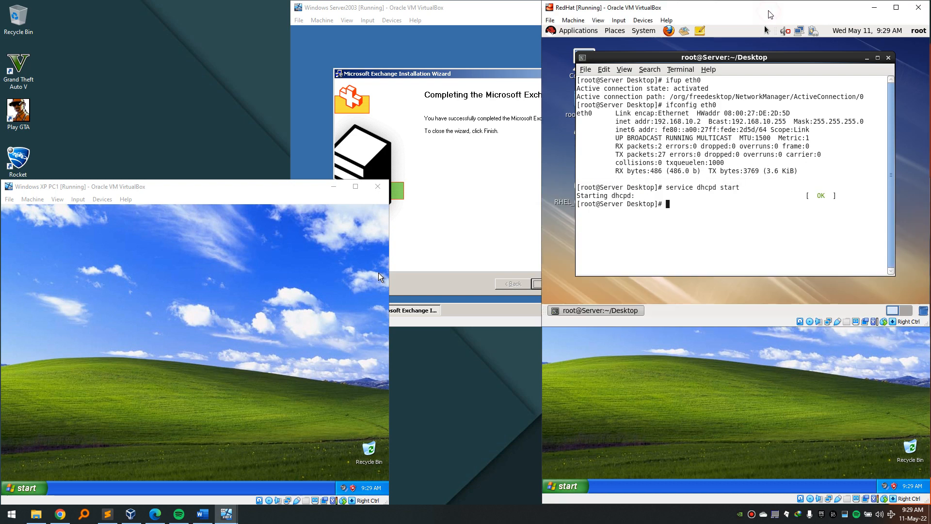
Finish the ForestPrep wizard and relaunch Exchange setup with the /domainprep switch.
{"action": "left_click", "coordinate": [873, 8]}
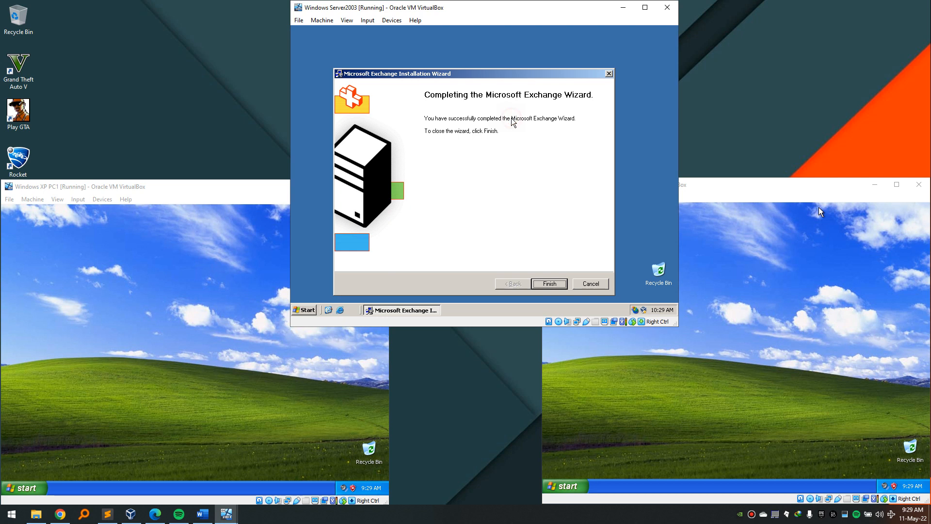
{"action": "left_click", "coordinate": [548, 286]}
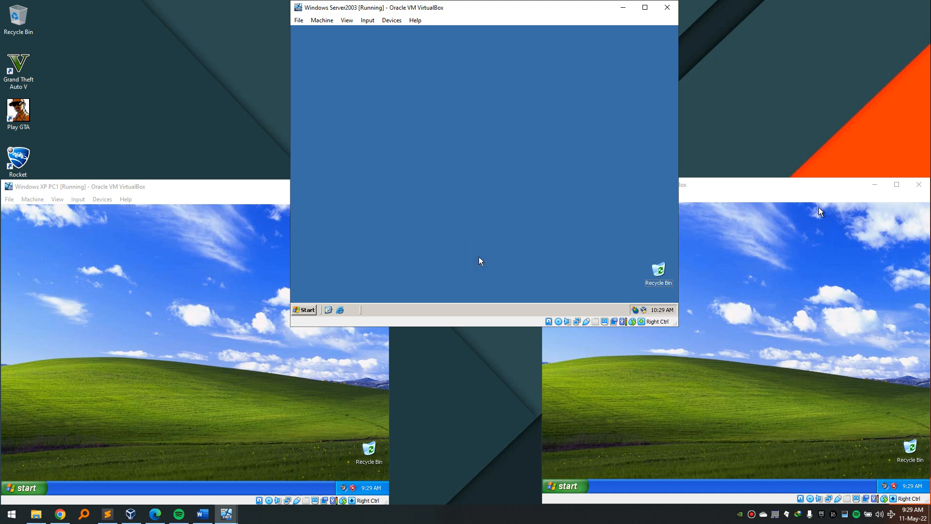
{"action": "key", "text": "super+r"}
{"action": "key", "text": "End"}
{"action": "key", "text": "BackSpace"}
{"action": "key", "text": "BackSpace"}
{"action": "key", "text": "BackSpace"}
{"action": "key", "text": "BackSpace"}
{"action": "key", "text": "BackSpace"}
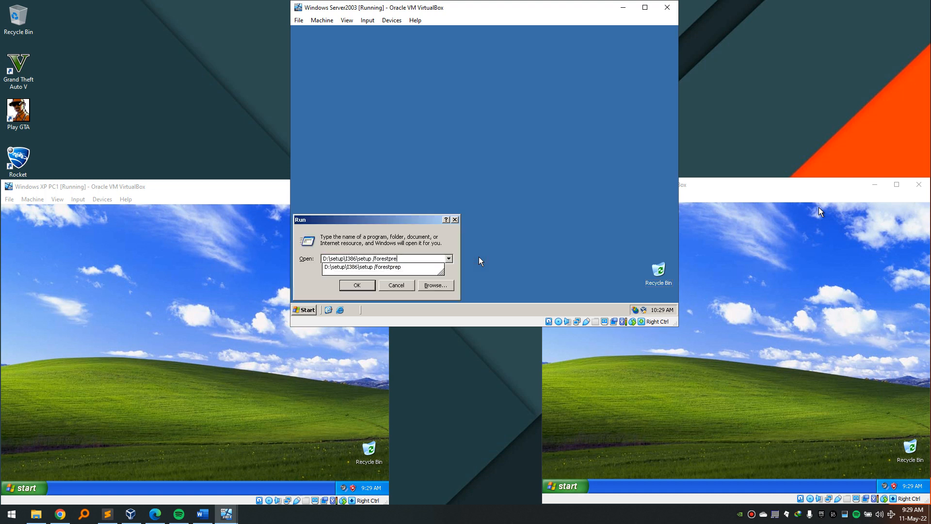
{"action": "type", "text": "d"}
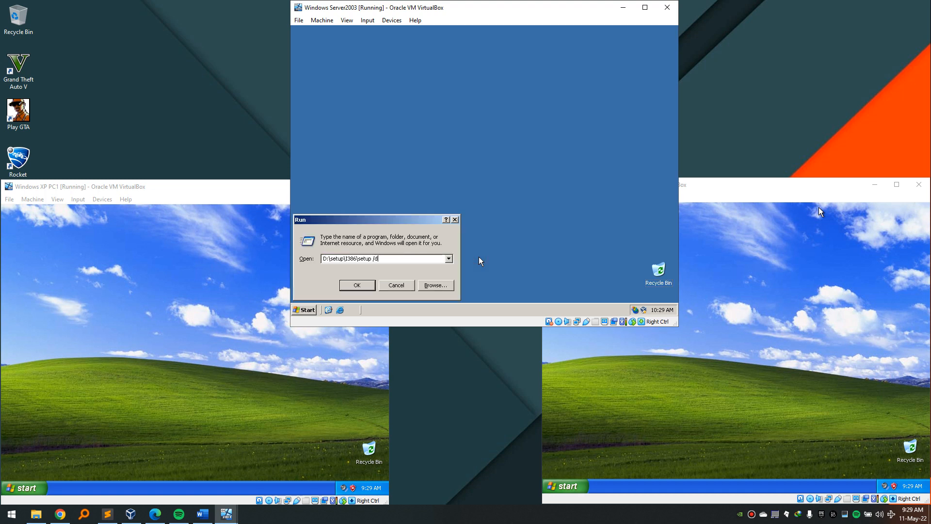
{"action": "type", "text": "omainpre"}
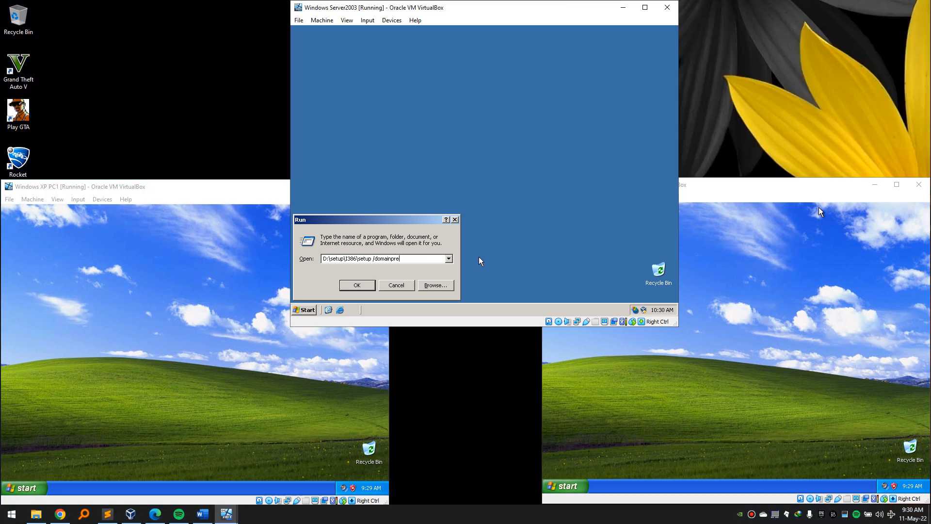
{"action": "key", "text": "Return"}
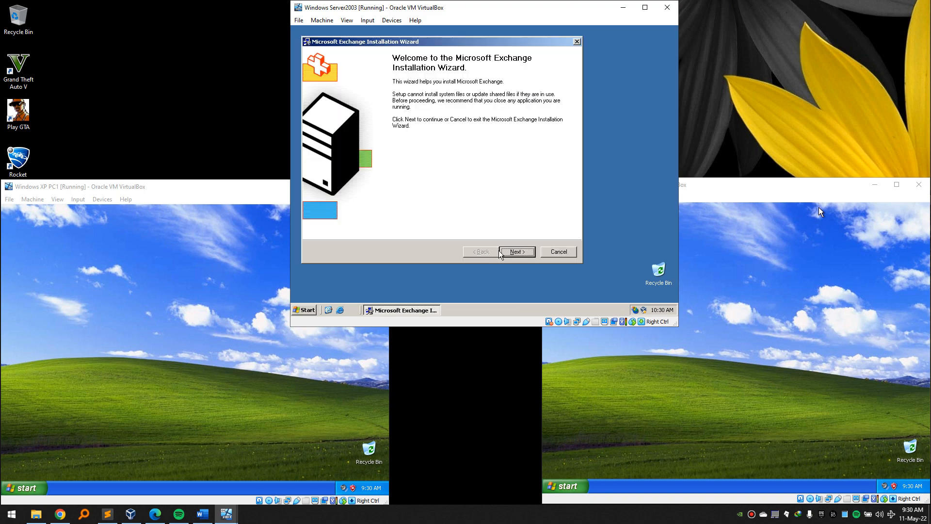
Run Exchange DomainPrep, accepting the licence and the insecure-domain warning, and finish the wizard.
{"action": "left_click", "coordinate": [504, 253]}
{"action": "left_click", "coordinate": [329, 215]}
{"action": "left_click", "coordinate": [516, 253]}
{"action": "left_click", "coordinate": [517, 253]}
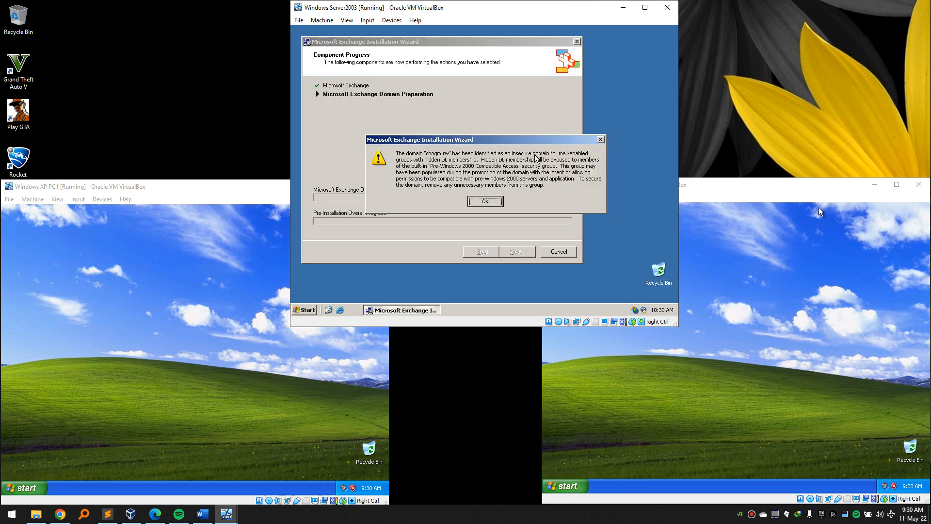
{"action": "left_click", "coordinate": [485, 201]}
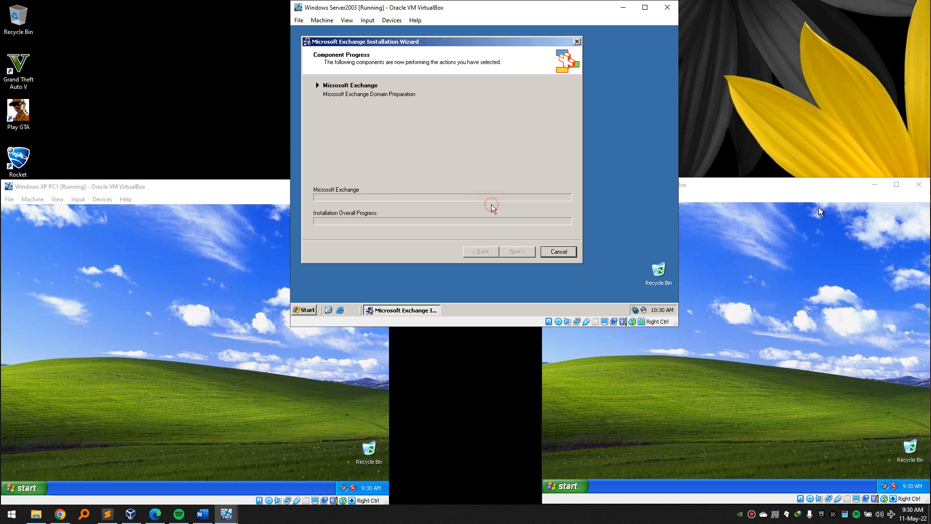
{"action": "left_click", "coordinate": [517, 251]}
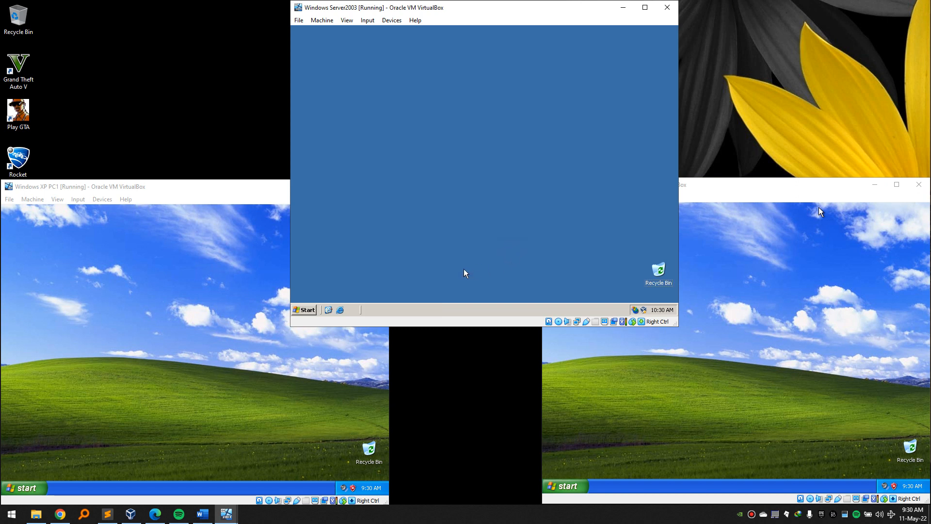
{"action": "key", "text": "super+r"}
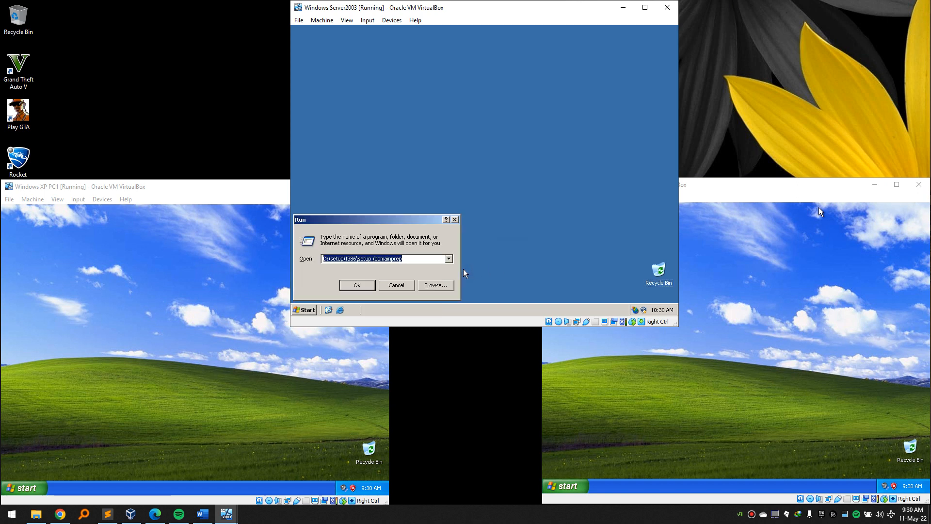
{"action": "key", "text": "End"}
{"action": "key", "text": "BackSpace"}
{"action": "key", "text": "BackSpace"}
{"action": "key", "text": "BackSpace"}
{"action": "key", "text": "BackSpace"}
{"action": "key", "text": "BackSpace"}
{"action": "key", "text": "BackSpace"}
{"action": "key", "text": "Return"}
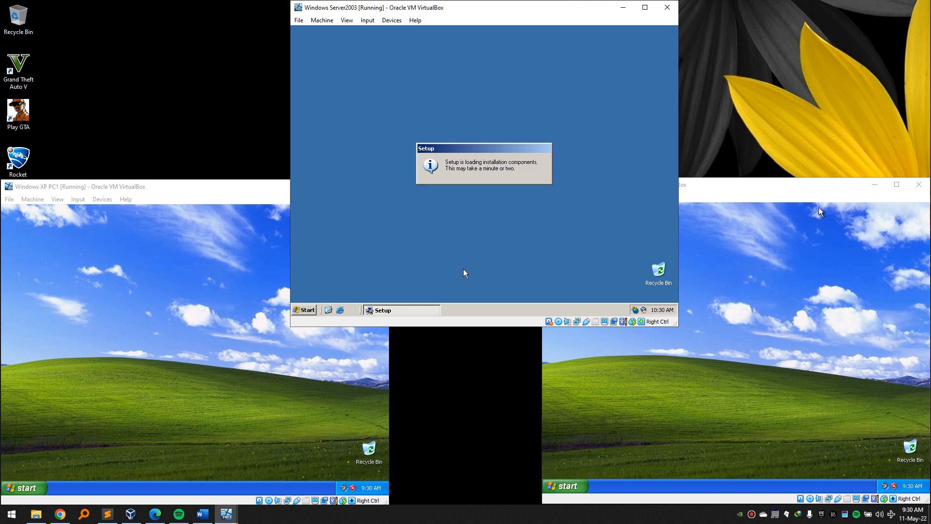
{"action": "left_click", "coordinate": [559, 294]}
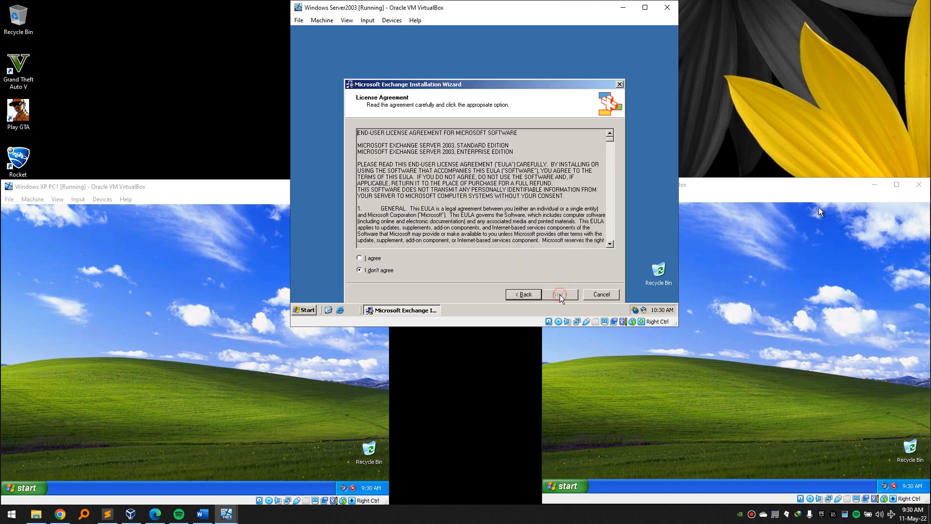
{"action": "left_click", "coordinate": [372, 257]}
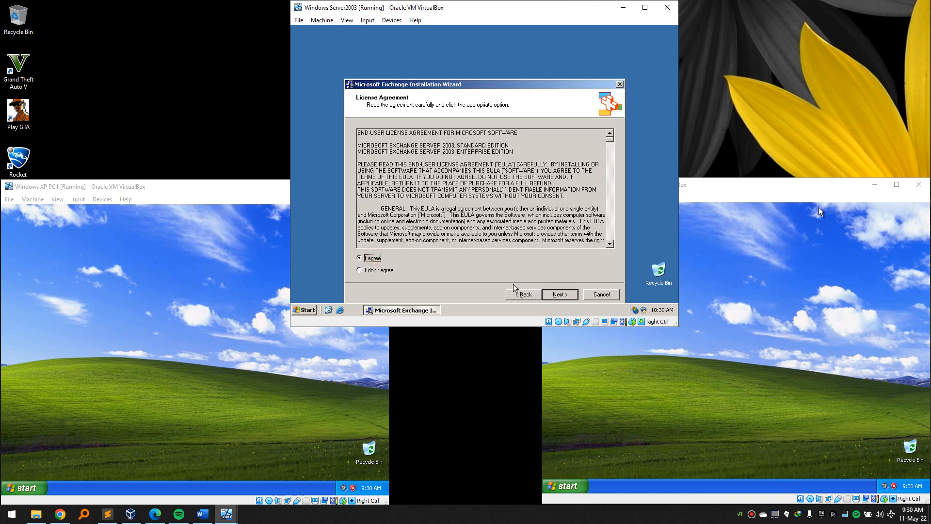
{"action": "left_click", "coordinate": [559, 294]}
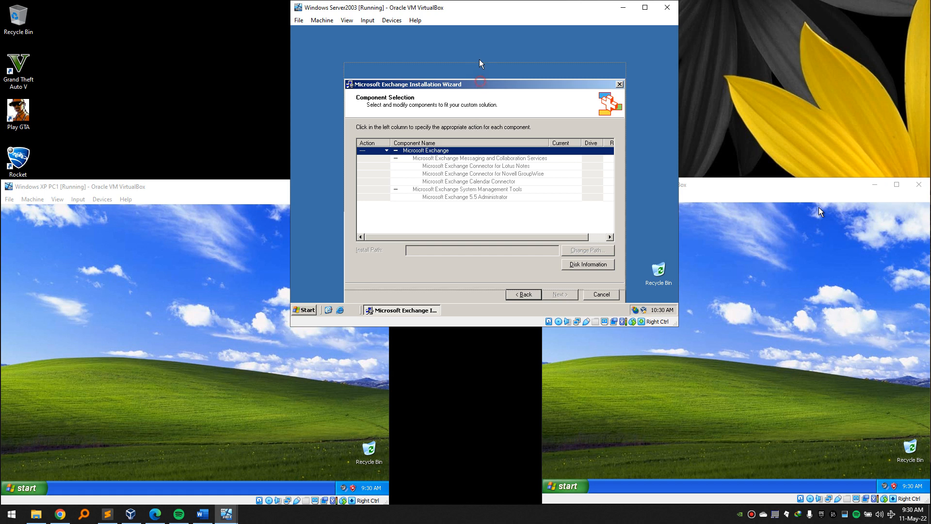
{"action": "left_click_drag", "start_coordinate": [482, 69], "coordinate": [475, 48]}
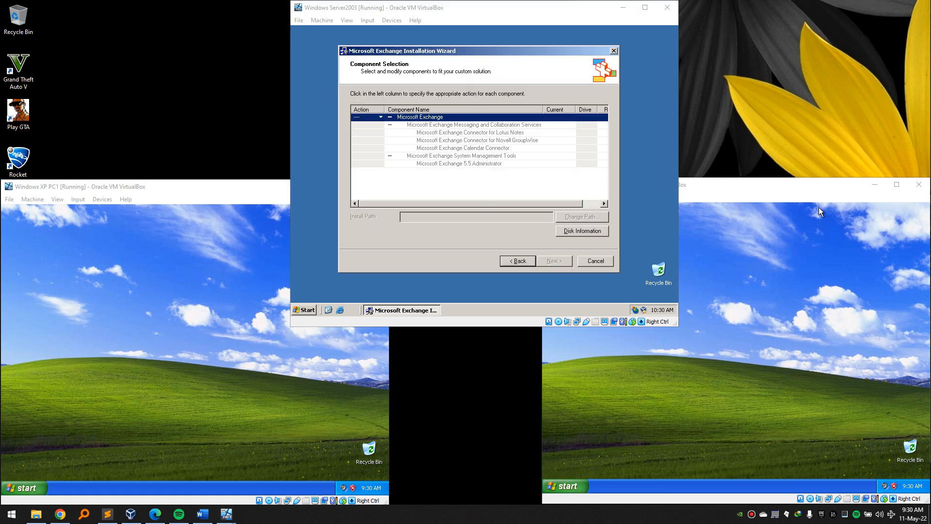
{"action": "left_click", "coordinate": [477, 57]}
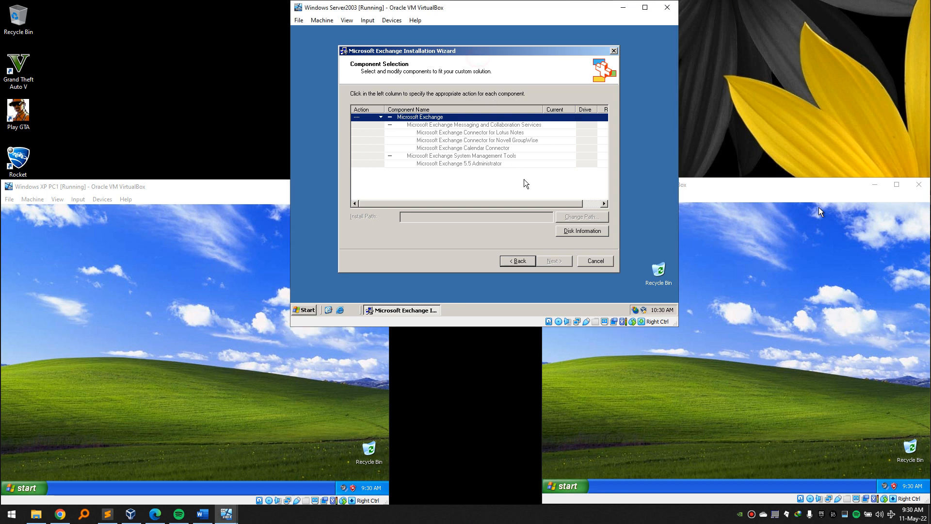
{"action": "left_click", "coordinate": [377, 119]}
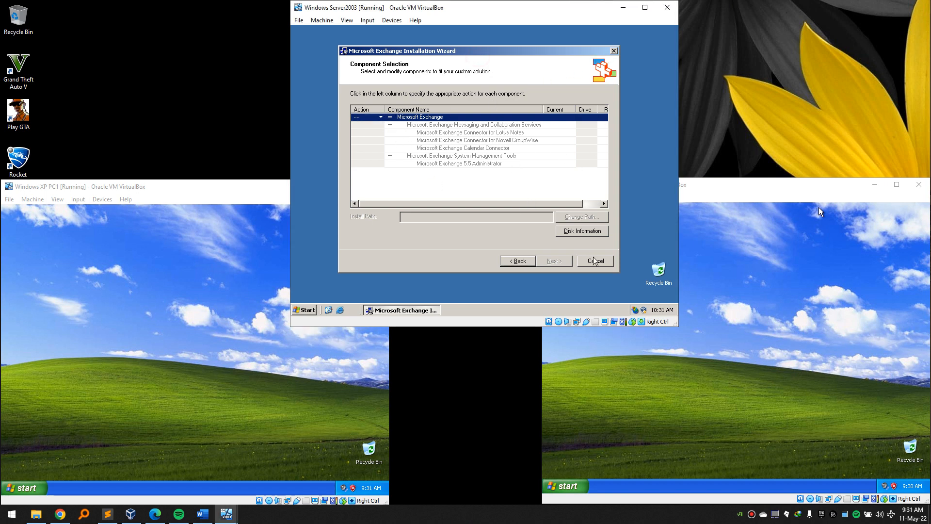
{"action": "left_click", "coordinate": [308, 315]}
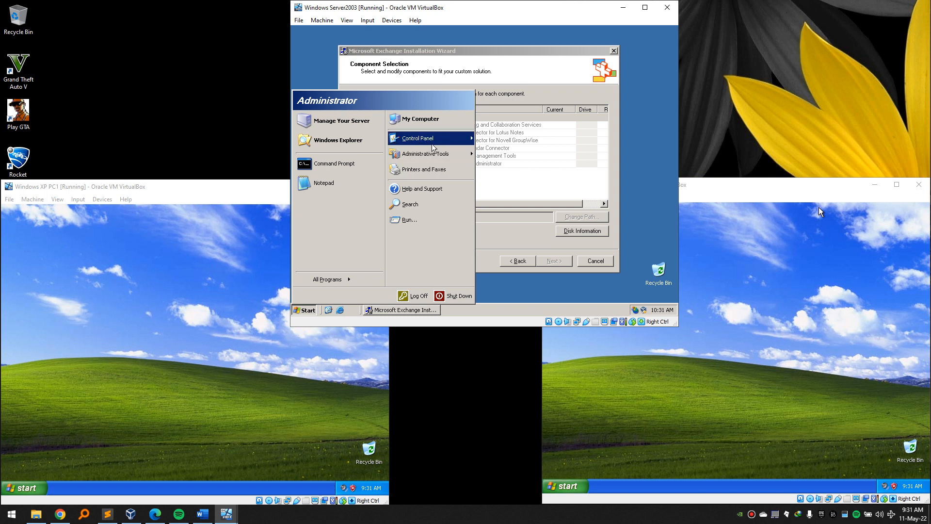
{"action": "mouse_move", "coordinate": [432, 145]}
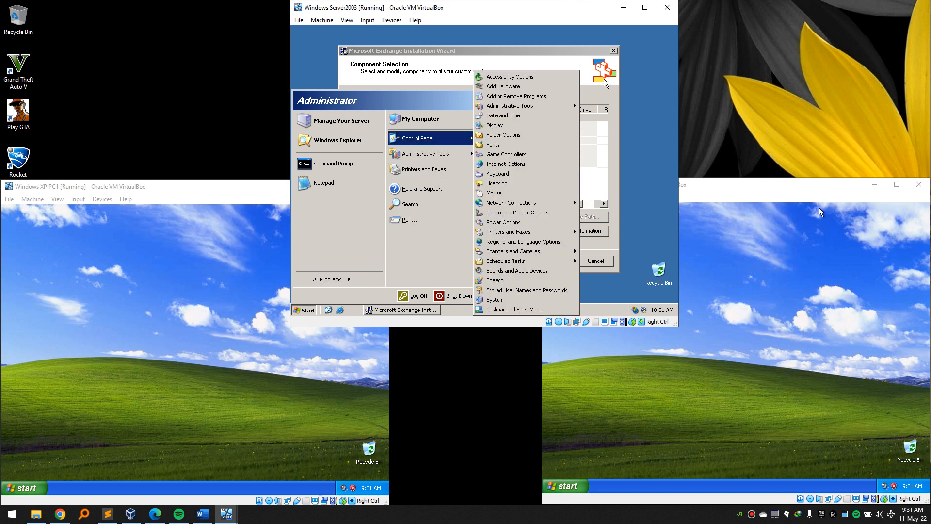
{"action": "left_click", "coordinate": [639, 65]}
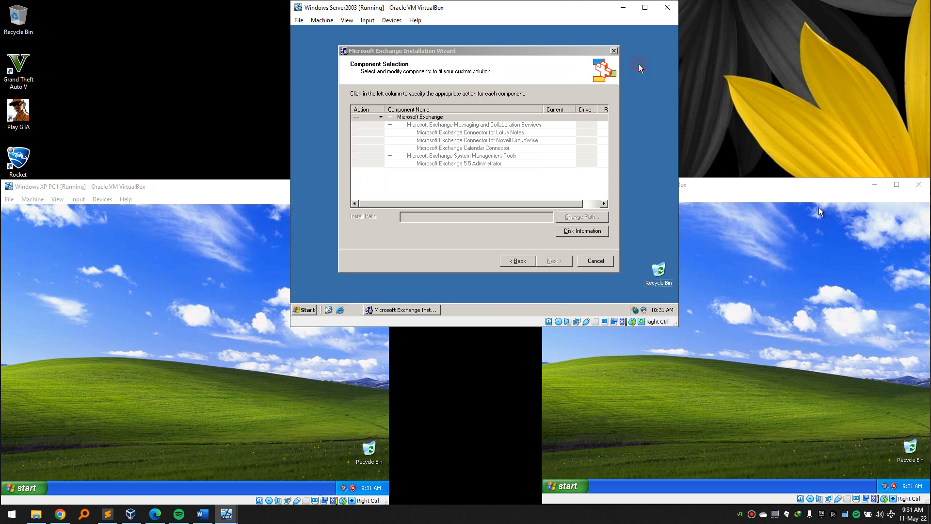
{"action": "left_click", "coordinate": [598, 261]}
{"action": "left_click", "coordinate": [465, 191]}
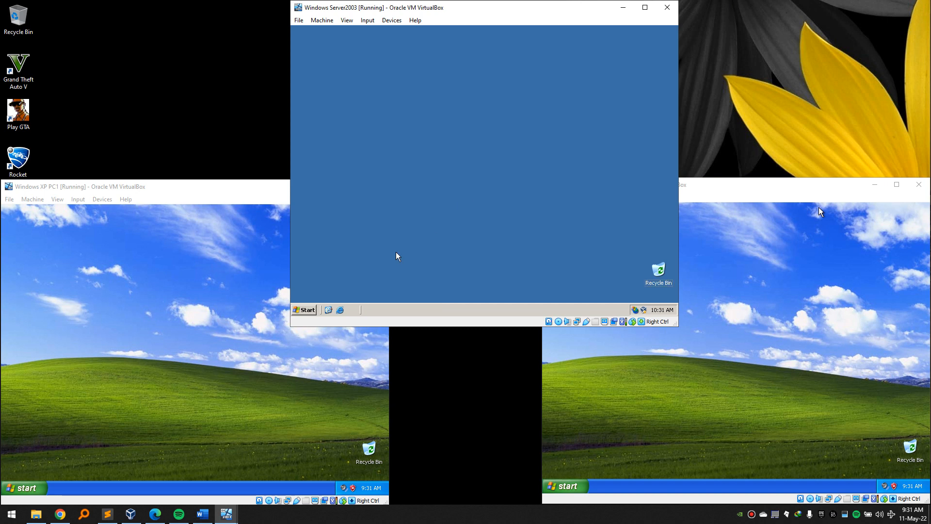
In Add/Remove Windows Components, select Application Server with ASP.NET.
{"action": "left_click", "coordinate": [308, 310]}
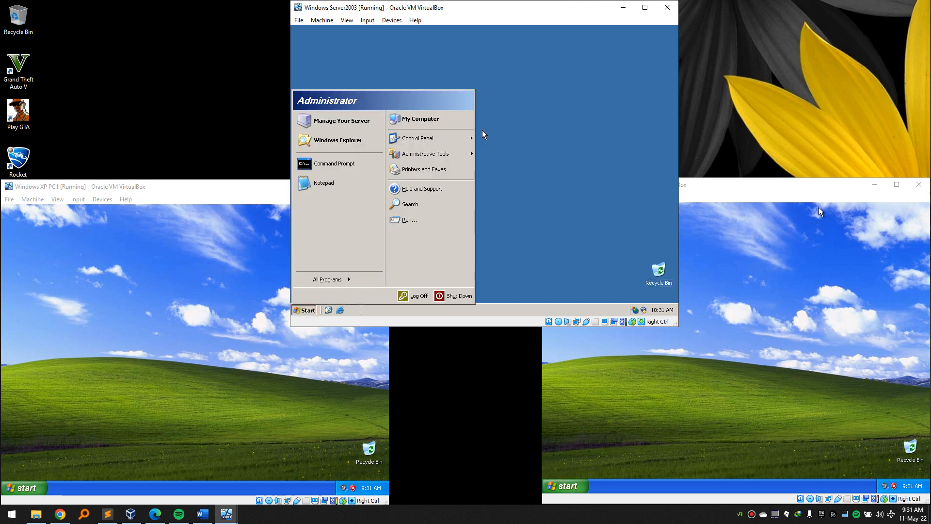
{"action": "mouse_move", "coordinate": [469, 139]}
{"action": "left_click", "coordinate": [522, 100]}
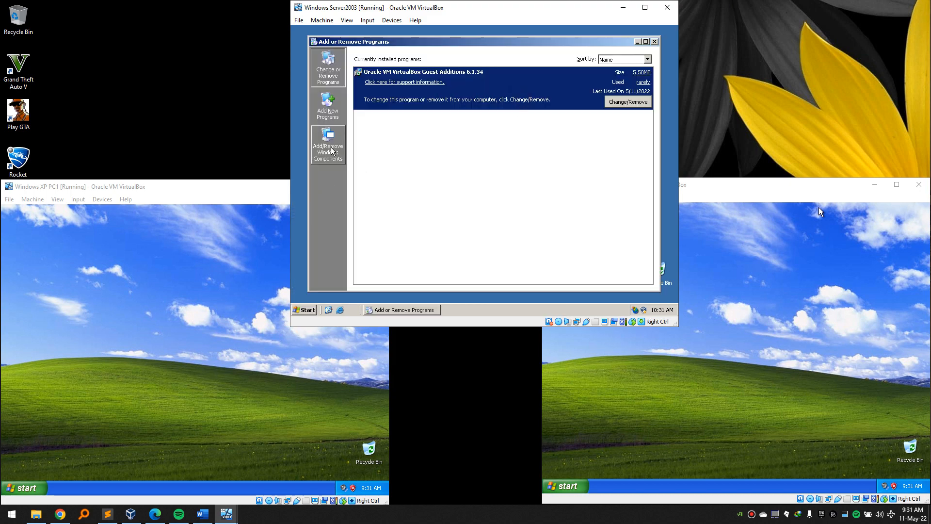
{"action": "left_click", "coordinate": [338, 164]}
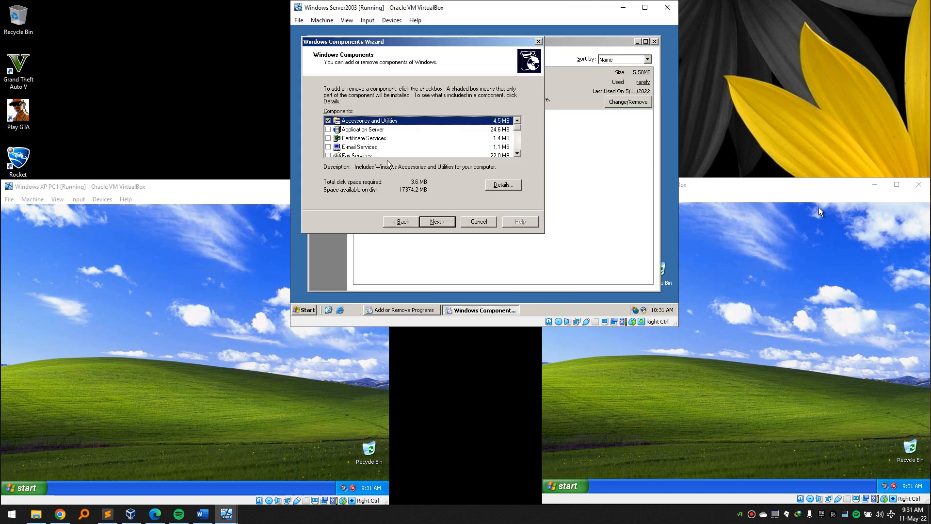
{"action": "left_click", "coordinate": [328, 129]}
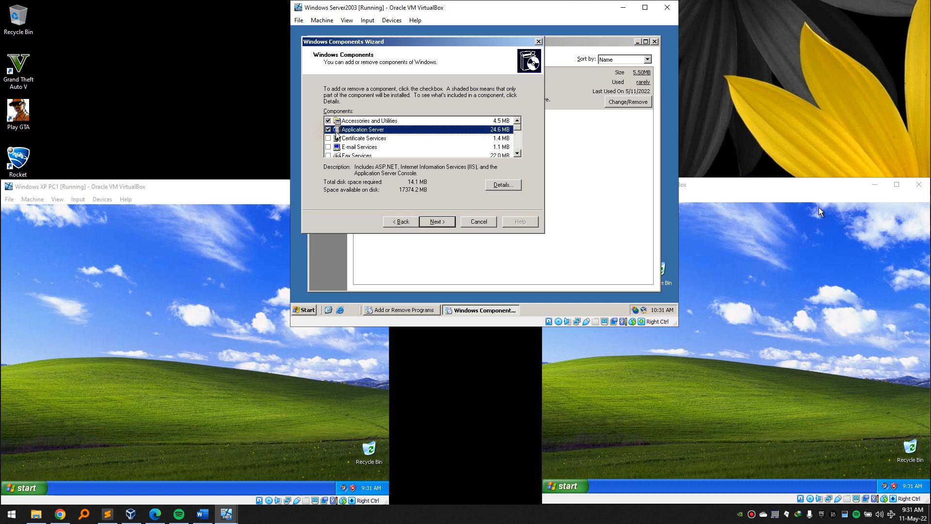
{"action": "left_click", "coordinate": [503, 185]}
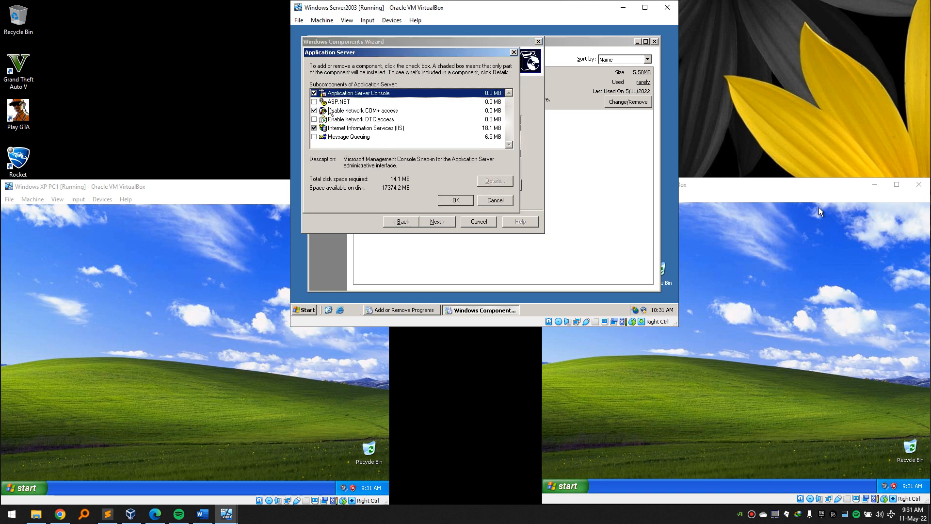
{"action": "left_click", "coordinate": [314, 102]}
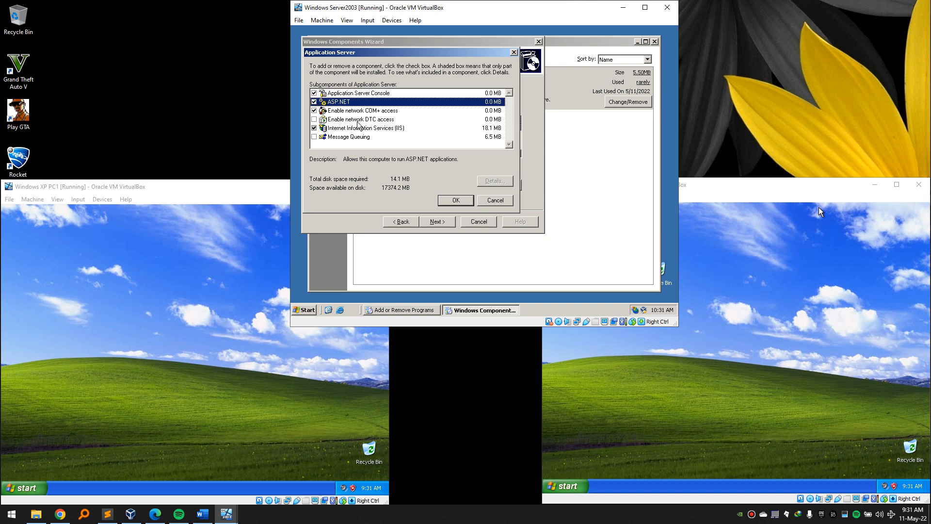
Add the IIS FTP, NNTP and SMTP services and start installing the components.
{"action": "left_click", "coordinate": [371, 128]}
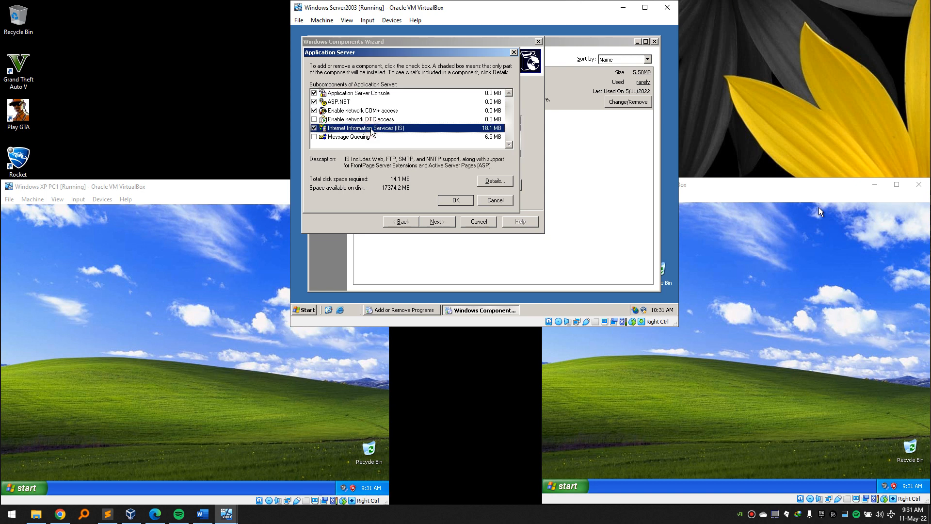
{"action": "left_click", "coordinate": [495, 181]}
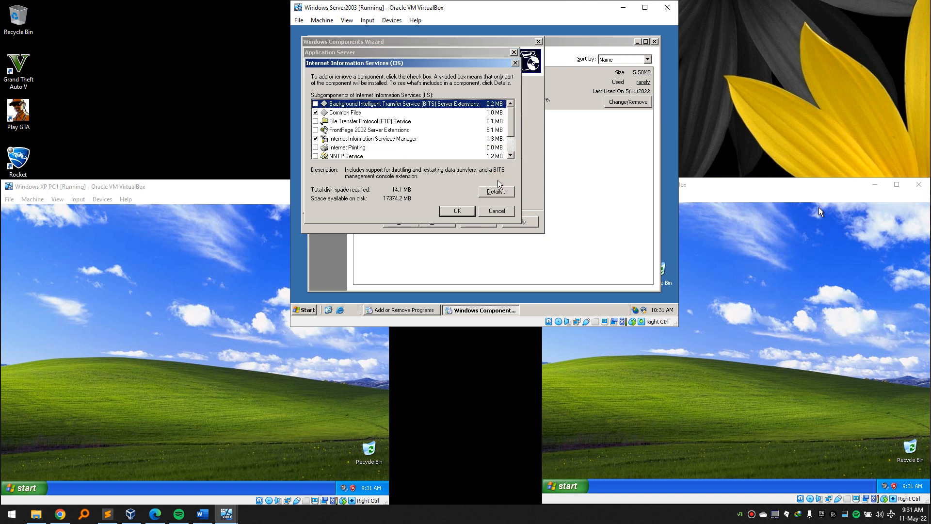
{"action": "left_click", "coordinate": [316, 121]}
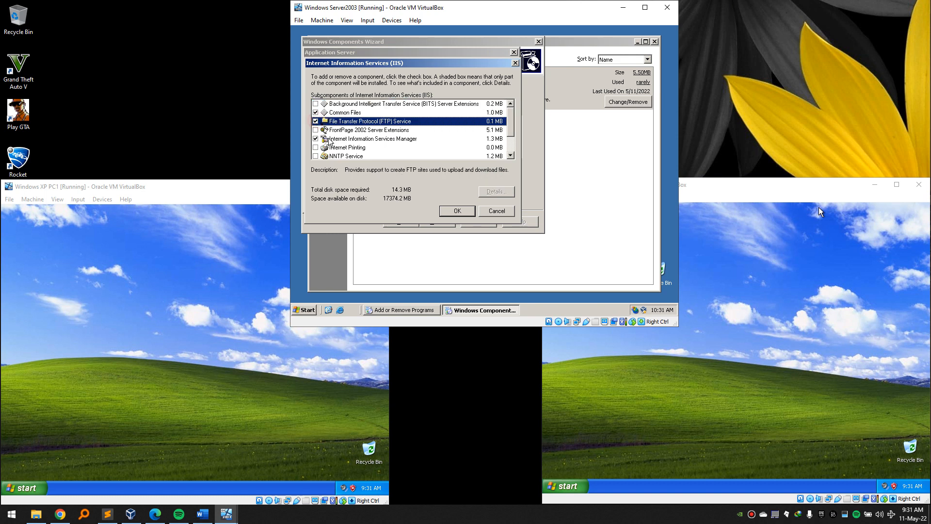
{"action": "scroll", "coordinate": [317, 123], "scroll_direction": "down", "scroll_amount": 1}
{"action": "left_click", "coordinate": [316, 130]}
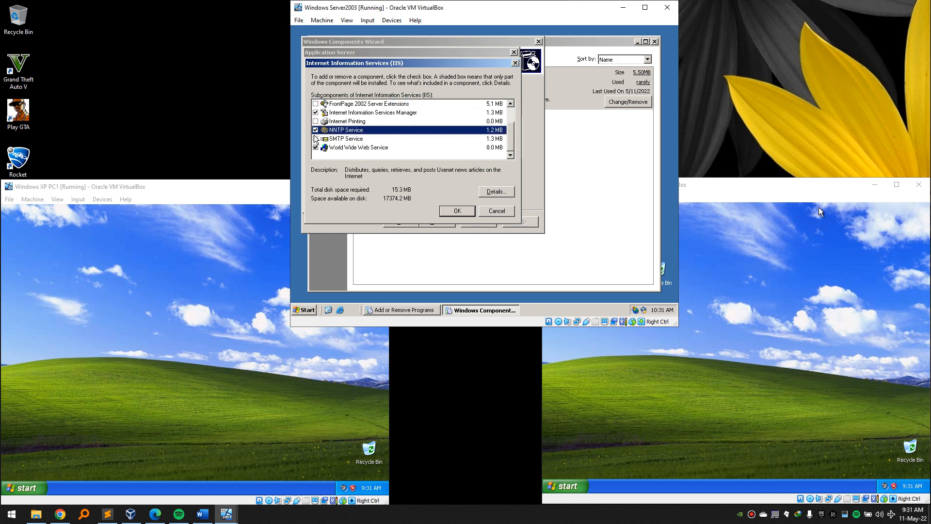
{"action": "left_click", "coordinate": [316, 139]}
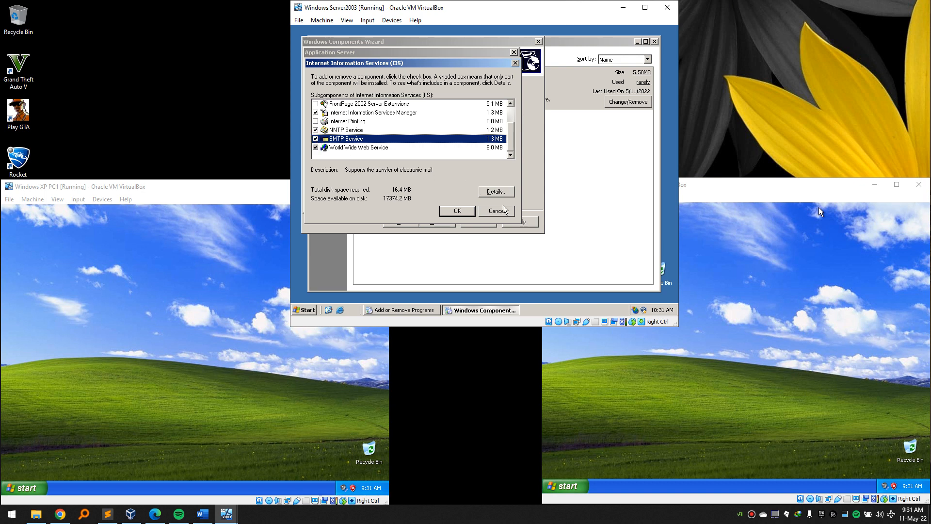
{"action": "left_click", "coordinate": [458, 211]}
{"action": "left_click", "coordinate": [459, 203]}
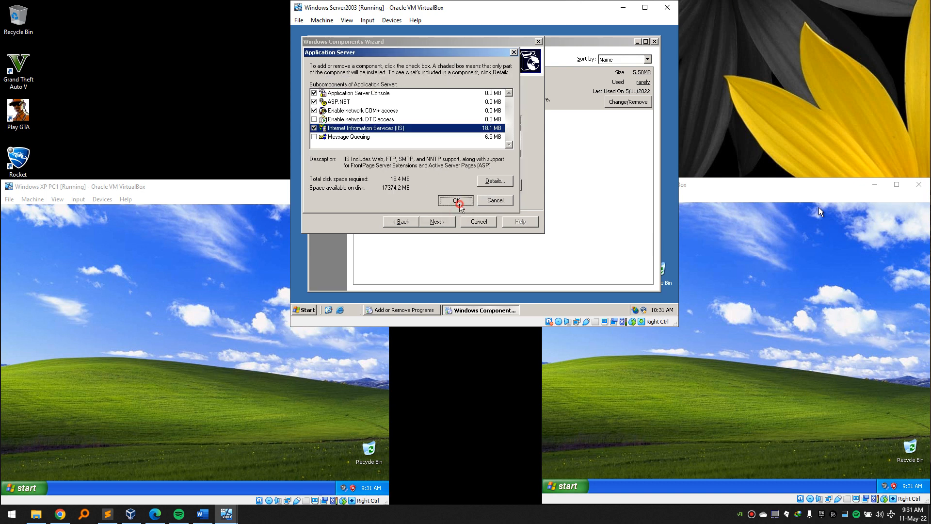
{"action": "left_click", "coordinate": [441, 221]}
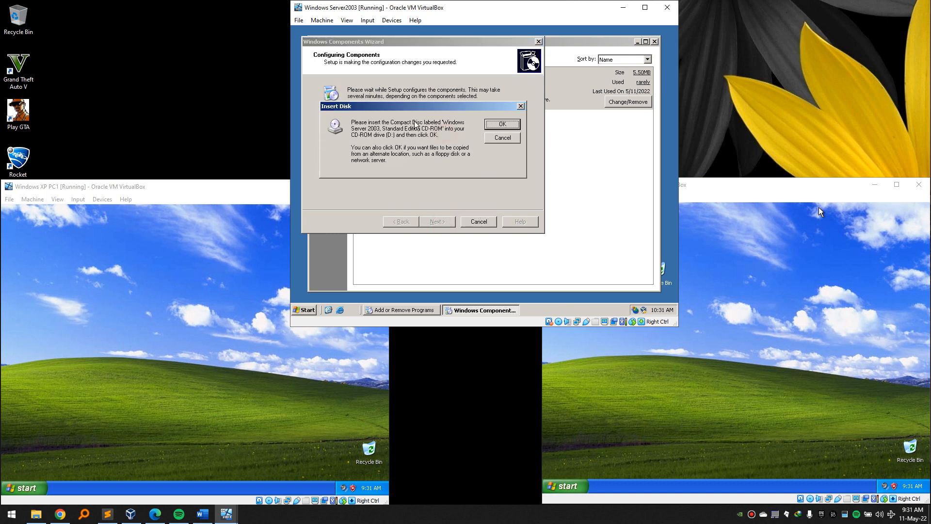
Eject the Server2003 virtual disc and mount Win2003ServerSTD.iso in its optical drive.
{"action": "left_click", "coordinate": [391, 21]}
{"action": "mouse_move", "coordinate": [426, 37]}
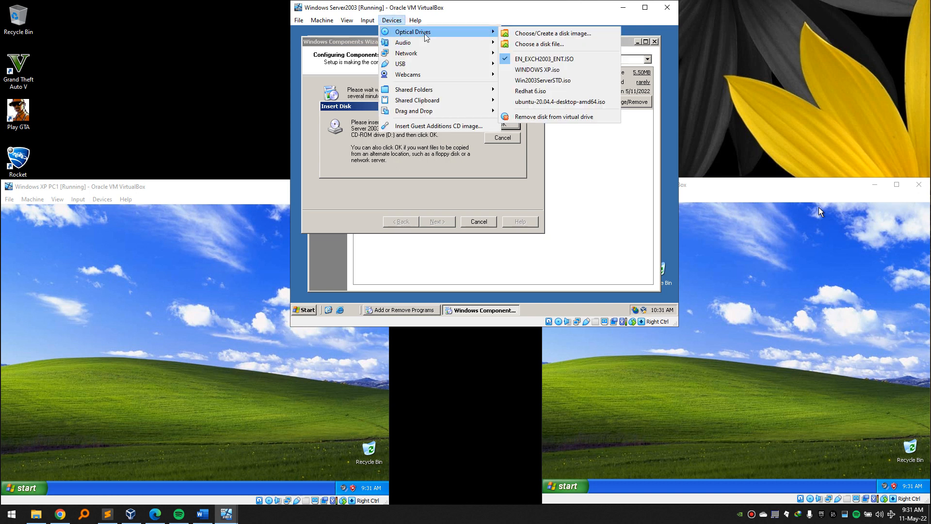
{"action": "left_click", "coordinate": [554, 116]}
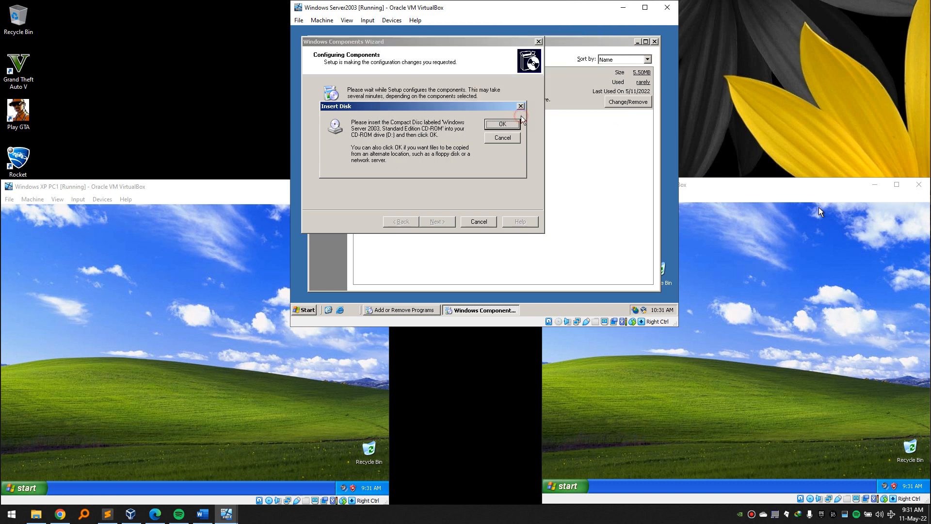
{"action": "left_click", "coordinate": [392, 20]}
{"action": "mouse_move", "coordinate": [404, 35]}
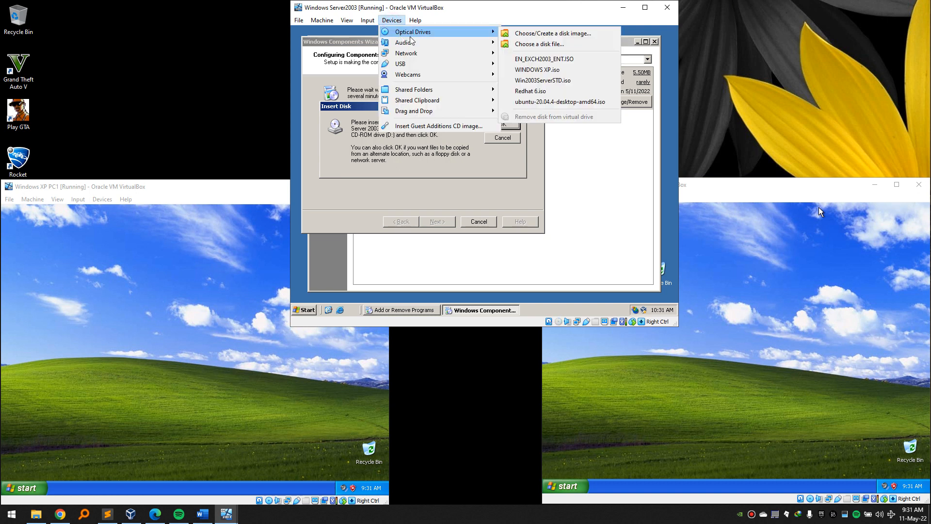
{"action": "left_click", "coordinate": [564, 84]}
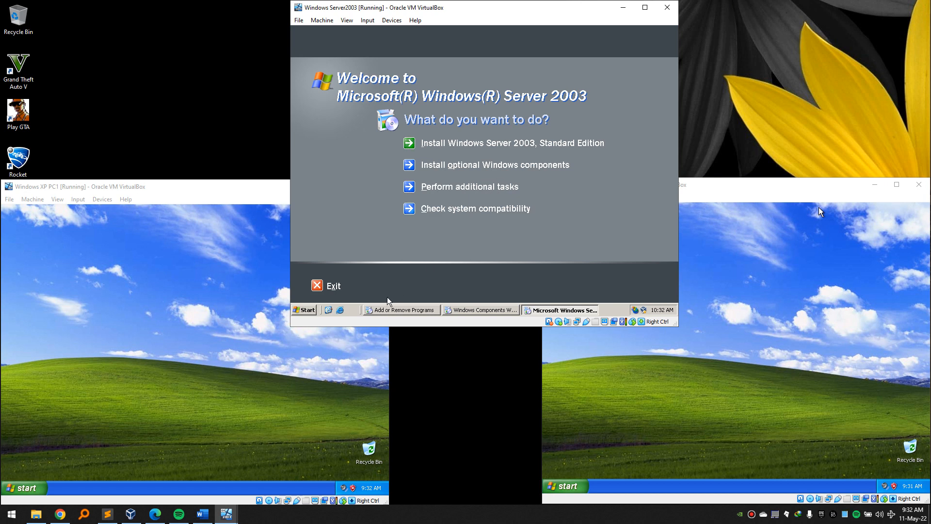
Close the autorun screen, finish the Windows Components Wizard and close Add or Remove Programs.
{"action": "left_click", "coordinate": [332, 287]}
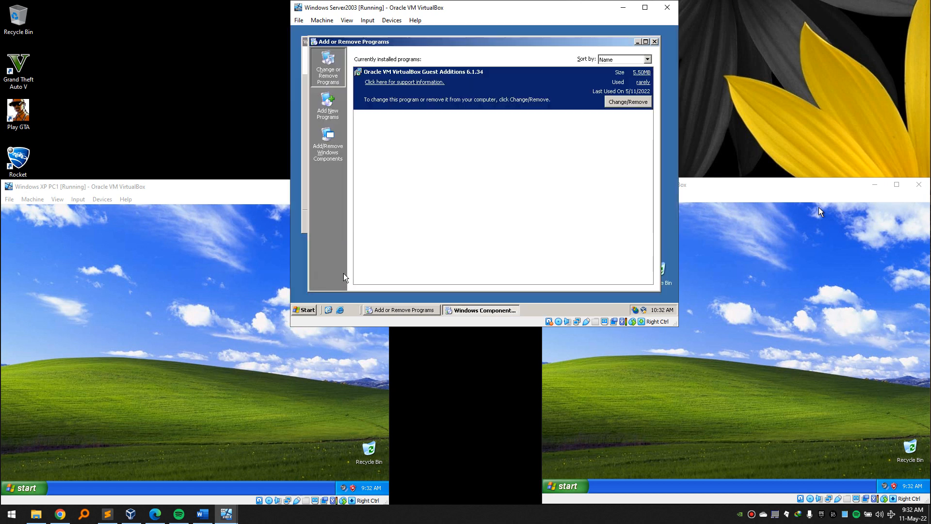
{"action": "left_click", "coordinate": [414, 316]}
{"action": "left_click", "coordinate": [447, 310]}
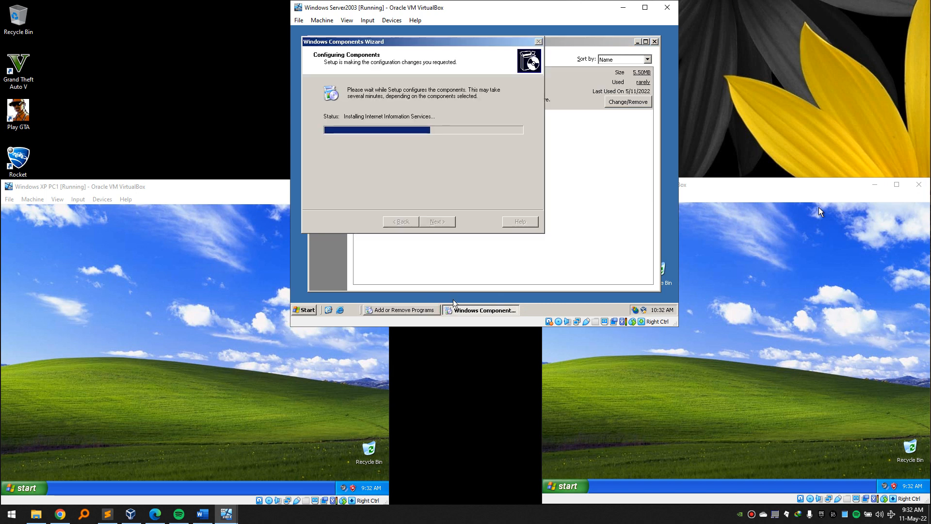
{"action": "left_click", "coordinate": [497, 522]}
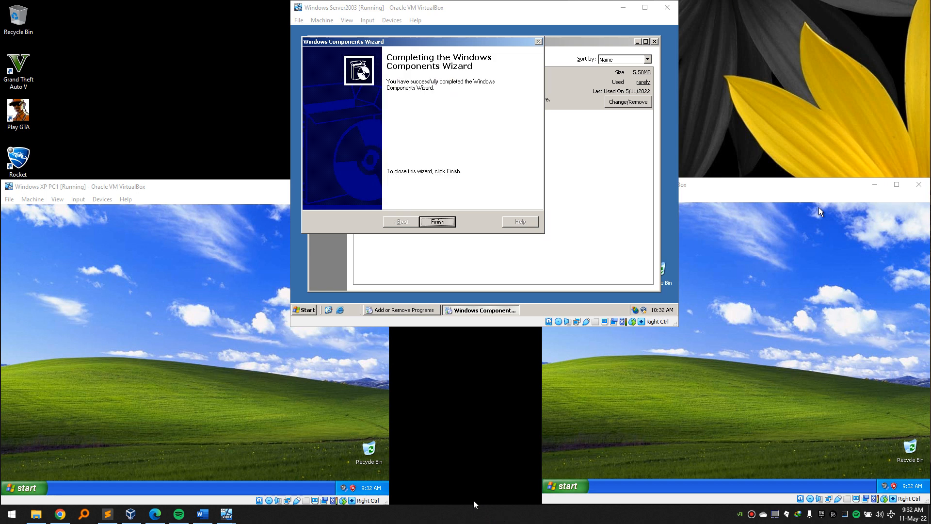
{"action": "left_click", "coordinate": [446, 224]}
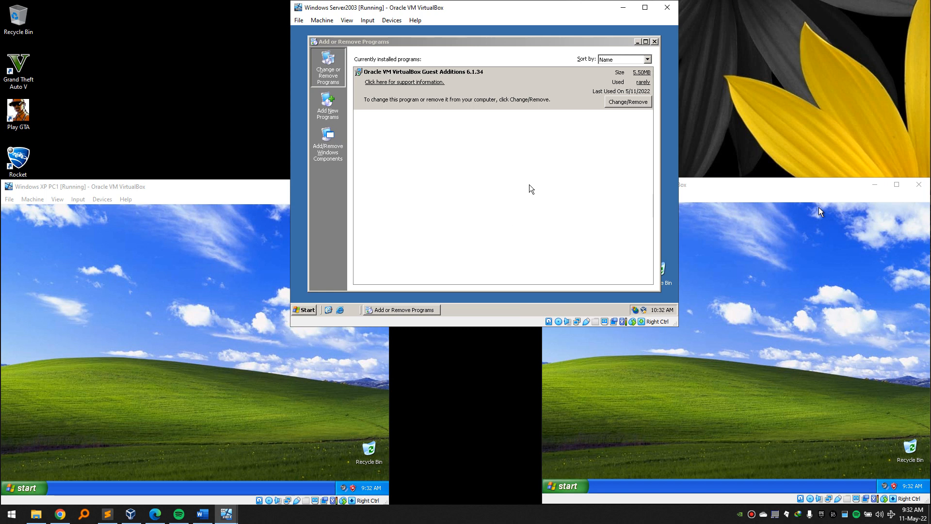
{"action": "left_click", "coordinate": [654, 42]}
{"action": "left_click", "coordinate": [519, 134]}
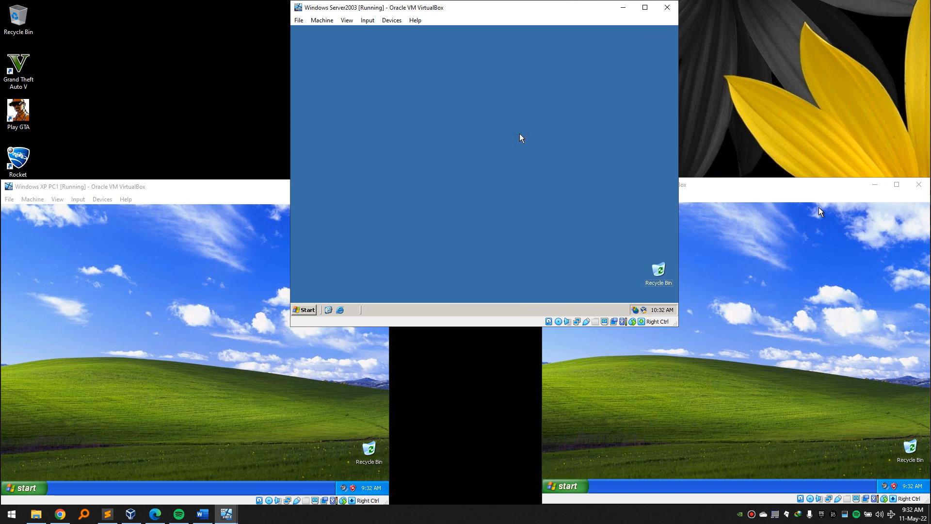
Try running D:\setup\I386\setup on the Server 2003 VM and cancel the insert-disk prompt.
{"action": "left_click", "coordinate": [450, 519]}
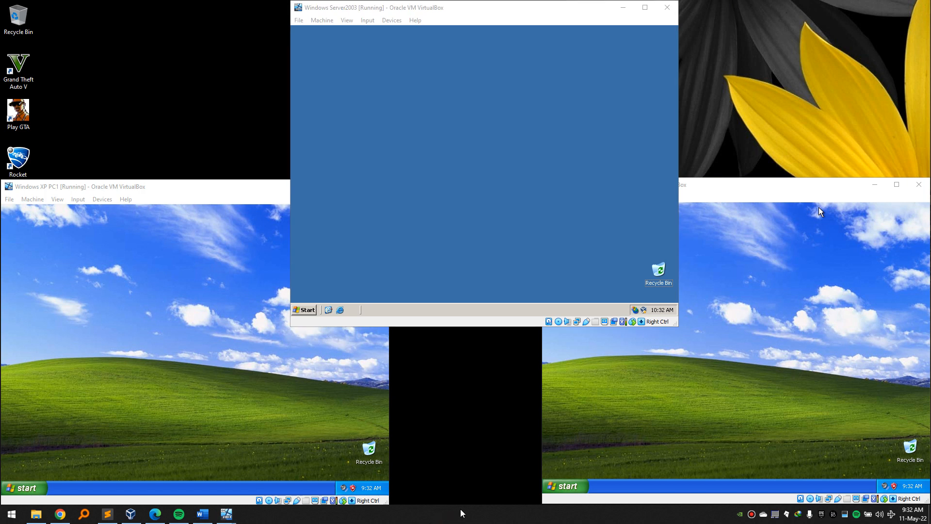
{"action": "left_click", "coordinate": [394, 255]}
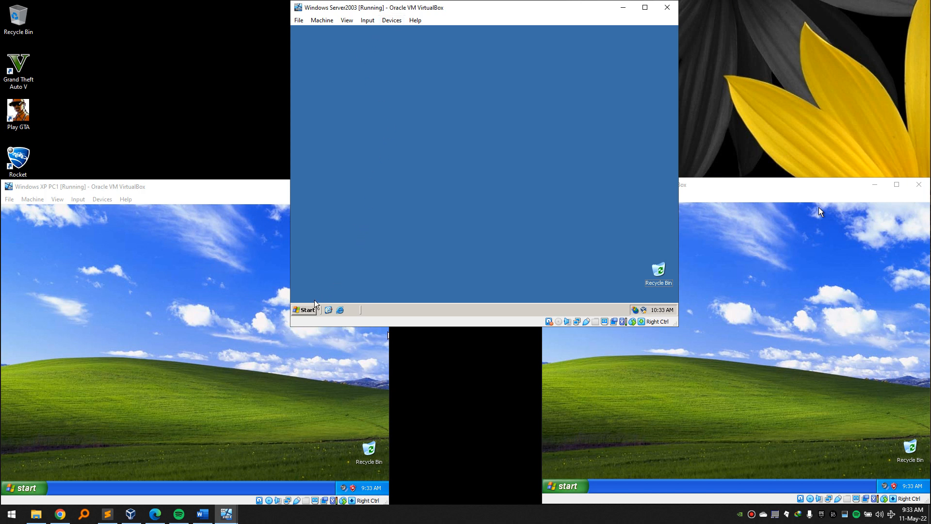
{"action": "left_click", "coordinate": [392, 20]}
{"action": "left_click", "coordinate": [471, 193]}
{"action": "key", "text": "super+r"}
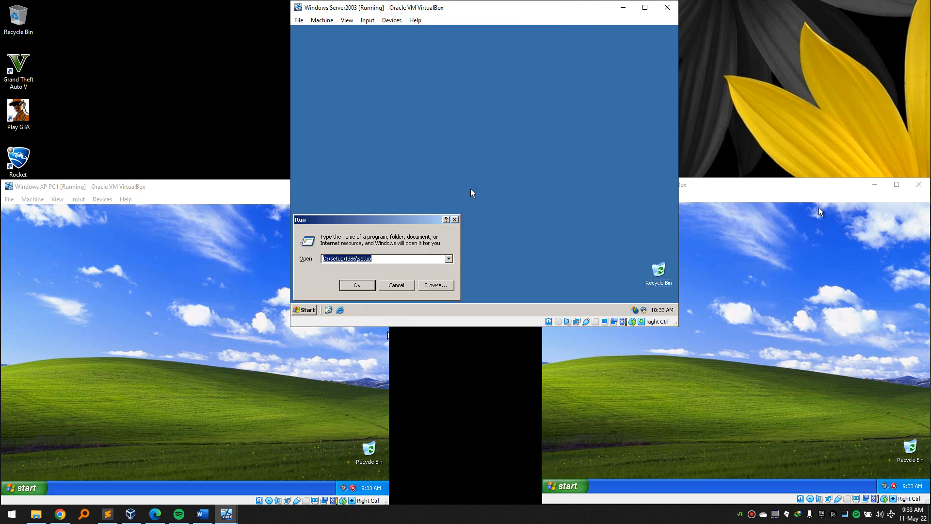
{"action": "key", "text": "Return"}
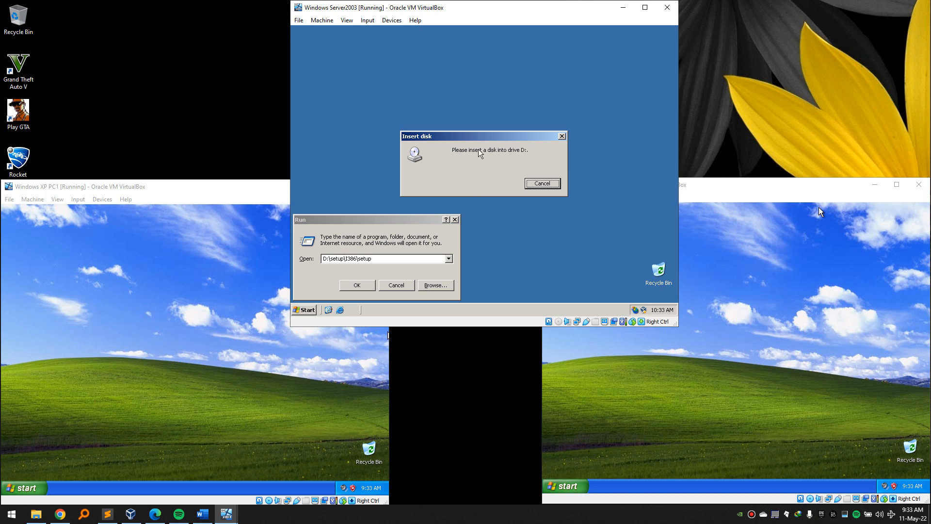
{"action": "left_click", "coordinate": [543, 183]}
Mount EN_EXCH2003_ENT.ISO in the server's optical drive and relaunch setup from drive D.
{"action": "left_click", "coordinate": [392, 18]}
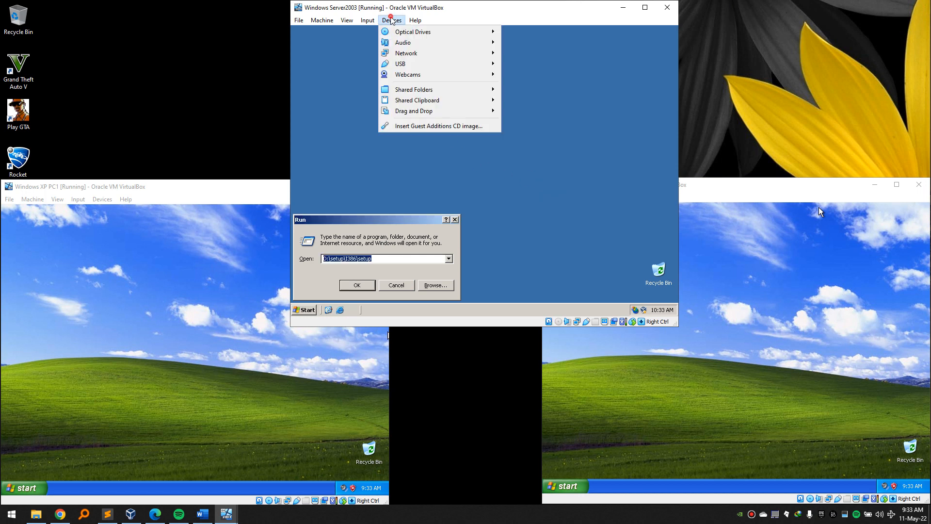
{"action": "mouse_move", "coordinate": [436, 33]}
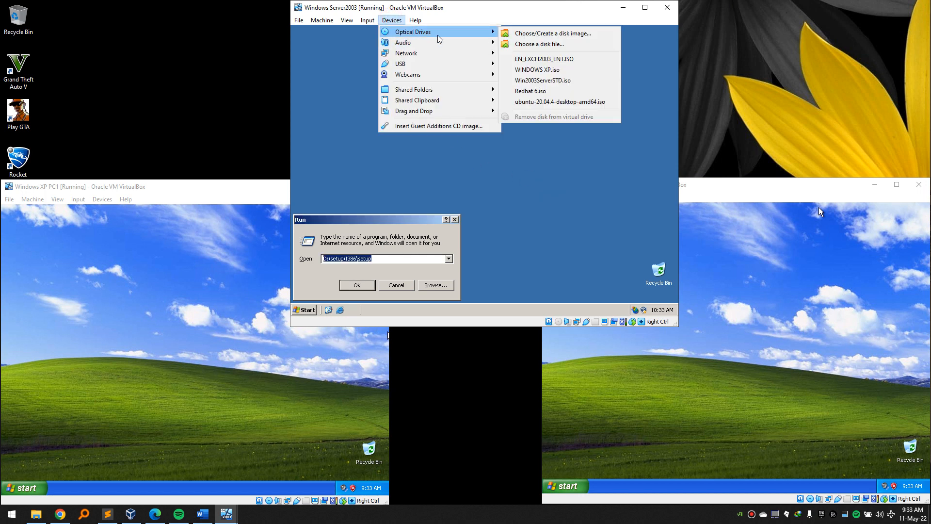
{"action": "left_click", "coordinate": [559, 60]}
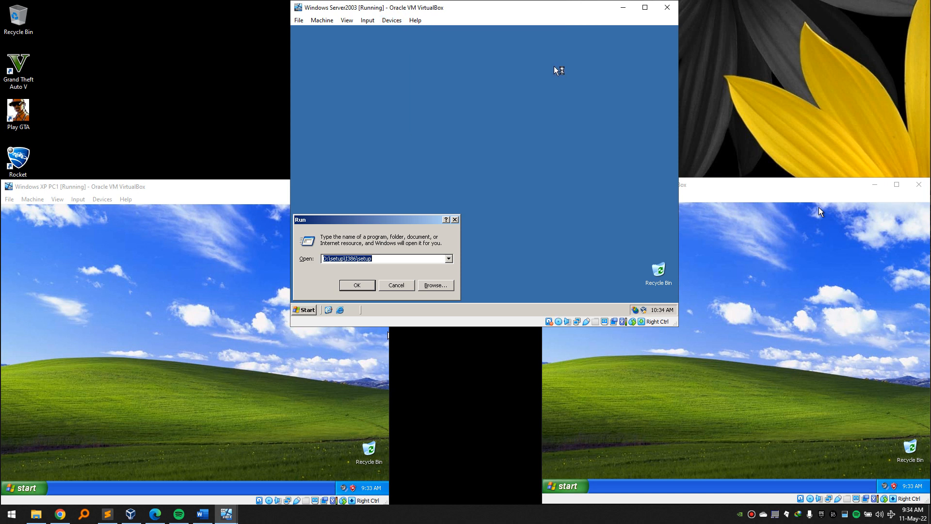
{"action": "left_click", "coordinate": [601, 247]}
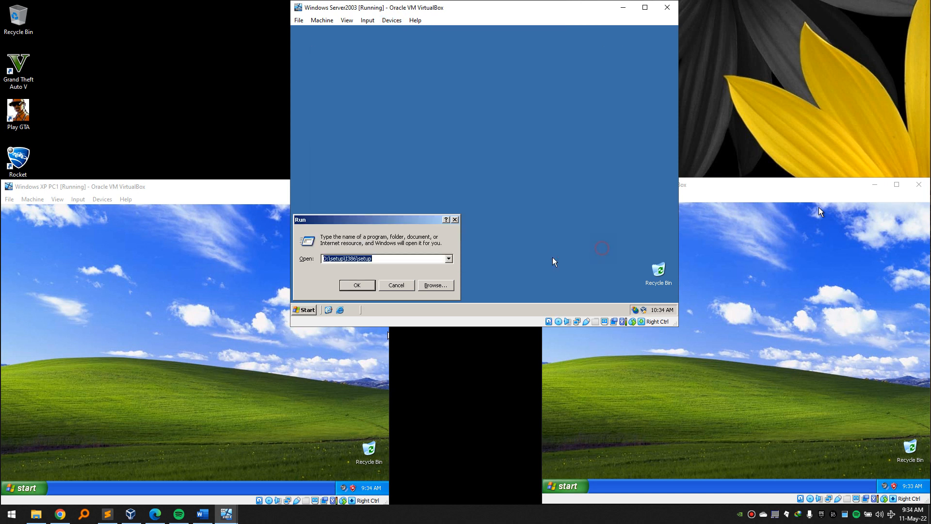
{"action": "left_click", "coordinate": [361, 285]}
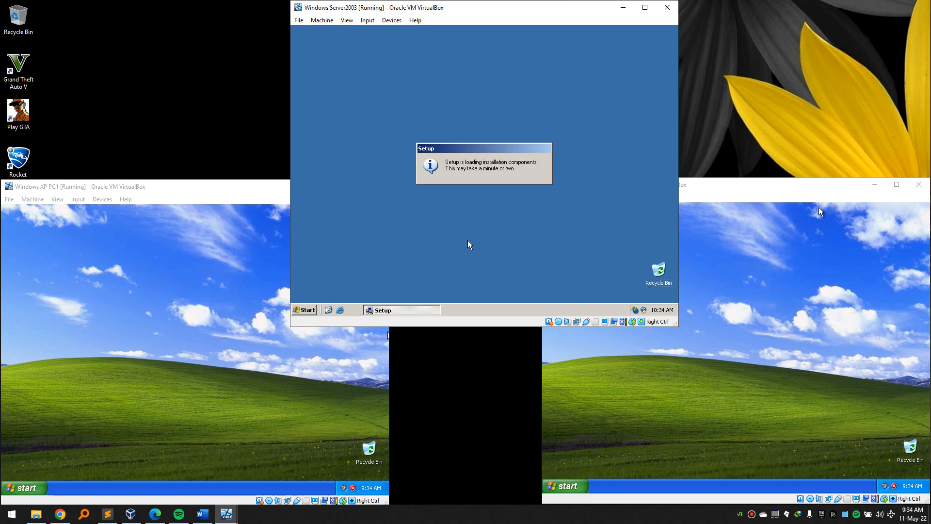
Advance Exchange setup to Component Selection, cancel it, and recall the setup command in Run.
{"action": "left_click", "coordinate": [541, 273]}
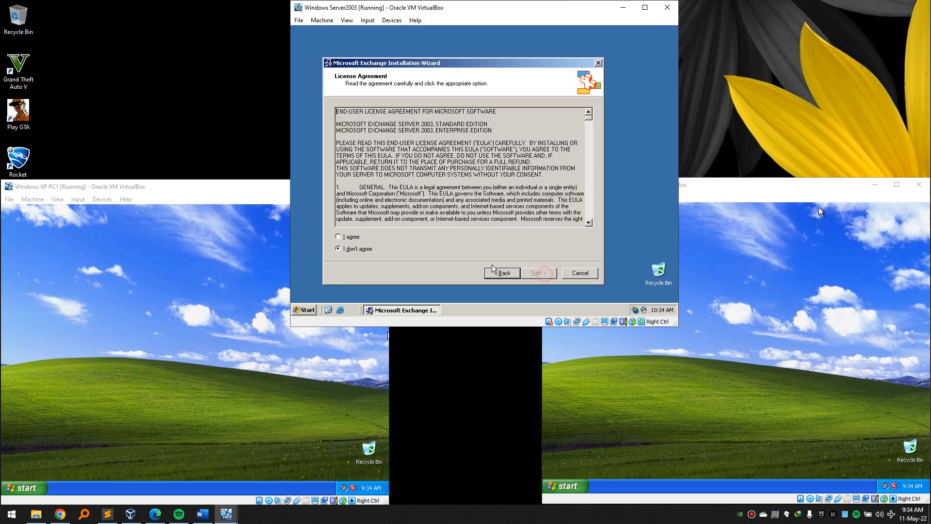
{"action": "left_click", "coordinate": [353, 237]}
{"action": "left_click", "coordinate": [535, 273]}
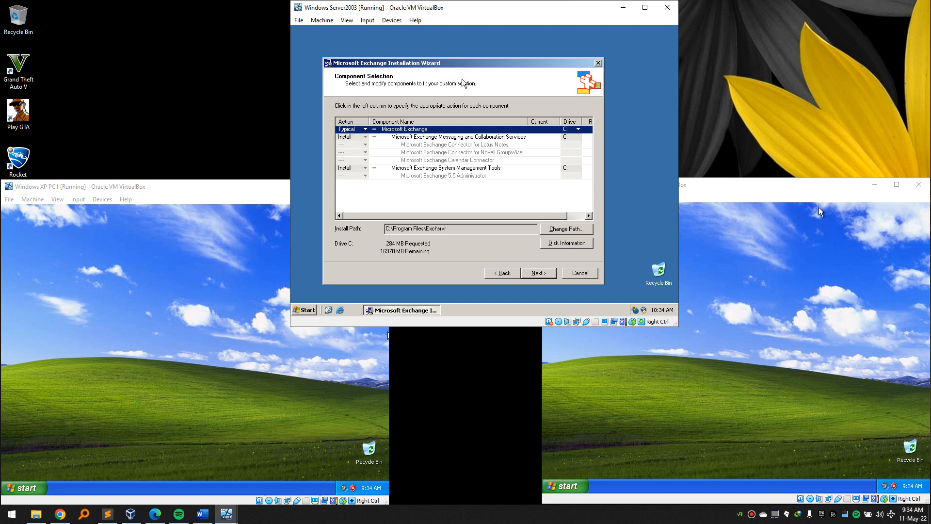
{"action": "left_click", "coordinate": [581, 273]}
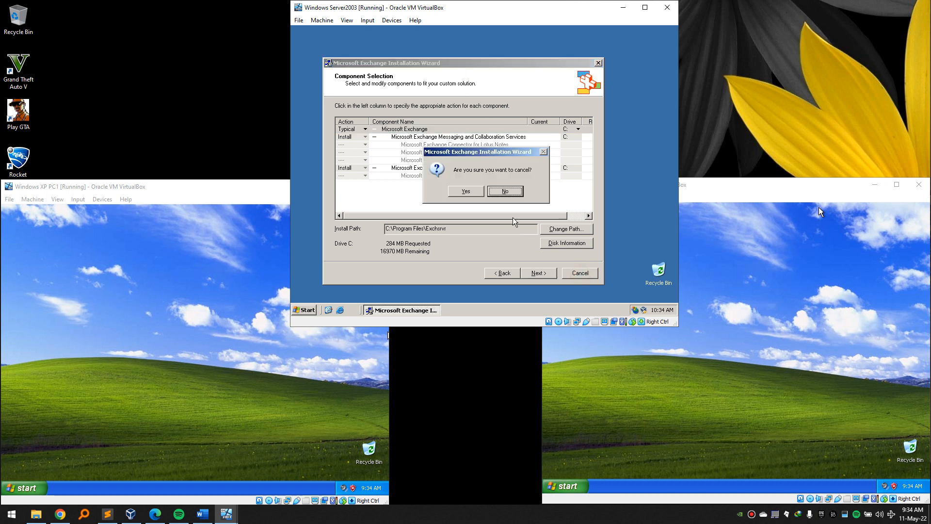
{"action": "left_click", "coordinate": [466, 191]}
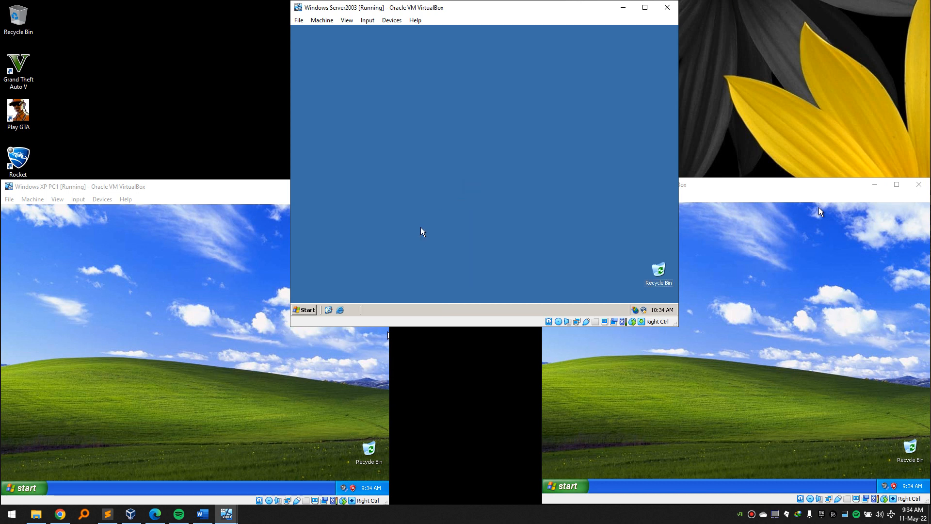
{"action": "key", "text": "super+r"}
Run D:\setup\I386\setup /forestprep on the Server 2003 VM.
{"action": "left_click", "coordinate": [394, 258]}
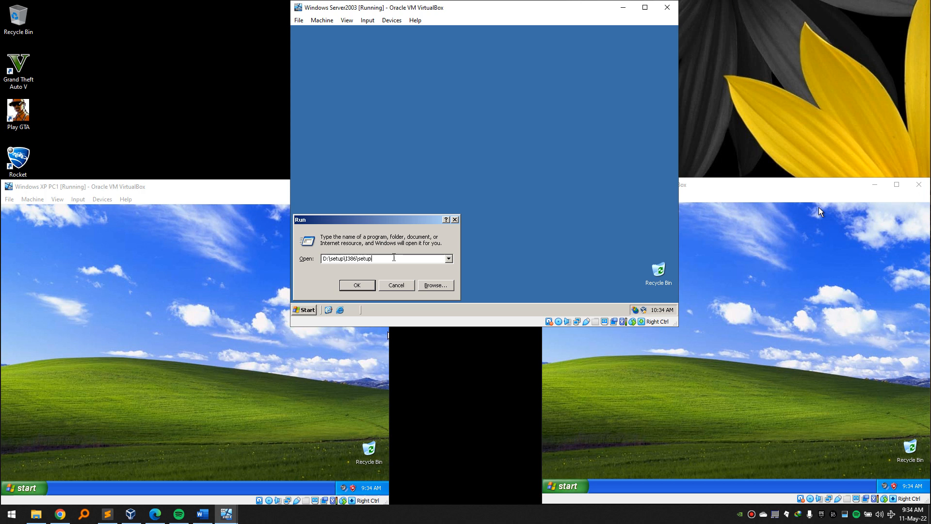
{"action": "type", "text": "/"}
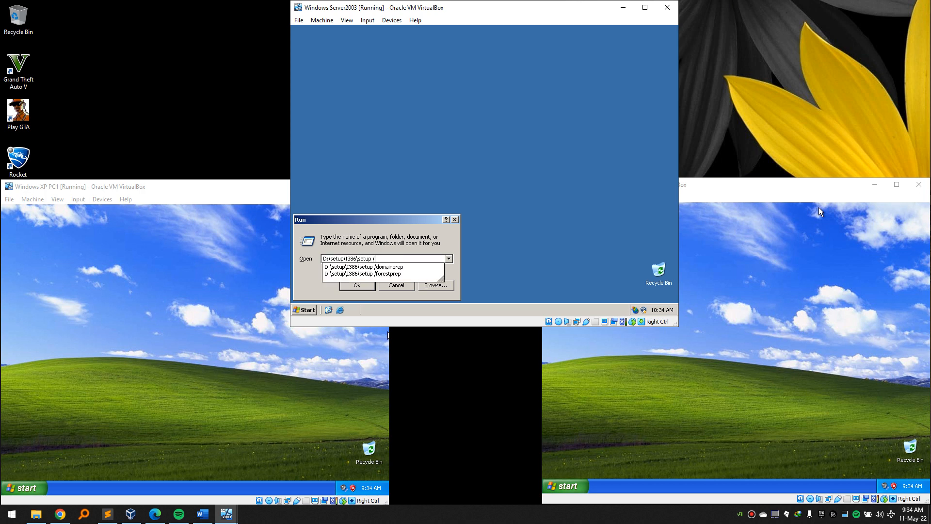
{"action": "type", "text": "fo"}
{"action": "key", "text": "Down"}
{"action": "key", "text": "Return"}
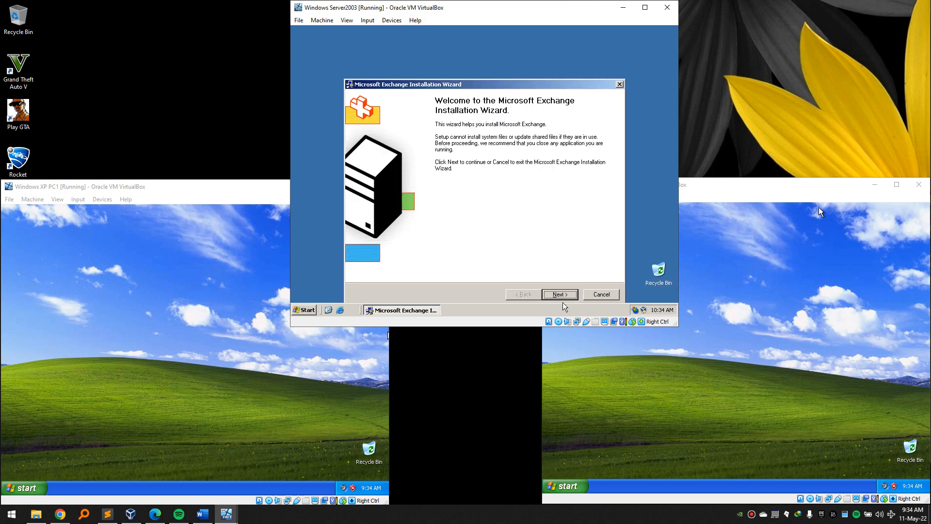
Accept the licence and advance the wizard to start forest preparation, then switch to XP PC1.
{"action": "left_click", "coordinate": [561, 295]}
{"action": "left_click", "coordinate": [383, 261]}
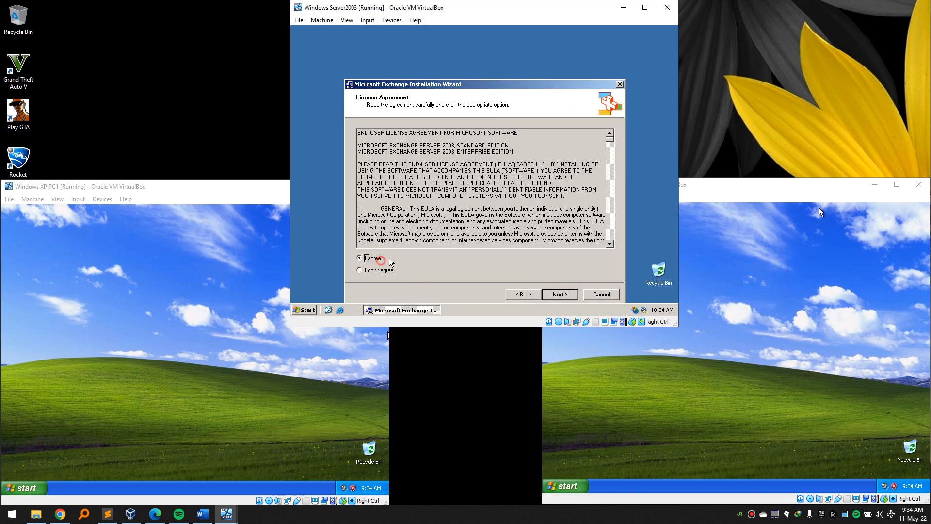
{"action": "left_click", "coordinate": [550, 294]}
{"action": "left_click", "coordinate": [560, 294]}
{"action": "left_click", "coordinate": [558, 294]}
{"action": "left_click_drag", "start_coordinate": [496, 86], "coordinate": [494, 55]}
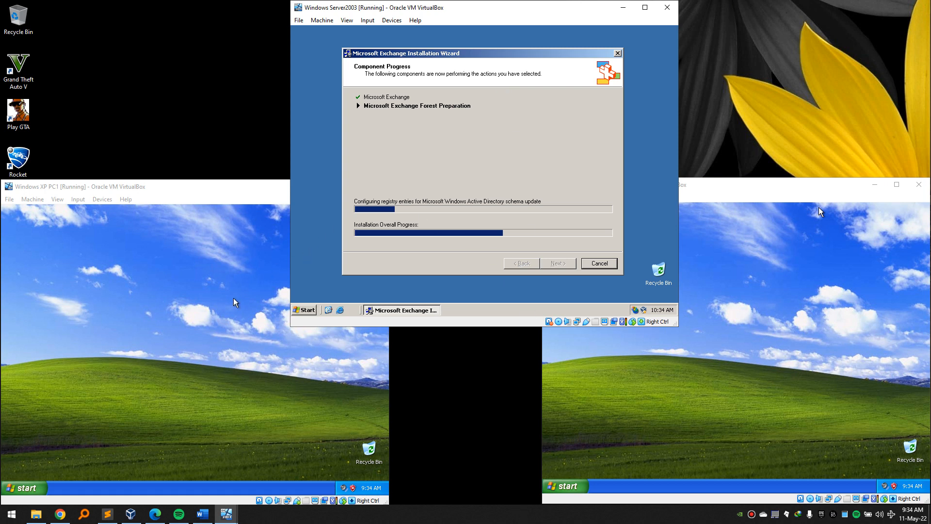
{"action": "left_click", "coordinate": [214, 315]}
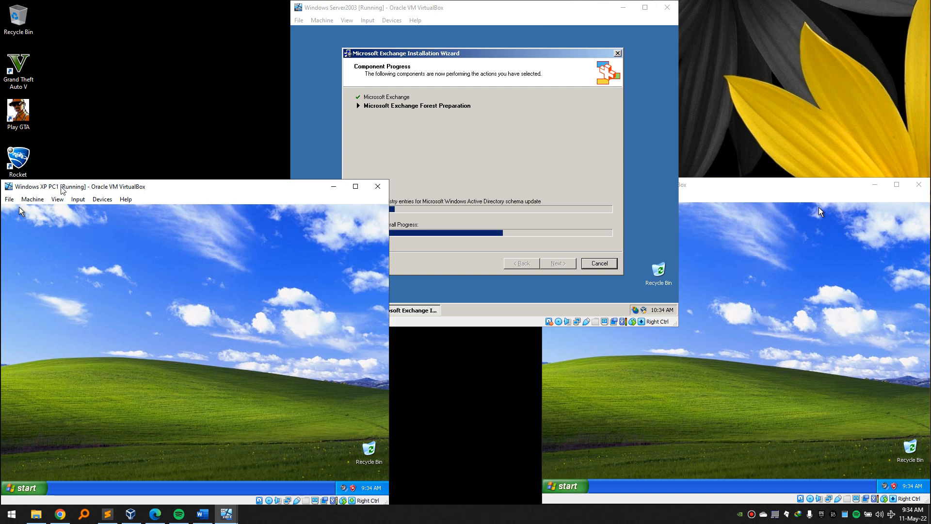
{"action": "left_click", "coordinate": [102, 199]}
Swap XP PC1's disc for the Guest Additions CD and start installing with default settings.
{"action": "mouse_move", "coordinate": [130, 212]}
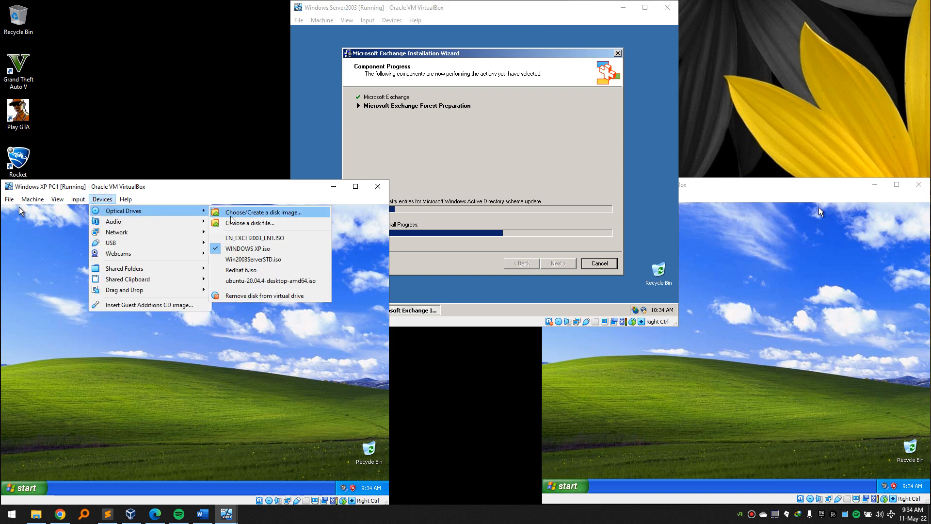
{"action": "left_click", "coordinate": [260, 296]}
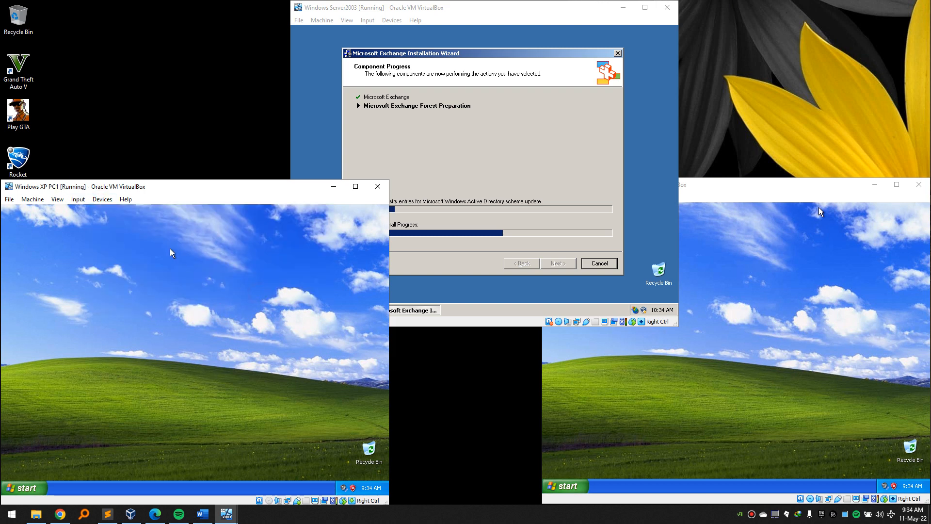
{"action": "left_click", "coordinate": [102, 200]}
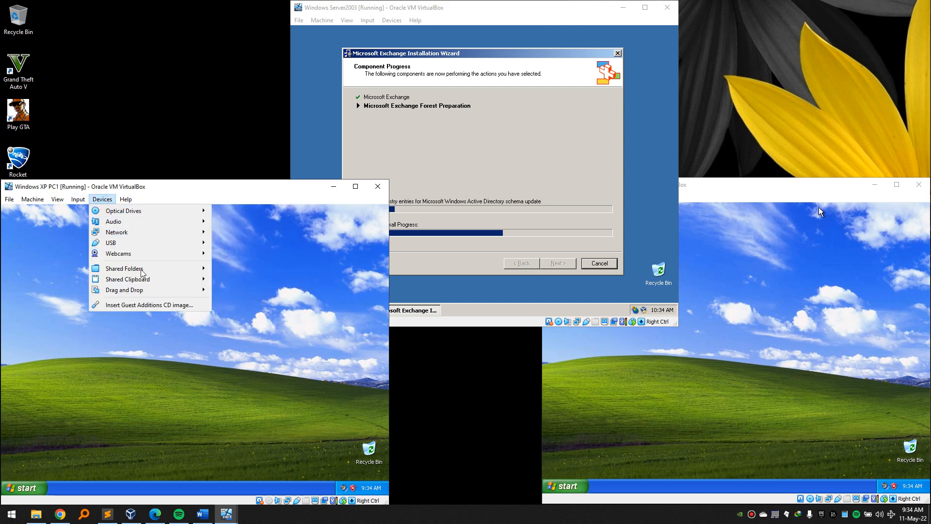
{"action": "left_click", "coordinate": [160, 306]}
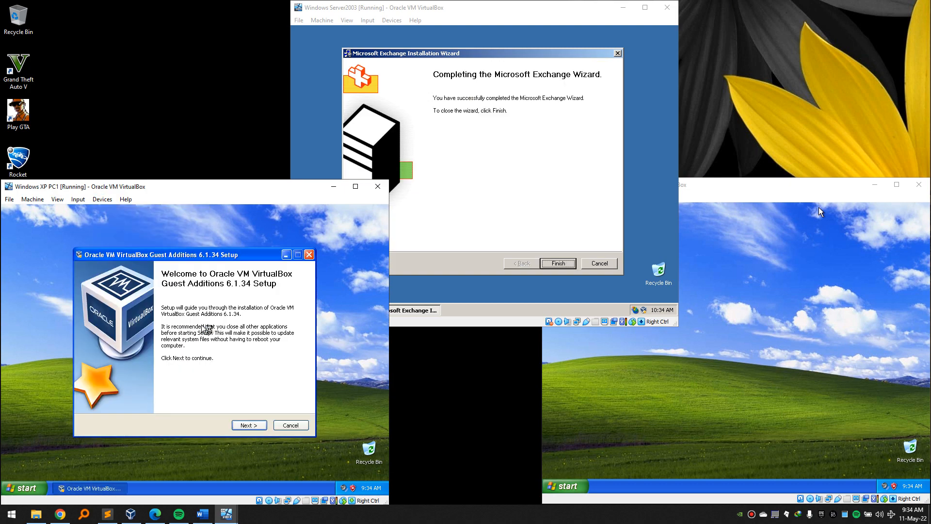
{"action": "left_click", "coordinate": [247, 426]}
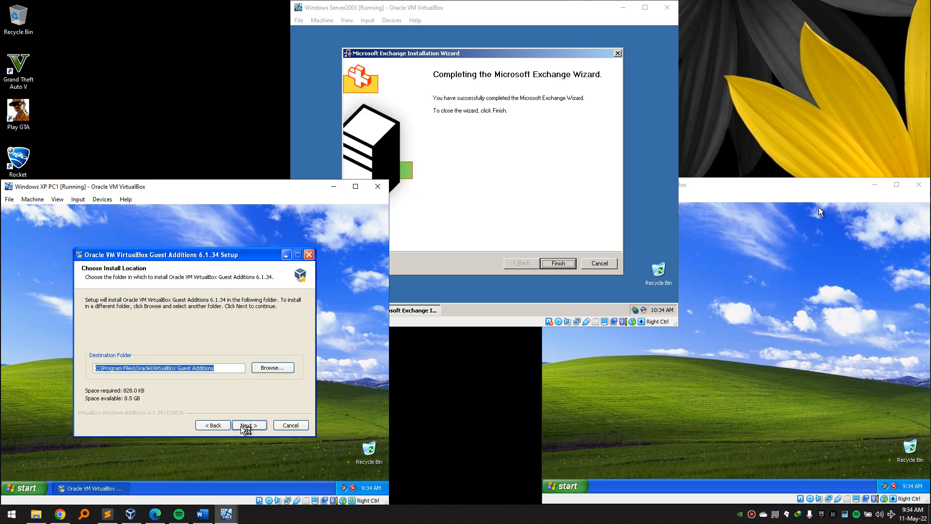
{"action": "left_click", "coordinate": [248, 425]}
{"action": "left_click", "coordinate": [247, 425]}
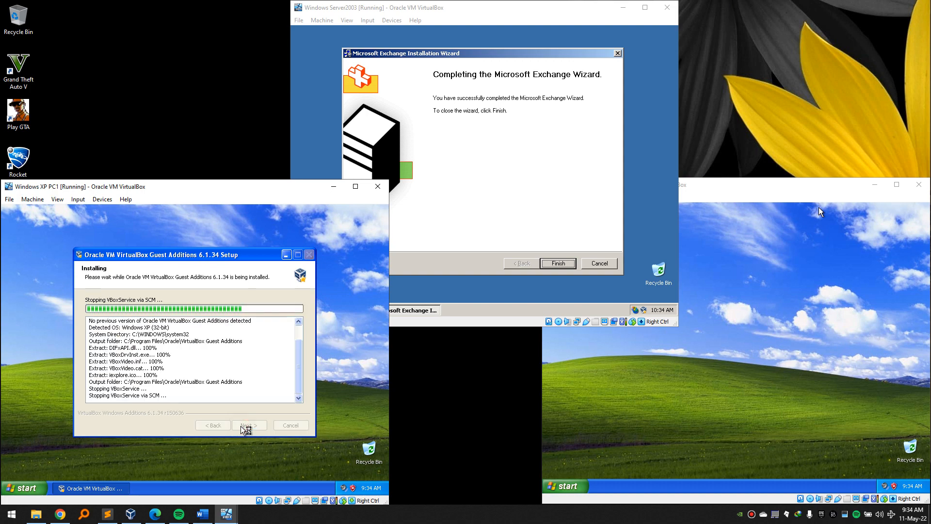
Swap XP PC2's disc for the Guest Additions CD and pass its setup welcome page.
{"action": "left_click", "coordinate": [577, 381]}
{"action": "left_click", "coordinate": [637, 197]}
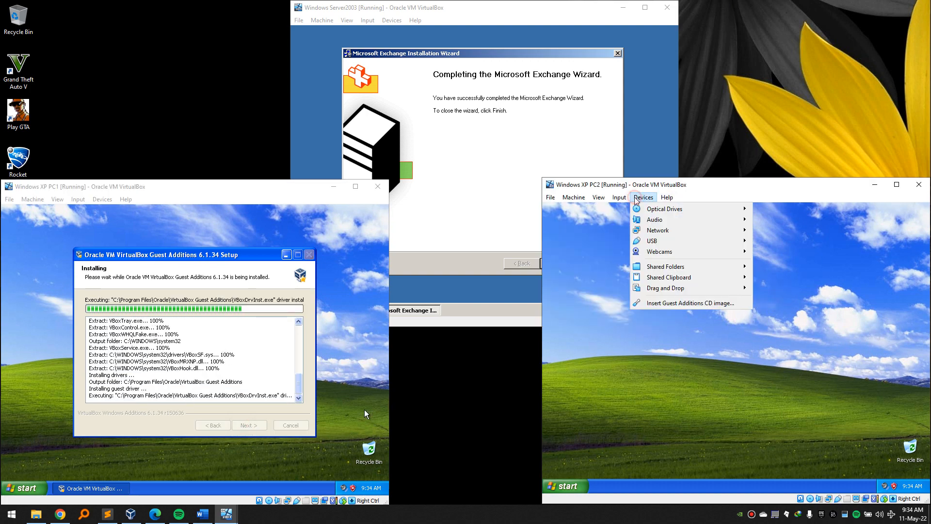
{"action": "mouse_move", "coordinate": [675, 212]}
{"action": "left_click", "coordinate": [782, 292]}
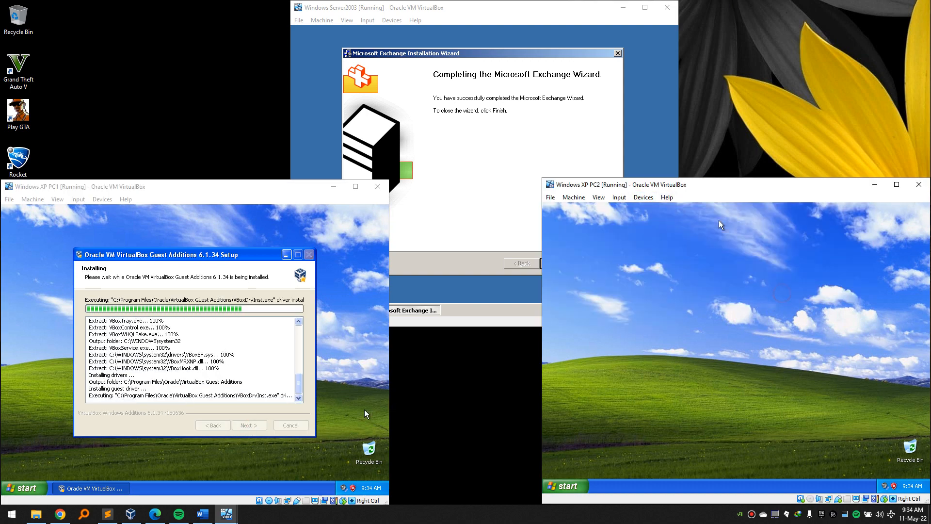
{"action": "left_click", "coordinate": [644, 197]}
{"action": "left_click", "coordinate": [661, 301]}
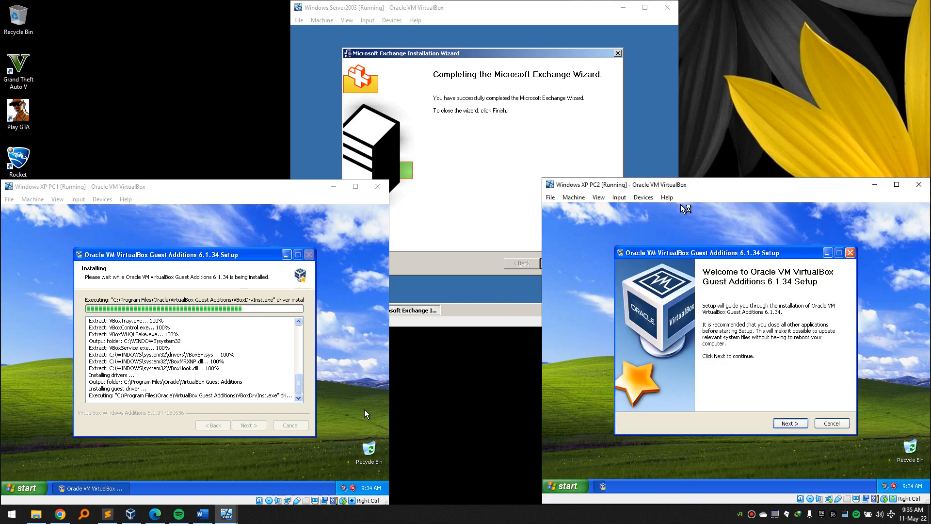
{"action": "left_click", "coordinate": [803, 426]}
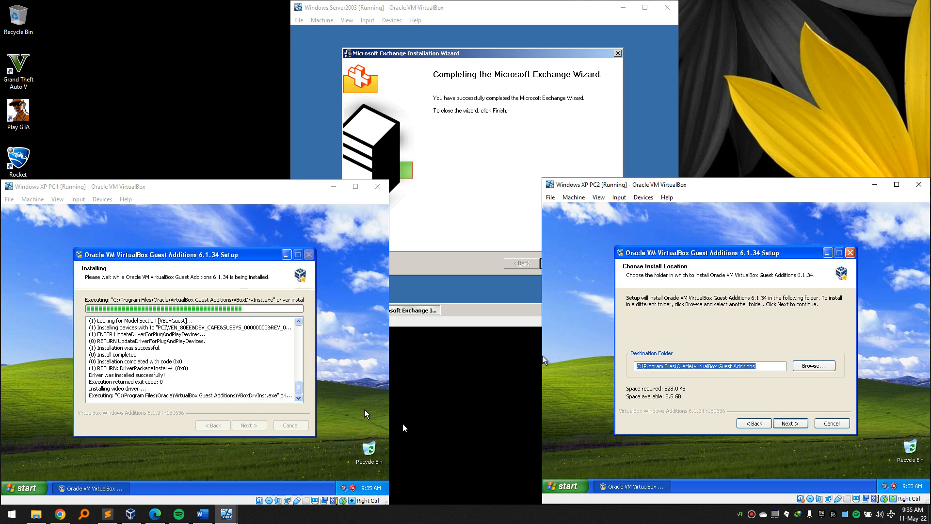
Confirm VirtualBox version 6.1.34 in Help > About, then accept XP PC2's default install location.
{"action": "left_click", "coordinate": [131, 514]}
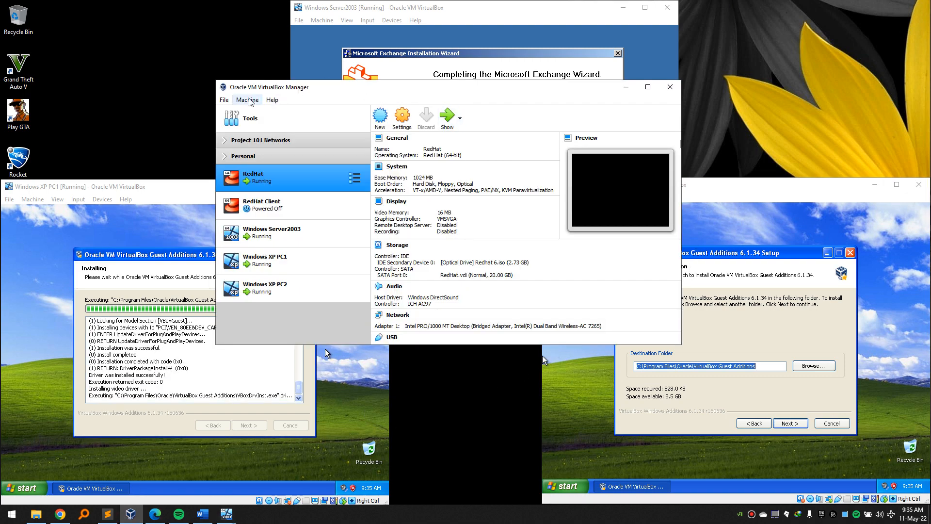
{"action": "left_click", "coordinate": [272, 99]}
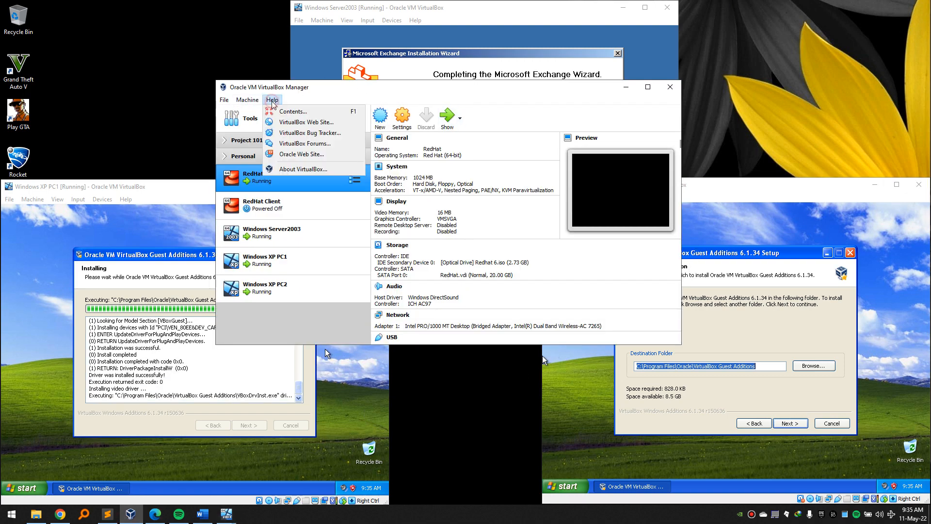
{"action": "left_click", "coordinate": [305, 169]}
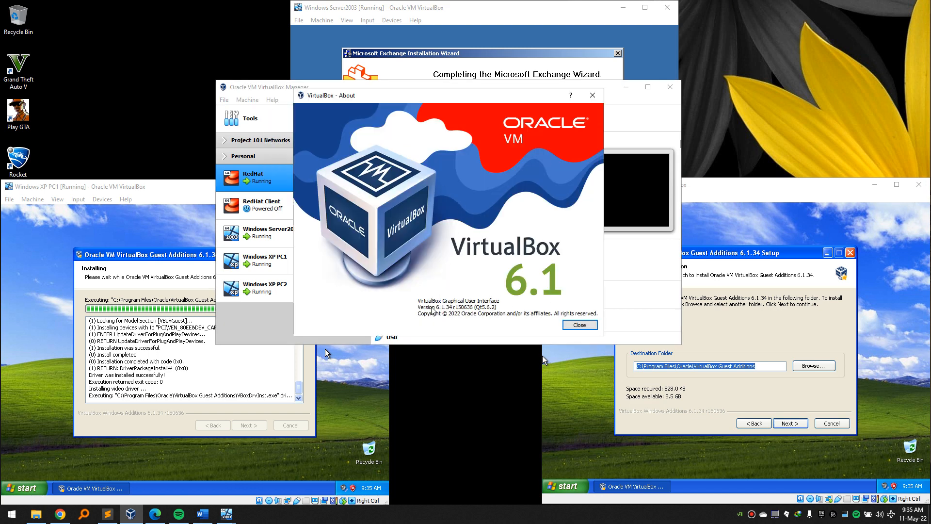
{"action": "left_click_drag", "start_coordinate": [428, 308], "coordinate": [430, 310]}
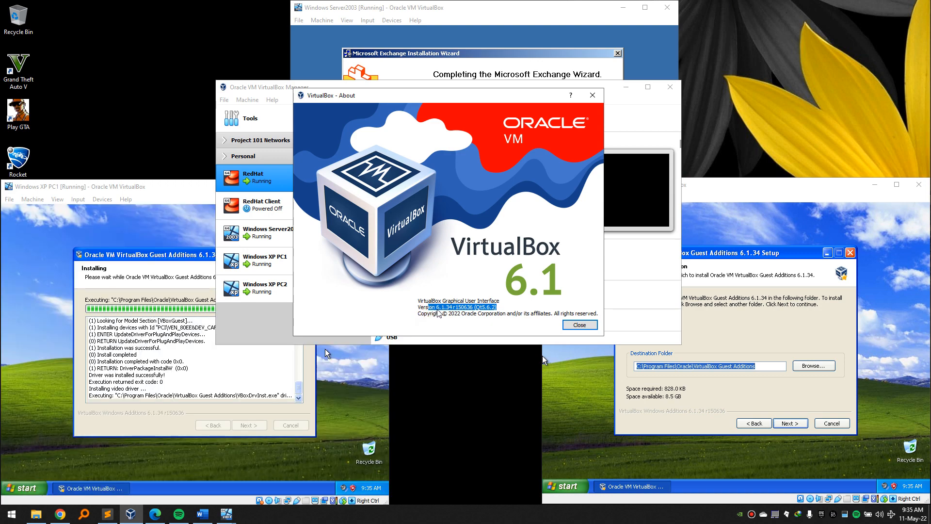
{"action": "left_click", "coordinate": [442, 309]}
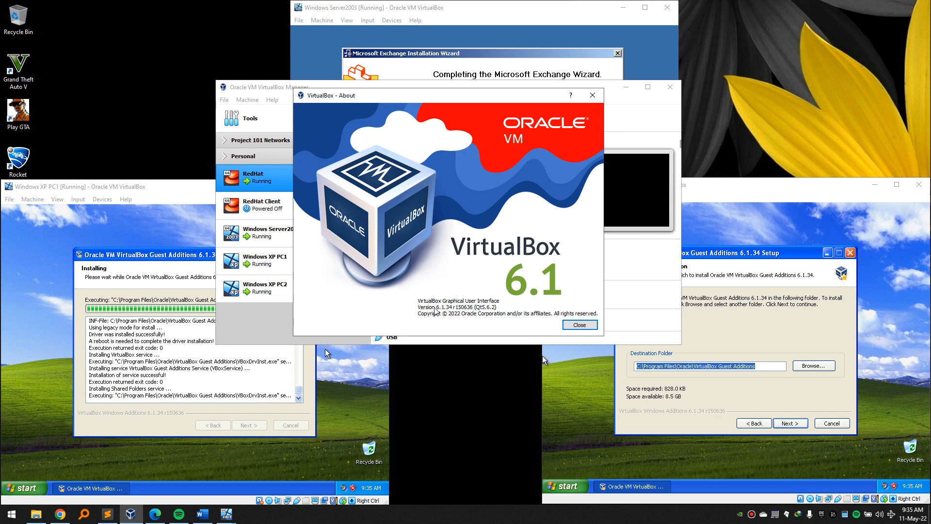
{"action": "left_click", "coordinate": [580, 324]}
{"action": "left_click", "coordinate": [709, 204]}
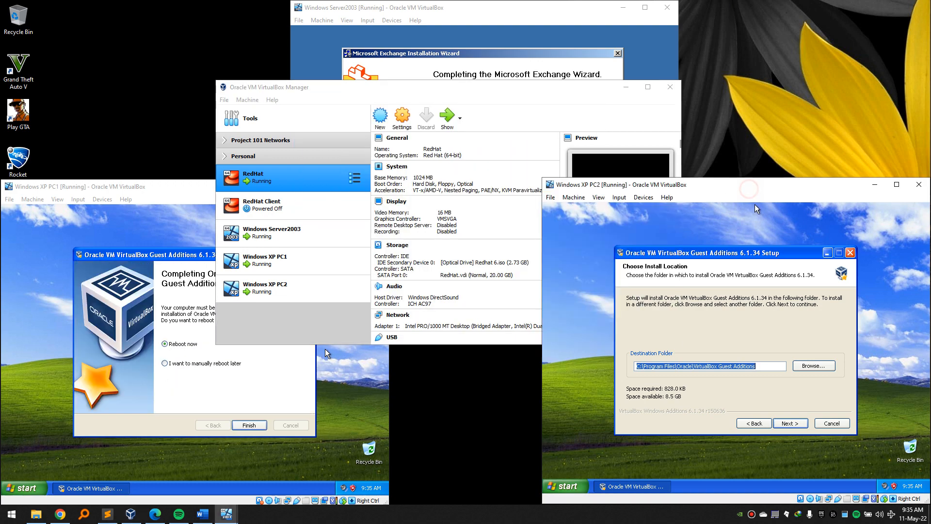
{"action": "left_click", "coordinate": [789, 424]}
Start XP PC2's Guest Additions install and finish XP PC1's setup so it reboots.
{"action": "left_click", "coordinate": [788, 423]}
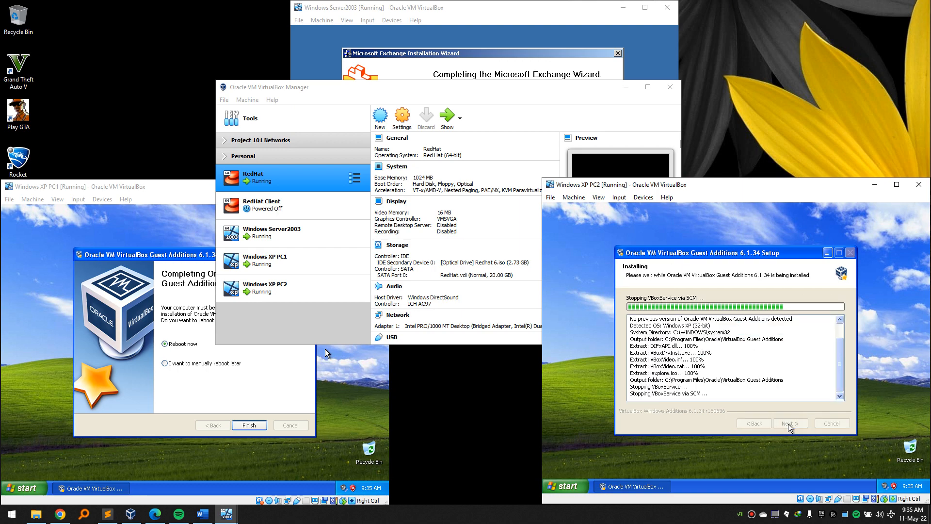
{"action": "left_click", "coordinate": [283, 412]}
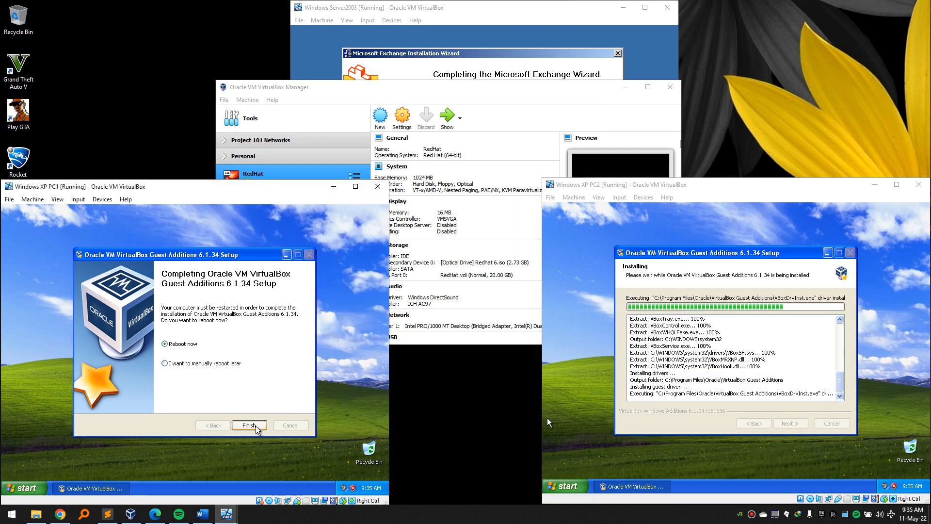
{"action": "left_click", "coordinate": [248, 426]}
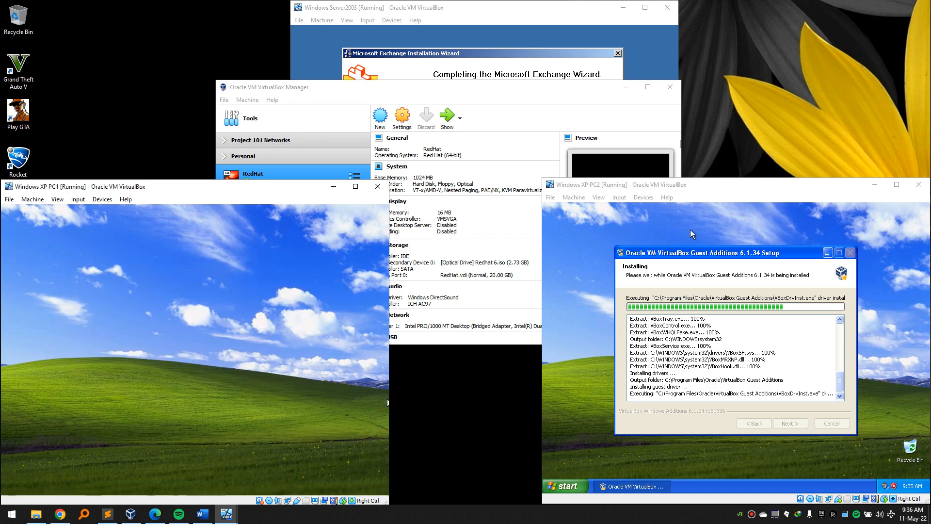
Minimize the VirtualBox Manager and close the completed Exchange forest-prep wizard on Server2003.
{"action": "left_click", "coordinate": [575, 100]}
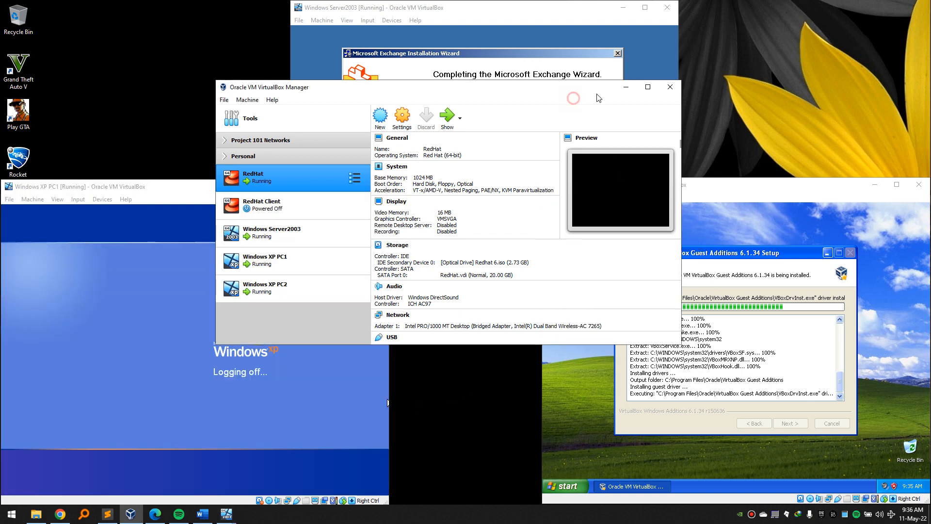
{"action": "left_click", "coordinate": [625, 90]}
{"action": "left_click", "coordinate": [539, 218]}
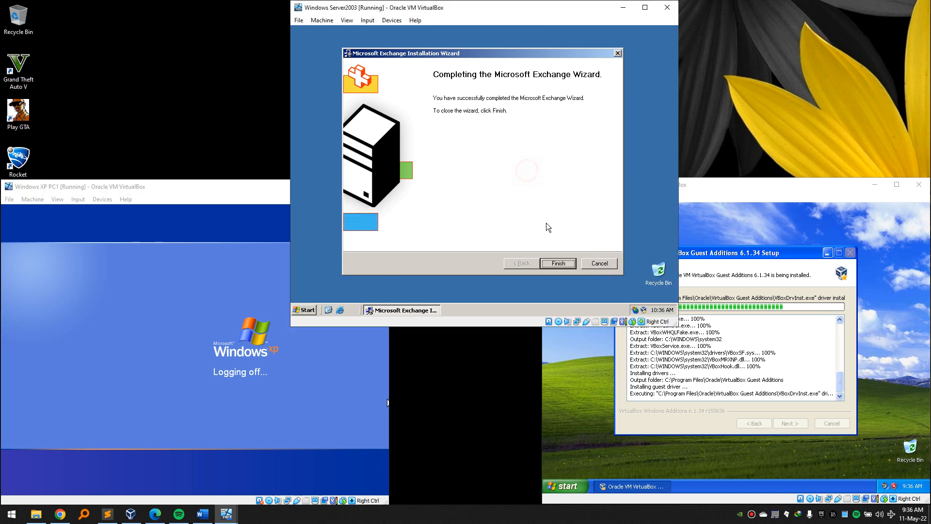
{"action": "left_click", "coordinate": [558, 264]}
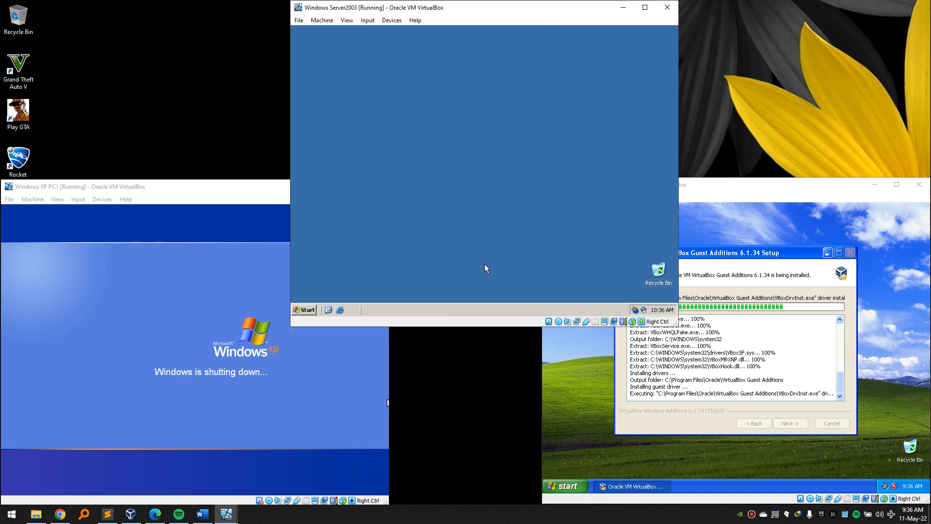
Run D:\setup\I386\setup /domainprep from the Run prompt on Server2003.
{"action": "key", "text": "super+r"}
{"action": "key", "text": "End"}
{"action": "key", "text": "BackSpace"}
{"action": "key", "text": "BackSpace"}
{"action": "key", "text": "BackSpace"}
{"action": "key", "text": "BackSpace"}
{"action": "key", "text": "BackSpace"}
{"action": "key", "text": "BackSpace"}
{"action": "key", "text": "BackSpace"}
{"action": "key", "text": "BackSpace"}
{"action": "key", "text": "BackSpace"}
{"action": "key", "text": "BackSpace"}
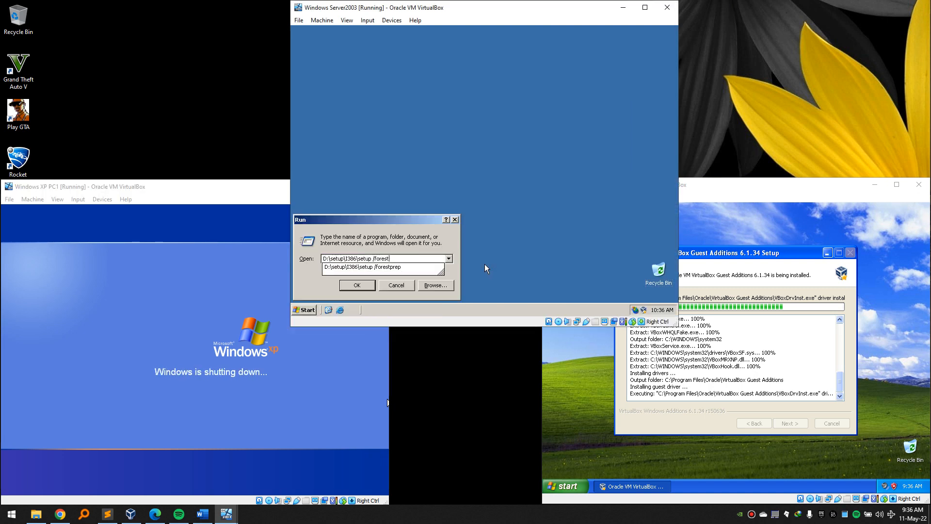
{"action": "type", "text": "dom"}
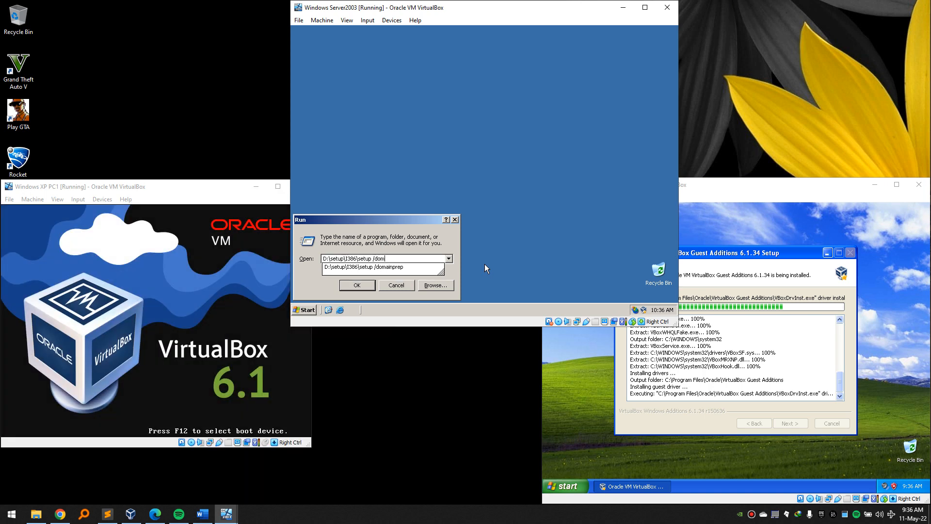
{"action": "key", "text": "Down"}
{"action": "key", "text": "Return"}
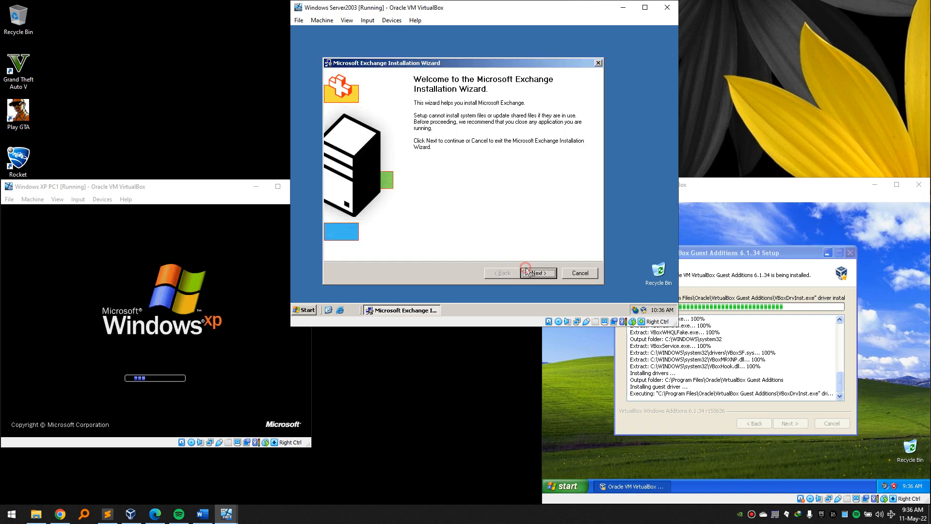
Accept the licence, run domain preparation, dismiss its warning, and close the finished wizard.
{"action": "left_click", "coordinate": [528, 272]}
{"action": "left_click", "coordinate": [352, 237]}
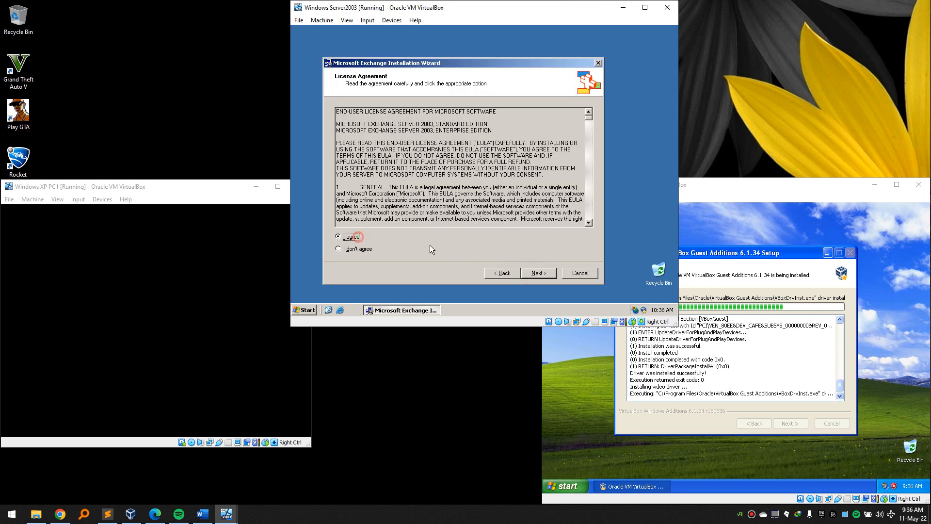
{"action": "left_click", "coordinate": [545, 274]}
{"action": "left_click", "coordinate": [530, 276]}
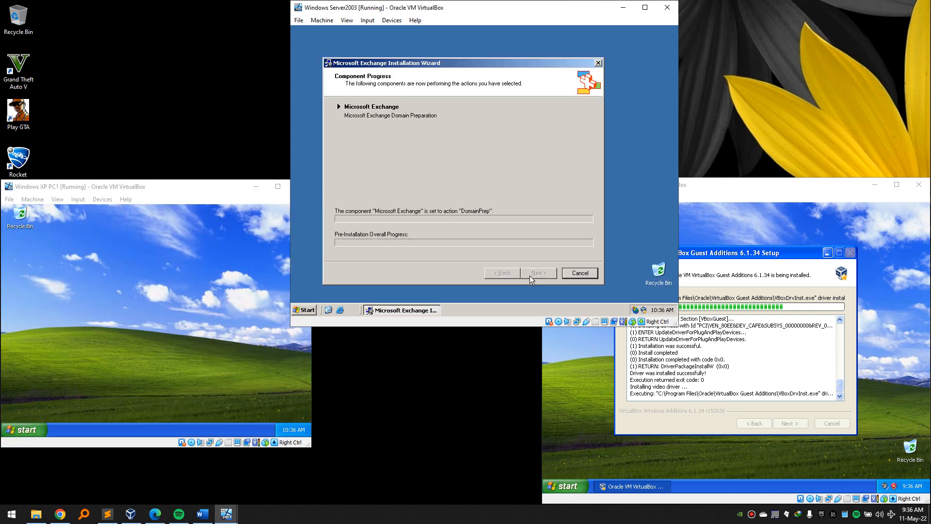
{"action": "left_click", "coordinate": [486, 201]}
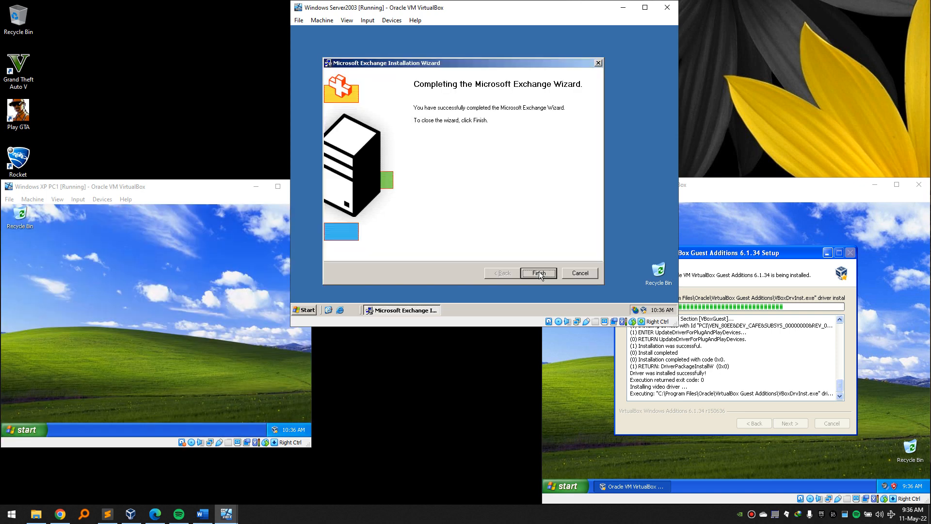
{"action": "left_click", "coordinate": [538, 272]}
Launch D:\setup\I386\setup without switches for the full Exchange install.
{"action": "key", "text": "super+r"}
{"action": "type", "text": "D:\\setup\\I386\\setup /domainpre"}
{"action": "key", "text": "BackSpace"}
{"action": "key", "text": "BackSpace"}
{"action": "key", "text": "BackSpace"}
{"action": "key", "text": "BackSpace"}
{"action": "key", "text": "BackSpace"}
{"action": "key", "text": "BackSpace"}
{"action": "key", "text": "BackSpace"}
{"action": "key", "text": "BackSpace"}
{"action": "key", "text": "BackSpace"}
{"action": "key", "text": "BackSpace"}
{"action": "key", "text": "BackSpace"}
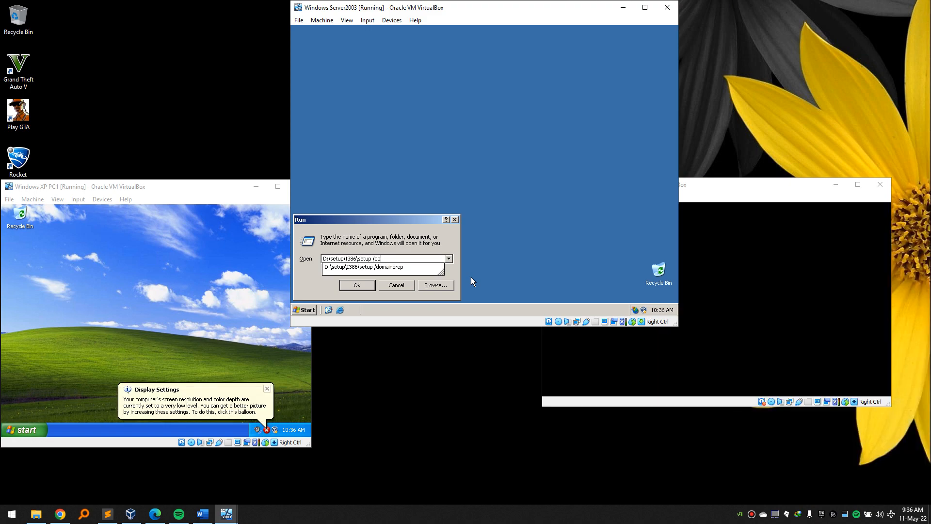
{"action": "key", "text": "Return"}
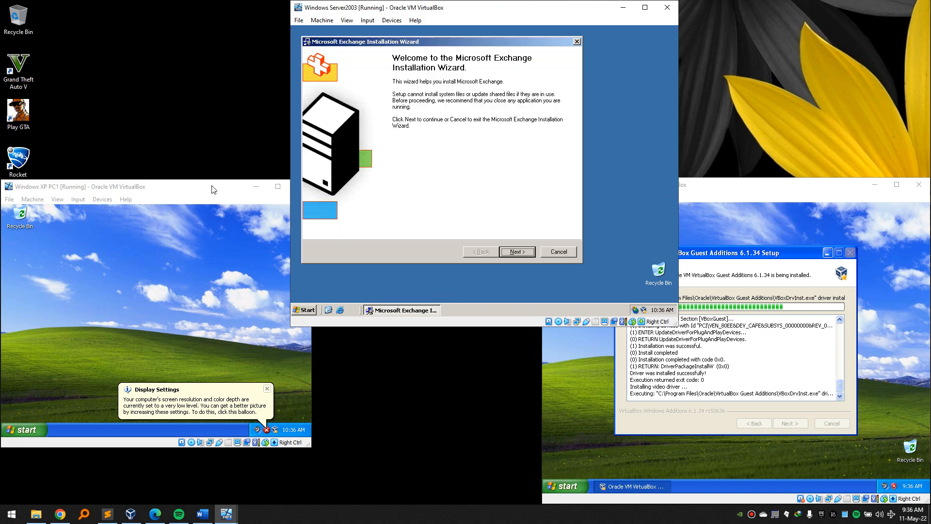
Accept the licence and default components, create new organization chogm, and start the installation.
{"action": "left_click", "coordinate": [532, 250]}
{"action": "left_click", "coordinate": [328, 215]}
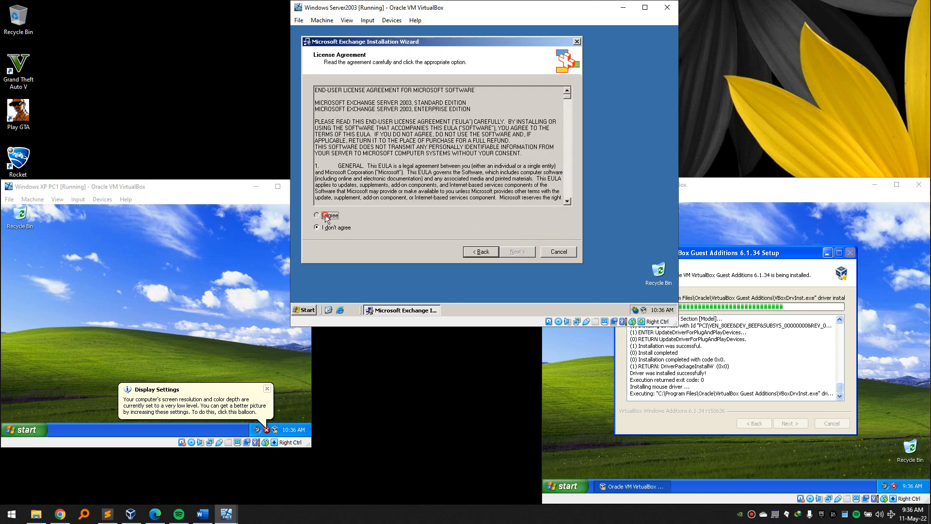
{"action": "left_click", "coordinate": [505, 250]}
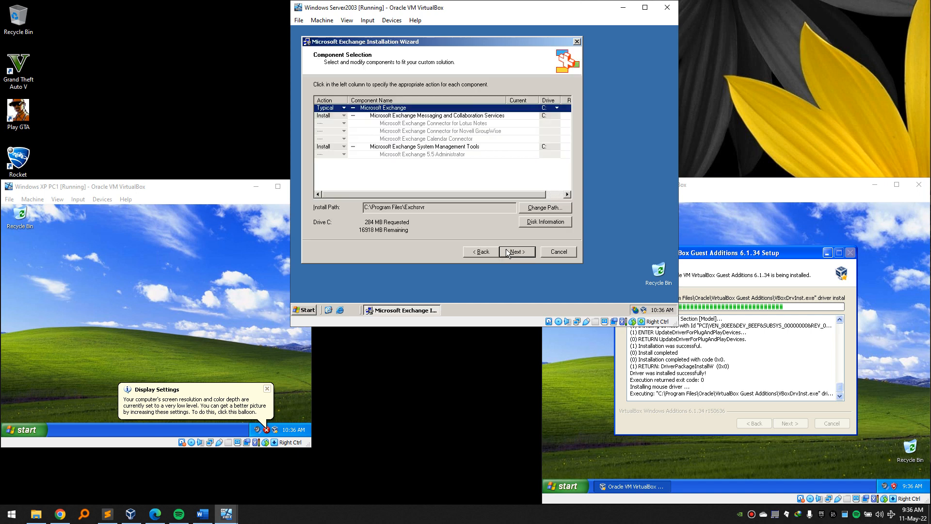
{"action": "left_click", "coordinate": [522, 252]}
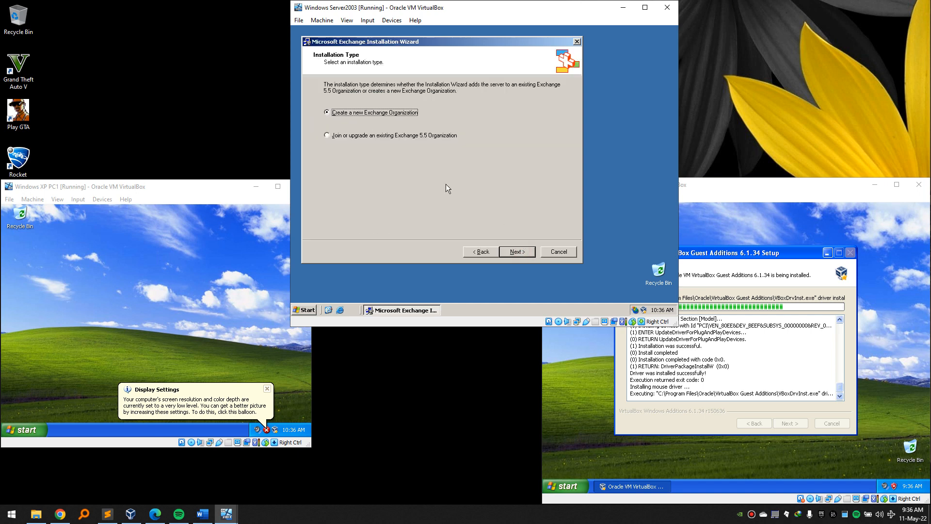
{"action": "left_click", "coordinate": [524, 252]}
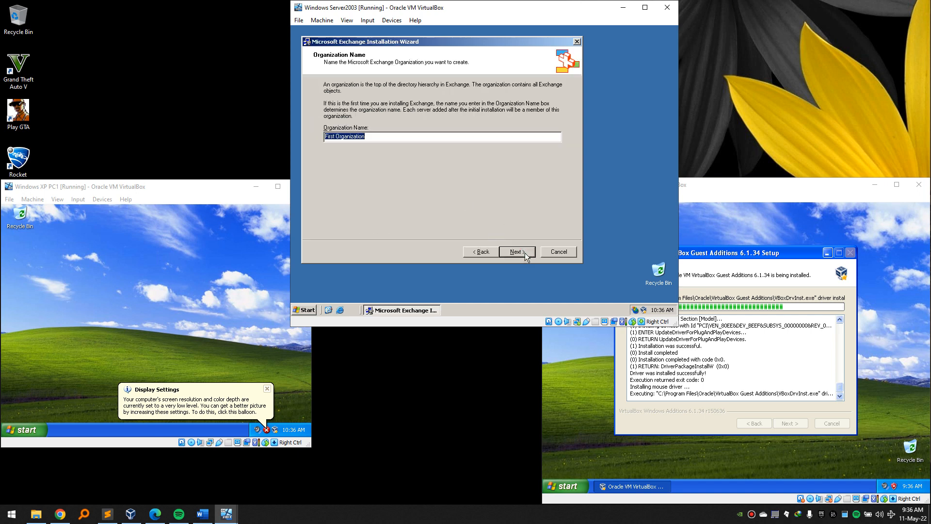
{"action": "type", "text": "chogm"}
{"action": "left_click", "coordinate": [512, 251]}
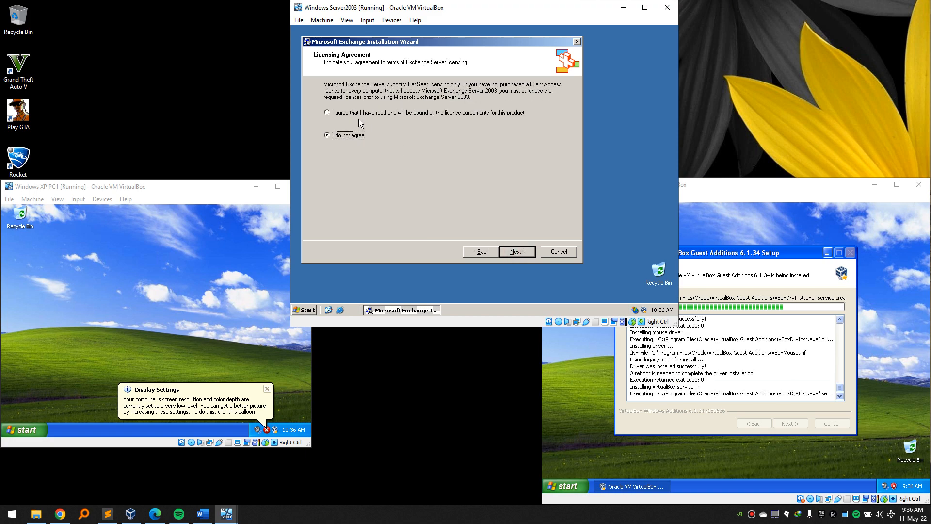
{"action": "left_click", "coordinate": [518, 250]}
{"action": "left_click", "coordinate": [517, 250]}
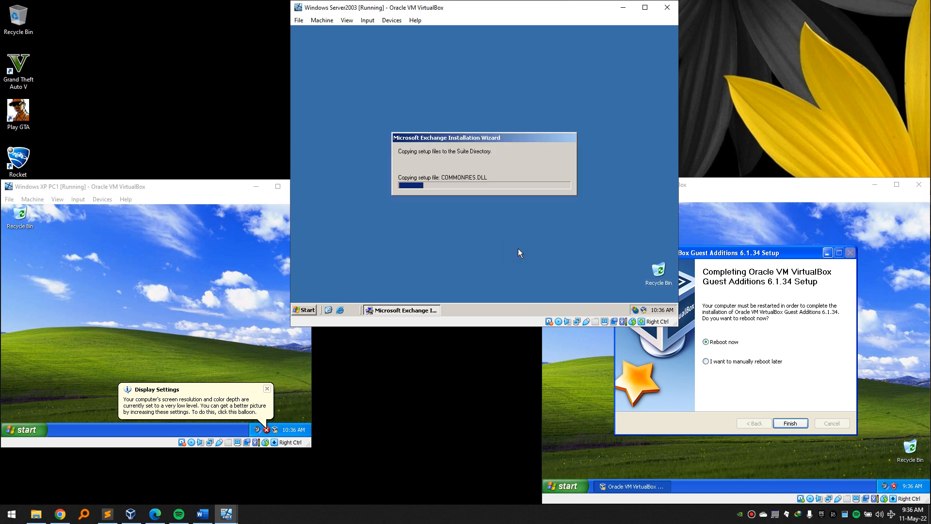
Finish XP PC2's Guest Additions setup so the machine reboots.
{"action": "left_click_drag", "start_coordinate": [458, 42], "coordinate": [494, 46]}
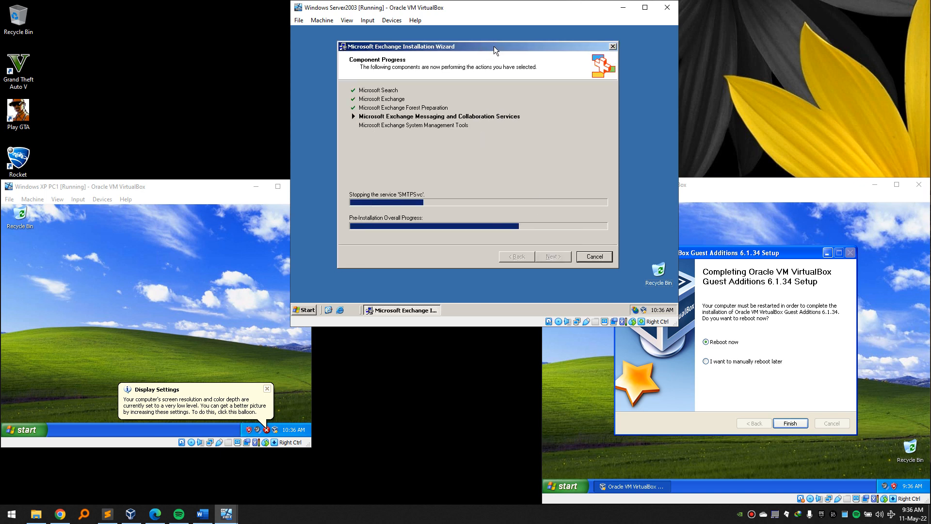
{"action": "left_click", "coordinate": [737, 188]}
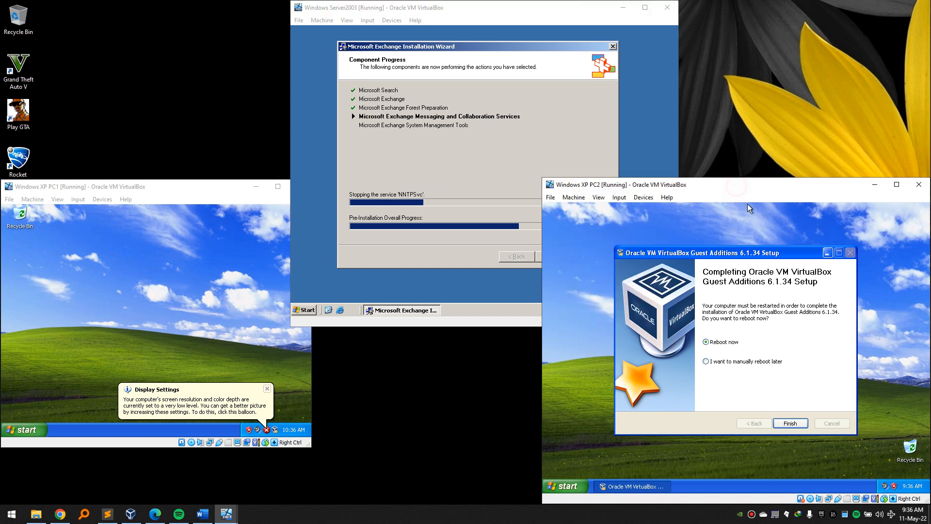
{"action": "left_click", "coordinate": [796, 424]}
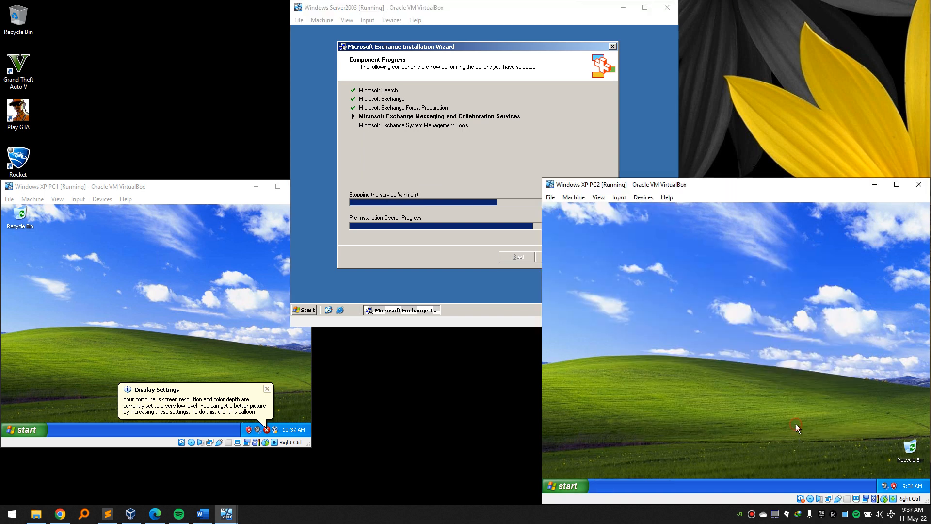
Accept the larger corrected display resolution on XP PC1, suppressing the prompt from reappearing.
{"action": "left_click", "coordinate": [167, 286]}
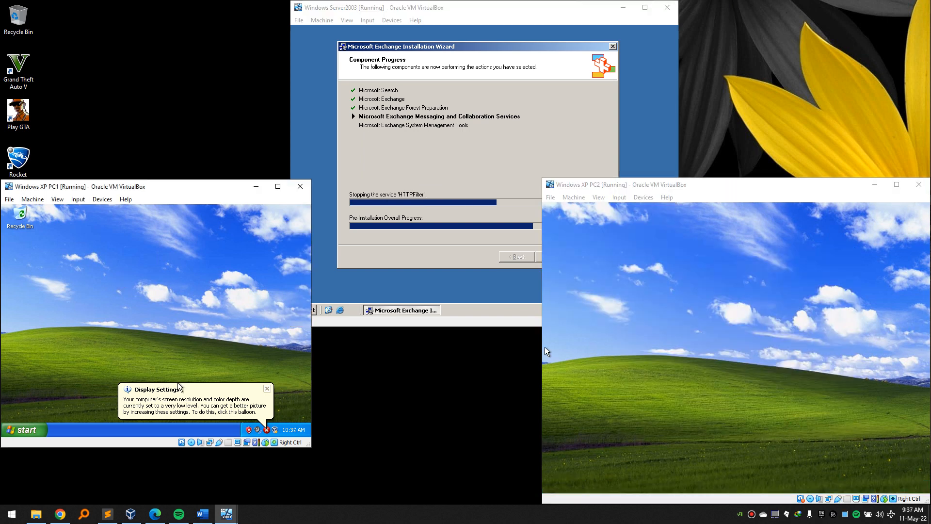
{"action": "left_click", "coordinate": [168, 388]}
{"action": "left_click", "coordinate": [87, 320]}
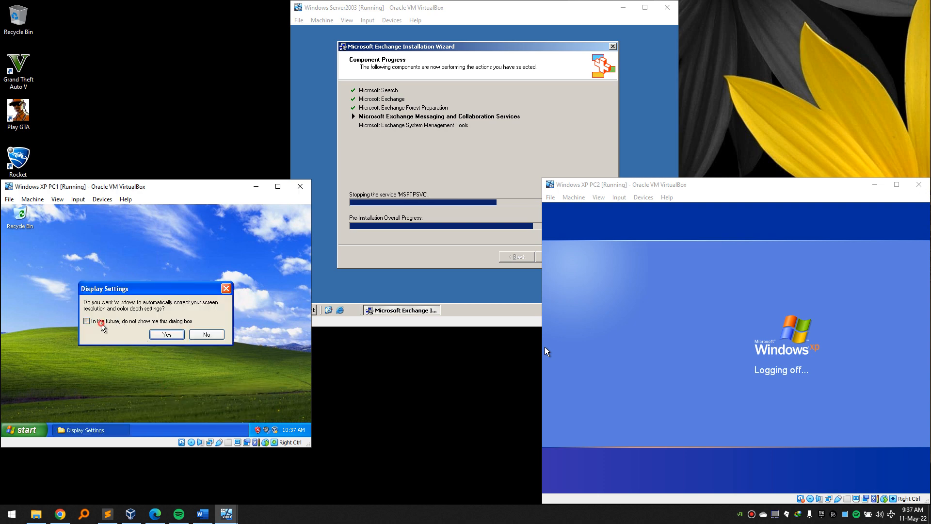
{"action": "left_click", "coordinate": [168, 335]}
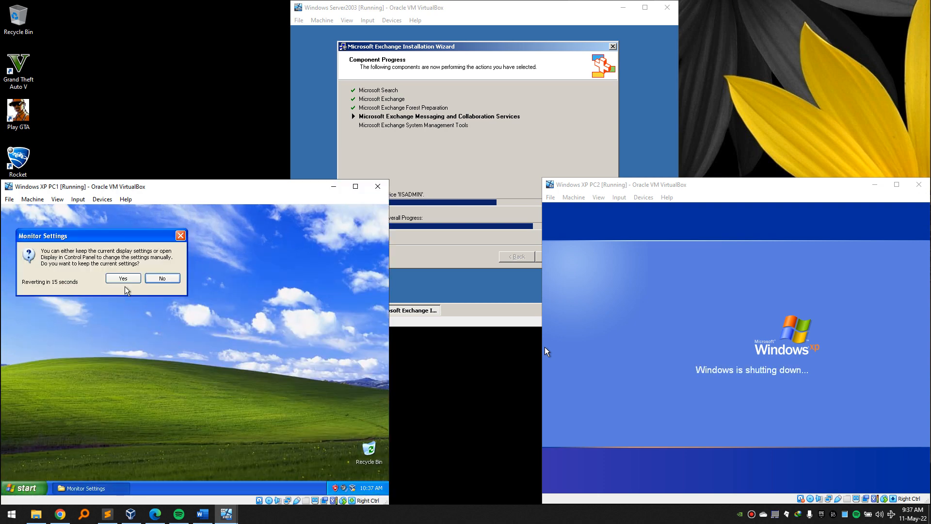
{"action": "left_click", "coordinate": [126, 278]}
{"action": "mouse_move", "coordinate": [179, 186]}
{"action": "left_mouse_down"}
{"action": "mouse_move", "coordinate": [192, 186]}
{"action": "mouse_move", "coordinate": [178, 184]}
{"action": "left_mouse_up"}
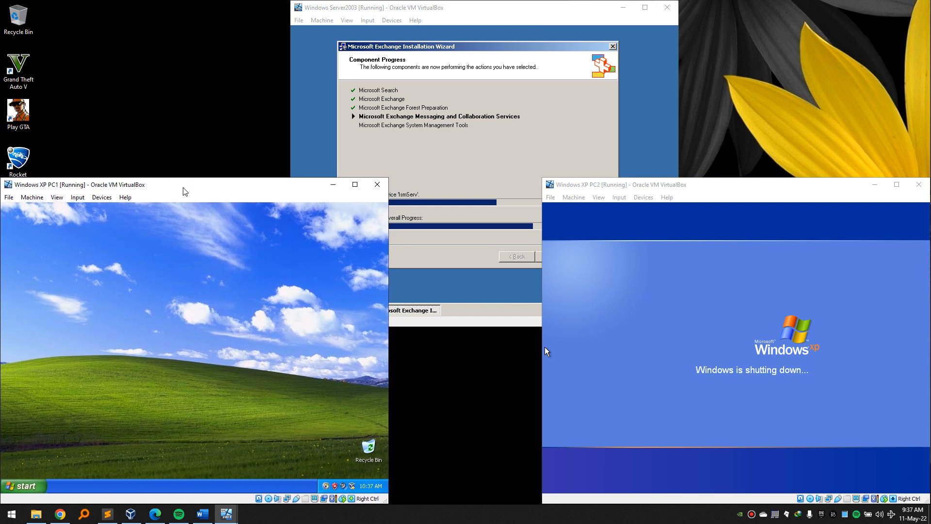
{"action": "left_click", "coordinate": [232, 240]}
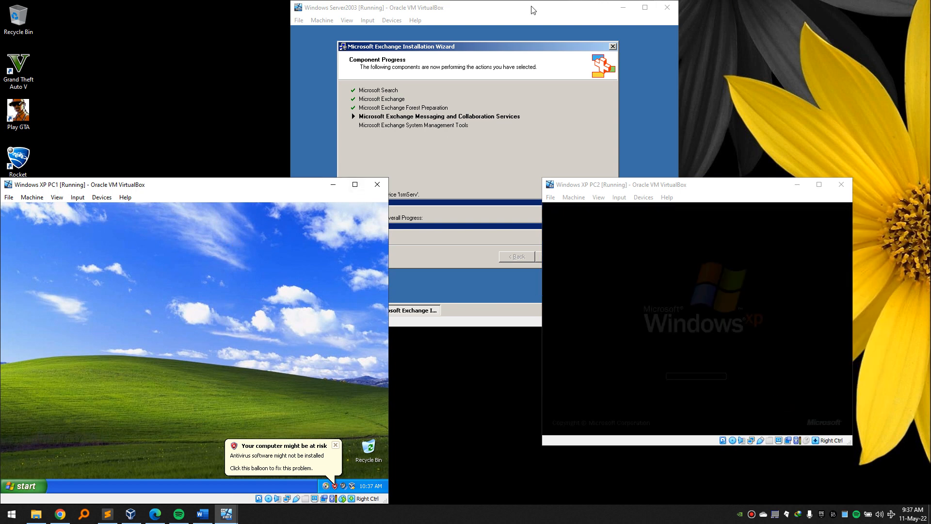
{"action": "left_click", "coordinate": [522, 28]}
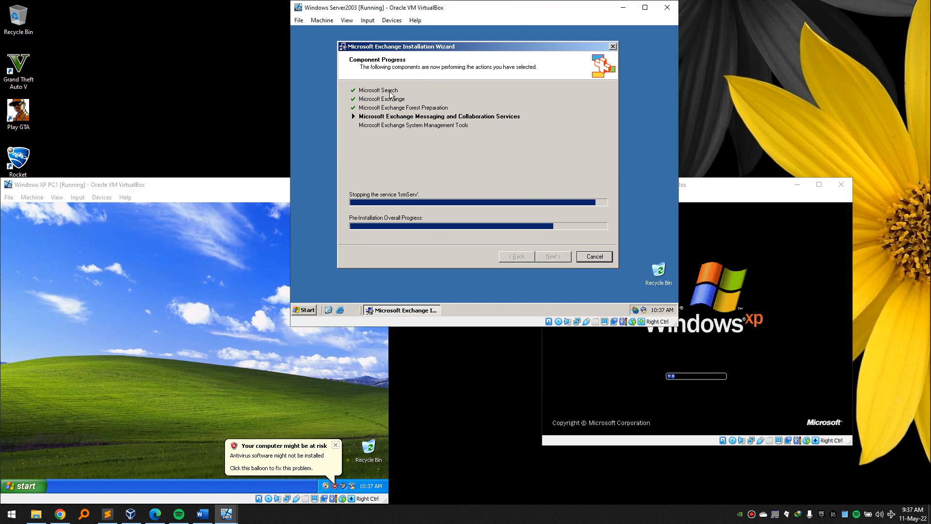
{"action": "left_click", "coordinate": [232, 269]}
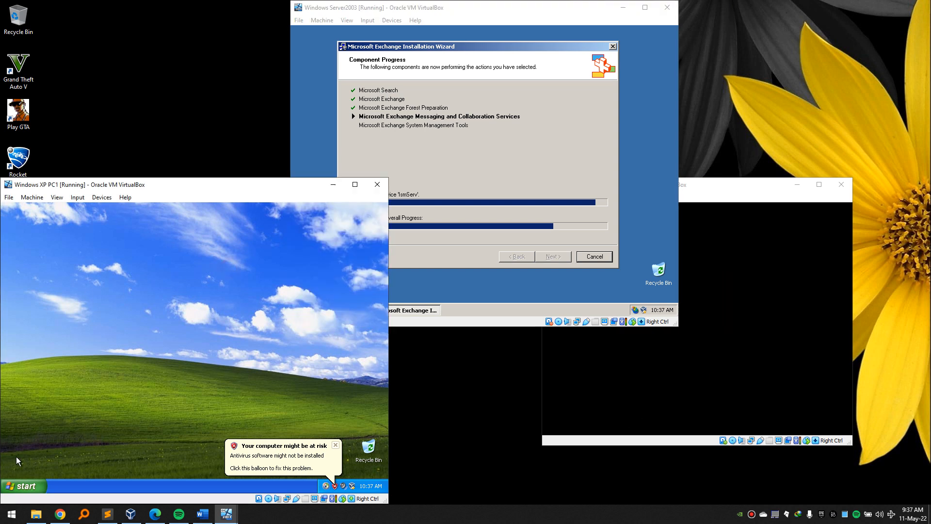
{"action": "left_click", "coordinate": [25, 485]}
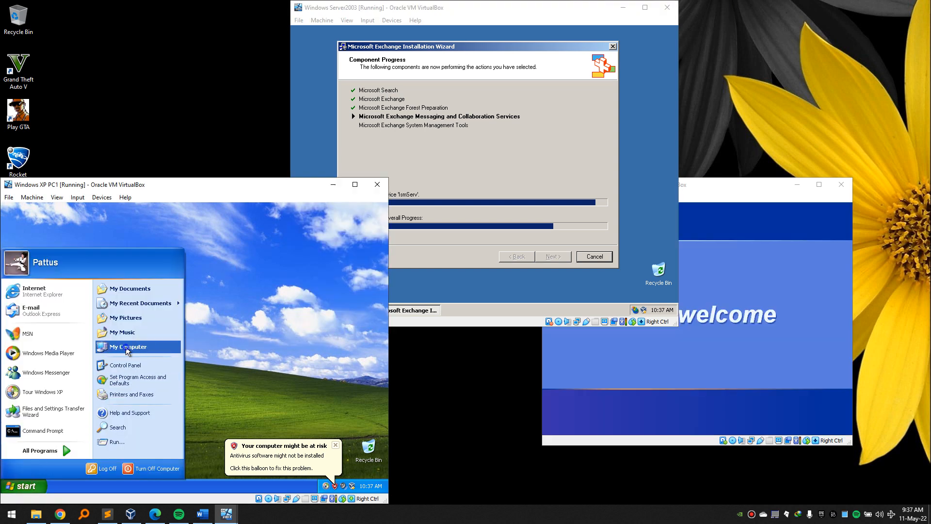
Set XP PC1's Computer Name membership to domain chogm and submit the change.
{"action": "right_click", "coordinate": [122, 344]}
{"action": "left_click", "coordinate": [160, 432]}
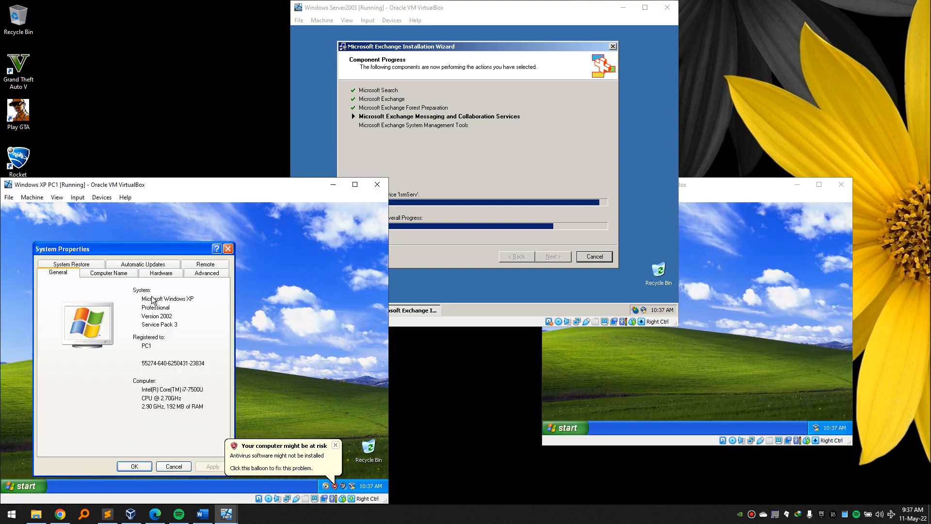
{"action": "left_click_drag", "start_coordinate": [136, 251], "coordinate": [142, 224]}
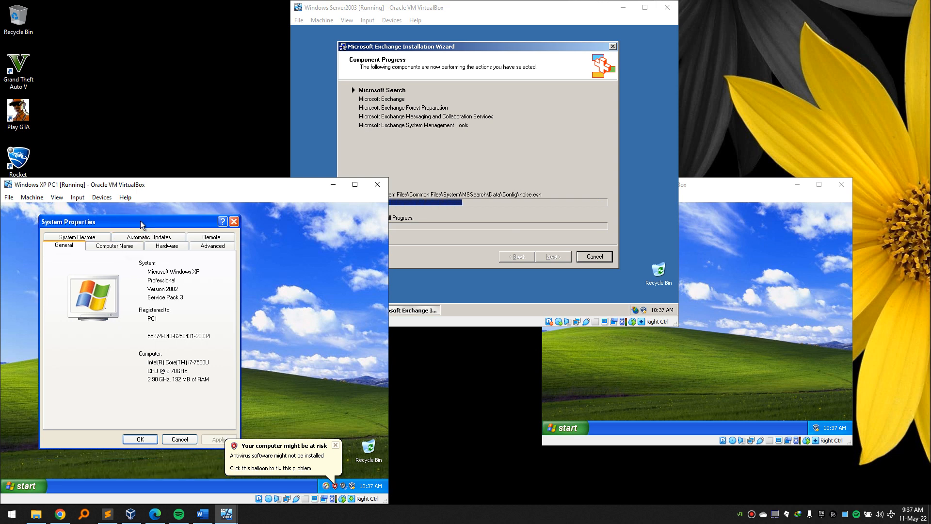
{"action": "left_click", "coordinate": [115, 245]}
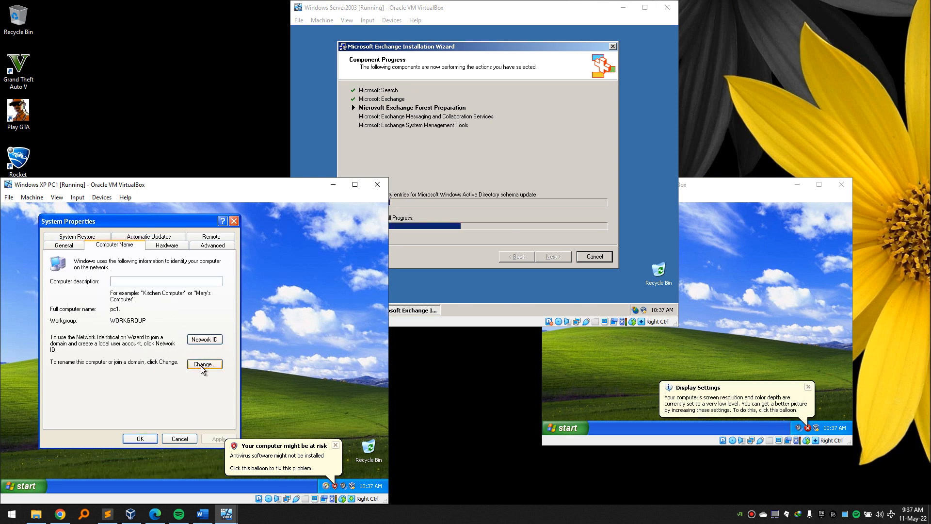
{"action": "left_click", "coordinate": [202, 366]}
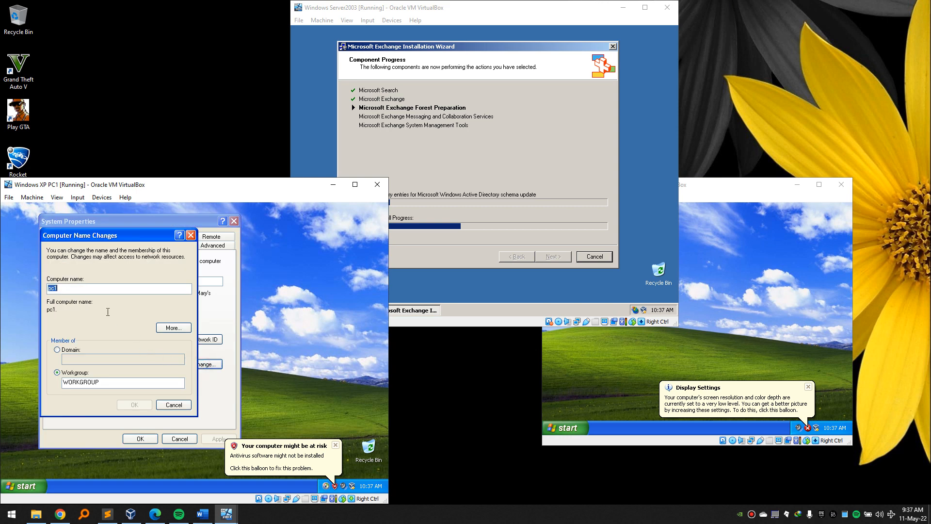
{"action": "left_click", "coordinate": [70, 350]}
{"action": "left_click", "coordinate": [78, 358]}
{"action": "type", "text": "chogm"}
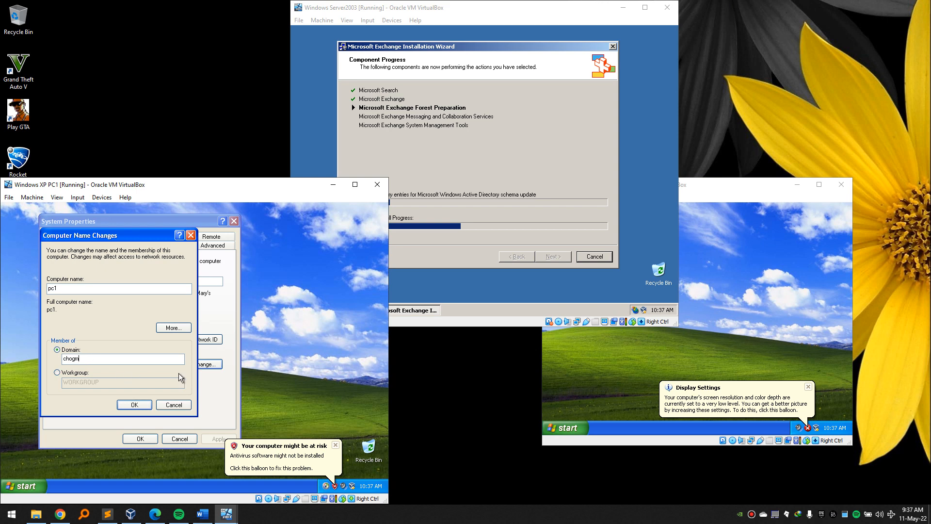
{"action": "left_click", "coordinate": [135, 405]}
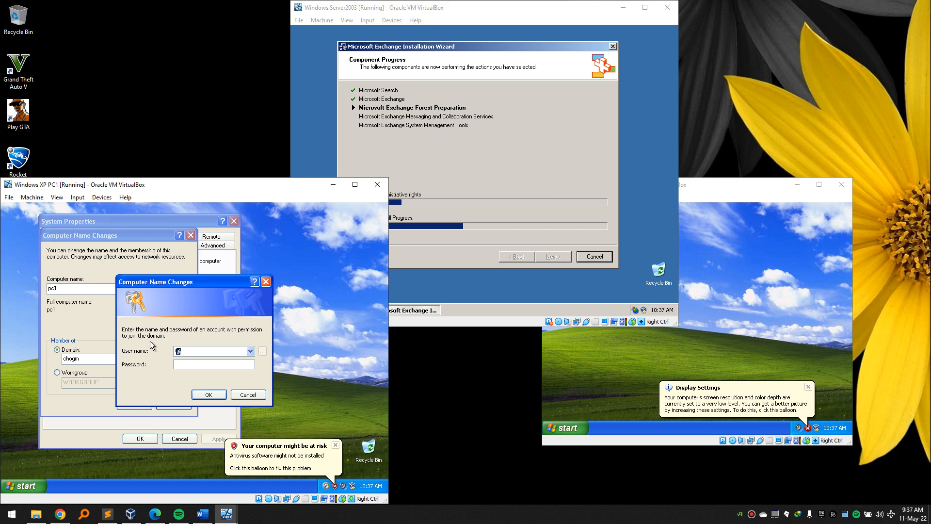
Enter the Administrator user name and password to authorize joining chogm.
{"action": "left_click_drag", "start_coordinate": [124, 333], "coordinate": [251, 332]}
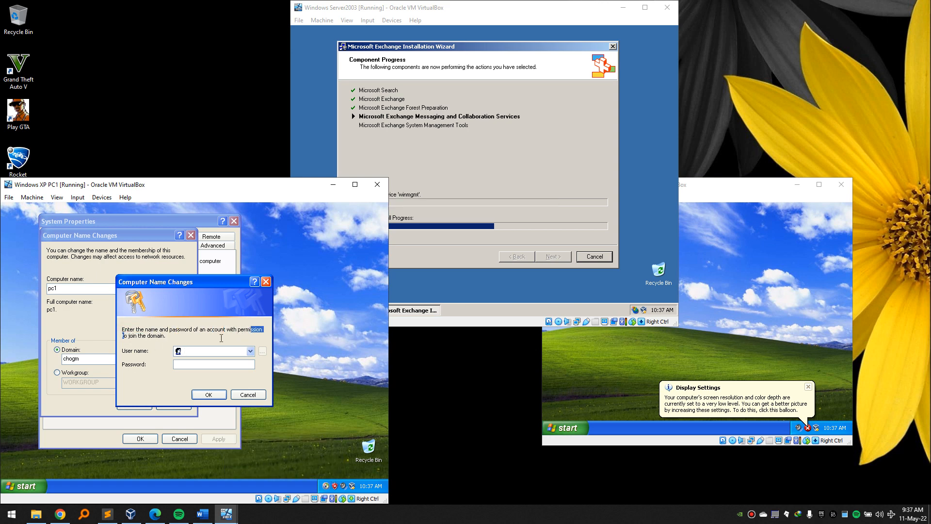
{"action": "left_click", "coordinate": [203, 352]}
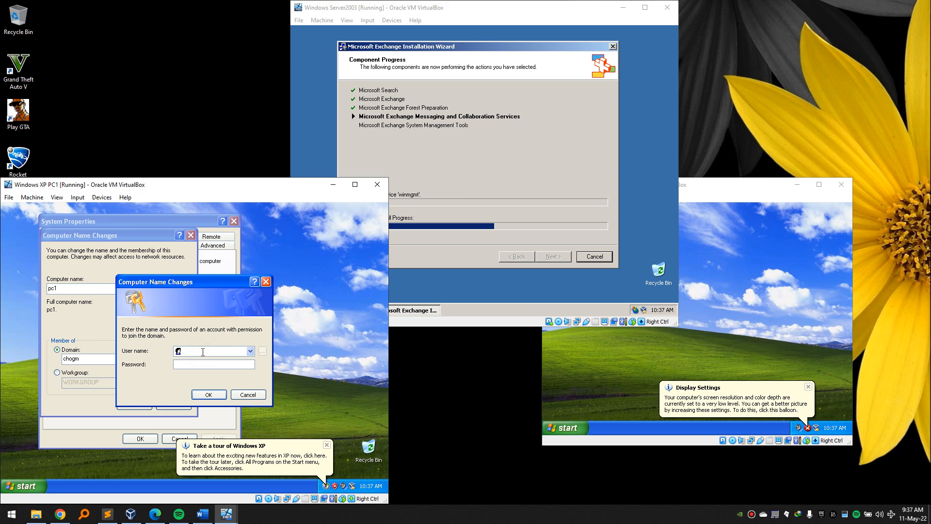
{"action": "type", "text": "Administrator"}
{"action": "left_click", "coordinate": [458, 13]}
{"action": "left_click", "coordinate": [305, 310]}
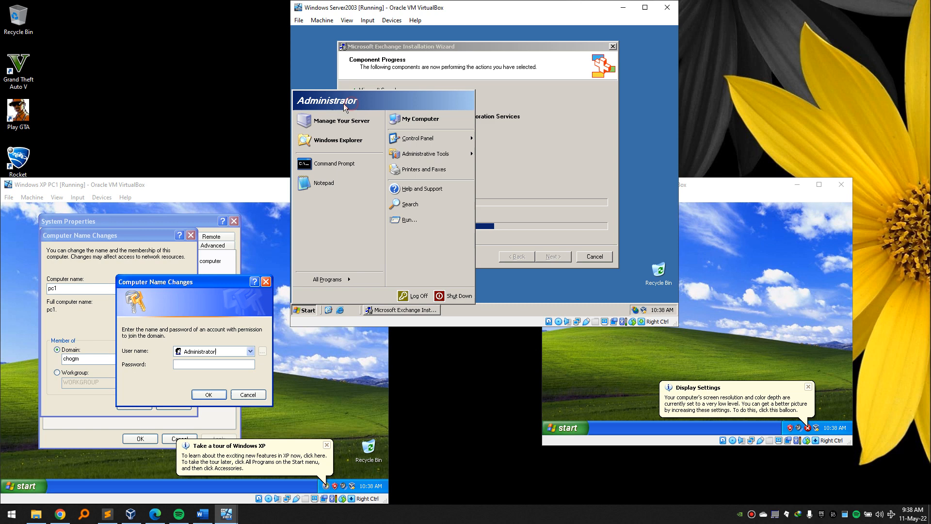
{"action": "left_click", "coordinate": [207, 365]}
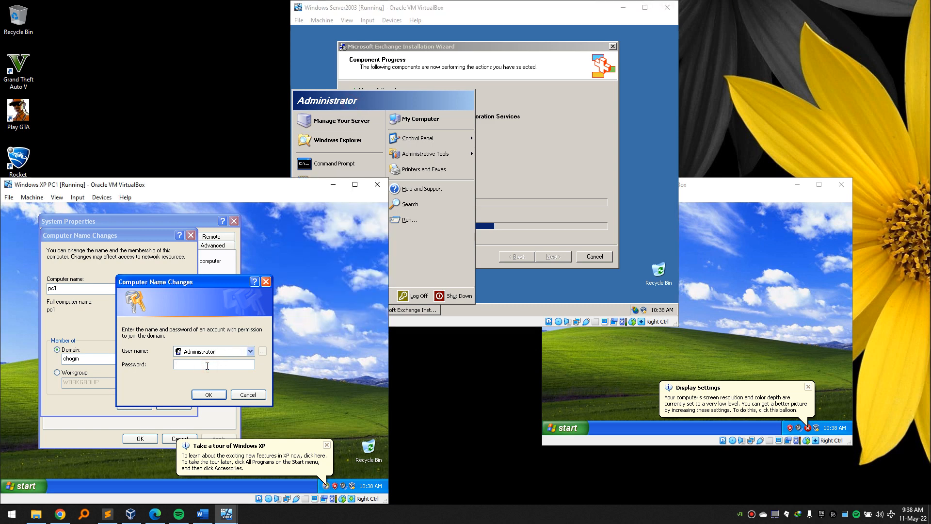
{"action": "left_click", "coordinate": [220, 394]}
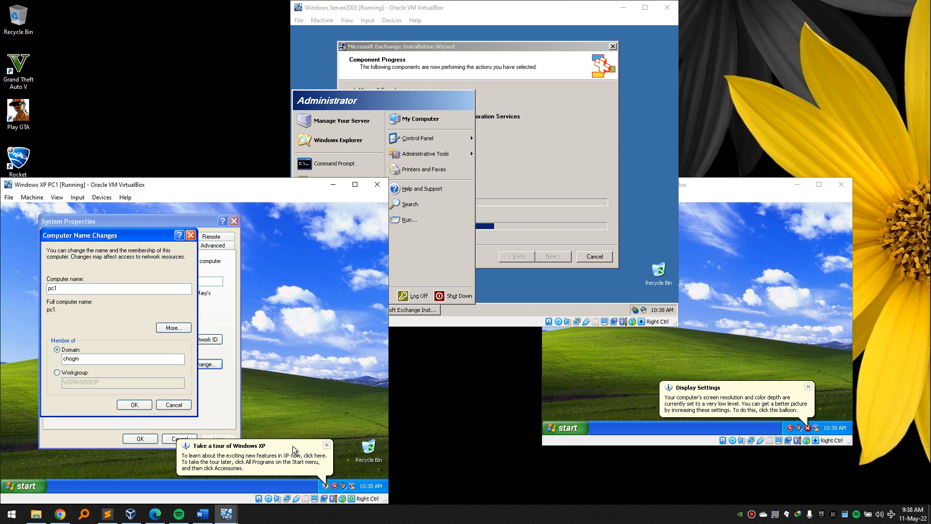
{"action": "left_click", "coordinate": [327, 445]}
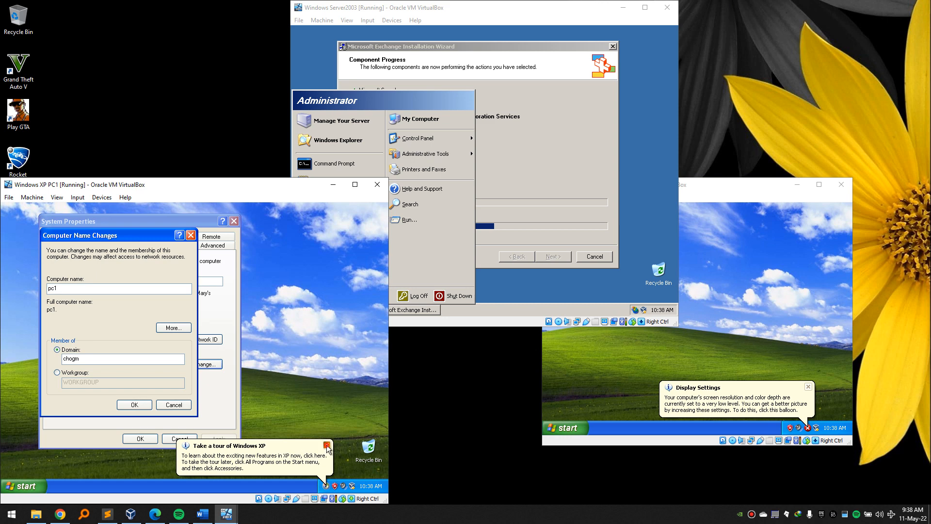
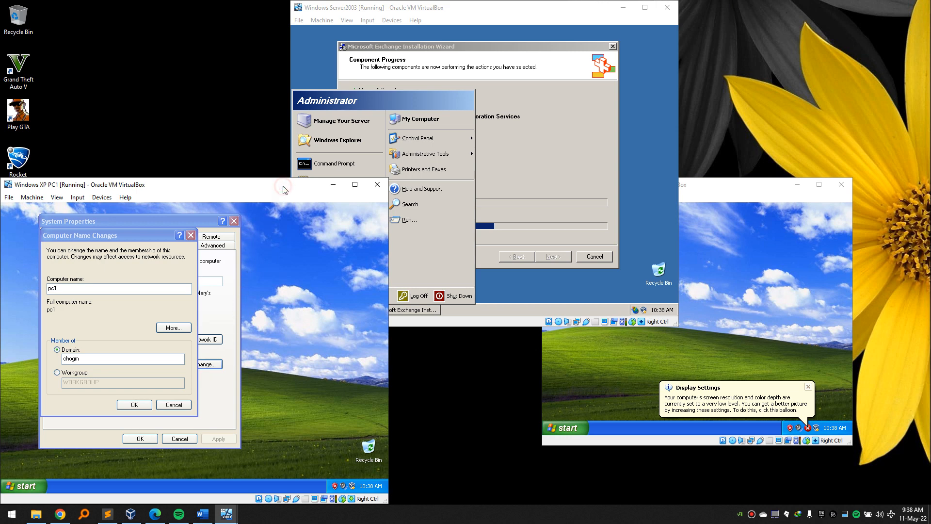
Accept PC2's automatic display resolution fix, suppress the prompt, and keep the new settings.
{"action": "left_click", "coordinate": [458, 13]}
{"action": "left_click", "coordinate": [313, 316]}
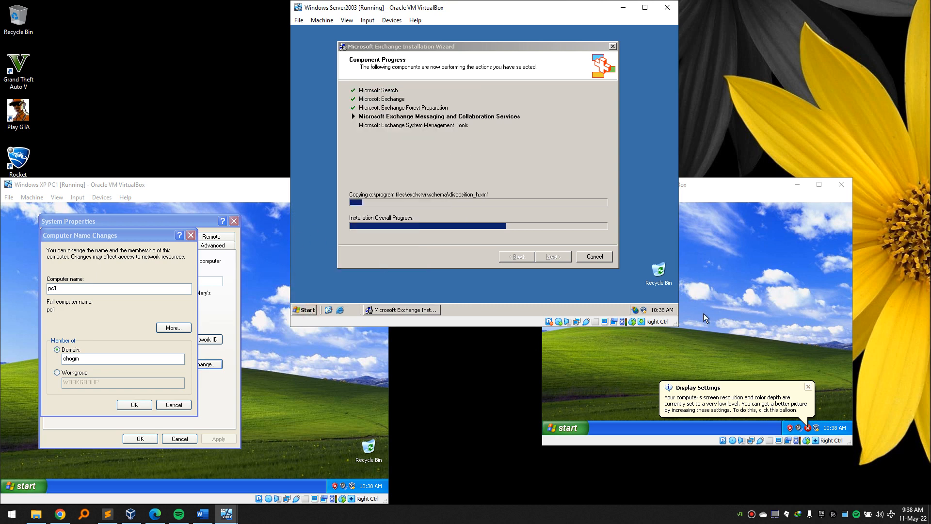
{"action": "left_click", "coordinate": [732, 293]}
{"action": "left_click", "coordinate": [706, 399]}
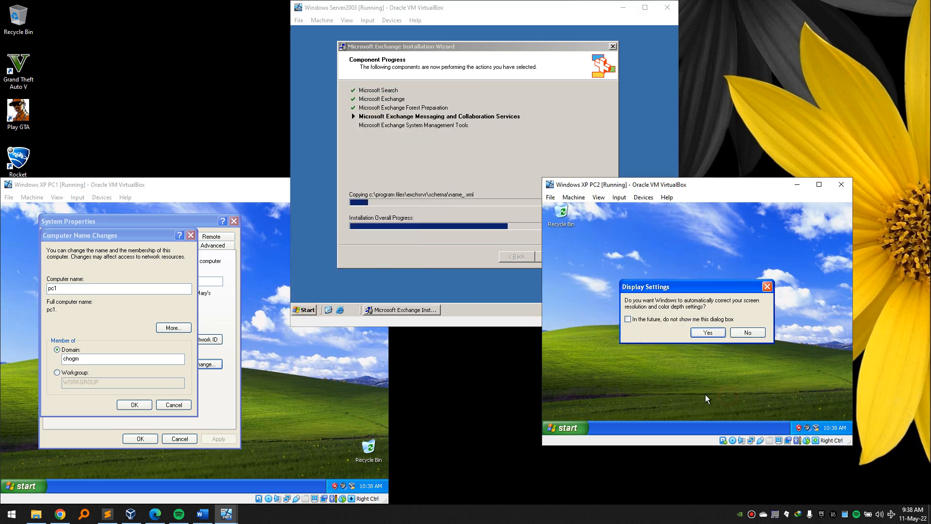
{"action": "left_click", "coordinate": [673, 318]}
{"action": "left_click", "coordinate": [708, 332]}
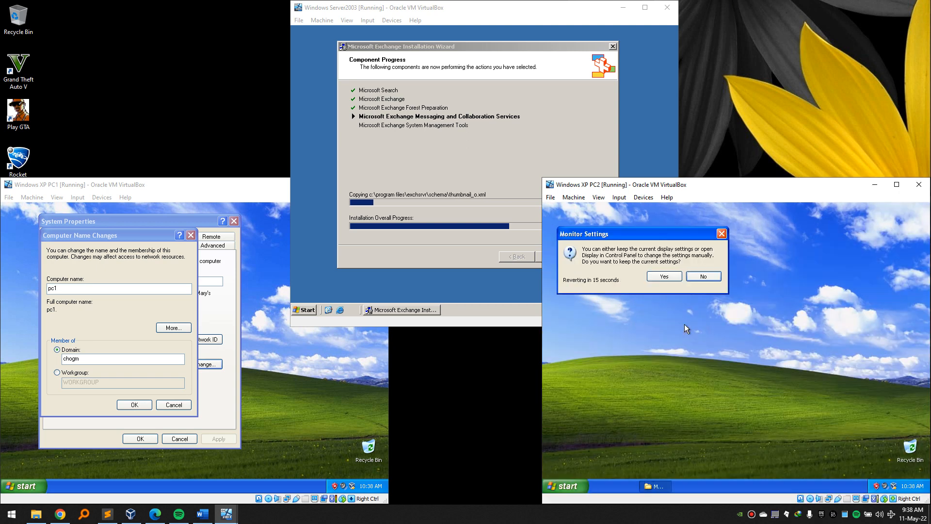
{"action": "left_click", "coordinate": [650, 274]}
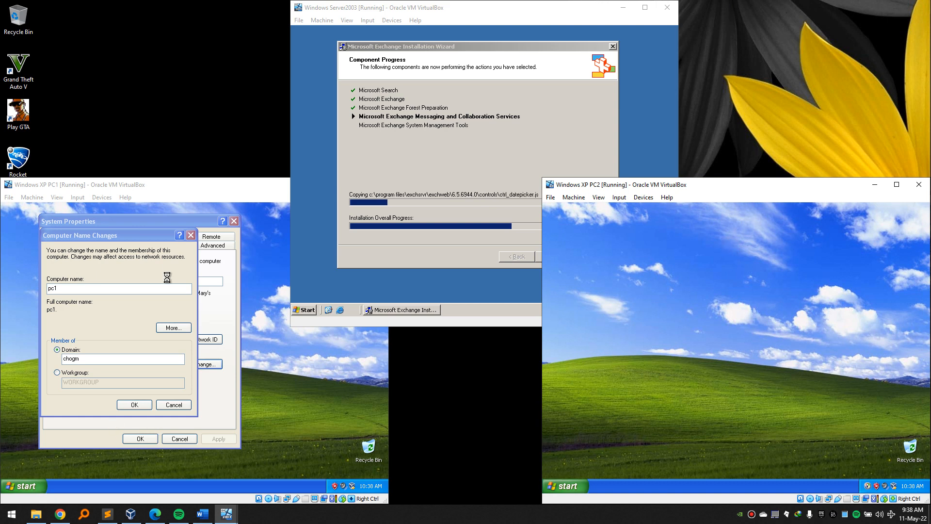
Acknowledge PC1's chogm domain welcome and restart notices, close System Properties, and restart PC1.
{"action": "left_click", "coordinate": [254, 186]}
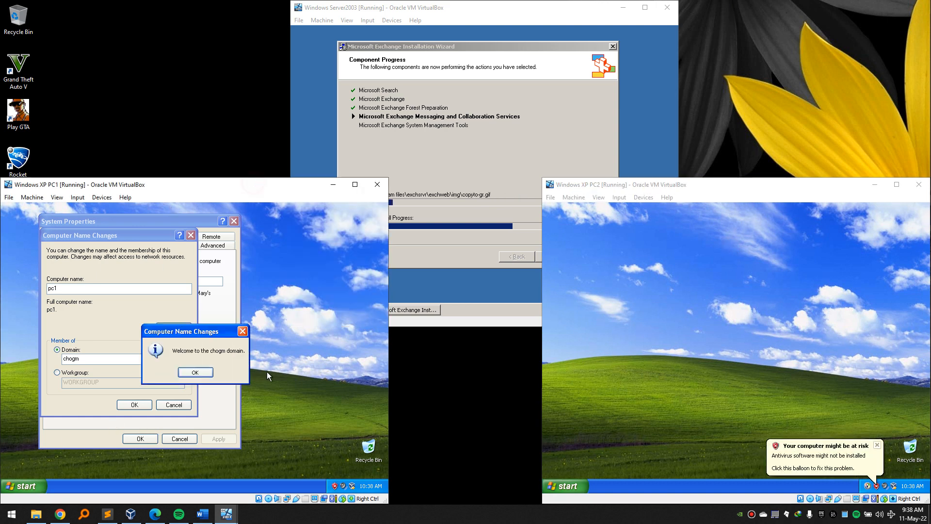
{"action": "left_click", "coordinate": [199, 373]}
{"action": "left_click", "coordinate": [196, 373]}
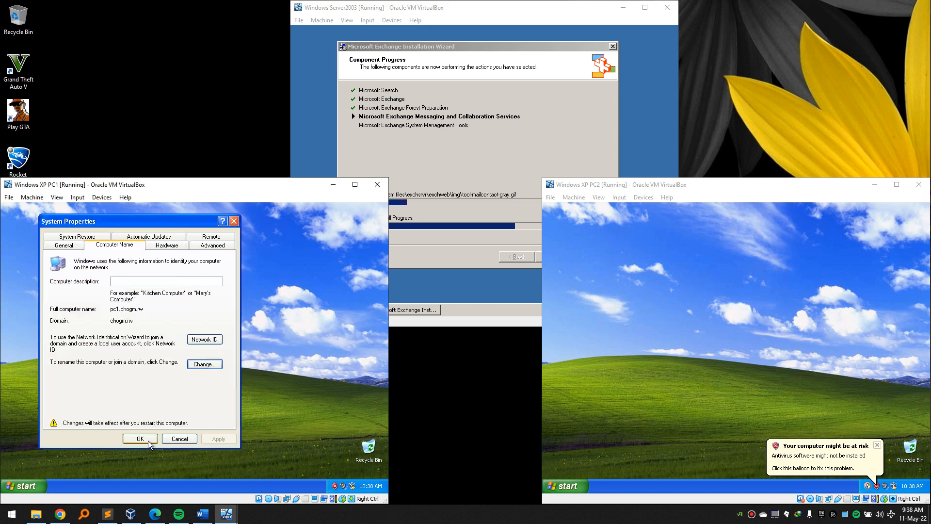
{"action": "left_click", "coordinate": [140, 438]}
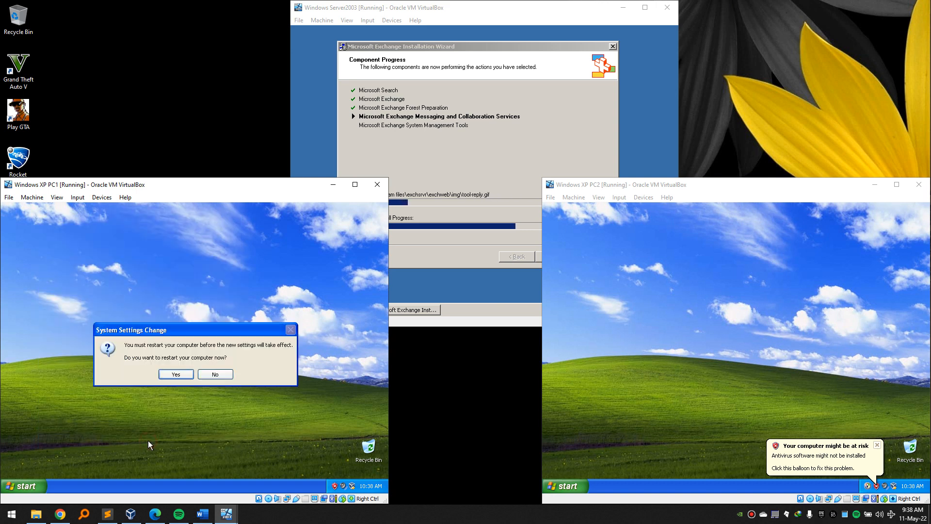
{"action": "left_click", "coordinate": [178, 375]}
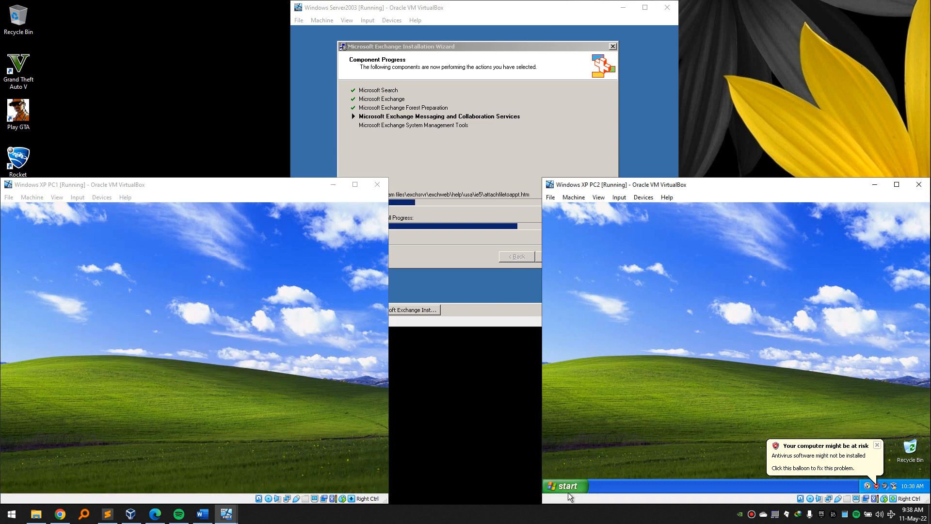
Set PC2's Computer Name membership to domain chogm and submit the change.
{"action": "left_click", "coordinate": [566, 486]}
{"action": "right_click", "coordinate": [678, 356]}
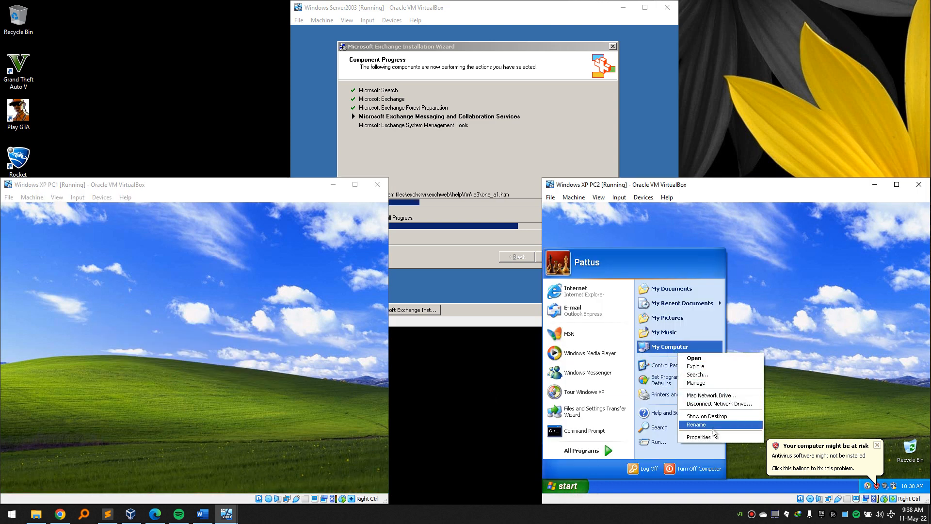
{"action": "left_click", "coordinate": [716, 435]}
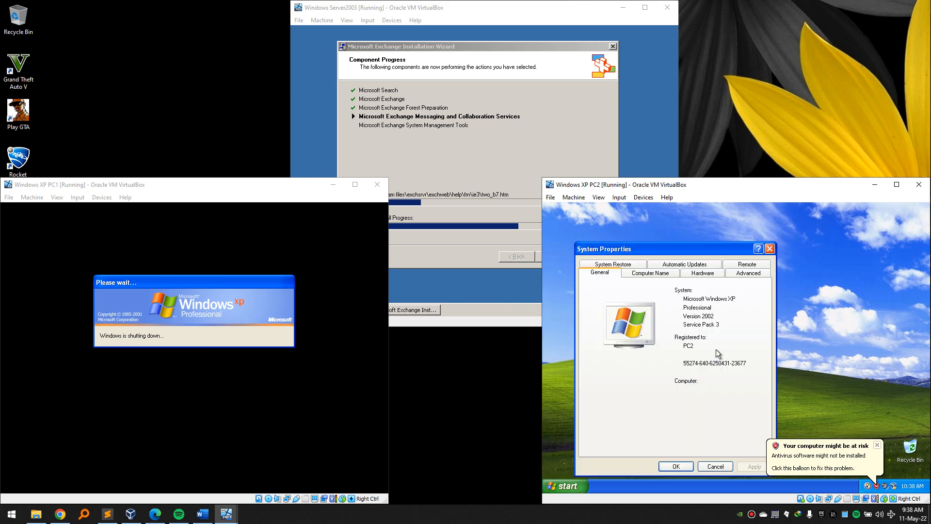
{"action": "left_click", "coordinate": [652, 273]}
{"action": "left_click", "coordinate": [739, 392]}
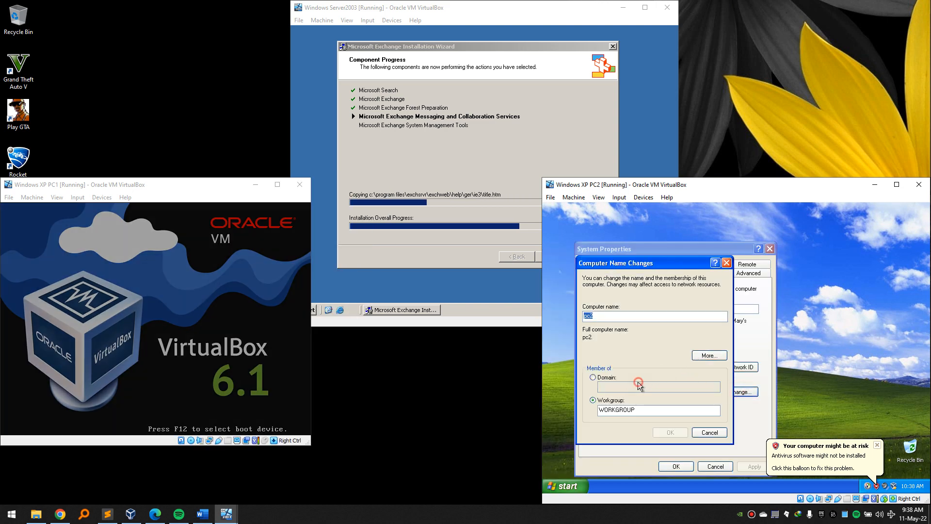
{"action": "left_click", "coordinate": [604, 377]}
{"action": "left_click", "coordinate": [606, 387]}
{"action": "type", "text": "chogm"}
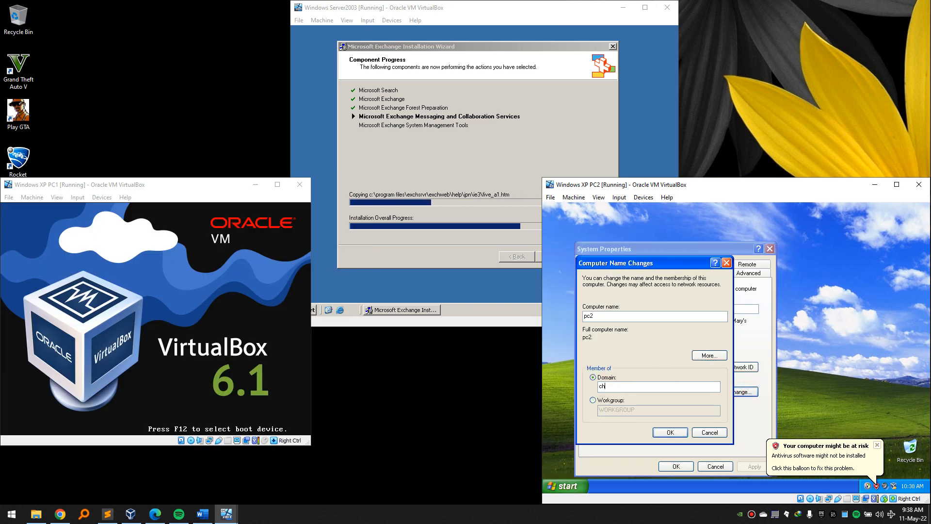
{"action": "left_click", "coordinate": [665, 433]}
Enter the Administrator user name and password to authorize PC2 joining chogm.
{"action": "type", "text": "Ad"}
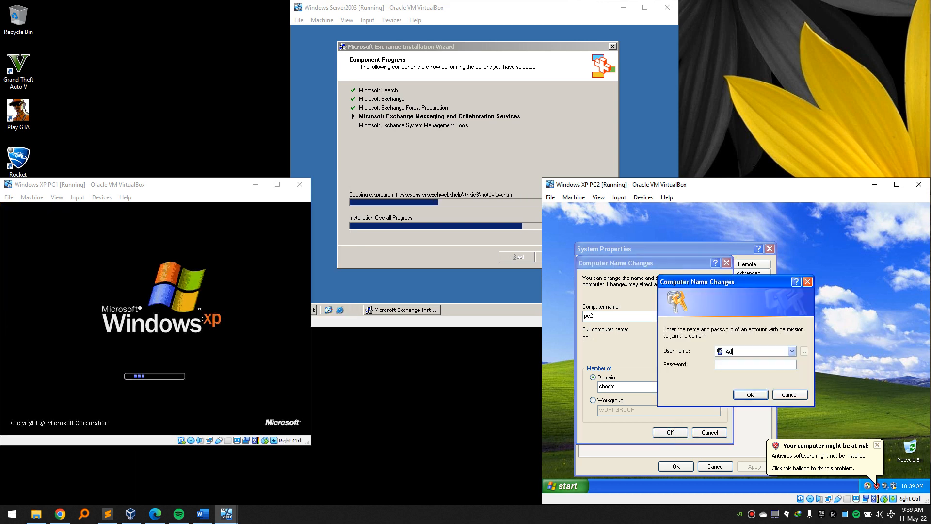
{"action": "type", "text": "ministrator"}
{"action": "key", "text": "Tab"}
{"action": "type", "text": "P"}
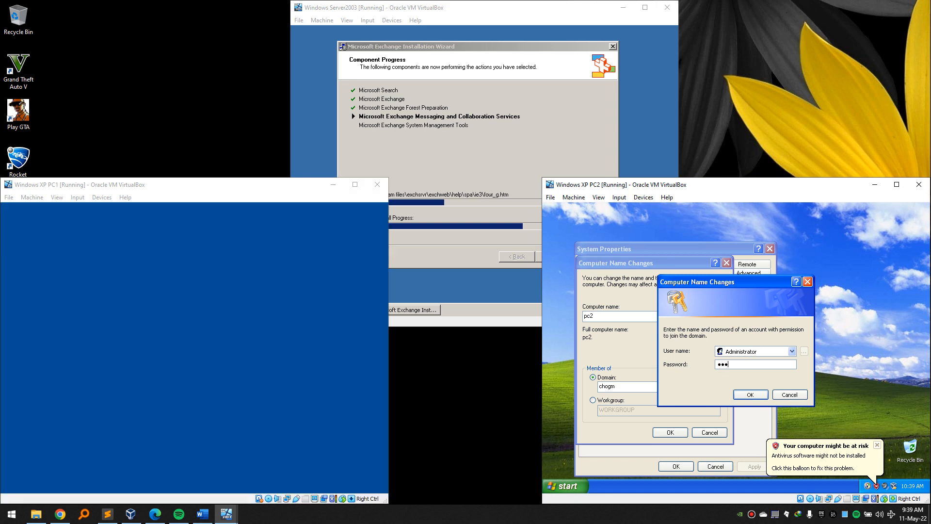
{"action": "left_click", "coordinate": [750, 395]}
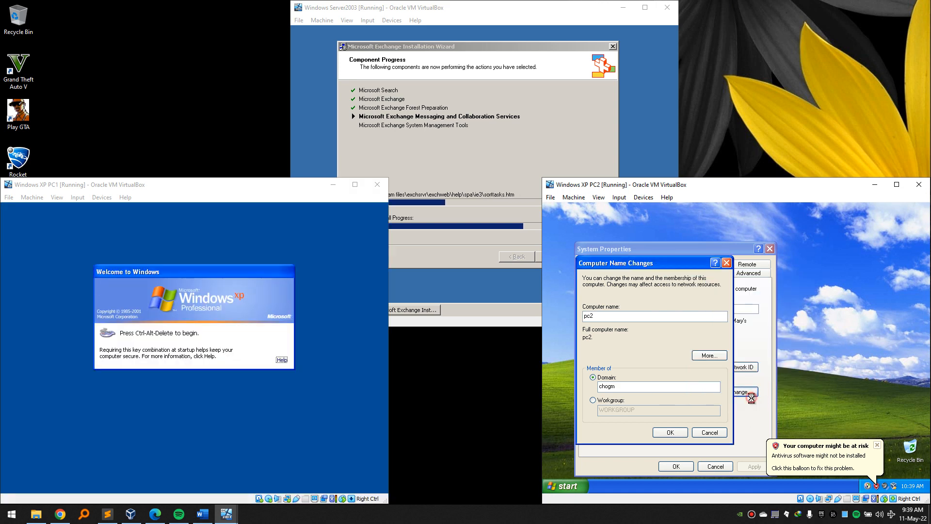
Dismiss PC2's antivirus warning and notification balloon, then bring up PC1's logon prompt with Ctrl+Alt+Del.
{"action": "left_click", "coordinate": [877, 445]}
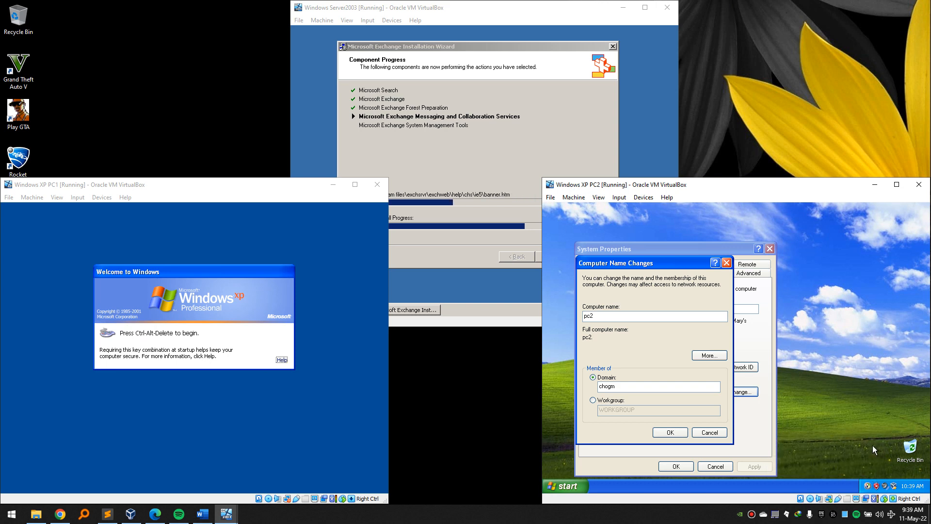
{"action": "left_click", "coordinate": [868, 445]}
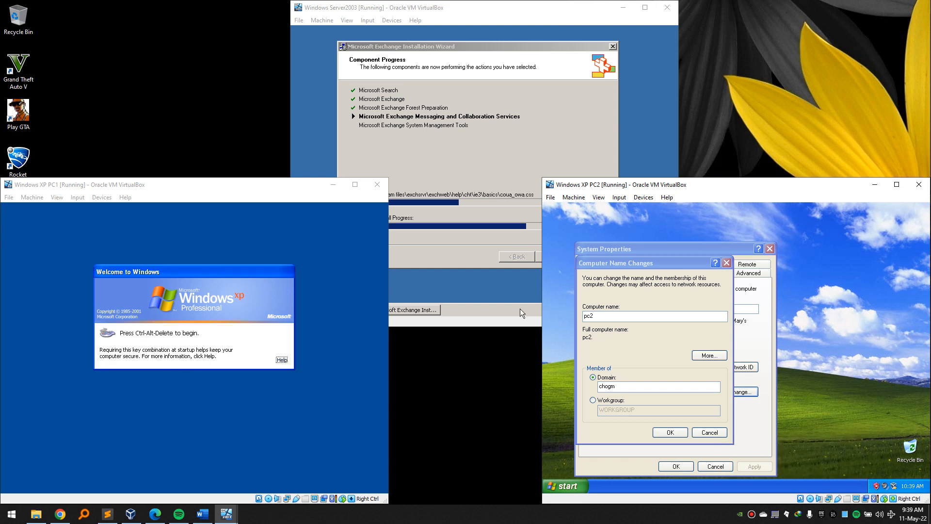
{"action": "left_click", "coordinate": [226, 189]}
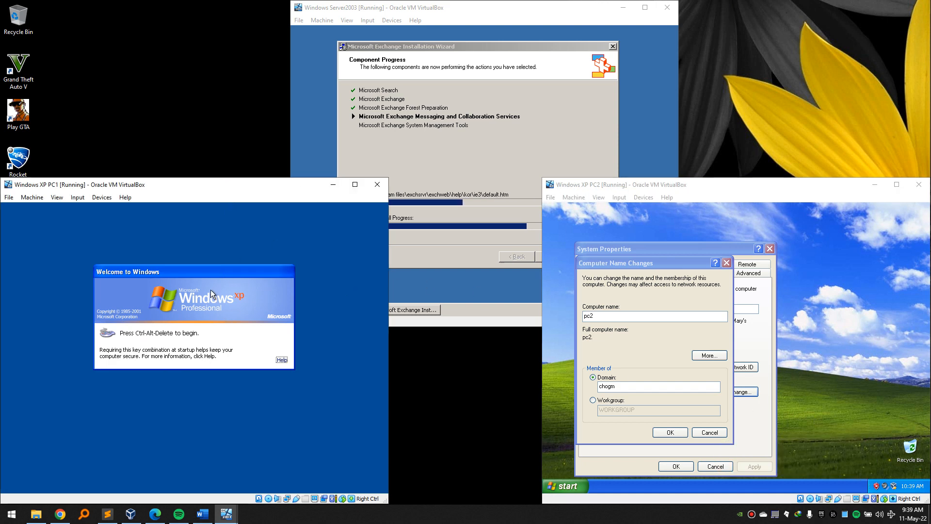
{"action": "key", "text": "ctrl+alt+Delete"}
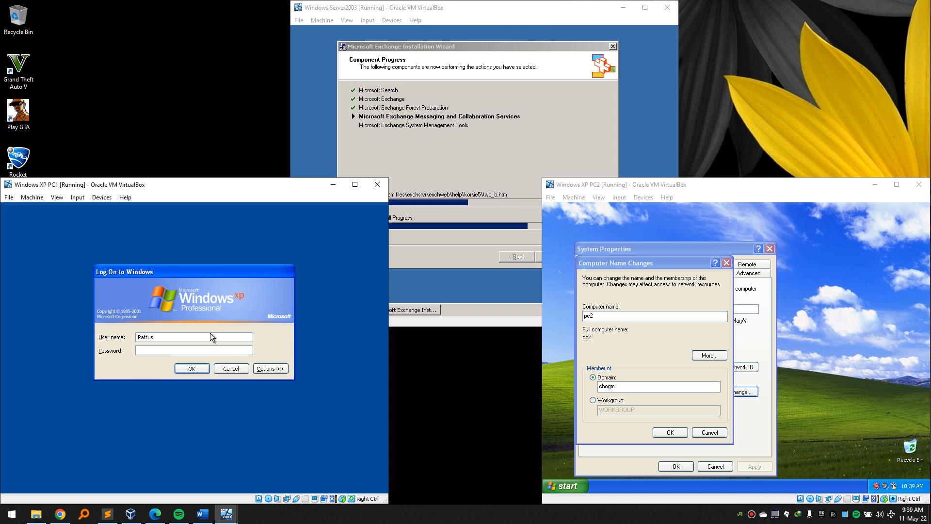
Check PC1's available Log on to domains in the logon options, then log on.
{"action": "left_click", "coordinate": [277, 370]}
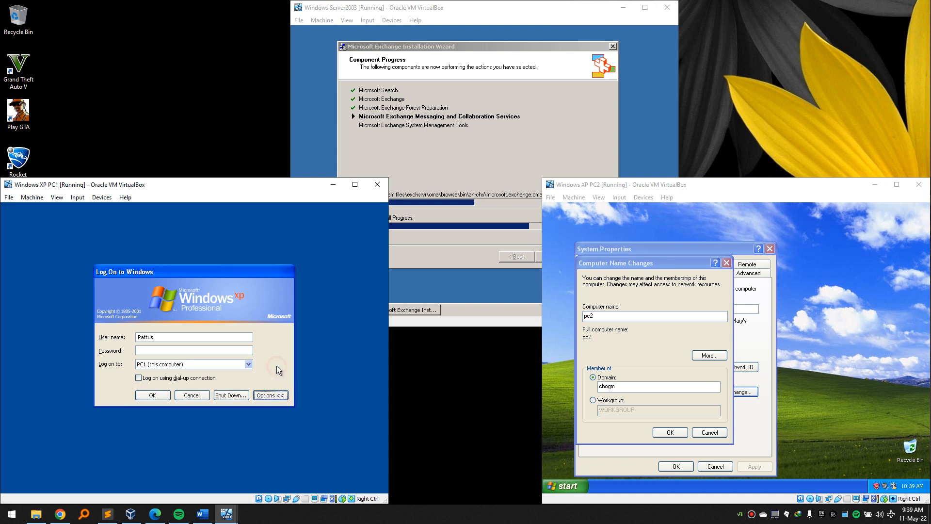
{"action": "left_click", "coordinate": [249, 364]}
{"action": "left_click", "coordinate": [248, 364]}
{"action": "left_click", "coordinate": [248, 365]}
{"action": "left_click", "coordinate": [248, 364]}
{"action": "left_click", "coordinate": [248, 365]}
{"action": "left_click", "coordinate": [248, 365]}
{"action": "left_click", "coordinate": [249, 365]}
{"action": "left_click", "coordinate": [248, 364]}
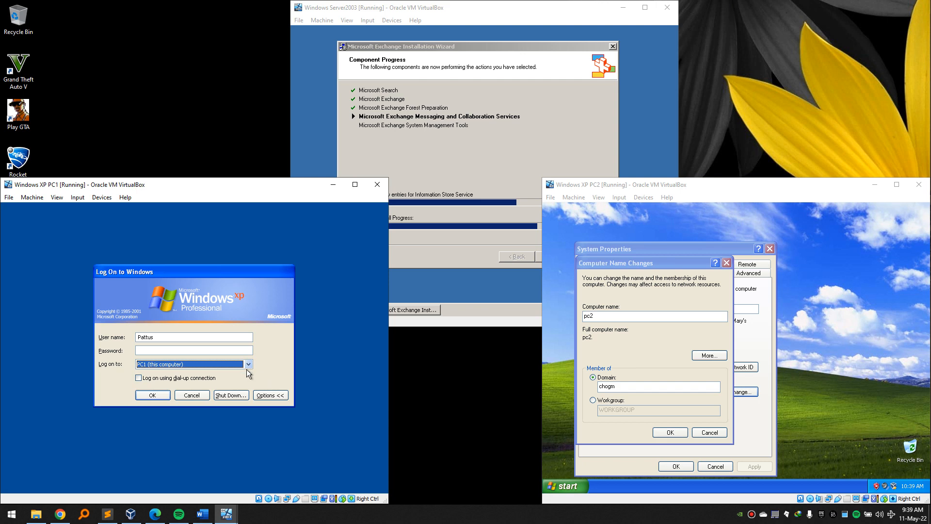
{"action": "left_click", "coordinate": [269, 394]}
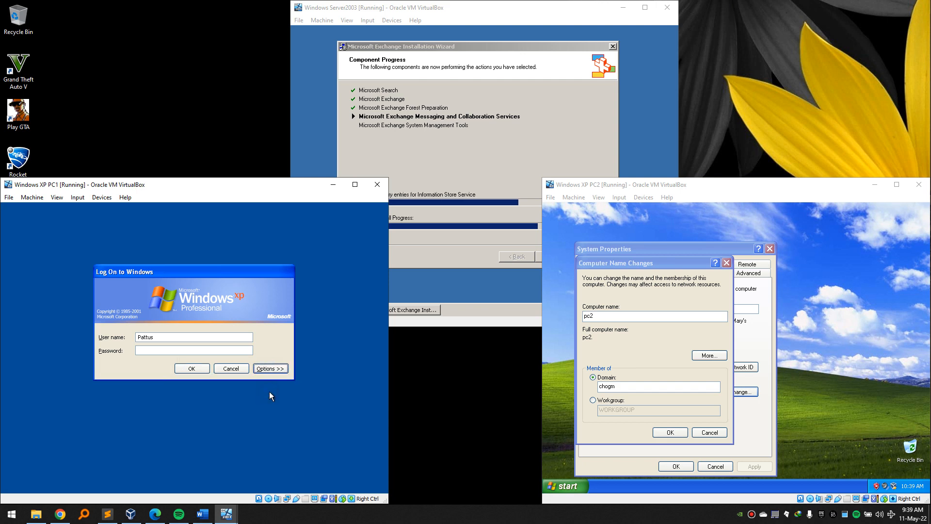
{"action": "left_click", "coordinate": [192, 368]}
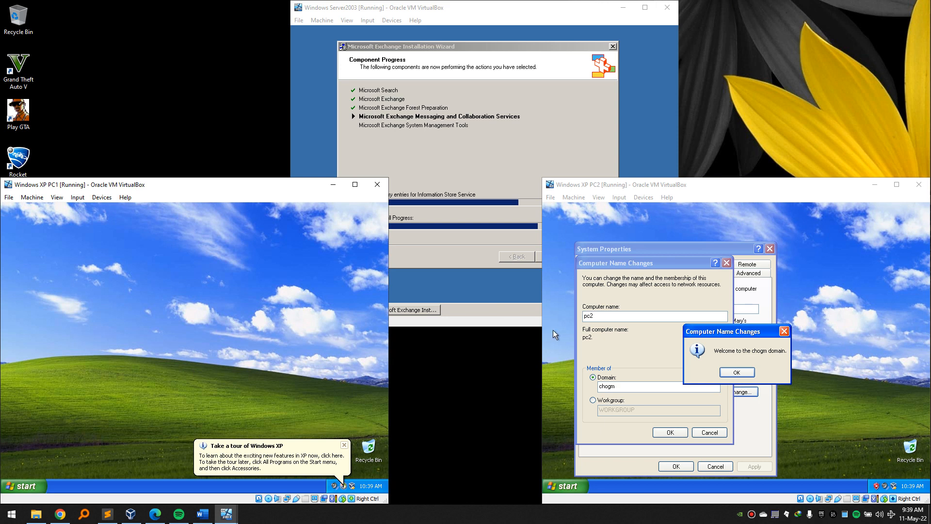
Acknowledge PC2's chogm welcome and restart notices and restart PC2, then dismiss PC1's tour notice.
{"action": "left_click", "coordinate": [745, 373]}
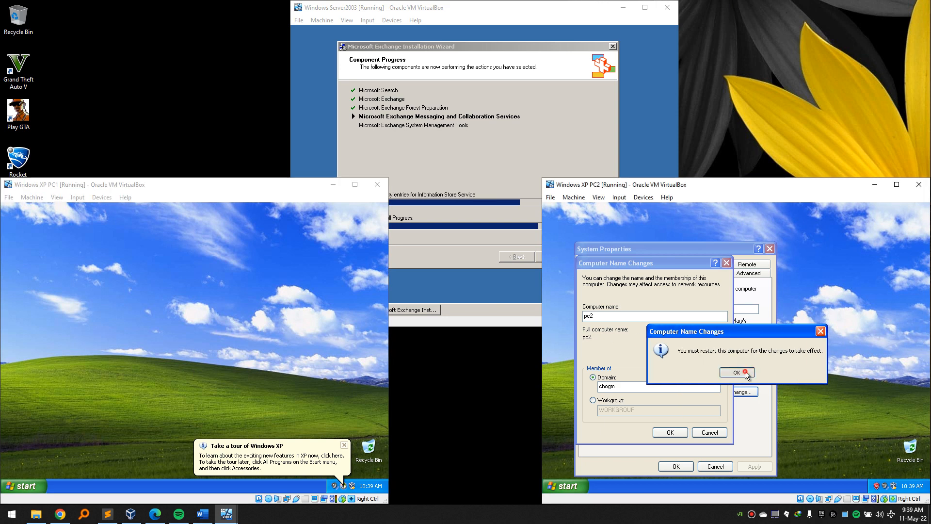
{"action": "left_click", "coordinate": [746, 372]}
{"action": "left_click", "coordinate": [687, 467]}
{"action": "left_click", "coordinate": [727, 378]}
{"action": "left_click", "coordinate": [301, 337]}
{"action": "left_click", "coordinate": [345, 444]}
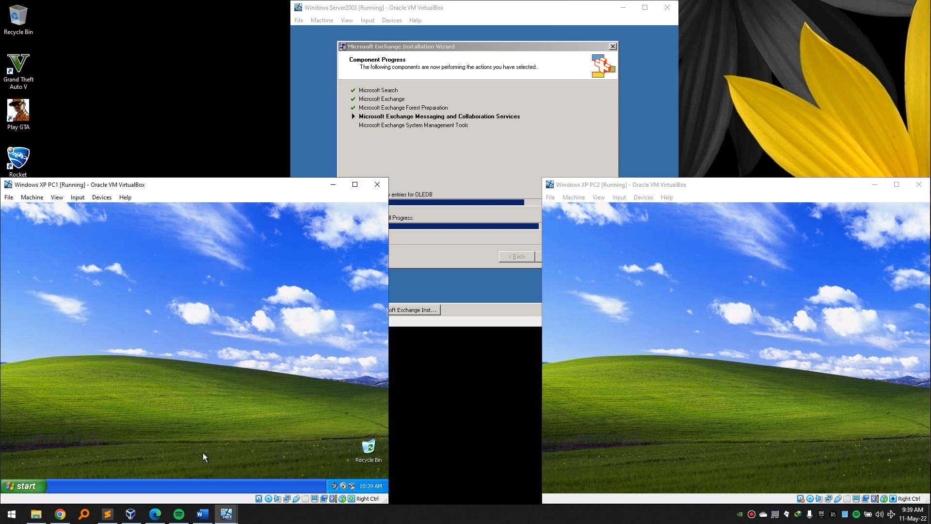
{"action": "left_click", "coordinate": [25, 486]}
Turn off Automatic Updates on PC1 through My Computer's System Properties.
{"action": "right_click", "coordinate": [137, 348]}
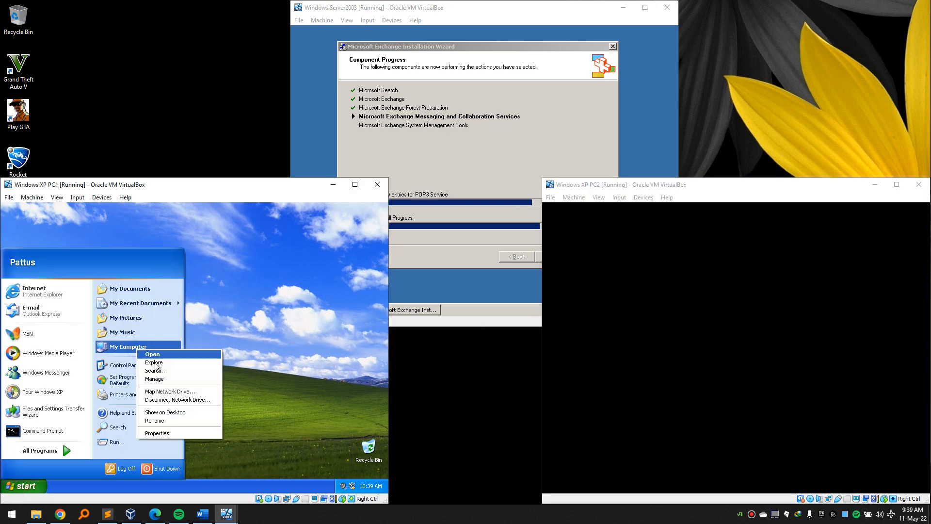
{"action": "left_click", "coordinate": [157, 433]}
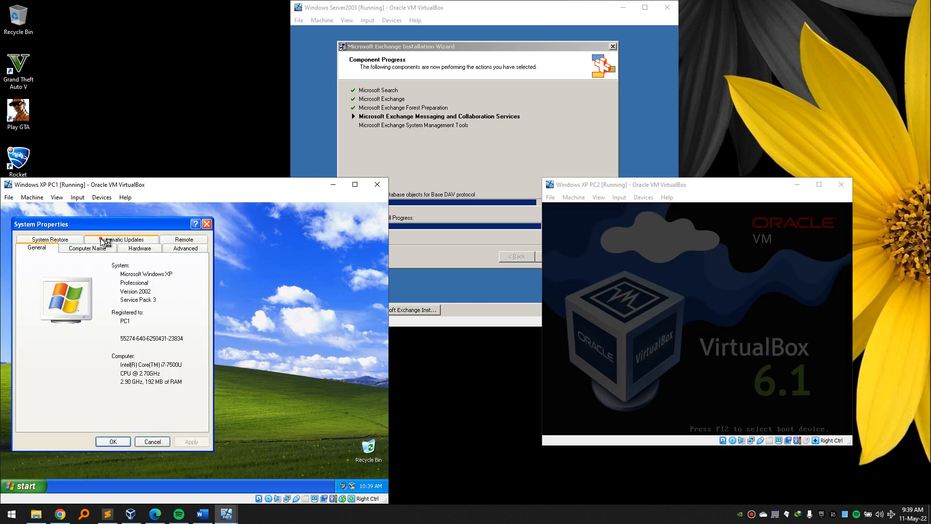
{"action": "left_click", "coordinate": [106, 242]}
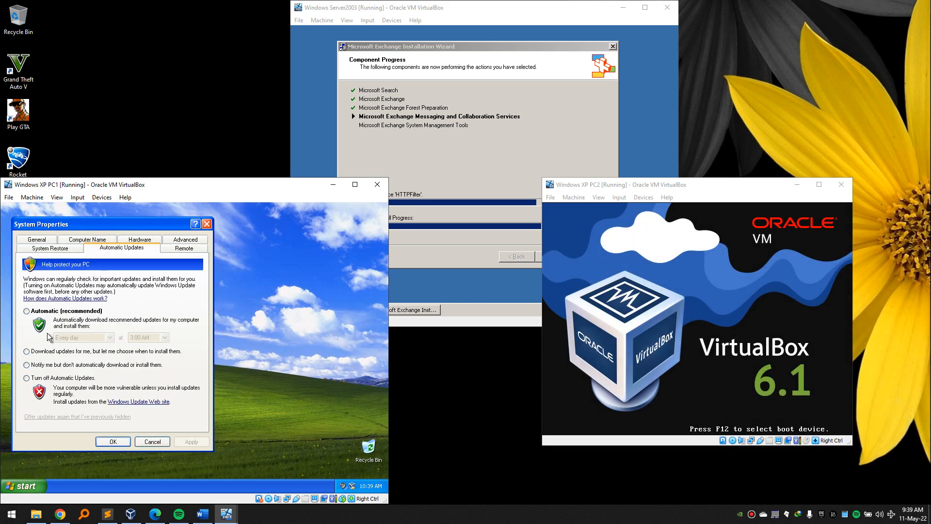
{"action": "left_click", "coordinate": [49, 378]}
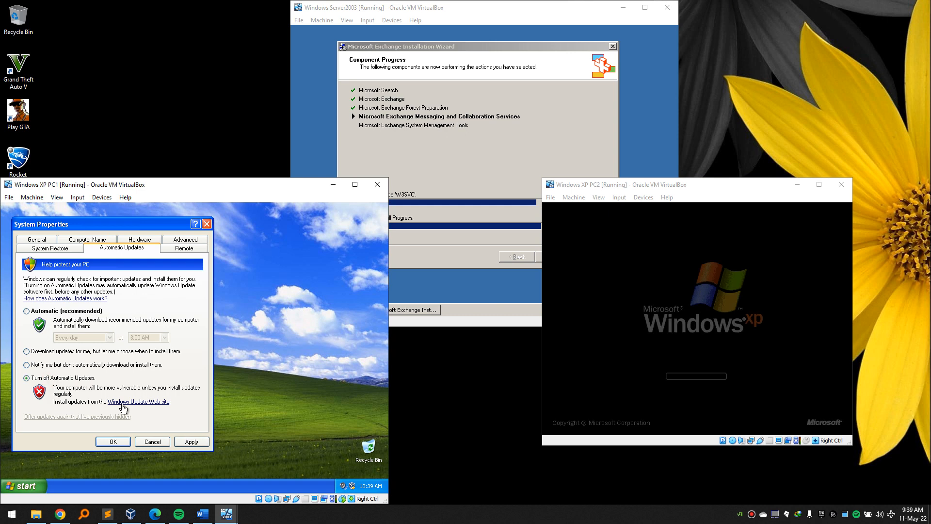
{"action": "left_click", "coordinate": [113, 442]}
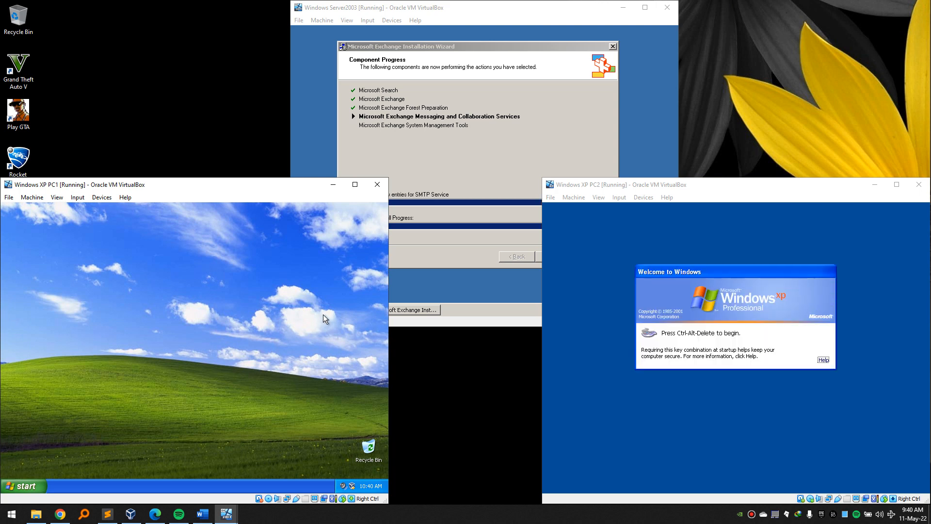
Log on to PC2 and open its System Properties from My Computer.
{"action": "left_click", "coordinate": [761, 273]}
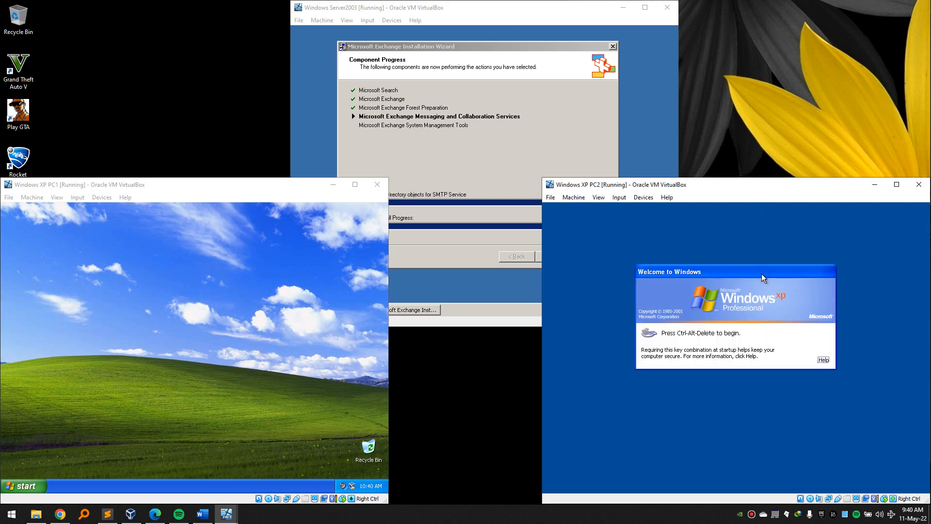
{"action": "key", "text": "ctrl+alt+Delete"}
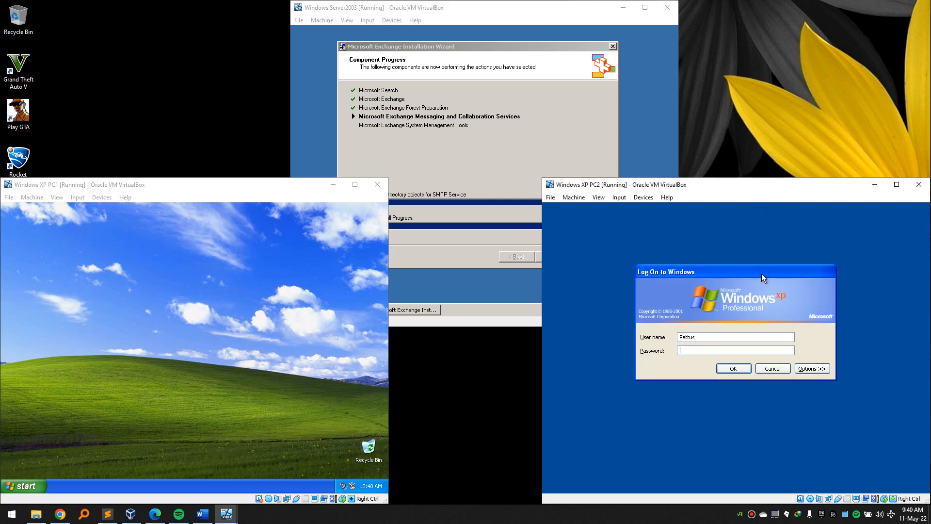
{"action": "key", "text": "Return"}
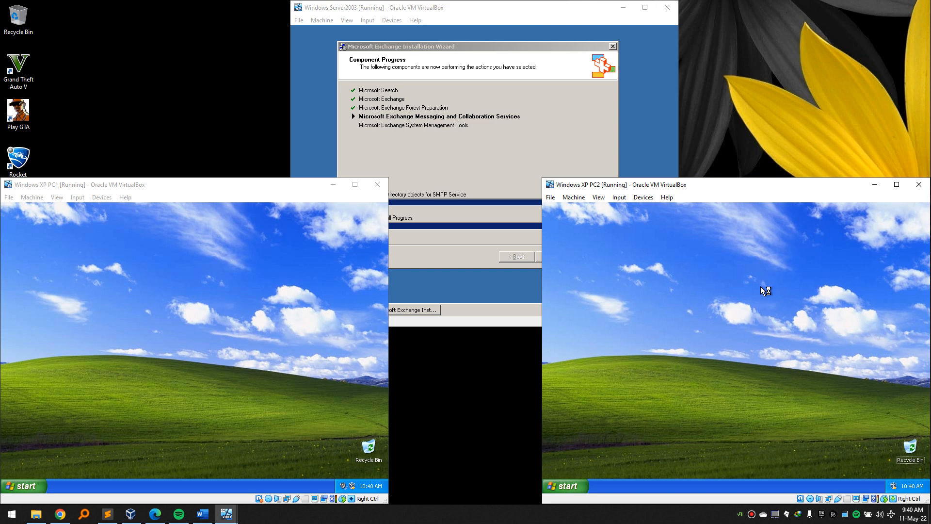
{"action": "left_click", "coordinate": [577, 485]}
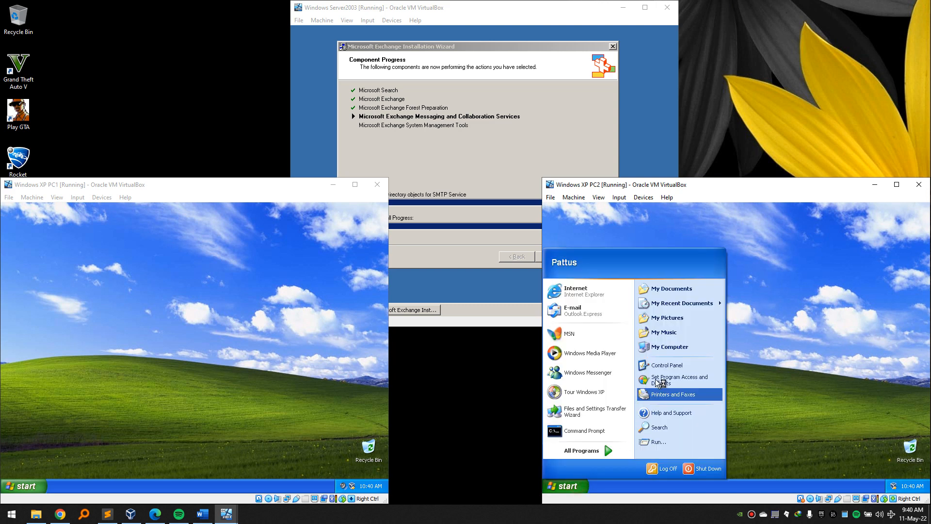
{"action": "right_click", "coordinate": [675, 346]}
{"action": "left_click", "coordinate": [697, 426]}
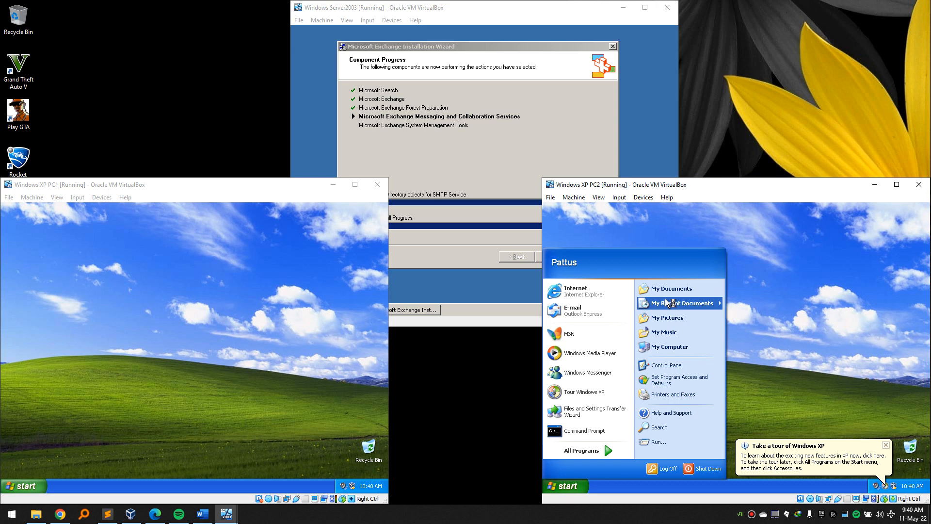
{"action": "right_click", "coordinate": [676, 347]}
{"action": "left_click", "coordinate": [699, 429]}
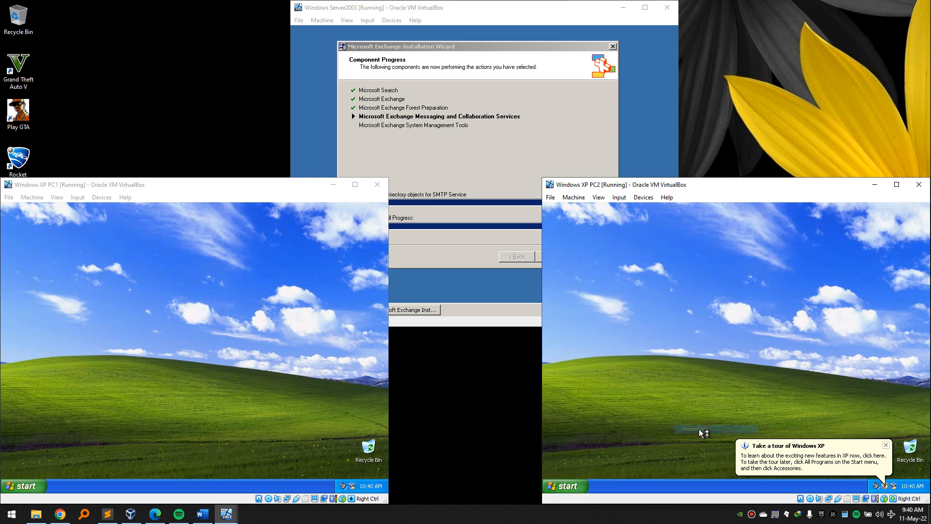
{"action": "left_click", "coordinate": [886, 445]}
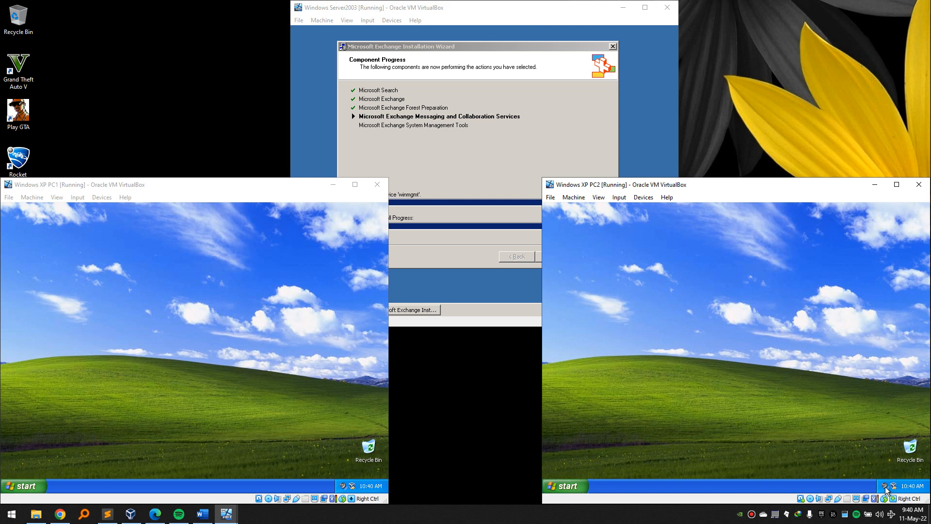
Confirm on the Computer Name tab that PC2's full name is pc2.chogm.rw.
{"action": "left_click", "coordinate": [703, 185]}
{"action": "left_click", "coordinate": [583, 487]}
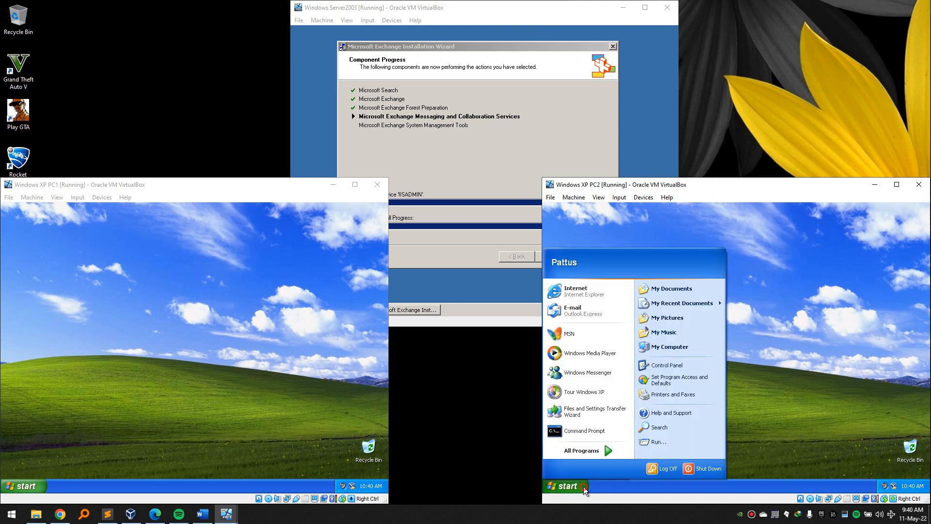
{"action": "left_click", "coordinate": [584, 487]}
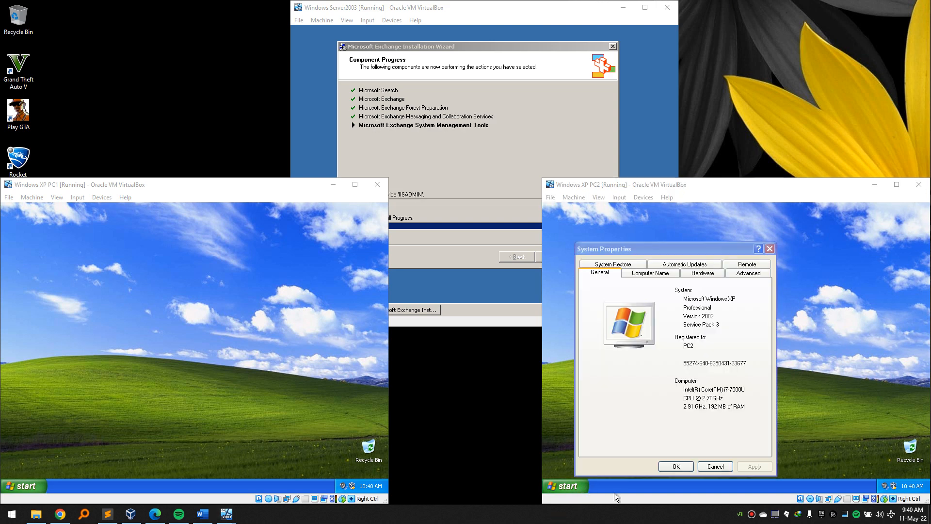
{"action": "left_click_drag", "start_coordinate": [681, 249], "coordinate": [674, 230]}
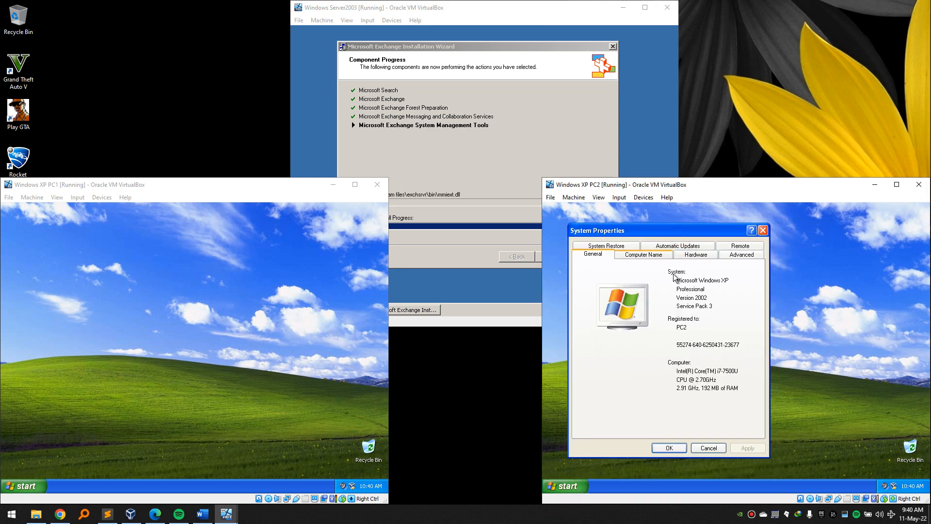
{"action": "mouse_move", "coordinate": [684, 328]}
{"action": "left_mouse_down"}
{"action": "mouse_move", "coordinate": [653, 318]}
{"action": "mouse_move", "coordinate": [678, 318]}
{"action": "mouse_move", "coordinate": [667, 324]}
{"action": "left_mouse_up"}
{"action": "left_click", "coordinate": [643, 254]}
{"action": "left_click", "coordinate": [675, 317]}
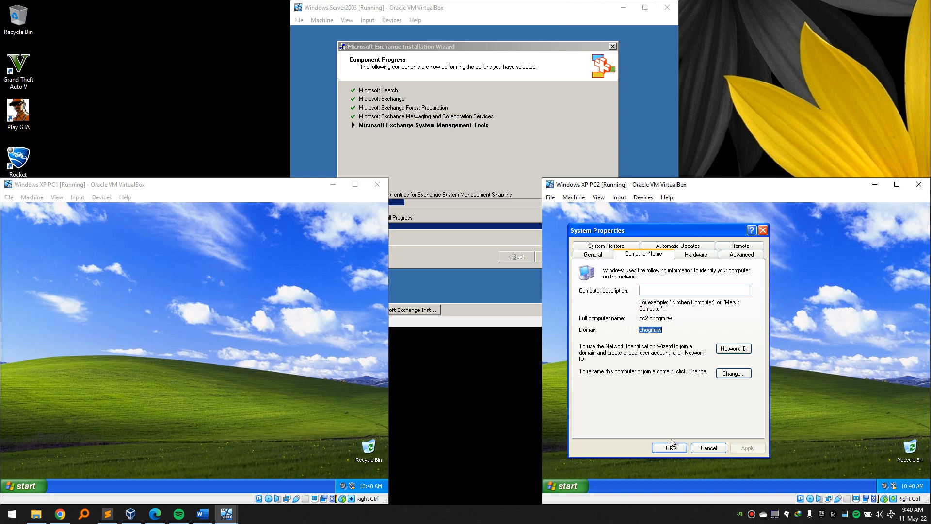
{"action": "left_click", "coordinate": [670, 447]}
Turn off Automatic Updates on PC2 and apply the change.
{"action": "right_click", "coordinate": [566, 486]}
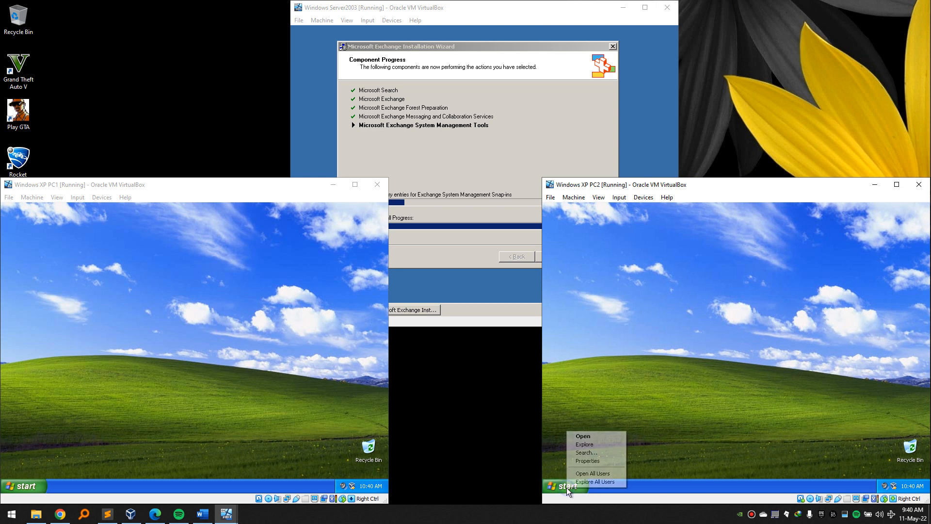
{"action": "left_click", "coordinate": [565, 489]}
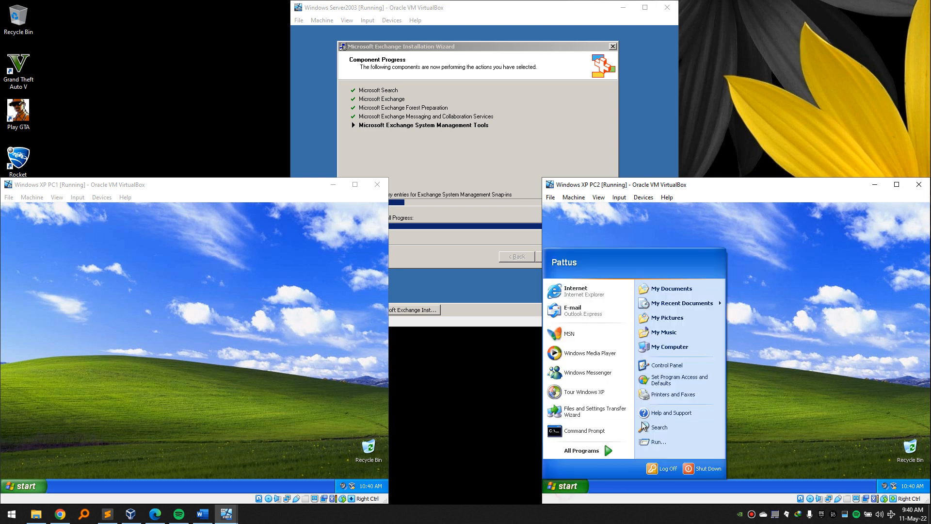
{"action": "right_click", "coordinate": [674, 346]}
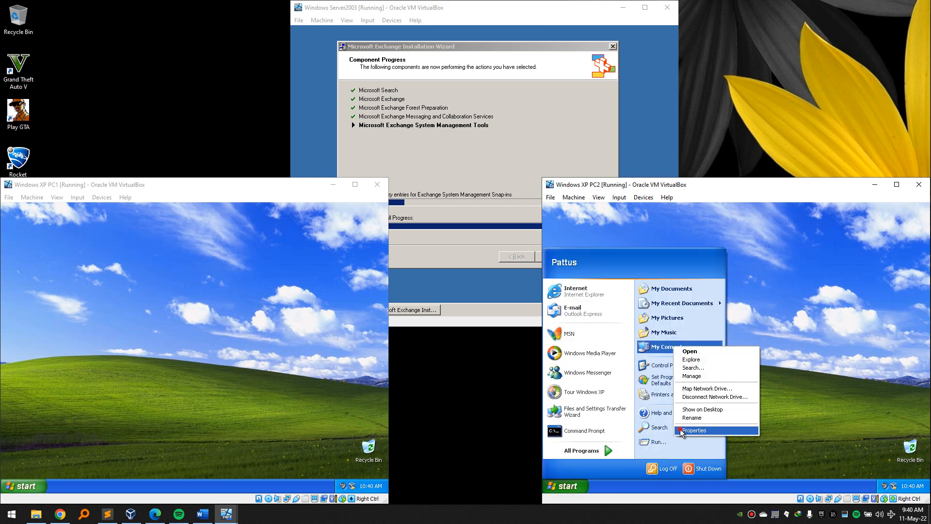
{"action": "left_click", "coordinate": [694, 430]}
{"action": "left_click", "coordinate": [678, 265]}
{"action": "left_click", "coordinate": [600, 403]}
{"action": "left_click", "coordinate": [765, 466]}
{"action": "left_click", "coordinate": [686, 466]}
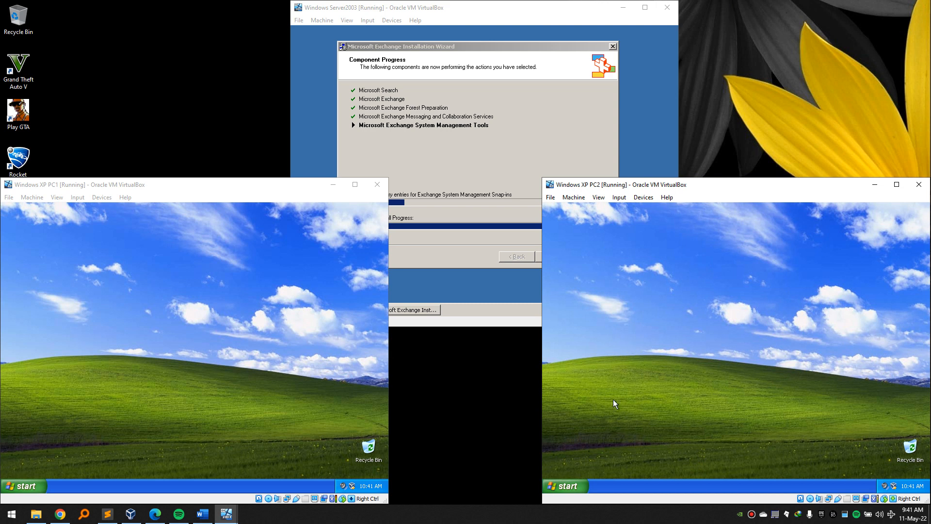
Run ipconfig in a cmd prompt on PC2 to check its network settings.
{"action": "left_click", "coordinate": [304, 436]}
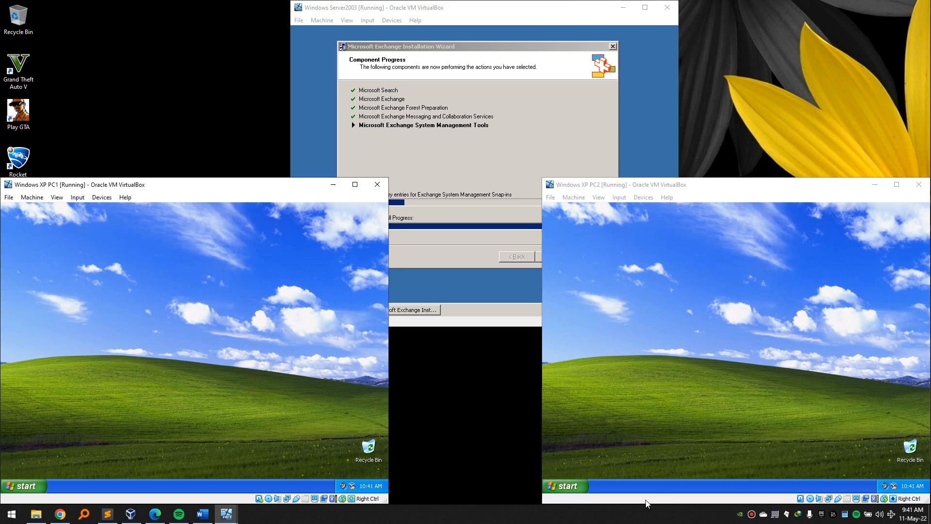
{"action": "left_click", "coordinate": [583, 486]}
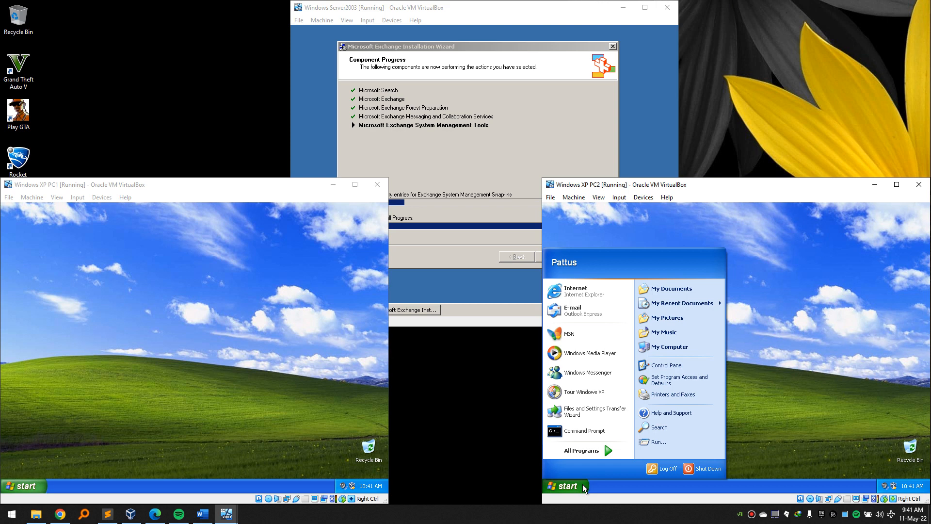
{"action": "left_click", "coordinate": [846, 369]}
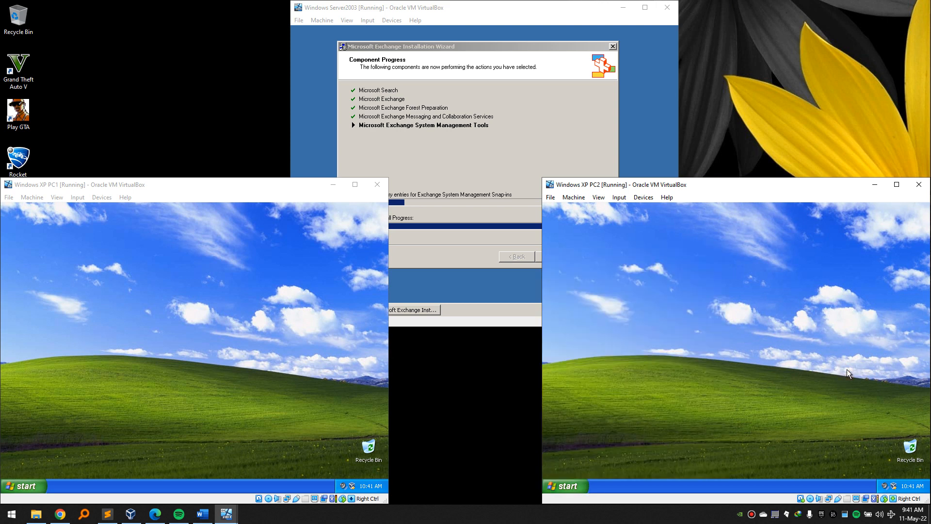
{"action": "key", "text": "super+r"}
{"action": "type", "text": "cmd"}
{"action": "key", "text": "Return"}
{"action": "type", "text": "ipconfig"}
{"action": "key", "text": "Return"}
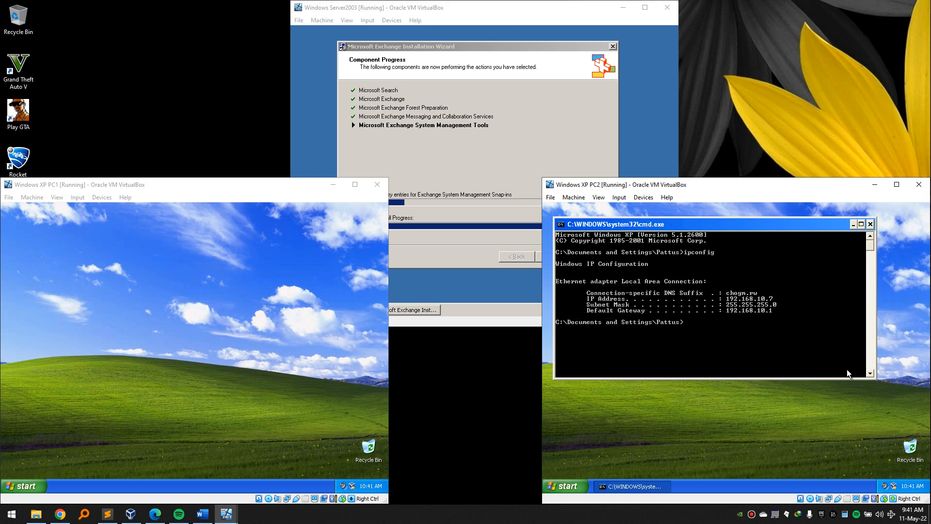
{"action": "left_click", "coordinate": [870, 223]}
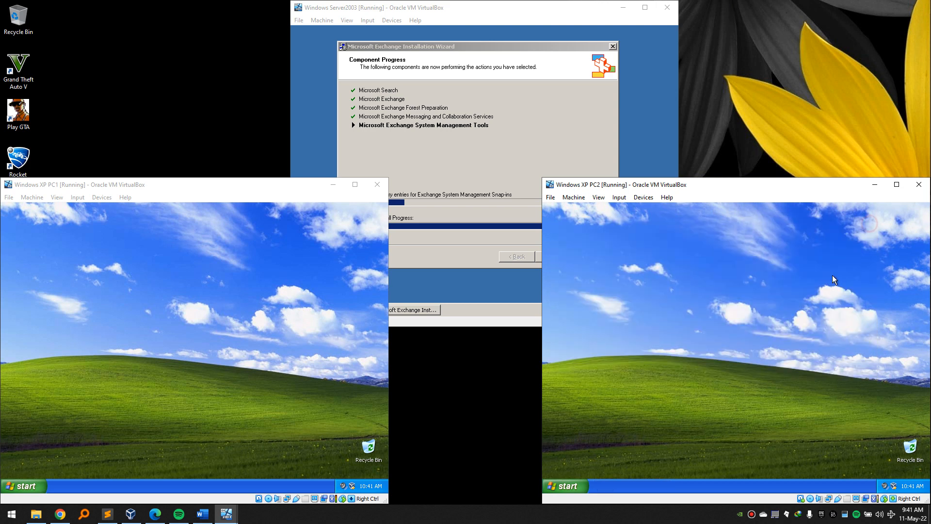
Log off PC2 and PC1, then minimize the PC1 window.
{"action": "left_click", "coordinate": [577, 485]}
{"action": "left_click", "coordinate": [657, 469]}
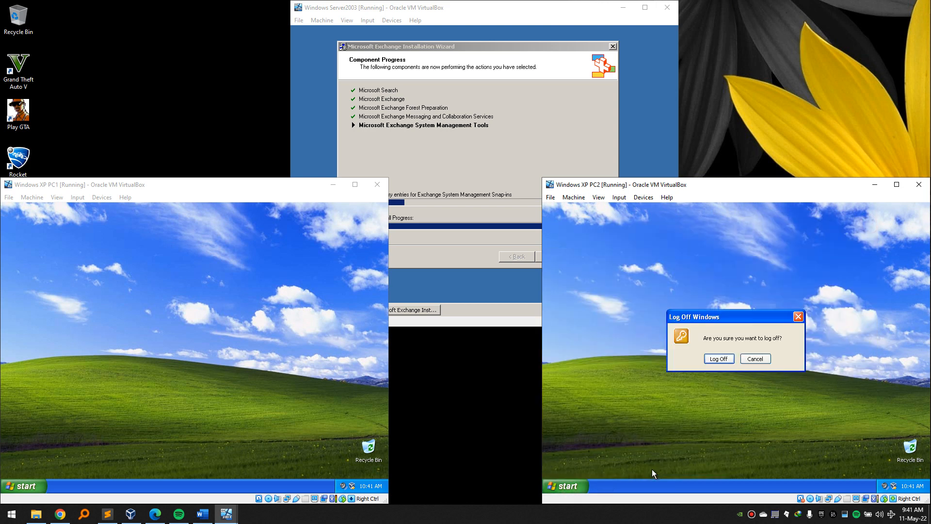
{"action": "left_click", "coordinate": [718, 359]}
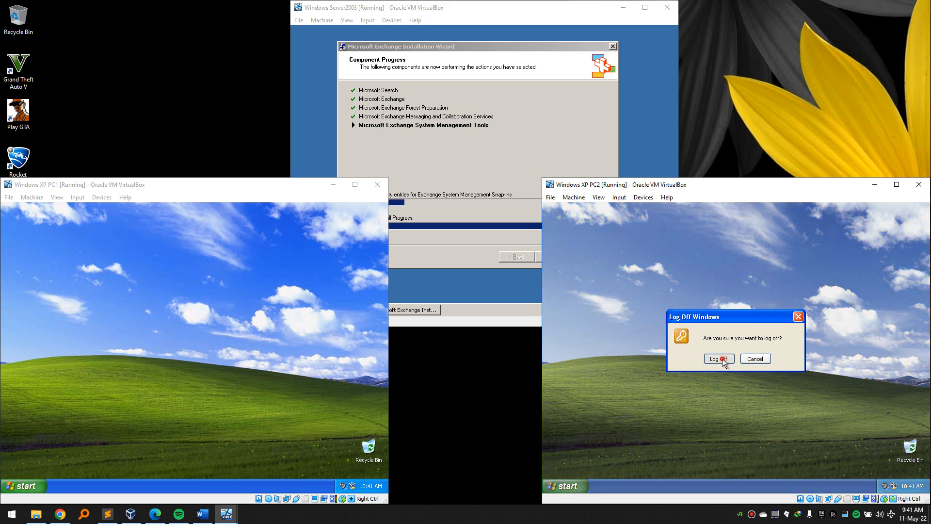
{"action": "left_click", "coordinate": [256, 390]}
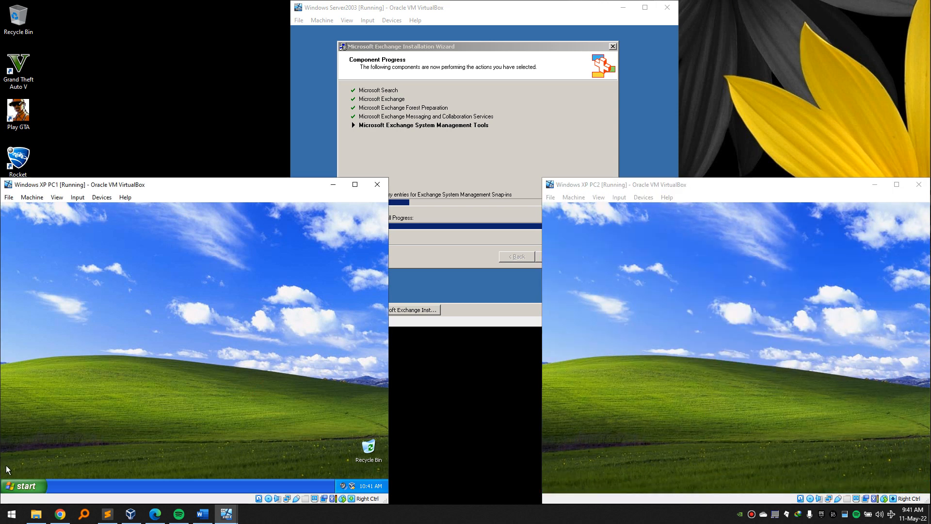
{"action": "left_click", "coordinate": [20, 485]}
{"action": "left_click", "coordinate": [129, 466]}
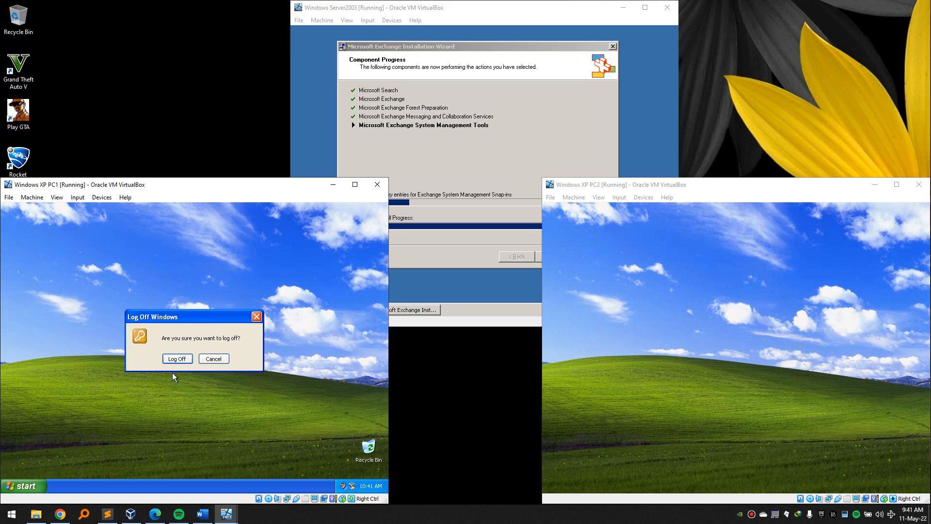
{"action": "left_click", "coordinate": [177, 359]}
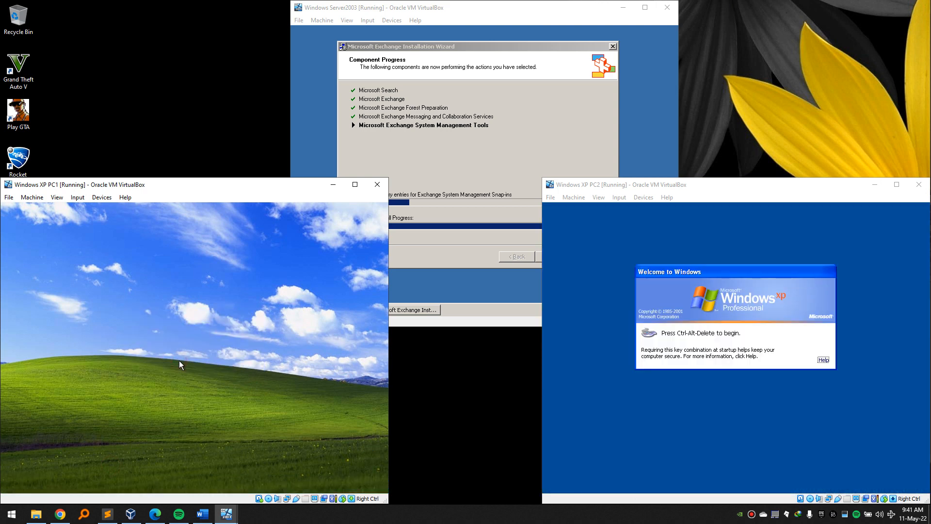
{"action": "left_click", "coordinate": [340, 186]}
Minimize PC2 and finish the Exchange installation wizard on the Server2003 machine.
{"action": "left_click", "coordinate": [873, 185]}
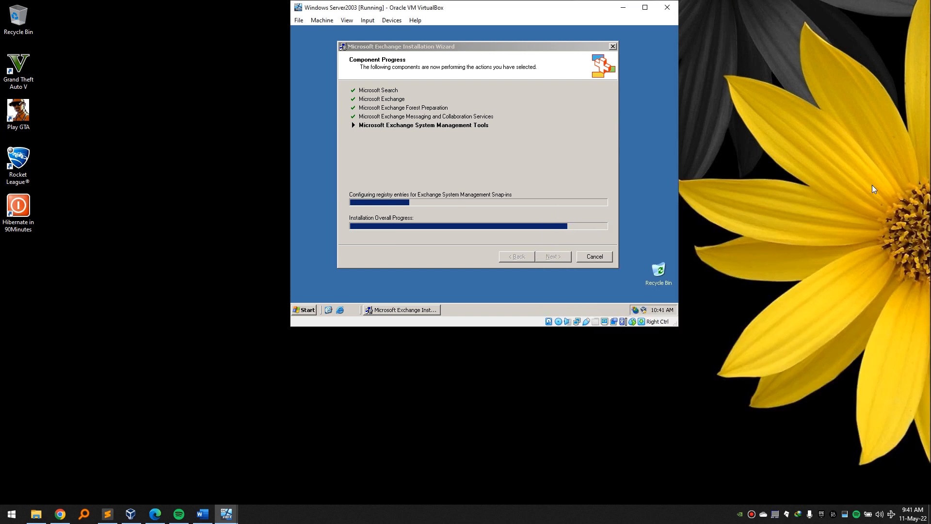
{"action": "left_click", "coordinate": [519, 52]}
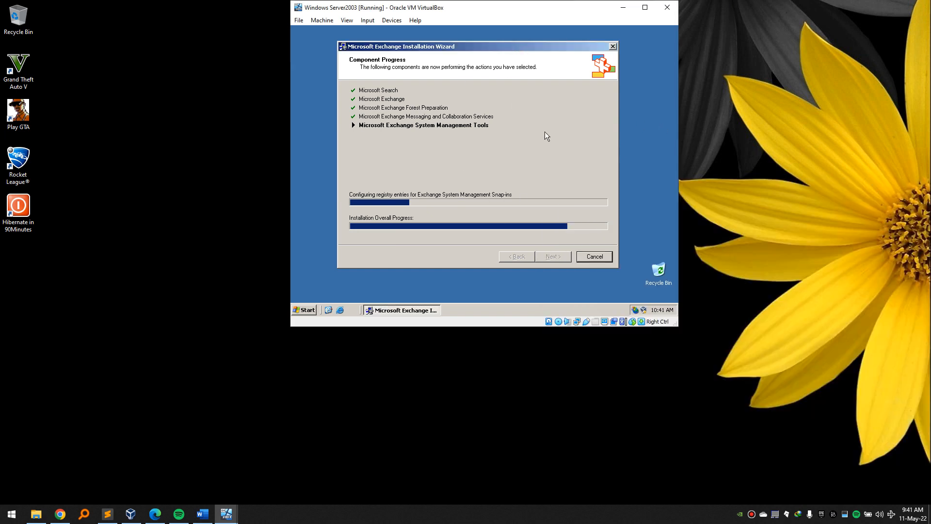
{"action": "left_click", "coordinate": [578, 522]}
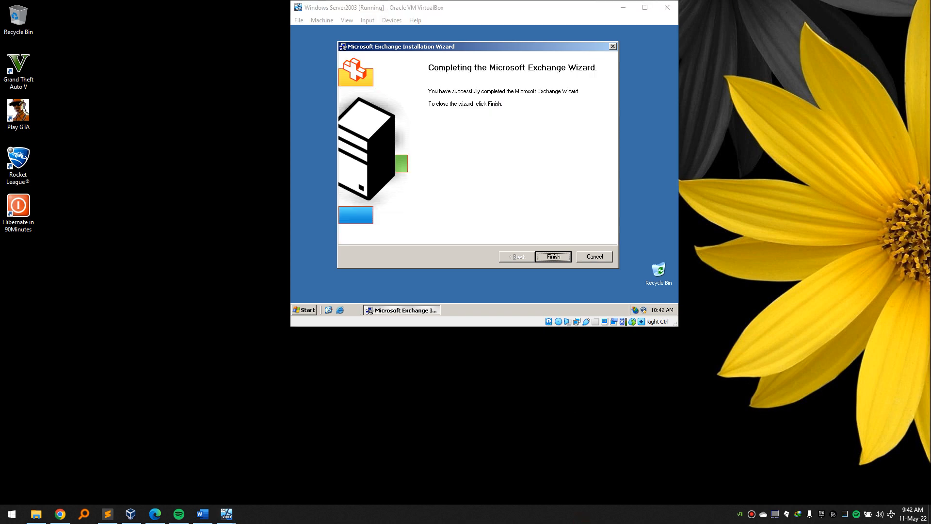
{"action": "left_click", "coordinate": [502, 138]}
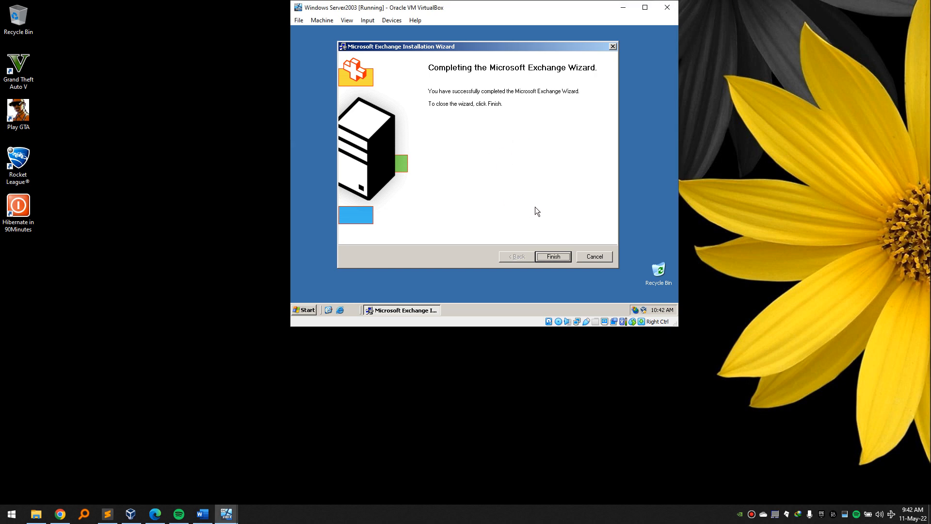
{"action": "left_click", "coordinate": [551, 257]}
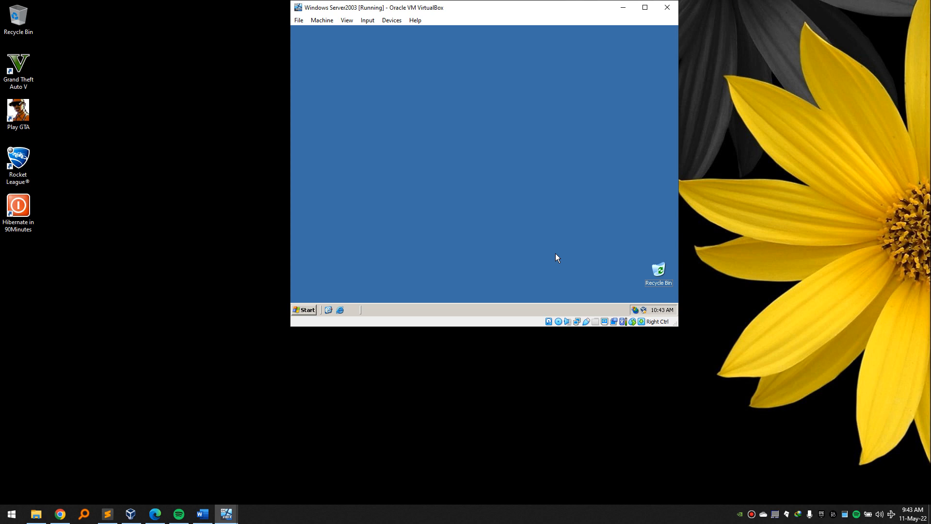
Launch Active Directory Users and Computers (dsa) and expand the chogm.rw domain.
{"action": "key", "text": "super+r"}
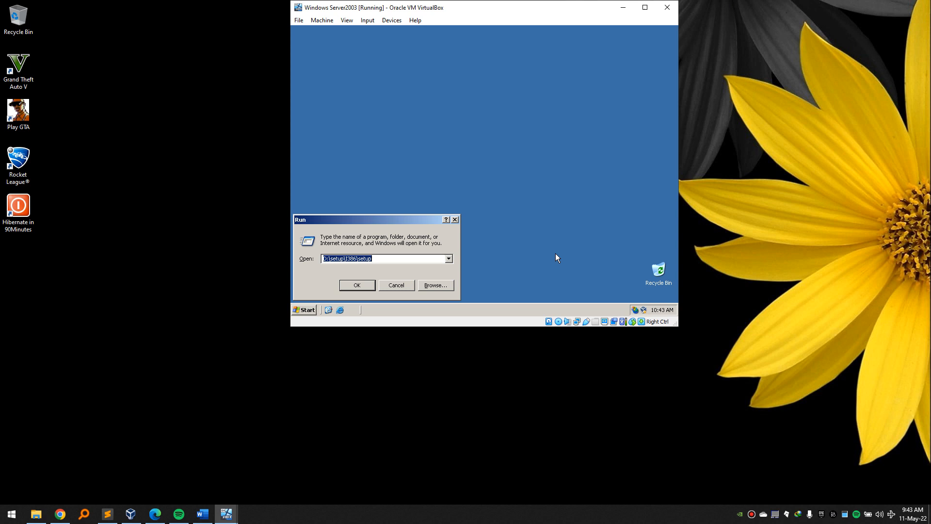
{"action": "type", "text": "dsa.msc"}
{"action": "key", "text": "Return"}
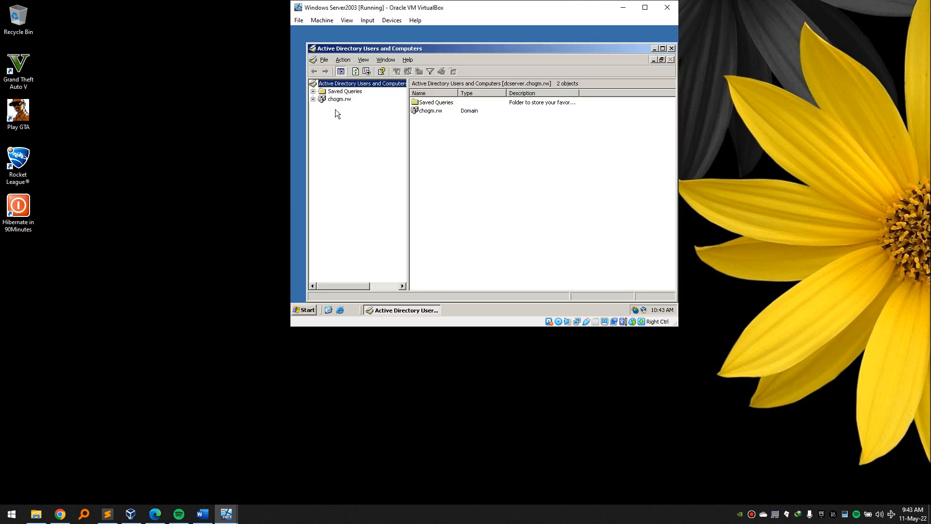
{"action": "left_click", "coordinate": [313, 100]}
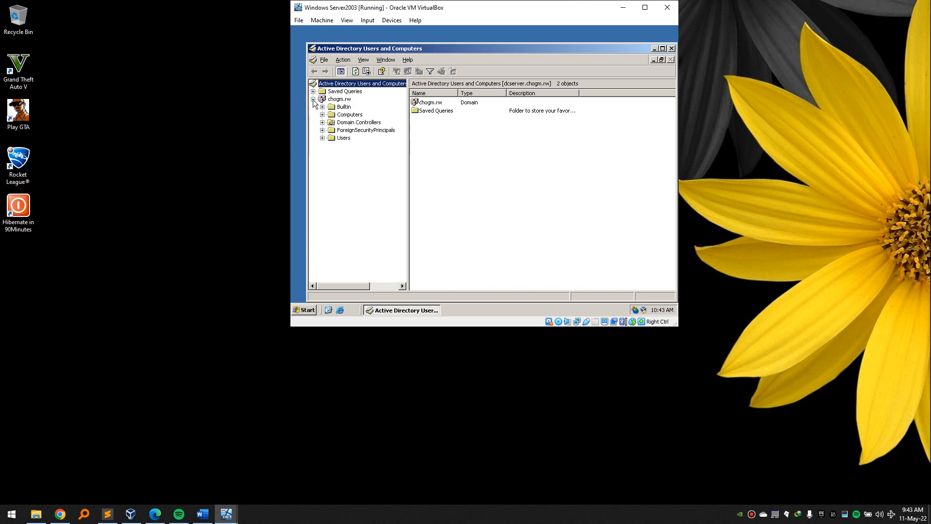
{"action": "left_click", "coordinate": [337, 99]}
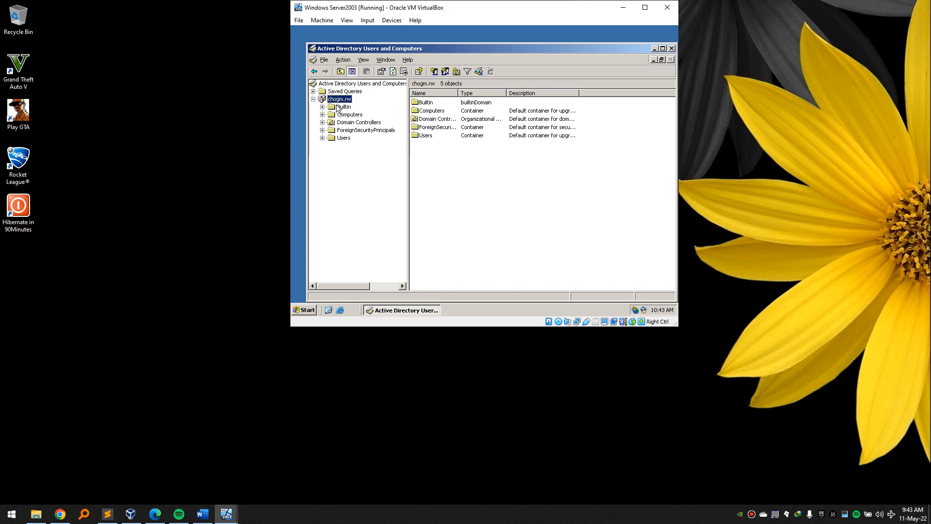
Create a Students organizational unit under chogm.rw, then glance at the Word project document.
{"action": "right_click", "coordinate": [437, 181]}
{"action": "mouse_move", "coordinate": [508, 93]}
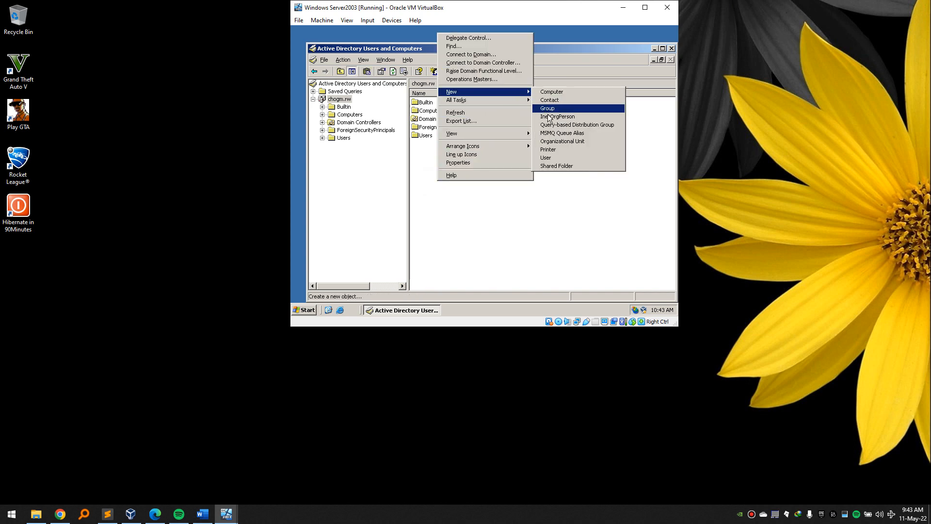
{"action": "left_click", "coordinate": [563, 141]}
{"action": "type", "text": "Students"}
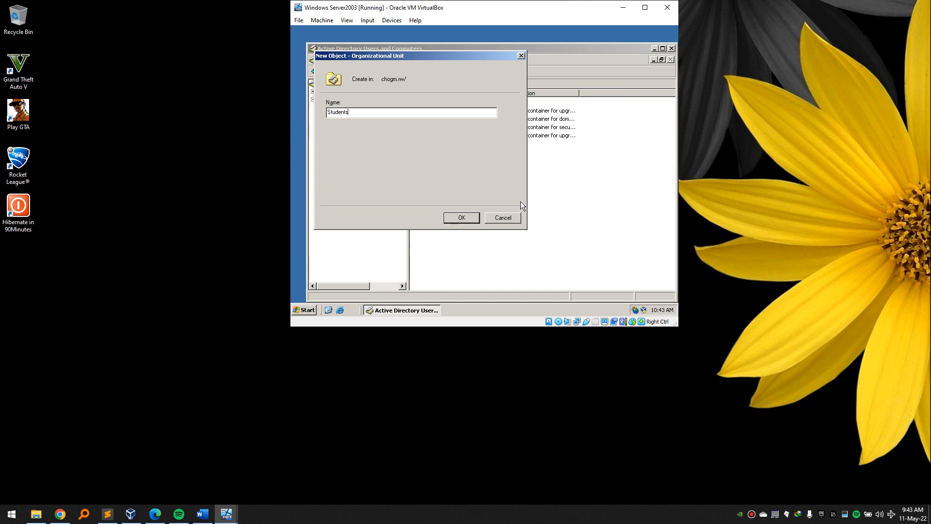
{"action": "left_click", "coordinate": [473, 220]}
{"action": "left_click", "coordinate": [348, 101]}
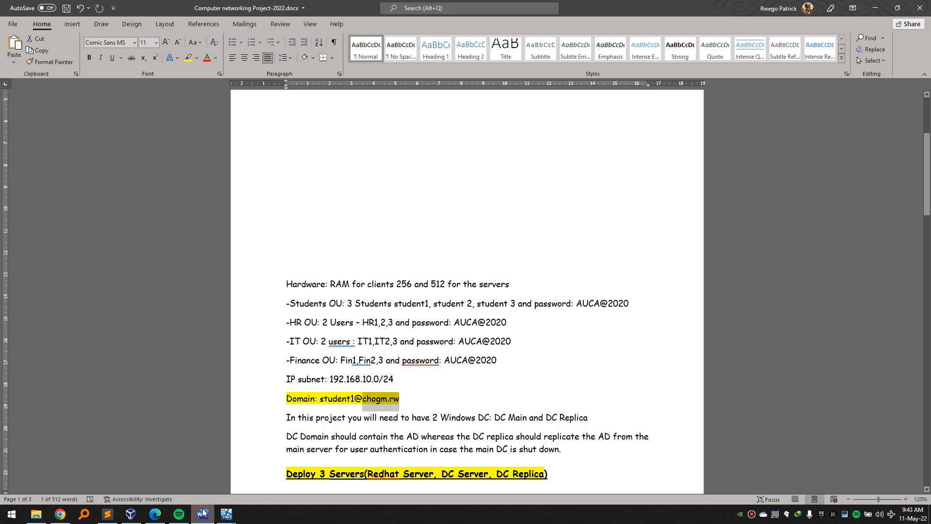
{"action": "left_click", "coordinate": [203, 513]}
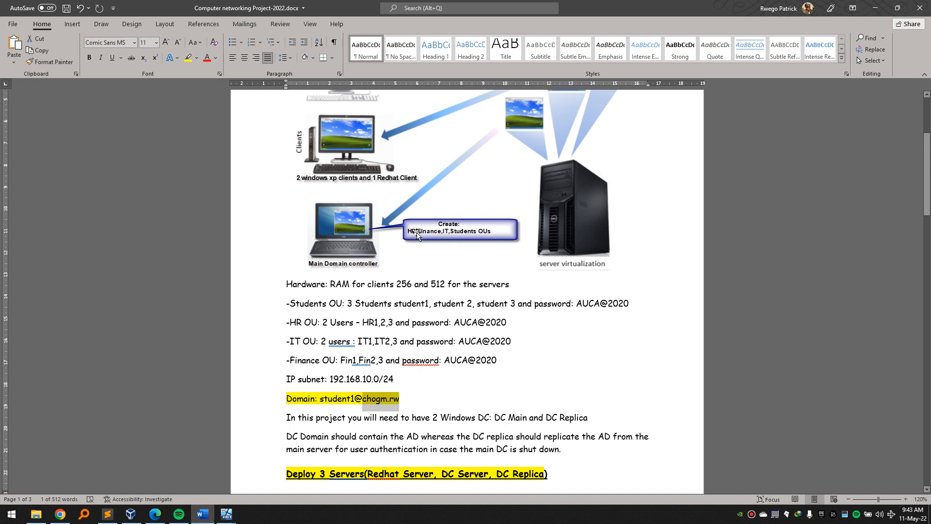
{"action": "left_click", "coordinate": [875, 7]}
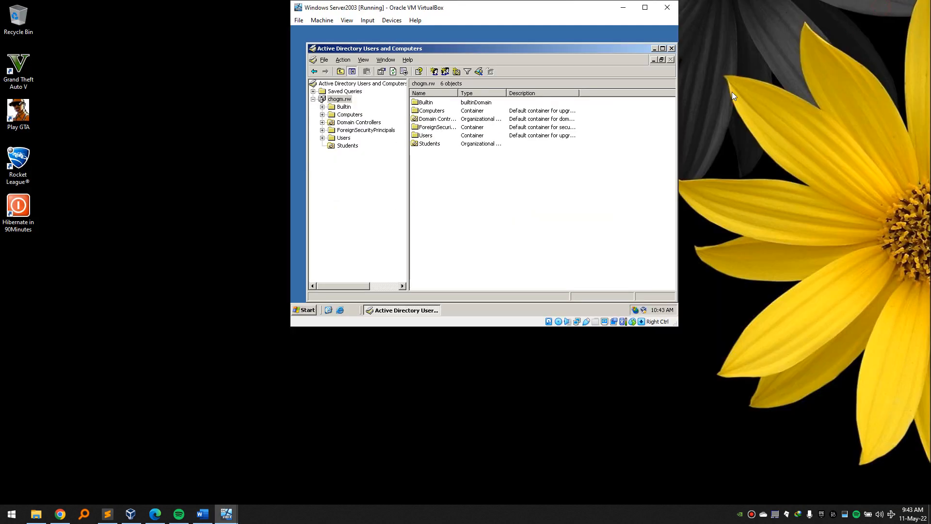
Create an IT organizational unit under chogm.rw.
{"action": "right_click", "coordinate": [452, 174]}
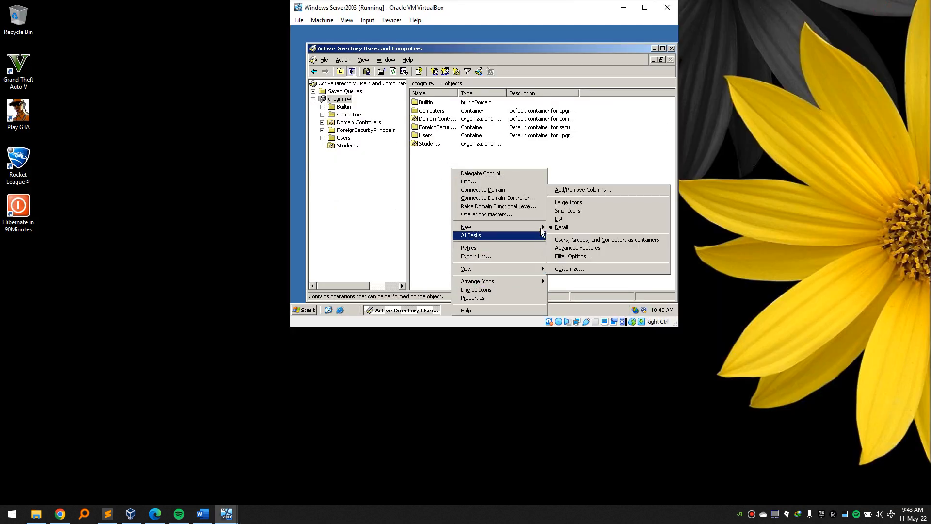
{"action": "mouse_move", "coordinate": [538, 227]}
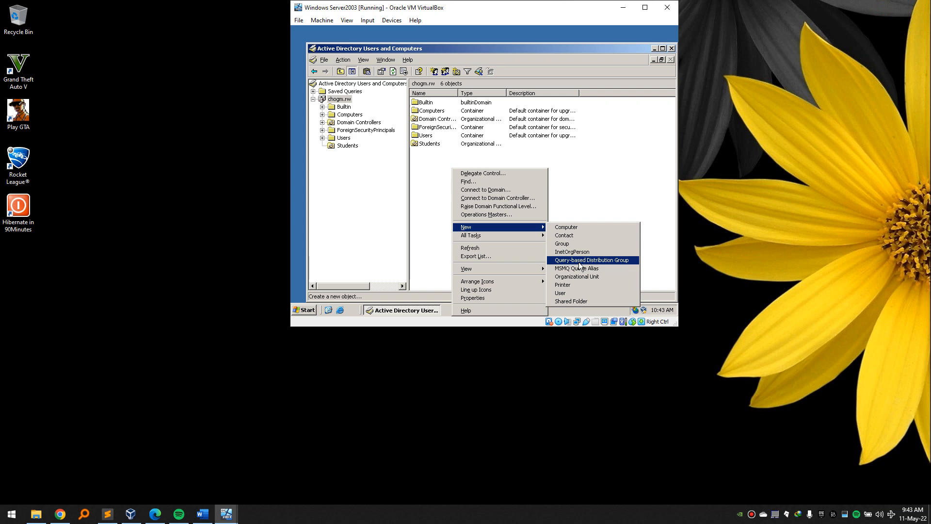
{"action": "left_click", "coordinate": [582, 277]}
{"action": "type", "text": "IT"}
{"action": "key", "text": "Return"}
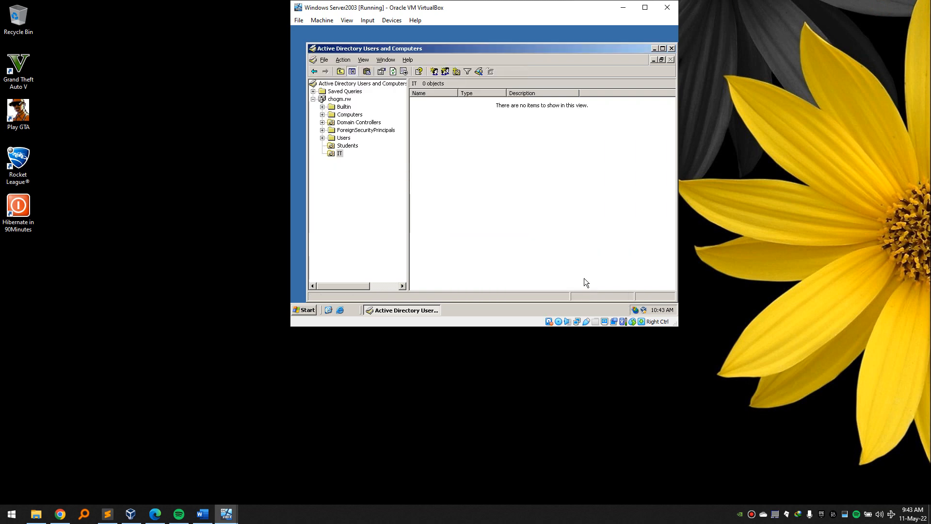
{"action": "left_click", "coordinate": [340, 99]}
Add a finance organizational unit and rename its misspelled name to Finance.
{"action": "right_click", "coordinate": [457, 196]}
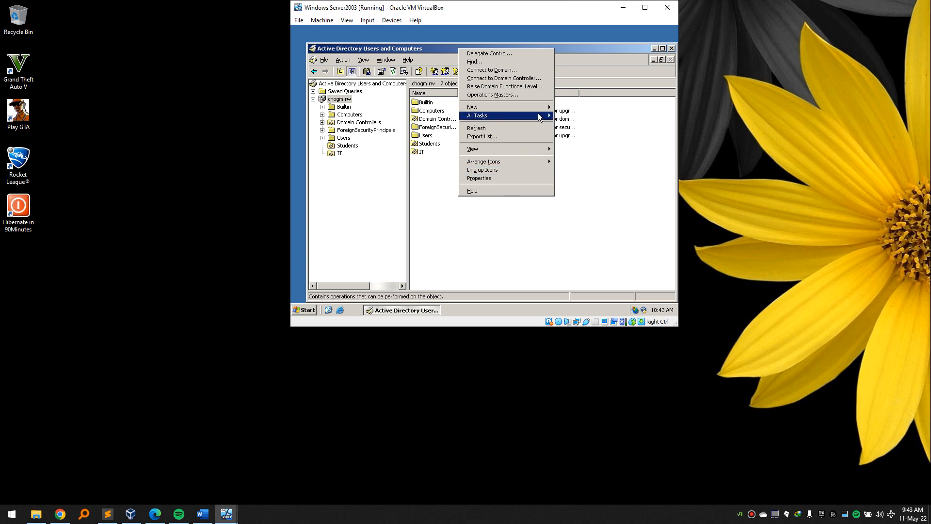
{"action": "mouse_move", "coordinate": [540, 108]}
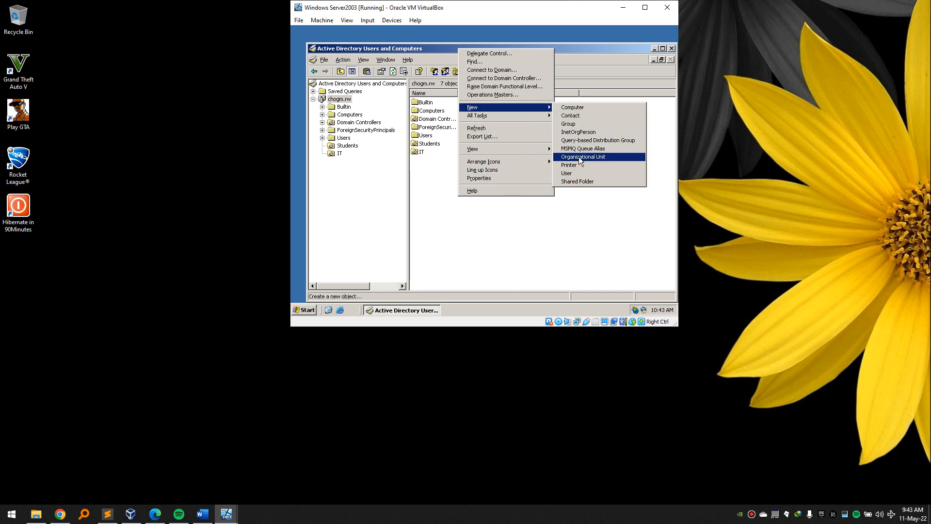
{"action": "left_click", "coordinate": [578, 156]}
{"action": "type", "text": "Fi"}
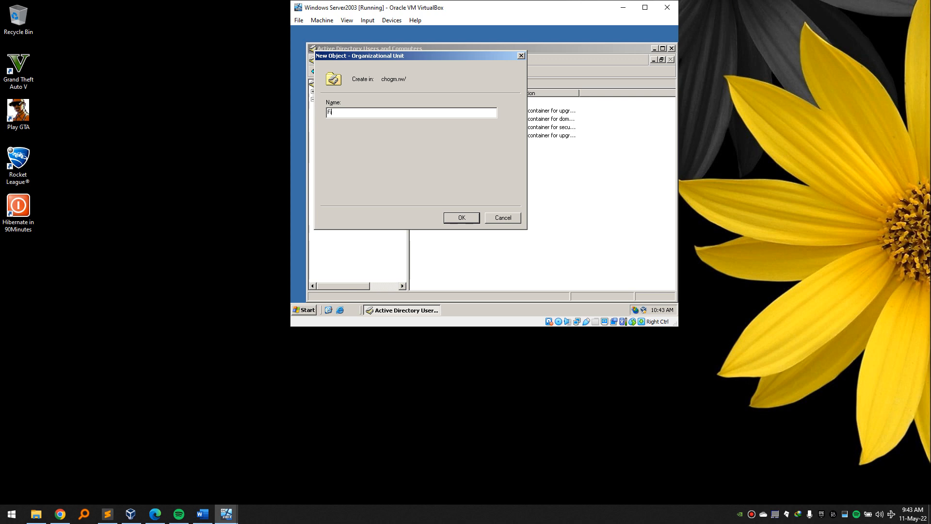
{"action": "type", "text": "anacne"}
{"action": "key", "text": "Return"}
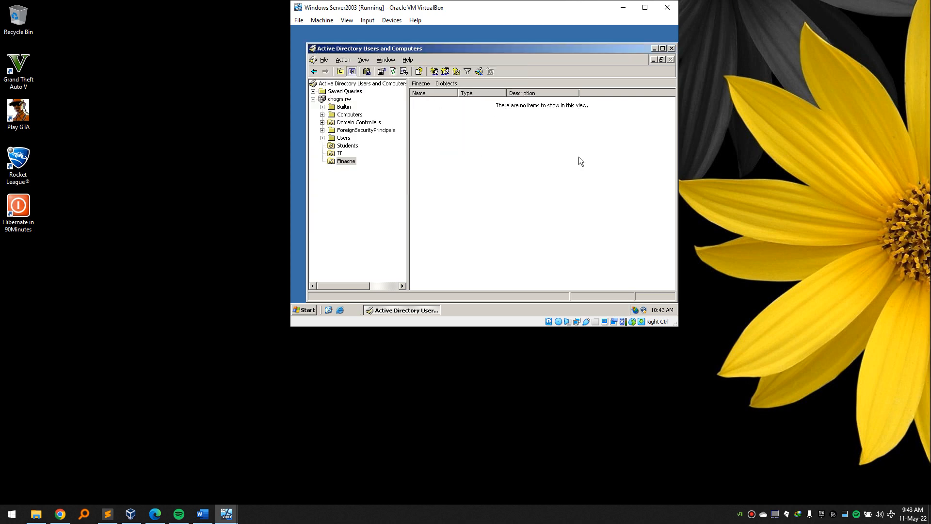
{"action": "right_click", "coordinate": [348, 161]}
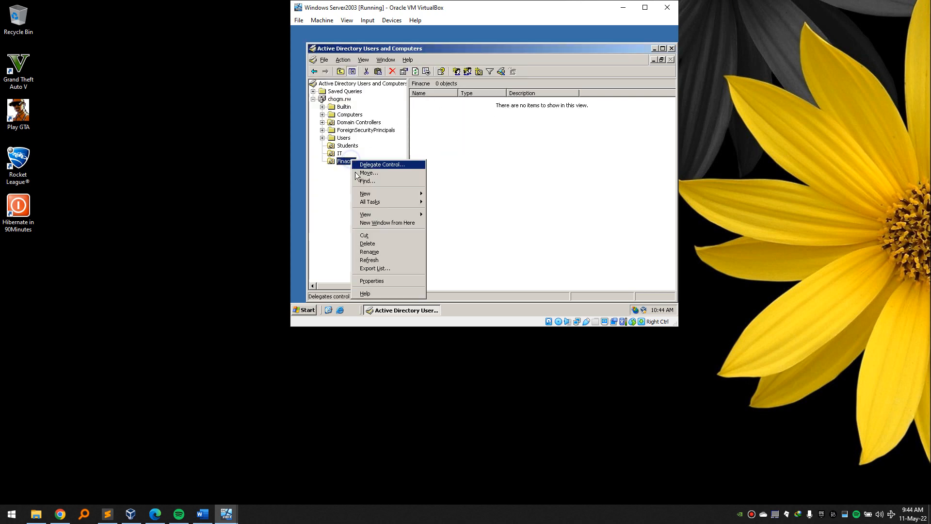
{"action": "left_click", "coordinate": [371, 252]}
{"action": "key", "text": "Right"}
{"action": "key", "text": "BackSpace"}
{"action": "key", "text": "BackSpace"}
{"action": "key", "text": "BackSpace"}
{"action": "type", "text": "nce"}
{"action": "key", "text": "Return"}
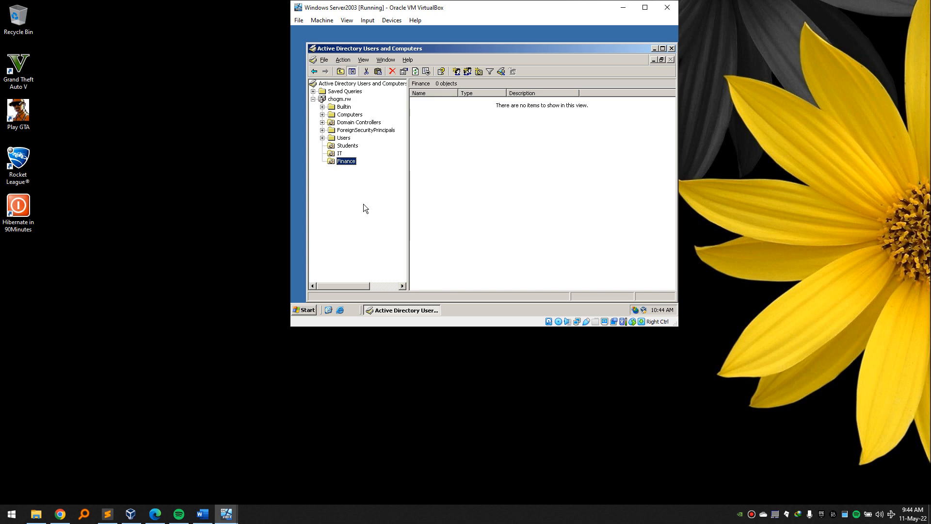
{"action": "left_click", "coordinate": [339, 99]}
Create an HR organizational unit under chogm.rw.
{"action": "right_click", "coordinate": [454, 192]}
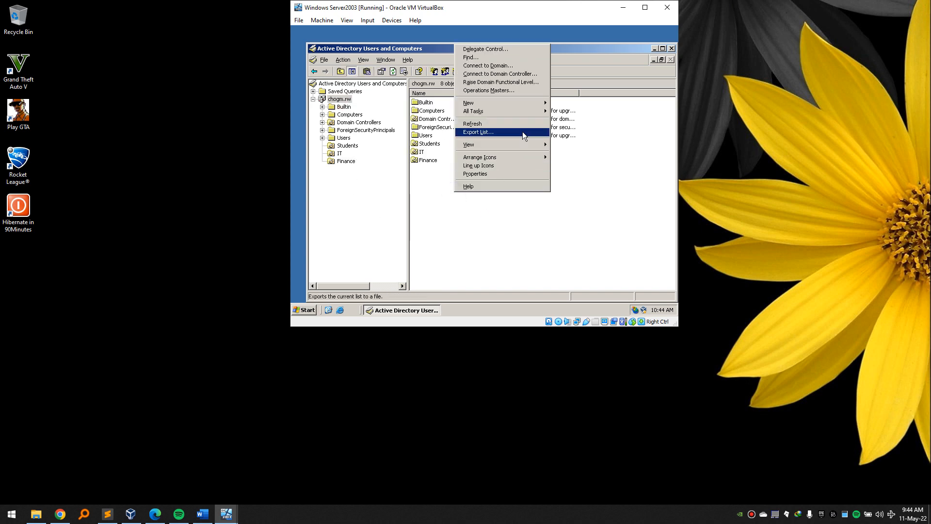
{"action": "mouse_move", "coordinate": [509, 103]}
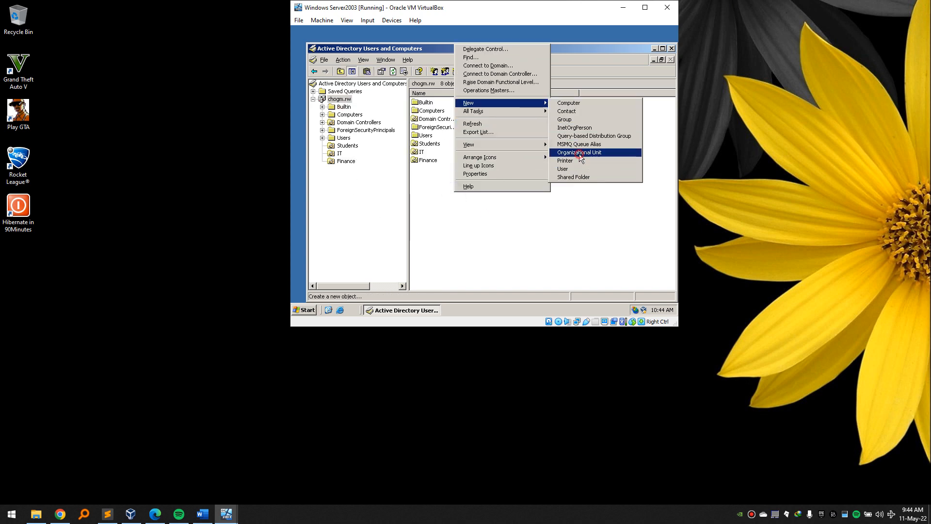
{"action": "left_click", "coordinate": [580, 153]}
{"action": "type", "text": "HR"}
{"action": "left_click", "coordinate": [465, 218]}
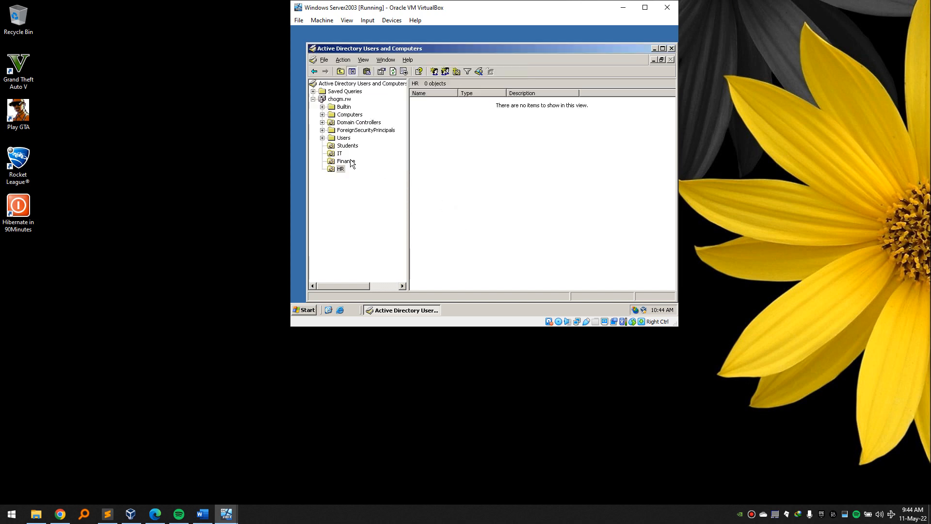
{"action": "left_click", "coordinate": [503, 203]}
Review the Students, HR and IT OU requirement lines in the Word project document, then hide Word.
{"action": "left_click", "coordinate": [203, 514]}
{"action": "scroll", "coordinate": [423, 366], "scroll_direction": "down", "scroll_amount": 2}
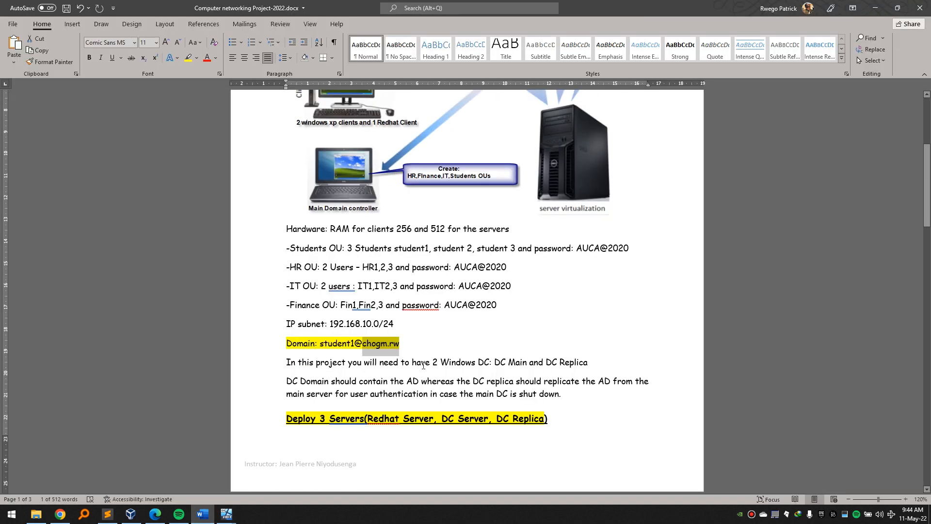
{"action": "left_click_drag", "start_coordinate": [289, 248], "coordinate": [420, 249]}
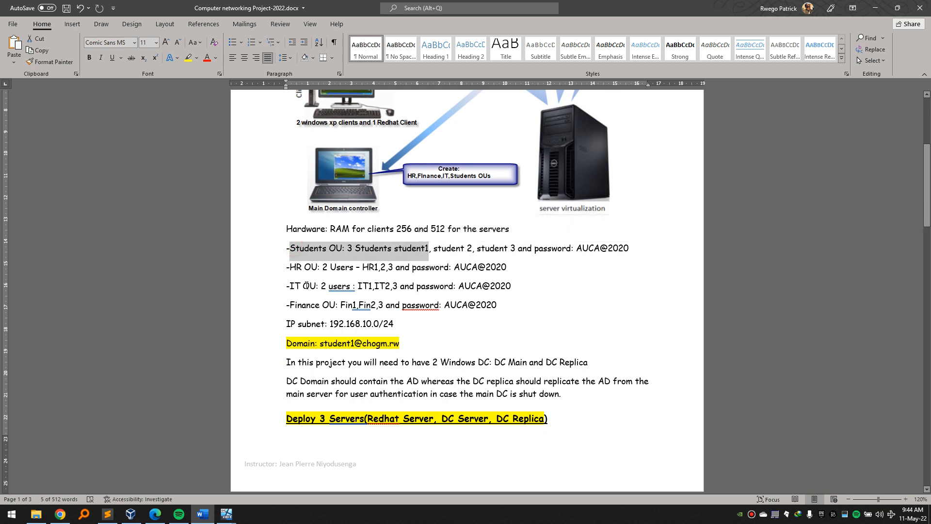
{"action": "left_click_drag", "start_coordinate": [289, 267], "coordinate": [344, 268]}
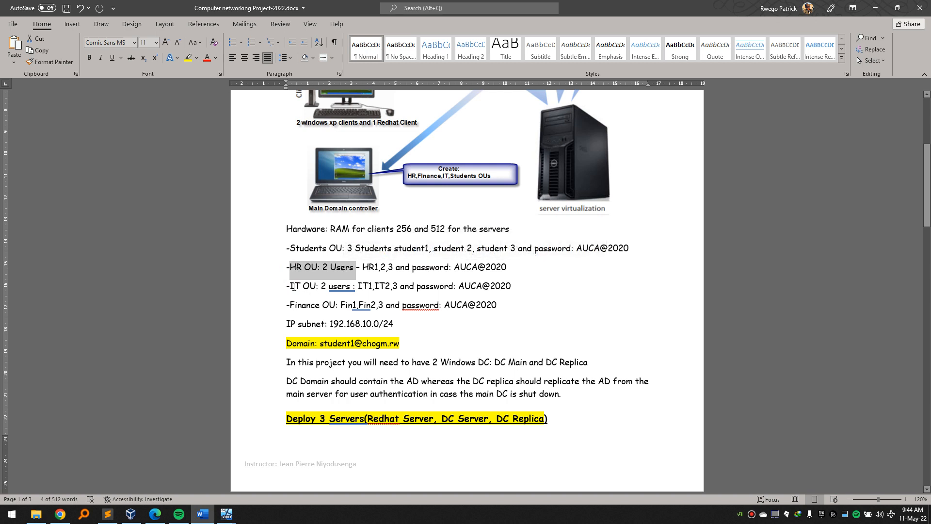
{"action": "left_click_drag", "start_coordinate": [290, 286], "coordinate": [340, 287]}
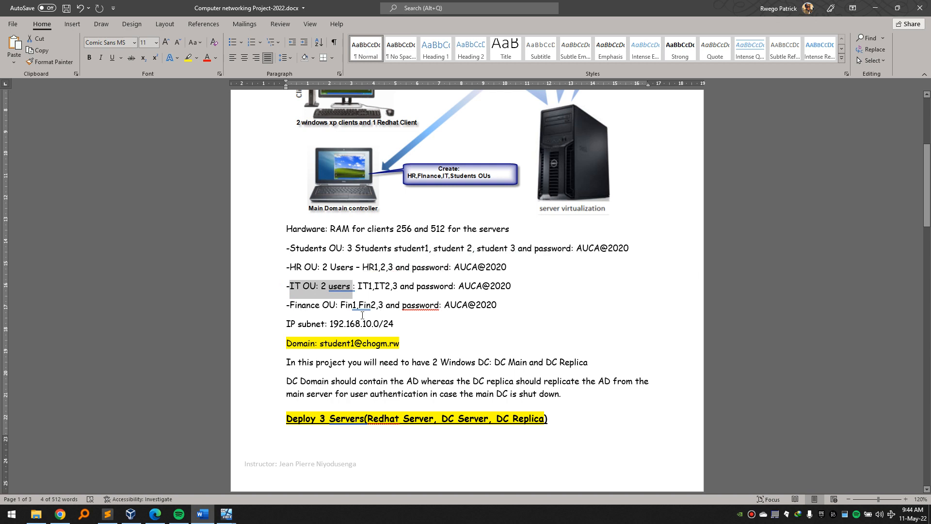
{"action": "left_click", "coordinate": [873, 8]}
Start a new user in the Students OU via New > User.
{"action": "left_click", "coordinate": [347, 146]}
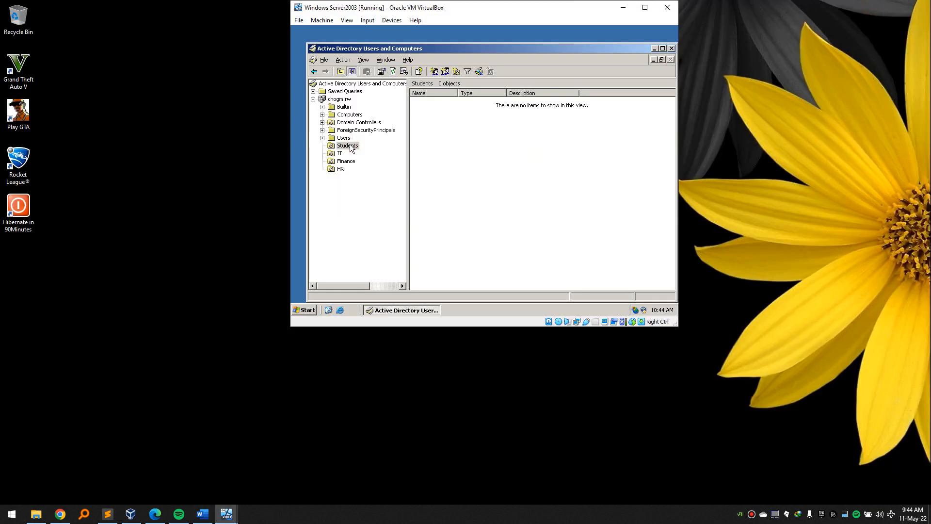
{"action": "right_click", "coordinate": [556, 185]}
{"action": "mouse_move", "coordinate": [587, 252]}
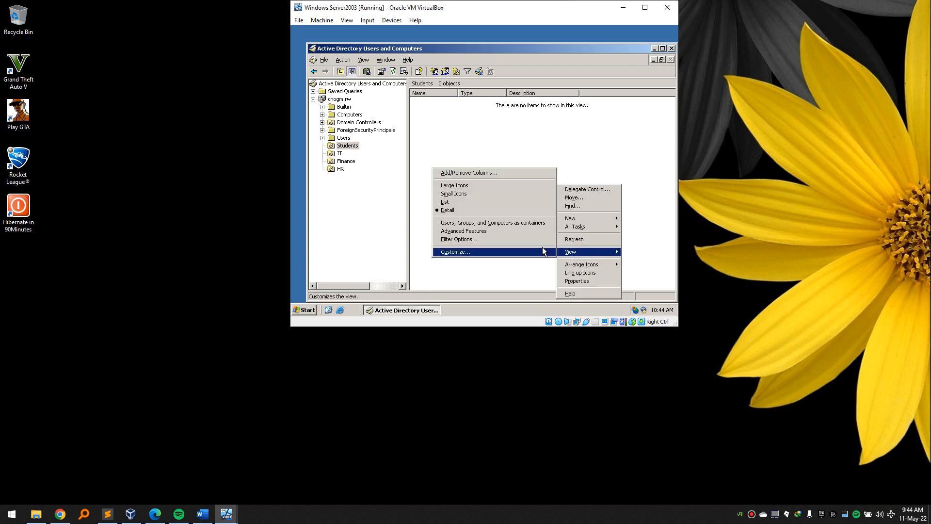
{"action": "left_click", "coordinate": [467, 127]}
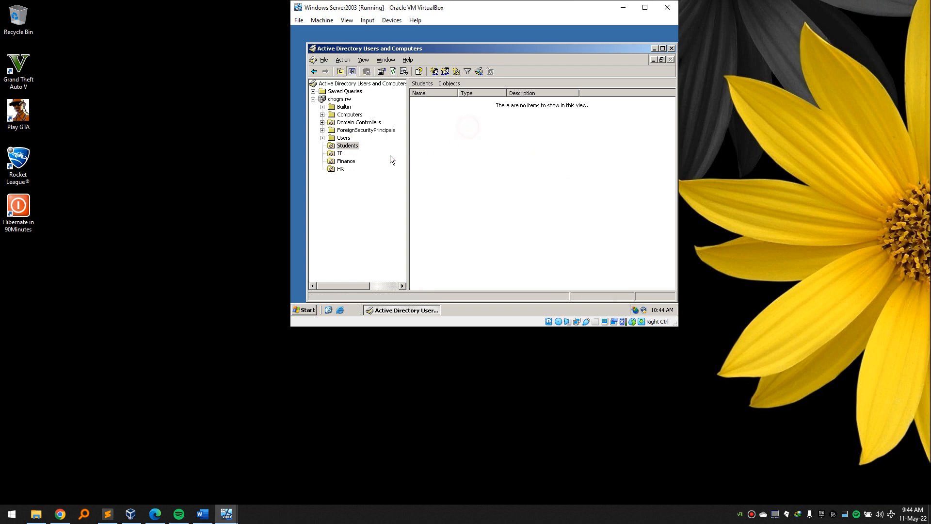
{"action": "left_click", "coordinate": [350, 147]}
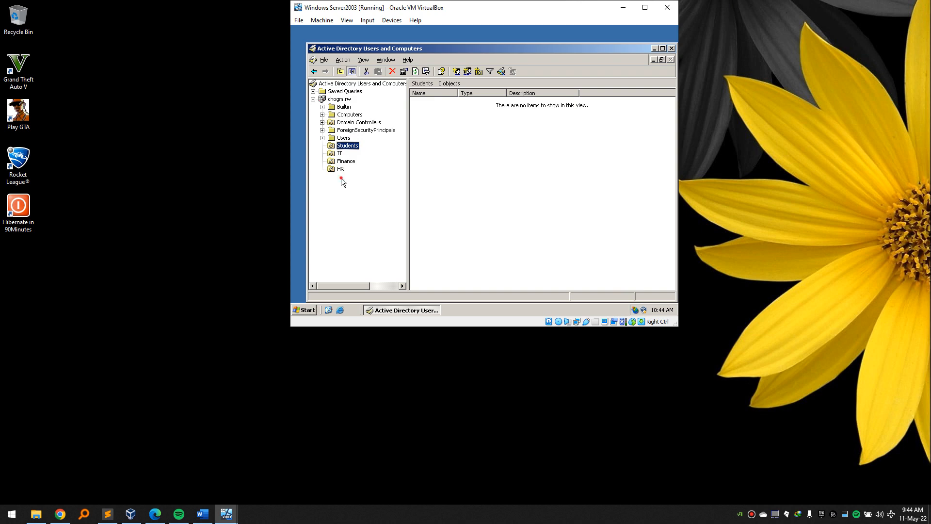
{"action": "right_click", "coordinate": [441, 159]}
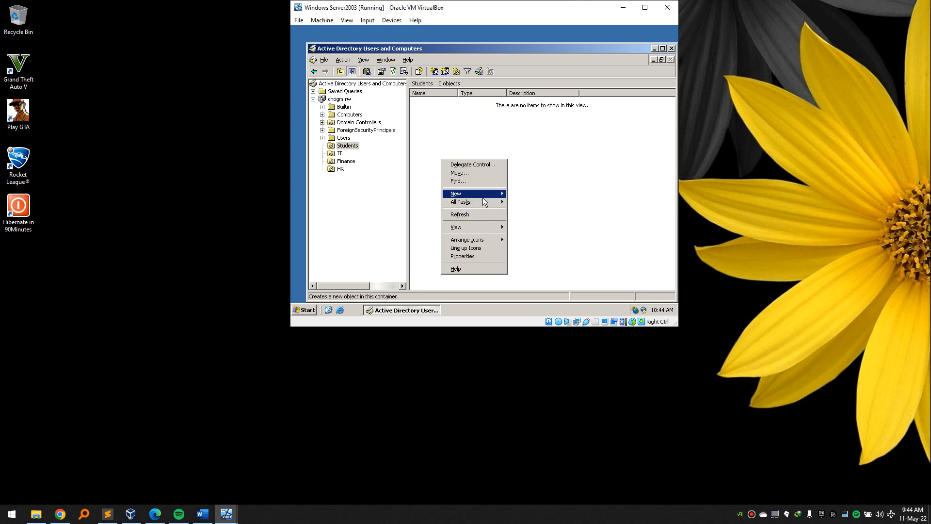
{"action": "mouse_move", "coordinate": [482, 196]}
{"action": "left_click", "coordinate": [532, 259]}
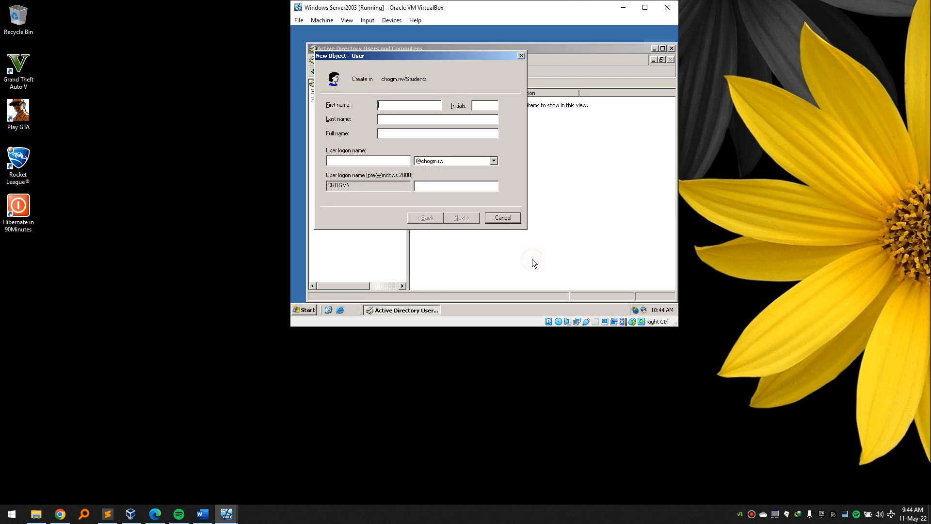
Name the user Student 1 with logon Student1; password cannot change and never expires.
{"action": "type", "text": "Student"}
{"action": "key", "text": "BackSpace"}
{"action": "key", "text": "Tab"}
{"action": "key", "text": "Tab"}
{"action": "type", "text": "Student"}
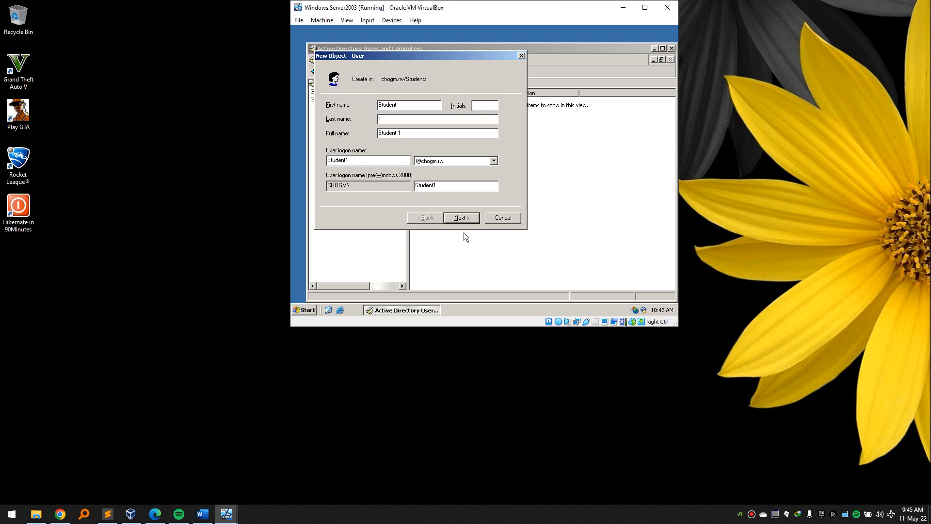
{"action": "left_click", "coordinate": [466, 218]}
{"action": "left_click", "coordinate": [329, 136]}
{"action": "left_click", "coordinate": [329, 149]}
{"action": "left_click", "coordinate": [328, 161]}
{"action": "left_click", "coordinate": [411, 107]}
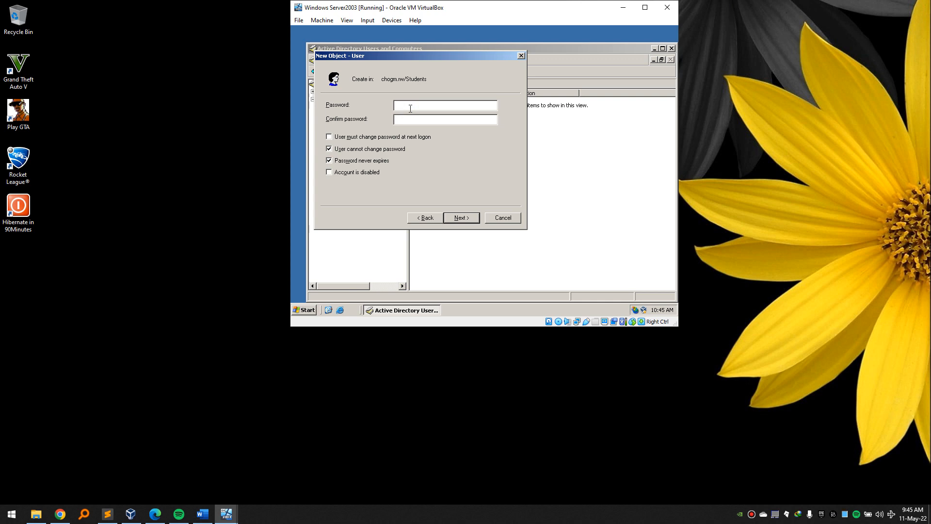
Retype the HR OU line's password in lowercase in the Word document, then minimize Word.
{"action": "left_click", "coordinate": [201, 518]}
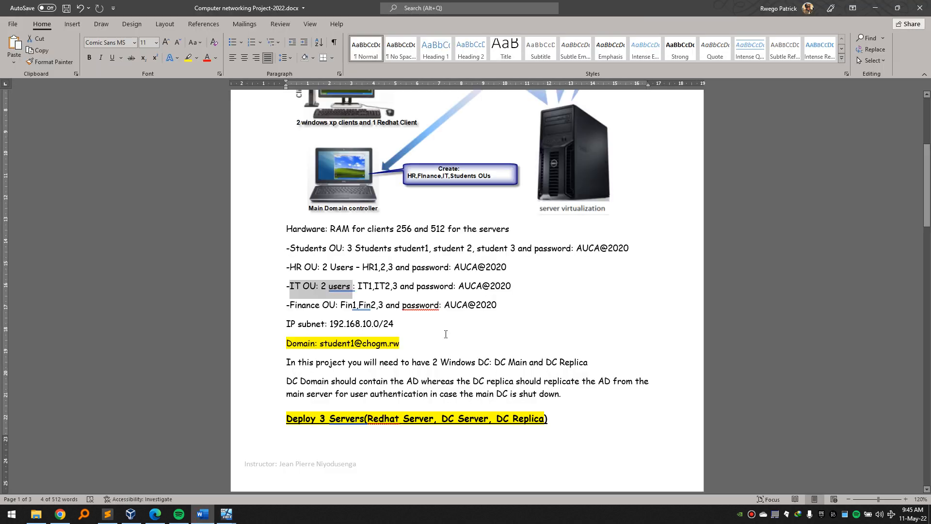
{"action": "mouse_move", "coordinate": [454, 267]}
{"action": "left_mouse_down"}
{"action": "mouse_move", "coordinate": [509, 267]}
{"action": "mouse_move", "coordinate": [456, 268]}
{"action": "left_mouse_up"}
{"action": "left_click", "coordinate": [513, 267]}
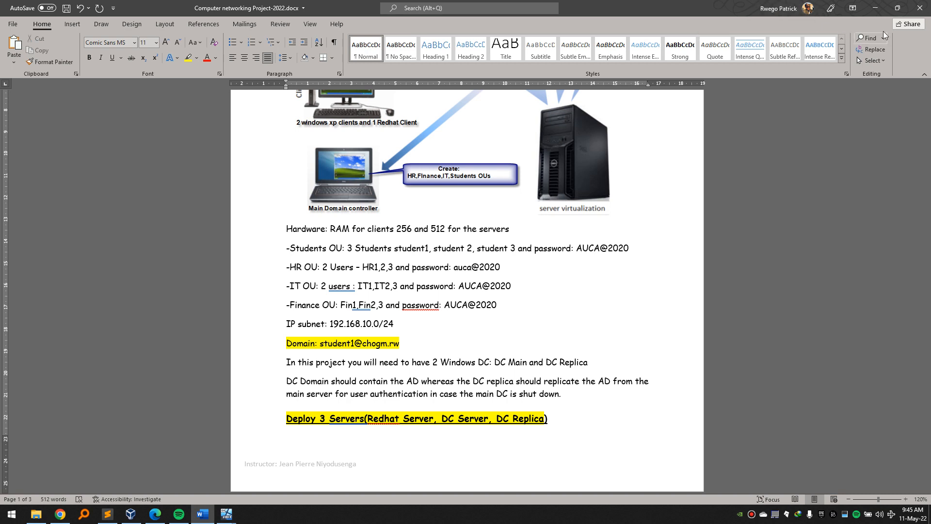
{"action": "left_click", "coordinate": [875, 10]}
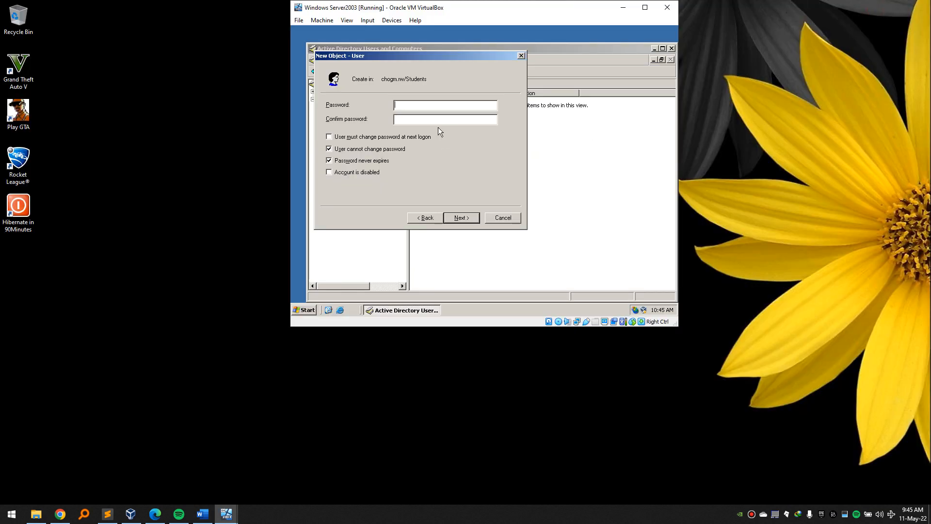
Type the account password in Notepad, copy it, and close Notepad without saving.
{"action": "left_click", "coordinate": [434, 104]}
{"action": "left_click", "coordinate": [304, 310]}
{"action": "type", "text": "note"}
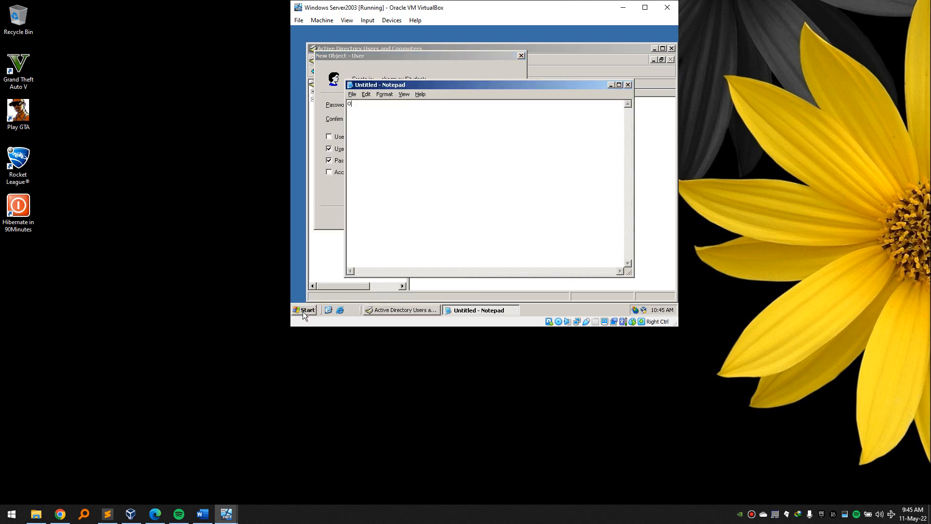
{"action": "key", "text": "BackSpace"}
{"action": "key", "text": "BackSpace"}
{"action": "key", "text": "BackSpace"}
{"action": "left_click_drag", "start_coordinate": [401, 78], "coordinate": [502, 133]}
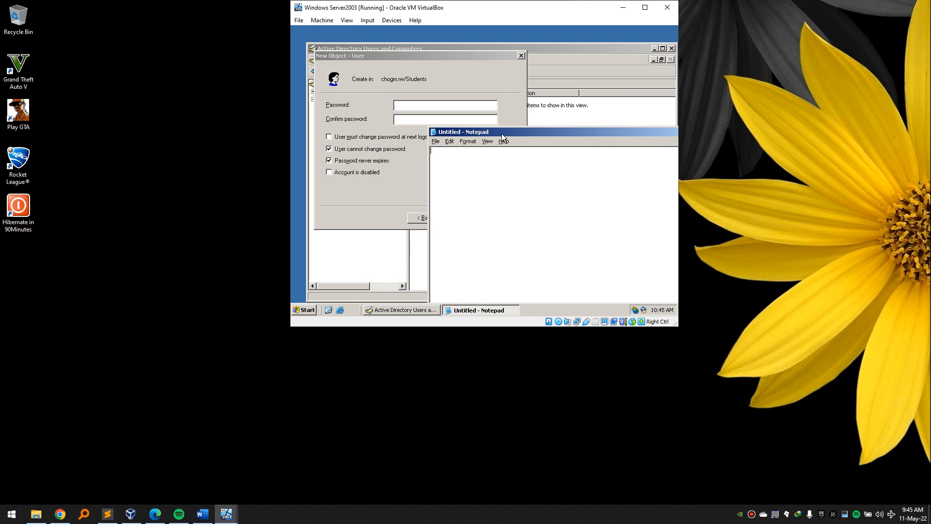
{"action": "key", "text": "shift+Left"}
{"action": "key", "text": "shift+Left"}
{"action": "key", "text": "shift+Left"}
{"action": "key", "text": "shift+Left"}
{"action": "key", "text": "shift+Left"}
{"action": "key", "text": "shift+Left"}
{"action": "key", "text": "shift+Left"}
{"action": "key", "text": "shift+Left"}
{"action": "key", "text": "shift+Left"}
{"action": "key", "text": "ctrl+c"}
{"action": "left_click_drag", "start_coordinate": [642, 129], "coordinate": [546, 135]}
{"action": "left_click", "coordinate": [615, 136]}
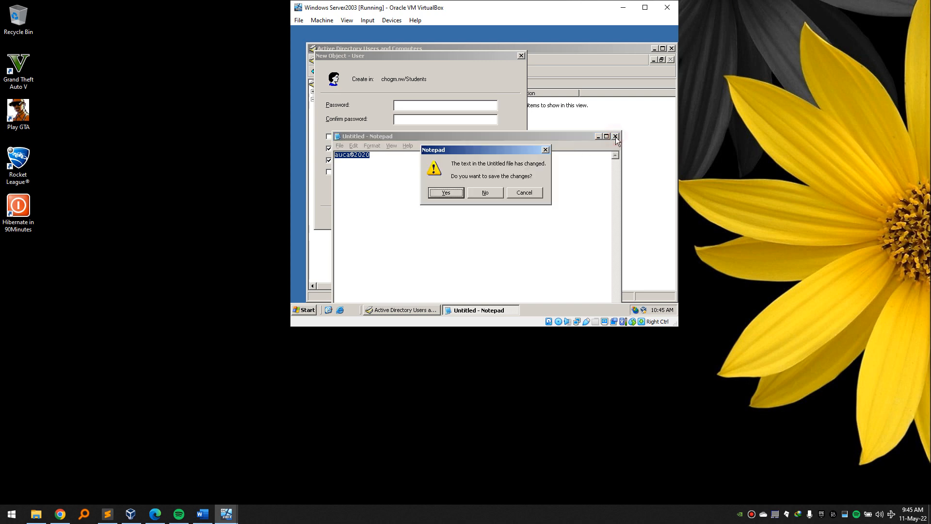
{"action": "left_click", "coordinate": [497, 193]}
Paste the password into Password and Confirm, then finish creating Student 1 with its mailbox.
{"action": "left_click", "coordinate": [410, 109]}
{"action": "key", "text": "ctrl+v"}
{"action": "left_click", "coordinate": [416, 121]}
{"action": "key", "text": "ctrl+v"}
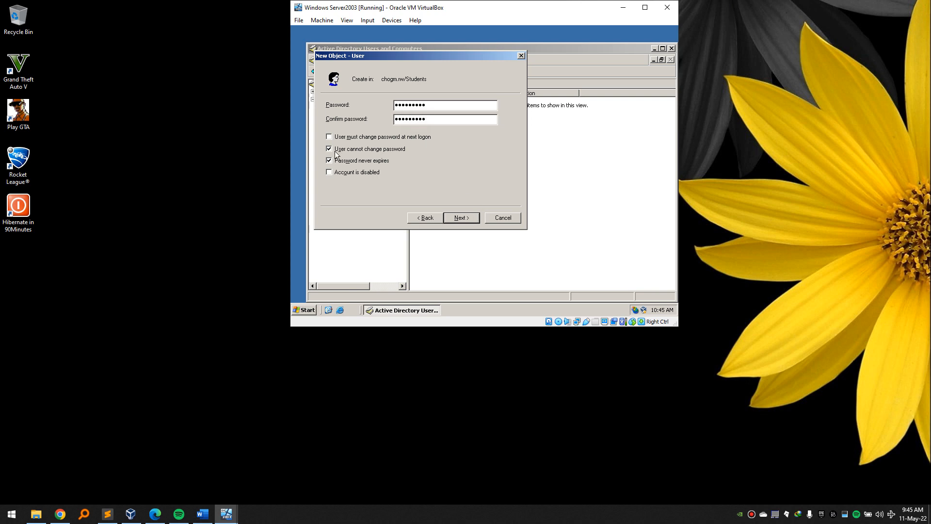
{"action": "left_click", "coordinate": [458, 217]}
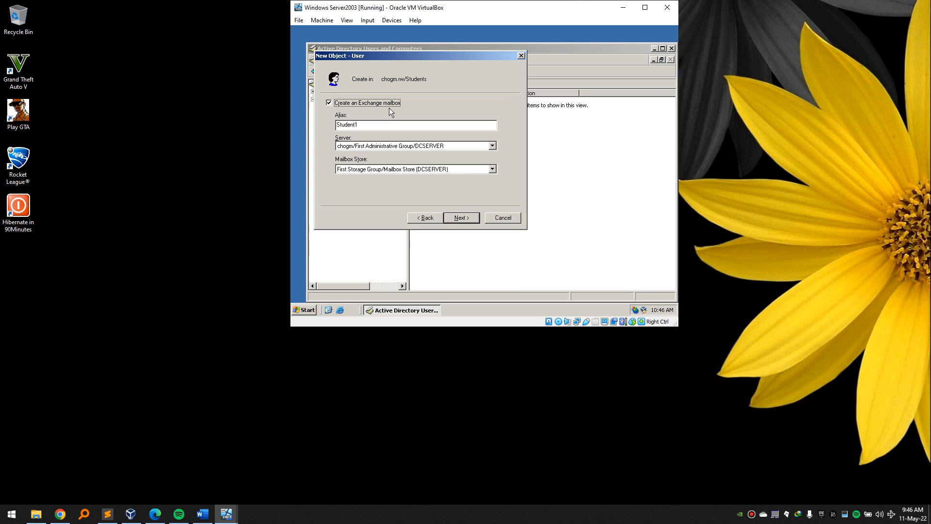
{"action": "left_click", "coordinate": [468, 220]}
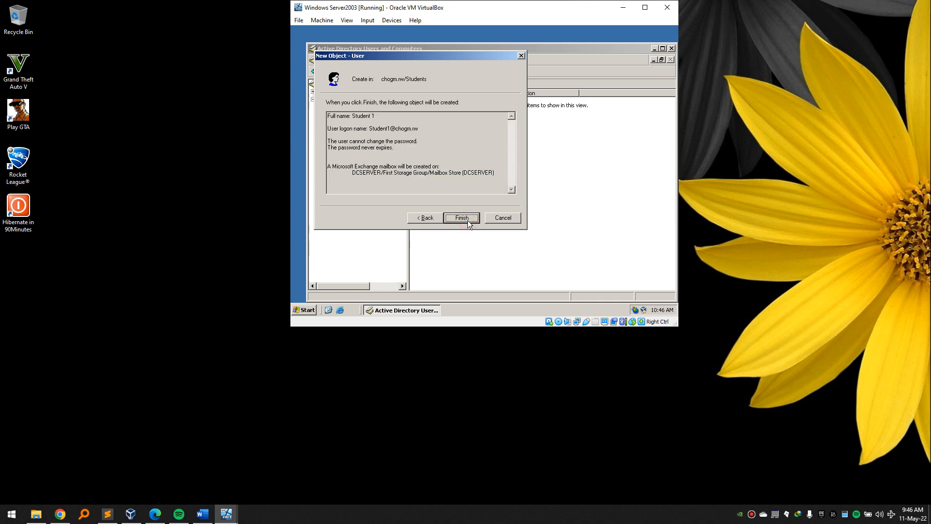
{"action": "left_click", "coordinate": [468, 220]}
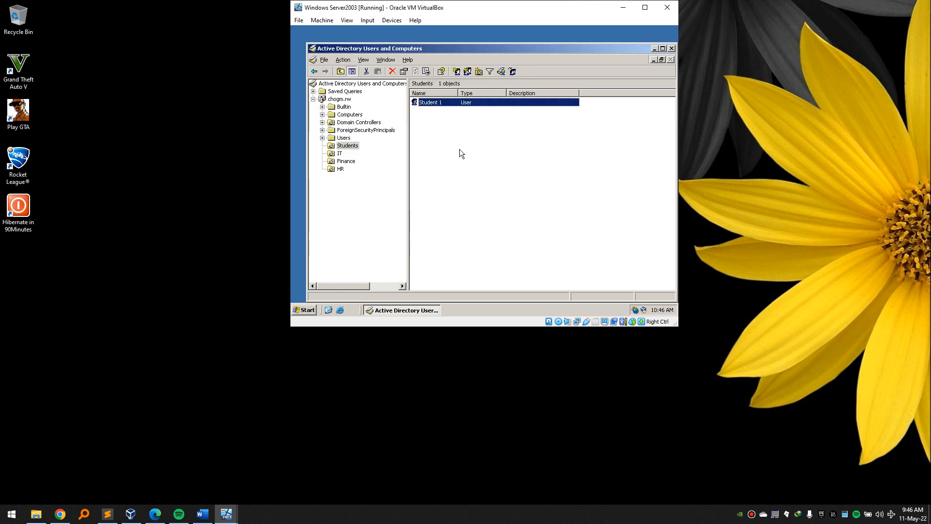
Start new user Student 2 with logon name Student2.
{"action": "left_click", "coordinate": [456, 73]}
{"action": "type", "text": "Student "}
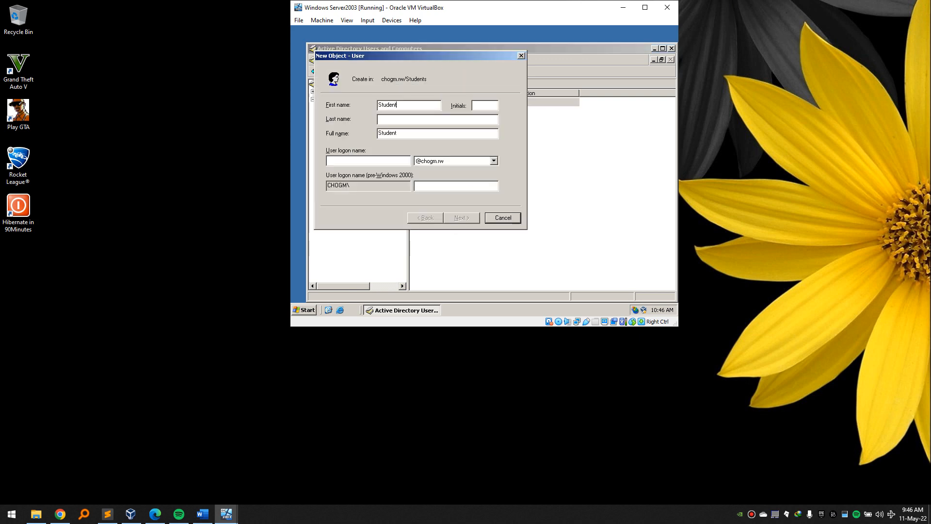
{"action": "type", "text": "2"}
{"action": "key", "text": "Tab"}
{"action": "key", "text": "Tab"}
{"action": "type", "text": "Stu"}
{"action": "type", "text": "dnet2"}
{"action": "key", "text": "BackSpace"}
{"action": "key", "text": "BackSpace"}
{"action": "key", "text": "BackSpace"}
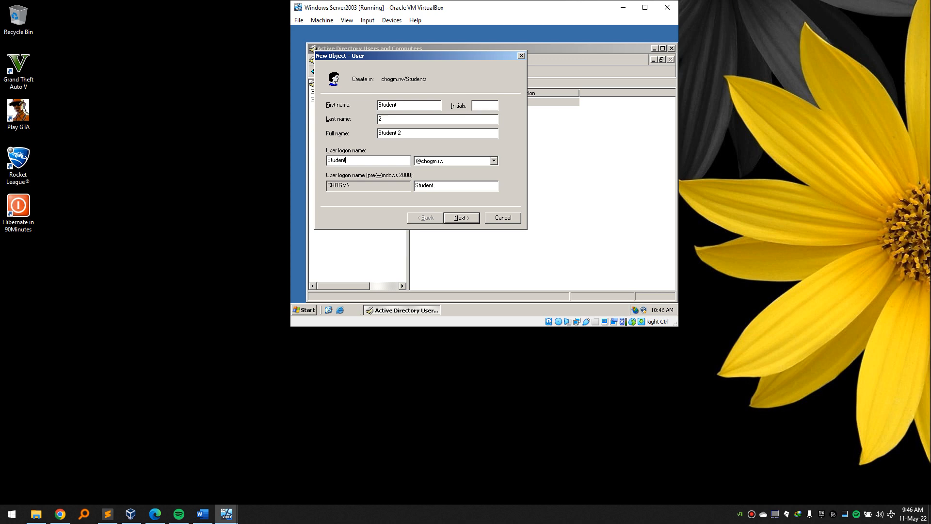
Give Student 2 the same password options and paste the password into both fields.
{"action": "left_click", "coordinate": [461, 217]}
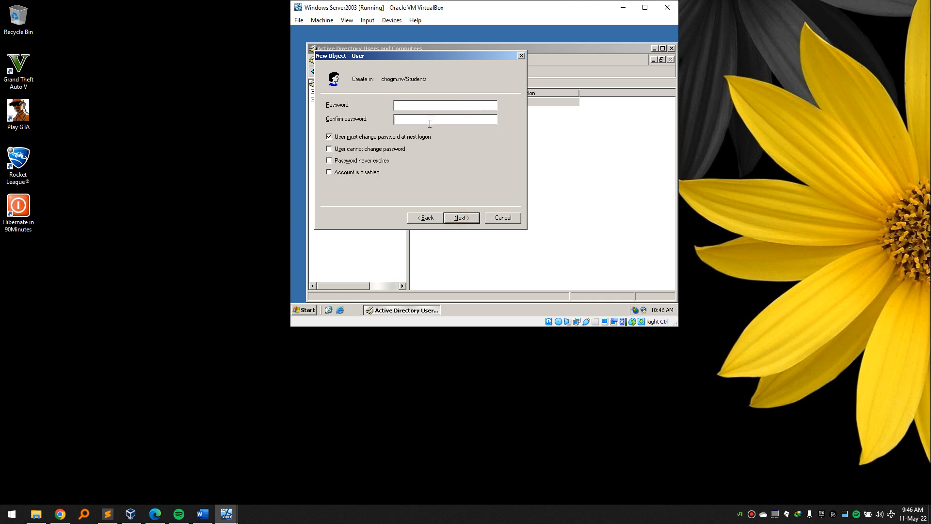
{"action": "left_click", "coordinate": [341, 136]}
{"action": "left_click", "coordinate": [340, 149]}
{"action": "left_click", "coordinate": [339, 160]}
{"action": "left_click", "coordinate": [409, 106]}
{"action": "key", "text": "ctrl+v"}
{"action": "left_click", "coordinate": [408, 118]}
{"action": "key", "text": "ctrl+v"}
{"action": "left_click", "coordinate": [454, 214]}
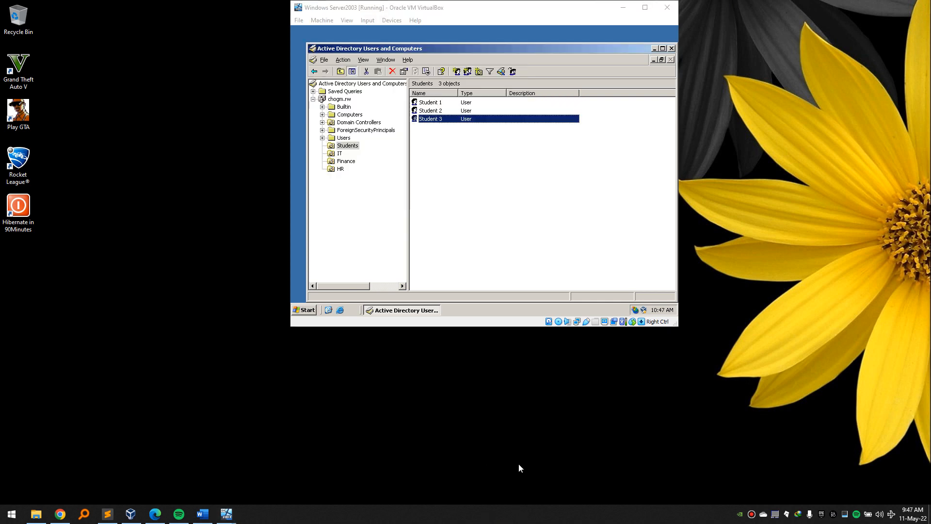
Check the three student users listed in the Students OU.
{"action": "left_click", "coordinate": [509, 205]}
{"action": "left_click_drag", "start_coordinate": [465, 183], "coordinate": [420, 101]}
{"action": "left_click", "coordinate": [443, 157]}
{"action": "left_click_drag", "start_coordinate": [469, 145], "coordinate": [421, 102]}
{"action": "left_click", "coordinate": [456, 151]}
{"action": "left_click", "coordinate": [436, 146]}
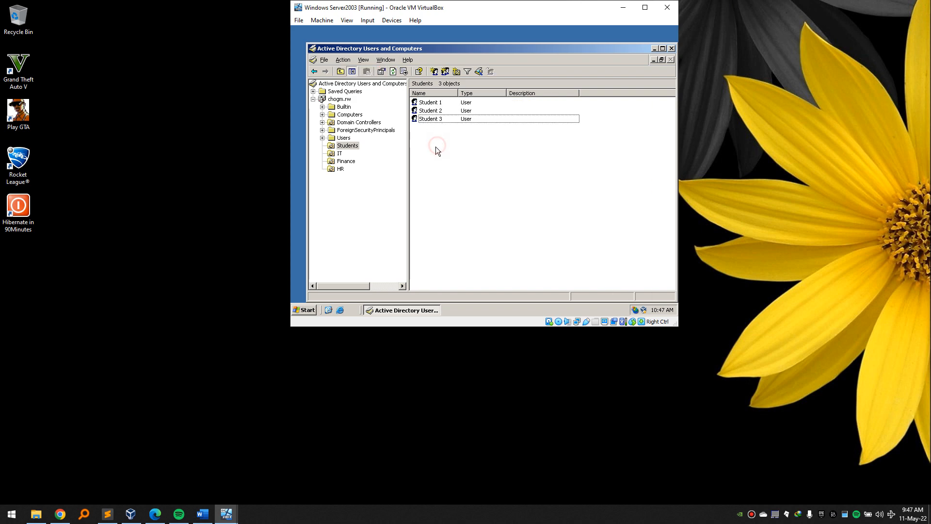
Look through the IT, Finance and HR OUs, then start a new user in IT.
{"action": "left_click", "coordinate": [339, 154]}
{"action": "left_click", "coordinate": [345, 161]}
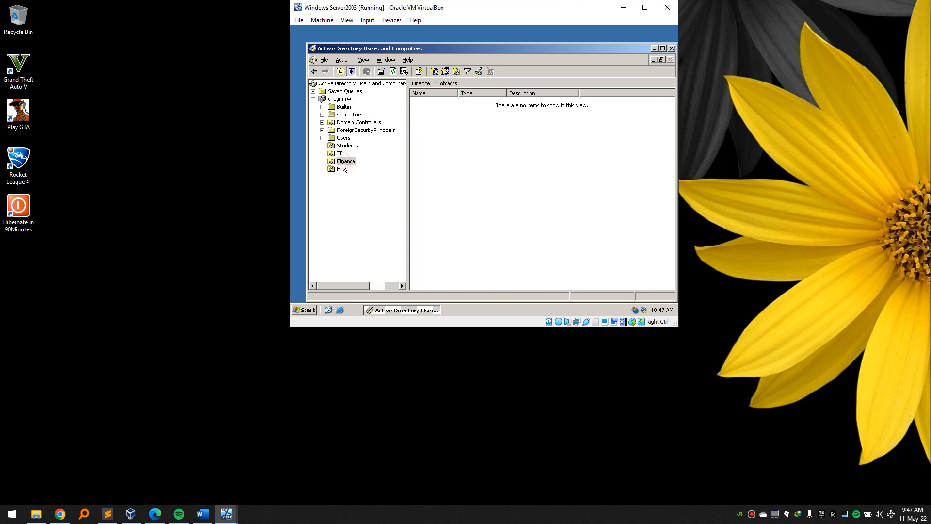
{"action": "left_click", "coordinate": [342, 169]}
{"action": "left_click", "coordinate": [339, 153]}
{"action": "right_click", "coordinate": [449, 135]}
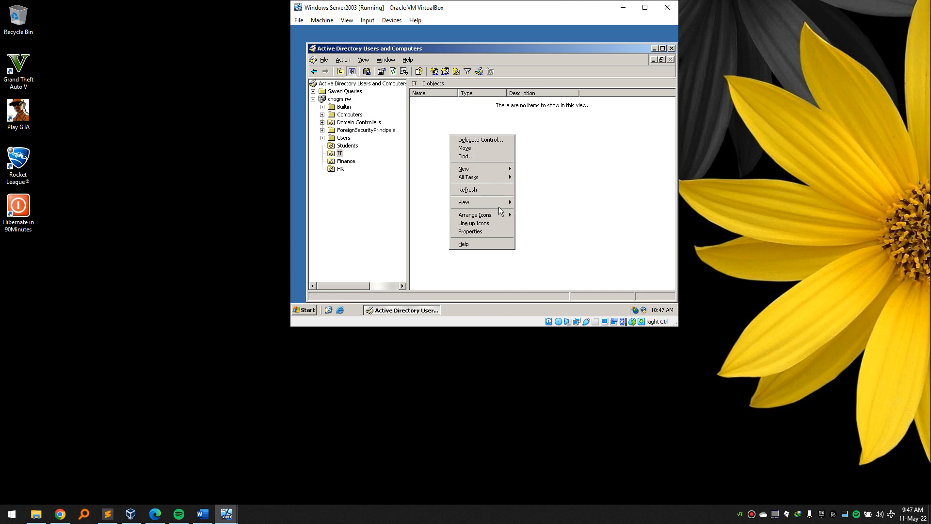
{"action": "mouse_move", "coordinate": [490, 169]}
{"action": "left_click", "coordinate": [543, 235]}
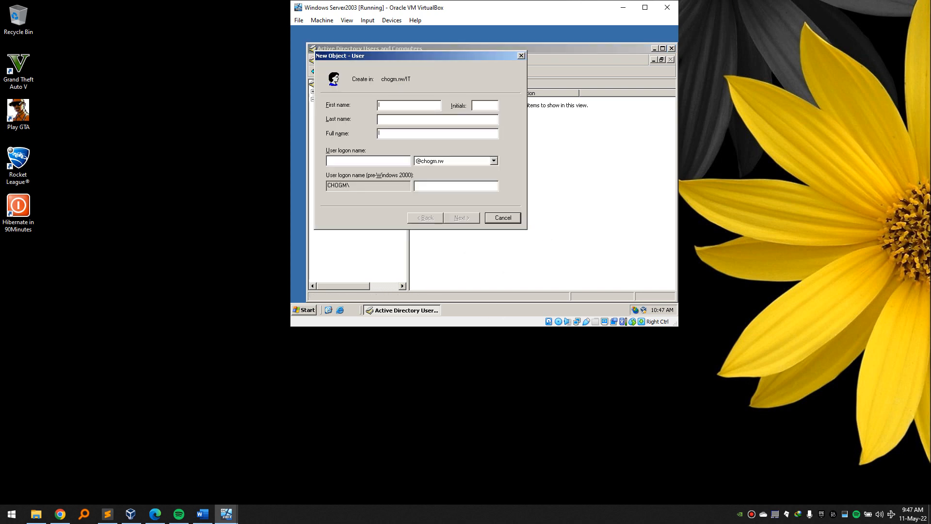
Name the user IT 1 with logon IT1; password cannot change and never expires.
{"action": "type", "text": "IT 1"}
{"action": "key", "text": "Tab"}
{"action": "key", "text": "Tab"}
{"action": "type", "text": "IT1"}
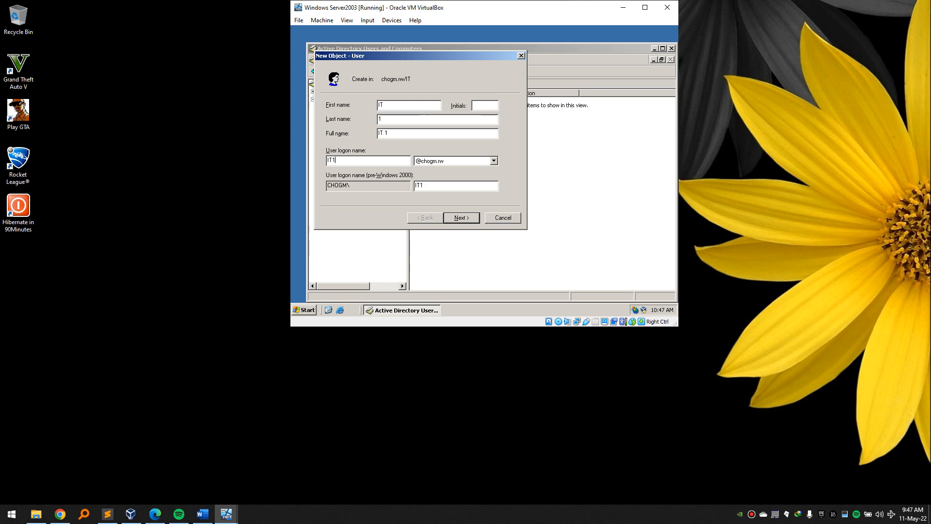
{"action": "key", "text": "Tab"}
{"action": "key", "text": "Tab"}
{"action": "left_click", "coordinate": [473, 222]}
{"action": "left_click", "coordinate": [329, 137]}
{"action": "left_click", "coordinate": [327, 149]}
{"action": "left_click", "coordinate": [329, 160]}
Enter and confirm the password, then finish creating IT 1 and HR 3.
{"action": "left_click", "coordinate": [426, 105]}
{"action": "type", "text": "*********"}
{"action": "left_click", "coordinate": [423, 119]}
{"action": "type", "text": "*********"}
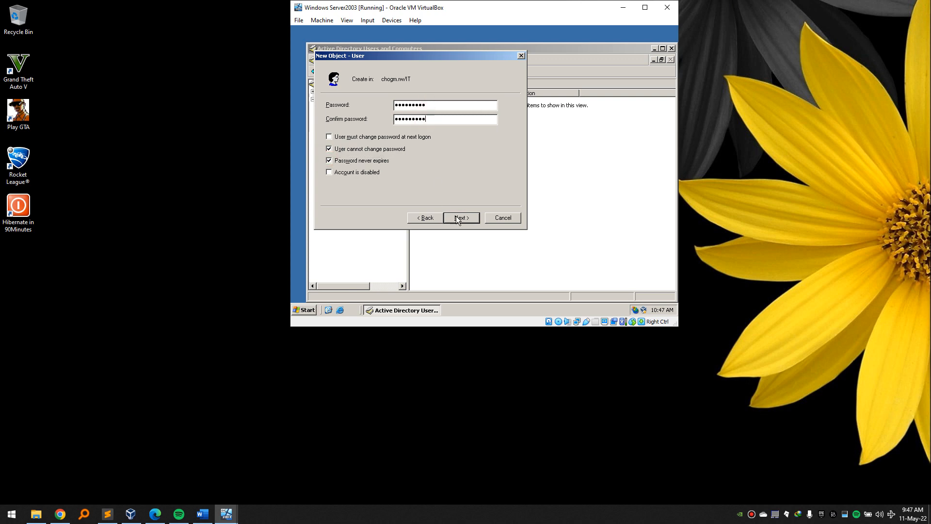
{"action": "left_click", "coordinate": [458, 218]}
{"action": "left_click", "coordinate": [456, 218]}
{"action": "left_click", "coordinate": [455, 218]}
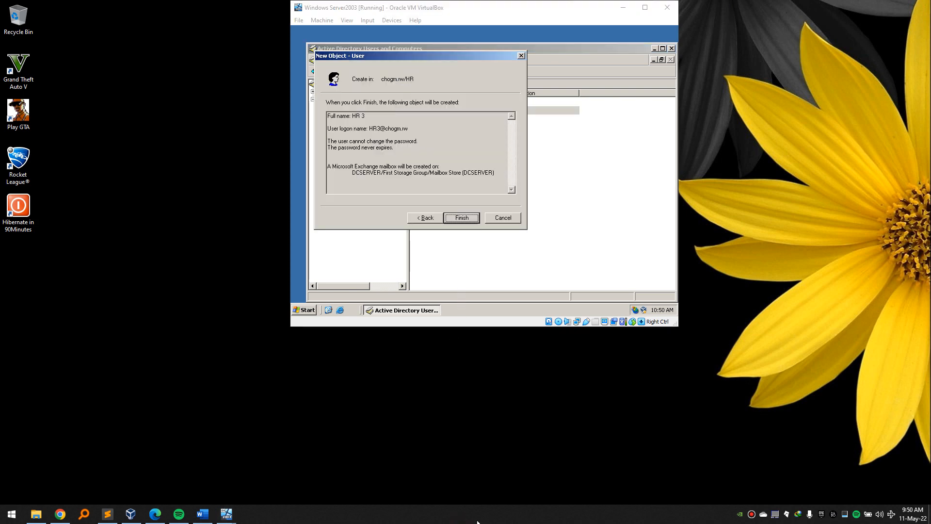
{"action": "left_click", "coordinate": [465, 217]}
Verify the HR users, Fin 1–3 and IT 1–3 by selecting them in each OU.
{"action": "left_click_drag", "start_coordinate": [436, 158], "coordinate": [427, 102]}
{"action": "left_click", "coordinate": [350, 164]}
{"action": "left_click_drag", "start_coordinate": [438, 187], "coordinate": [428, 100]}
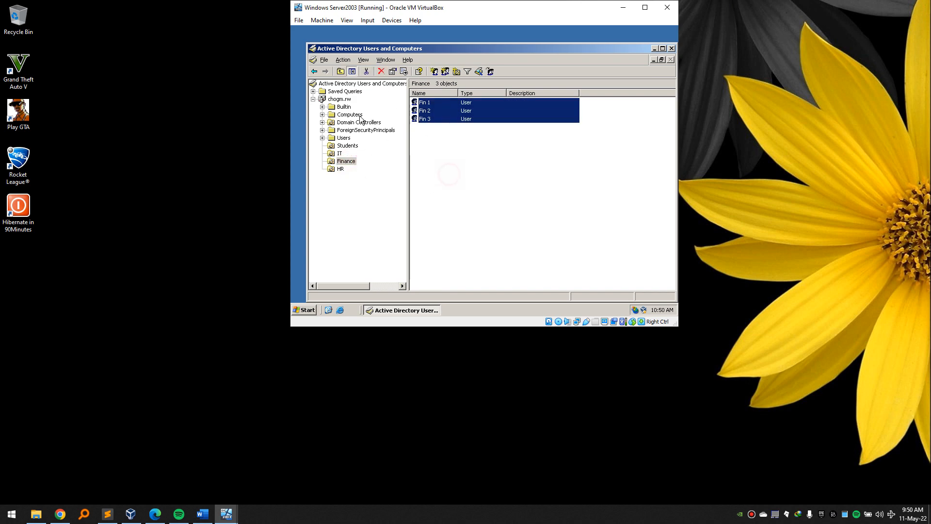
{"action": "left_click", "coordinate": [341, 154]}
{"action": "left_click_drag", "start_coordinate": [455, 158], "coordinate": [420, 100]}
{"action": "left_click", "coordinate": [441, 167]}
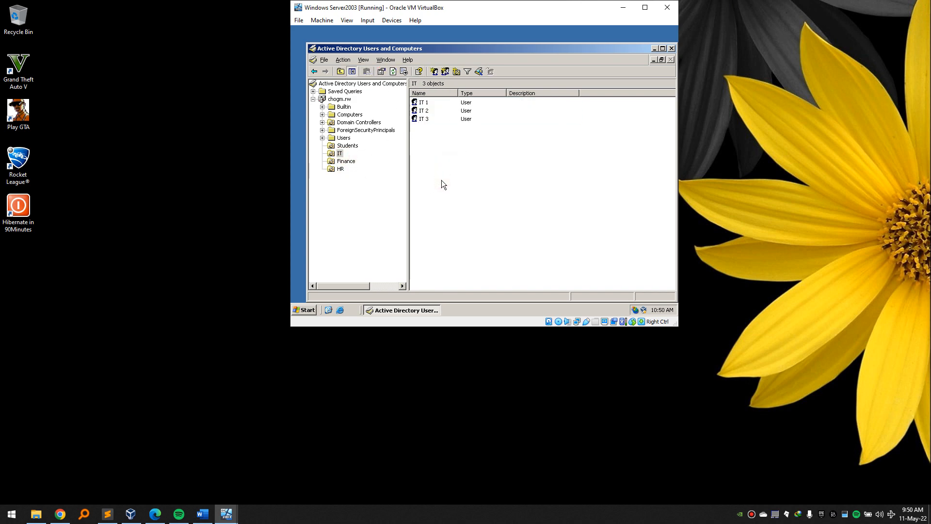
{"action": "left_click", "coordinate": [309, 313]}
{"action": "left_click", "coordinate": [323, 163]}
{"action": "key", "text": "ctrl+v"}
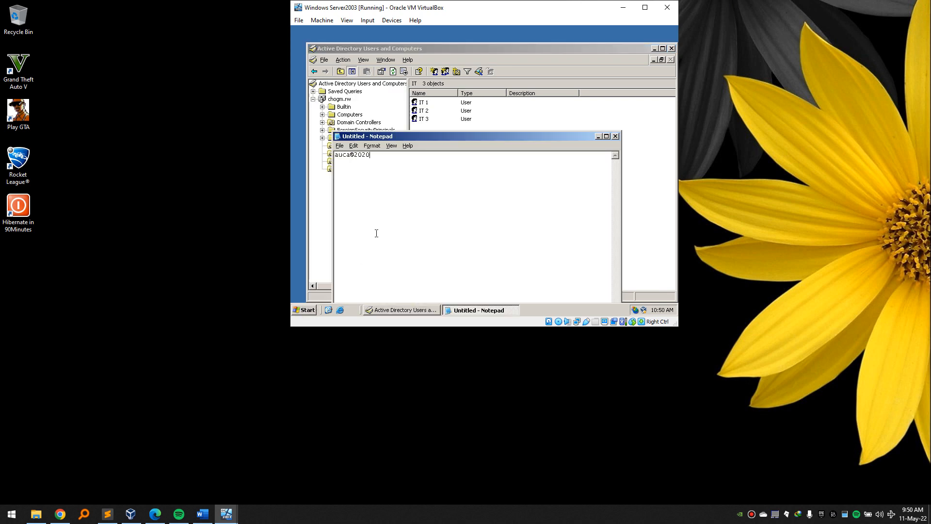
{"action": "left_click_drag", "start_coordinate": [393, 159], "coordinate": [322, 154]}
{"action": "left_click", "coordinate": [615, 136]}
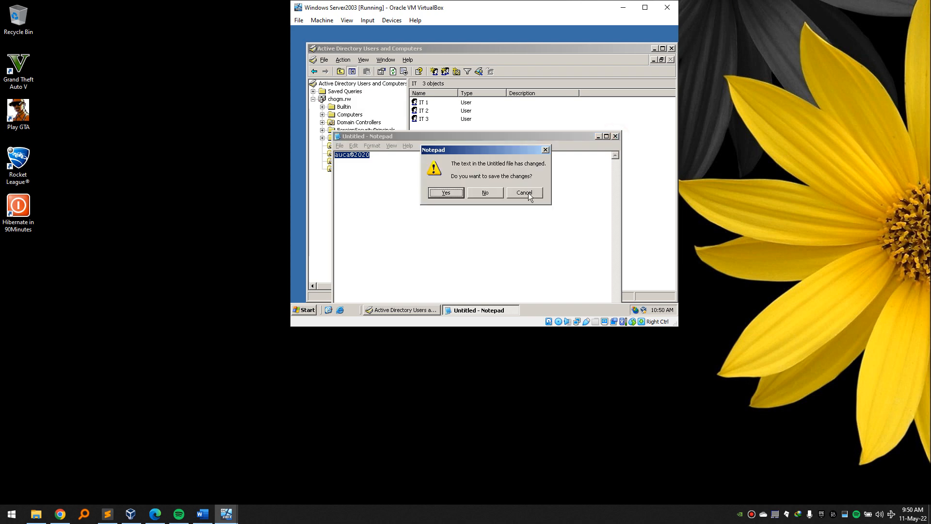
{"action": "left_click", "coordinate": [490, 195]}
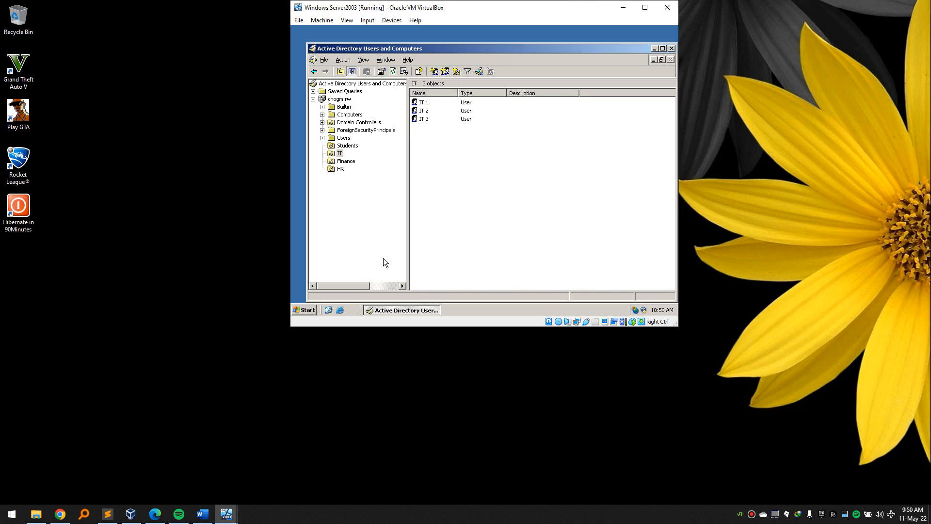
{"action": "left_click_drag", "start_coordinate": [368, 287], "coordinate": [322, 231]}
{"action": "left_click", "coordinate": [348, 146]}
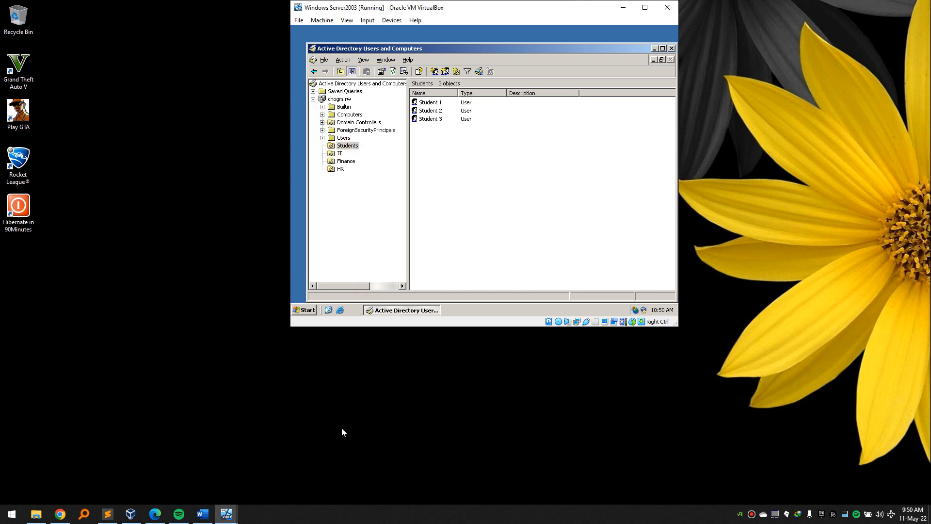
{"action": "mouse_move", "coordinate": [226, 517]}
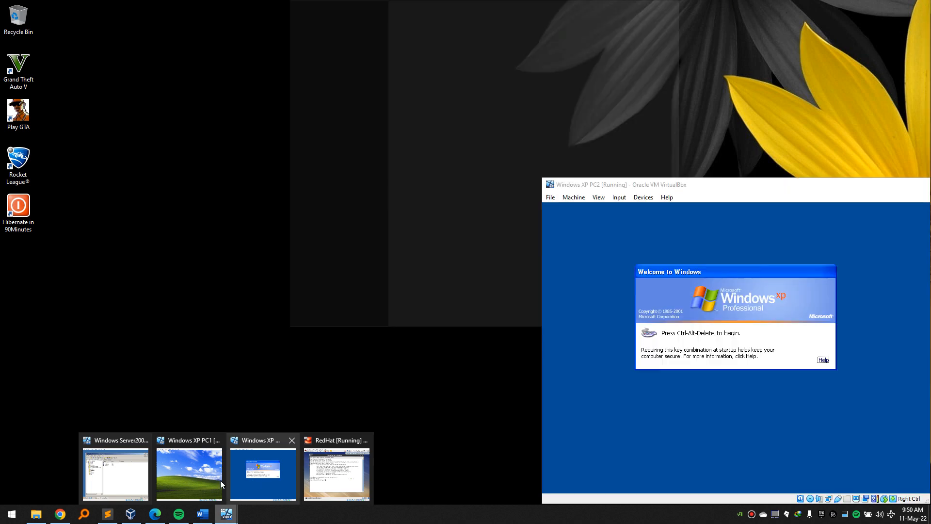
Bring the Windows XP PC1 and PC2 machines forward beside the server.
{"action": "left_click", "coordinate": [190, 479]}
{"action": "mouse_move", "coordinate": [226, 513]}
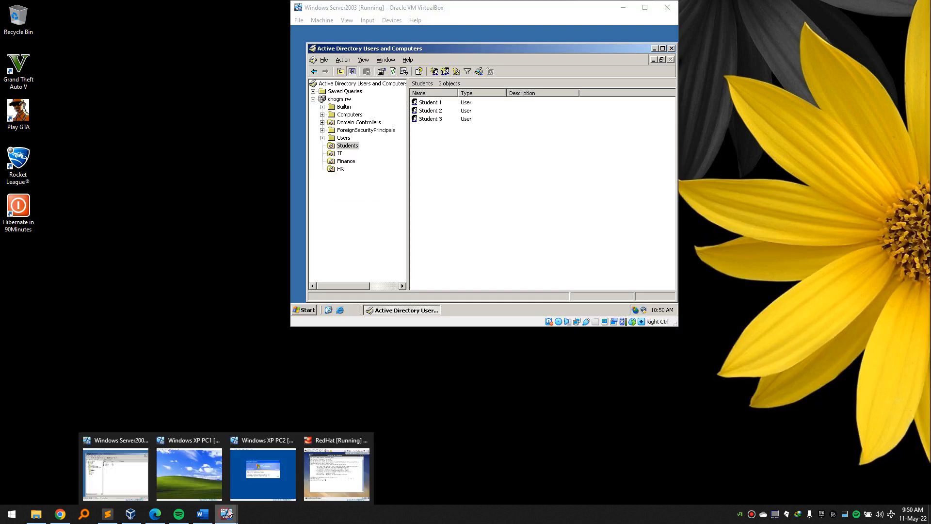
{"action": "left_click", "coordinate": [211, 472]}
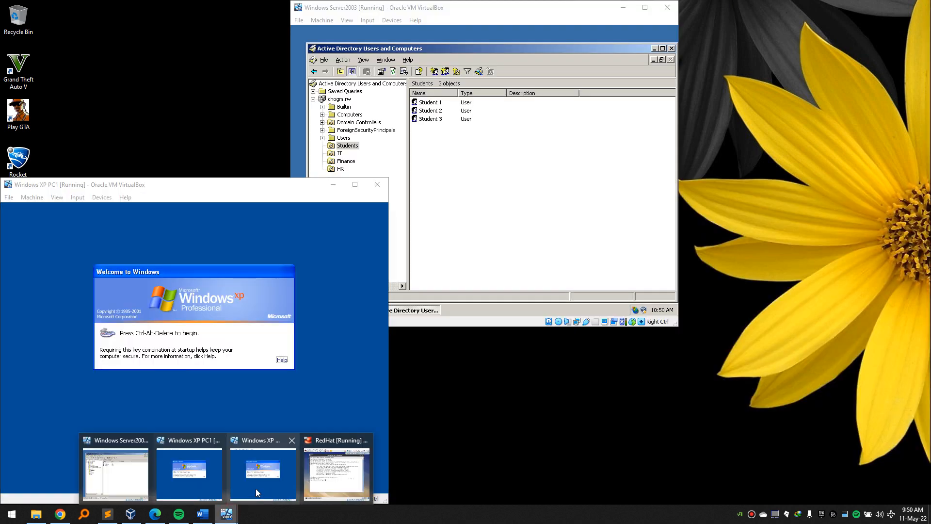
{"action": "left_click", "coordinate": [259, 472]}
{"action": "left_click", "coordinate": [201, 316]}
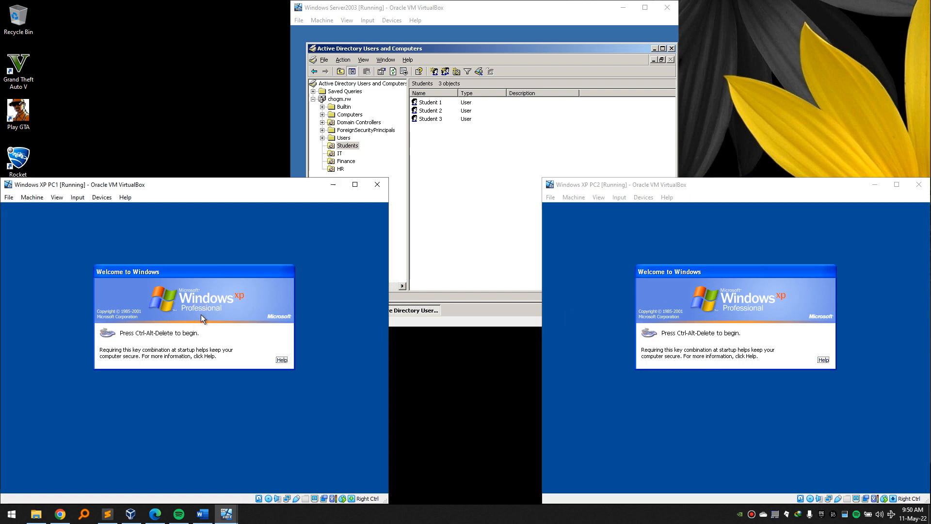
Open PC1's logon prompt and enter Student1 as the user name.
{"action": "key", "text": "ctrl+Delete"}
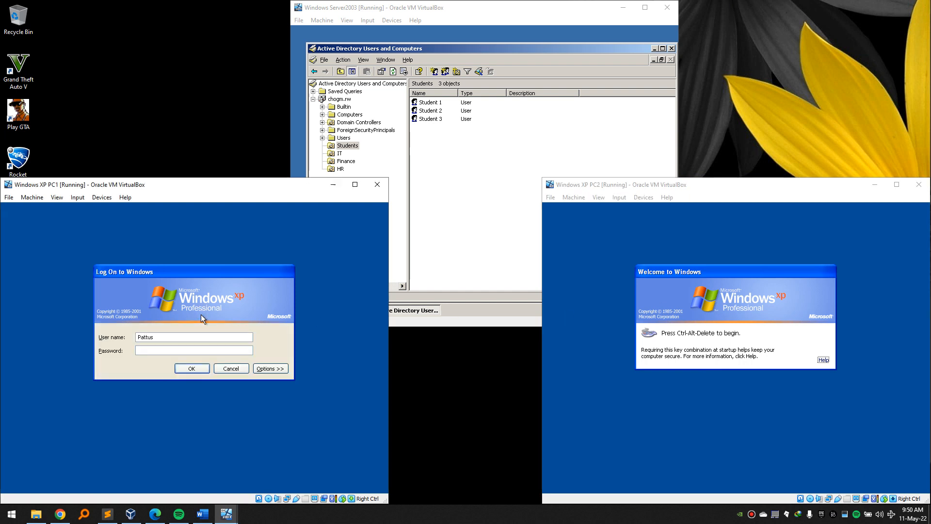
{"action": "key", "text": "shift+Tab"}
{"action": "type", "text": "Student1"}
{"action": "double_click", "coordinate": [162, 337]}
Check Student 1's logon name on the Account tab of its properties, then cancel.
{"action": "right_click", "coordinate": [442, 103]}
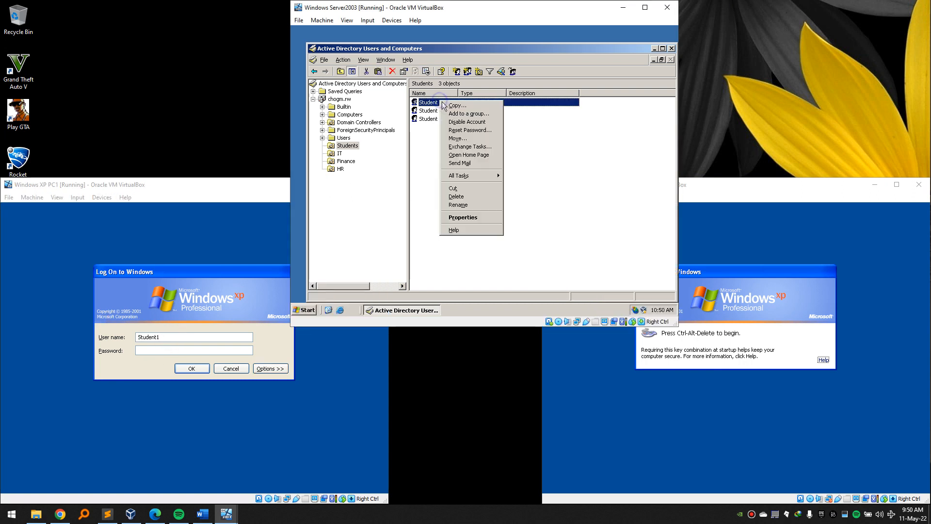
{"action": "left_click", "coordinate": [464, 218]}
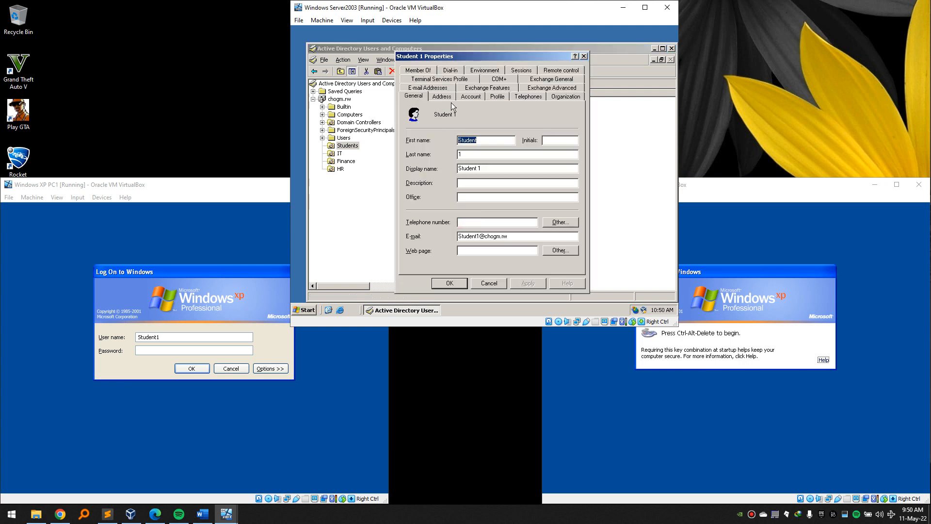
{"action": "left_click", "coordinate": [470, 99]}
{"action": "double_click", "coordinate": [427, 120]}
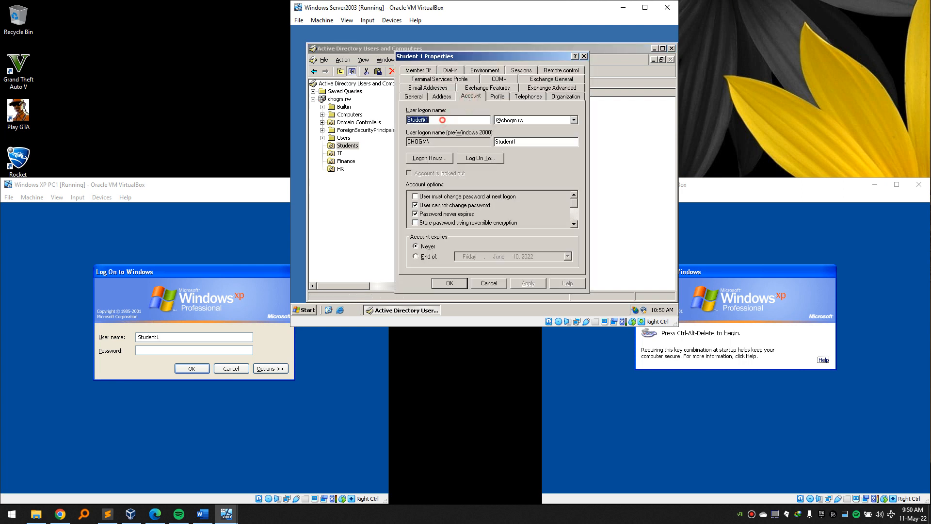
{"action": "left_click_drag", "start_coordinate": [437, 119], "coordinate": [426, 120]}
{"action": "left_click", "coordinate": [488, 282]}
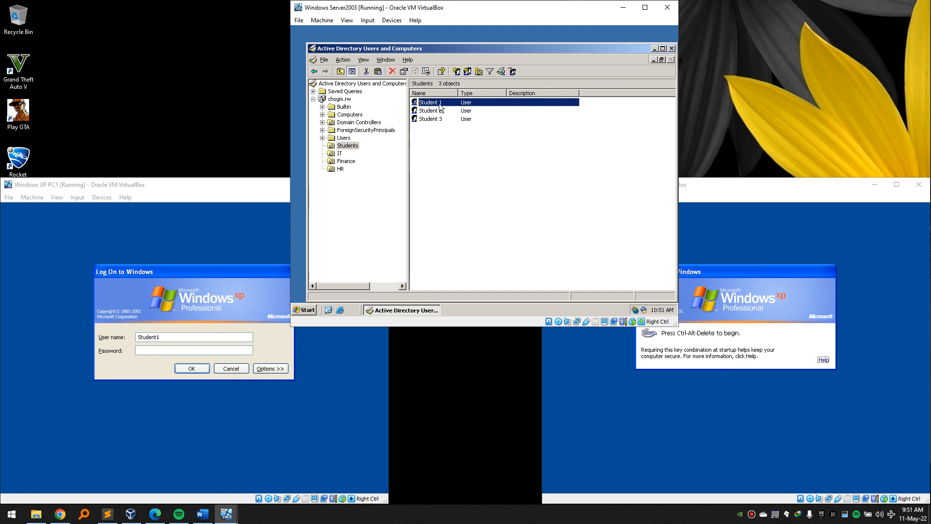
Log Student1 on to the CHOGM domain on PC1 with its password.
{"action": "left_click", "coordinate": [145, 349]}
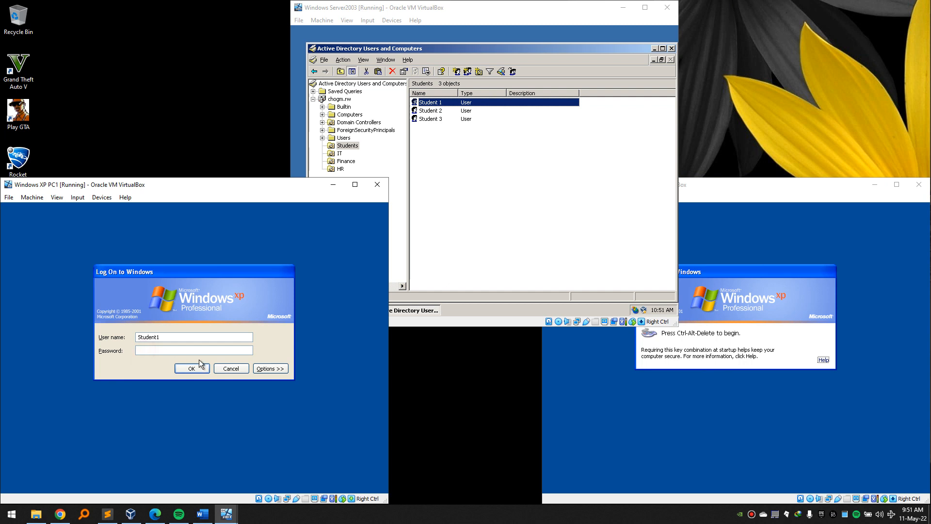
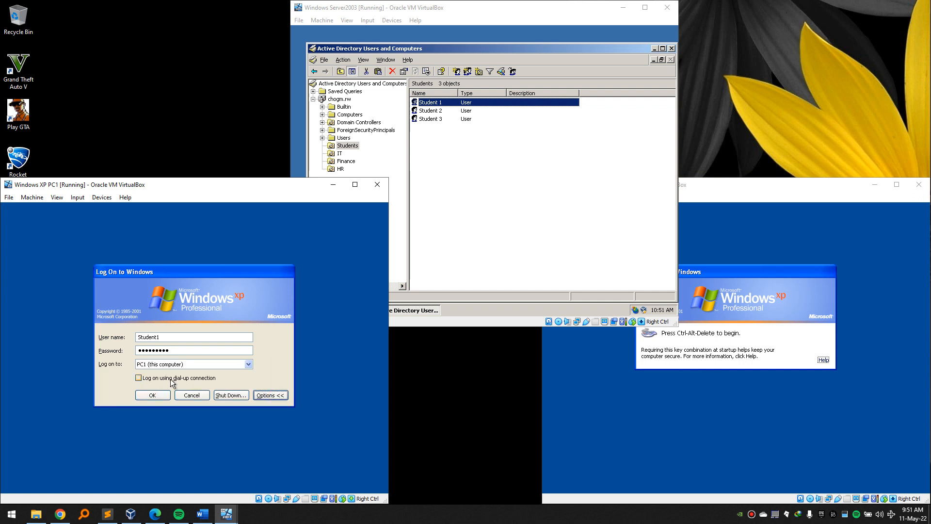
{"action": "left_click", "coordinate": [187, 361]}
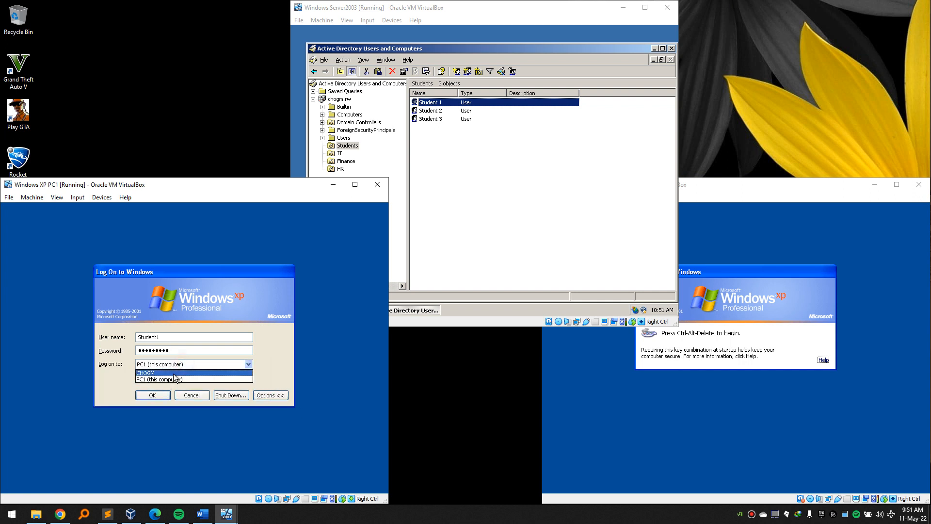
{"action": "left_click", "coordinate": [173, 374]}
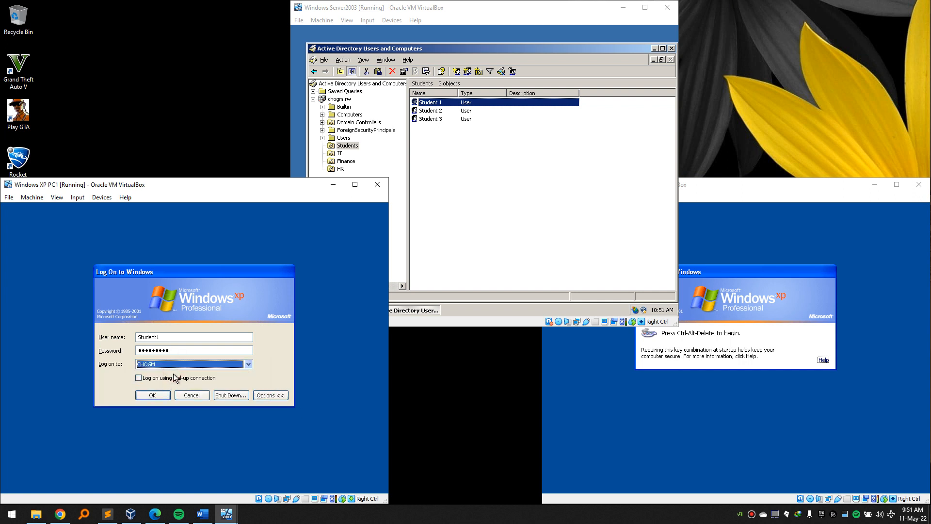
{"action": "left_click", "coordinate": [156, 394]}
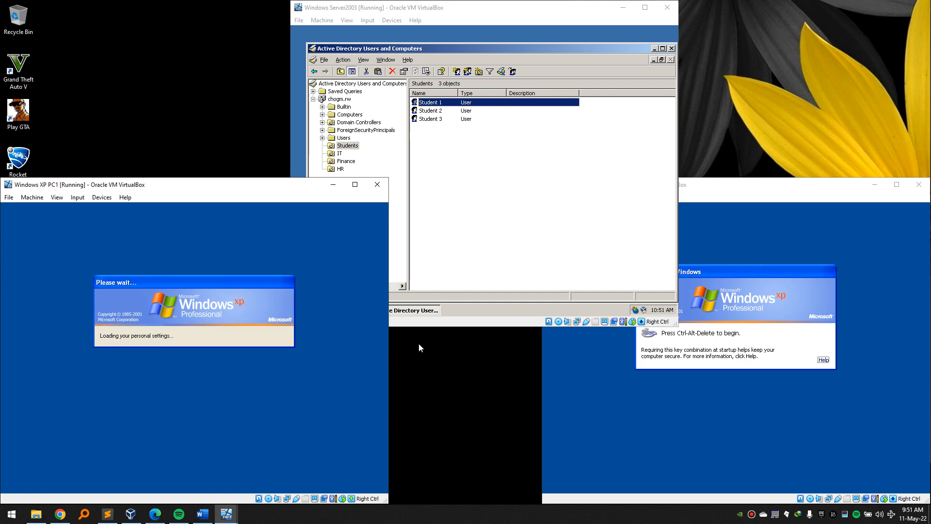
{"action": "left_click", "coordinate": [768, 213]}
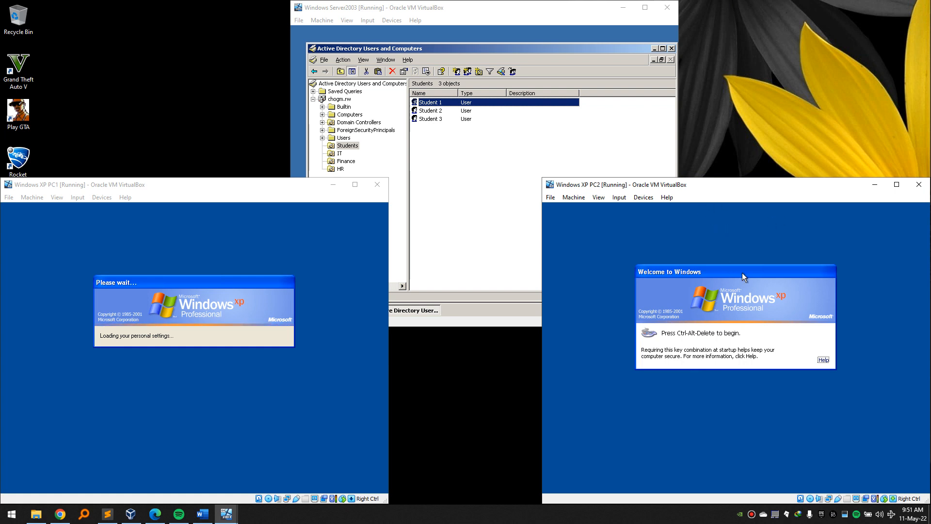
Sign in to the CHOGM domain on PC2 with the IT1 account and its password.
{"action": "key", "text": "ctrl+Delete"}
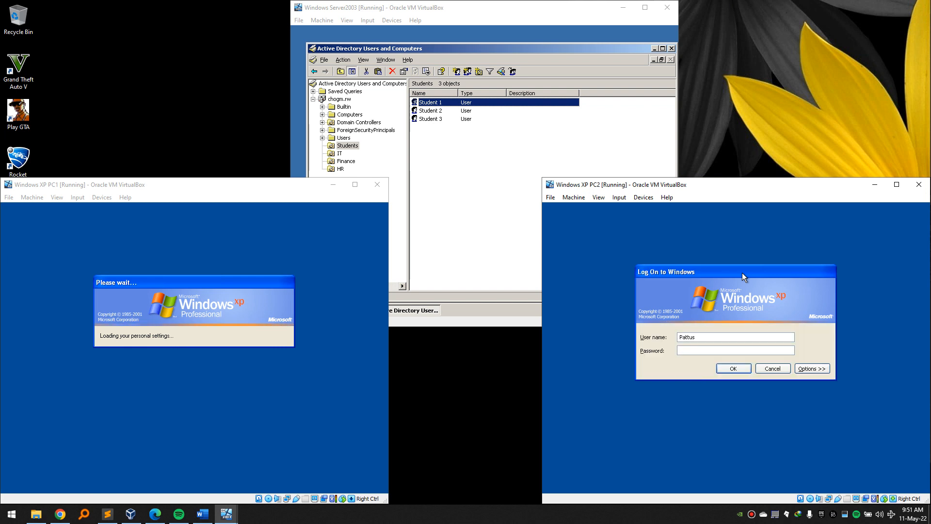
{"action": "type", "text": "IT1"}
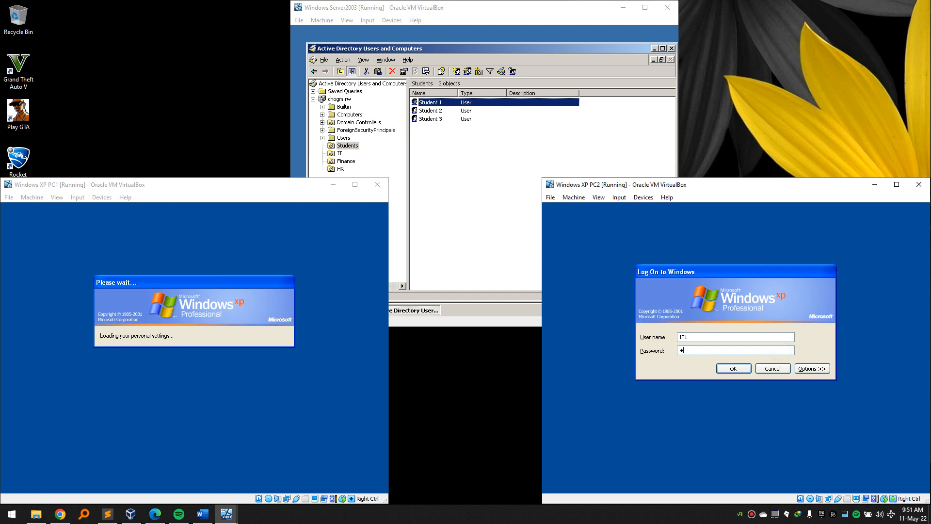
{"action": "type", "text": "•••••"}
{"action": "left_click", "coordinate": [808, 368]}
{"action": "left_click", "coordinate": [755, 365]}
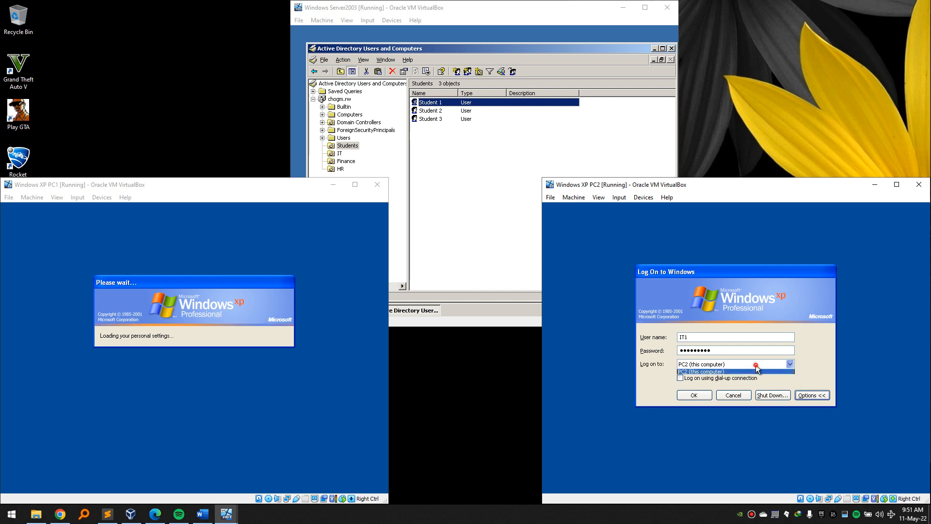
{"action": "left_click", "coordinate": [746, 371]}
{"action": "left_click", "coordinate": [702, 394]}
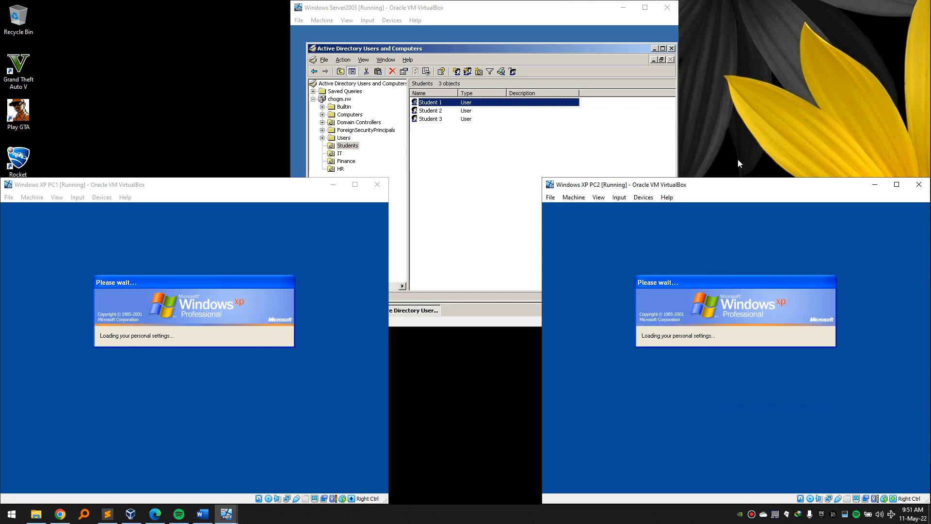
{"action": "left_click", "coordinate": [228, 183]}
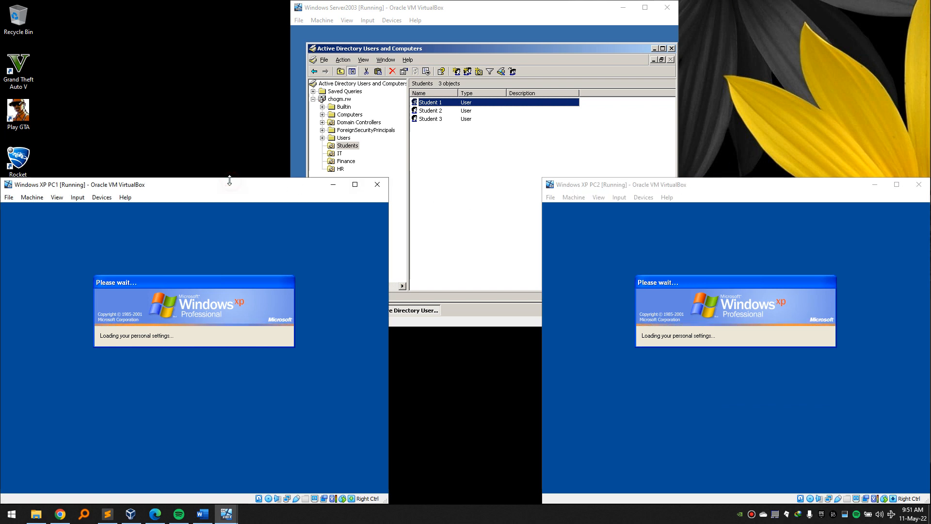
{"action": "left_click", "coordinate": [643, 183]}
{"action": "left_click", "coordinate": [209, 184]}
Bring the Server2003 VM to the front and nudge the ADUC window up and left.
{"action": "left_click", "coordinate": [603, 186]}
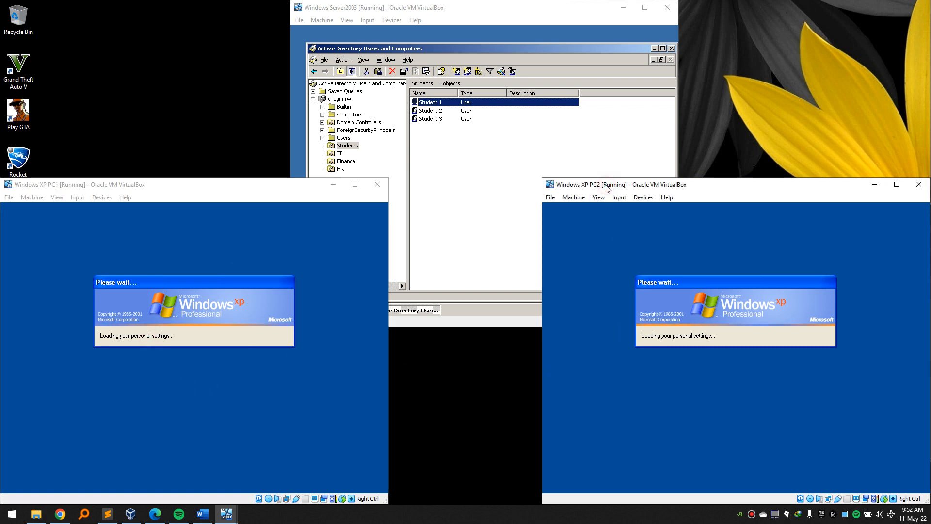
{"action": "left_click", "coordinate": [252, 195]}
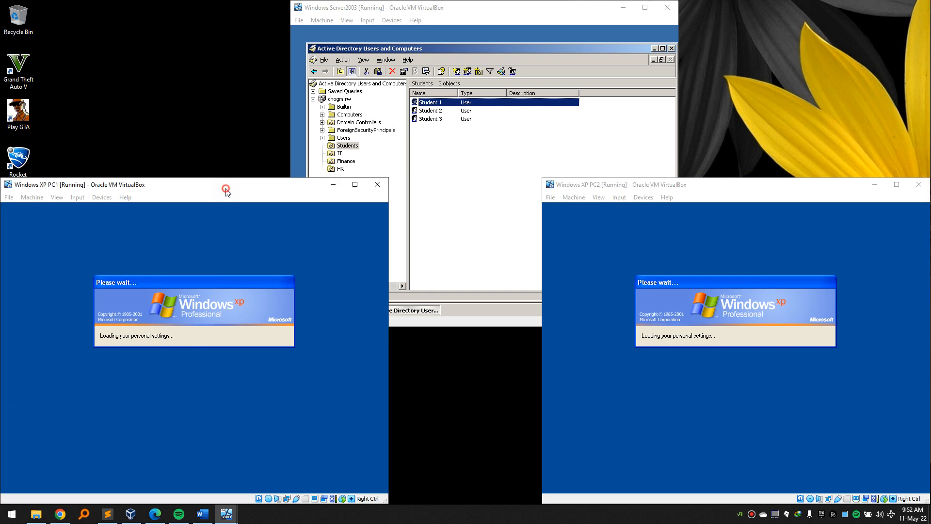
{"action": "left_click", "coordinate": [494, 7]}
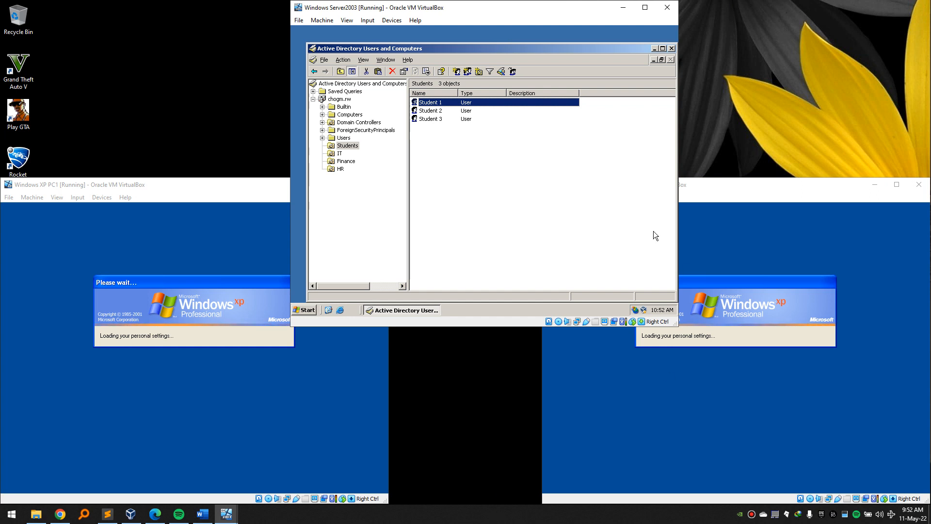
{"action": "left_click_drag", "start_coordinate": [575, 49], "coordinate": [571, 42]}
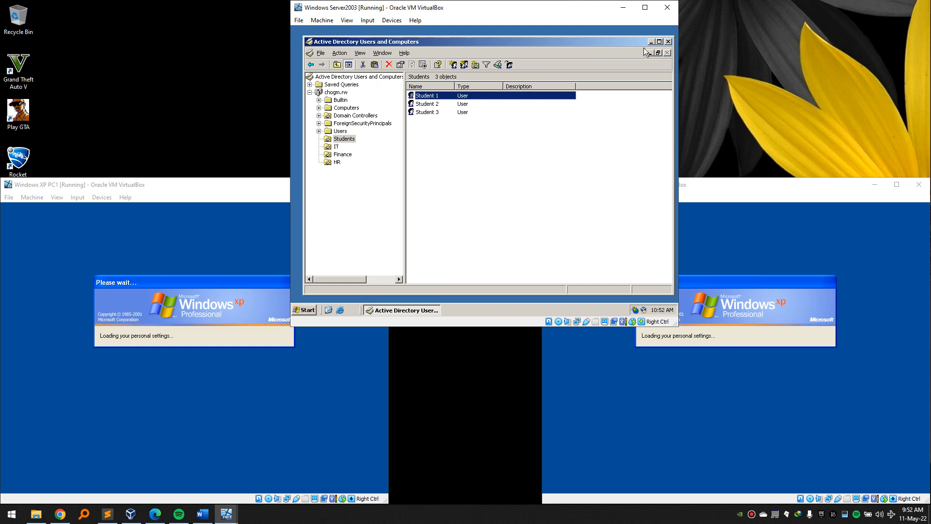
Close ADUC and open an empty Add Share form in Server2003's Shared Folders settings.
{"action": "left_click", "coordinate": [668, 42]}
{"action": "left_click", "coordinate": [392, 21]}
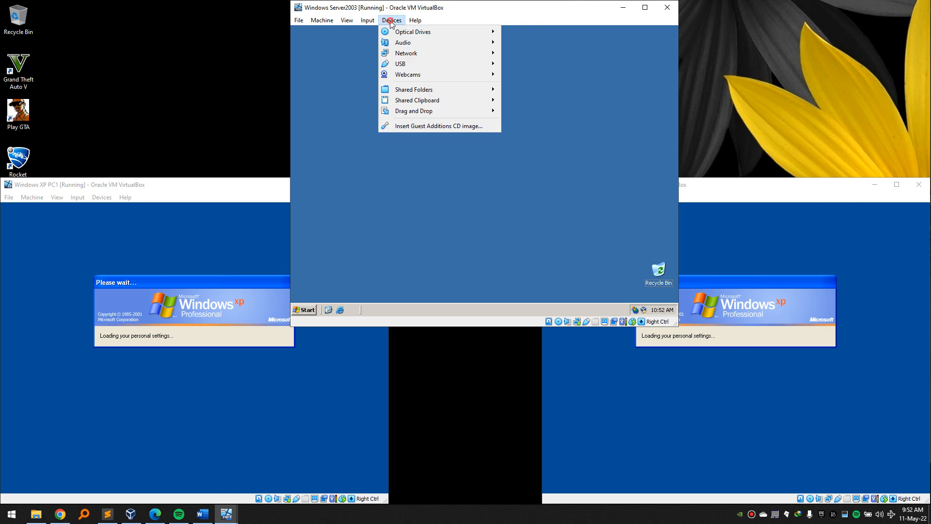
{"action": "mouse_move", "coordinate": [435, 89]}
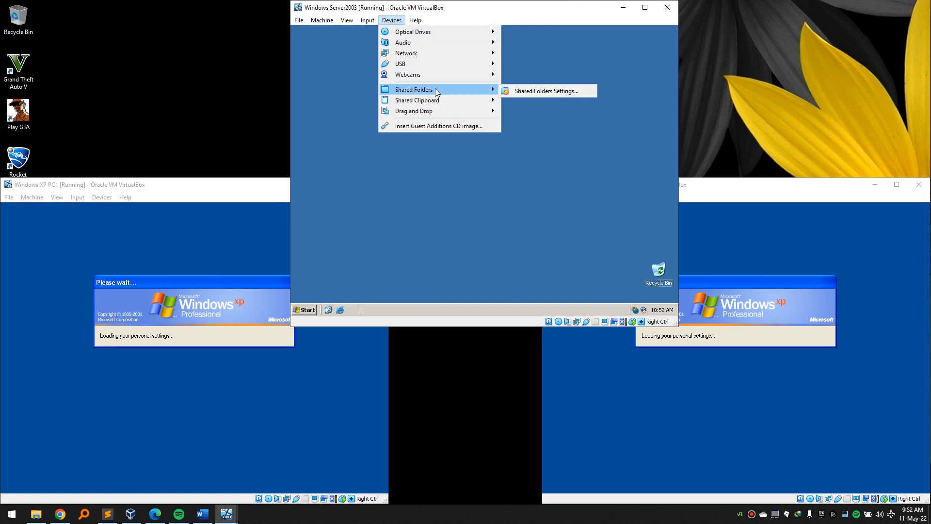
{"action": "left_click", "coordinate": [193, 62]}
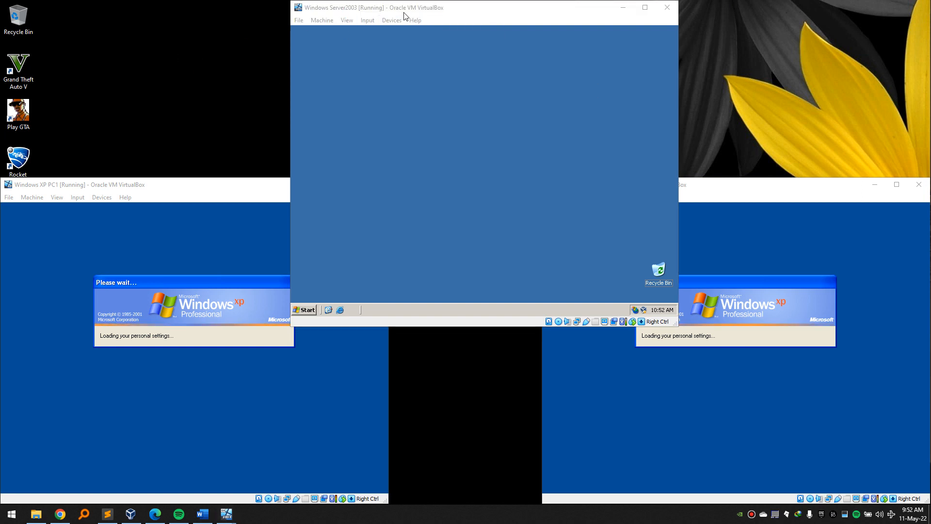
{"action": "left_click", "coordinate": [392, 21]}
{"action": "mouse_move", "coordinate": [461, 91]}
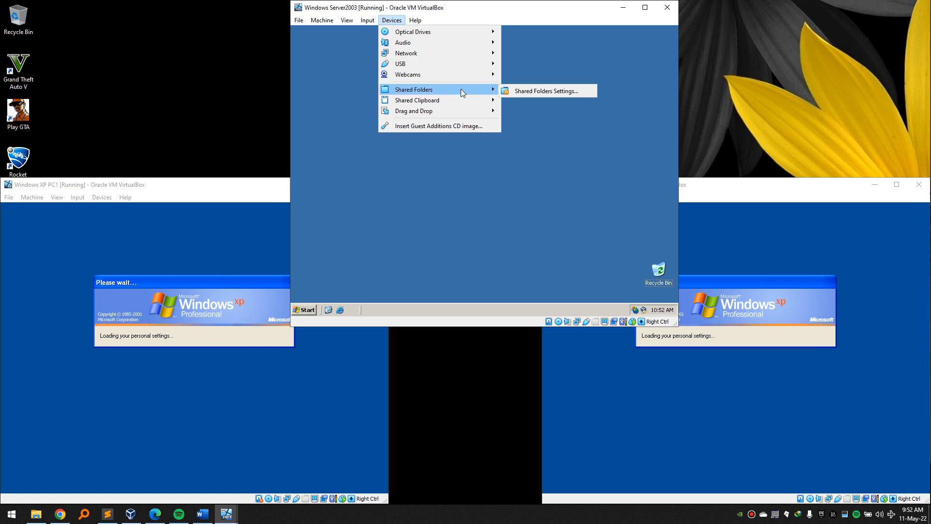
{"action": "left_click", "coordinate": [522, 92]}
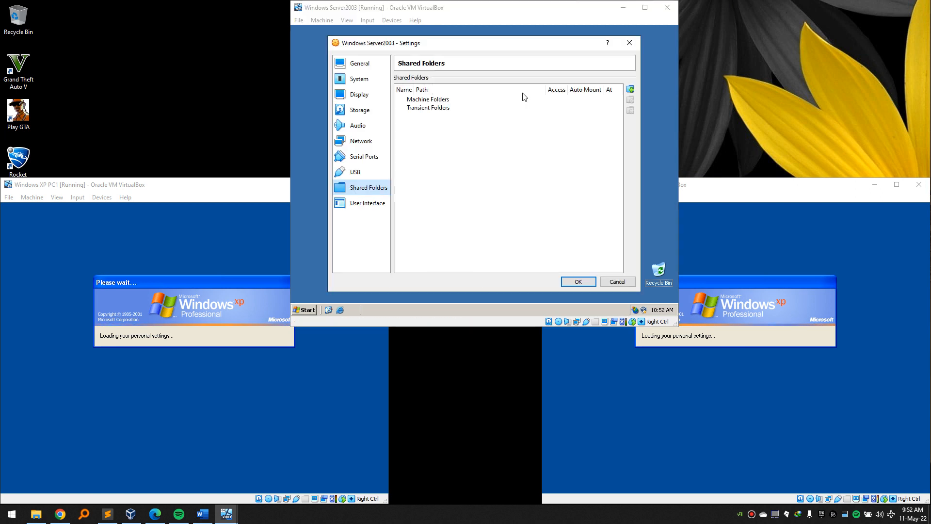
{"action": "left_click", "coordinate": [630, 89]}
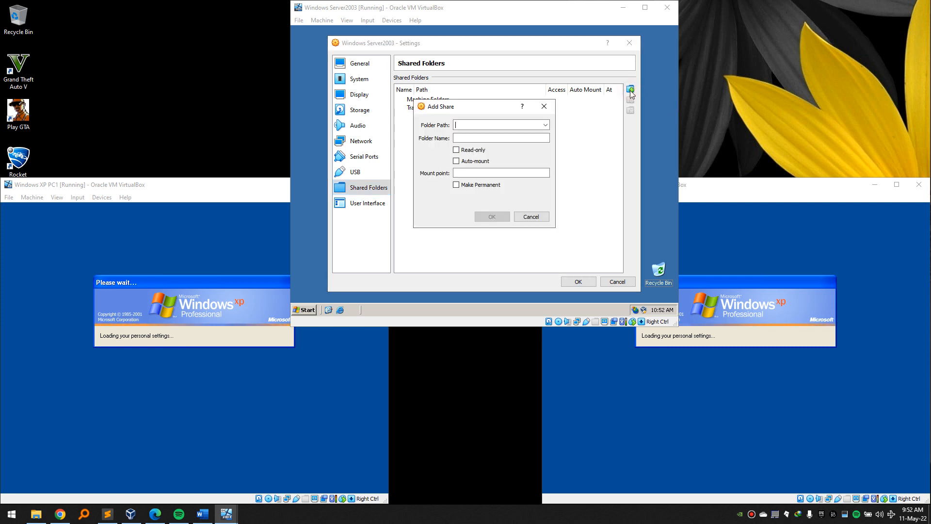
Browse the host to D:\COMPUTER NETWORKS\DEPLOYMENT of SOFTWARES\MSI for the share path.
{"action": "left_click", "coordinate": [547, 125]}
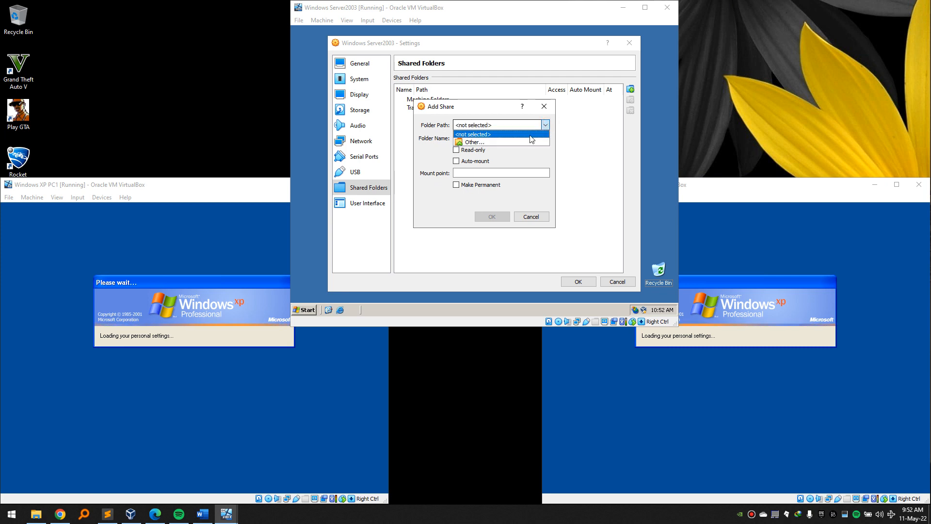
{"action": "left_click", "coordinate": [474, 142]}
{"action": "scroll", "coordinate": [469, 281], "scroll_direction": "down", "scroll_amount": 2}
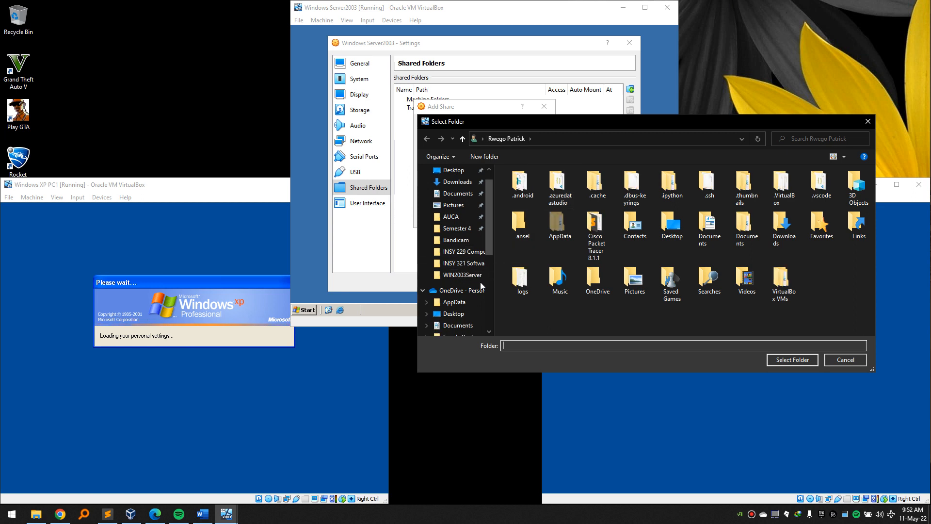
{"action": "scroll", "coordinate": [469, 281], "scroll_direction": "down", "scroll_amount": 3}
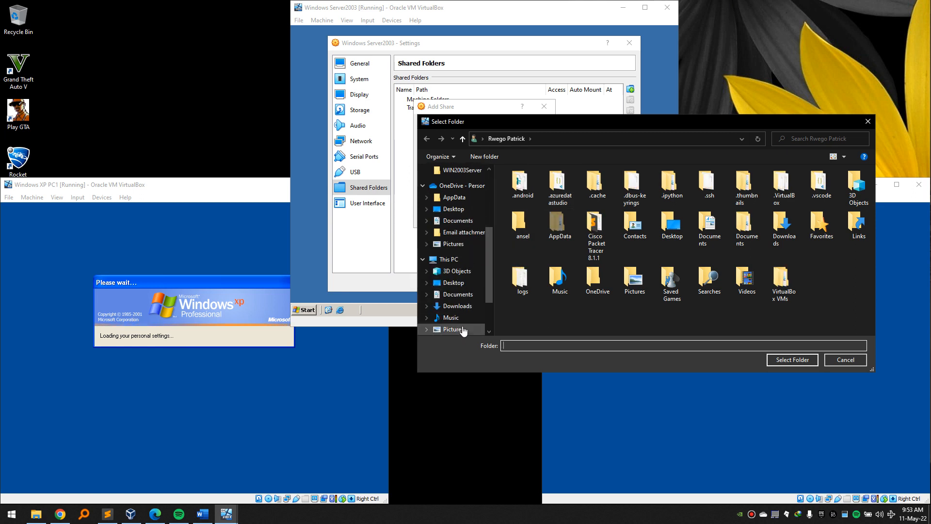
{"action": "left_click", "coordinate": [466, 324]}
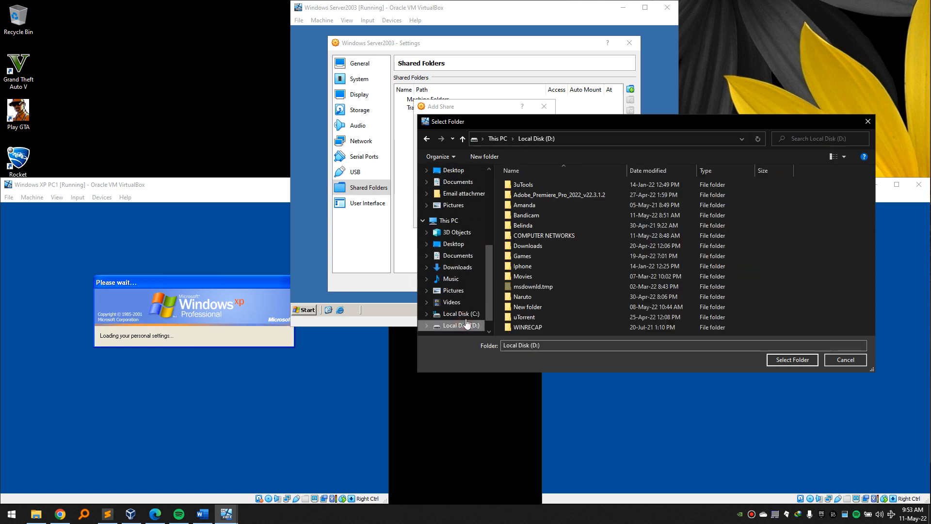
{"action": "double_click", "coordinate": [543, 235]}
{"action": "left_click", "coordinate": [543, 258]}
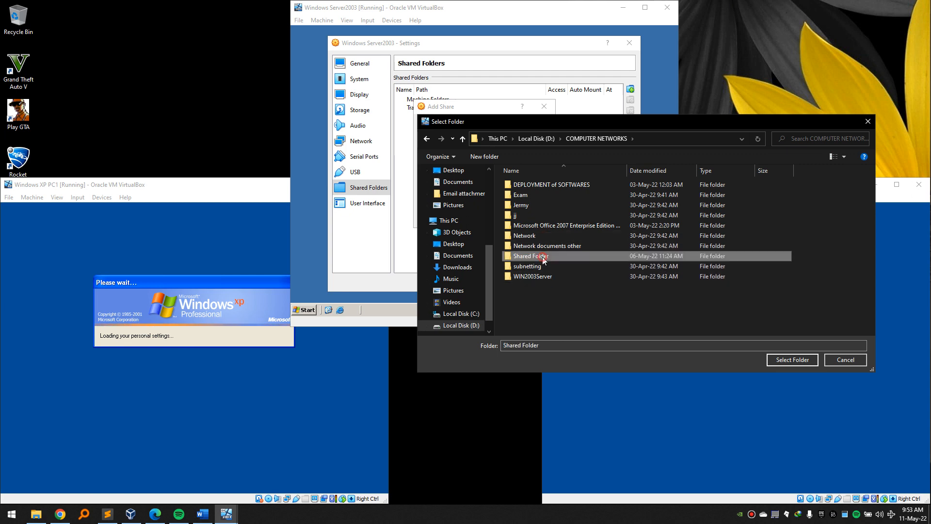
{"action": "double_click", "coordinate": [543, 257]}
{"action": "left_click", "coordinate": [462, 138]}
{"action": "double_click", "coordinate": [532, 185]}
{"action": "left_click", "coordinate": [532, 184]}
{"action": "double_click", "coordinate": [532, 185]}
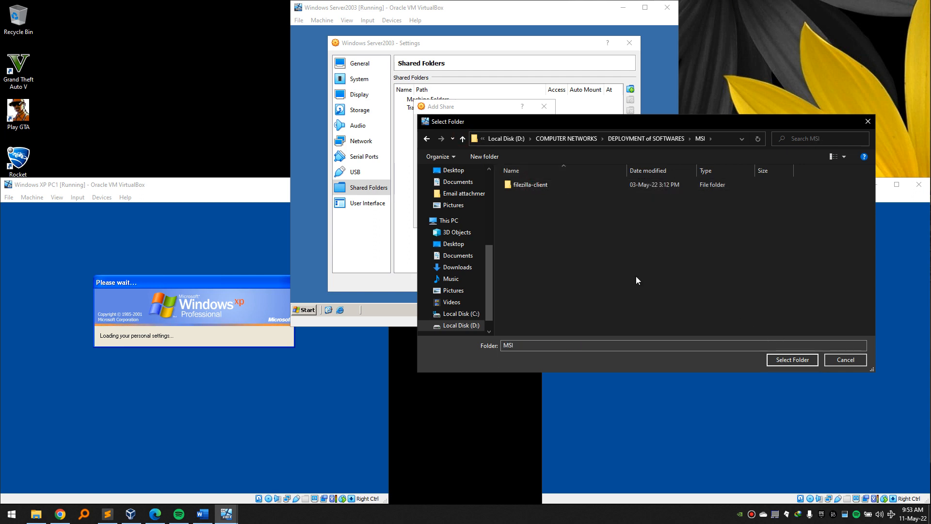
Use the MSI folder as a full-access transient share and save the settings.
{"action": "left_click", "coordinate": [788, 359]}
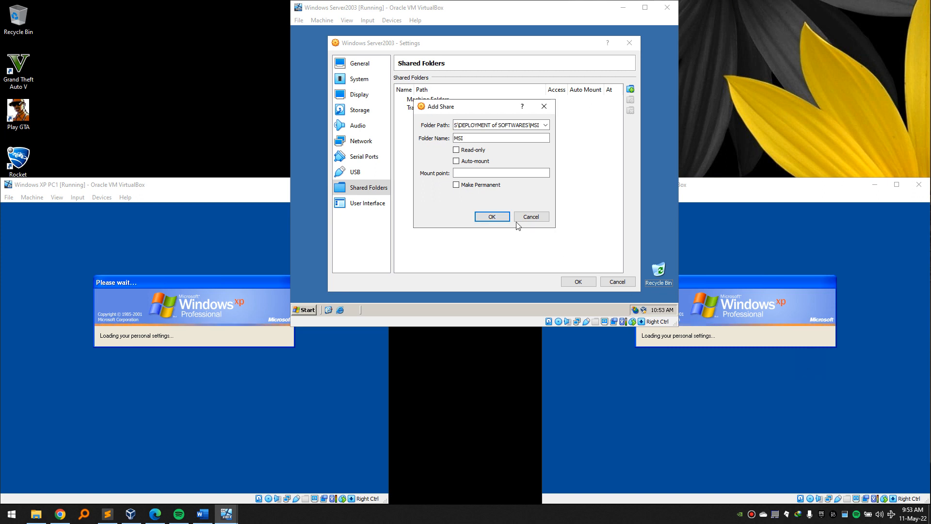
{"action": "left_click", "coordinate": [498, 219]}
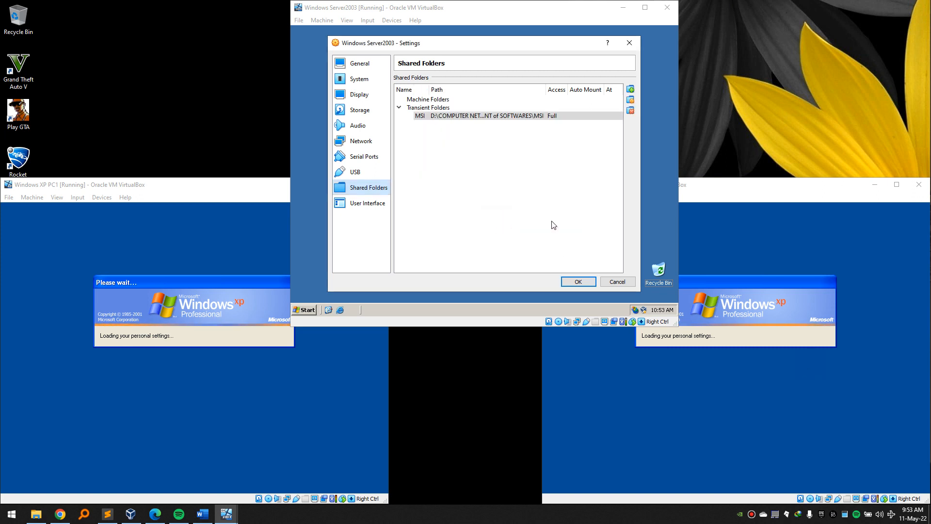
{"action": "left_click", "coordinate": [577, 281]}
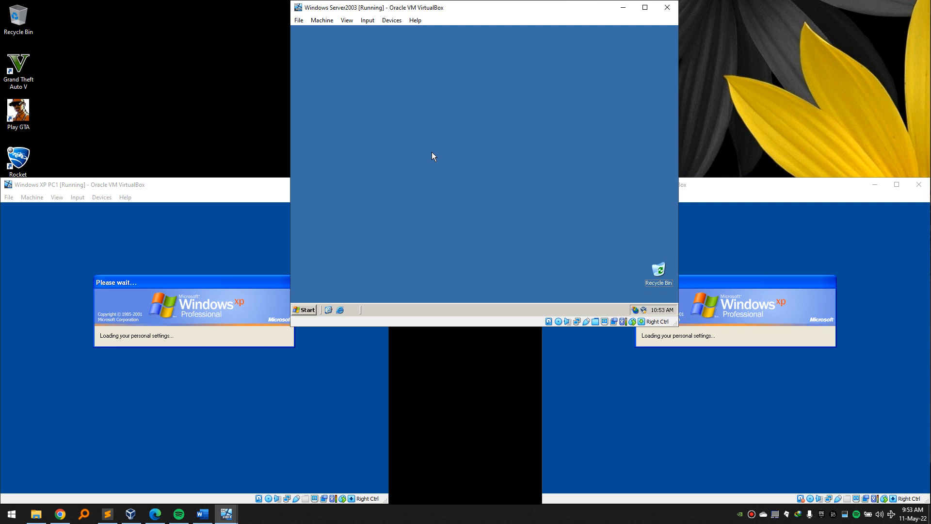
Create a new folder named software at the root of the server's C: drive.
{"action": "key", "text": "super+e"}
{"action": "double_click", "coordinate": [414, 99]}
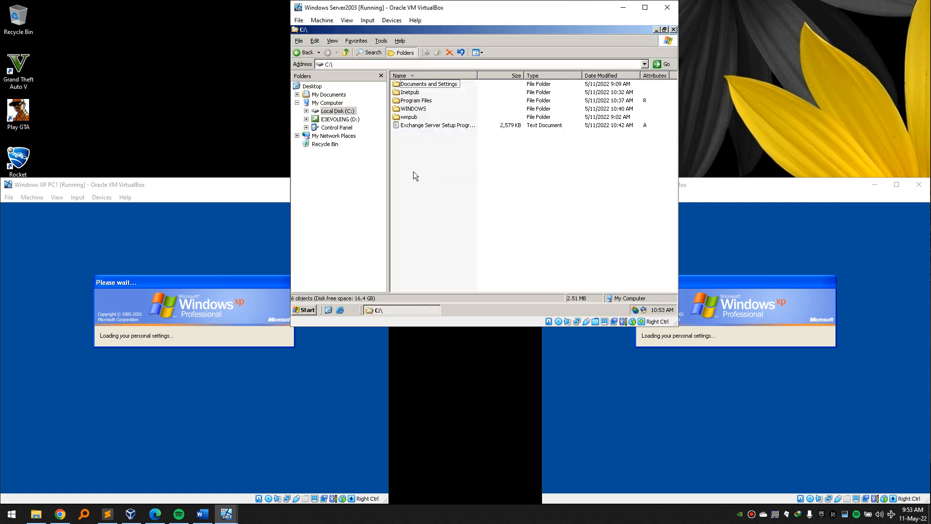
{"action": "right_click", "coordinate": [413, 170]}
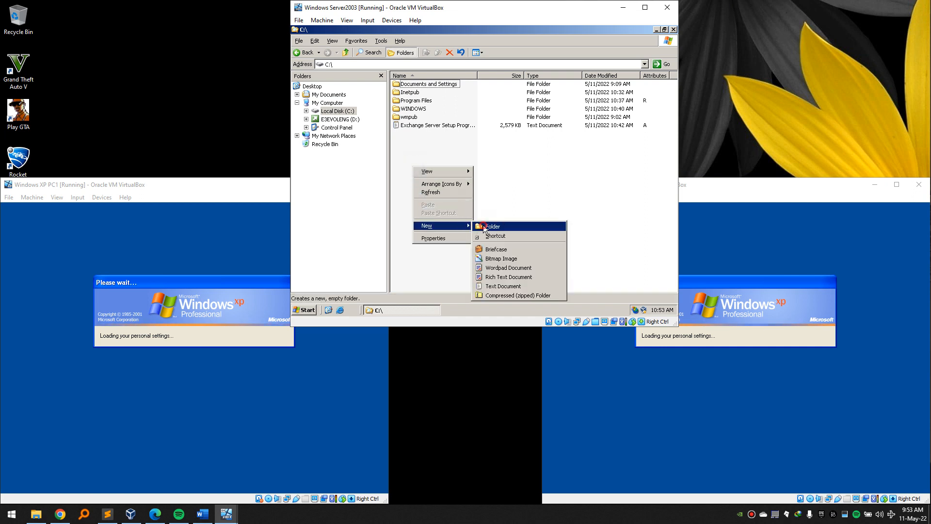
{"action": "left_click", "coordinate": [483, 225]}
{"action": "type", "text": "software"}
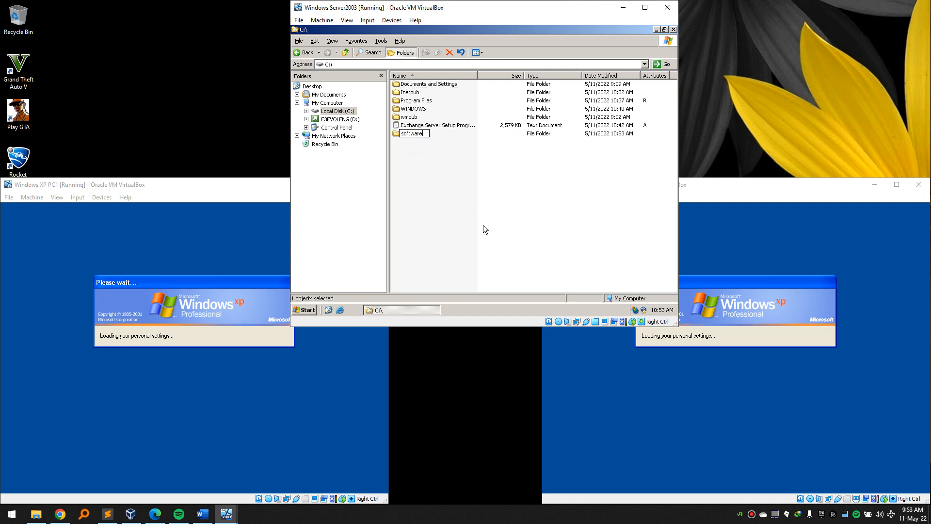
{"action": "key", "text": "Return"}
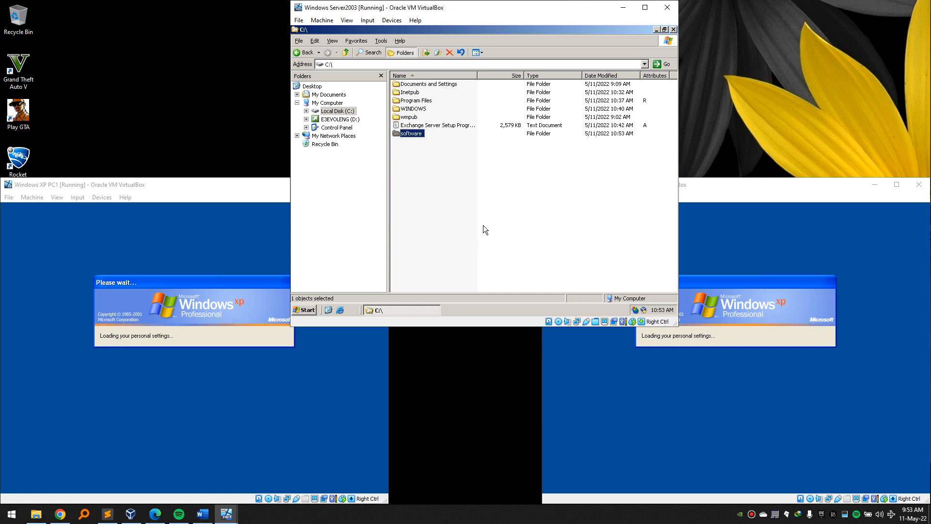
{"action": "right_click", "coordinate": [411, 133]}
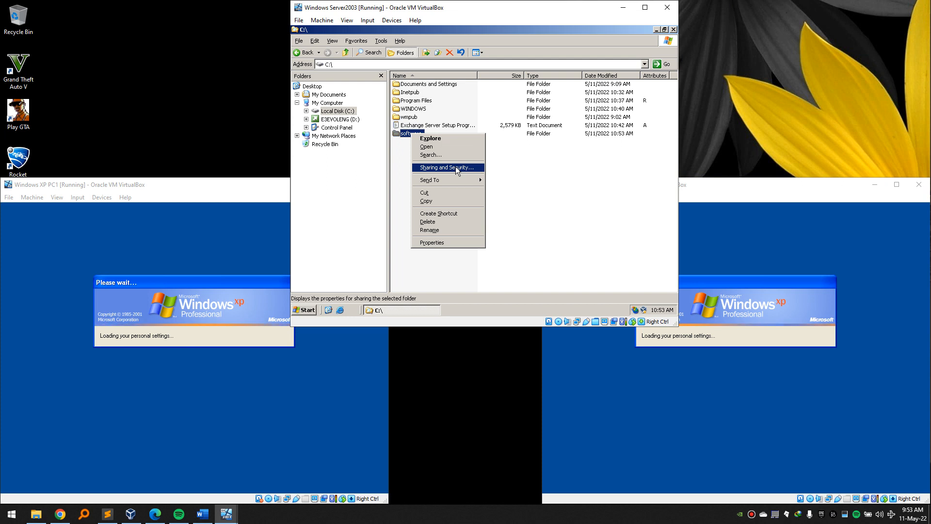
Share the software folder and remove Everyone from its share permissions.
{"action": "left_click", "coordinate": [455, 166]}
{"action": "left_click", "coordinate": [369, 137]}
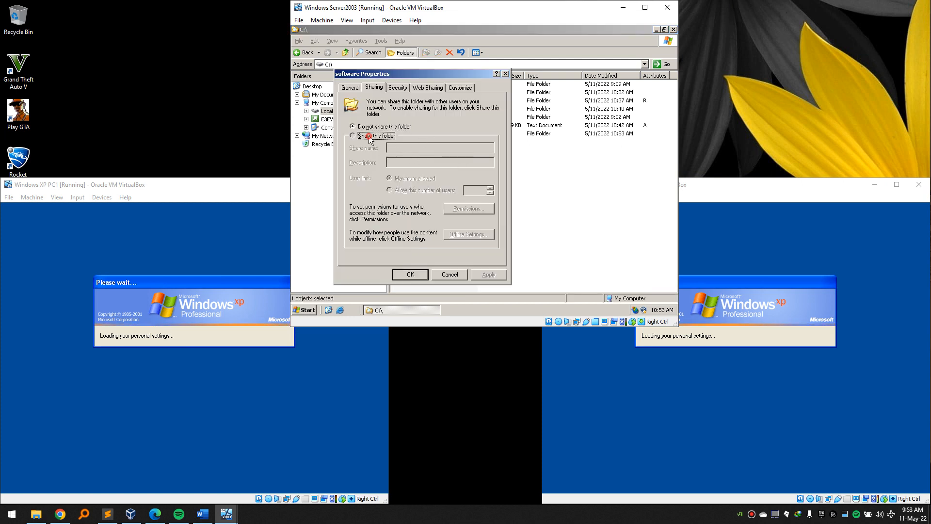
{"action": "left_click", "coordinate": [464, 209]}
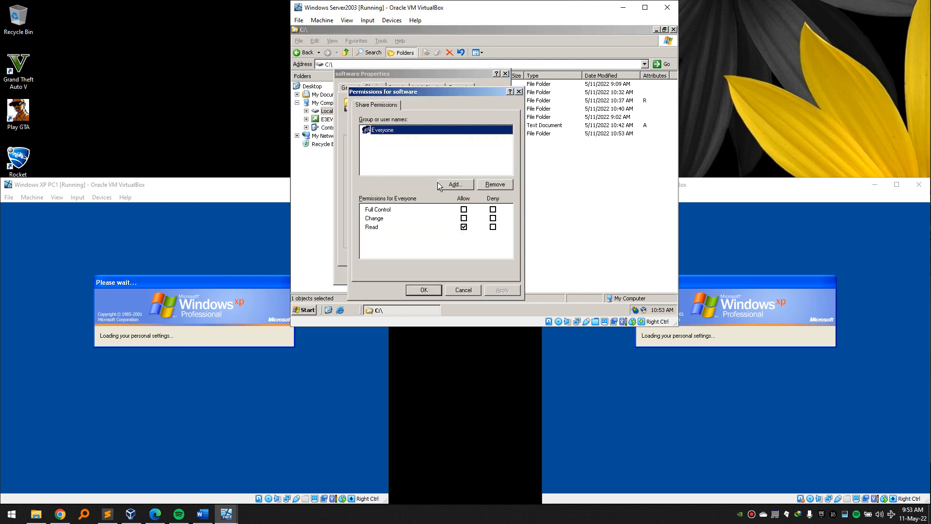
{"action": "left_click", "coordinate": [495, 186]}
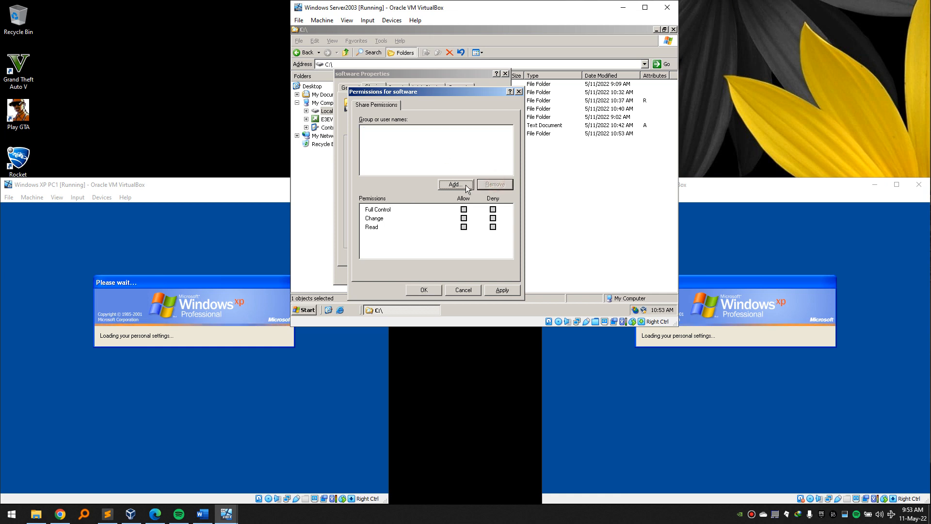
Add Authenticated Users with Full Control share permission and apply the change.
{"action": "left_click", "coordinate": [455, 185]}
{"action": "type", "text": "auth"}
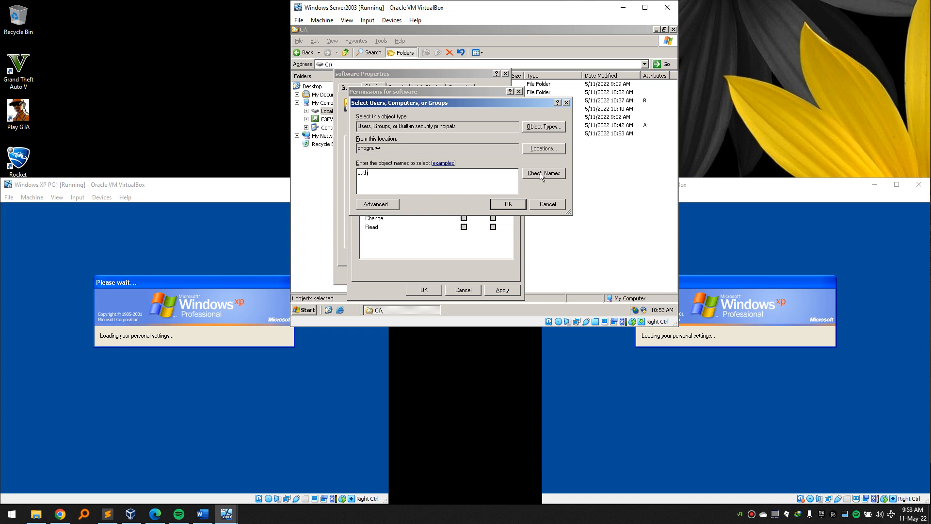
{"action": "left_click", "coordinate": [539, 172]}
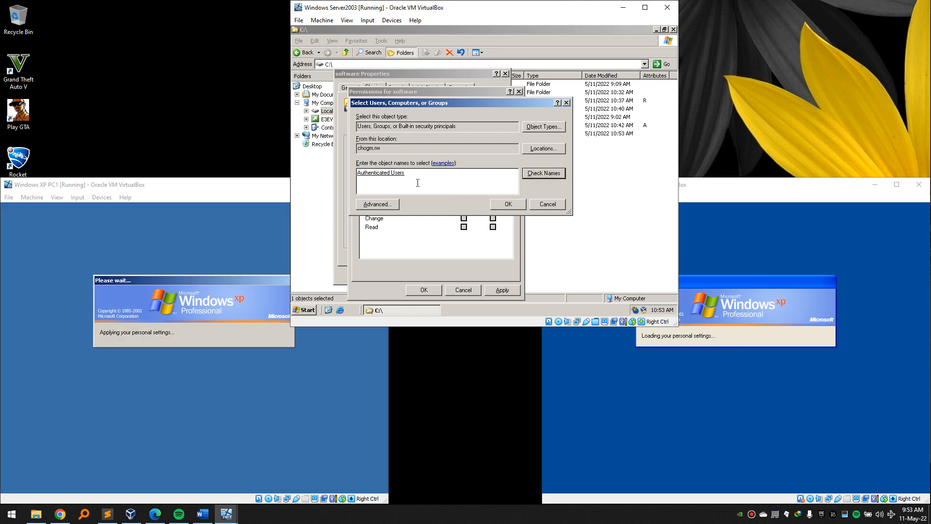
{"action": "left_click", "coordinate": [502, 205]}
{"action": "left_click", "coordinate": [464, 210]}
{"action": "left_click", "coordinate": [498, 289]}
{"action": "left_click", "coordinate": [438, 289]}
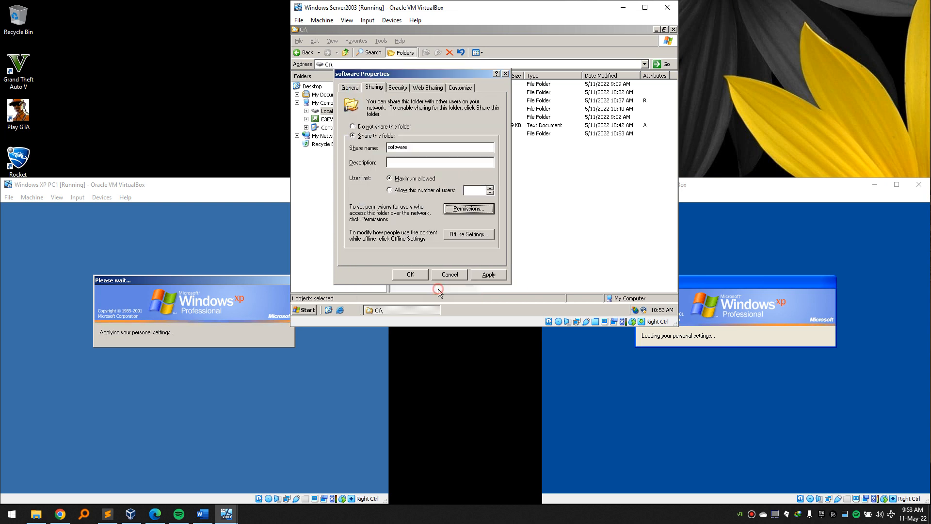
{"action": "left_click", "coordinate": [399, 88]}
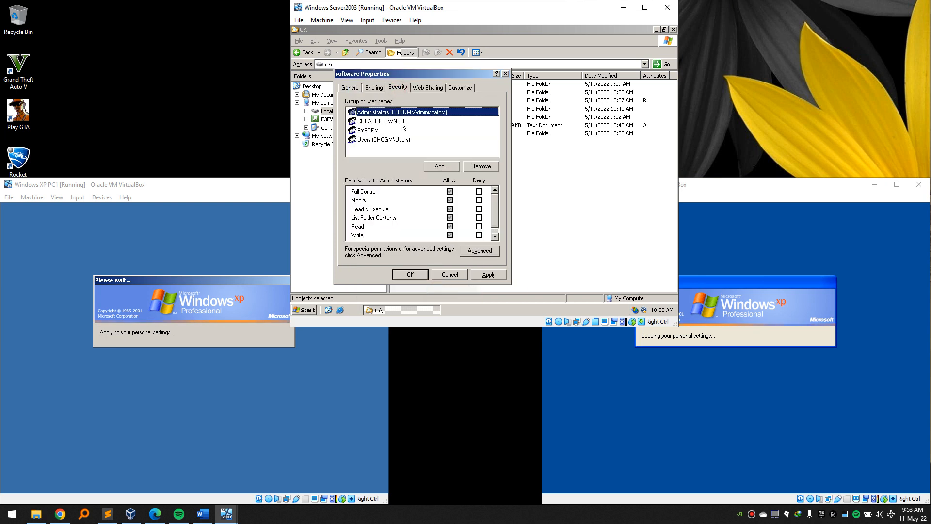
Grant Authenticated Users Full Control on the software folder's Security tab and close its properties.
{"action": "left_click", "coordinate": [447, 170]}
{"action": "type", "text": "auth"}
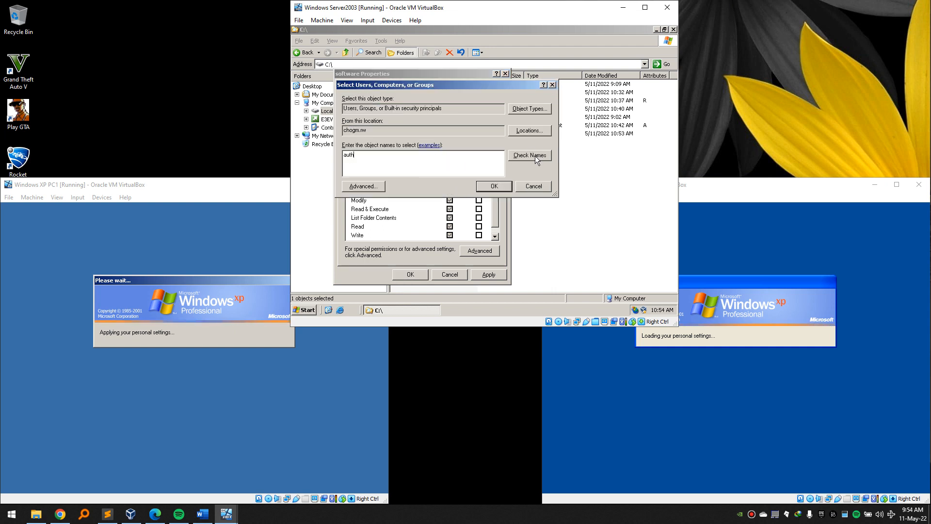
{"action": "left_click", "coordinate": [534, 156]}
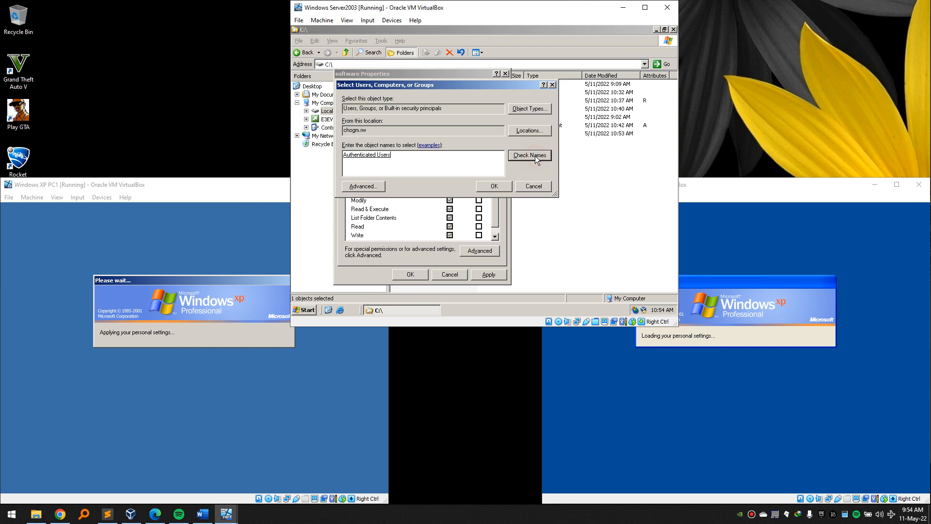
{"action": "left_click", "coordinate": [494, 186]}
{"action": "left_click", "coordinate": [449, 192]}
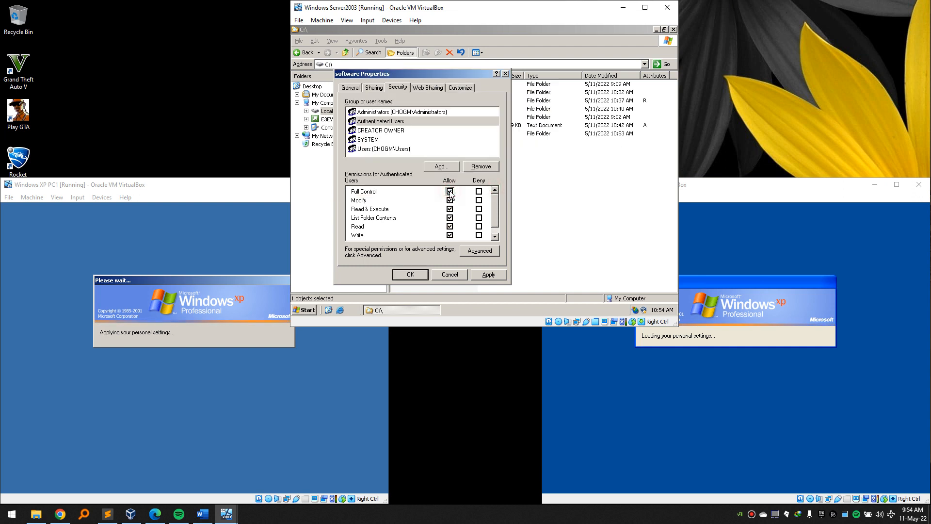
{"action": "left_click", "coordinate": [487, 273]}
{"action": "left_click", "coordinate": [411, 274]}
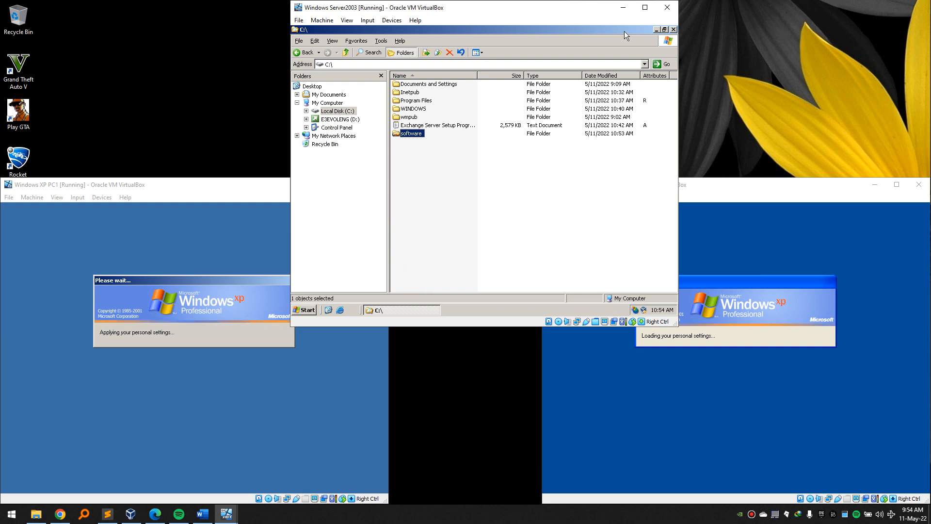
Check the empty software folder, return to C:\, and open the server's Start menu.
{"action": "left_click", "coordinate": [664, 30]}
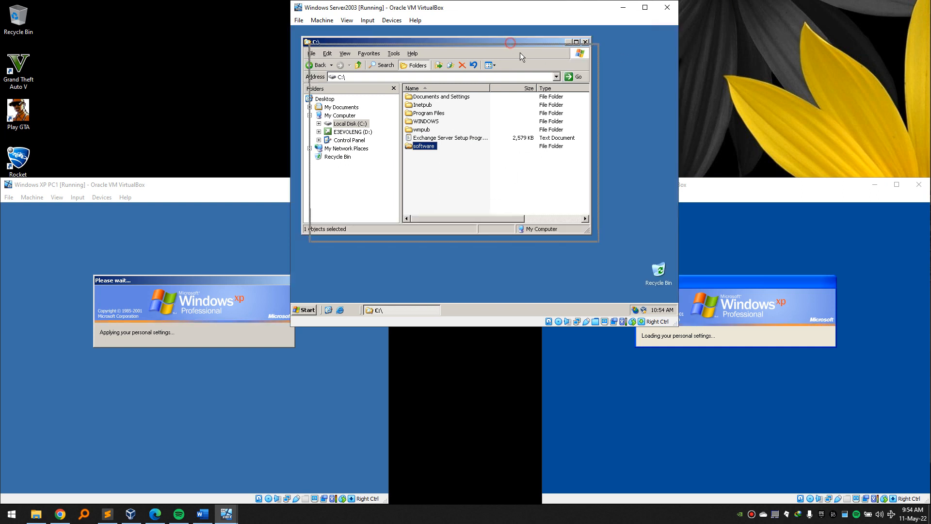
{"action": "double_click", "coordinate": [455, 174]}
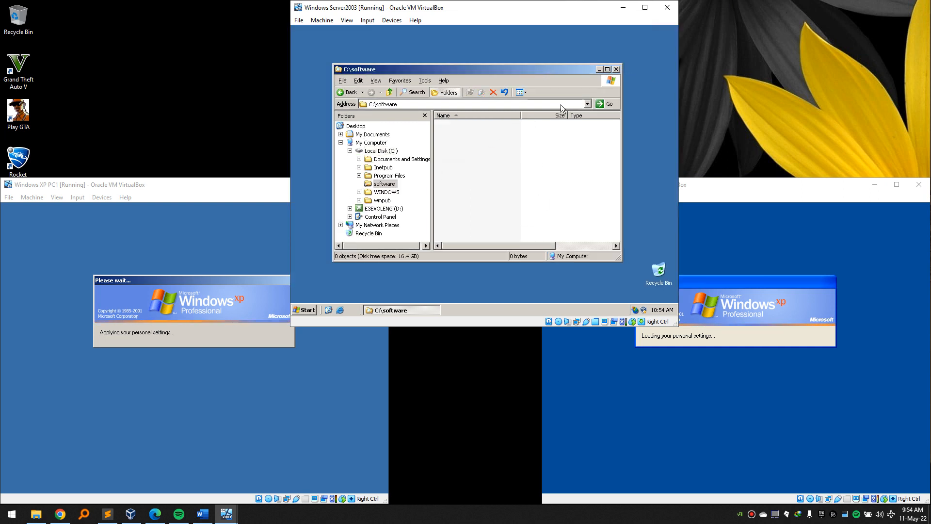
{"action": "left_click", "coordinate": [347, 92]}
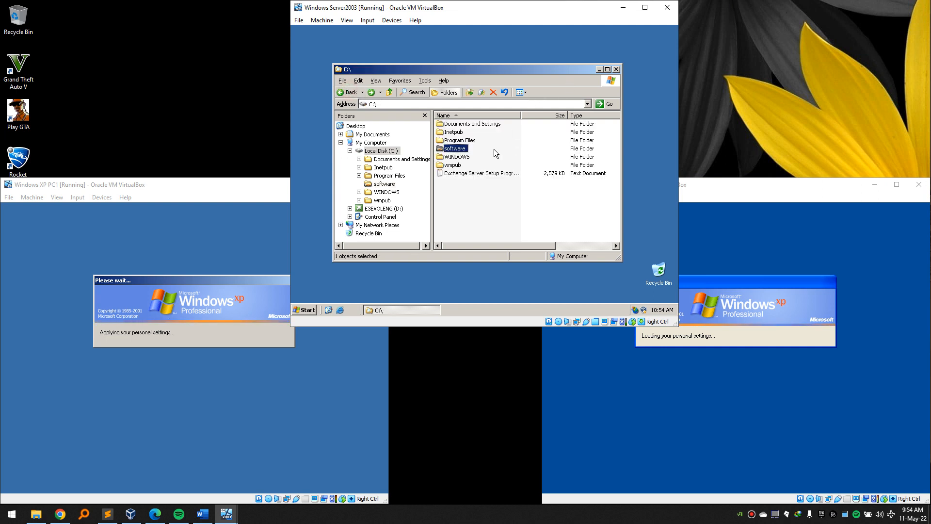
{"action": "left_click", "coordinate": [461, 213]}
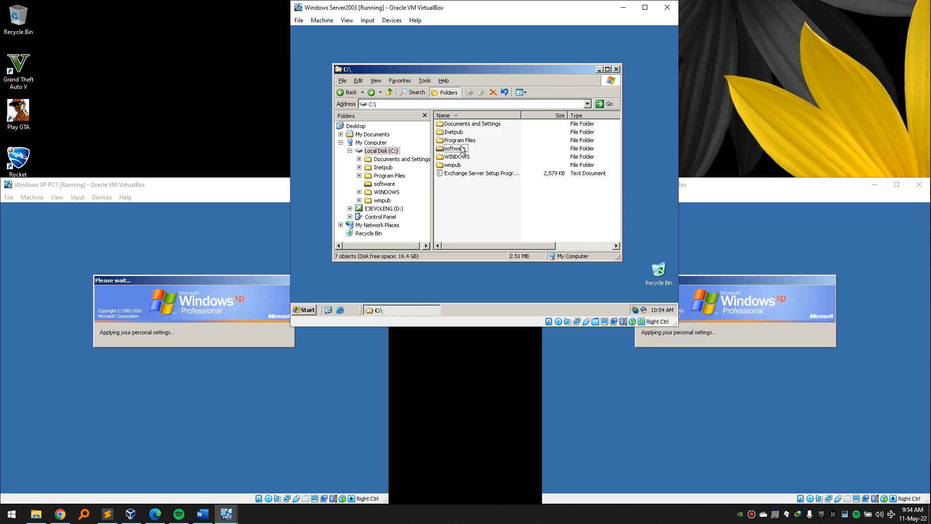
{"action": "left_click", "coordinate": [390, 20]}
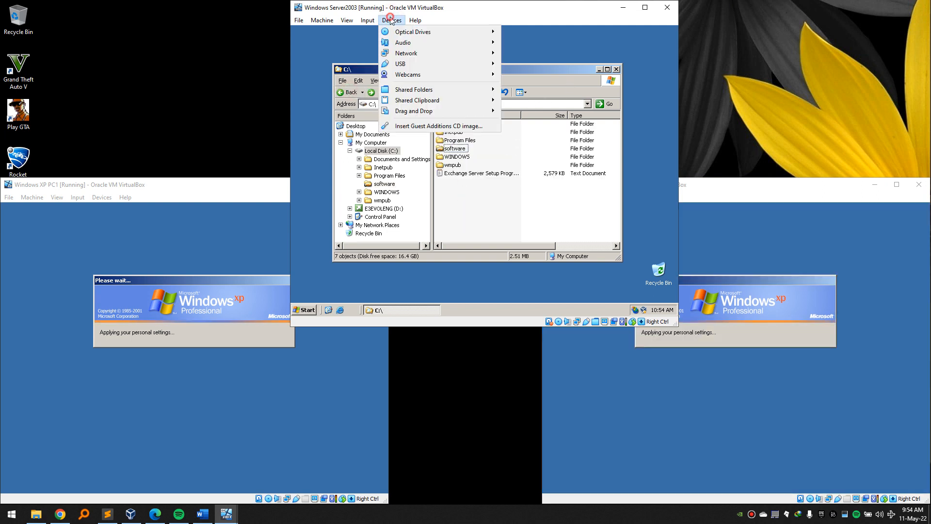
{"action": "left_click", "coordinate": [555, 59]}
{"action": "left_click", "coordinate": [468, 207]}
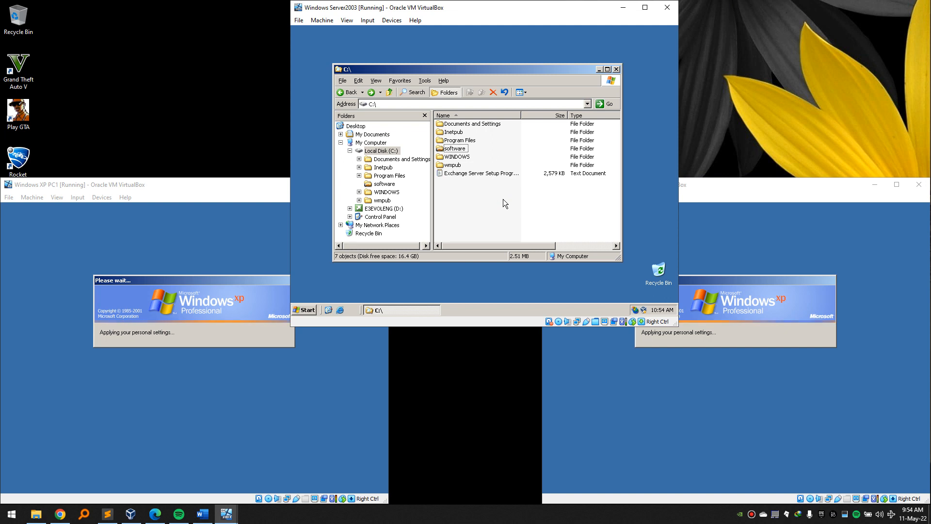
{"action": "left_click", "coordinate": [305, 311]}
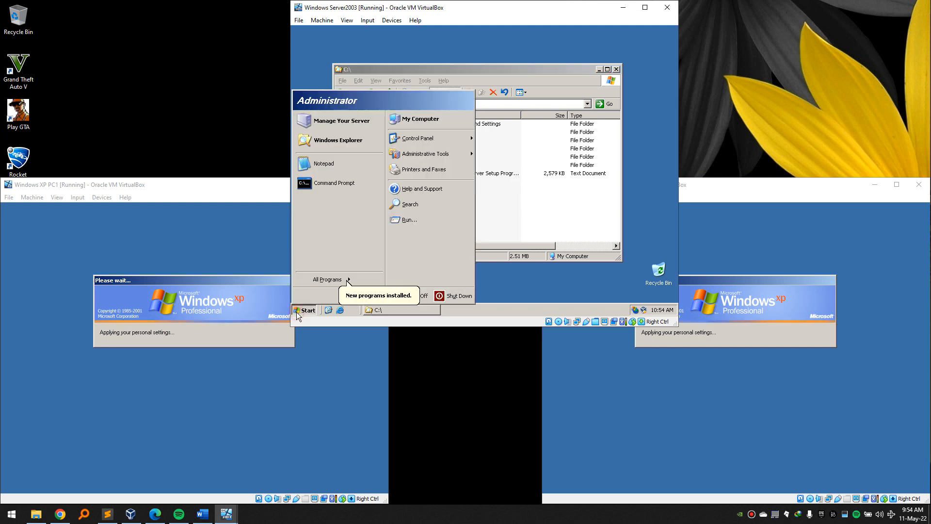
Browse Entire Network > VirtualBox Shared Folders to open \\Vboxsvr\msi in Explorer.
{"action": "left_click", "coordinate": [355, 141]}
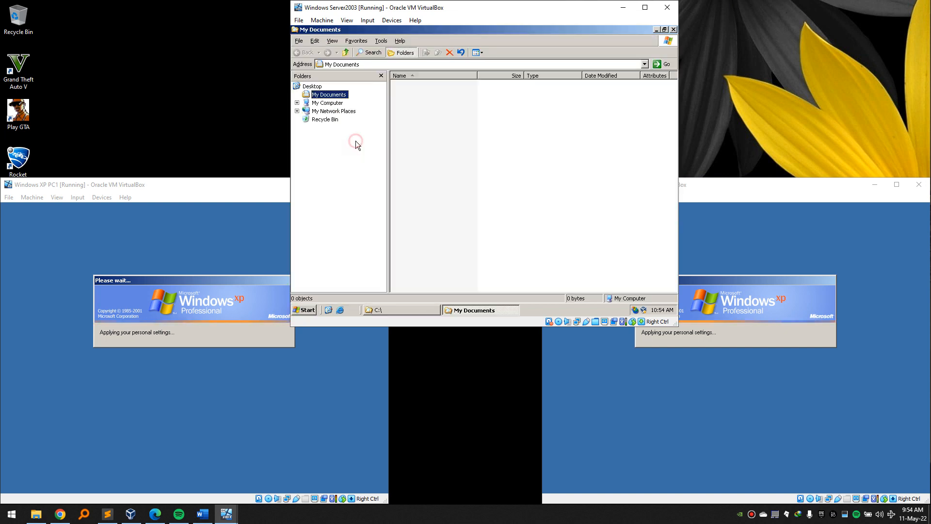
{"action": "left_click", "coordinate": [297, 111]}
{"action": "left_click", "coordinate": [305, 119]}
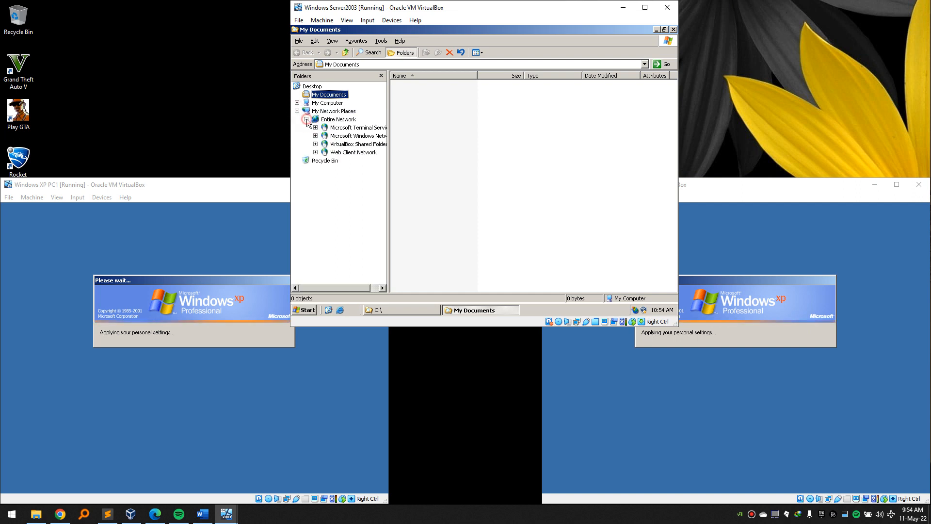
{"action": "left_click", "coordinate": [315, 144]}
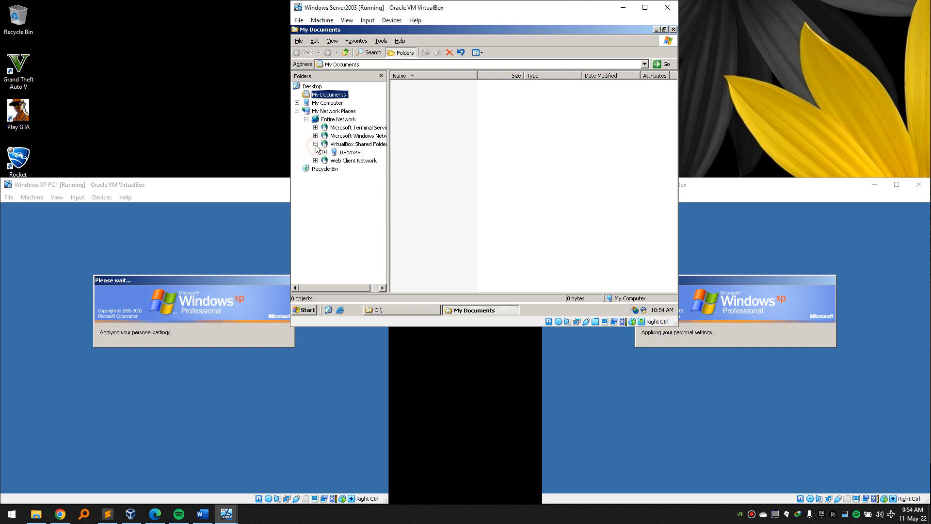
{"action": "left_click", "coordinate": [349, 152]}
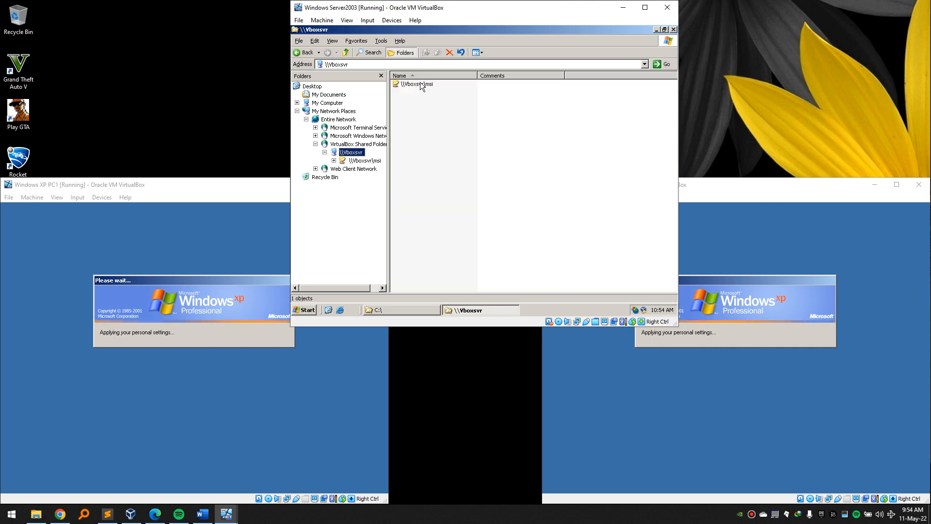
{"action": "double_click", "coordinate": [420, 84]}
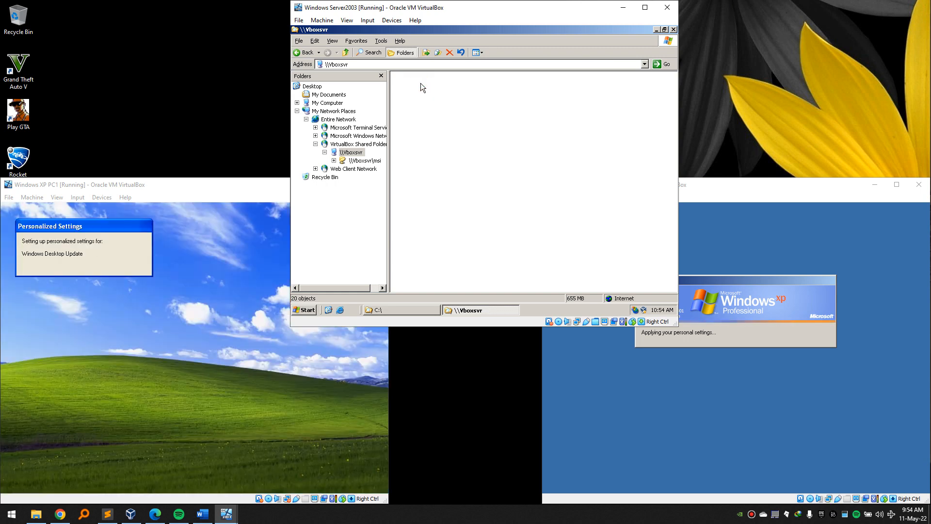
Copy all 20 installers (655 MB) from the msi share into C:\software.
{"action": "left_click", "coordinate": [119, 184]}
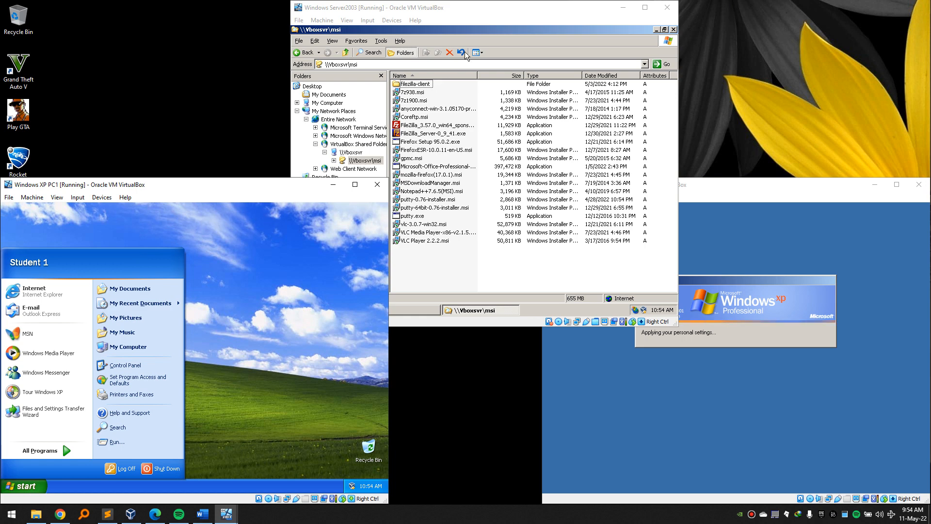
{"action": "left_click", "coordinate": [422, 271]}
{"action": "left_click_drag", "start_coordinate": [421, 235], "coordinate": [396, 83]}
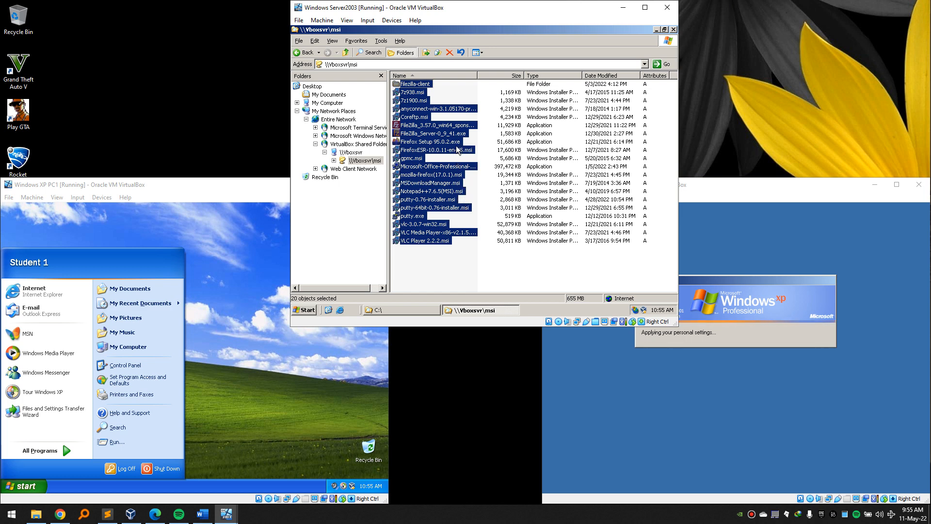
{"action": "mouse_move", "coordinate": [457, 146]}
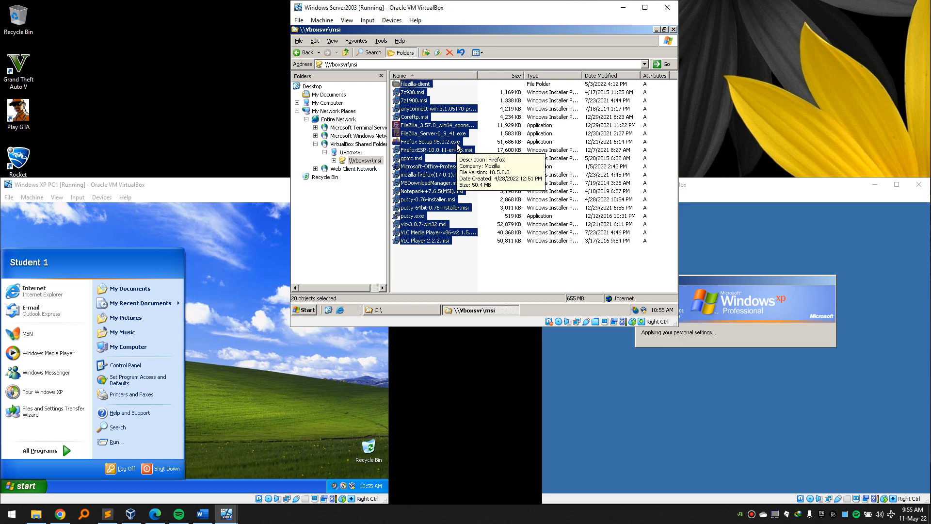
{"action": "left_click", "coordinate": [673, 30]}
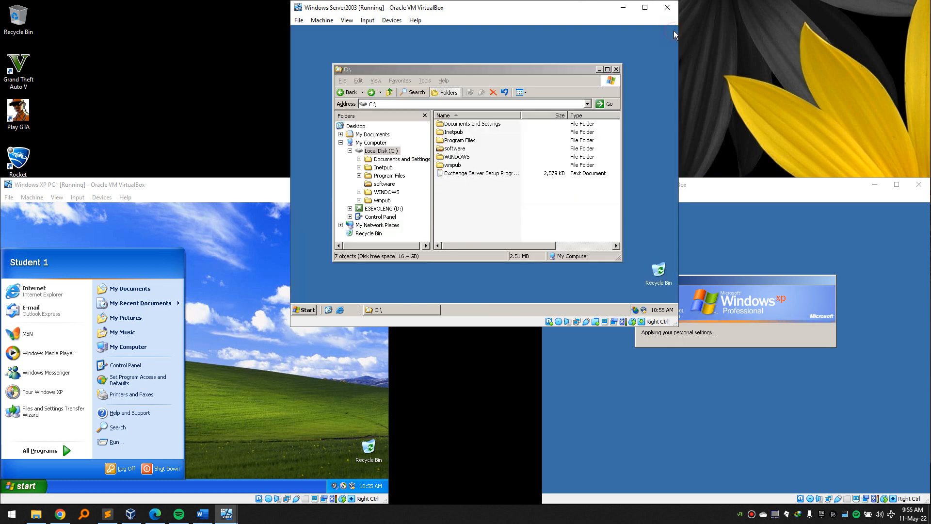
{"action": "double_click", "coordinate": [455, 148]}
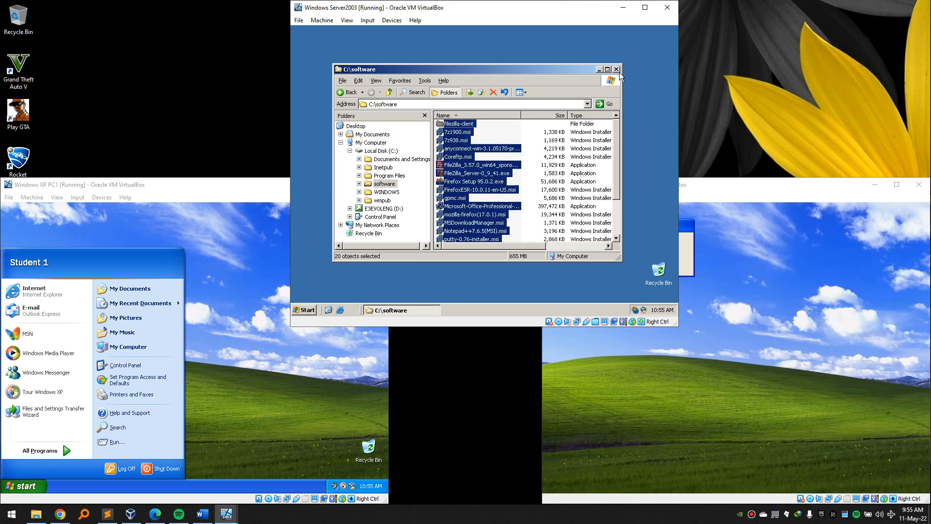
{"action": "key", "text": "BackSpace"}
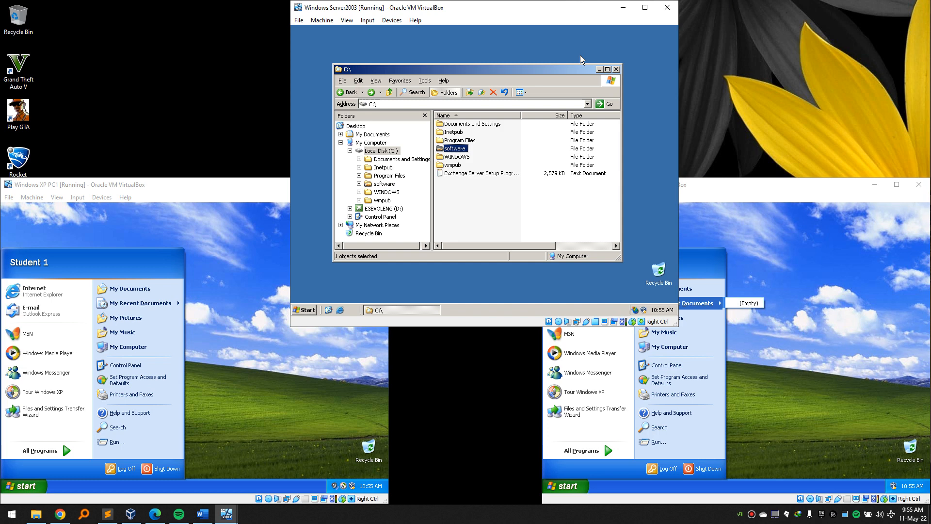
Close the server's C:\ window and open System Properties from My Computer on PC1.
{"action": "left_click", "coordinate": [616, 69]}
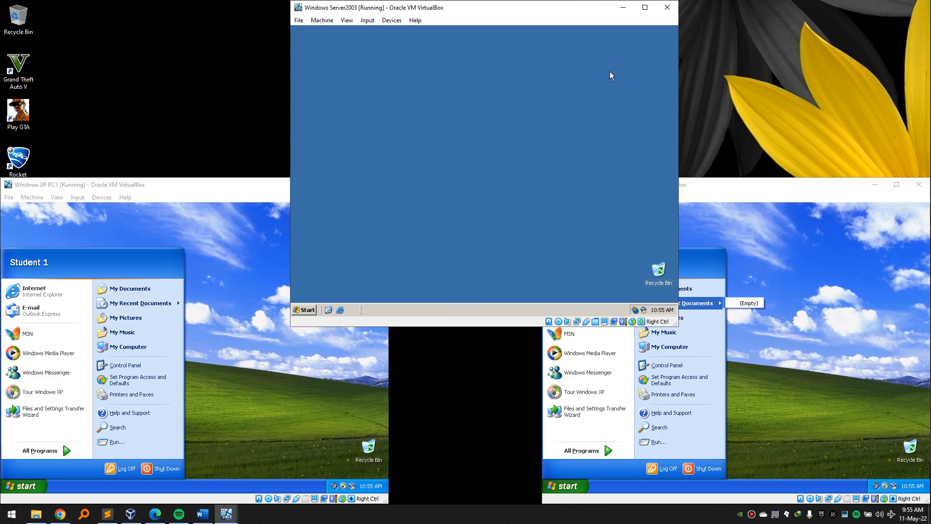
{"action": "left_click", "coordinate": [214, 181]}
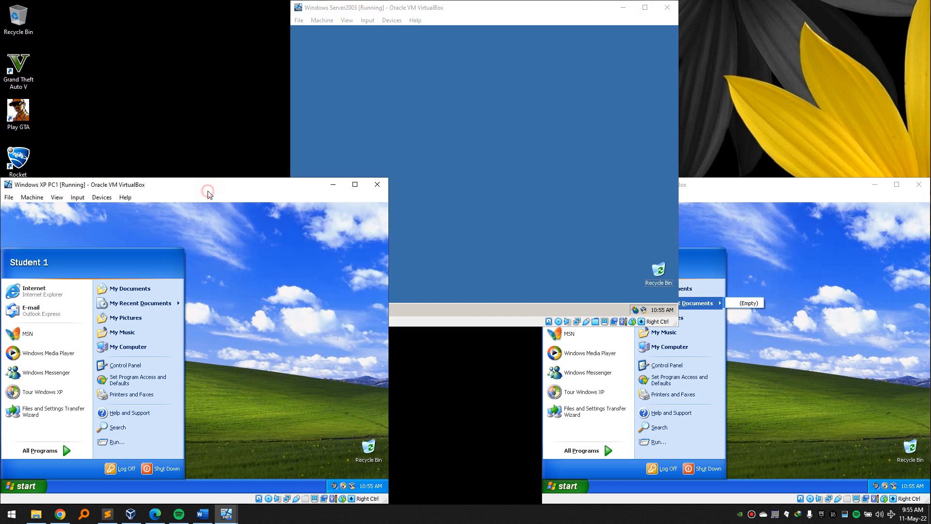
{"action": "left_click", "coordinate": [221, 289]}
{"action": "left_click", "coordinate": [36, 487]}
{"action": "right_click", "coordinate": [138, 344]}
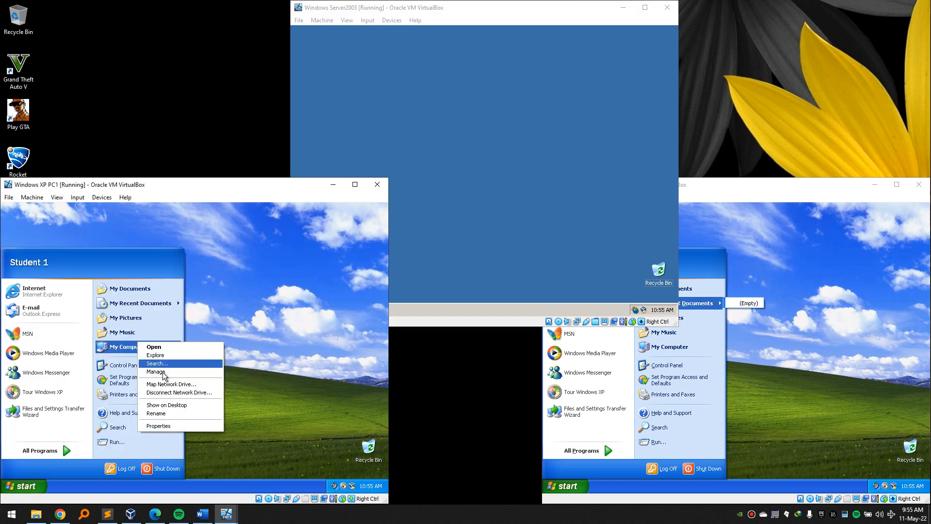
{"action": "left_click", "coordinate": [183, 426]}
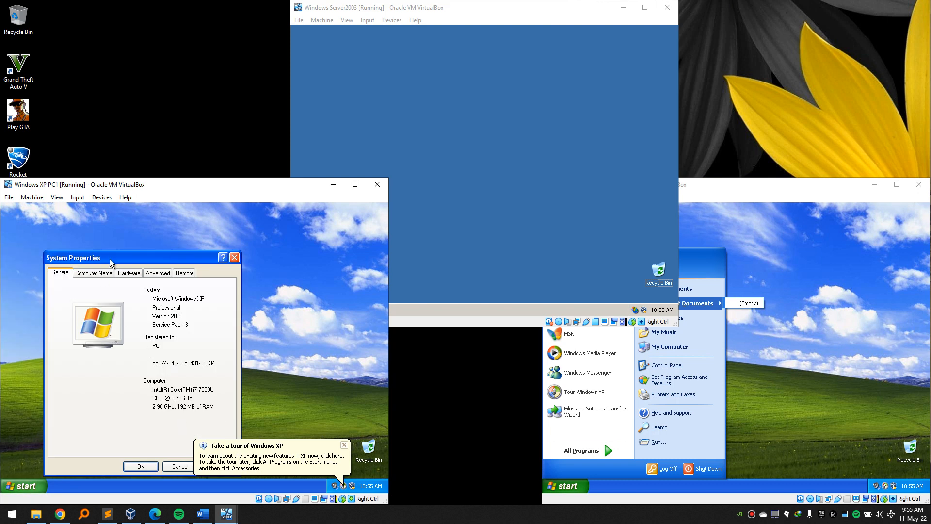
Confirm PC1's full name is pc1.chogm.rw in domain chogm.rw, then cancel.
{"action": "left_click_drag", "start_coordinate": [94, 257], "coordinate": [97, 231]}
{"action": "left_click", "coordinate": [97, 272]}
{"action": "double_click", "coordinate": [143, 323]}
{"action": "left_click_drag", "start_coordinate": [155, 311], "coordinate": [111, 324]}
{"action": "left_click", "coordinate": [212, 365]}
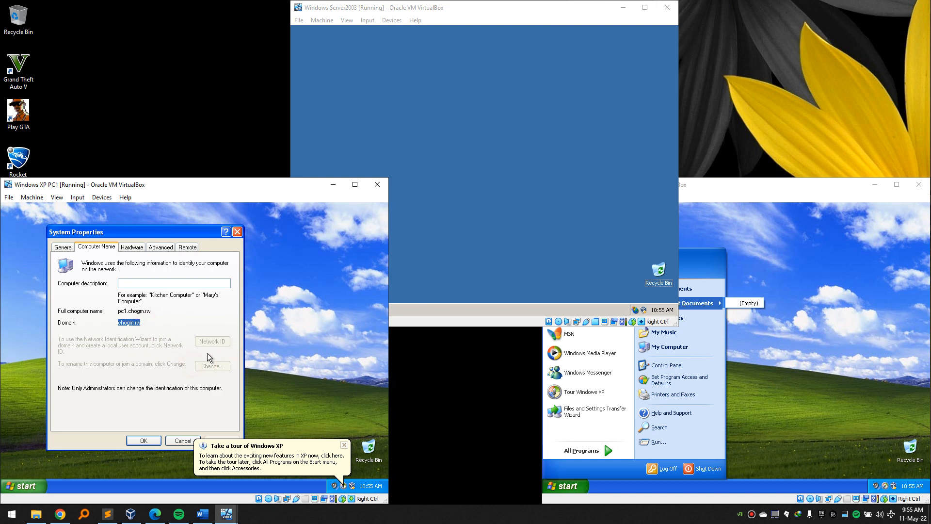
{"action": "left_click", "coordinate": [343, 445]}
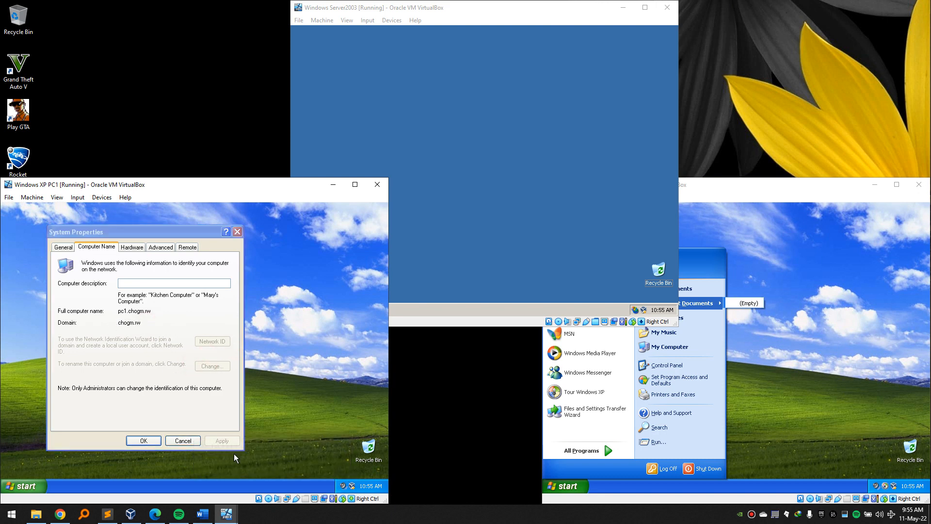
{"action": "left_click", "coordinate": [183, 440]}
{"action": "left_click", "coordinate": [781, 323]}
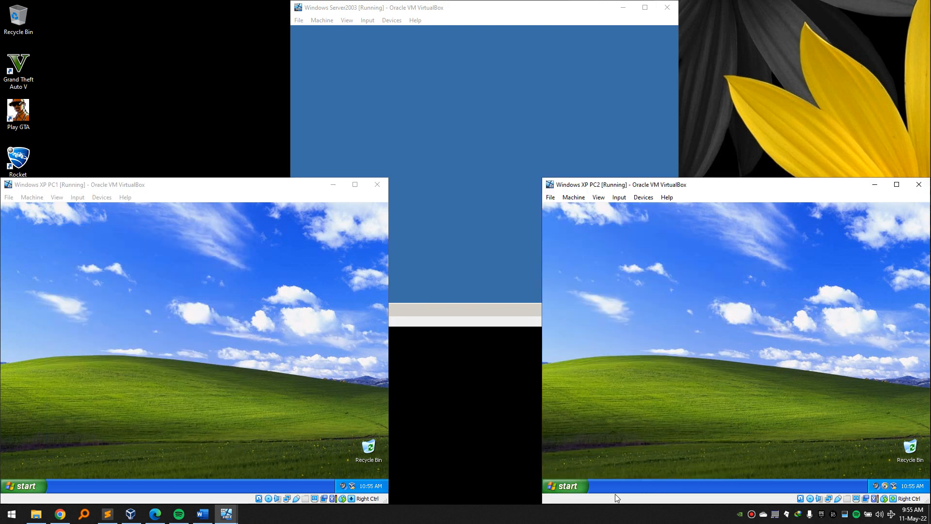
{"action": "left_click", "coordinate": [584, 489]}
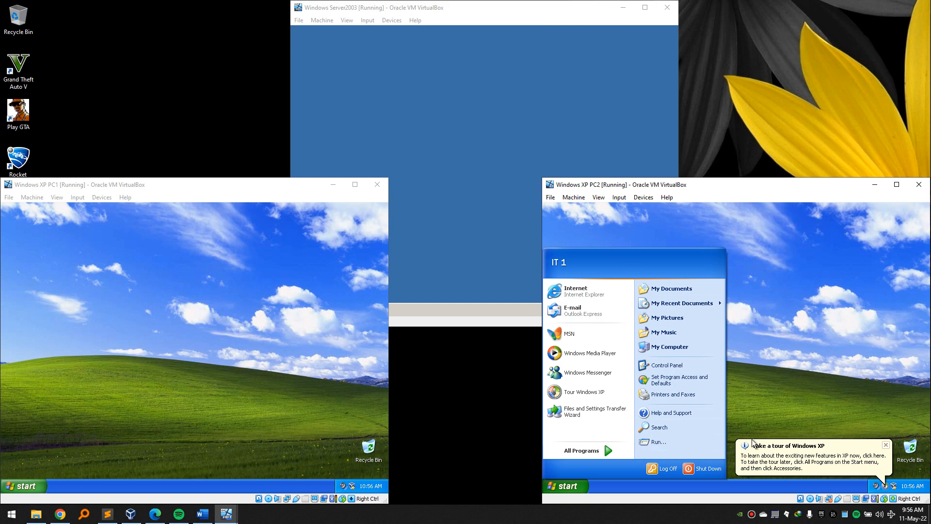
{"action": "left_click", "coordinate": [886, 446]}
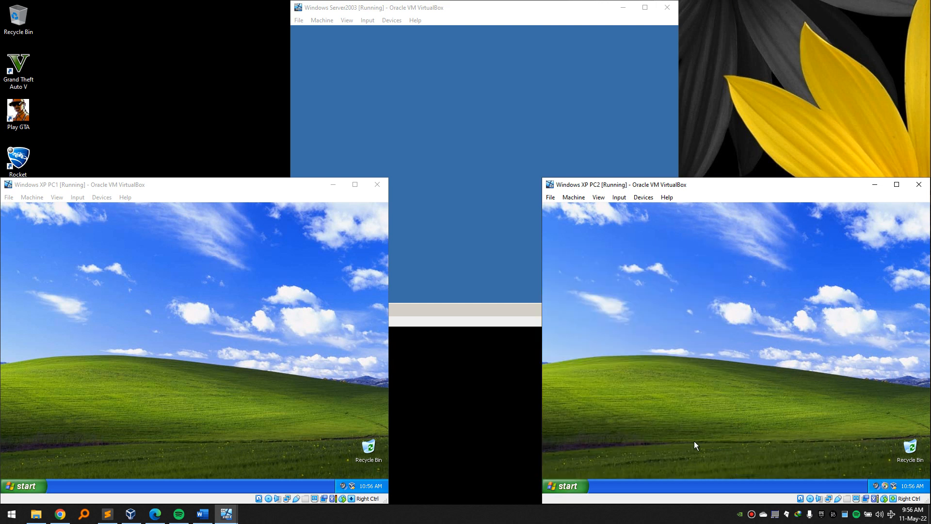
{"action": "left_click", "coordinate": [574, 480]}
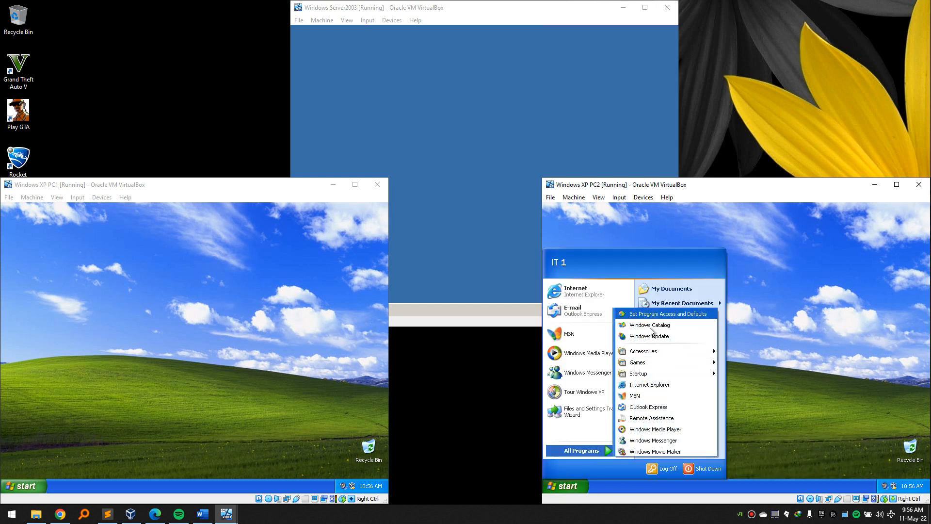
{"action": "left_click", "coordinate": [766, 264]}
{"action": "left_click", "coordinate": [578, 484]}
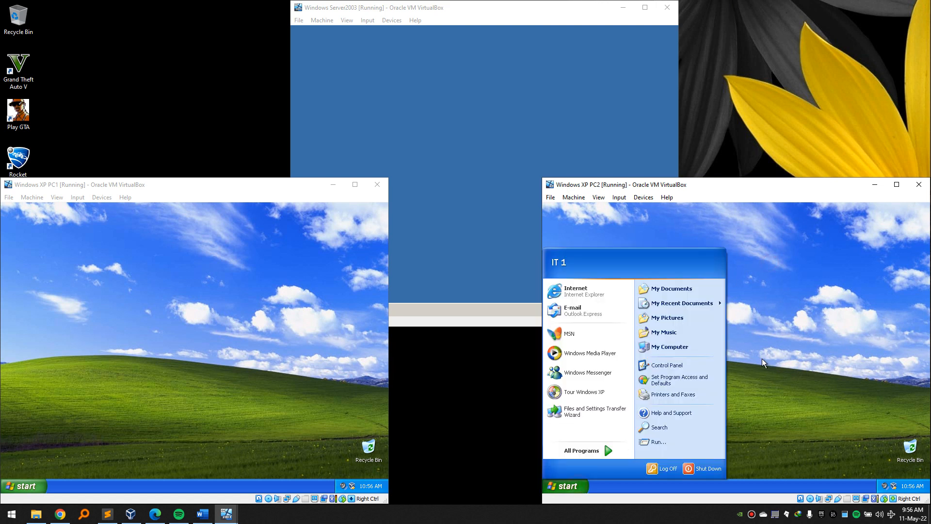
{"action": "right_click", "coordinate": [692, 345]}
{"action": "left_click", "coordinate": [721, 429]}
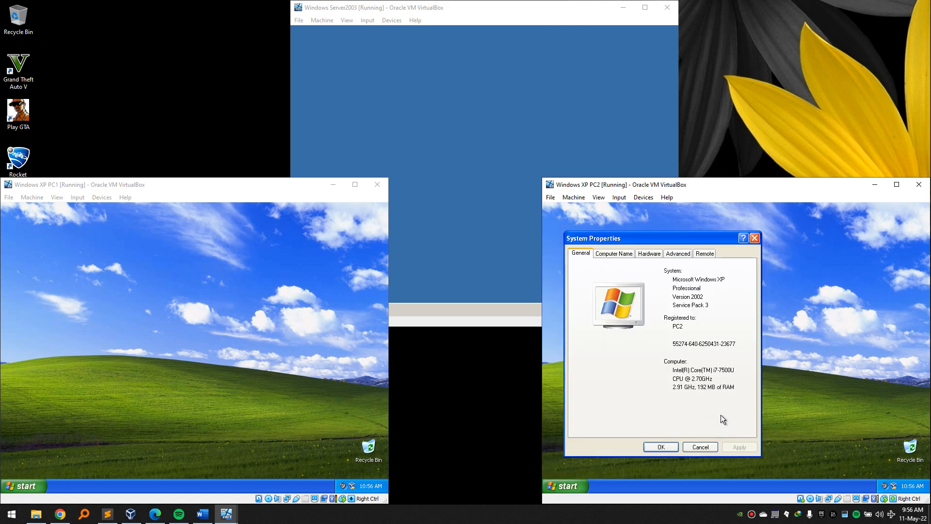
{"action": "left_click", "coordinate": [610, 252]}
{"action": "left_click", "coordinate": [745, 387]}
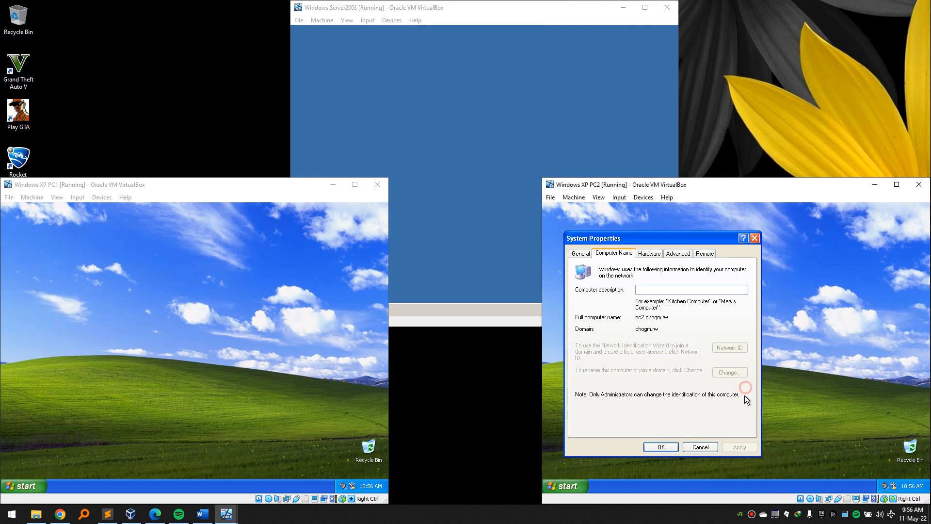
{"action": "left_click", "coordinate": [698, 446]}
{"action": "left_click", "coordinate": [582, 484]}
{"action": "left_click", "coordinate": [583, 486]}
{"action": "left_click", "coordinate": [807, 367]}
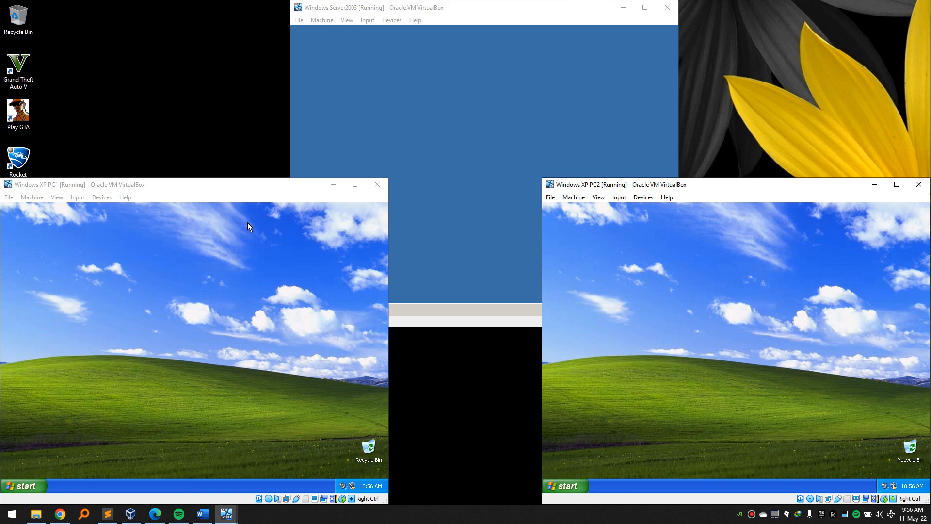
Switch between the PC1, PC2 and server windows, ending with the server in front.
{"action": "left_click", "coordinate": [428, 101]}
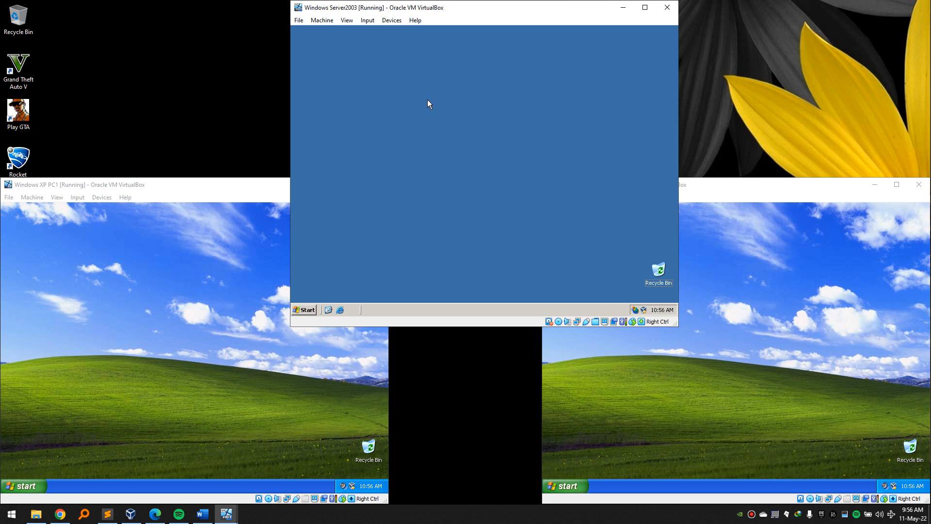
{"action": "left_click", "coordinate": [148, 212]}
{"action": "left_click", "coordinate": [723, 322]}
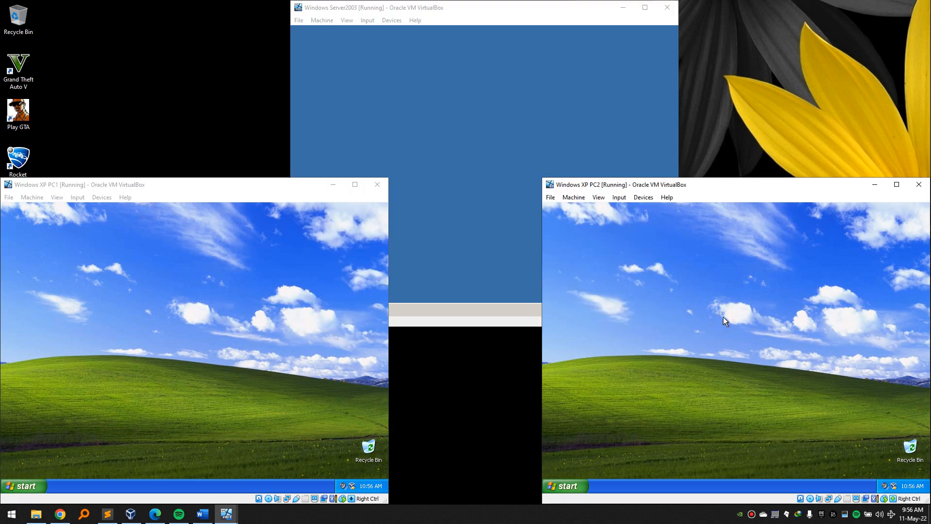
{"action": "left_click", "coordinate": [66, 295]}
{"action": "left_click", "coordinate": [42, 483]}
{"action": "left_click", "coordinate": [200, 404]}
{"action": "left_click", "coordinate": [665, 303]}
{"action": "left_click", "coordinate": [159, 304]}
{"action": "left_click", "coordinate": [617, 294]}
{"action": "left_click", "coordinate": [260, 292]}
{"action": "left_click", "coordinate": [417, 178]}
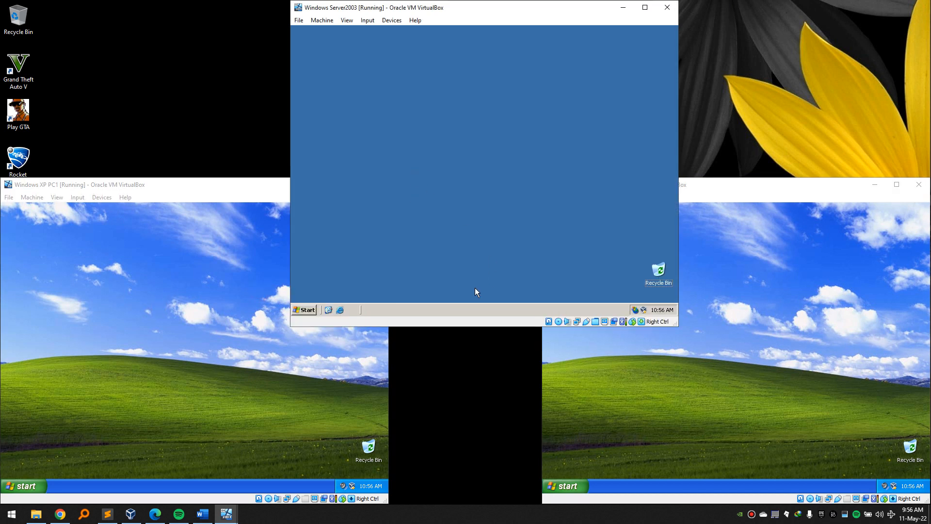
Uncheck 'Keep my computer up to date' in the server's System Properties and apply.
{"action": "left_click", "coordinate": [303, 310]}
{"action": "right_click", "coordinate": [419, 119]}
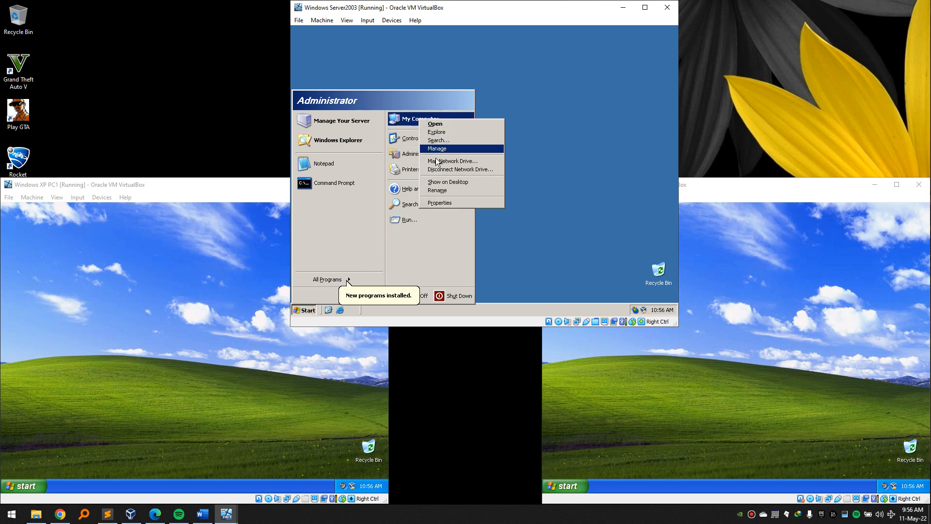
{"action": "left_click", "coordinate": [457, 202]}
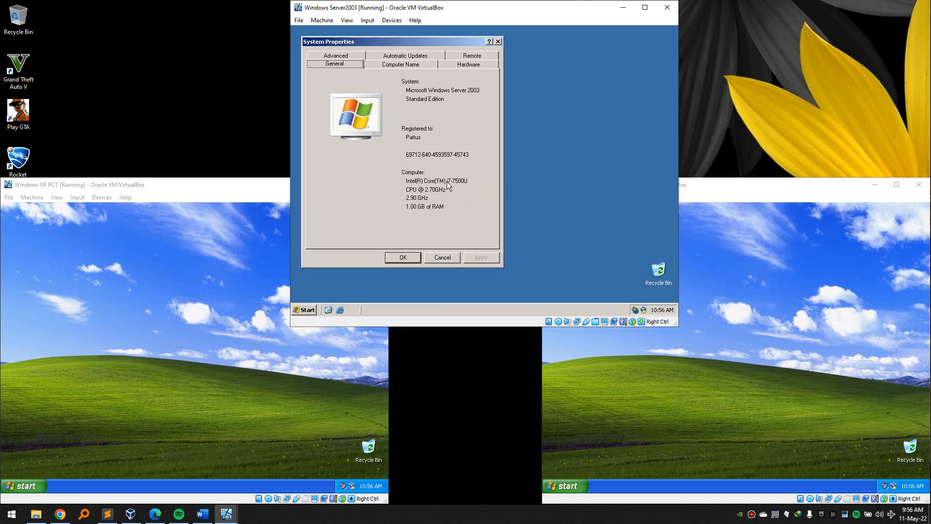
{"action": "left_click", "coordinate": [393, 68]}
{"action": "left_click", "coordinate": [403, 56]}
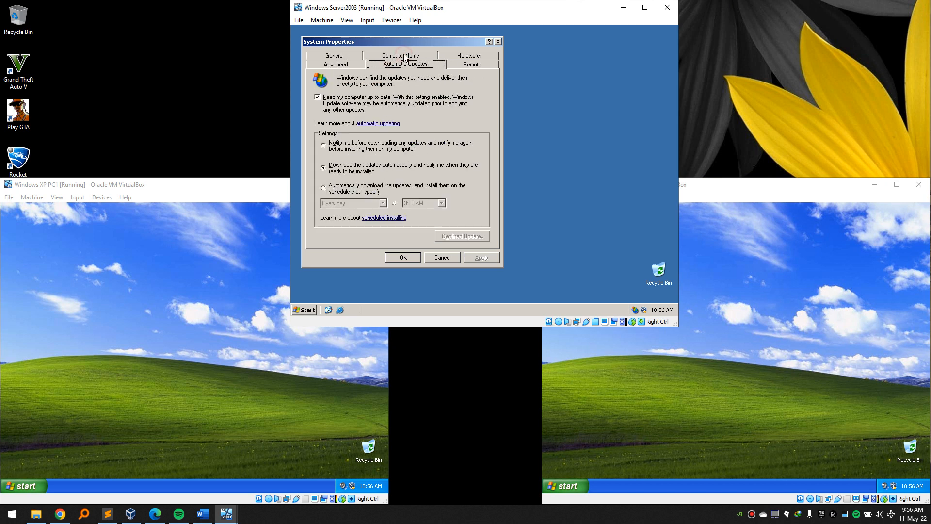
{"action": "left_click", "coordinate": [323, 104]}
{"action": "left_click", "coordinate": [470, 257]}
{"action": "left_click", "coordinate": [412, 261]}
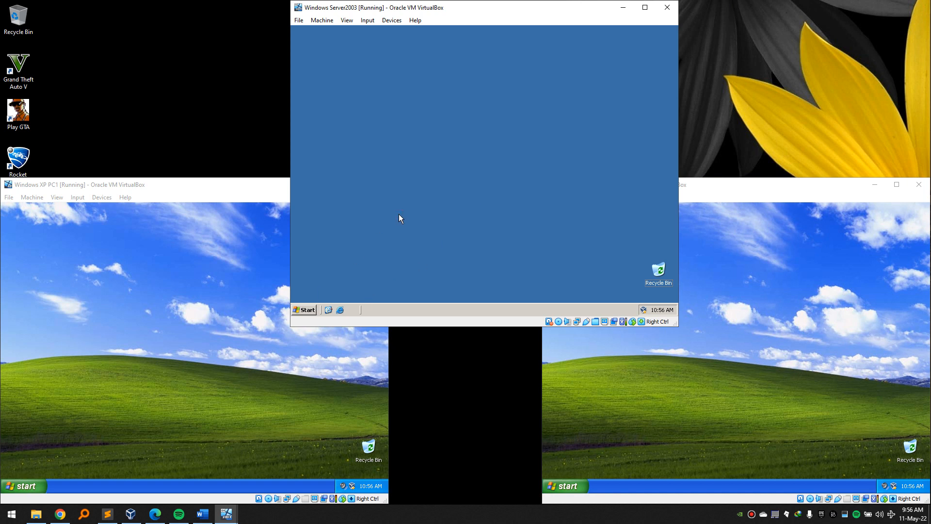
Browse on the server to the C:\software folder on Local Disk (C:).
{"action": "key", "text": "super+e"}
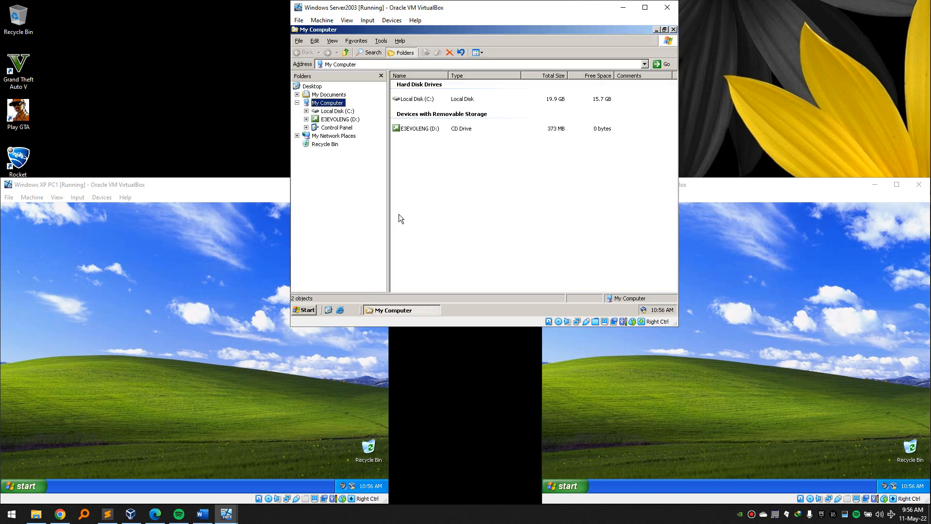
{"action": "double_click", "coordinate": [420, 100]}
{"action": "left_click", "coordinate": [411, 109]}
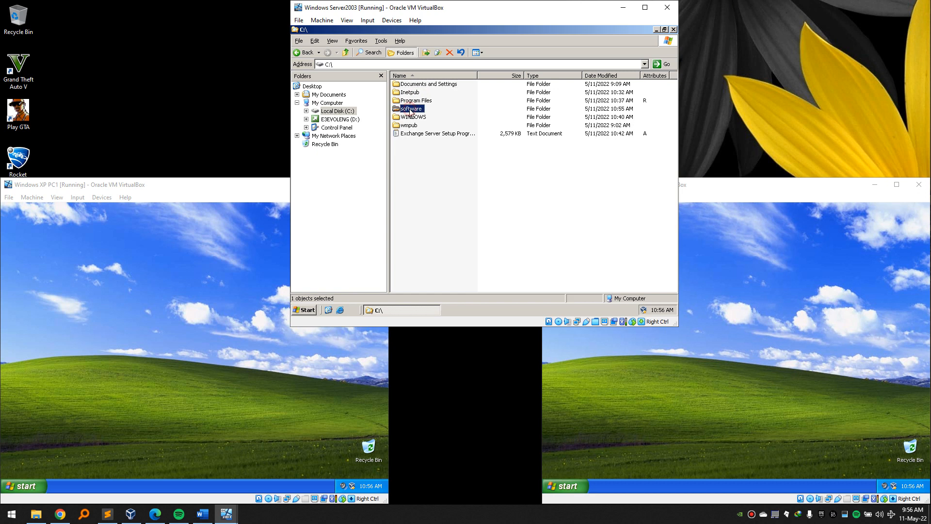
{"action": "left_click", "coordinate": [674, 30]}
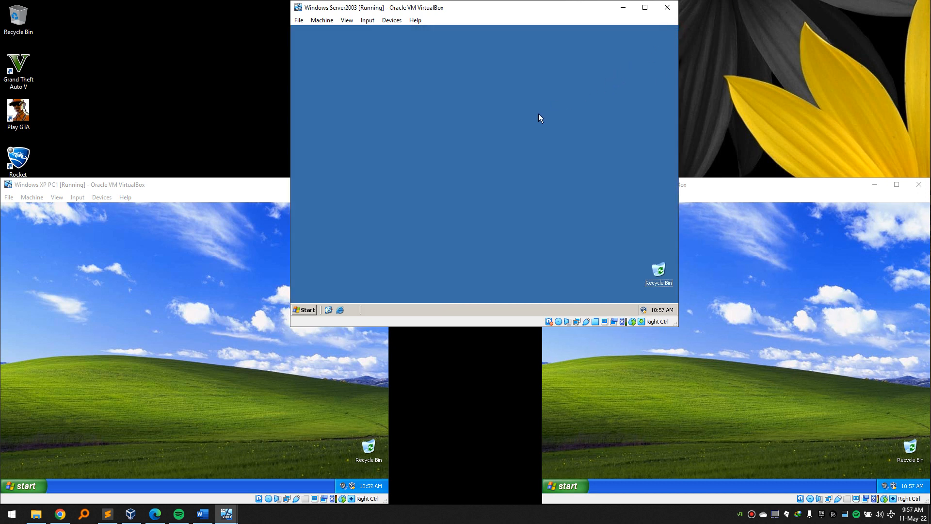
{"action": "key", "text": "super+e"}
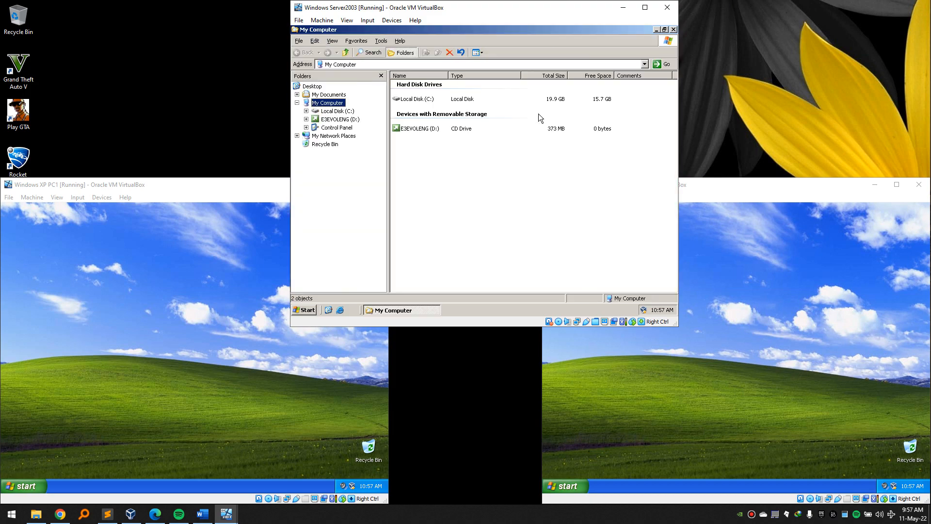
{"action": "double_click", "coordinate": [416, 99]}
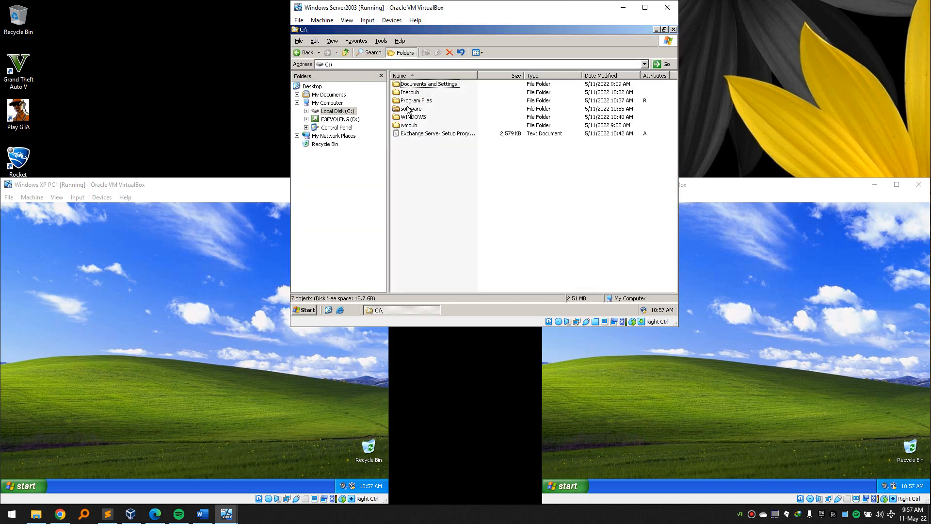
{"action": "double_click", "coordinate": [408, 109]}
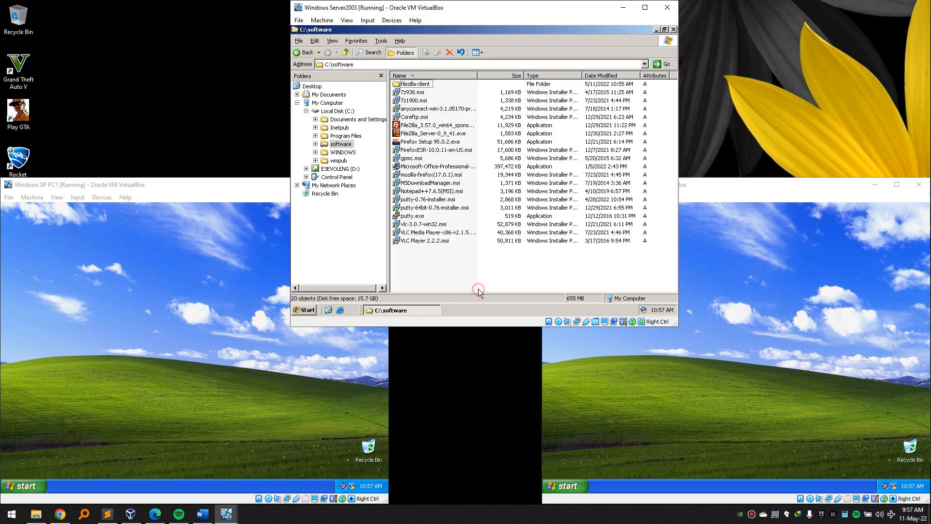
Try running gpmc.msc, dismiss the cannot-find error, and return to the software folder.
{"action": "key", "text": "super+r"}
{"action": "type", "text": "g"}
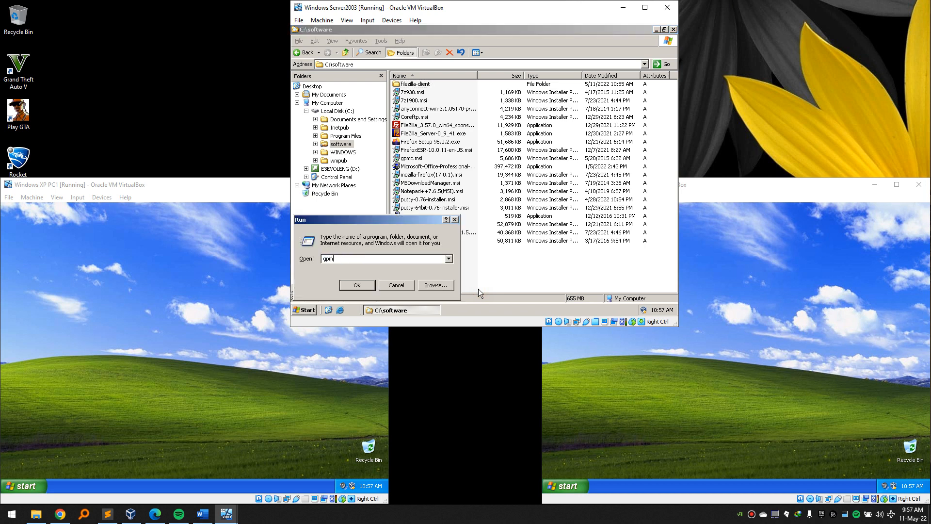
{"action": "type", "text": "pmc.msc"}
{"action": "key", "text": "Return"}
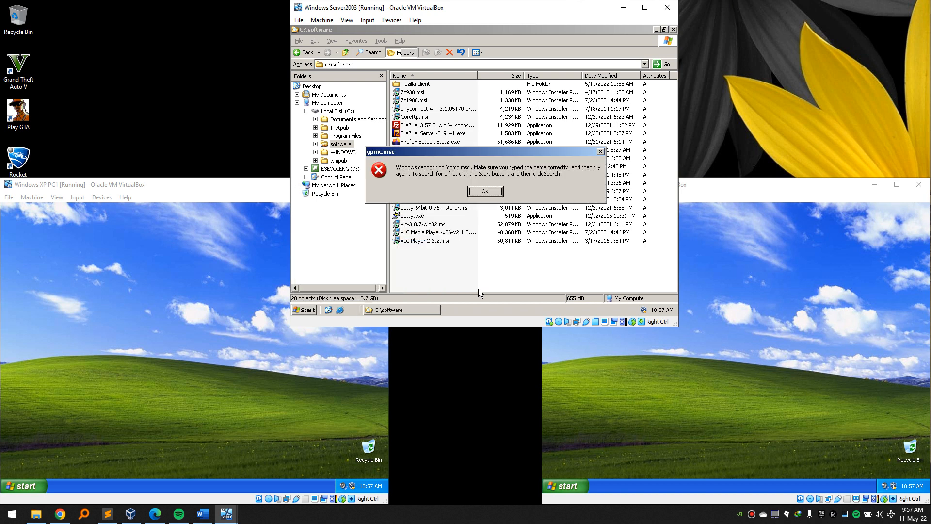
{"action": "left_click", "coordinate": [485, 191]}
{"action": "left_click", "coordinate": [566, 30]}
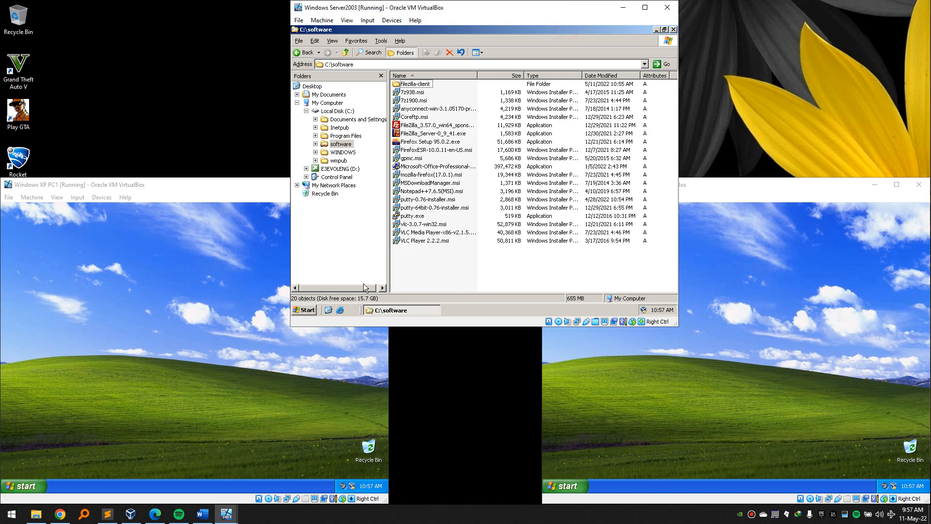
Install Group Policy Management Console with SP1 from gpmc.msi, accepting the licence, then close the folder.
{"action": "left_click", "coordinate": [412, 159]}
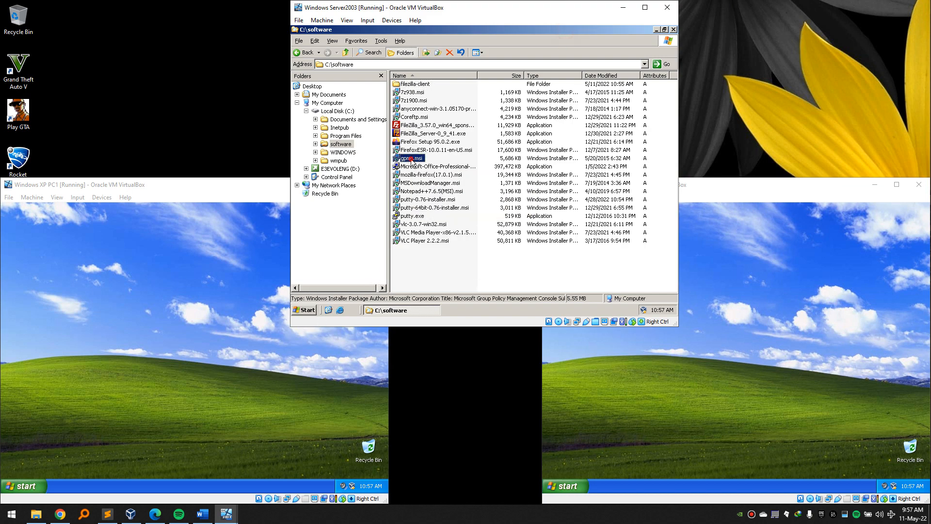
{"action": "double_click", "coordinate": [413, 158]}
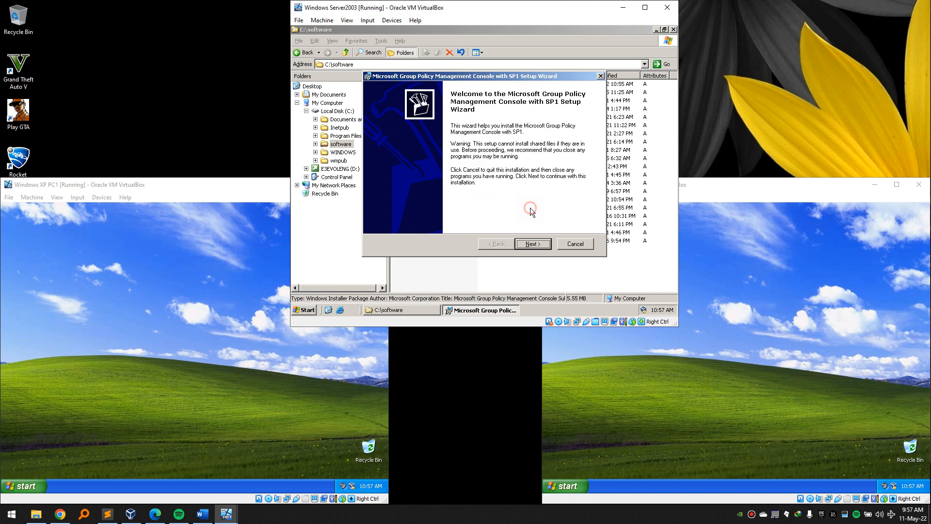
{"action": "left_click", "coordinate": [544, 243]}
{"action": "left_click", "coordinate": [388, 217]}
{"action": "left_click", "coordinate": [532, 245]}
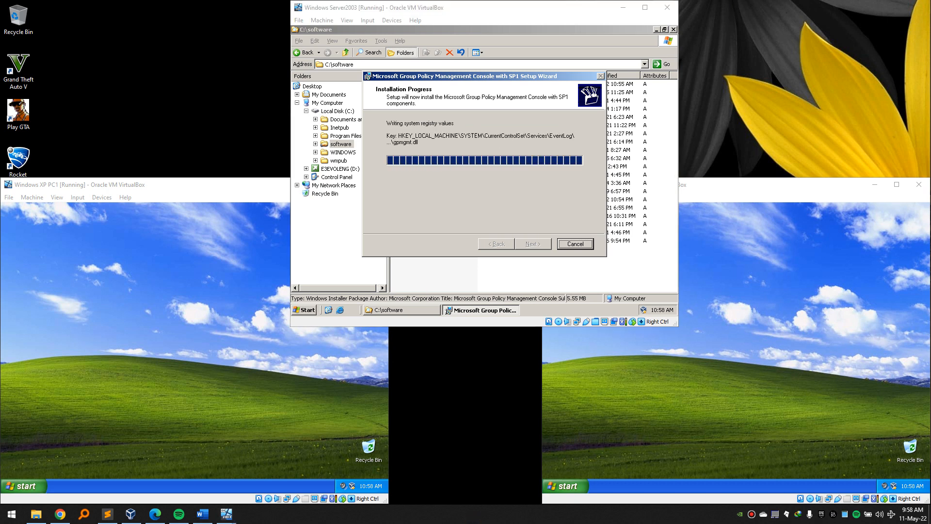
{"action": "left_click", "coordinate": [532, 244]}
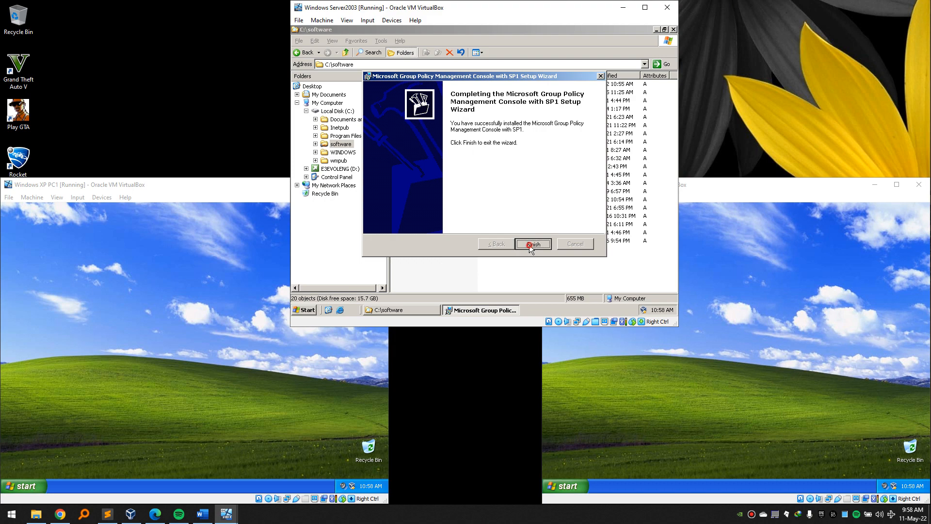
{"action": "left_click", "coordinate": [674, 30]}
{"action": "key", "text": "super+r"}
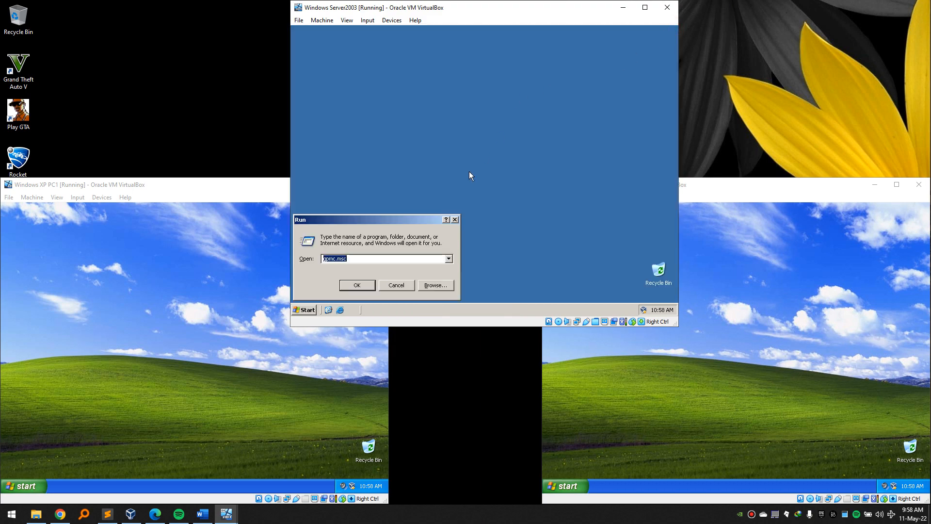
Launch gpmc.msc and expand Forest: chogm.rw, Domains and the chogm.rw domain.
{"action": "left_click", "coordinate": [377, 257]}
{"action": "key", "text": "Return"}
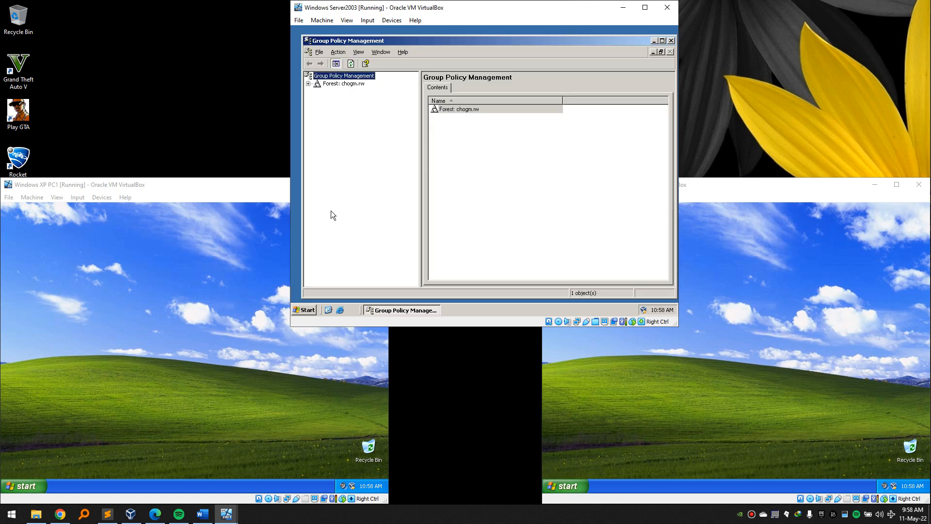
{"action": "left_click", "coordinate": [308, 84]}
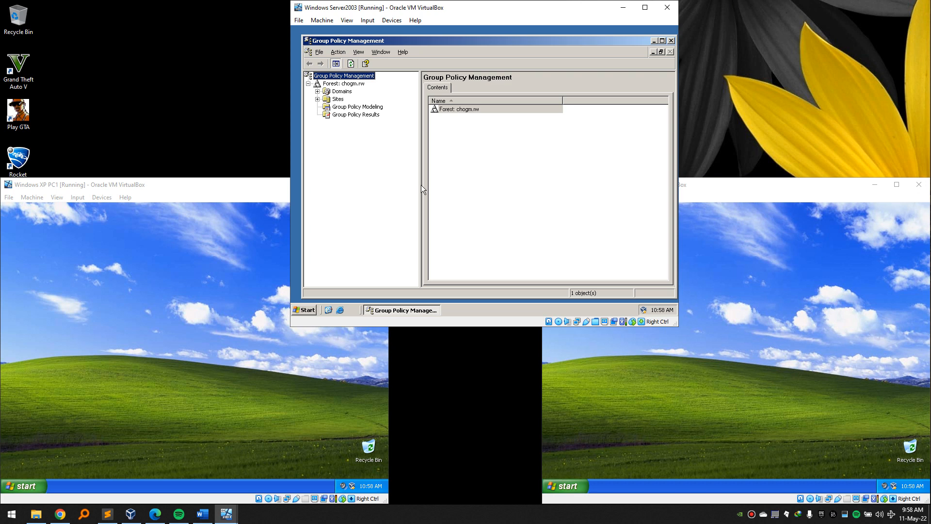
{"action": "left_click", "coordinate": [317, 91]}
{"action": "left_click", "coordinate": [351, 100]}
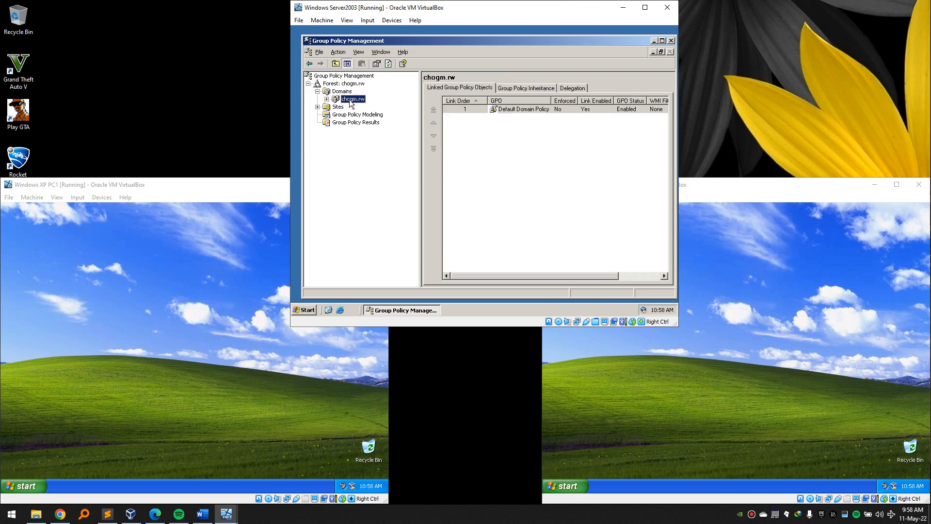
{"action": "left_click", "coordinate": [327, 99]}
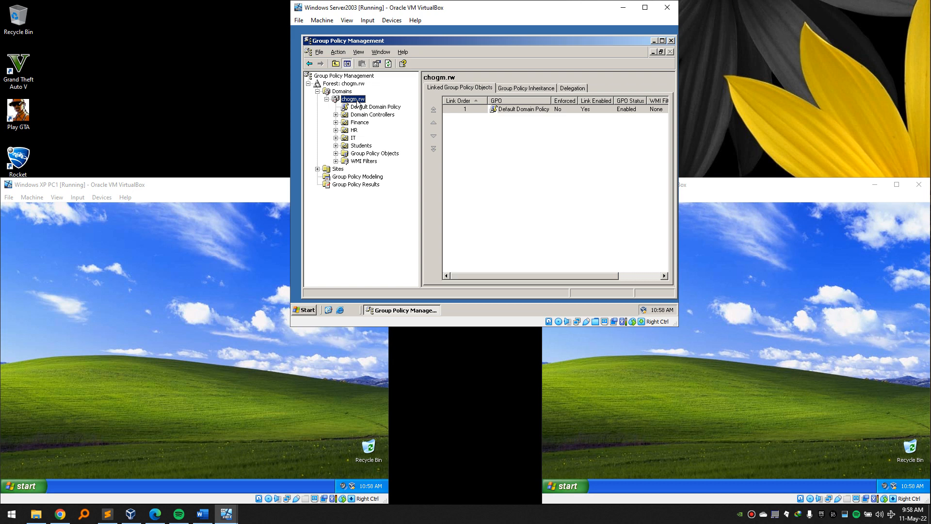
Review the GPOs linked to the chogm.rw domain and the Finance, HR, IT and Students OUs.
{"action": "left_click", "coordinate": [360, 149]}
{"action": "right_click", "coordinate": [353, 139]}
{"action": "left_click", "coordinate": [354, 130]}
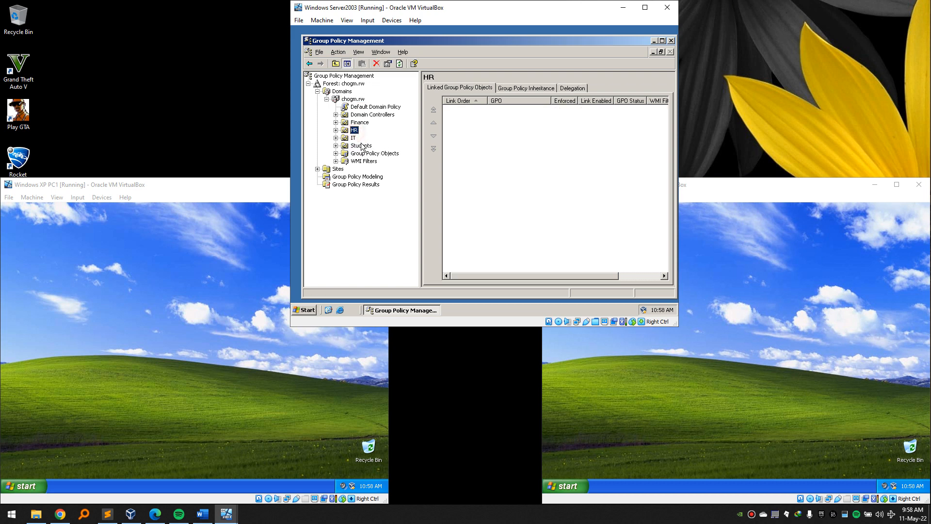
{"action": "left_click", "coordinate": [353, 99]}
{"action": "left_click", "coordinate": [359, 123]}
{"action": "left_click", "coordinate": [355, 130]}
{"action": "left_click", "coordinate": [355, 138]}
{"action": "left_click", "coordinate": [358, 146]}
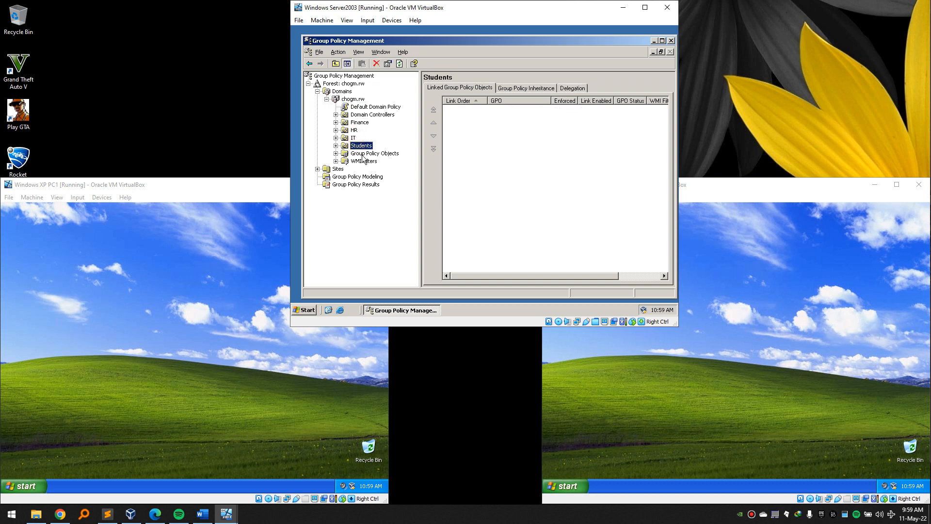
{"action": "left_click", "coordinate": [353, 139]}
{"action": "left_click", "coordinate": [360, 123]}
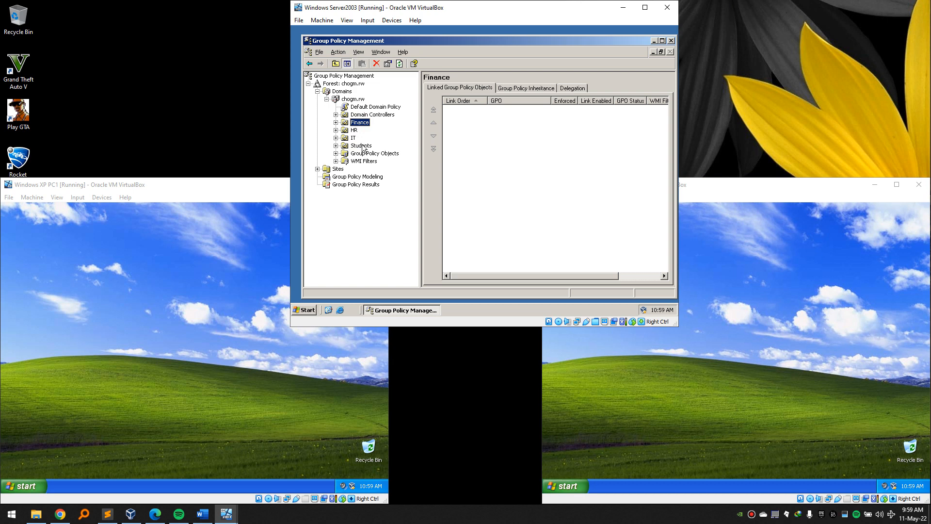
{"action": "left_click", "coordinate": [363, 146]}
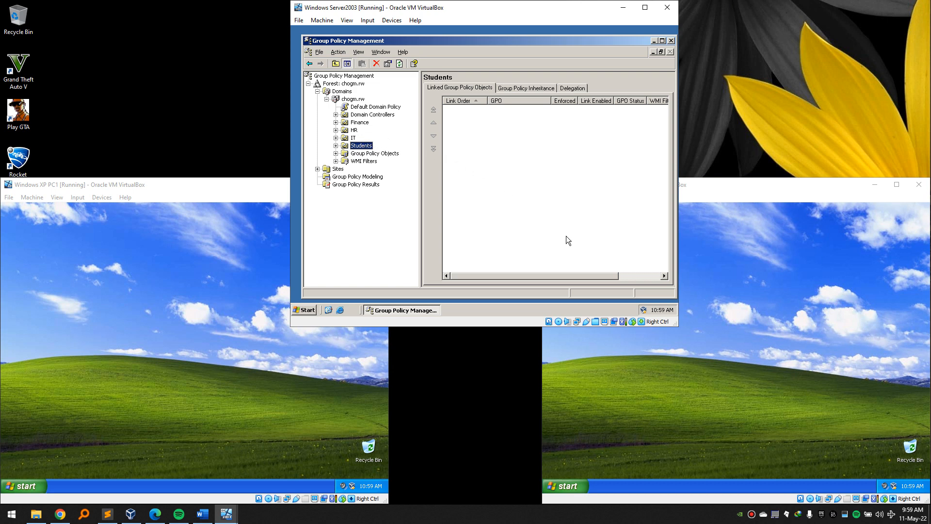
{"action": "left_click_drag", "start_coordinate": [564, 274], "coordinate": [542, 293]}
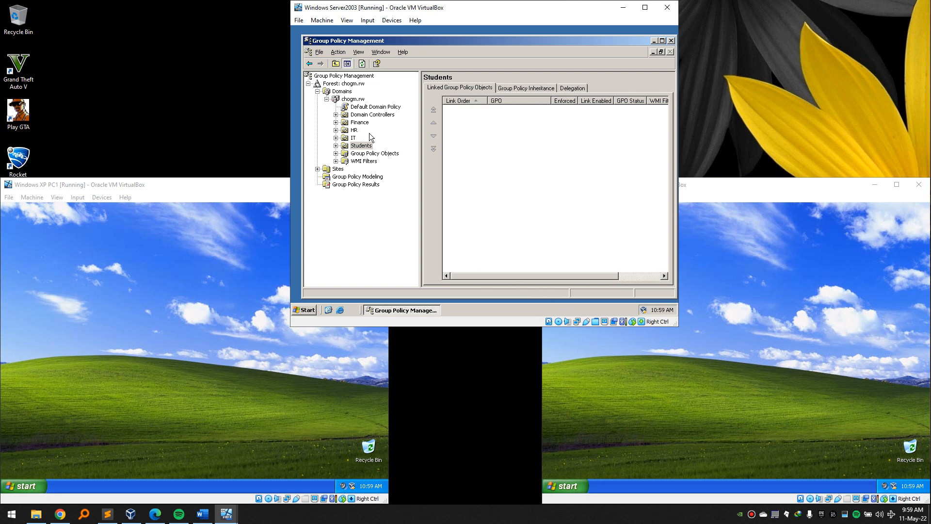
{"action": "left_click", "coordinate": [353, 100]}
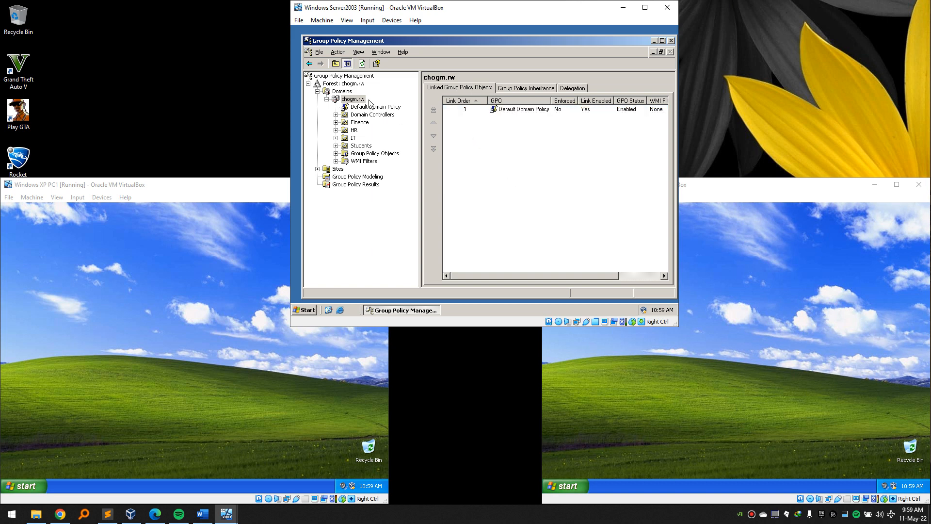
Create a GPO named PUTTY linked to the chogm.rw domain and select its link.
{"action": "right_click", "coordinate": [358, 99]}
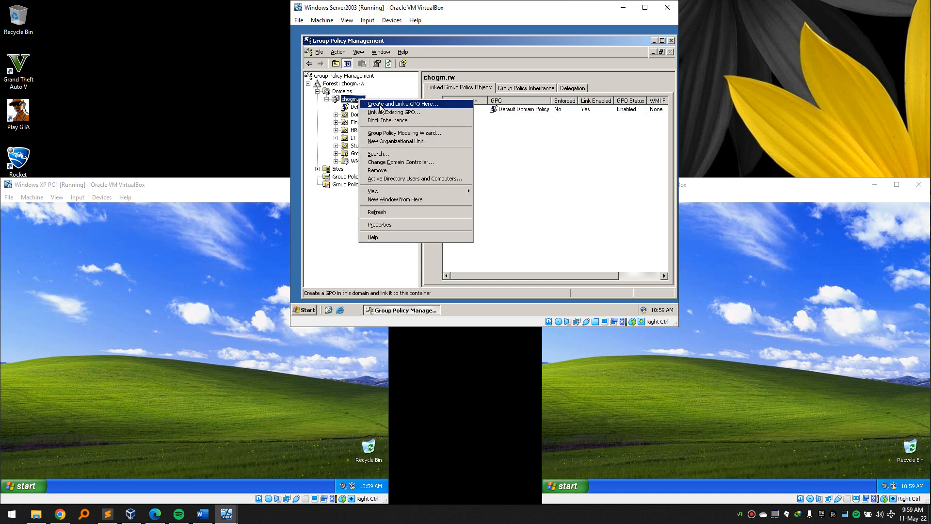
{"action": "left_click", "coordinate": [380, 105]}
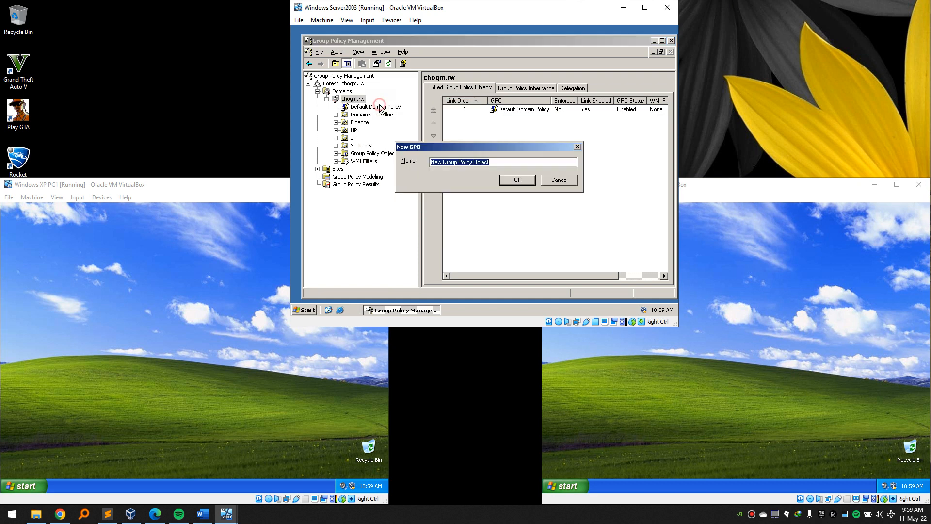
{"action": "type", "text": "PUTT"}
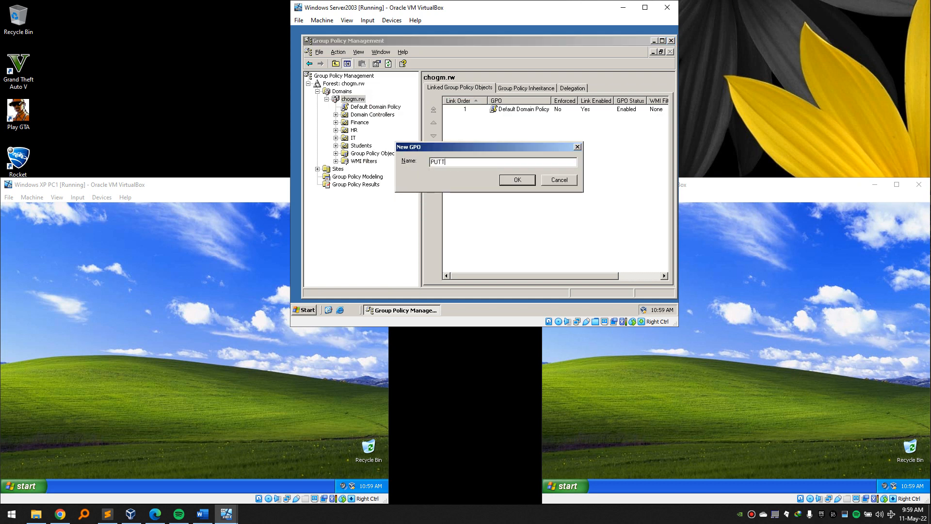
{"action": "key", "text": "BackSpace"}
{"action": "type", "text": "TY"}
{"action": "left_click", "coordinate": [518, 180]}
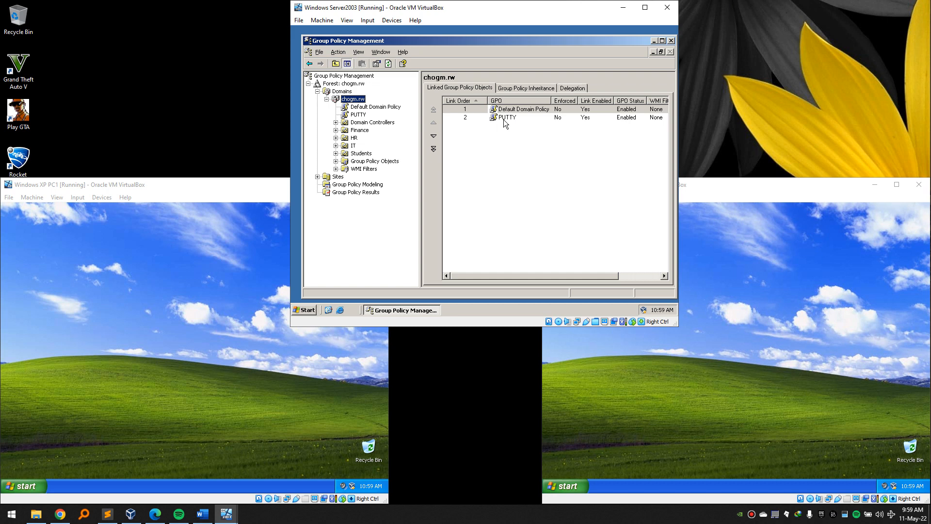
{"action": "left_click", "coordinate": [517, 121]}
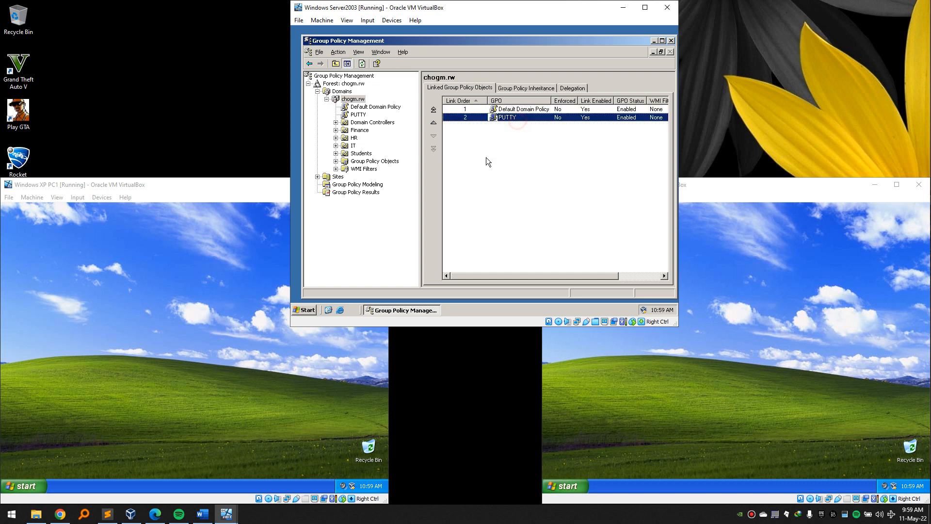
{"action": "right_click", "coordinate": [518, 117]}
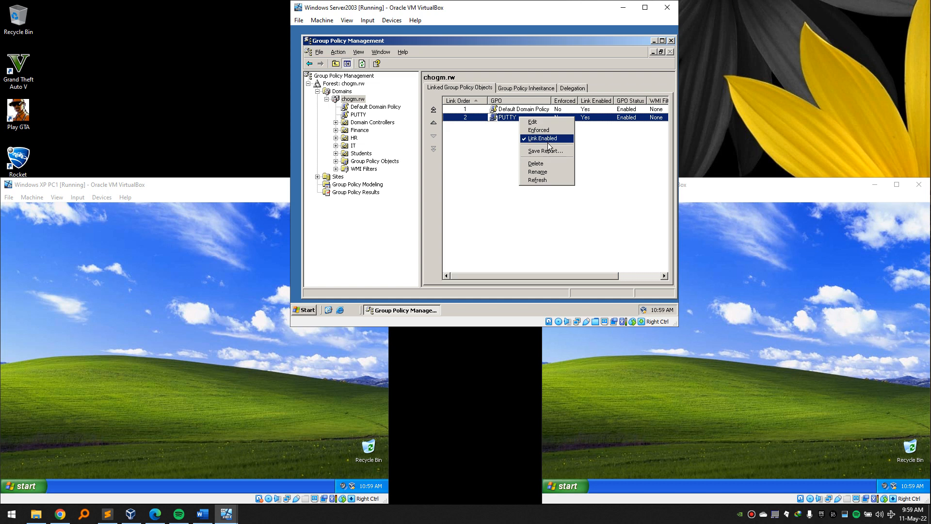
Edit the PUTTY GPO and start a new package under Computer Configuration Software installation.
{"action": "left_click", "coordinate": [550, 122]}
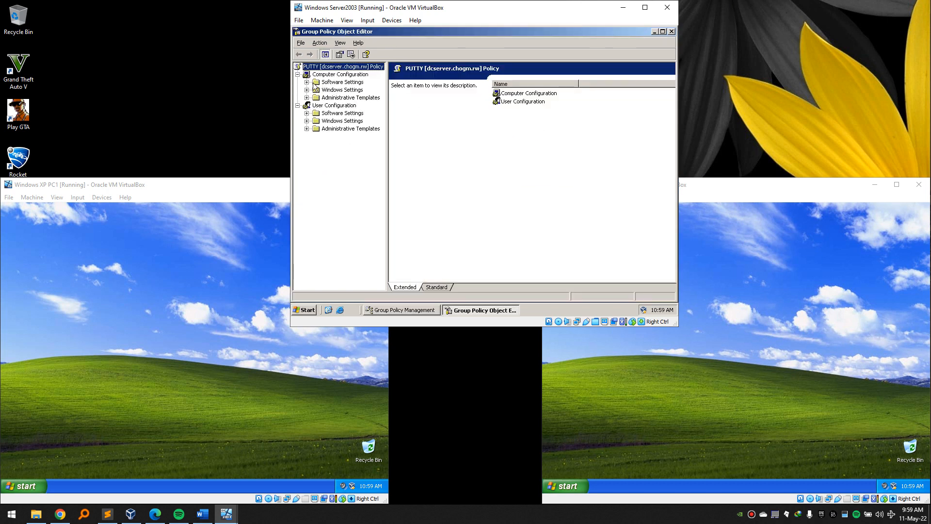
{"action": "left_click", "coordinate": [307, 82]}
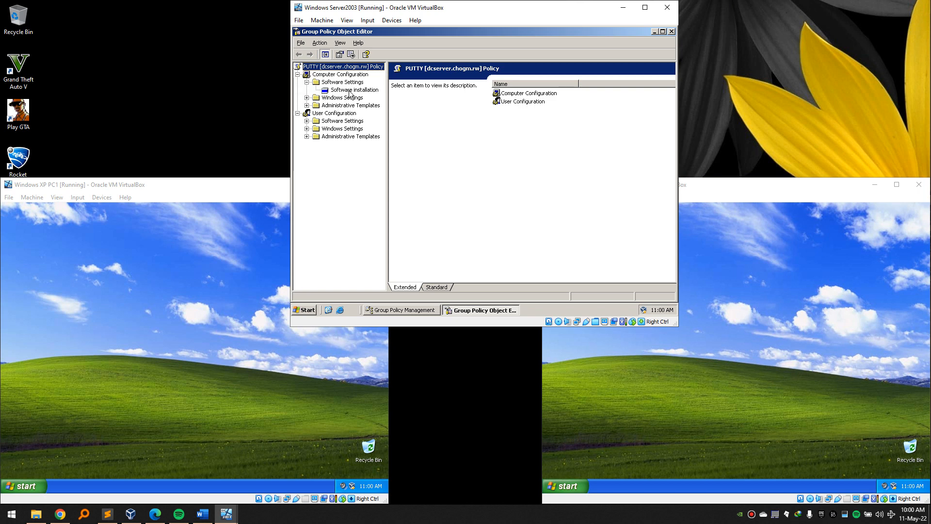
{"action": "left_click", "coordinate": [351, 91]}
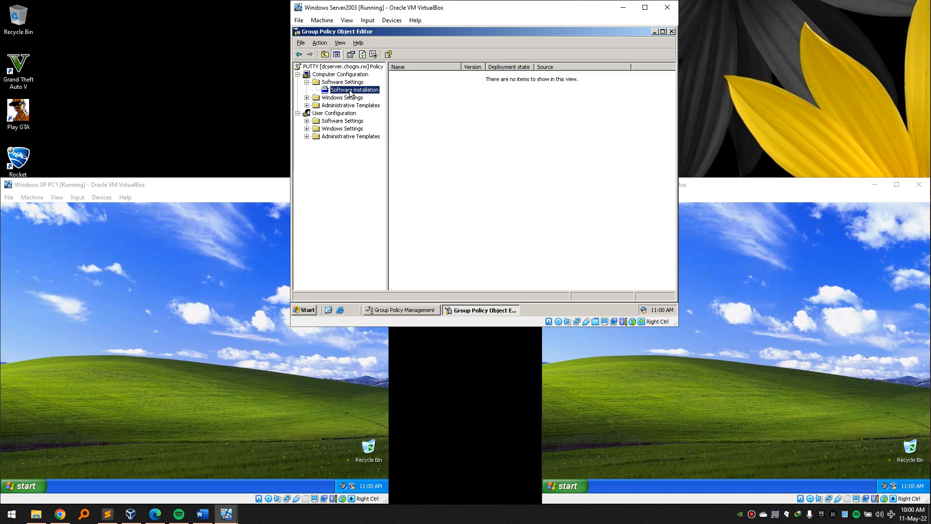
{"action": "right_click", "coordinate": [351, 93]}
{"action": "mouse_move", "coordinate": [369, 93]}
{"action": "left_click", "coordinate": [419, 92]}
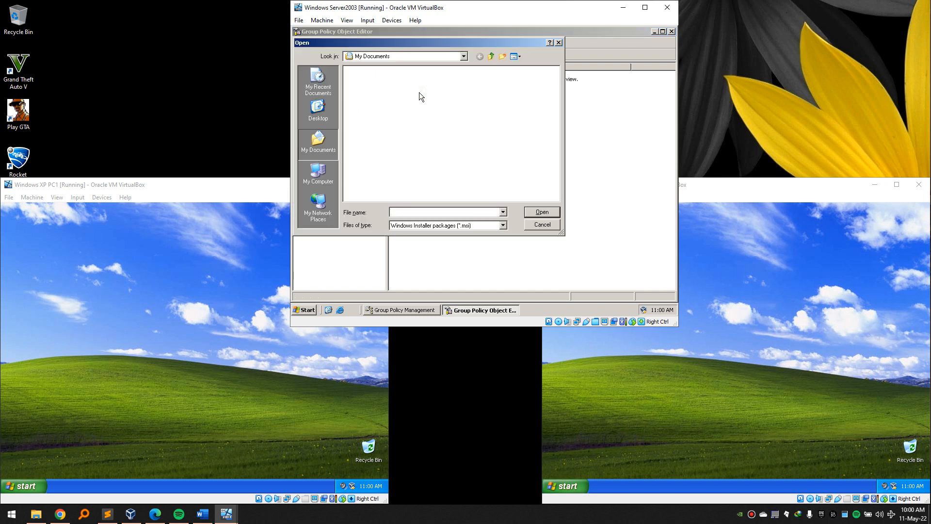
{"action": "type", "text": "\\\\"}
{"action": "left_click", "coordinate": [306, 311]}
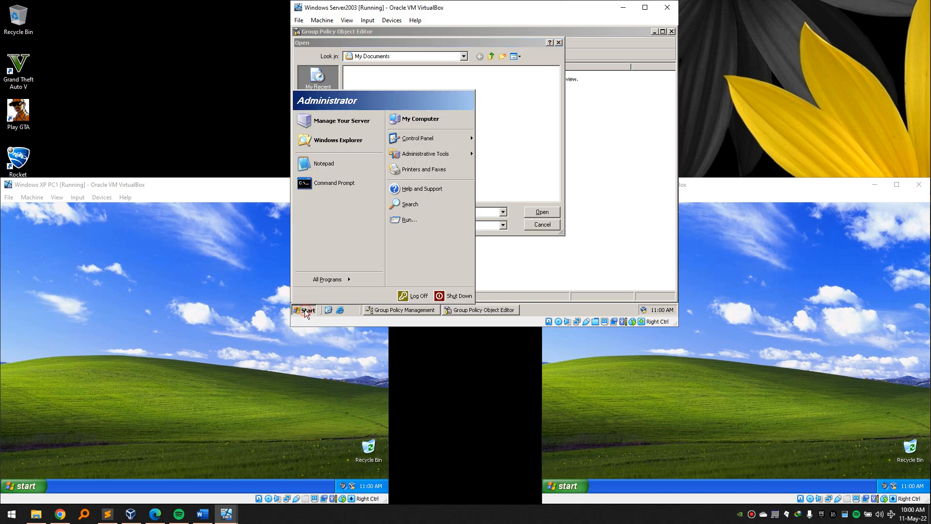
{"action": "left_click", "coordinate": [334, 120]}
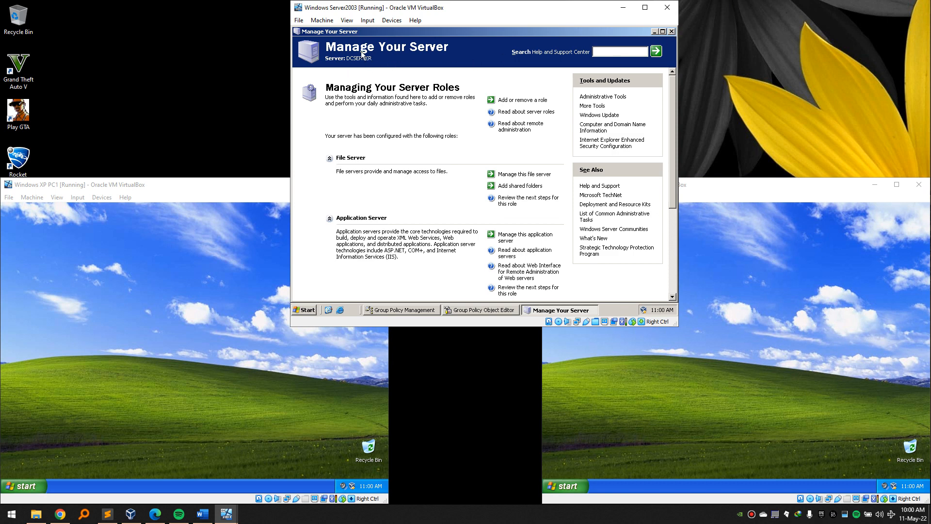
{"action": "left_click", "coordinate": [671, 31]}
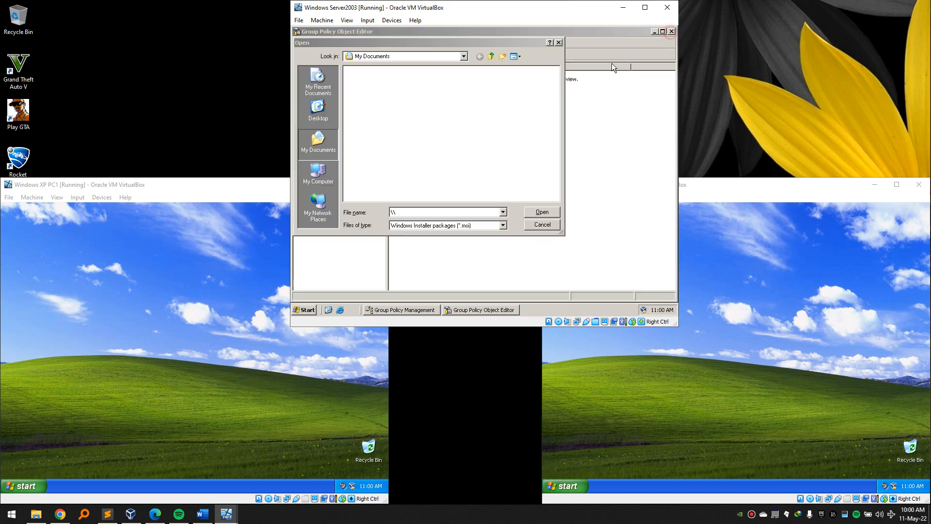
Add \\dcserver\software\putty-0.76-installer.msi as an Assigned computer package.
{"action": "left_click", "coordinate": [400, 208]}
{"action": "type", "text": "dcserver\\"}
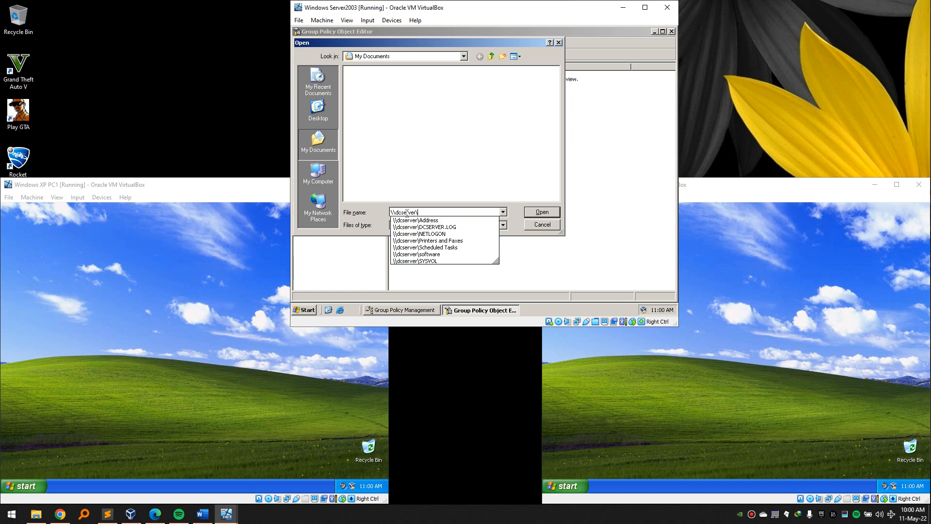
{"action": "type", "text": "so"}
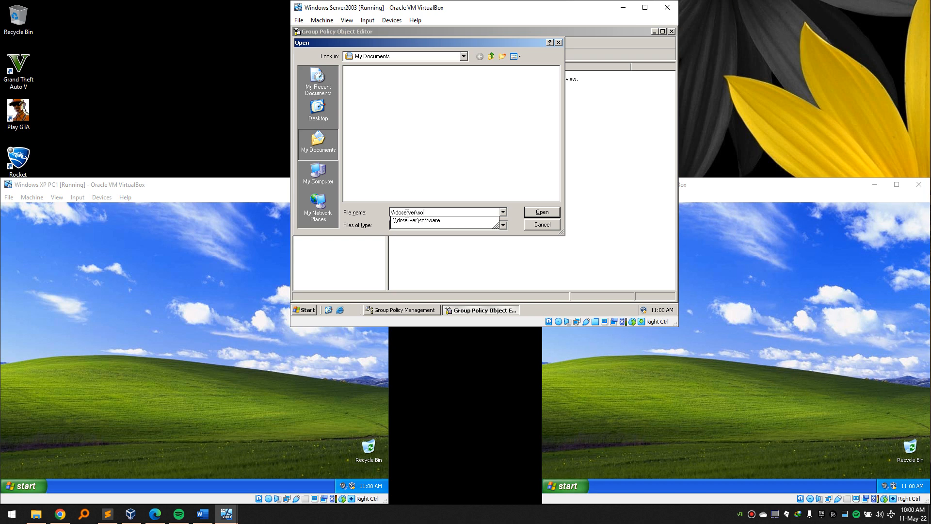
{"action": "key", "text": "Down"}
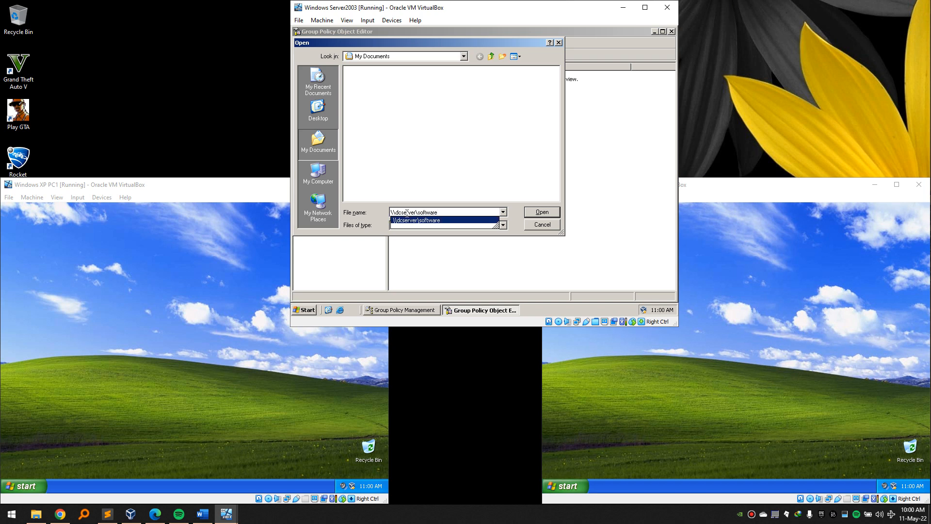
{"action": "type", "text": "\\pu"}
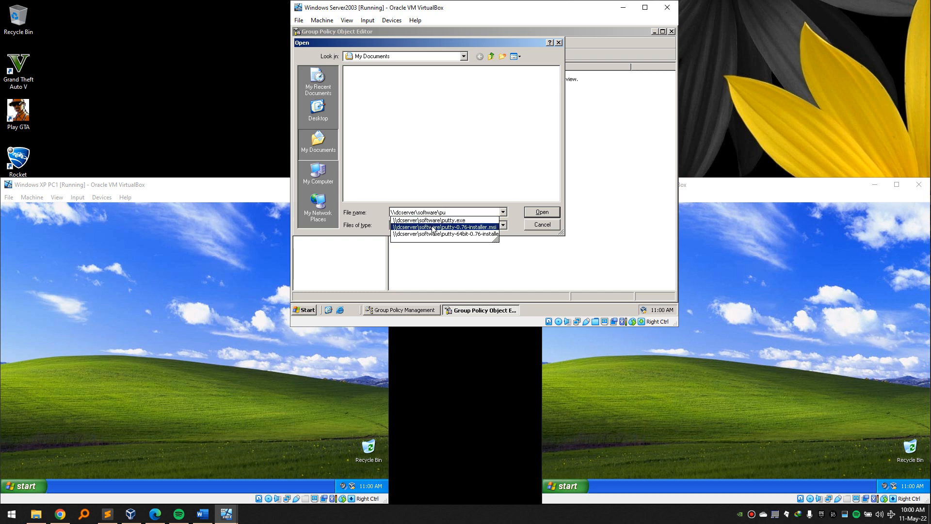
{"action": "left_click", "coordinate": [482, 227]}
{"action": "left_click", "coordinate": [549, 210]}
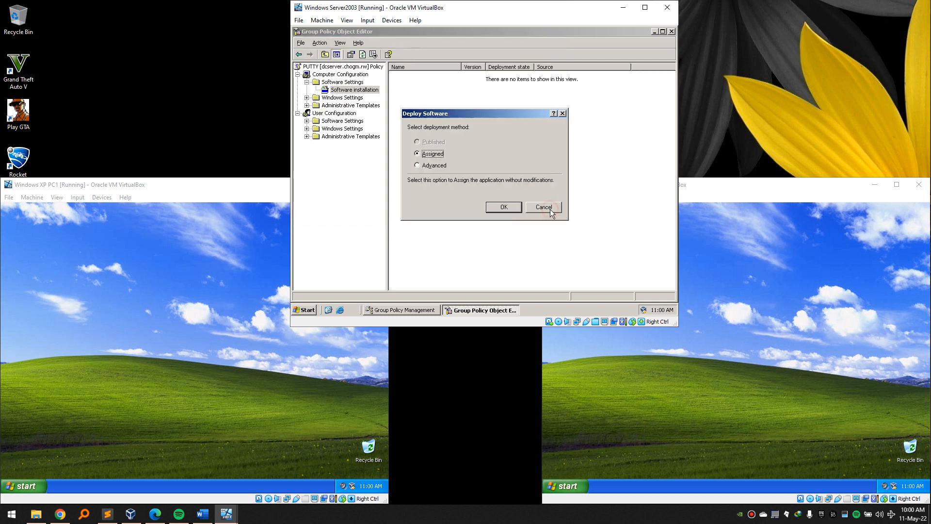
{"action": "left_click", "coordinate": [502, 206]}
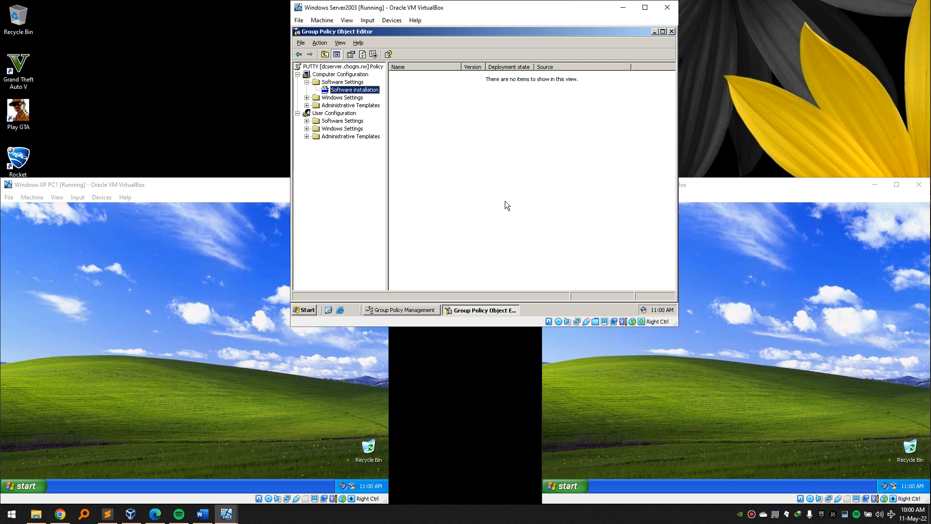
{"action": "left_click", "coordinate": [426, 186]}
{"action": "left_click", "coordinate": [485, 522]}
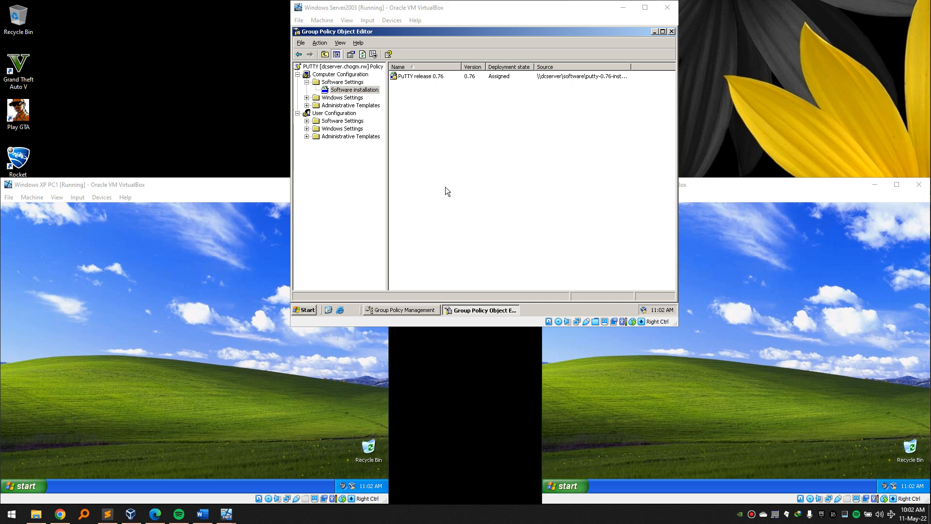
{"action": "left_click", "coordinate": [410, 89]}
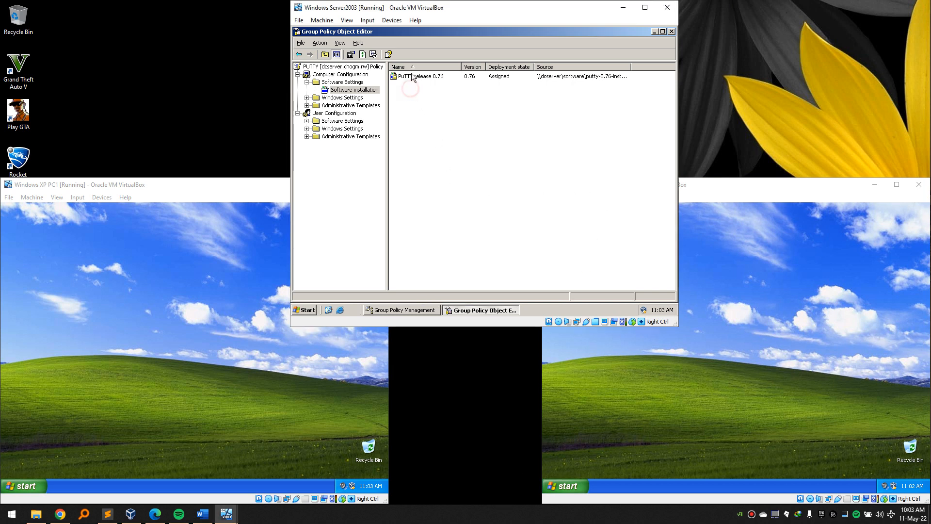
Add putty-0.76-installer.msi from \\dcserver\software as a new User Configuration software package.
{"action": "left_click", "coordinate": [362, 91]}
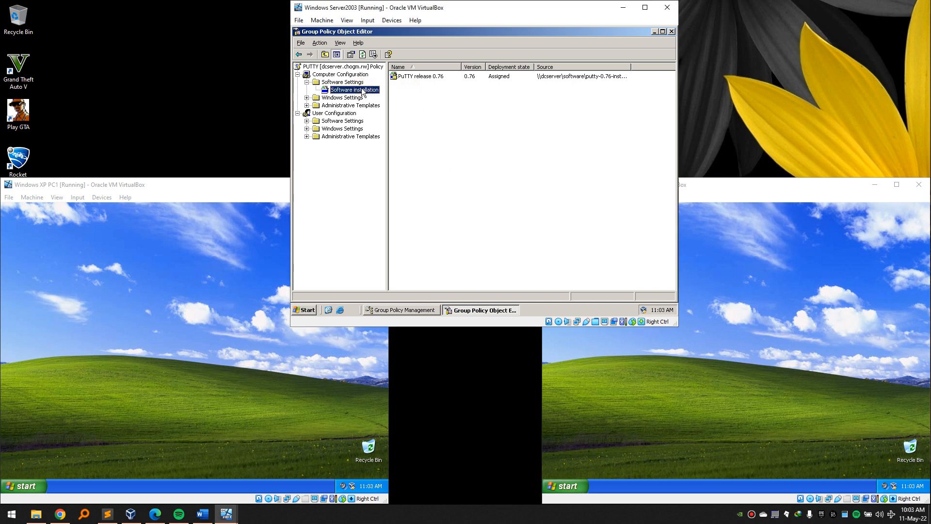
{"action": "left_click", "coordinate": [306, 121]}
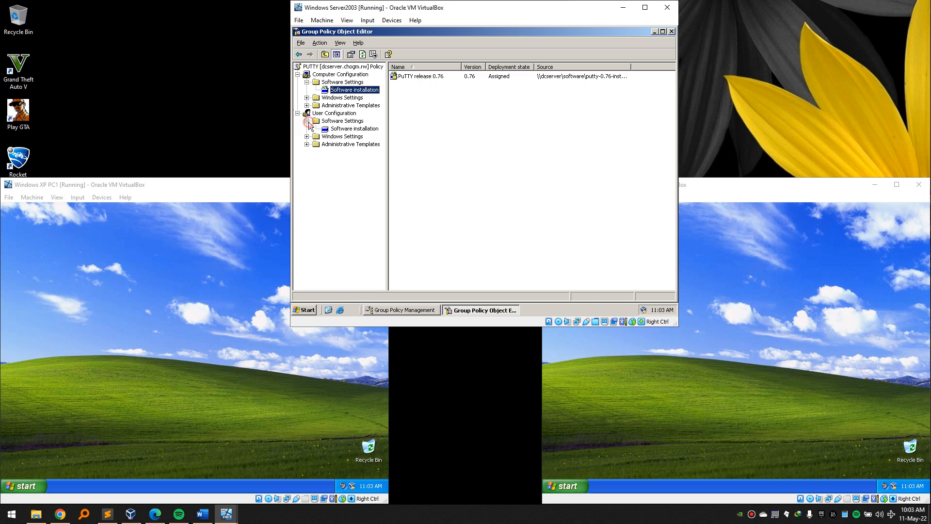
{"action": "left_click", "coordinate": [340, 130]}
{"action": "right_click", "coordinate": [342, 129]}
{"action": "mouse_move", "coordinate": [374, 134]}
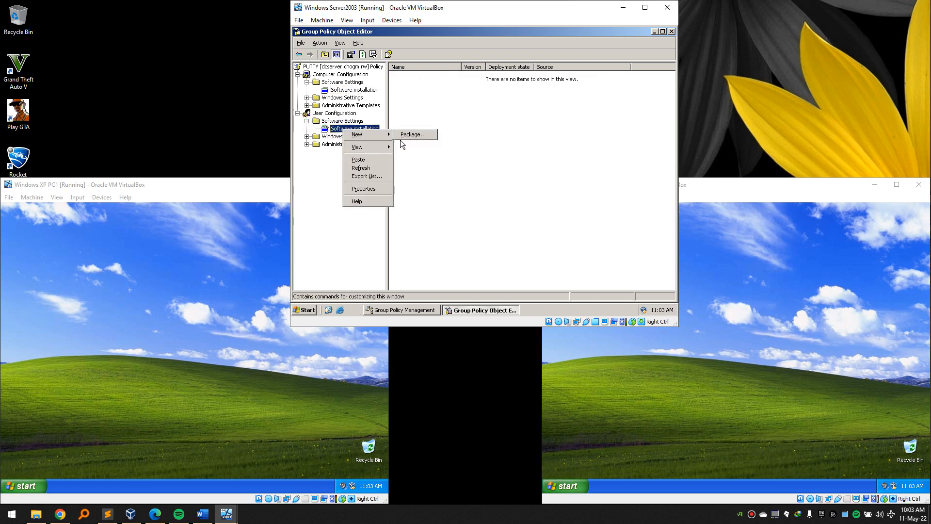
{"action": "mouse_move", "coordinate": [391, 136]}
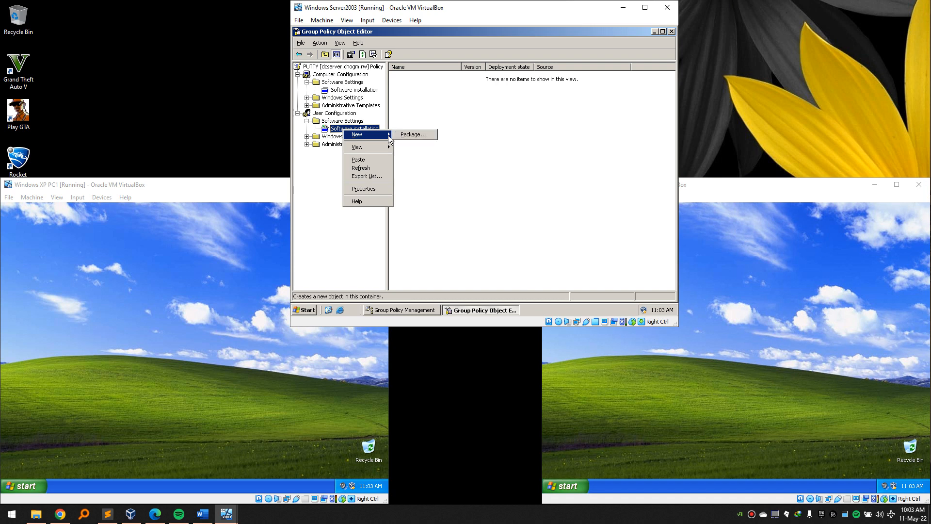
{"action": "left_click", "coordinate": [422, 134]}
{"action": "type", "text": "\\\\dcse"}
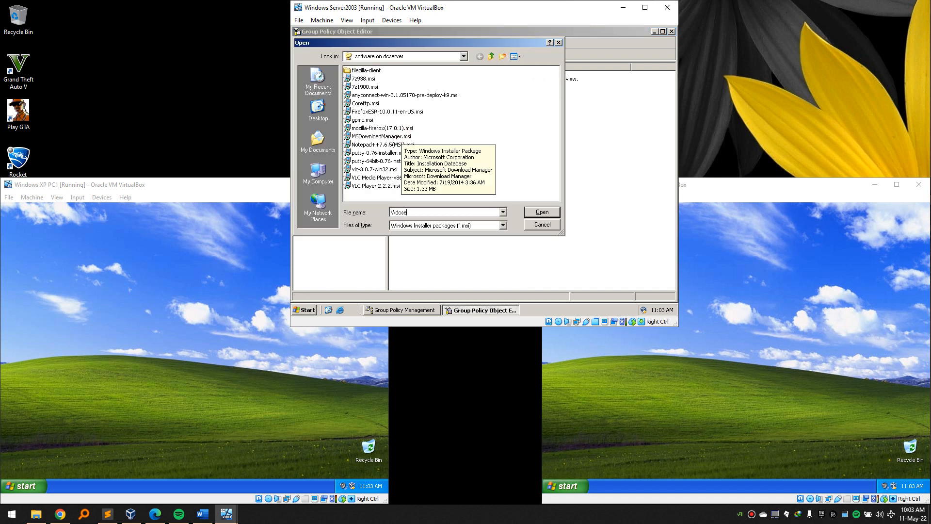
{"action": "type", "text": "rver\\"}
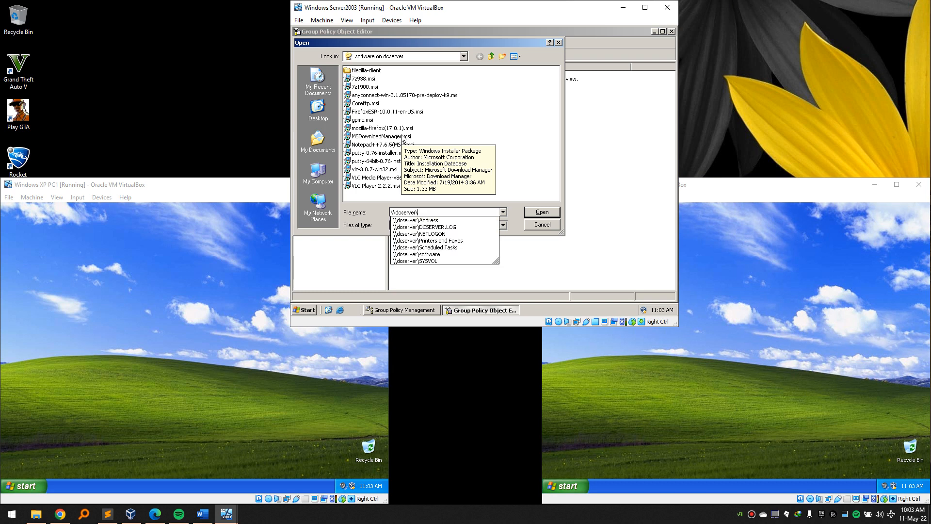
{"action": "type", "text": "so"}
{"action": "key", "text": "Down"}
{"action": "type", "text": "\\"}
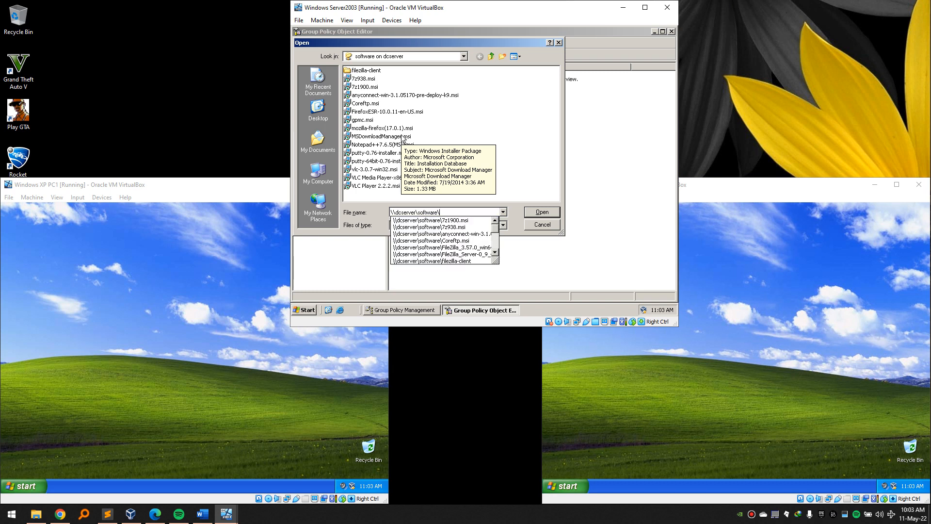
{"action": "type", "text": "pu"}
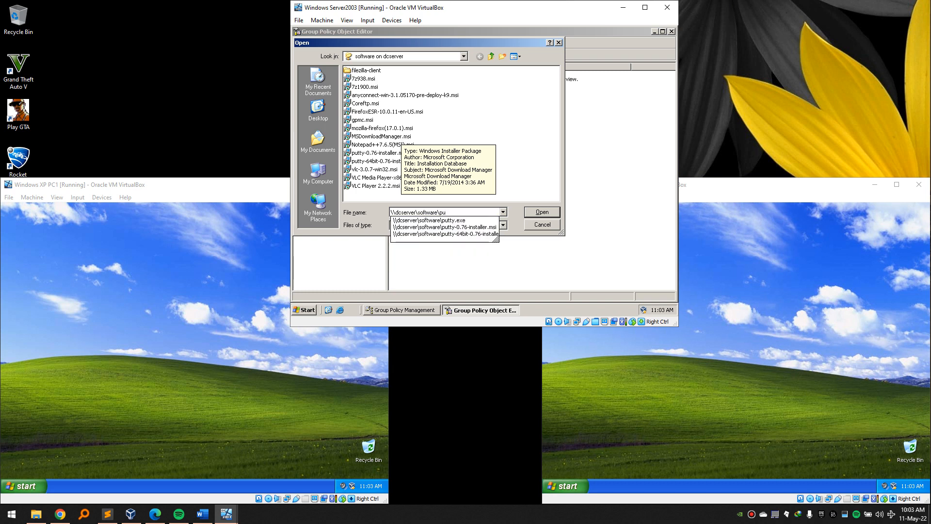
{"action": "left_click", "coordinate": [446, 227]}
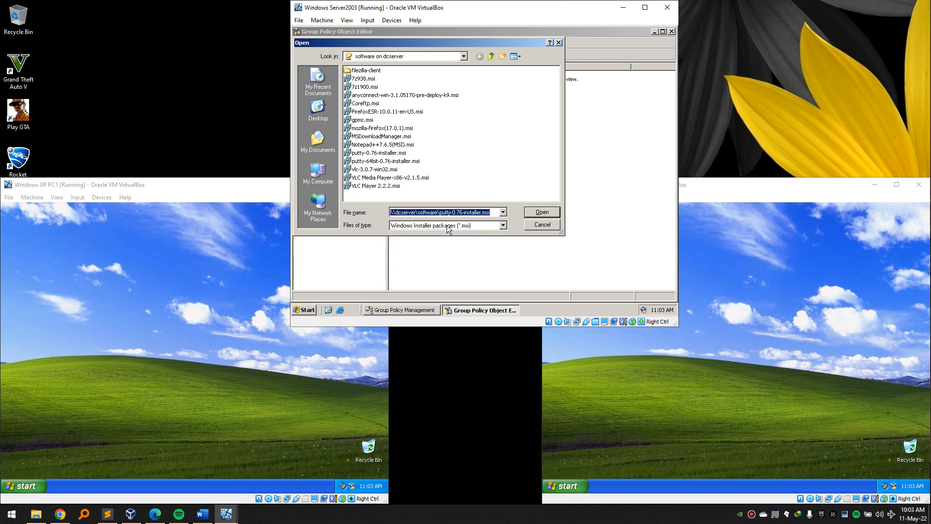
{"action": "left_click", "coordinate": [541, 213]}
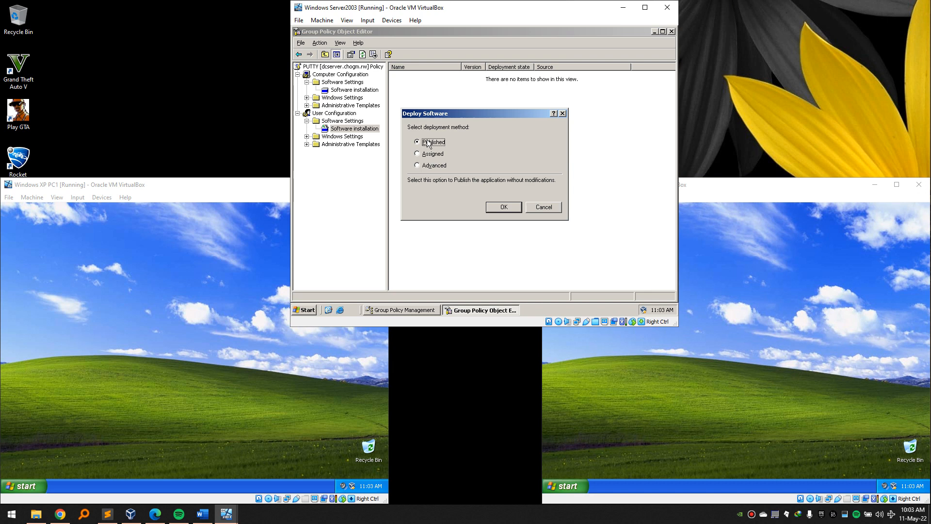
Deploy PuTTY with Advanced options: Assigned, install at logon, Basic installation interface.
{"action": "left_click", "coordinate": [419, 166]}
{"action": "left_click", "coordinate": [503, 208]}
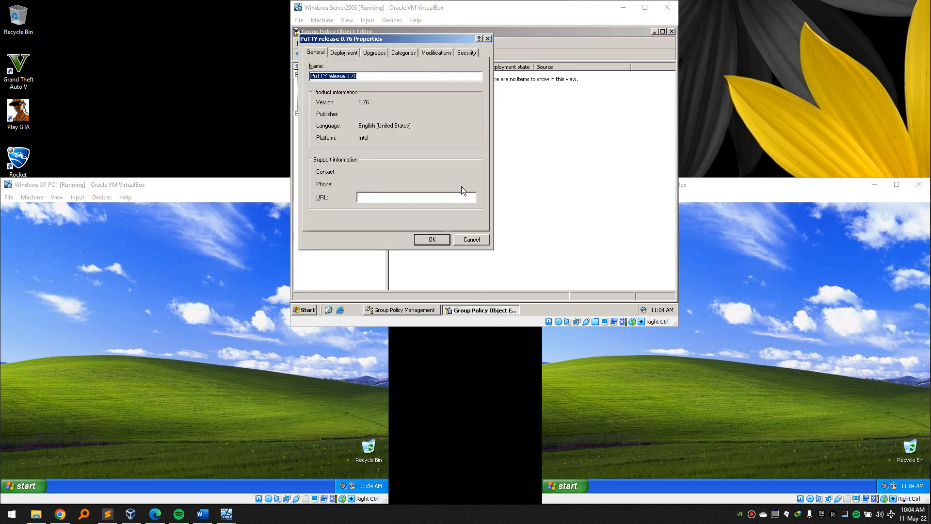
{"action": "left_click", "coordinate": [344, 53]}
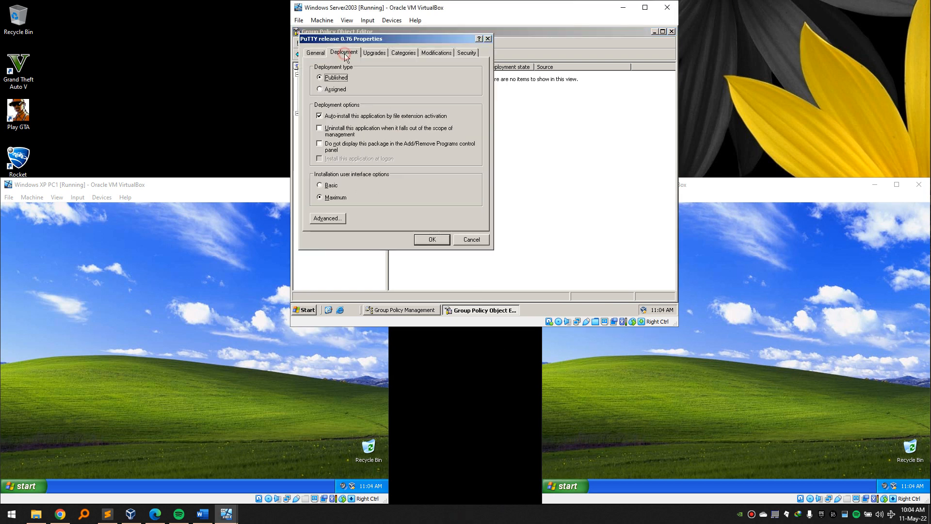
{"action": "left_click", "coordinate": [320, 90]}
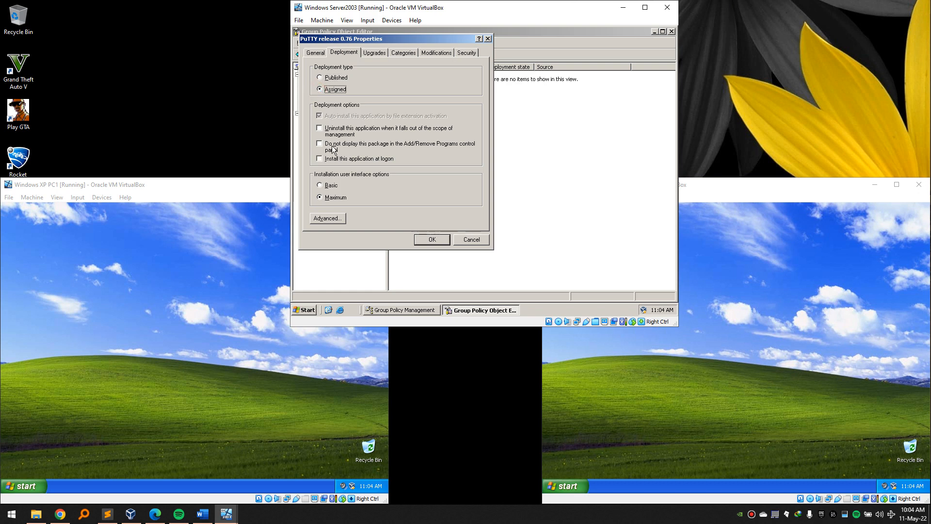
{"action": "left_click", "coordinate": [319, 159]}
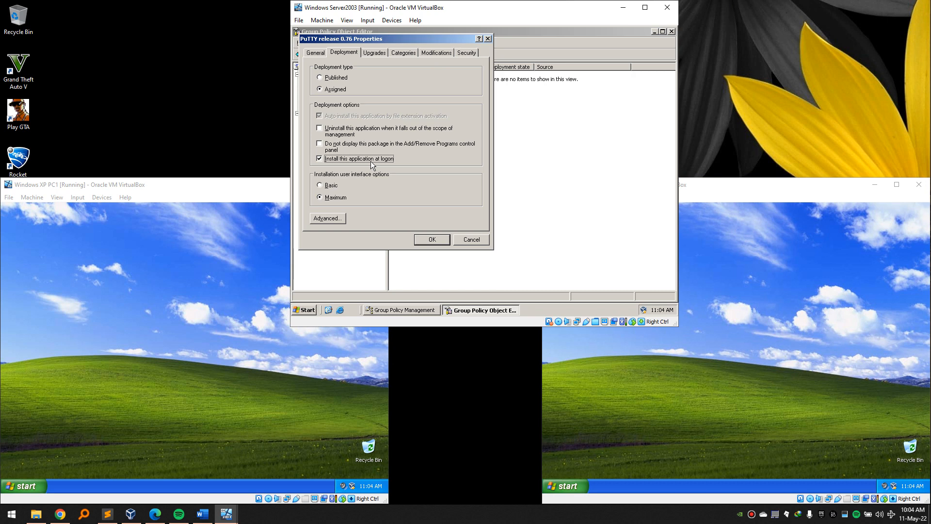
{"action": "left_click", "coordinate": [320, 186]}
{"action": "left_click", "coordinate": [423, 241]}
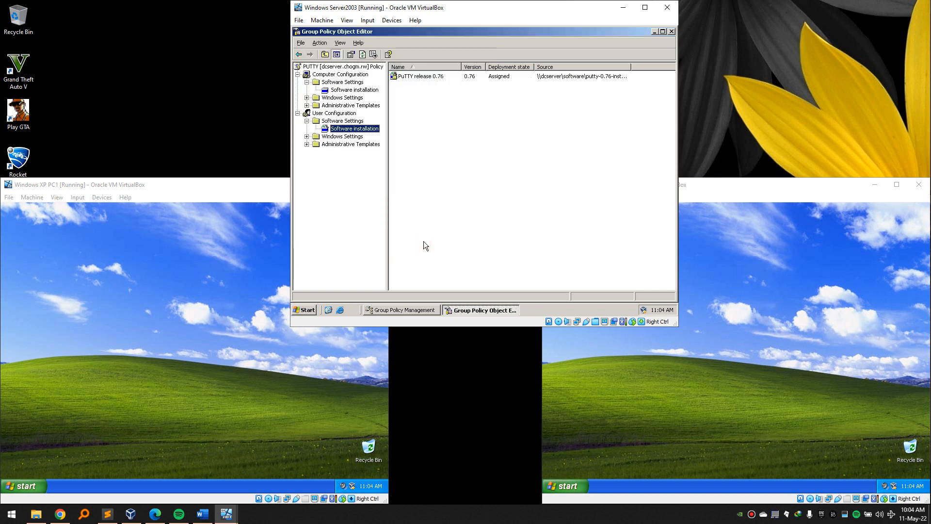
Compare the user and computer software installation lists, then close the Group Policy Object Editor.
{"action": "left_click", "coordinate": [348, 121]}
{"action": "left_click", "coordinate": [363, 89]}
{"action": "left_click", "coordinate": [356, 129]}
{"action": "left_click", "coordinate": [368, 90]}
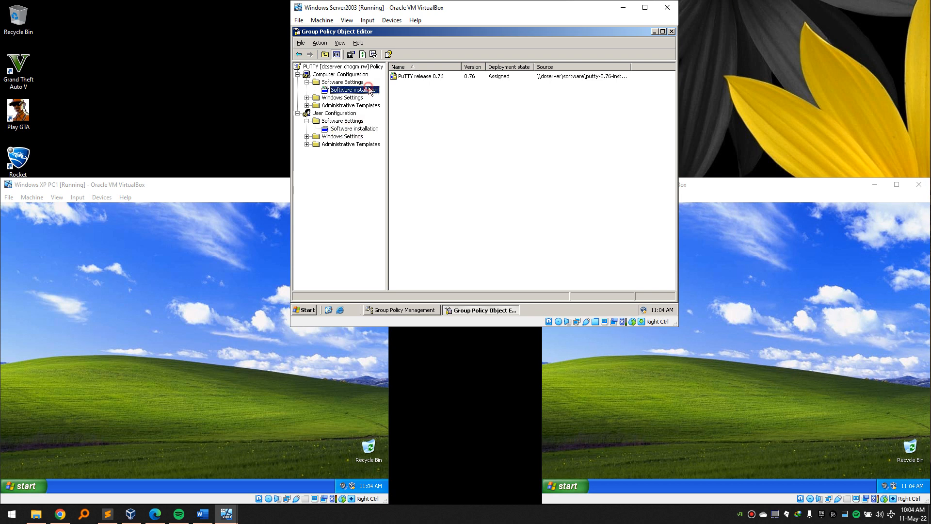
{"action": "left_click", "coordinate": [671, 31]}
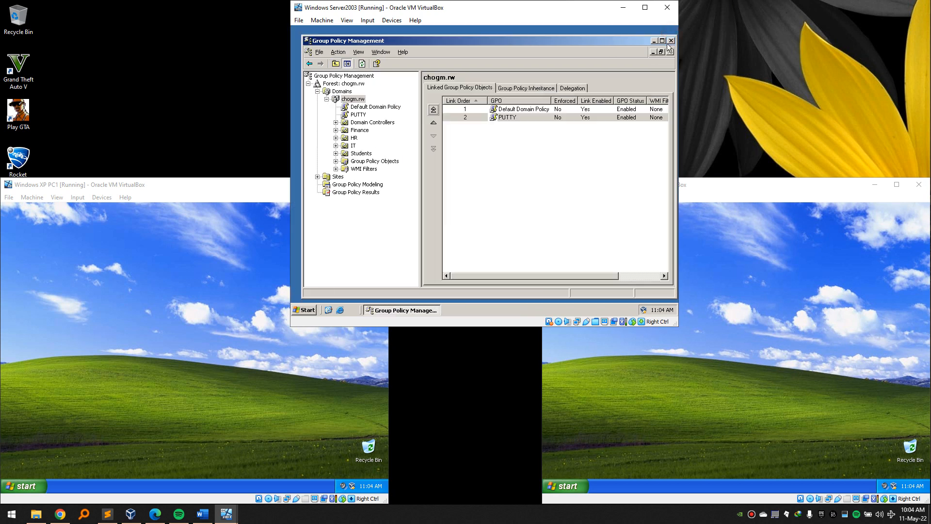
{"action": "left_click", "coordinate": [202, 514]}
Review item 7's student apps (vlc, Mozilla, dropbox) in the project brief, then minimize Word.
{"action": "scroll", "coordinate": [399, 379], "scroll_direction": "down", "scroll_amount": 5}
{"action": "scroll", "coordinate": [399, 380], "scroll_direction": "down", "scroll_amount": 4}
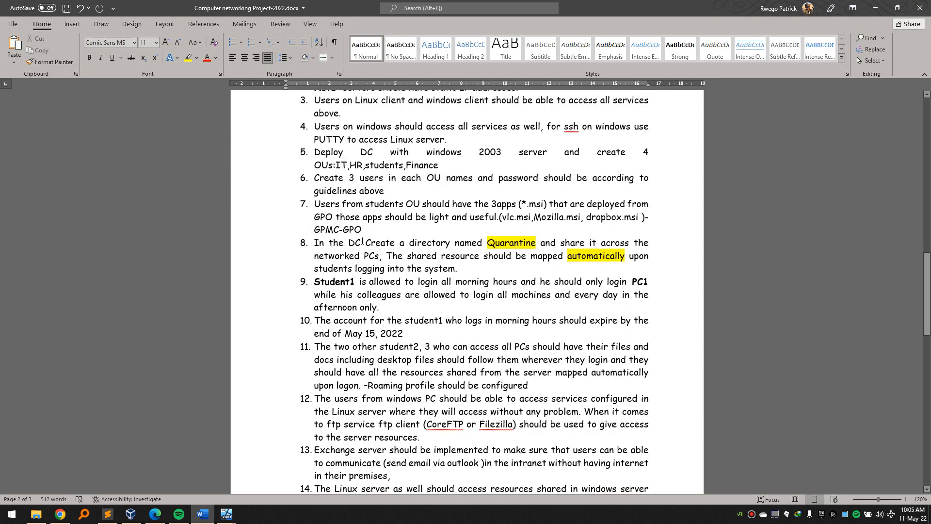
{"action": "scroll", "coordinate": [362, 241], "scroll_direction": "up", "scroll_amount": 1}
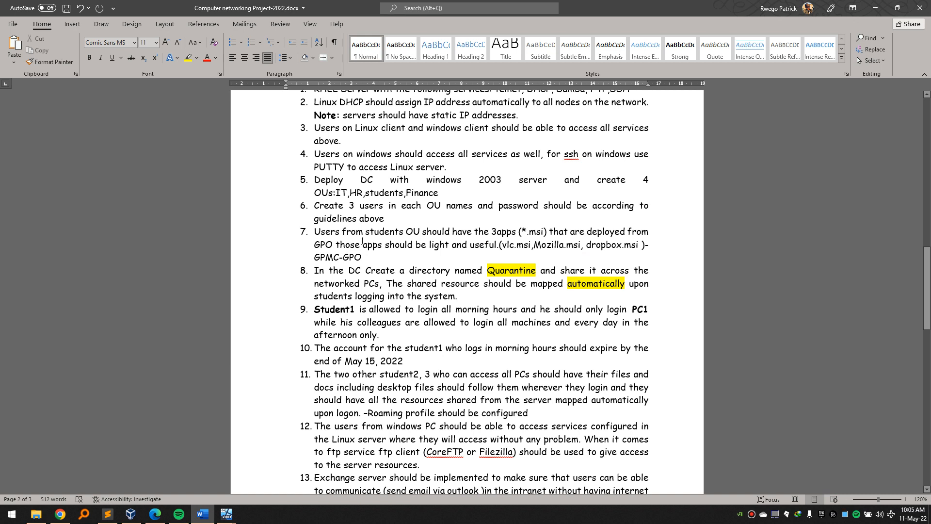
{"action": "left_click_drag", "start_coordinate": [313, 231], "coordinate": [622, 245]}
{"action": "left_click", "coordinate": [580, 243]}
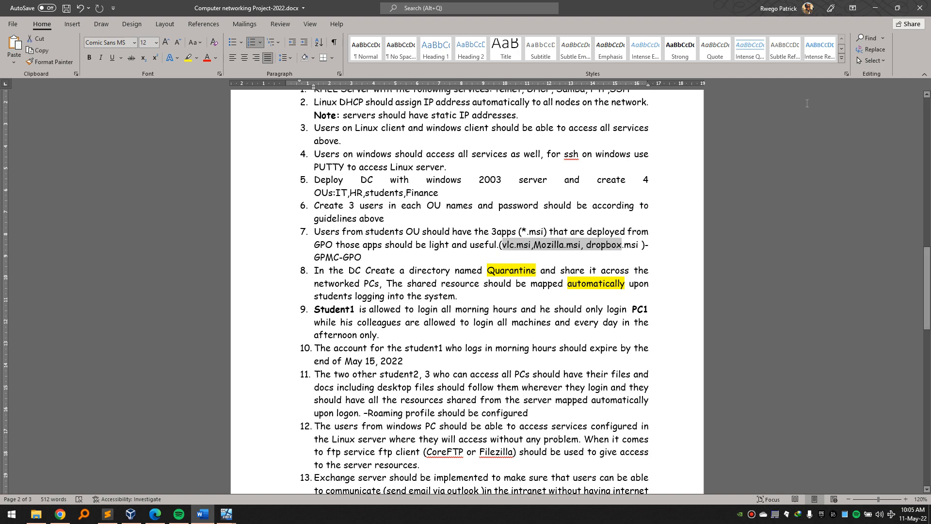
{"action": "left_click", "coordinate": [883, 9]}
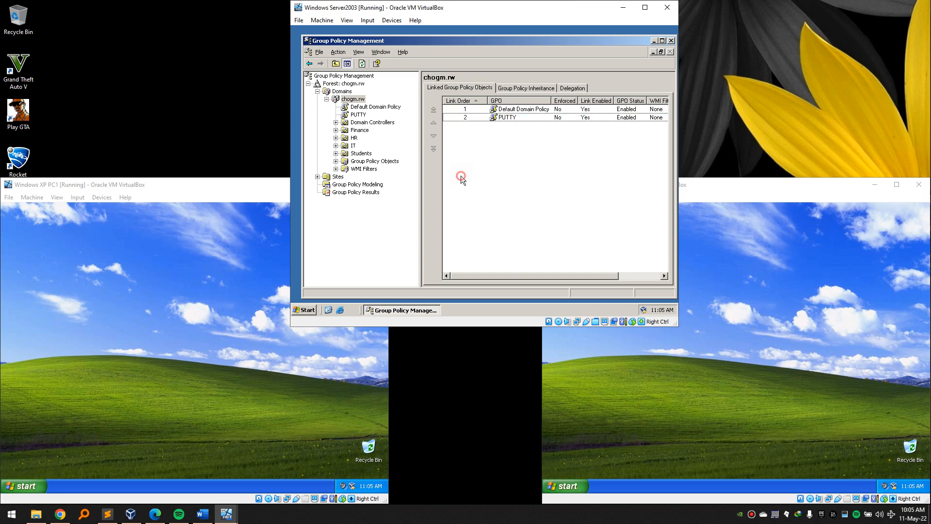
Create and link the MOZILLA, VLC and MSDownloadManager GPOs to the Students OU.
{"action": "left_click", "coordinate": [361, 154]}
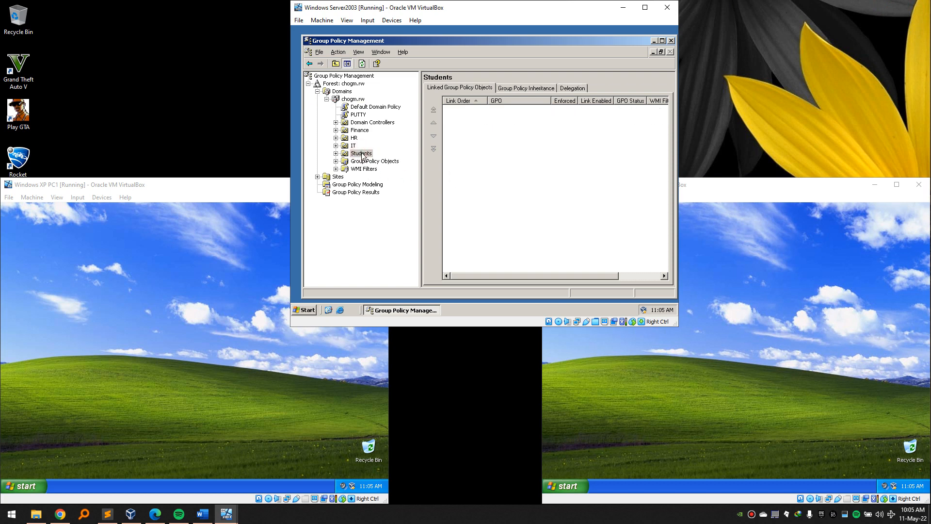
{"action": "right_click", "coordinate": [362, 153]}
{"action": "left_click", "coordinate": [374, 158]}
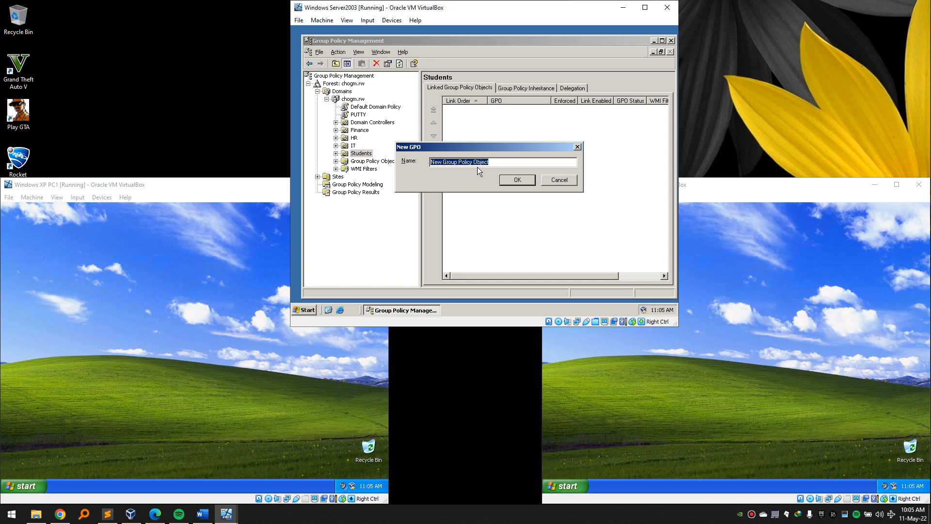
{"action": "type", "text": "MOZILLA"}
{"action": "left_click", "coordinate": [517, 179]}
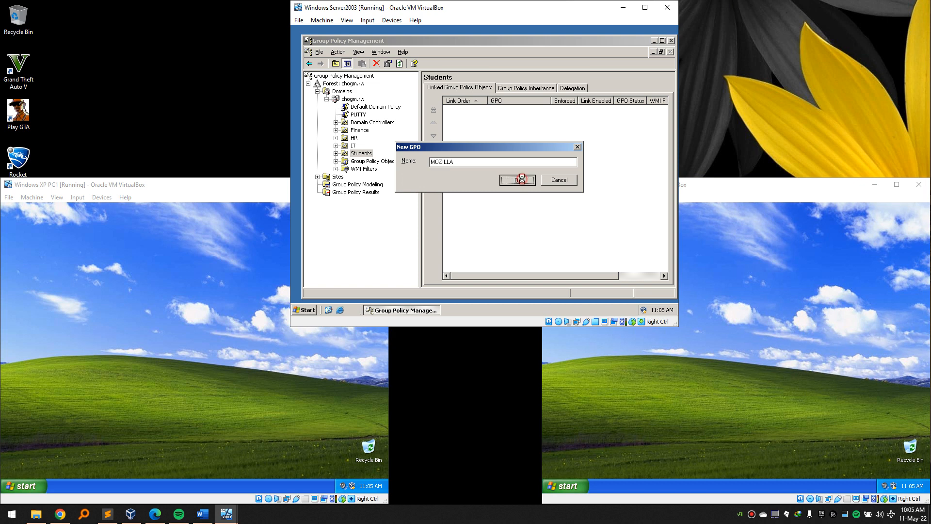
{"action": "right_click", "coordinate": [363, 153]}
{"action": "left_click", "coordinate": [377, 157]}
{"action": "type", "text": "VLC"}
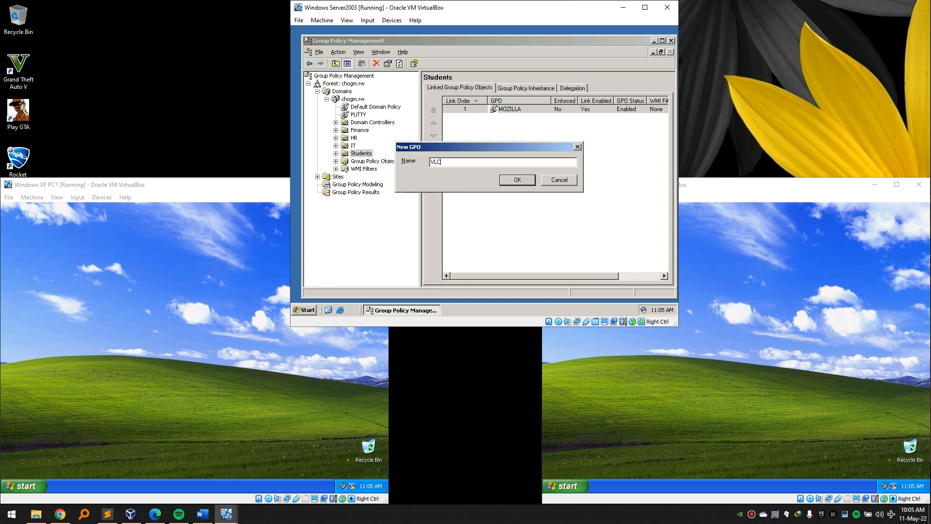
{"action": "left_click", "coordinate": [520, 180]}
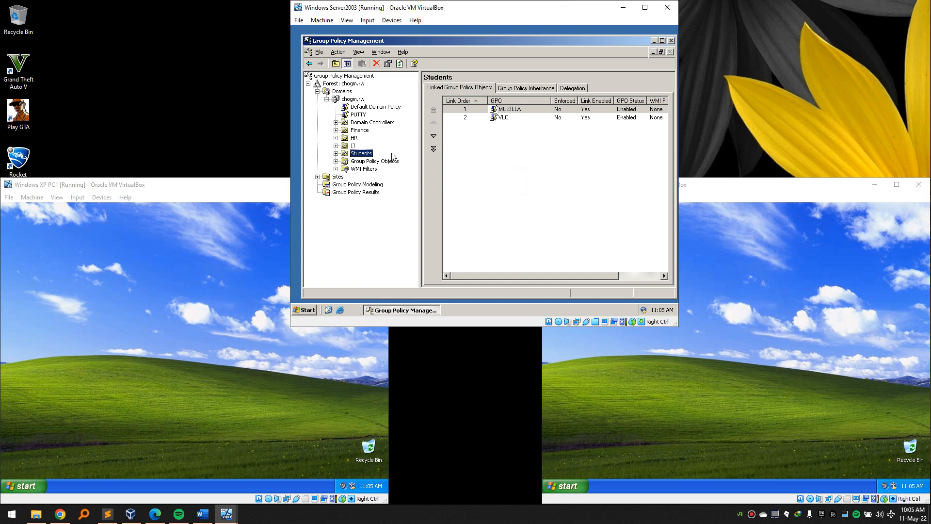
{"action": "right_click", "coordinate": [368, 154]}
{"action": "left_click", "coordinate": [379, 158]}
{"action": "type", "text": "MSD"}
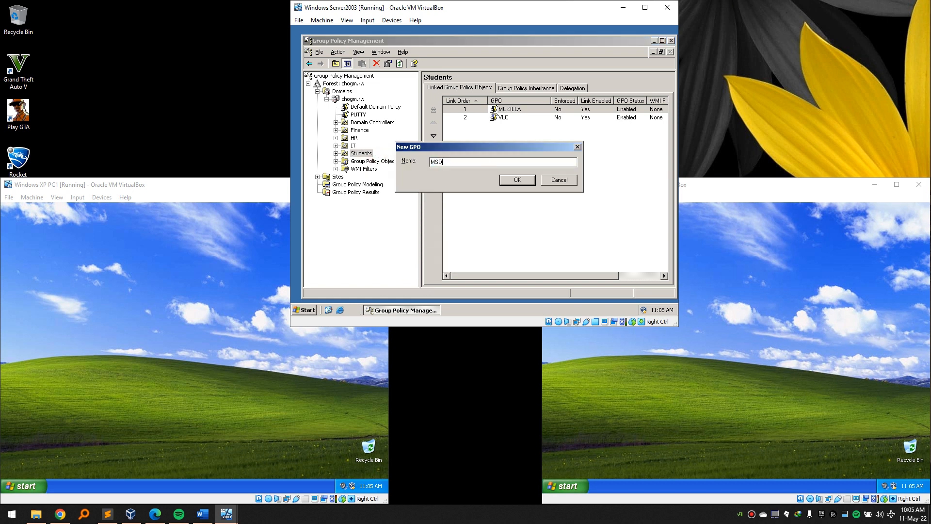
{"action": "type", "text": "ownloadManager"}
{"action": "left_click", "coordinate": [518, 180]}
Inspect the three GPOs linked to Students and open MOZILLA for editing.
{"action": "left_click", "coordinate": [502, 184]}
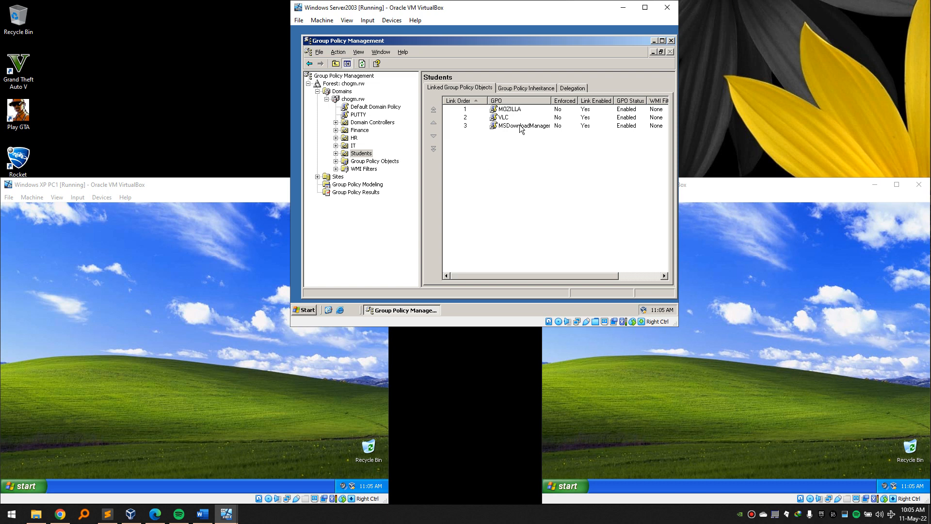
{"action": "left_click", "coordinate": [522, 110]}
{"action": "left_click", "coordinate": [506, 196], "text": "shift"}
{"action": "left_click_drag", "start_coordinate": [507, 175], "coordinate": [439, 98]}
{"action": "left_click", "coordinate": [511, 183]}
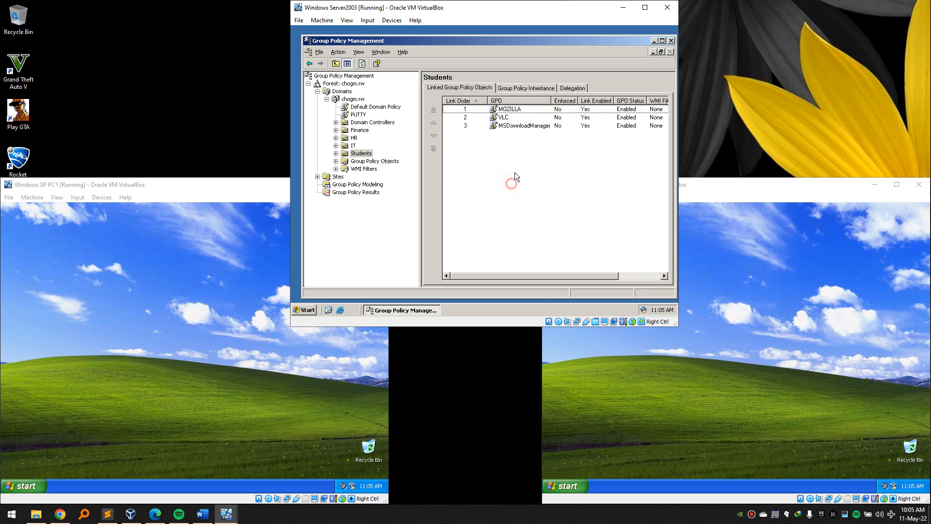
{"action": "right_click", "coordinate": [519, 113]}
{"action": "left_click", "coordinate": [530, 118]}
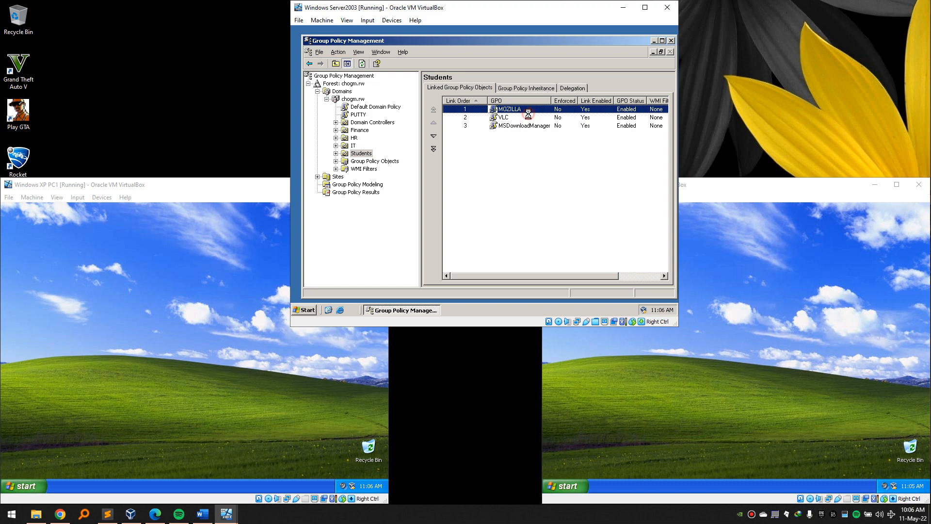
Start a new computer software package in MOZILLA and browse to the \\dcserver\software share.
{"action": "left_click", "coordinate": [307, 82]}
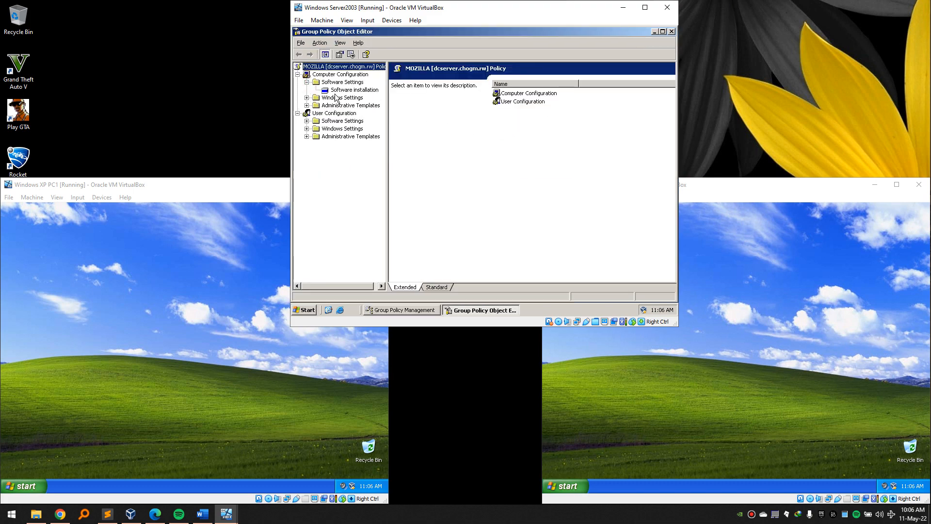
{"action": "left_click", "coordinate": [347, 91]}
{"action": "right_click", "coordinate": [348, 90]}
{"action": "mouse_move", "coordinate": [373, 94]}
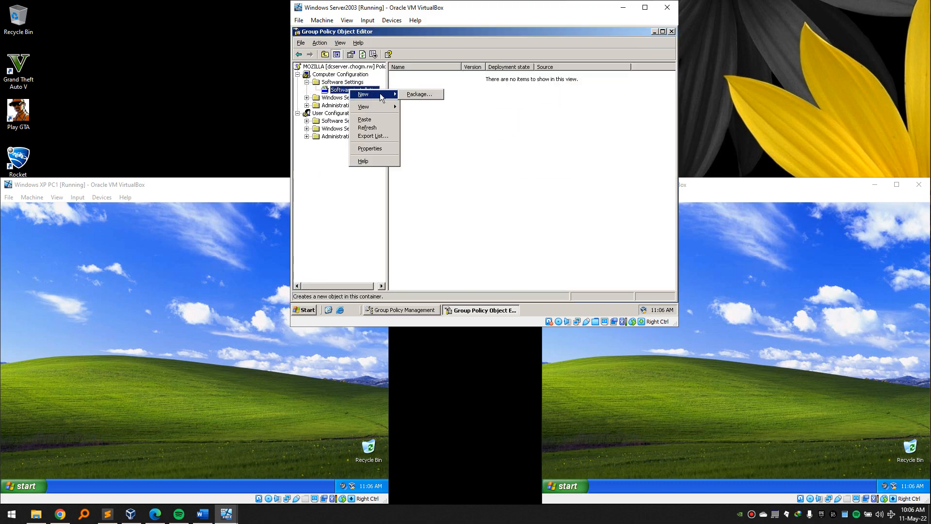
{"action": "left_click", "coordinate": [405, 95]}
{"action": "type", "text": "\\ds"}
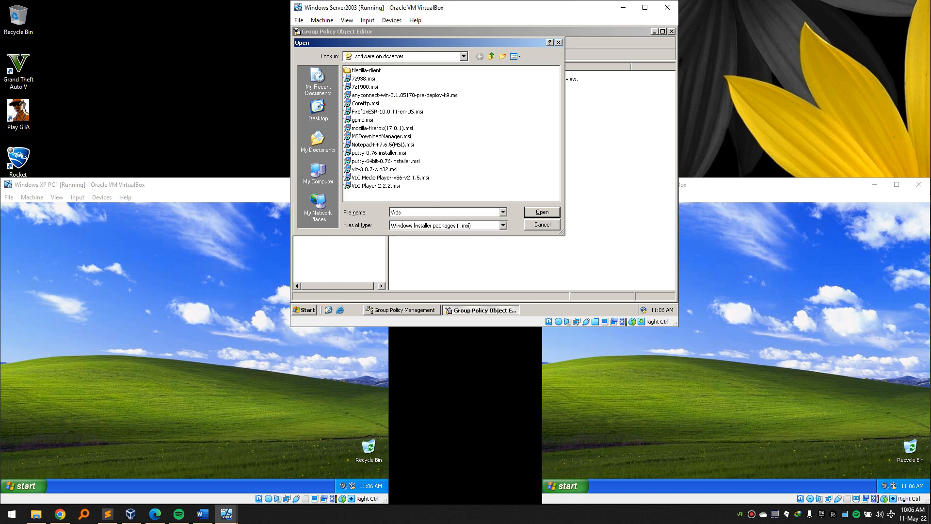
{"action": "type", "text": "server\\"}
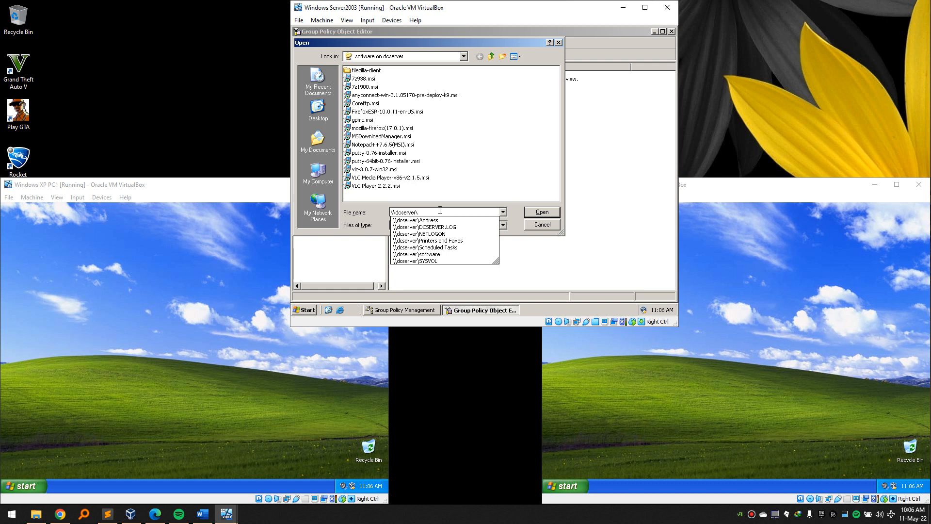
{"action": "type", "text": "s"}
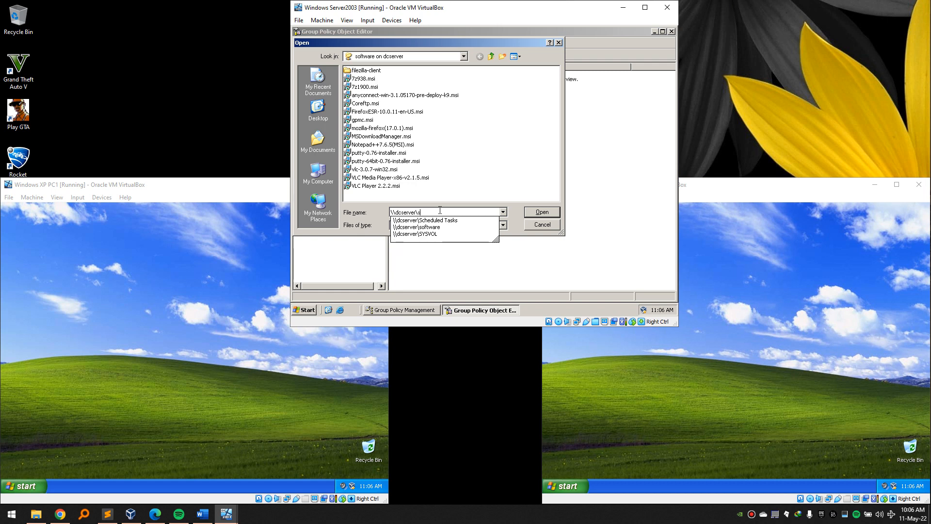
{"action": "type", "text": "oftw"}
{"action": "key", "text": "Tab"}
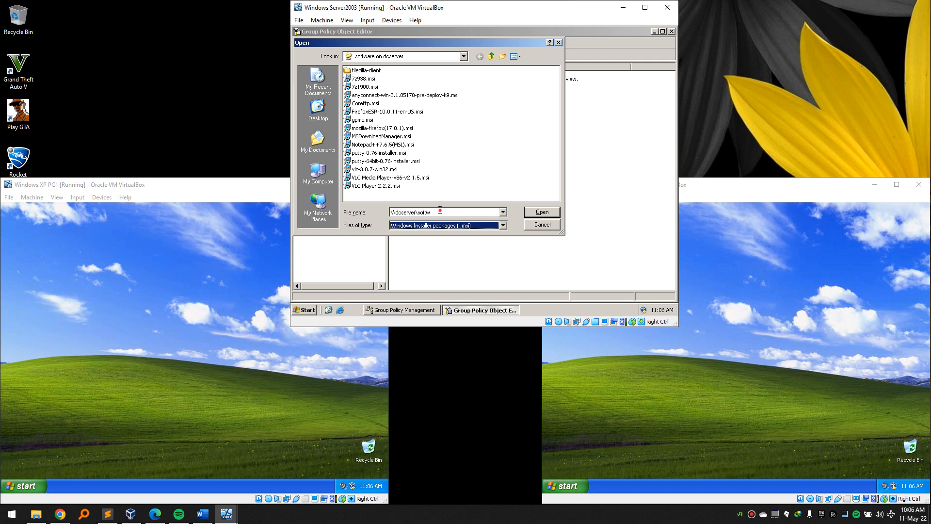
{"action": "key", "text": "shift+Tab"}
{"action": "type", "text": "a"}
{"action": "key", "text": "BackSpace"}
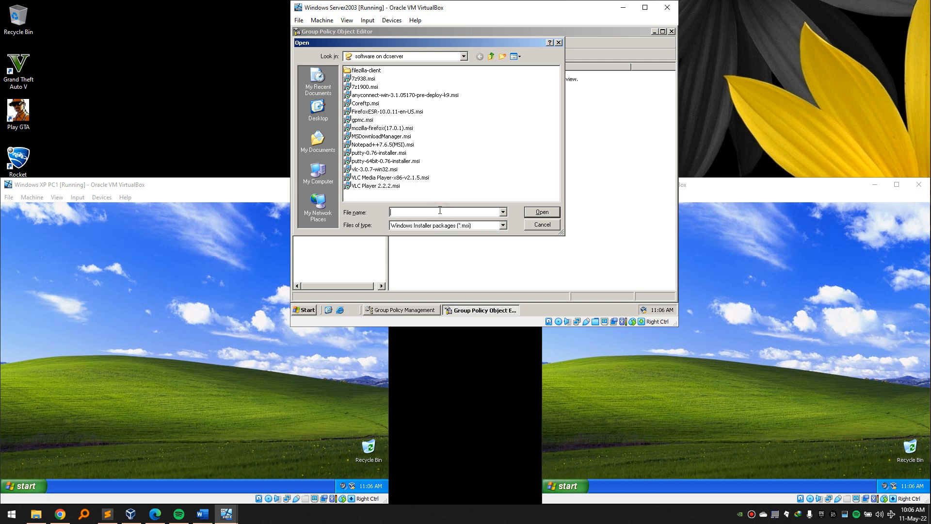
{"action": "type", "text": "\\dcserver\\so"}
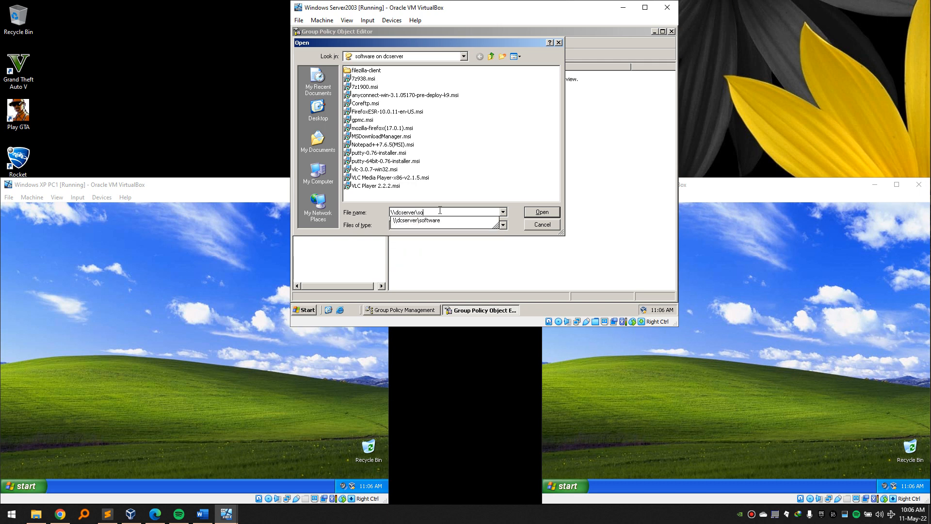
{"action": "type", "text": "f"}
{"action": "key", "text": "Down"}
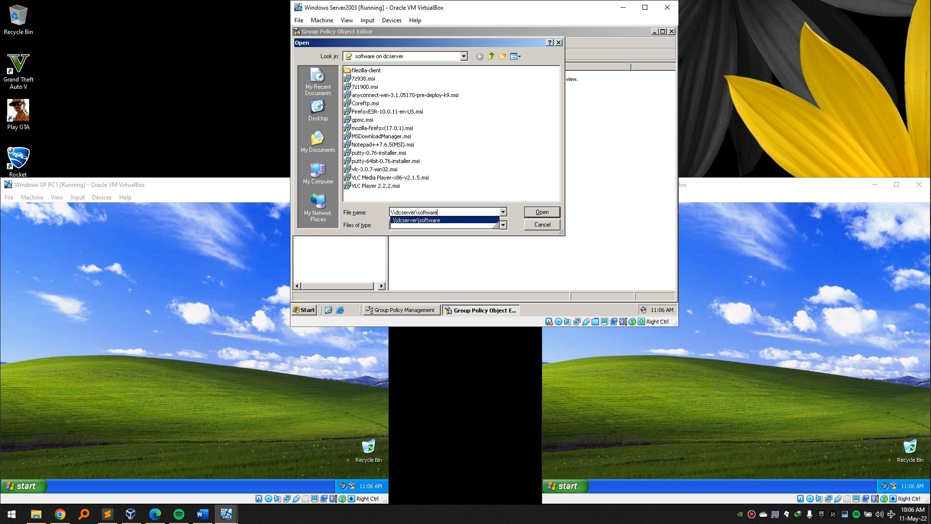
{"action": "type", "text": "\\"}
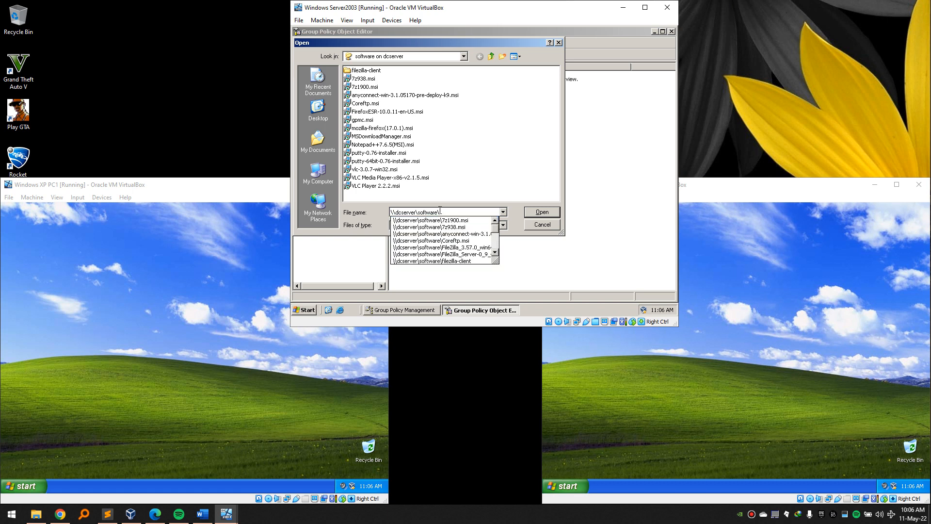
{"action": "type", "text": "mo"}
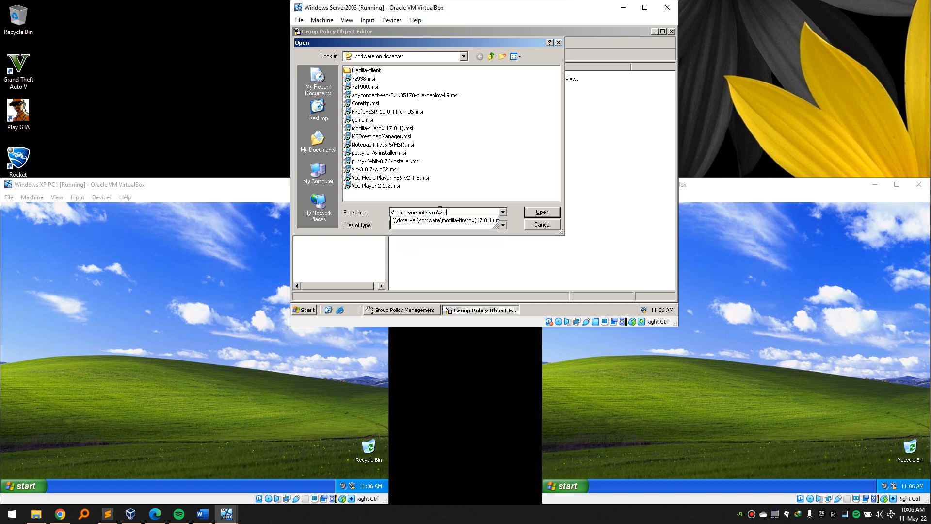
{"action": "key", "text": "BackSpace"}
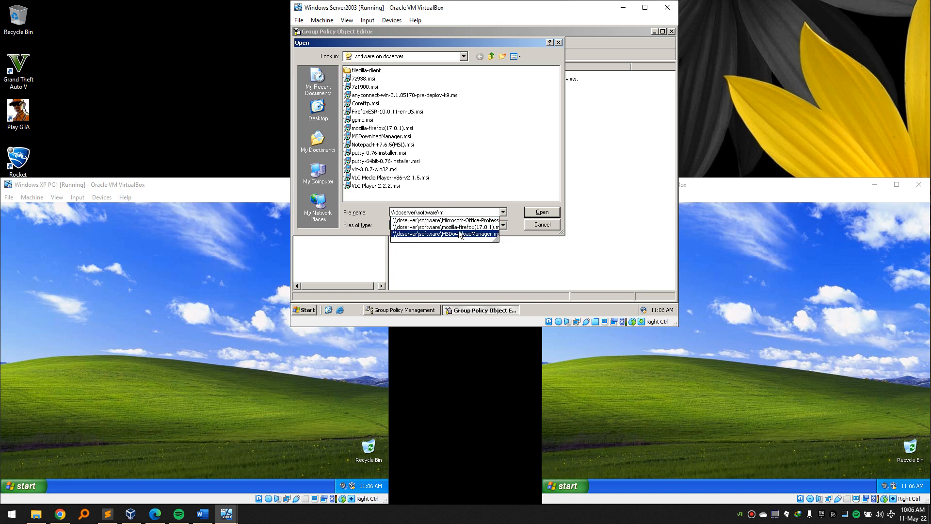
Try assigning mozilla-firefox(17.0.1).msi as a computer package and dismiss the add-failed error.
{"action": "left_click", "coordinate": [461, 226]}
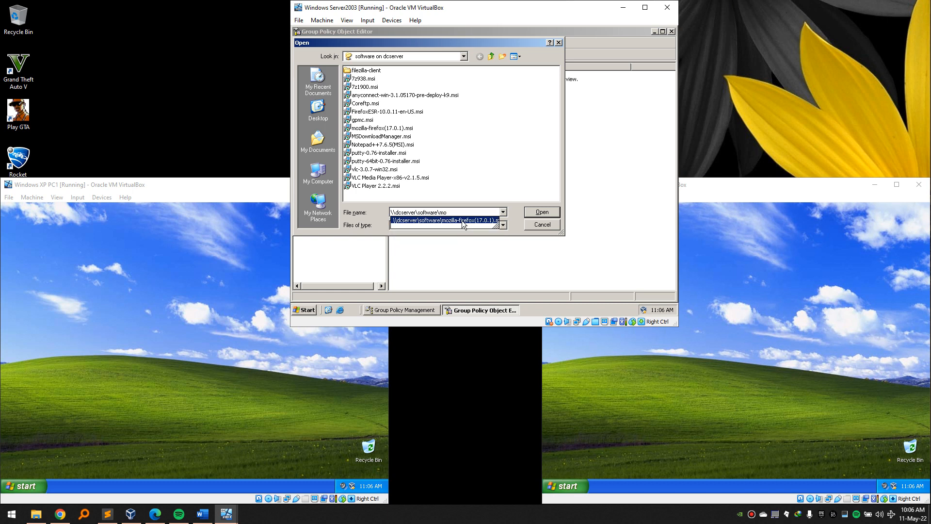
{"action": "left_click", "coordinate": [529, 212]}
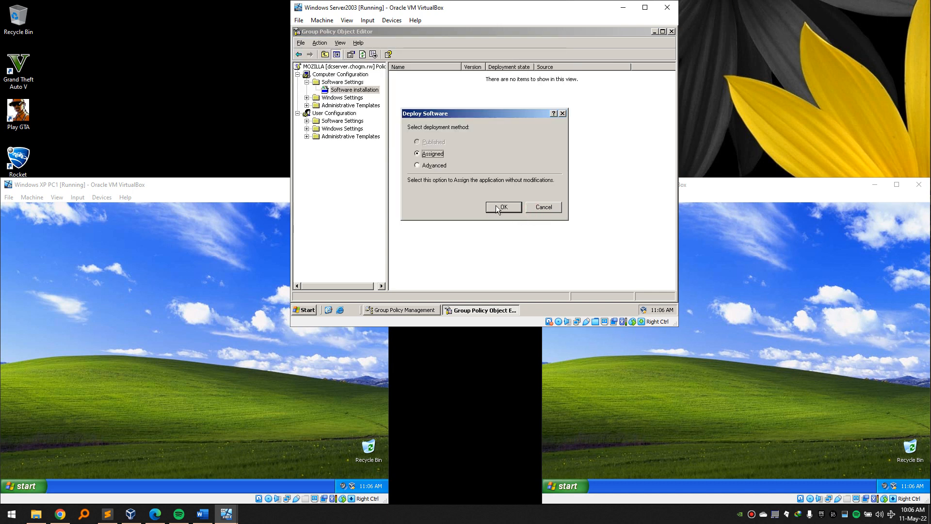
{"action": "left_click", "coordinate": [497, 209]}
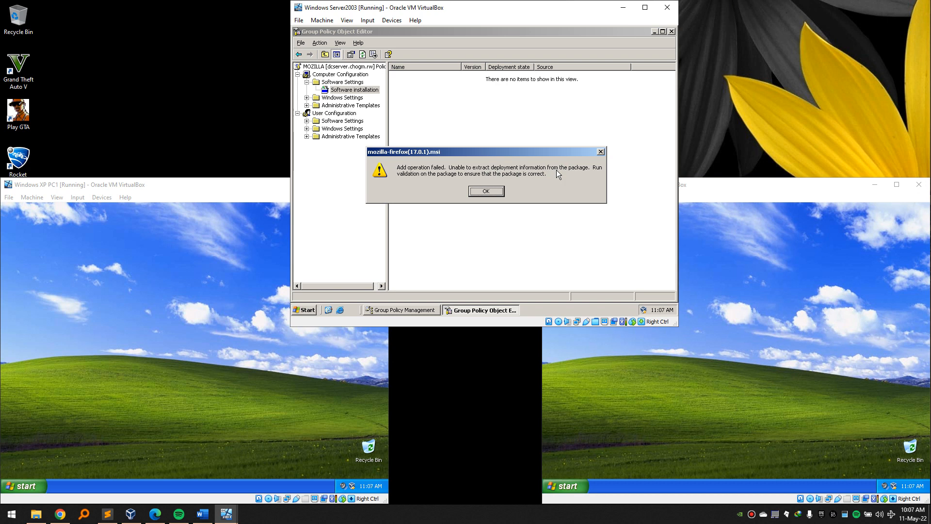
{"action": "left_click", "coordinate": [537, 185]}
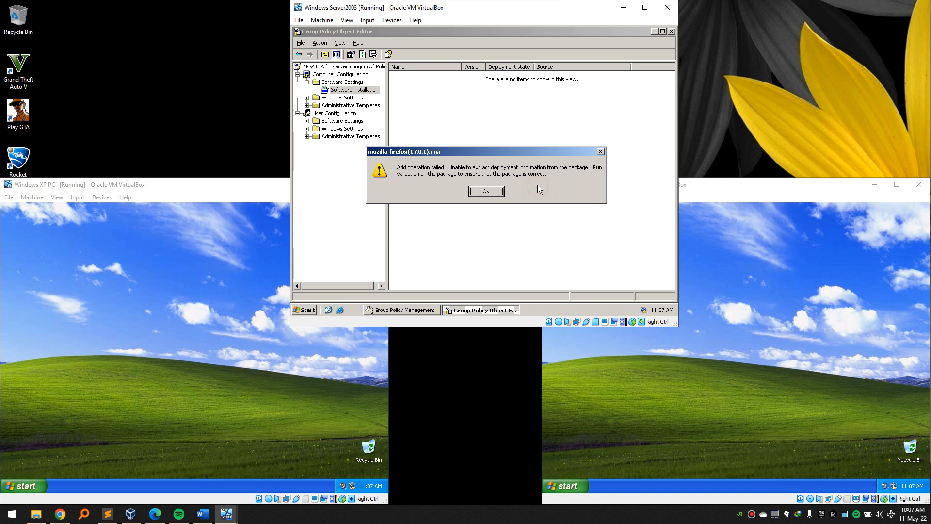
{"action": "left_click", "coordinate": [486, 192]}
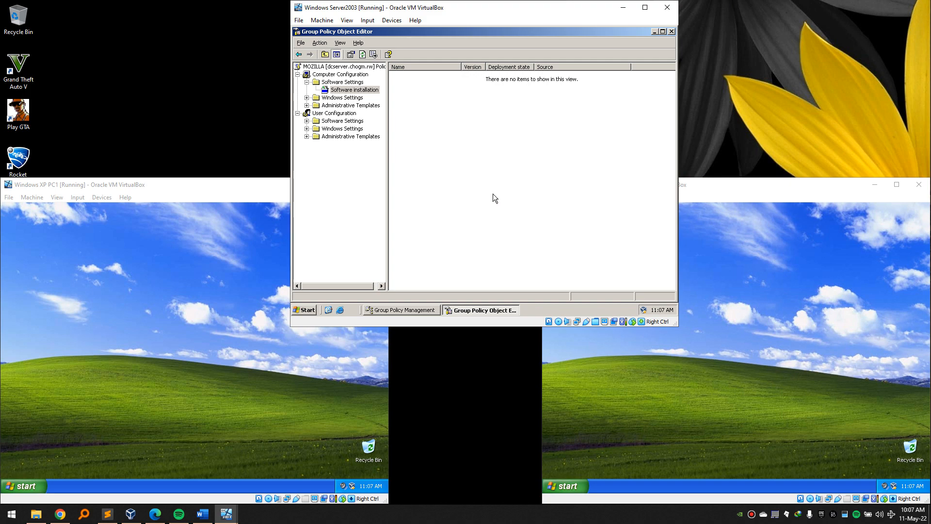
{"action": "key", "text": "super+e"}
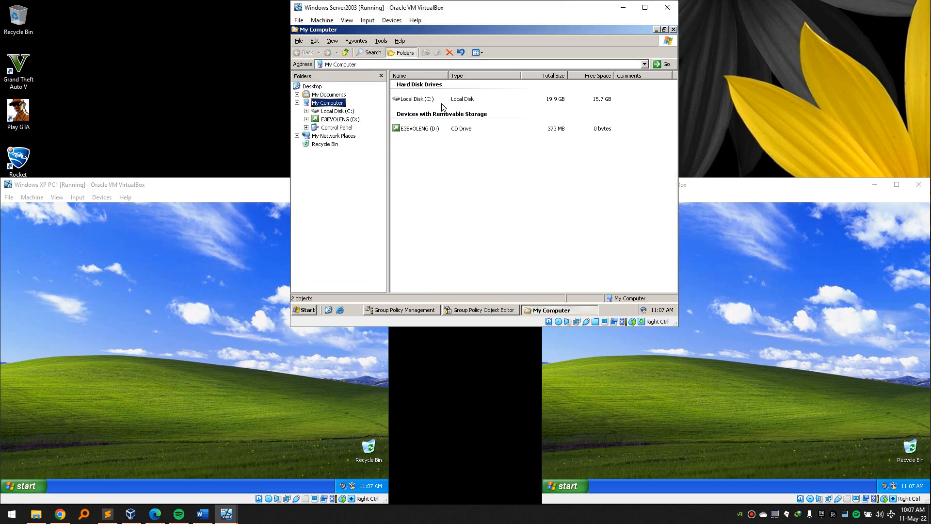
{"action": "double_click", "coordinate": [418, 100]}
{"action": "double_click", "coordinate": [413, 109]}
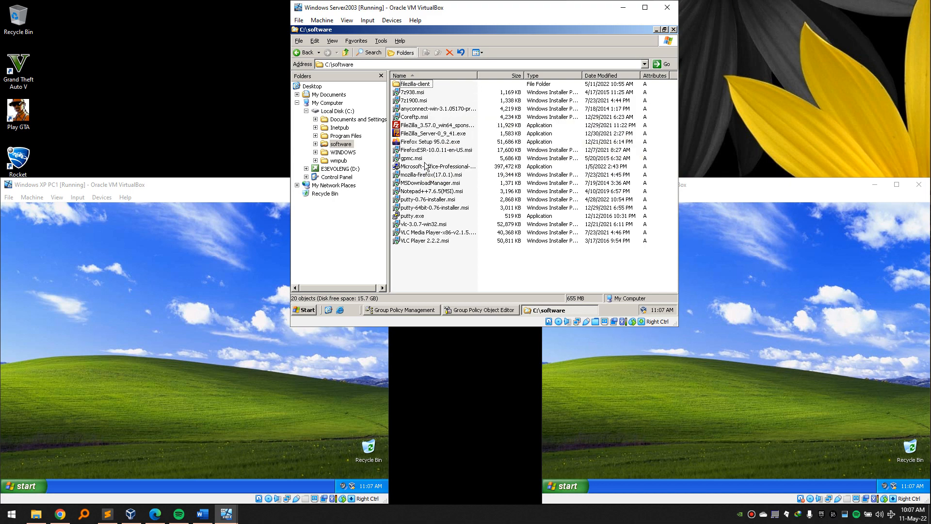
{"action": "left_click", "coordinate": [446, 177]}
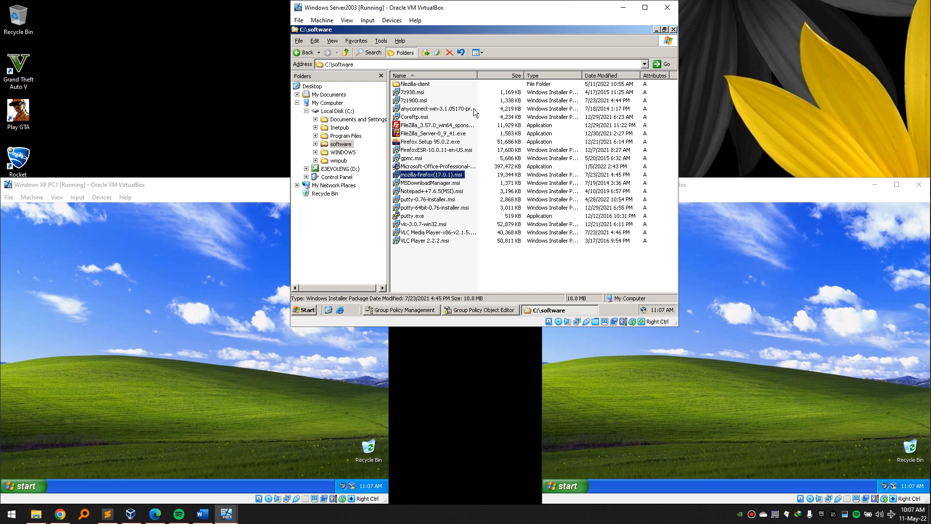
{"action": "left_click_drag", "start_coordinate": [478, 76], "coordinate": [509, 74]}
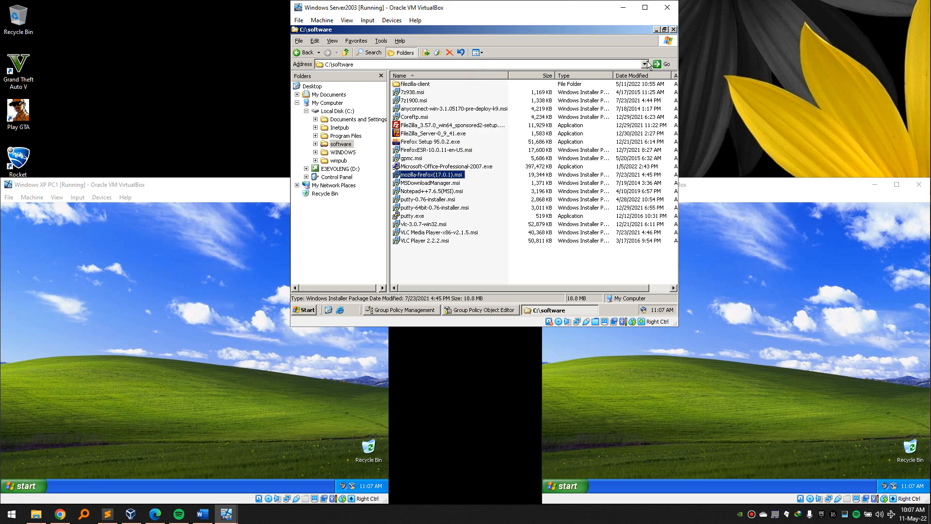
{"action": "left_click", "coordinate": [676, 30]}
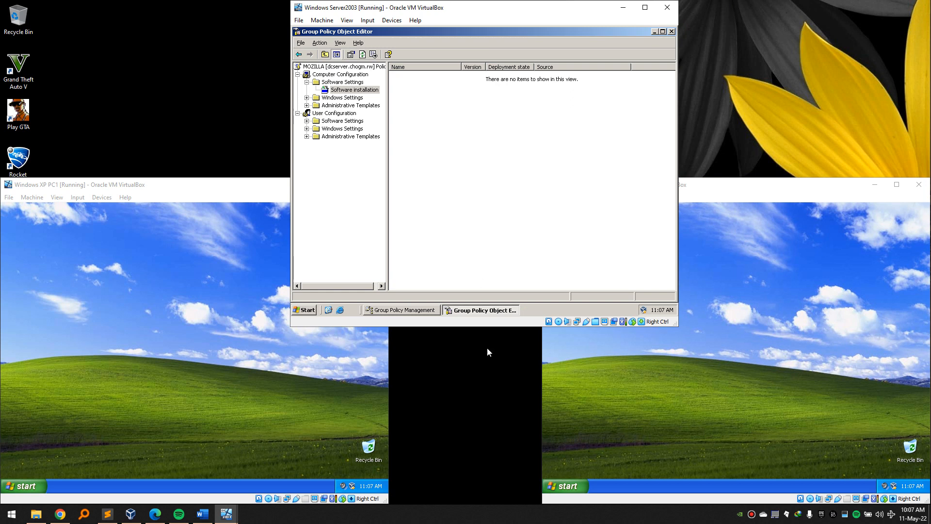
{"action": "left_click", "coordinate": [518, 519]}
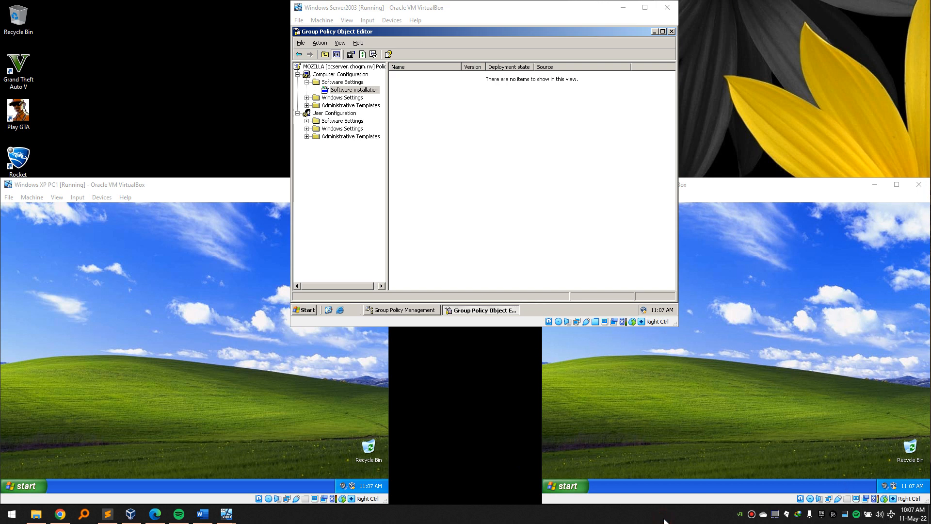
{"action": "key", "text": "XF86RFKill"}
{"action": "right_click", "coordinate": [60, 512]}
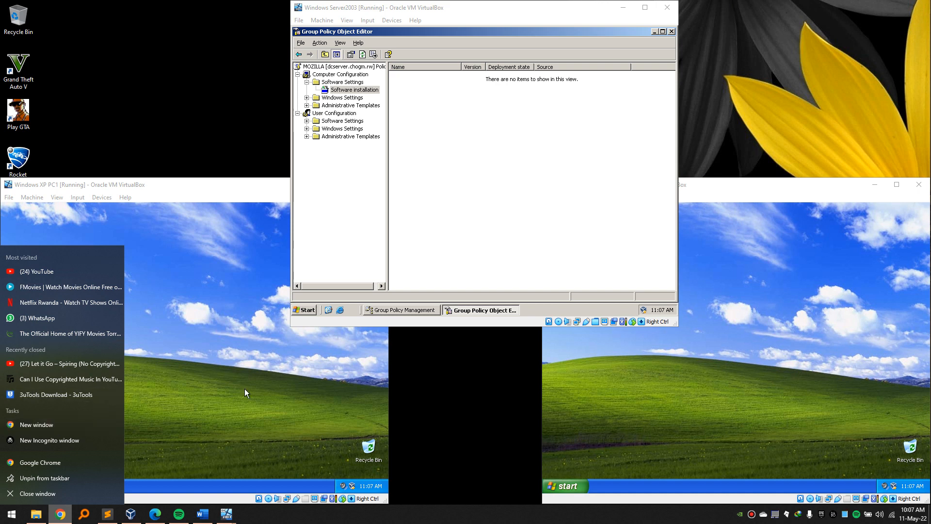
{"action": "left_click", "coordinate": [170, 425]}
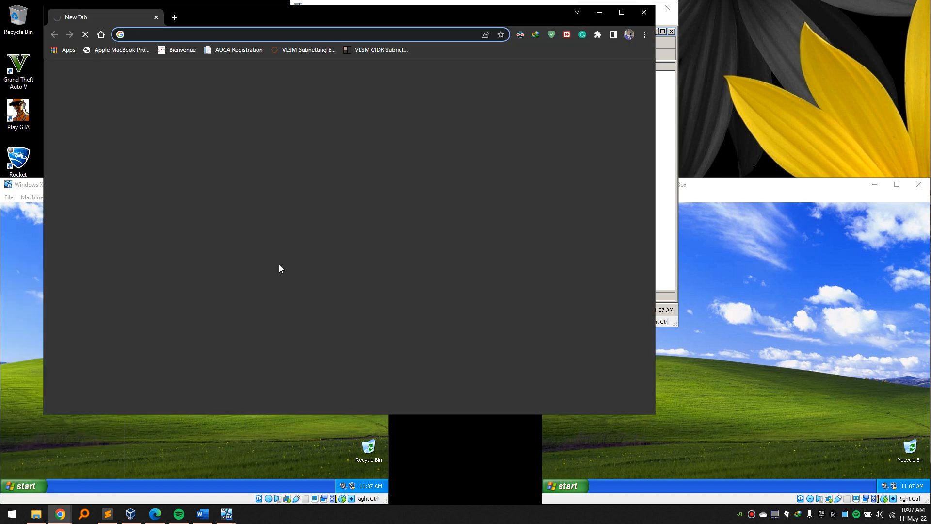
Run a Google search for 'mozilla firefox msi' from the new tab.
{"action": "left_click", "coordinate": [299, 32]}
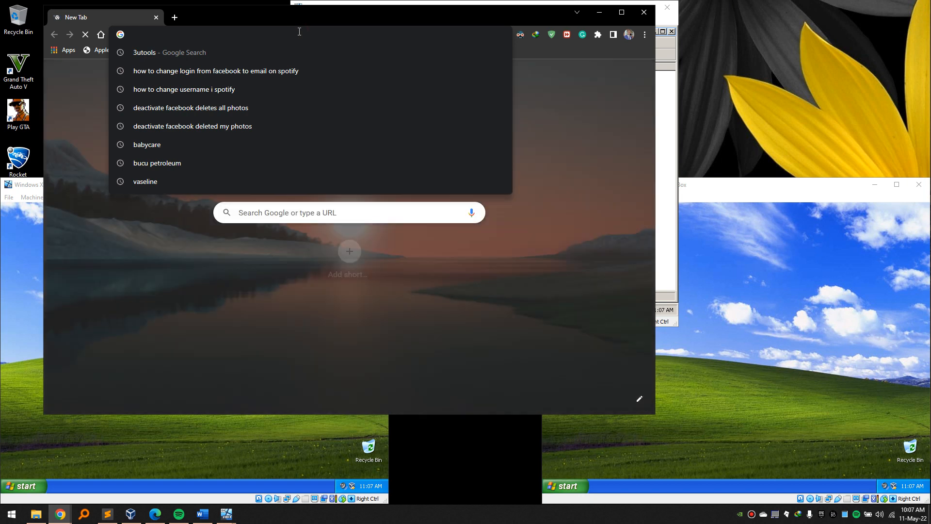
{"action": "type", "text": "mozilla"}
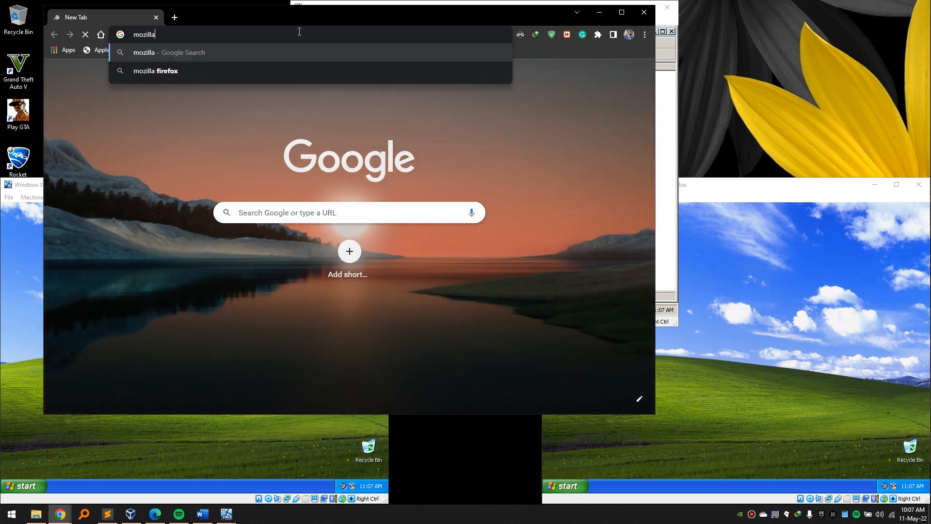
{"action": "type", "text": " fie"}
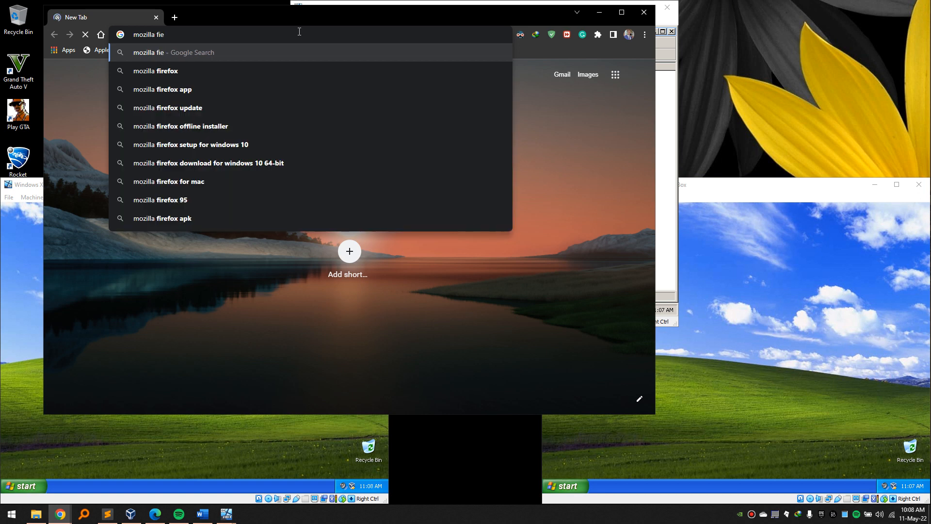
{"action": "key", "text": "BackSpace"}
{"action": "type", "text": "refox"}
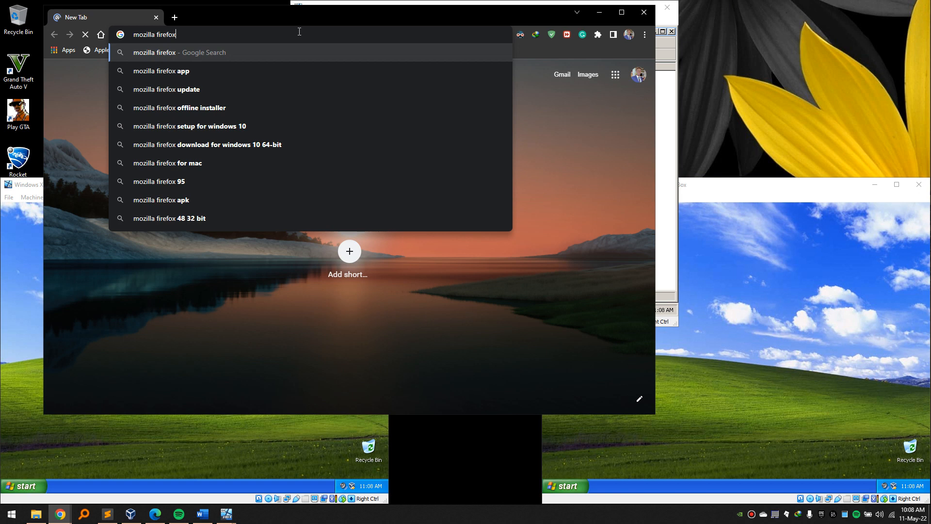
{"action": "type", "text": " s"}
{"action": "key", "text": "BackSpace"}
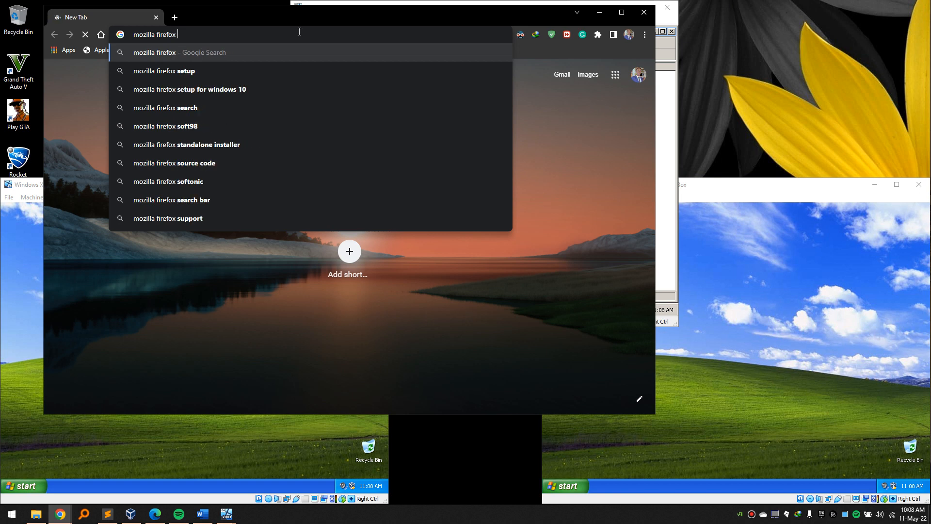
{"action": "type", "text": "msi"}
{"action": "key", "text": "Return"}
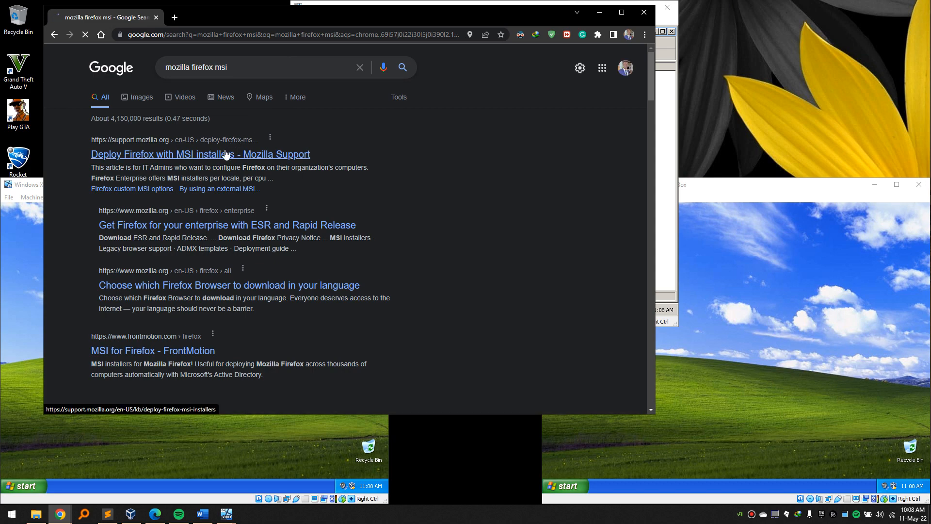
Open Mozilla's 'Deploy Firefox with MSI installers' article, skim its MSIEXEC options, and reload it.
{"action": "left_click", "coordinate": [225, 155]}
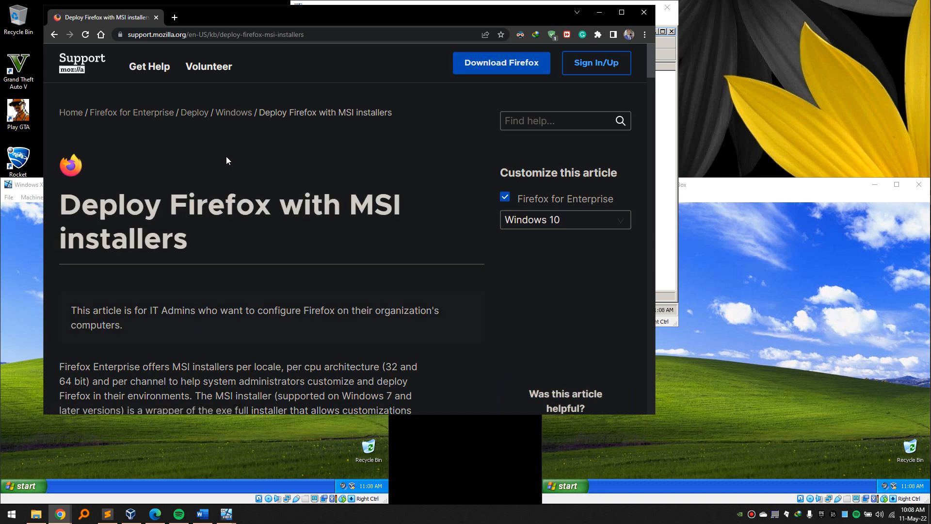
{"action": "scroll", "coordinate": [226, 160], "scroll_direction": "down", "scroll_amount": 8}
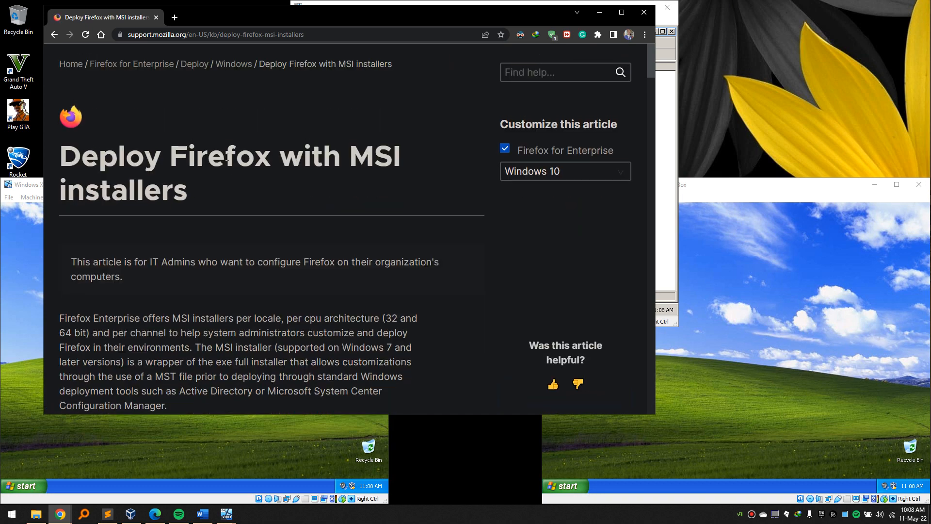
{"action": "scroll", "coordinate": [226, 156], "scroll_direction": "down", "scroll_amount": 10}
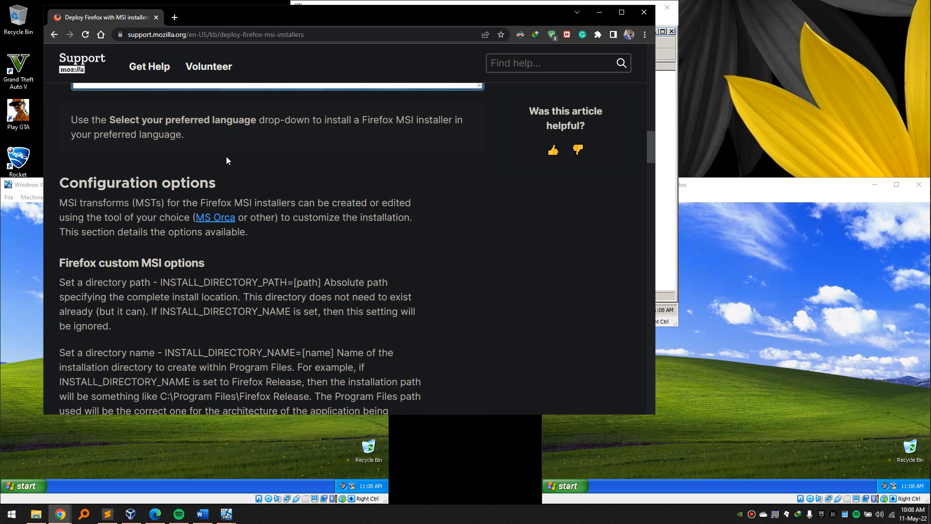
{"action": "scroll", "coordinate": [226, 156], "scroll_direction": "down", "scroll_amount": 15}
{"action": "scroll", "coordinate": [226, 156], "scroll_direction": "up", "scroll_amount": 4}
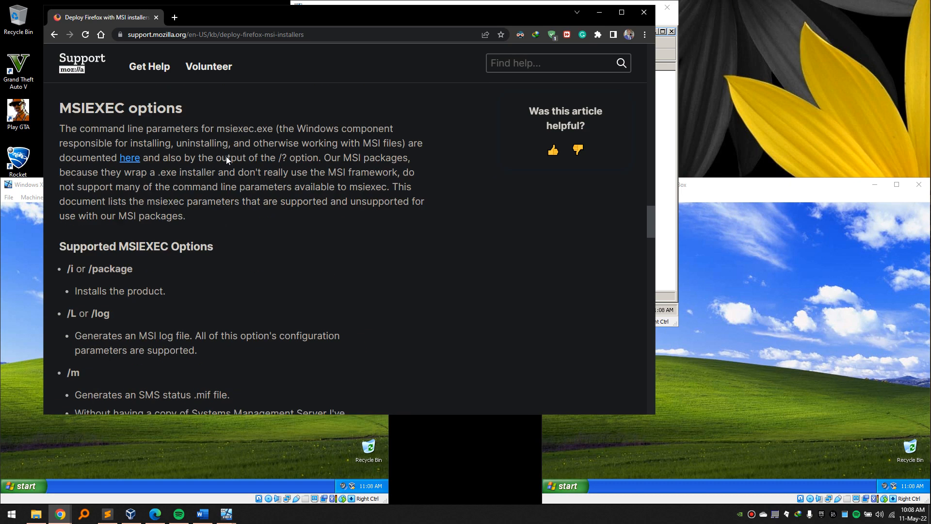
{"action": "scroll", "coordinate": [227, 157], "scroll_direction": "down", "scroll_amount": 15}
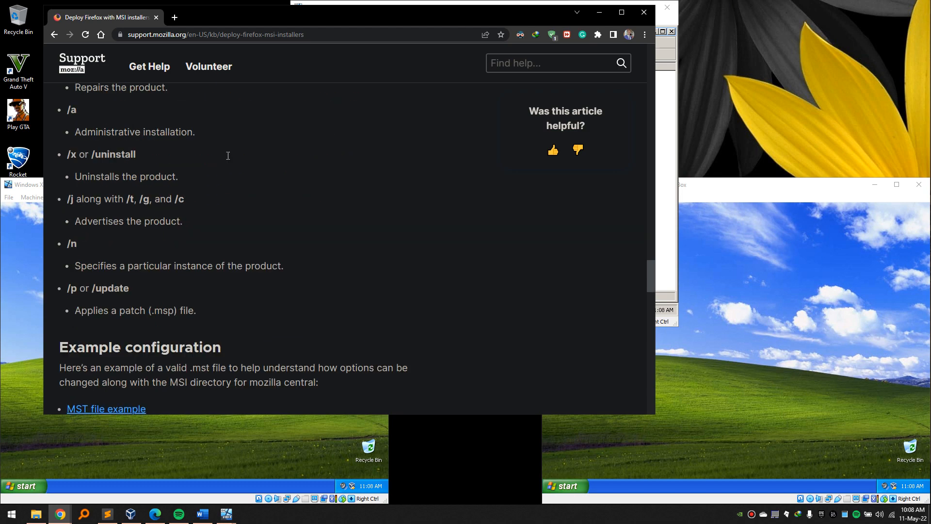
{"action": "scroll", "coordinate": [237, 153], "scroll_direction": "up", "scroll_amount": 20}
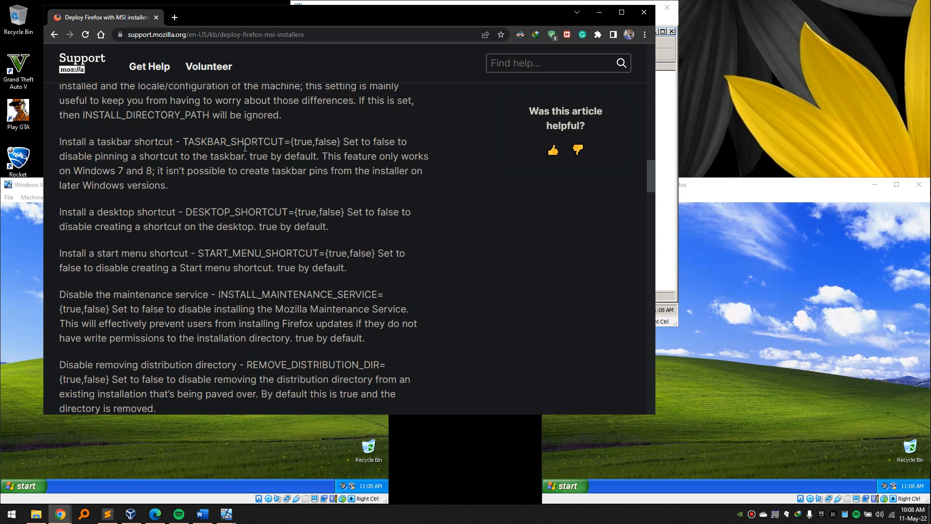
{"action": "scroll", "coordinate": [494, 169], "scroll_direction": "down", "scroll_amount": 1}
{"action": "scroll", "coordinate": [443, 116], "scroll_direction": "up", "scroll_amount": 1}
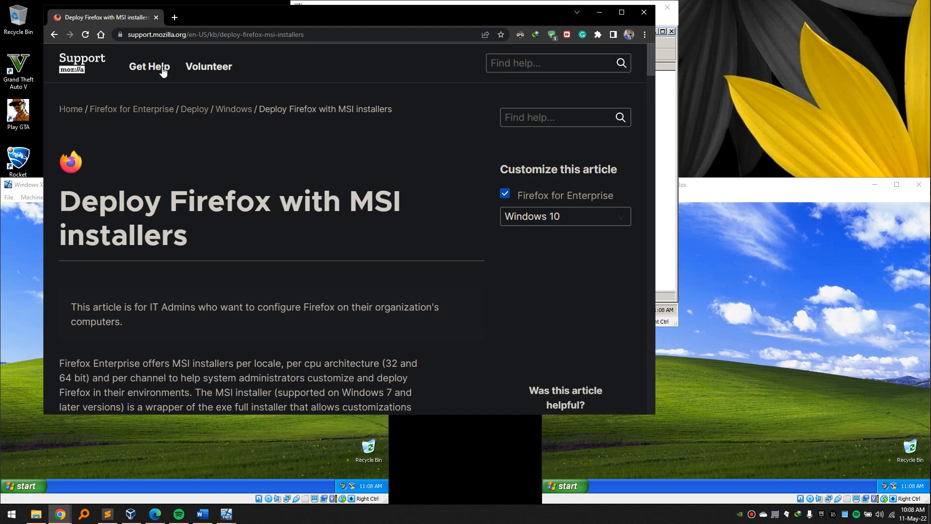
{"action": "scroll", "coordinate": [553, 339], "scroll_direction": "down", "scroll_amount": 12}
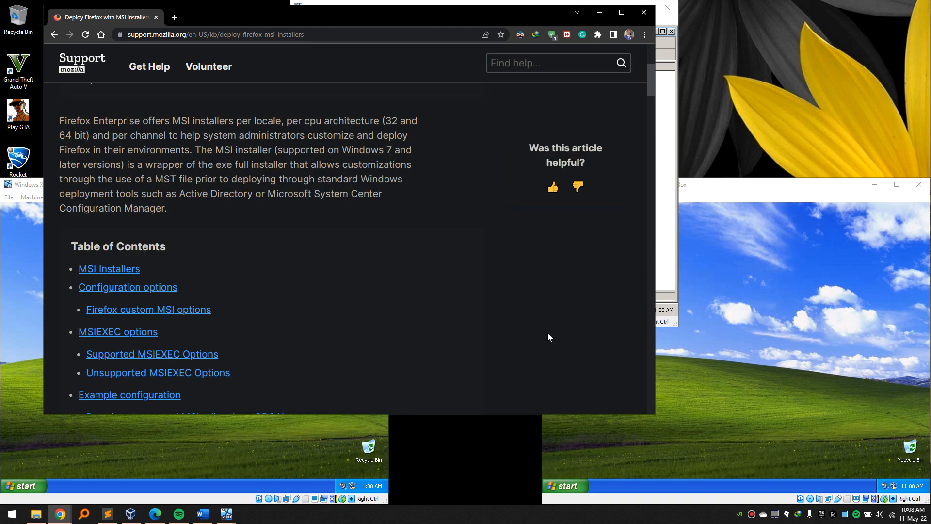
{"action": "scroll", "coordinate": [548, 336], "scroll_direction": "up", "scroll_amount": 1}
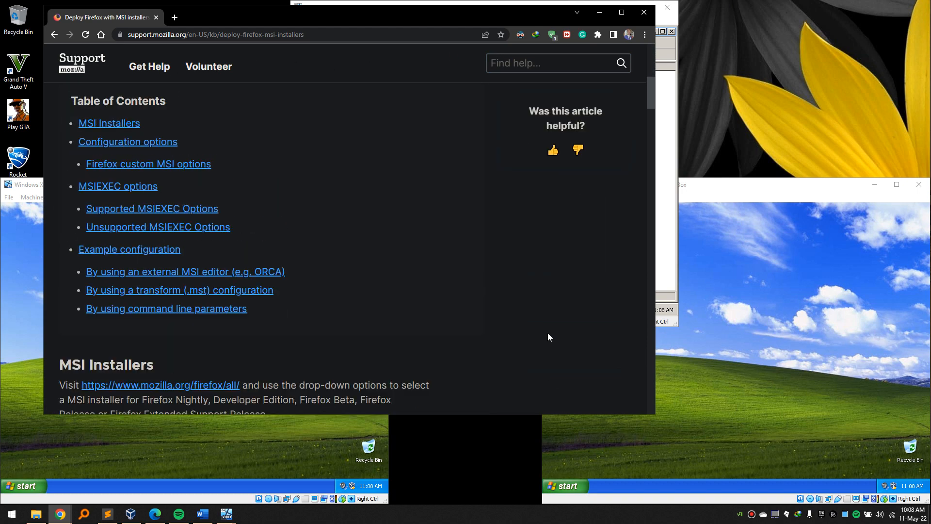
{"action": "left_click", "coordinate": [84, 34]}
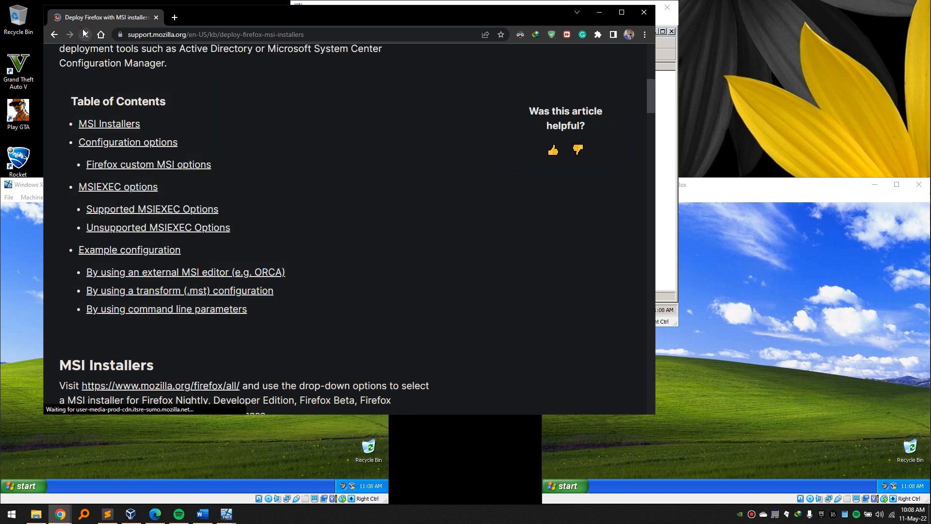
{"action": "scroll", "coordinate": [332, 130], "scroll_direction": "up", "scroll_amount": 8}
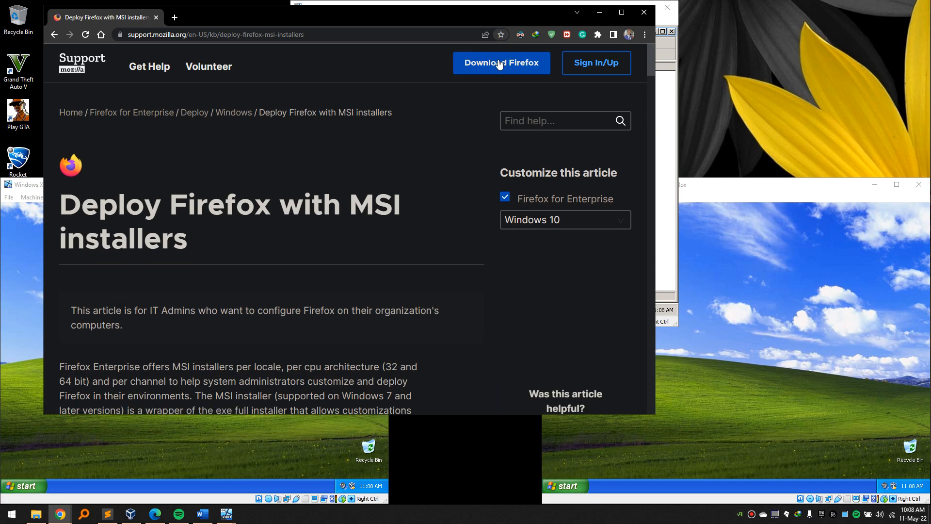
Go to the Firefox download page and scroll down through it.
{"action": "left_click", "coordinate": [479, 68]}
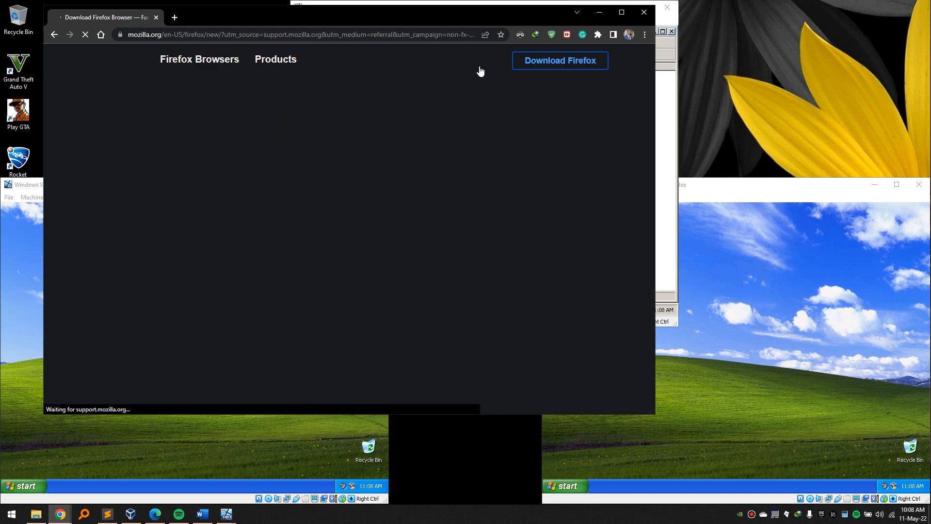
{"action": "scroll", "coordinate": [328, 160], "scroll_direction": "down", "scroll_amount": 10}
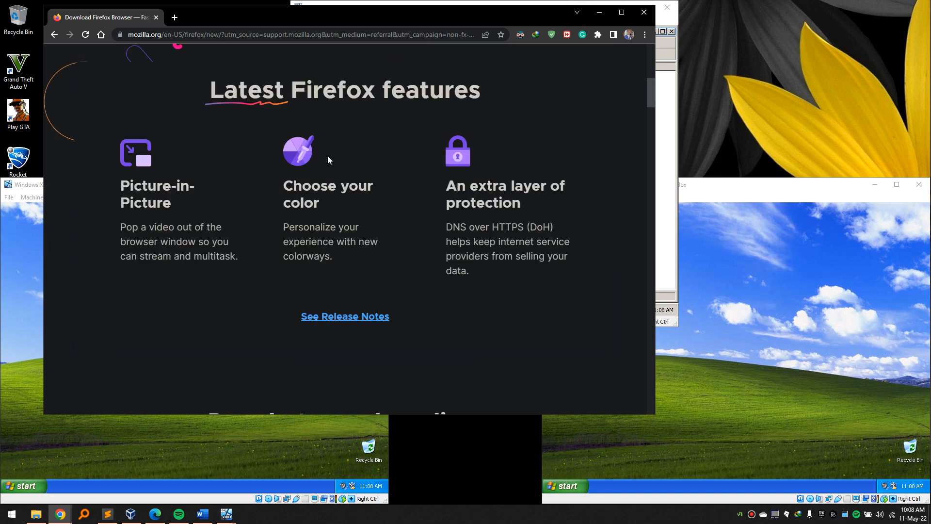
{"action": "scroll", "coordinate": [328, 160], "scroll_direction": "down", "scroll_amount": 10}
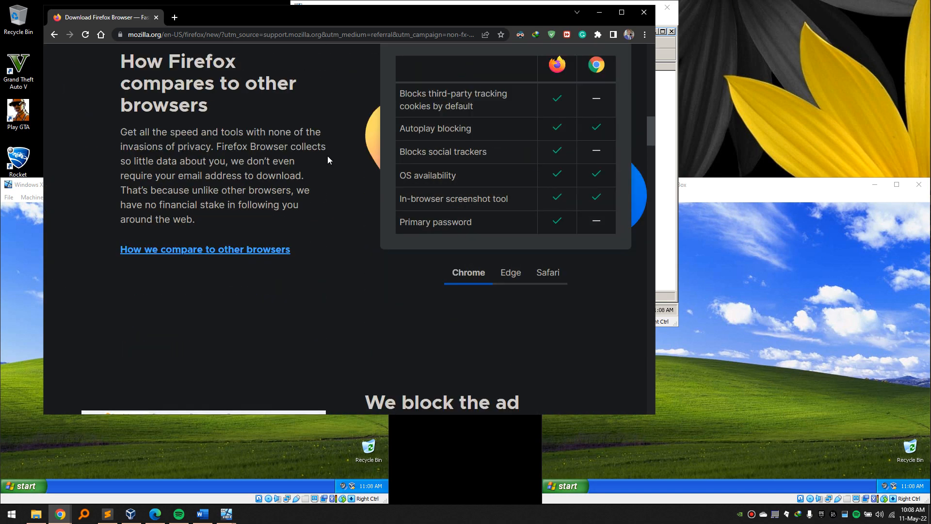
{"action": "scroll", "coordinate": [327, 160], "scroll_direction": "down", "scroll_amount": 13}
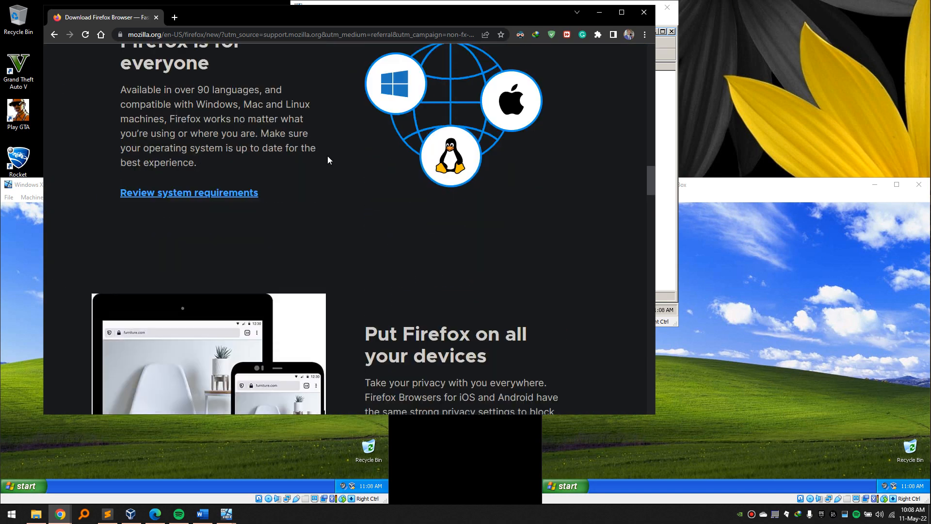
{"action": "scroll", "coordinate": [328, 160], "scroll_direction": "down", "scroll_amount": 5}
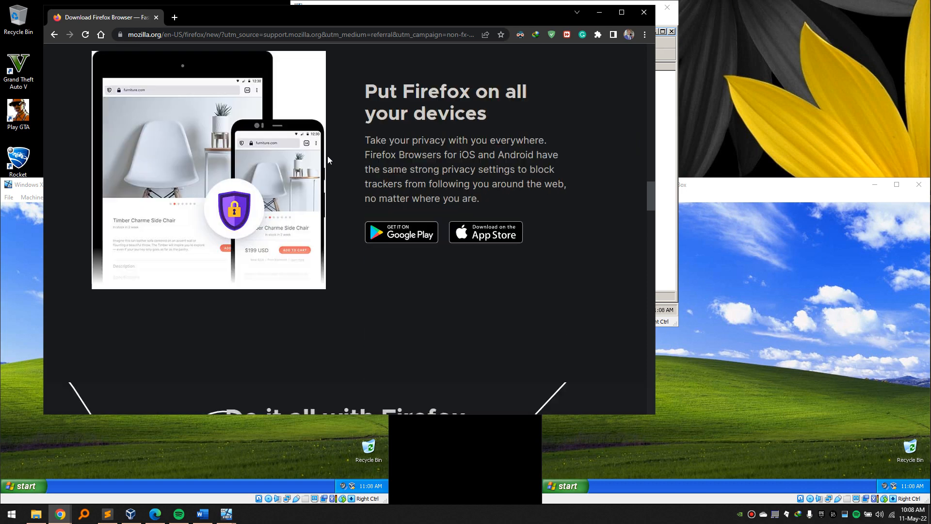
{"action": "scroll", "coordinate": [328, 160], "scroll_direction": "down", "scroll_amount": 11}
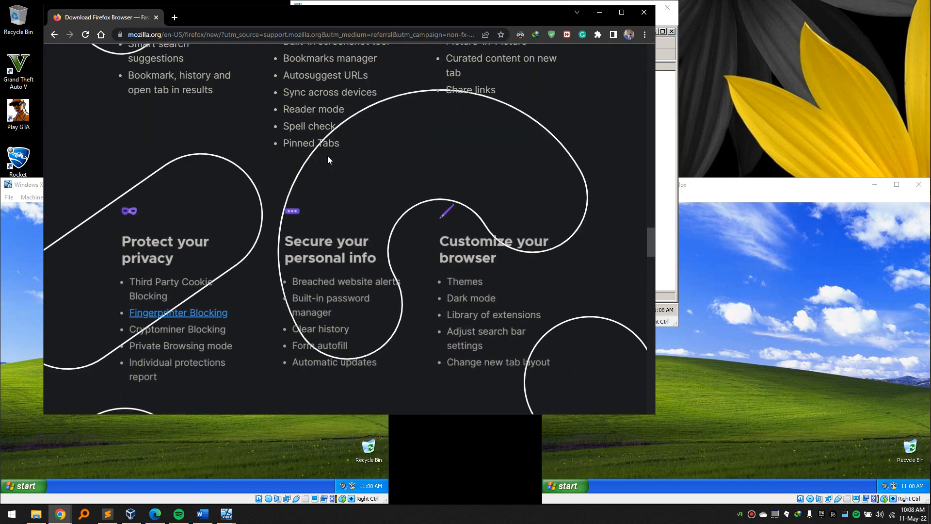
{"action": "scroll", "coordinate": [328, 160], "scroll_direction": "down", "scroll_amount": 5}
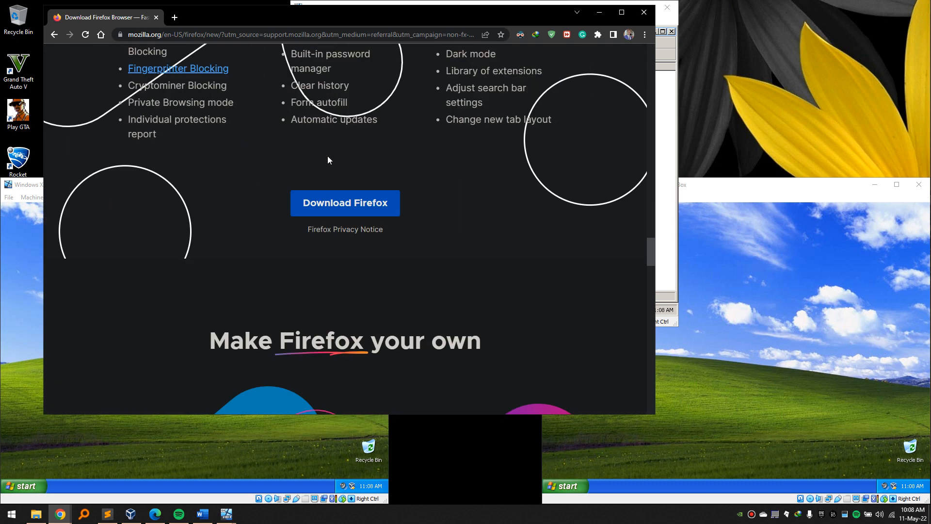
{"action": "scroll", "coordinate": [328, 160], "scroll_direction": "down", "scroll_amount": 13}
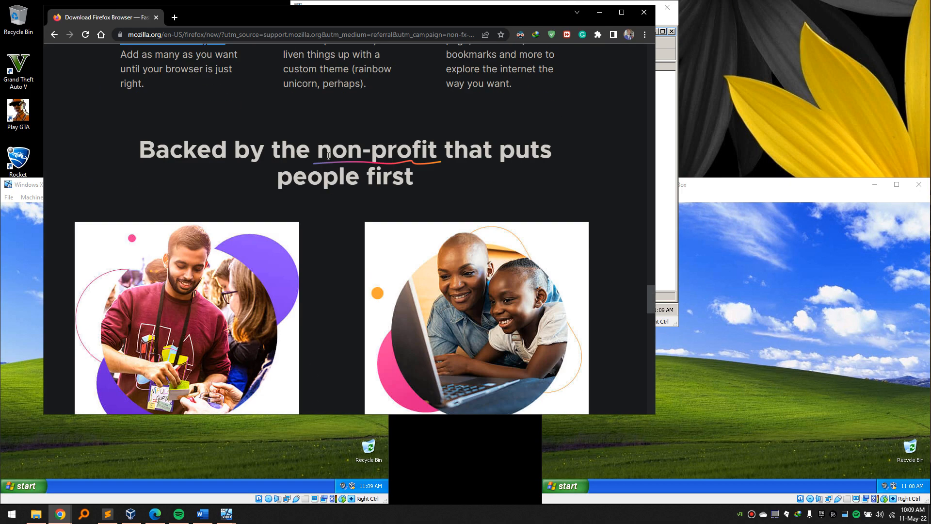
Maximise Chrome, start the Firefox installer download, and cancel the download manager's save prompt.
{"action": "left_click", "coordinate": [621, 12]}
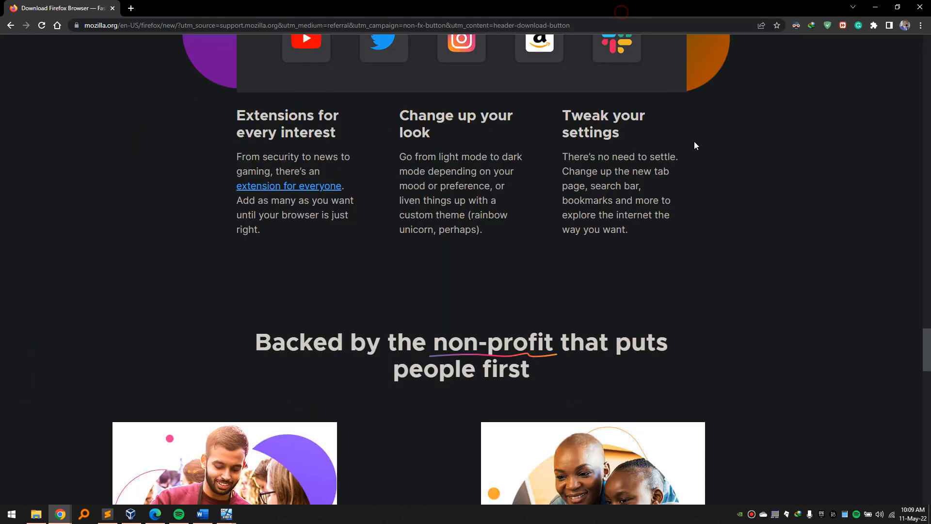
{"action": "left_click_drag", "start_coordinate": [930, 364], "coordinate": [928, 18]}
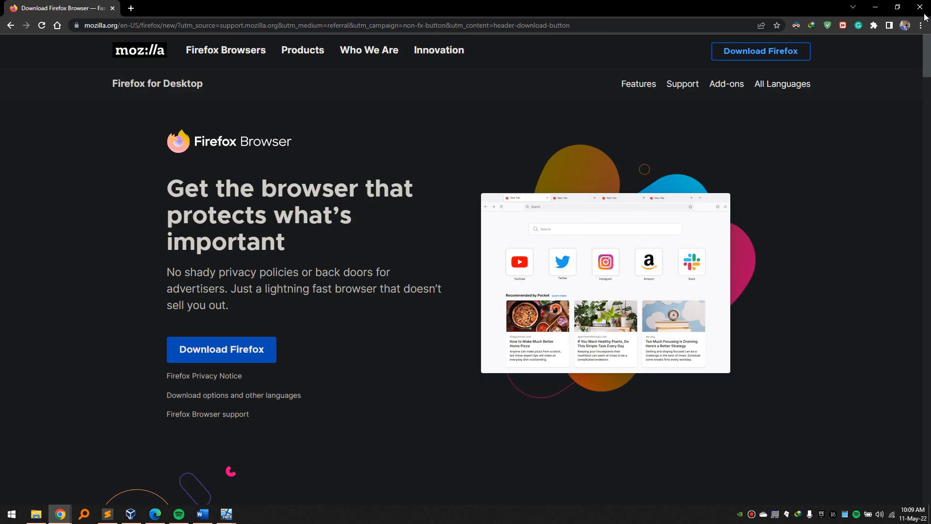
{"action": "left_click", "coordinate": [223, 354]}
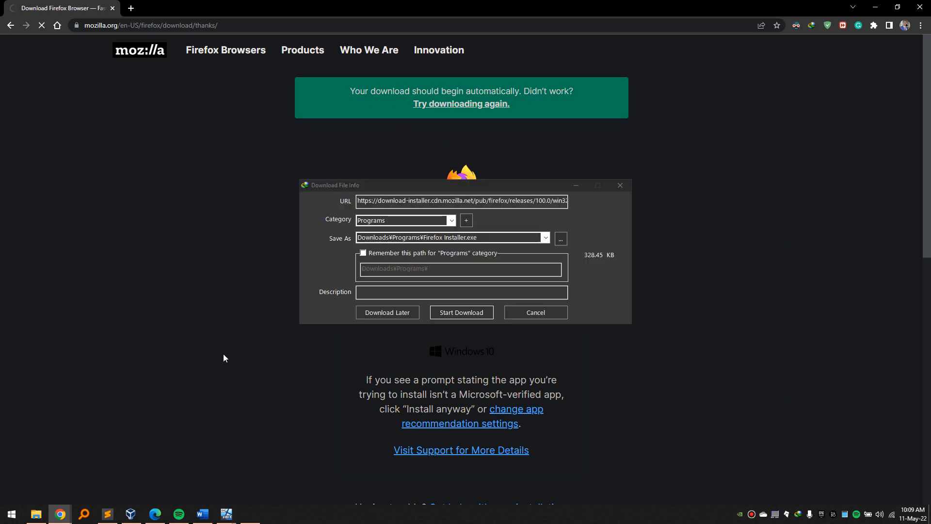
{"action": "left_click", "coordinate": [537, 314]}
{"action": "scroll", "coordinate": [513, 321], "scroll_direction": "down", "scroll_amount": 5}
{"action": "scroll", "coordinate": [513, 321], "scroll_direction": "up", "scroll_amount": 4}
{"action": "scroll", "coordinate": [513, 321], "scroll_direction": "up", "scroll_amount": 1}
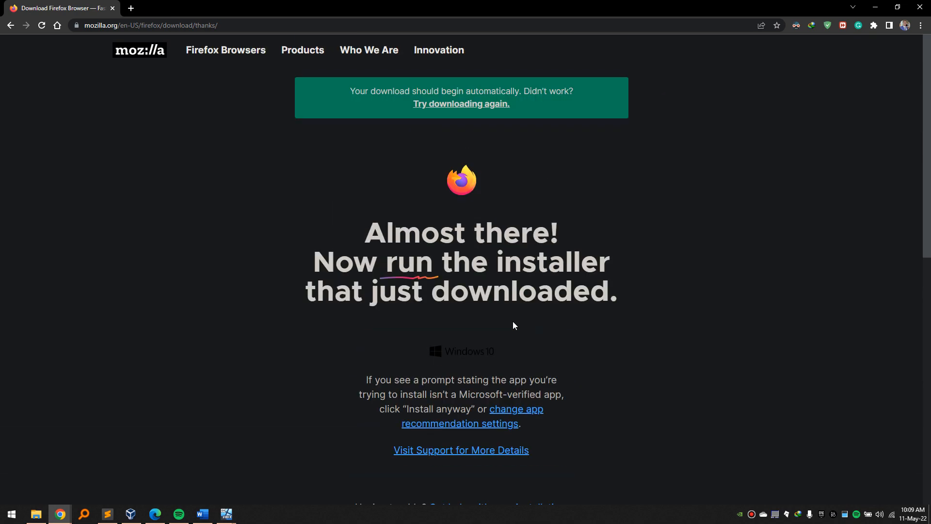
Search Google for 'mozilla firefox msi'.
{"action": "left_click", "coordinate": [167, 26]}
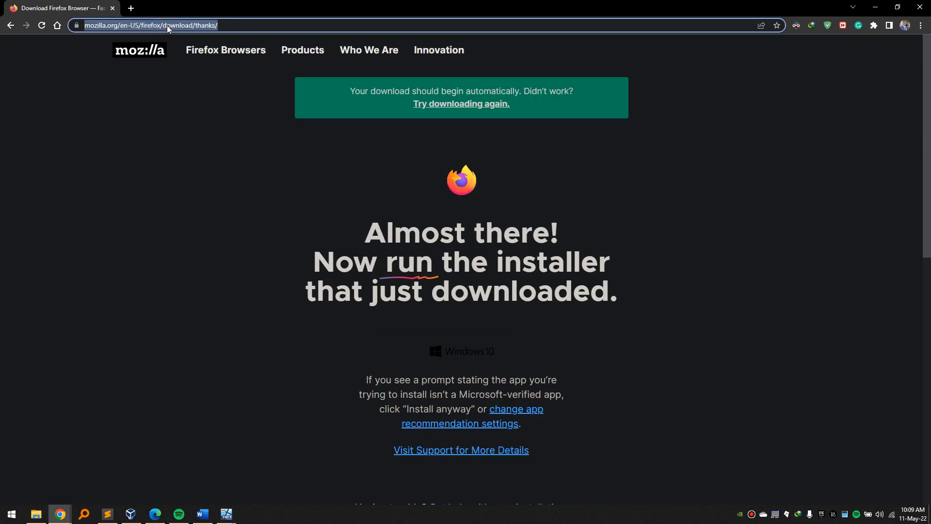
{"action": "type", "text": "mozilla firefox msi"}
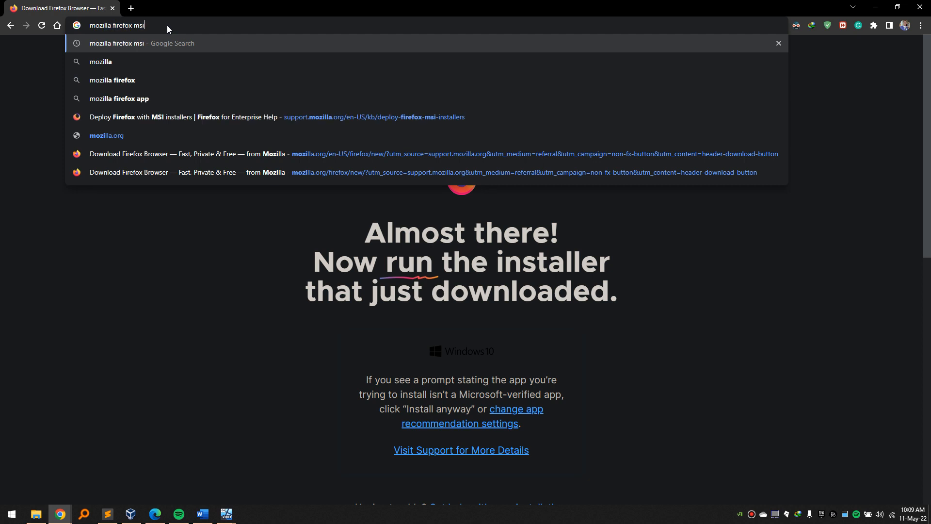
{"action": "key", "text": "Return"}
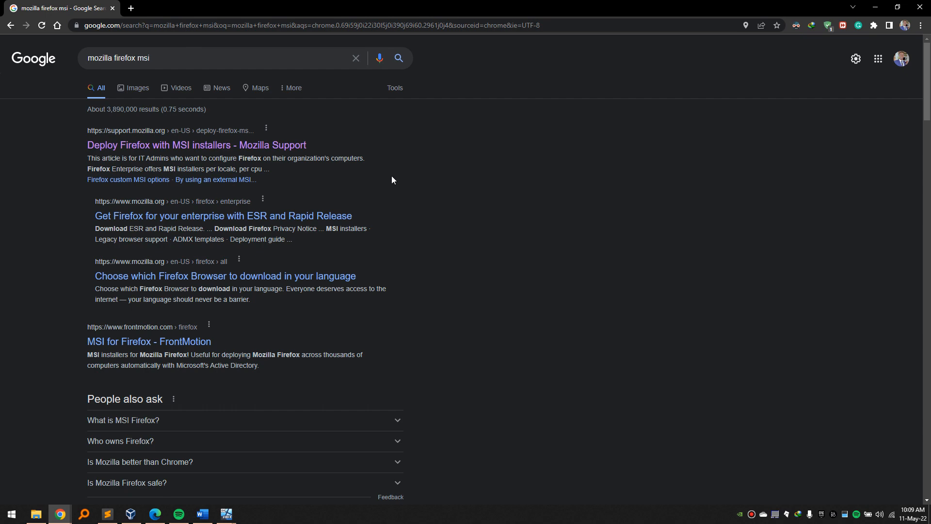
{"action": "scroll", "coordinate": [391, 179], "scroll_direction": "down", "scroll_amount": 1}
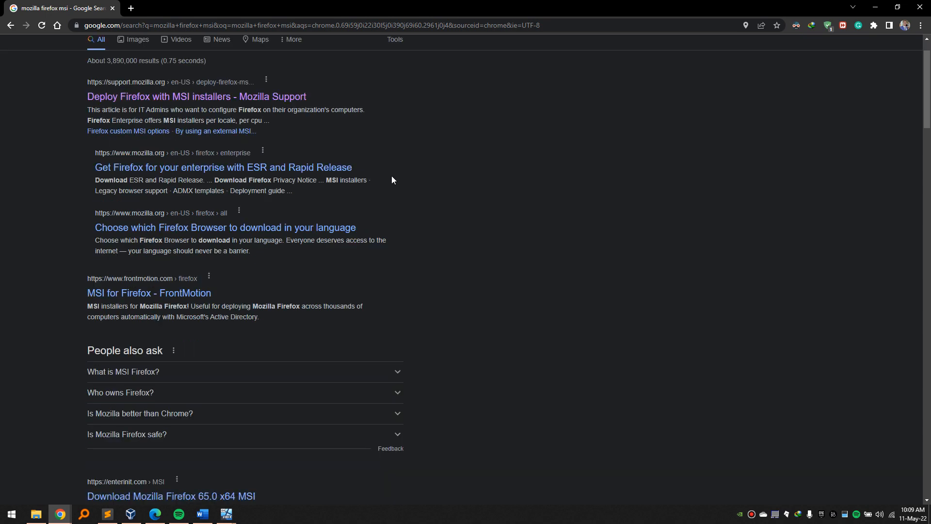
{"action": "scroll", "coordinate": [392, 180], "scroll_direction": "down", "scroll_amount": 1}
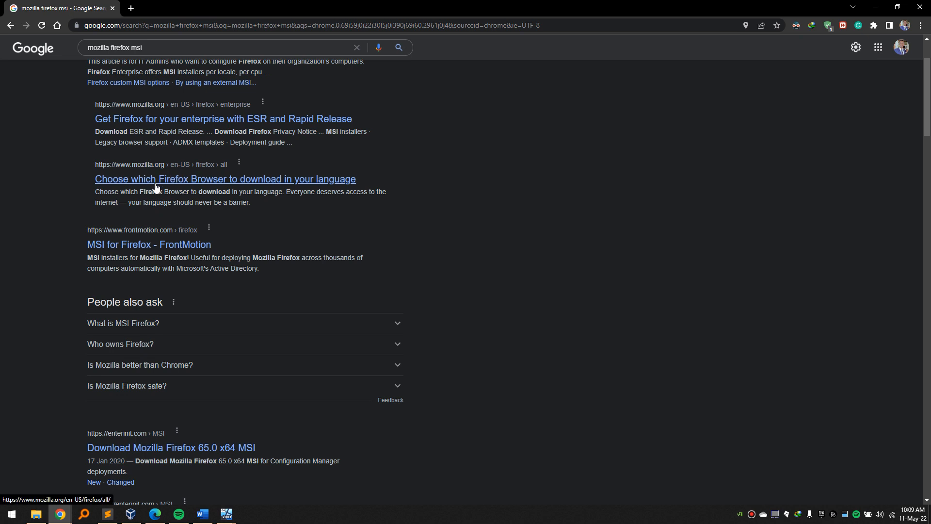
Open the enterinit Firefox 65.0 MSI article and follow its link to the OneDrive 65.0 folder.
{"action": "left_click", "coordinate": [448, 523]}
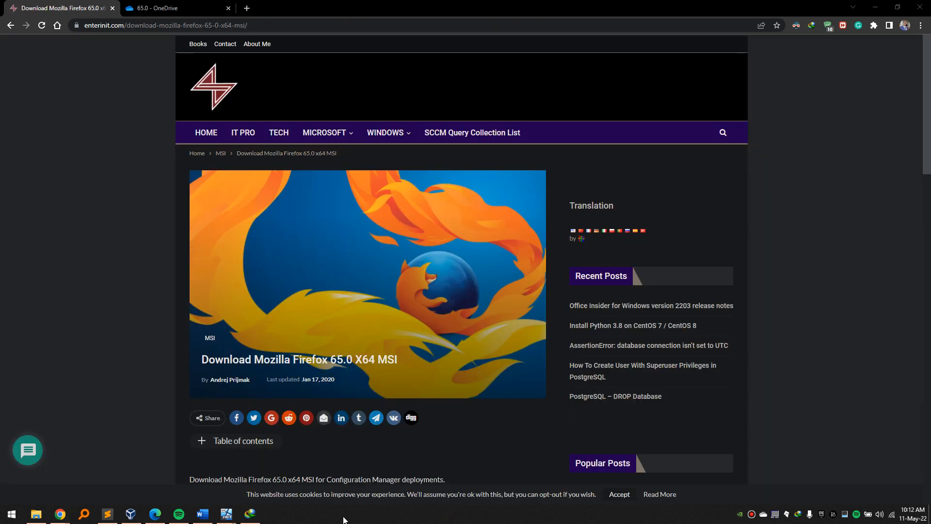
{"action": "scroll", "coordinate": [265, 320], "scroll_direction": "down", "scroll_amount": 3}
{"action": "scroll", "coordinate": [268, 320], "scroll_direction": "up", "scroll_amount": 3}
{"action": "left_click_drag", "start_coordinate": [148, 28], "coordinate": [98, 35]}
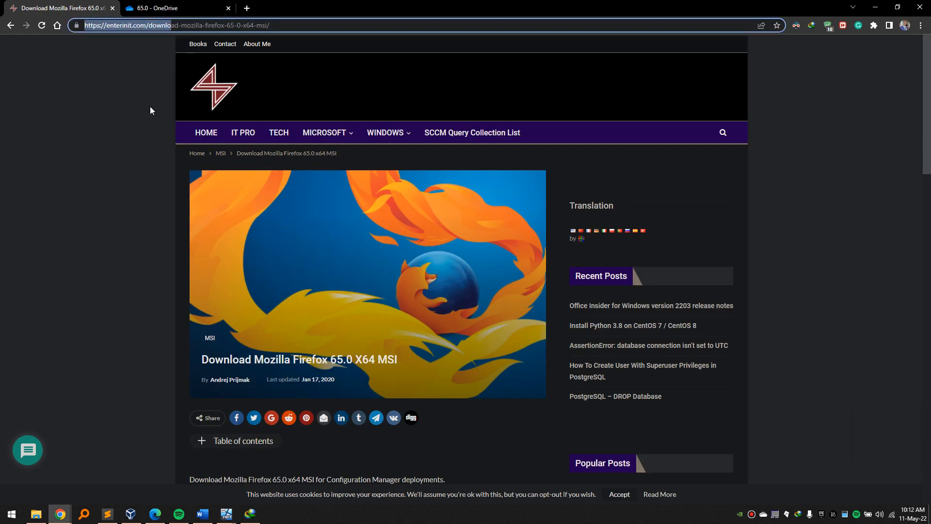
{"action": "scroll", "coordinate": [150, 106], "scroll_direction": "down", "scroll_amount": 20}
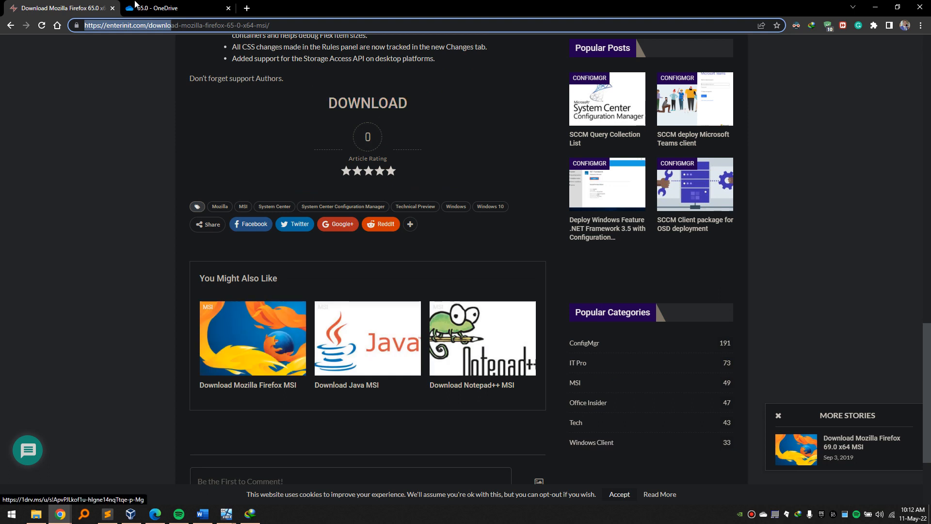
{"action": "left_click", "coordinate": [167, 6]}
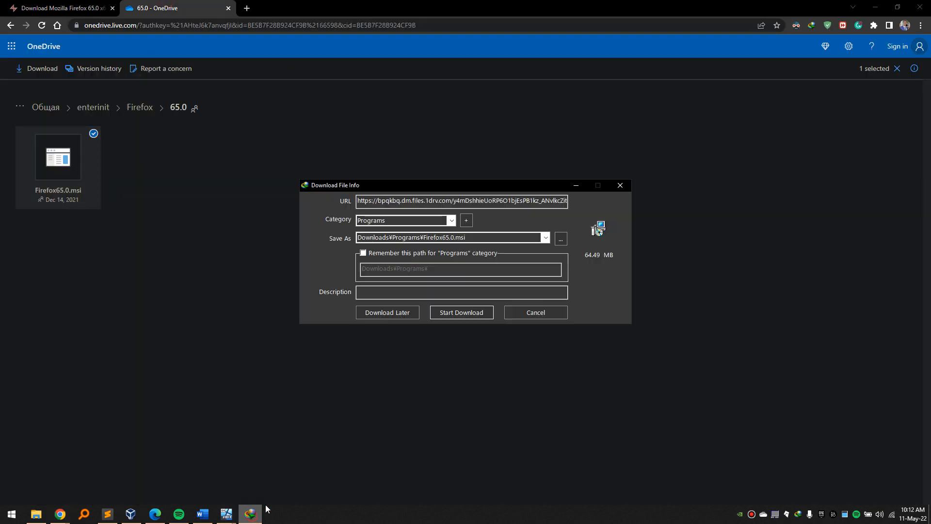
Start downloading Firefox65.0.msi from OneDrive and close Chrome.
{"action": "left_click", "coordinate": [439, 315]}
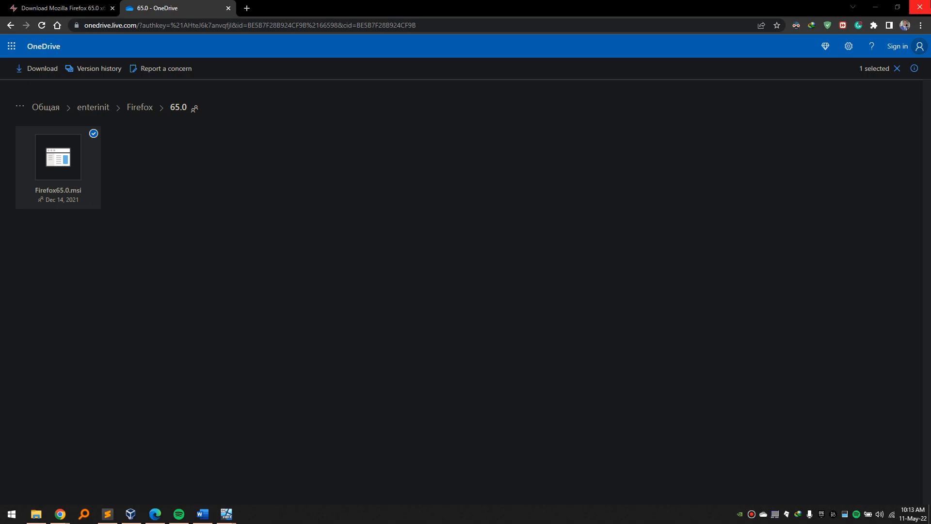
{"action": "left_click", "coordinate": [919, 6]}
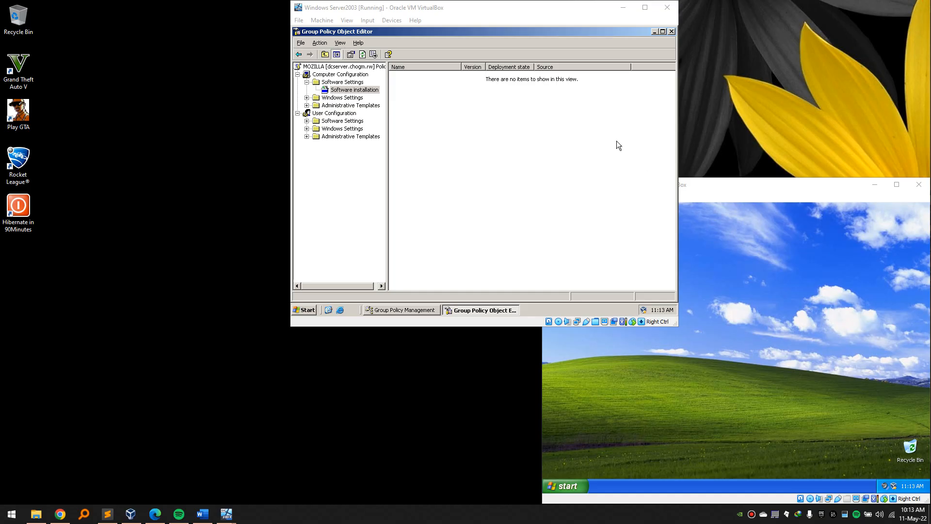
Minimise the Windows XP VM and locate the downloaded Firefox65.0.msi on the host desktop.
{"action": "left_click", "coordinate": [873, 185]}
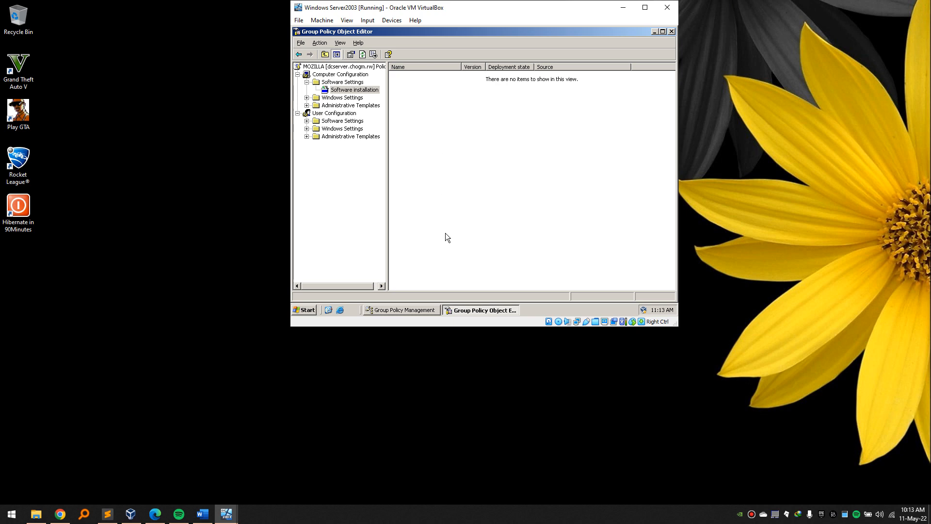
{"action": "left_click", "coordinate": [190, 406]}
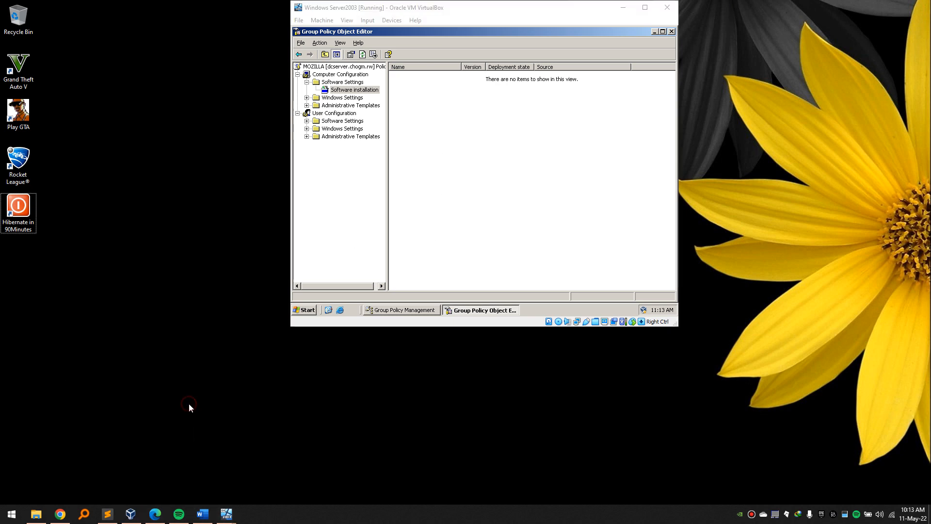
{"action": "key", "text": "ctrl+v"}
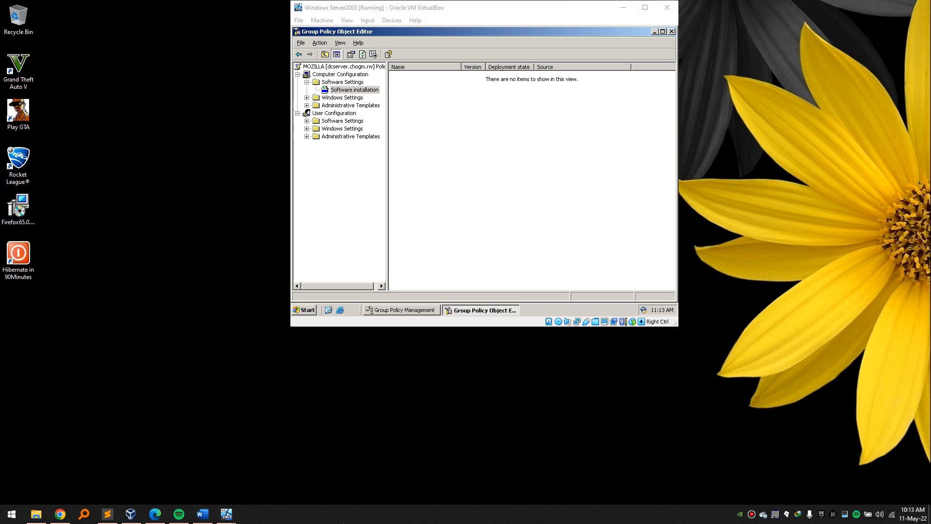
{"action": "left_click", "coordinate": [34, 210]}
{"action": "double_click", "coordinate": [27, 213]}
Copy Firefox65.0.msi into the server's C:\software folder and close the folder window.
{"action": "left_click", "coordinate": [521, 161]}
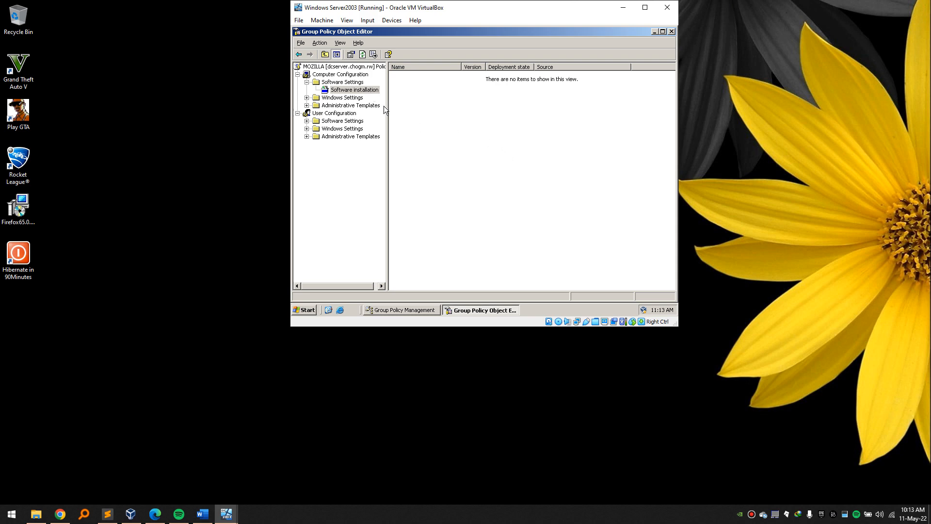
{"action": "left_click", "coordinate": [310, 310]}
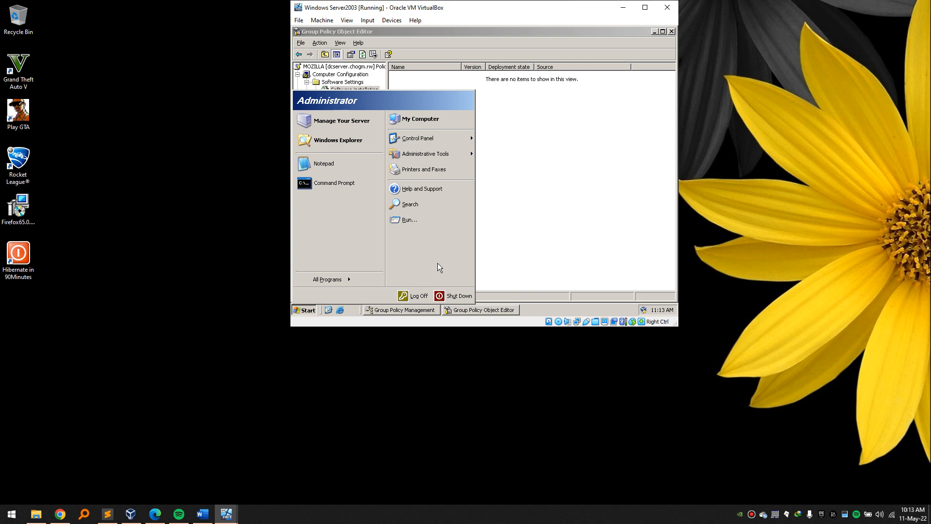
{"action": "key", "text": "super+e"}
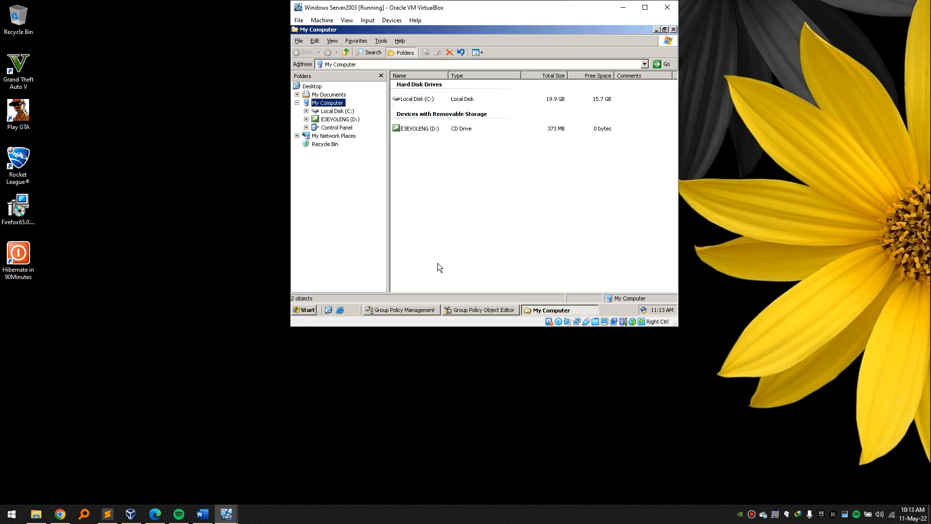
{"action": "double_click", "coordinate": [411, 99]}
{"action": "double_click", "coordinate": [417, 108]}
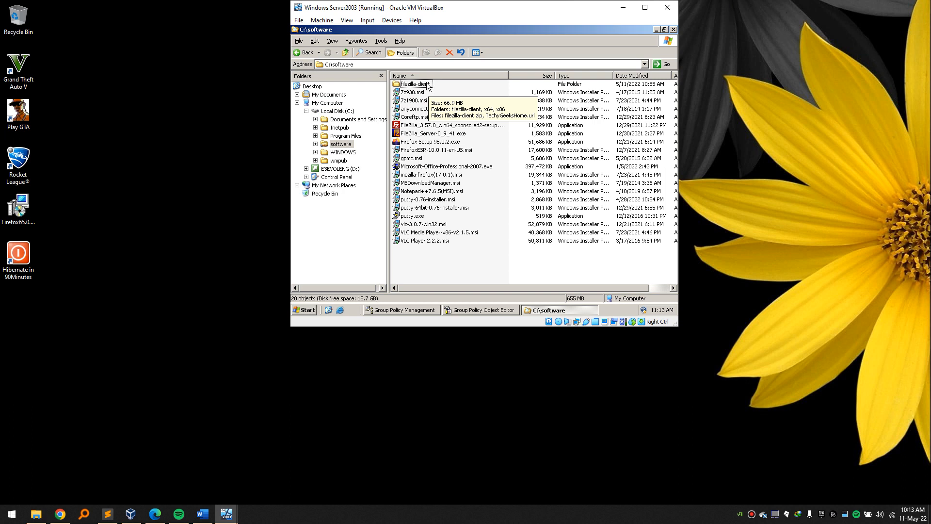
{"action": "left_click_drag", "start_coordinate": [28, 217], "coordinate": [420, 256]}
{"action": "left_click", "coordinate": [94, 188]}
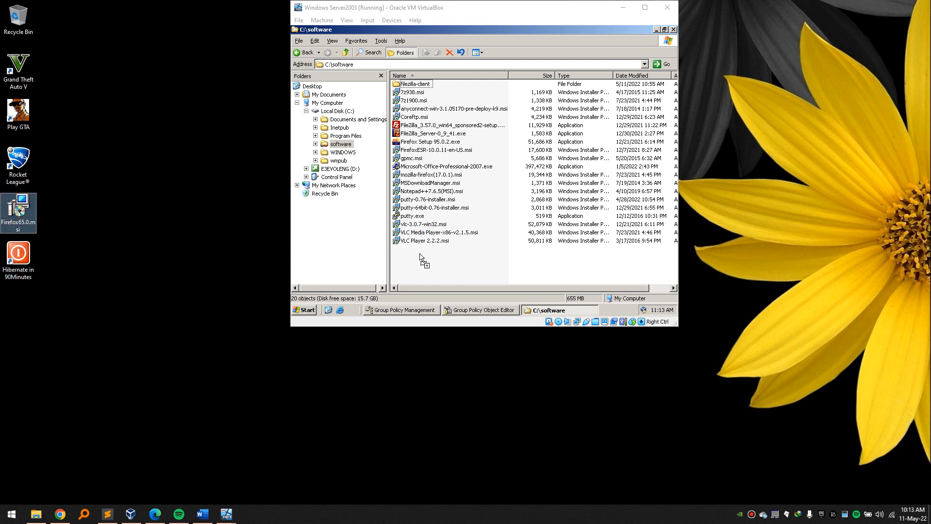
{"action": "left_click", "coordinate": [674, 30]}
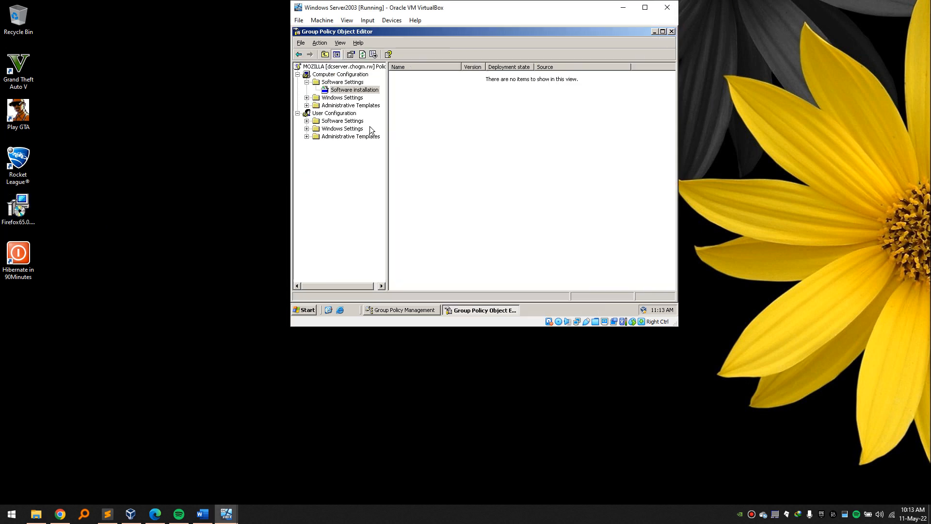
Try picking a package from the \\dcserver\software share in the Open dialog, then cancel.
{"action": "right_click", "coordinate": [348, 93]}
{"action": "mouse_move", "coordinate": [368, 96]}
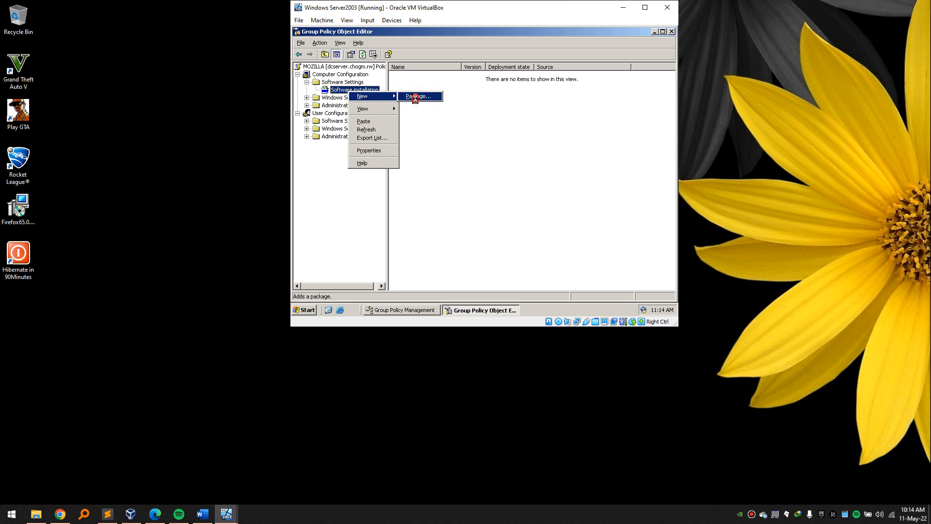
{"action": "type", "text": "\\\\dc"}
{"action": "type", "text": "ser"}
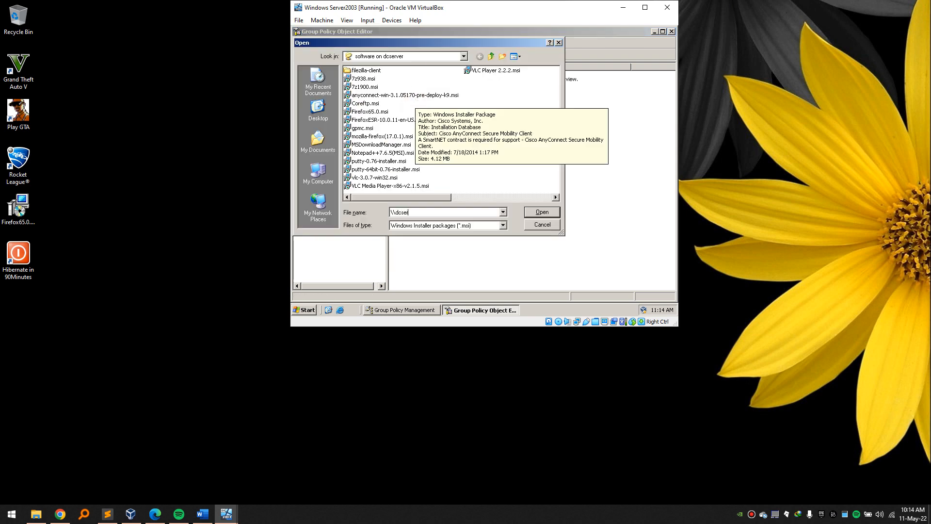
{"action": "type", "text": "ver"}
{"action": "type", "text": "\\"}
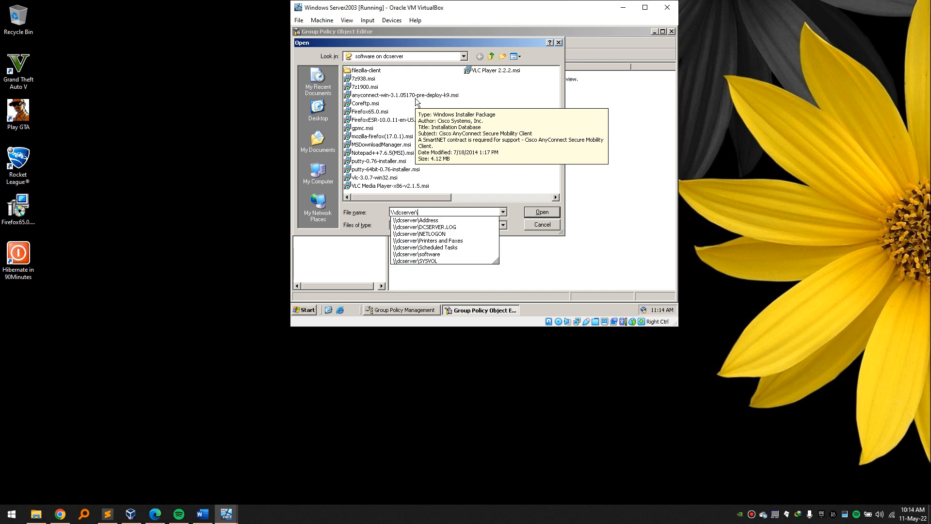
{"action": "type", "text": "soft"}
{"action": "key", "text": "Tab"}
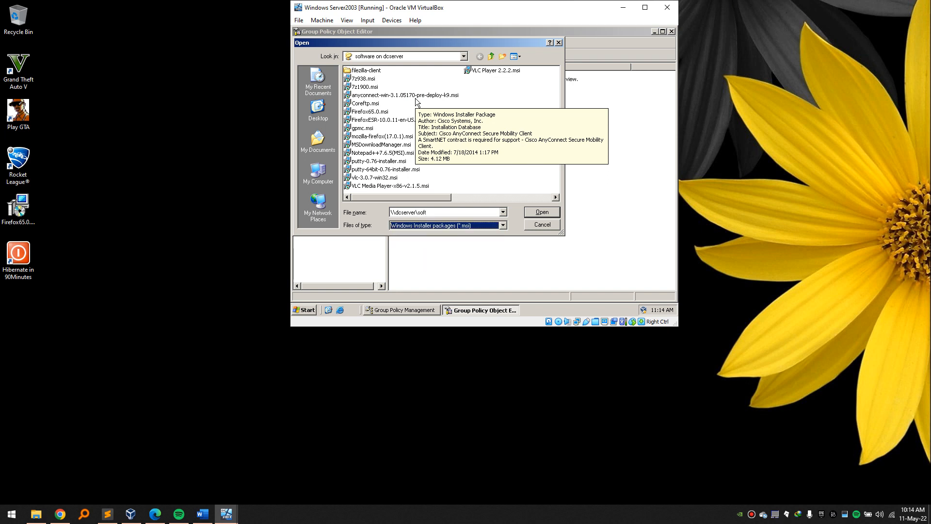
{"action": "double_click", "coordinate": [443, 212]}
{"action": "left_click", "coordinate": [442, 212]}
{"action": "type", "text": "wa"}
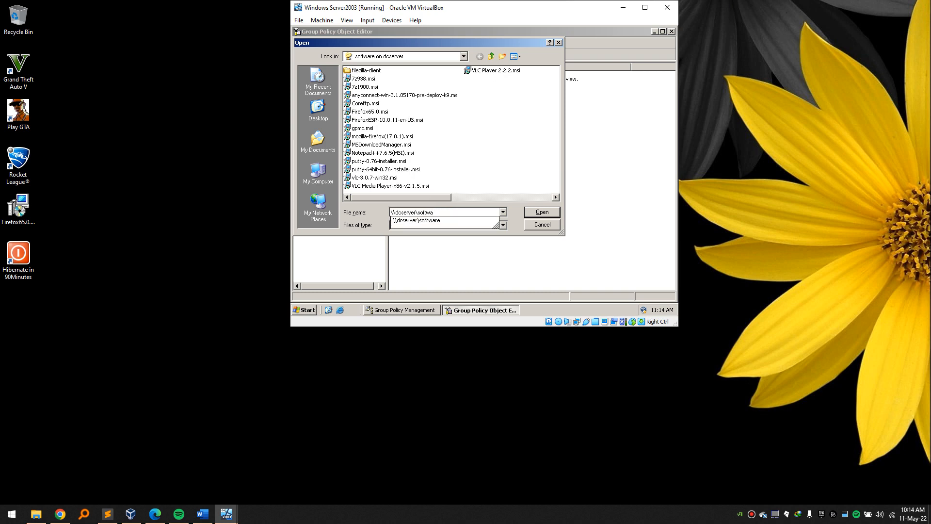
{"action": "key", "text": "Down"}
{"action": "type", "text": "\\"}
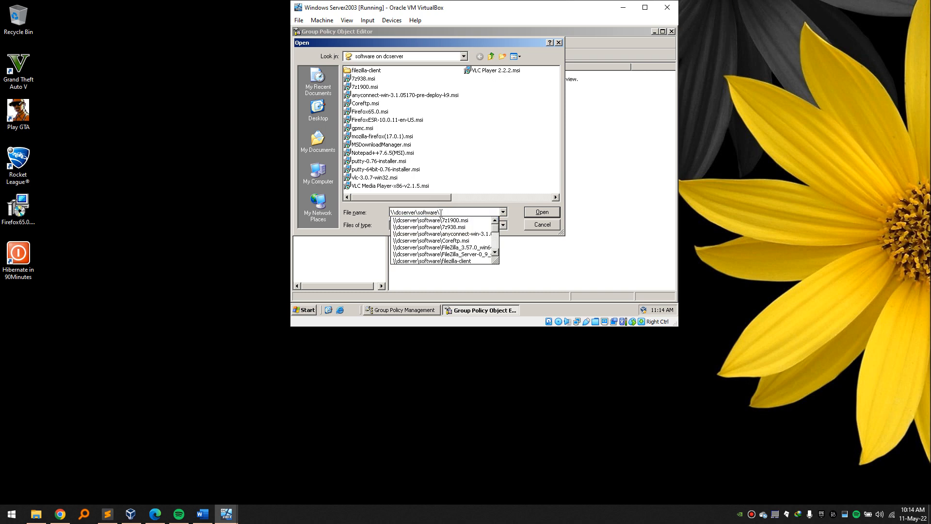
{"action": "type", "text": "mo"}
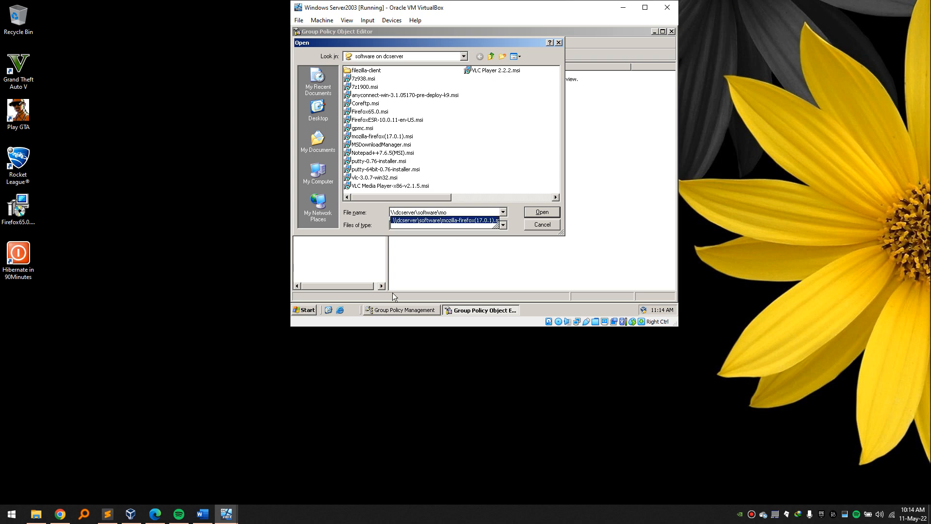
{"action": "left_click", "coordinate": [544, 222]}
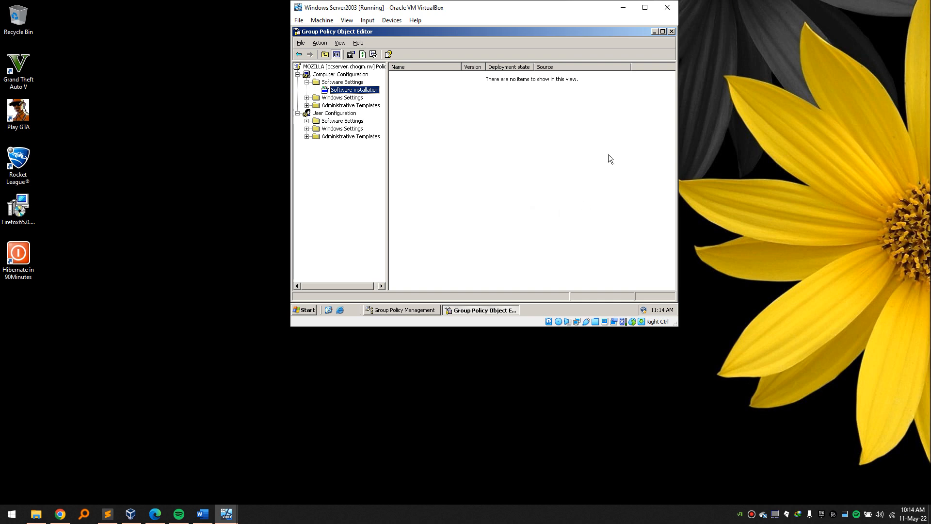
Reopen the MOZILLA policy and start a new package under Computer Configuration's Software installation.
{"action": "left_click", "coordinate": [671, 32]}
{"action": "right_click", "coordinate": [513, 110]}
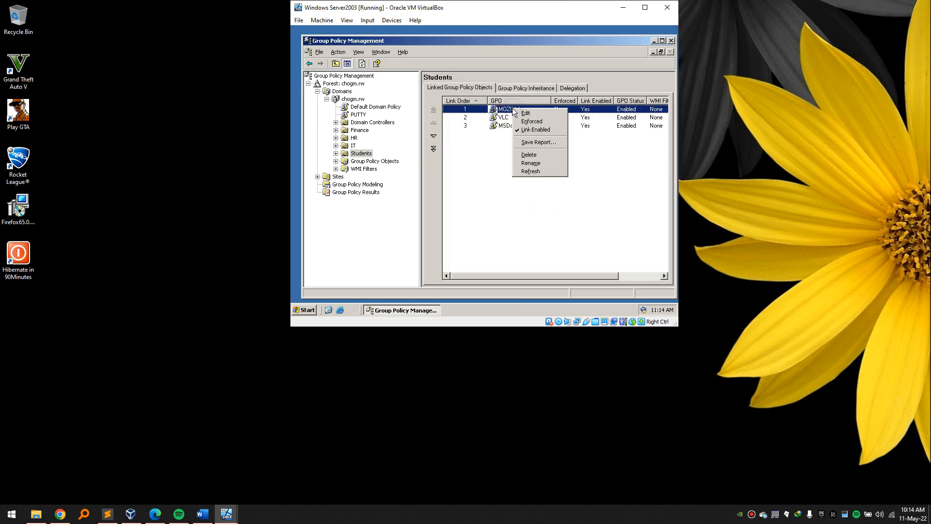
{"action": "left_click", "coordinate": [525, 113]}
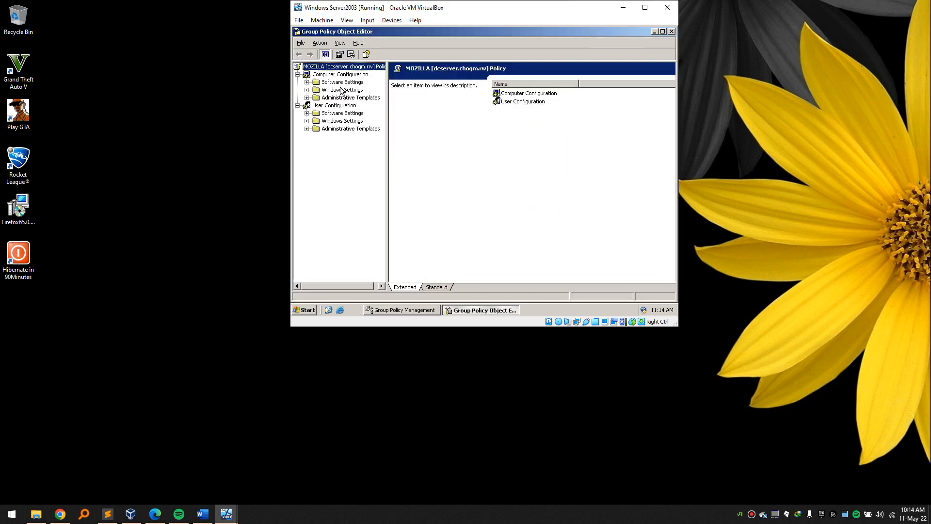
{"action": "left_click", "coordinate": [307, 82]}
{"action": "left_click", "coordinate": [345, 90]}
{"action": "right_click", "coordinate": [350, 90]}
{"action": "mouse_move", "coordinate": [377, 94]}
{"action": "left_click", "coordinate": [423, 94]}
Enter the \\dcserver\software path for the package, and browse My Computer to Local Disk (C:).
{"action": "type", "text": "\\dcserver\\so"}
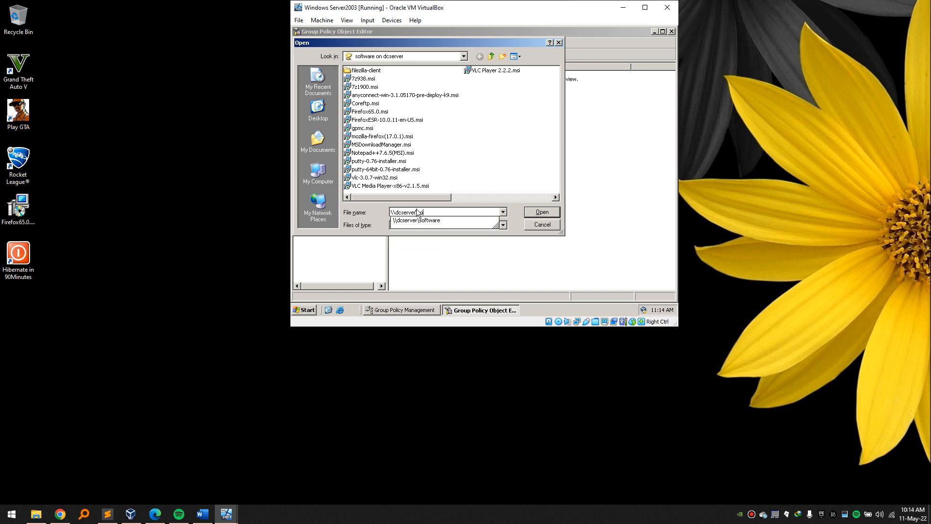
{"action": "key", "text": "Down"}
{"action": "type", "text": "\\"}
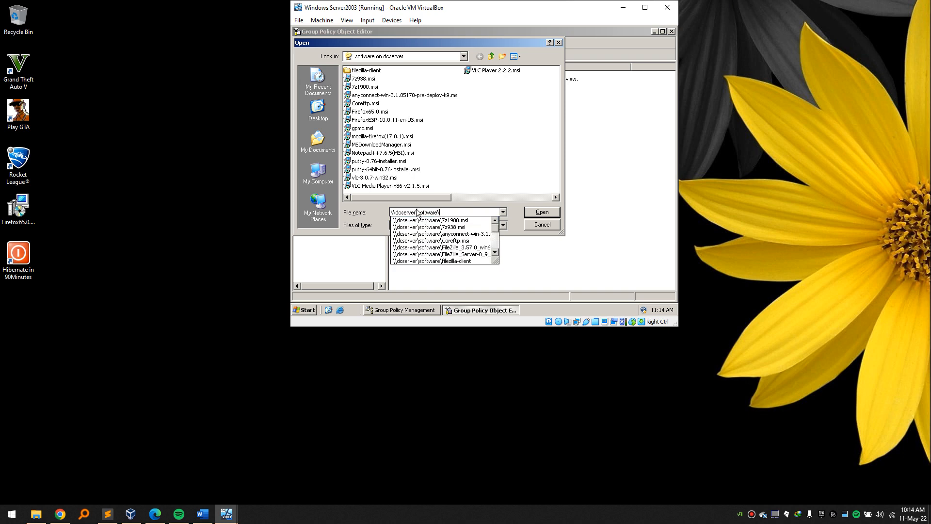
{"action": "type", "text": "mo"}
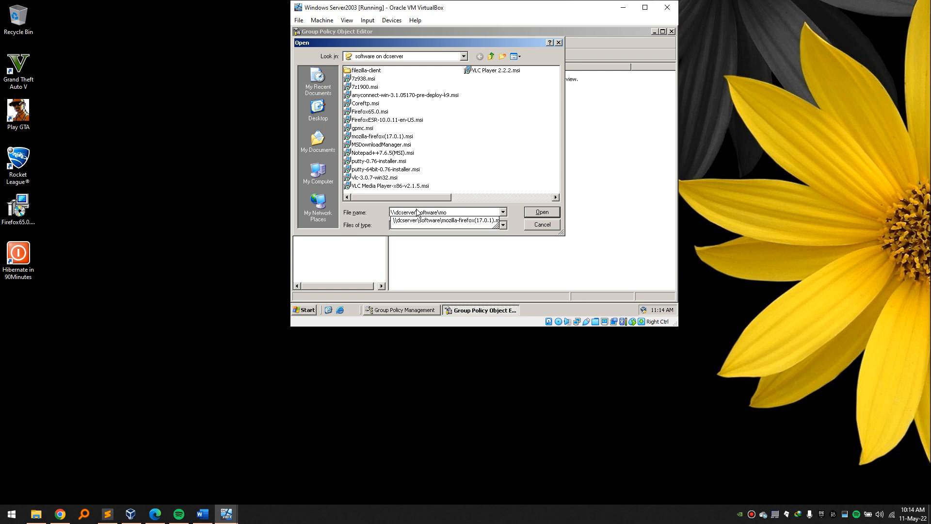
{"action": "key", "text": "BackSpace"}
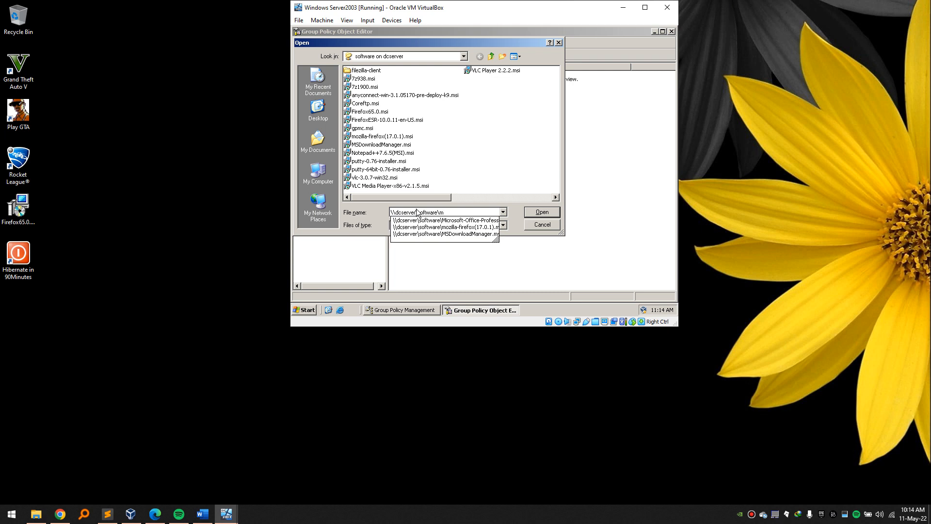
{"action": "key", "text": "super+e"}
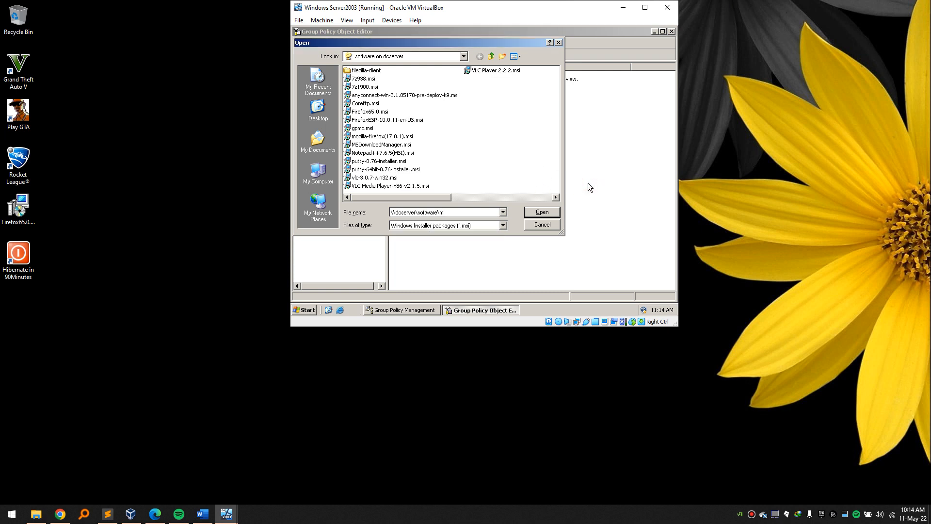
{"action": "double_click", "coordinate": [417, 95]}
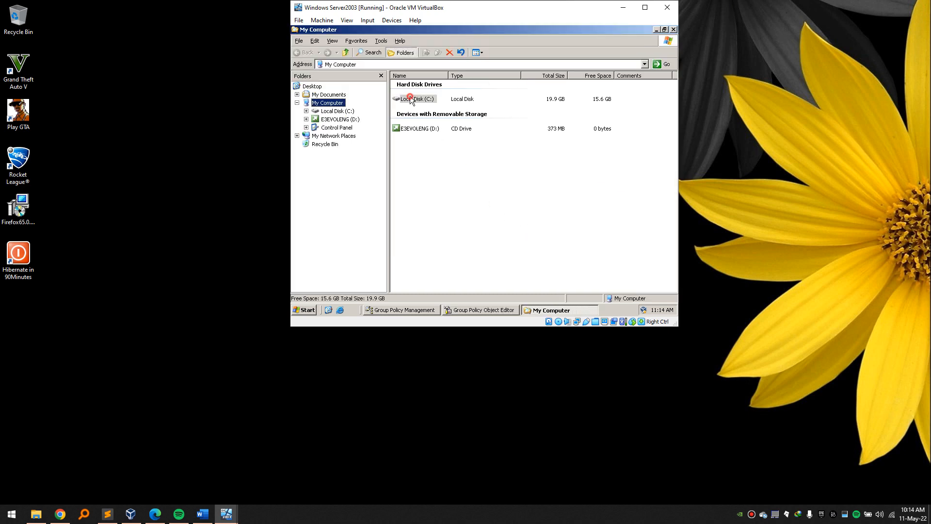
Browse C:\software, check the details of mozilla-firefox(17.0.1).msi, and close the window.
{"action": "double_click", "coordinate": [420, 110]}
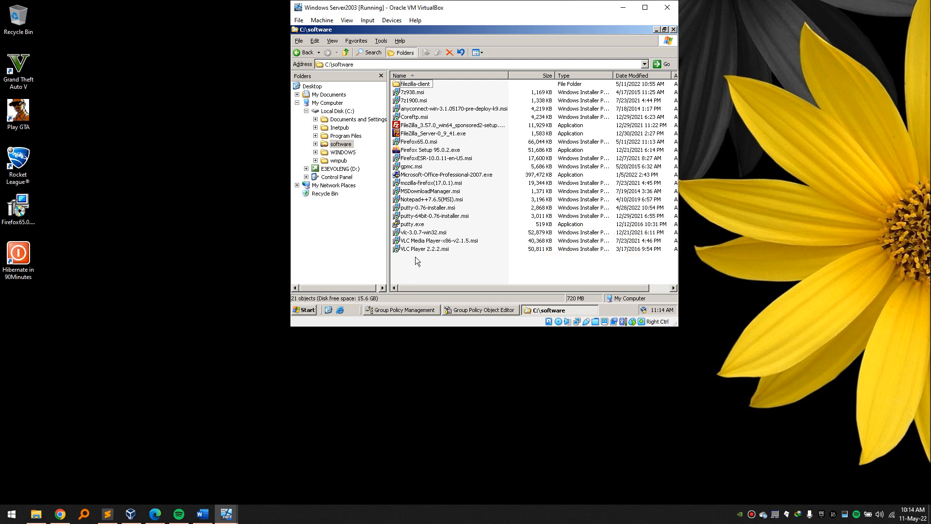
{"action": "left_click", "coordinate": [412, 185]}
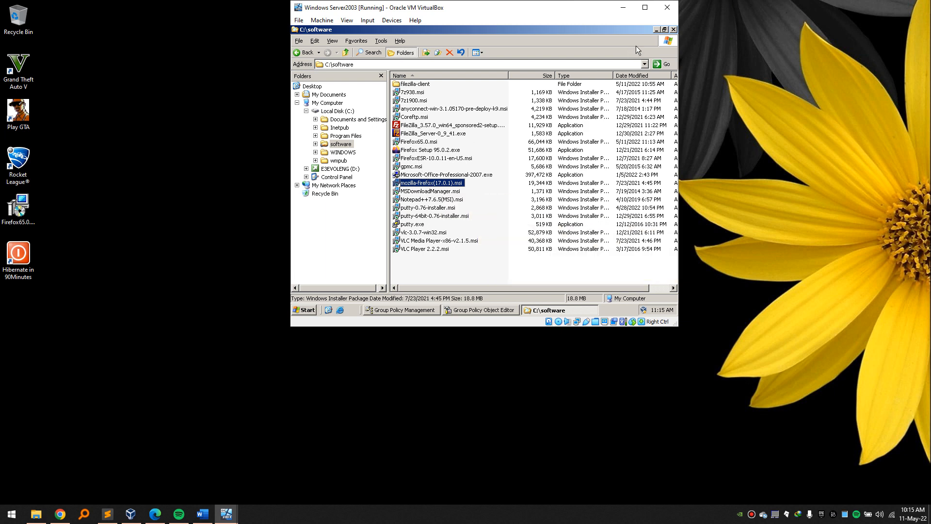
{"action": "left_click", "coordinate": [35, 209]}
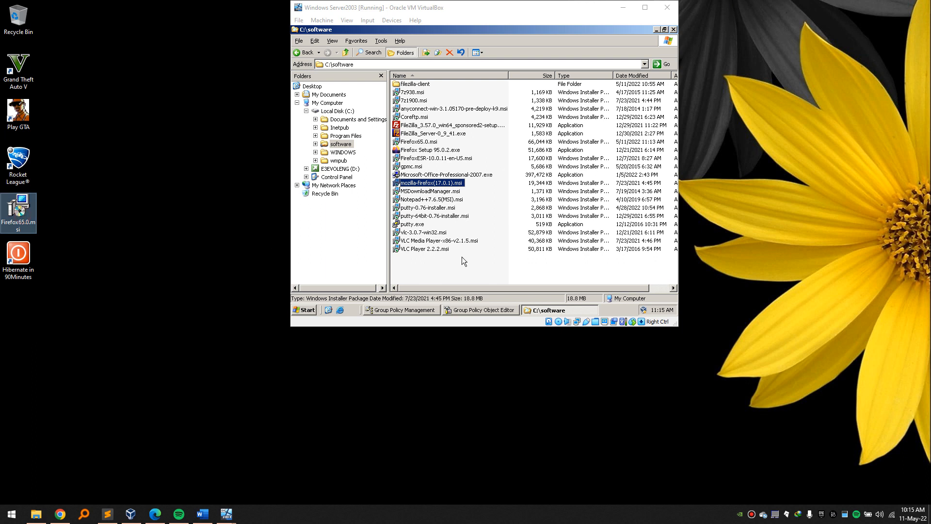
{"action": "left_click", "coordinate": [672, 30]}
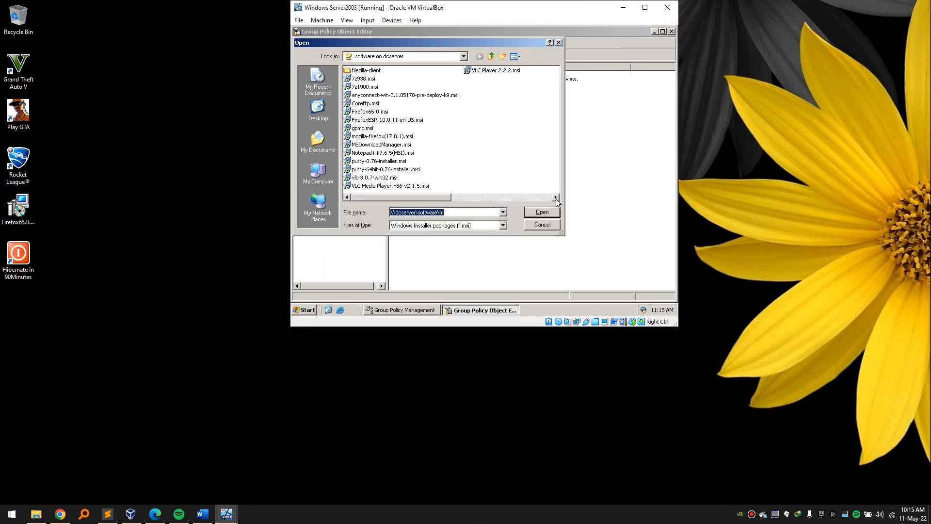
Choose \\dcserver\software\Firefox65.0.msi as the package and check the desktop file's properties.
{"action": "left_click", "coordinate": [472, 212]}
{"action": "key", "text": "BackSpace"}
{"action": "type", "text": "fi"}
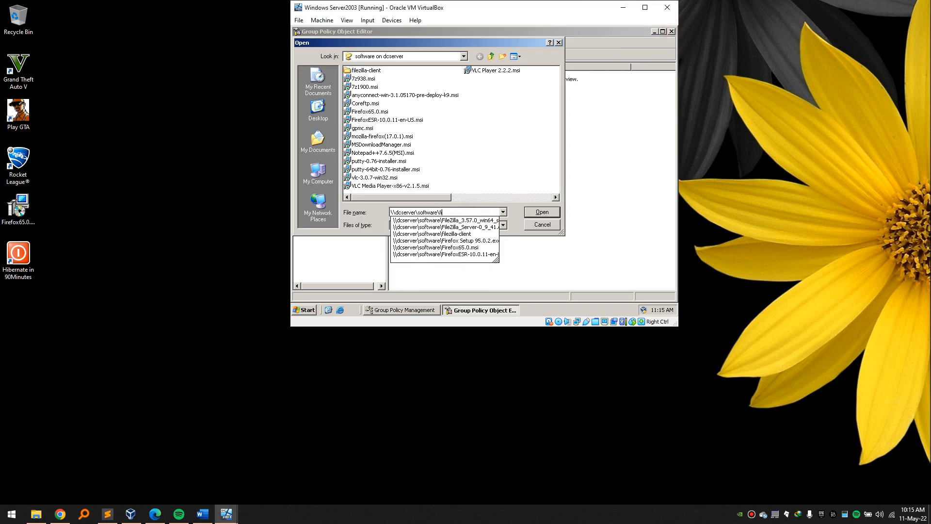
{"action": "left_click", "coordinate": [484, 248]}
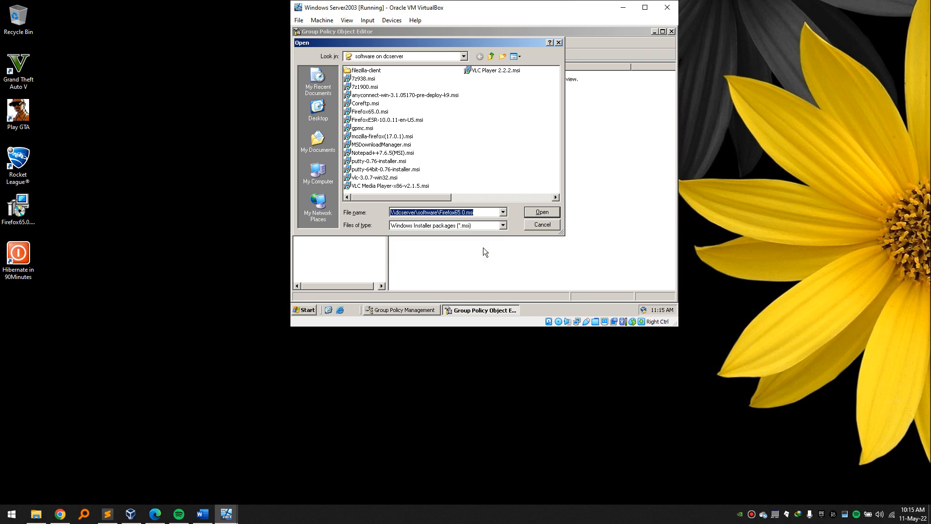
{"action": "right_click", "coordinate": [21, 199]}
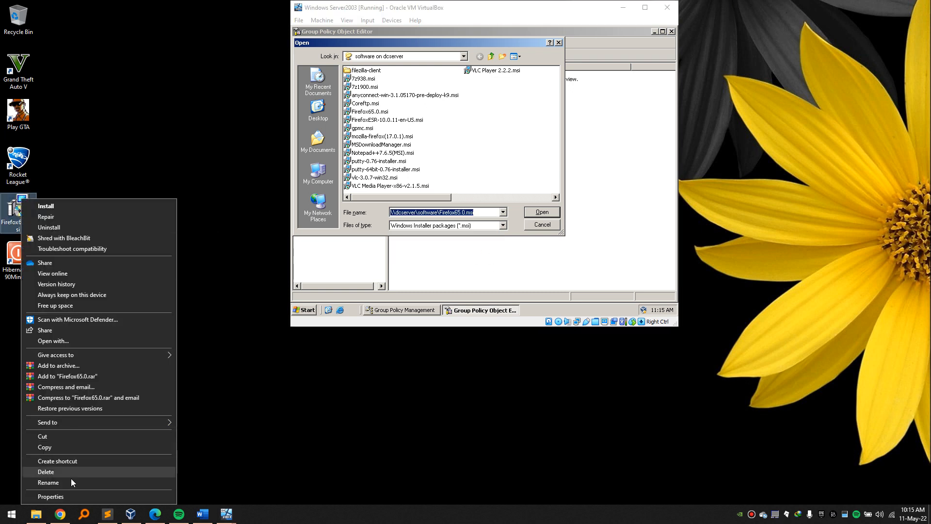
{"action": "left_click", "coordinate": [60, 495]}
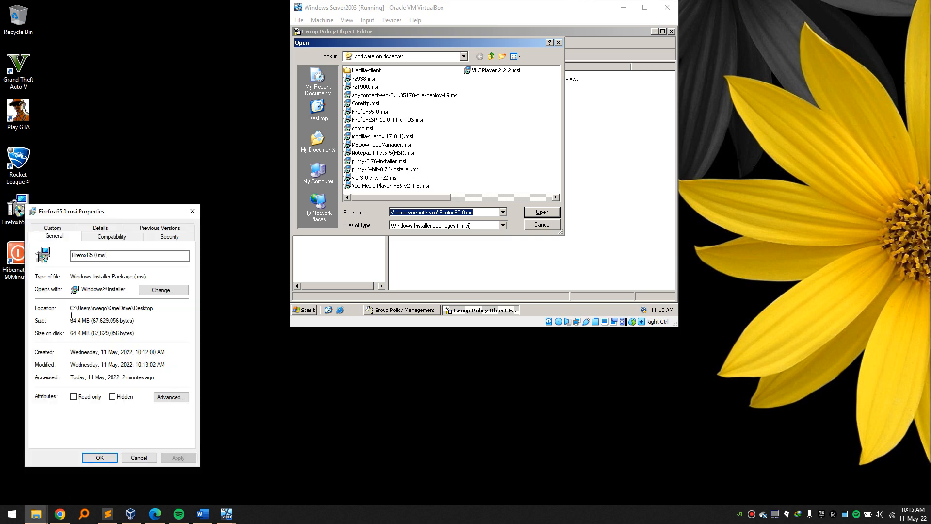
{"action": "left_click", "coordinate": [141, 457]}
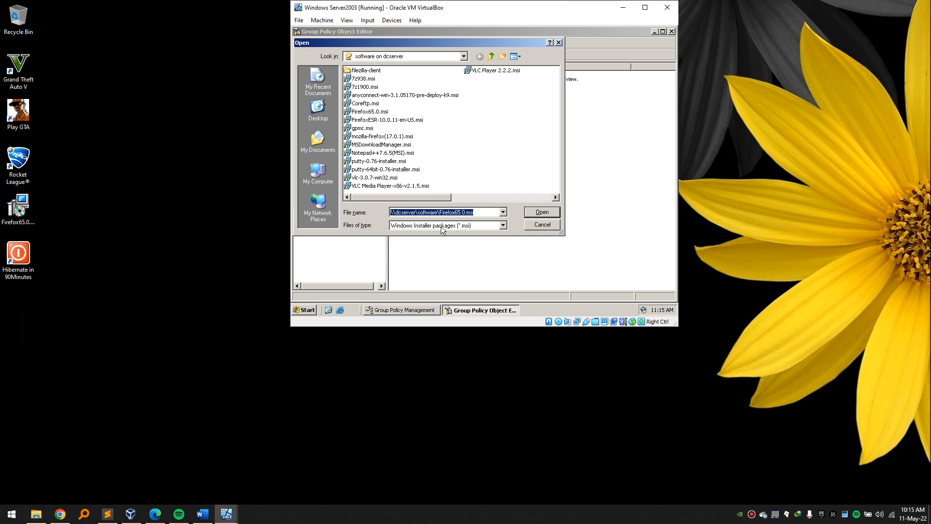
Deploy Firefox65.0.msi as Assigned and dismiss the unsupported-platform deployment error.
{"action": "left_click", "coordinate": [553, 214]}
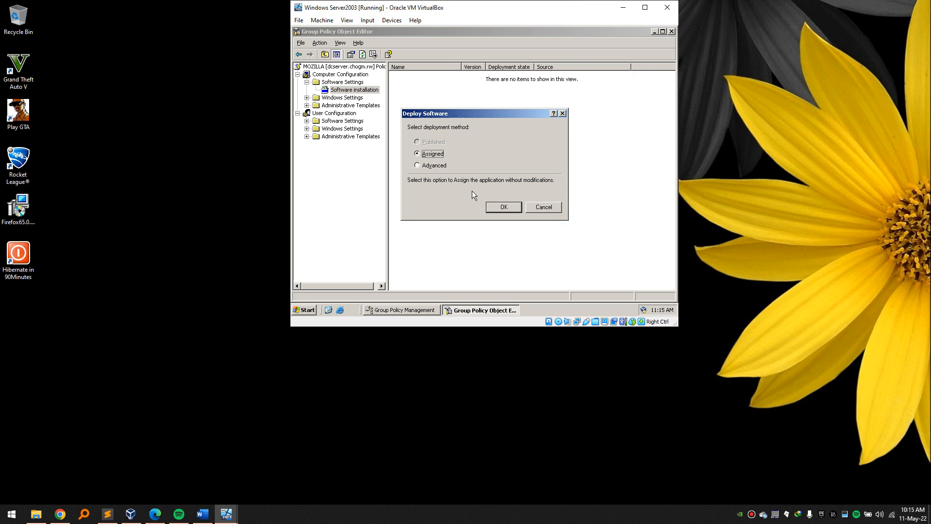
{"action": "left_click", "coordinate": [490, 207]}
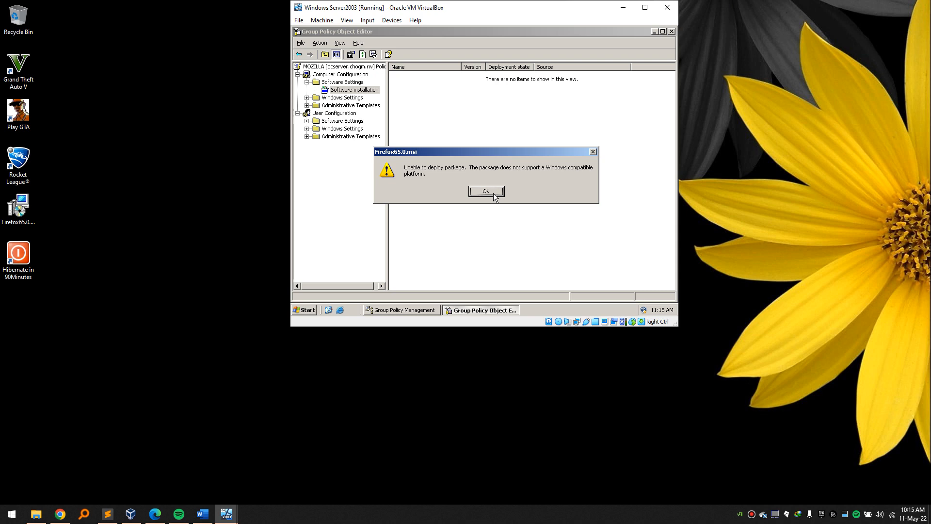
{"action": "right_click", "coordinate": [17, 209]}
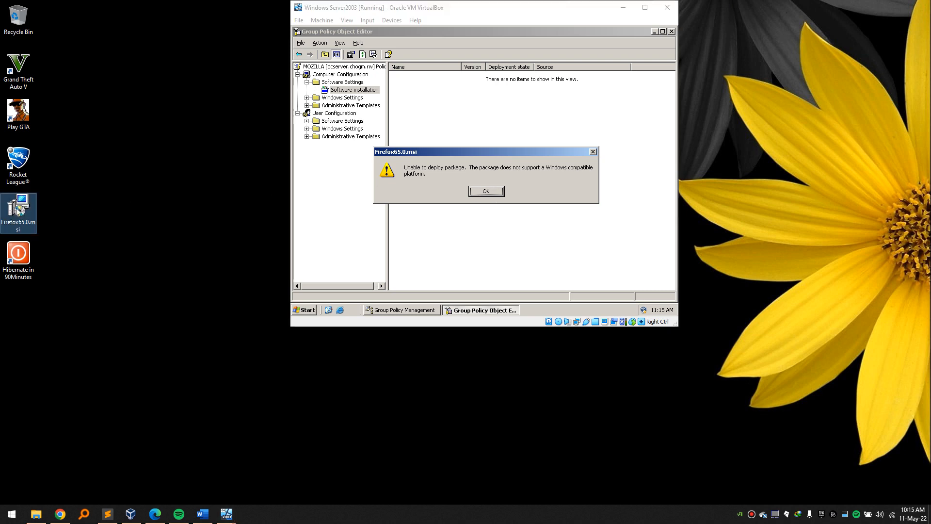
{"action": "left_click", "coordinate": [210, 256]}
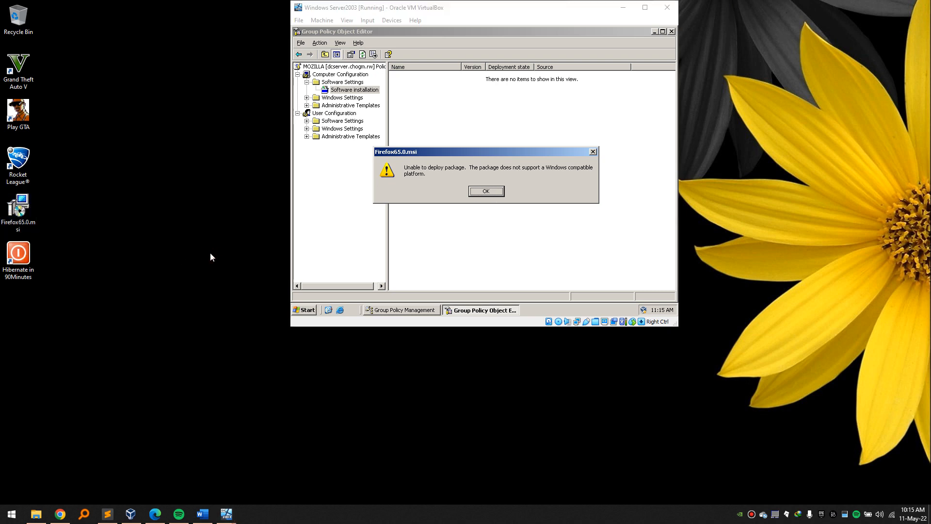
{"action": "left_click", "coordinate": [487, 192]}
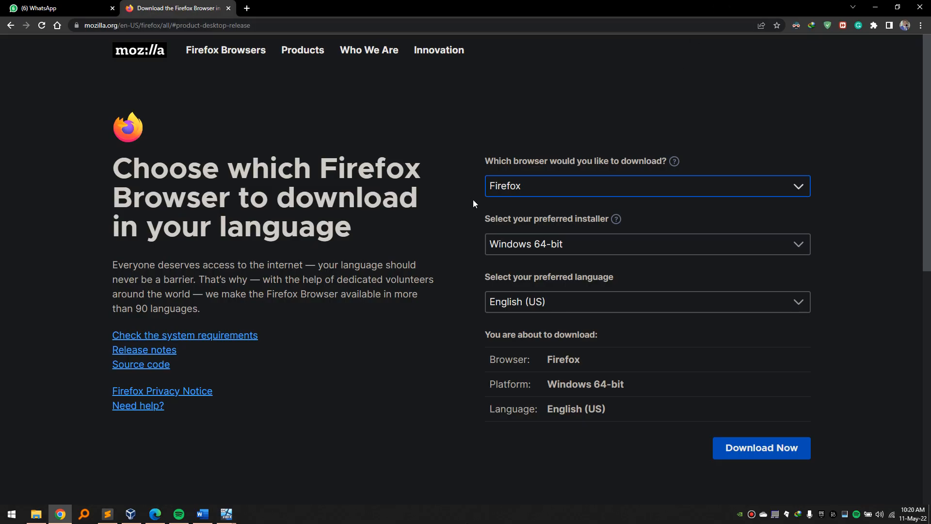
Select the Windows 32-bit MSI installer on mozilla.org and start downloading Firefox Setup 100.0.msi.
{"action": "left_click", "coordinate": [565, 239]}
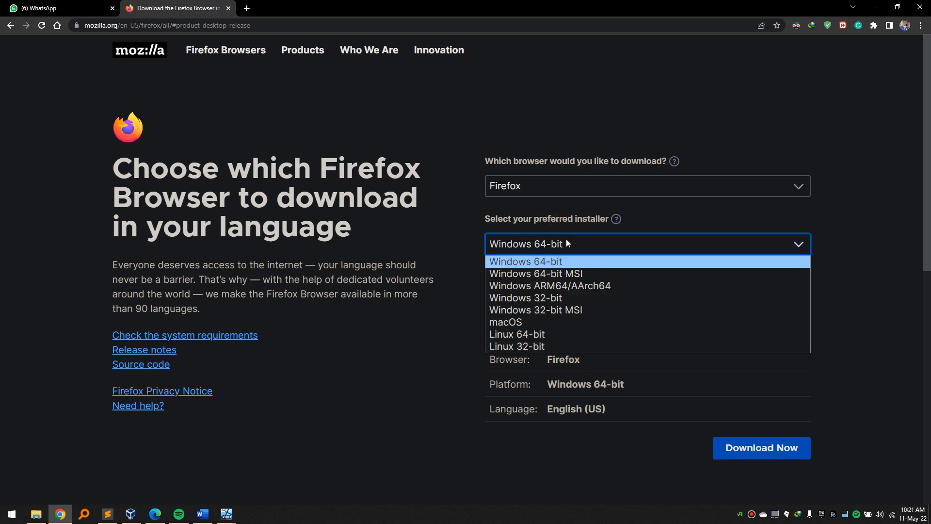
{"action": "left_click", "coordinate": [528, 314]}
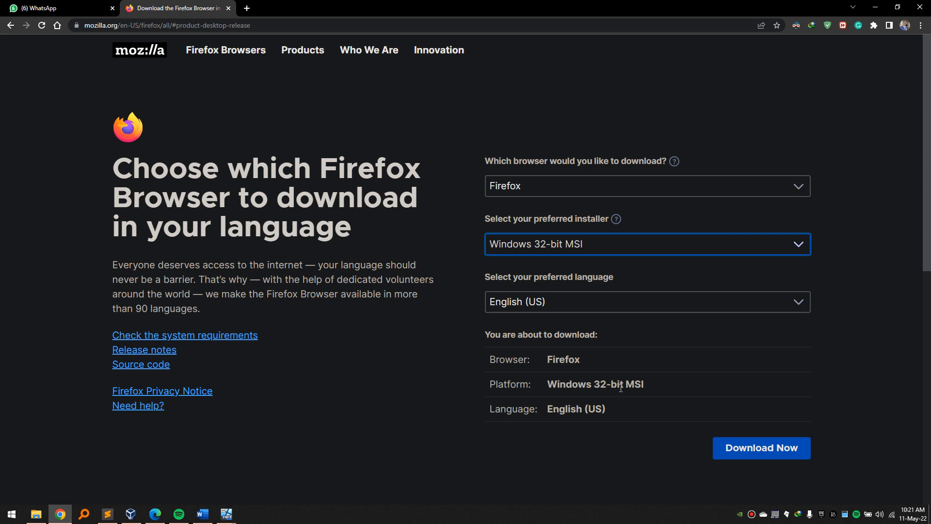
{"action": "left_click_drag", "start_coordinate": [620, 388], "coordinate": [508, 367]}
{"action": "left_click", "coordinate": [456, 218]}
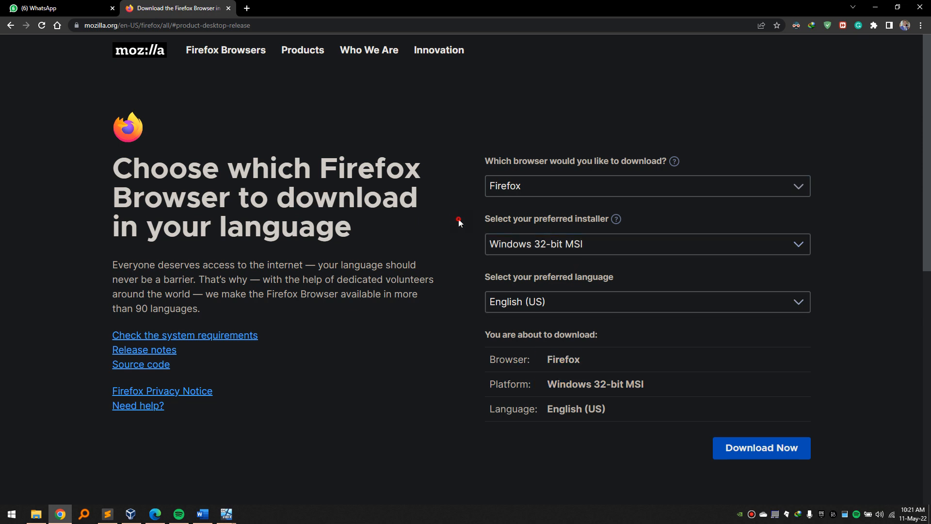
{"action": "left_click", "coordinate": [761, 453]}
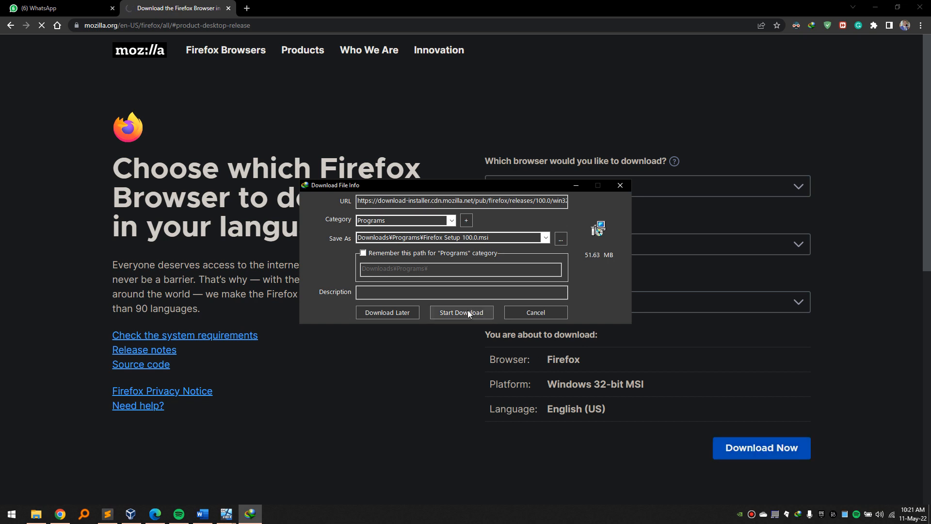
{"action": "left_click", "coordinate": [467, 311]}
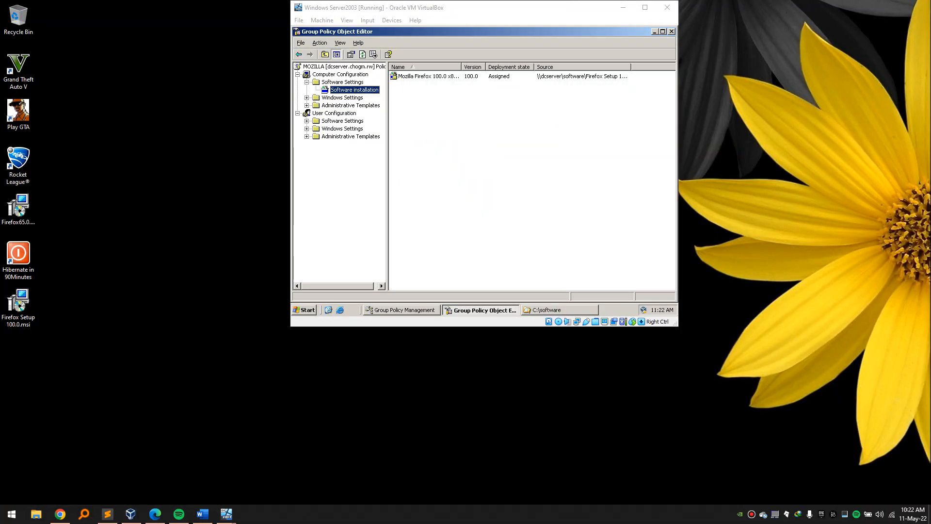
Permanently delete the old Firefox65.0.msi from the host desktop.
{"action": "left_click_drag", "start_coordinate": [585, 13], "coordinate": [569, 31]}
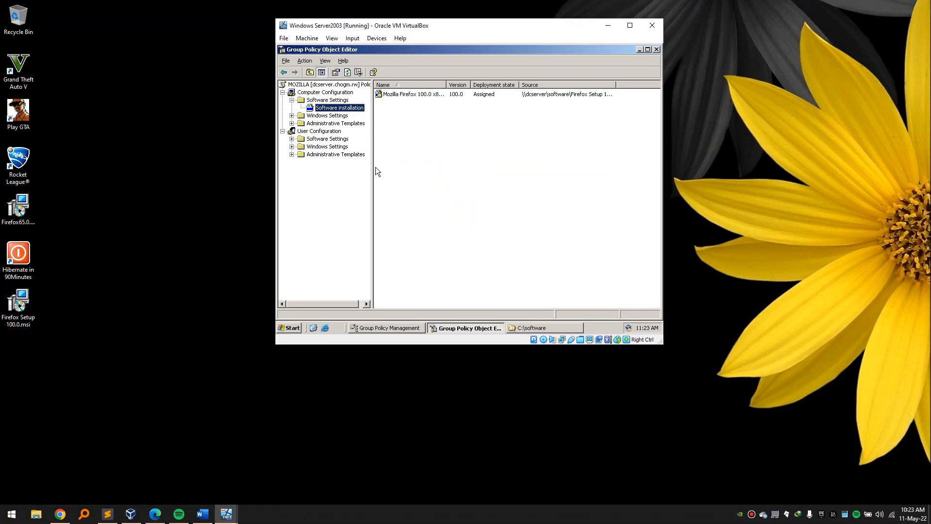
{"action": "left_click", "coordinate": [63, 206]}
{"action": "left_click", "coordinate": [23, 206]}
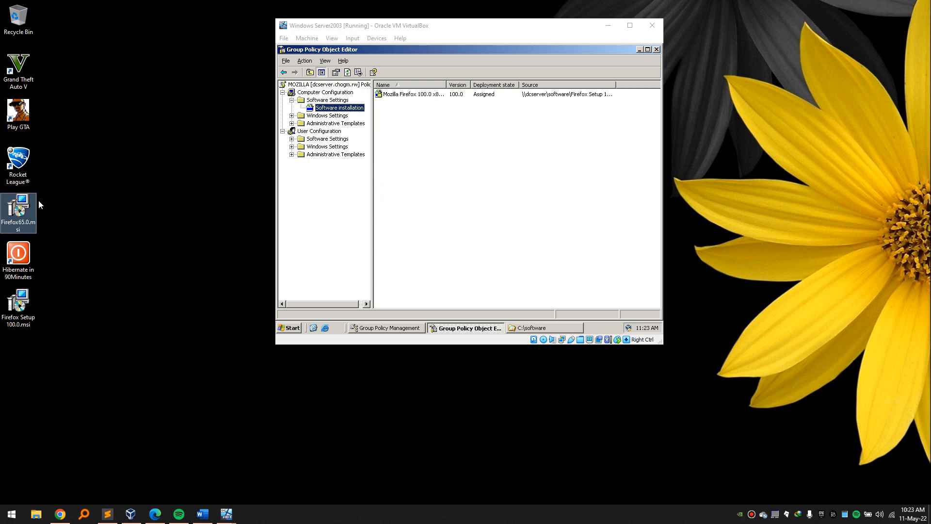
{"action": "key", "text": "shift+Delete"}
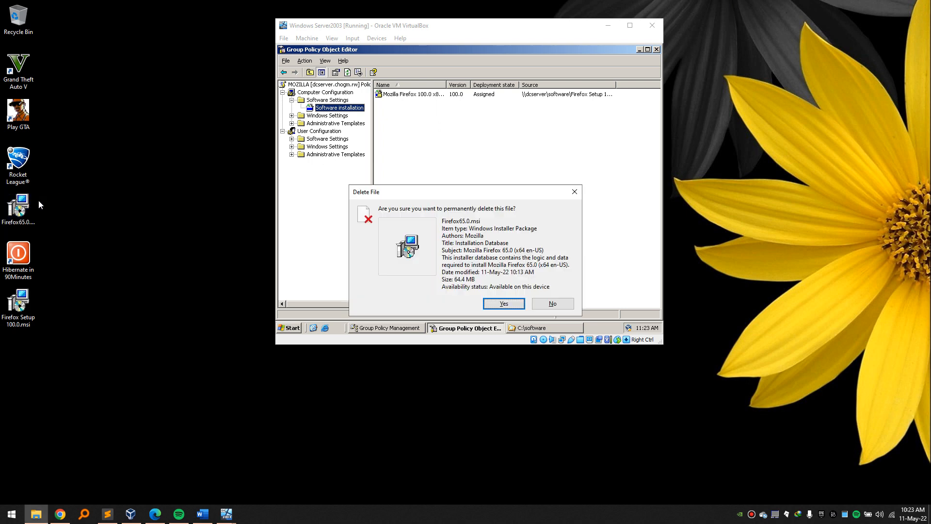
{"action": "key", "text": "Return"}
Return to the policy editor and bring up, then dismiss, Software installation's options.
{"action": "left_click", "coordinate": [483, 171]}
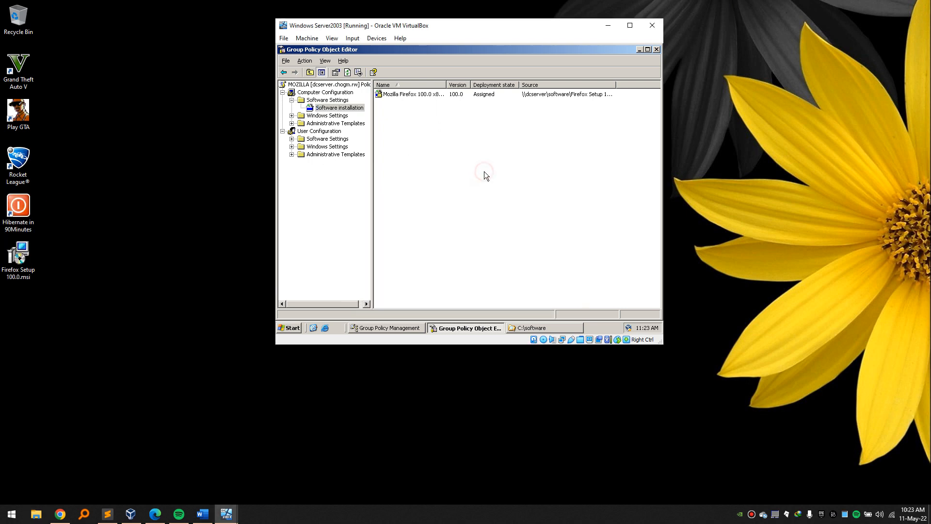
{"action": "left_click_drag", "start_coordinate": [351, 304], "coordinate": [343, 301]}
{"action": "right_click", "coordinate": [326, 107]}
{"action": "mouse_move", "coordinate": [342, 112]}
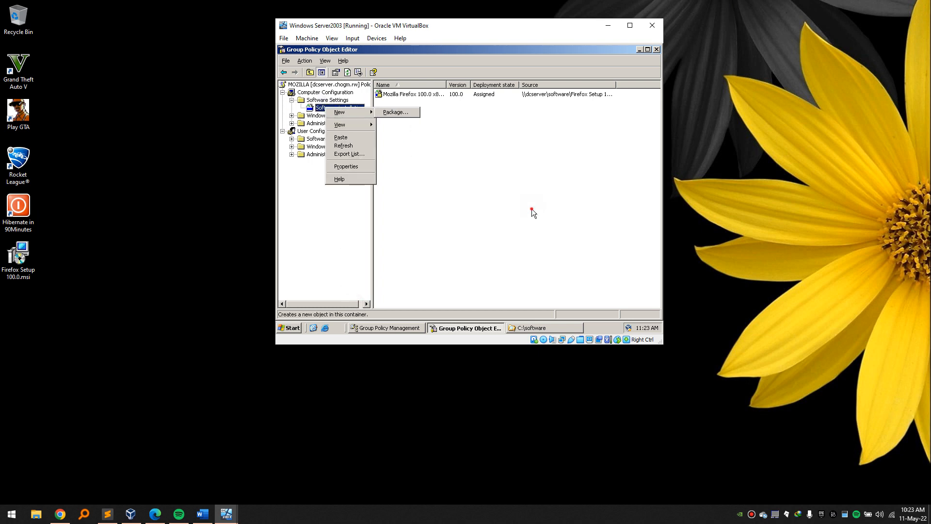
{"action": "left_click", "coordinate": [532, 209]}
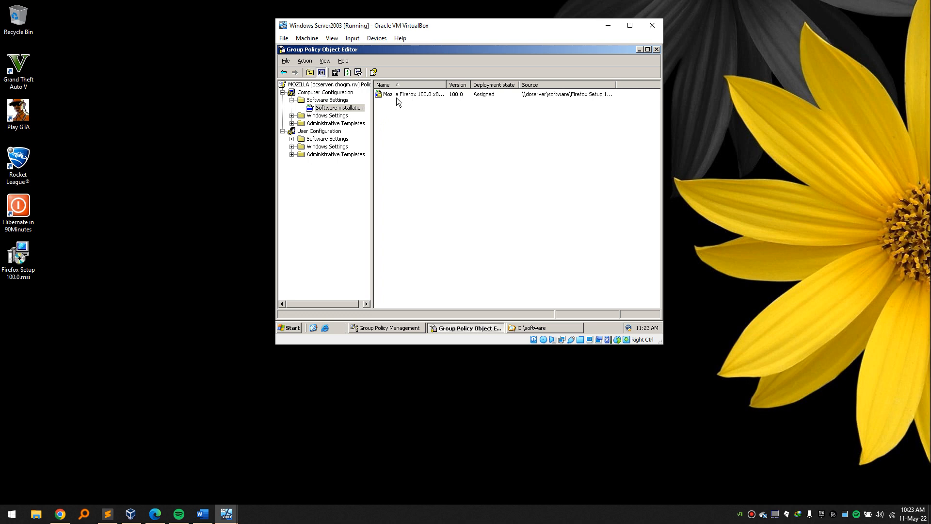
Add Firefox Setup 100.0.msi from \\dcserver\software as a new User Configuration software package.
{"action": "right_click", "coordinate": [354, 108]}
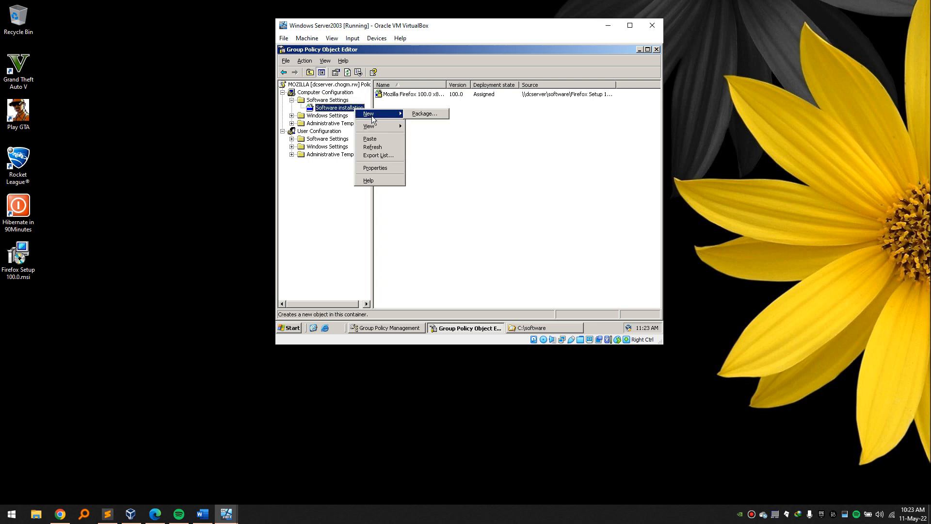
{"action": "left_click", "coordinate": [582, 201]}
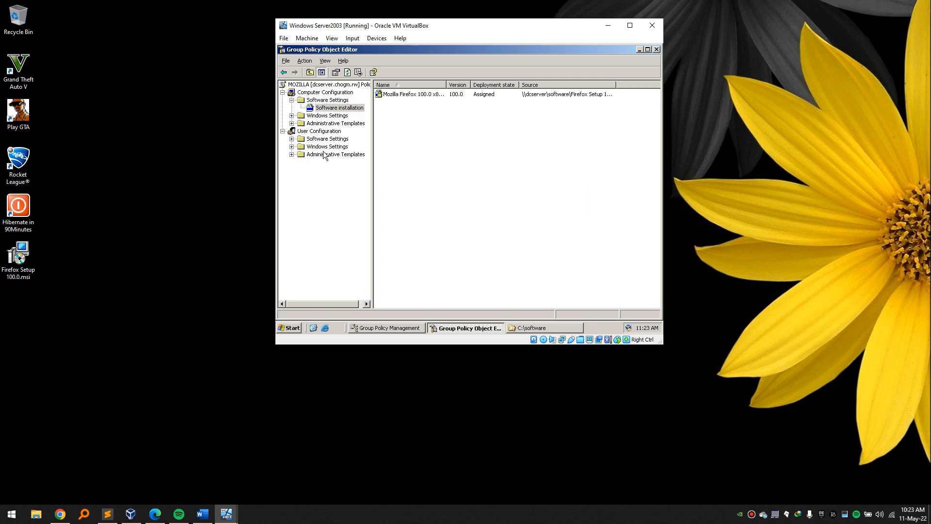
{"action": "left_click", "coordinate": [292, 139]}
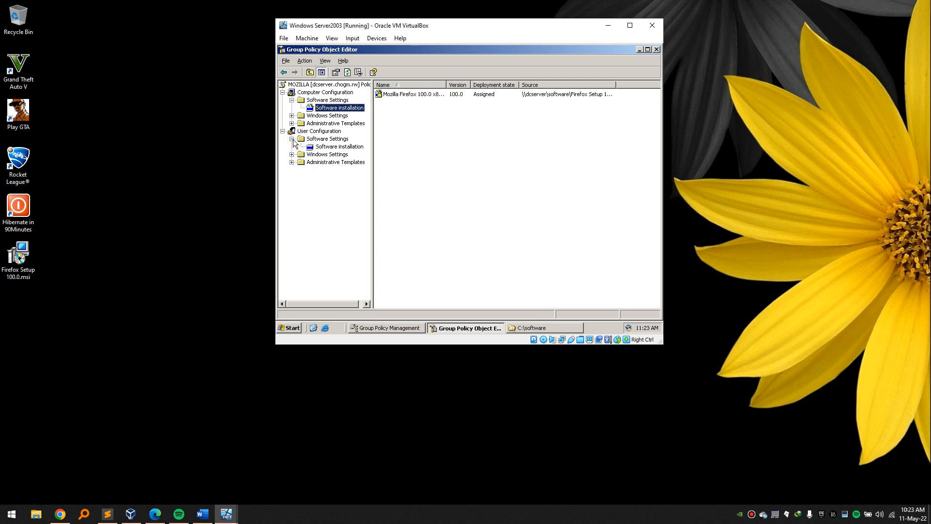
{"action": "left_click", "coordinate": [321, 147]}
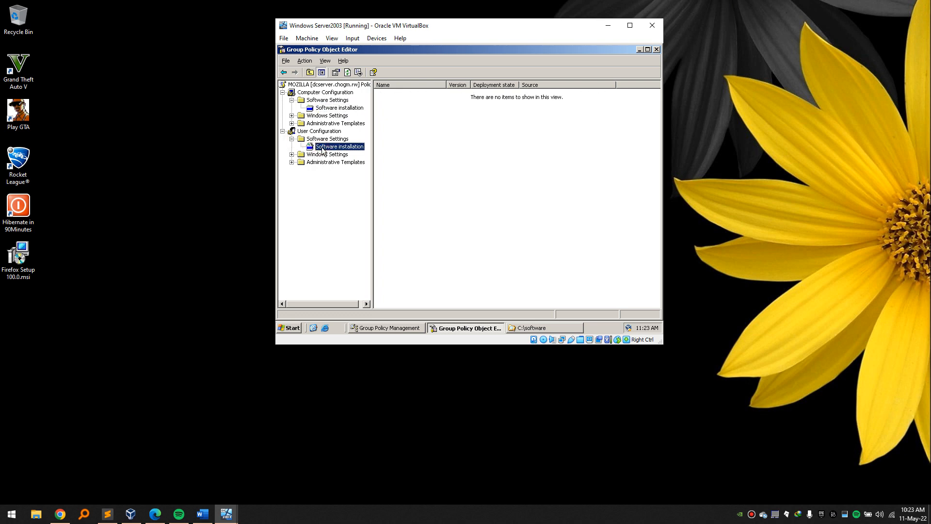
{"action": "right_click", "coordinate": [322, 148]}
{"action": "left_click", "coordinate": [382, 153]}
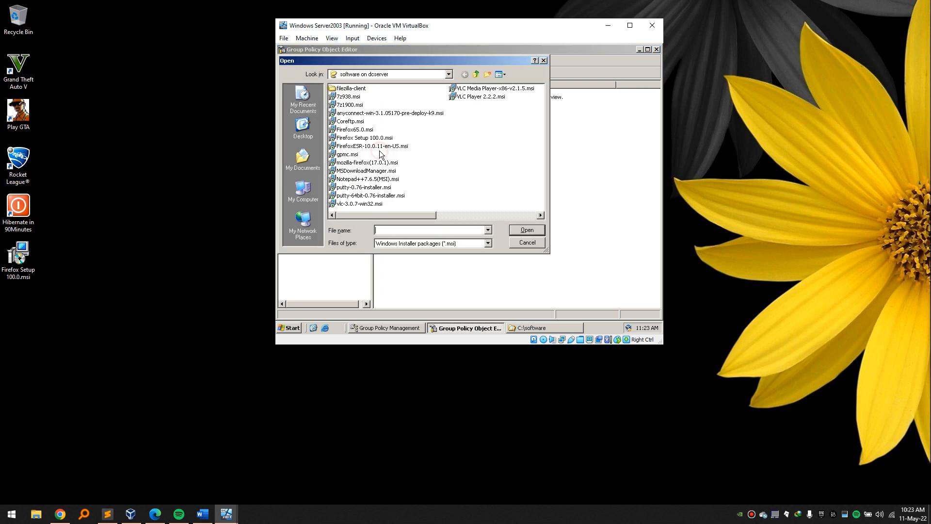
{"action": "type", "text": "\\d"}
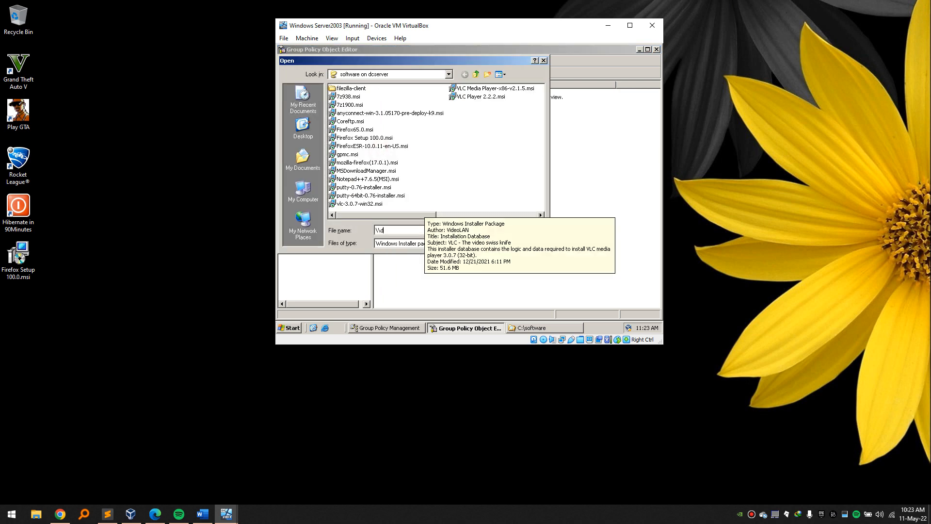
{"action": "type", "text": "cserver\\so"}
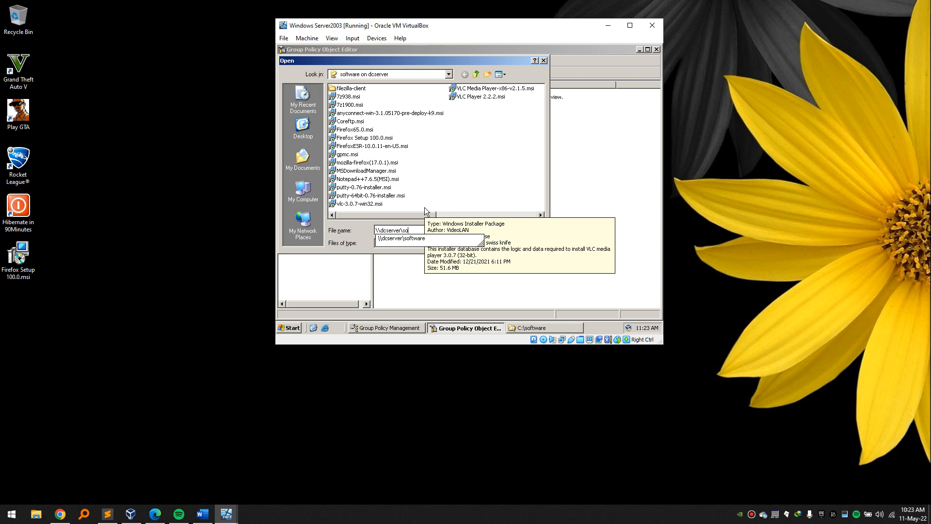
{"action": "key", "text": "Down"}
{"action": "type", "text": "\\"}
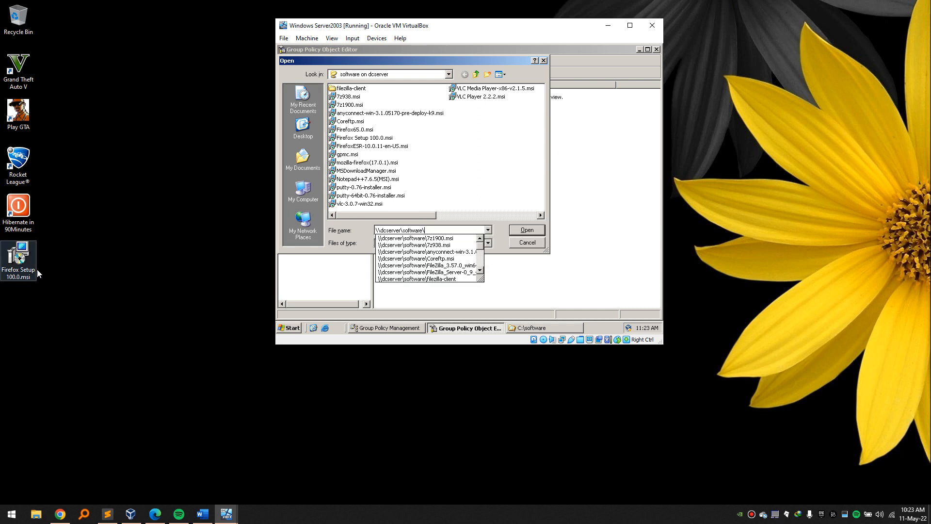
{"action": "type", "text": "fir"}
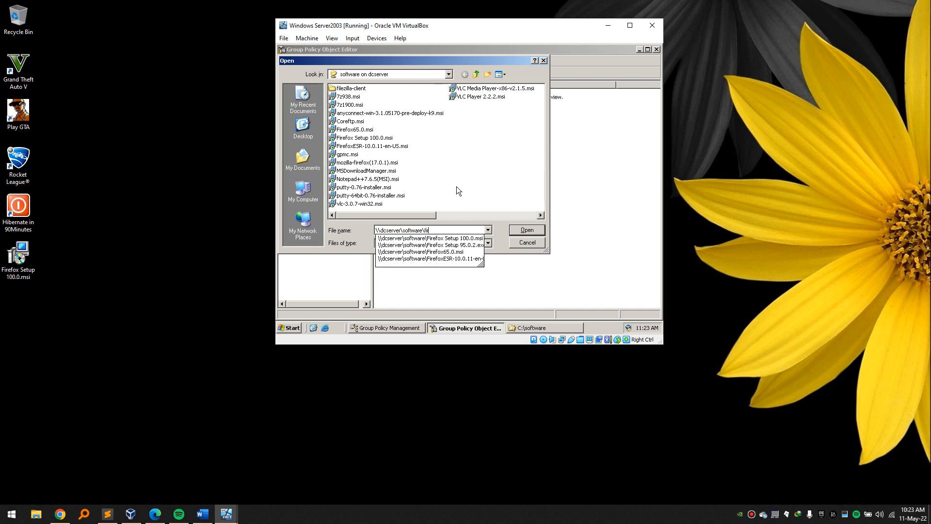
{"action": "left_click", "coordinate": [457, 239]}
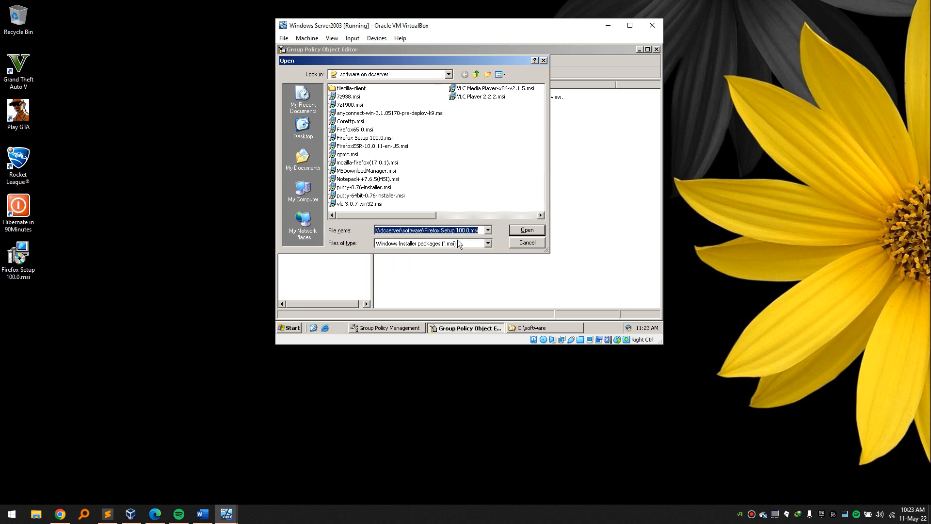
{"action": "left_click", "coordinate": [531, 232]}
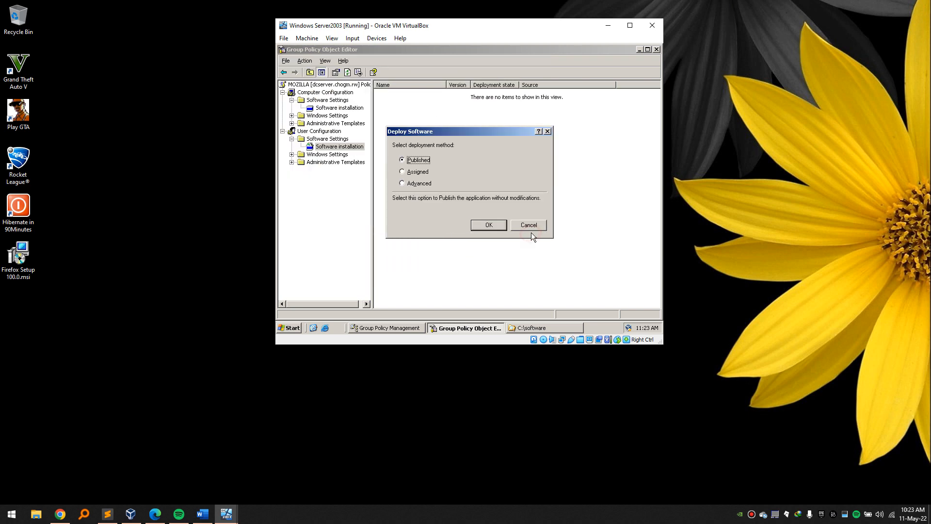
Deploy it via Advanced as Assigned, installed at logon with Basic interface, and close the editor.
{"action": "left_click", "coordinate": [419, 184]}
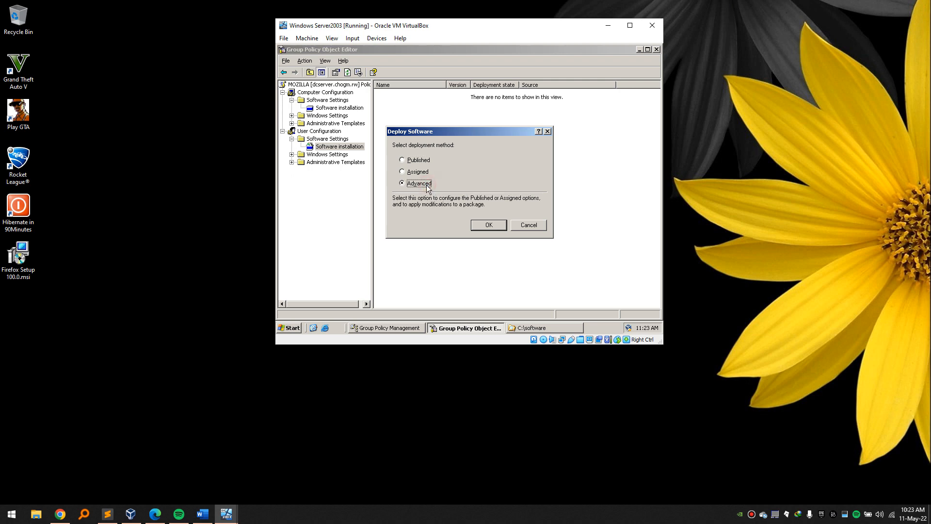
{"action": "left_click", "coordinate": [487, 226]}
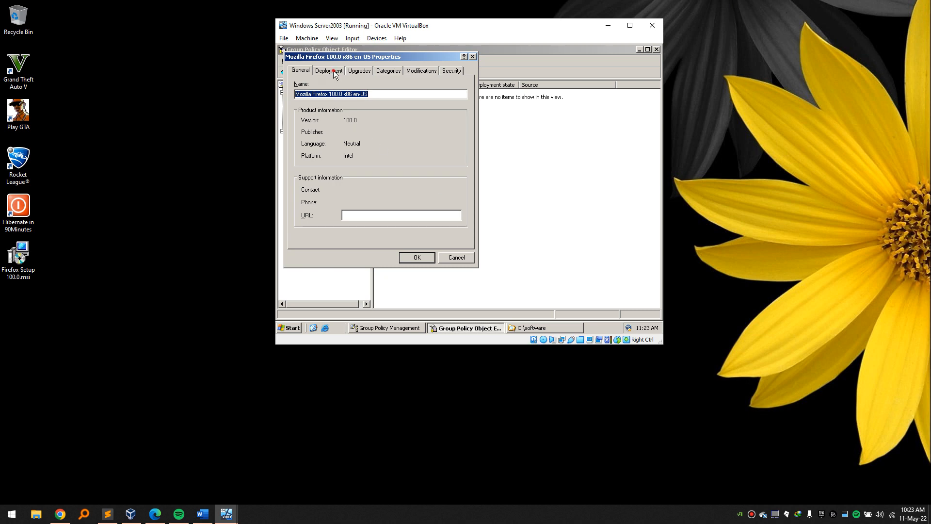
{"action": "left_click", "coordinate": [333, 72]}
{"action": "left_click", "coordinate": [306, 107]}
{"action": "left_click", "coordinate": [304, 177]}
{"action": "left_click", "coordinate": [307, 204]}
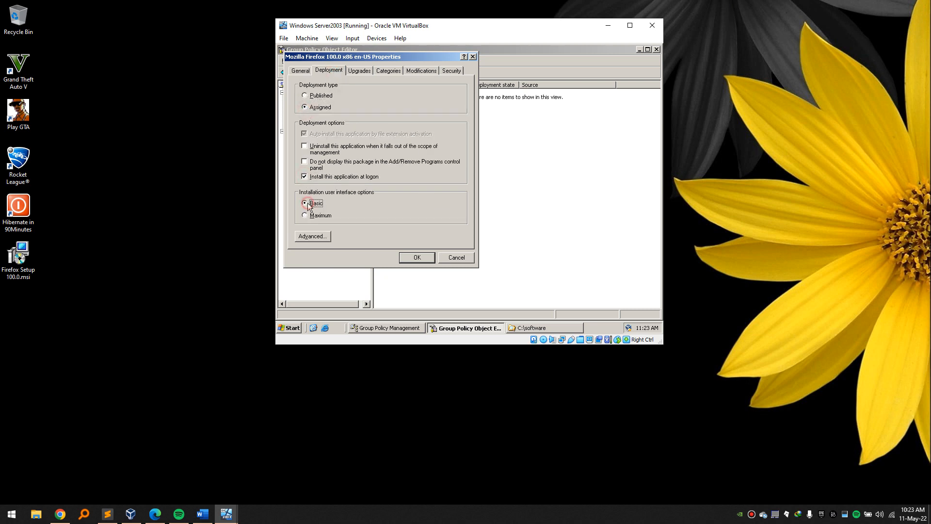
{"action": "left_click", "coordinate": [409, 256]}
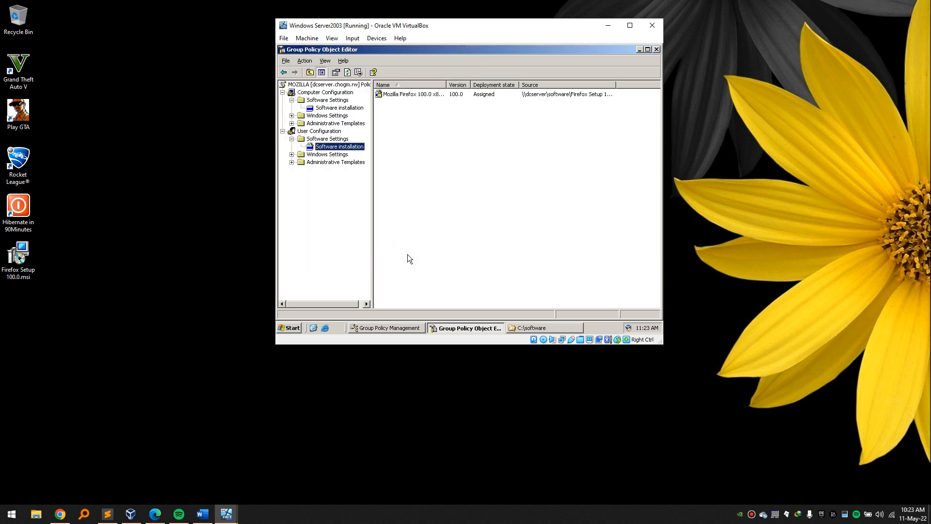
{"action": "left_click", "coordinate": [656, 49]}
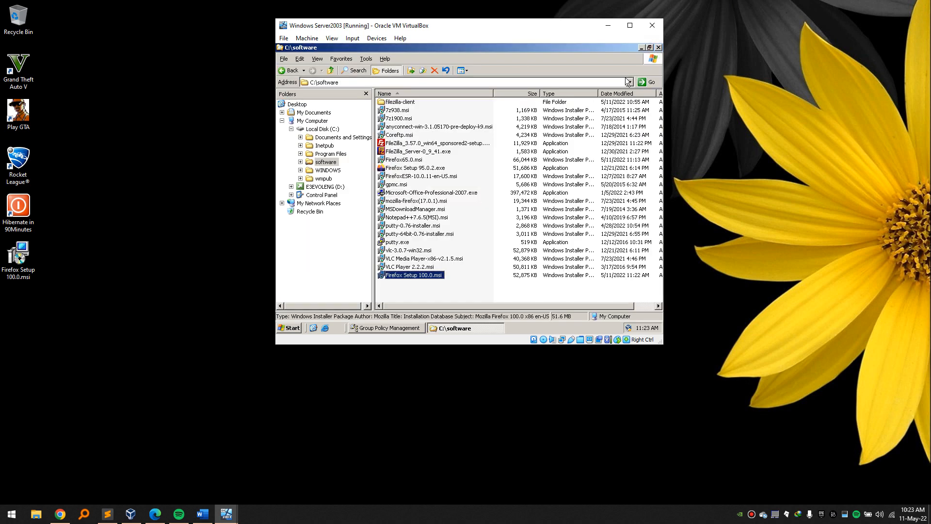
Close the software folder window and open the Students-linked VLC policy for editing.
{"action": "left_click", "coordinate": [658, 47]}
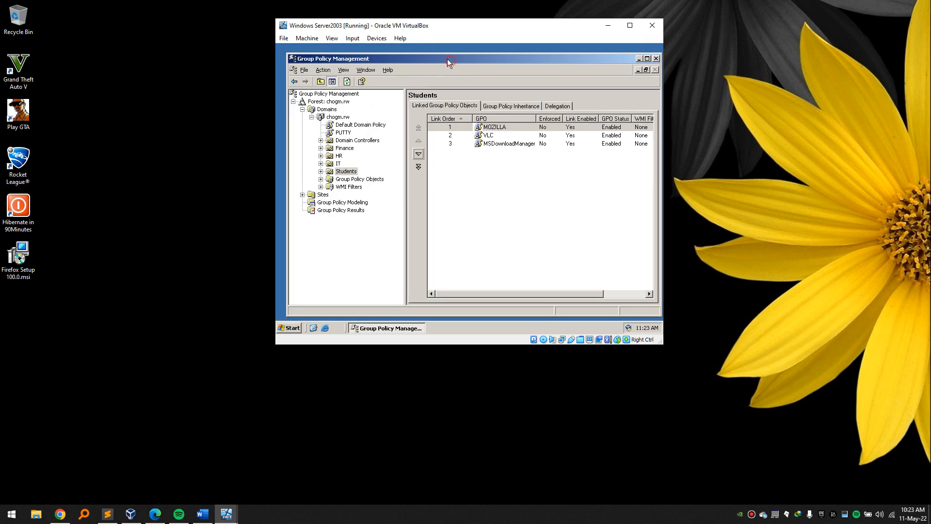
{"action": "left_click_drag", "start_coordinate": [449, 63], "coordinate": [444, 59]}
{"action": "right_click", "coordinate": [486, 135]}
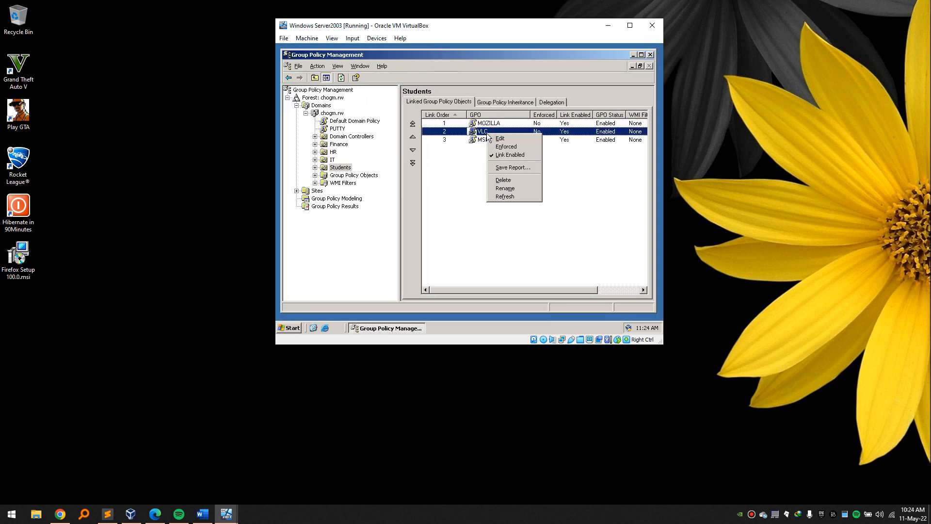
{"action": "left_click", "coordinate": [500, 138]}
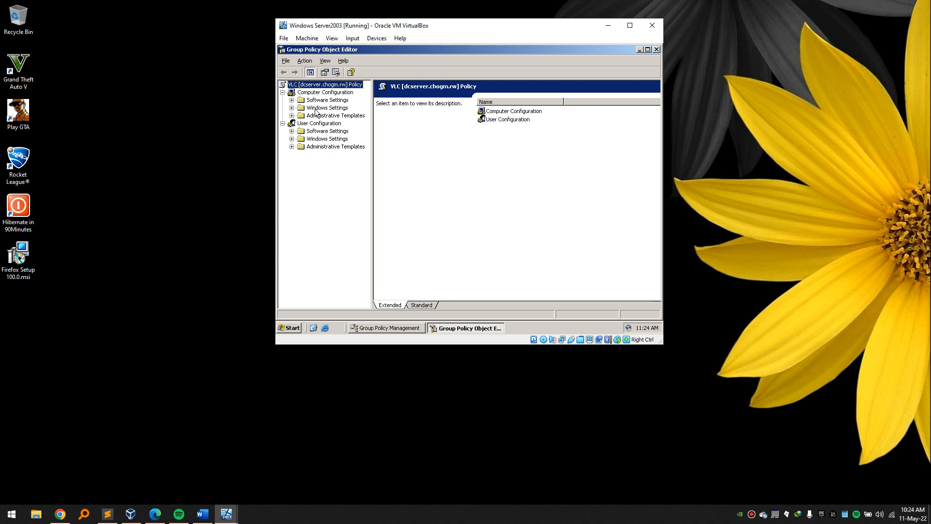
Assign vlc-3.0.7-win32.msi from \\dcserver\software under Computer Configuration software installation.
{"action": "left_click", "coordinate": [291, 100]}
{"action": "left_click", "coordinate": [349, 109]}
{"action": "right_click", "coordinate": [350, 109]}
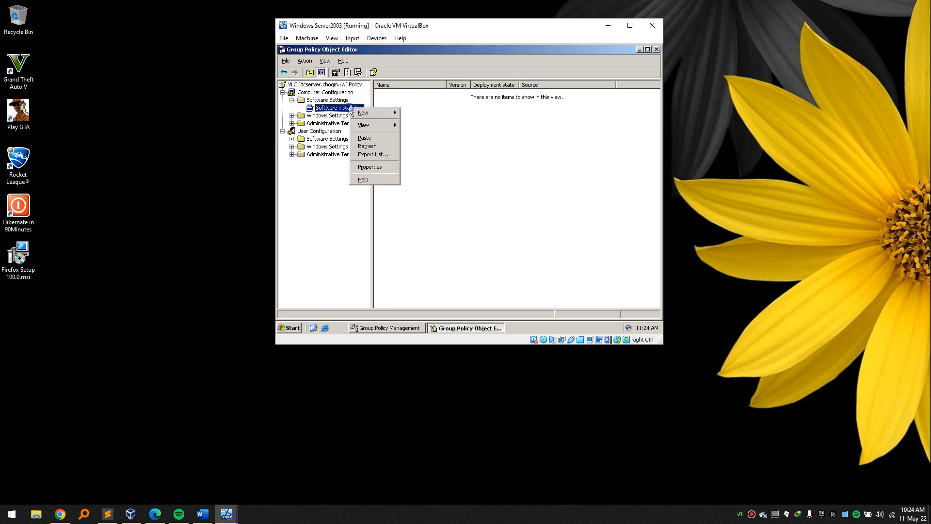
{"action": "mouse_move", "coordinate": [367, 113]}
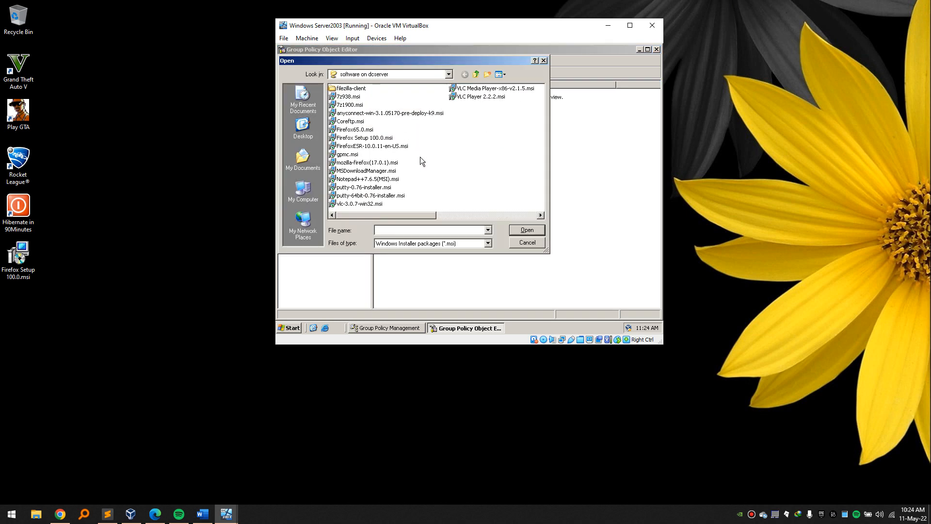
{"action": "type", "text": "\\dcser"}
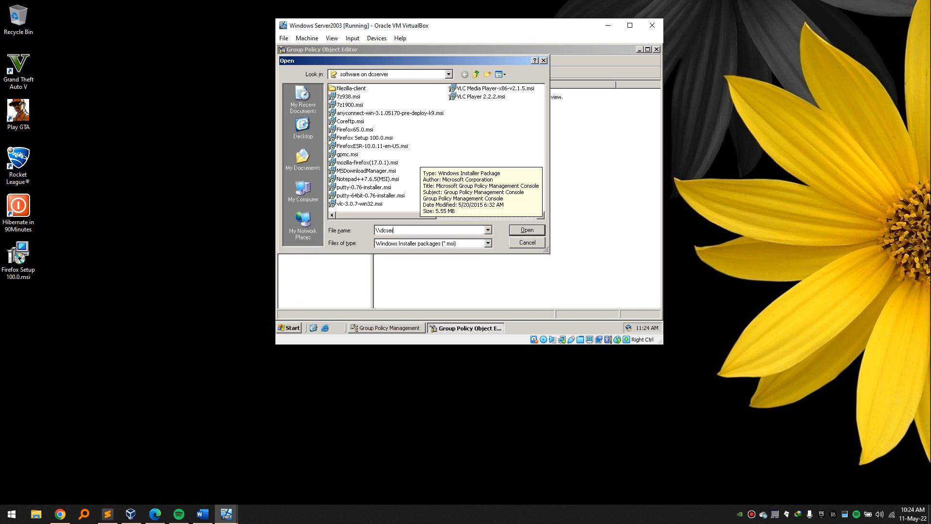
{"action": "type", "text": "ver\\software\\"}
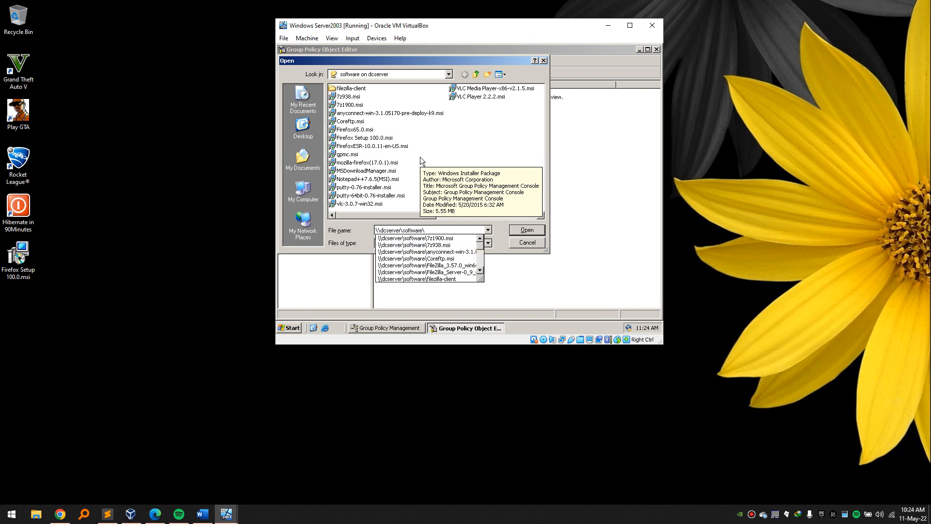
{"action": "type", "text": "v"}
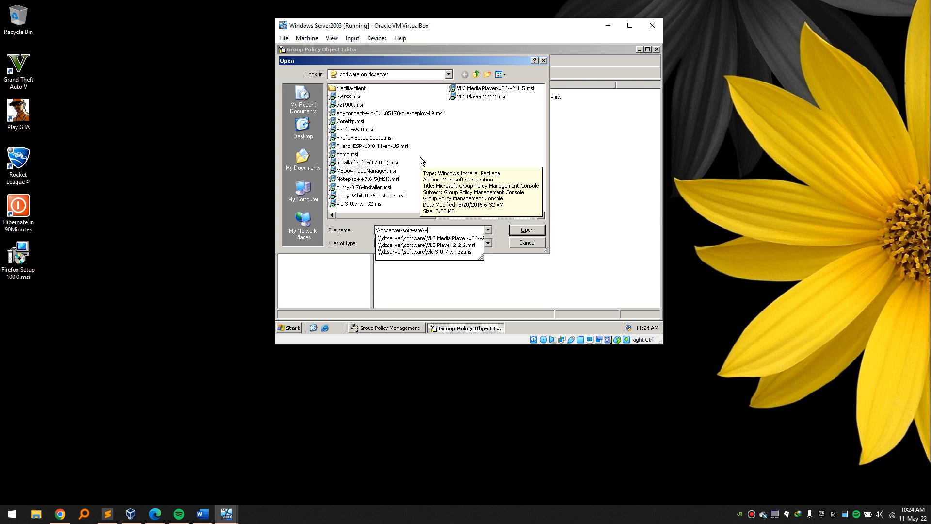
{"action": "left_click", "coordinate": [455, 251]}
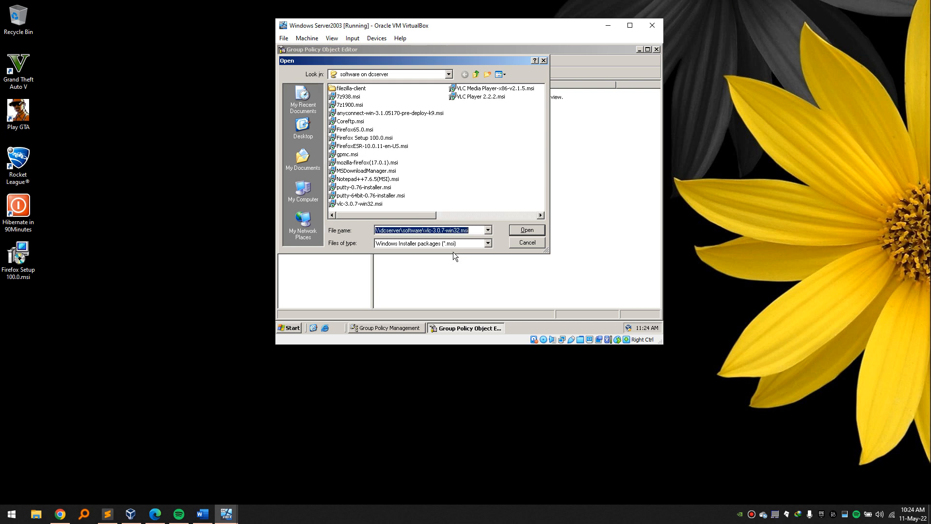
{"action": "left_click", "coordinate": [528, 230]}
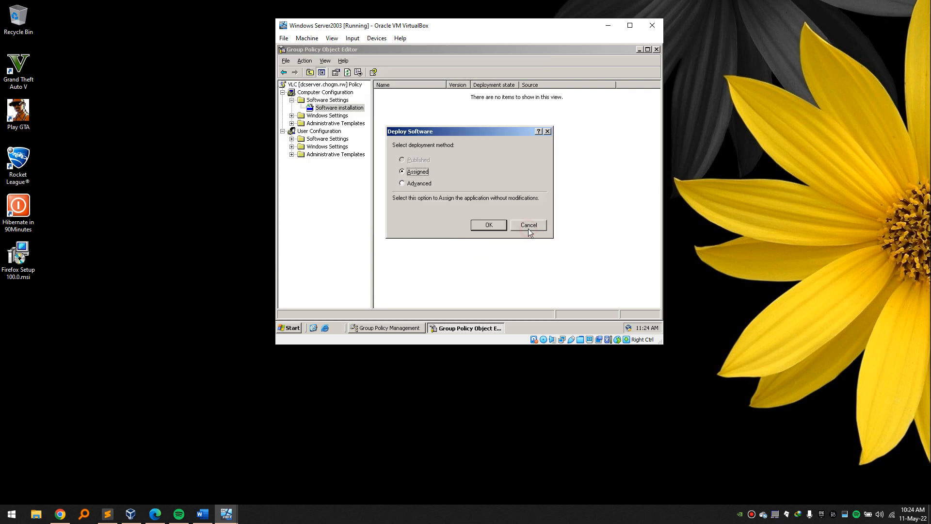
{"action": "left_click", "coordinate": [501, 226]}
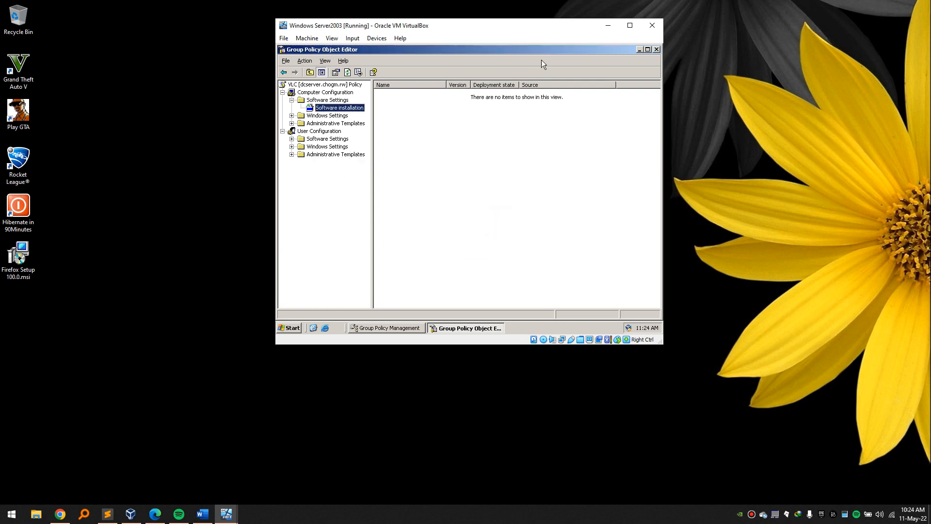
{"action": "left_click", "coordinate": [470, 125]}
{"action": "left_click_drag", "start_coordinate": [474, 32], "coordinate": [477, 28]}
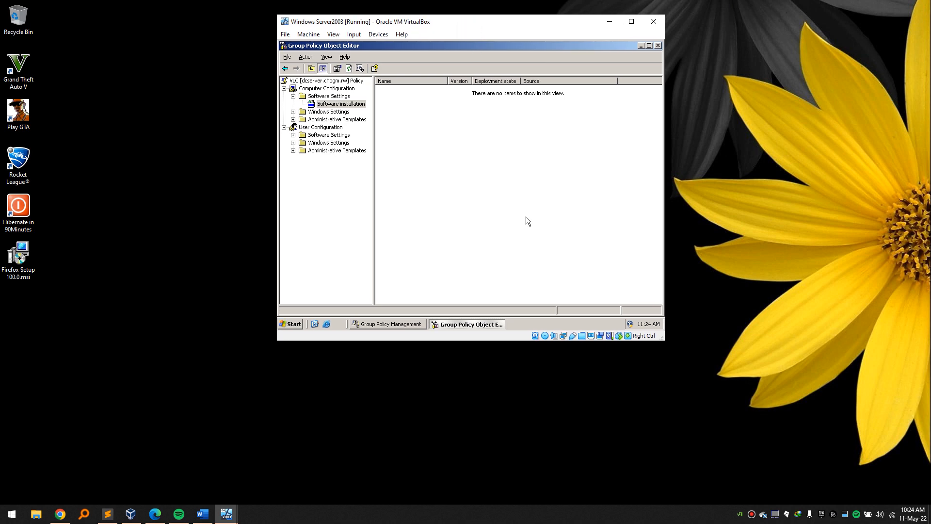
{"action": "left_click", "coordinate": [530, 522]}
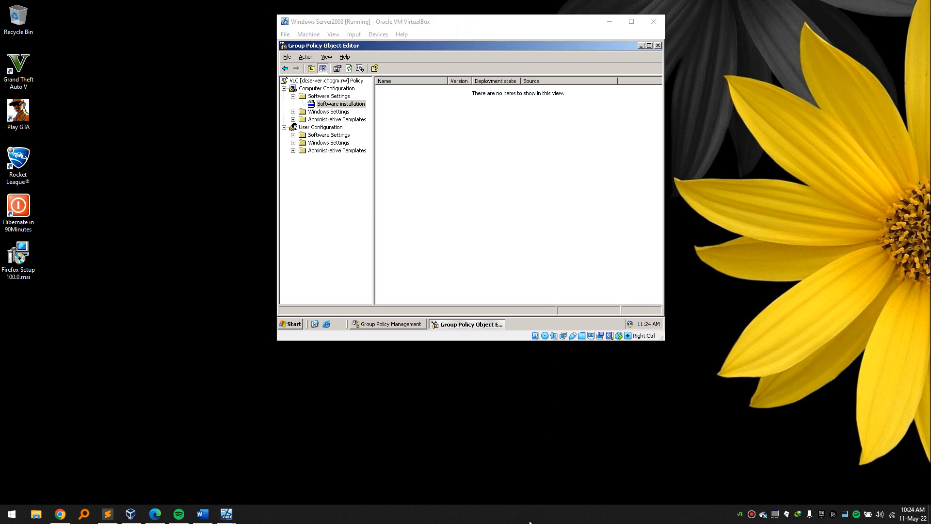
{"action": "left_click", "coordinate": [478, 21]}
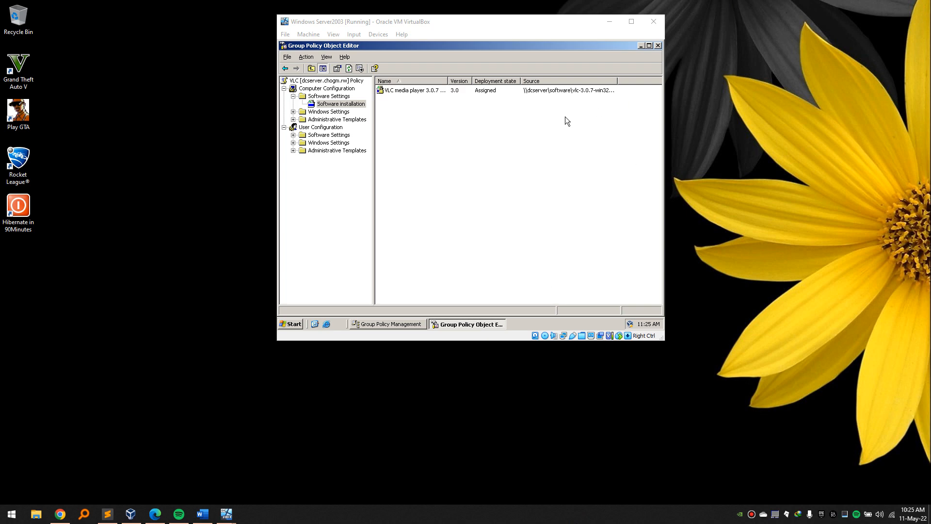
Add vlc-3.0.7-win32.msi from \\dcserver\software as a new User Configuration software package.
{"action": "left_click", "coordinate": [293, 135]}
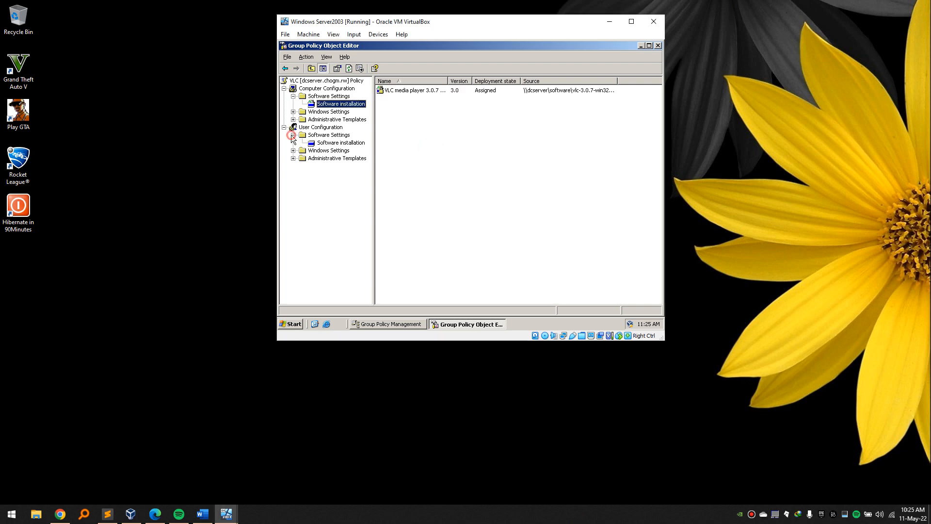
{"action": "left_click", "coordinate": [325, 143]}
{"action": "right_click", "coordinate": [328, 143]}
{"action": "mouse_move", "coordinate": [348, 149]}
{"action": "left_click", "coordinate": [388, 148]}
{"action": "type", "text": "\\dcserver\\so"}
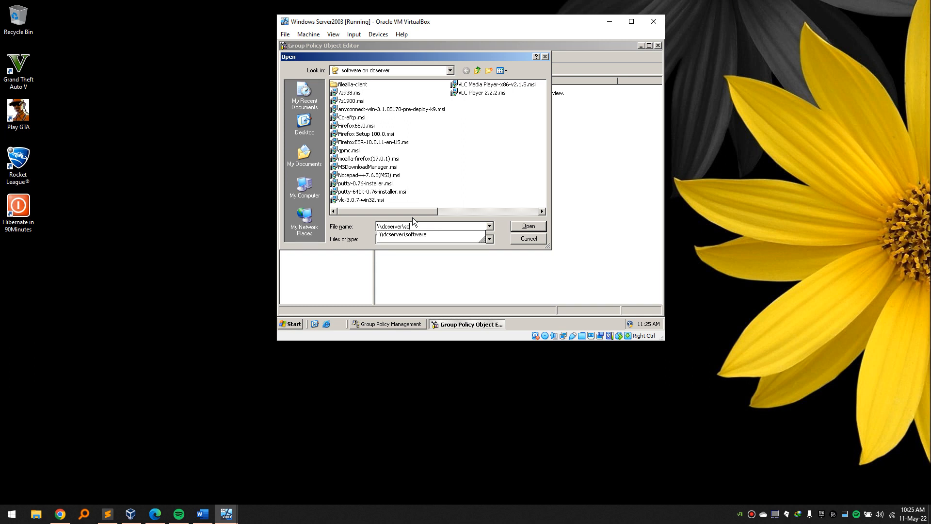
{"action": "key", "text": "Down"}
{"action": "type", "text": "\\vl"}
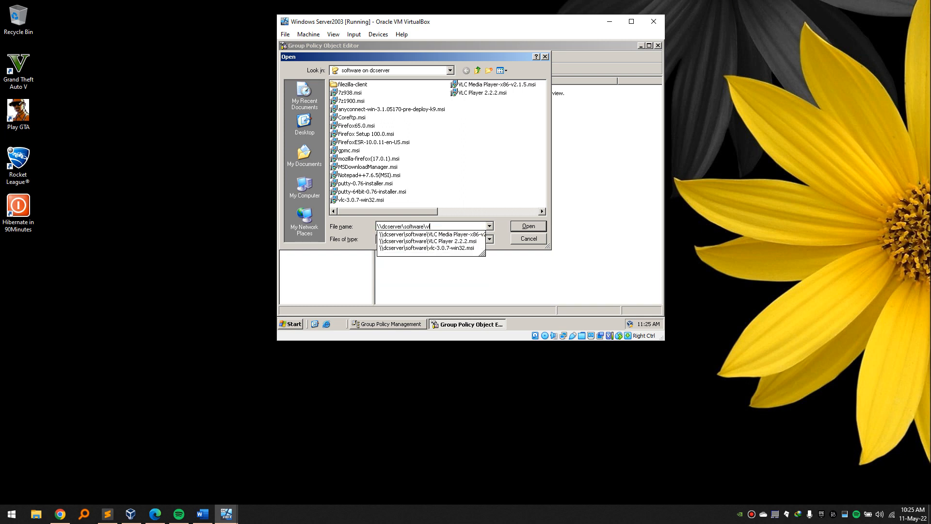
{"action": "left_click", "coordinate": [466, 247]}
{"action": "left_click", "coordinate": [529, 227]}
Deploy it as Assigned, installed at logon with Basic UI, then close the policy editor.
{"action": "left_click", "coordinate": [420, 179]}
{"action": "left_click", "coordinate": [476, 219]}
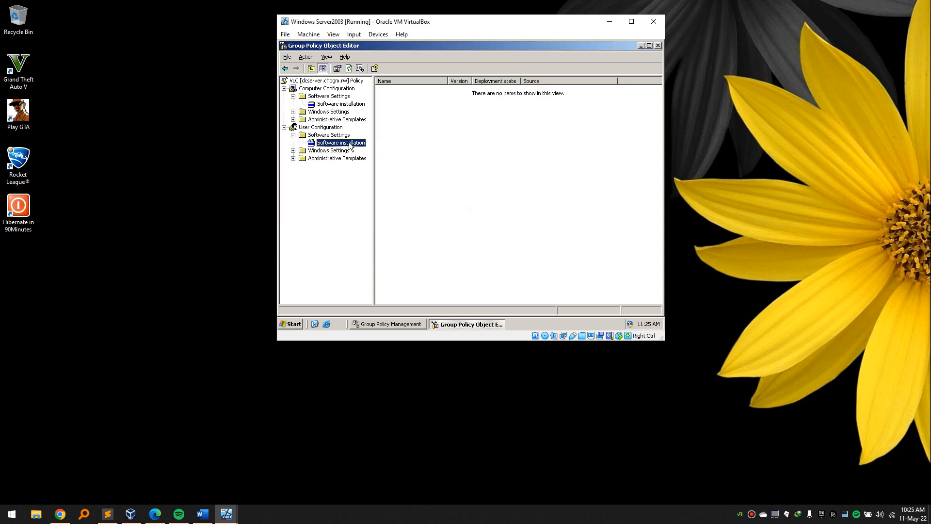
{"action": "left_click", "coordinate": [515, 521]}
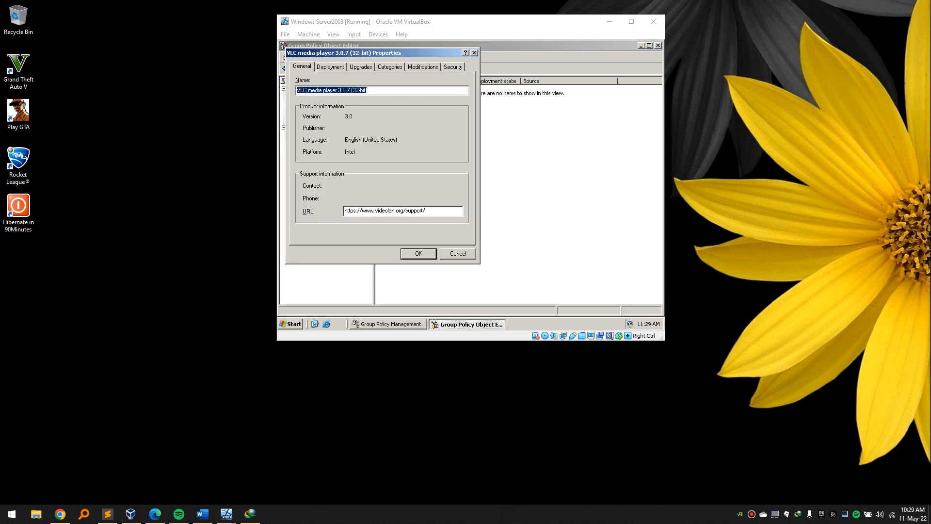
{"action": "left_click", "coordinate": [344, 66]}
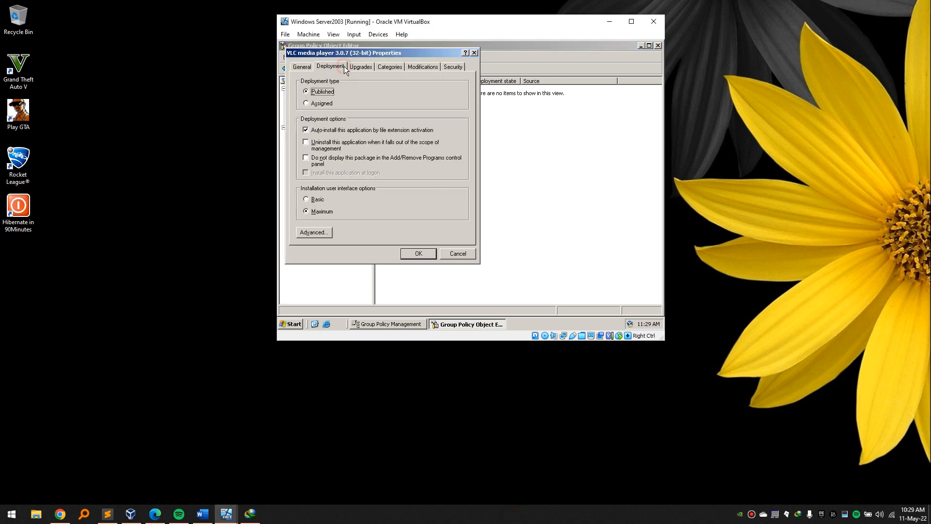
{"action": "left_click", "coordinate": [320, 103]}
{"action": "left_click", "coordinate": [306, 173]}
{"action": "left_click", "coordinate": [306, 200]}
{"action": "left_click", "coordinate": [418, 257]}
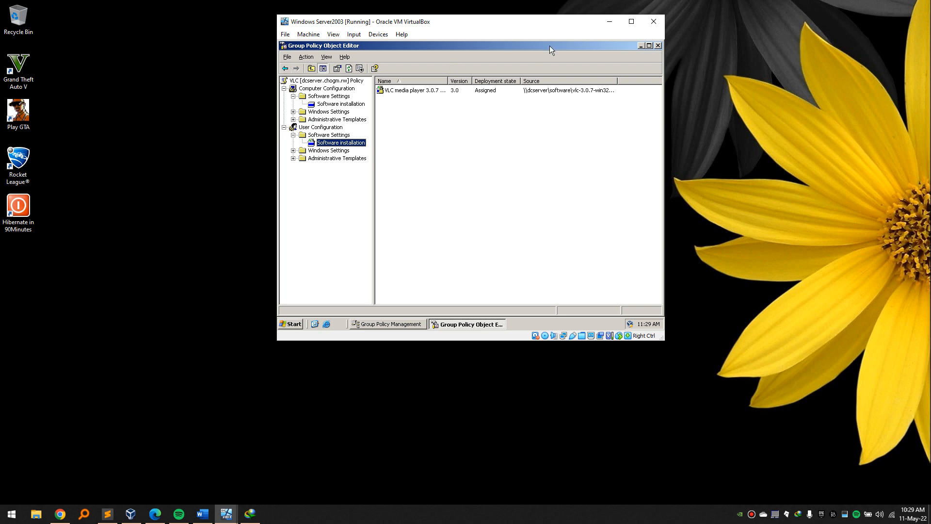
{"action": "left_click", "coordinate": [658, 45]}
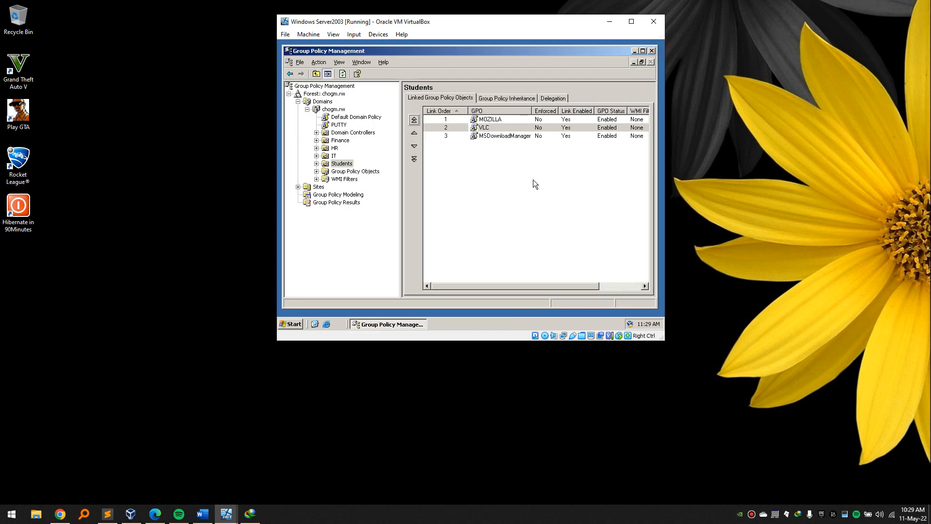
Close the MSDownloadManager editor, review the three GPOs linked to Students, and bring up XP PC1.
{"action": "left_click", "coordinate": [526, 522]}
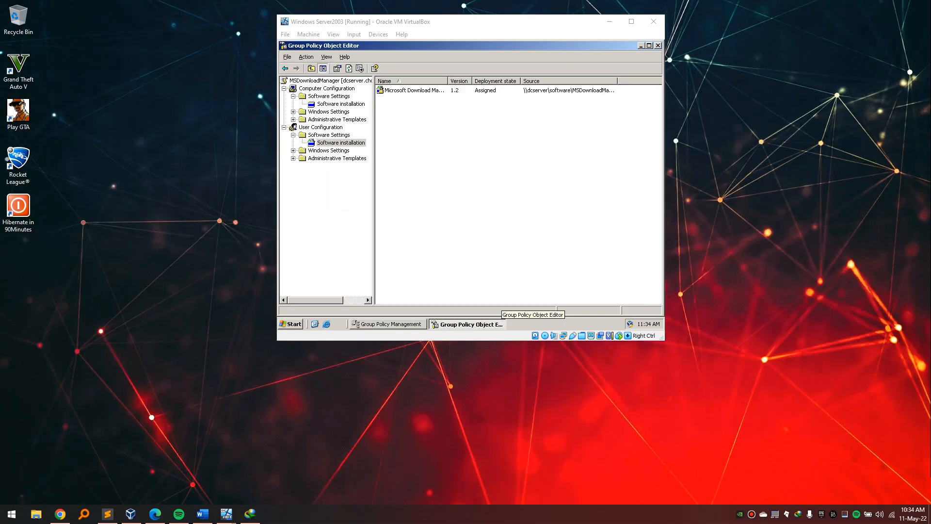
{"action": "left_click", "coordinate": [657, 45]}
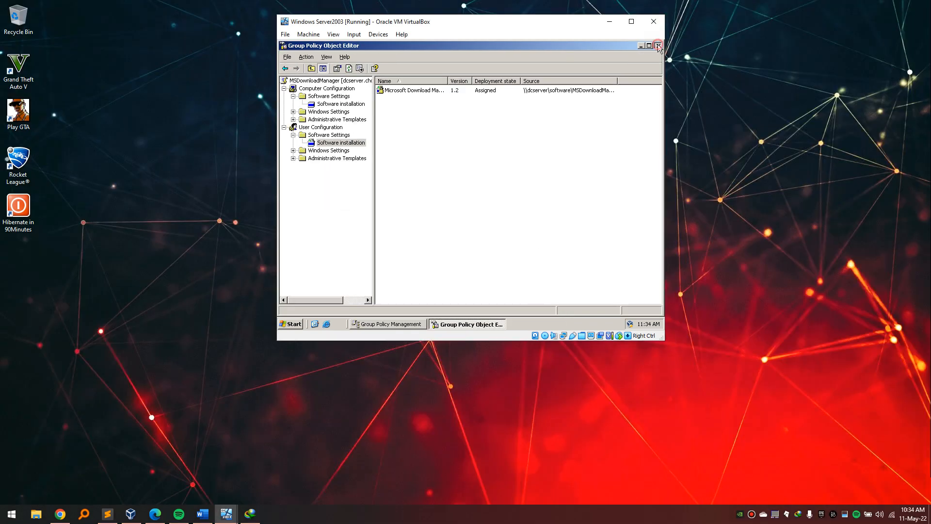
{"action": "left_click_drag", "start_coordinate": [493, 156], "coordinate": [474, 118]}
{"action": "left_click", "coordinate": [507, 171]}
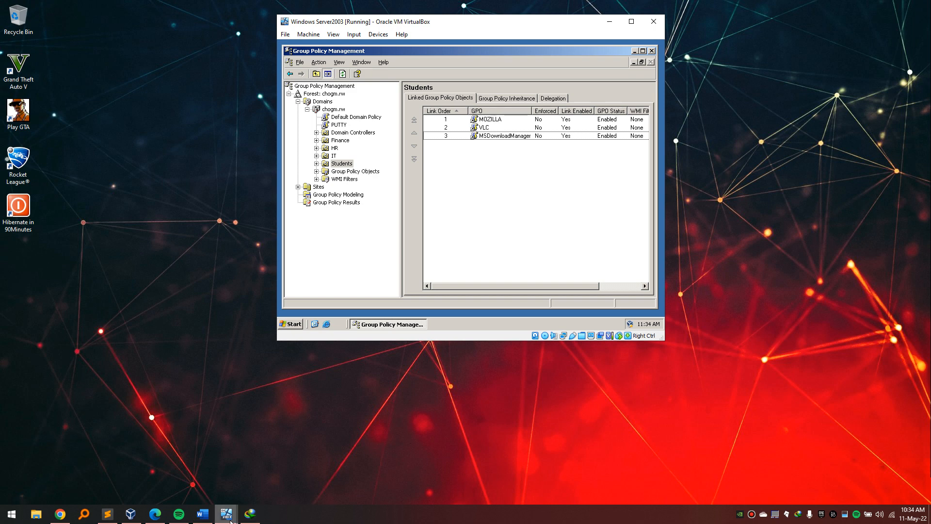
{"action": "mouse_move", "coordinate": [230, 521]}
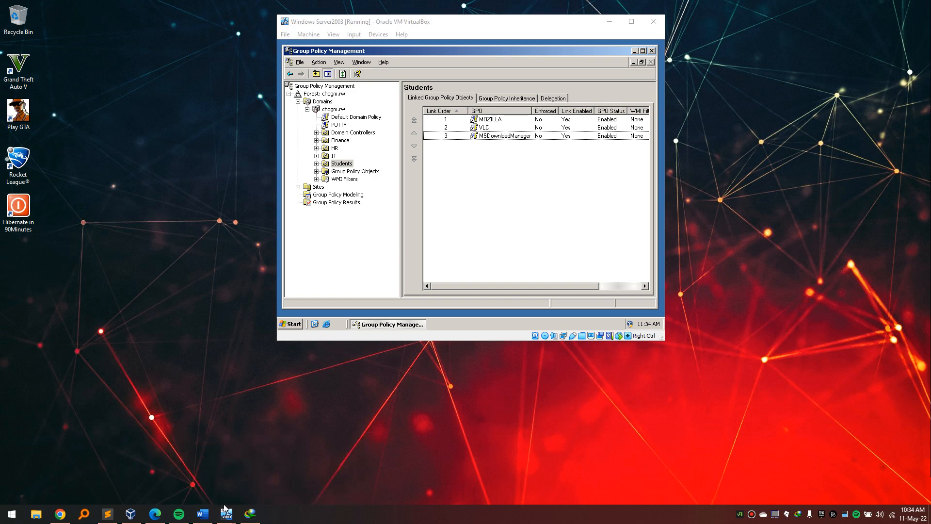
{"action": "left_click", "coordinate": [205, 474]}
Open the XP PC1 and PC2 windows, check their Start menus, and bring Server2003 to the front.
{"action": "mouse_move", "coordinate": [226, 514]}
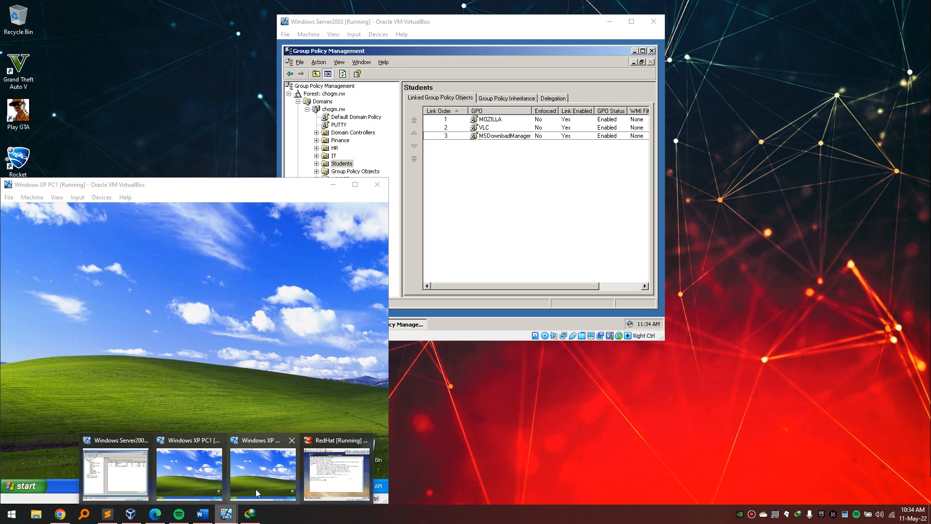
{"action": "left_click", "coordinate": [263, 472]}
{"action": "left_click", "coordinate": [107, 345]}
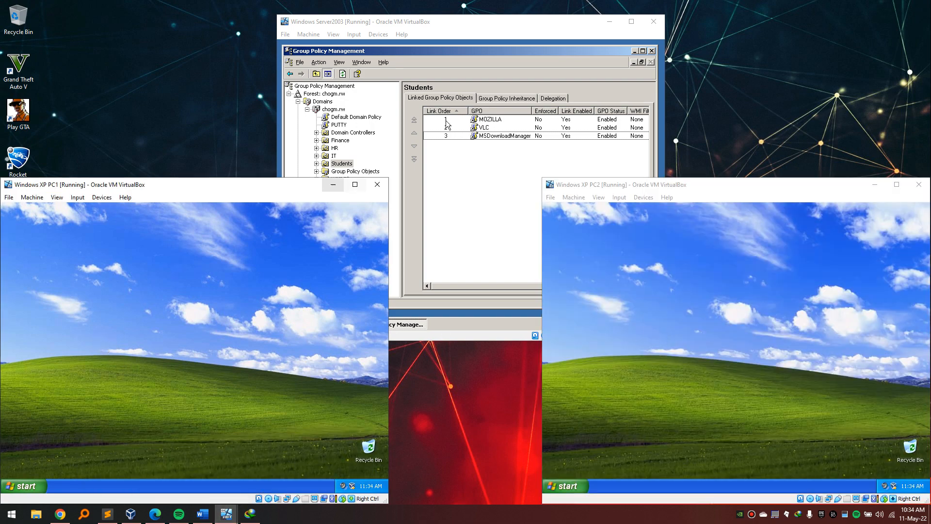
{"action": "left_click", "coordinate": [492, 53]}
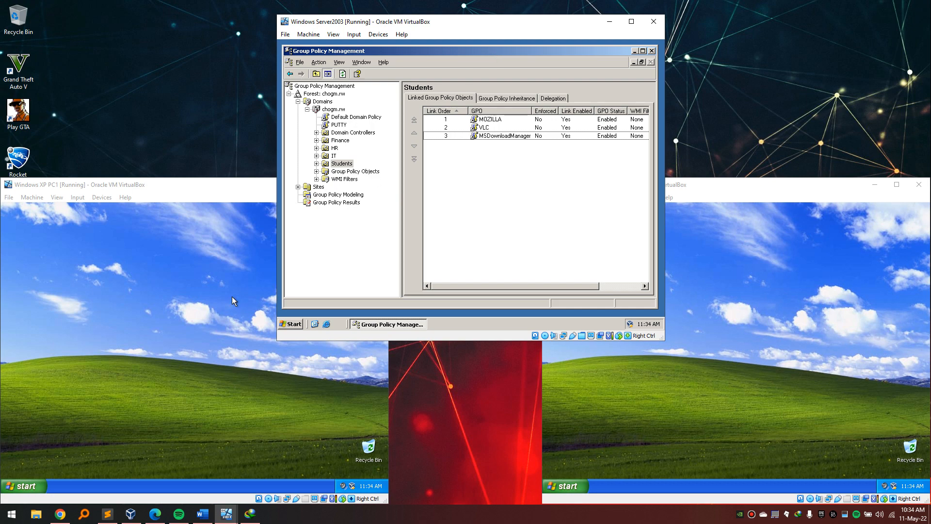
{"action": "left_click", "coordinate": [218, 306]}
{"action": "left_click", "coordinate": [29, 486]}
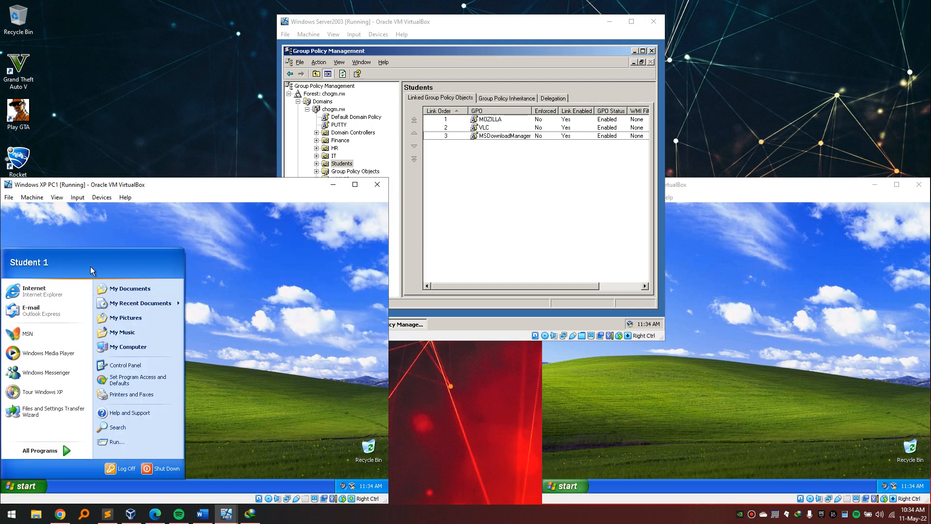
{"action": "left_click", "coordinate": [673, 413]}
{"action": "left_click", "coordinate": [587, 481]}
{"action": "left_click", "coordinate": [758, 339]}
{"action": "left_click", "coordinate": [430, 169]}
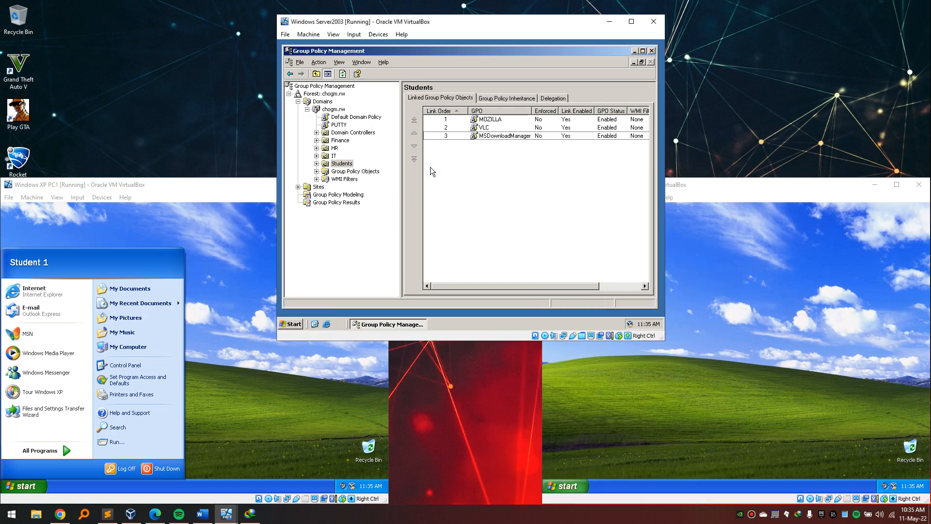
{"action": "left_click", "coordinate": [213, 292]}
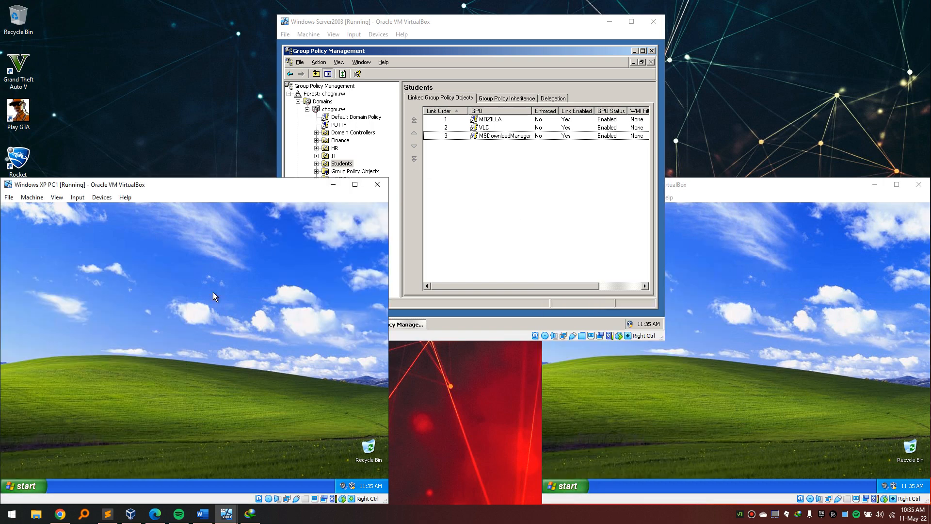
{"action": "left_click", "coordinate": [438, 243]}
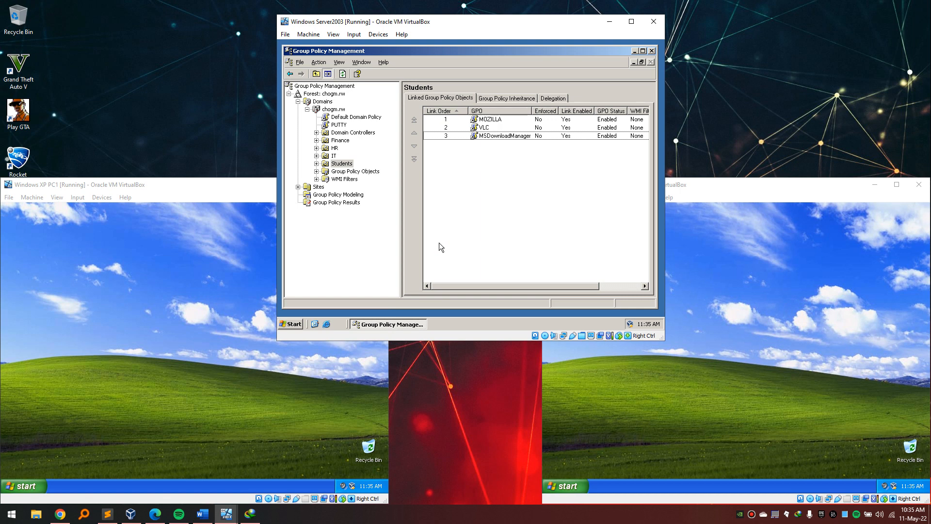
Run gpupdate /force on the server and answer yes to the reboot prompt.
{"action": "key", "text": "super+r"}
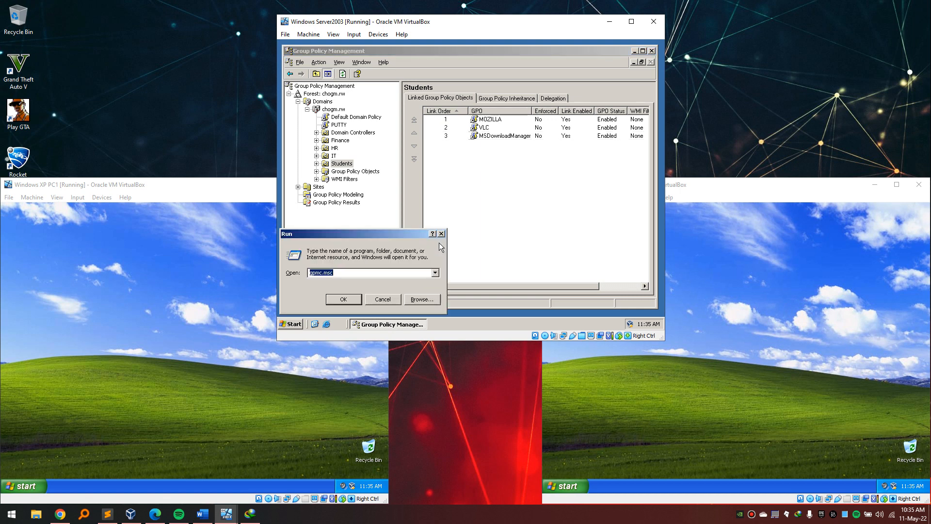
{"action": "type", "text": "gpupdate /force"}
{"action": "left_click", "coordinate": [351, 301]}
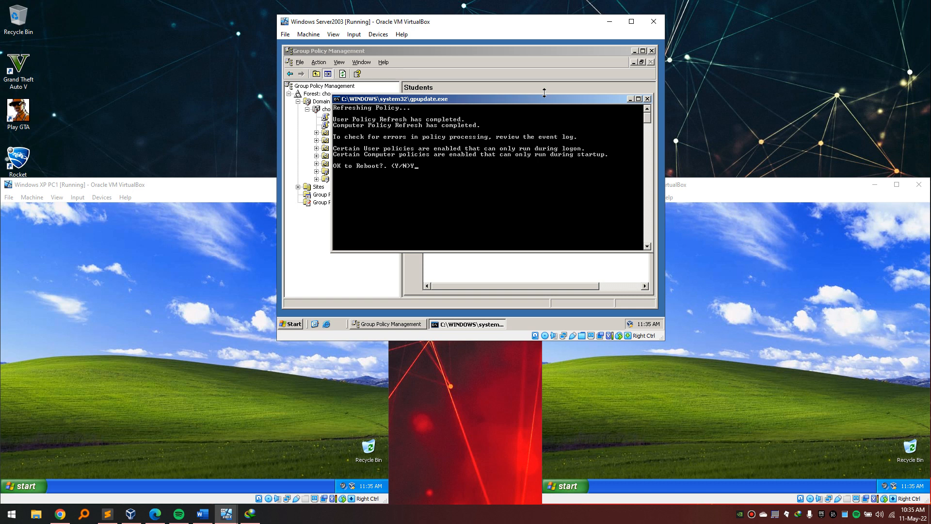
{"action": "key", "text": "Return"}
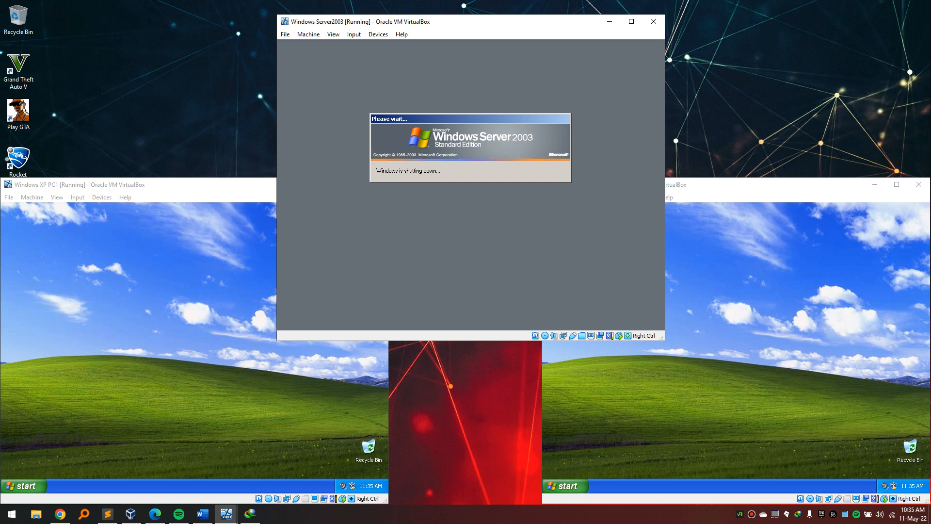
Switch between XP PC1 and PC2 while the server reboots, then show PC1's device options.
{"action": "left_click", "coordinate": [527, 522]}
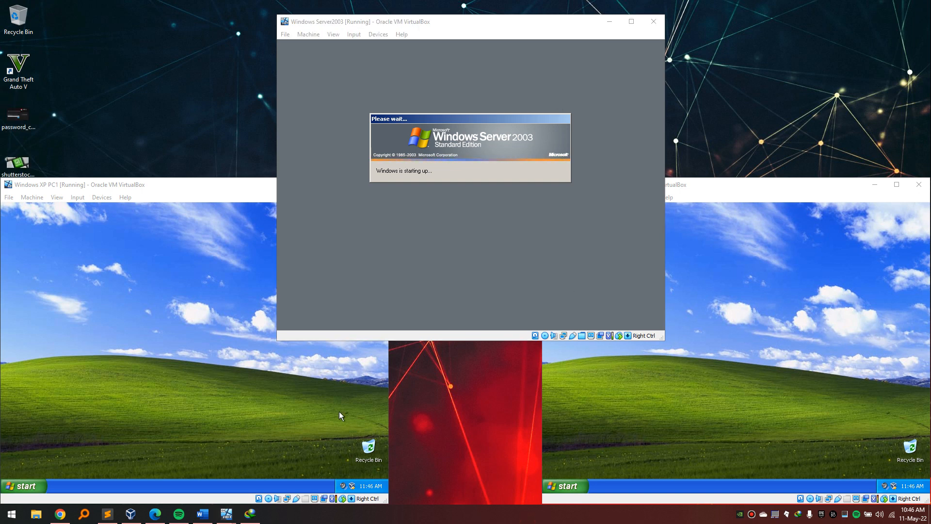
{"action": "left_click", "coordinate": [264, 372]}
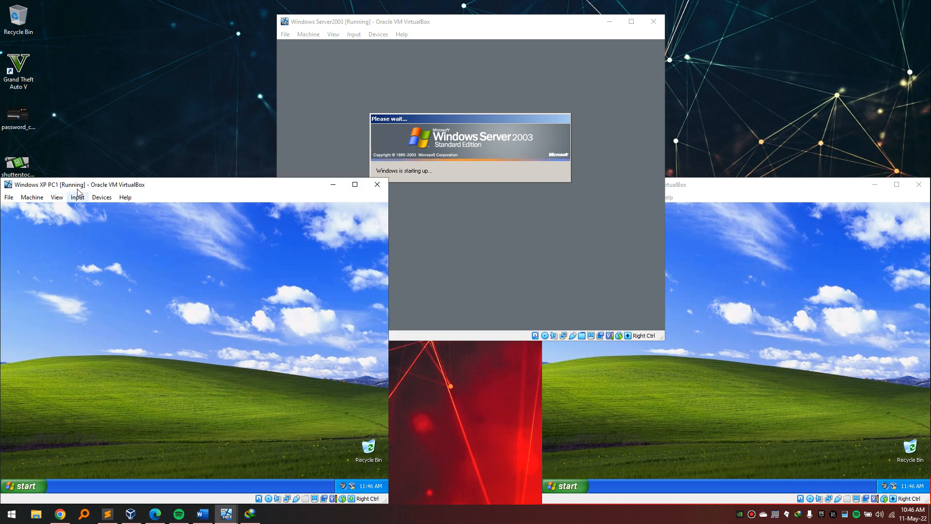
{"action": "left_click", "coordinate": [675, 231]}
{"action": "left_click", "coordinate": [222, 242]}
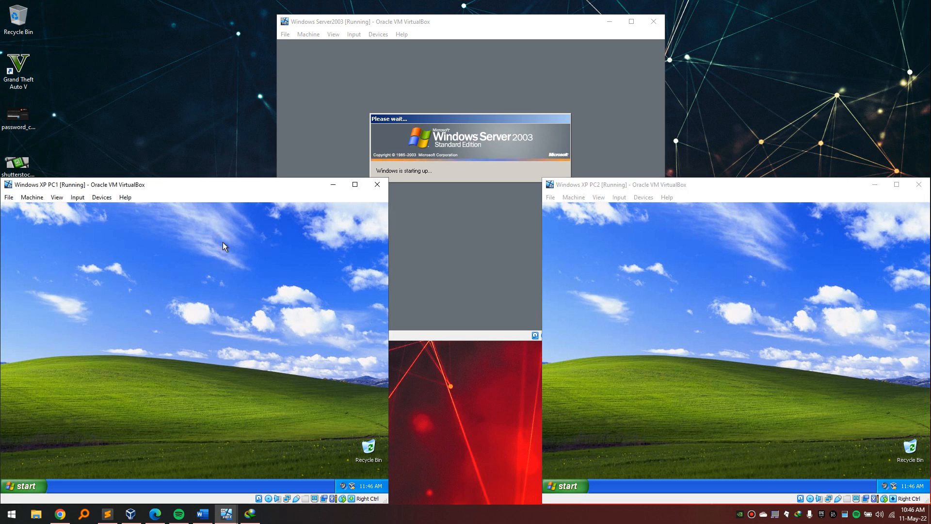
{"action": "left_click", "coordinate": [661, 240]}
{"action": "left_click", "coordinate": [306, 271]}
{"action": "left_click", "coordinate": [505, 258]}
{"action": "left_click", "coordinate": [308, 263]}
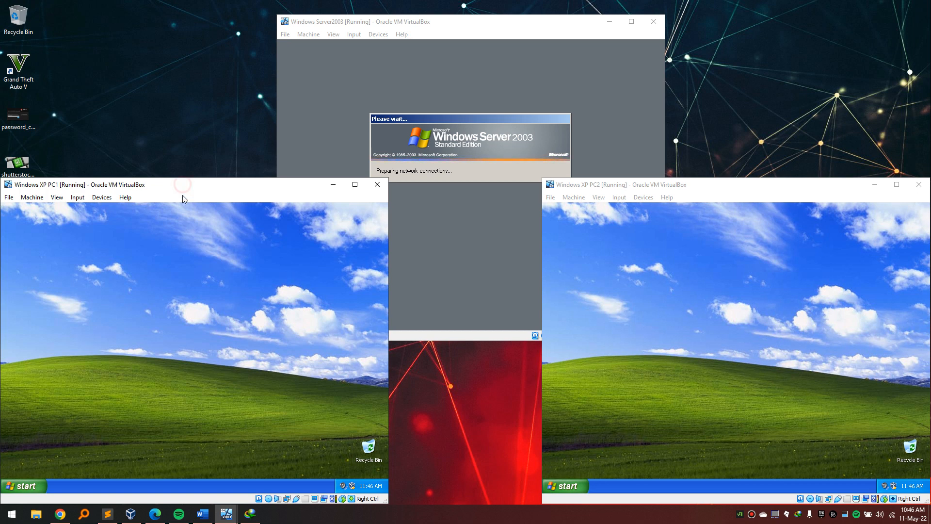
{"action": "left_click", "coordinate": [733, 250]}
{"action": "left_click", "coordinate": [249, 281]}
{"action": "left_click", "coordinate": [661, 297]}
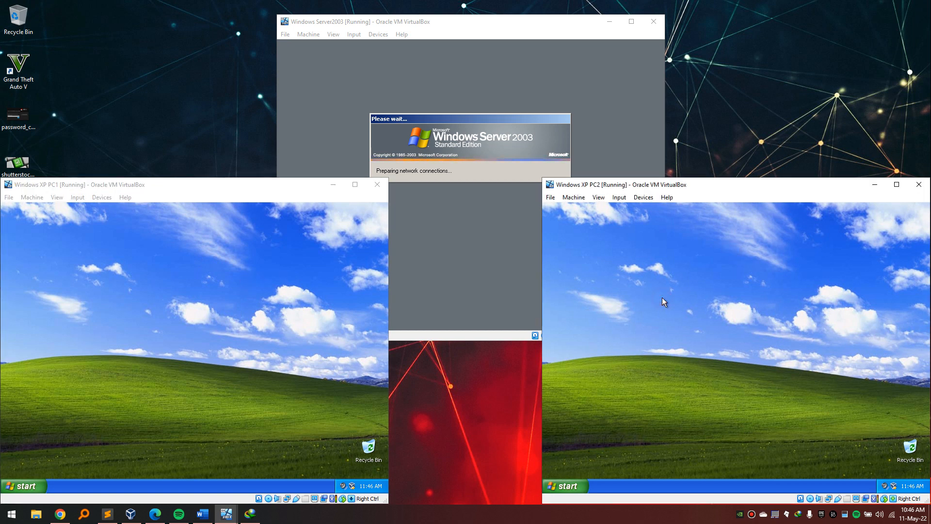
{"action": "left_click", "coordinate": [241, 187]}
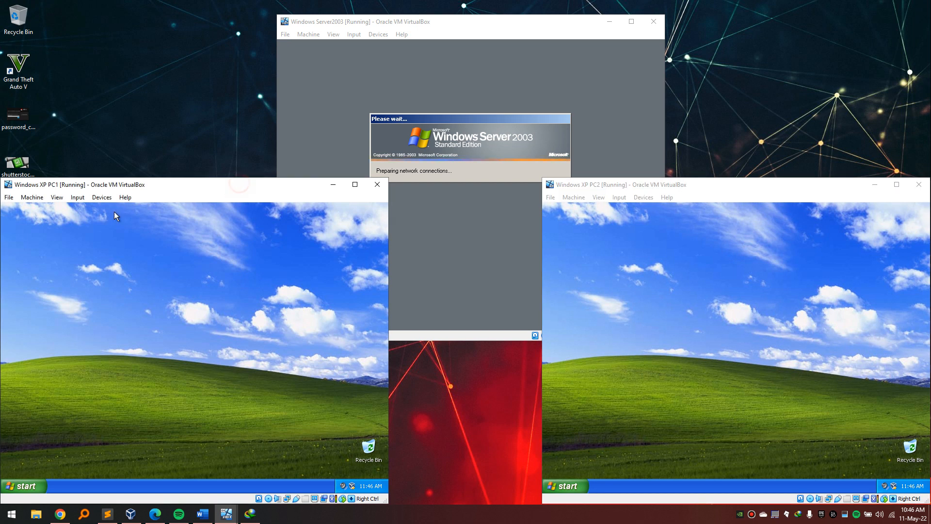
{"action": "left_click", "coordinate": [101, 197]}
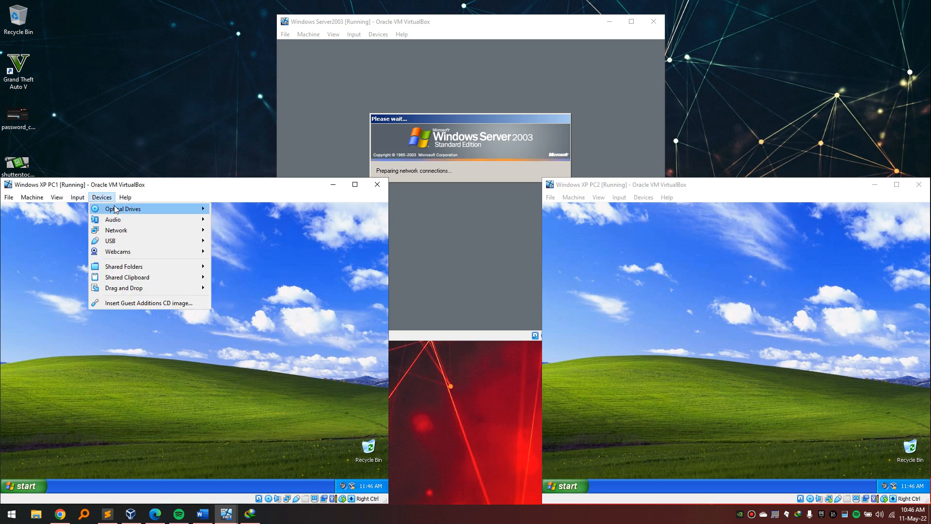
Remove the current disk from XP PC1's virtual optical drive.
{"action": "mouse_move", "coordinate": [119, 209]}
{"action": "left_click", "coordinate": [257, 293]}
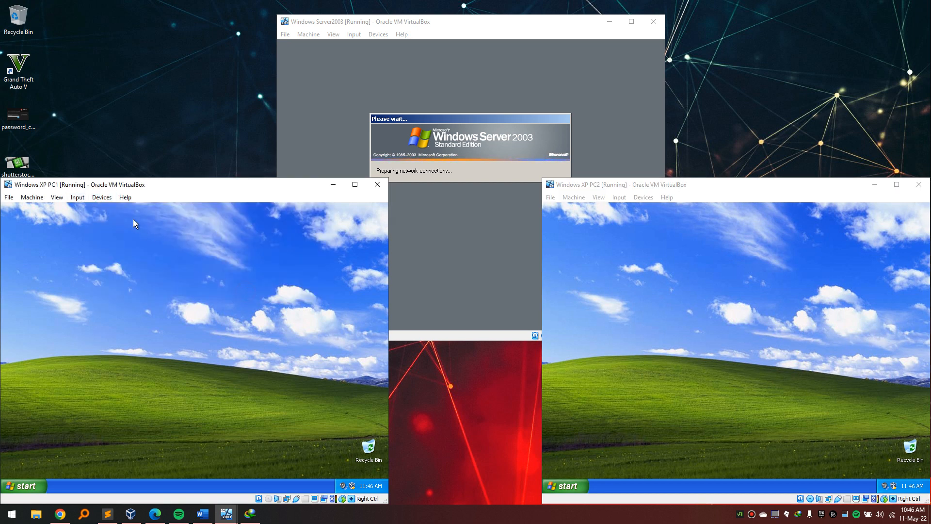
{"action": "left_click", "coordinate": [110, 200]}
Load Microsoft Office 2007 Enterprise Edition.iso from the Microsoft Office 2007 folder and dismiss the install-as-other-user prompt.
{"action": "mouse_move", "coordinate": [121, 212]}
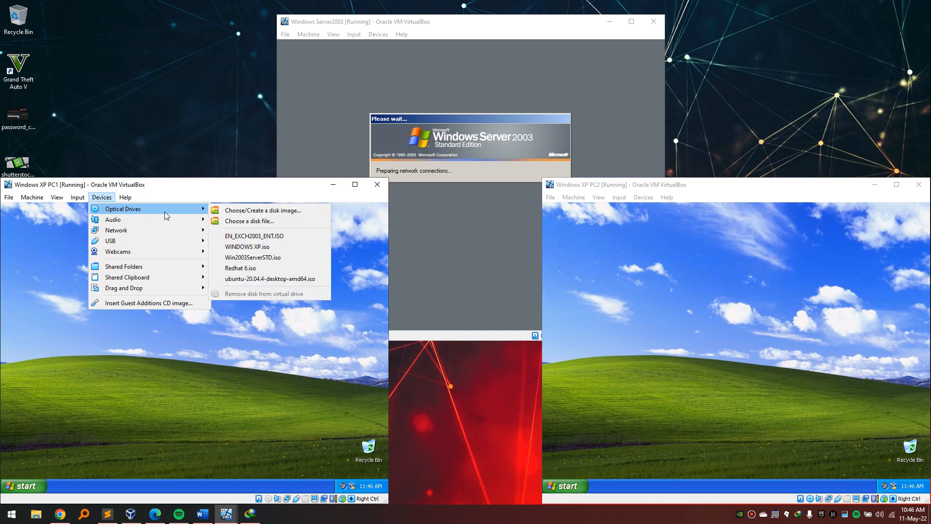
{"action": "left_click", "coordinate": [256, 224]}
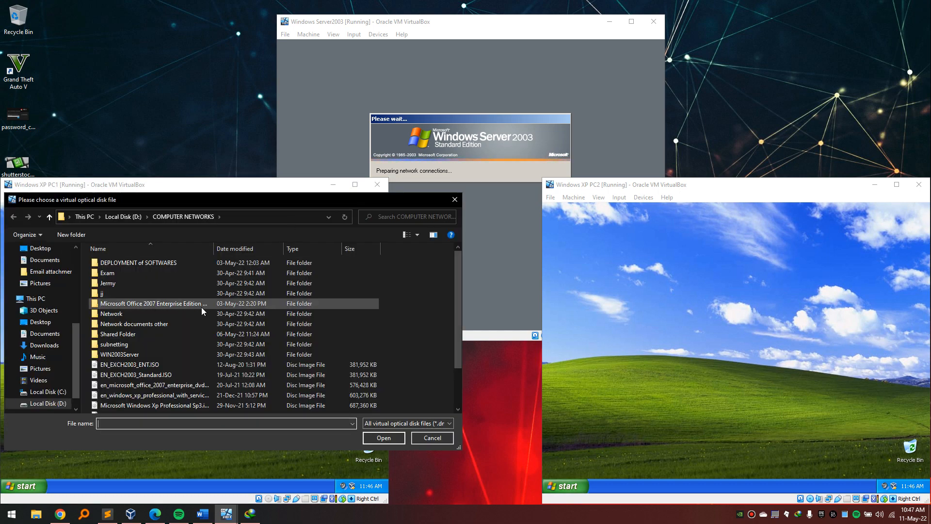
{"action": "double_click", "coordinate": [162, 332]}
{"action": "left_click", "coordinate": [49, 216]}
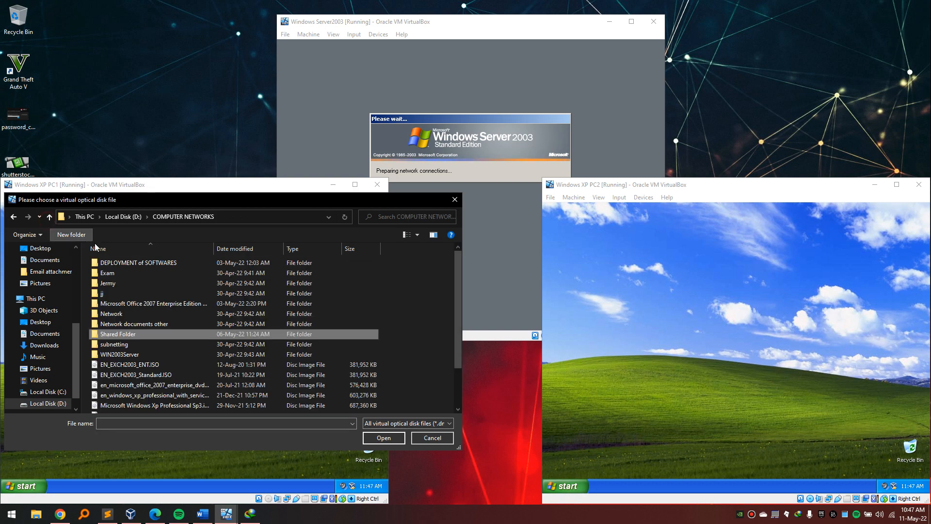
{"action": "double_click", "coordinate": [175, 304]}
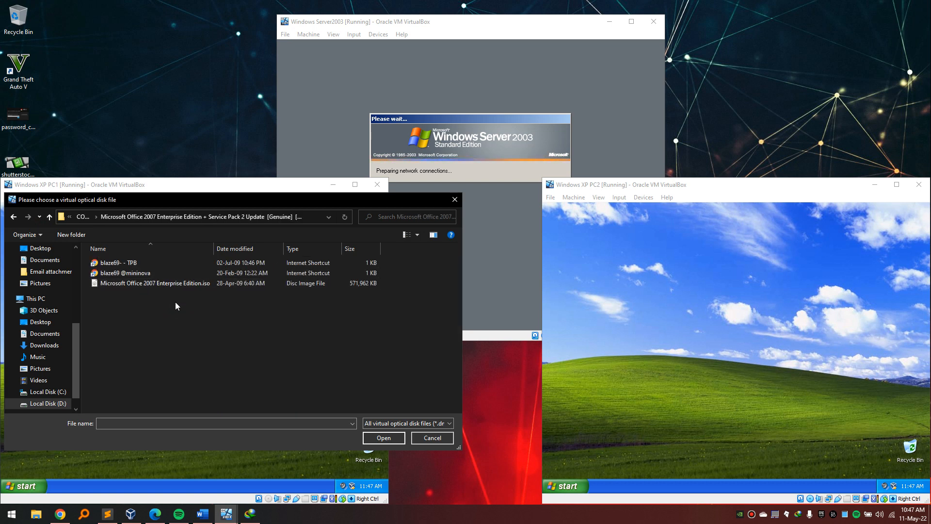
{"action": "left_click", "coordinate": [196, 286]}
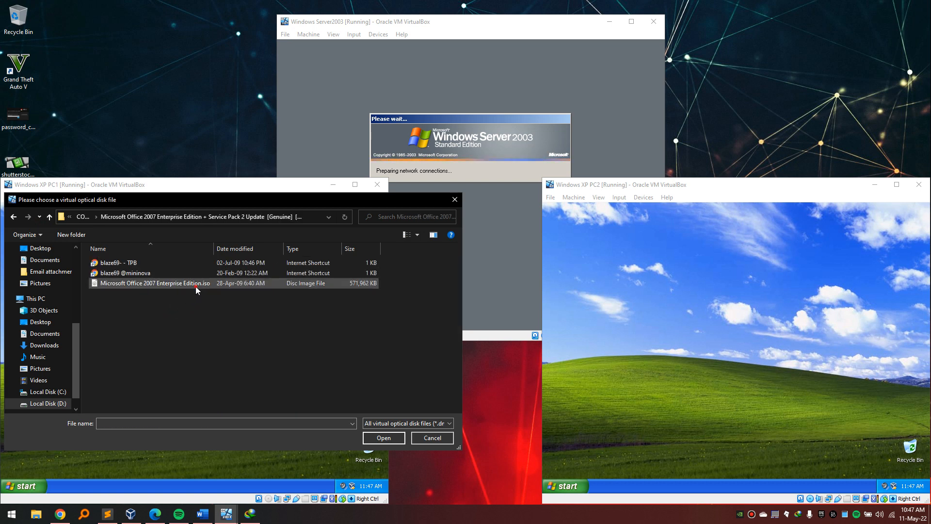
{"action": "left_click", "coordinate": [379, 438]}
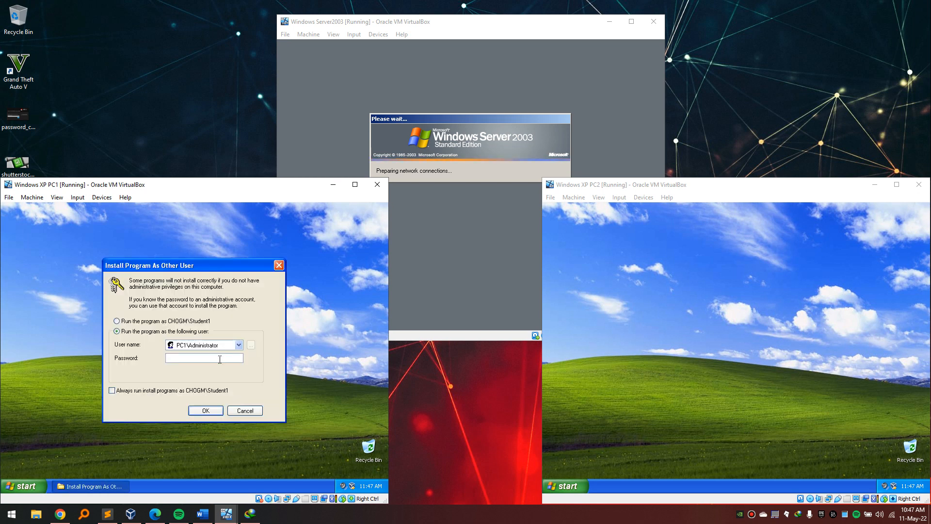
{"action": "left_click", "coordinate": [249, 413]}
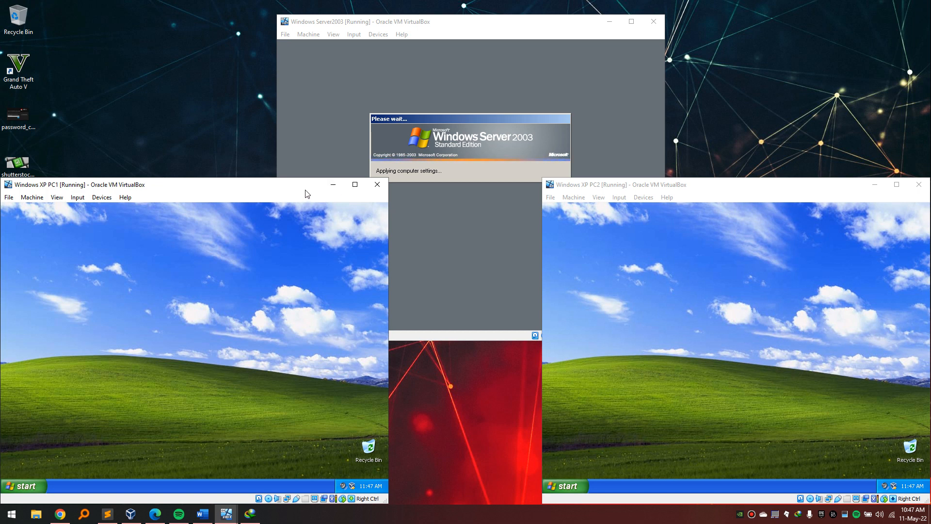
{"action": "left_click", "coordinate": [648, 272]}
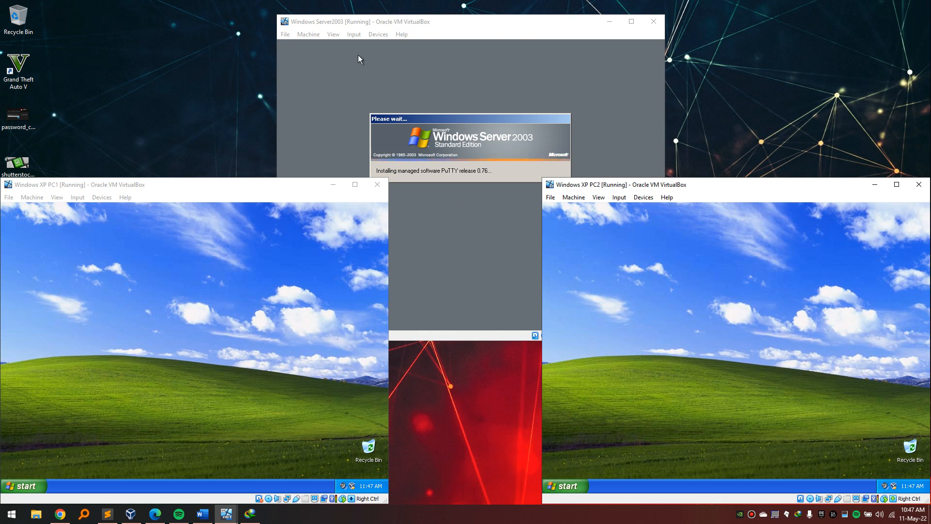
{"action": "left_click_drag", "start_coordinate": [432, 28], "coordinate": [433, 16]}
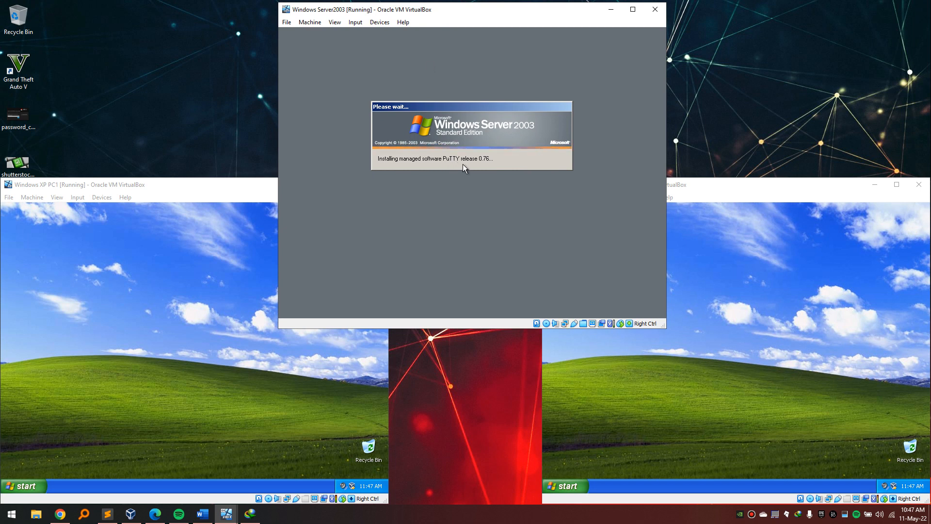
{"action": "left_click", "coordinate": [507, 511]}
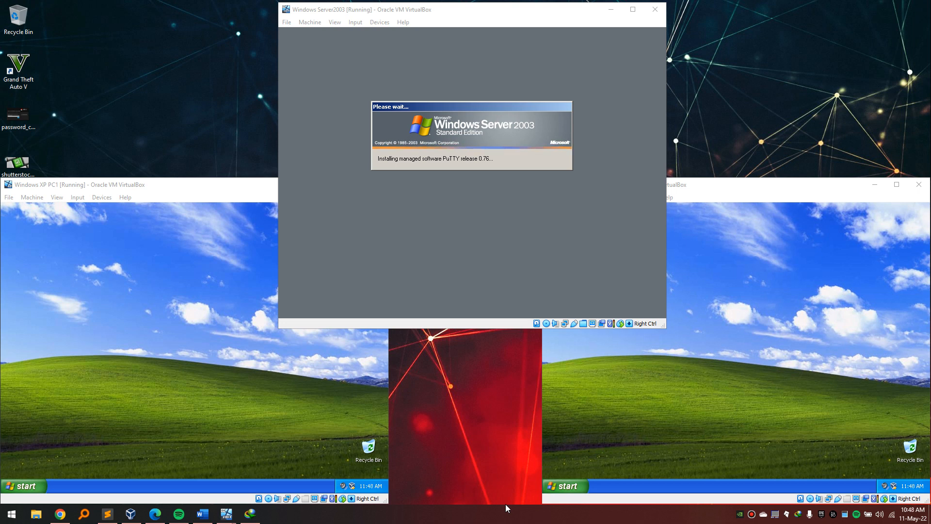
{"action": "left_click", "coordinate": [165, 330]}
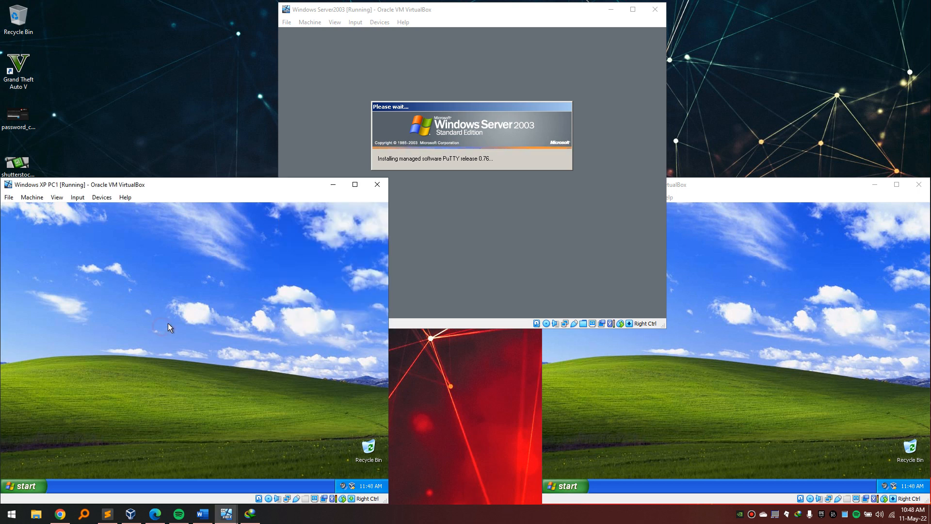
{"action": "left_click", "coordinate": [22, 485]}
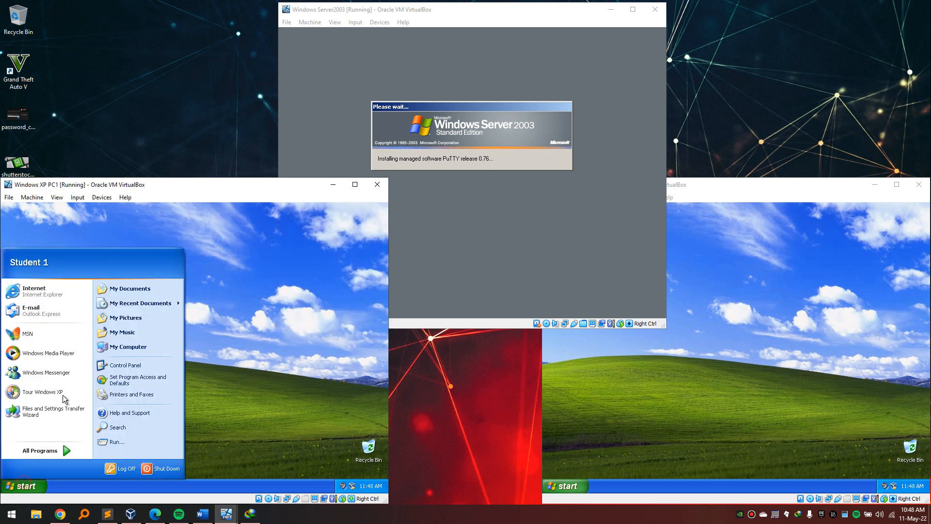
{"action": "left_click", "coordinate": [176, 220]}
{"action": "left_click", "coordinate": [653, 475]}
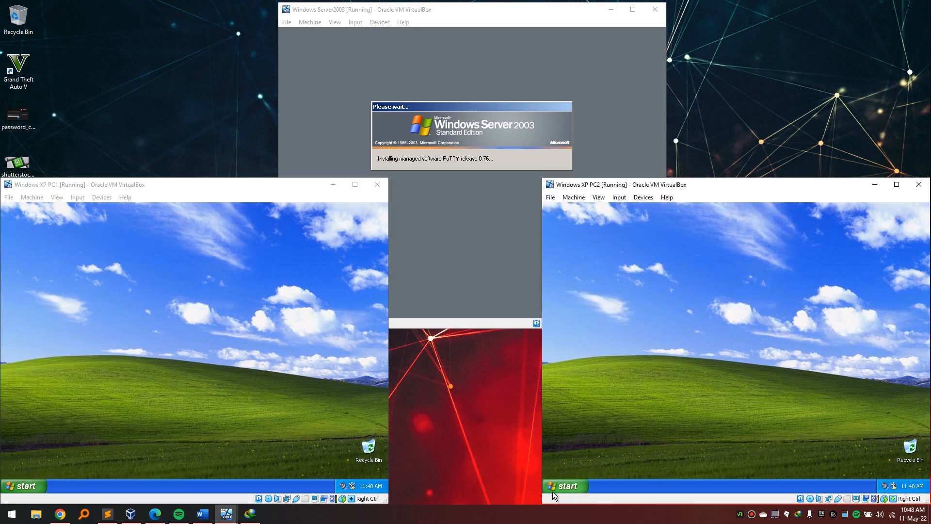
{"action": "left_click", "coordinate": [552, 491]}
{"action": "left_click", "coordinate": [773, 260]}
{"action": "left_click", "coordinate": [491, 11]}
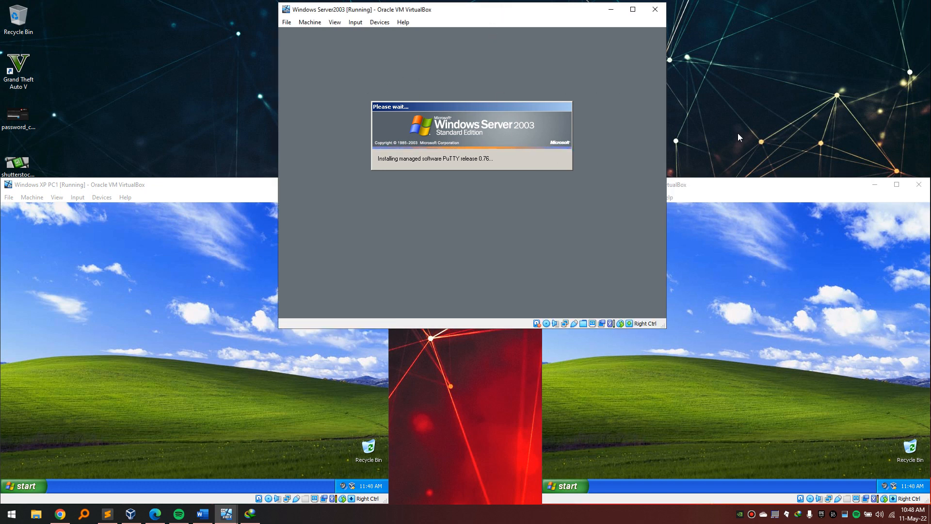
{"action": "left_click", "coordinate": [753, 188]}
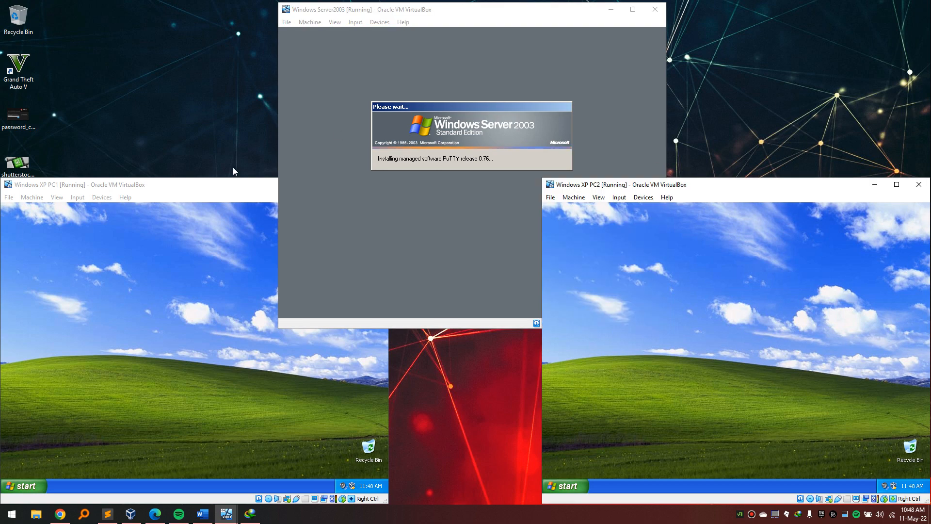
{"action": "left_click", "coordinate": [219, 189]}
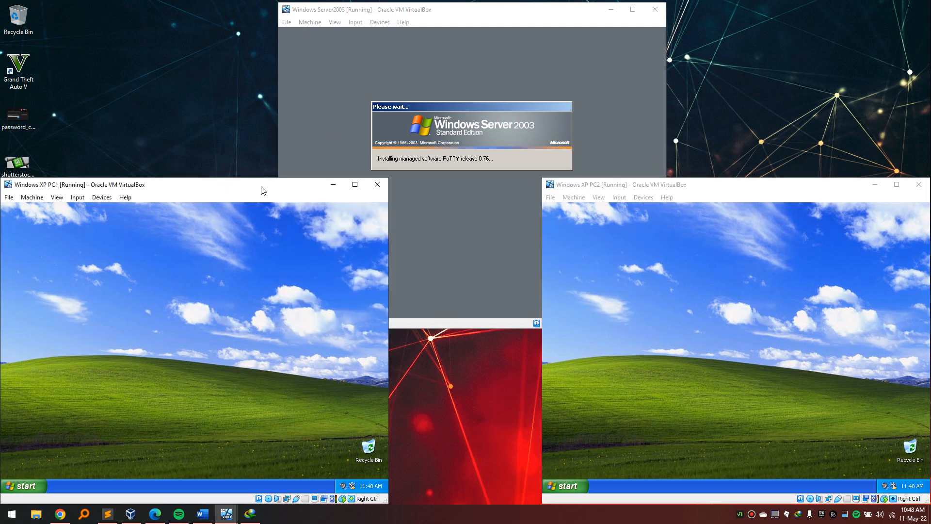
Cycle between the Server 2003, XP PC1 and XP PC2 windows, ending on the server.
{"action": "left_click", "coordinate": [482, 11]}
{"action": "double_click", "coordinate": [481, 12]}
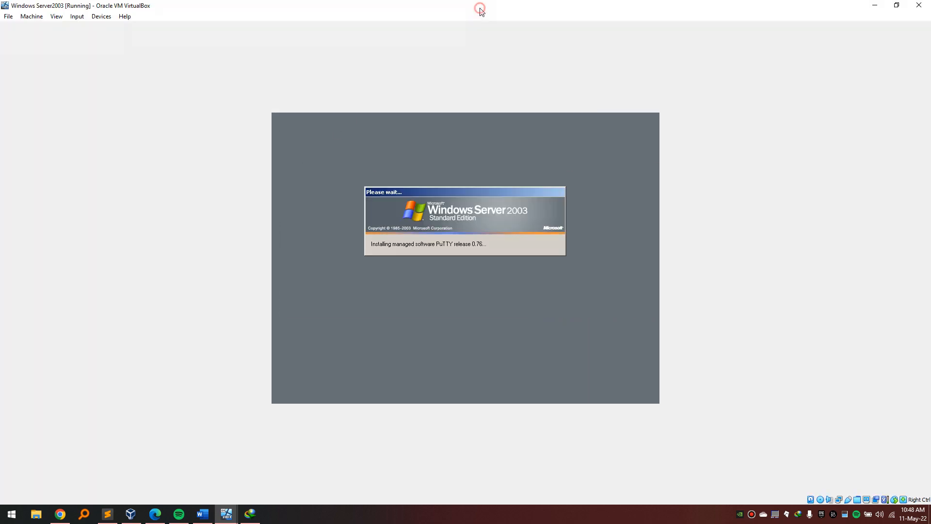
{"action": "double_click", "coordinate": [480, 10]}
{"action": "left_click", "coordinate": [222, 273]}
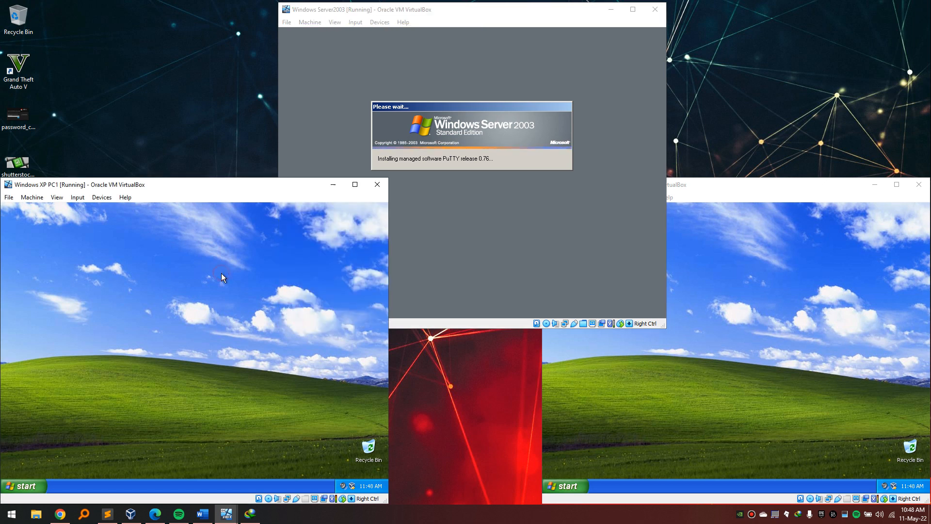
{"action": "left_click", "coordinate": [603, 373]}
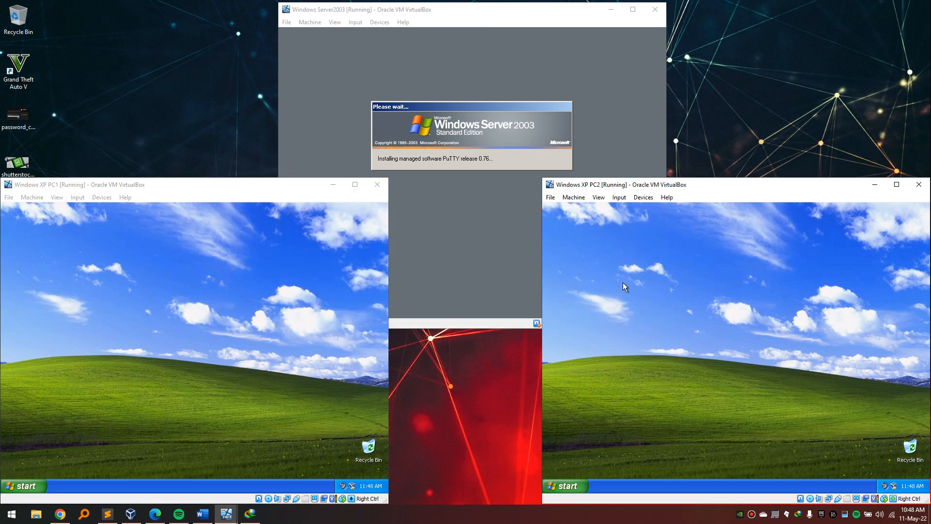
{"action": "left_click", "coordinate": [515, 12]}
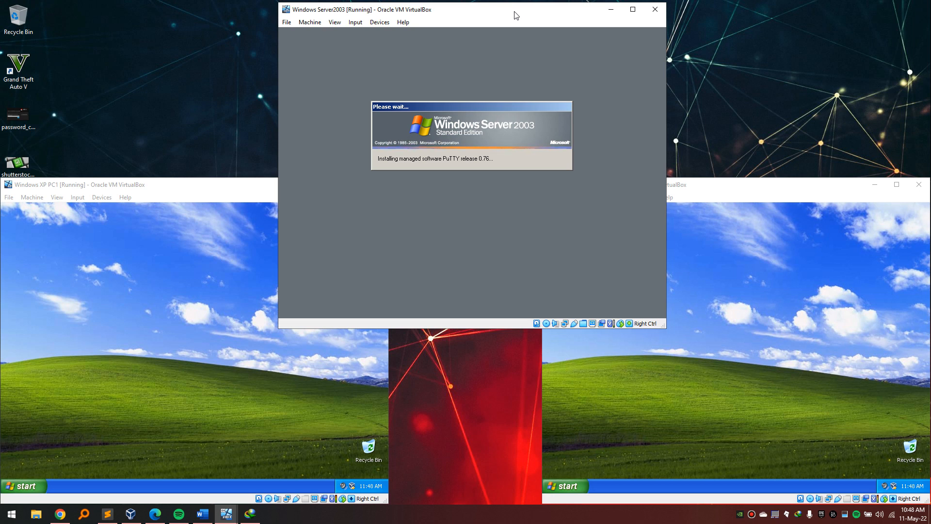
{"action": "left_click", "coordinate": [237, 265]}
{"action": "left_click", "coordinate": [667, 368]}
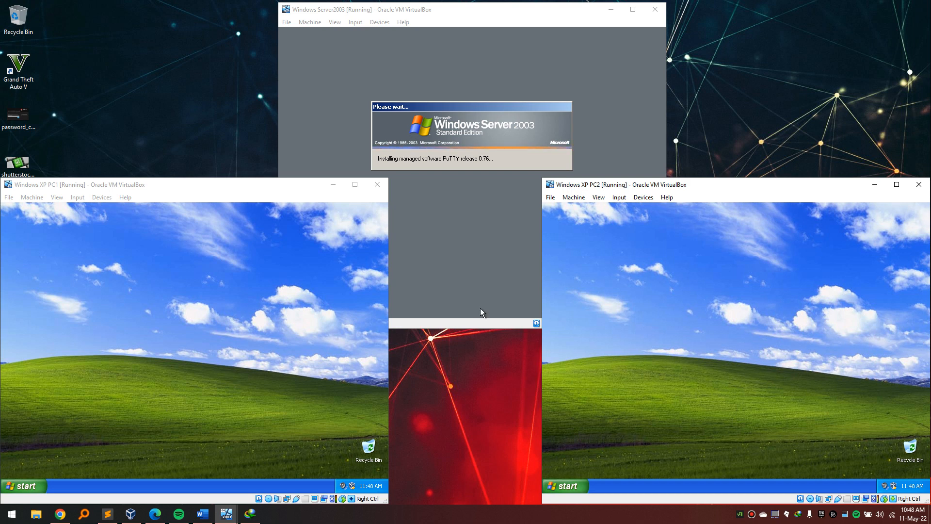
{"action": "left_click", "coordinate": [259, 319]}
{"action": "left_click", "coordinate": [727, 343]}
{"action": "left_click", "coordinate": [263, 358]}
{"action": "left_click", "coordinate": [613, 348]}
{"action": "left_click", "coordinate": [129, 380]}
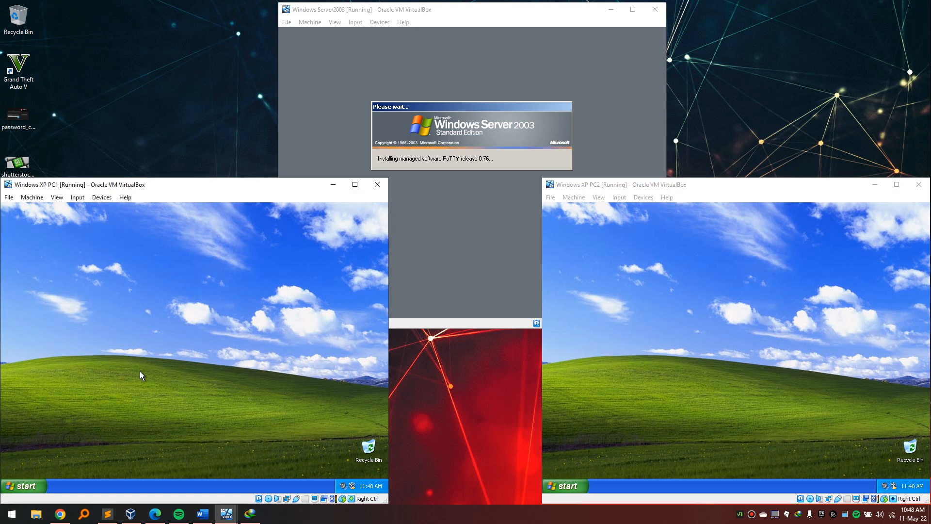
{"action": "left_click", "coordinate": [433, 519]}
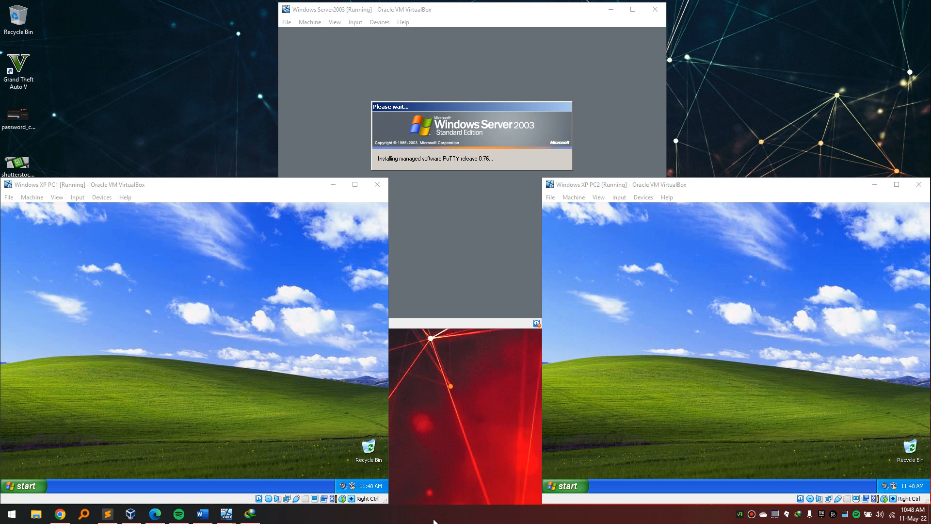
{"action": "left_click", "coordinate": [591, 141]}
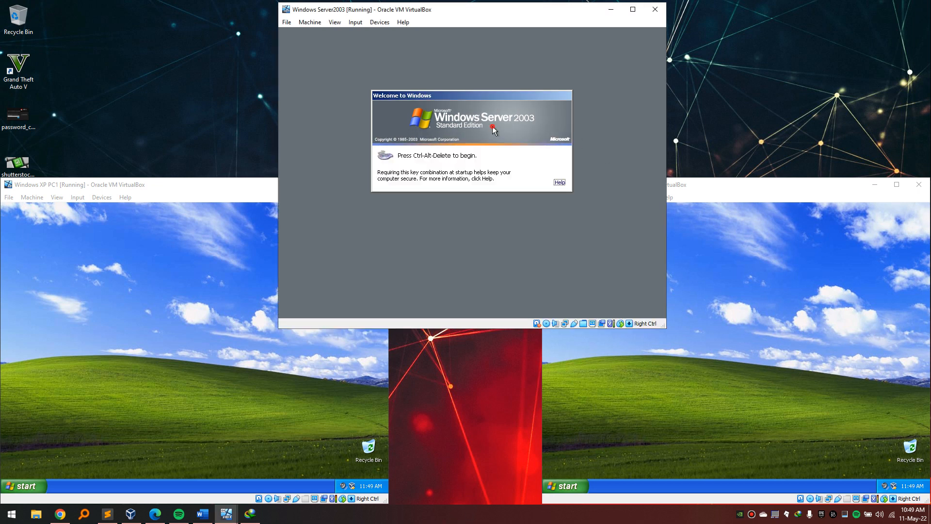
Log on to Server 2003 as Administrator with Ctrl+Alt+Del and the account password.
{"action": "key", "text": "ctrl+Delete"}
{"action": "type", "text": "P"}
{"action": "left_click", "coordinate": [485, 188]}
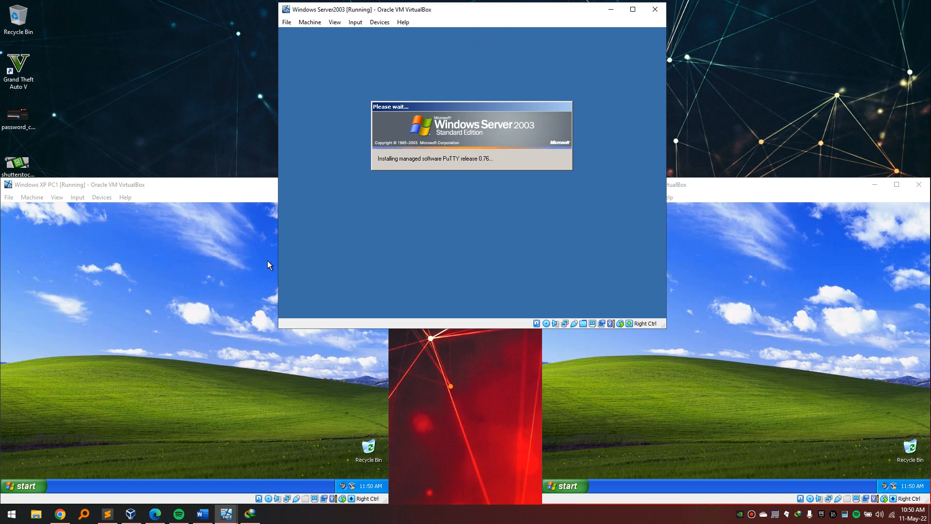
Run 'gpupdate /force' from the Run box on PC1.
{"action": "left_click", "coordinate": [202, 313]}
{"action": "key", "text": "super+r"}
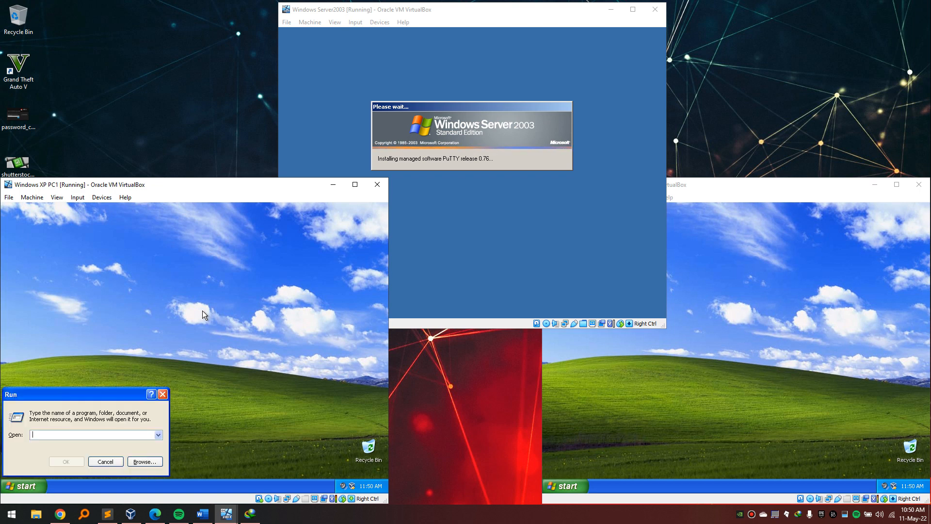
{"action": "type", "text": "gp"}
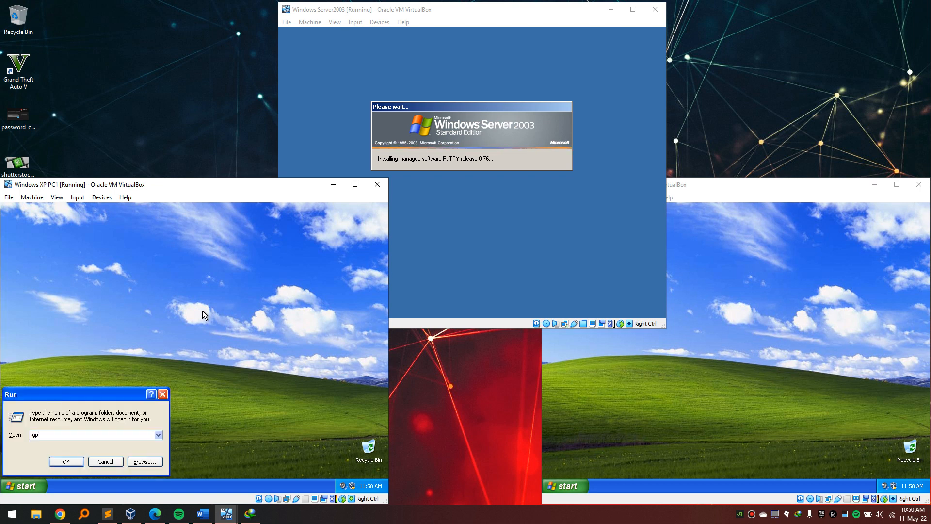
{"action": "type", "text": "force"}
{"action": "key", "text": "BackSpace"}
{"action": "key", "text": "BackSpace"}
{"action": "key", "text": "BackSpace"}
{"action": "key", "text": "BackSpace"}
{"action": "key", "text": "BackSpace"}
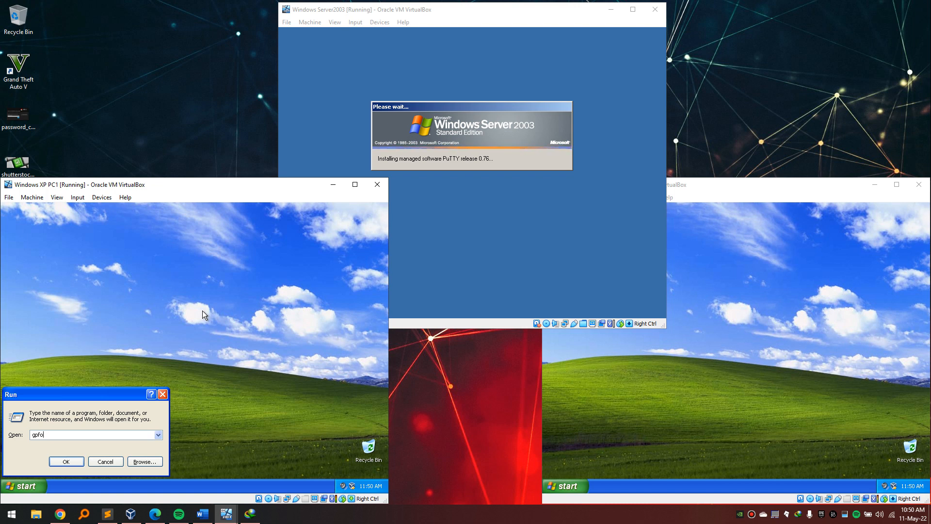
{"action": "type", "text": "updaye"}
{"action": "key", "text": "BackSpace"}
{"action": "key", "text": "BackSpace"}
{"action": "type", "text": "te \\"}
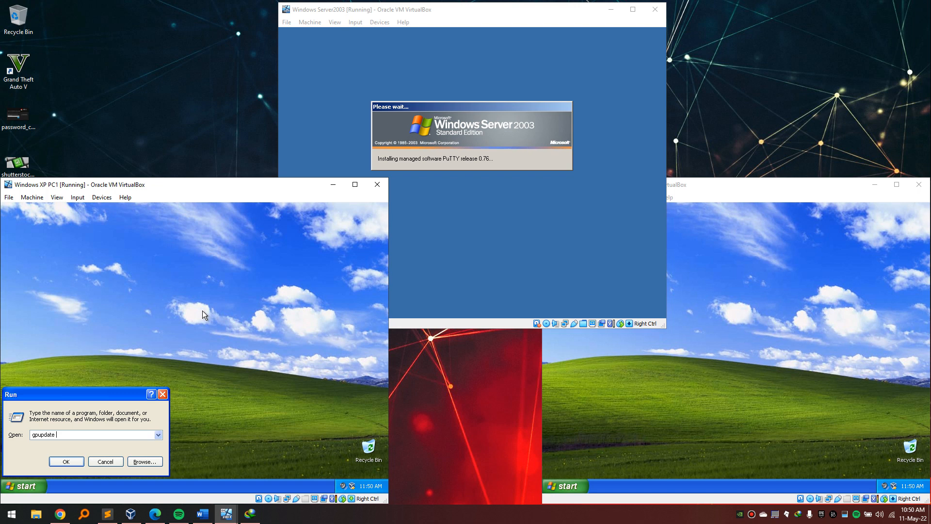
{"action": "key", "text": "BackSpace"}
{"action": "type", "text": "/for"}
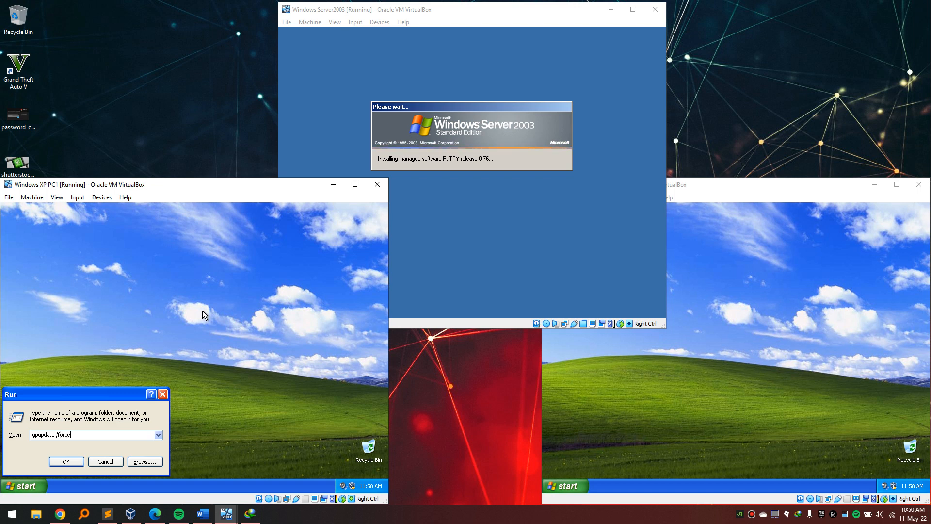
{"action": "type", "text": "ce"}
{"action": "key", "text": "Return"}
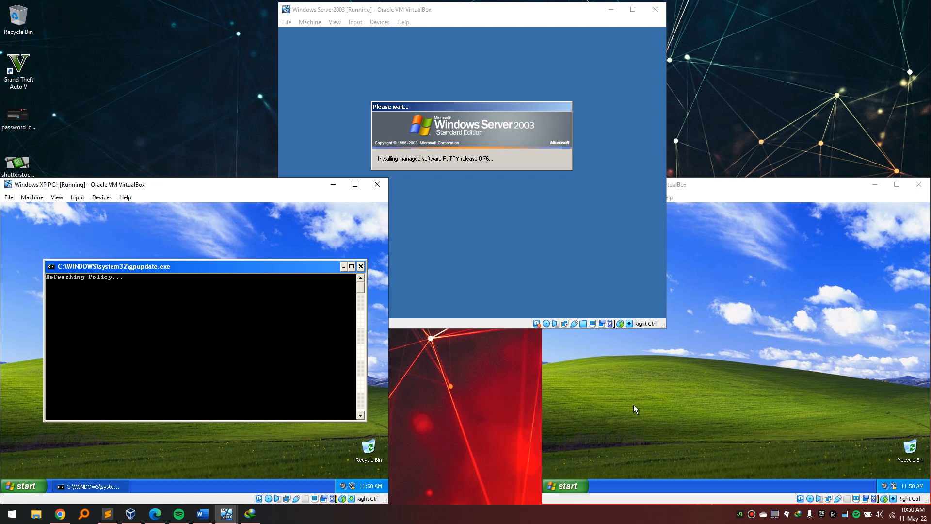
Run 'gpupdate /force' on PC2, then return to the Server 2003 window.
{"action": "left_click", "coordinate": [713, 433]}
{"action": "key", "text": "super+r"}
{"action": "type", "text": "gpupdate "}
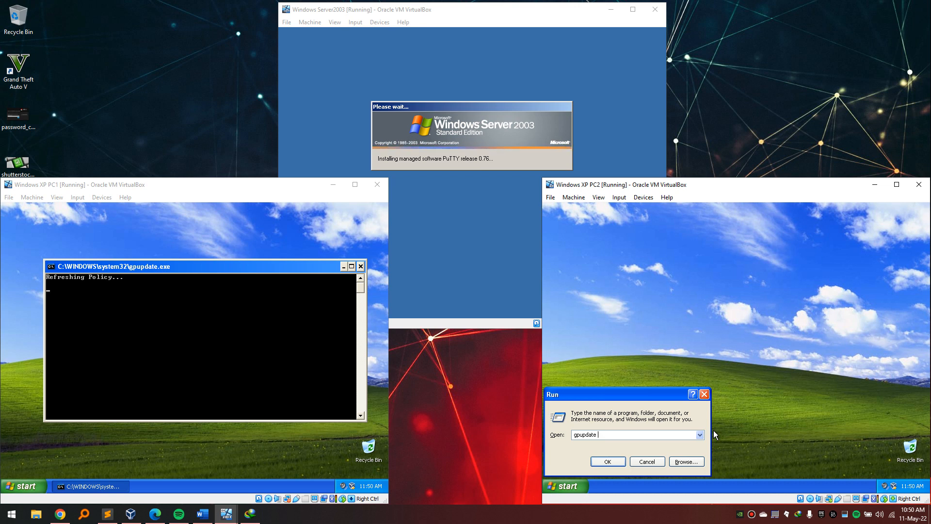
{"action": "type", "text": "/force"}
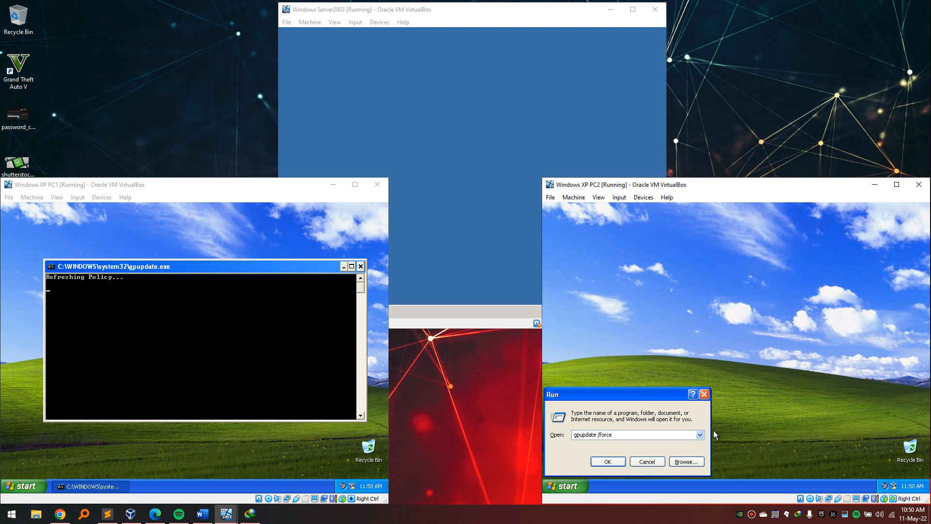
{"action": "key", "text": "Return"}
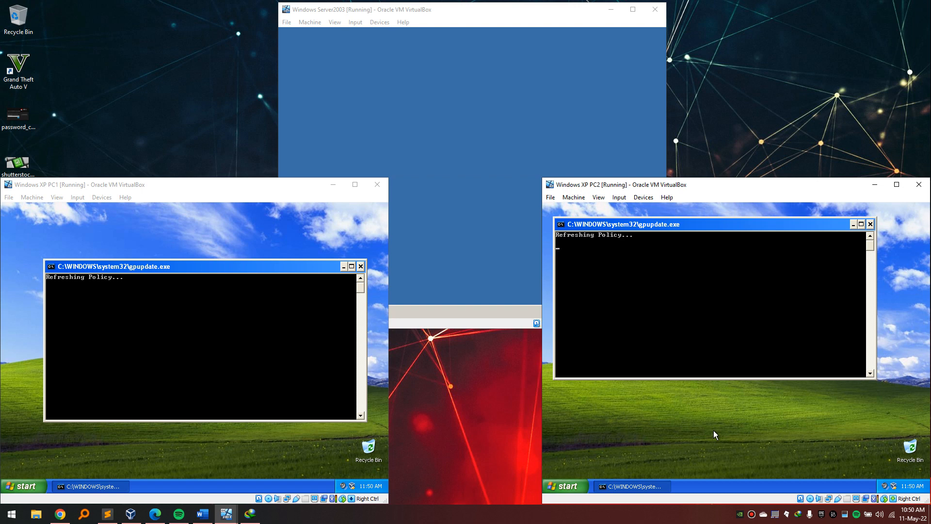
{"action": "left_click", "coordinate": [482, 521]}
{"action": "left_click", "coordinate": [464, 212]}
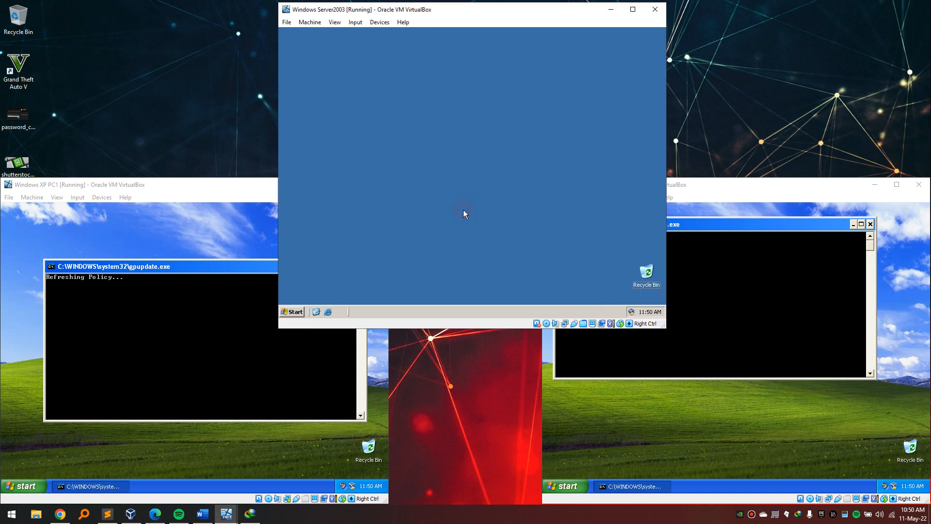
Refresh the Server 2003 desktop twice from its context menu.
{"action": "right_click", "coordinate": [397, 112]}
{"action": "left_click", "coordinate": [415, 127]}
{"action": "right_click", "coordinate": [415, 127]}
{"action": "left_click", "coordinate": [441, 144]}
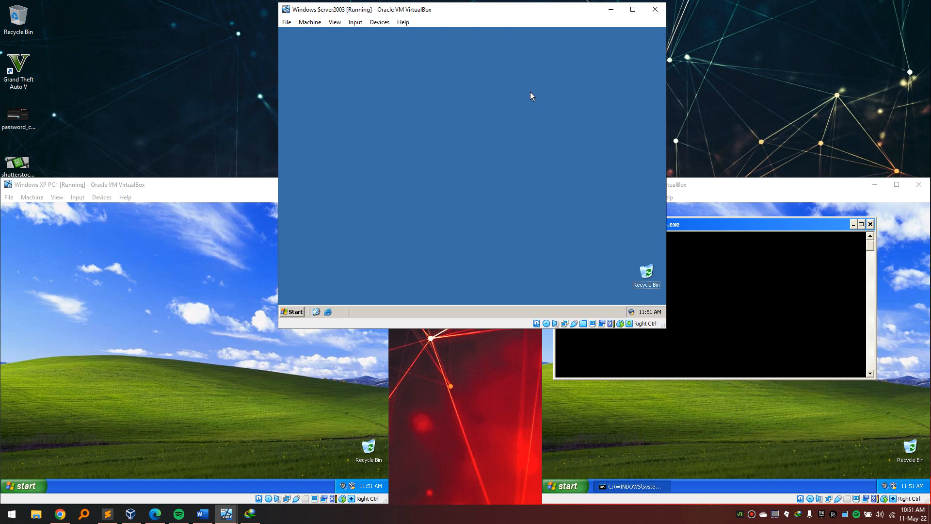
{"action": "left_click", "coordinate": [485, 523]}
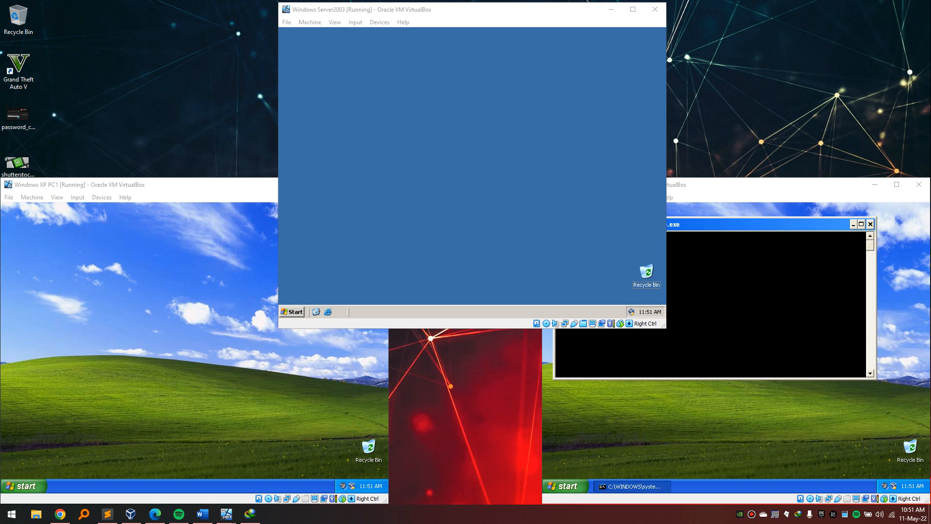
Rerun the previous 'gpupdate /force' command on PC1.
{"action": "left_click", "coordinate": [97, 356]}
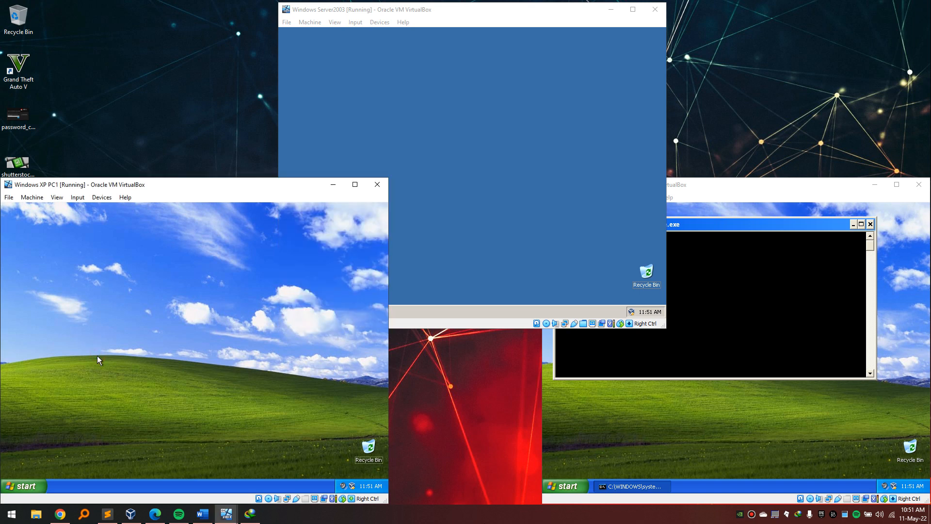
{"action": "key", "text": "super+r"}
{"action": "key", "text": "Return"}
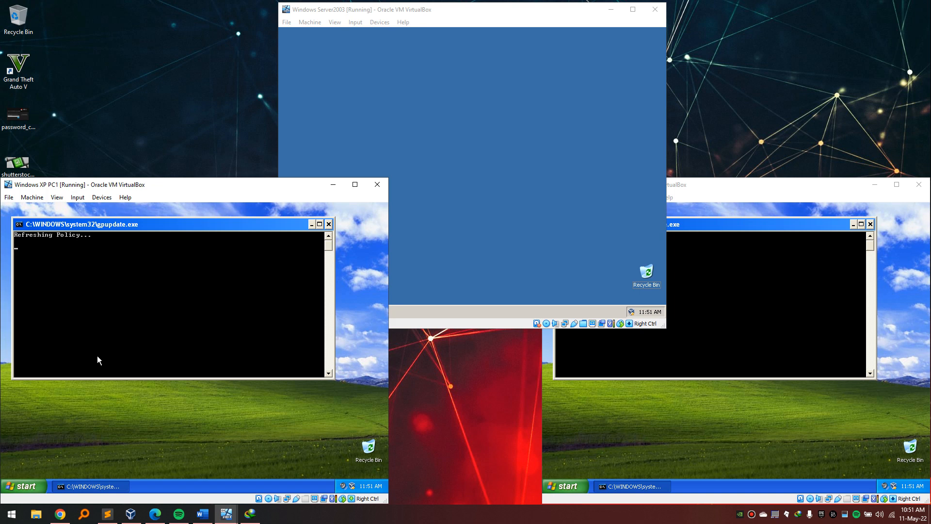
{"action": "left_click", "coordinate": [474, 514]}
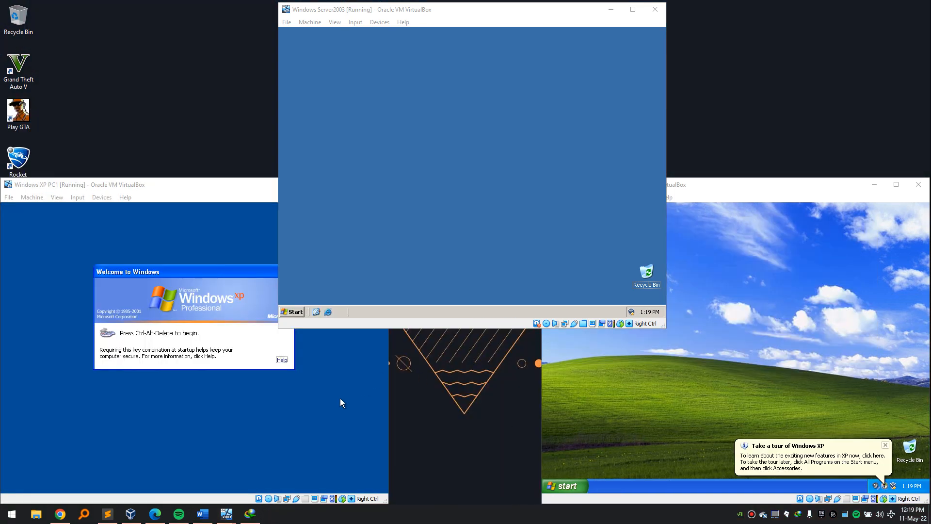
Cycle through the Server 2003, PC2 and PC1 windows, ending on PC1.
{"action": "left_click", "coordinate": [381, 93]}
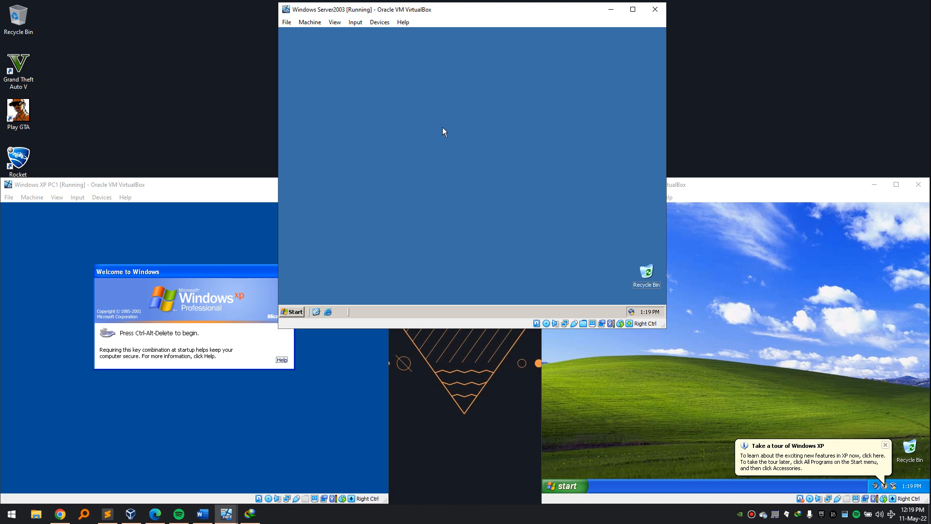
{"action": "left_click", "coordinate": [251, 223]}
{"action": "left_click", "coordinate": [789, 321]}
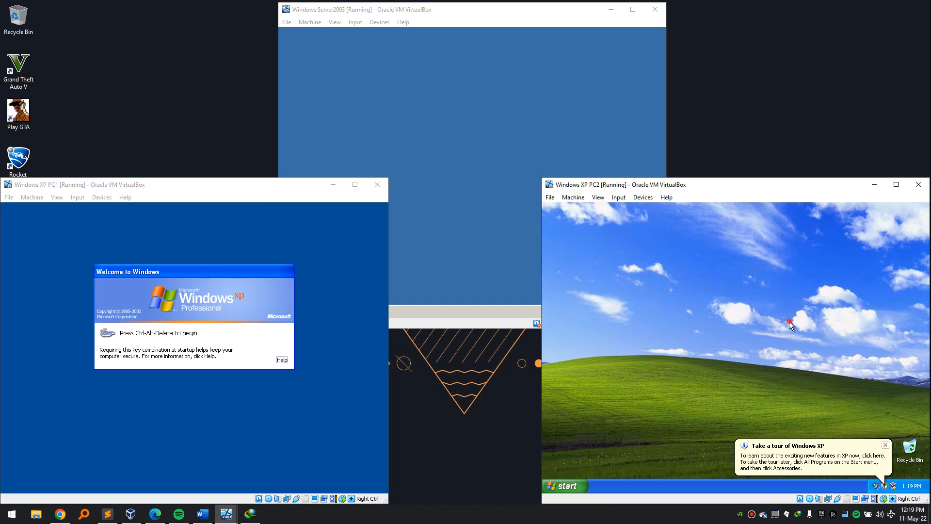
{"action": "left_click", "coordinate": [450, 199]}
{"action": "left_click", "coordinate": [740, 315]}
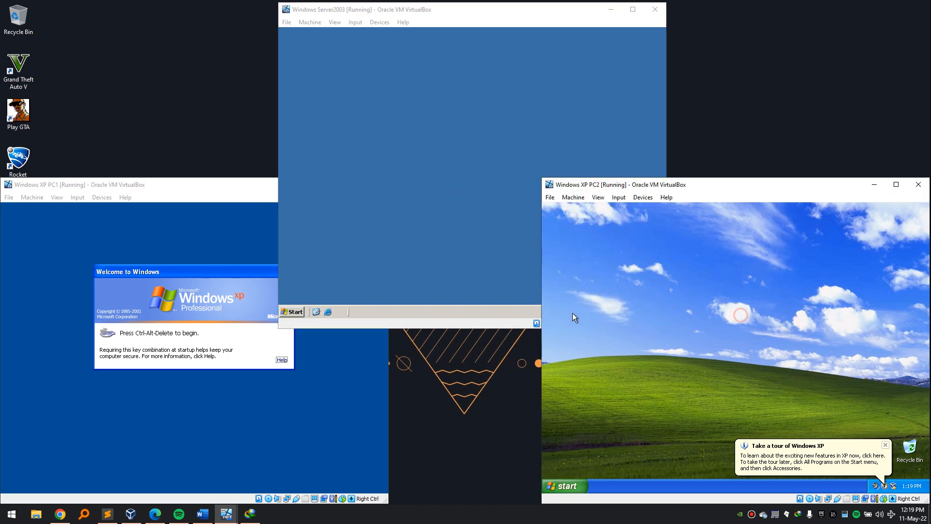
{"action": "left_click", "coordinate": [362, 379]}
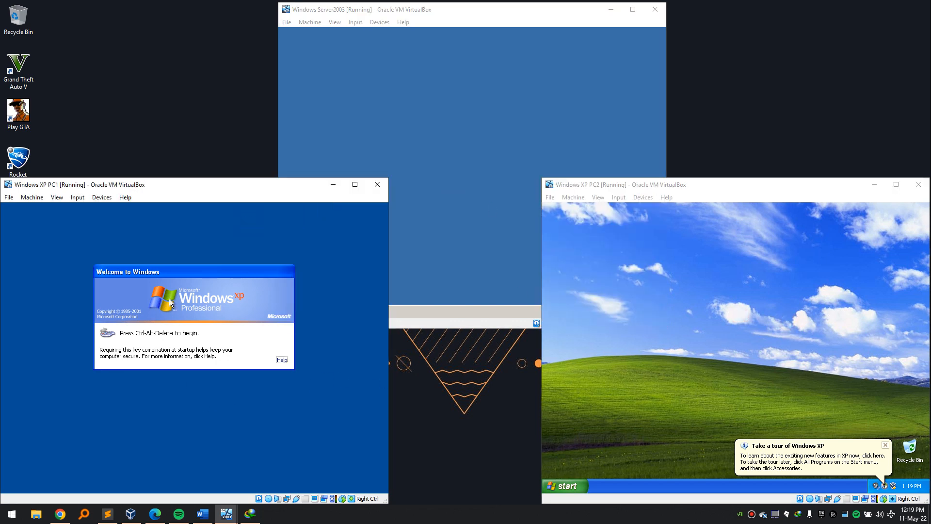
Log PC1 on to the CHOGM domain with the user's credentials and minimize its window.
{"action": "key", "text": "ctrl+Delete"}
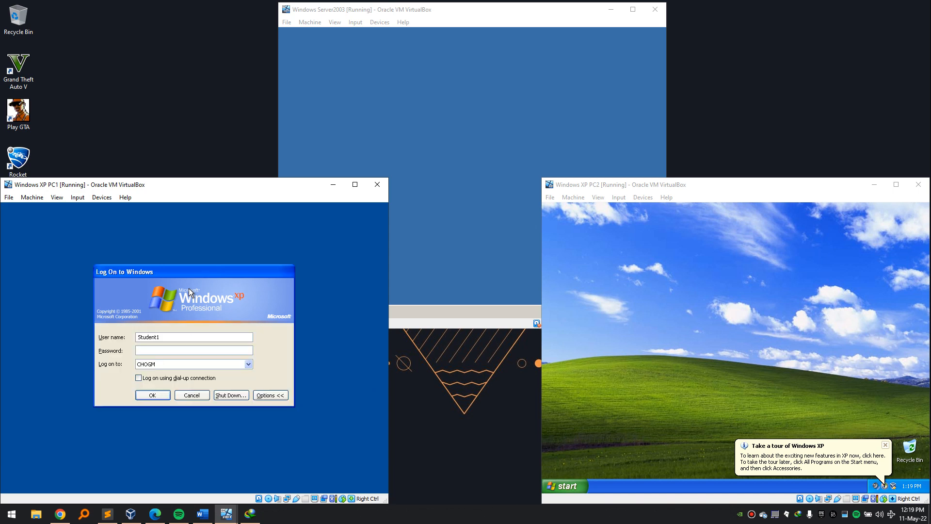
{"action": "type", "text": "Pattus"}
{"action": "key", "text": "Tab"}
{"action": "key", "text": "Return"}
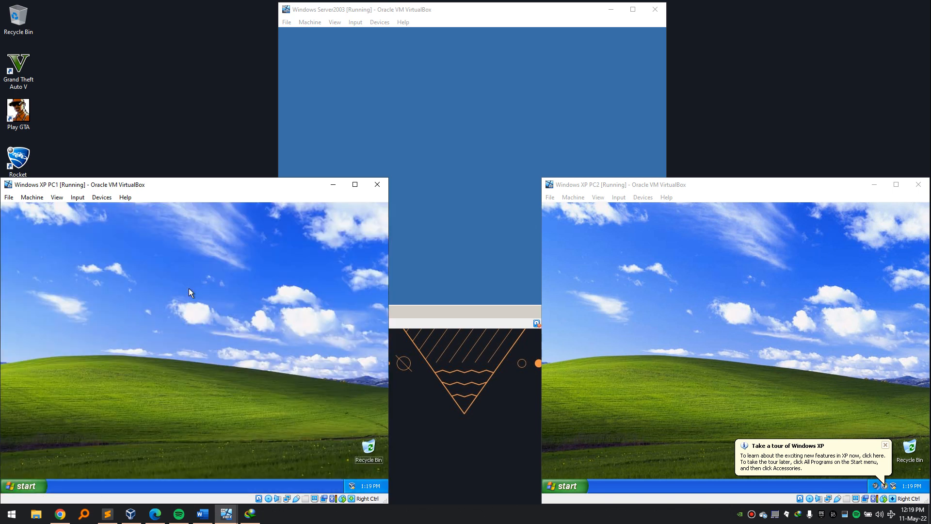
{"action": "key", "text": "super+r"}
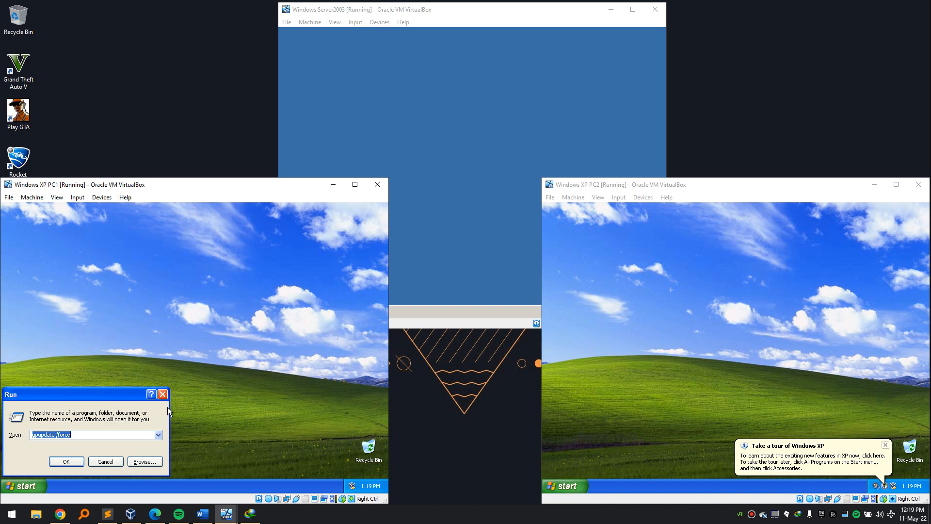
{"action": "left_click", "coordinate": [333, 184]}
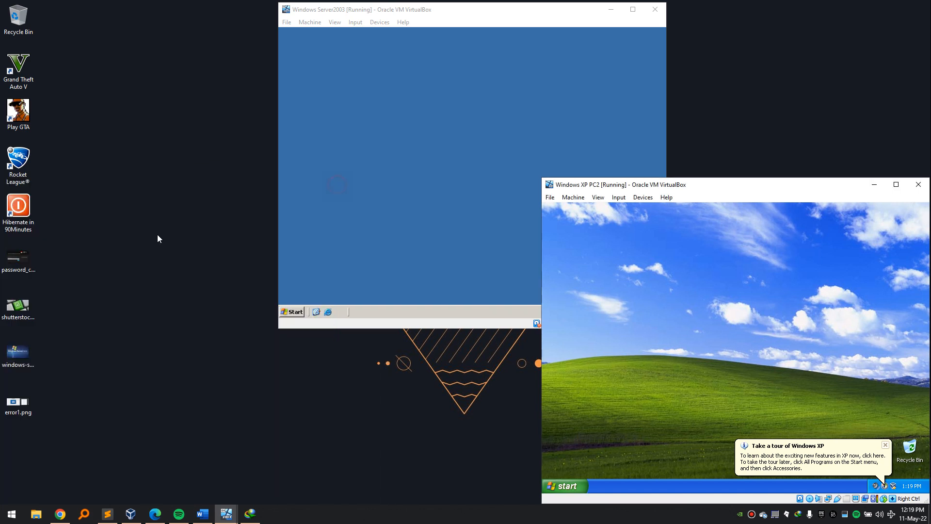
{"action": "double_click", "coordinate": [18, 403]}
{"action": "scroll", "coordinate": [406, 226], "scroll_direction": "up", "scroll_amount": 3}
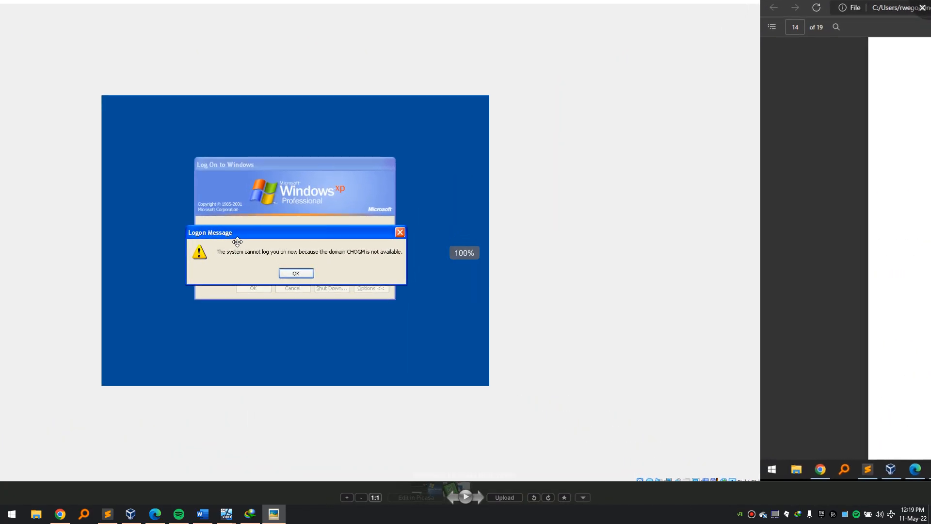
{"action": "scroll", "coordinate": [380, 230], "scroll_direction": "up", "scroll_amount": 3}
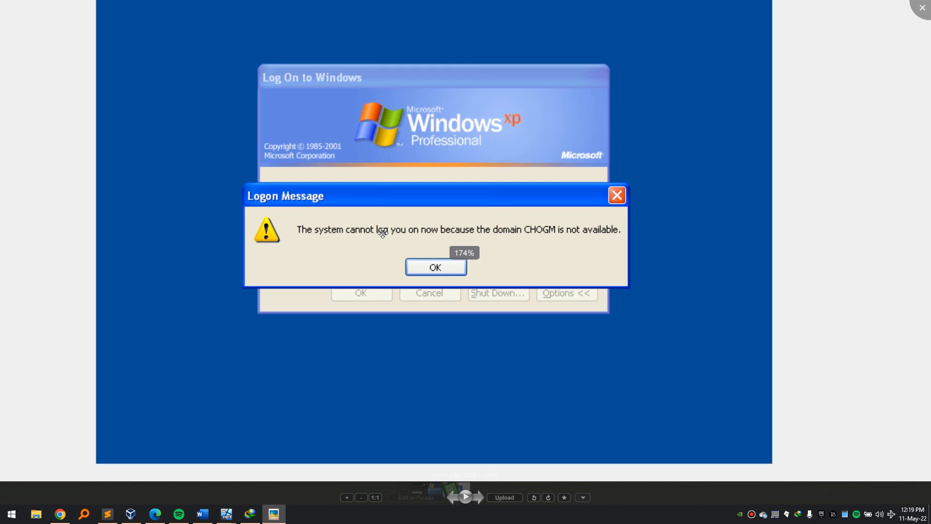
{"action": "scroll", "coordinate": [383, 233], "scroll_direction": "up", "scroll_amount": 1}
{"action": "scroll", "coordinate": [382, 233], "scroll_direction": "down", "scroll_amount": 1}
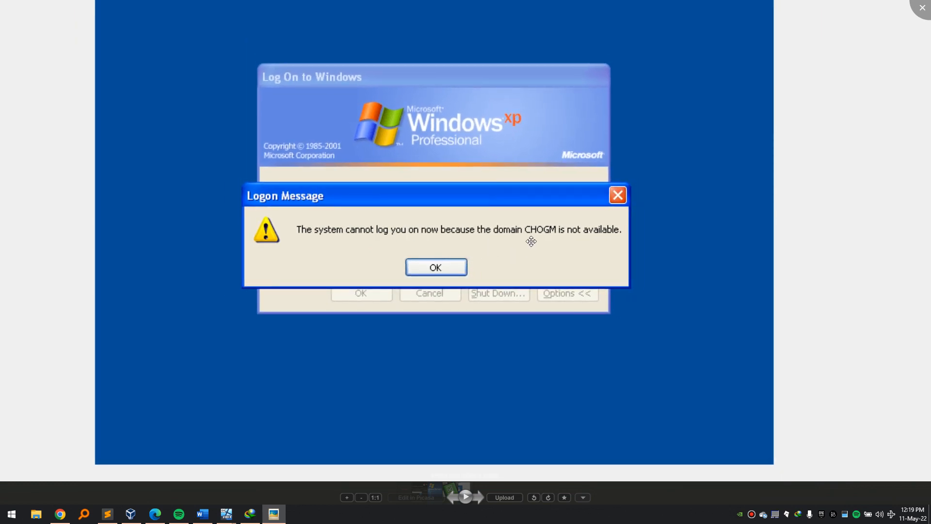
{"action": "scroll", "coordinate": [536, 245], "scroll_direction": "down", "scroll_amount": 1}
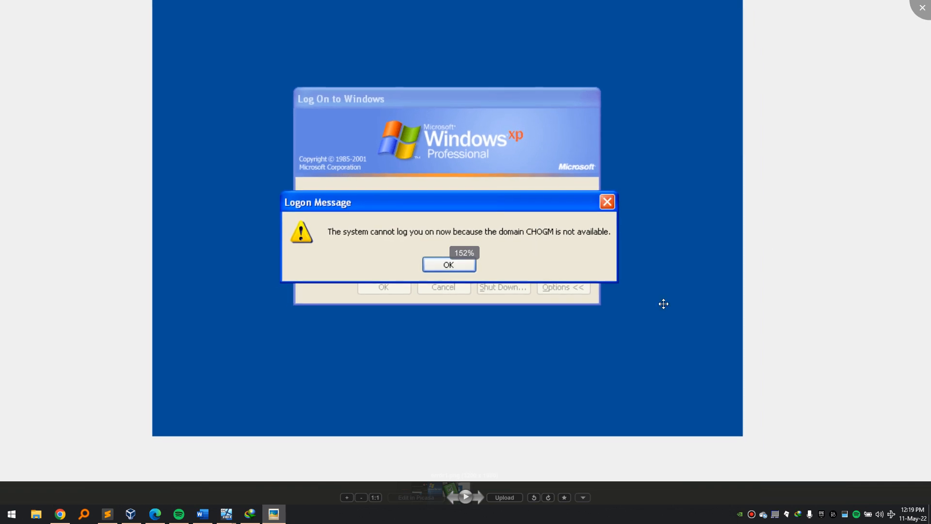
{"action": "left_click", "coordinate": [920, 10]}
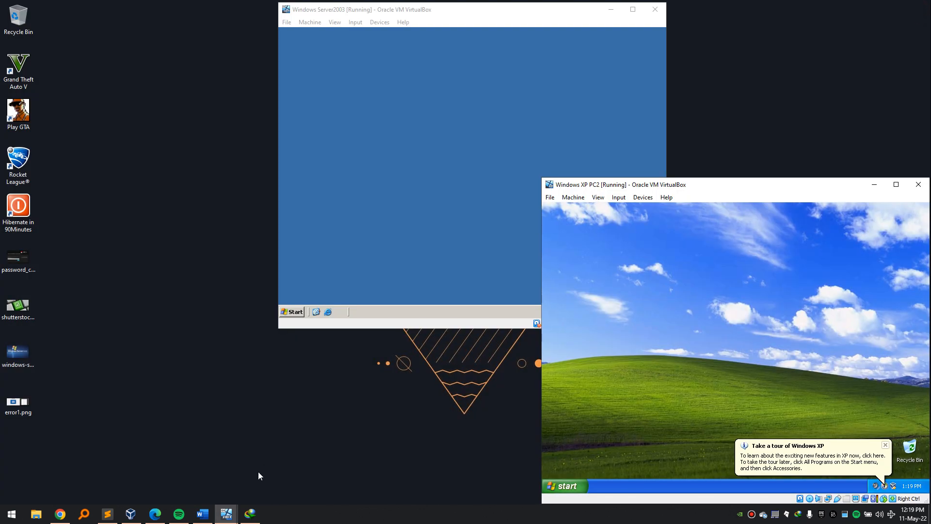
{"action": "mouse_move", "coordinate": [231, 510]}
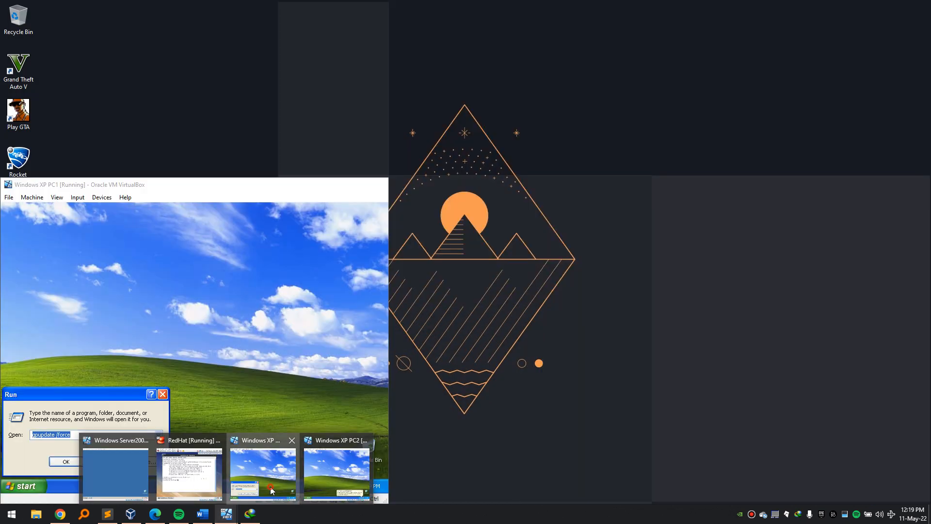
Open ncpa.cpl on PC1 and show Local Area Connection properties with TCP/IP selected.
{"action": "left_click", "coordinate": [270, 489]}
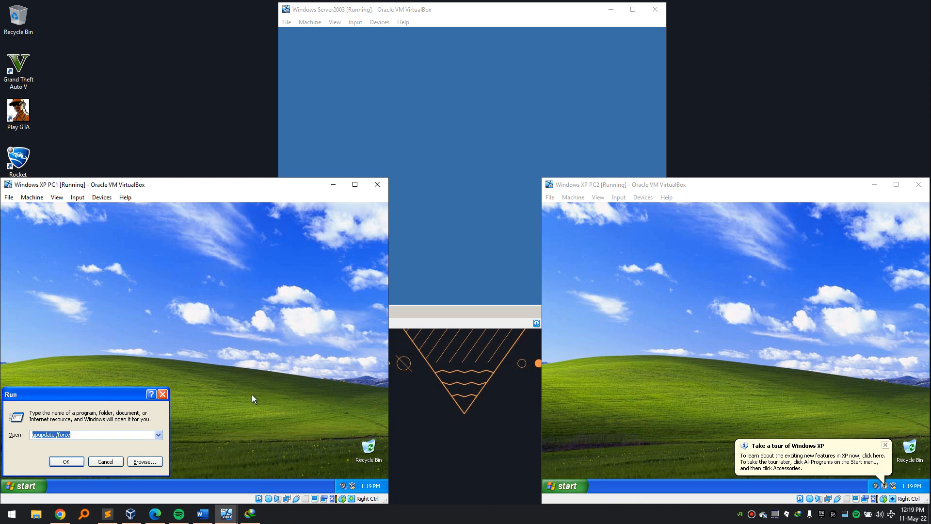
{"action": "type", "text": "nc"}
{"action": "key", "text": "Down"}
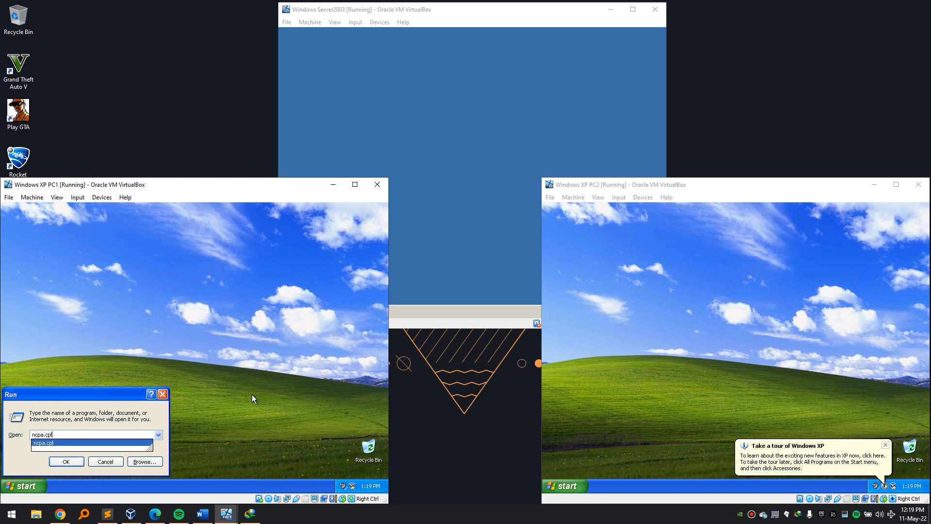
{"action": "key", "text": "Return"}
{"action": "right_click", "coordinate": [142, 300]}
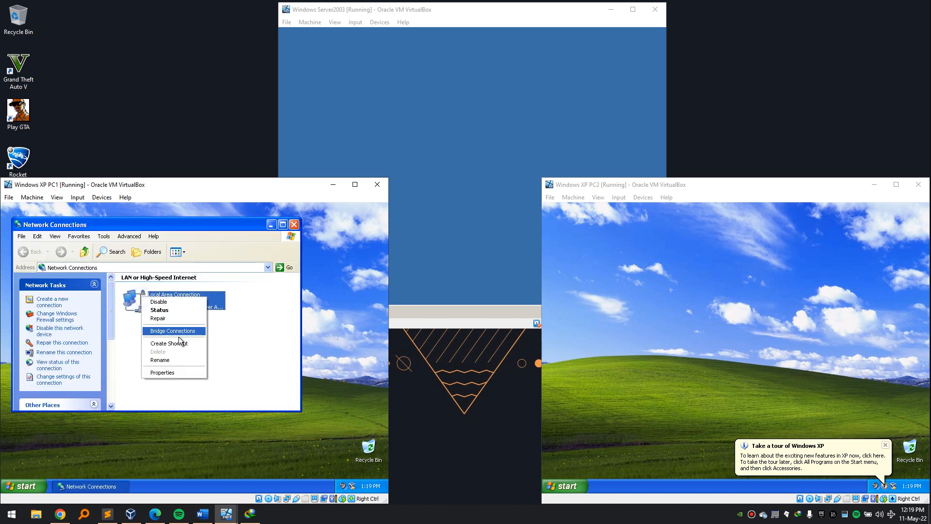
{"action": "left_click", "coordinate": [189, 374]}
{"action": "left_click", "coordinate": [73, 318]}
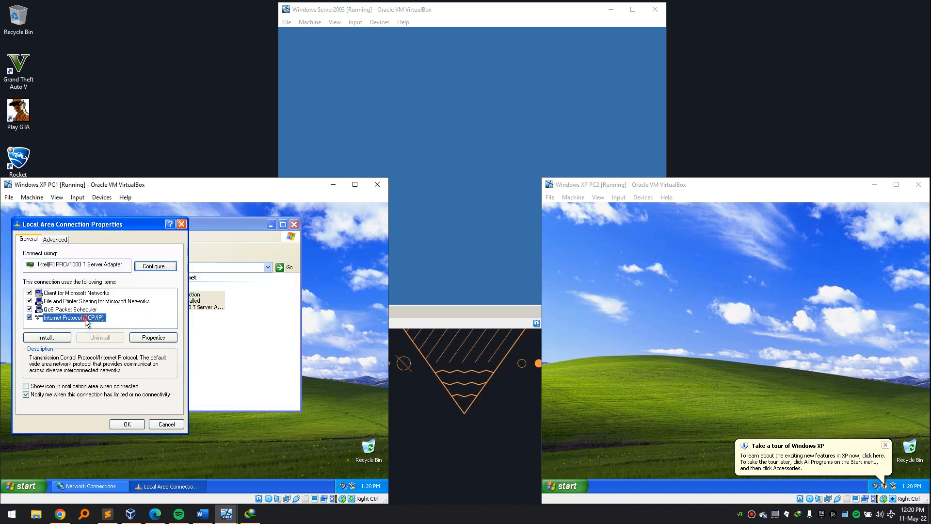
Run ipconfig in a command prompt, showing IP 192.168.10.6, mask 255.255.255.0, gateway 192.168.10.1.
{"action": "key", "text": "super+r"}
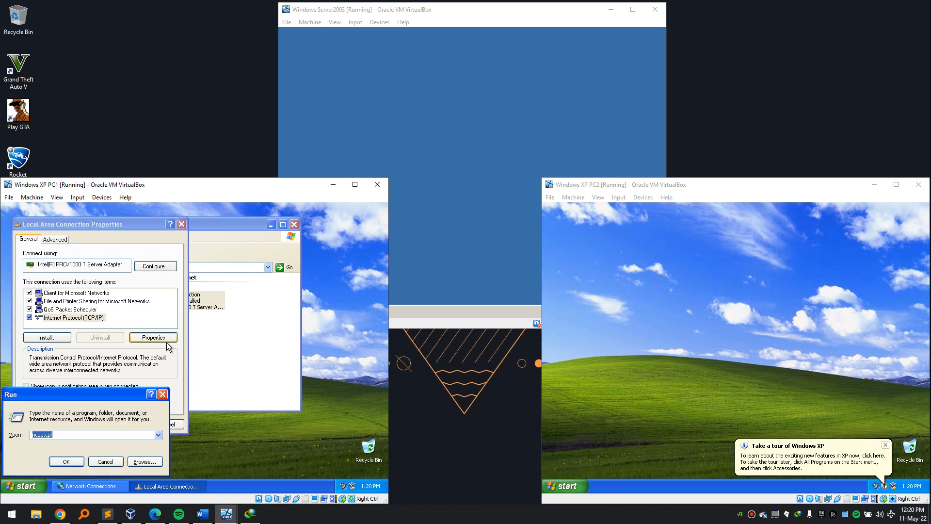
{"action": "type", "text": "cmd"}
{"action": "key", "text": "Return"}
{"action": "type", "text": "ipconfig"}
{"action": "key", "text": "Return"}
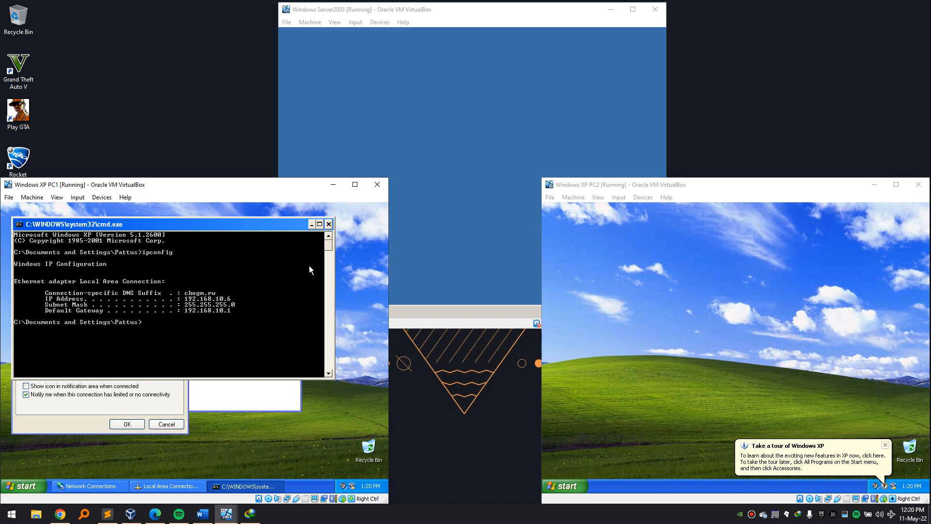
Close the command prompt and check PC1's TCP/IP properties, preferred DNS 192.168.10.3.
{"action": "left_click", "coordinate": [386, 83]}
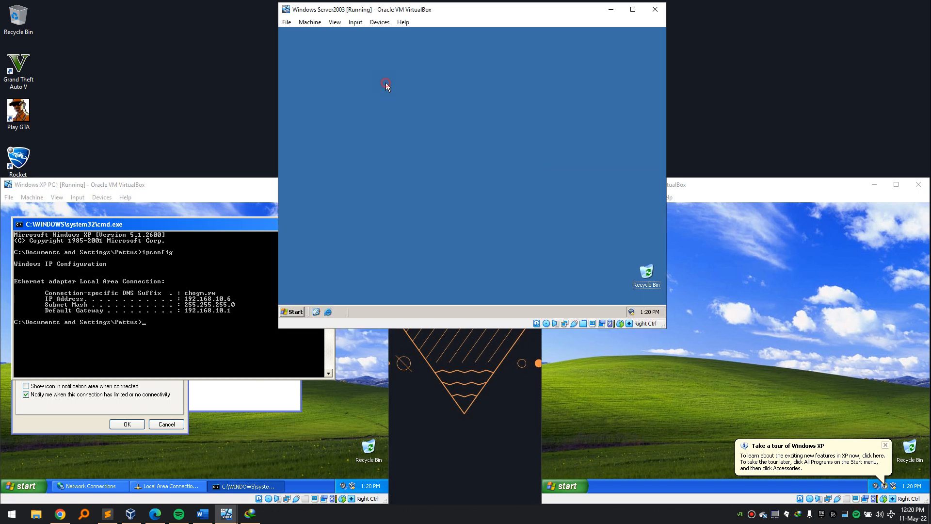
{"action": "left_click", "coordinate": [241, 281]}
{"action": "left_click", "coordinate": [330, 224]}
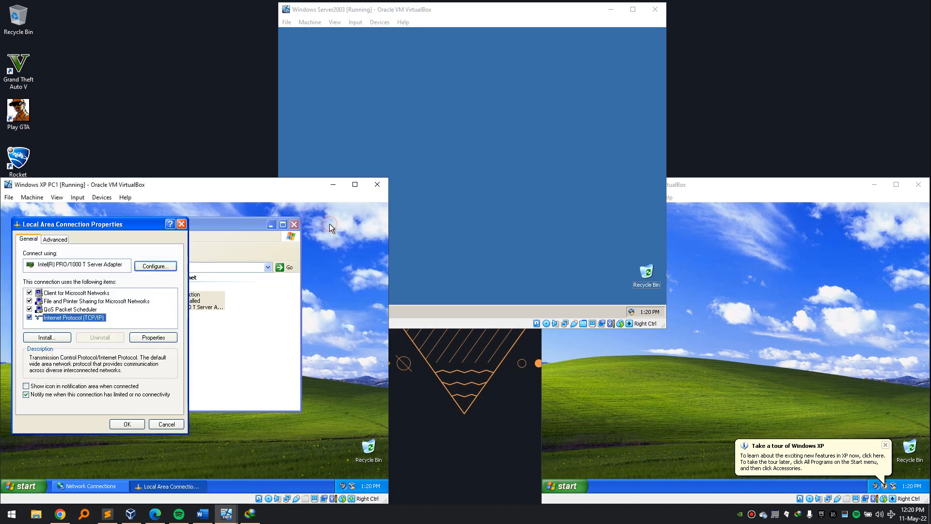
{"action": "left_click", "coordinate": [153, 338]}
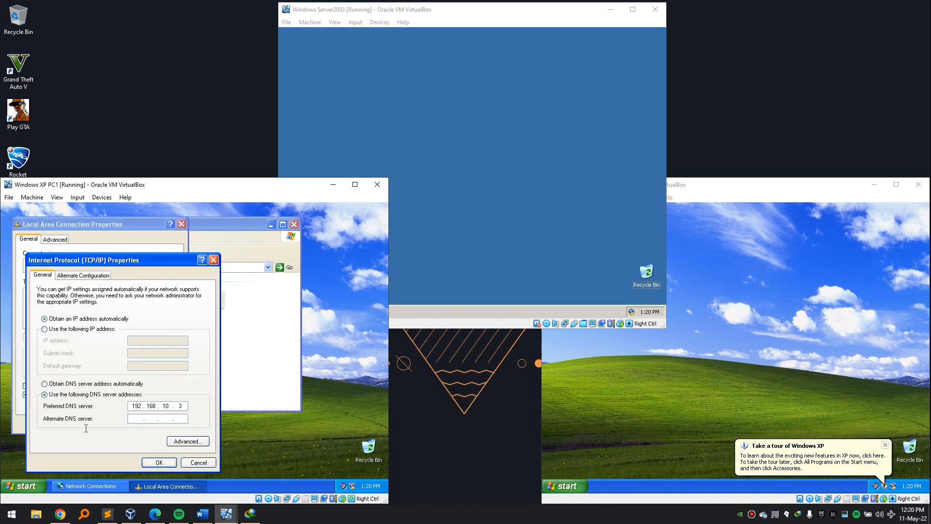
{"action": "double_click", "coordinate": [133, 406]}
{"action": "left_click", "coordinate": [185, 405]}
Cancel the TCP/IP and connection properties dialogs and close Network Connections.
{"action": "left_click", "coordinate": [453, 154]}
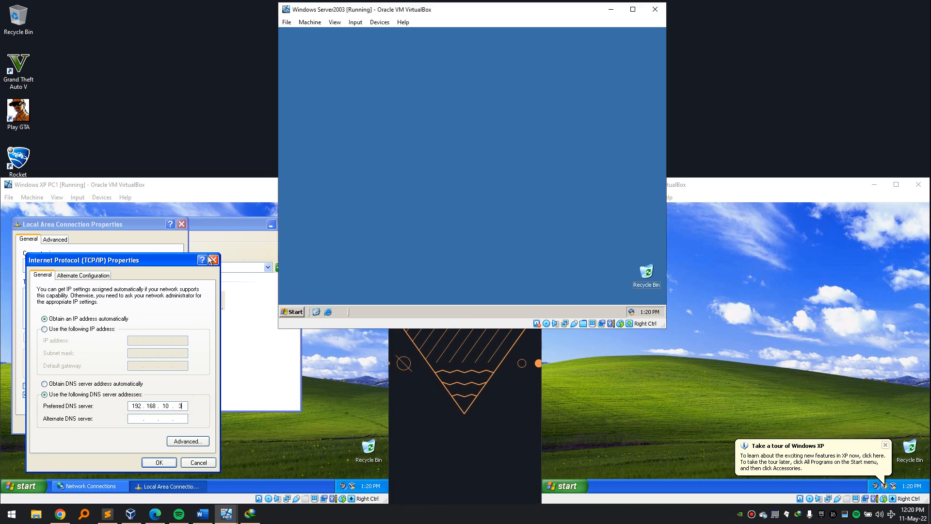
{"action": "left_click", "coordinate": [198, 462]}
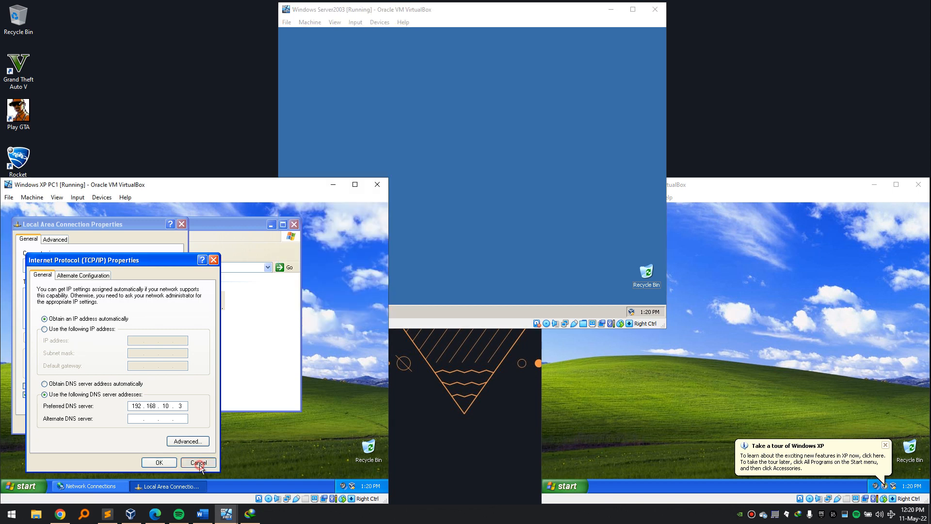
{"action": "left_click", "coordinate": [176, 426]}
{"action": "left_click", "coordinate": [621, 398]}
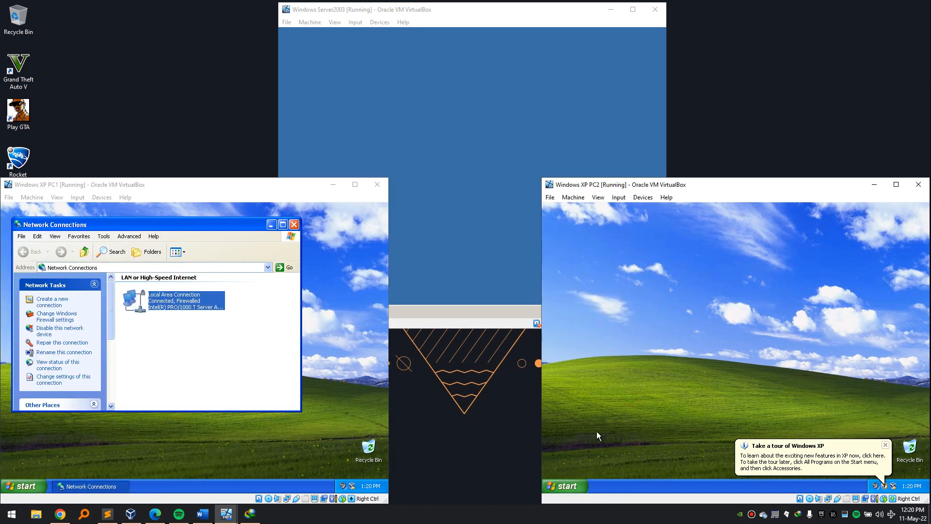
{"action": "left_click", "coordinate": [294, 224]}
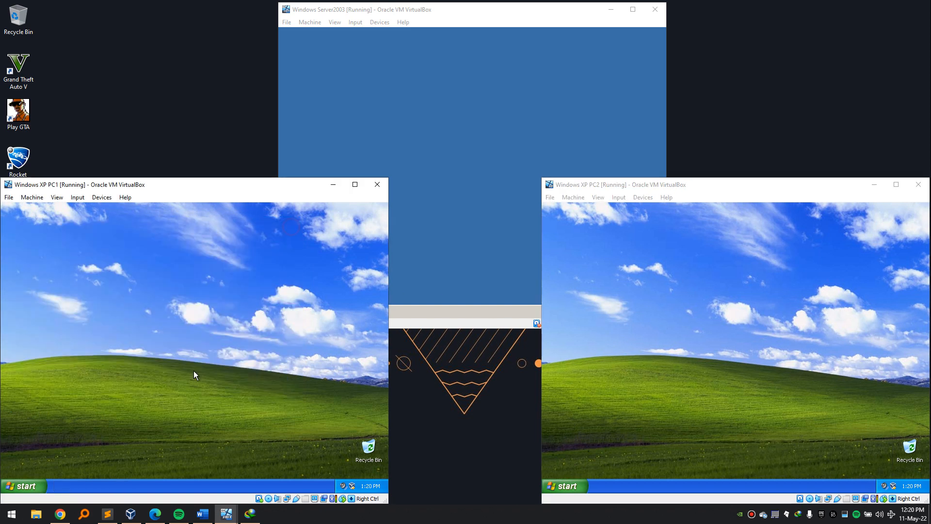
{"action": "left_click", "coordinate": [44, 487]}
Log off PC1 and bring up its Log On to Windows dialog with Ctrl+Alt+Del.
{"action": "left_click", "coordinate": [112, 473]}
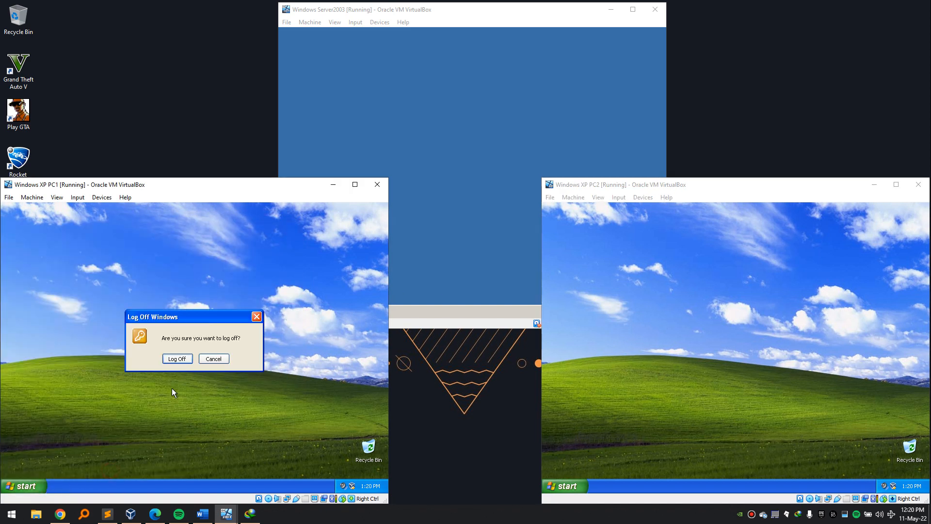
{"action": "left_click", "coordinate": [180, 360]}
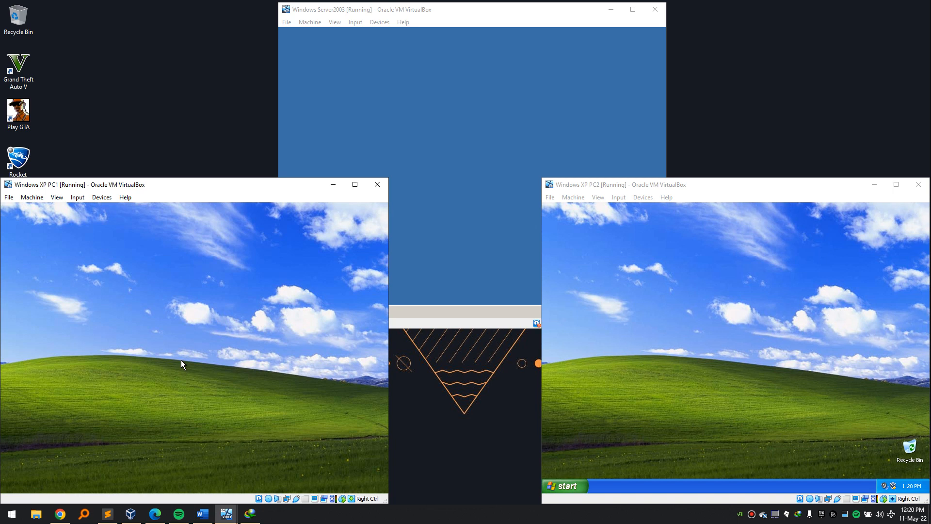
{"action": "key", "text": "ctrl+alt+Delete"}
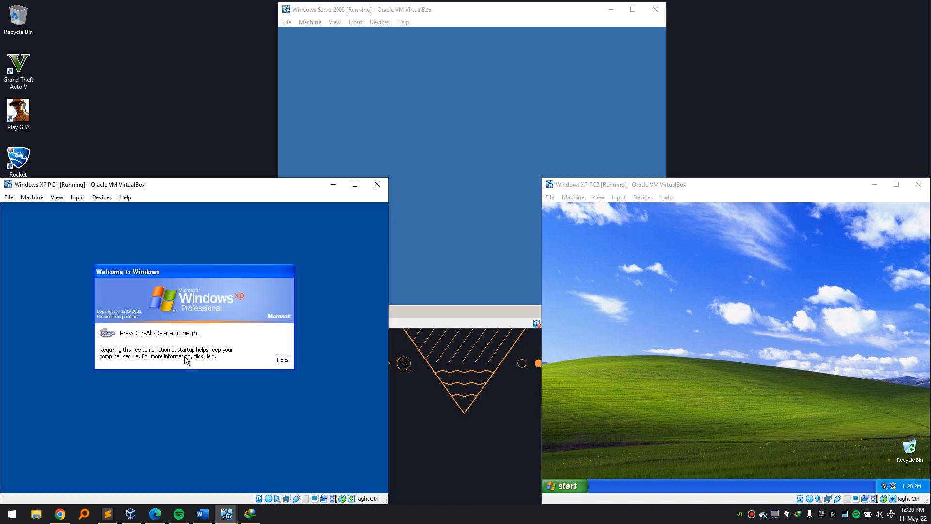
{"action": "key", "text": "shift+Tab"}
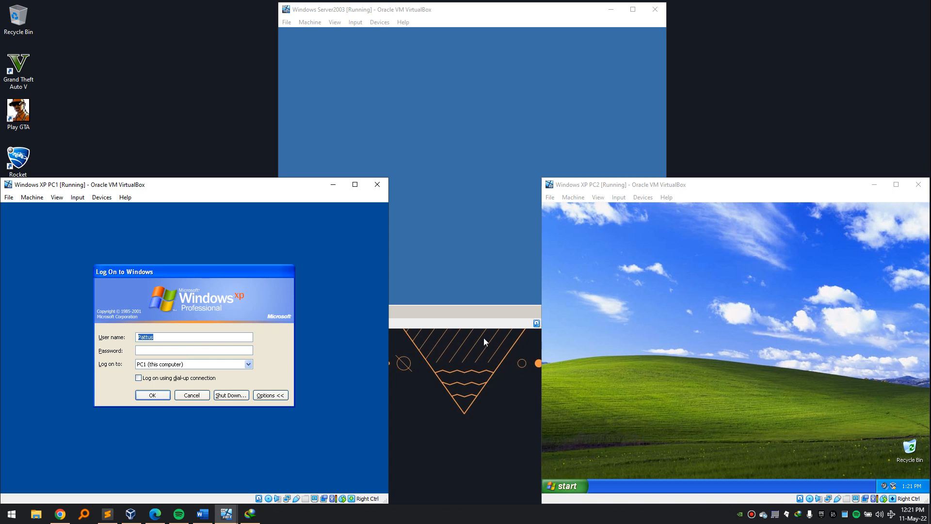
{"action": "left_click", "coordinate": [567, 486]}
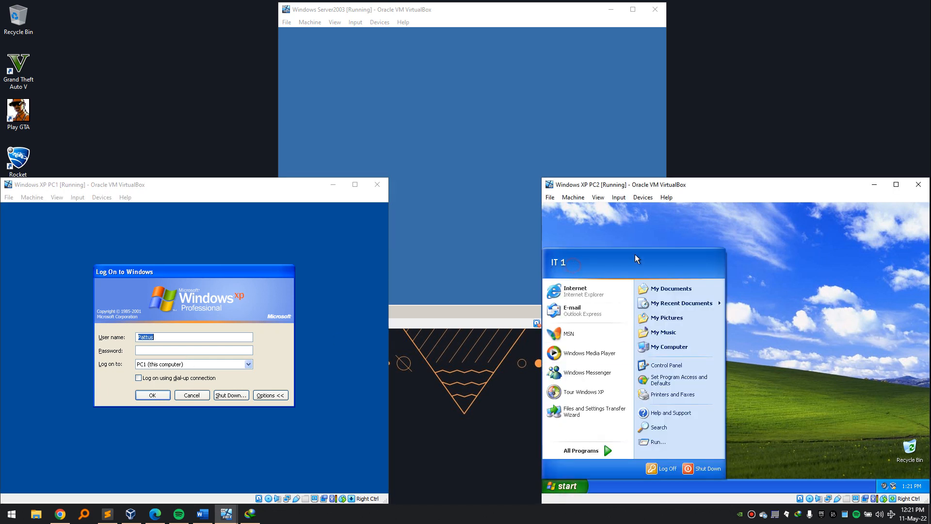
Toggle PC2's start menu and switch between the server and PC2 windows.
{"action": "left_click", "coordinate": [804, 267]}
{"action": "left_click", "coordinate": [567, 485]}
{"action": "left_click", "coordinate": [574, 486]}
{"action": "left_click", "coordinate": [579, 487]}
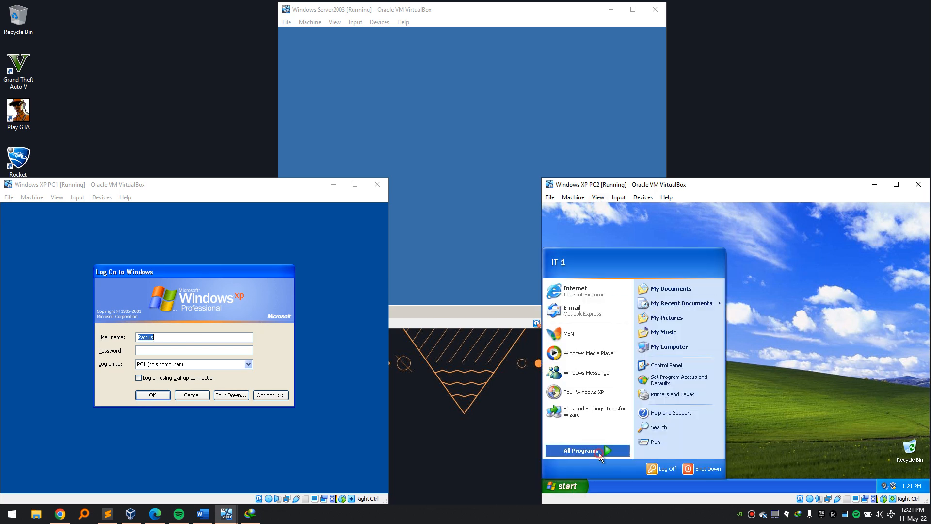
{"action": "mouse_move", "coordinate": [598, 453]}
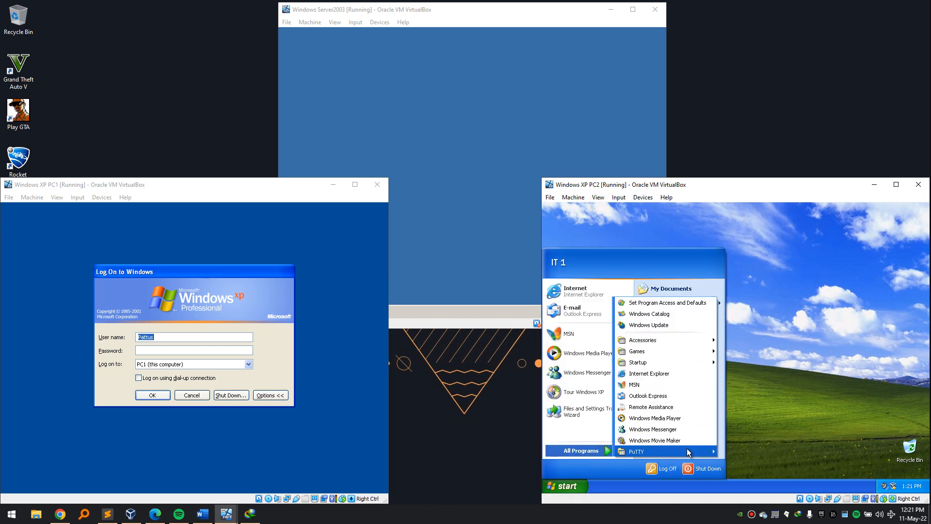
{"action": "left_click", "coordinate": [806, 354]}
{"action": "left_click", "coordinate": [456, 263]}
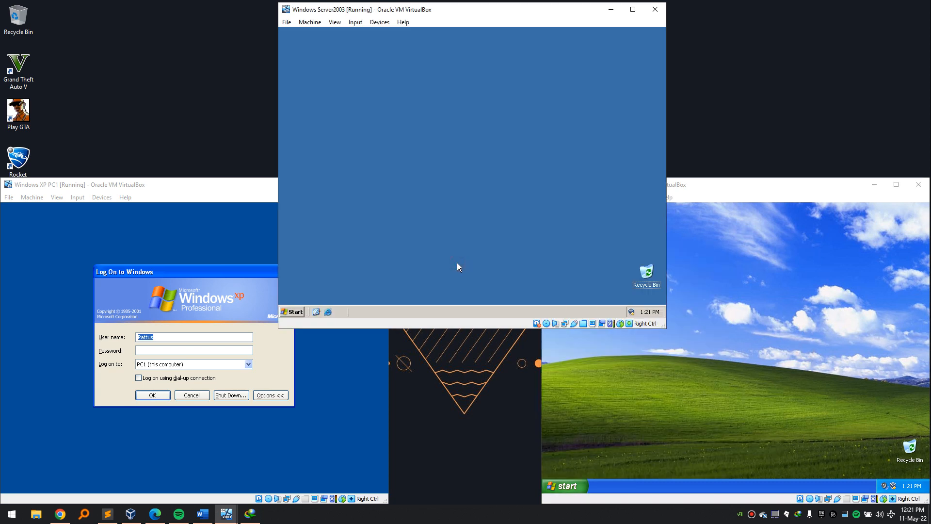
{"action": "left_click", "coordinate": [627, 386]}
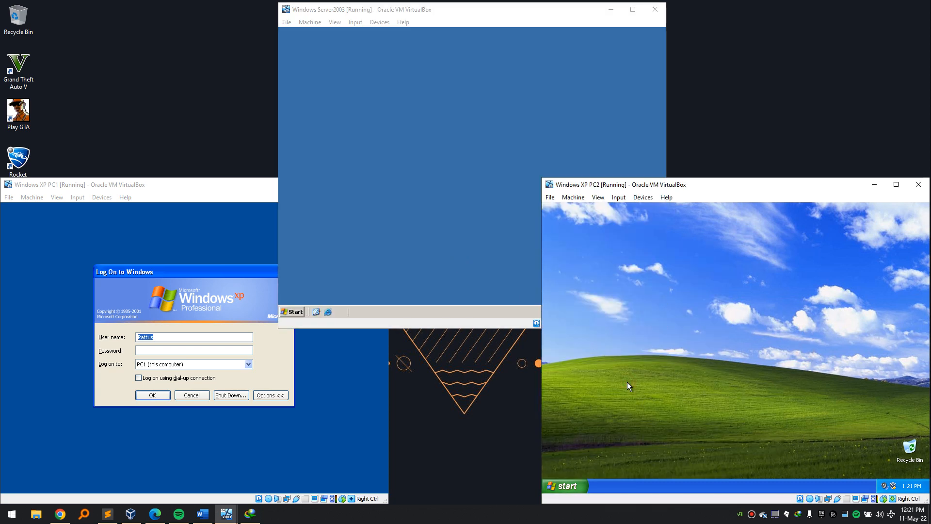
Rerun 'gpupdate /force' on PC2 and accept the reboot prompt with Y.
{"action": "key", "text": "super+r"}
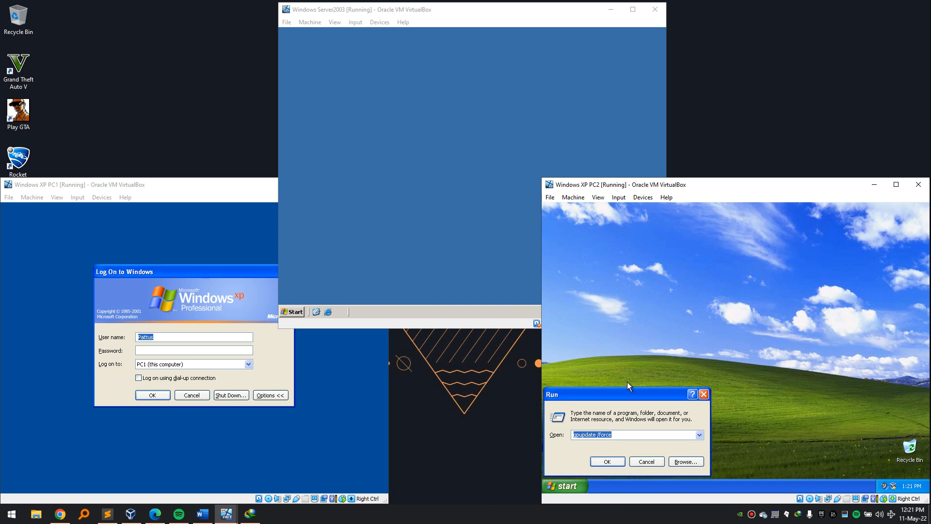
{"action": "key", "text": "Return"}
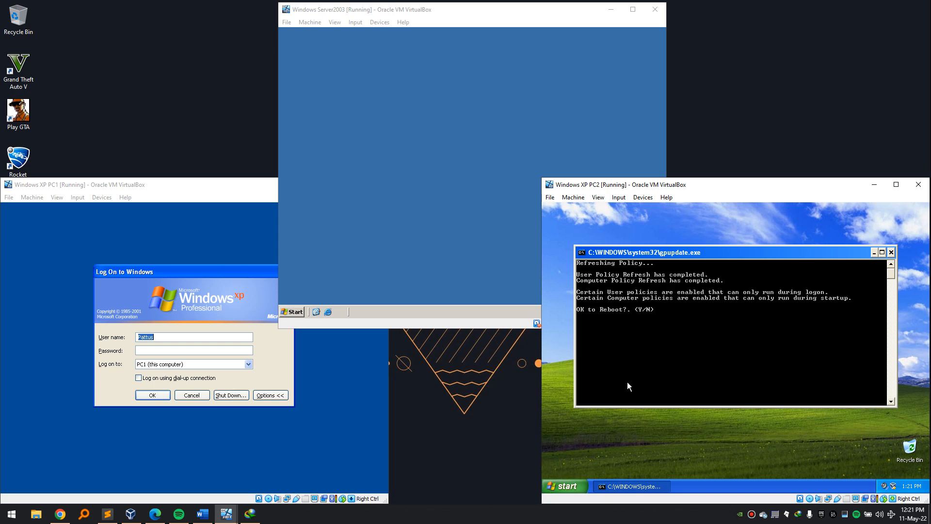
{"action": "type", "text": "y"}
{"action": "key", "text": "Return"}
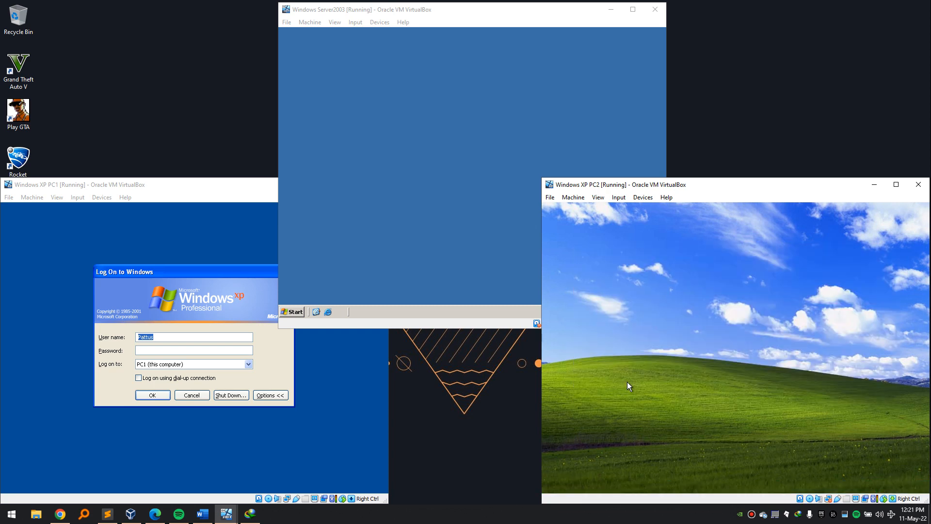
Log PC1 on to the CHOGM domain with the student account name and password.
{"action": "left_click_drag", "start_coordinate": [189, 339], "coordinate": [112, 335]}
{"action": "type", "text": "Studne"}
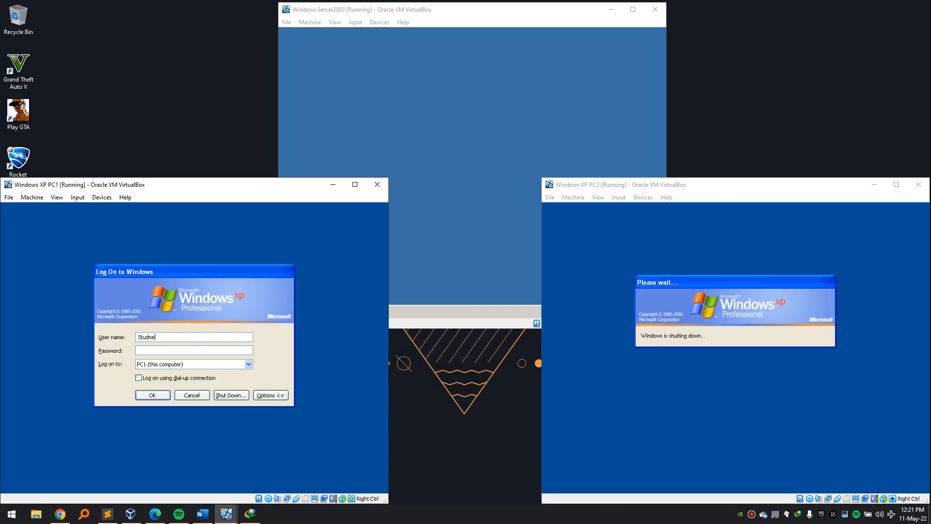
{"action": "key", "text": "BackSpace"}
{"action": "key", "text": "BackSpace"}
{"action": "type", "text": "ent1"}
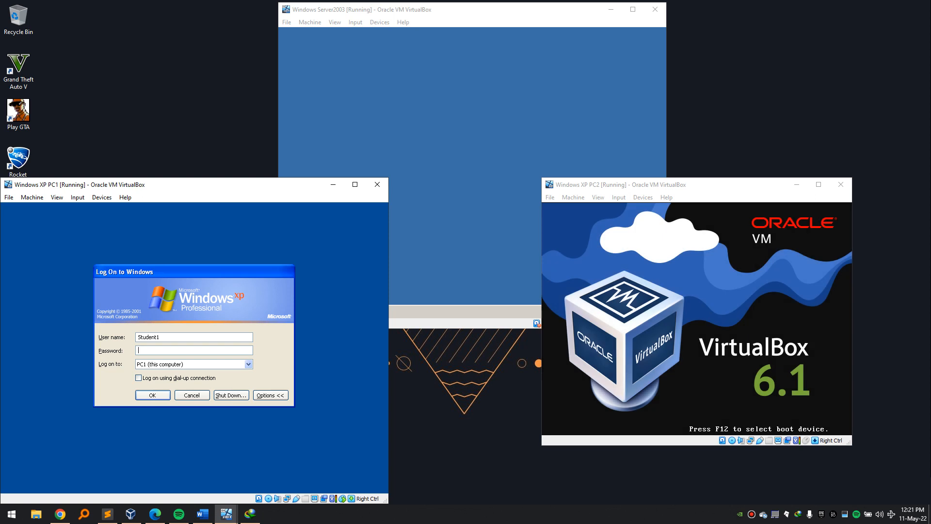
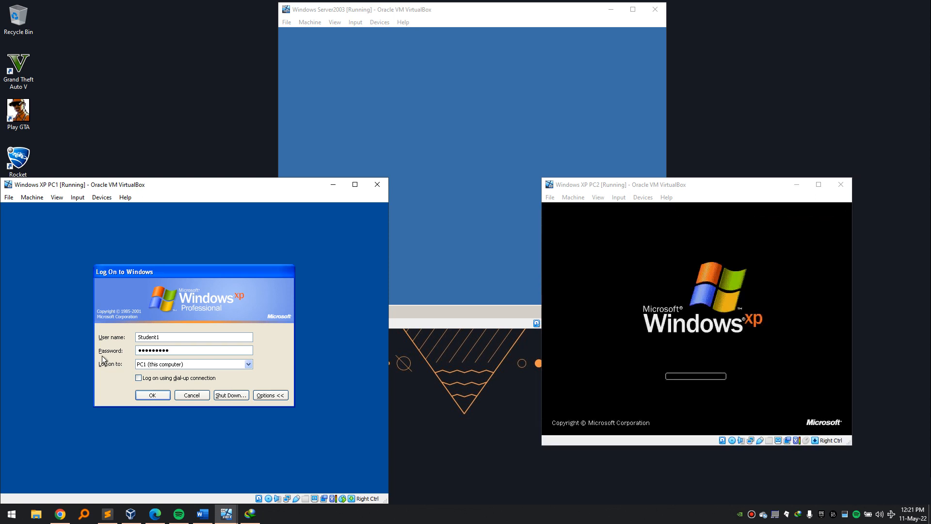
{"action": "left_click", "coordinate": [147, 364]}
{"action": "left_click", "coordinate": [150, 379]}
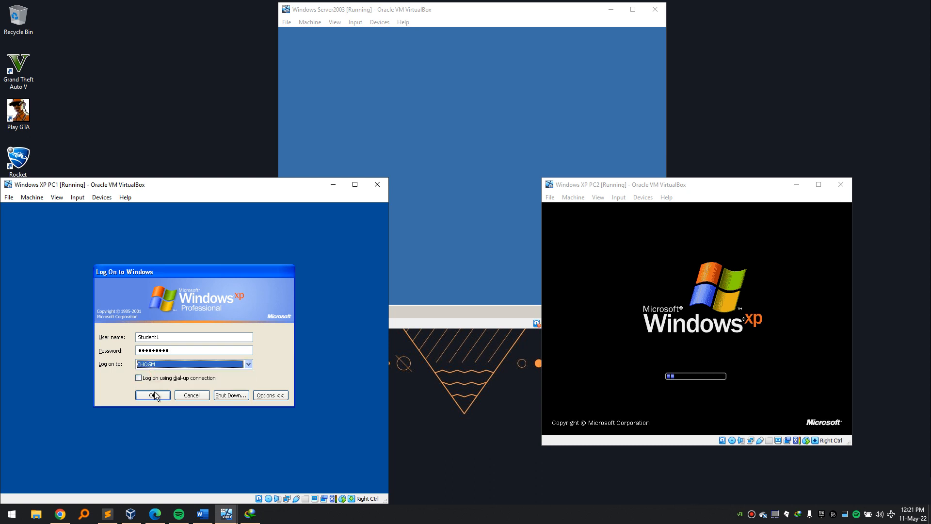
{"action": "left_click", "coordinate": [154, 393]}
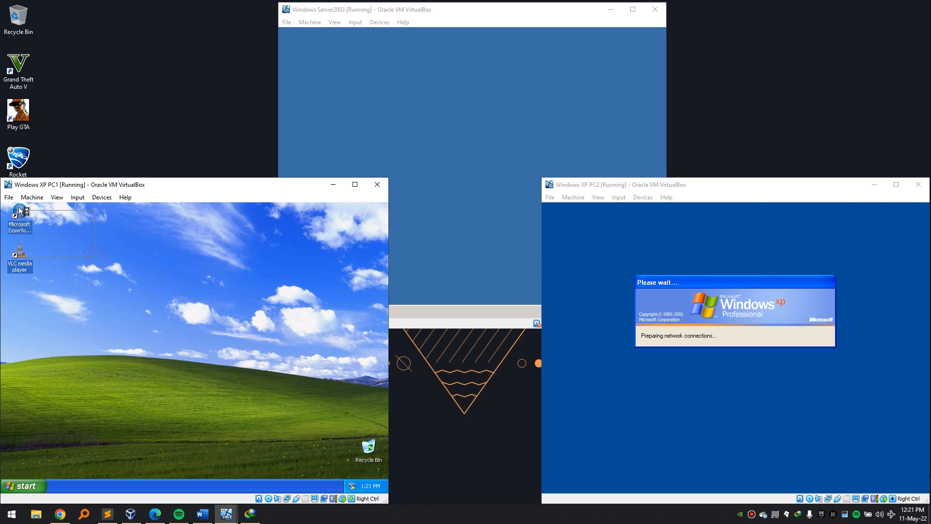
{"action": "left_click", "coordinate": [63, 251]}
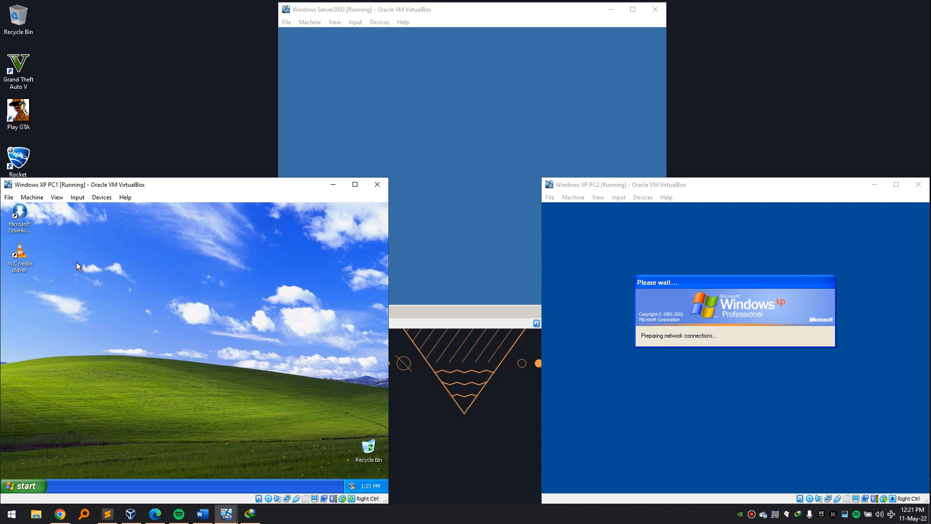
{"action": "left_click", "coordinate": [452, 176]}
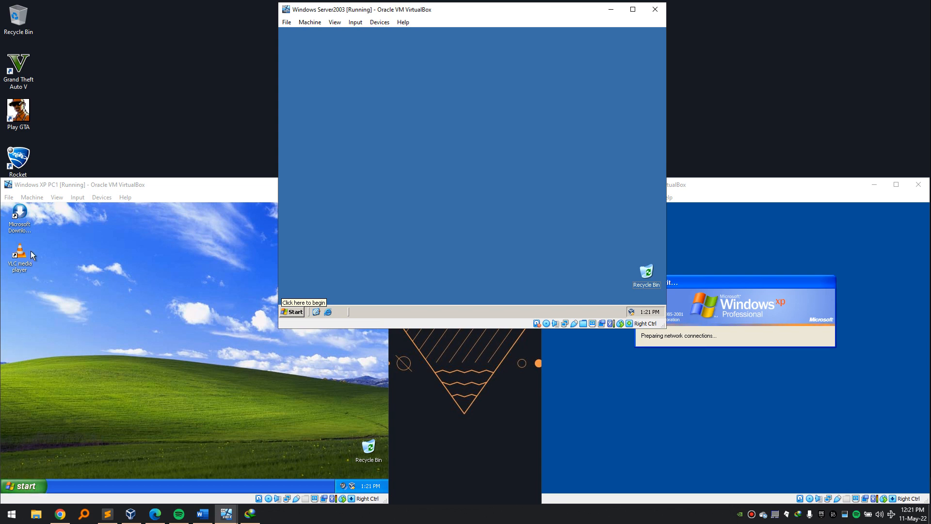
{"action": "left_click", "coordinate": [24, 485]}
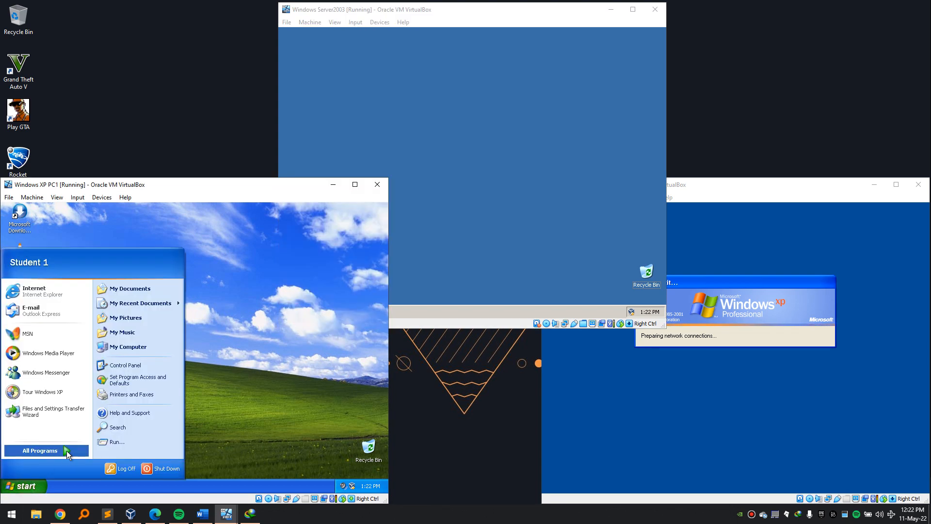
{"action": "mouse_move", "coordinate": [65, 450]}
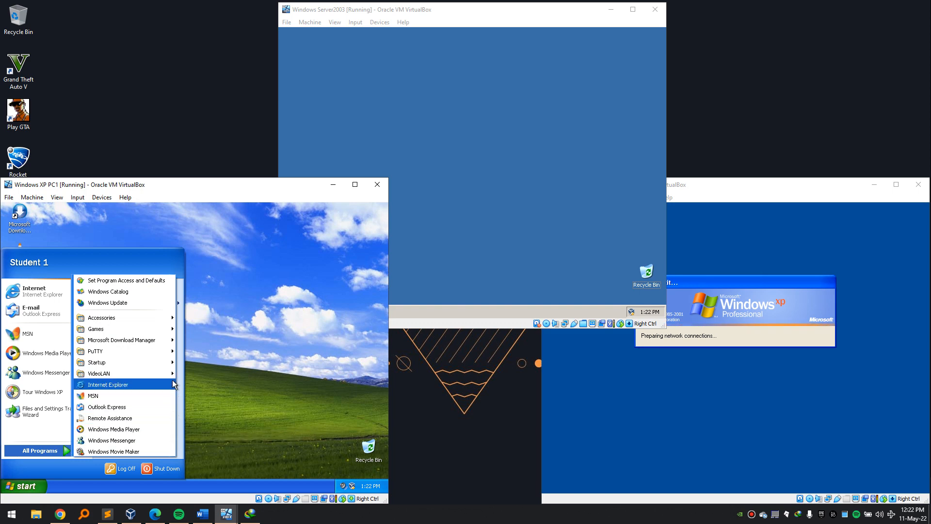
{"action": "mouse_move", "coordinate": [167, 321]}
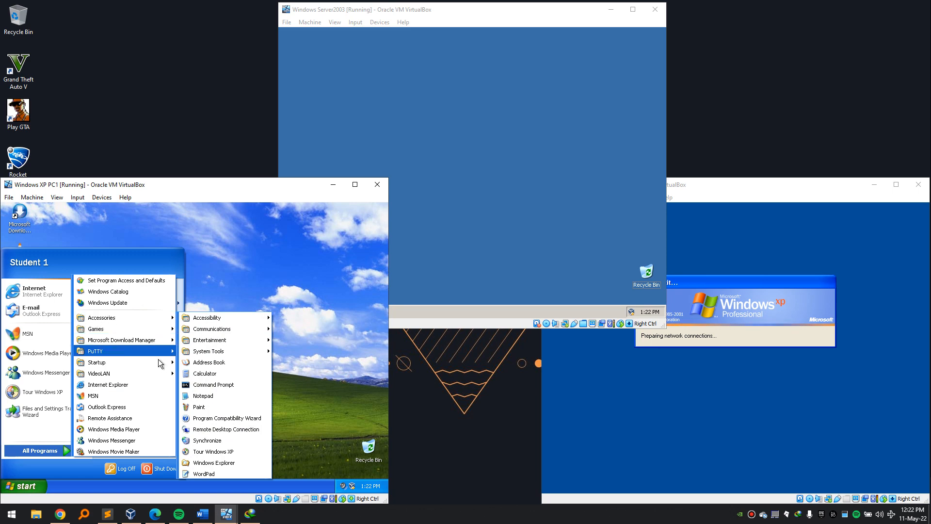
{"action": "left_click", "coordinate": [249, 308]}
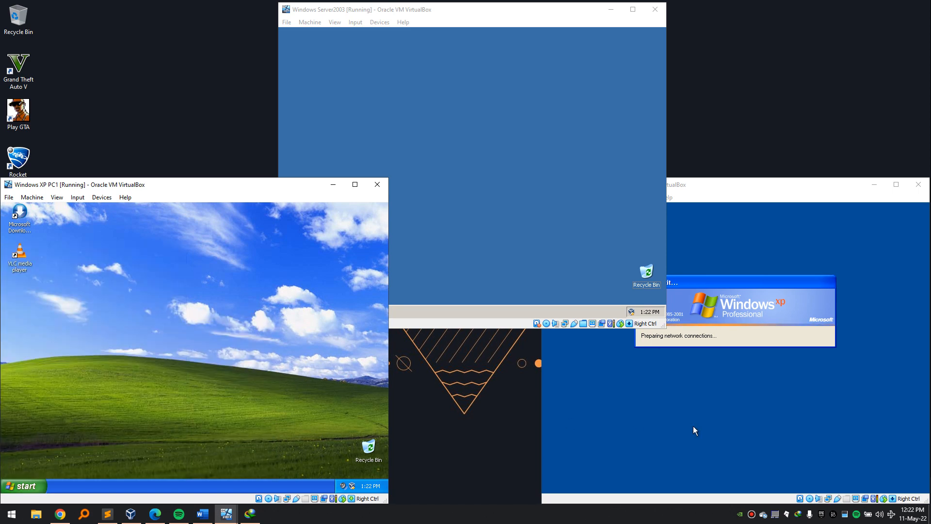
{"action": "left_click", "coordinate": [706, 427]}
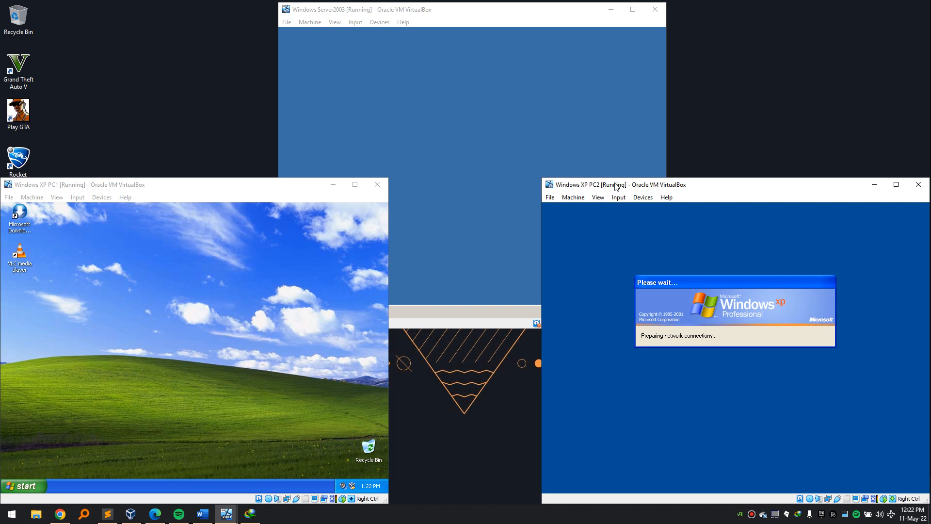
{"action": "left_click", "coordinate": [487, 111]}
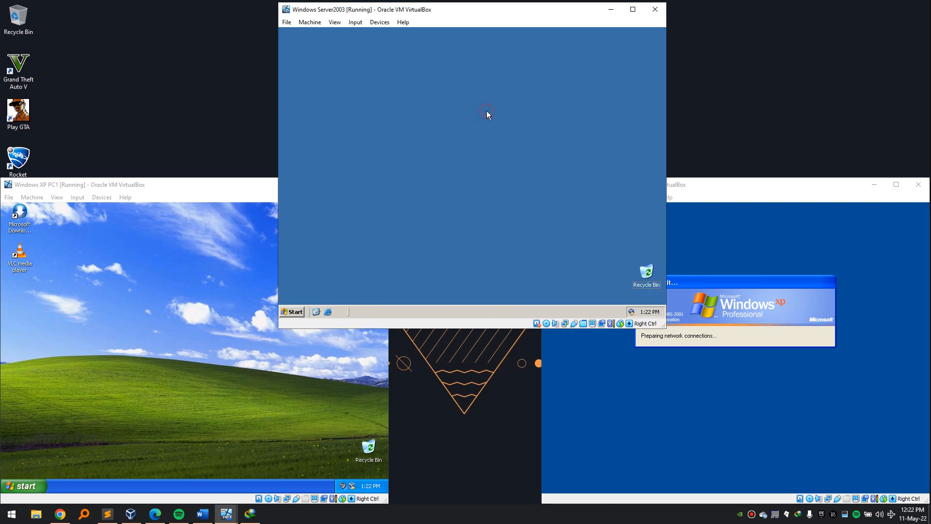
Open gpmc.msc on the server and edit the MOZILLA policy linked to Students in chogm.rw.
{"action": "left_click", "coordinate": [26, 487]}
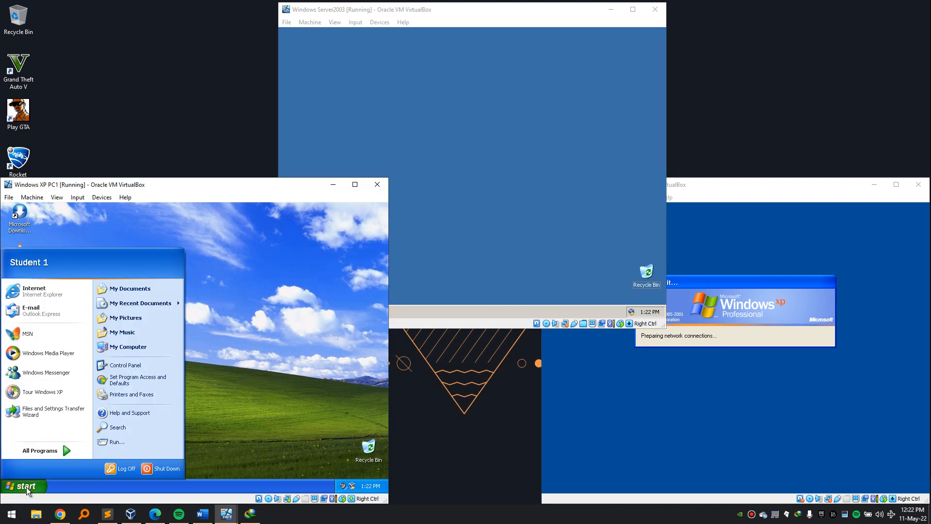
{"action": "left_click", "coordinate": [480, 160]}
{"action": "left_click", "coordinate": [295, 312]}
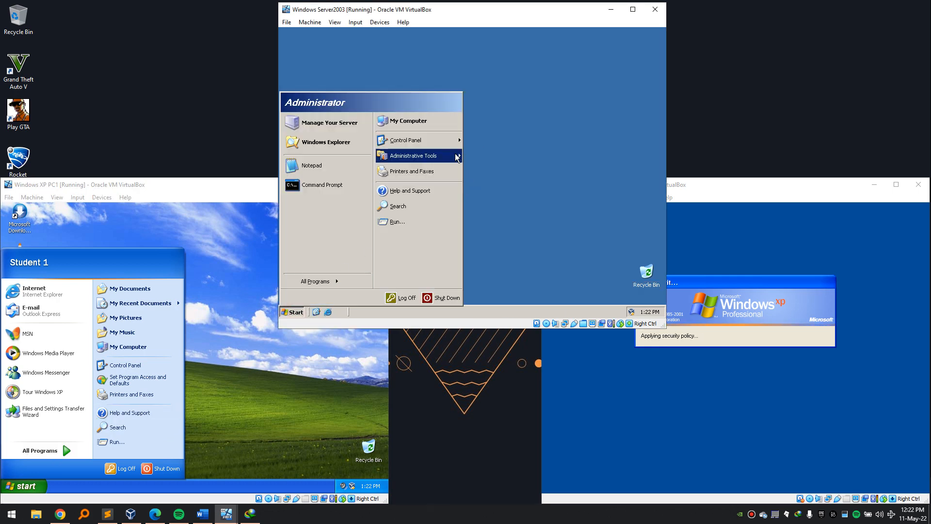
{"action": "left_click", "coordinate": [516, 122]}
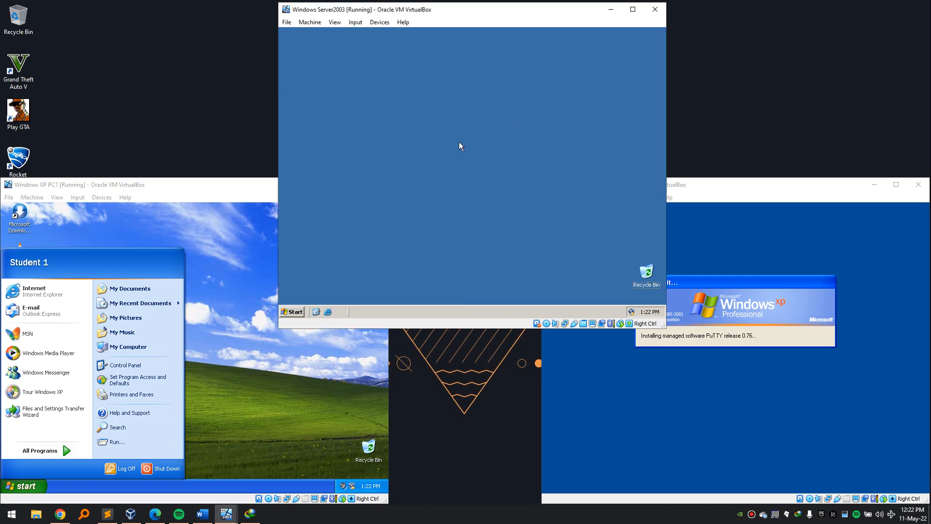
{"action": "key", "text": "super+r"}
{"action": "key", "text": "Return"}
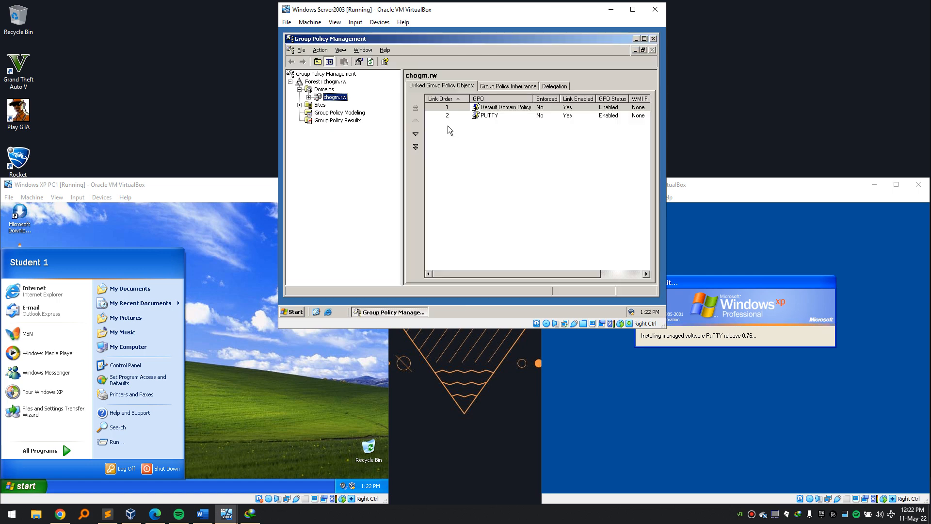
{"action": "left_click", "coordinate": [309, 98]}
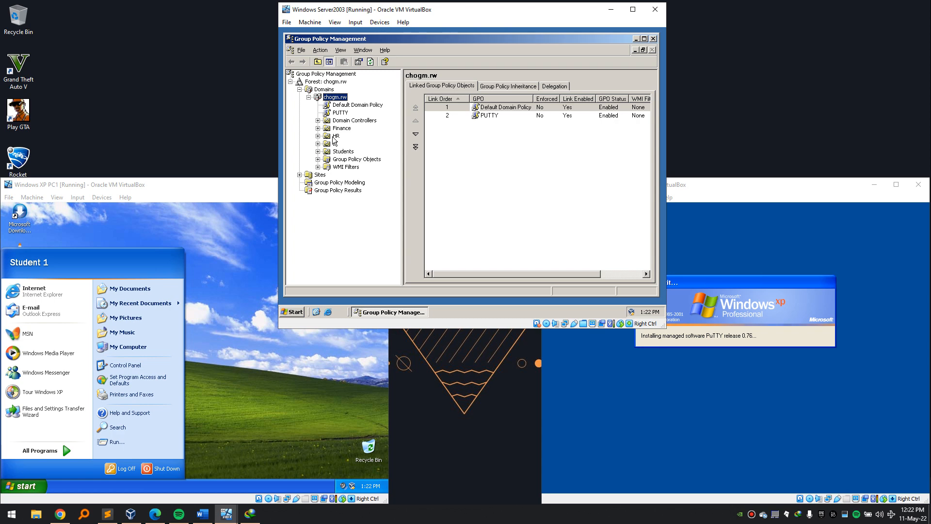
{"action": "left_click", "coordinate": [337, 145]}
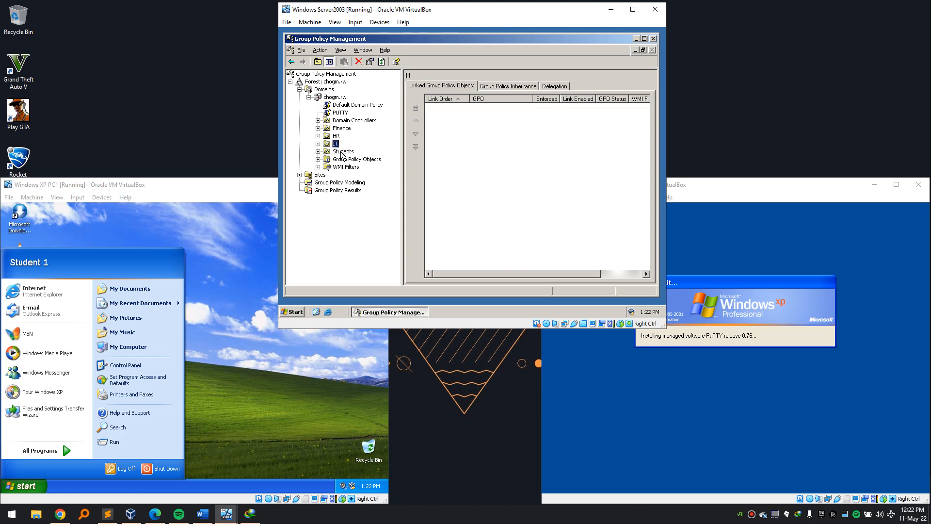
{"action": "left_click", "coordinate": [341, 151]}
{"action": "right_click", "coordinate": [506, 112]}
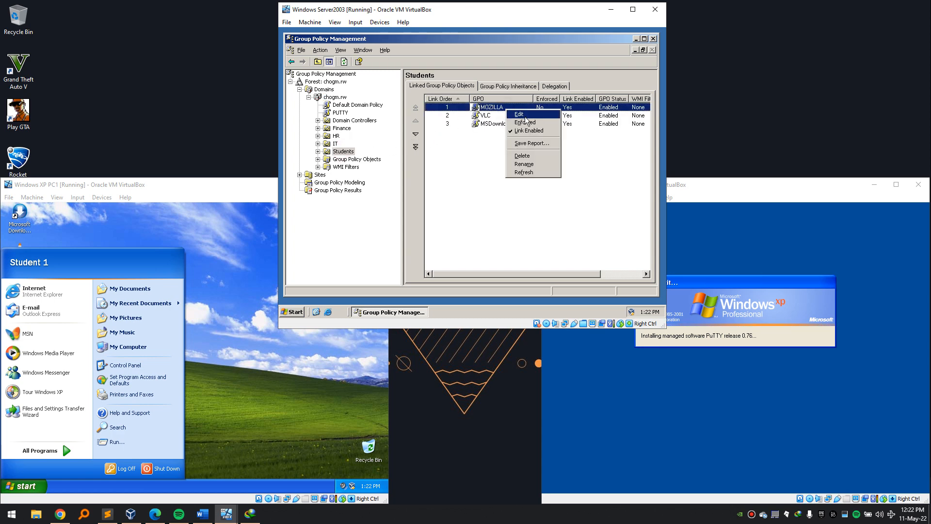
{"action": "left_click", "coordinate": [518, 114]}
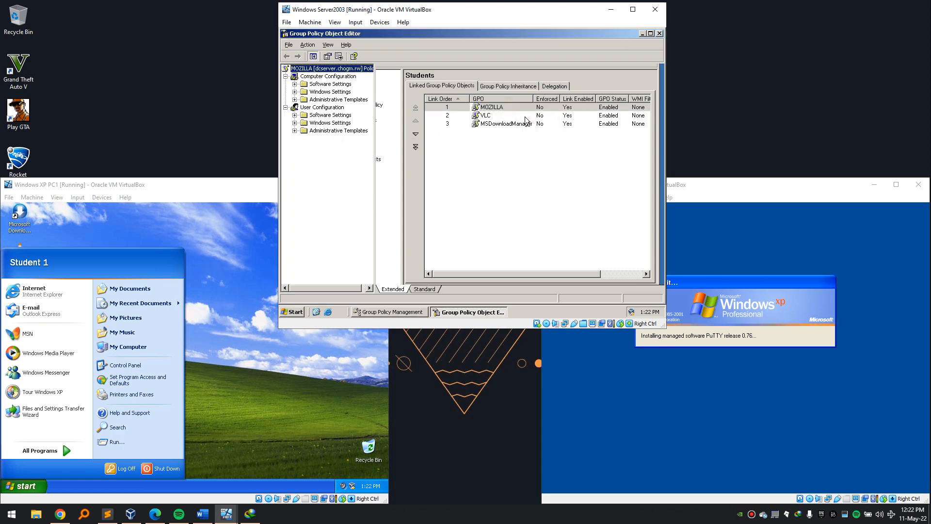
Browse the computer and user Software installation nodes, showing Mozilla Firefox 100.0 assigned.
{"action": "left_click", "coordinate": [306, 85]}
{"action": "left_click", "coordinate": [294, 84]}
{"action": "left_click", "coordinate": [331, 93]}
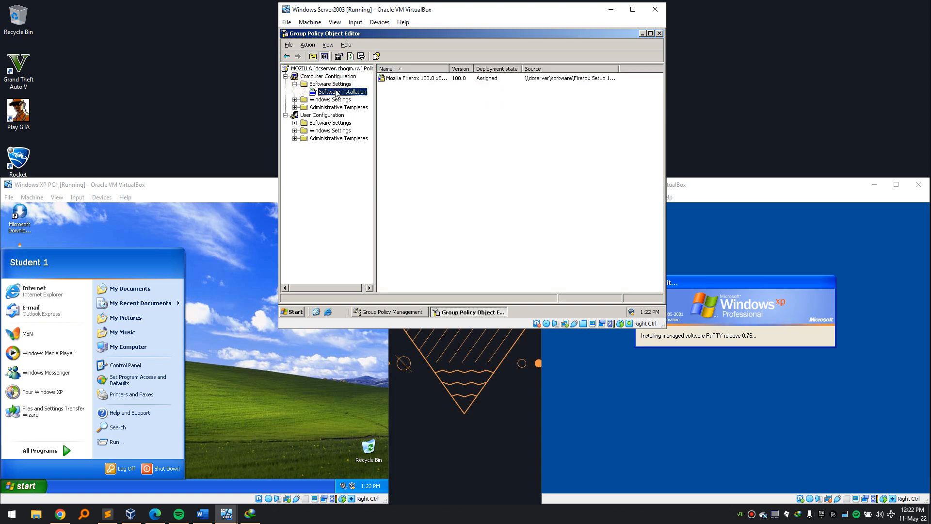
{"action": "left_click", "coordinate": [295, 123]}
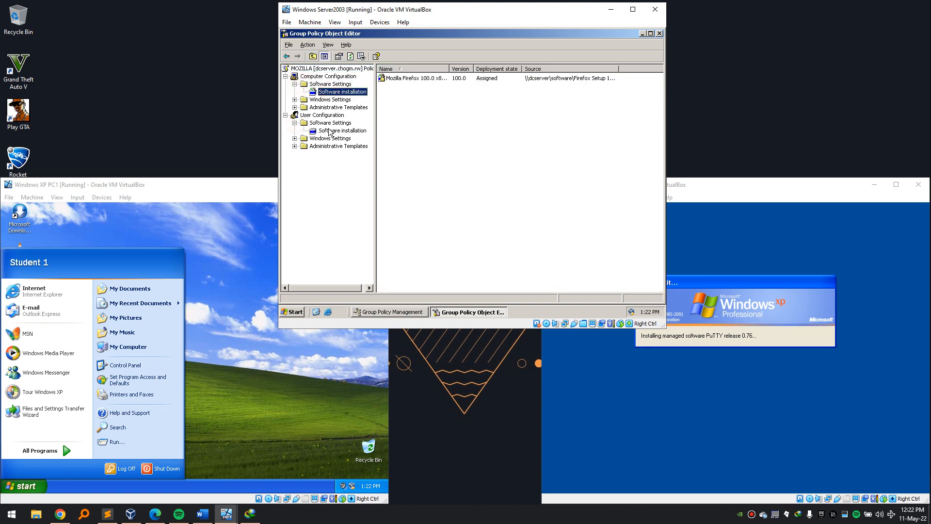
{"action": "left_click", "coordinate": [342, 131]}
{"action": "left_click", "coordinate": [353, 93]}
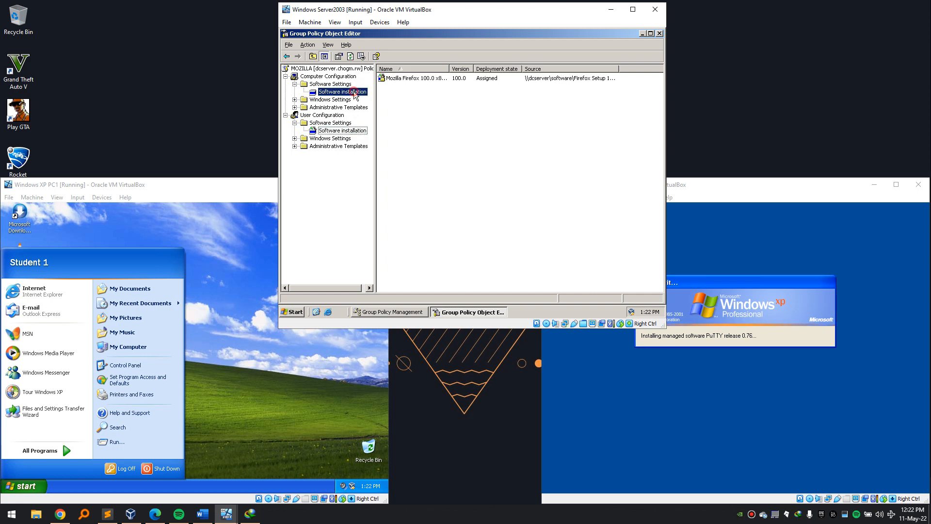
{"action": "left_click", "coordinate": [358, 131]}
{"action": "left_click", "coordinate": [454, 101]}
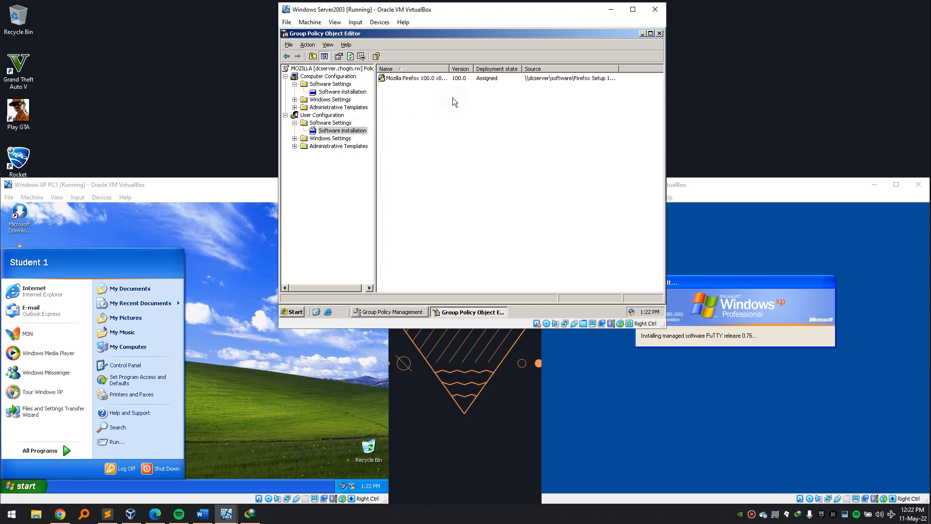
{"action": "left_click", "coordinate": [175, 370]}
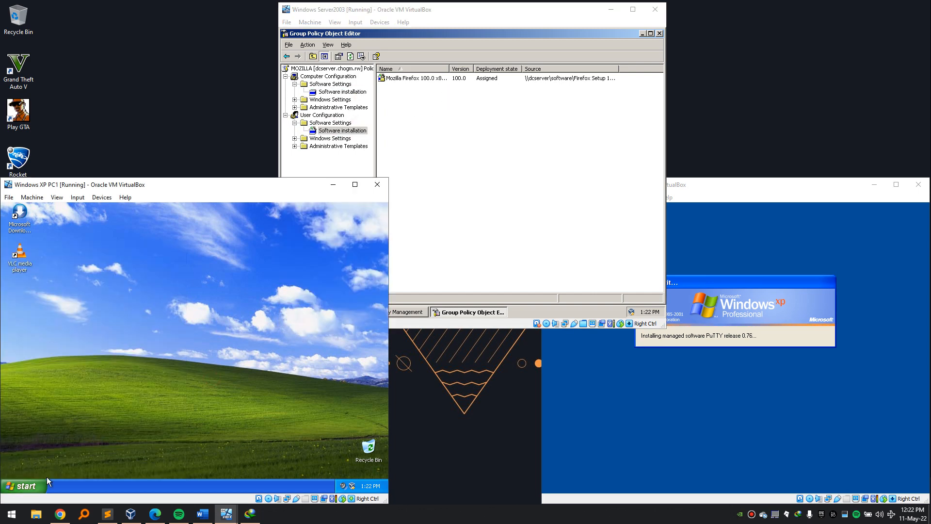
Browse PC1's All Programs for the PuTTY, VideoLAN and Microsoft Download Manager entries.
{"action": "left_click", "coordinate": [32, 488]}
{"action": "mouse_move", "coordinate": [57, 449]}
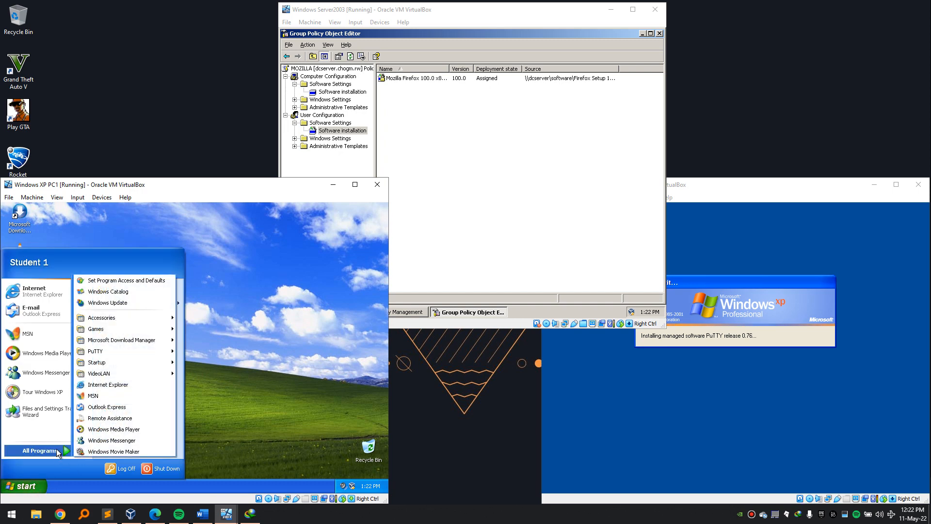
{"action": "mouse_move", "coordinate": [146, 353]}
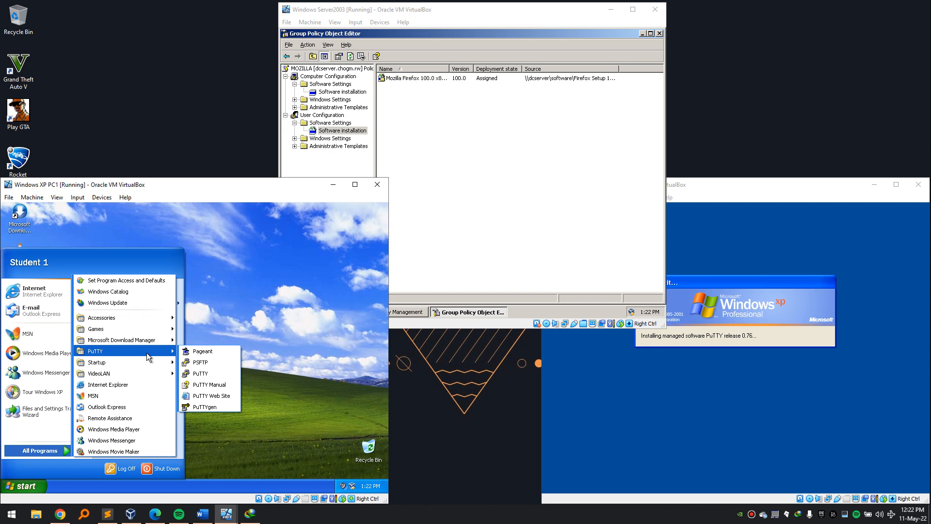
{"action": "mouse_move", "coordinate": [155, 332]}
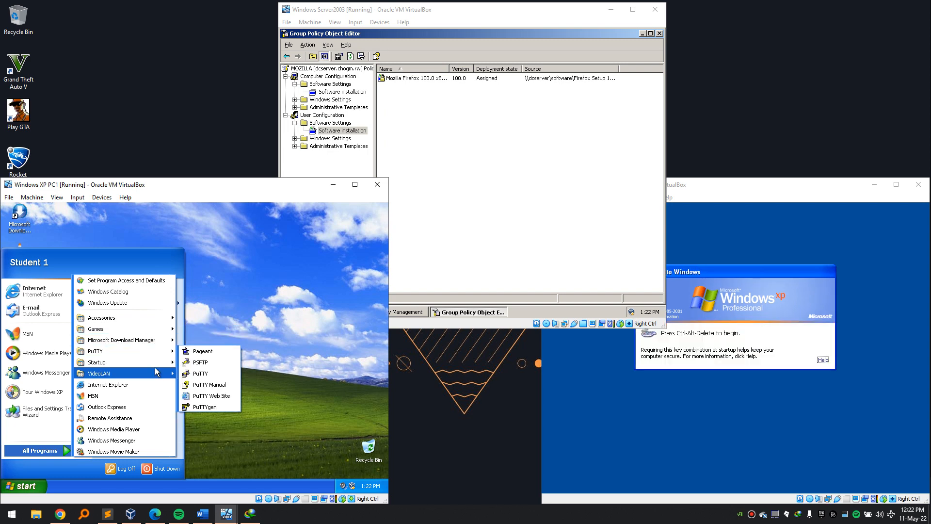
{"action": "mouse_move", "coordinate": [157, 372]}
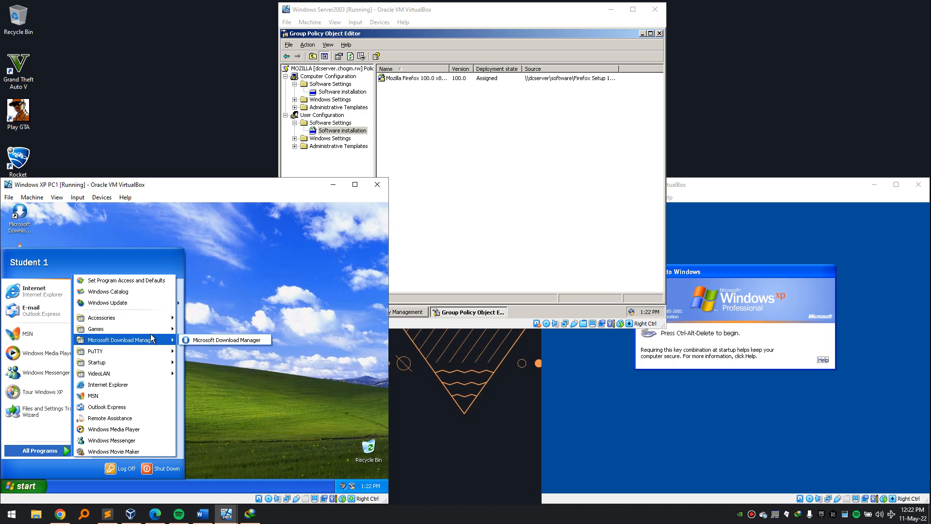
Close PC1's start menu and bring up the logon prompt on PC2.
{"action": "left_click", "coordinate": [242, 301]}
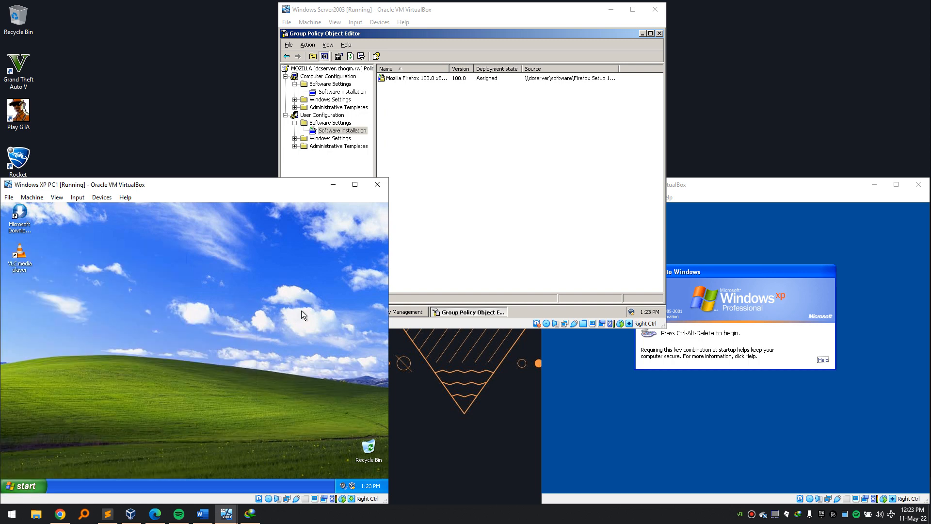
{"action": "left_click", "coordinate": [652, 369]}
{"action": "key", "text": "ctrl+alt+Delete"}
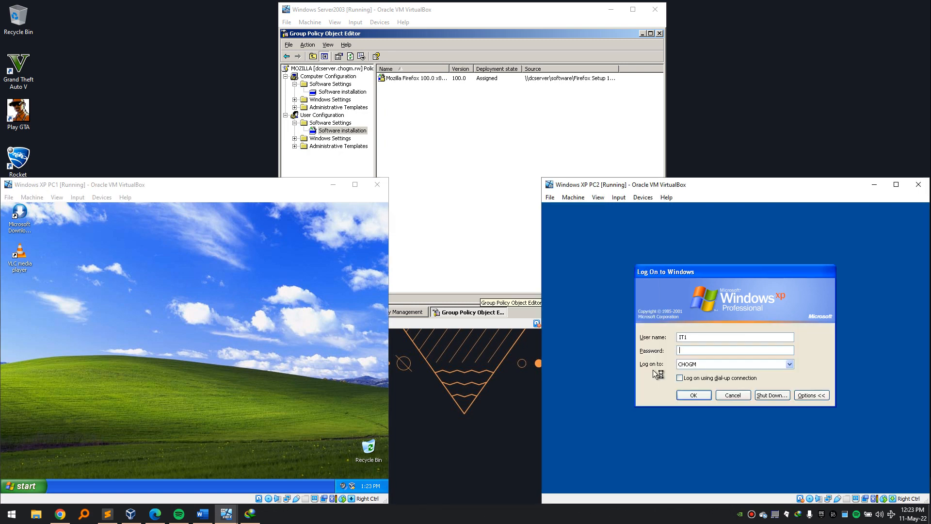
Close the MOZILLA policy editor on the server and select the IT OU to view its linked GPOs.
{"action": "left_click", "coordinate": [516, 195]}
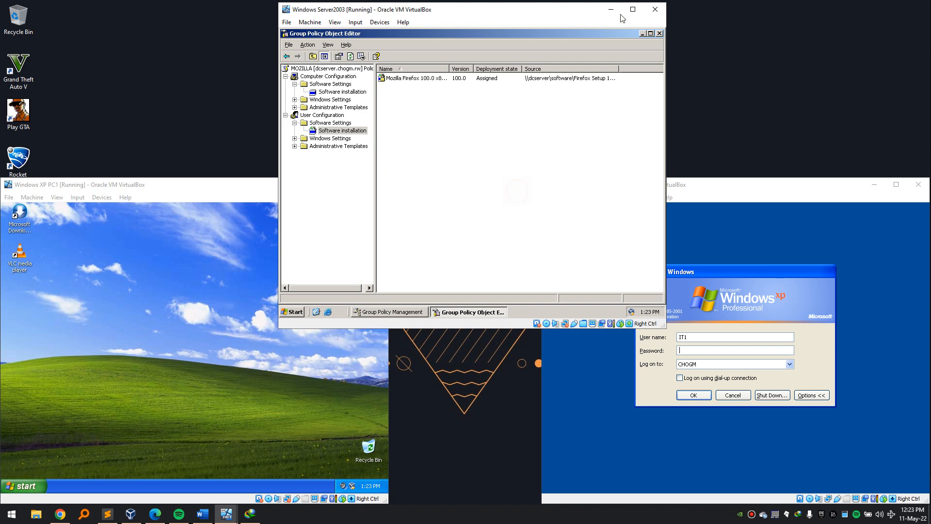
{"action": "left_click", "coordinate": [660, 33]}
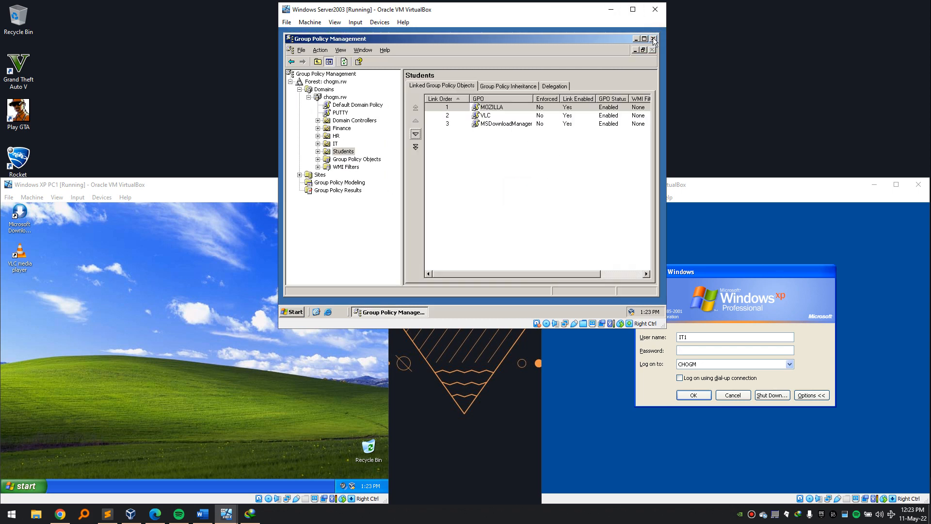
{"action": "left_click", "coordinate": [335, 143]}
{"action": "left_click_drag", "start_coordinate": [515, 179], "coordinate": [480, 110]}
{"action": "mouse_move", "coordinate": [491, 213]}
{"action": "left_mouse_down"}
{"action": "mouse_move", "coordinate": [439, 97]}
{"action": "mouse_move", "coordinate": [481, 107]}
{"action": "mouse_move", "coordinate": [487, 123]}
{"action": "left_mouse_up"}
{"action": "left_click_drag", "start_coordinate": [485, 214], "coordinate": [424, 100]}
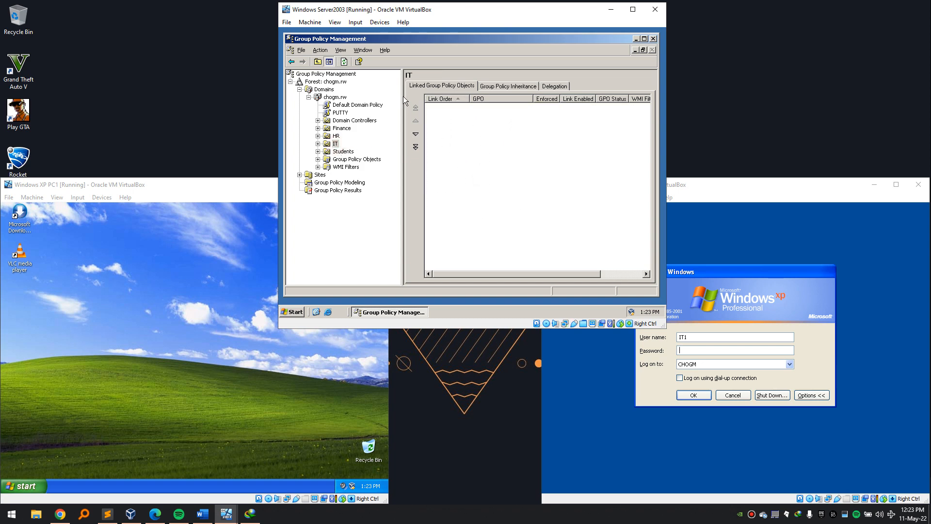
{"action": "left_click_drag", "start_coordinate": [501, 210], "coordinate": [427, 114]}
Browse C:\software on the server to check the Notepad++ MSI, then close the folder.
{"action": "key", "text": "super+e"}
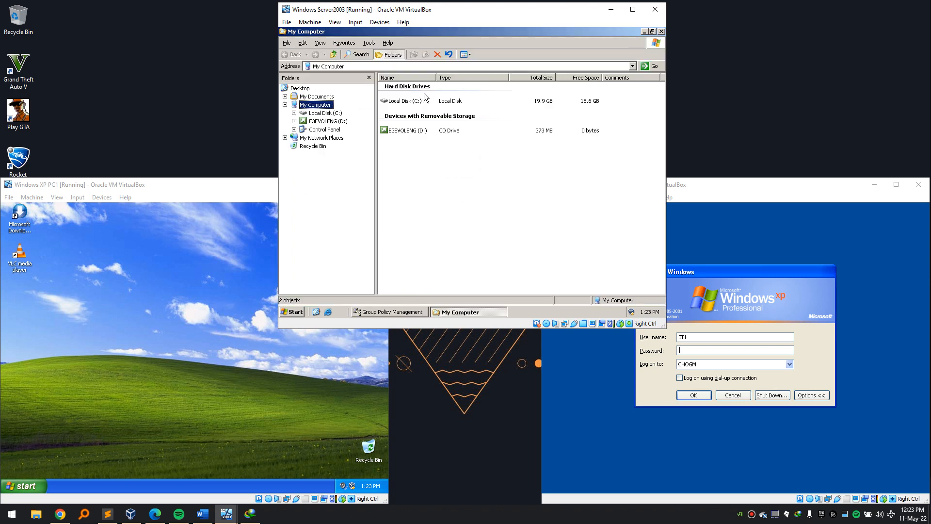
{"action": "double_click", "coordinate": [410, 103]}
{"action": "double_click", "coordinate": [400, 112]}
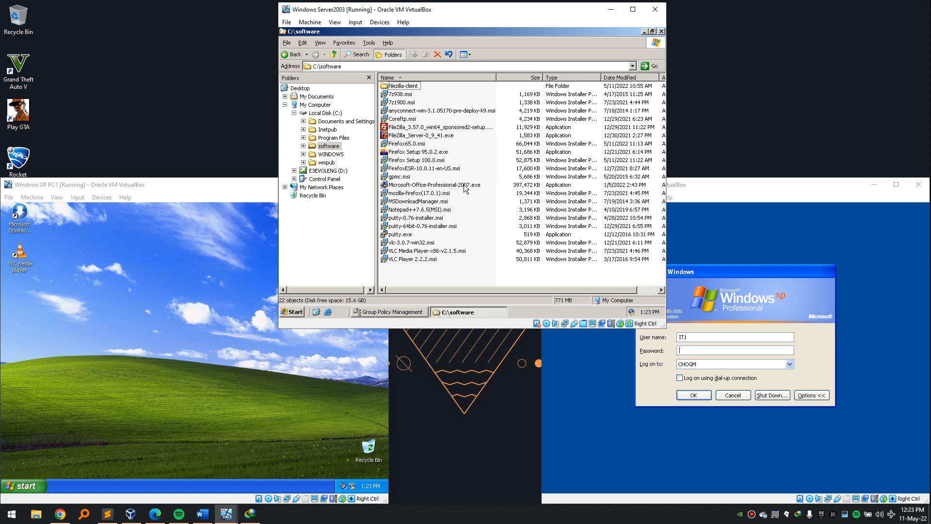
{"action": "left_click", "coordinate": [420, 210]}
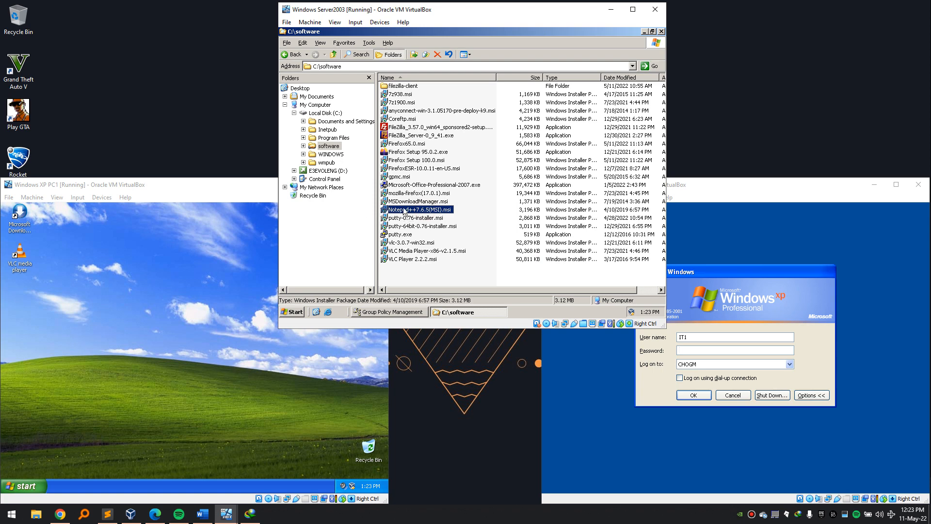
{"action": "left_click", "coordinate": [661, 32]}
{"action": "left_click", "coordinate": [447, 150]}
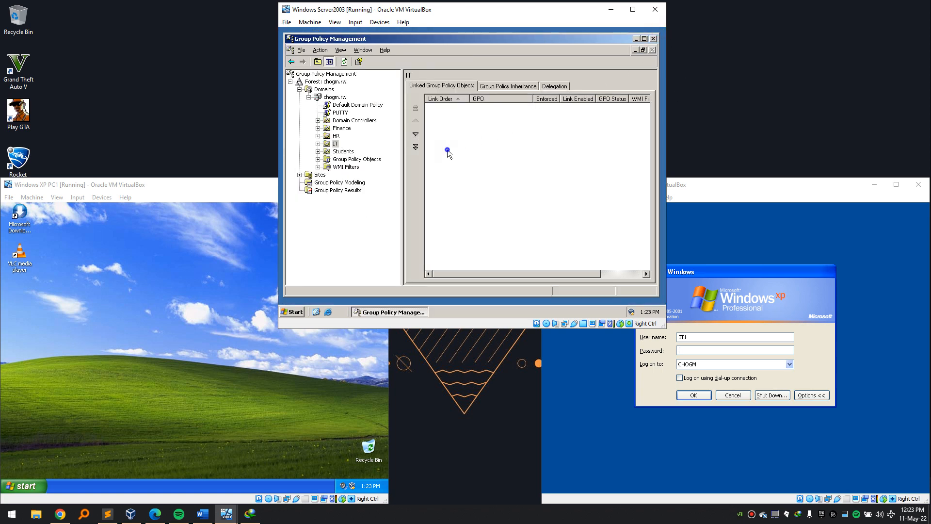
Create a GPO named Notepad++ linked to the IT OU and open it for editing.
{"action": "right_click", "coordinate": [335, 143]}
{"action": "left_click", "coordinate": [356, 148]}
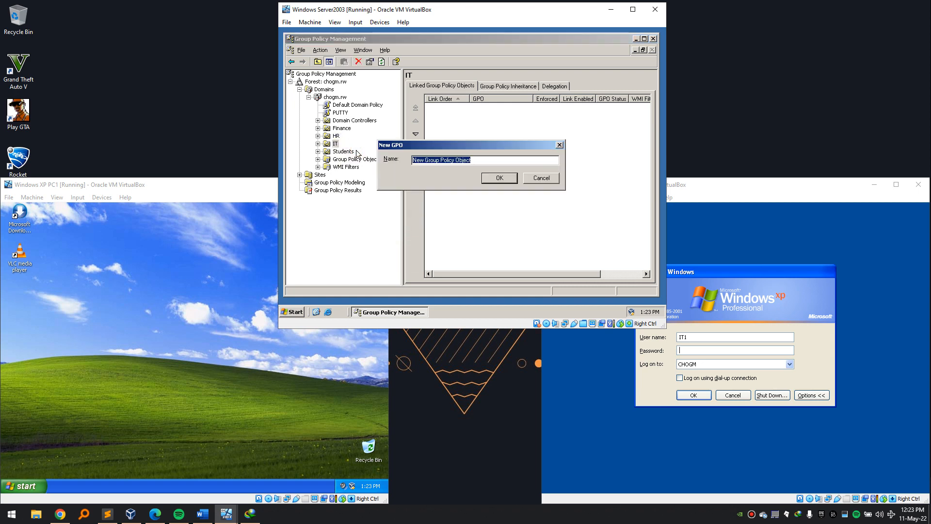
{"action": "type", "text": "N"}
{"action": "key", "text": "Return"}
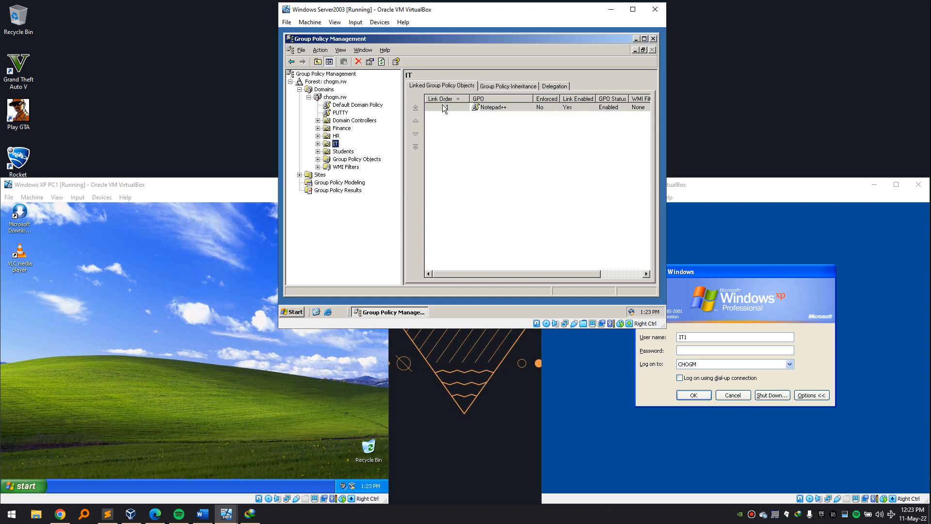
{"action": "right_click", "coordinate": [497, 107]}
{"action": "left_click", "coordinate": [514, 112]}
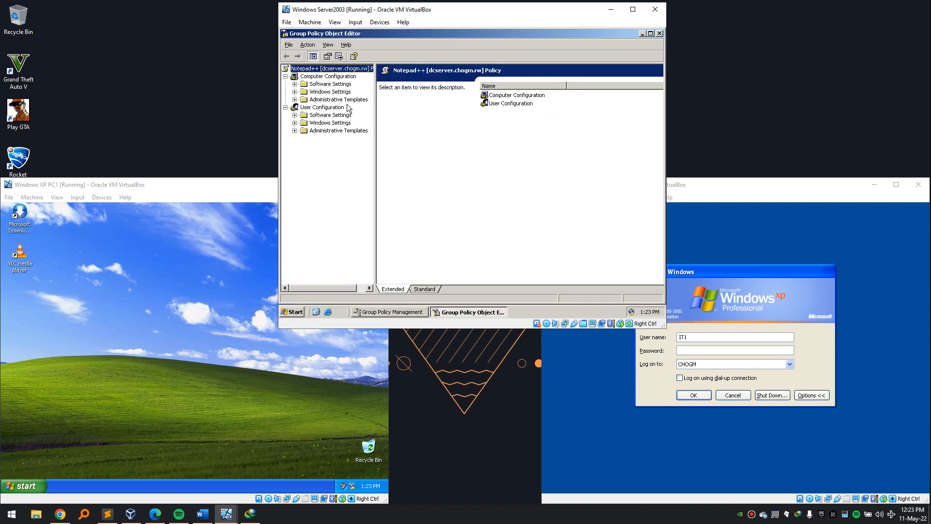
Try to assign the Notepad++ MSI from \\dcserver\software under computer Software installation; dismiss the failure.
{"action": "left_click", "coordinate": [294, 84]}
{"action": "left_click", "coordinate": [321, 92]}
{"action": "right_click", "coordinate": [324, 91]}
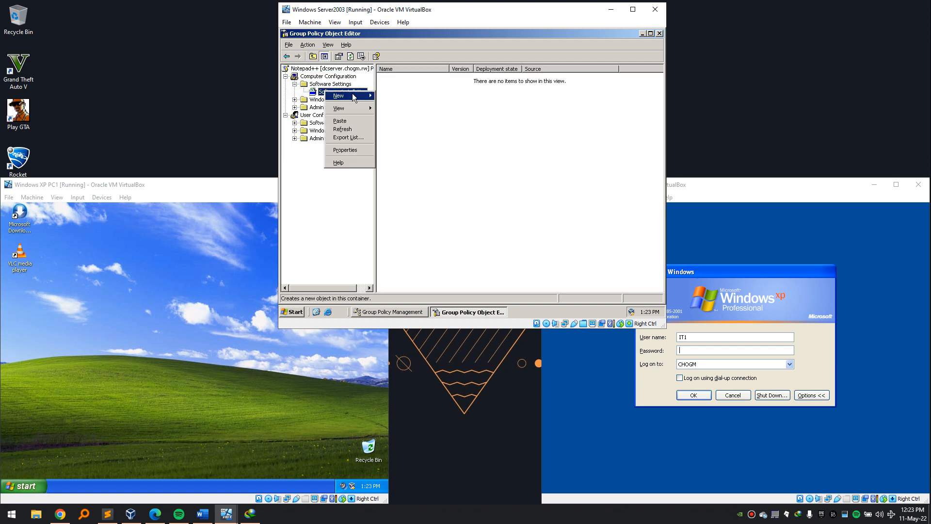
{"action": "mouse_move", "coordinate": [352, 95]}
{"action": "left_click", "coordinate": [381, 97]}
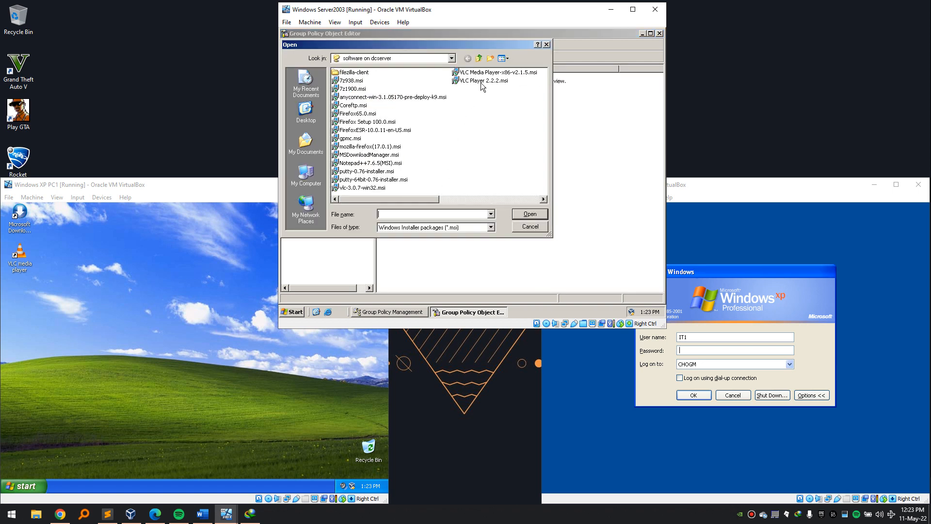
{"action": "left_click", "coordinate": [400, 163]}
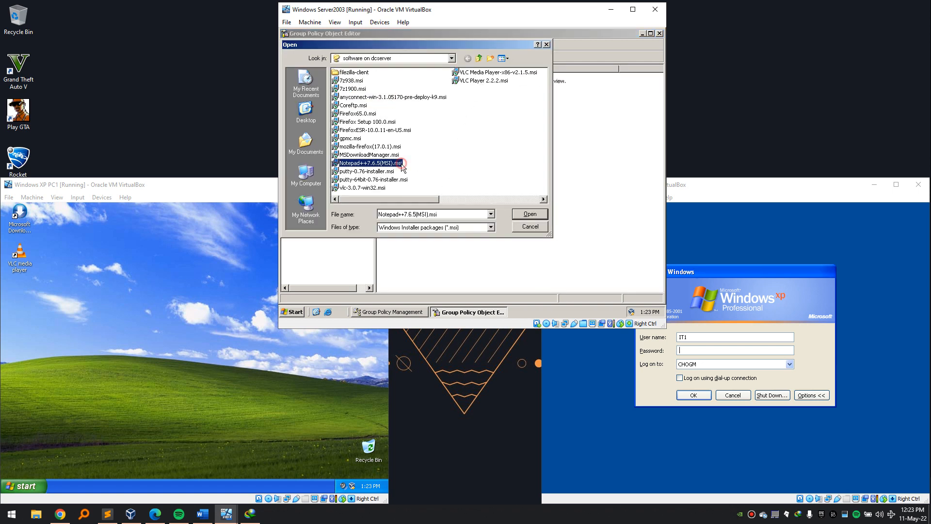
{"action": "left_click", "coordinate": [483, 216]}
{"action": "type", "text": "\\\\"}
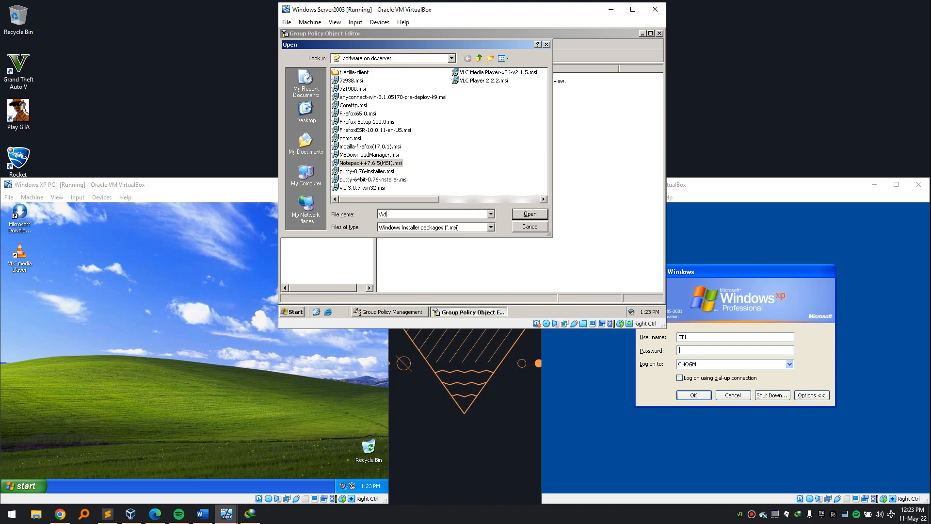
{"action": "type", "text": "dcserver\\"}
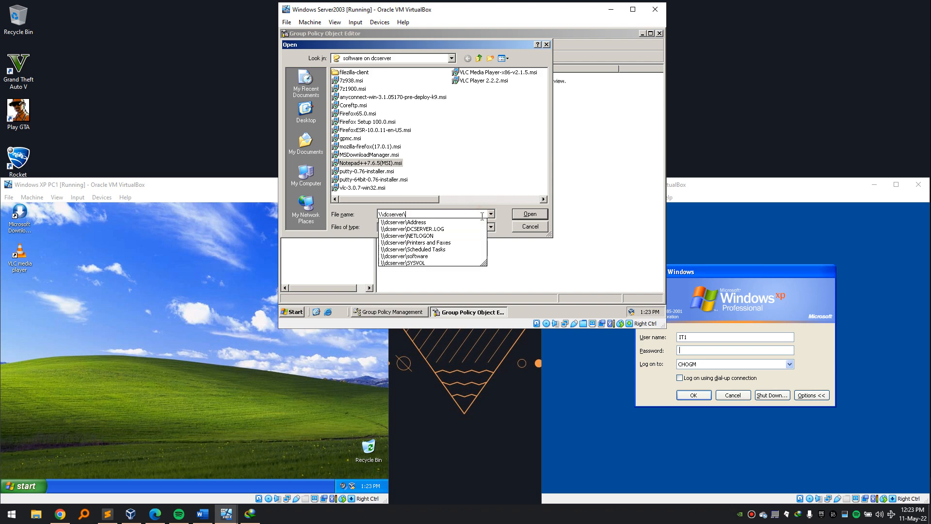
{"action": "type", "text": "software\\"}
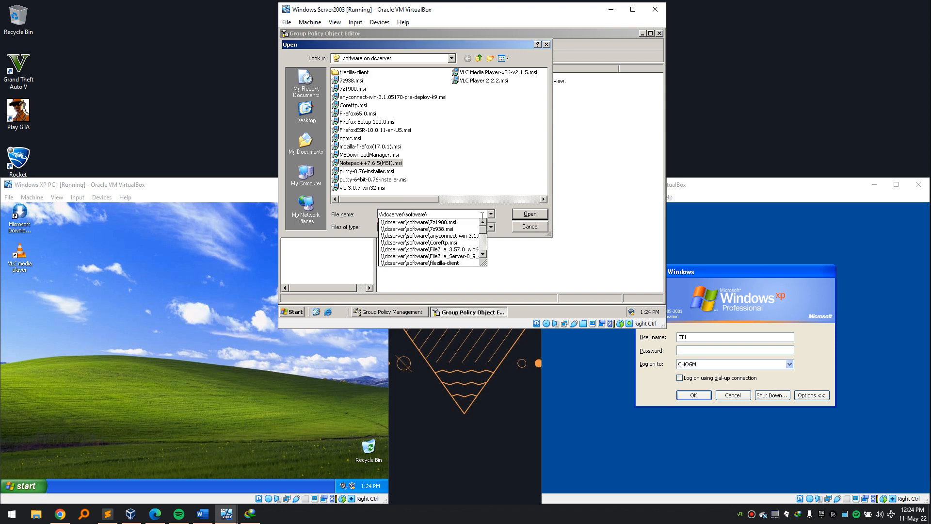
{"action": "type", "text": "note"}
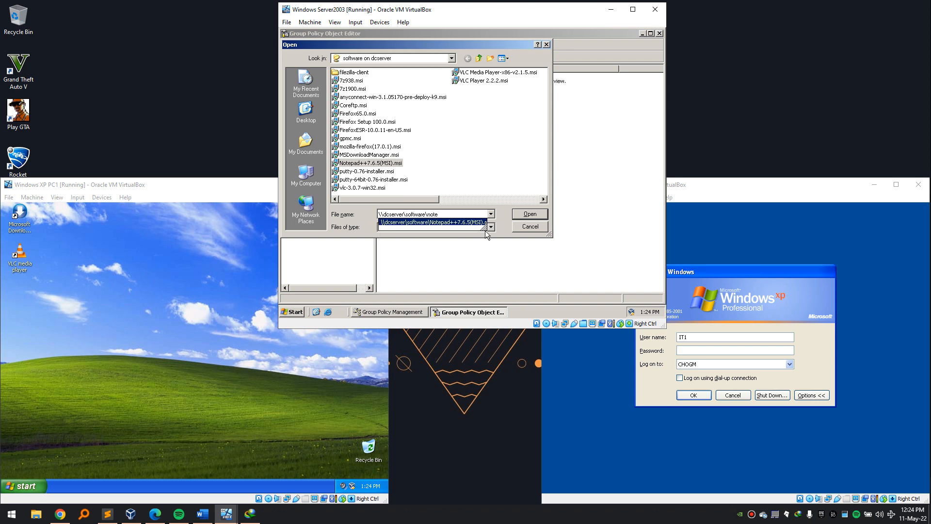
{"action": "left_click", "coordinate": [474, 223]}
{"action": "left_click", "coordinate": [522, 216]}
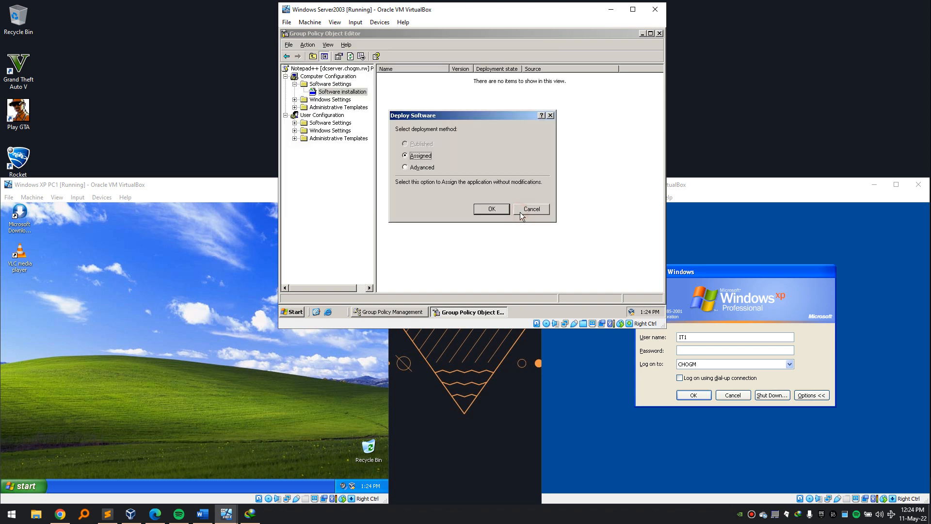
{"action": "left_click", "coordinate": [491, 209]}
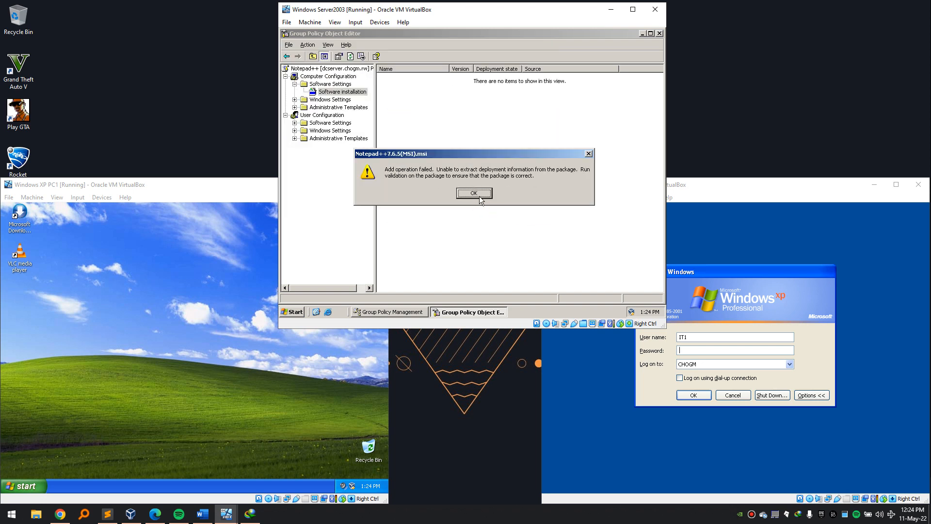
{"action": "left_click", "coordinate": [474, 193]}
{"action": "key", "text": "super+e"}
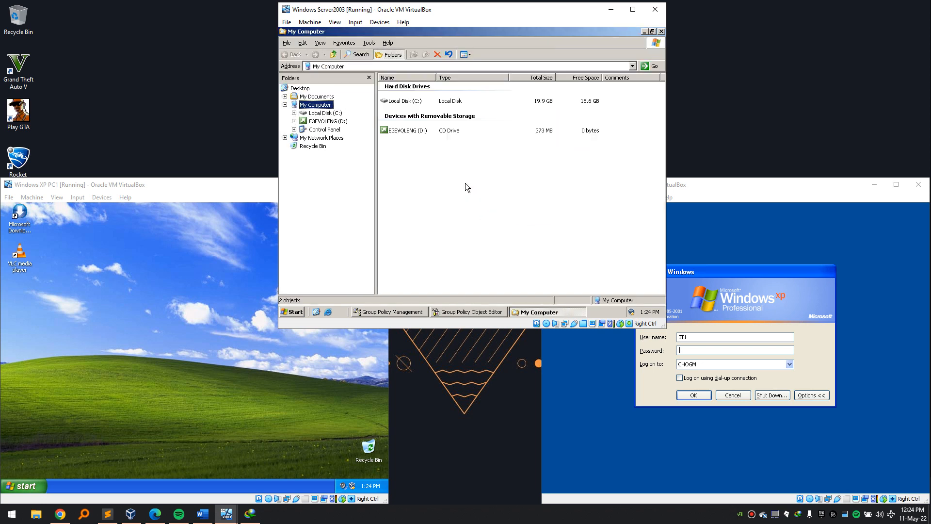
Browse C:\software and select the installer files from putty-0.76 to VLC Player.
{"action": "double_click", "coordinate": [403, 107]}
{"action": "double_click", "coordinate": [404, 110]}
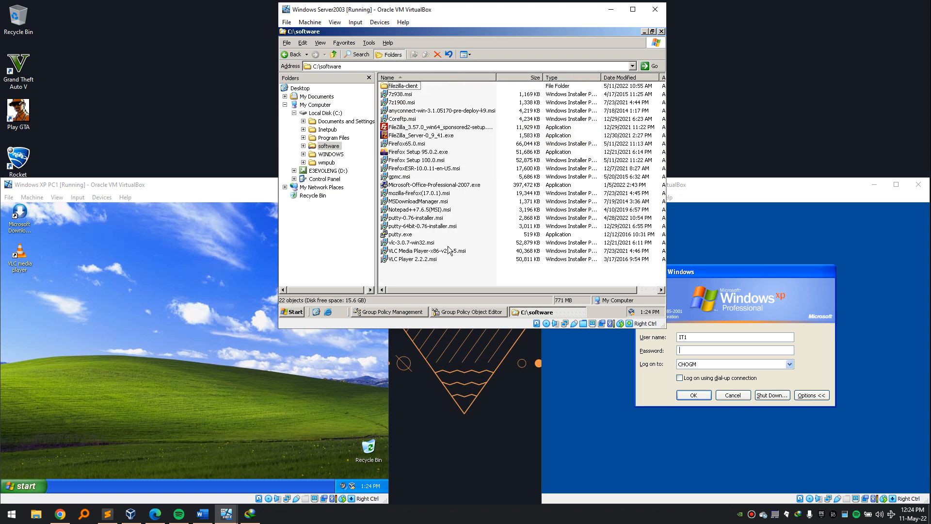
{"action": "left_click", "coordinate": [429, 251]}
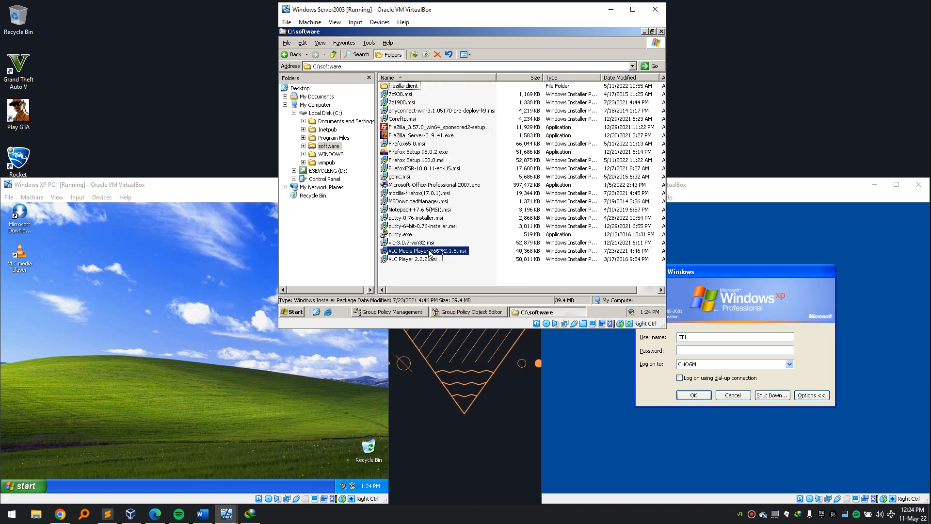
{"action": "left_click_drag", "start_coordinate": [442, 263], "coordinate": [385, 104]}
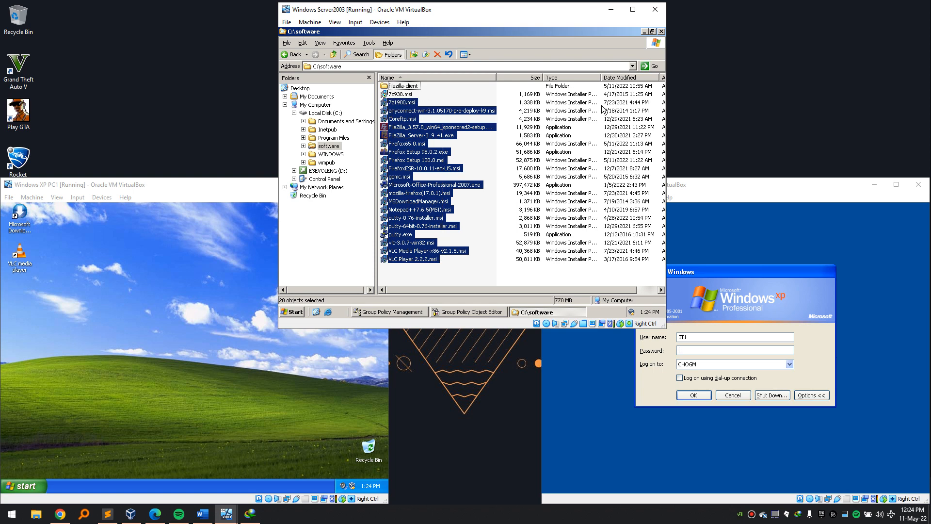
Close the software folder and the Notepad++ policy editor, returning to the Notepad++ GPO link.
{"action": "left_click", "coordinate": [661, 31]}
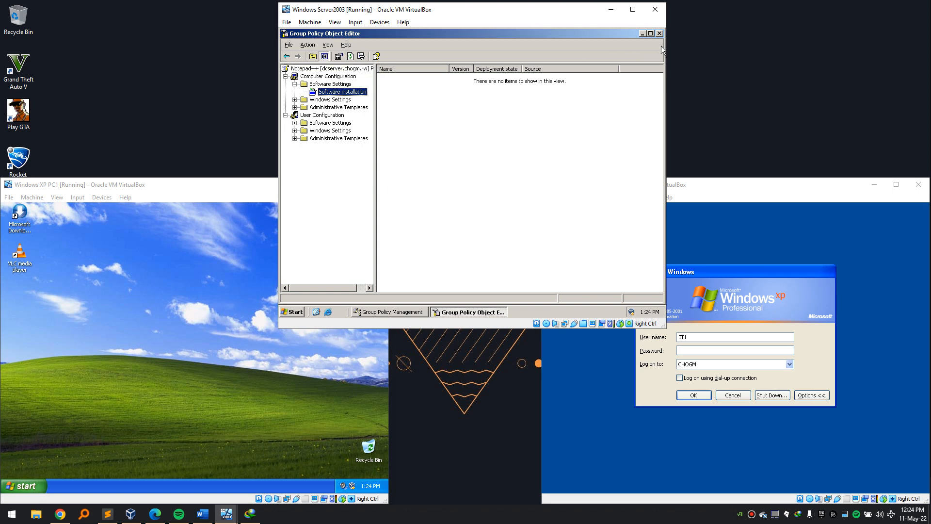
{"action": "left_click", "coordinate": [660, 33]}
{"action": "right_click", "coordinate": [518, 107]}
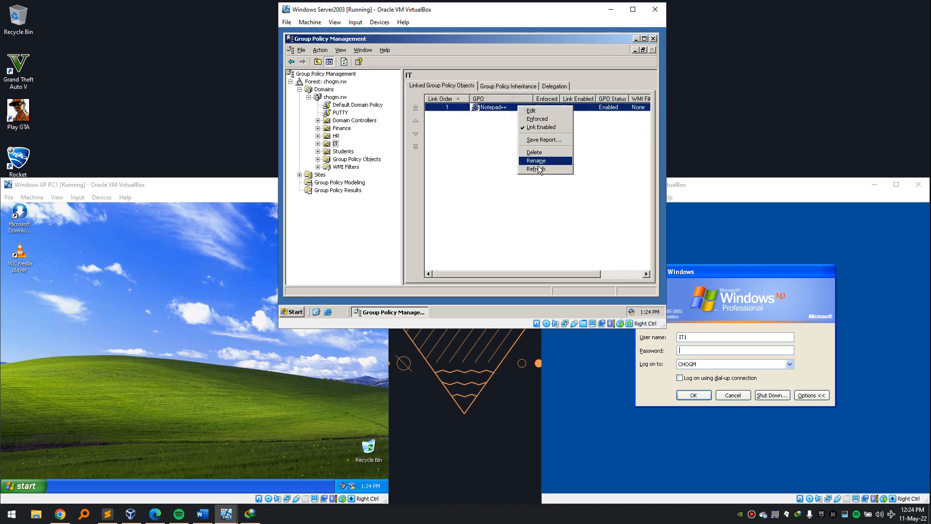
Rename the Notepad++ GPO to 7zip and open it for editing.
{"action": "left_click", "coordinate": [539, 163]}
{"action": "type", "text": "7zip"}
{"action": "key", "text": "Return"}
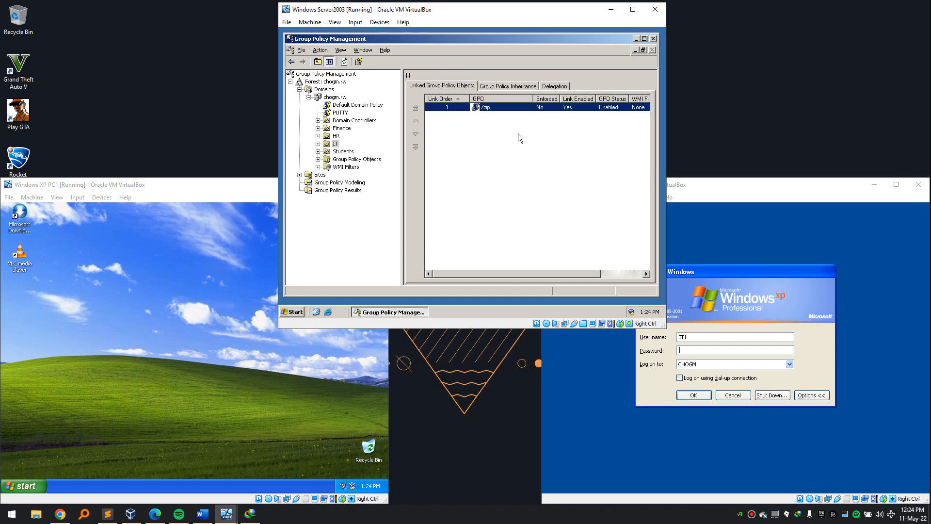
{"action": "right_click", "coordinate": [498, 103]}
{"action": "left_click", "coordinate": [508, 113]}
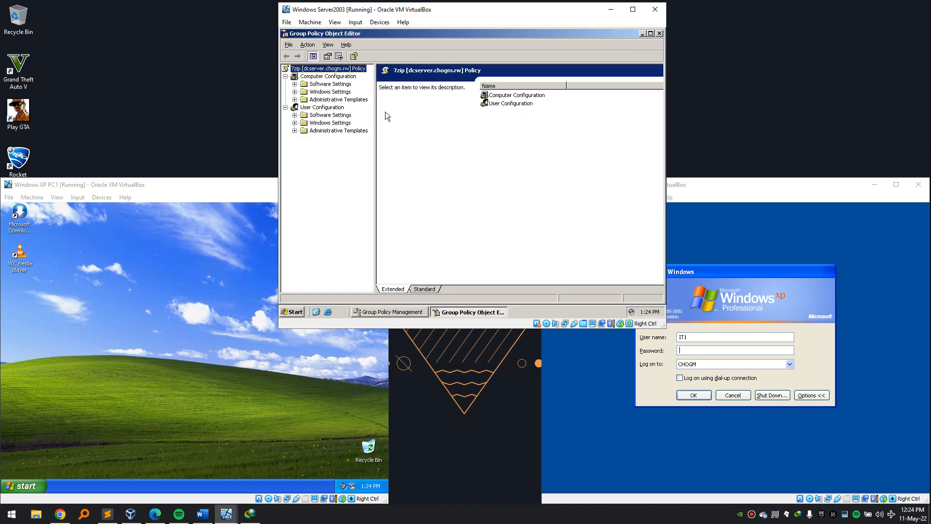
Attempt to add \\dcserver\software\7z1900.msi under Software installation; dismiss the failure and open My Computer.
{"action": "left_click", "coordinate": [294, 84]}
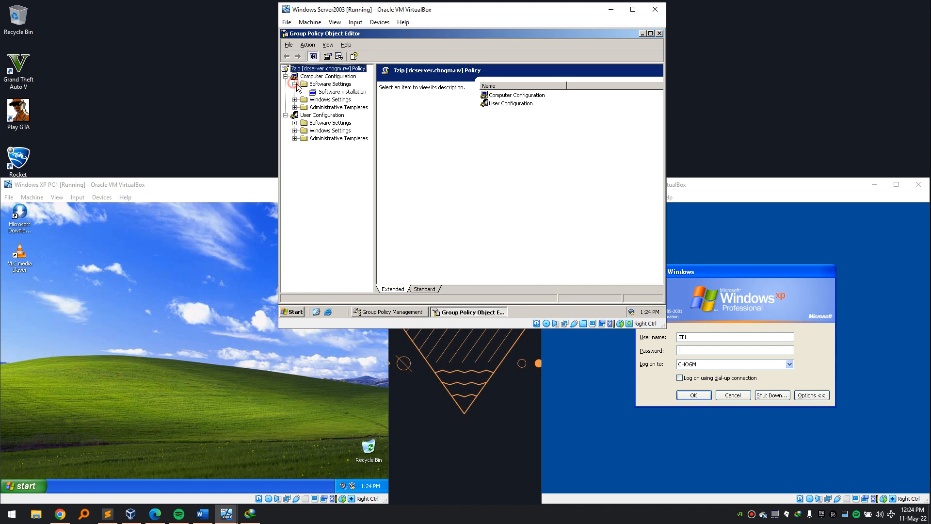
{"action": "right_click", "coordinate": [326, 92]}
{"action": "mouse_move", "coordinate": [356, 94]}
{"action": "left_click", "coordinate": [388, 97]}
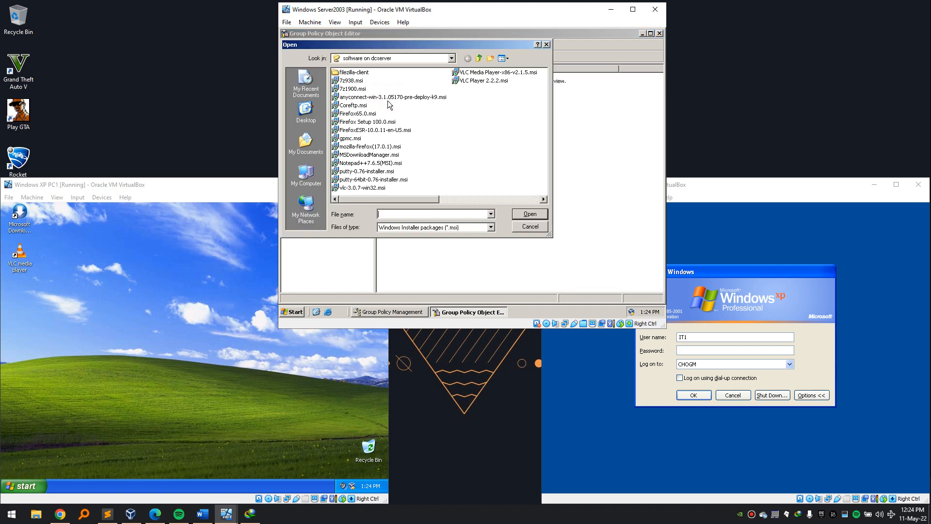
{"action": "type", "text": "\\"}
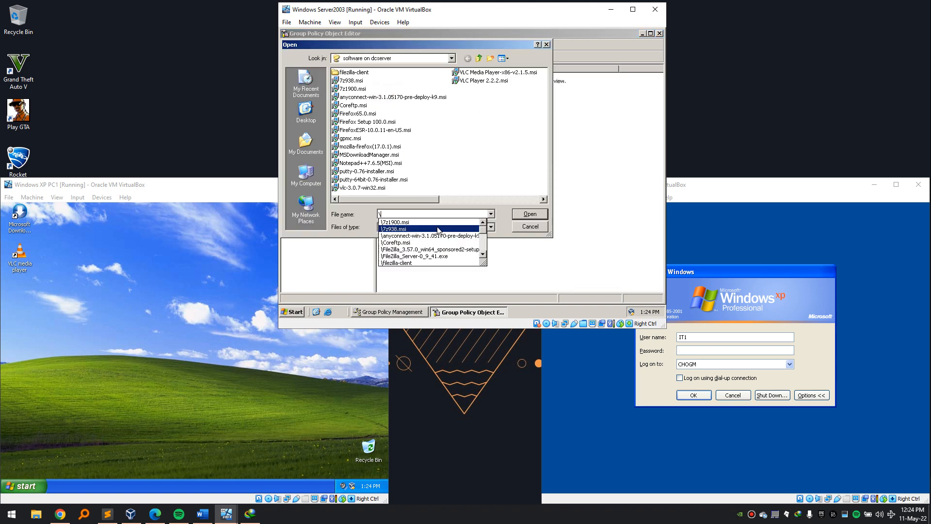
{"action": "type", "text": "\\dcserver\\"}
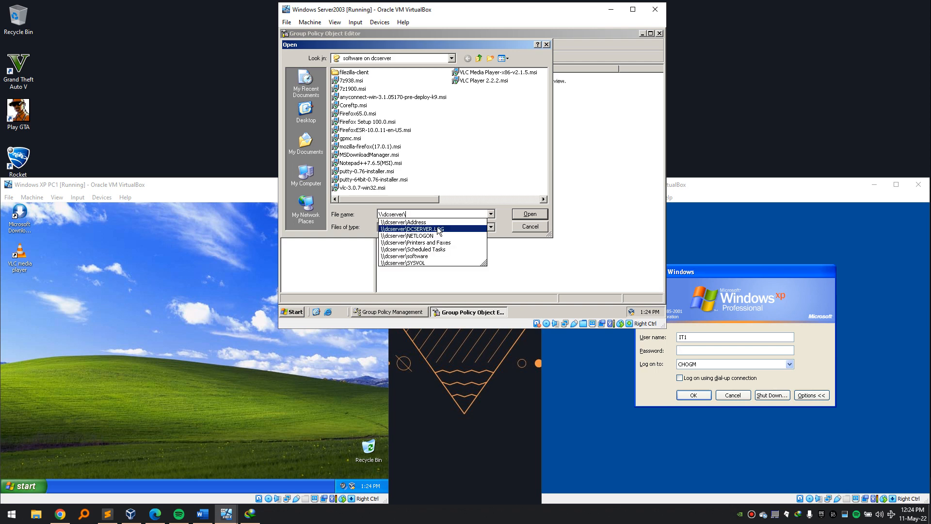
{"action": "type", "text": "software"}
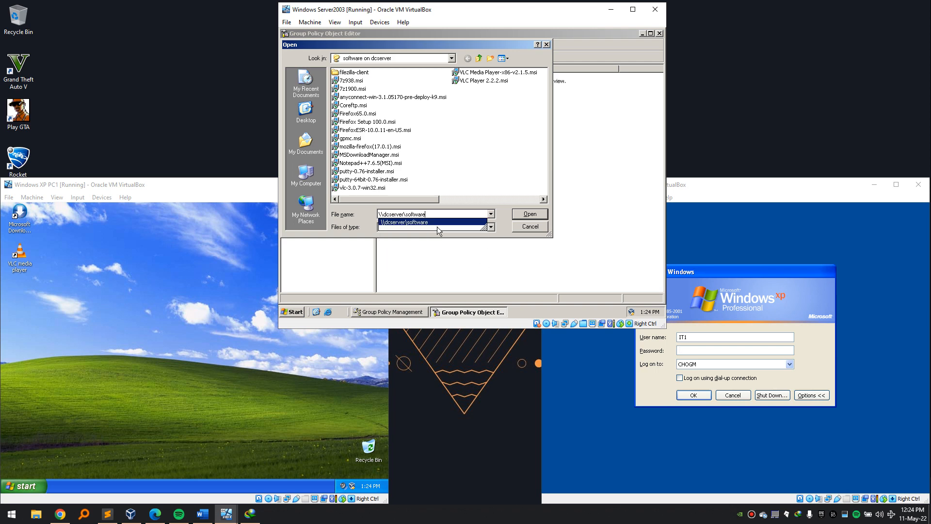
{"action": "type", "text": "\\7"}
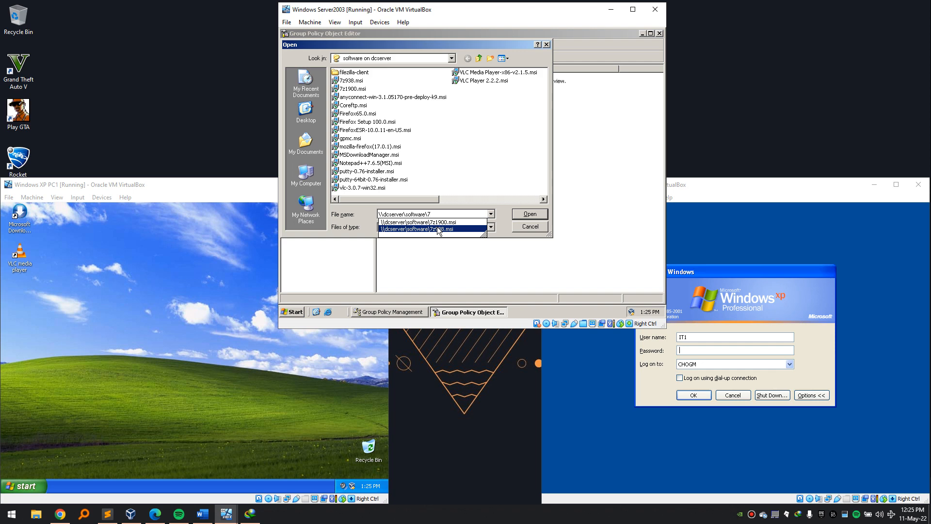
{"action": "left_click", "coordinate": [451, 222]}
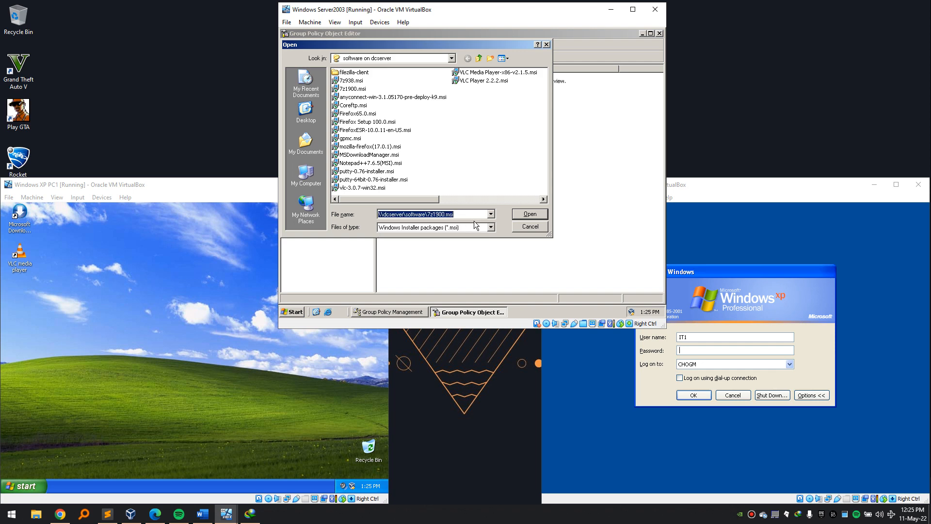
{"action": "left_click", "coordinate": [522, 214]}
{"action": "left_click", "coordinate": [478, 208]}
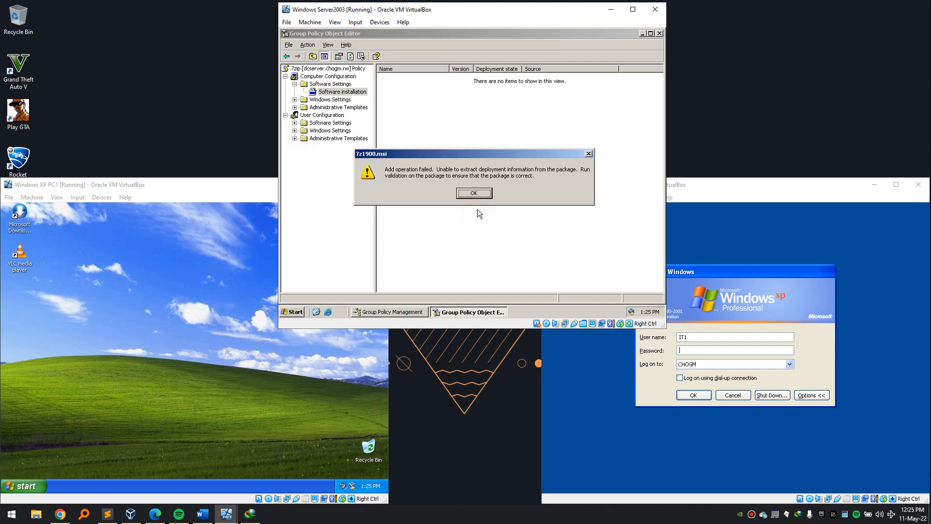
{"action": "left_click", "coordinate": [481, 196]}
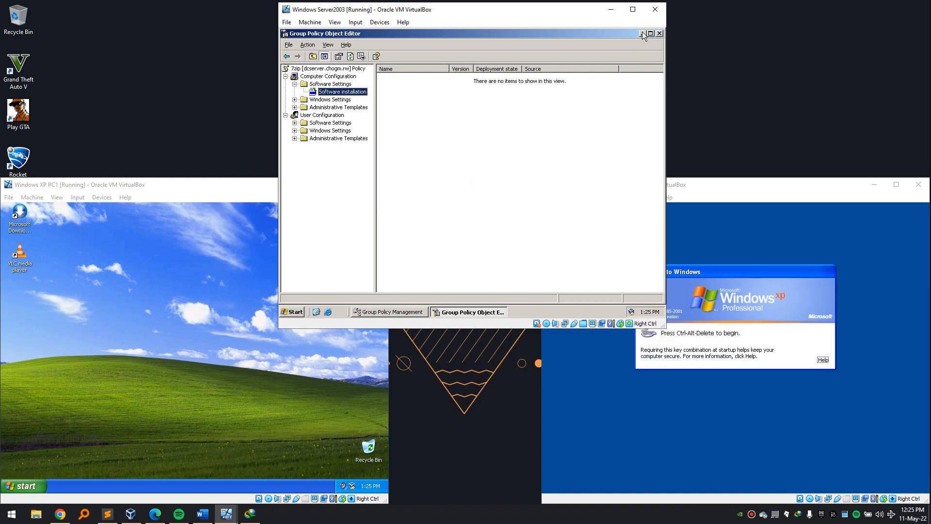
{"action": "left_click", "coordinate": [642, 33]}
{"action": "key", "text": "super+e"}
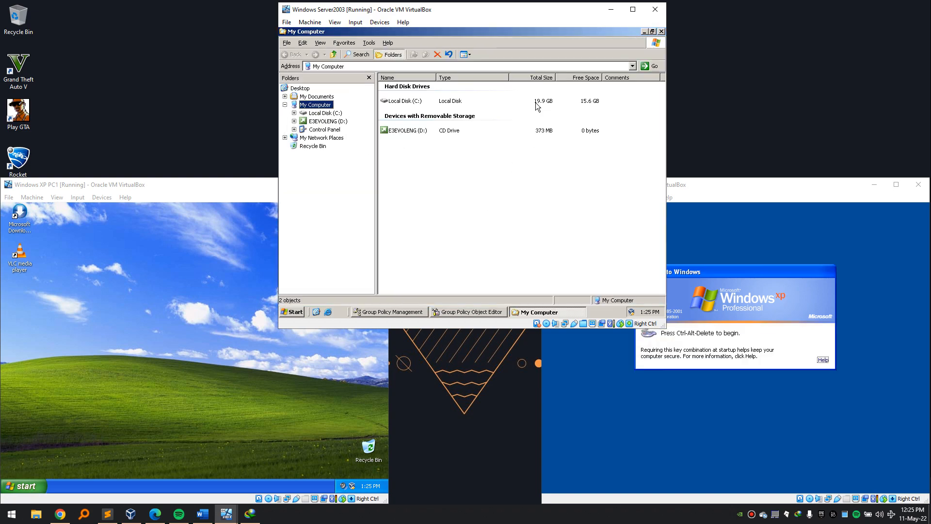
Open C:\software on the server and select the installer files.
{"action": "double_click", "coordinate": [397, 100]}
{"action": "double_click", "coordinate": [404, 113]}
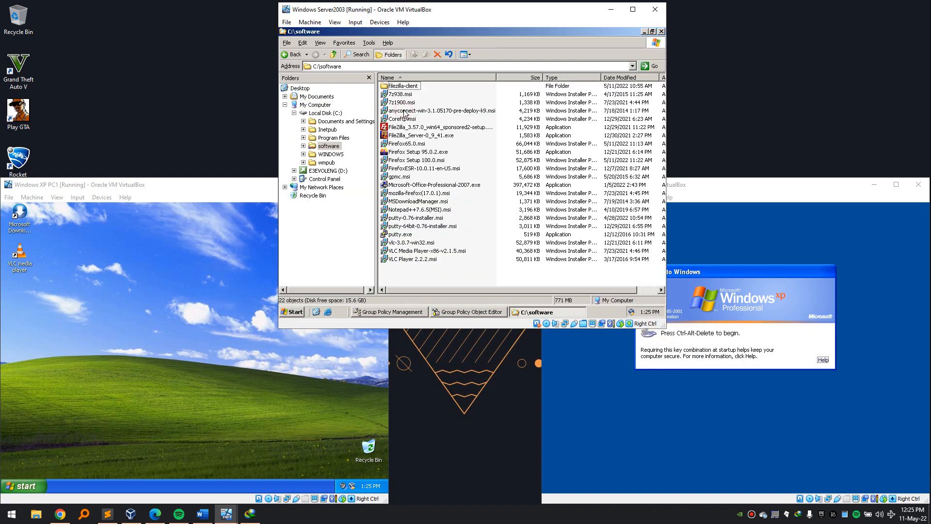
{"action": "left_click_drag", "start_coordinate": [416, 271], "coordinate": [373, 69]}
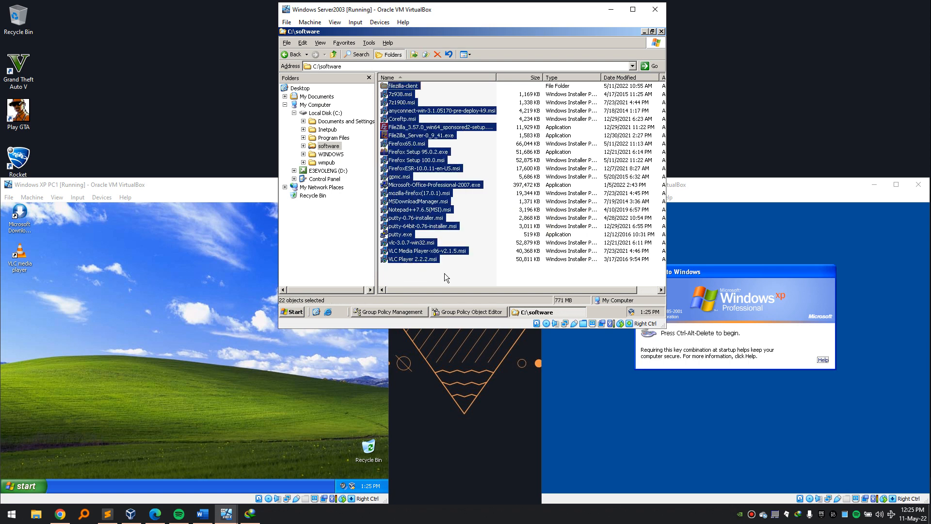
{"action": "left_click_drag", "start_coordinate": [433, 279], "coordinate": [355, 86]}
Log on to PC2 with the Student2 account and its password.
{"action": "left_click", "coordinate": [193, 295]}
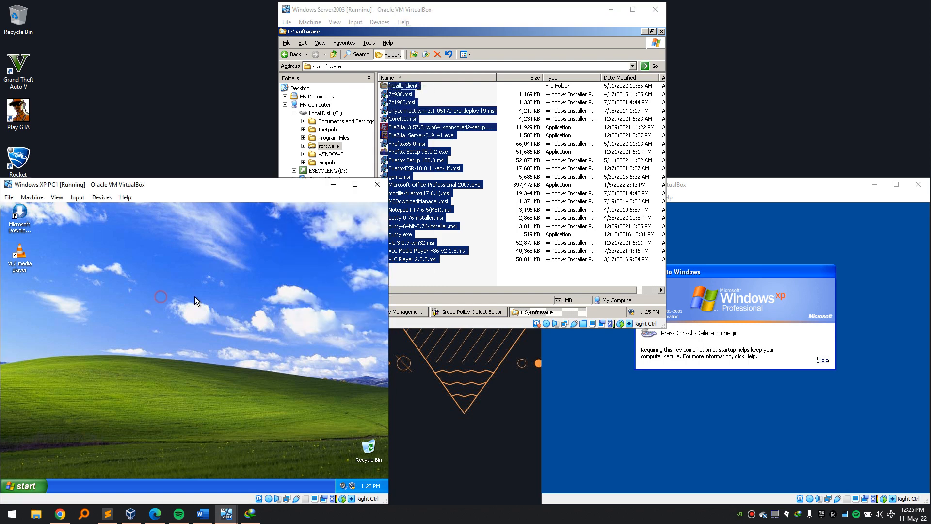
{"action": "left_click", "coordinate": [707, 403]}
{"action": "key", "text": "ctrl+alt+Delete"}
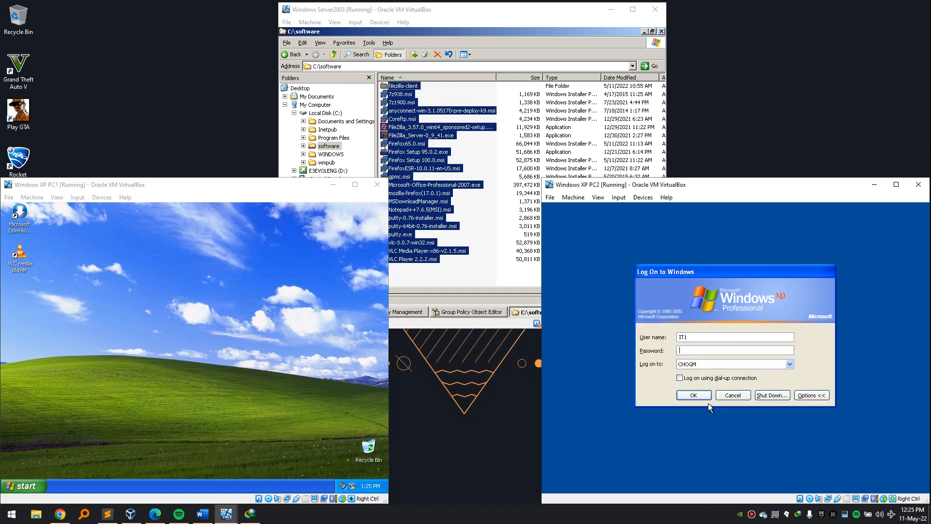
{"action": "key", "text": "shift+Tab"}
{"action": "type", "text": "S"}
{"action": "left_click", "coordinate": [22, 485]}
{"action": "type", "text": "tudent"}
{"action": "left_click", "coordinate": [738, 334]}
{"action": "type", "text": "2"}
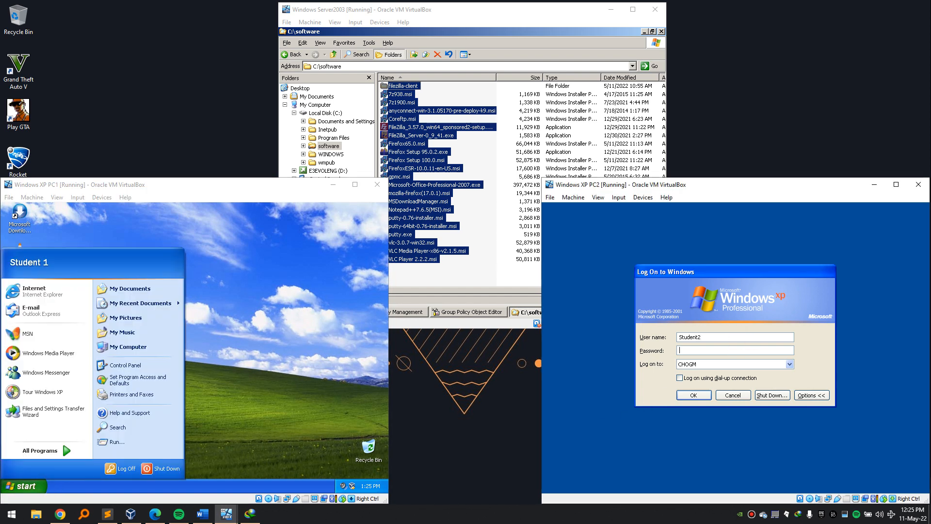
{"action": "key", "text": "Tab"}
{"action": "type", "text": "•"}
{"action": "key", "text": "Return"}
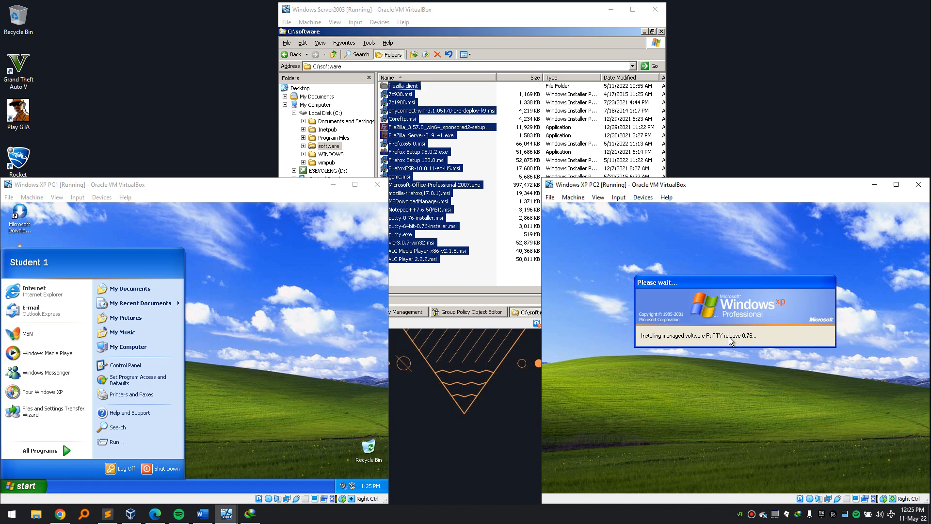
Select then clear the installer files on the server, and open PC1's System Properties.
{"action": "left_click", "coordinate": [469, 278]}
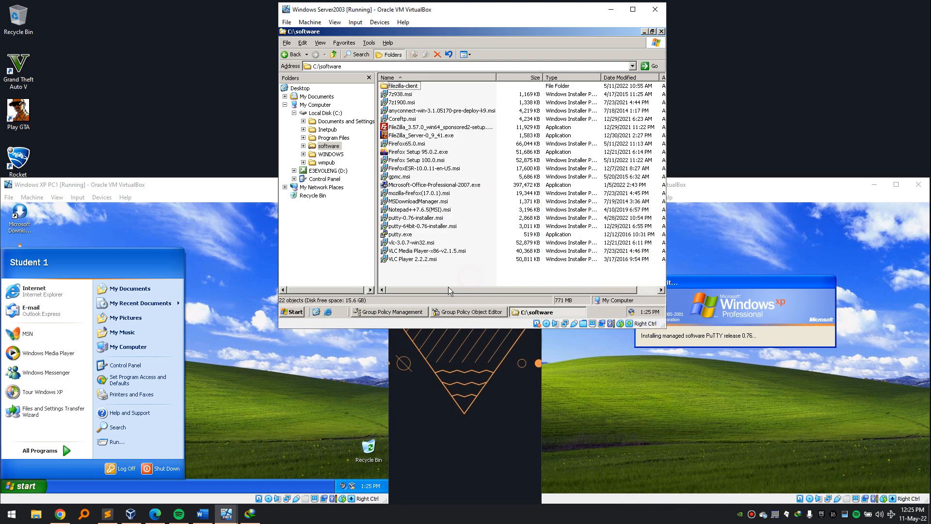
{"action": "left_click_drag", "start_coordinate": [432, 280], "coordinate": [376, 97]}
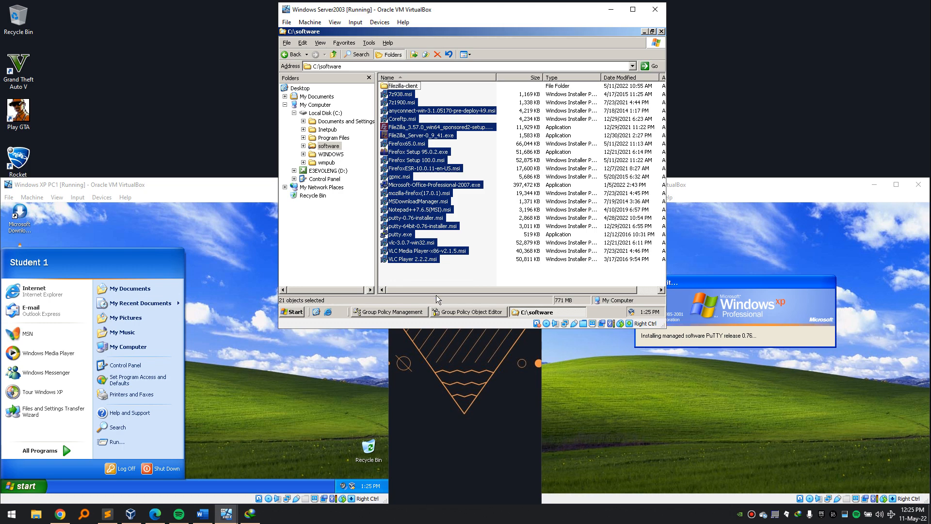
{"action": "left_click", "coordinate": [445, 281]}
{"action": "left_click", "coordinate": [627, 280]}
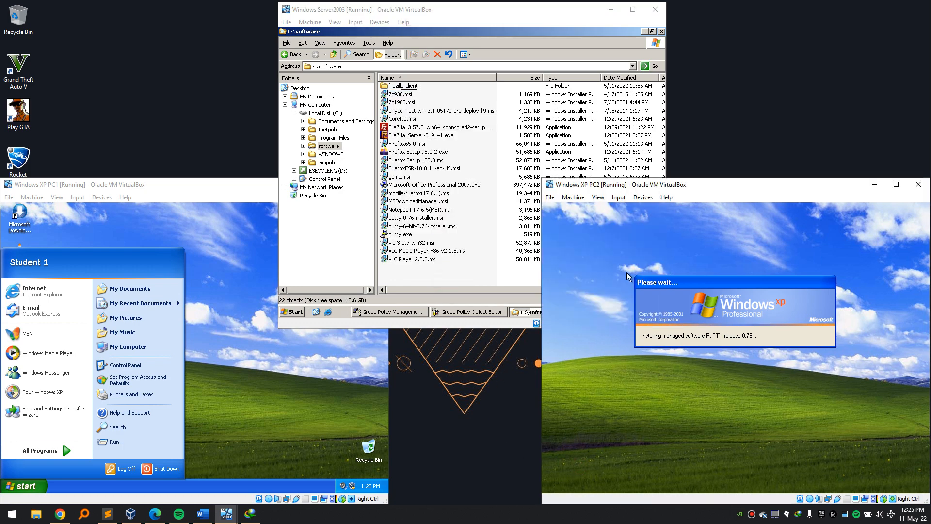
{"action": "right_click", "coordinate": [158, 345]}
{"action": "left_click", "coordinate": [189, 428]}
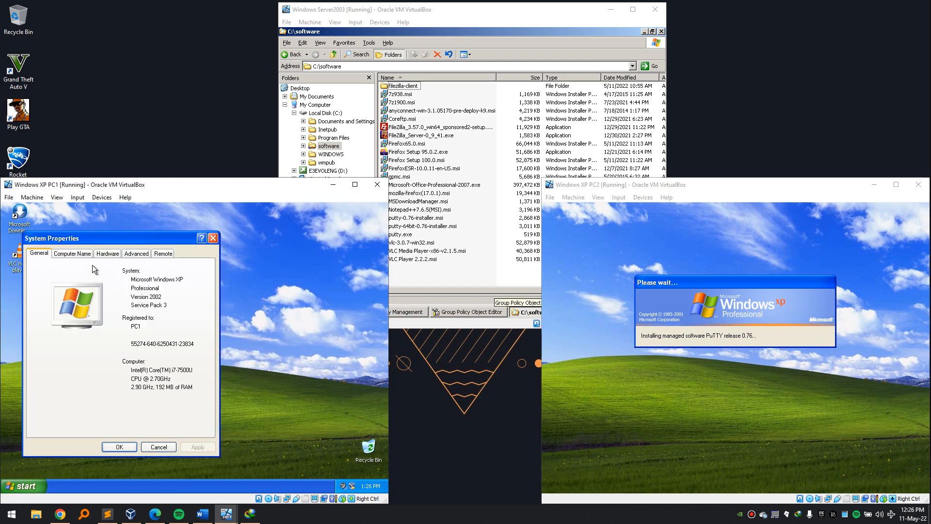
{"action": "left_click", "coordinate": [72, 253]}
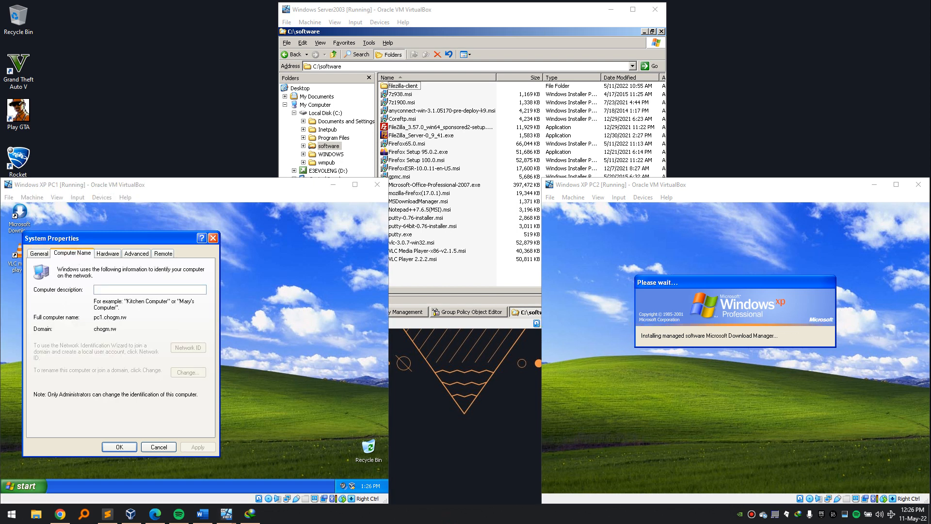
{"action": "left_click", "coordinate": [722, 345]}
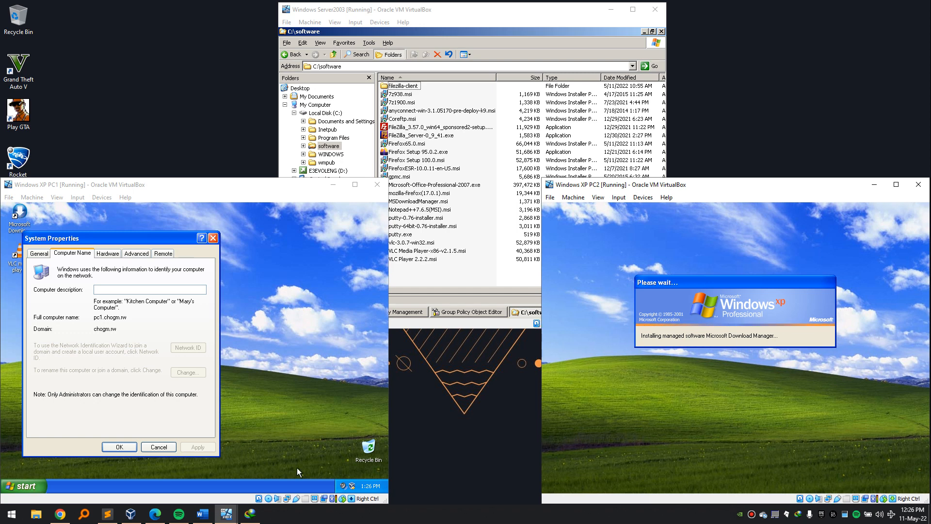
{"action": "left_click", "coordinate": [169, 446]}
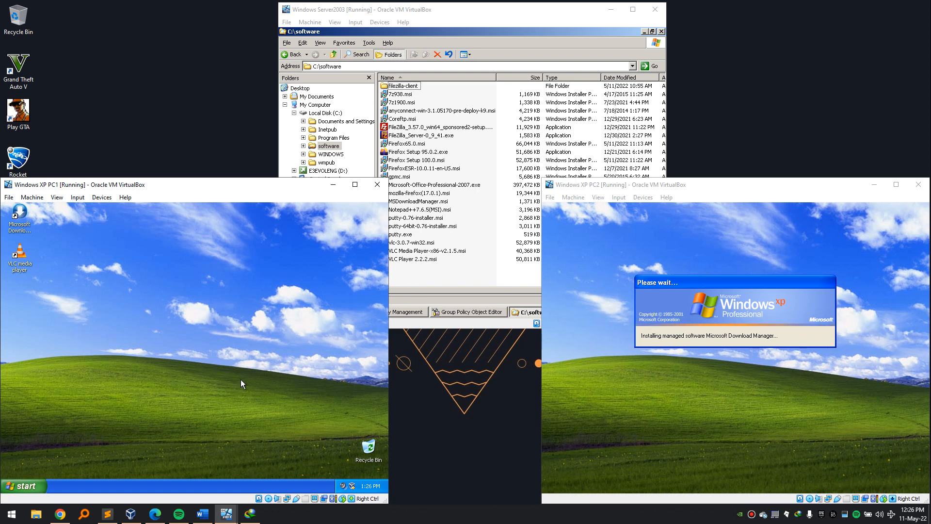
Switch between the VM windows to watch PC2's managed VLC installation progress.
{"action": "left_click", "coordinate": [461, 268]}
{"action": "left_click", "coordinate": [333, 380]}
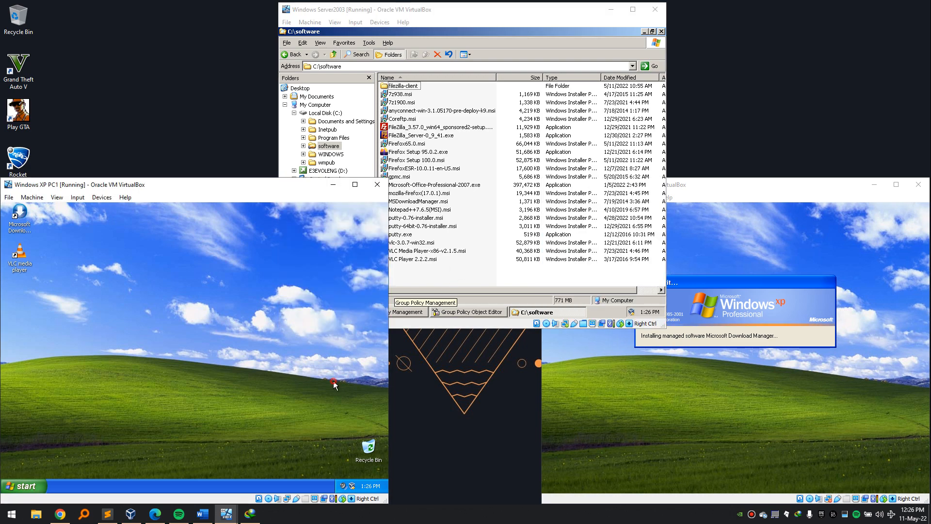
{"action": "left_click", "coordinate": [583, 401]}
{"action": "left_click", "coordinate": [475, 277]}
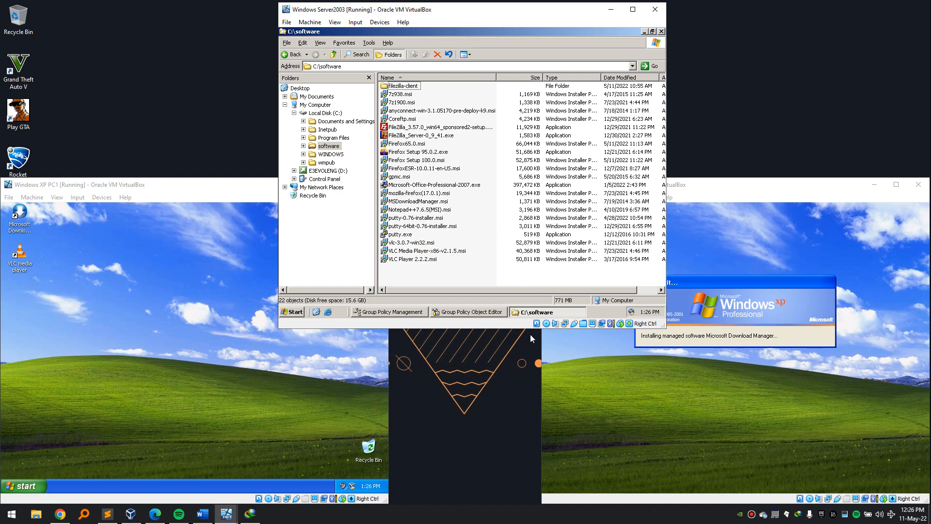
{"action": "left_click", "coordinate": [650, 353]}
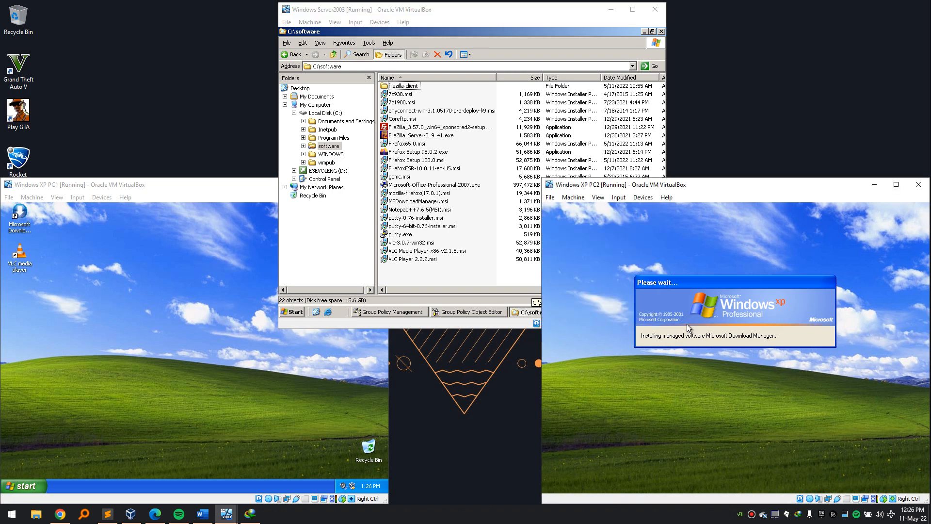
Log off PC1 from its Start menu and confirm.
{"action": "left_click", "coordinate": [219, 358]}
{"action": "left_click", "coordinate": [39, 482]}
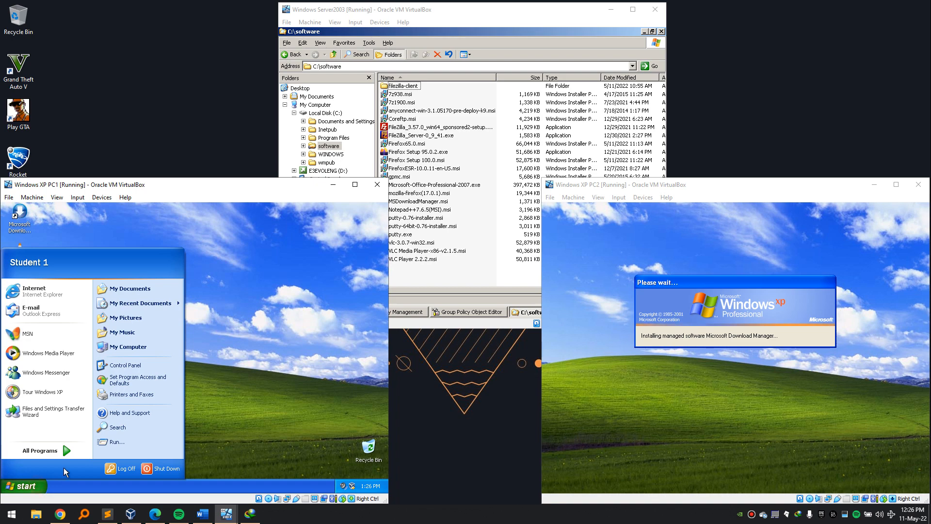
{"action": "left_click", "coordinate": [112, 471]}
{"action": "left_click", "coordinate": [184, 362]}
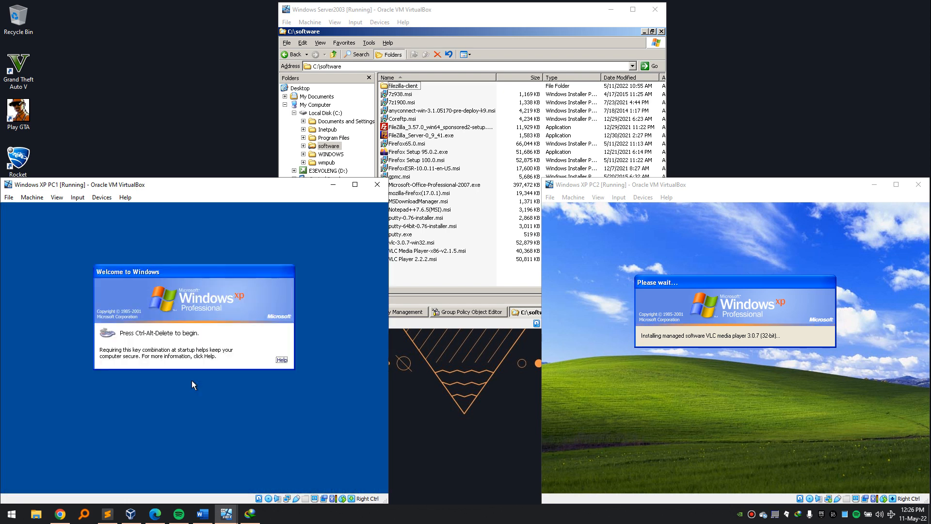
Enter the user name in PC1's logon dialog, set Log on to this computer, and log on.
{"action": "key", "text": "ctrl+alt+Delete"}
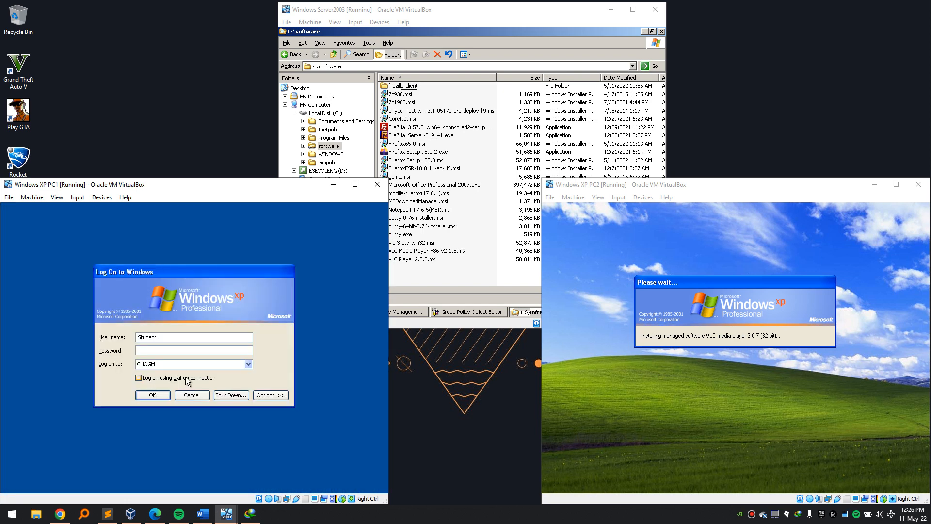
{"action": "type", "text": "pattus"}
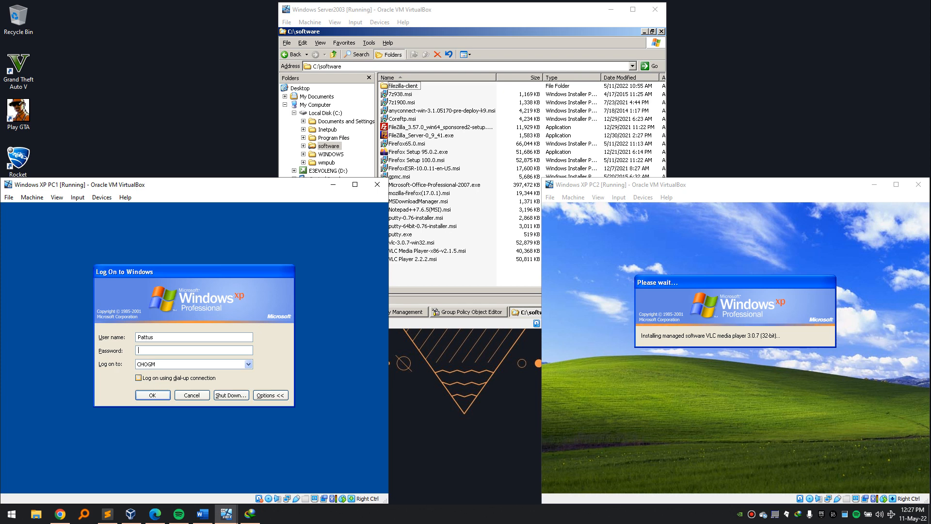
{"action": "key", "text": "Tab"}
{"action": "key", "text": "Tab"}
{"action": "key", "text": "Down"}
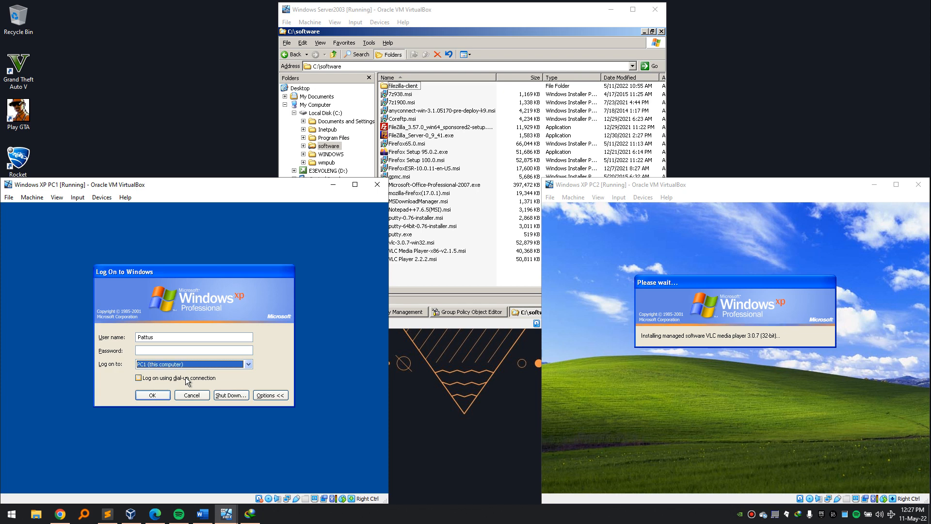
{"action": "key", "text": "Return"}
Eject the current disk from PC1's virtual optical drive.
{"action": "left_click", "coordinate": [102, 196]}
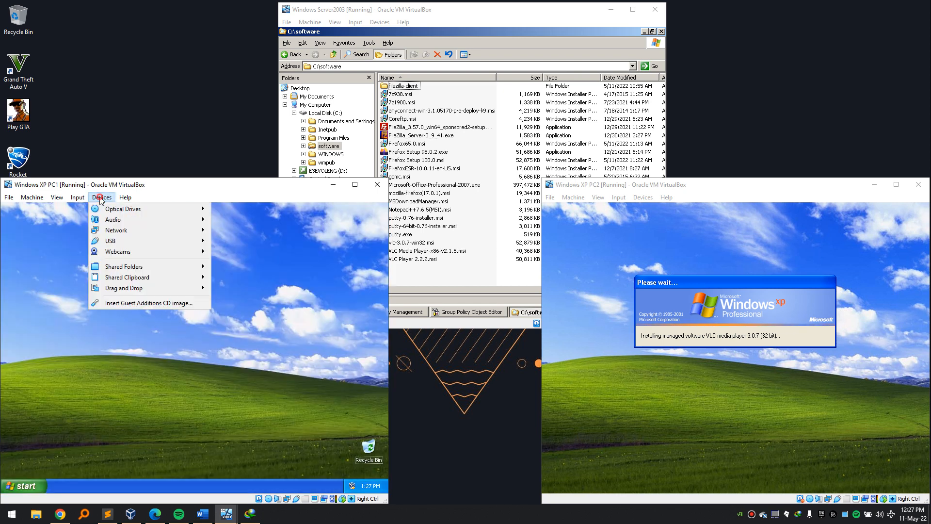
{"action": "mouse_move", "coordinate": [126, 210]}
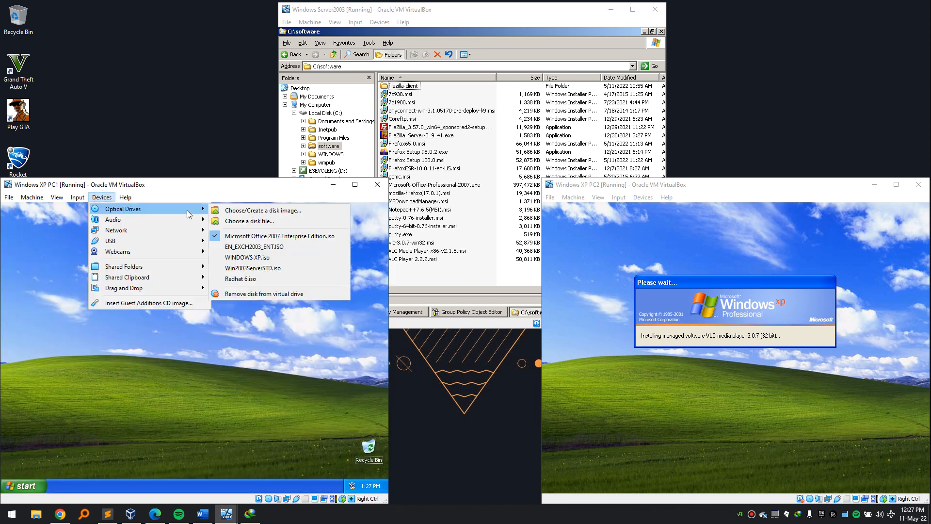
{"action": "left_click", "coordinate": [238, 293]}
Insert Microsoft Office 2007 Enterprise Edition.iso into PC1's optical drive.
{"action": "left_click", "coordinate": [101, 198]}
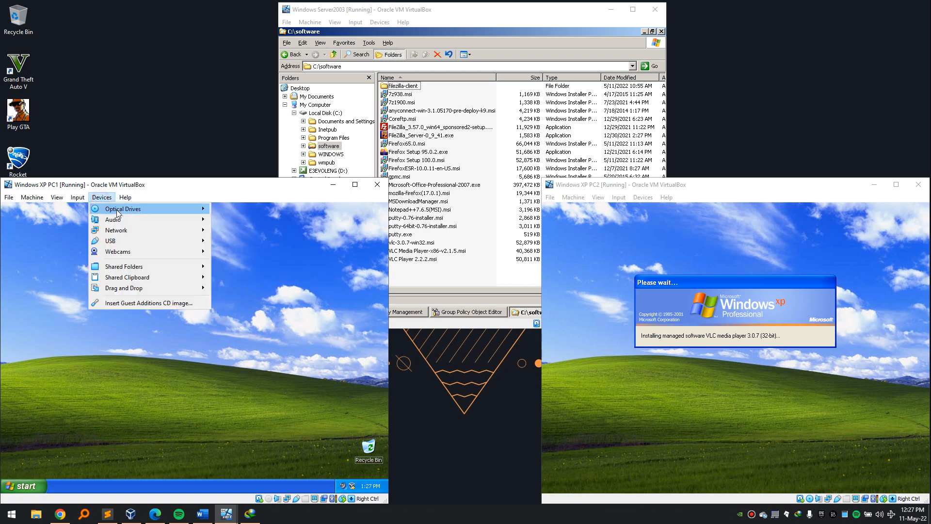
{"action": "mouse_move", "coordinate": [116, 209]}
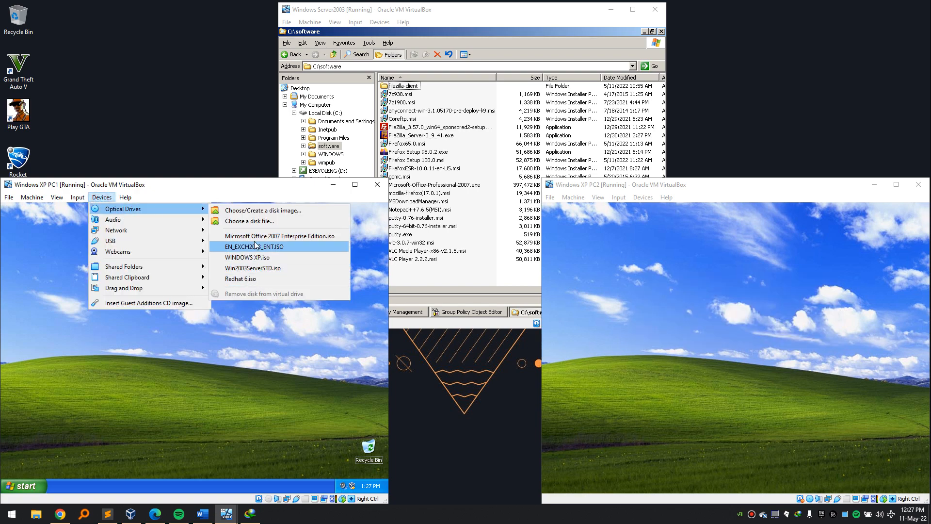
{"action": "left_click", "coordinate": [257, 221]}
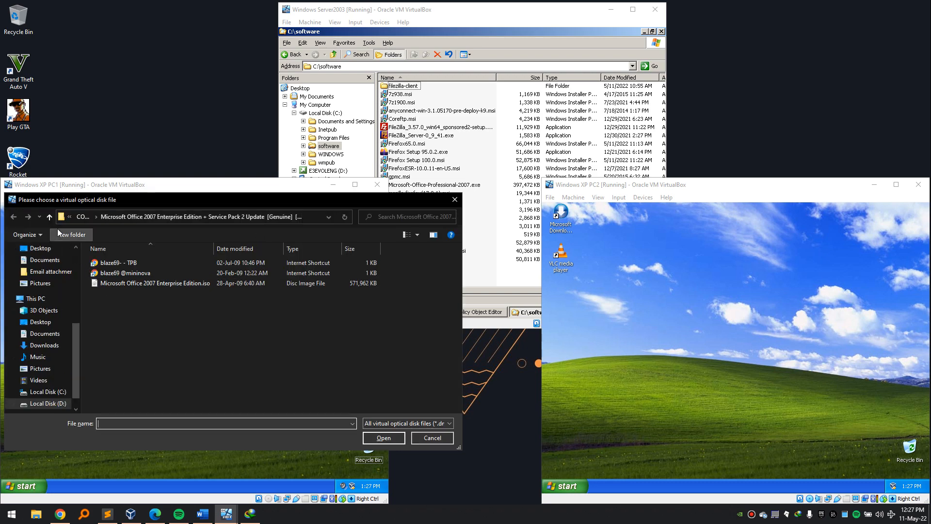
{"action": "left_click", "coordinate": [151, 283]}
{"action": "left_click", "coordinate": [380, 438]}
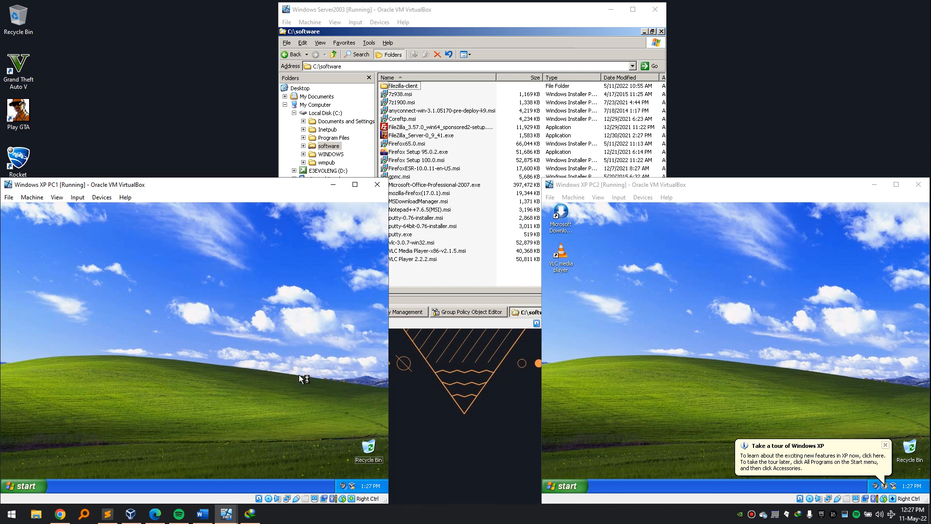
Start Office setup from PC1's D: disc and close the server's software folder and Group Policy Management.
{"action": "key", "text": "super+e"}
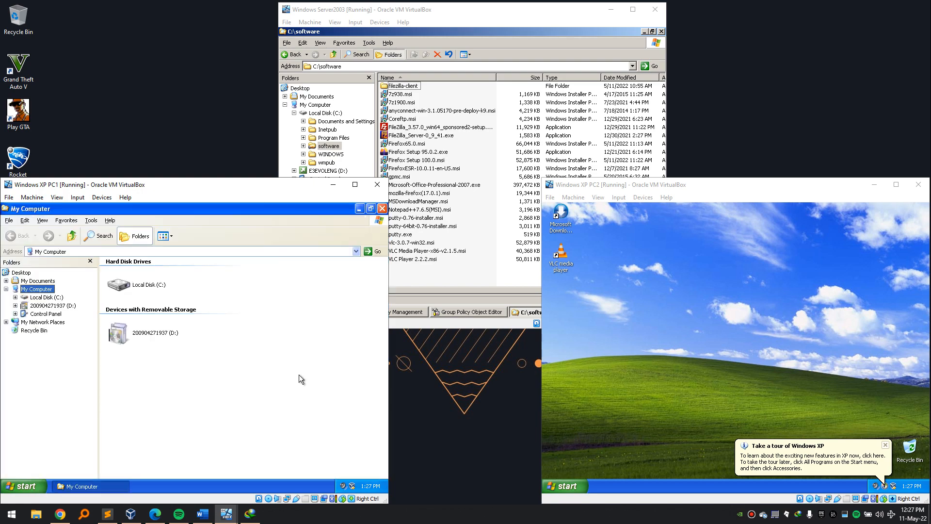
{"action": "double_click", "coordinate": [158, 333]}
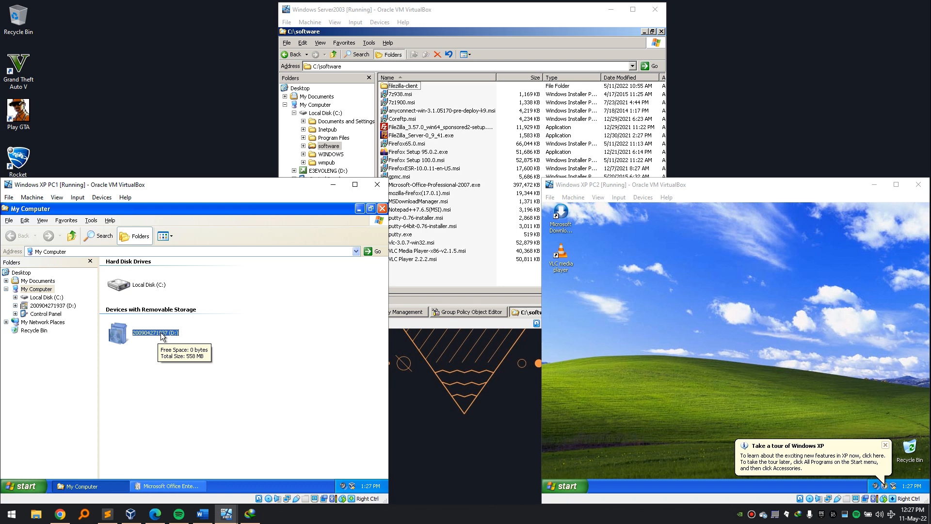
{"action": "left_click", "coordinate": [661, 32]}
{"action": "left_click", "coordinate": [653, 39]}
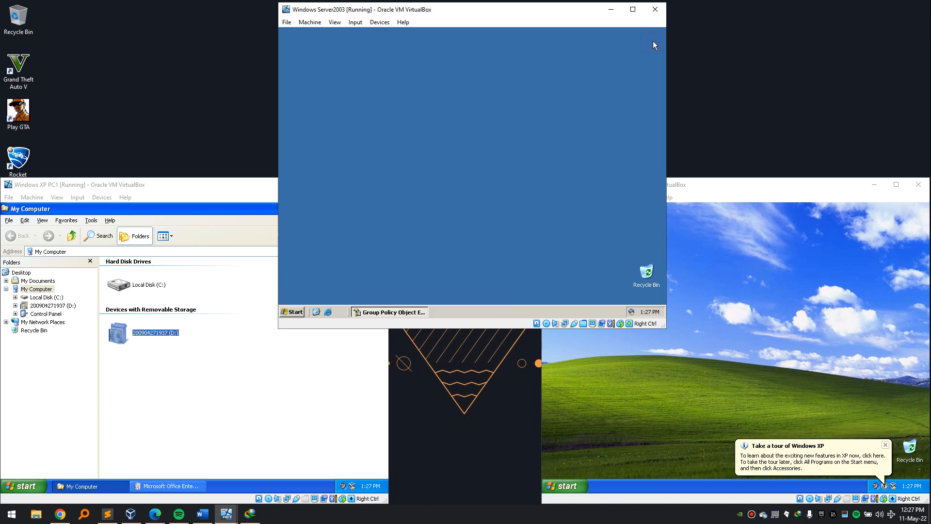
Dismiss PC1's setup-already-running error and bring the Office product key page forward.
{"action": "left_click", "coordinate": [451, 189]}
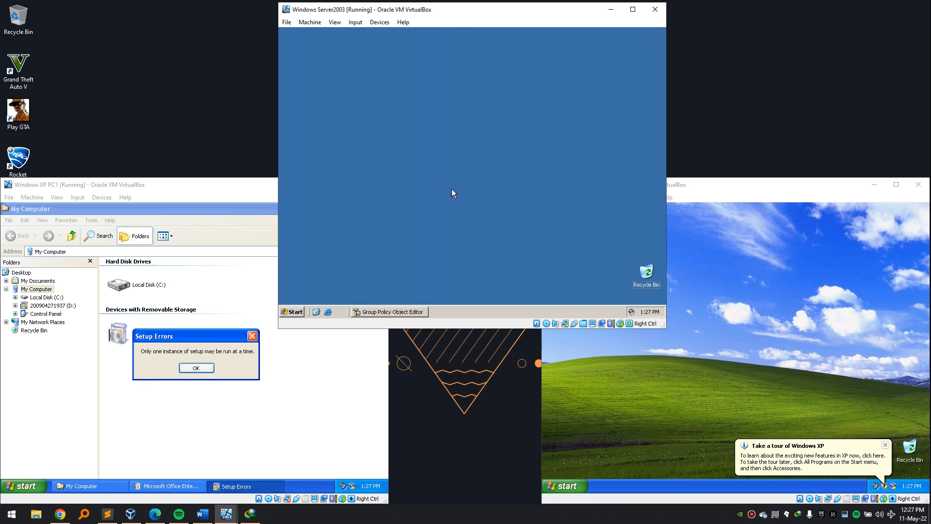
{"action": "left_click", "coordinate": [200, 329]}
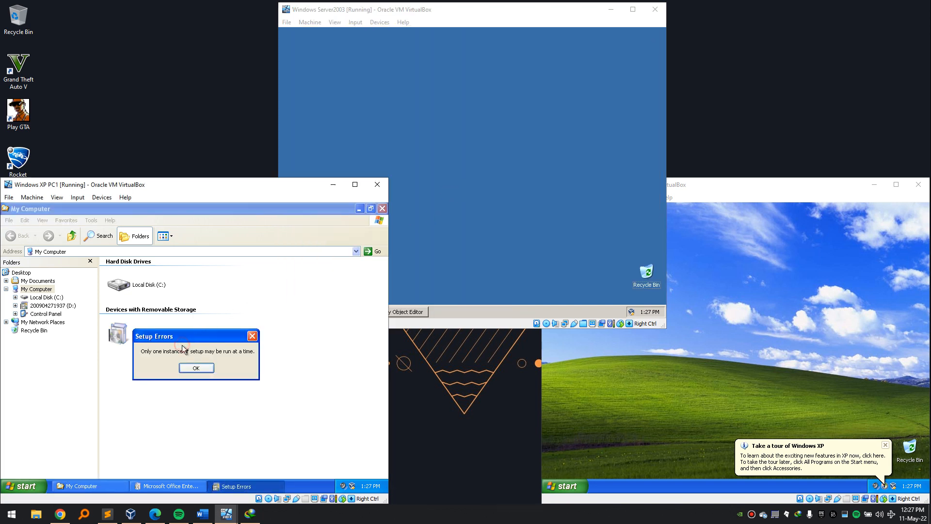
{"action": "left_click", "coordinate": [198, 368]}
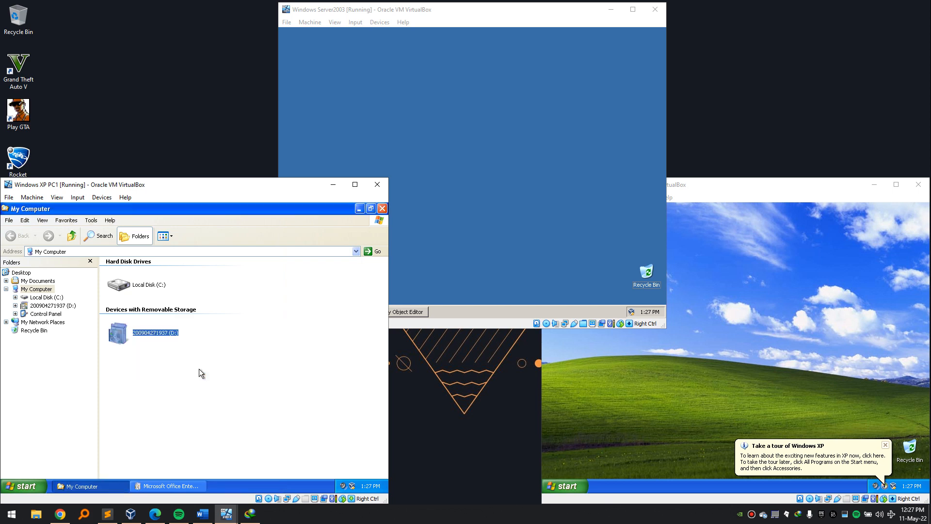
{"action": "left_click", "coordinate": [164, 487]}
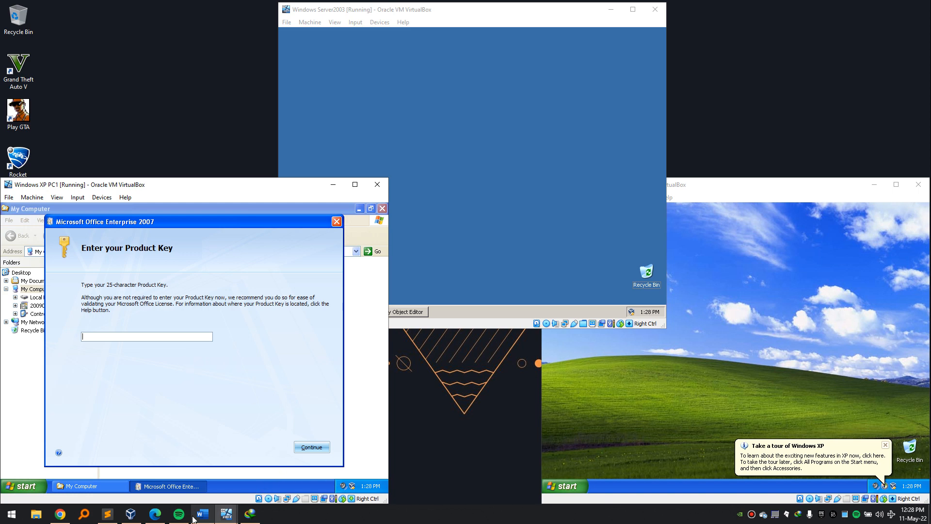
Copy the product key from the READ ME FIRST file and try pasting it into PC1's product key field.
{"action": "left_click", "coordinate": [107, 514]}
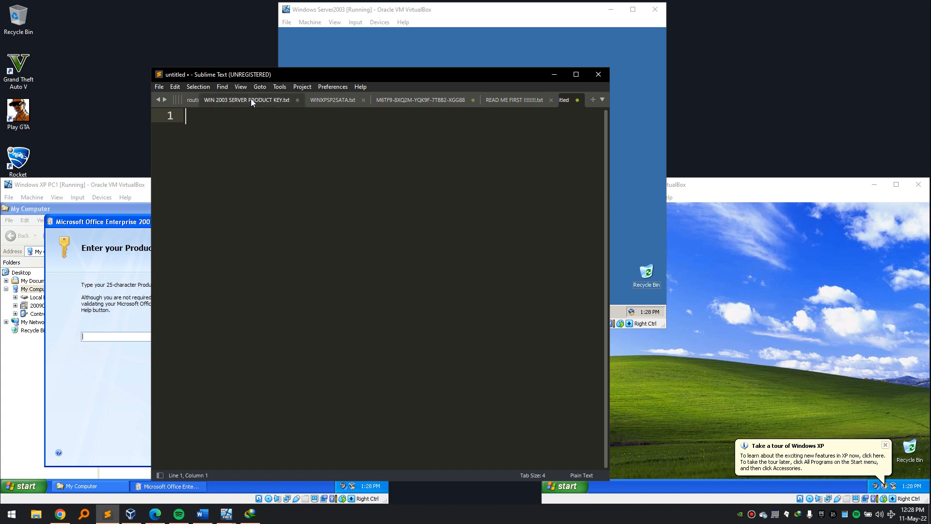
{"action": "left_click", "coordinate": [519, 102]}
{"action": "right_click", "coordinate": [338, 179]}
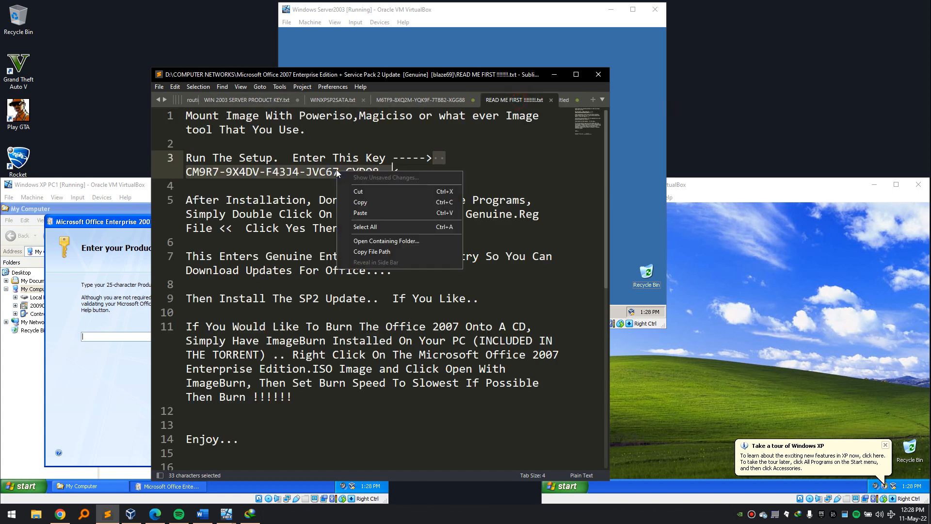
{"action": "left_click", "coordinate": [372, 204]}
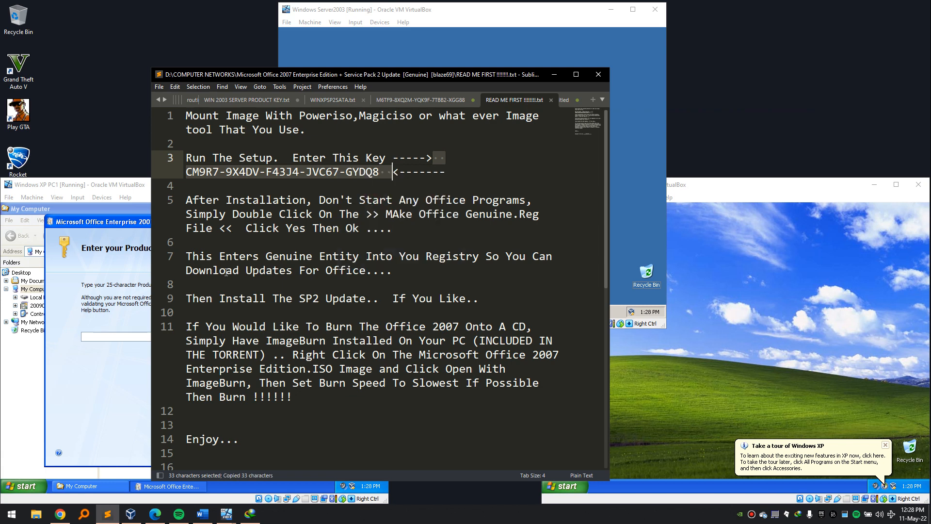
{"action": "left_click", "coordinate": [103, 334]}
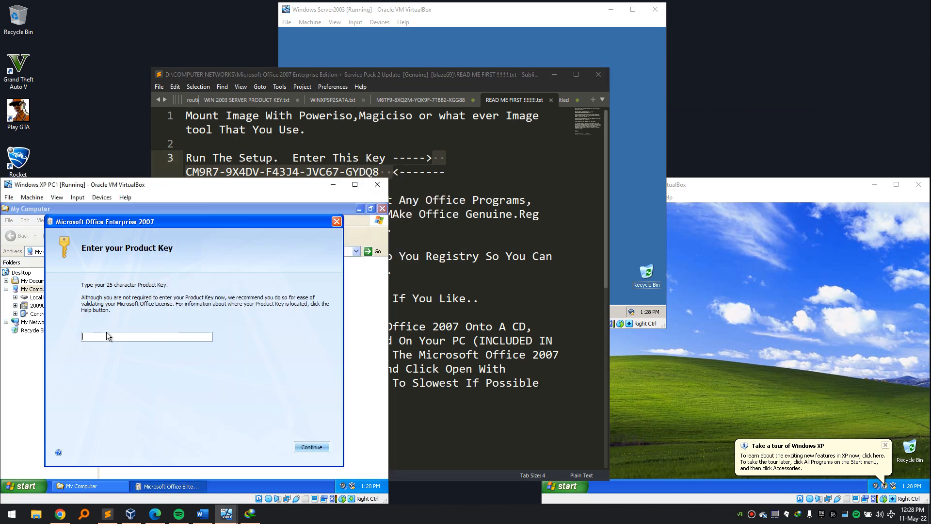
{"action": "right_click", "coordinate": [107, 336]}
{"action": "left_click", "coordinate": [122, 363]}
Launch Notepad on PC1 and test pasting the recopied product key there, then minimize it.
{"action": "left_click", "coordinate": [24, 487]}
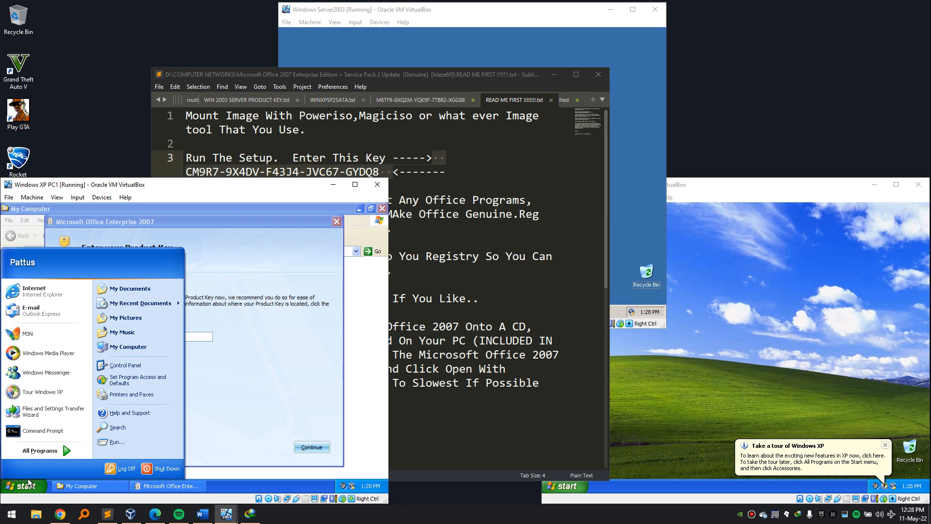
{"action": "mouse_move", "coordinate": [59, 454]}
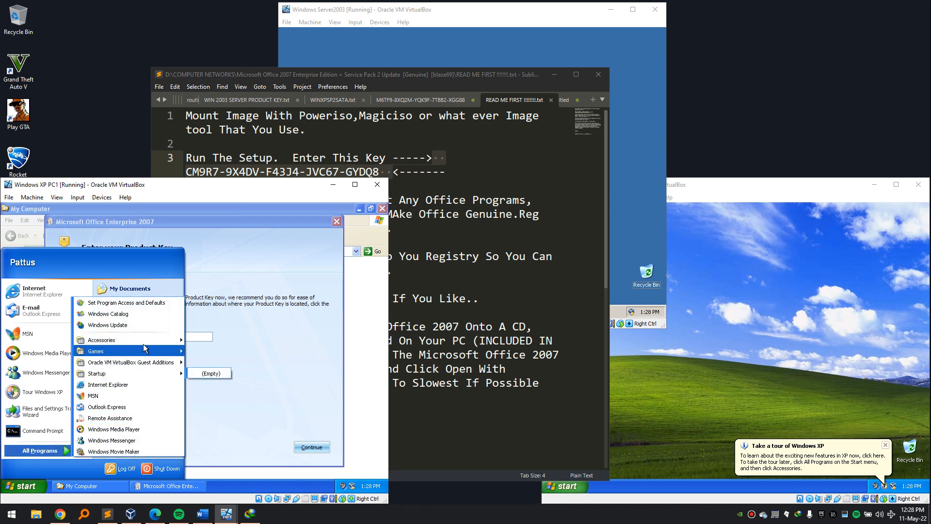
{"action": "mouse_move", "coordinate": [131, 340]}
{"action": "left_click", "coordinate": [231, 410]}
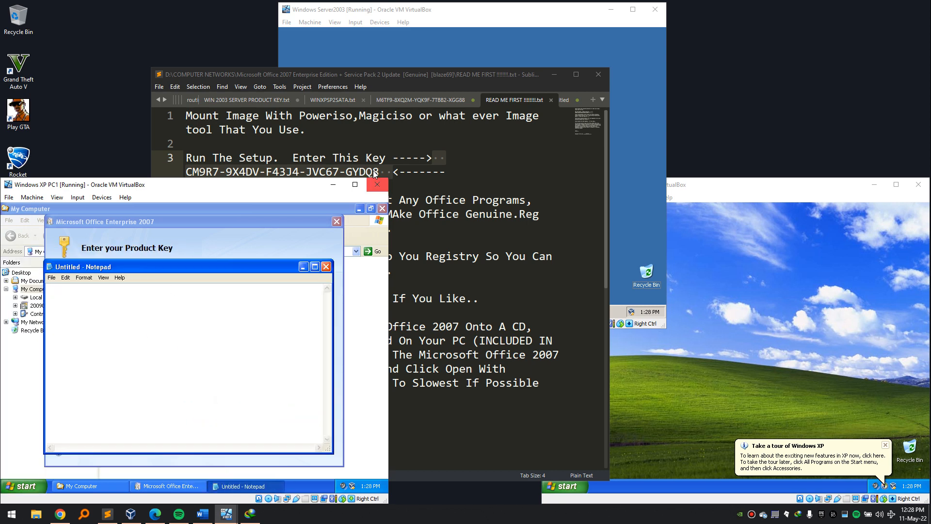
{"action": "right_click", "coordinate": [335, 166]}
{"action": "right_click", "coordinate": [323, 172]}
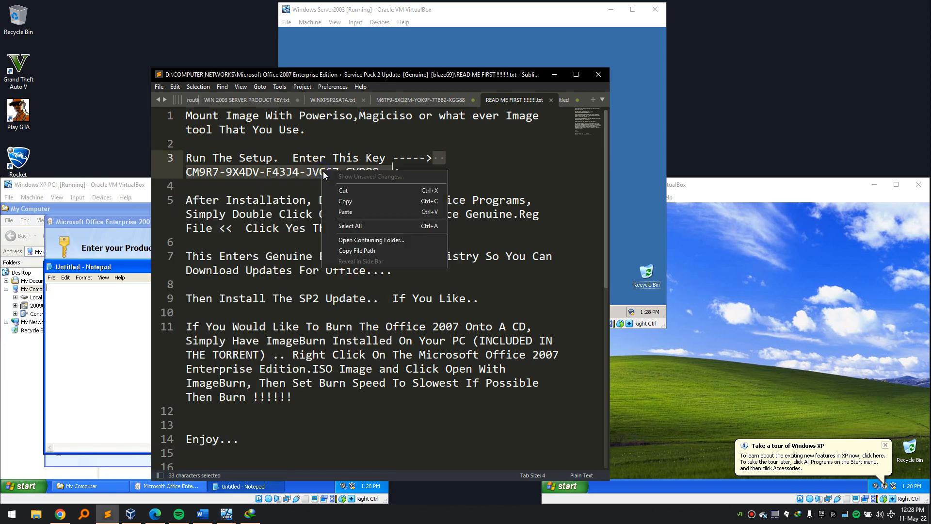
{"action": "left_click", "coordinate": [345, 201]}
{"action": "right_click", "coordinate": [112, 320]}
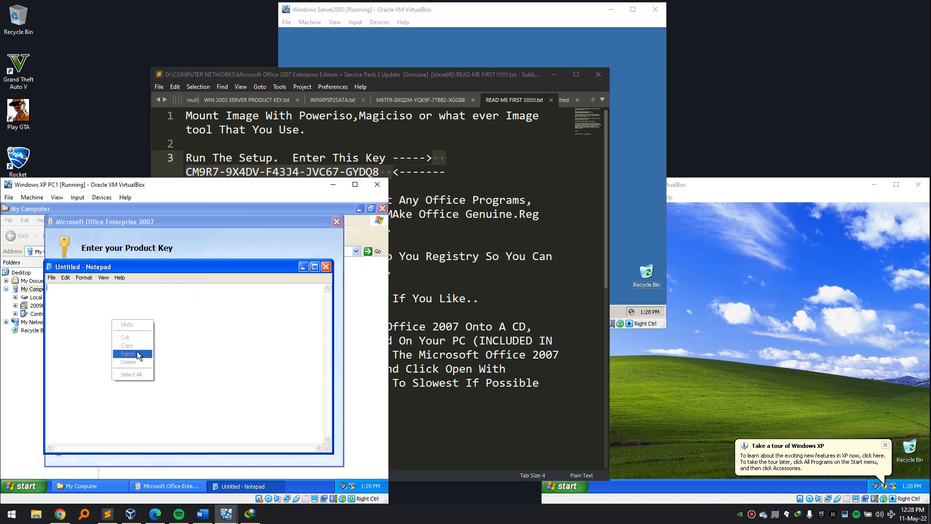
{"action": "left_click", "coordinate": [156, 310]}
{"action": "left_click", "coordinate": [392, 174]}
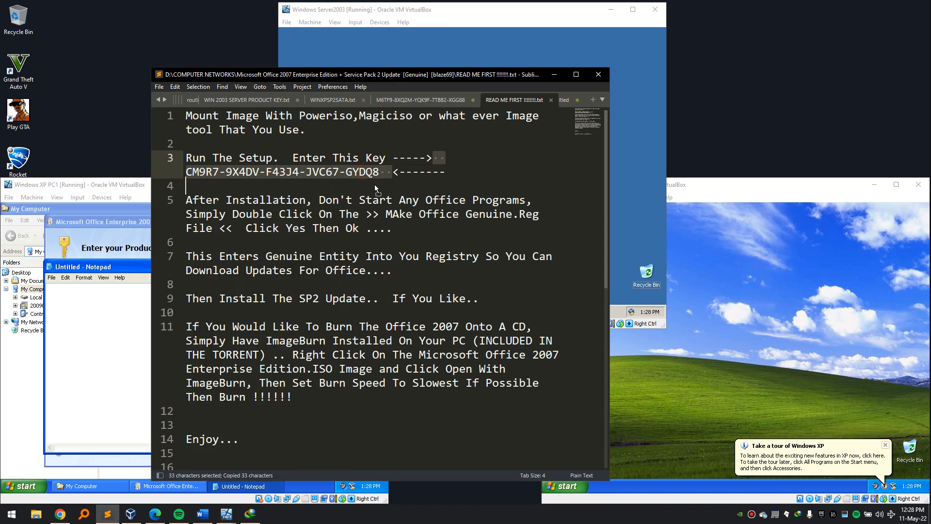
{"action": "left_click", "coordinate": [117, 317]}
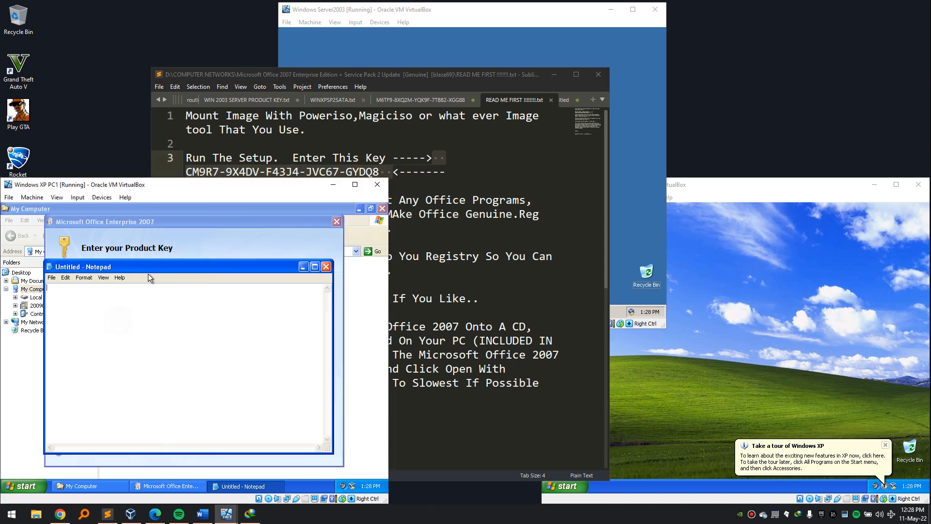
{"action": "left_click", "coordinate": [303, 266]}
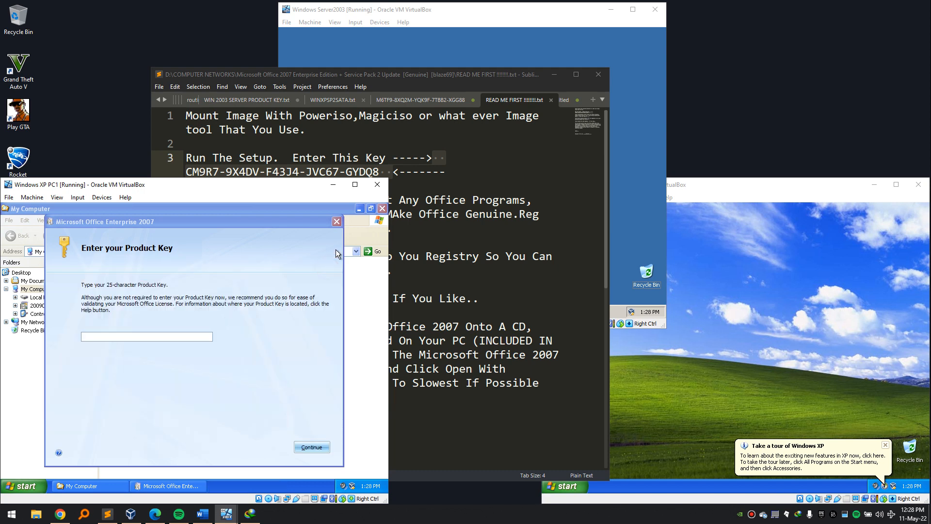
Reselect and copy only the 29-character product key in the readme, then enter it on PC1's key page.
{"action": "left_click", "coordinate": [375, 169]}
{"action": "left_click_drag", "start_coordinate": [378, 173], "coordinate": [189, 176]}
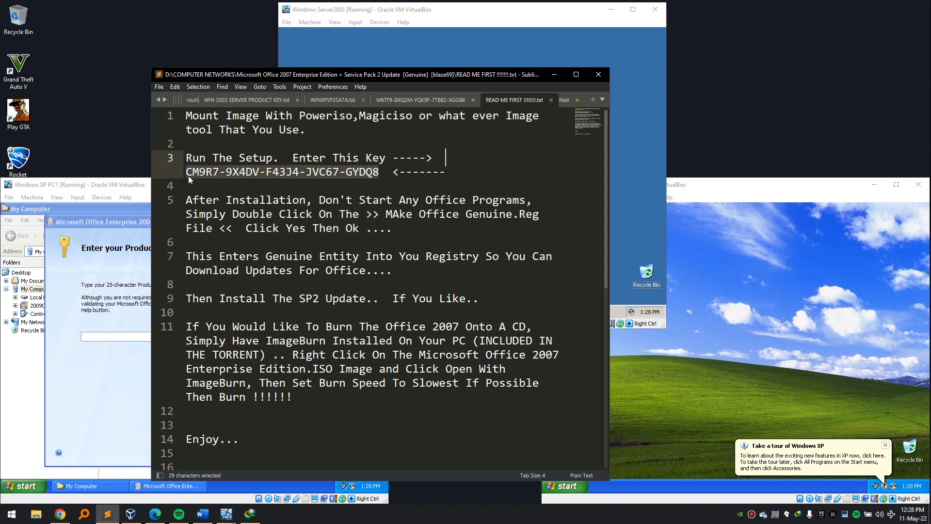
{"action": "left_click_drag", "start_coordinate": [188, 175], "coordinate": [379, 175]}
{"action": "key", "text": "ctrl+v"}
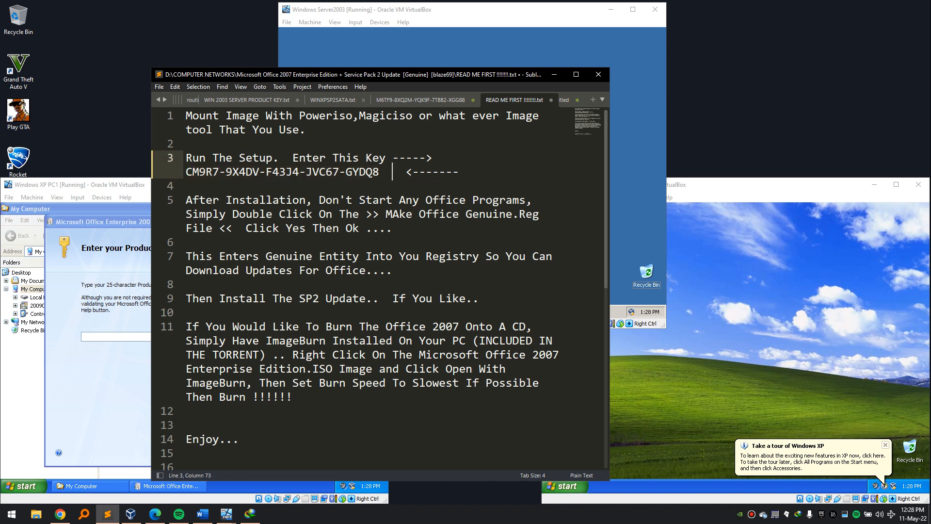
{"action": "key", "text": "ctrl+z"}
{"action": "key", "text": "ctrl+c"}
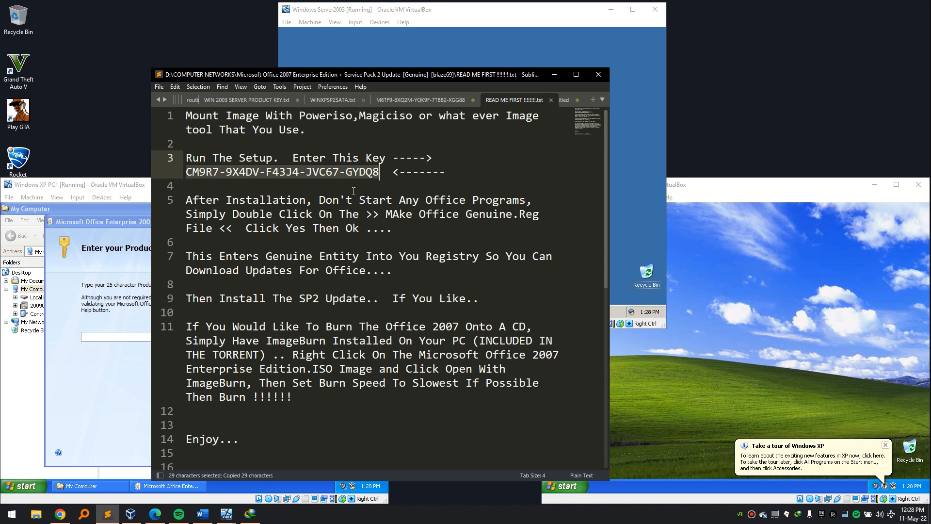
{"action": "left_click", "coordinate": [116, 337]}
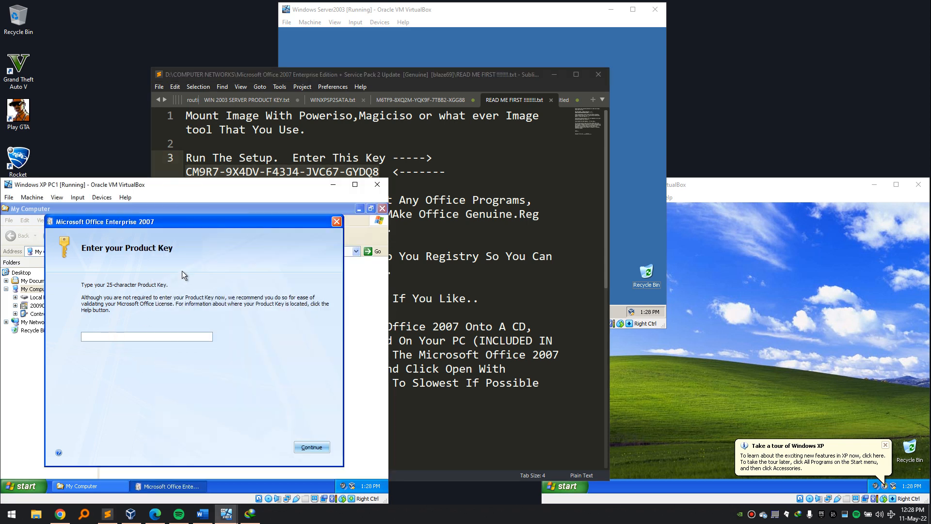
{"action": "type", "text": "CM"}
Select the product key in the readme and in the Notepad scratch text, then return to PC1's key page.
{"action": "left_click", "coordinate": [494, 522]}
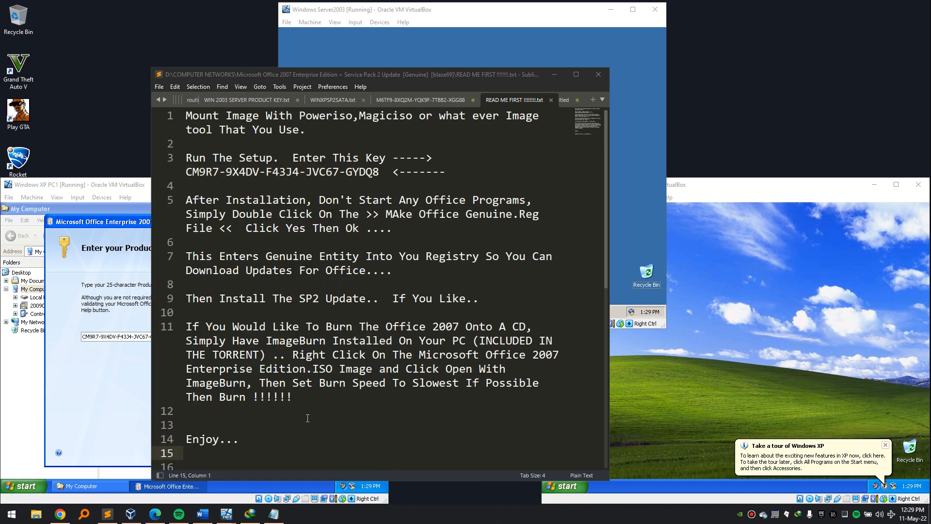
{"action": "left_click", "coordinate": [282, 287]}
{"action": "left_click_drag", "start_coordinate": [214, 174], "coordinate": [262, 166]}
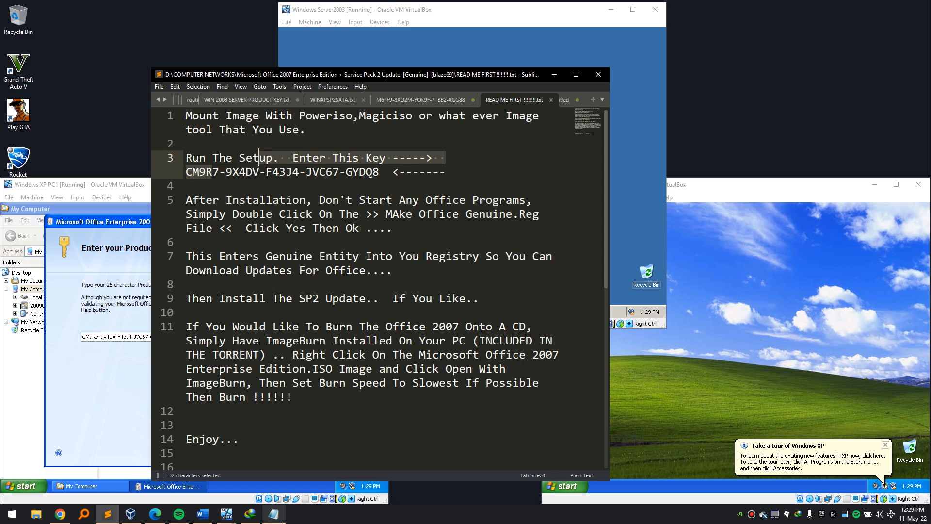
{"action": "left_click", "coordinate": [273, 513]}
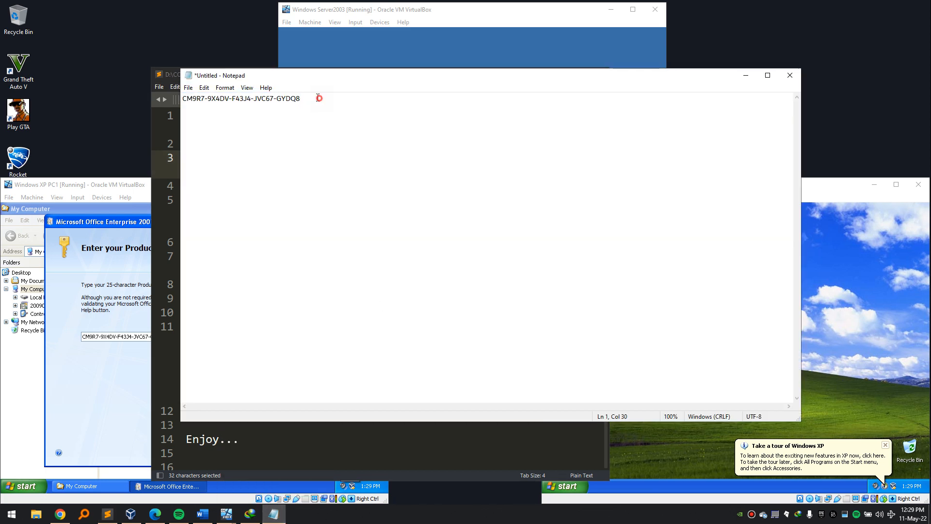
{"action": "left_click_drag", "start_coordinate": [318, 96], "coordinate": [156, 95]}
{"action": "left_click", "coordinate": [110, 240]}
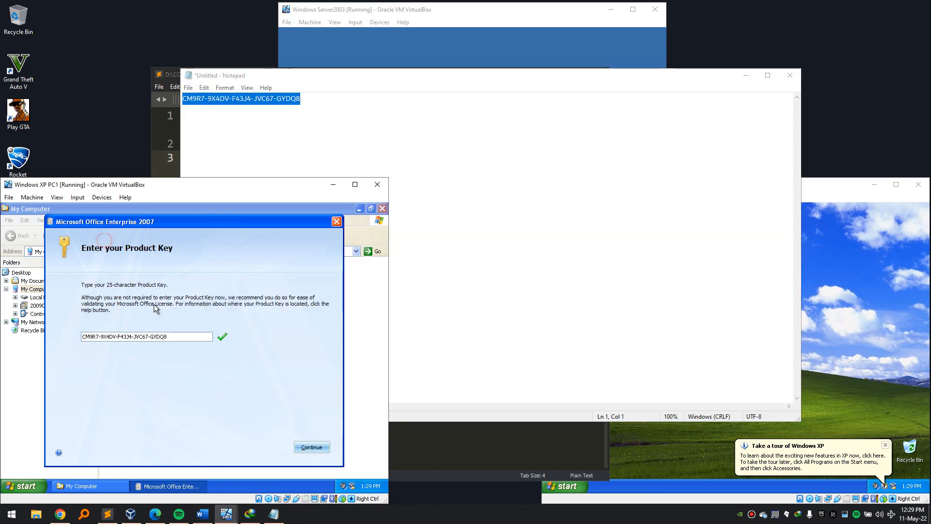
Accept the product key and license terms, start Install Now, and close Notepad without saving.
{"action": "left_click", "coordinate": [320, 447]}
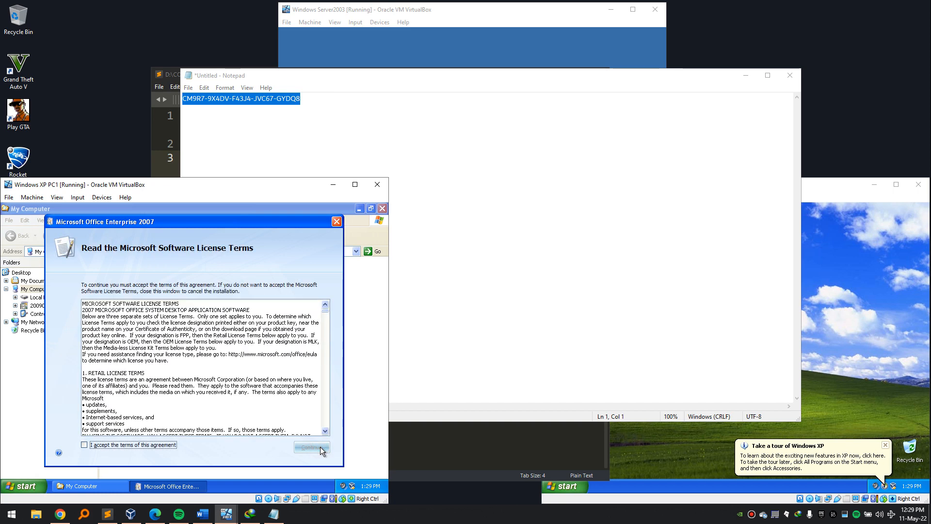
{"action": "left_click", "coordinate": [91, 446]}
{"action": "left_click", "coordinate": [312, 447]}
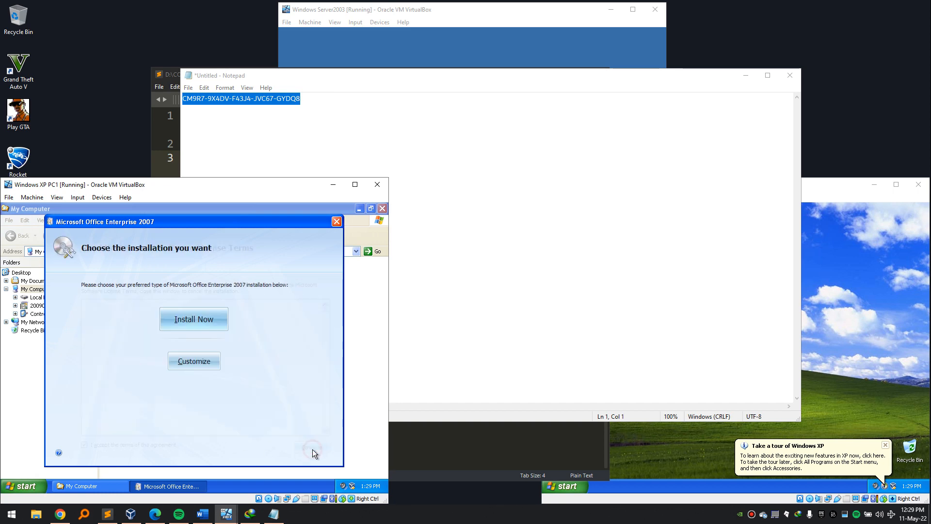
{"action": "left_click", "coordinate": [212, 323]}
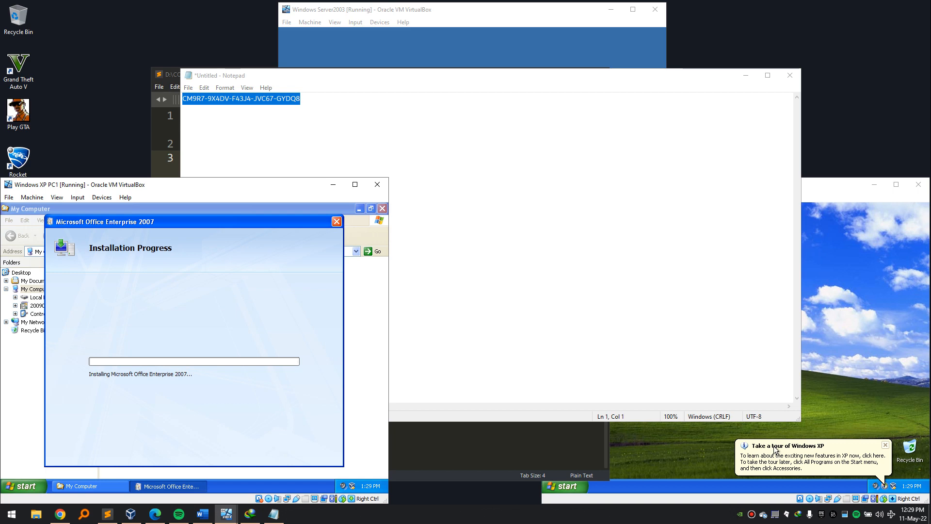
{"action": "left_click", "coordinate": [790, 75]}
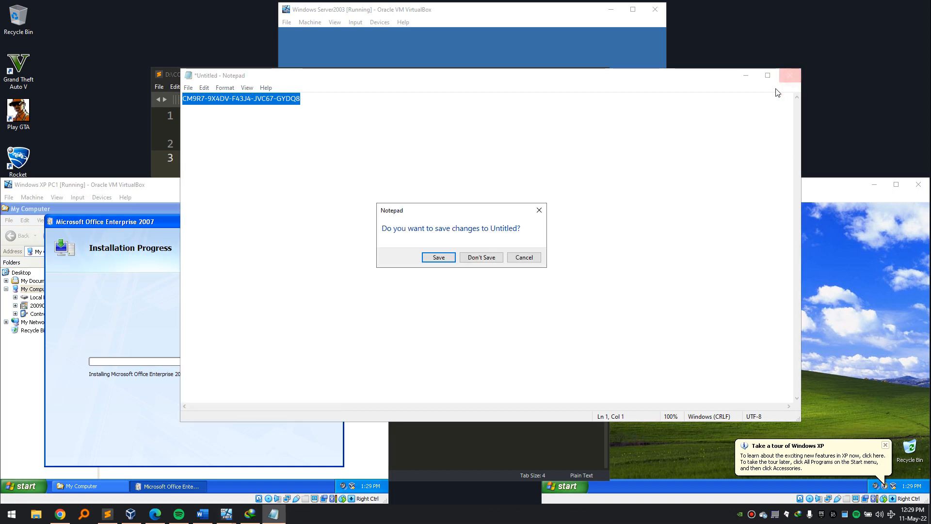
{"action": "left_click", "coordinate": [481, 257]}
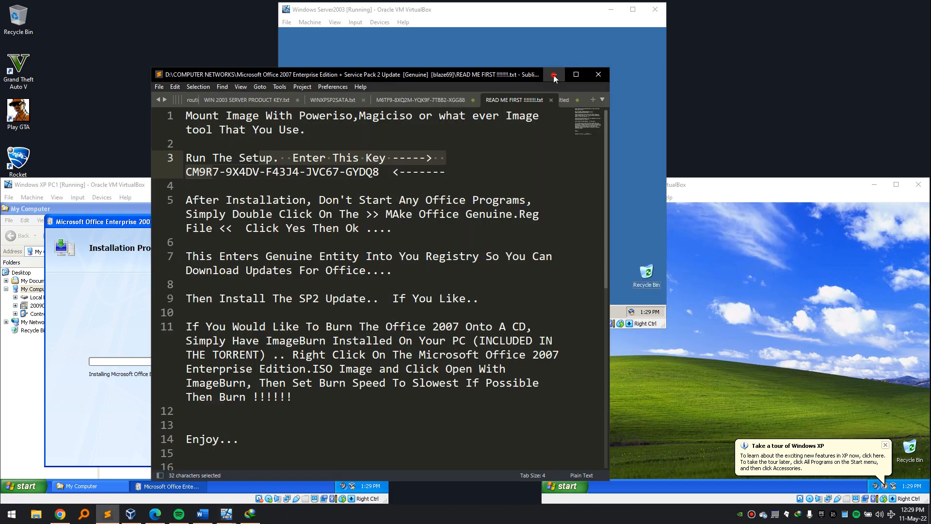
{"action": "left_click", "coordinate": [729, 277]}
Log off PC2 and log back on to the local PC2 computer instead of the domain.
{"action": "left_click", "coordinate": [615, 282]}
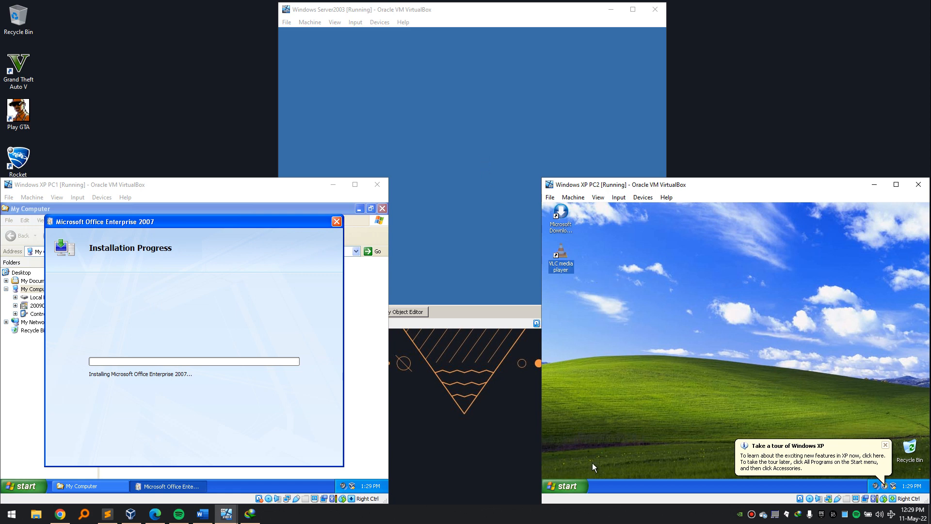
{"action": "left_click", "coordinate": [571, 488]}
{"action": "left_click", "coordinate": [663, 467]}
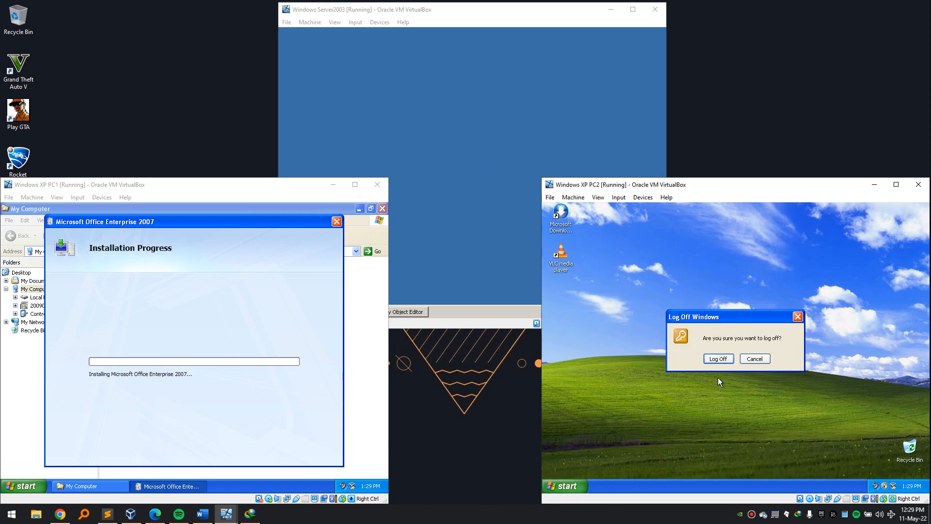
{"action": "left_click", "coordinate": [731, 359]}
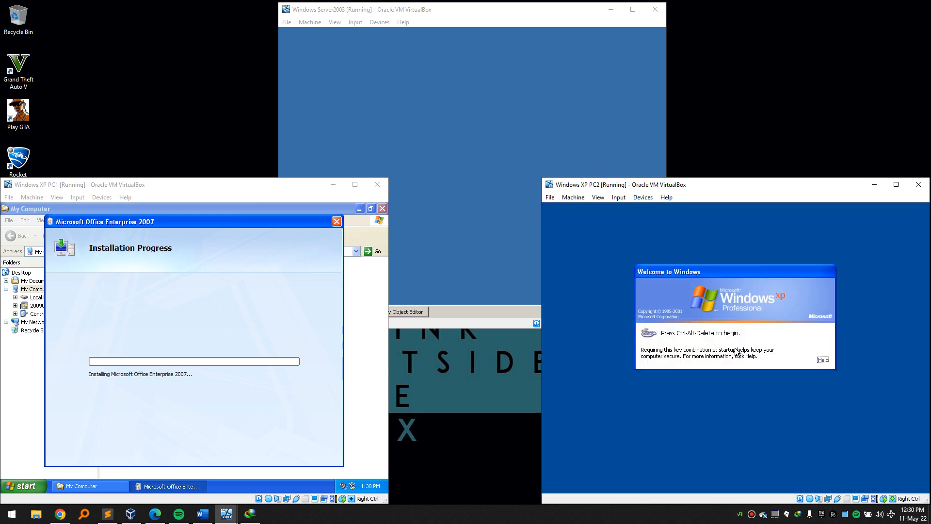
{"action": "key", "text": "ctrl+alt+Delete"}
{"action": "key", "text": "shift+Tab"}
{"action": "type", "text": "Pa"}
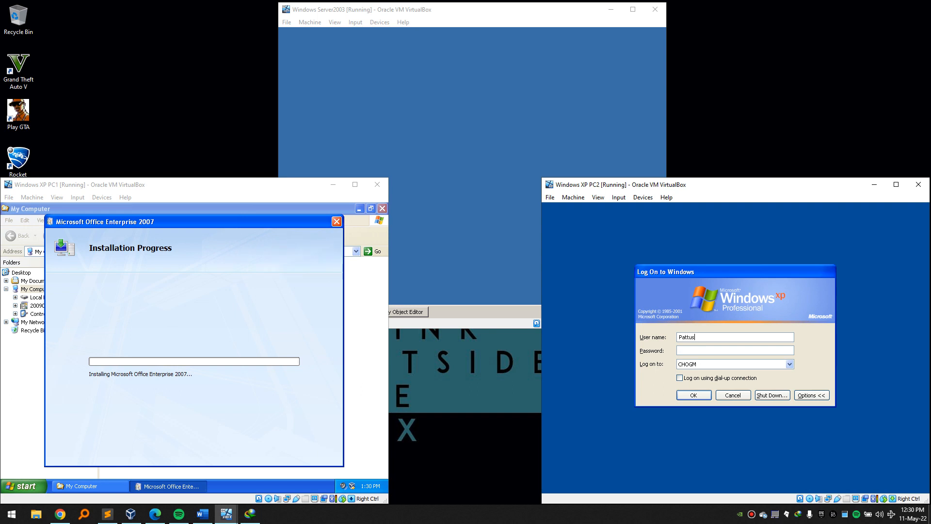
{"action": "key", "text": "Tab"}
{"action": "key", "text": "Down"}
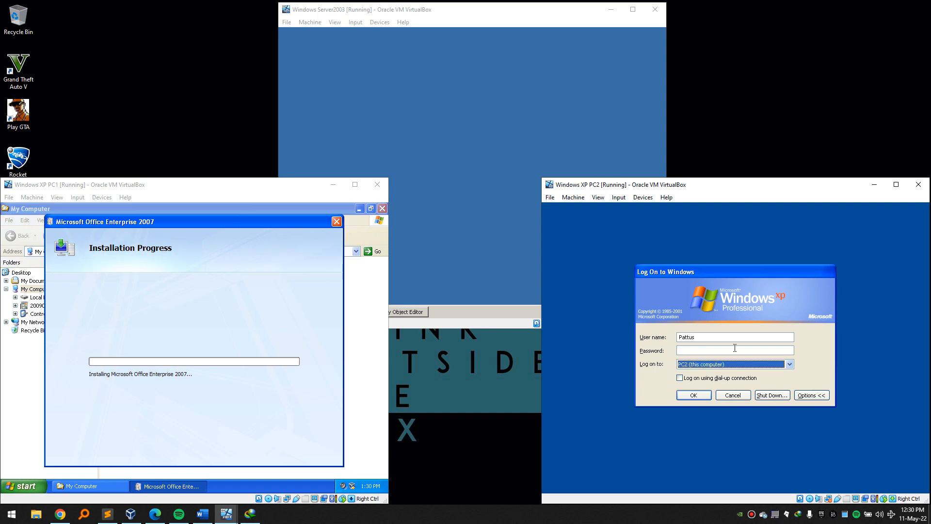
{"action": "key", "text": "Return"}
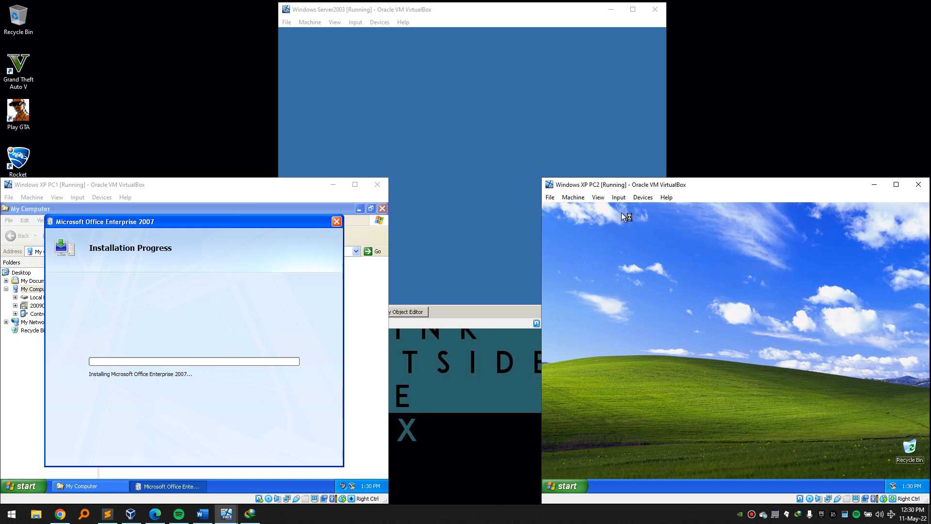
Insert Microsoft Office 2007 Enterprise Edition.iso into PC2's optical drive and check the D: disc drive.
{"action": "left_click", "coordinate": [641, 199]}
{"action": "mouse_move", "coordinate": [664, 209]}
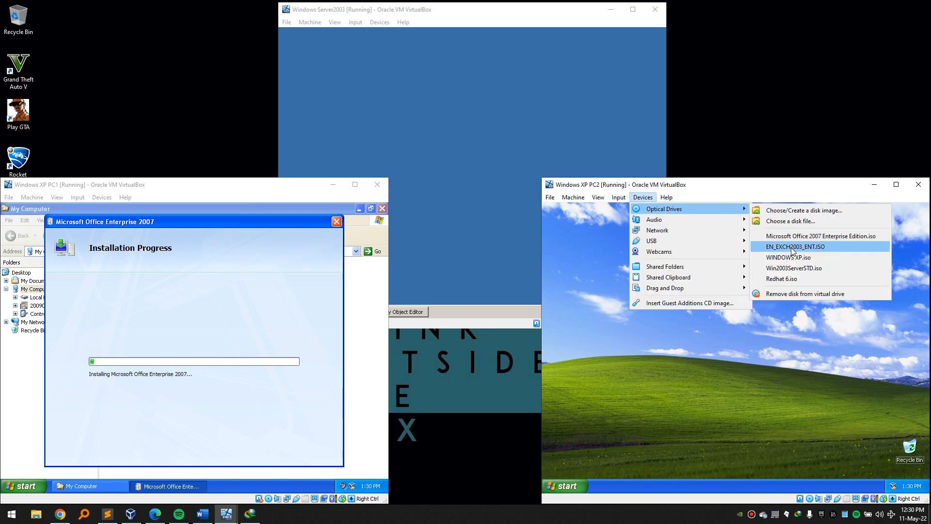
{"action": "left_click", "coordinate": [816, 237]}
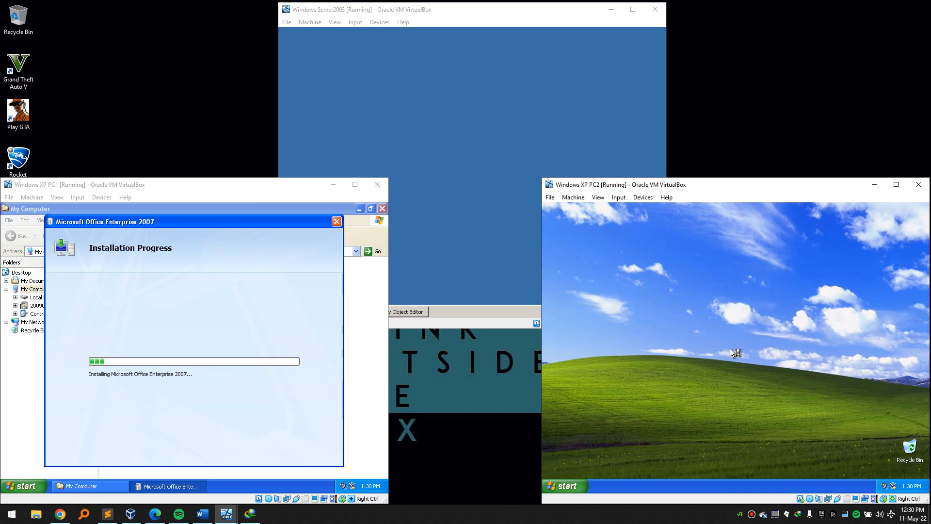
{"action": "key", "text": "super+e"}
{"action": "left_click", "coordinate": [678, 335]}
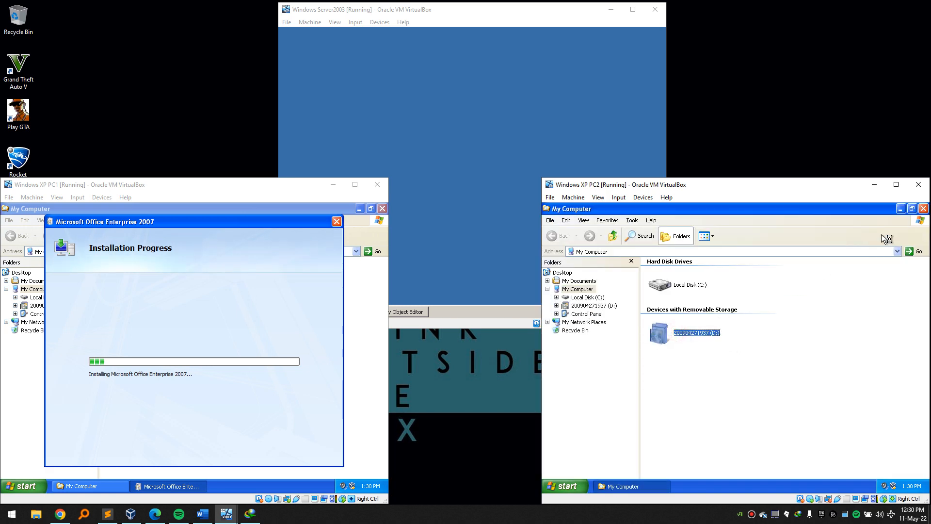
{"action": "left_click", "coordinate": [923, 208]}
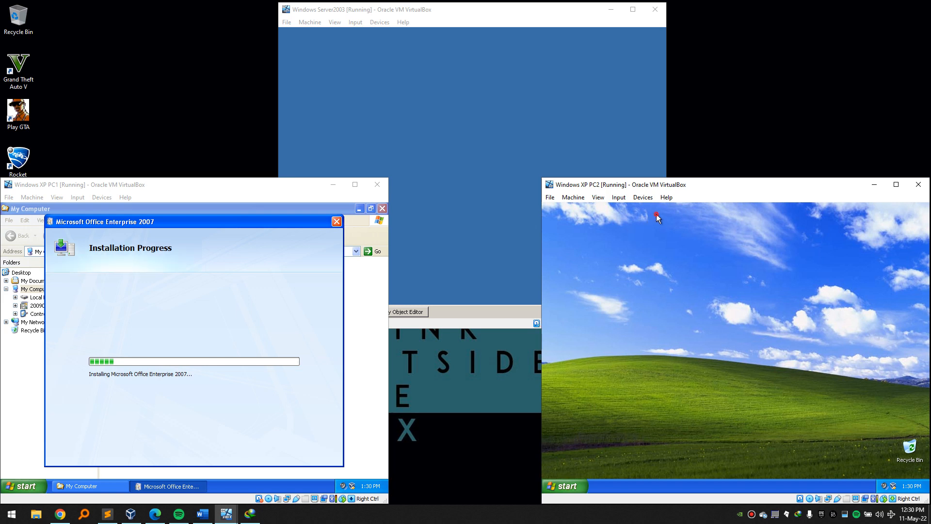
Refresh PC2's desktop to launch setup, paste the product key, accept the license, and start Install Now.
{"action": "right_click", "coordinate": [695, 313]}
{"action": "left_click", "coordinate": [720, 328]}
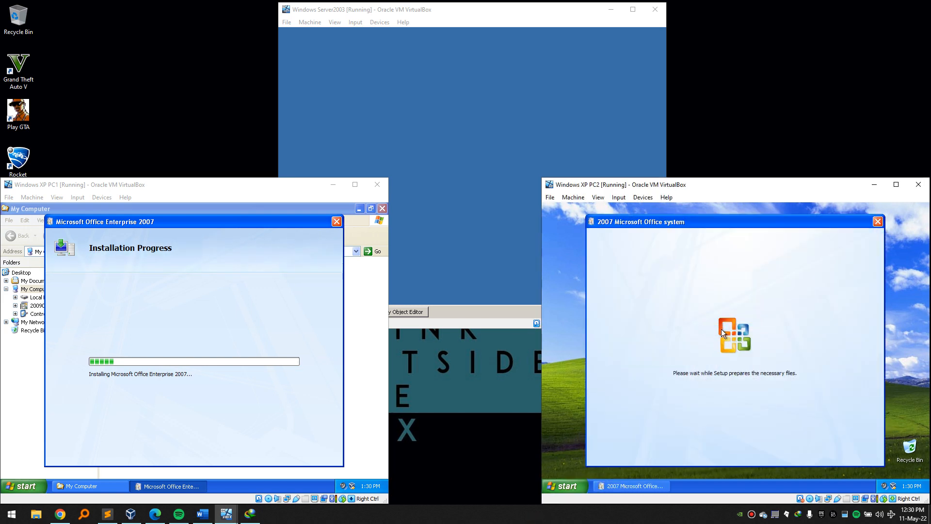
{"action": "left_click", "coordinate": [668, 337]}
{"action": "key", "text": "ctrl+v"}
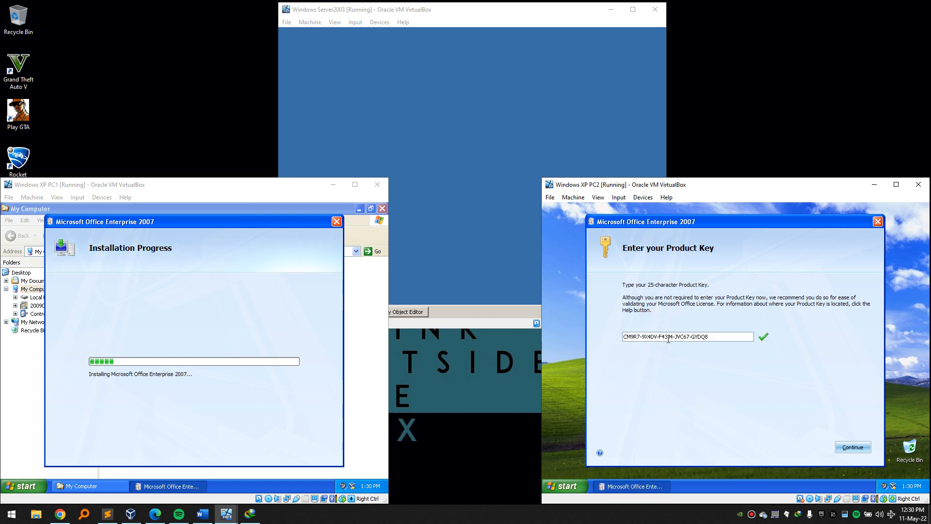
{"action": "left_click", "coordinate": [853, 447]}
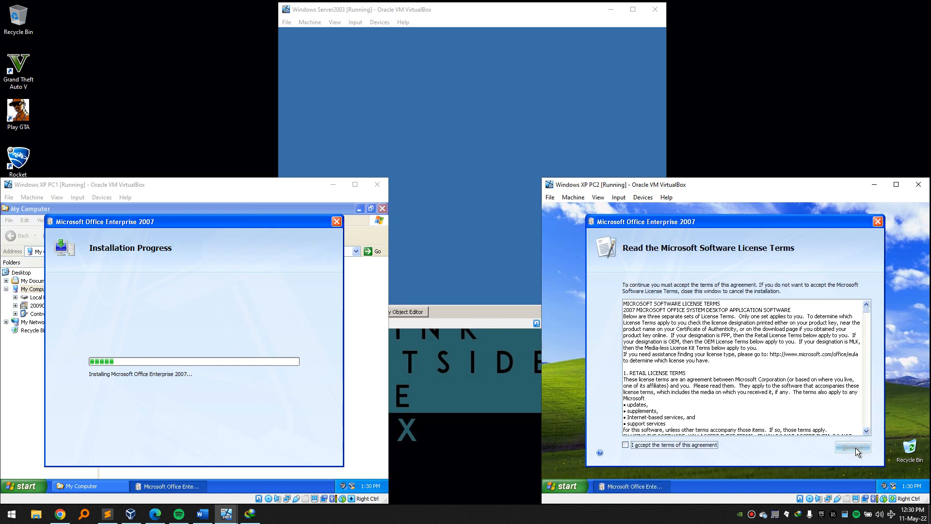
{"action": "left_click", "coordinate": [624, 446]}
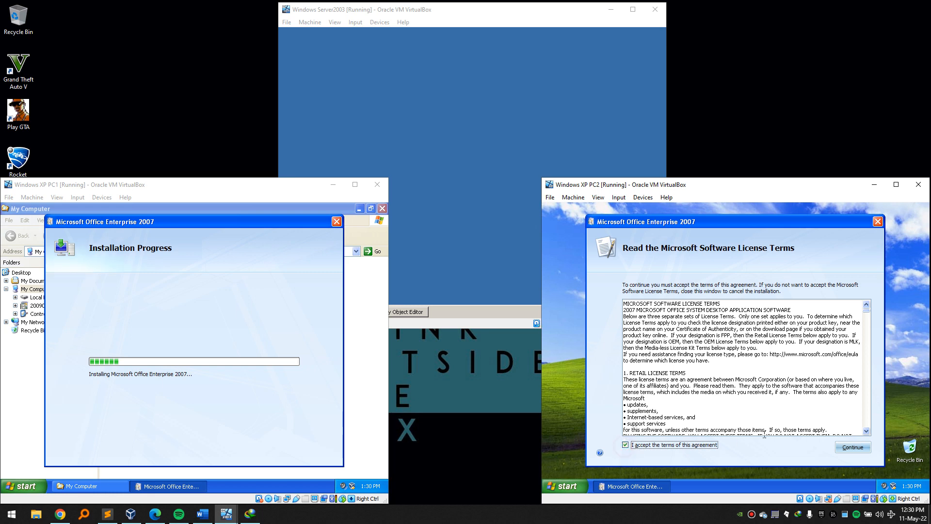
{"action": "left_click", "coordinate": [845, 450]}
{"action": "left_click", "coordinate": [756, 321]}
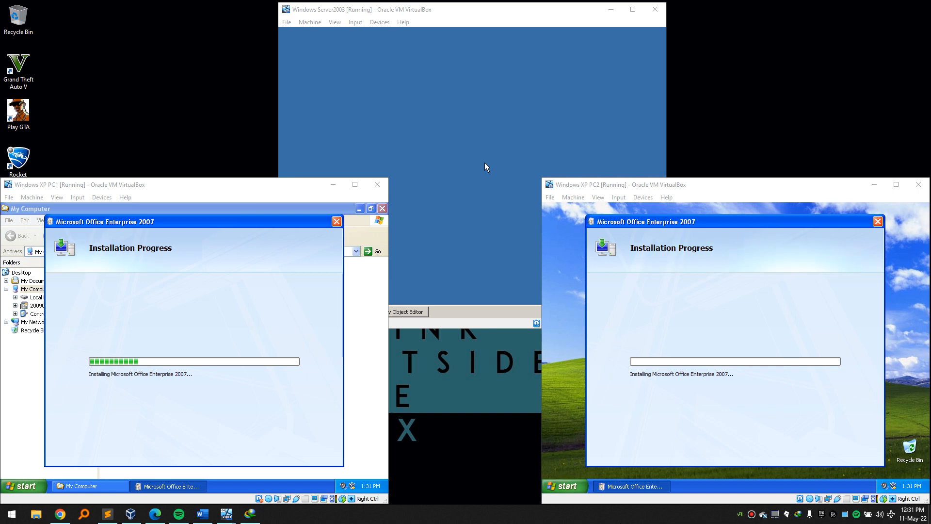
{"action": "left_click", "coordinate": [462, 137]}
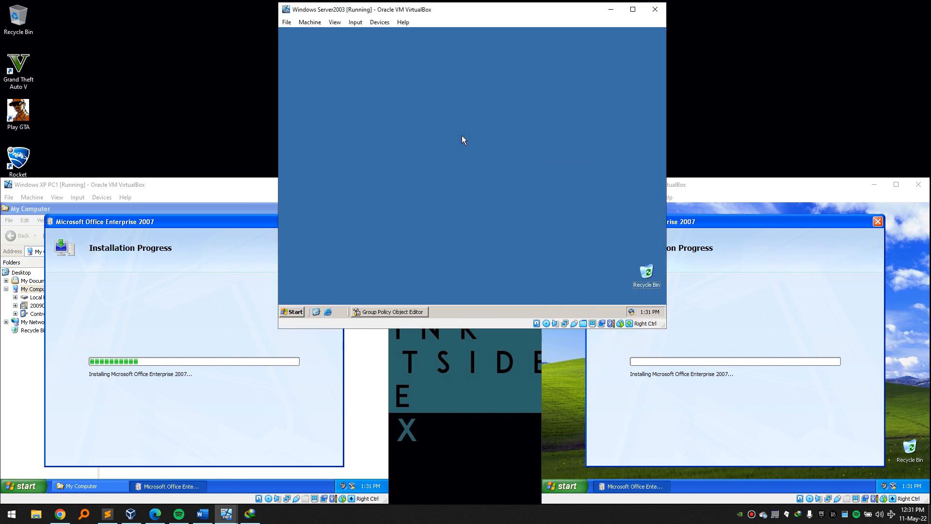
Open Local Disk (C:) from My Computer on Server2003 and create a new folder there.
{"action": "left_click", "coordinate": [298, 312]}
{"action": "left_click", "coordinate": [416, 120]}
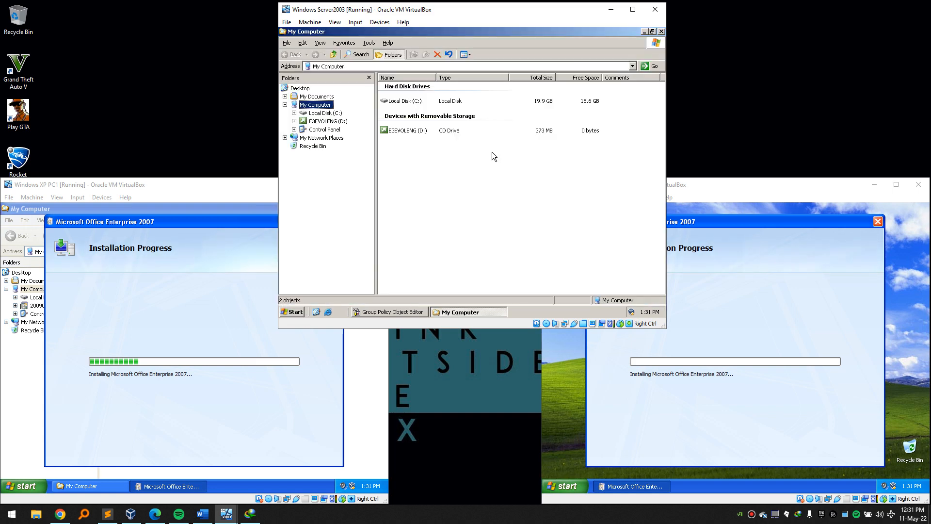
{"action": "double_click", "coordinate": [410, 101]}
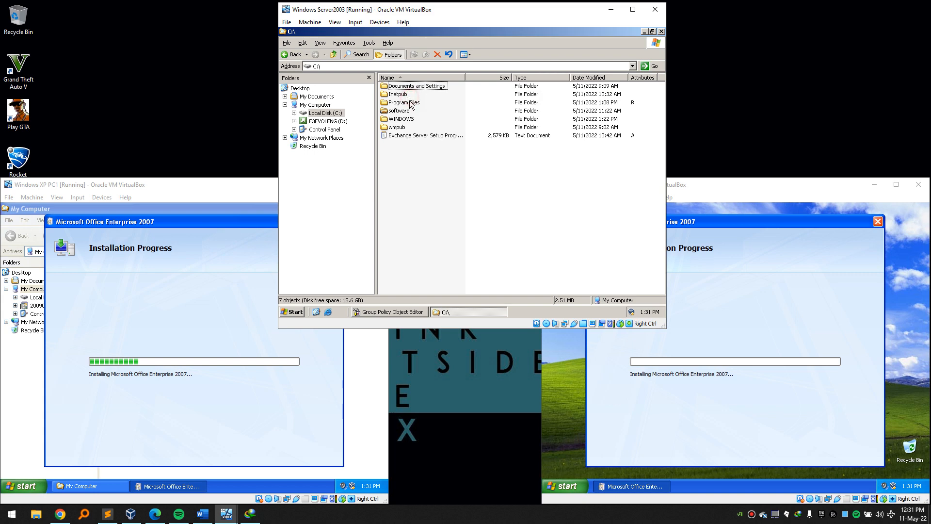
{"action": "right_click", "coordinate": [397, 159]}
{"action": "mouse_move", "coordinate": [407, 218]}
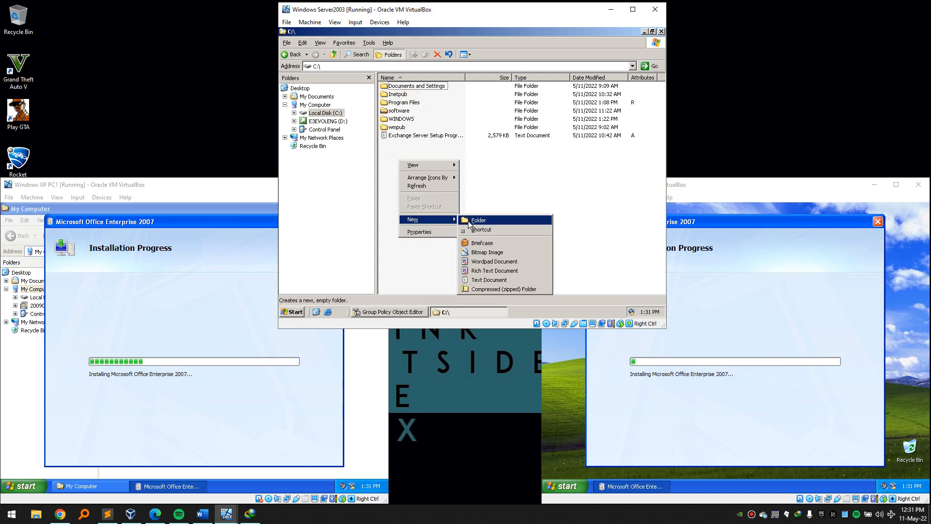
{"action": "left_click", "coordinate": [473, 218]}
{"action": "type", "text": "ce"}
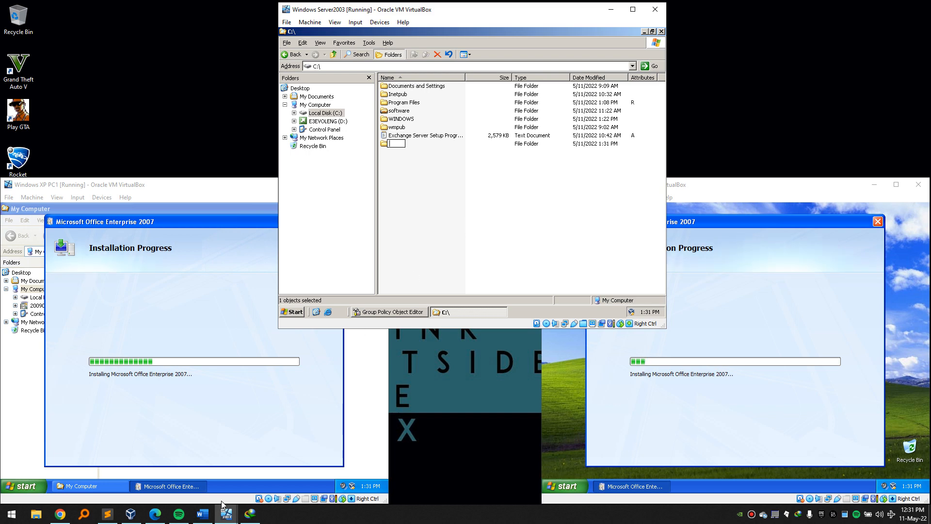
{"action": "left_click", "coordinate": [204, 513]}
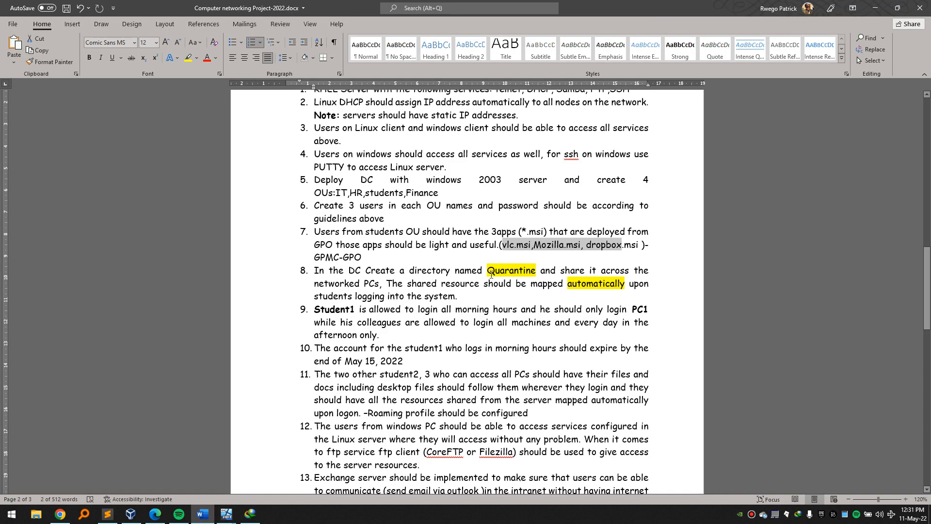
Copy 'Quarantine' from requirement 8 in Word and paste it as the new folder's name.
{"action": "left_click_drag", "start_coordinate": [489, 270], "coordinate": [536, 269]}
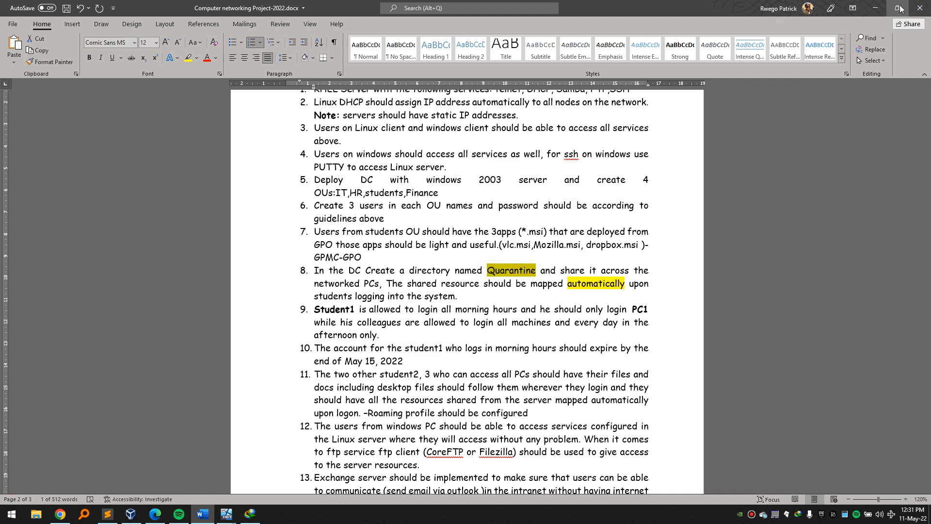
{"action": "left_click", "coordinate": [875, 8]}
{"action": "type", "text": "Quarantine"}
{"action": "key", "text": "Return"}
Share the Quarantine folder, replacing Everyone with Authenticated Users at Full Control share permission.
{"action": "right_click", "coordinate": [392, 143]}
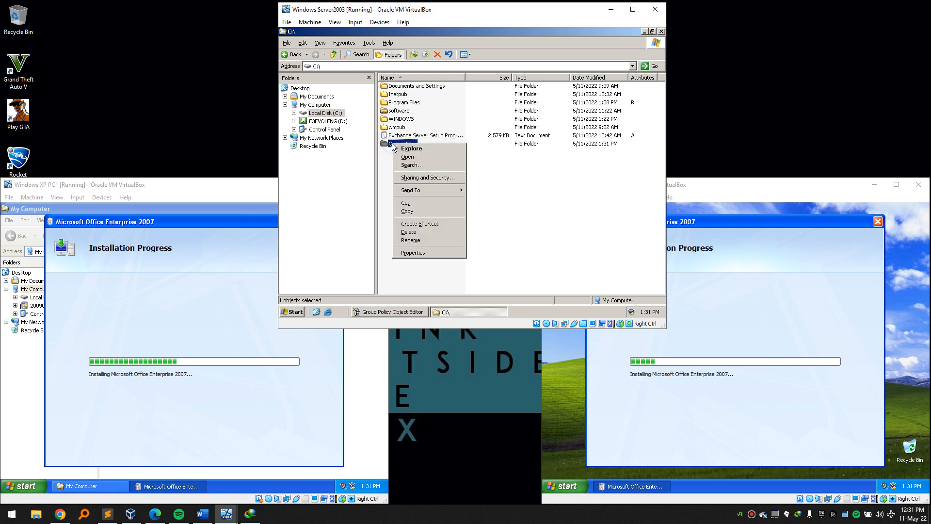
{"action": "left_click", "coordinate": [422, 177]}
{"action": "left_click", "coordinate": [337, 106]}
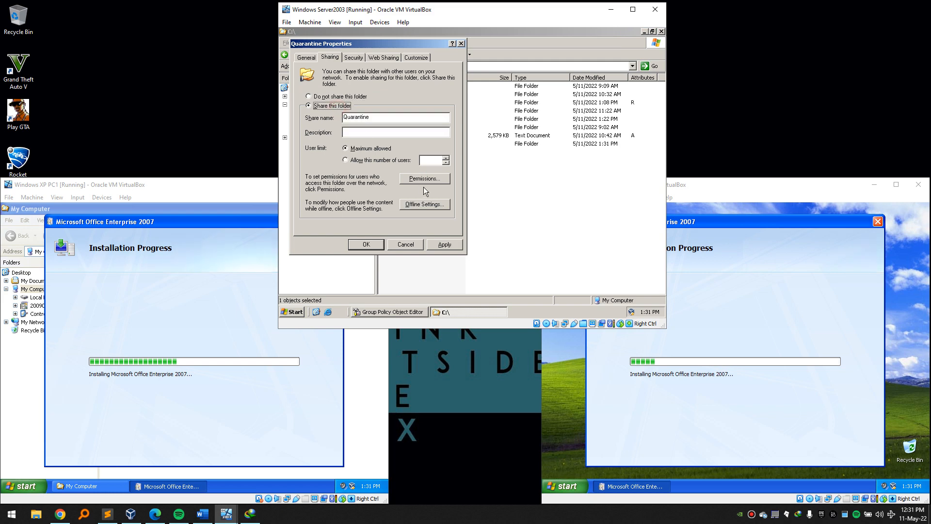
{"action": "left_click", "coordinate": [423, 180]}
{"action": "left_click", "coordinate": [448, 167]}
{"action": "left_click", "coordinate": [411, 168]}
{"action": "type", "text": "Authenticated Users"}
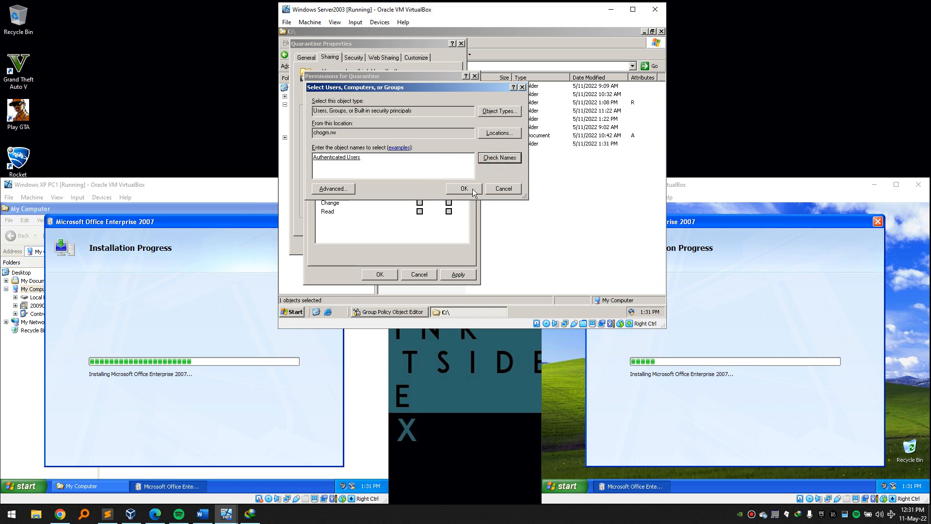
{"action": "left_click", "coordinate": [464, 188]}
{"action": "left_click", "coordinate": [419, 193]}
{"action": "left_click", "coordinate": [457, 275]}
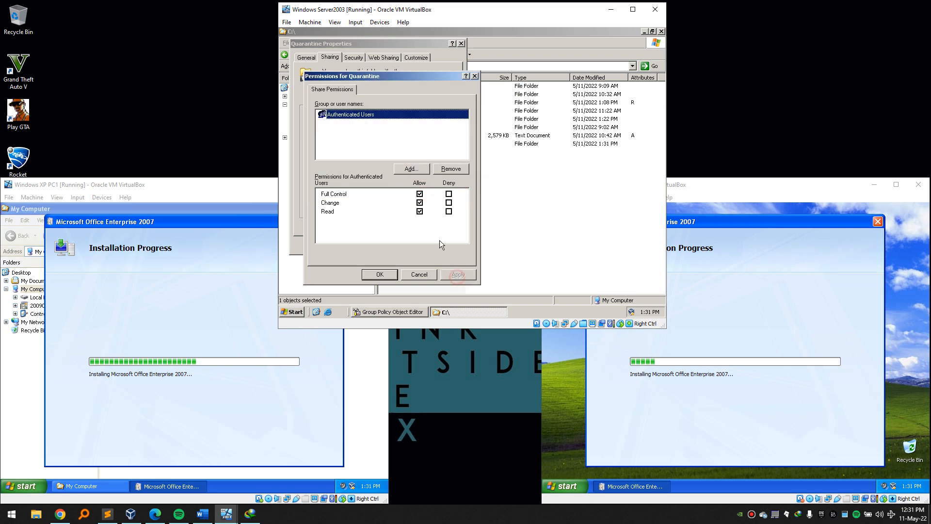
{"action": "left_click", "coordinate": [379, 273]}
Add Authenticated Users with Full Control on Quarantine's Security permissions and apply.
{"action": "left_click", "coordinate": [353, 57]}
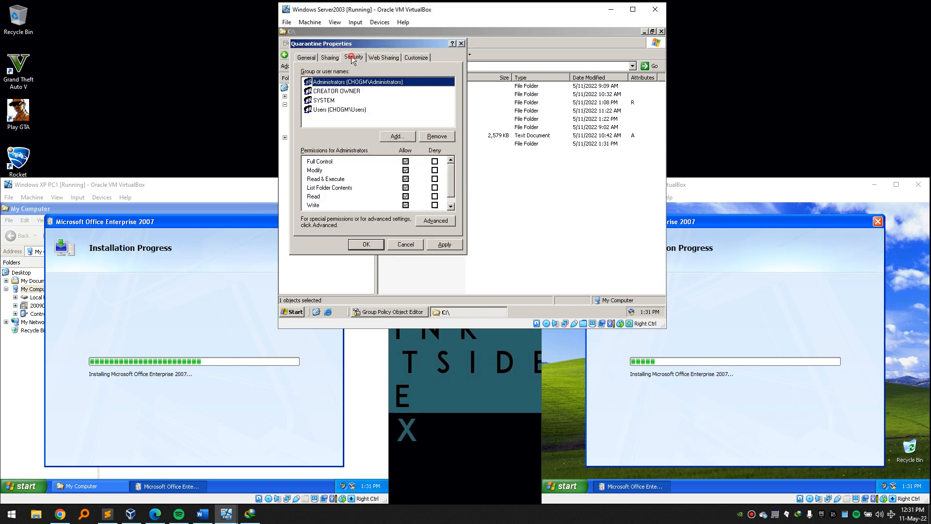
{"action": "left_click", "coordinate": [397, 136]}
{"action": "type", "text": "auth"}
{"action": "left_click", "coordinate": [487, 126]}
{"action": "key", "text": "Return"}
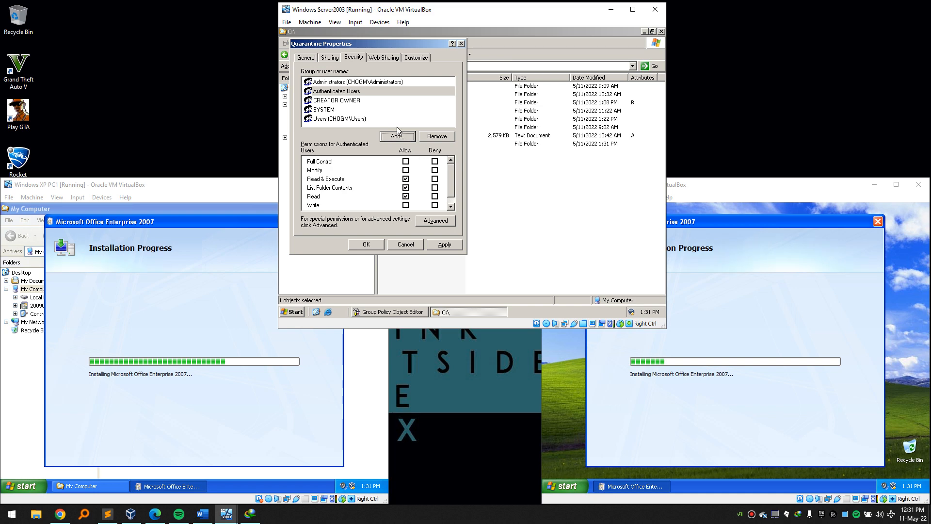
{"action": "left_click", "coordinate": [385, 91]}
{"action": "left_click", "coordinate": [405, 161]}
{"action": "left_click", "coordinate": [442, 244]}
{"action": "left_click", "coordinate": [378, 244]}
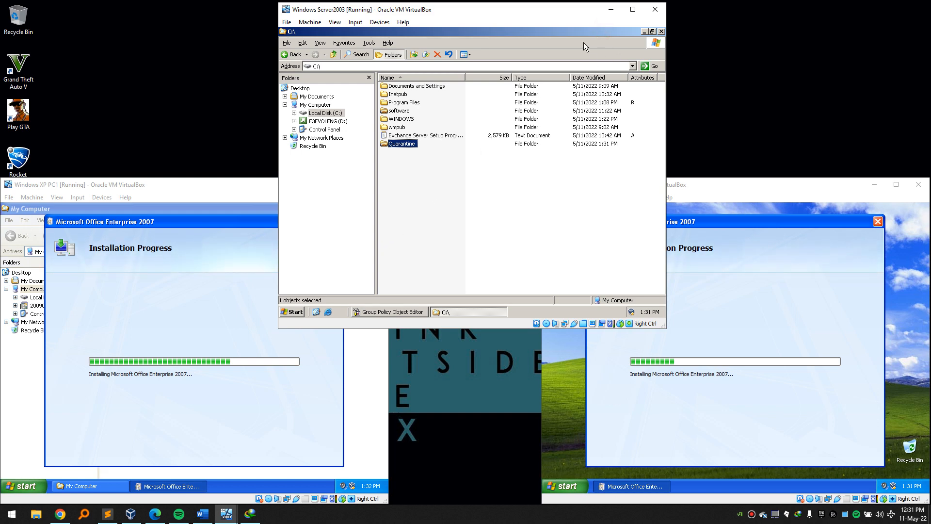
Move the file window aside and create a New Text Document on the server desktop.
{"action": "left_click", "coordinate": [652, 31]}
{"action": "left_click_drag", "start_coordinate": [510, 50], "coordinate": [570, 68]}
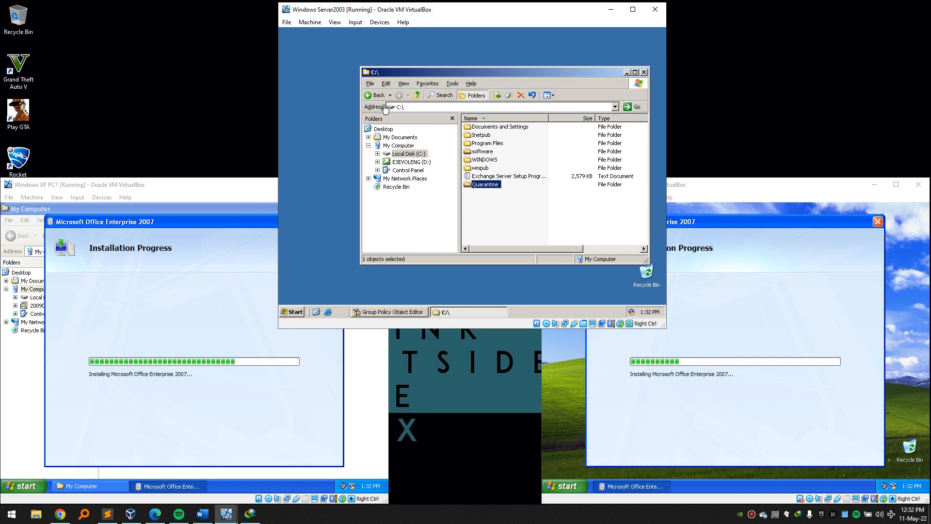
{"action": "right_click", "coordinate": [295, 128]}
{"action": "mouse_move", "coordinate": [339, 183]}
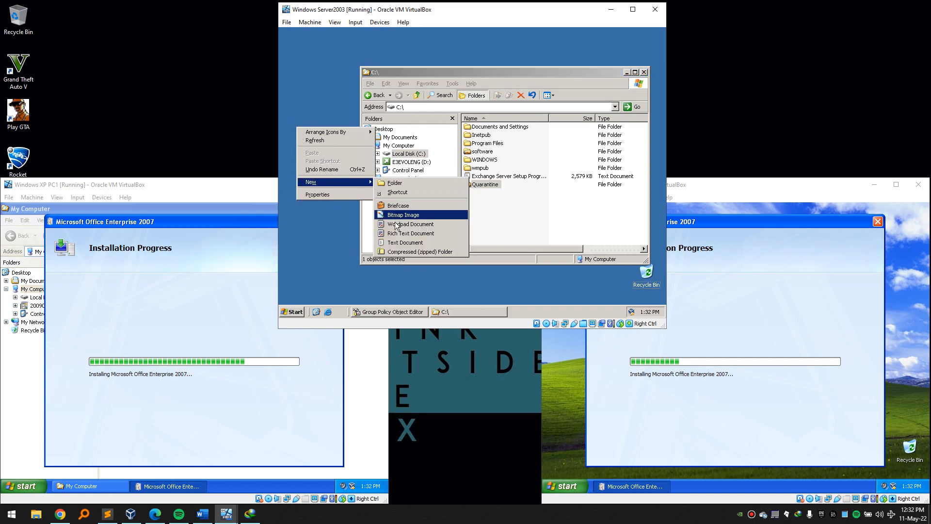
{"action": "left_click", "coordinate": [398, 242]}
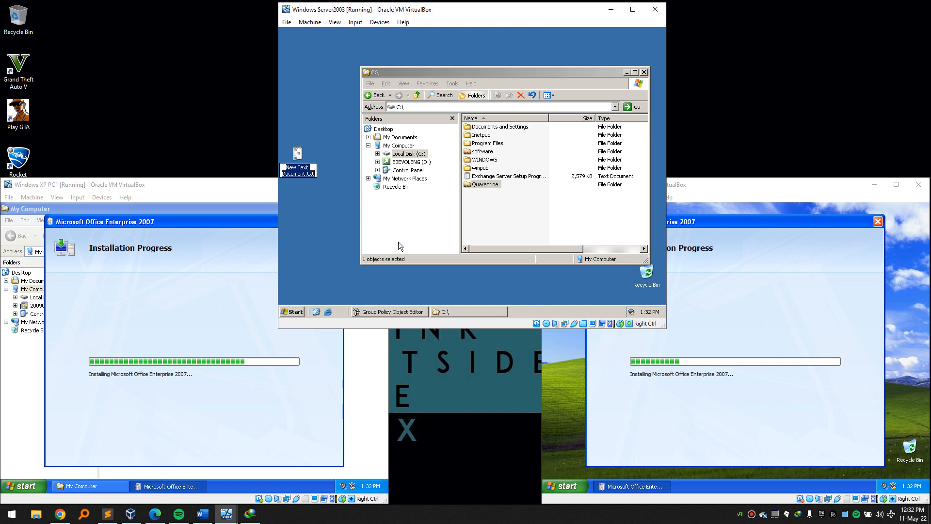
Open New Text Document.txt, type NET USE L: \\dcserver\%username%, and duplicate the line below.
{"action": "key", "text": "Return"}
{"action": "key", "text": "Return"}
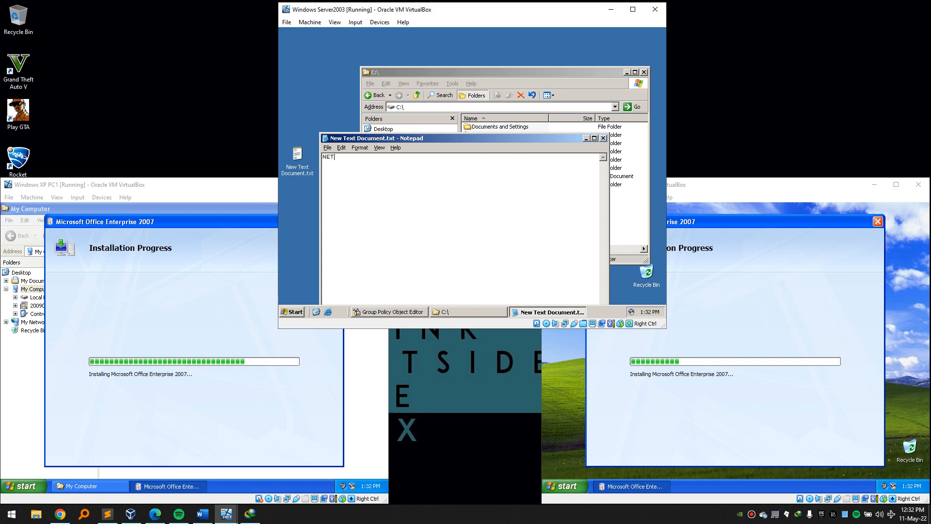
{"action": "type", "text": "NET USE "}
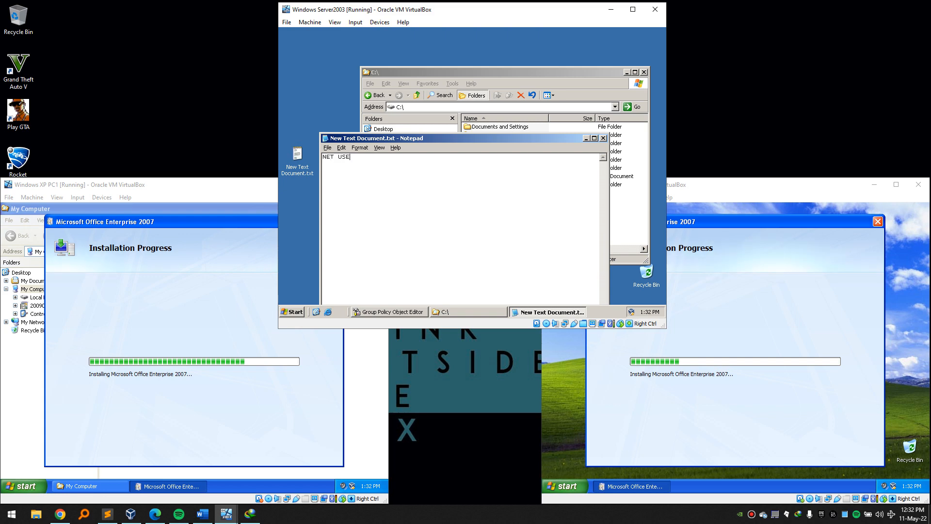
{"action": "type", "text": "L"}
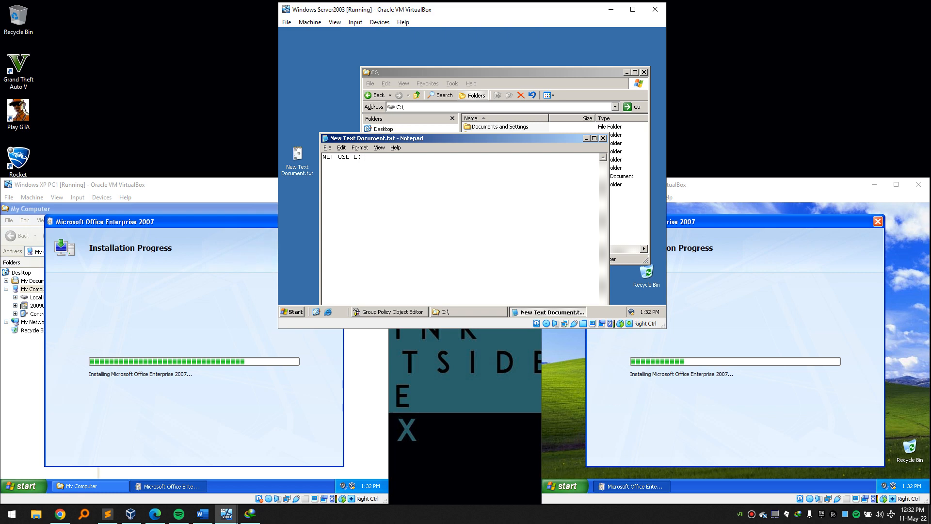
{"action": "type", "text": ": \\\\"}
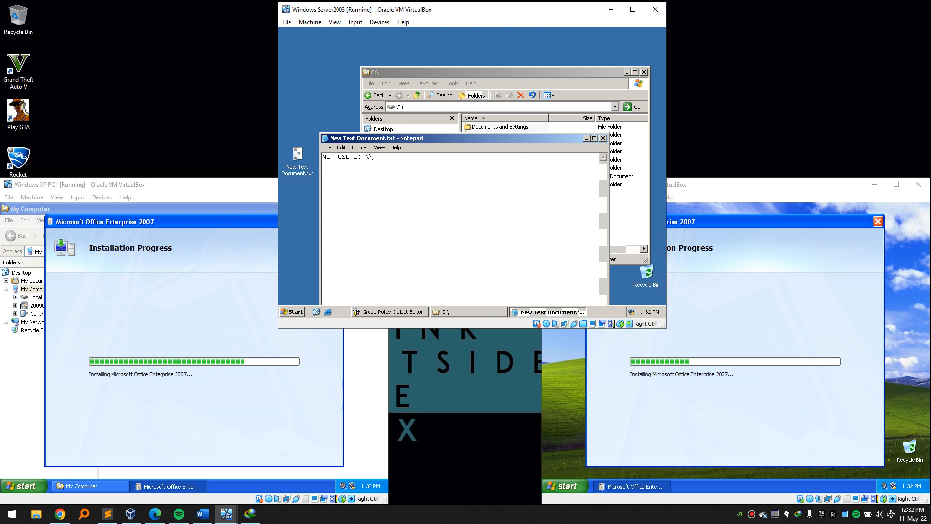
{"action": "type", "text": "dcserver\\%username%"}
{"action": "left_click_drag", "start_coordinate": [450, 156], "coordinate": [312, 148]}
{"action": "key", "text": "ctrl+c"}
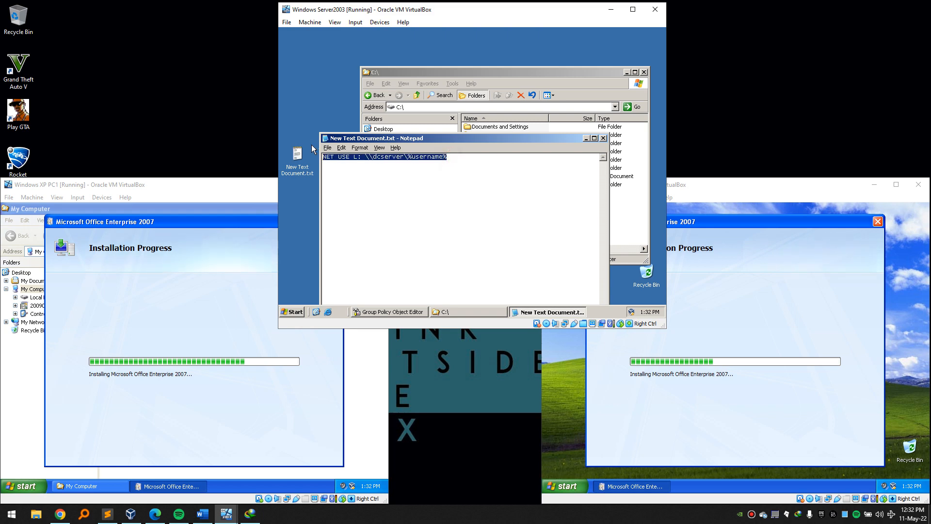
{"action": "left_click", "coordinate": [402, 168]}
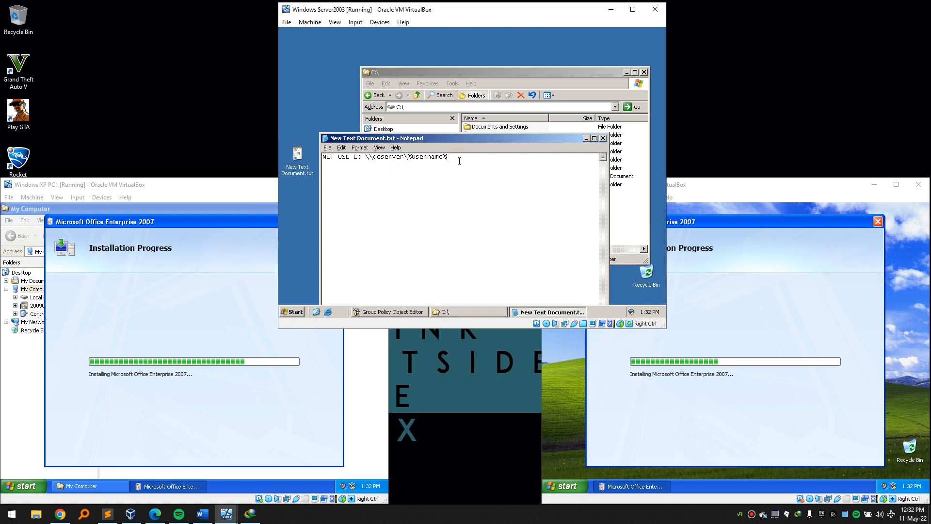
{"action": "key", "text": "Return"}
{"action": "key", "text": "ctrl+v"}
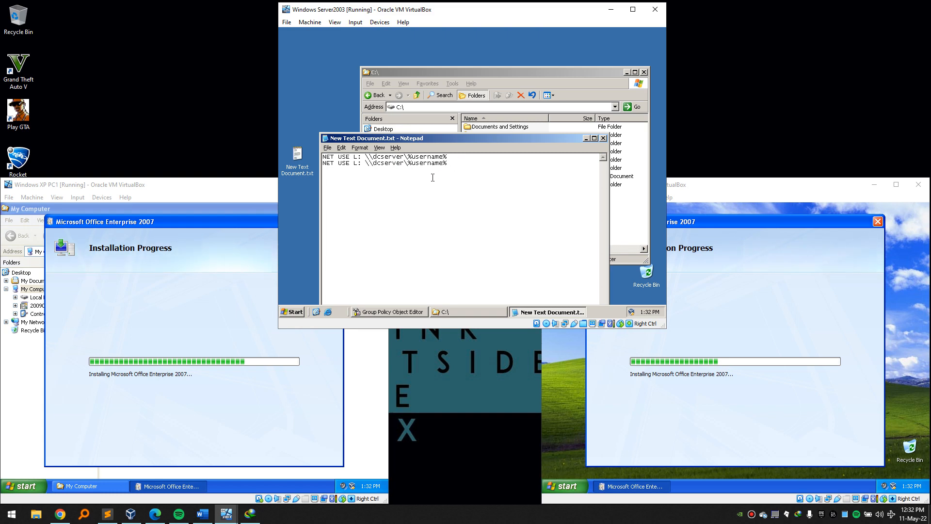
Change the second line's path to NET USE L: \\dcserver\Quarantine.
{"action": "double_click", "coordinate": [428, 162]}
{"action": "left_click", "coordinate": [453, 163]}
{"action": "double_click", "coordinate": [461, 162]}
{"action": "left_click", "coordinate": [461, 162]}
{"action": "key", "text": "BackSpace"}
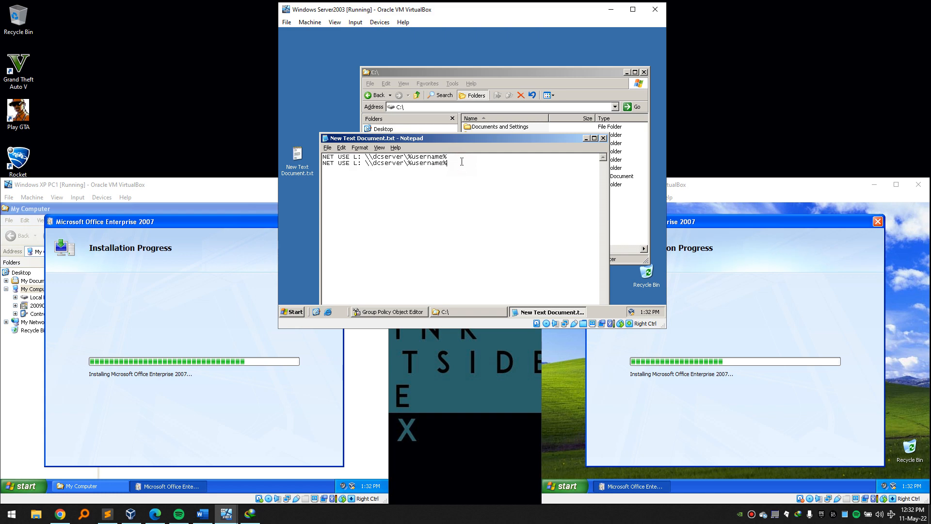
{"action": "key", "text": "BackSpace"}
{"action": "key", "text": "BackSpace"}
{"action": "key", "text": "BackSpace"}
{"action": "key", "text": "BackSpace"}
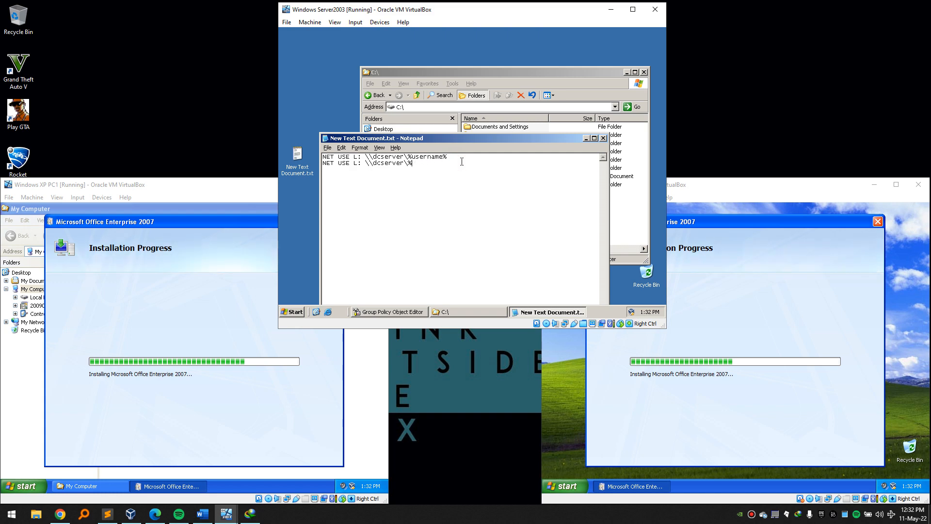
{"action": "type", "text": "Quar"}
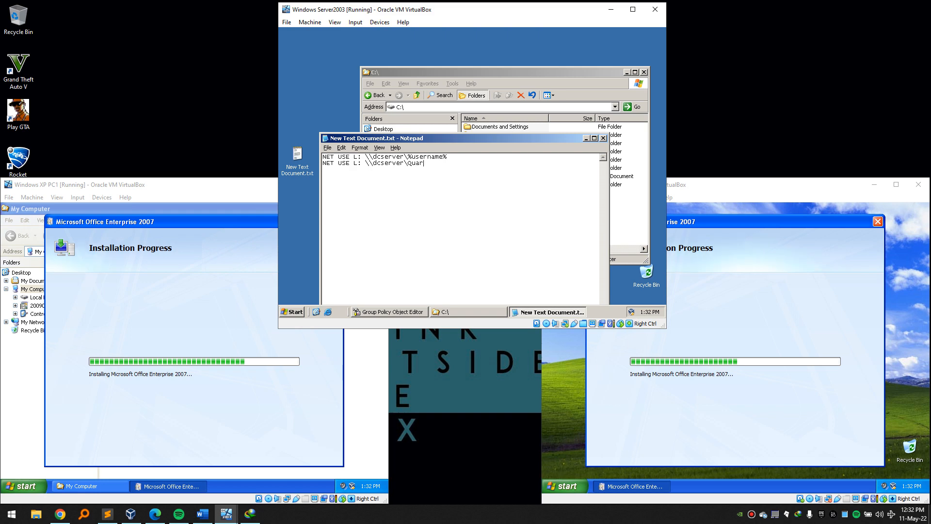
{"action": "type", "text": "antine"}
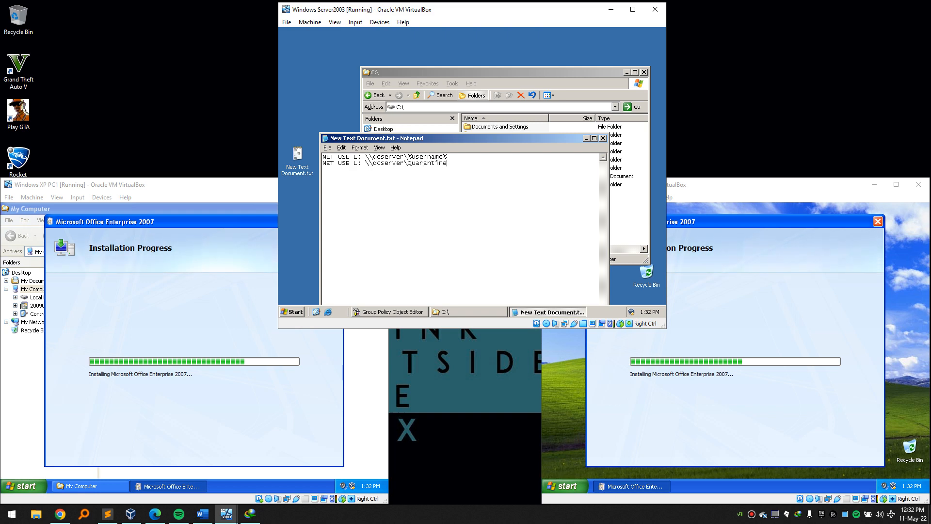
{"action": "left_click", "coordinate": [327, 148]}
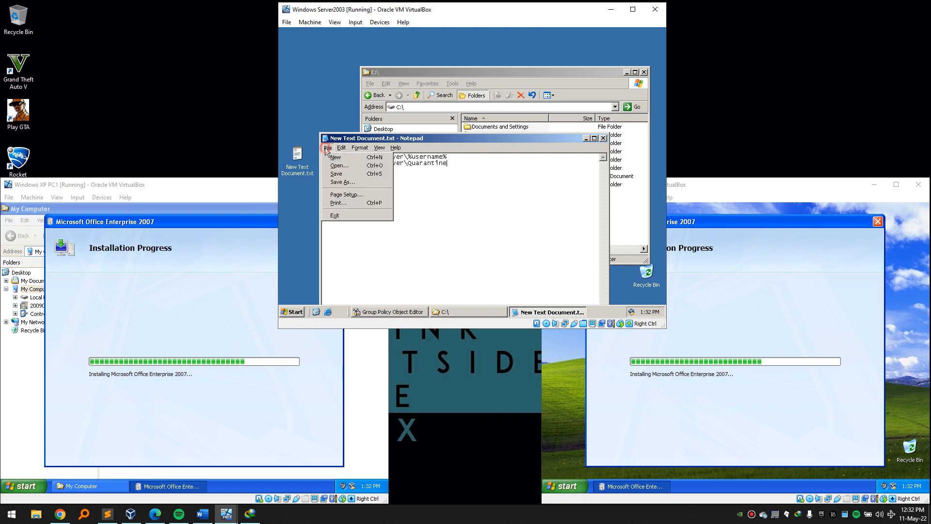
Save the script as mapdrive.bat in C:\WINDOWS\SYSVOL using Save As.
{"action": "left_click", "coordinate": [343, 181]}
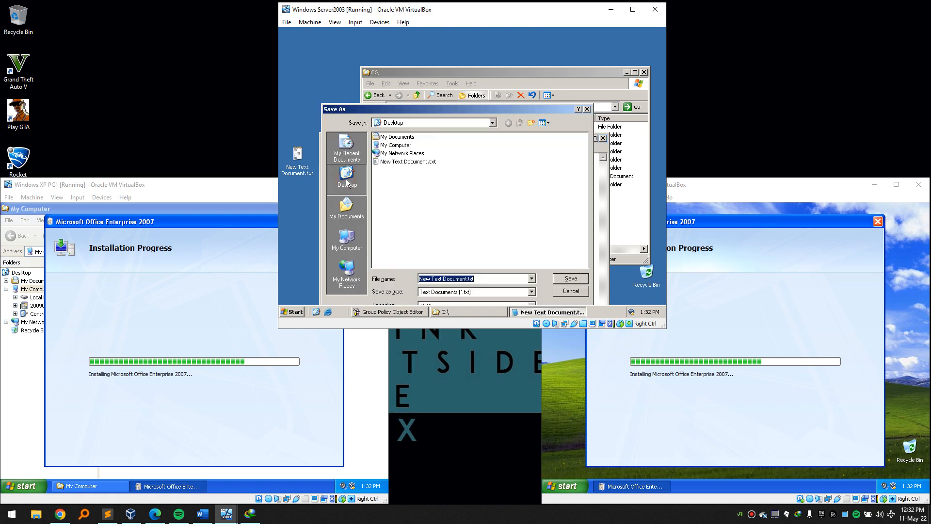
{"action": "double_click", "coordinate": [394, 145]}
{"action": "double_click", "coordinate": [411, 138]}
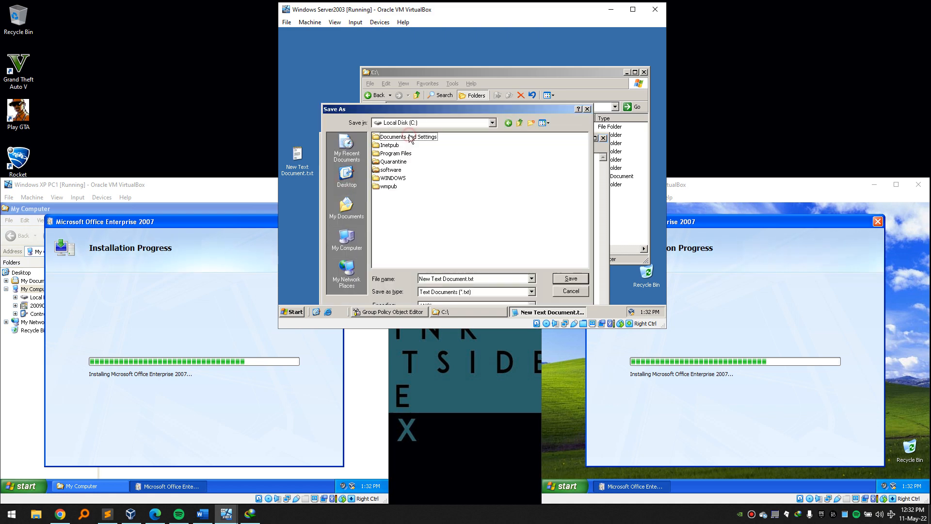
{"action": "double_click", "coordinate": [393, 178]}
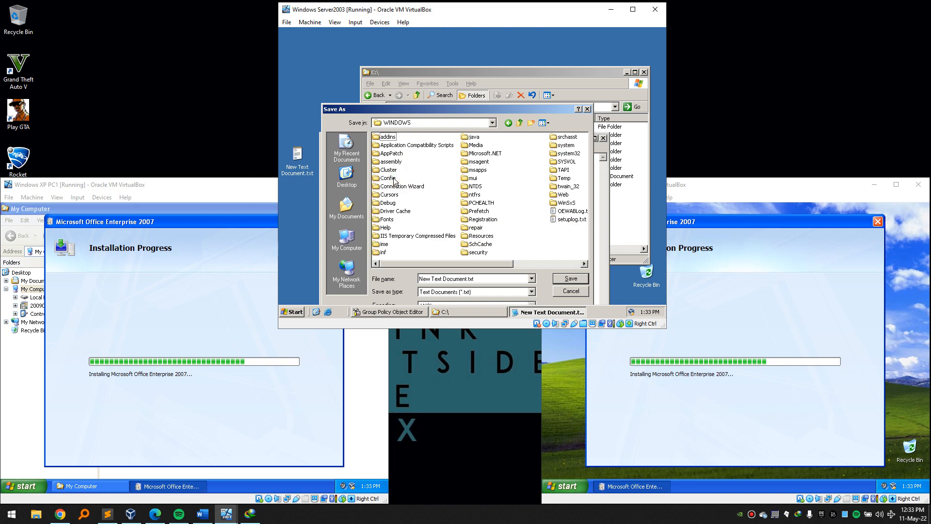
{"action": "left_click", "coordinate": [494, 200]}
{"action": "key", "text": "s"}
{"action": "key", "text": "s"}
{"action": "key", "text": "s"}
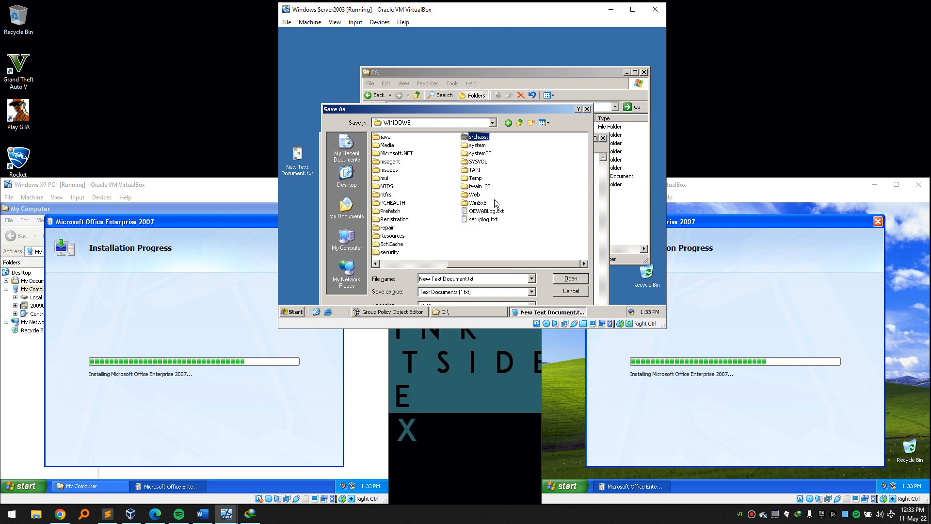
{"action": "key", "text": "s"}
{"action": "key", "text": "s"}
{"action": "key", "text": "s"}
{"action": "key", "text": "Return"}
{"action": "key", "text": "s"}
{"action": "key", "text": "s"}
{"action": "key", "text": "s"}
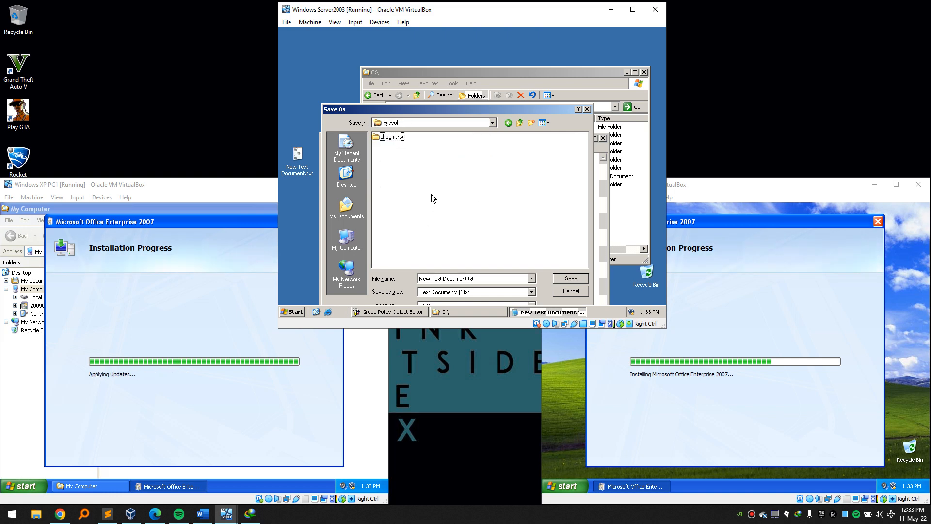
{"action": "left_click", "coordinate": [491, 281]}
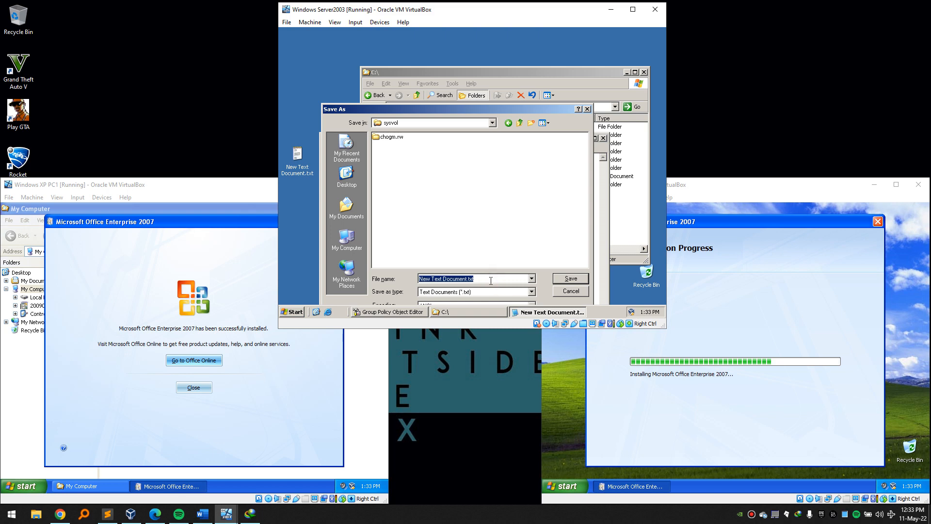
{"action": "type", "text": "map"}
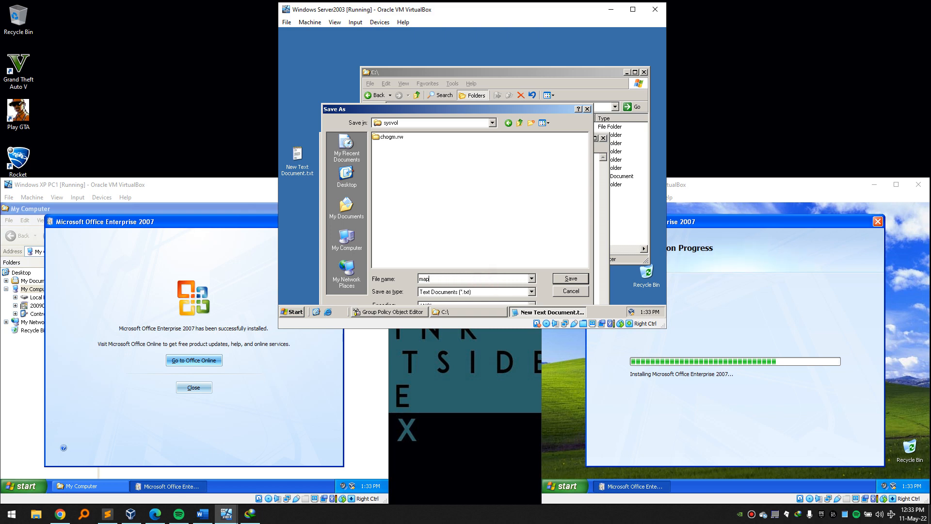
{"action": "type", "text": "dir"}
{"action": "type", "text": "ve.bat"}
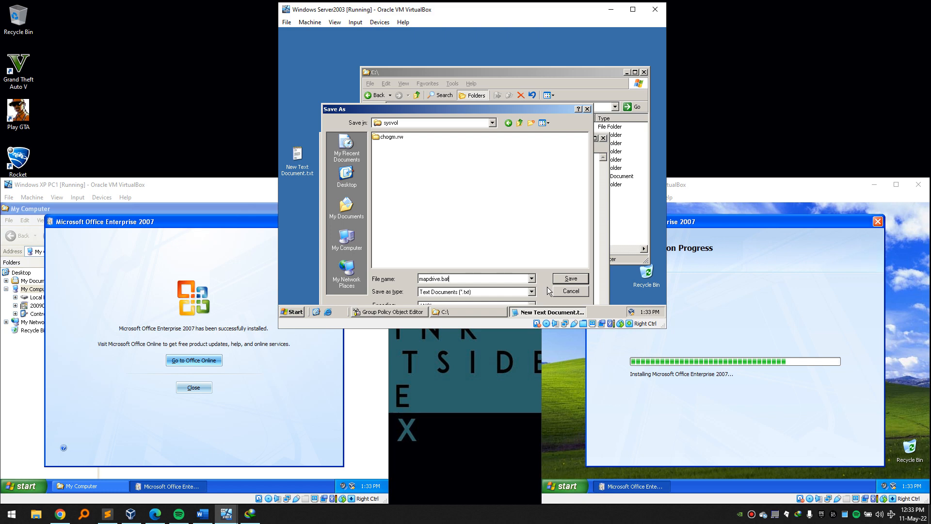
{"action": "left_click", "coordinate": [561, 280]}
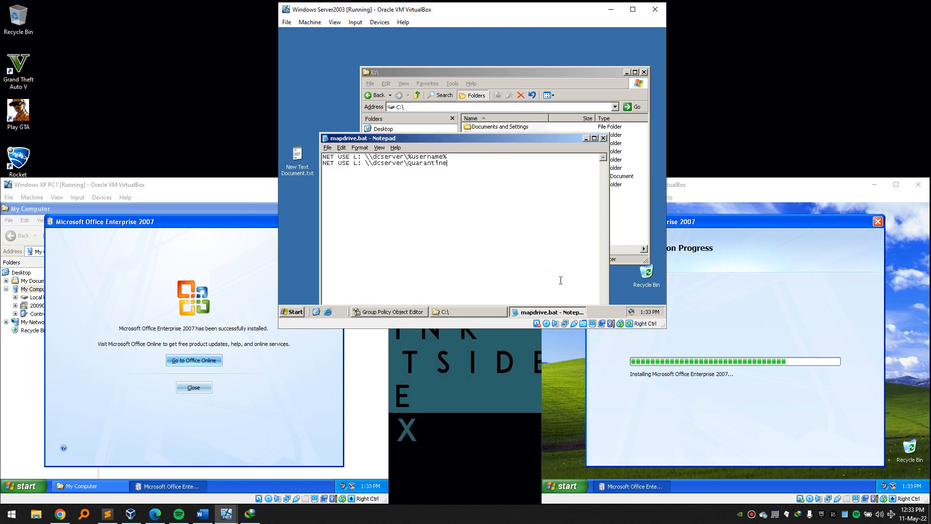
Close Notepad and delete the leftover New Text Document.txt from the server desktop.
{"action": "left_click", "coordinate": [603, 139]}
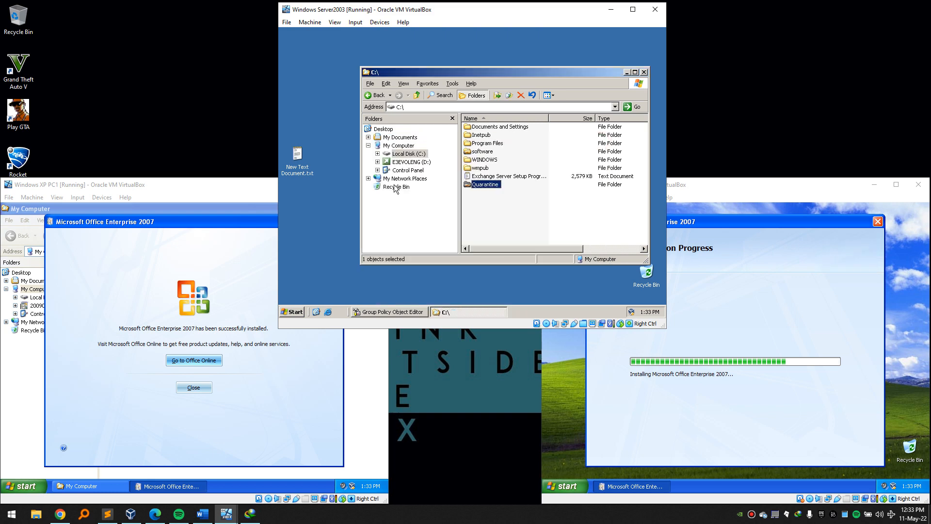
{"action": "left_click", "coordinate": [316, 142]}
{"action": "left_click_drag", "start_coordinate": [328, 161], "coordinate": [292, 183]}
{"action": "key", "text": "Delete"}
{"action": "key", "text": "Return"}
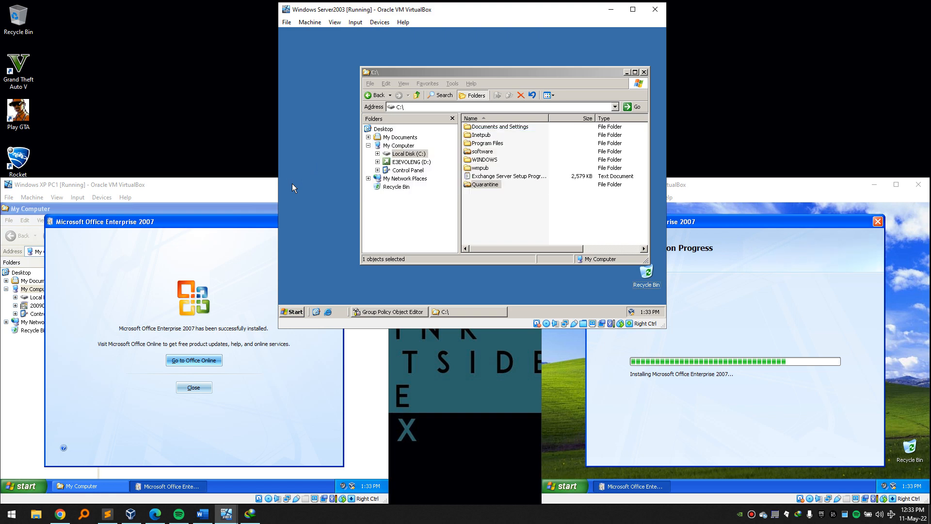
Browse into the C:\WINDOWS\SYSVOL\sysvol folder.
{"action": "double_click", "coordinate": [481, 160]}
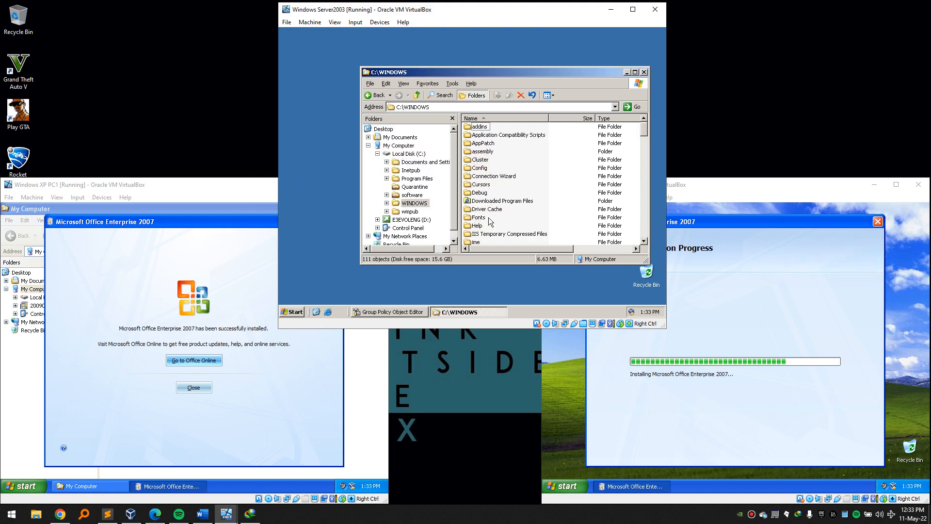
{"action": "key", "text": "s"}
{"action": "key", "text": "s"}
{"action": "key", "text": "s"}
{"action": "key", "text": "s"}
{"action": "key", "text": "s"}
{"action": "key", "text": "s"}
{"action": "key", "text": "Return"}
{"action": "key", "text": "s"}
{"action": "key", "text": "s"}
{"action": "key", "text": "s"}
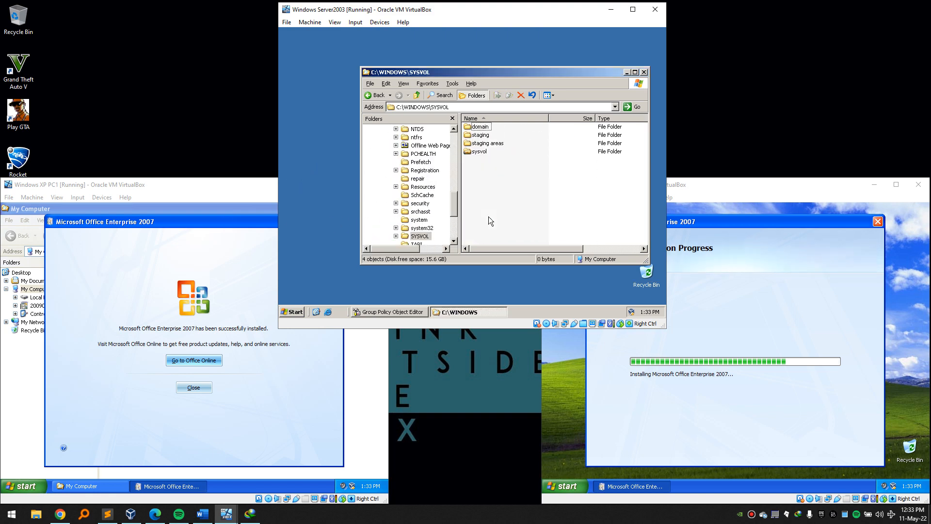
{"action": "key", "text": "Return"}
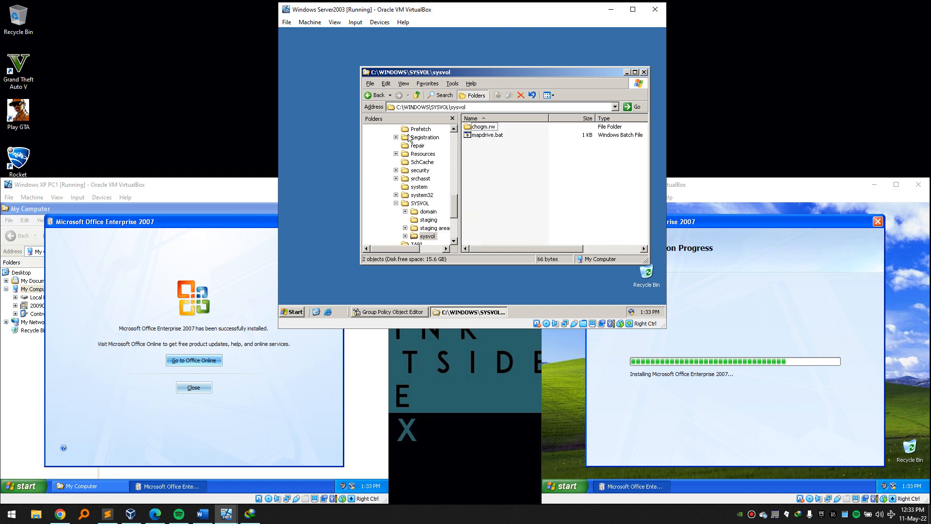
Run mapdrive.bat from sysvol and confirm the Quarantine network drive appears in My Computer.
{"action": "key", "text": "super+e"}
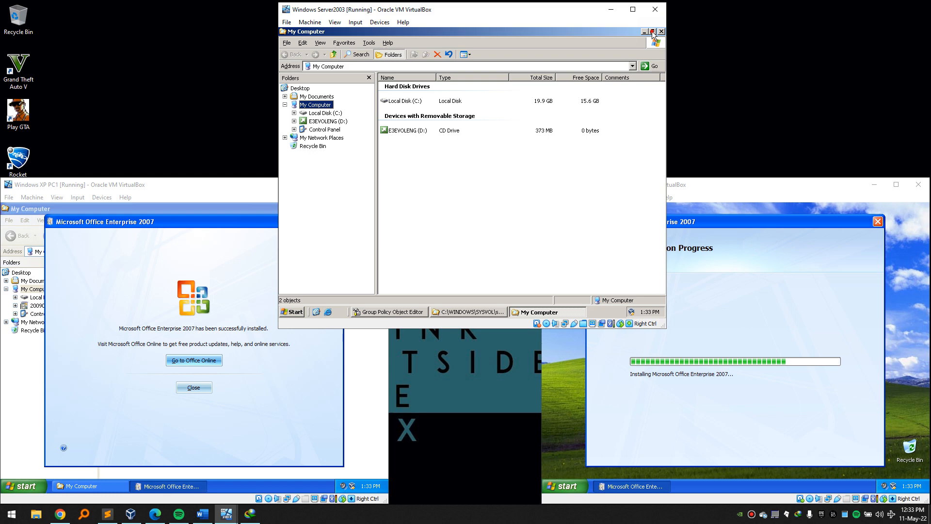
{"action": "left_click", "coordinate": [652, 31]}
{"action": "left_click_drag", "start_coordinate": [532, 55], "coordinate": [488, 134]}
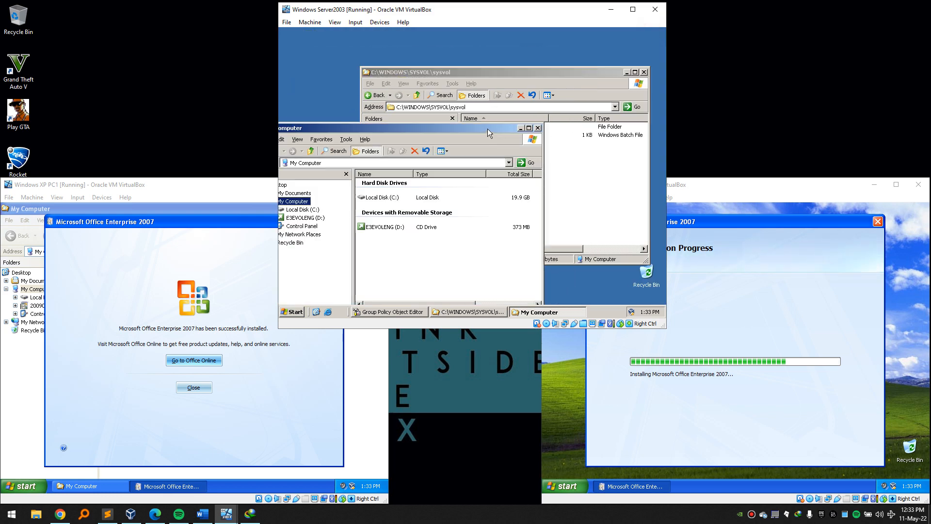
{"action": "left_click", "coordinate": [601, 153]}
{"action": "left_click_drag", "start_coordinate": [490, 72], "coordinate": [560, 41]}
{"action": "left_click", "coordinate": [544, 105]}
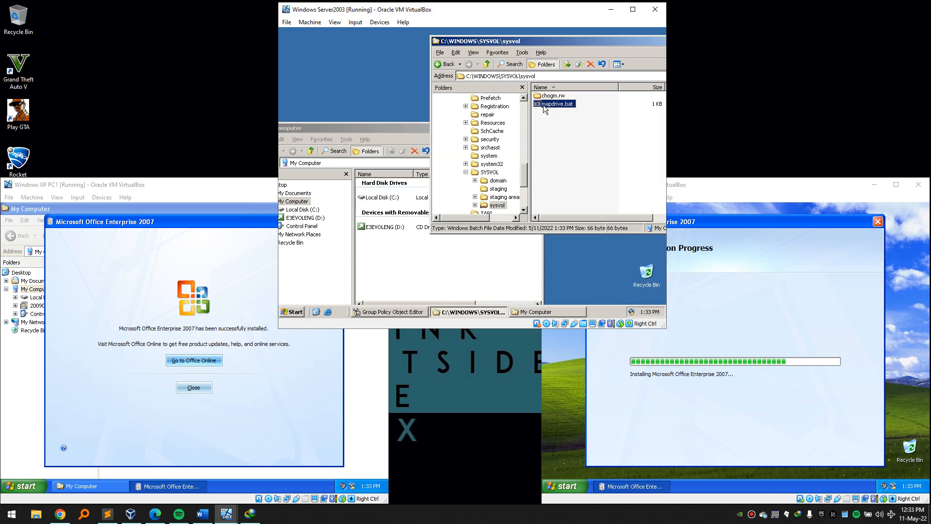
{"action": "left_click", "coordinate": [389, 273]}
{"action": "left_click", "coordinate": [386, 256]}
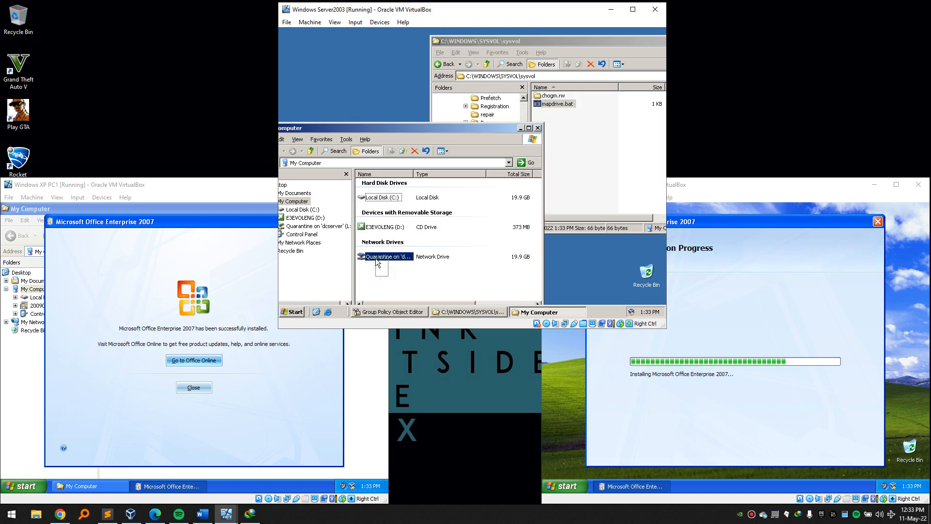
Close the My Computer and sysvol windows and switch to the XP PC1 machine.
{"action": "left_click", "coordinate": [538, 128]}
{"action": "left_click_drag", "start_coordinate": [650, 41], "coordinate": [553, 69]}
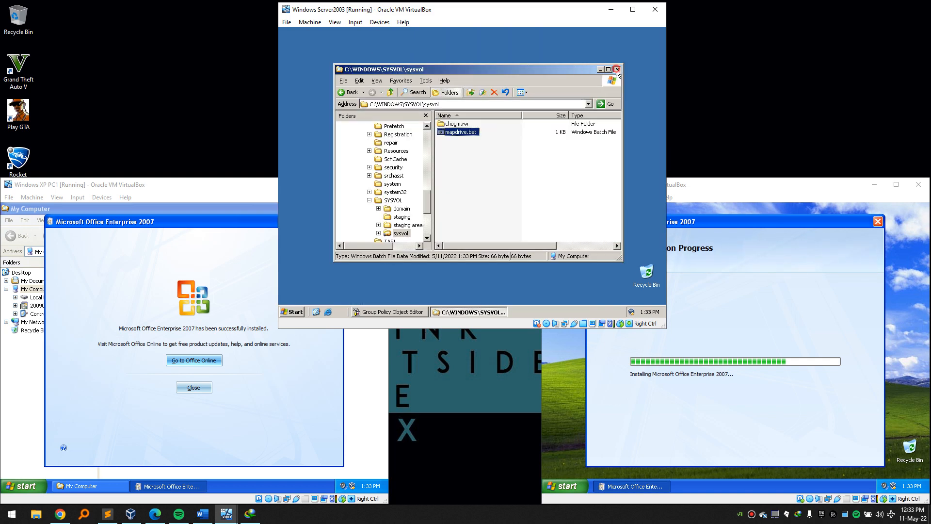
{"action": "left_click", "coordinate": [617, 69]}
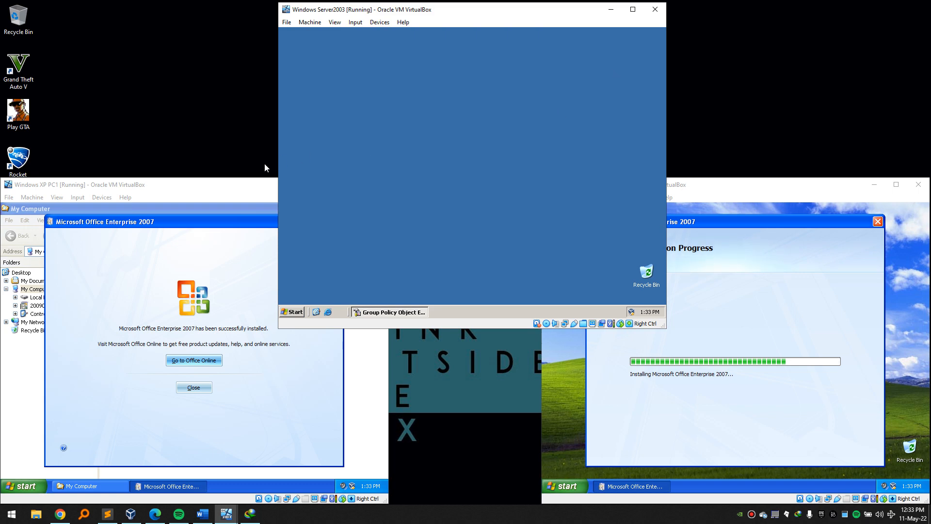
{"action": "left_click", "coordinate": [148, 185]}
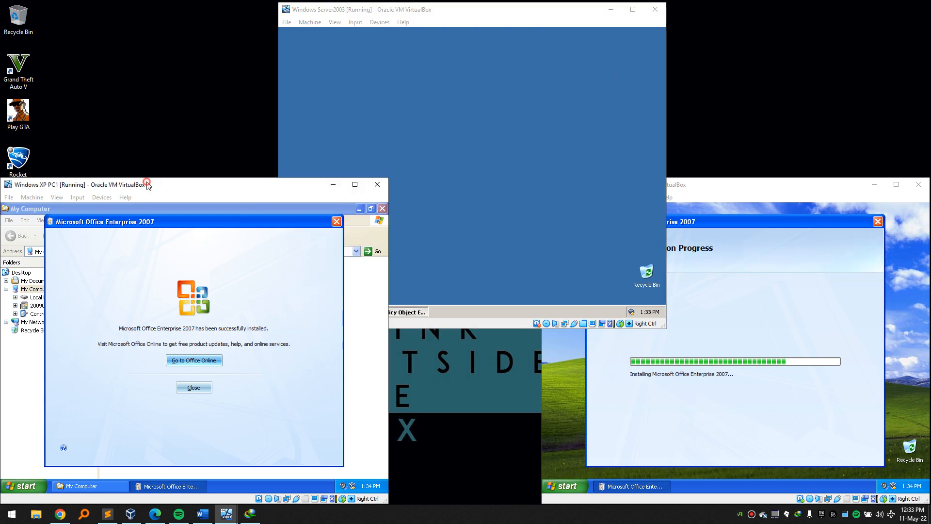
Return to the Server2003 machine and dismiss an empty Run prompt.
{"action": "left_click", "coordinate": [461, 100]}
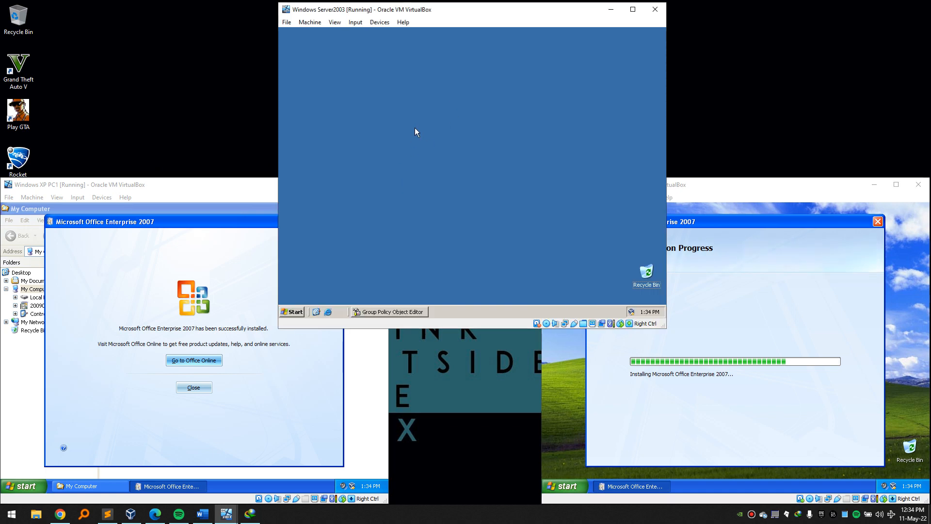
{"action": "key", "text": "super+r"}
{"action": "key", "text": "BackSpace"}
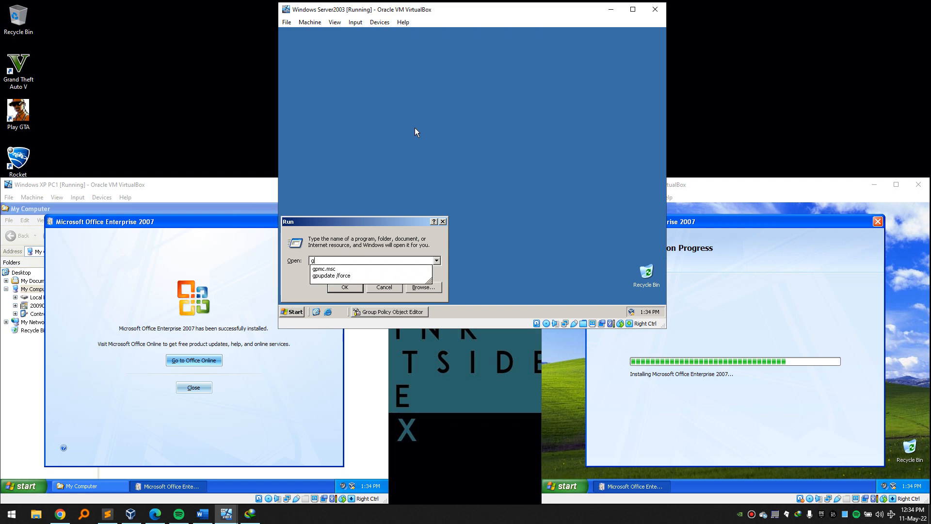
{"action": "key", "text": "Escape"}
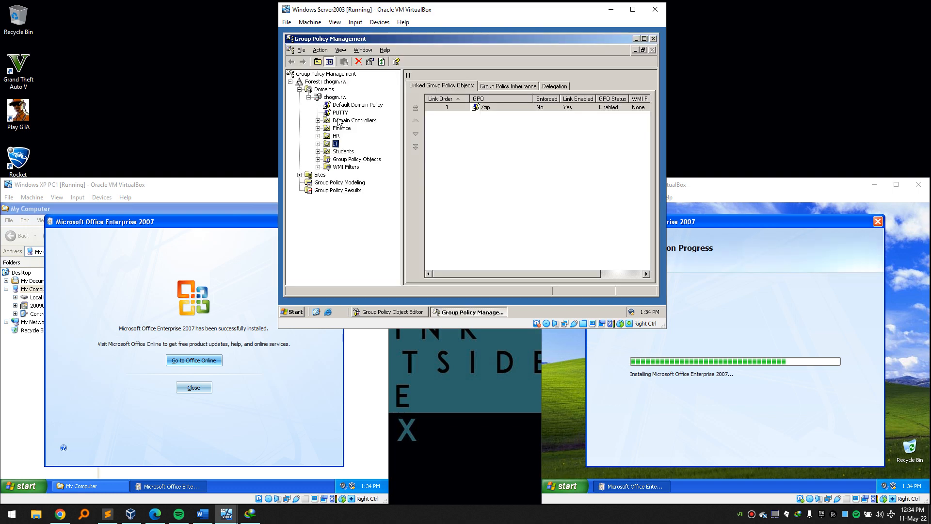
Create a GPO named 'mapdrive' linked to chogm.rw and open it for editing.
{"action": "left_click", "coordinate": [338, 98]}
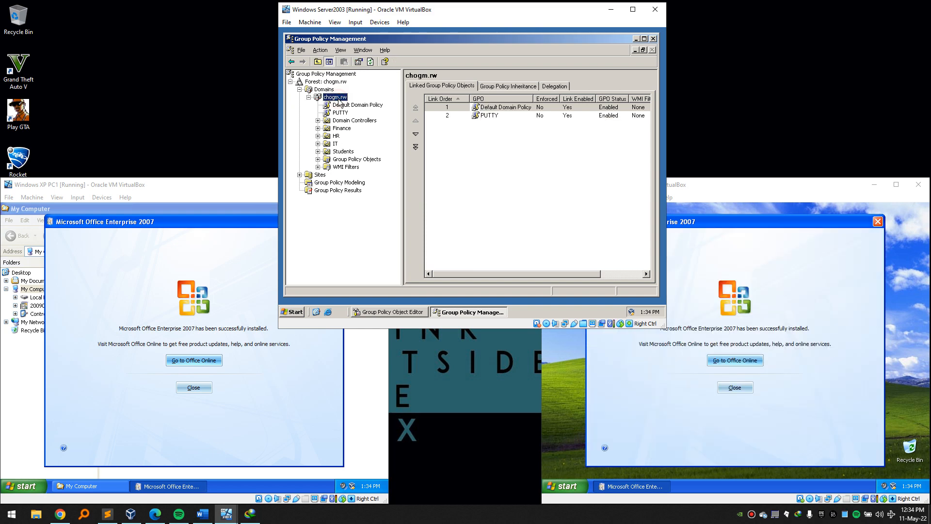
{"action": "right_click", "coordinate": [338, 99]}
{"action": "left_click", "coordinate": [350, 104]}
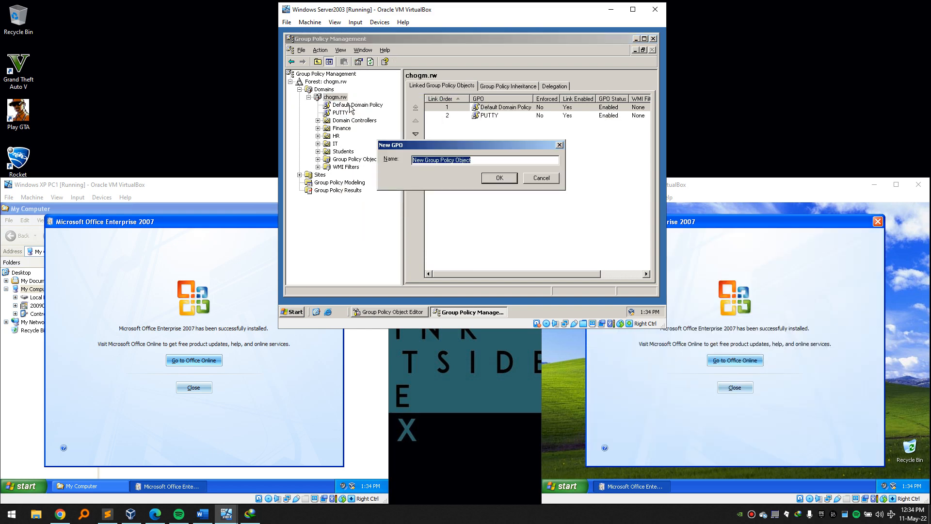
{"action": "type", "text": "mapdrive"}
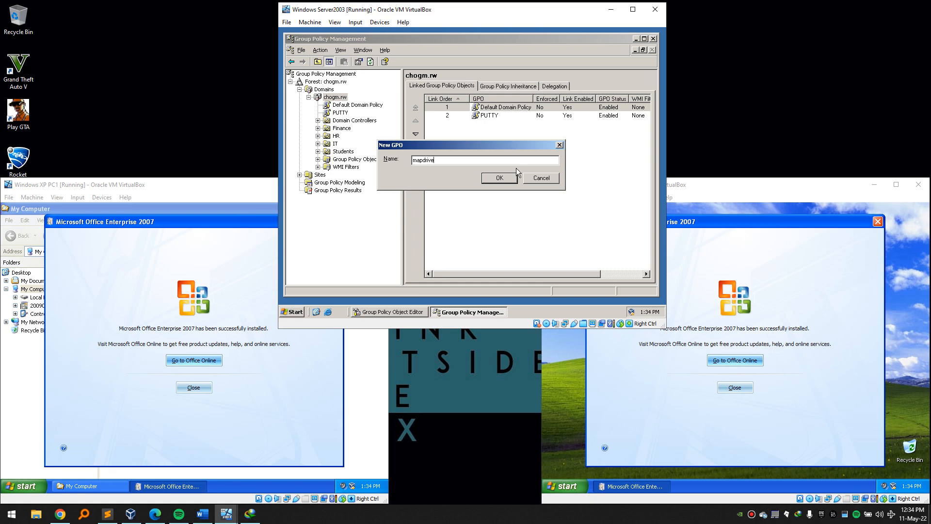
{"action": "left_click", "coordinate": [505, 181]}
{"action": "left_click", "coordinate": [498, 125]}
{"action": "right_click", "coordinate": [499, 127]}
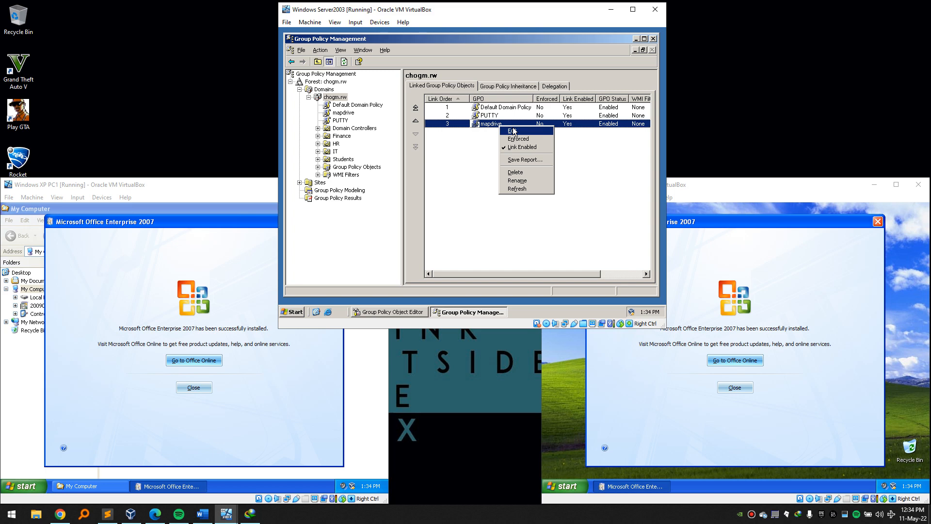
{"action": "left_click", "coordinate": [513, 131]}
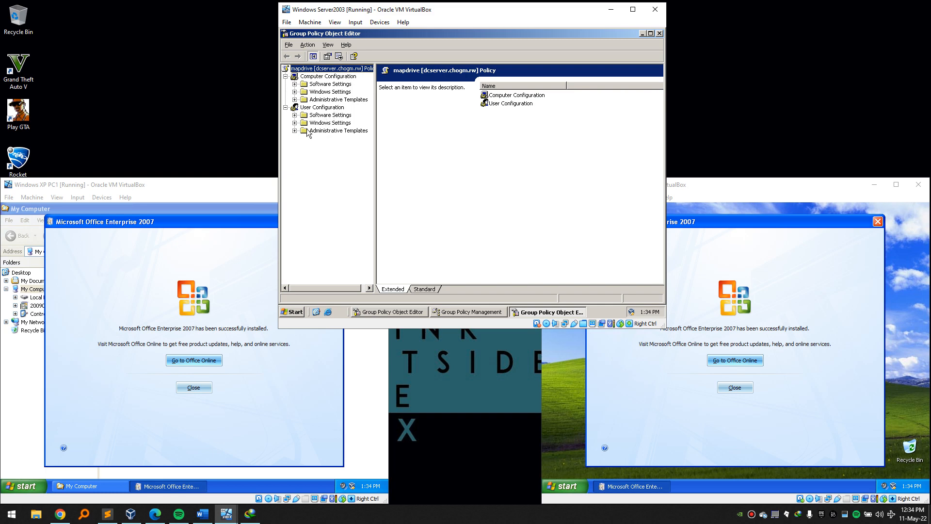
In the GPO editor, open the user Logon script properties and show the Logon scripts folder.
{"action": "left_click", "coordinate": [294, 123]}
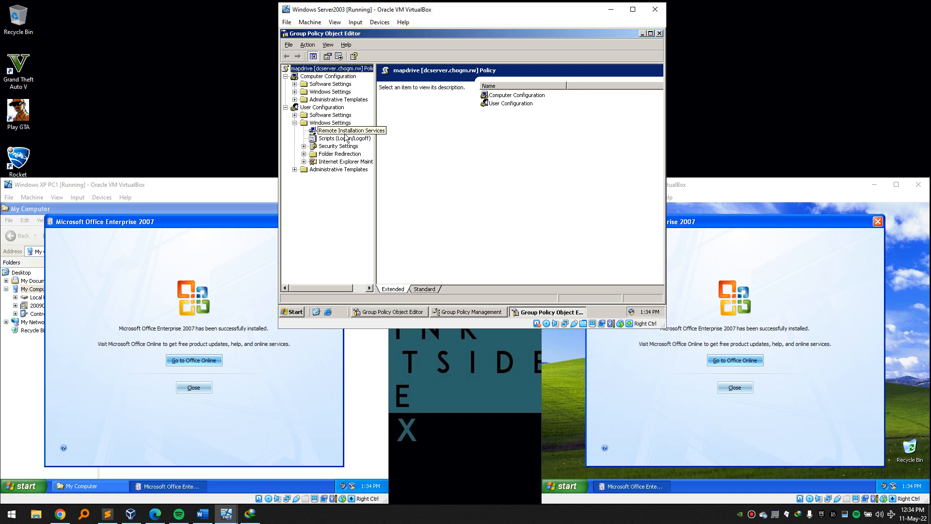
{"action": "left_click", "coordinate": [339, 140]}
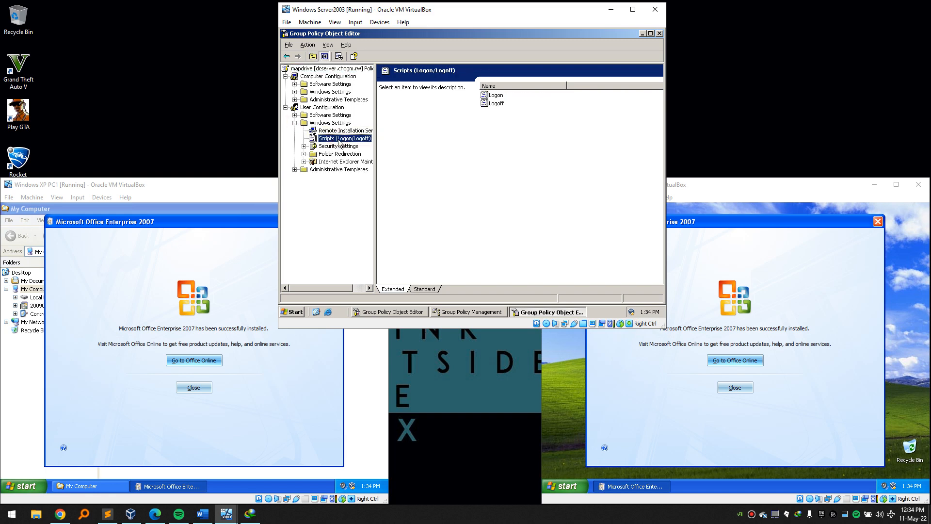
{"action": "double_click", "coordinate": [495, 96]}
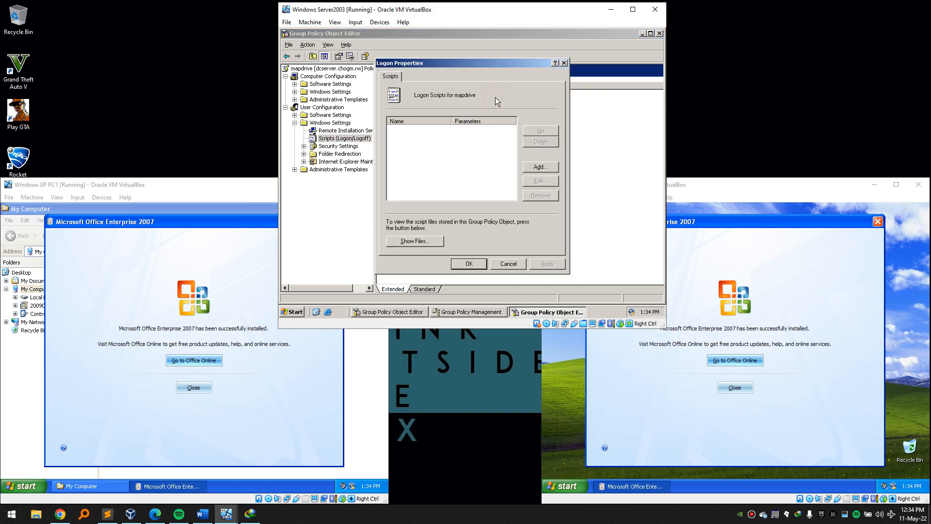
{"action": "left_click", "coordinate": [425, 241]}
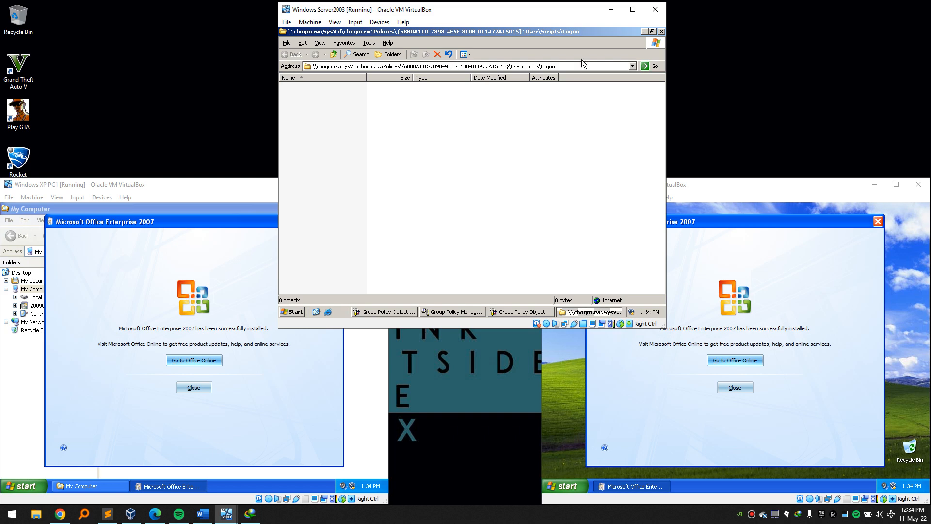
Copy mapdrive.bat from C:\WINDOWS\SYSVOL\sysvol into the Logon scripts folder.
{"action": "key", "text": "super+e"}
{"action": "double_click", "coordinate": [407, 181]}
{"action": "double_click", "coordinate": [400, 209]}
{"action": "scroll", "coordinate": [408, 218], "scroll_direction": "down", "scroll_amount": 10}
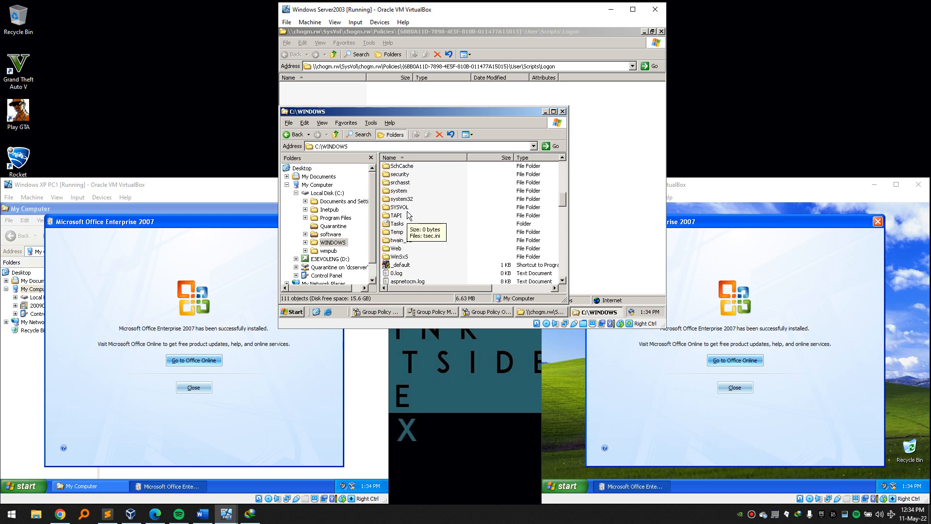
{"action": "double_click", "coordinate": [404, 207]}
{"action": "double_click", "coordinate": [400, 191]}
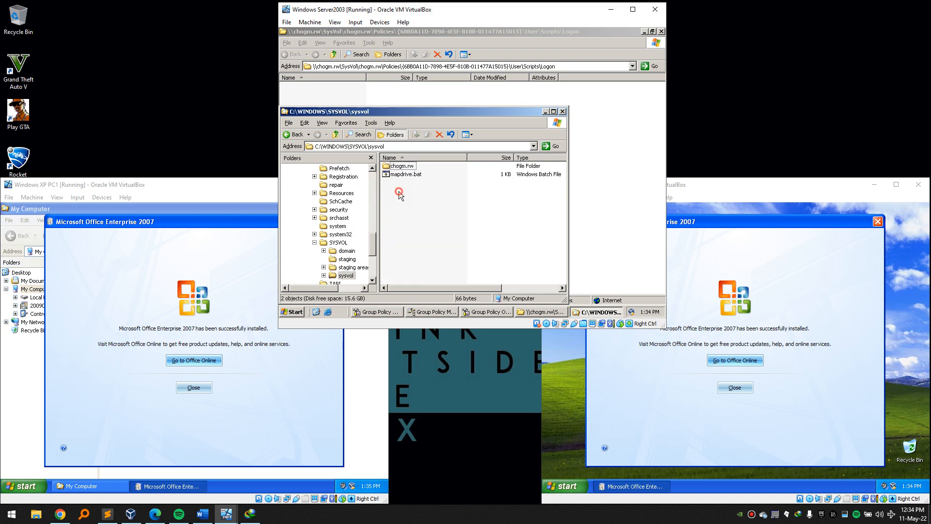
{"action": "left_click", "coordinate": [406, 175]}
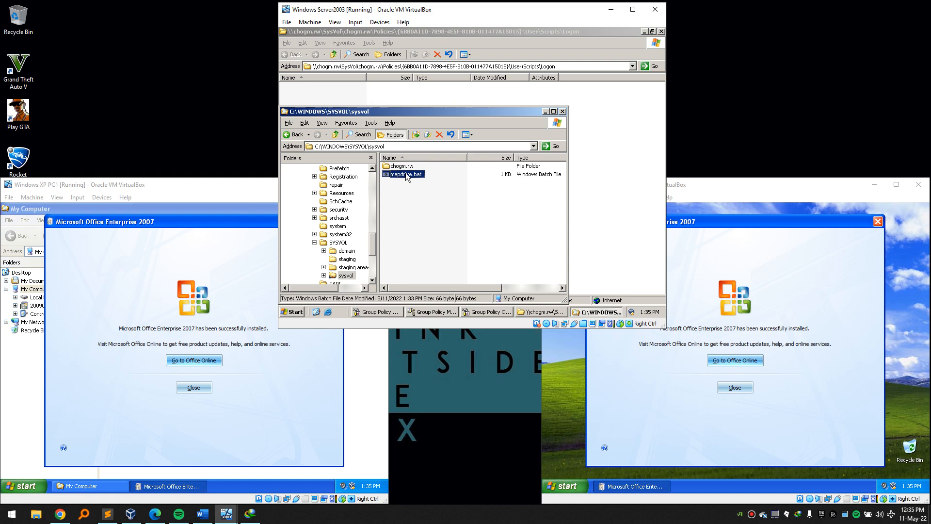
{"action": "left_click", "coordinate": [562, 111]}
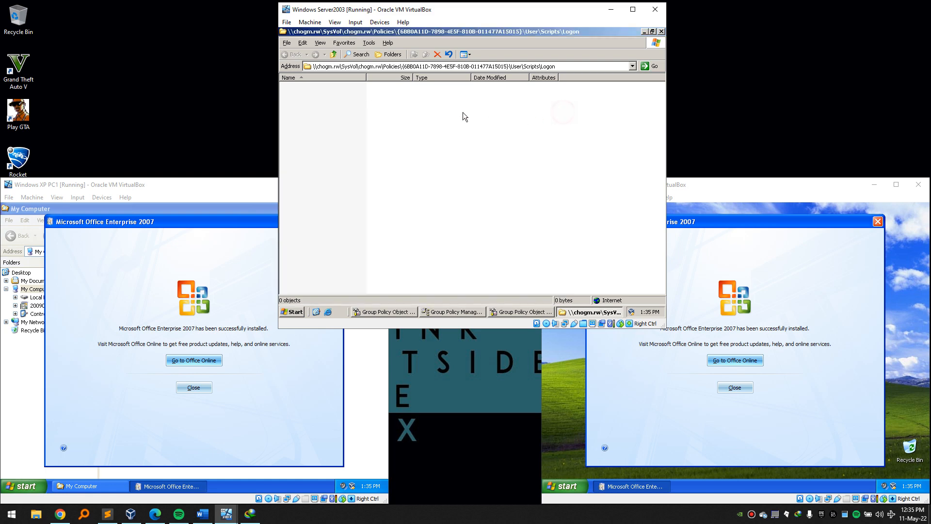
{"action": "key", "text": "ctrl+v"}
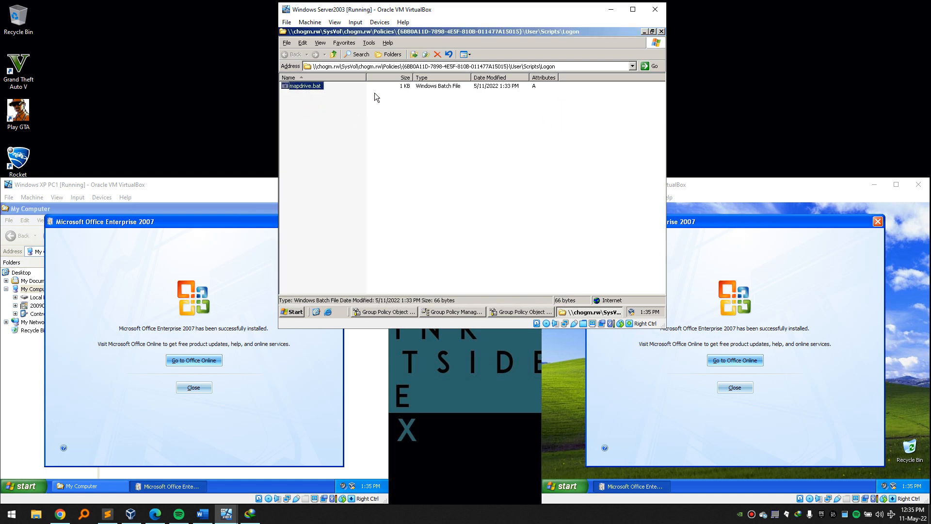
{"action": "left_click", "coordinate": [661, 31]}
Add mapdrive.bat from the Logon folder as a logon script and apply the change.
{"action": "left_click", "coordinate": [539, 167]}
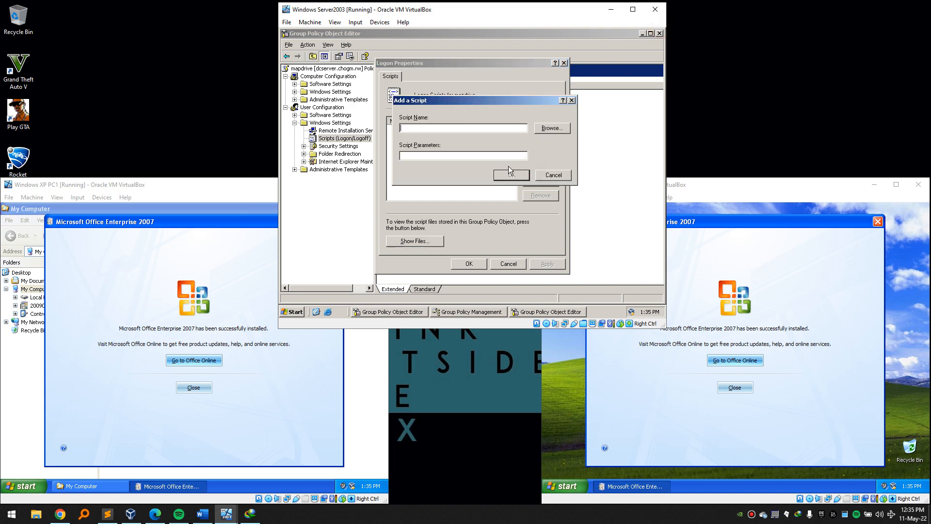
{"action": "left_click", "coordinate": [553, 129]}
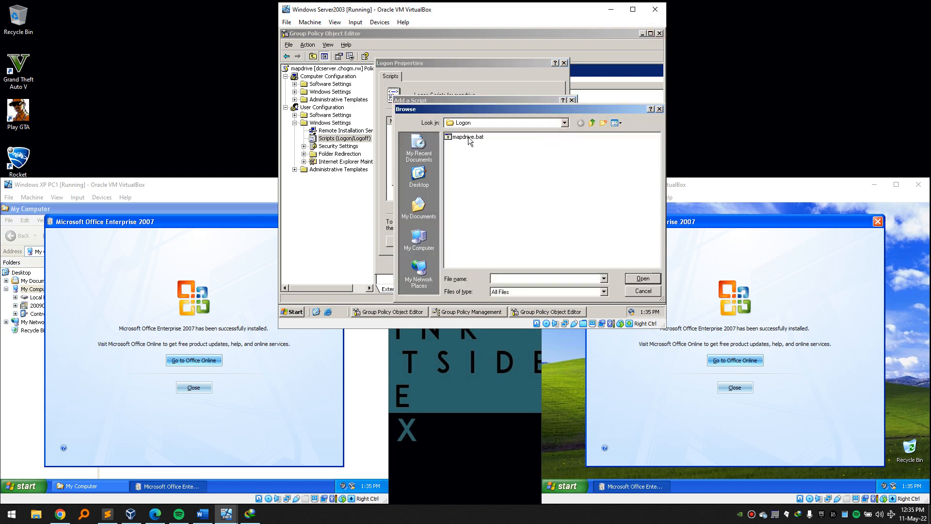
{"action": "left_click", "coordinate": [467, 137]}
{"action": "left_click", "coordinate": [636, 280]}
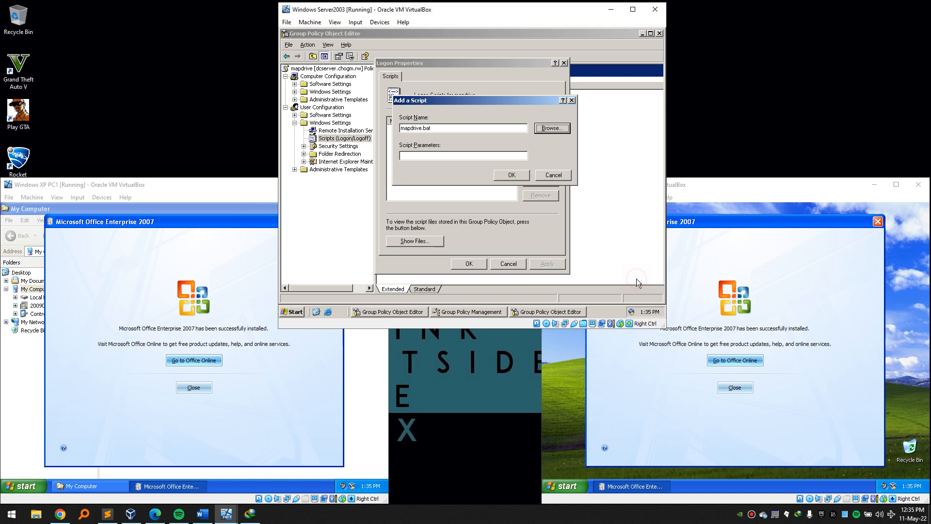
{"action": "left_click", "coordinate": [525, 175]}
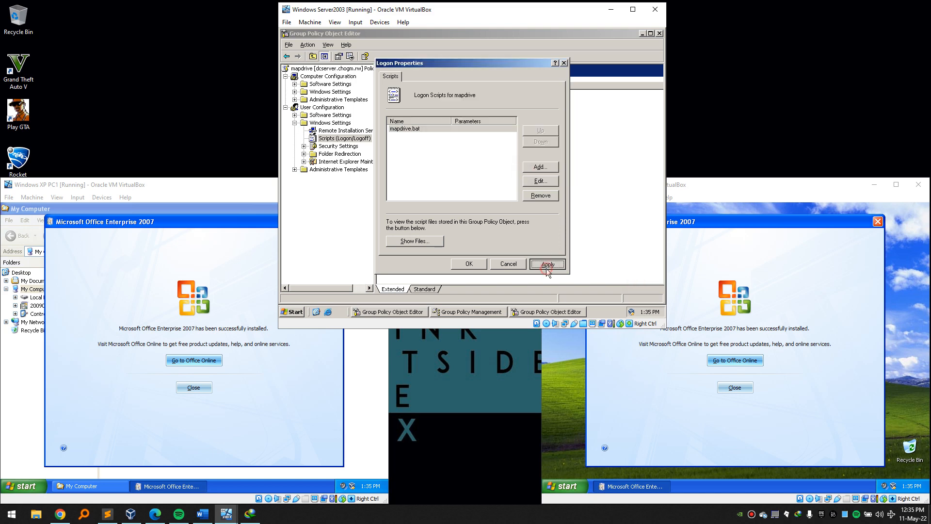
{"action": "left_click", "coordinate": [469, 264]}
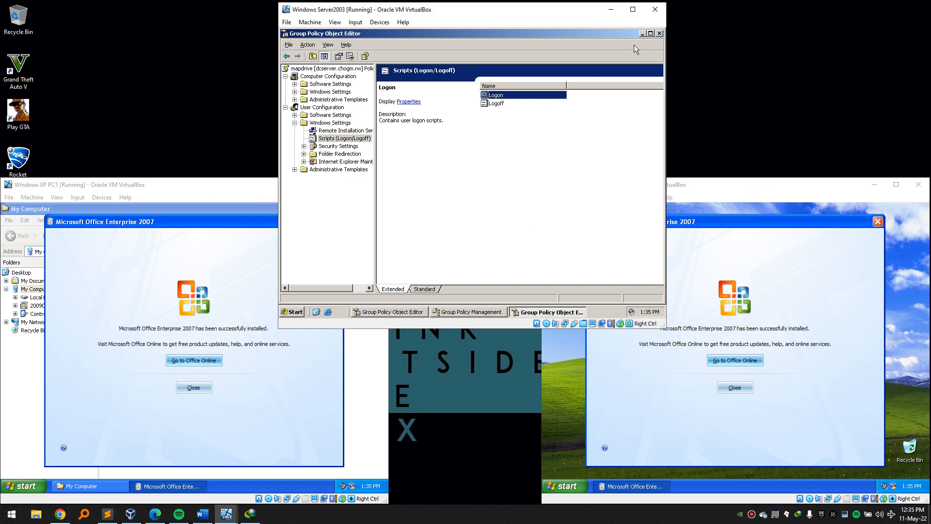
Close the policy editors, force a group policy update on the server, and restart it.
{"action": "left_click", "coordinate": [659, 33]}
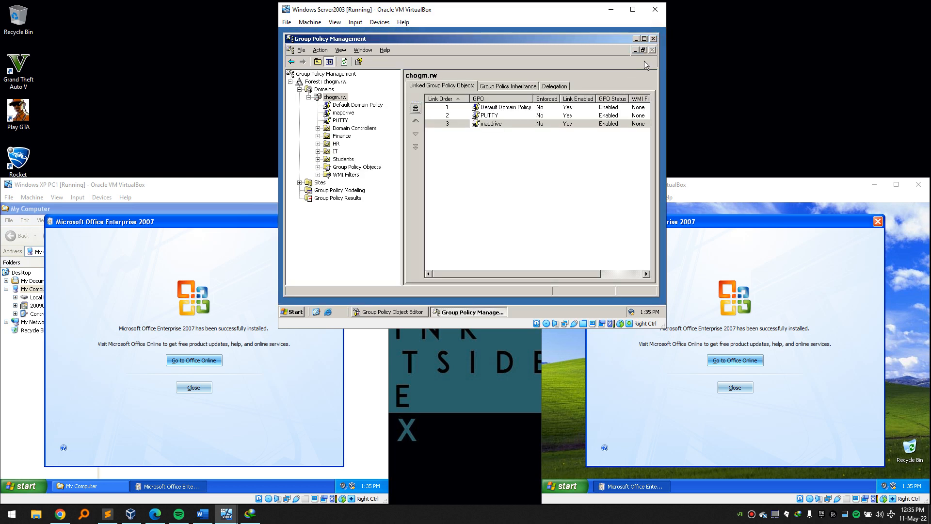
{"action": "left_click", "coordinate": [653, 38]}
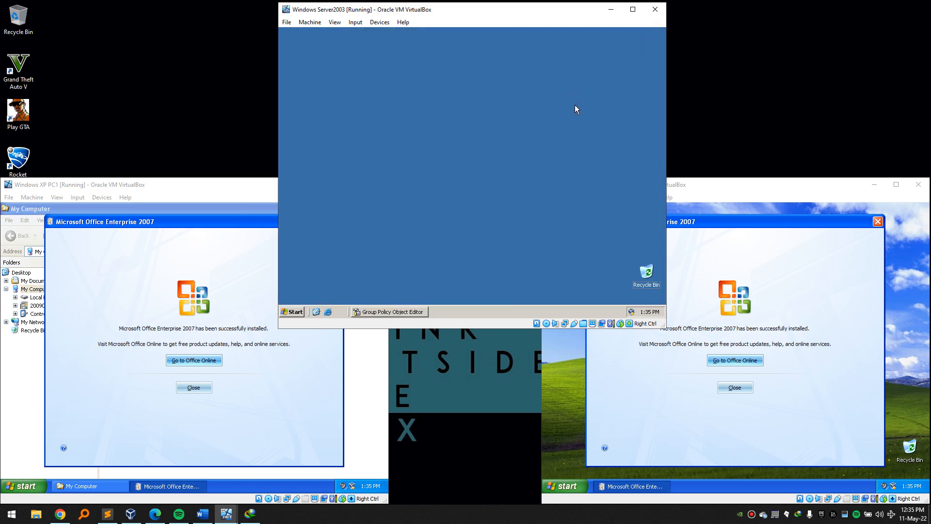
{"action": "key", "text": "super+r"}
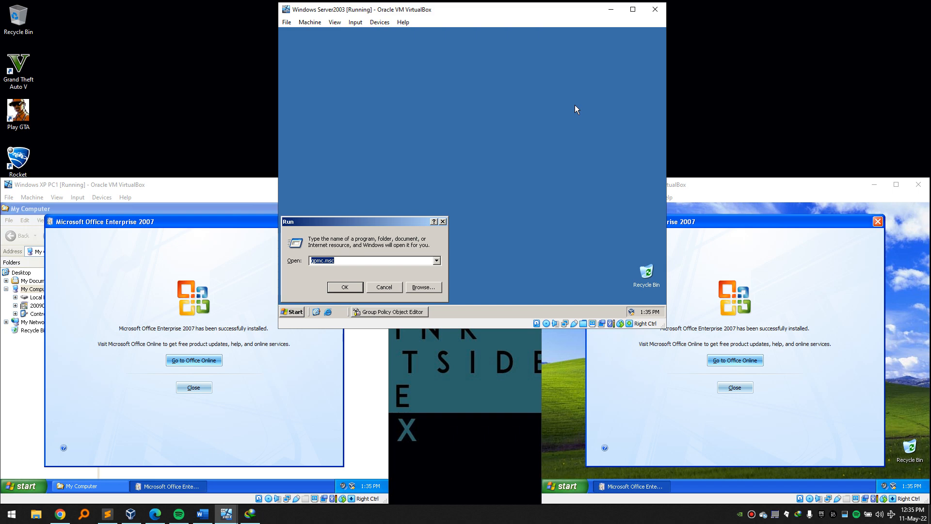
{"action": "type", "text": "gp"}
{"action": "key", "text": "Down"}
{"action": "key", "text": "Down"}
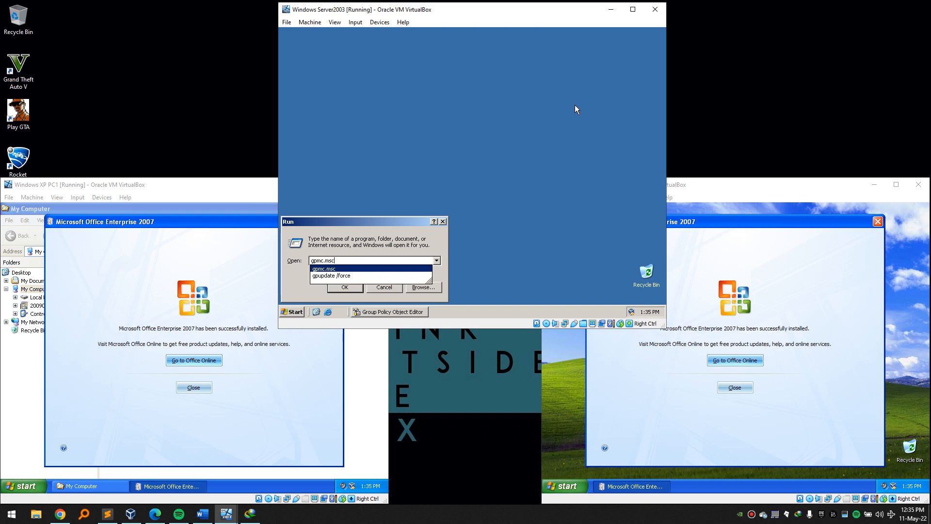
{"action": "key", "text": "Return"}
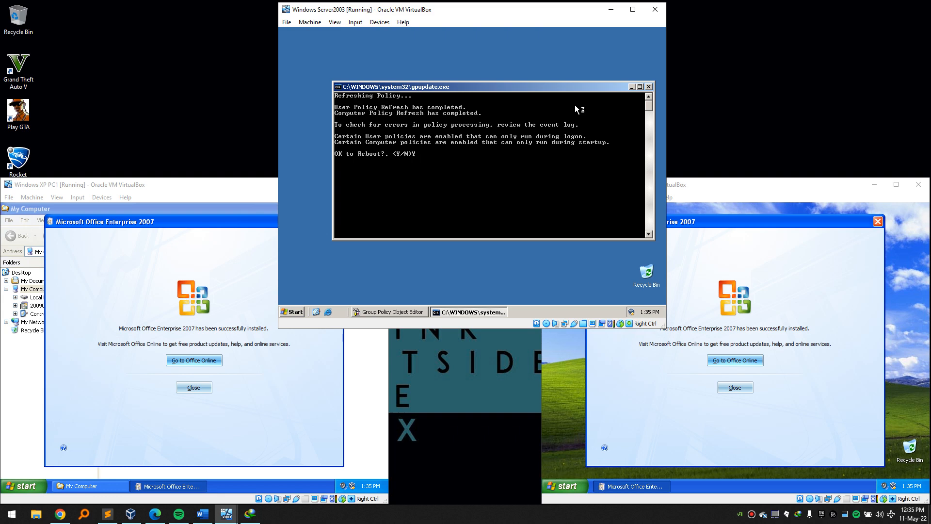
{"action": "key", "text": "Return"}
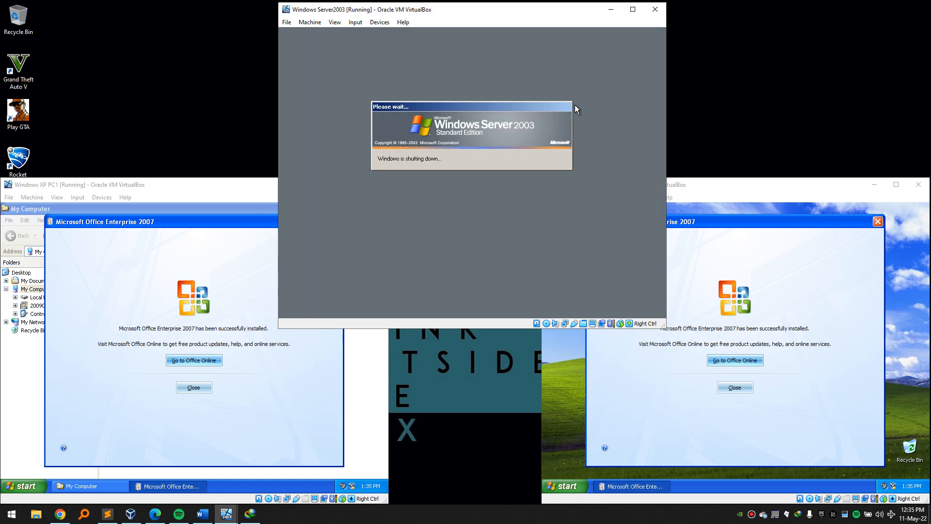
Dismiss the Office installed messages on PC1 and PC2.
{"action": "left_click", "coordinate": [241, 186]}
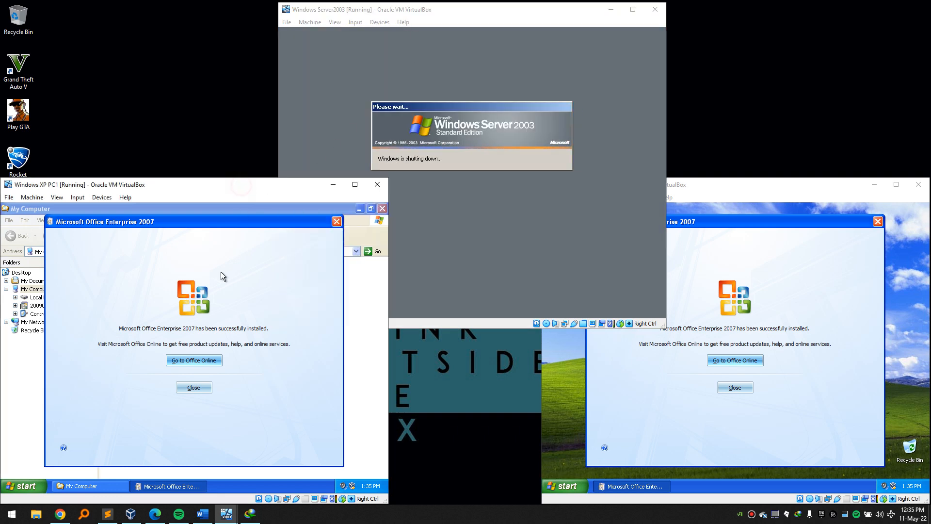
{"action": "left_click", "coordinate": [197, 387]}
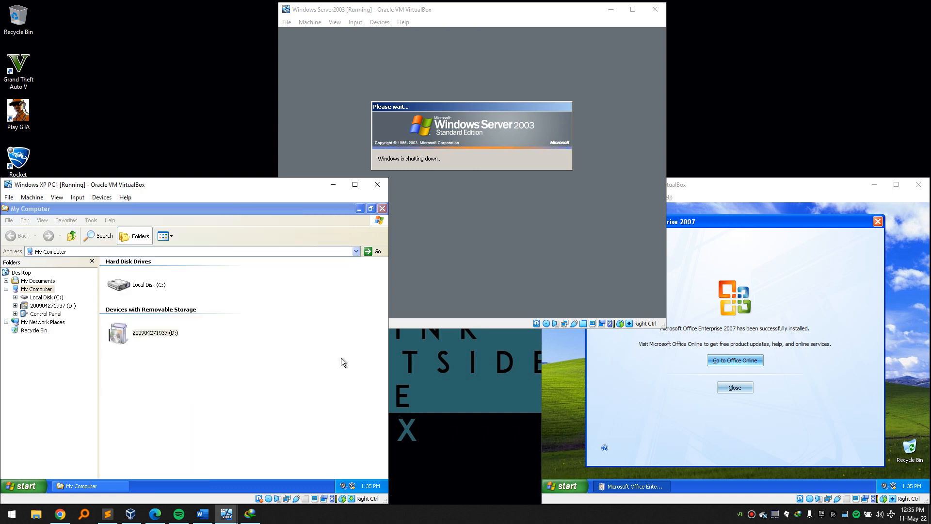
{"action": "left_click", "coordinate": [778, 288]}
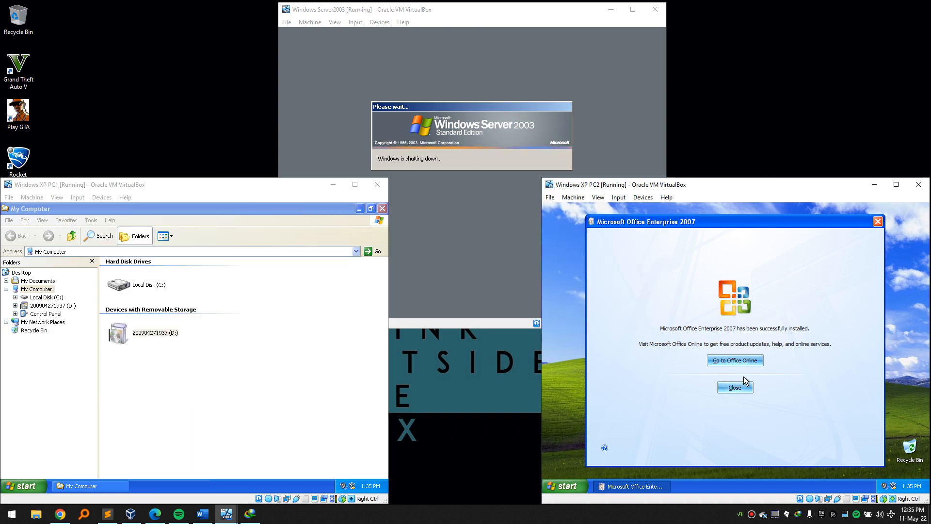
{"action": "left_click_drag", "start_coordinate": [726, 225], "coordinate": [721, 221]}
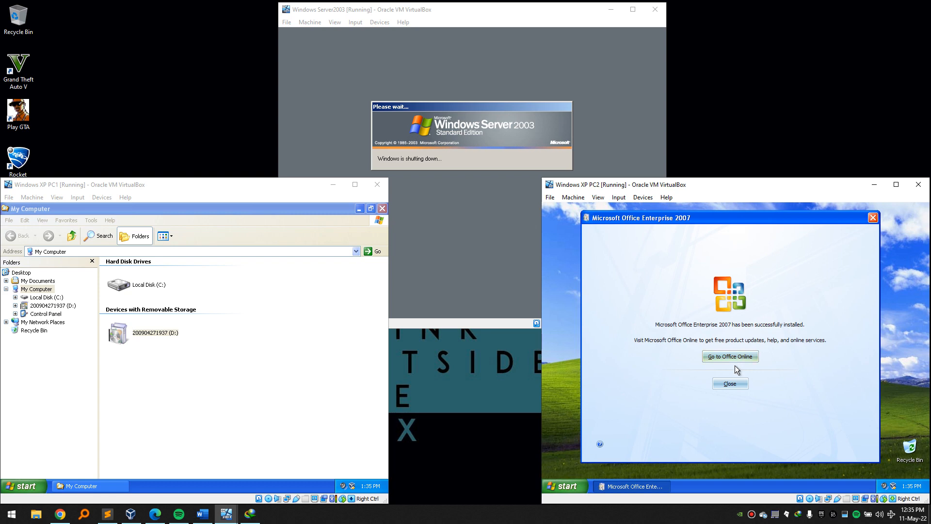
{"action": "left_click", "coordinate": [735, 383]}
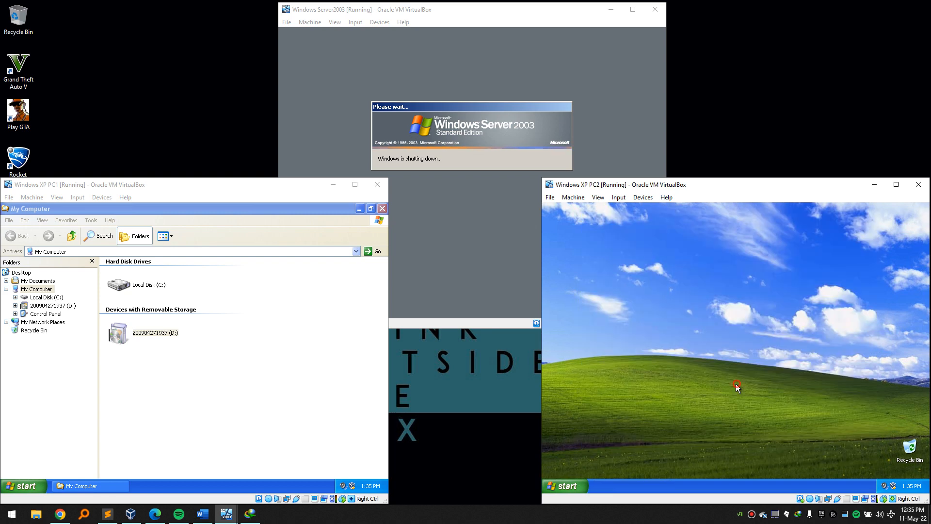
Log off PC1 and PC2, then dismiss the server's Critical Battery warning.
{"action": "left_click", "coordinate": [382, 208]}
{"action": "left_click", "coordinate": [36, 485]}
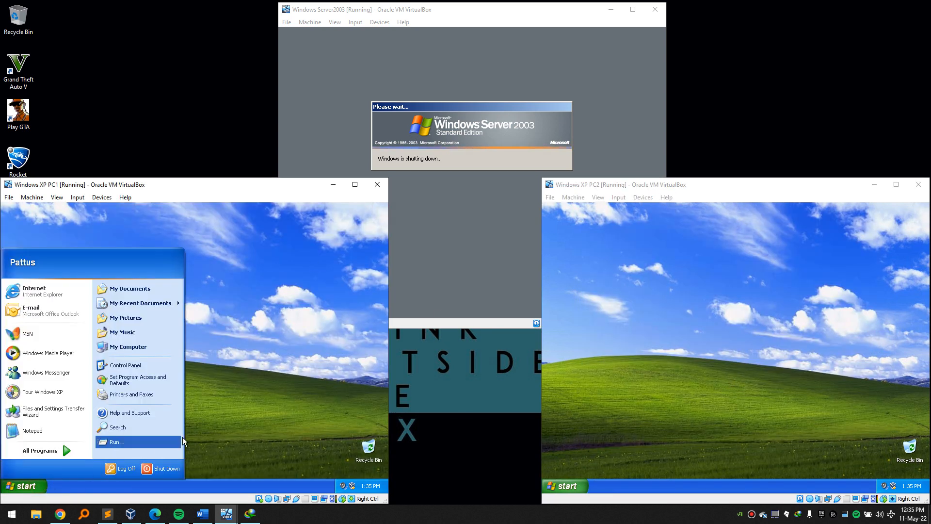
{"action": "left_click", "coordinate": [121, 468]}
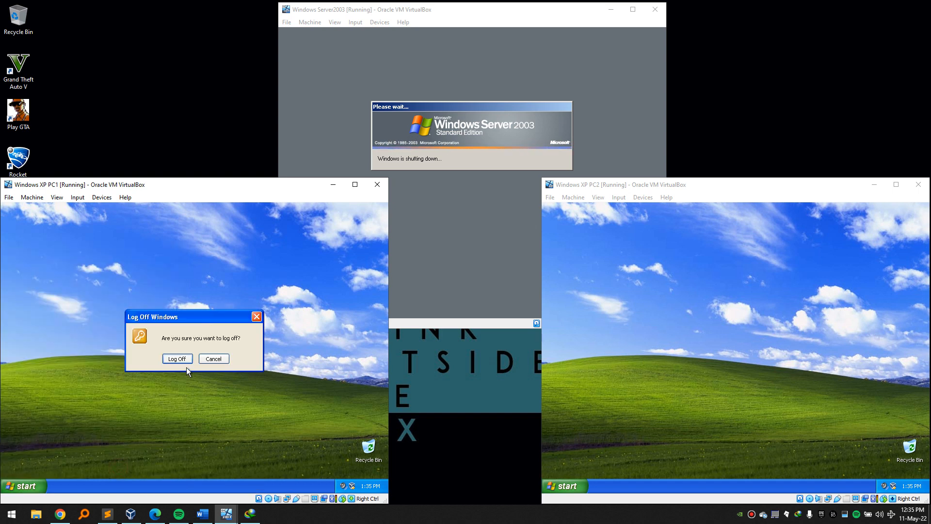
{"action": "left_click", "coordinate": [182, 358]}
{"action": "left_click", "coordinate": [567, 485]}
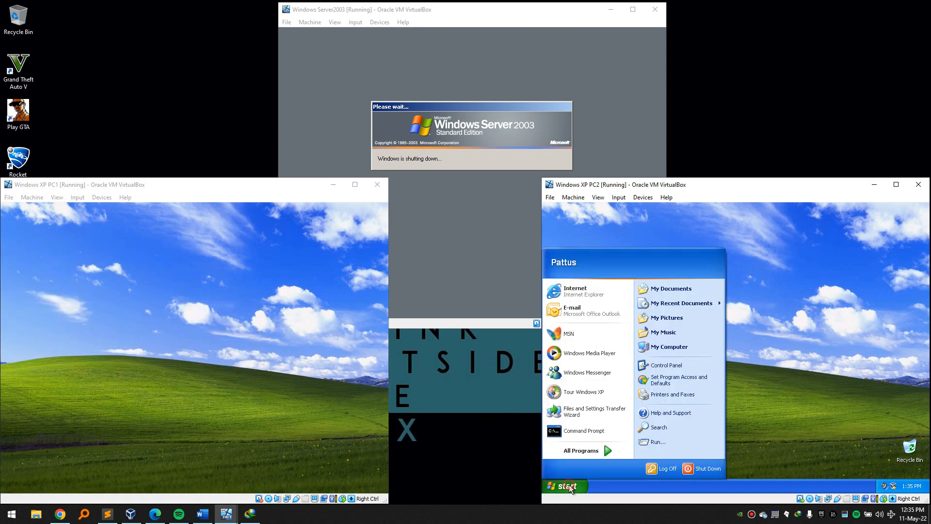
{"action": "left_click", "coordinate": [662, 468]}
{"action": "left_click", "coordinate": [716, 358]}
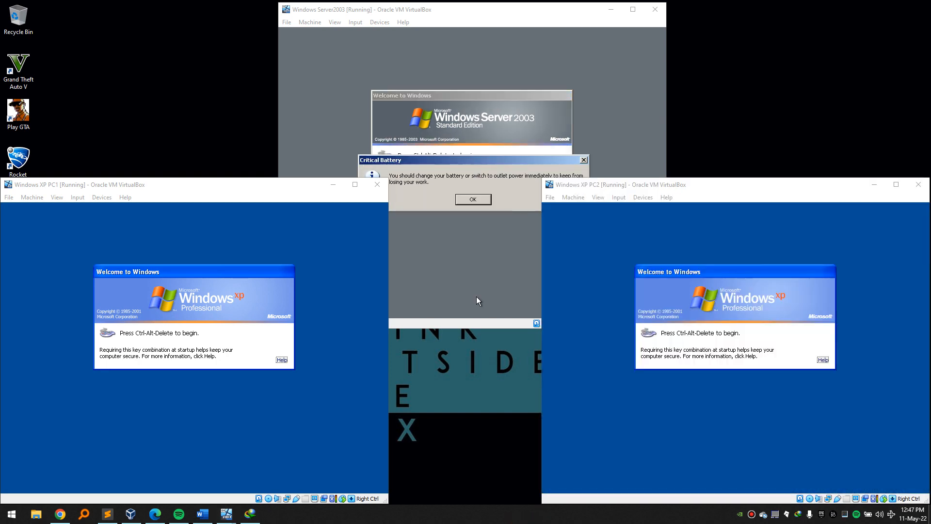
{"action": "left_click", "coordinate": [461, 170]}
{"action": "left_click", "coordinate": [473, 200]}
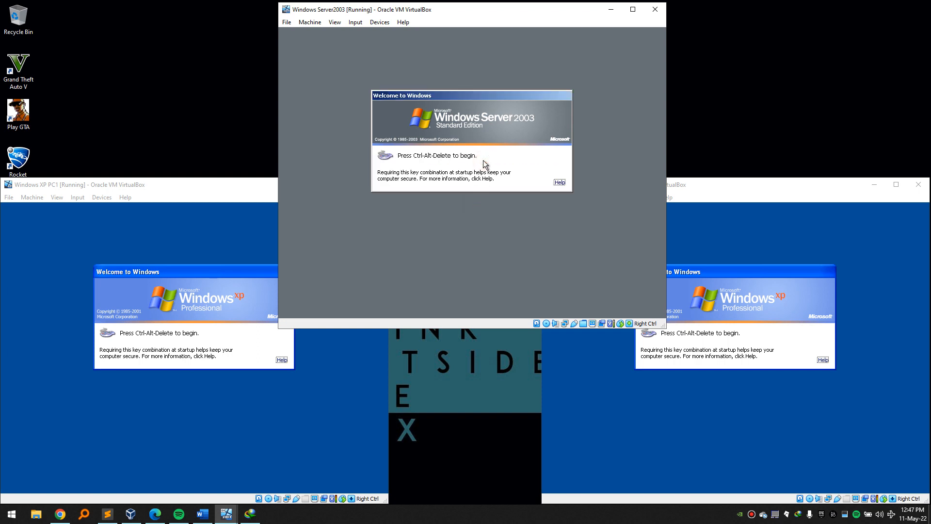
Log the server on as administrator and PC1 on to the domain as a student.
{"action": "key", "text": "ctrl+alt+Delete"}
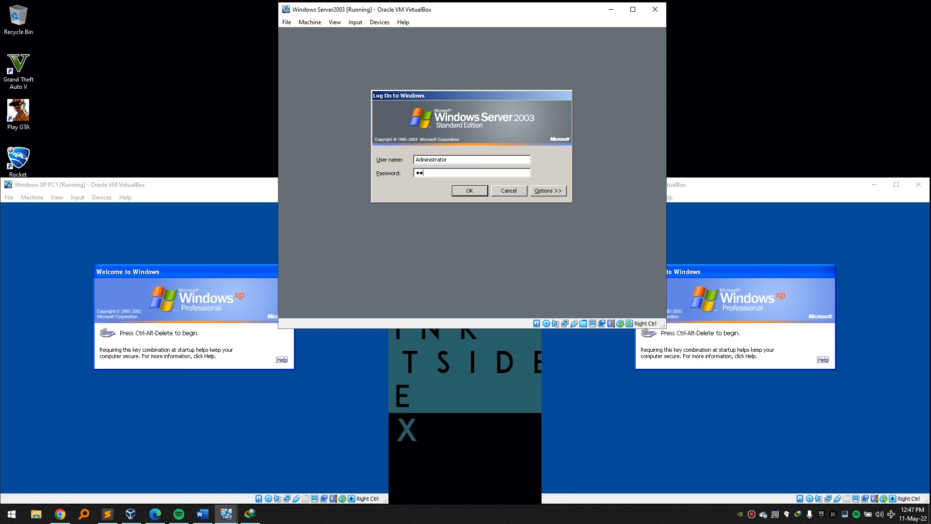
{"action": "key", "text": "Return"}
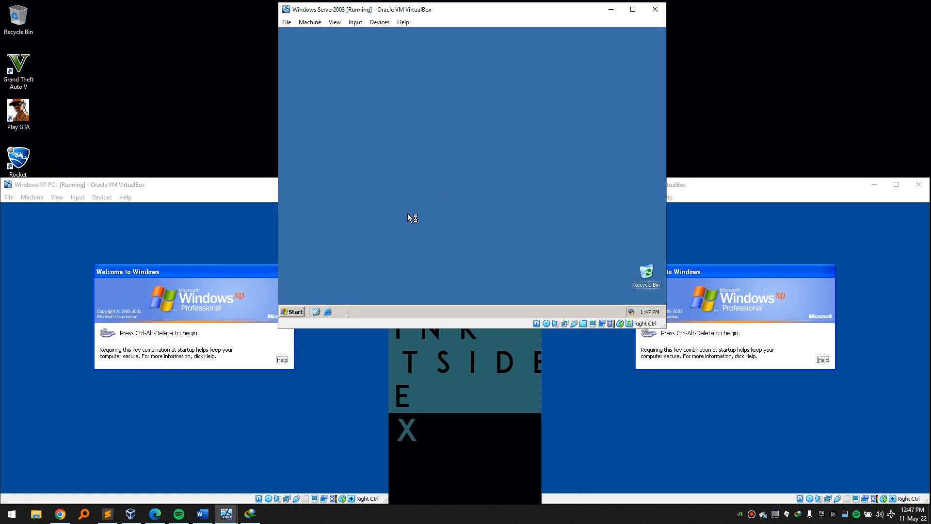
{"action": "left_click", "coordinate": [219, 330]}
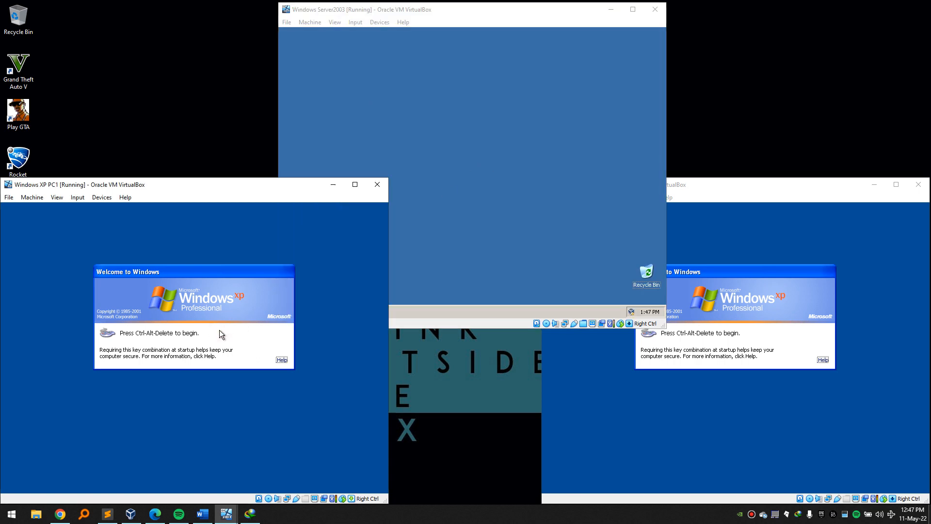
{"action": "key", "text": "ctrl+alt+Delete"}
{"action": "key", "text": "shift+Tab"}
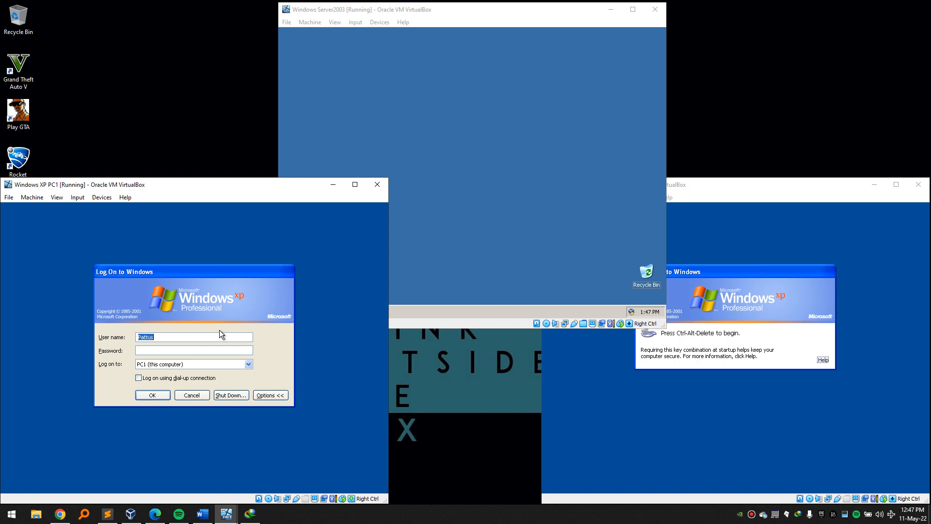
{"action": "type", "text": "Student2"}
{"action": "key", "text": "Tab"}
{"action": "key", "text": "Return"}
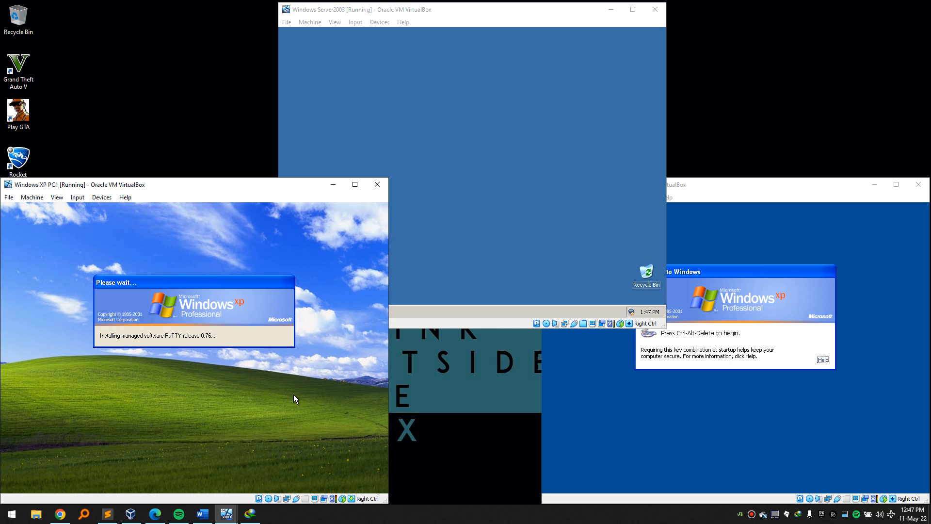
Log PC2 on to the CHOGM domain as Student2.
{"action": "left_click", "coordinate": [666, 424]}
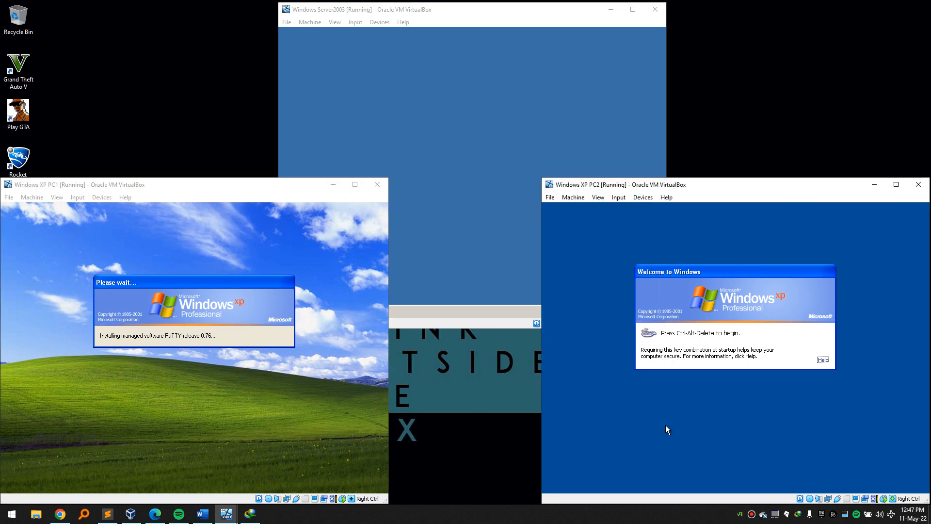
{"action": "key", "text": "ctrl+alt+Delete"}
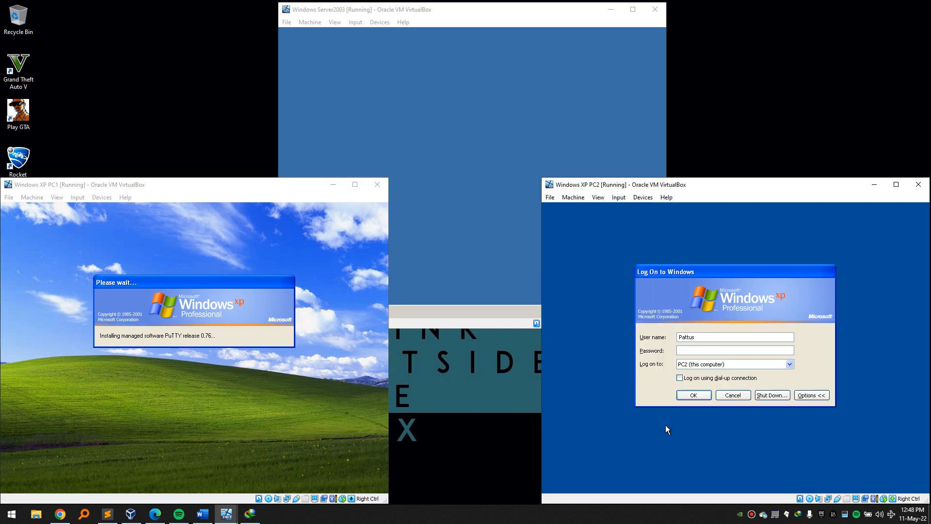
{"action": "type", "text": "Student2"}
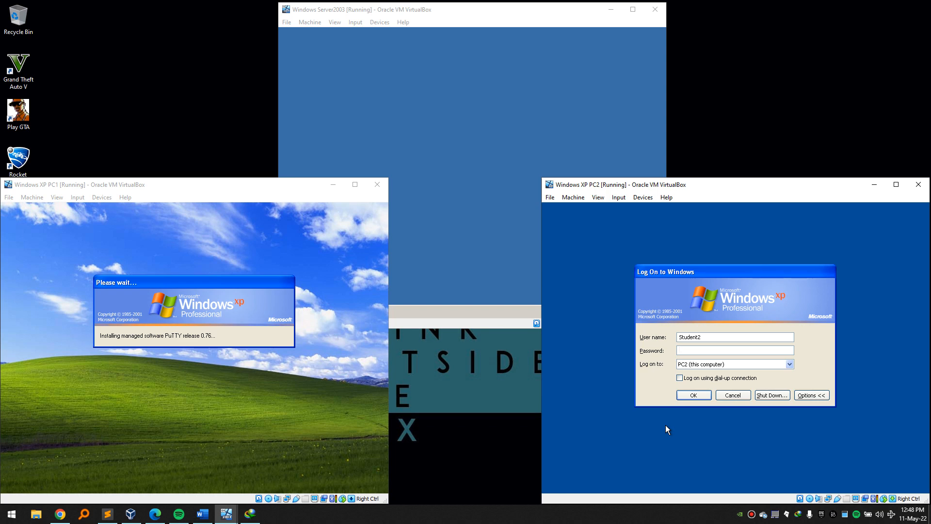
{"action": "type", "text": "*********"}
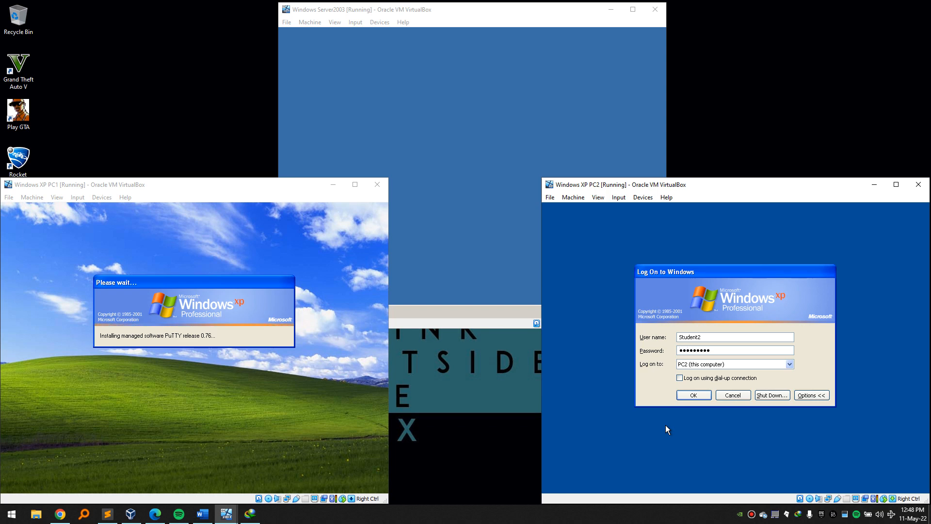
{"action": "key", "text": "Tab"}
{"action": "key", "text": "Up"}
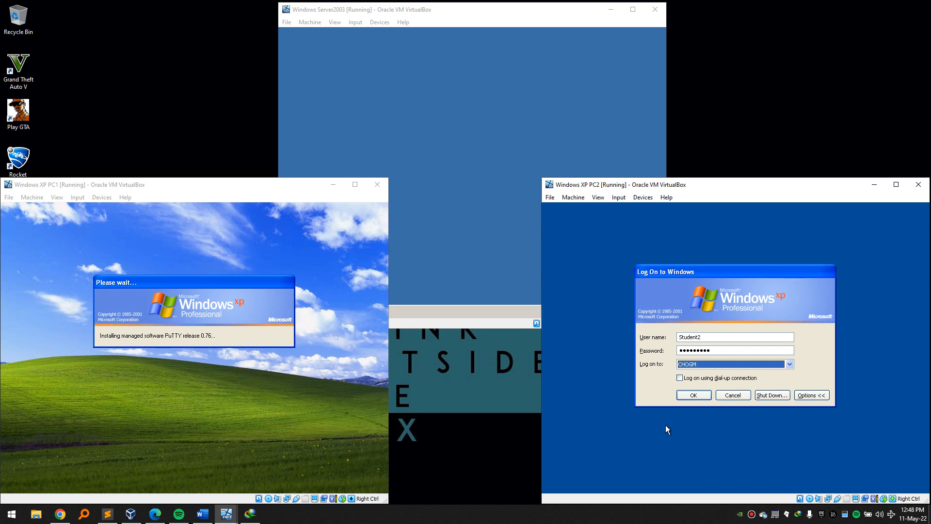
{"action": "key", "text": "Return"}
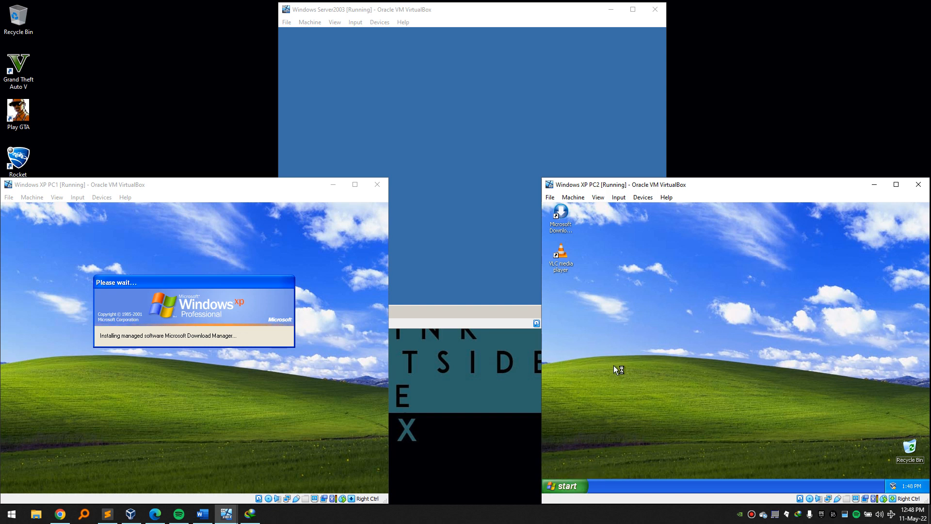
{"action": "right_click", "coordinate": [612, 353]}
{"action": "left_click", "coordinate": [604, 381]}
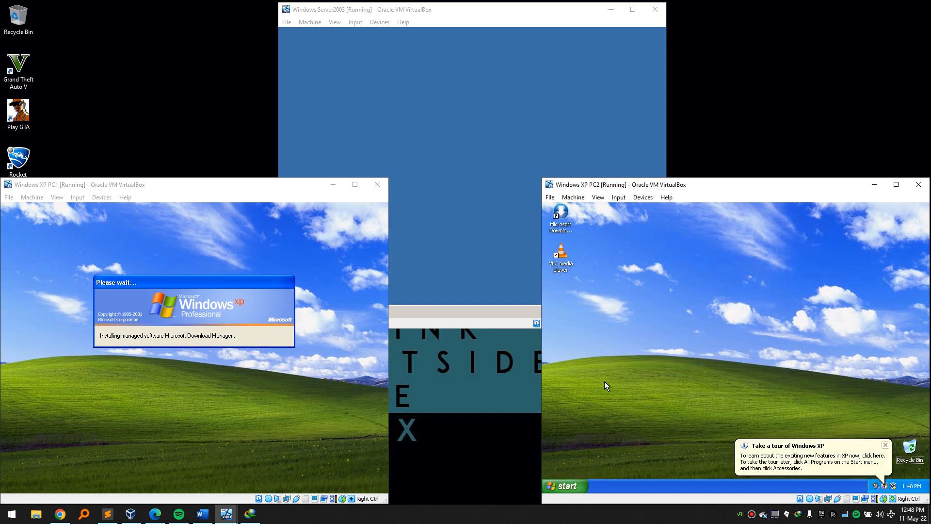
{"action": "left_click", "coordinate": [577, 487]}
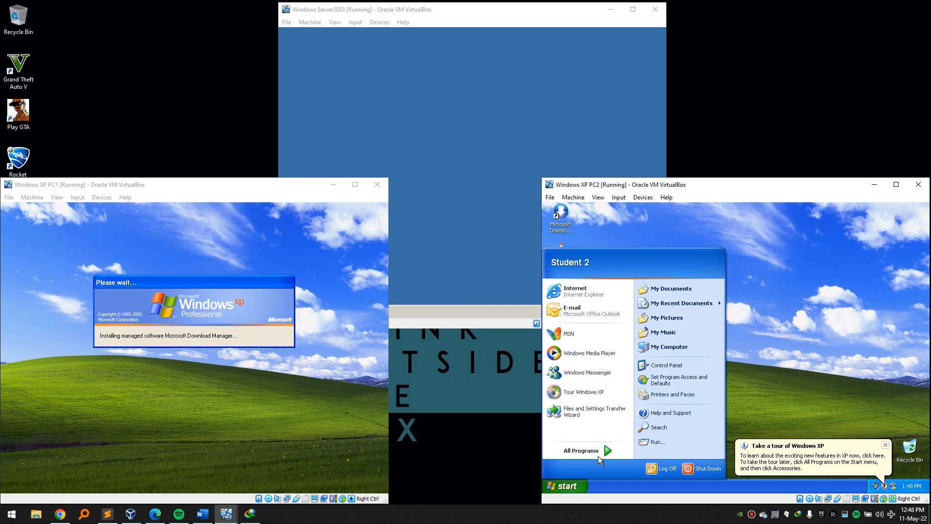
Launch Outlook 2007 on PC2 and start automatic e-mail account setup.
{"action": "mouse_move", "coordinate": [601, 451]}
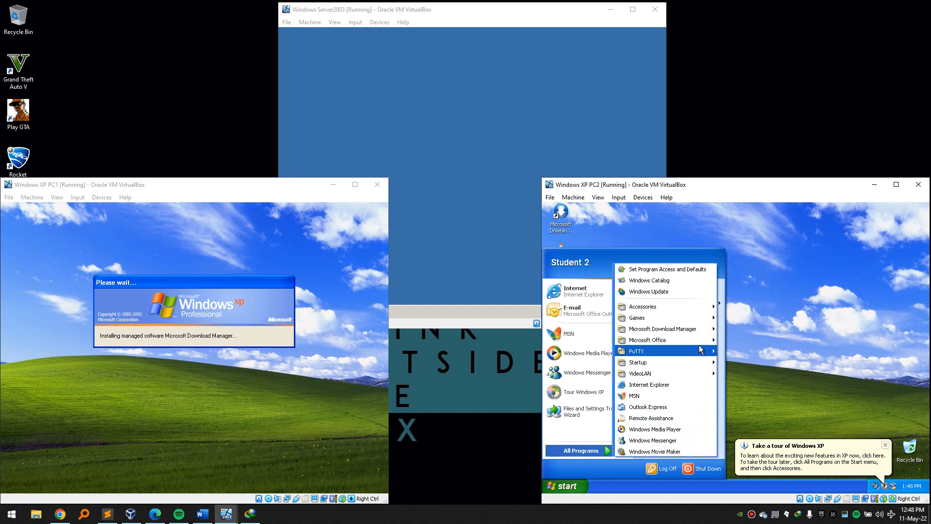
{"action": "mouse_move", "coordinate": [697, 339]}
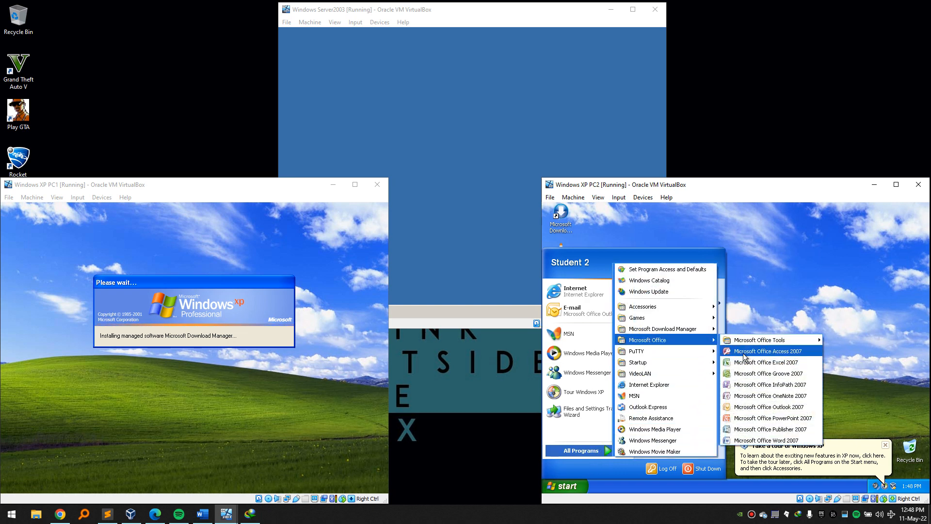
{"action": "left_click", "coordinate": [784, 408]}
{"action": "left_click", "coordinate": [885, 445]}
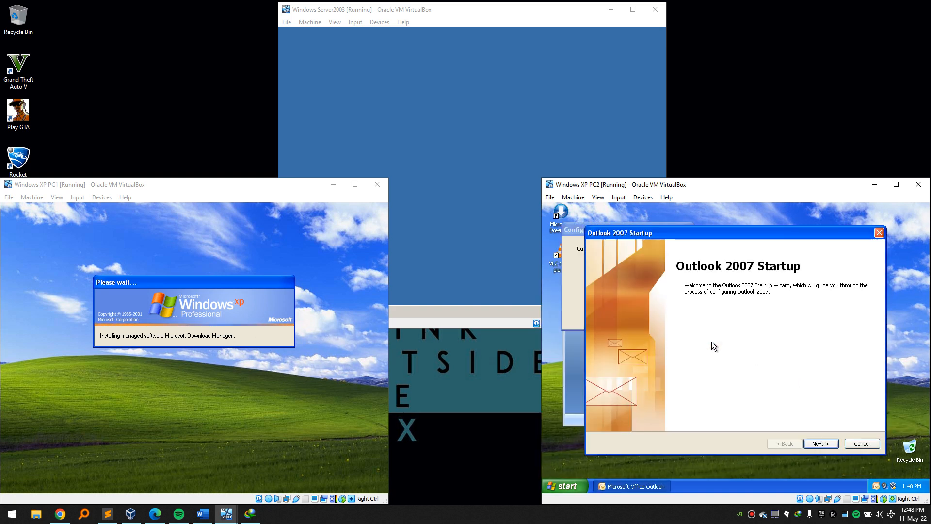
{"action": "left_click", "coordinate": [831, 444]}
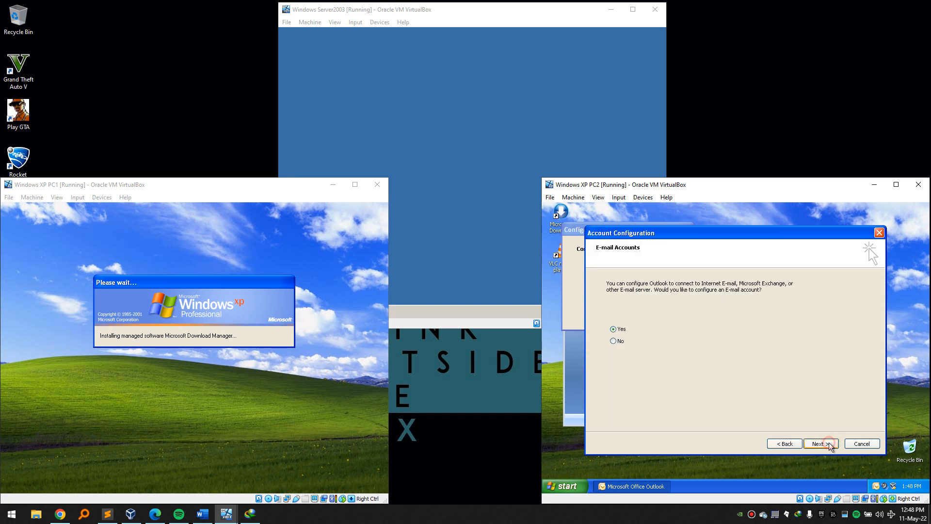
{"action": "left_click", "coordinate": [830, 444]}
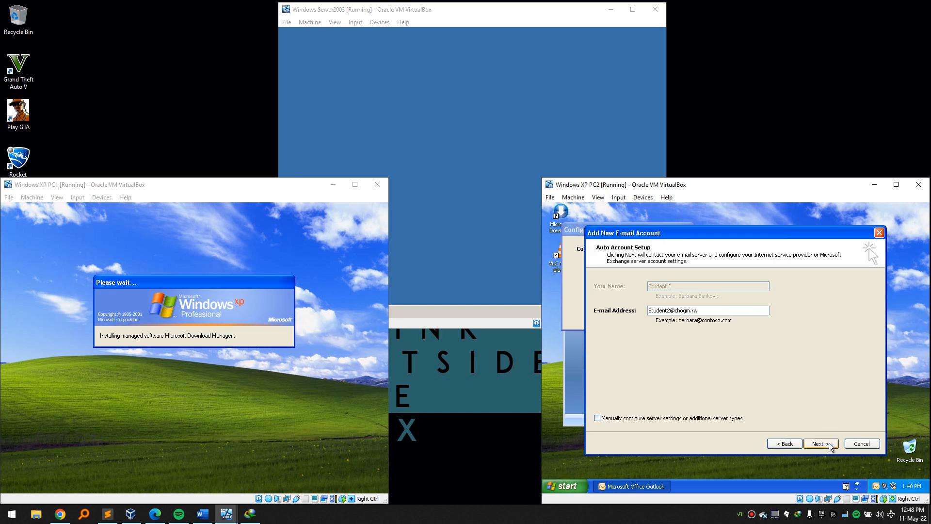
{"action": "left_click", "coordinate": [796, 445]}
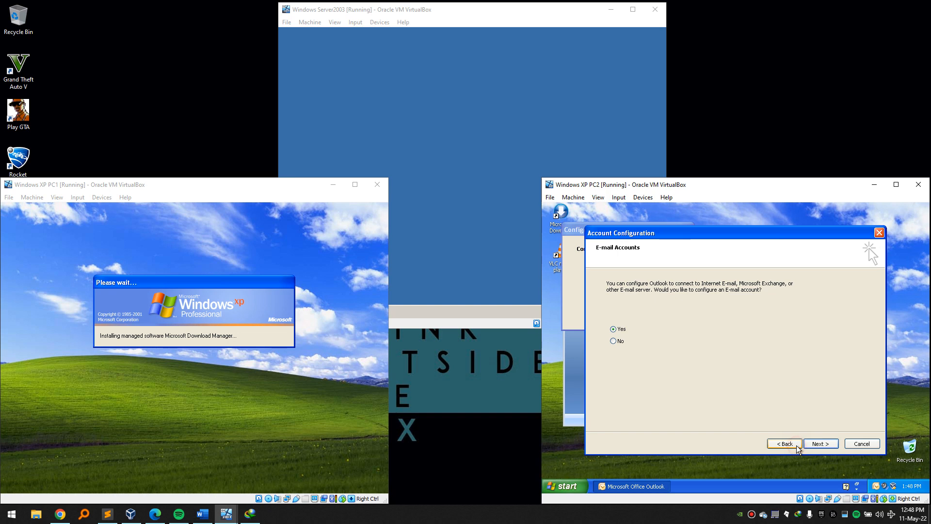
{"action": "left_click", "coordinate": [821, 443]}
{"action": "left_click", "coordinate": [790, 449]}
{"action": "left_click", "coordinate": [815, 445]}
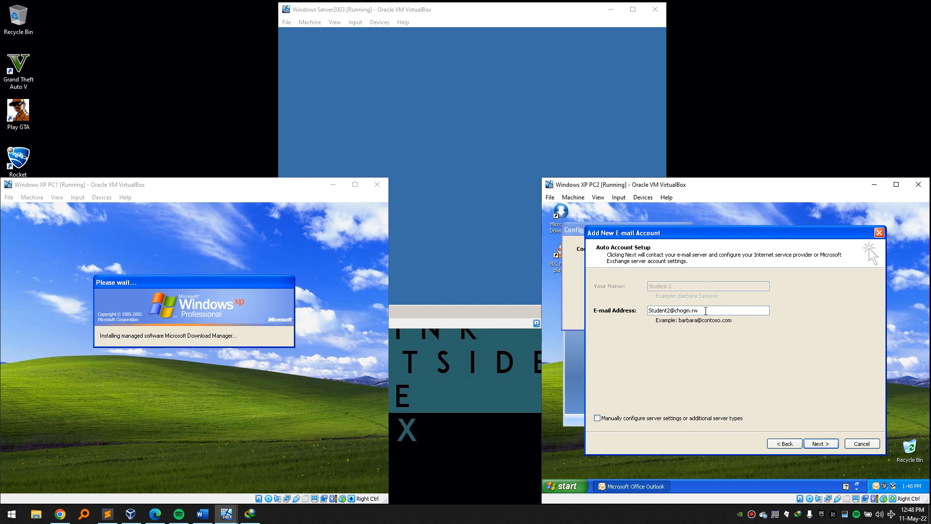
{"action": "left_click", "coordinate": [824, 442]}
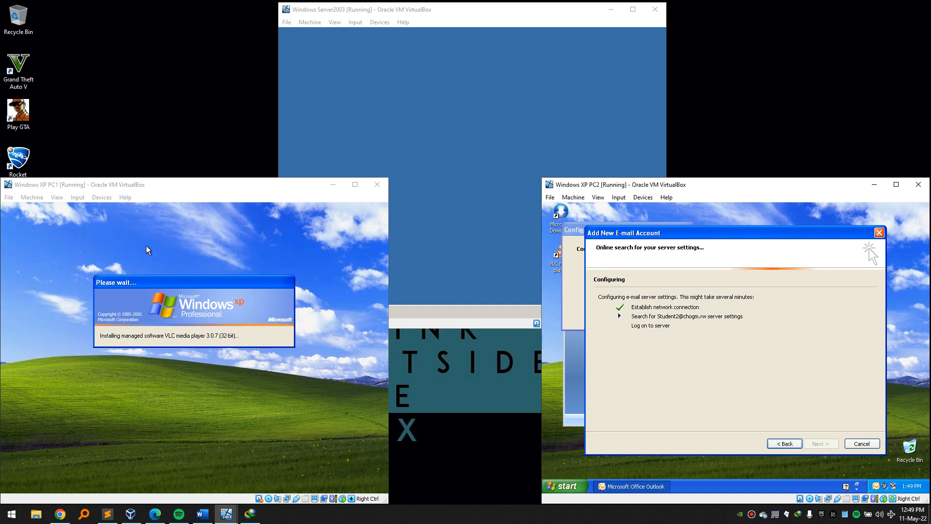
Launch Outlook 2007 on PC1 and start its automatic account setup search.
{"action": "left_click", "coordinate": [194, 188]}
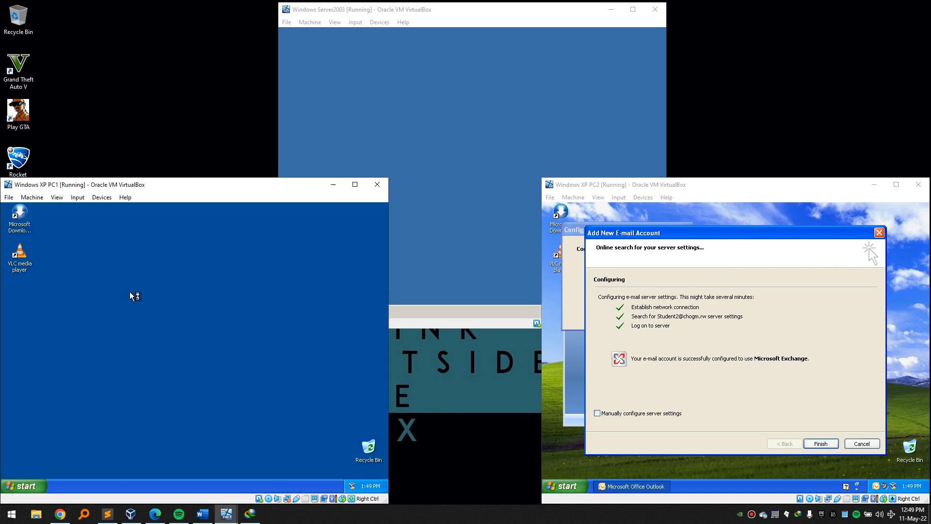
{"action": "left_click", "coordinate": [26, 488]}
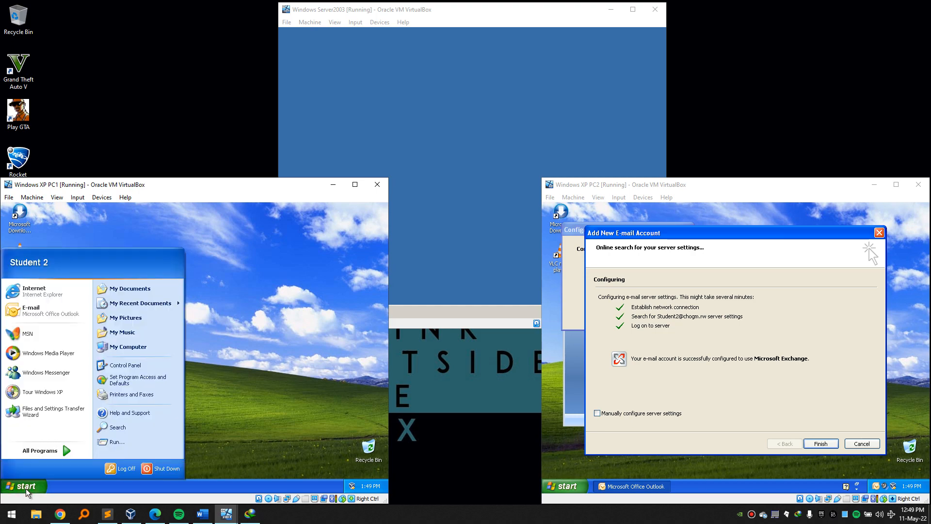
{"action": "left_click", "coordinate": [26, 489]}
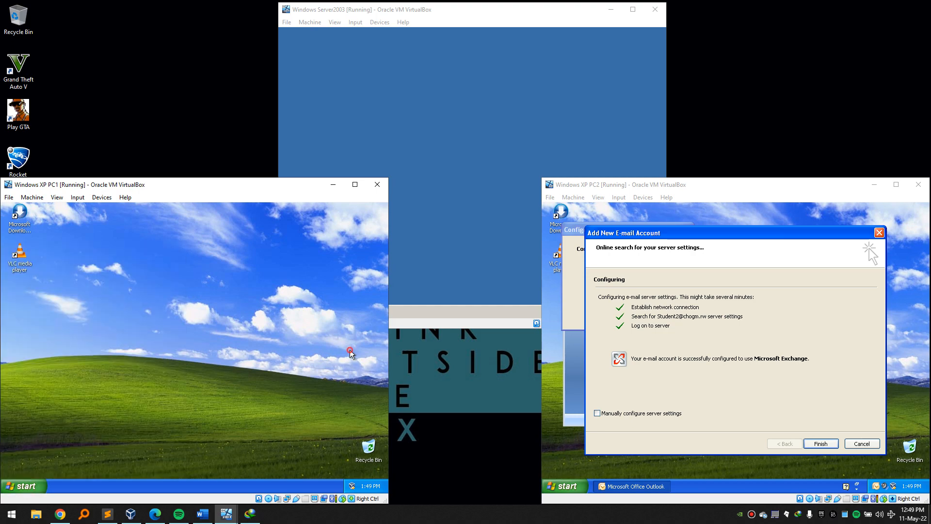
{"action": "left_click", "coordinate": [26, 483]}
{"action": "mouse_move", "coordinate": [56, 450]}
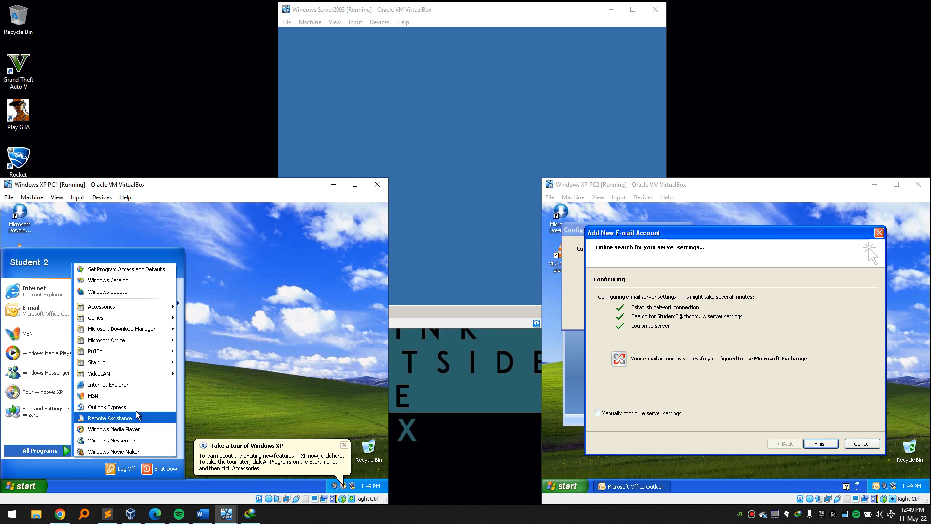
{"action": "mouse_move", "coordinate": [140, 340]}
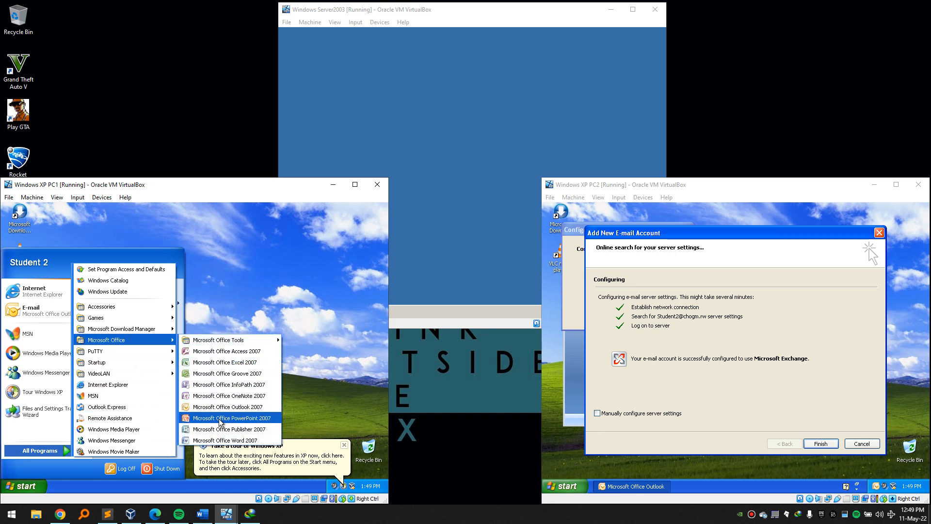
{"action": "left_click", "coordinate": [226, 408]}
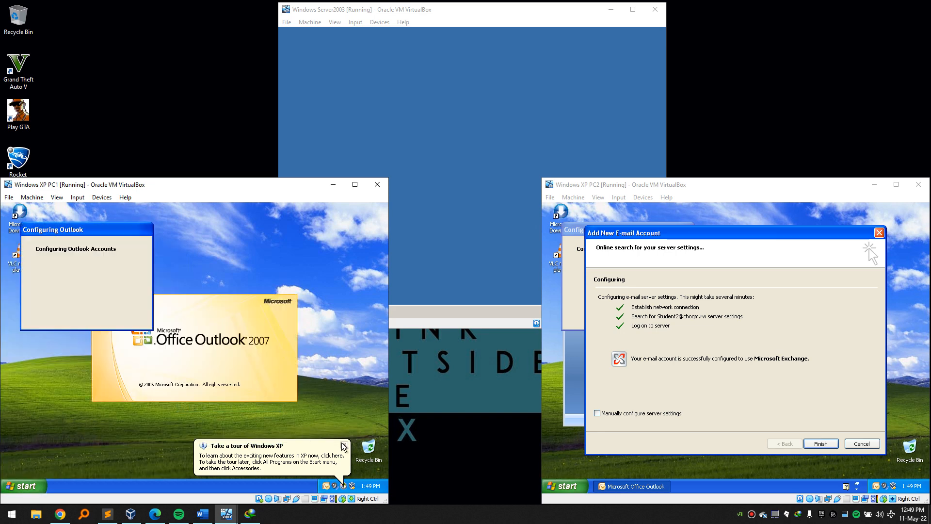
{"action": "left_click", "coordinate": [343, 444]}
{"action": "left_click", "coordinate": [277, 443]}
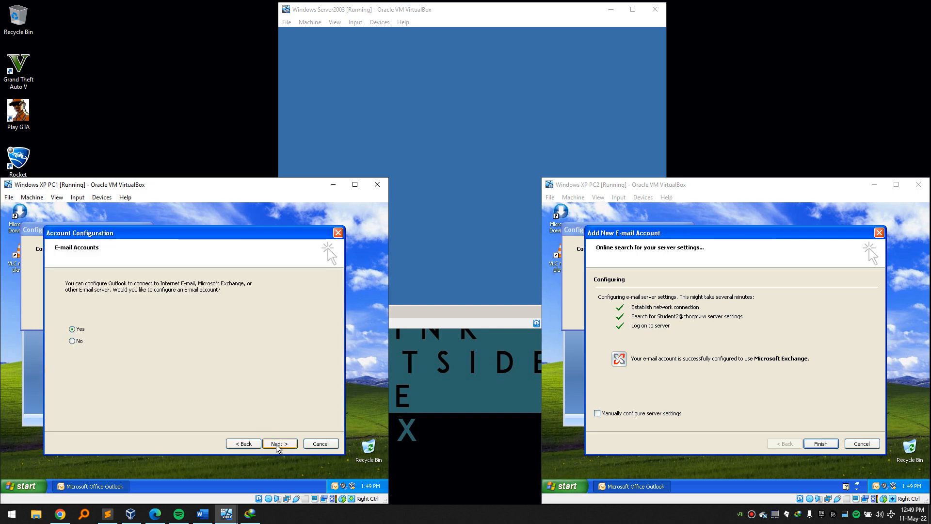
{"action": "left_click", "coordinate": [277, 444]}
{"action": "left_click", "coordinate": [277, 443]}
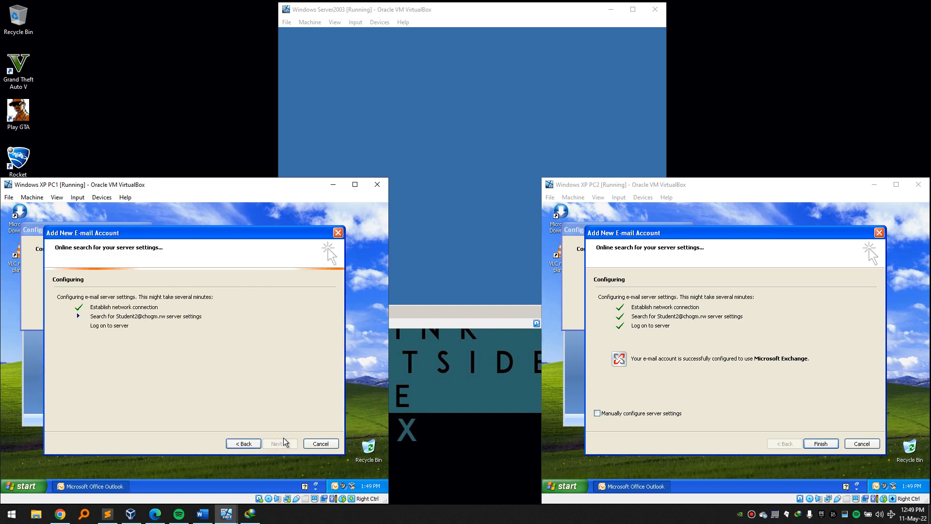
Finish PC2's Outlook setup: confirm user name, disable online help search, accept privacy, dismiss warnings.
{"action": "left_click", "coordinate": [820, 443]}
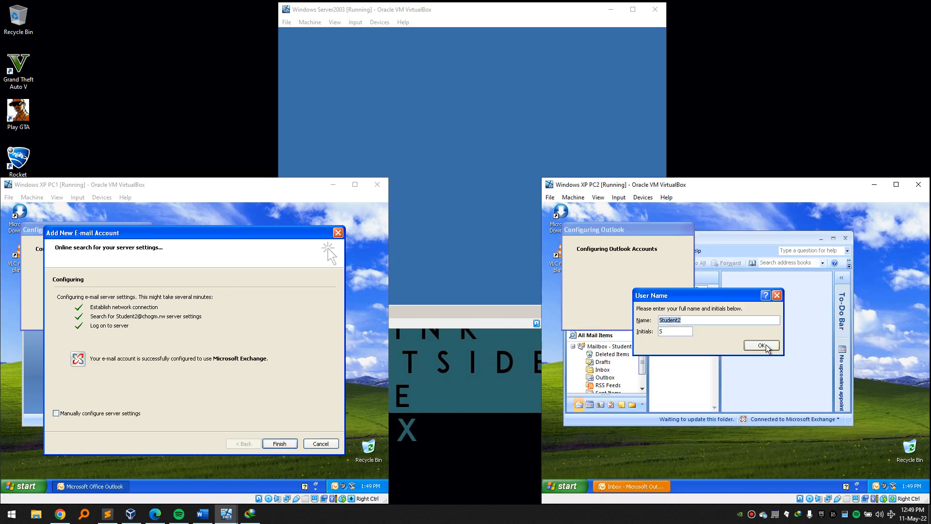
{"action": "left_click", "coordinate": [766, 347]}
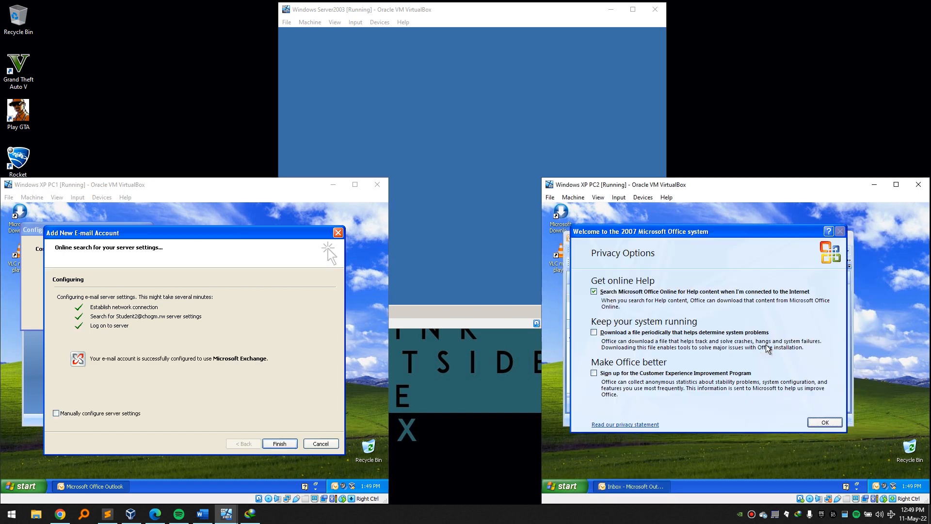
{"action": "left_click", "coordinate": [594, 291]}
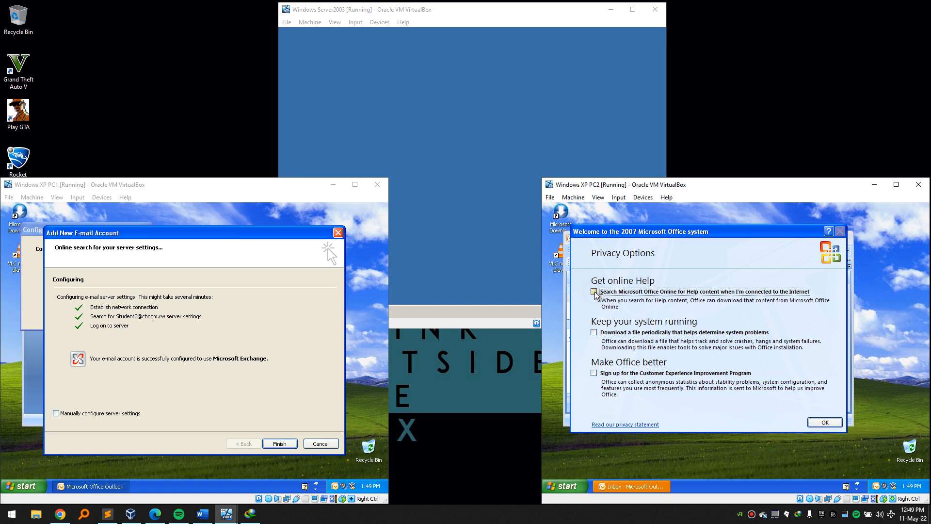
{"action": "left_click", "coordinate": [825, 426]}
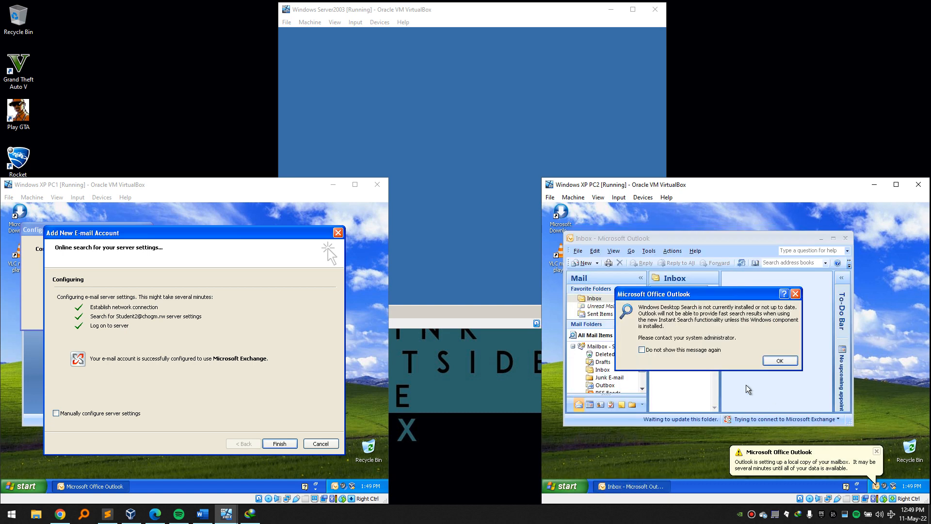
{"action": "left_click", "coordinate": [781, 361]}
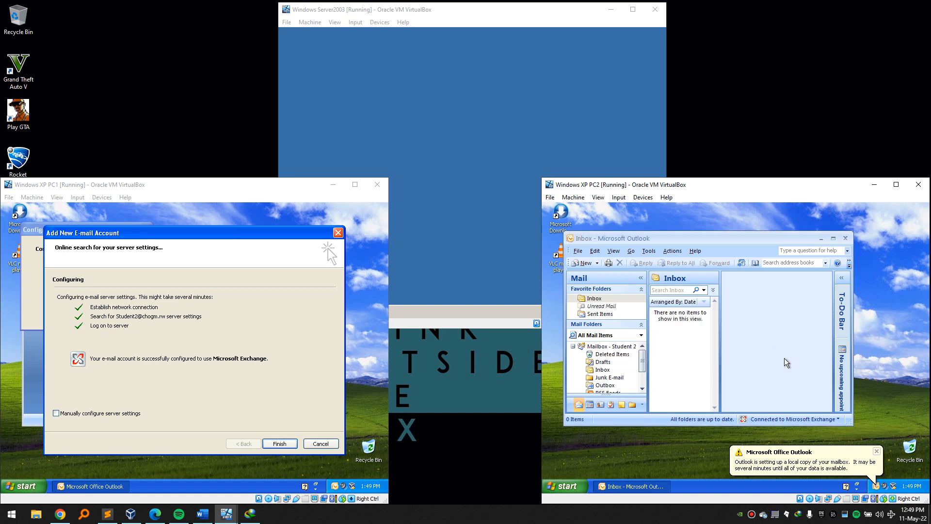
{"action": "left_click", "coordinate": [876, 454]}
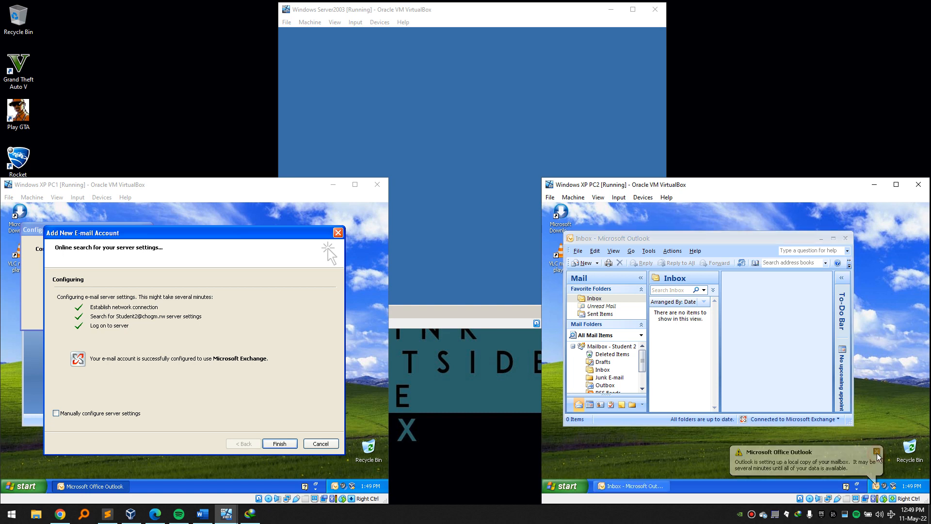
Finish PC1's Outlook setup, confirming user name, privacy options and the desktop search warning.
{"action": "left_click", "coordinate": [277, 444]}
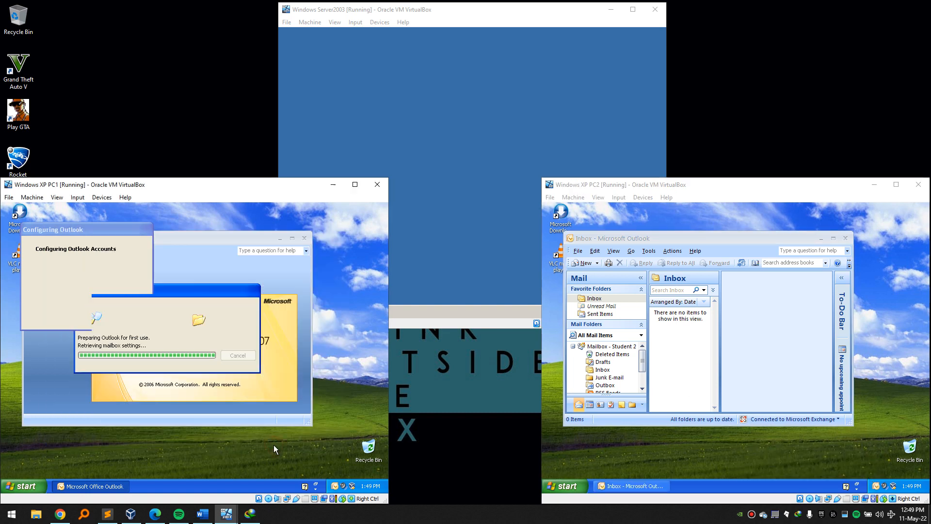
{"action": "left_click", "coordinate": [220, 345]}
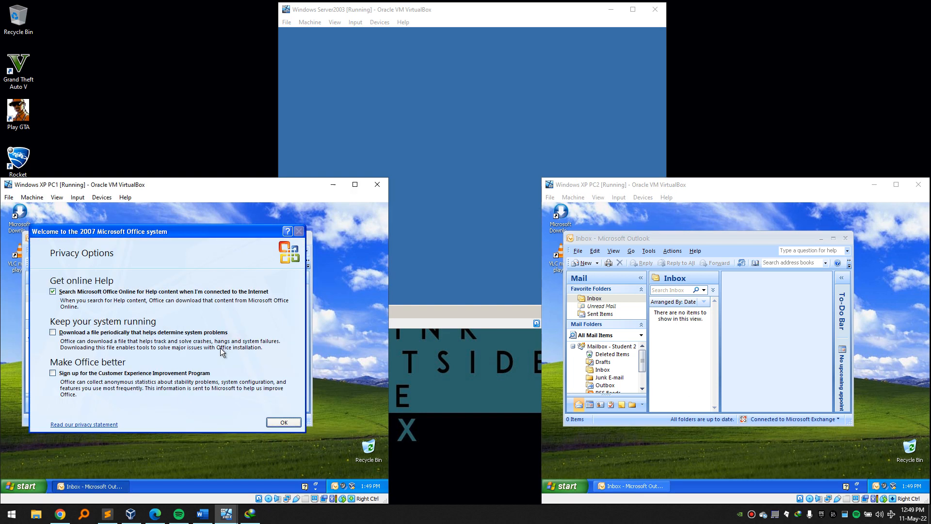
{"action": "left_click", "coordinate": [68, 293]}
{"action": "left_click", "coordinate": [288, 422]}
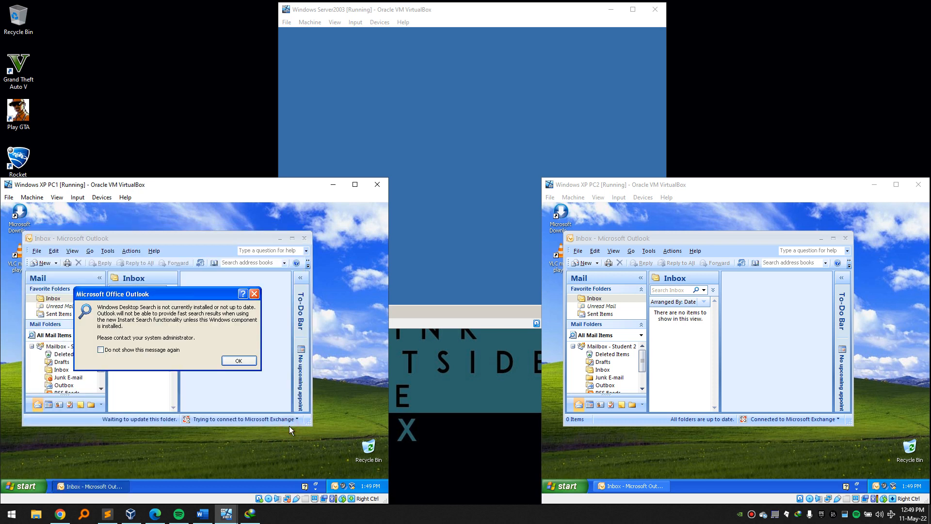
{"action": "left_click", "coordinate": [239, 360]}
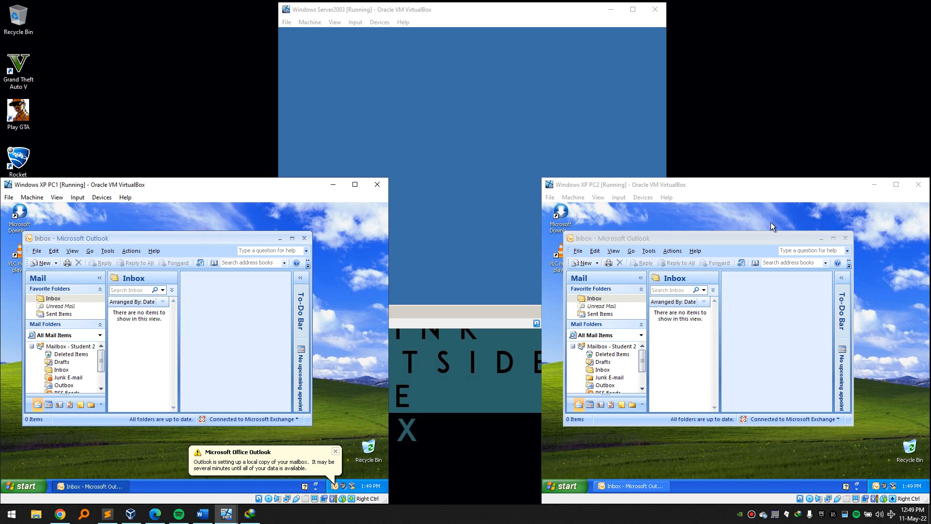
{"action": "left_click", "coordinate": [667, 219]}
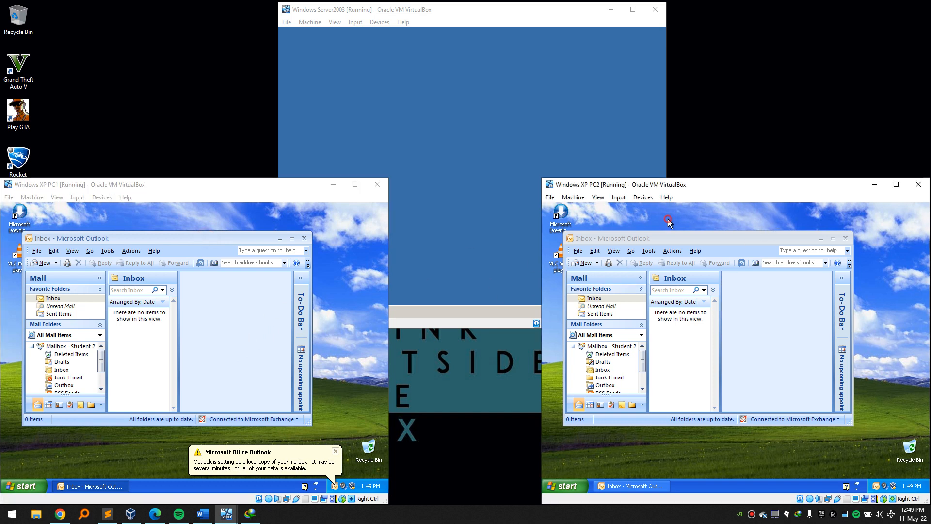
{"action": "left_click", "coordinate": [582, 485]}
Log PC1 off and sign back in to CHOGM with the Student1 account.
{"action": "left_click", "coordinate": [370, 257]}
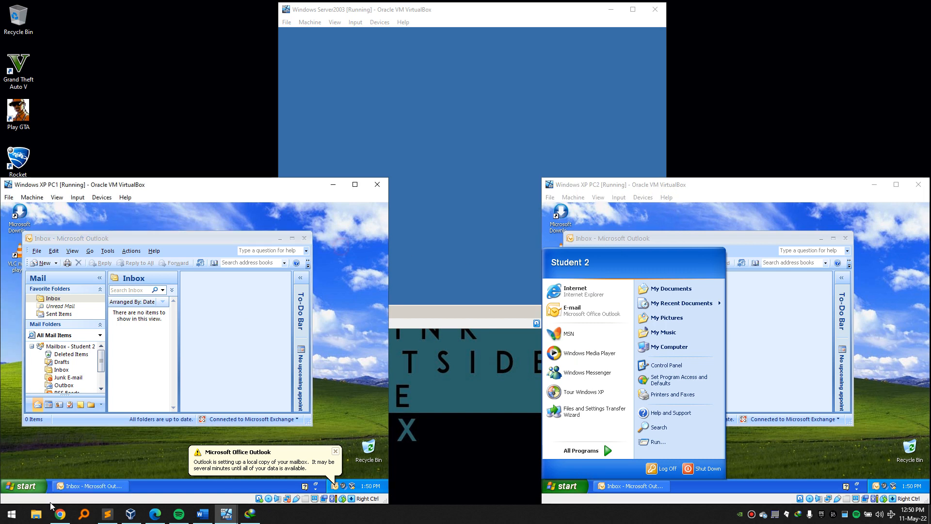
{"action": "left_click", "coordinate": [24, 486]}
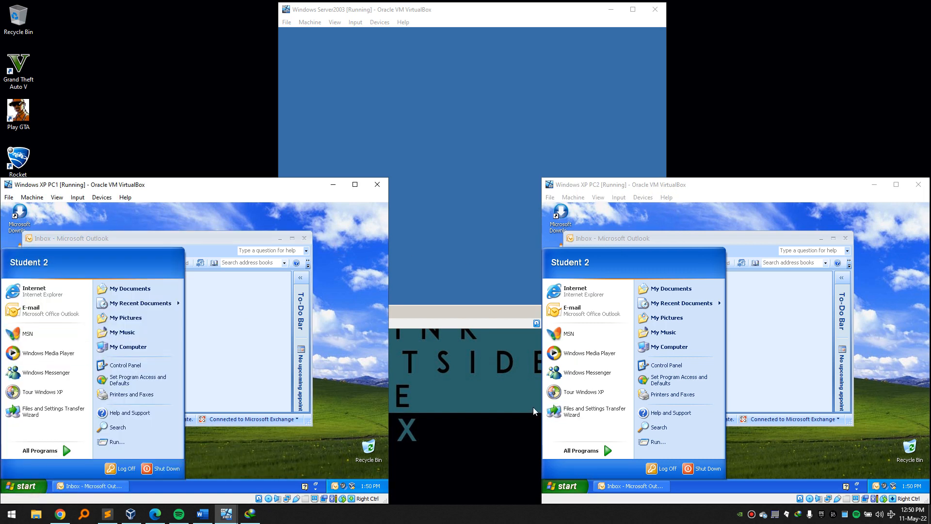
{"action": "left_click", "coordinate": [343, 397]}
{"action": "left_click", "coordinate": [555, 486]}
{"action": "left_click", "coordinate": [556, 486]}
{"action": "left_click", "coordinate": [25, 486]}
{"action": "left_click", "coordinate": [111, 473]}
{"action": "left_click", "coordinate": [182, 360]}
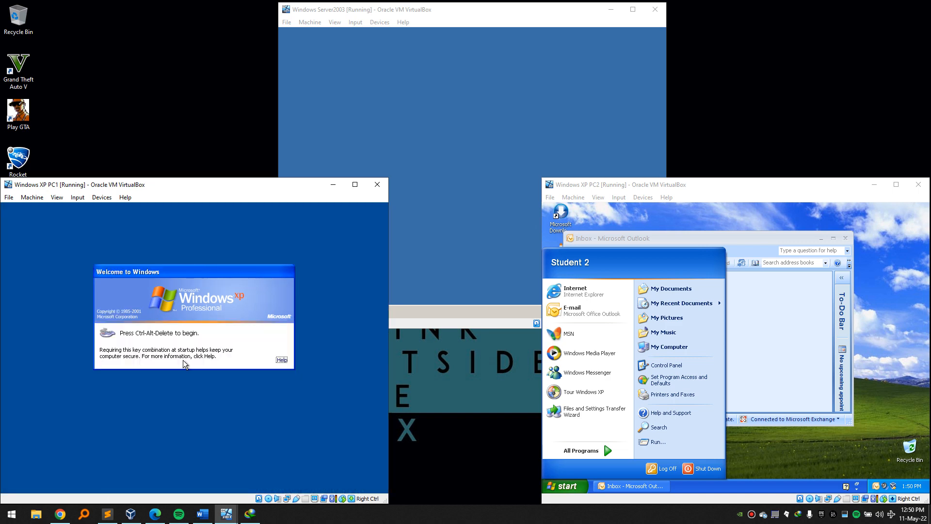
{"action": "key", "text": "Control_R+Delete"}
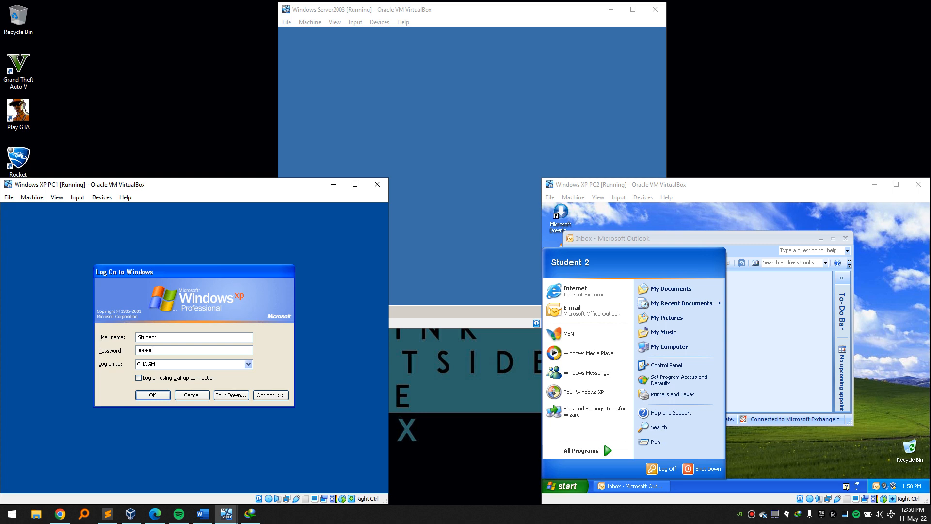
{"action": "key", "text": "Return"}
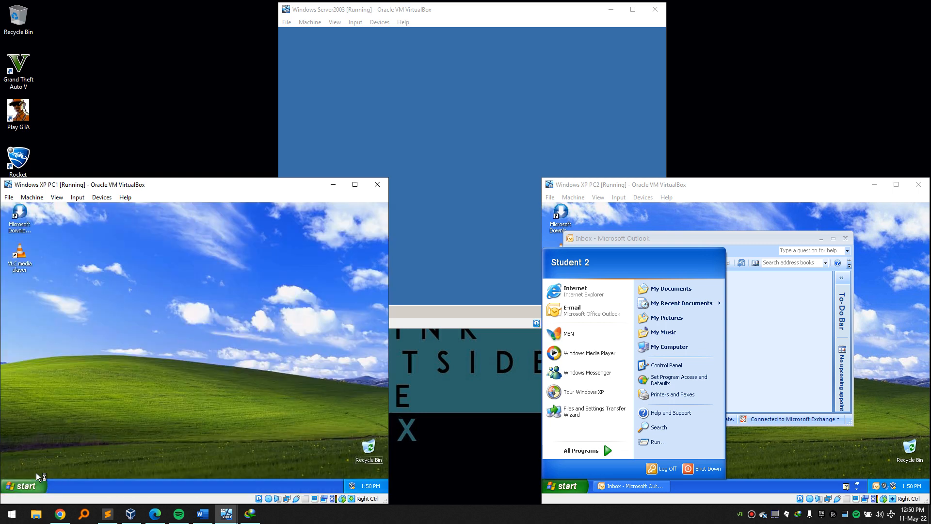
Launch Outlook 2007 on PC1 and start automatic account setup for Student1.
{"action": "left_click", "coordinate": [27, 487]}
{"action": "left_click", "coordinate": [49, 451]}
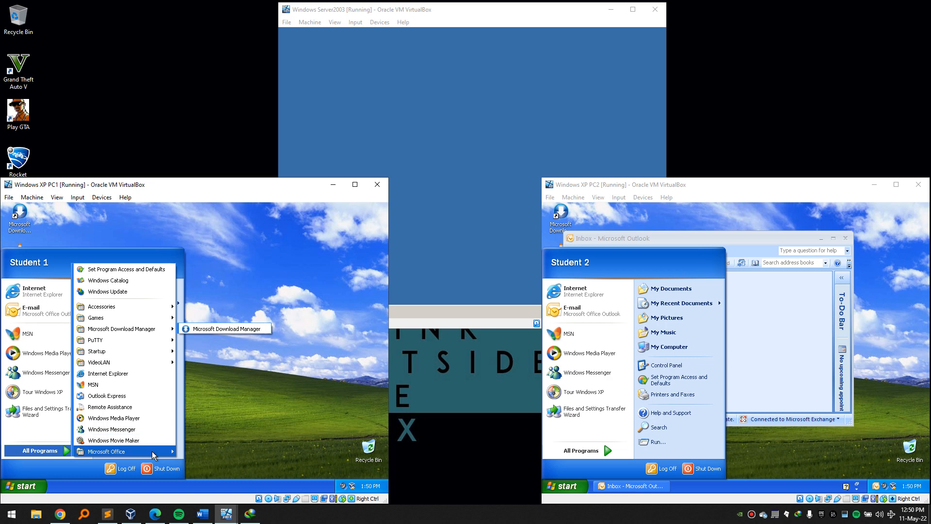
{"action": "mouse_move", "coordinate": [153, 450]}
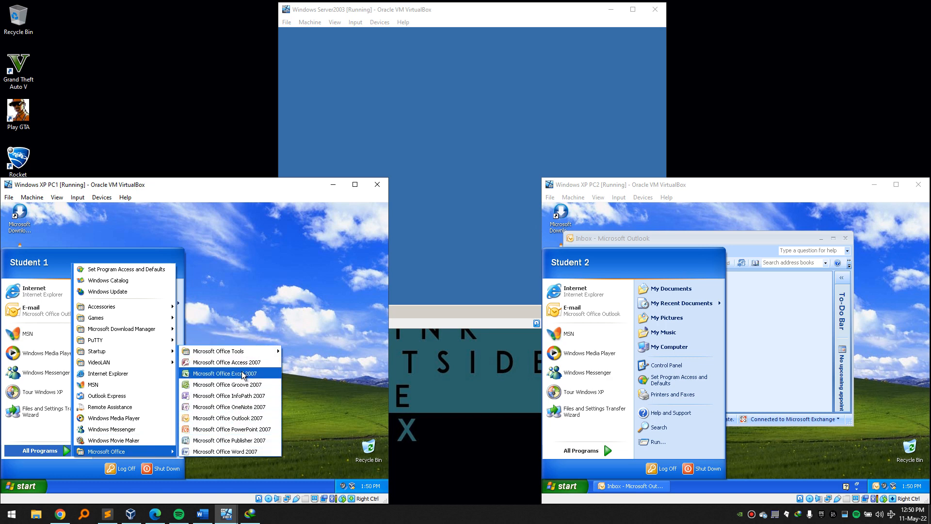
{"action": "left_click", "coordinate": [253, 419]}
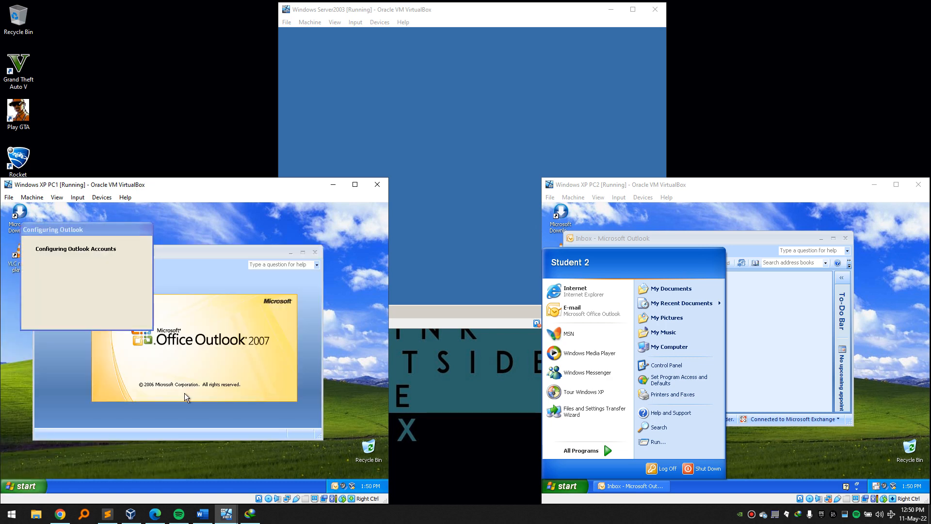
{"action": "left_click", "coordinate": [276, 444]}
{"action": "left_click", "coordinate": [275, 443]}
{"action": "left_click", "coordinate": [274, 443]}
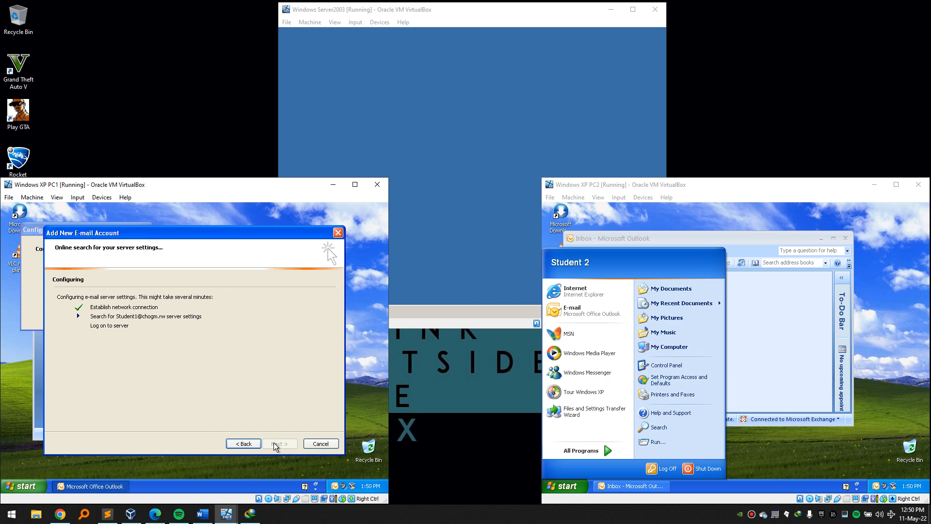
{"action": "left_click", "coordinate": [572, 485]}
{"action": "left_click", "coordinate": [572, 486]}
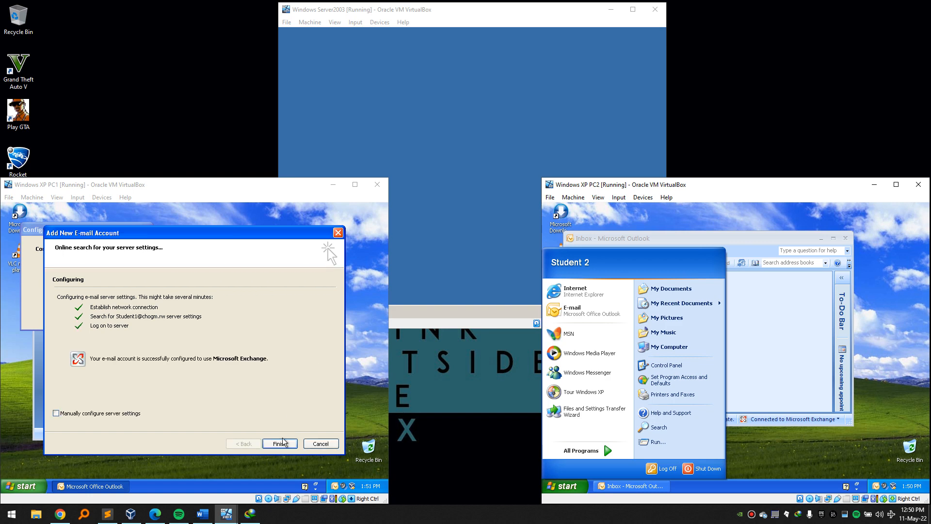
Finish account setup, confirming user name, online help option and privacy settings.
{"action": "left_click", "coordinate": [283, 442]}
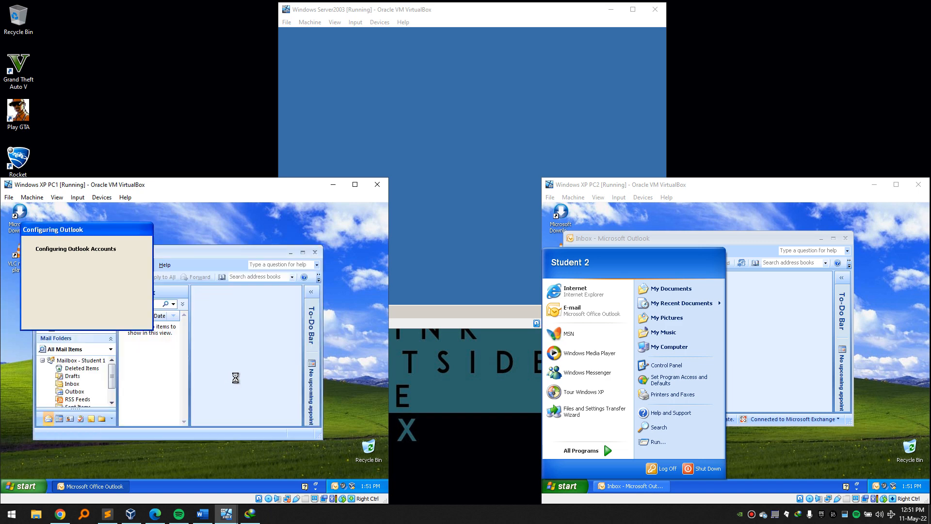
{"action": "left_click", "coordinate": [224, 359]}
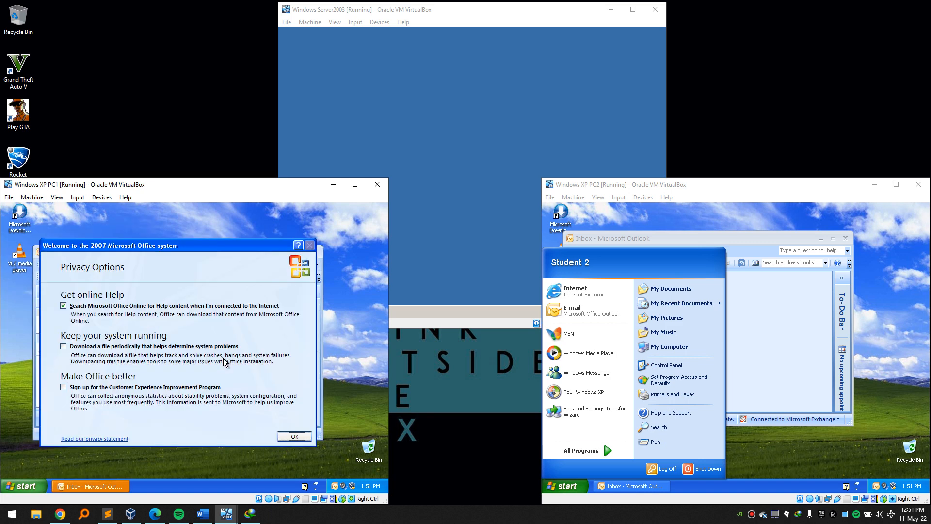
{"action": "left_click", "coordinate": [65, 306]}
{"action": "left_click", "coordinate": [291, 437]}
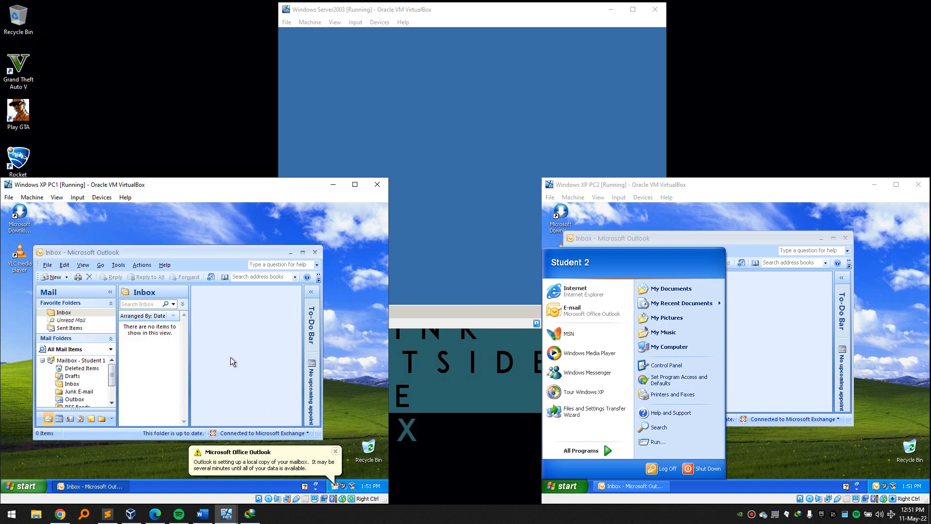
{"action": "left_click", "coordinate": [25, 486]}
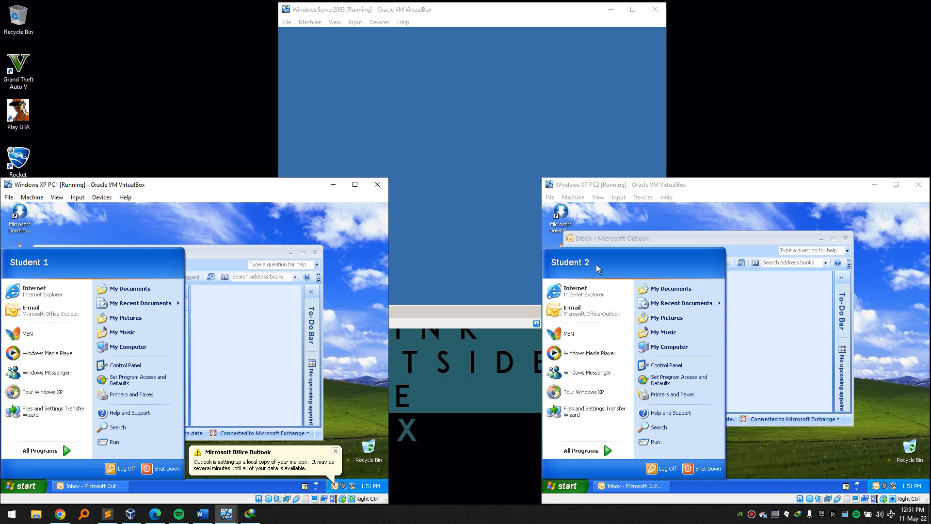
Start a new Outlook message on PC1 addressed to 'student'.
{"action": "left_click", "coordinate": [241, 301]}
{"action": "left_click", "coordinate": [47, 279]}
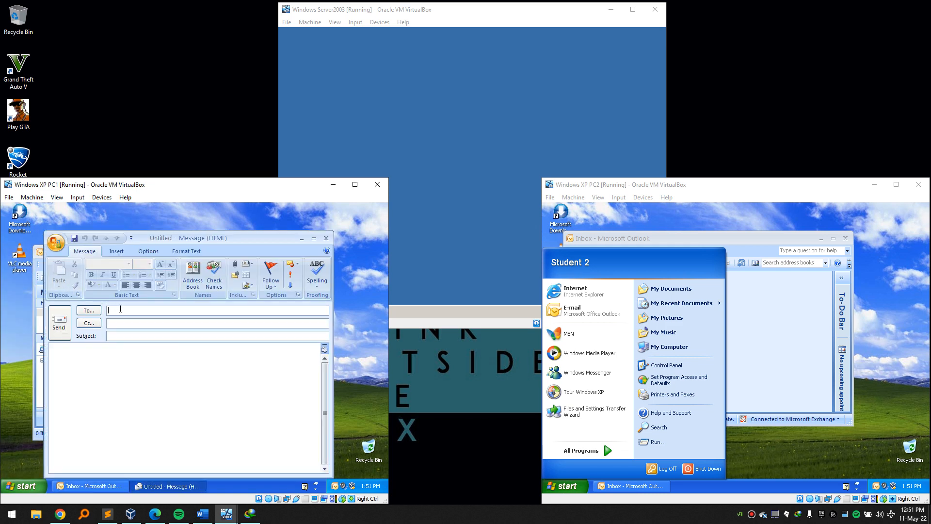
{"action": "type", "text": "stu"}
{"action": "type", "text": "nde="}
{"action": "key", "text": "BackSpace"}
{"action": "key", "text": "BackSpace"}
{"action": "type", "text": "ent"}
{"action": "key", "text": "BackSpace"}
{"action": "key", "text": "BackSpace"}
{"action": "key", "text": "BackSpace"}
Write the body 'Test One', confirm the recipient resolves to Student 2, and send.
{"action": "key", "text": "Tab"}
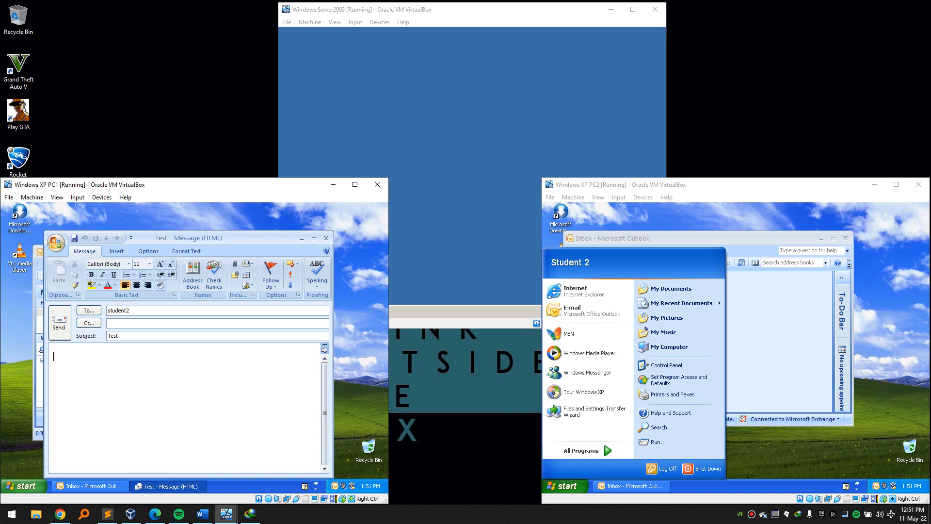
{"action": "type", "text": "Test One"}
{"action": "left_click", "coordinate": [131, 314]}
{"action": "left_click_drag", "start_coordinate": [132, 310], "coordinate": [125, 316]}
{"action": "left_click", "coordinate": [135, 310]}
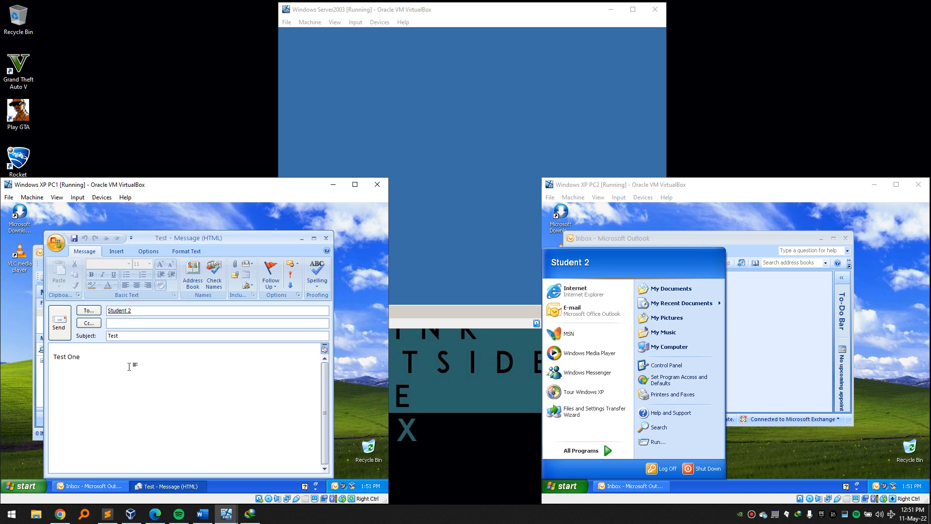
{"action": "left_click", "coordinate": [563, 485]}
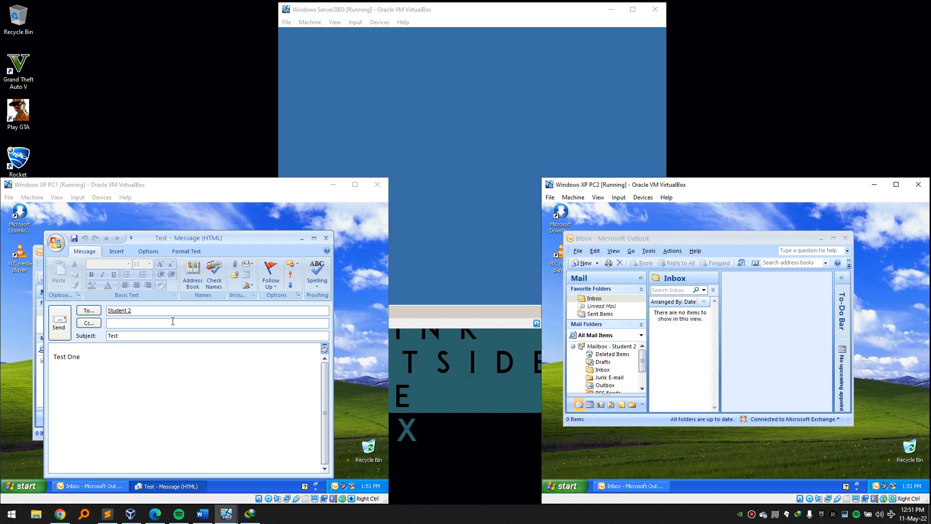
{"action": "left_click", "coordinate": [59, 322]}
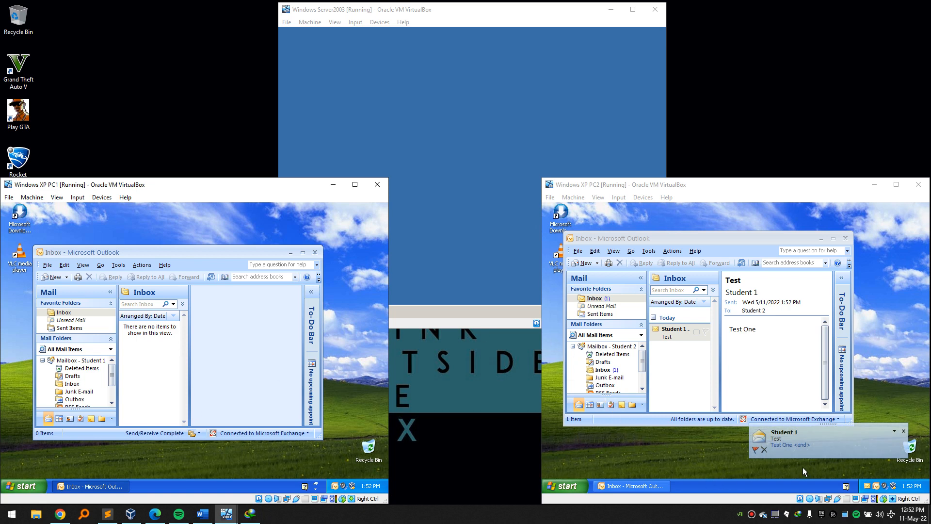
On PC2, open the Test message and send the reply 'Test rep' to Student 1.
{"action": "left_click", "coordinate": [678, 333]}
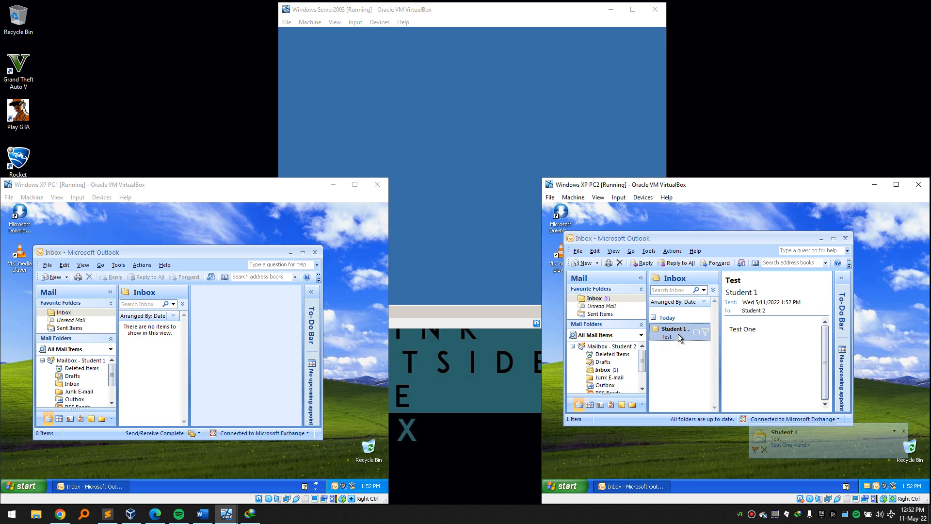
{"action": "double_click", "coordinate": [660, 334]}
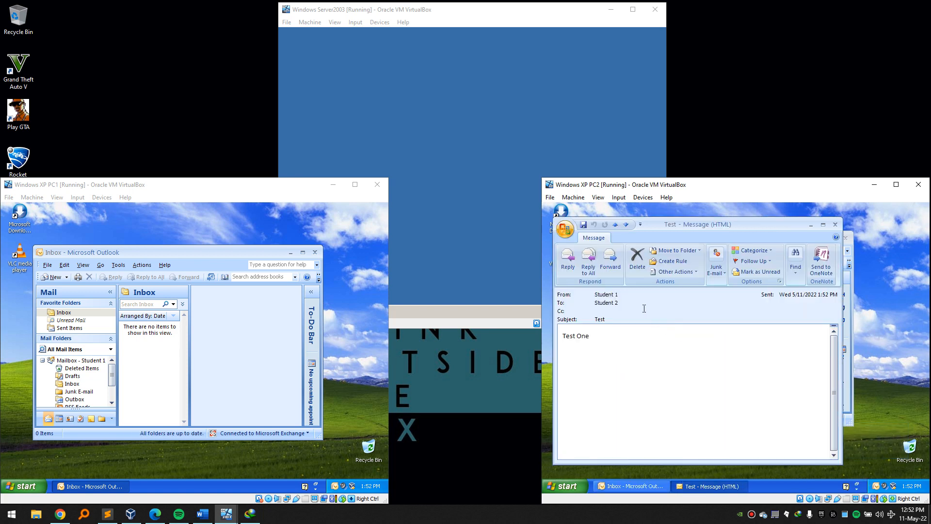
{"action": "left_click", "coordinate": [572, 261]}
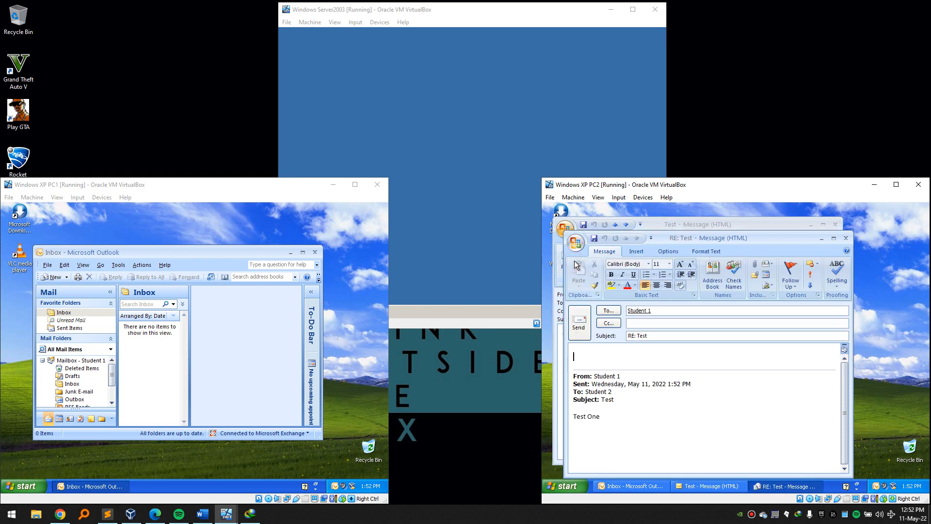
{"action": "type", "text": "T"}
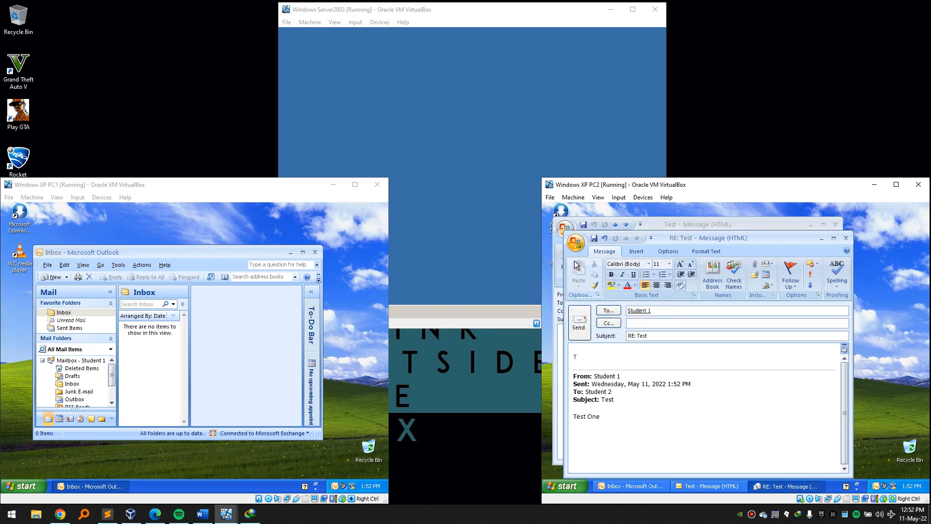
{"action": "type", "text": "est reply"}
{"action": "left_click", "coordinate": [580, 322]}
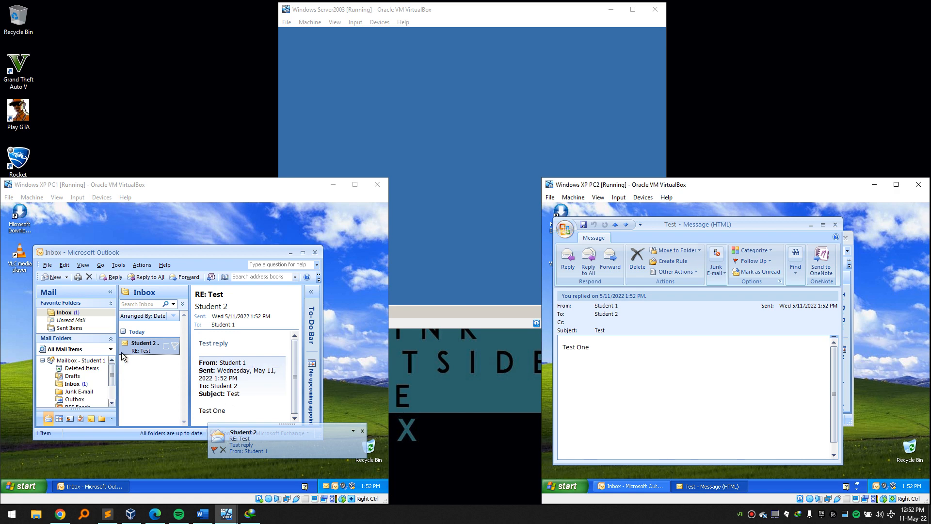
Dismiss PC1's new-mail alert, close Outlook on PC1 and the message on PC2.
{"action": "left_click", "coordinate": [362, 430]}
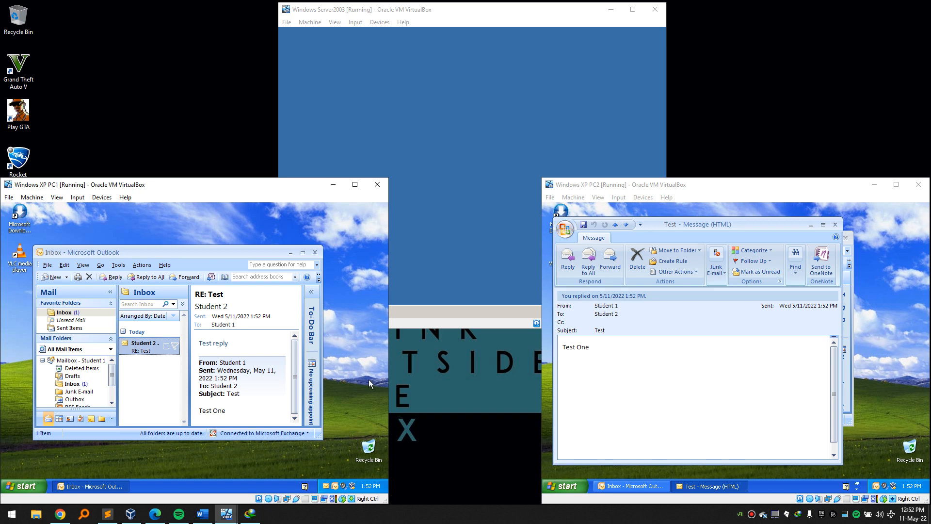
{"action": "left_click", "coordinate": [315, 253]}
{"action": "left_click", "coordinate": [835, 226]}
Close PC2's Outlook Inbox window and switch between the PC1 and PC2 machines.
{"action": "left_click", "coordinate": [845, 239]}
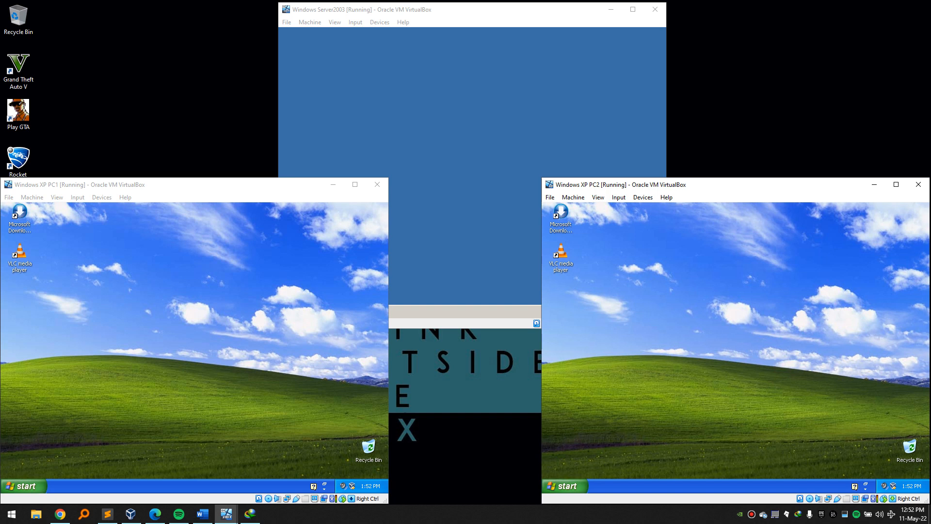
{"action": "left_click", "coordinate": [356, 378]}
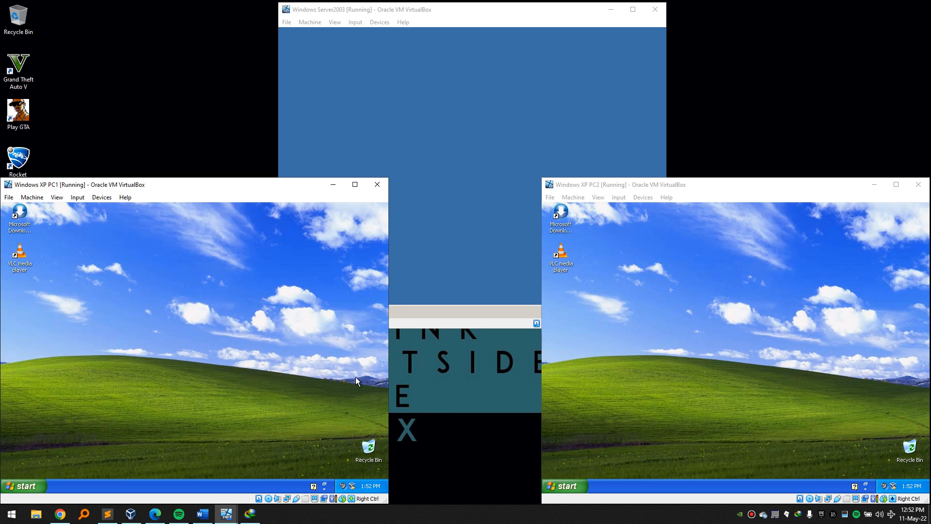
{"action": "left_click", "coordinate": [649, 185]}
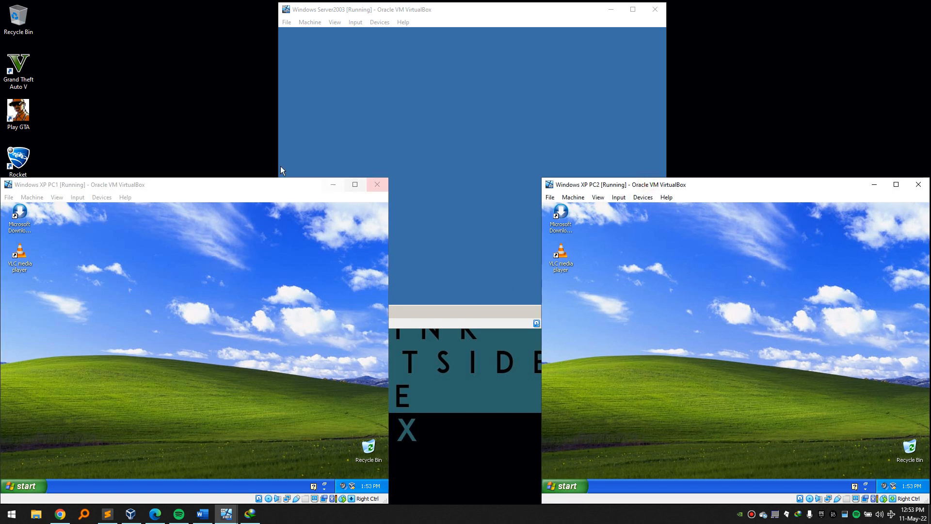
{"action": "left_click", "coordinate": [246, 184]}
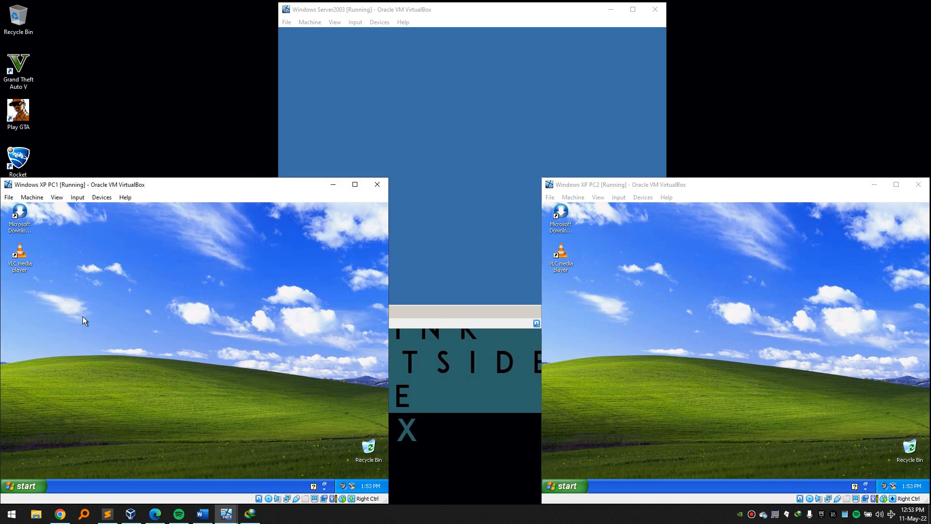
Open and dismiss the desktop shortcut menus on PC1 and PC2.
{"action": "right_click", "coordinate": [66, 290]}
{"action": "mouse_move", "coordinate": [106, 345]}
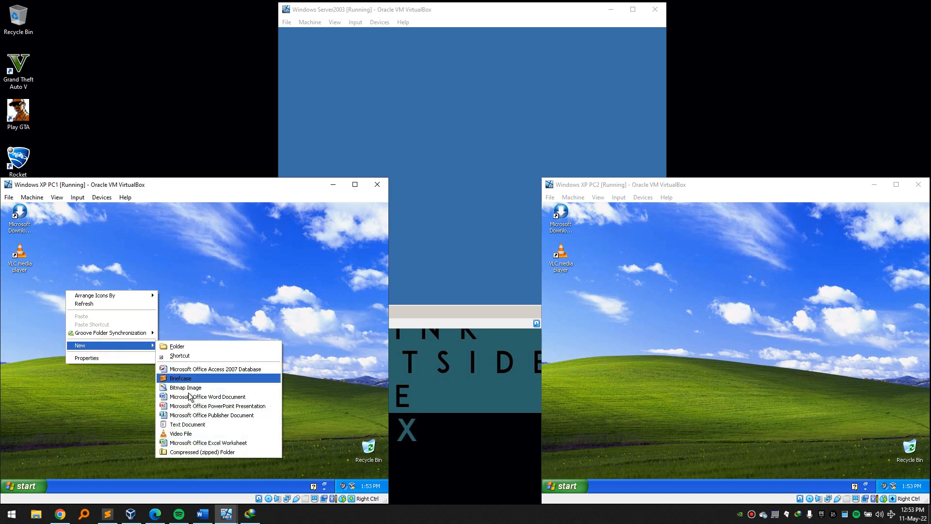
{"action": "left_click", "coordinate": [143, 304]}
{"action": "left_click", "coordinate": [53, 182]}
{"action": "mouse_move", "coordinate": [54, 185]}
{"action": "left_mouse_down"}
{"action": "mouse_move", "coordinate": [69, 183]}
{"action": "mouse_move", "coordinate": [56, 182]}
{"action": "left_mouse_up"}
{"action": "left_click", "coordinate": [722, 344]}
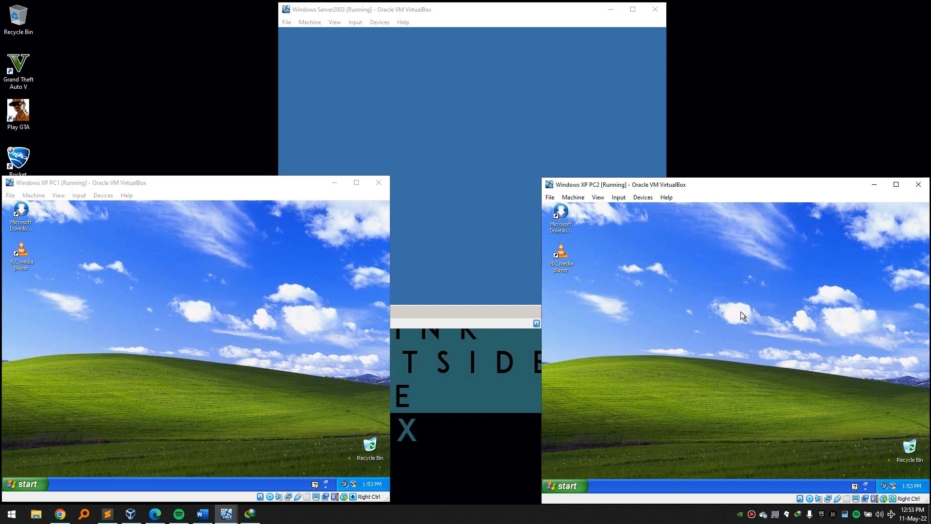
{"action": "right_click", "coordinate": [595, 297]}
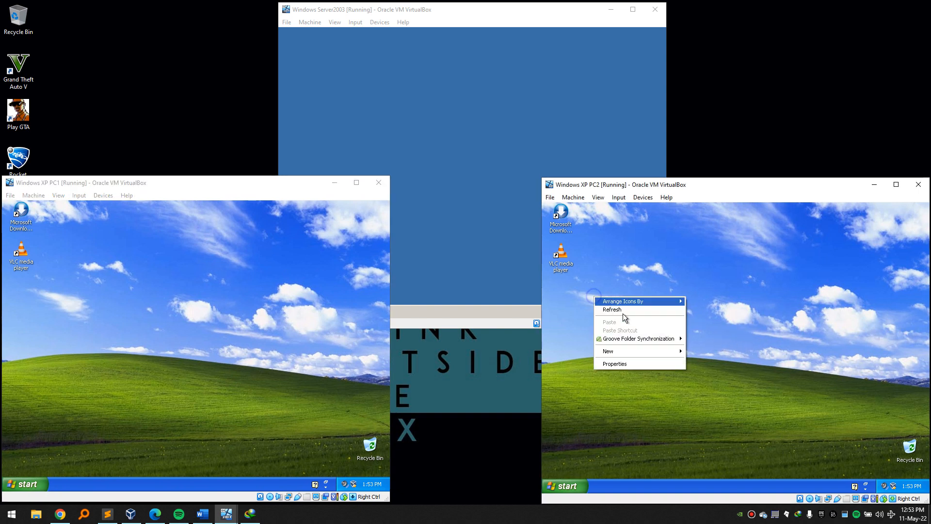
{"action": "mouse_move", "coordinate": [660, 351]}
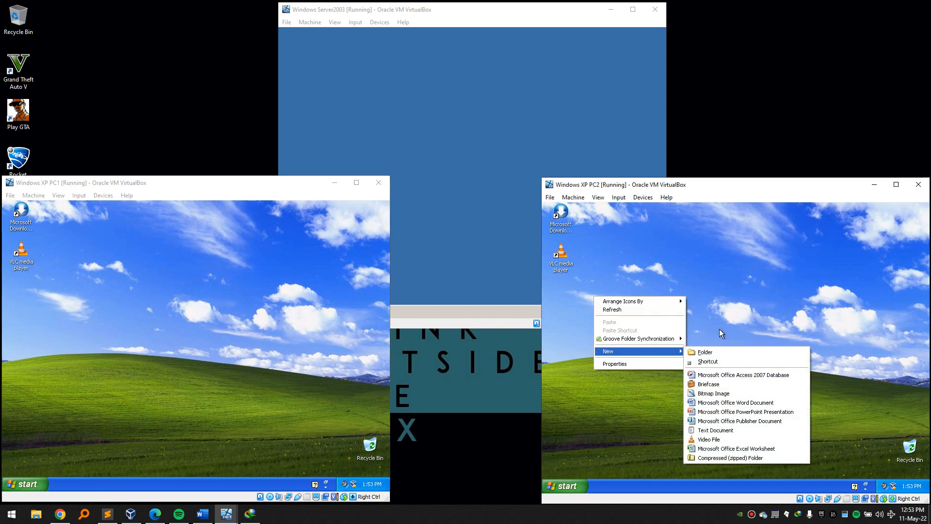
{"action": "left_click", "coordinate": [760, 270]}
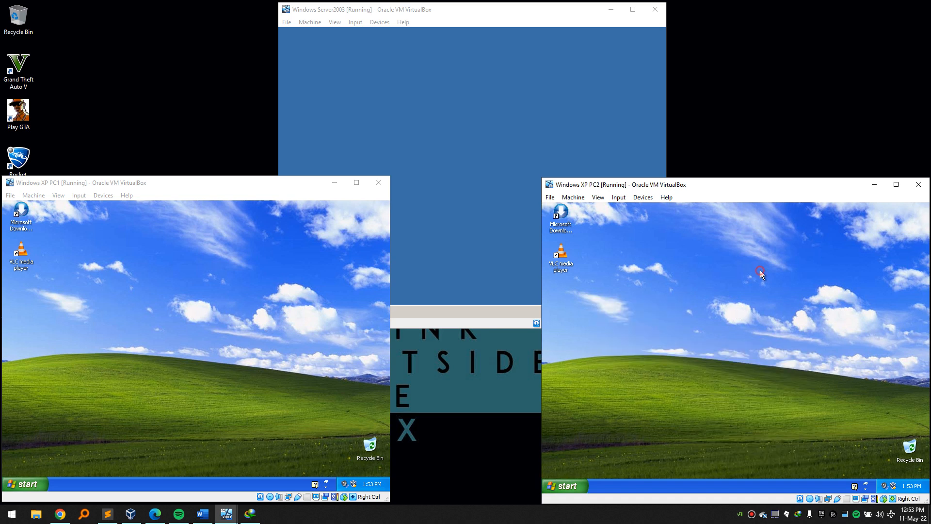
Run dsa.msc on Server2003, select Student 2 in Students, then bring Word's project brief forward.
{"action": "left_click", "coordinate": [470, 135]}
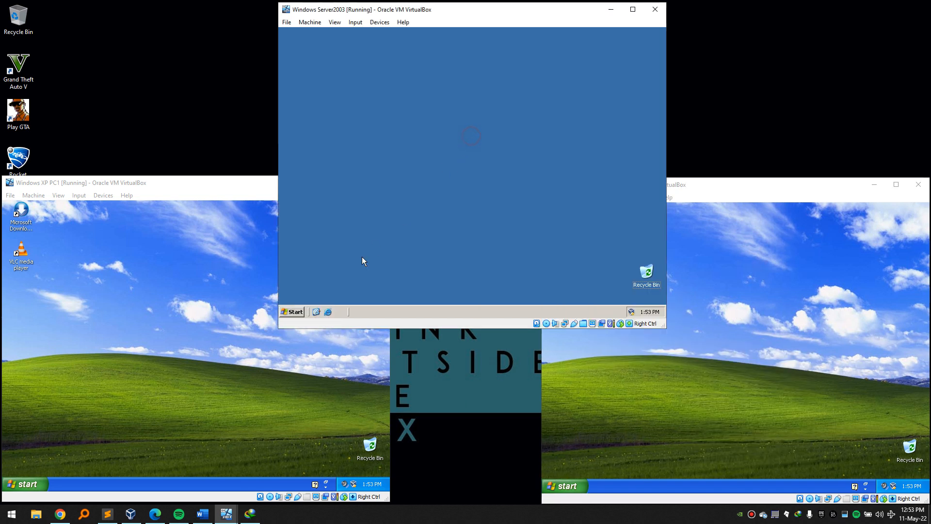
{"action": "key", "text": "super+r"}
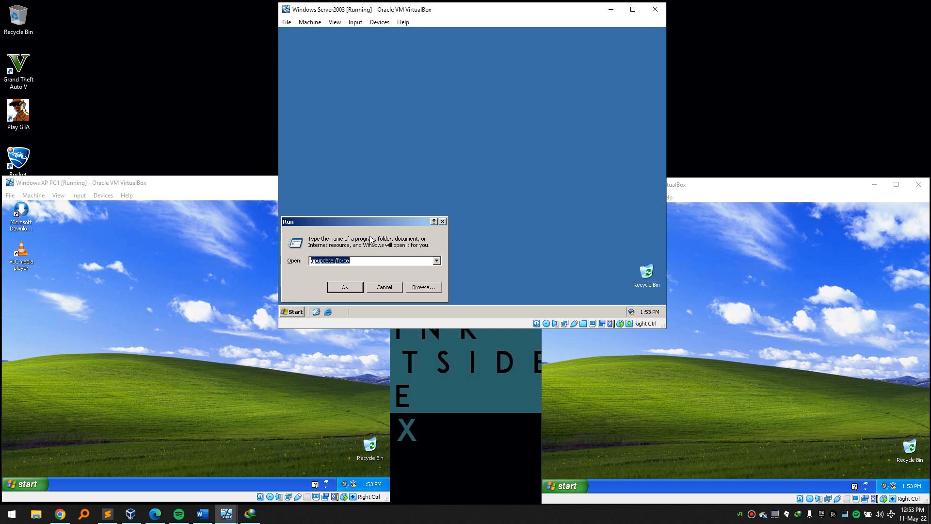
{"action": "type", "text": "dsa"}
{"action": "key", "text": "Down"}
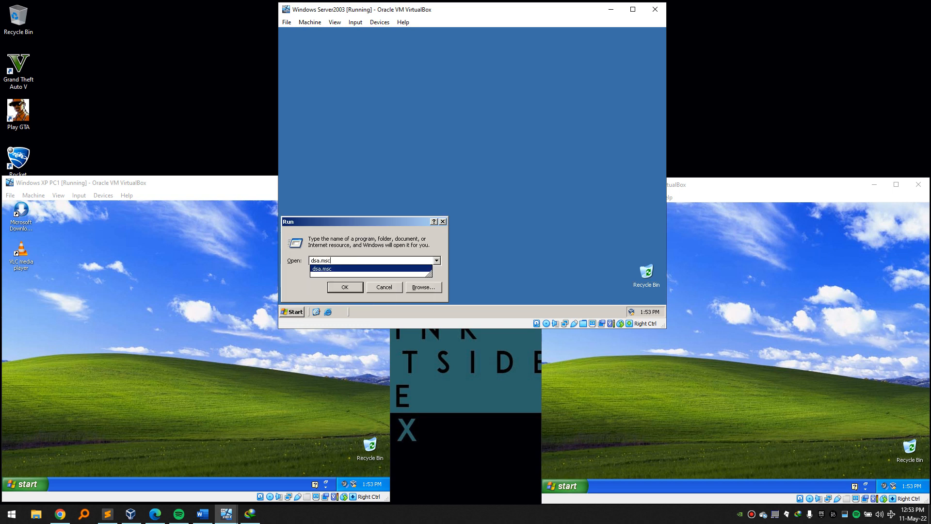
{"action": "key", "text": "Return"}
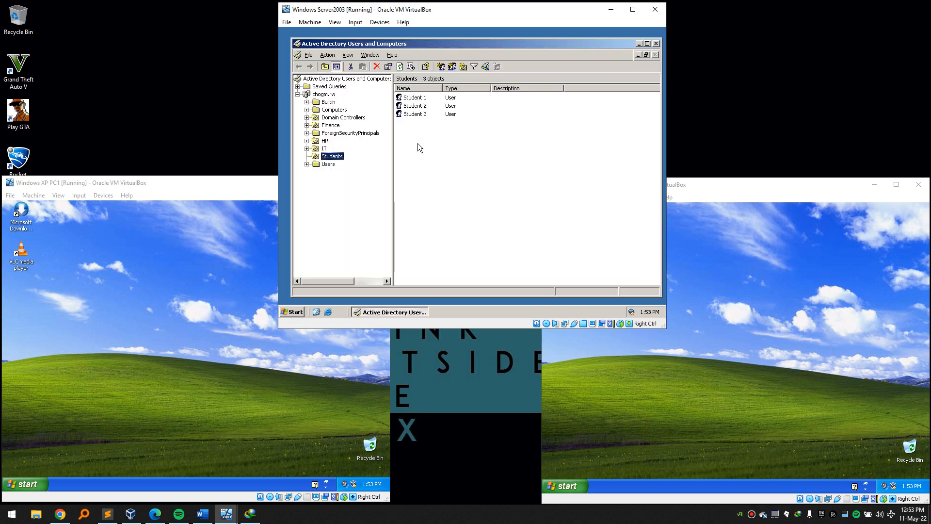
{"action": "left_click", "coordinate": [418, 109]}
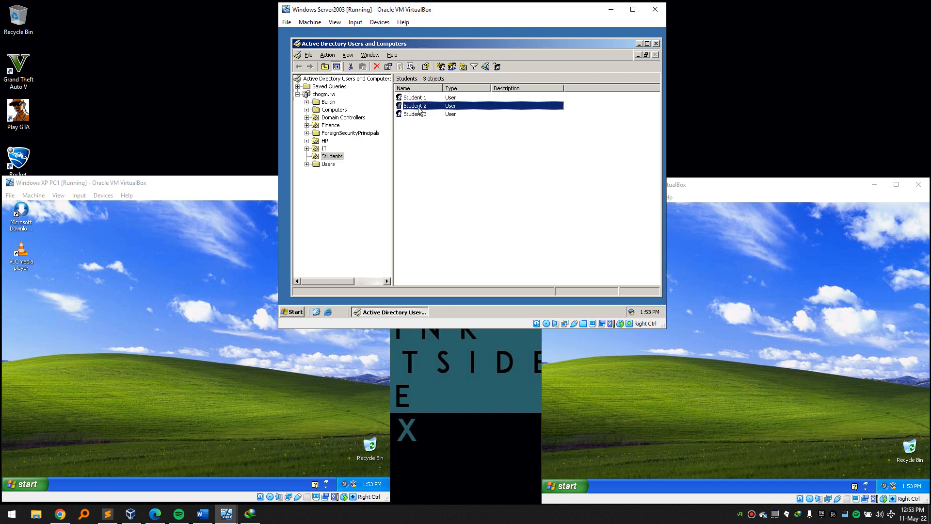
{"action": "left_click", "coordinate": [201, 514]}
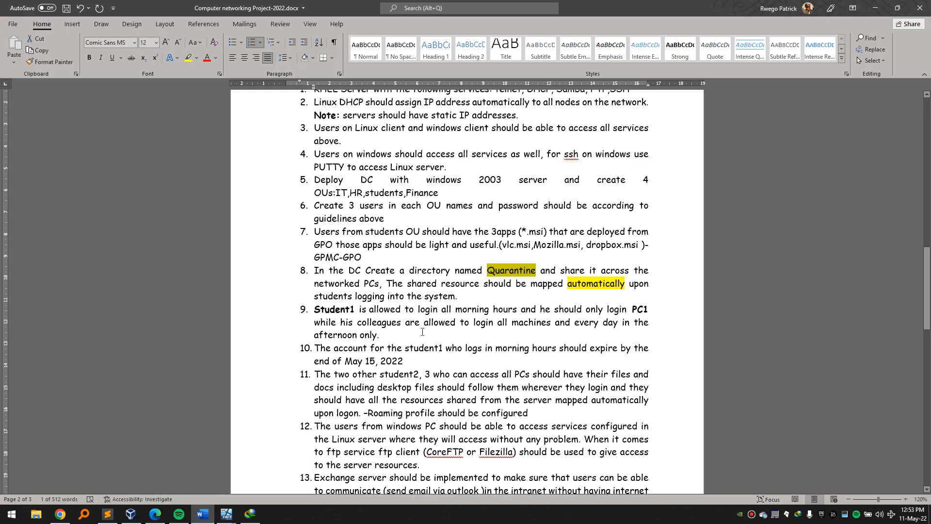
{"action": "scroll", "coordinate": [422, 332], "scroll_direction": "down", "scroll_amount": 1}
{"action": "left_click_drag", "start_coordinate": [313, 281], "coordinate": [377, 294]}
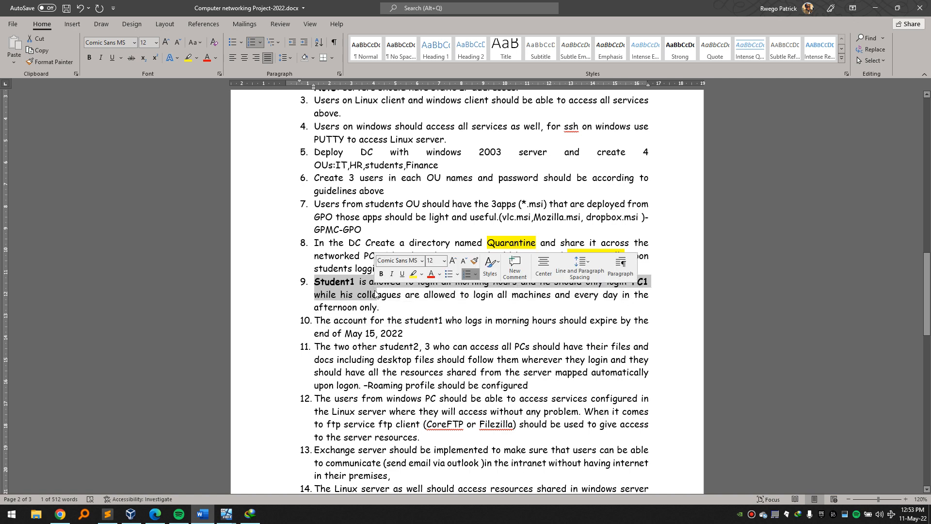
{"action": "left_click", "coordinate": [388, 320]}
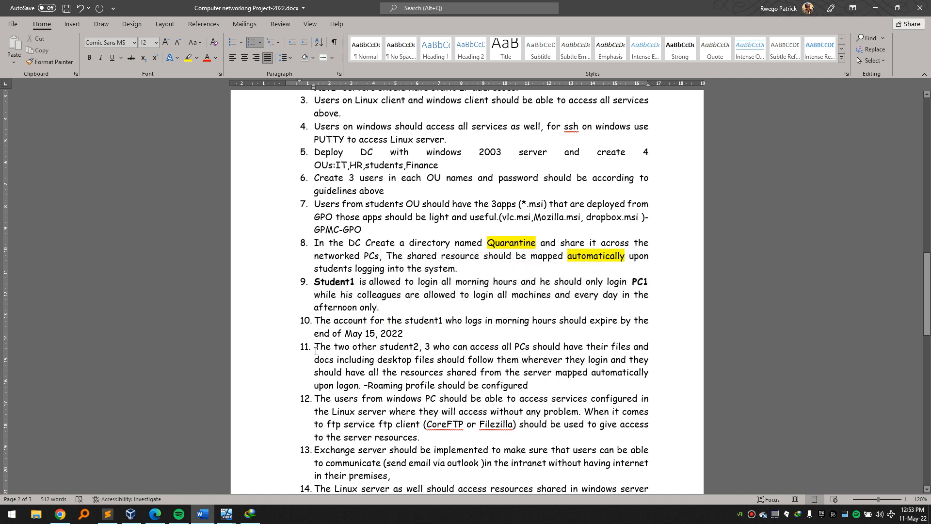
{"action": "left_click_drag", "start_coordinate": [314, 320], "coordinate": [566, 332]}
{"action": "left_click_drag", "start_coordinate": [483, 340], "coordinate": [581, 382]}
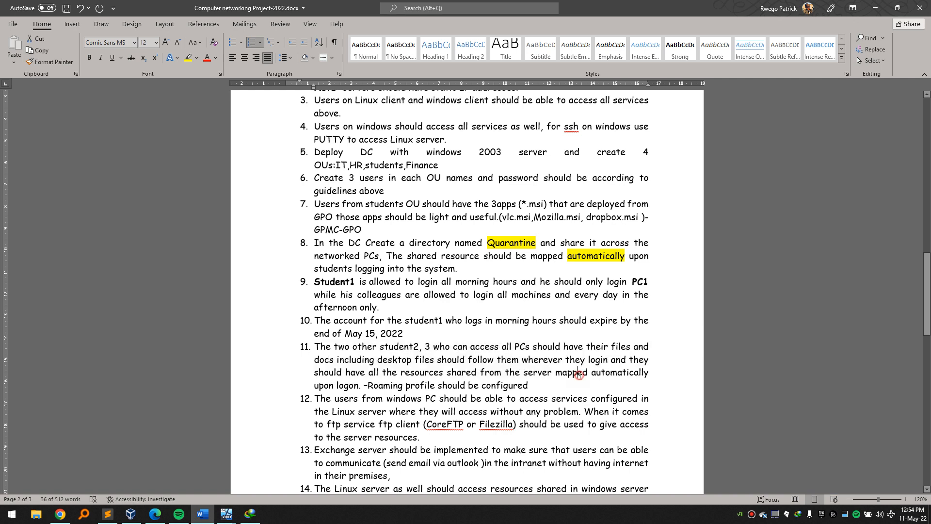
{"action": "double_click", "coordinate": [580, 378]}
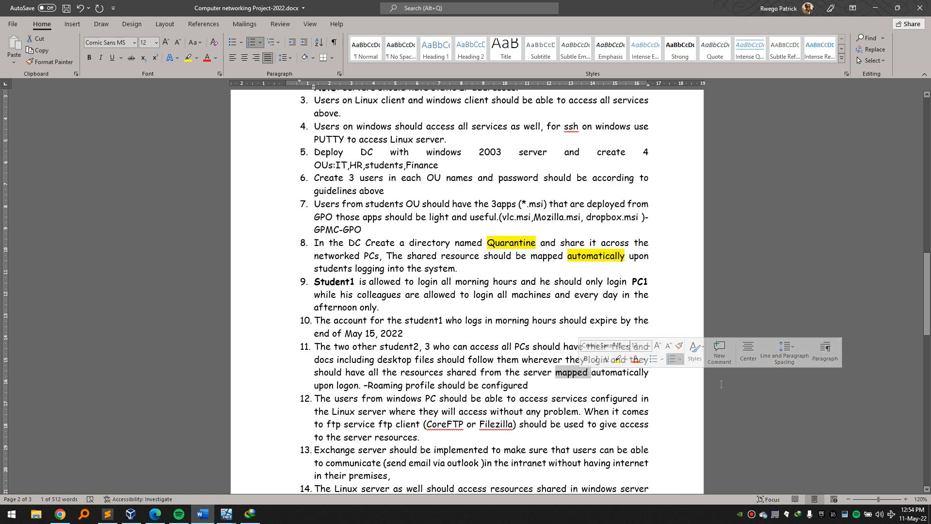
{"action": "left_click_drag", "start_coordinate": [367, 385], "coordinate": [437, 385]}
On Student 2's Profile tab, begin typing the profile path \192.168.10..3\Roa.
{"action": "left_click", "coordinate": [875, 7]}
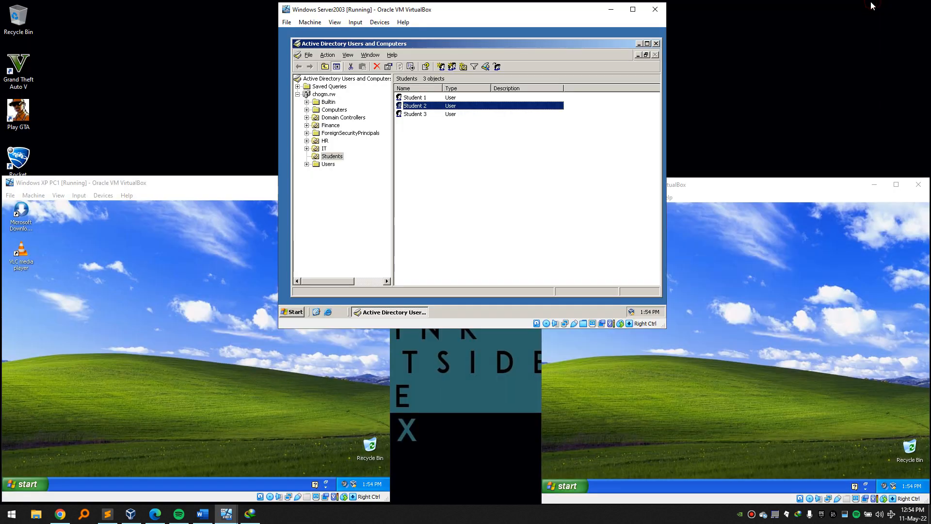
{"action": "right_click", "coordinate": [420, 105]}
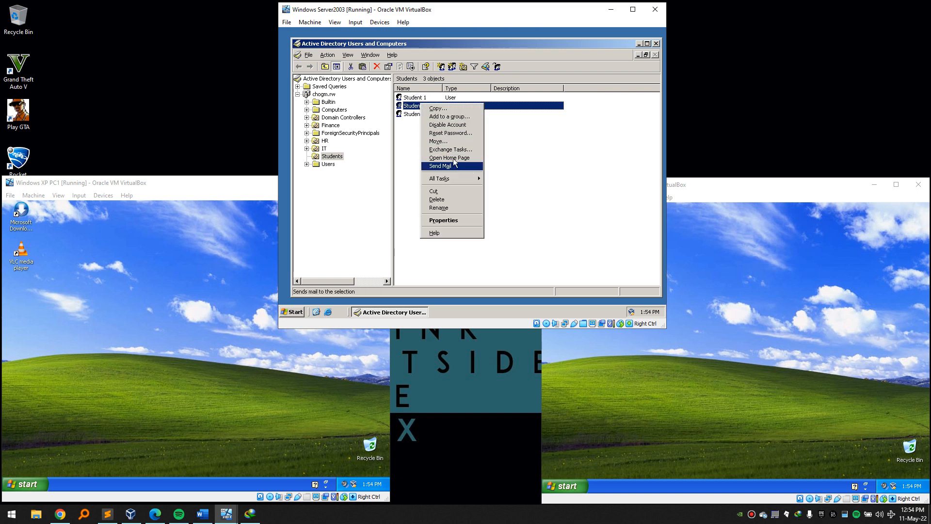
{"action": "left_click", "coordinate": [409, 133]}
{"action": "right_click", "coordinate": [419, 106]}
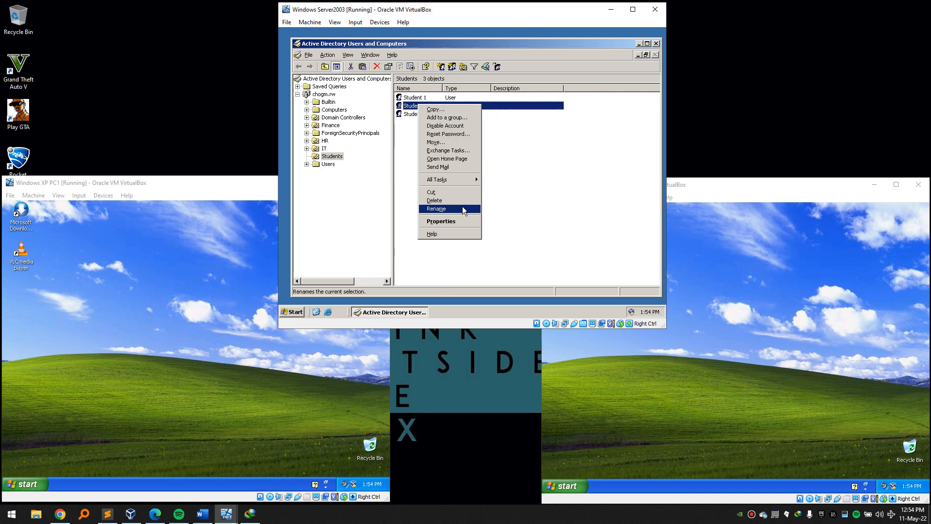
{"action": "left_click", "coordinate": [458, 222]}
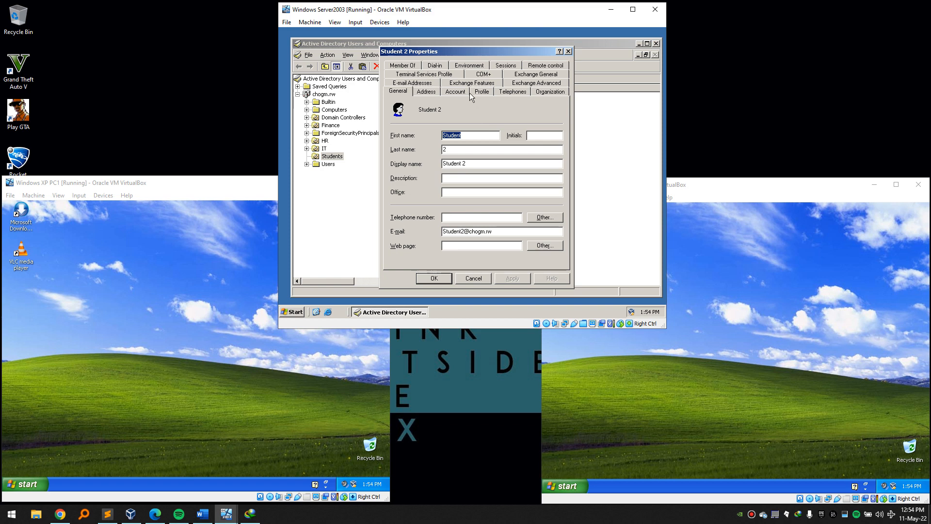
{"action": "left_click", "coordinate": [481, 92]}
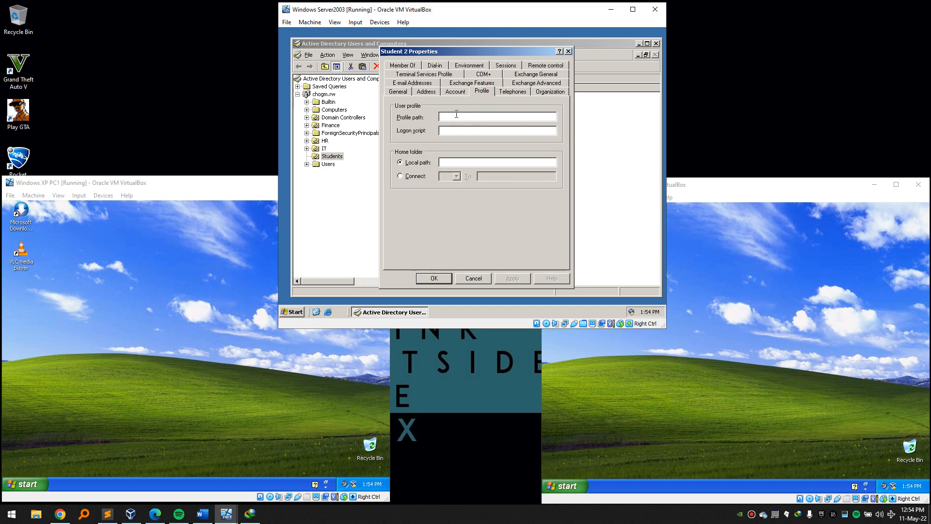
{"action": "type", "text": "\\192.168.10..3\\Roa"}
Create a new folder named Roamingprofile on the server's C: drive.
{"action": "key", "text": "super+e"}
{"action": "double_click", "coordinate": [409, 182]}
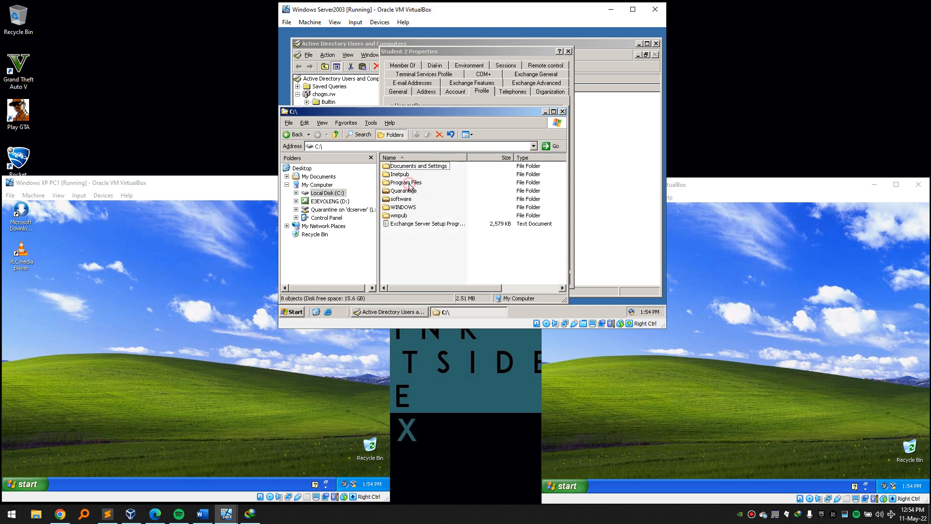
{"action": "right_click", "coordinate": [402, 234]}
{"action": "mouse_move", "coordinate": [426, 293]}
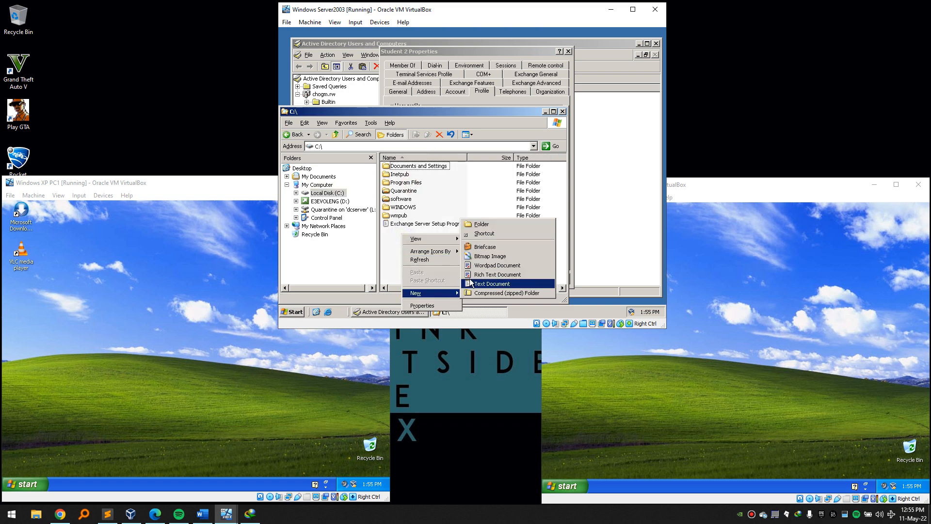
{"action": "left_click", "coordinate": [481, 224]}
{"action": "type", "text": "Roaming"}
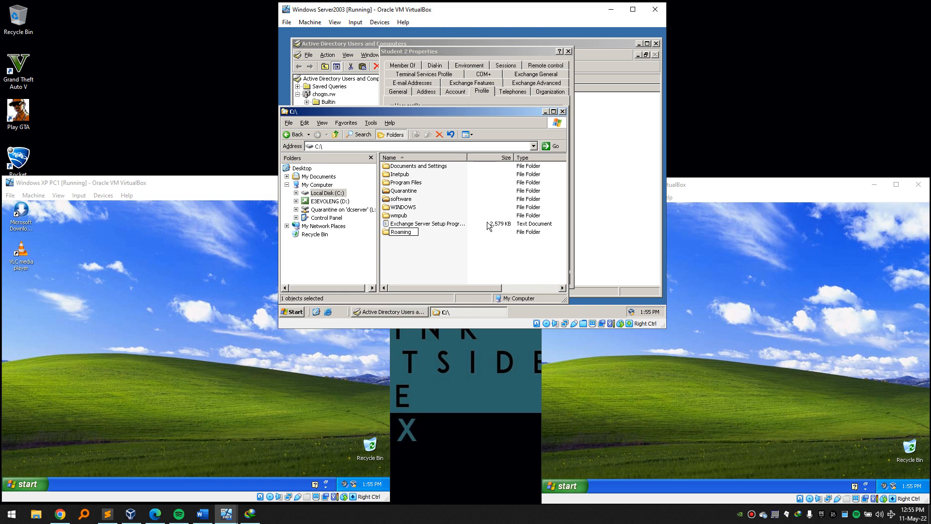
{"action": "type", "text": "profile"}
{"action": "key", "text": "Return"}
{"action": "double_click", "coordinate": [399, 232]}
{"action": "key", "text": "BackSpace"}
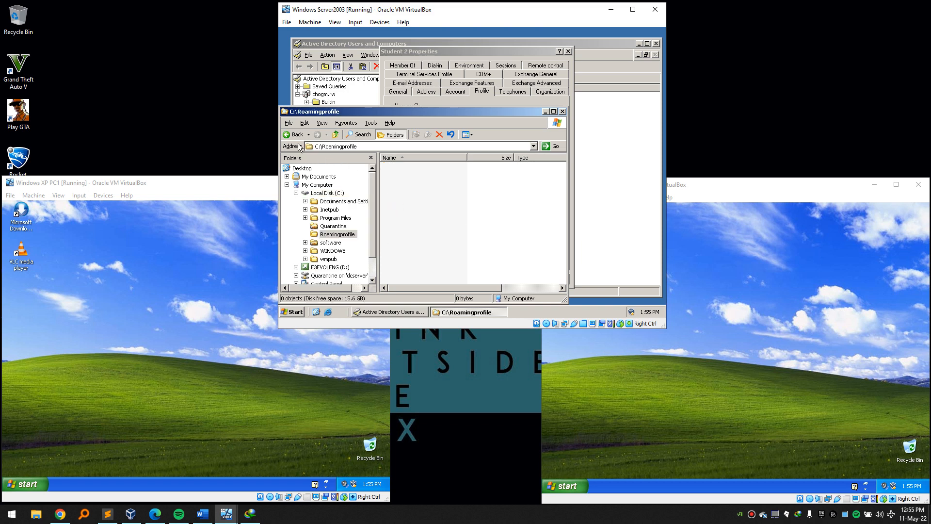
Share Roamingprofile and give Authenticated Users Full Control in share permissions.
{"action": "right_click", "coordinate": [398, 201]}
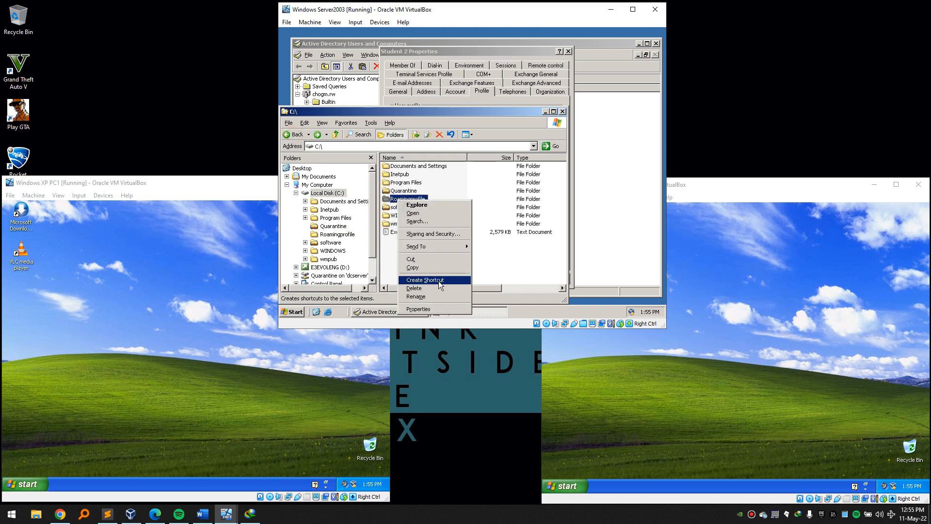
{"action": "left_click", "coordinate": [445, 235]}
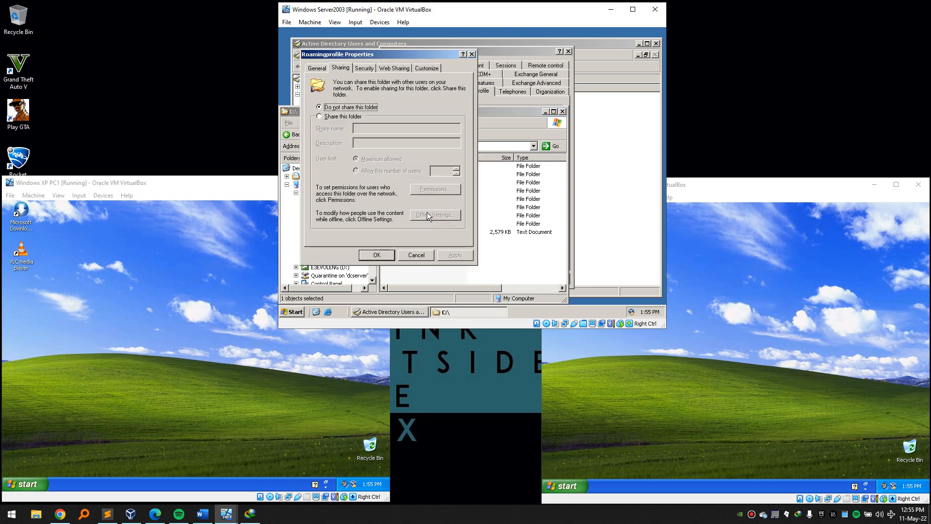
{"action": "left_click", "coordinate": [343, 117]}
{"action": "left_click", "coordinate": [437, 190]}
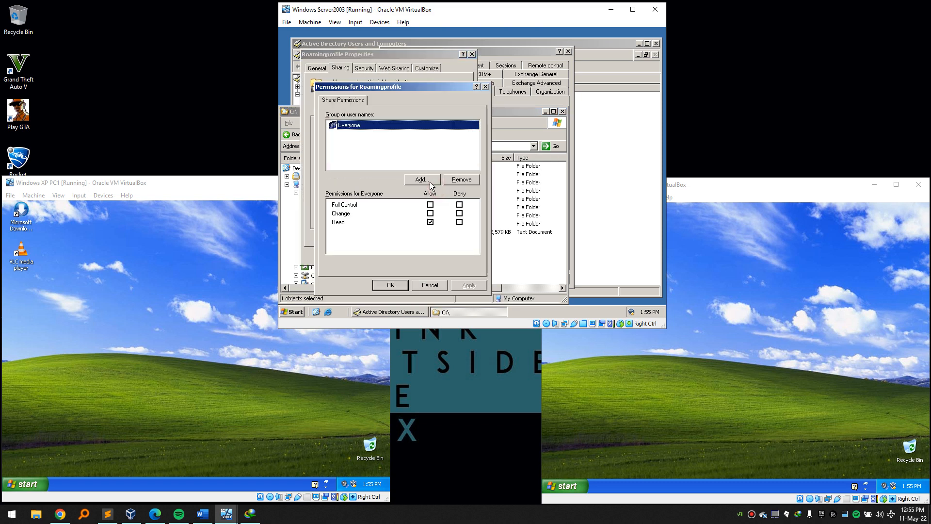
{"action": "left_click", "coordinate": [430, 179]}
{"action": "type", "text": "auth"}
{"action": "left_click", "coordinate": [509, 168]}
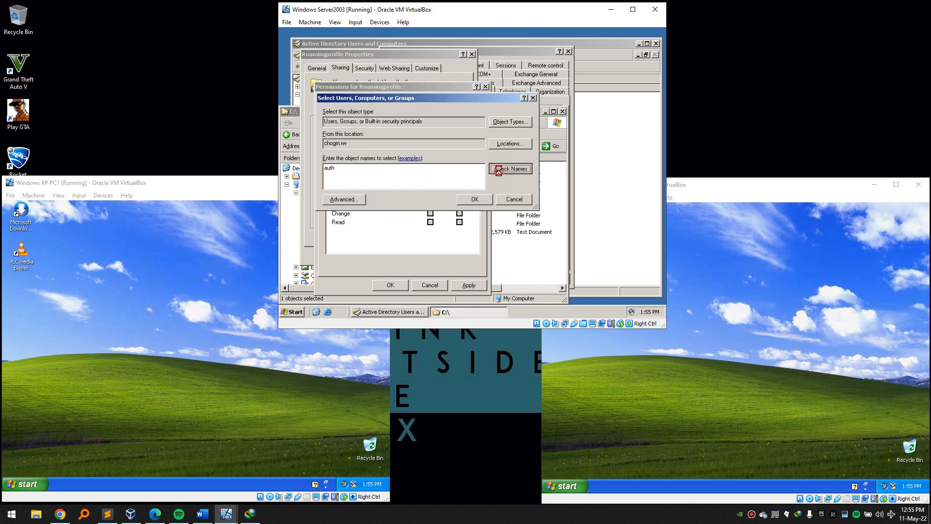
{"action": "left_click", "coordinate": [475, 199]}
{"action": "left_click", "coordinate": [430, 205]}
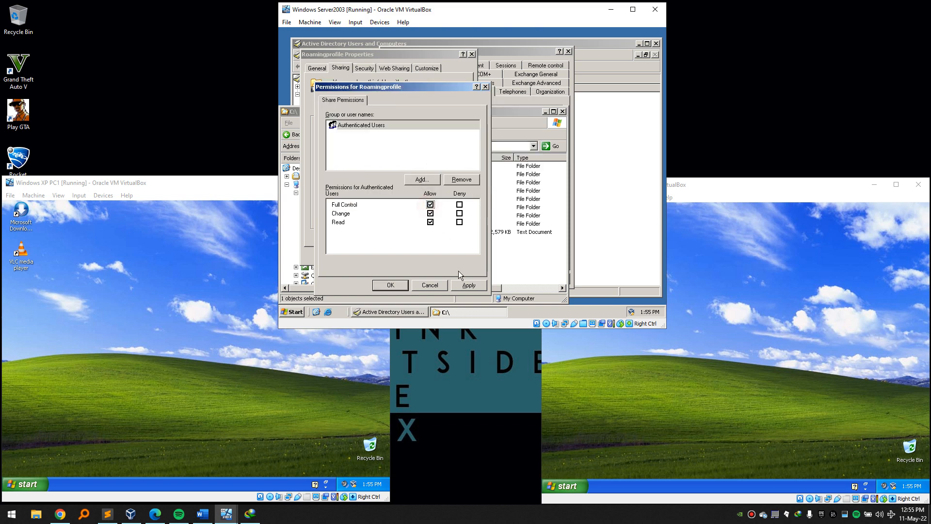
{"action": "left_click", "coordinate": [466, 285]}
{"action": "left_click", "coordinate": [405, 286]}
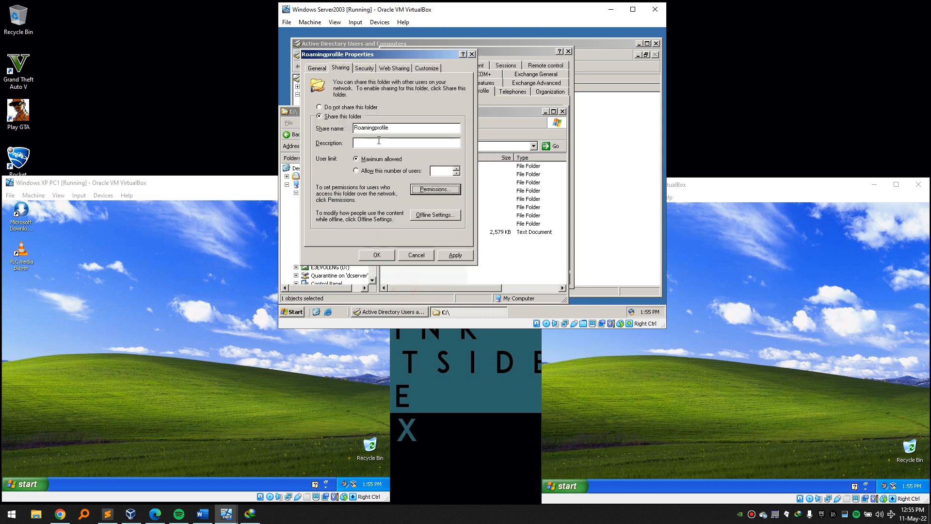
Add Authenticated Users with Full Control to the folder's security permissions.
{"action": "left_click", "coordinate": [364, 68]}
{"action": "left_click", "coordinate": [405, 147]}
{"action": "type", "text": "a"}
{"action": "type", "text": "uht"}
{"action": "key", "text": "BackSpace"}
{"action": "key", "text": "BackSpace"}
{"action": "type", "text": "th"}
{"action": "left_click", "coordinate": [489, 137]}
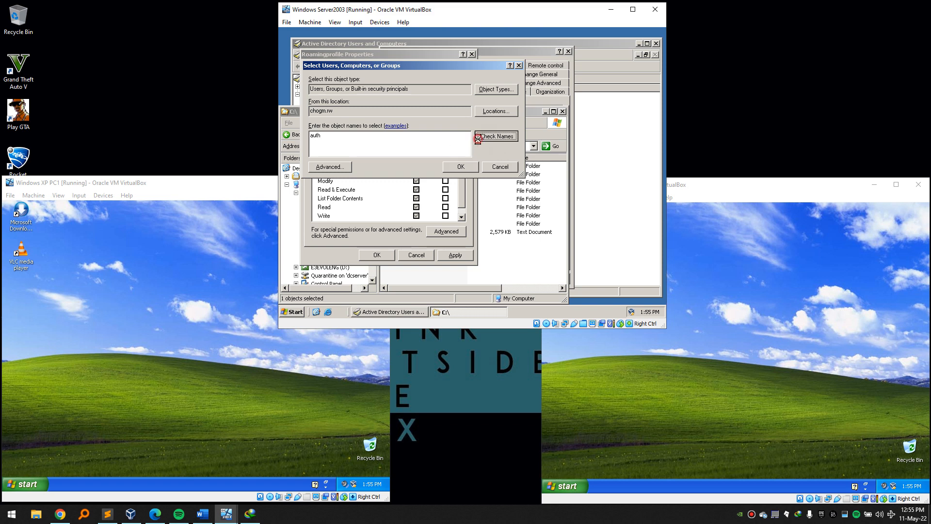
{"action": "left_click", "coordinate": [464, 167]}
{"action": "left_click", "coordinate": [416, 172]}
{"action": "left_click", "coordinate": [451, 255]}
{"action": "left_click", "coordinate": [382, 255]}
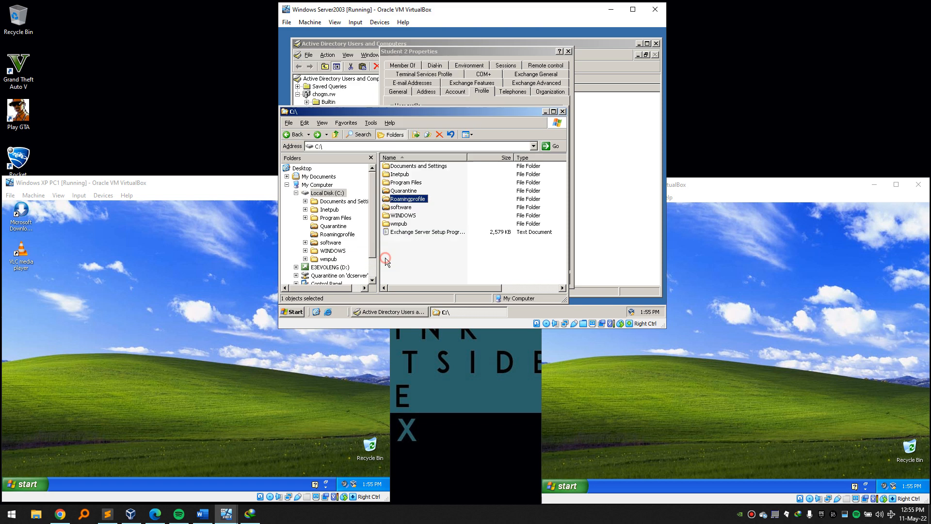
Rename the Roamingprofile folder to Roamprofile and confirm the rename.
{"action": "right_click", "coordinate": [408, 202]}
{"action": "key", "text": "Escape"}
{"action": "right_click", "coordinate": [420, 200]}
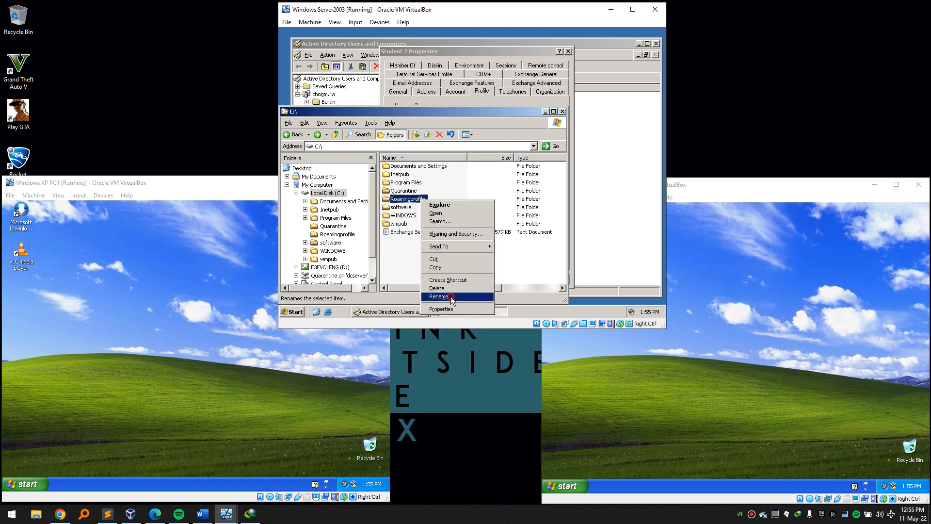
{"action": "left_click", "coordinate": [451, 296]}
{"action": "left_click", "coordinate": [411, 199]}
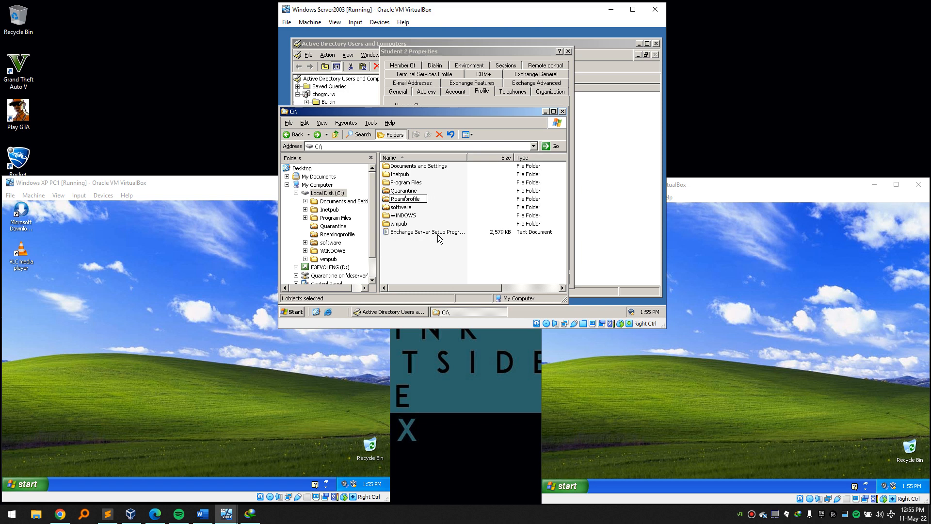
{"action": "key", "text": "Return"}
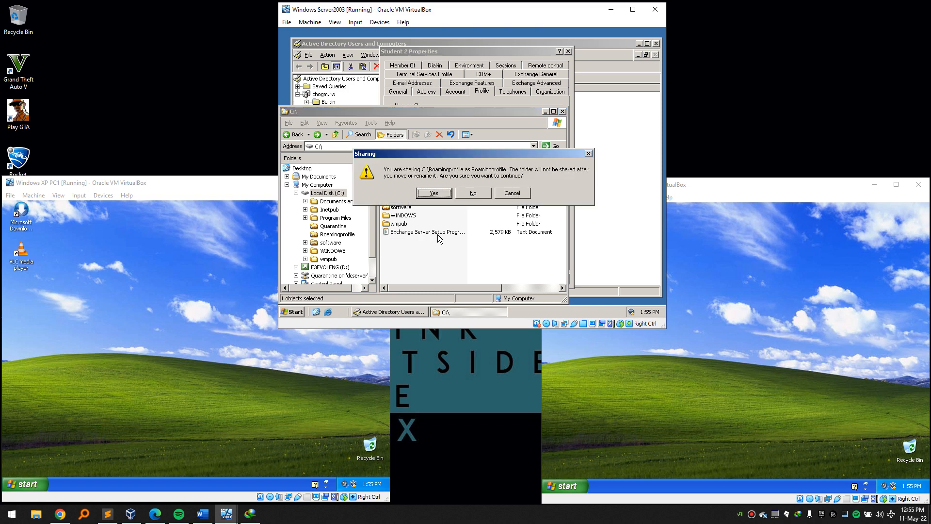
{"action": "left_click", "coordinate": [445, 192]}
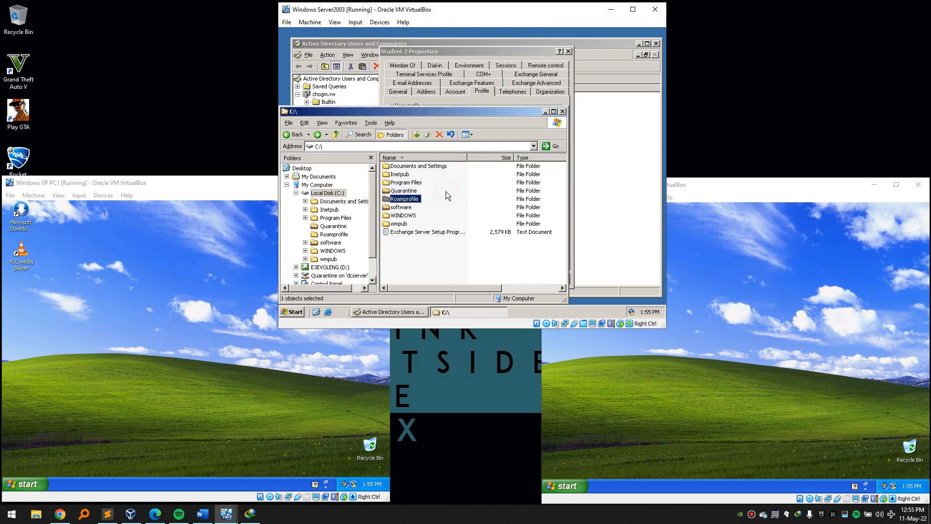
Share Roamprofile again and add Authenticated Users to its share permissions.
{"action": "right_click", "coordinate": [407, 198]}
{"action": "left_click", "coordinate": [432, 235]}
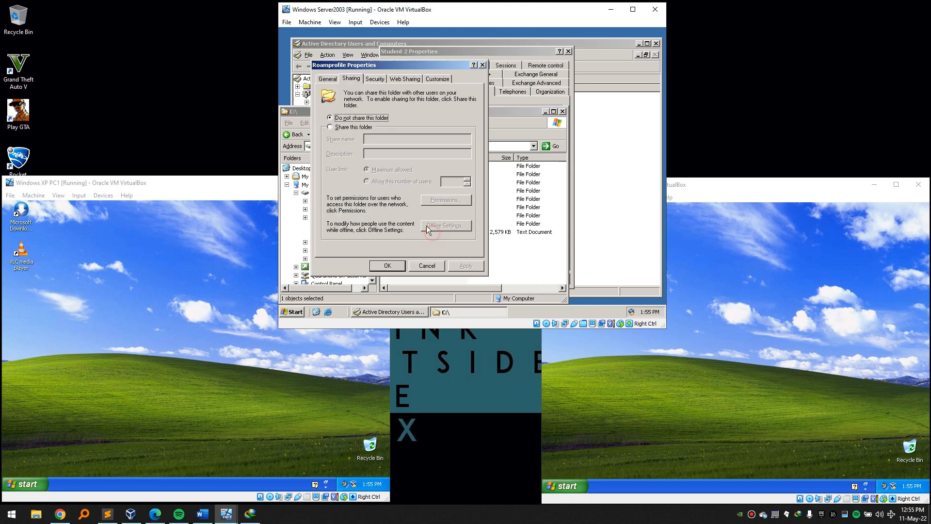
{"action": "left_click", "coordinate": [359, 128]}
{"action": "left_click", "coordinate": [446, 199]}
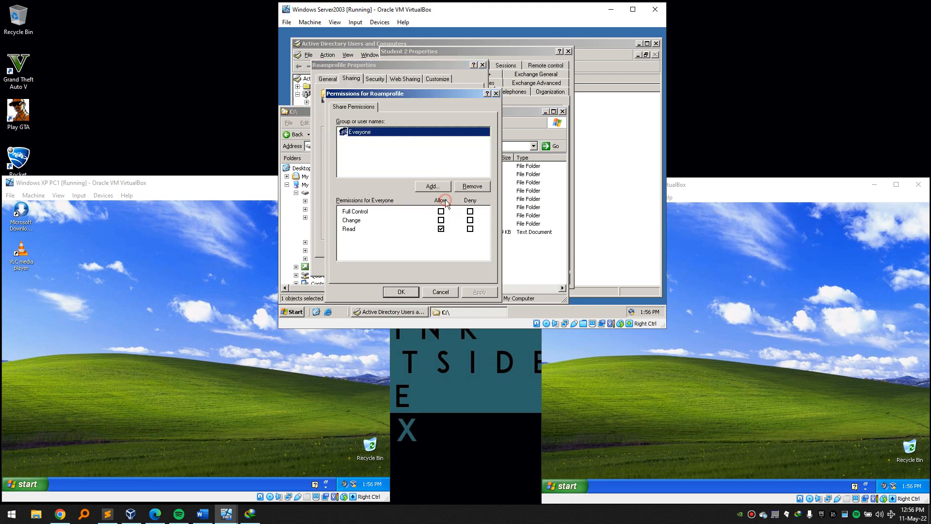
{"action": "left_click", "coordinate": [448, 188]}
{"action": "type", "text": "auth"}
{"action": "left_click", "coordinate": [521, 175]}
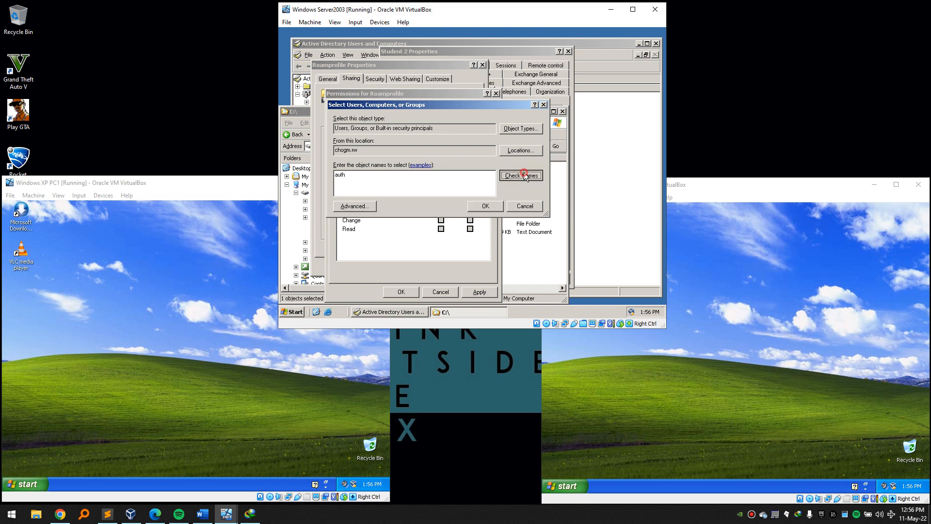
{"action": "left_click", "coordinate": [485, 205]}
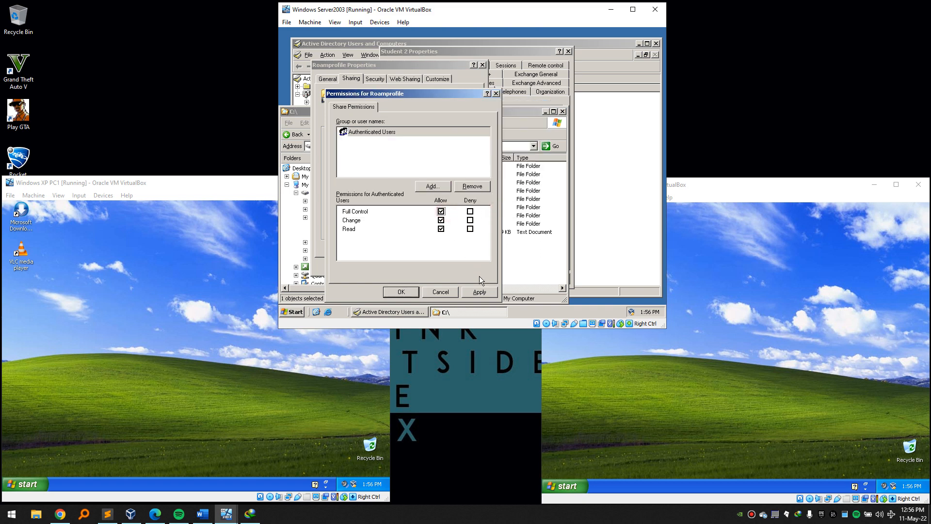
{"action": "left_click", "coordinate": [411, 291]}
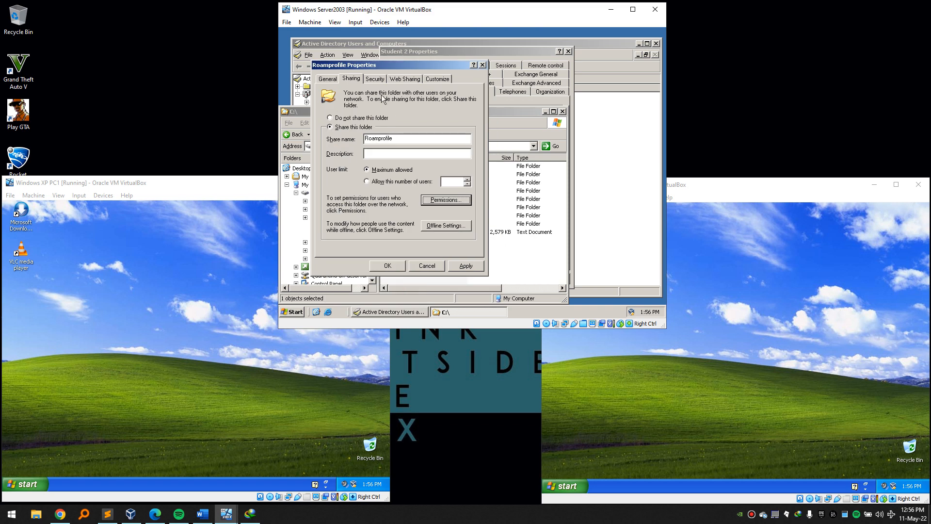
Add Authenticated Users to Roamprofile's security permissions and apply.
{"action": "left_click", "coordinate": [371, 77]}
{"action": "left_click", "coordinate": [417, 158]}
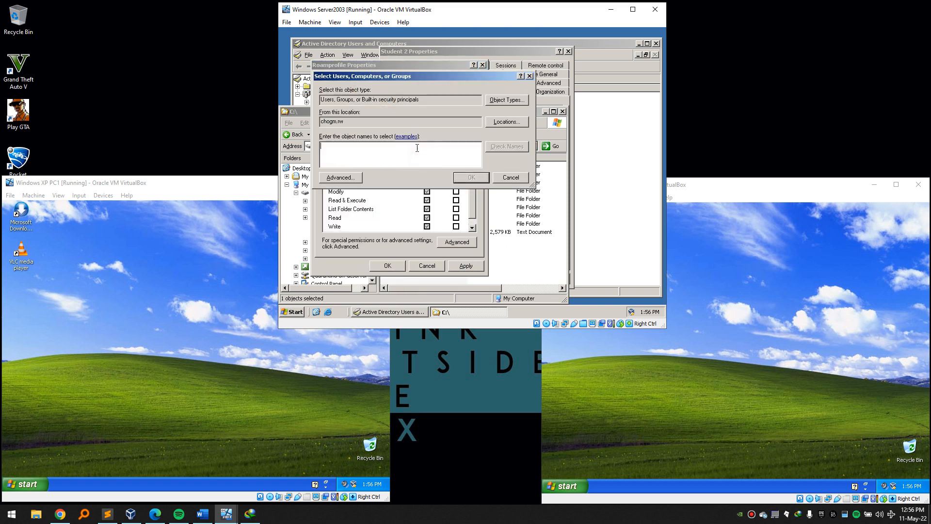
{"action": "type", "text": "auth"}
{"action": "left_click", "coordinate": [500, 147]}
{"action": "left_click", "coordinate": [475, 179]}
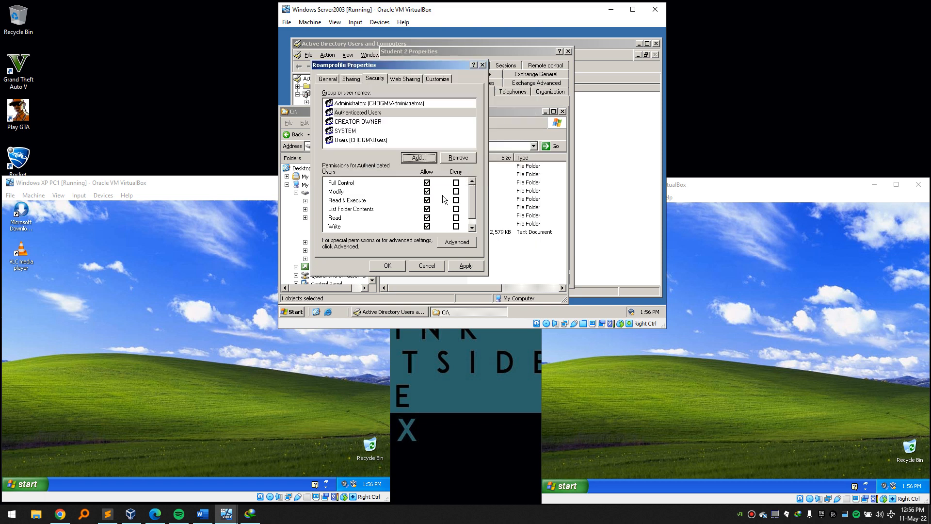
{"action": "left_click", "coordinate": [468, 264]}
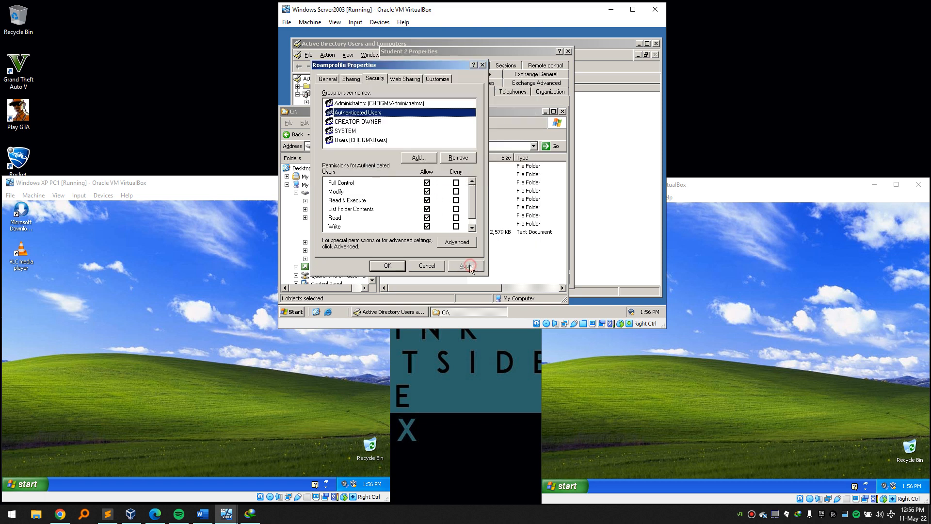
{"action": "left_click", "coordinate": [399, 265]}
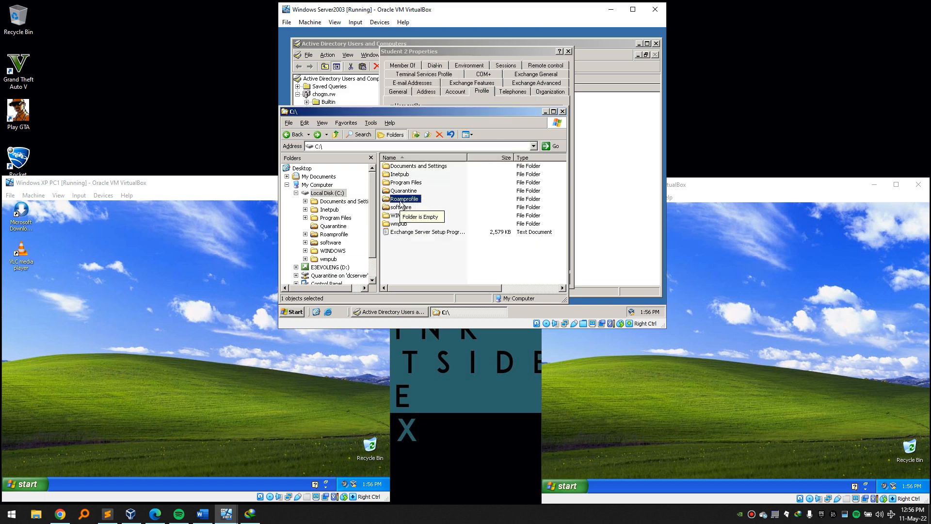
Complete Student 2's profile path as \\192.168.10..3\Roamprofile\%username% and apply it.
{"action": "left_click", "coordinate": [563, 111]}
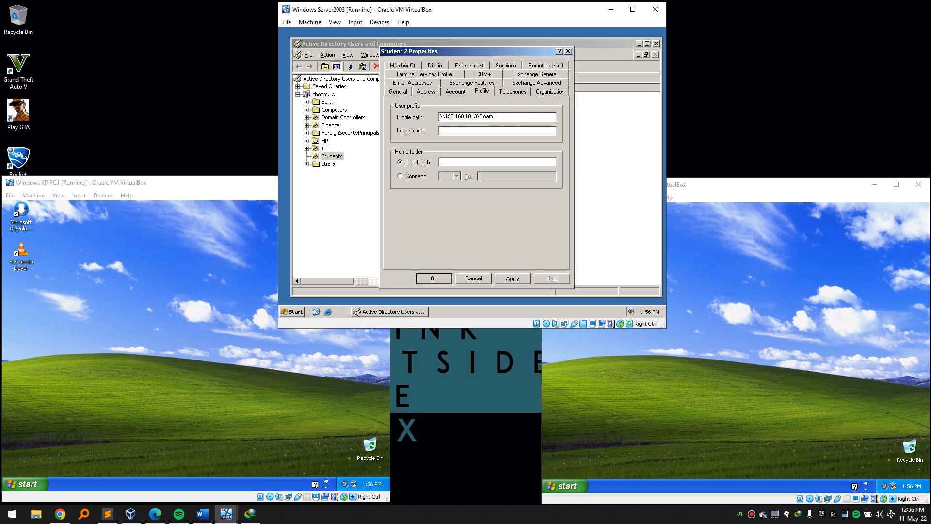
{"action": "type", "text": "rofile\\%username%"}
{"action": "left_click", "coordinate": [521, 278]}
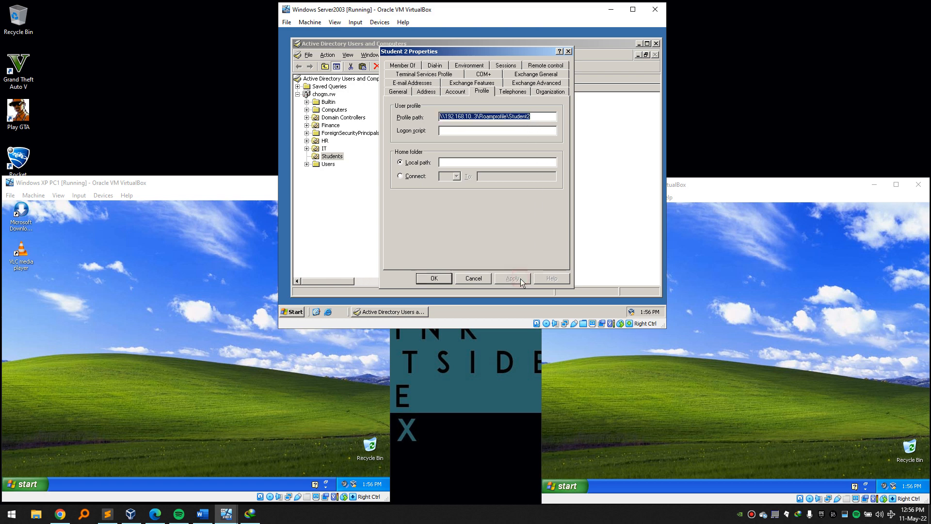
{"action": "left_click", "coordinate": [446, 279]}
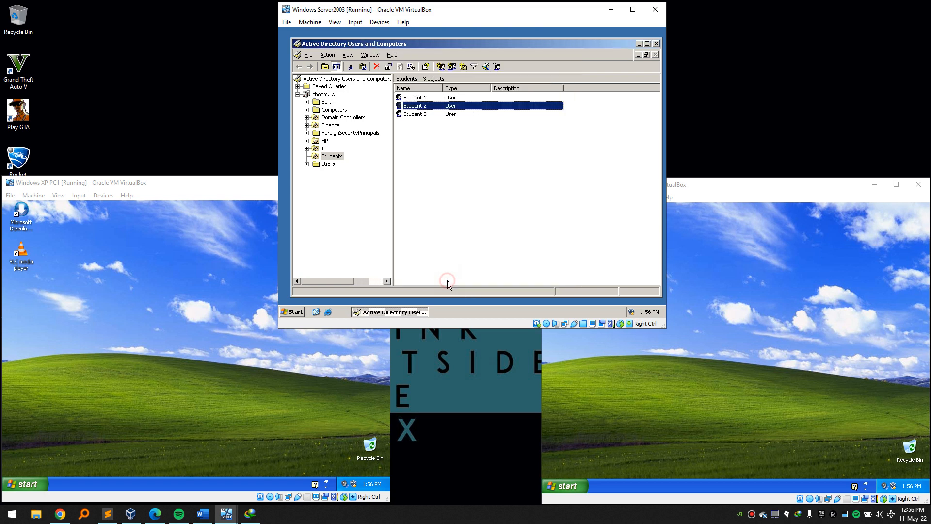
Set Student 3's profile path to \\192.168.10.3\Roamprofile\%username% and apply it.
{"action": "right_click", "coordinate": [422, 116]}
{"action": "left_click", "coordinate": [464, 231]}
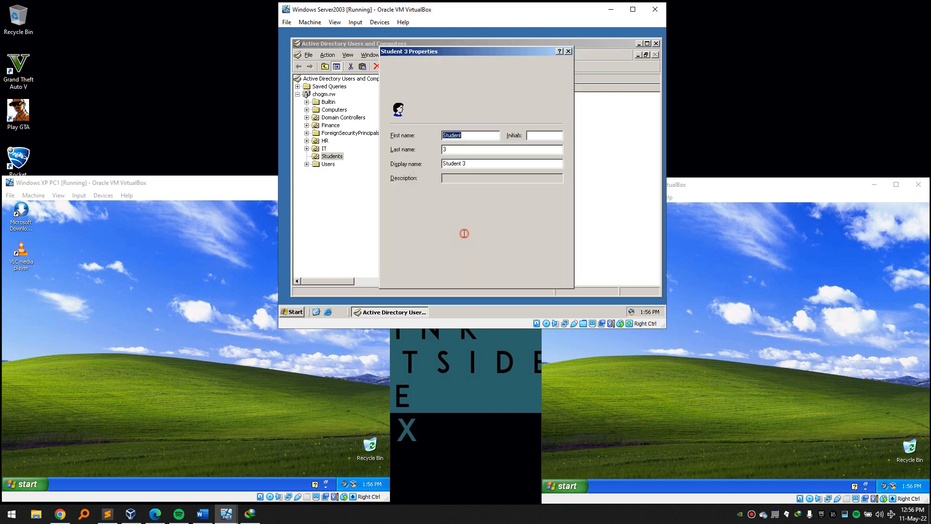
{"action": "left_click", "coordinate": [464, 92]}
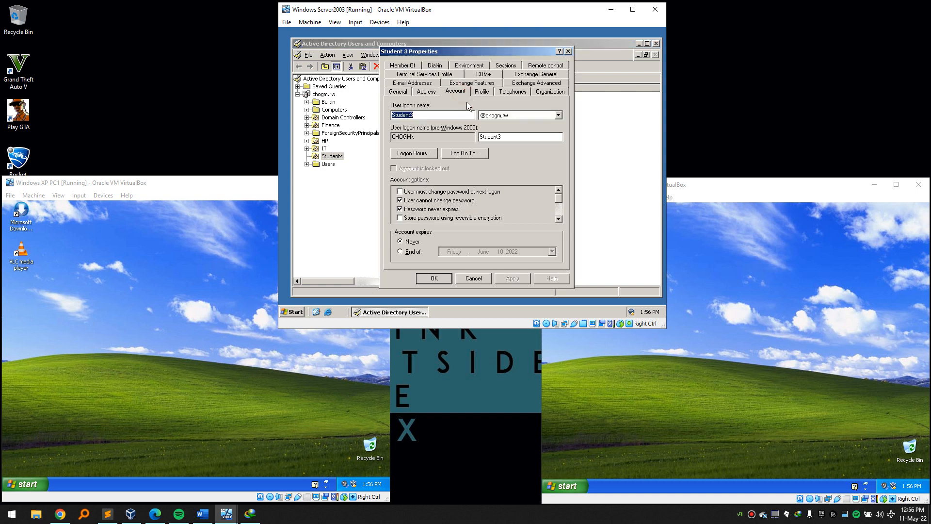
{"action": "left_click", "coordinate": [569, 51]}
{"action": "right_click", "coordinate": [442, 114]}
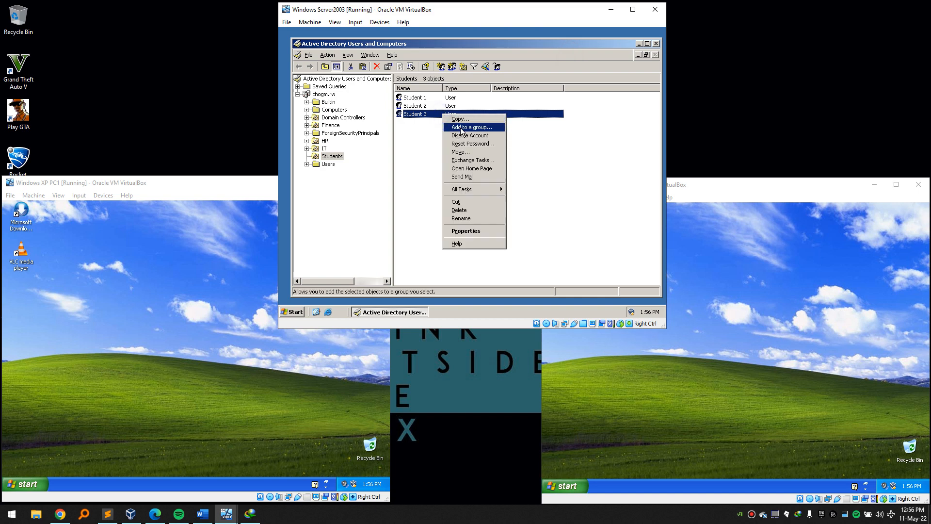
{"action": "left_click", "coordinate": [481, 230]}
{"action": "left_click", "coordinate": [482, 91]}
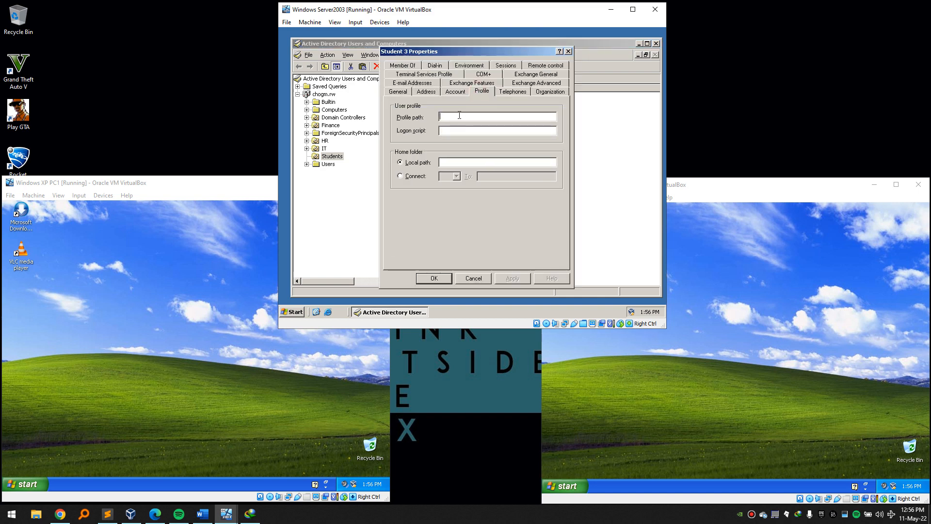
{"action": "type", "text": "\\\\192.168"}
{"action": "type", "text": ".10.3\\Roa"}
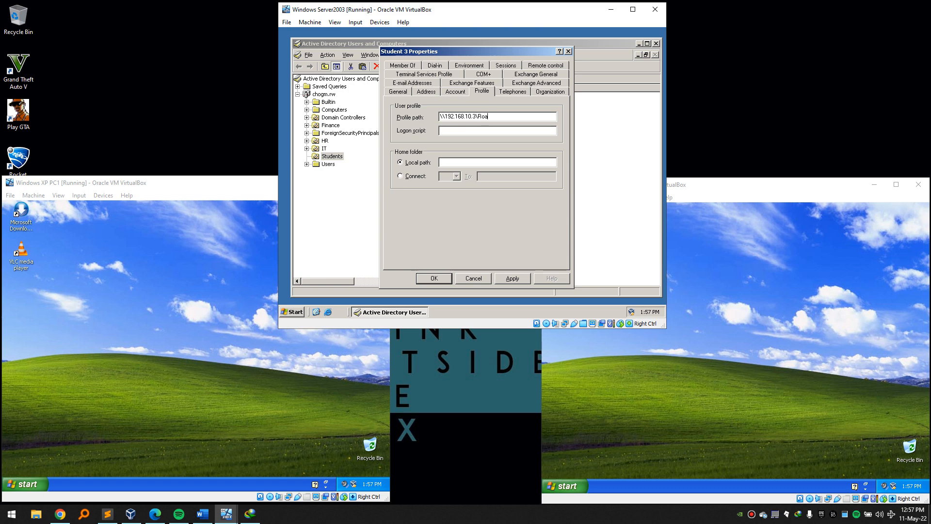
{"action": "type", "text": "mprofile\\%username%"}
{"action": "left_click", "coordinate": [515, 276]}
{"action": "left_click", "coordinate": [433, 278]}
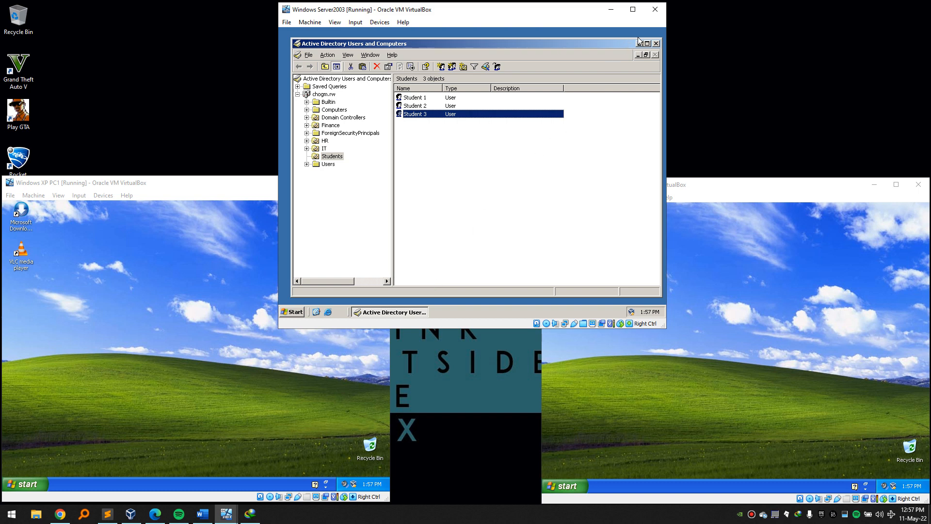
In Student 1's account properties, open Log On To and choose 'The following computers'.
{"action": "left_click", "coordinate": [174, 420]}
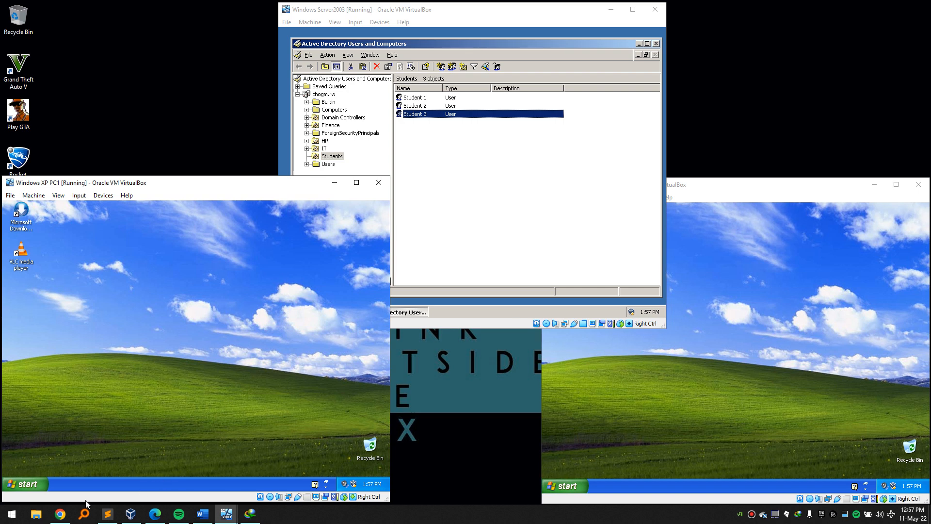
{"action": "left_click", "coordinate": [475, 143]}
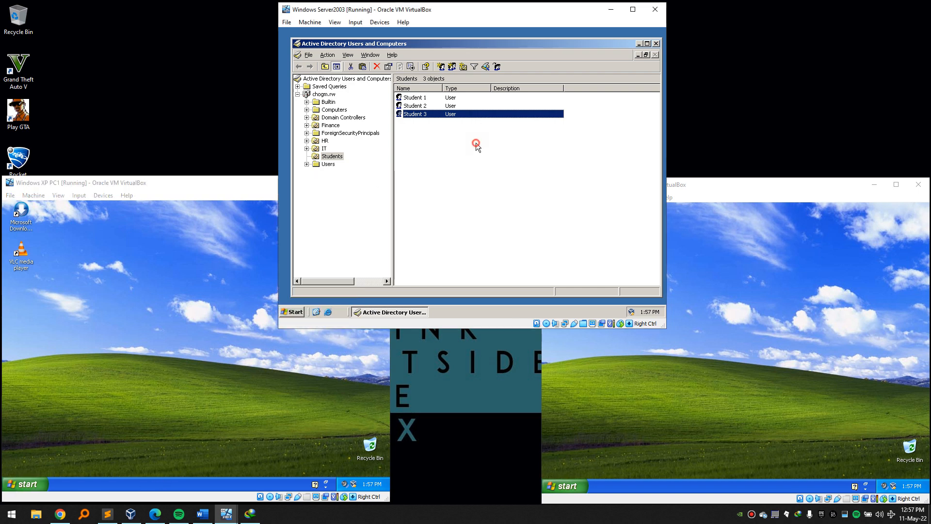
{"action": "left_click", "coordinate": [418, 97]}
{"action": "right_click", "coordinate": [417, 95]}
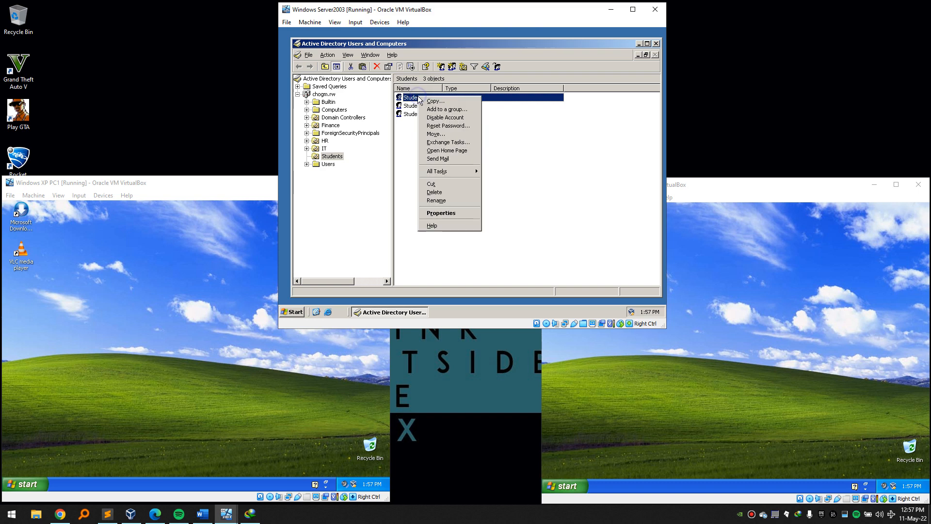
{"action": "left_click", "coordinate": [444, 212]}
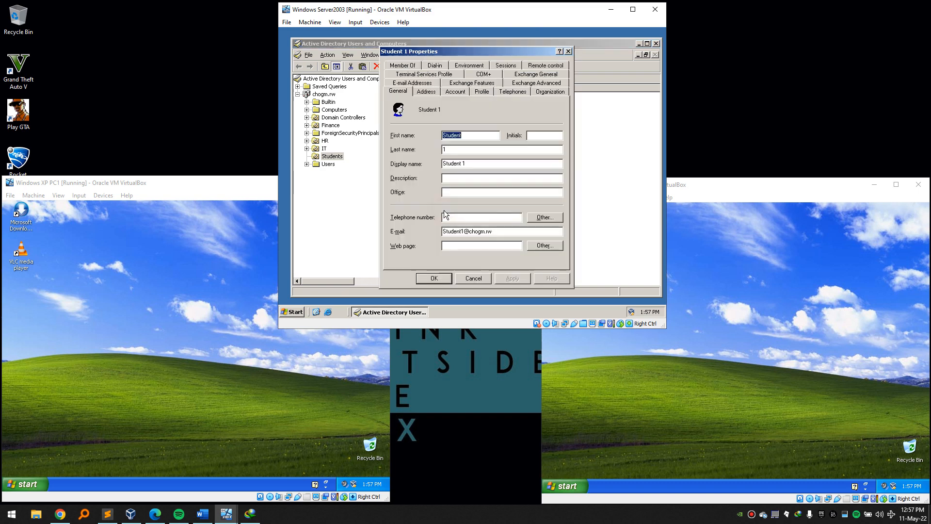
{"action": "left_click", "coordinate": [455, 92]}
{"action": "left_click", "coordinate": [155, 324]}
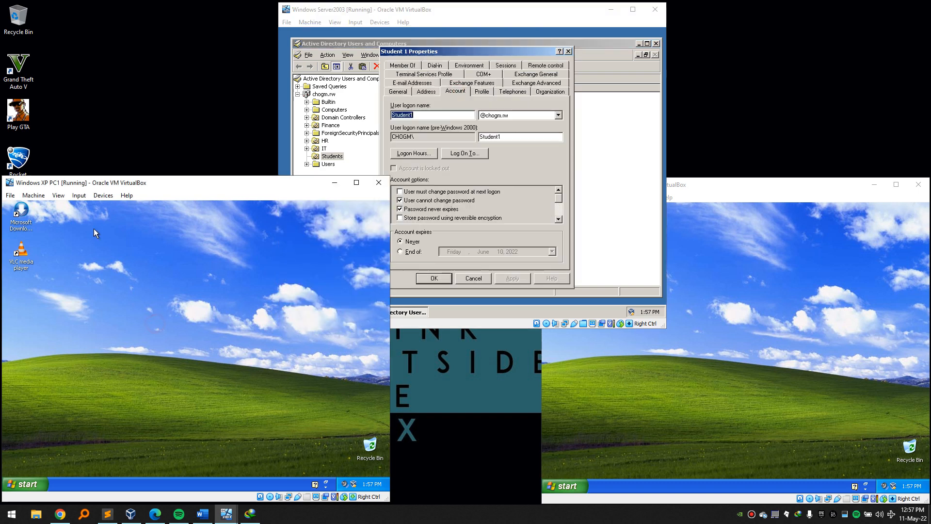
{"action": "left_click", "coordinate": [799, 326]}
{"action": "left_click", "coordinate": [528, 174]}
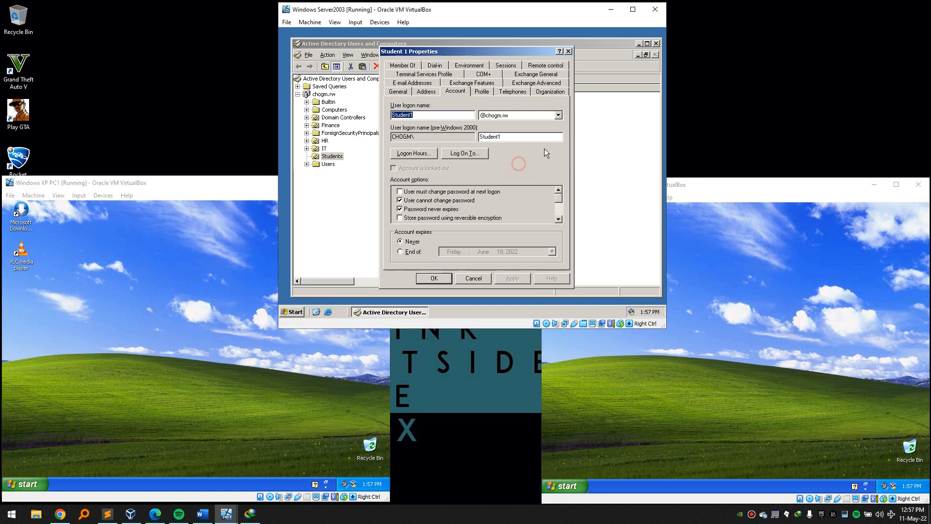
{"action": "left_click", "coordinate": [466, 155]}
{"action": "left_click", "coordinate": [449, 165]}
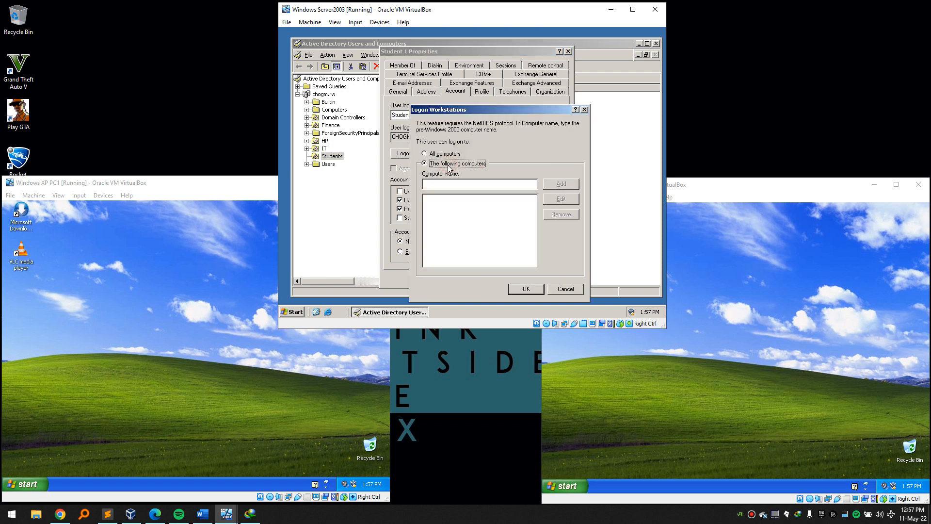
Check PC1's full computer name in its System Properties.
{"action": "left_click", "coordinate": [107, 435]}
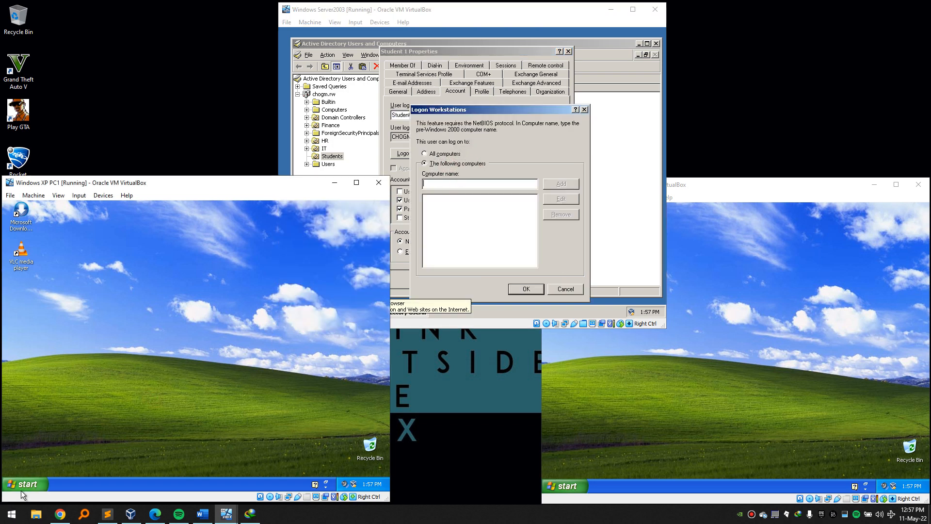
{"action": "left_click", "coordinate": [22, 486]}
{"action": "right_click", "coordinate": [140, 354]}
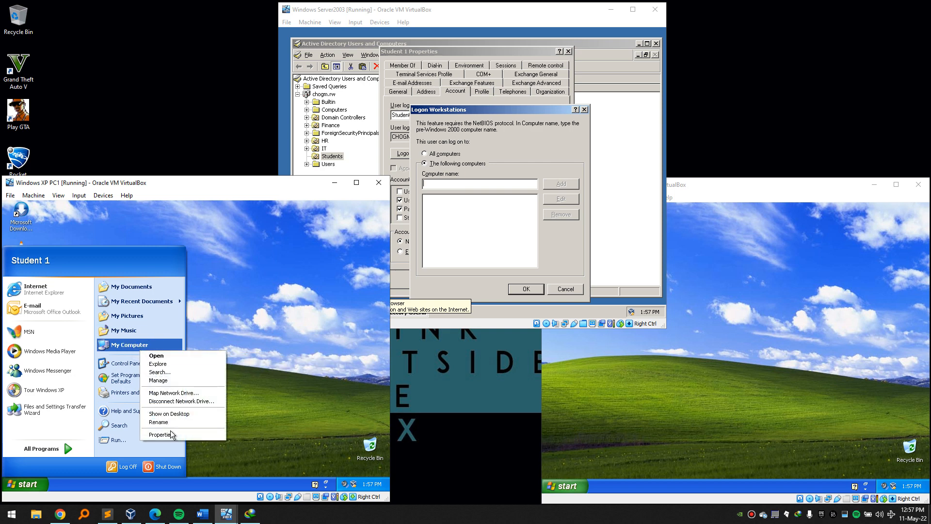
{"action": "left_click", "coordinate": [171, 432]}
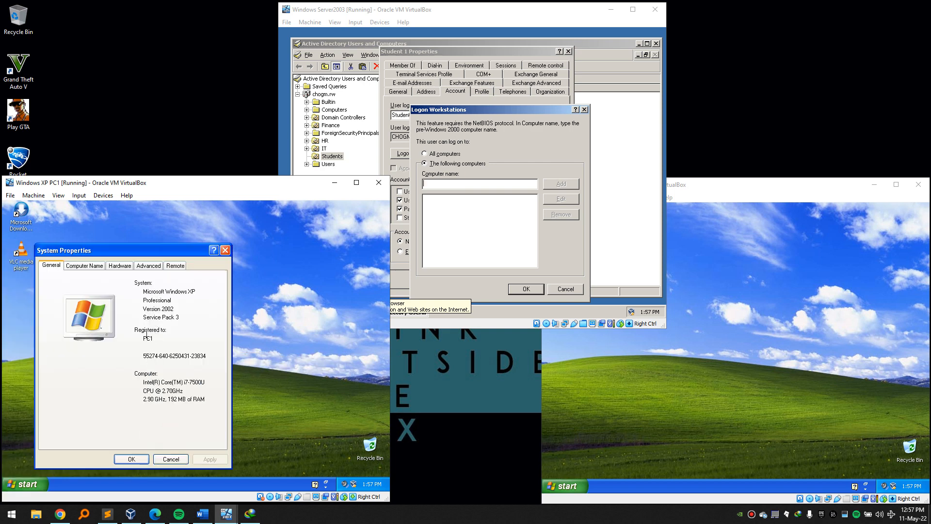
{"action": "left_click", "coordinate": [86, 267]}
{"action": "left_click_drag", "start_coordinate": [116, 329], "coordinate": [97, 328]}
{"action": "left_click", "coordinate": [225, 250]}
Add pc1 as Student 1's only allowed logon computer and apply.
{"action": "left_click", "coordinate": [461, 183]}
{"action": "type", "text": "pc1"}
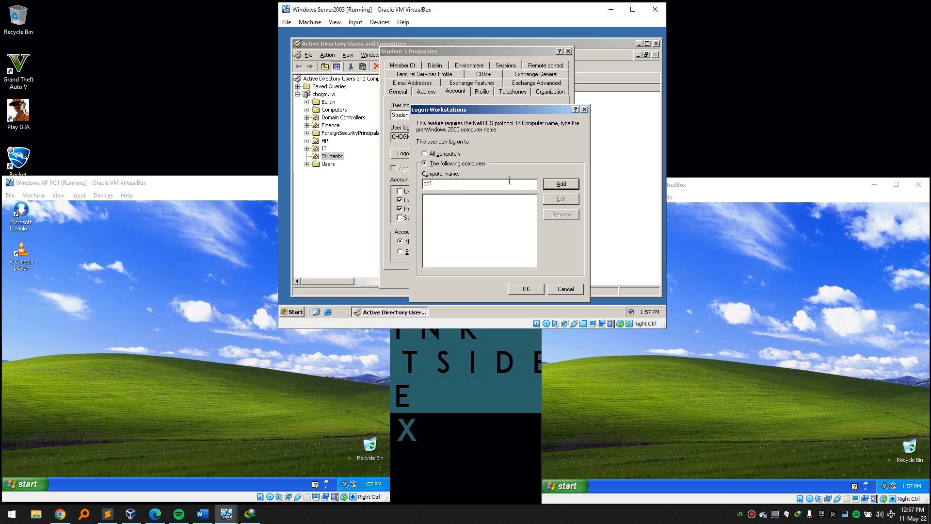
{"action": "left_click", "coordinate": [561, 184]}
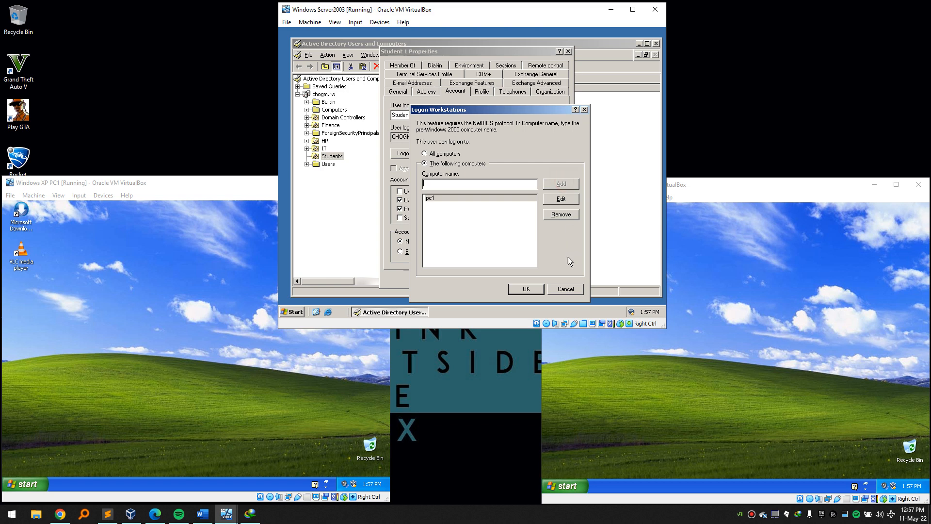
{"action": "left_click", "coordinate": [532, 289]}
{"action": "left_click", "coordinate": [521, 277]}
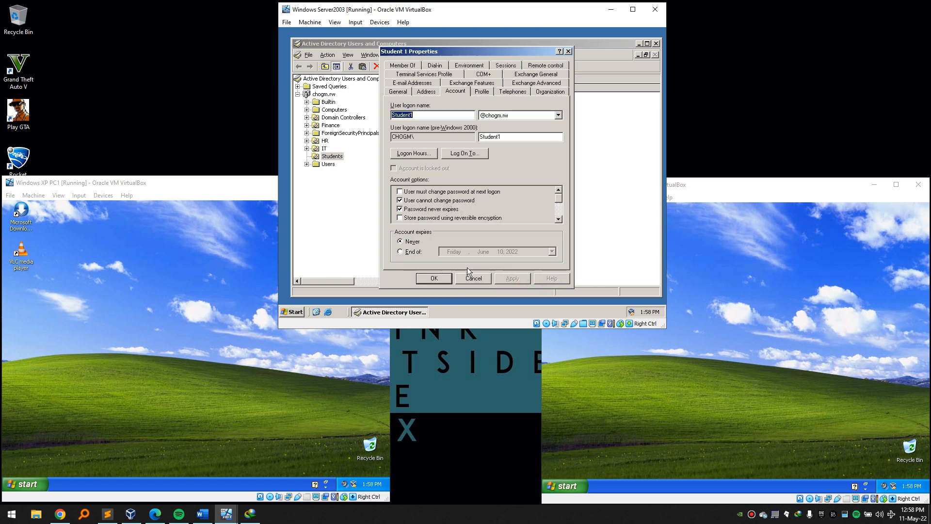
Reread the May 15, 2022 expiry requirement in Word, then minimize it.
{"action": "left_click", "coordinate": [208, 517]}
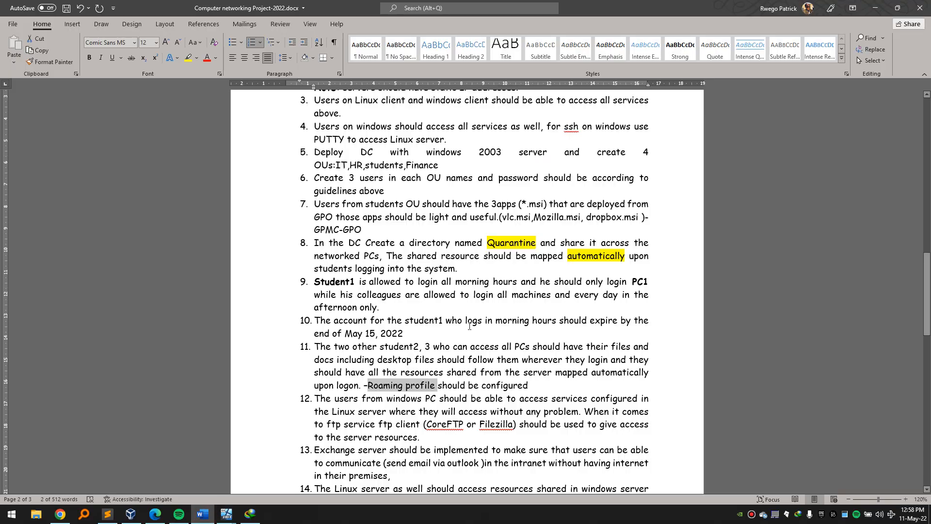
{"action": "left_click_drag", "start_coordinate": [402, 334], "coordinate": [346, 345]}
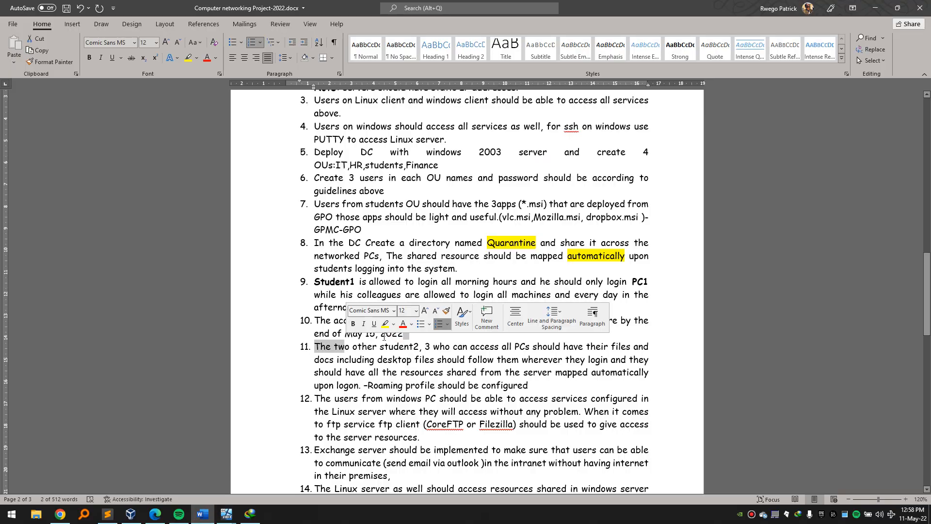
{"action": "left_click", "coordinate": [414, 334]}
{"action": "left_click_drag", "start_coordinate": [414, 333], "coordinate": [333, 334]}
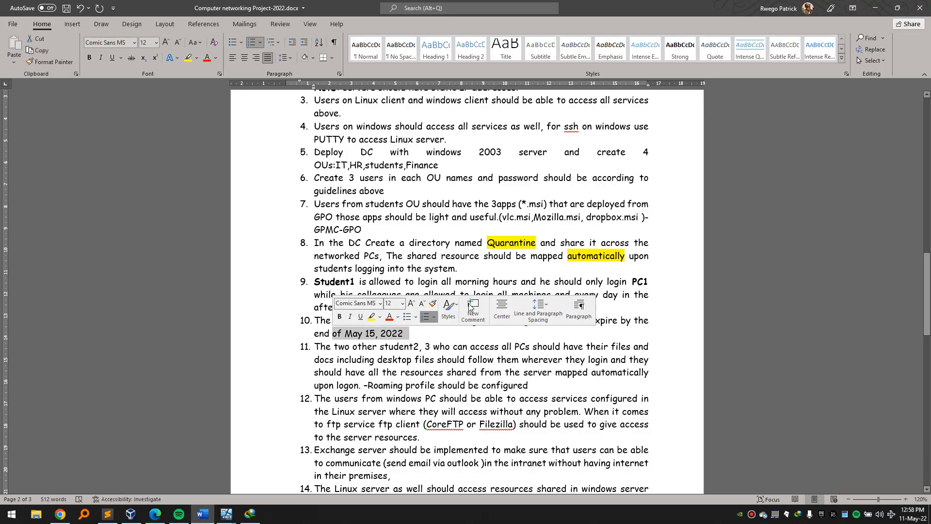
{"action": "left_click", "coordinate": [875, 8]}
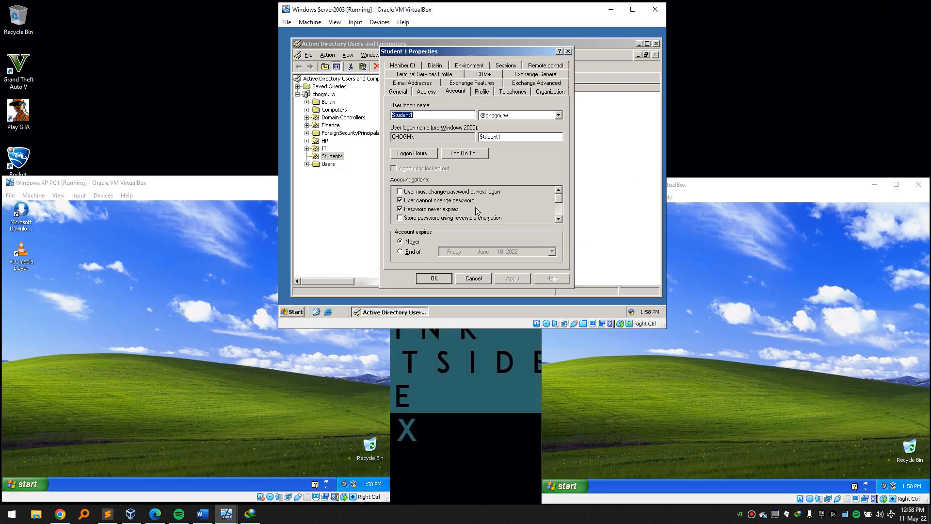
Set Student 1's account to expire on May 15, 2022 and open Logon Hours.
{"action": "left_click", "coordinate": [420, 251]}
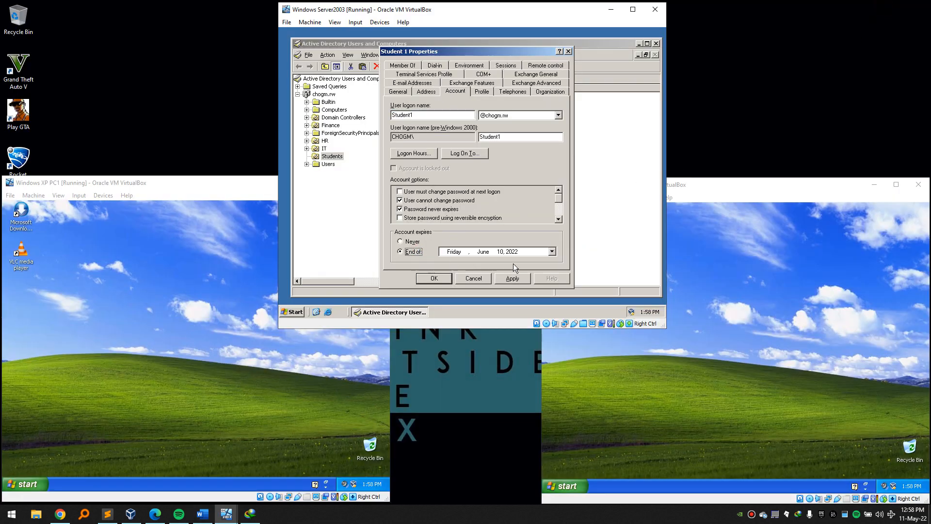
{"action": "left_click", "coordinate": [552, 251]}
{"action": "left_click", "coordinate": [518, 180]}
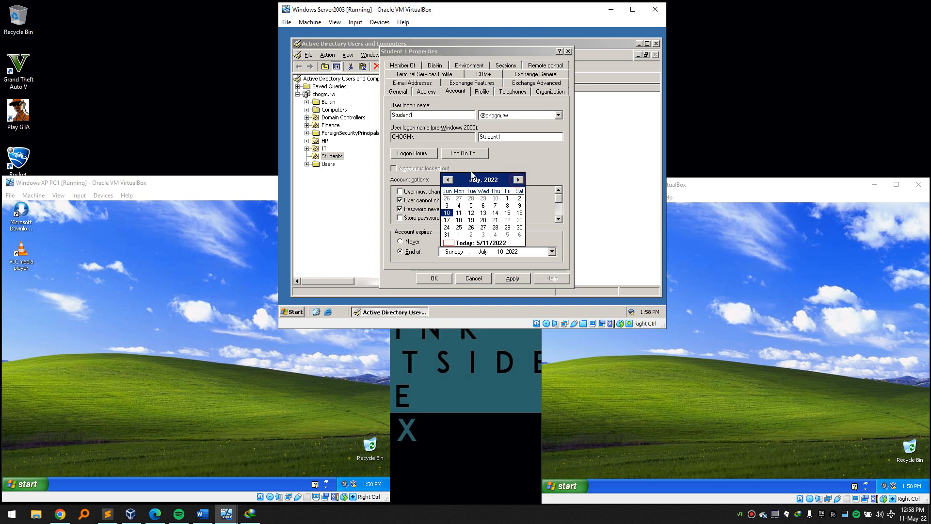
{"action": "left_click", "coordinate": [444, 181]}
{"action": "left_click", "coordinate": [445, 181]}
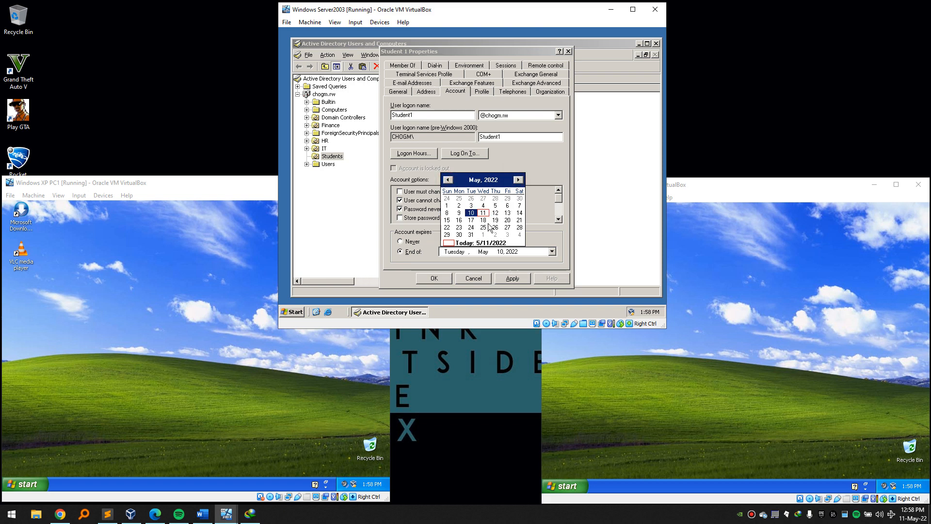
{"action": "left_click", "coordinate": [447, 220]}
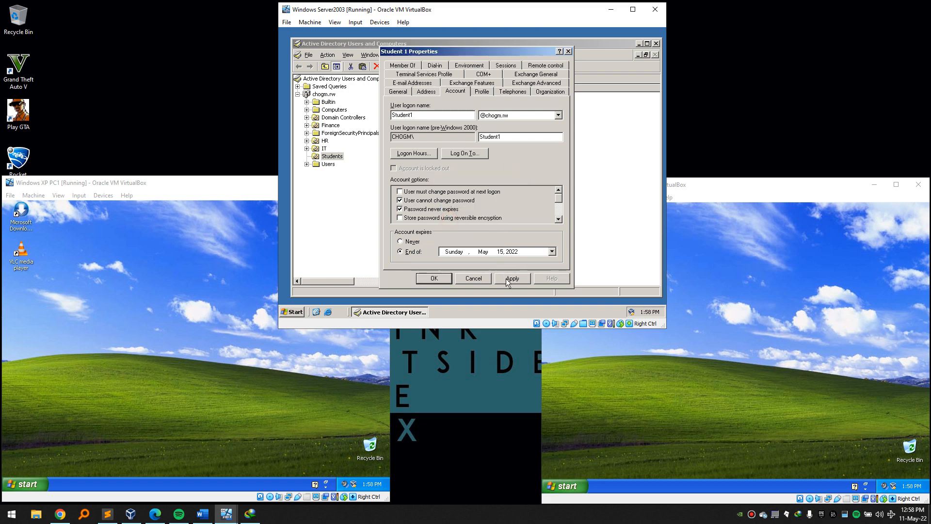
{"action": "left_click", "coordinate": [427, 155]}
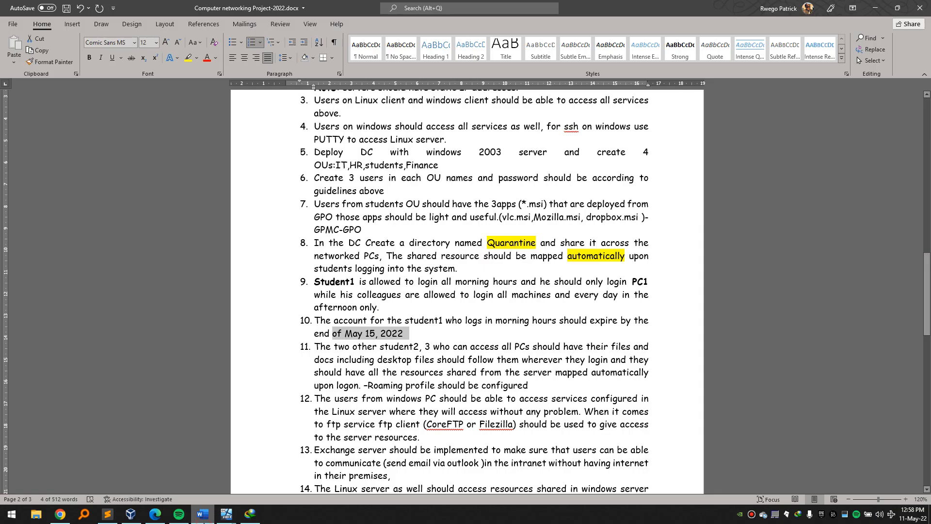
{"action": "left_click", "coordinate": [203, 513]}
Highlight requirement 9 on Student1's morning logon in Word, then minimize Word.
{"action": "left_click_drag", "start_coordinate": [454, 283], "coordinate": [462, 270]}
{"action": "left_click", "coordinate": [877, 7]}
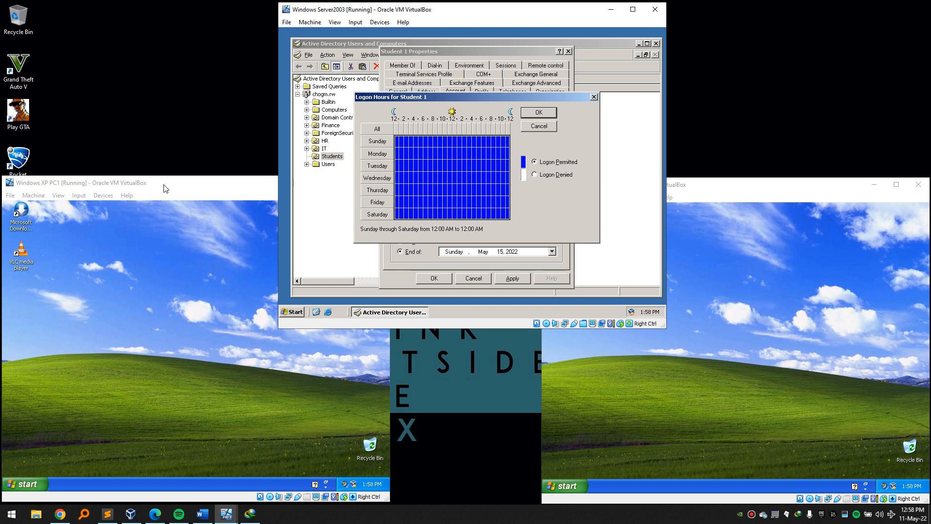
Bring the server VM to the front, then close and reopen Student 1's logon hours grid.
{"action": "left_click", "coordinate": [176, 243]}
{"action": "left_click", "coordinate": [555, 197]}
{"action": "left_click", "coordinate": [539, 113]}
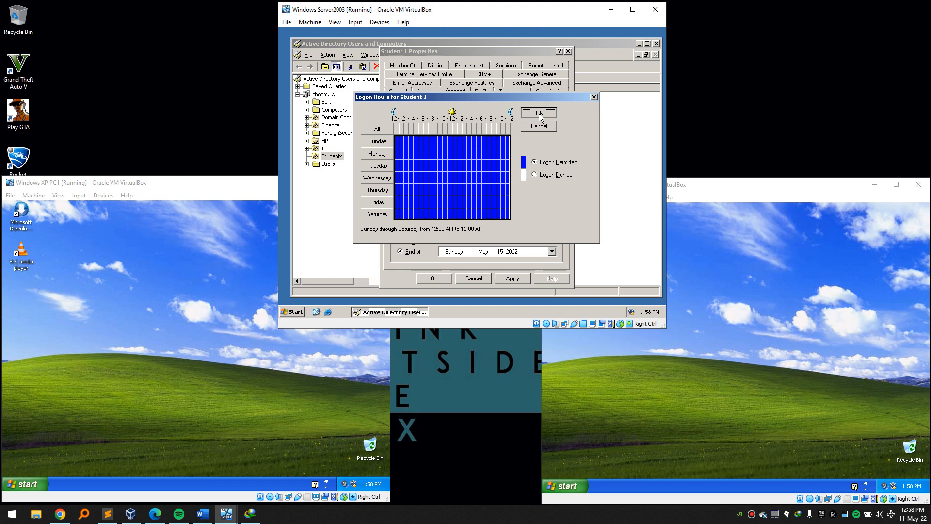
{"action": "left_click", "coordinate": [539, 113]}
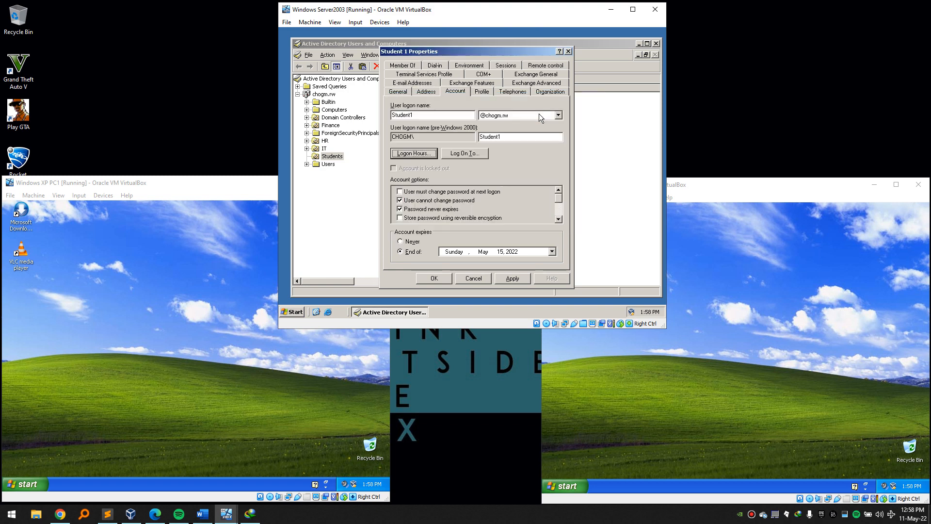
{"action": "left_click", "coordinate": [414, 153]}
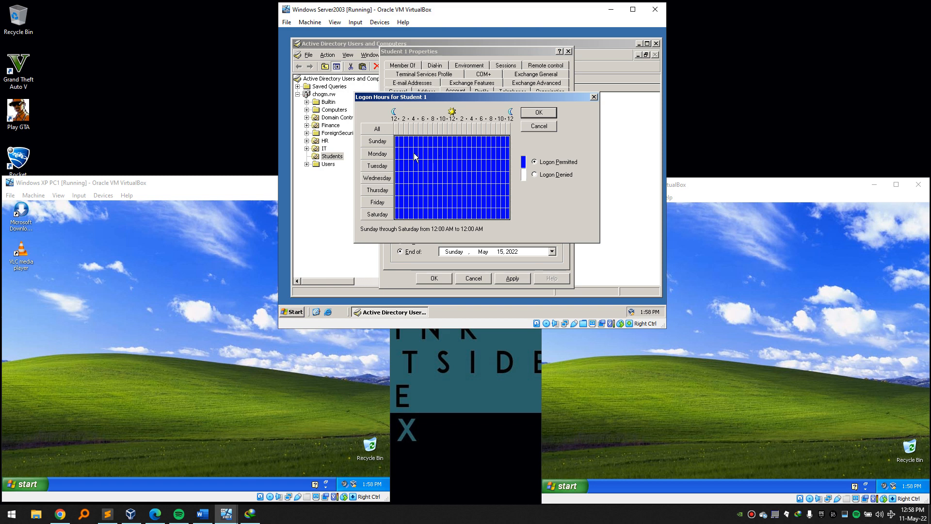
{"action": "left_click", "coordinate": [593, 97]}
{"action": "left_click", "coordinate": [415, 153]}
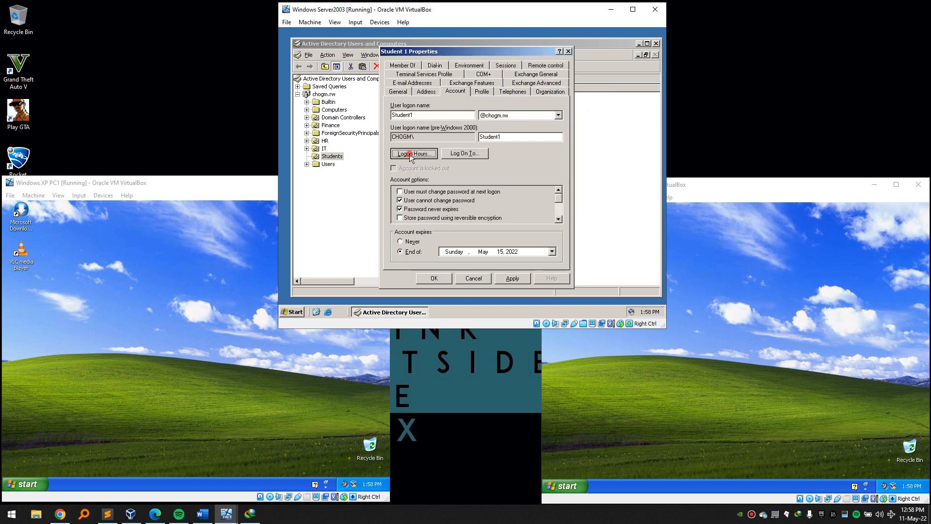
Deny logon for the whole week, then permit 8 AM to noon for every day.
{"action": "left_click", "coordinate": [397, 153]}
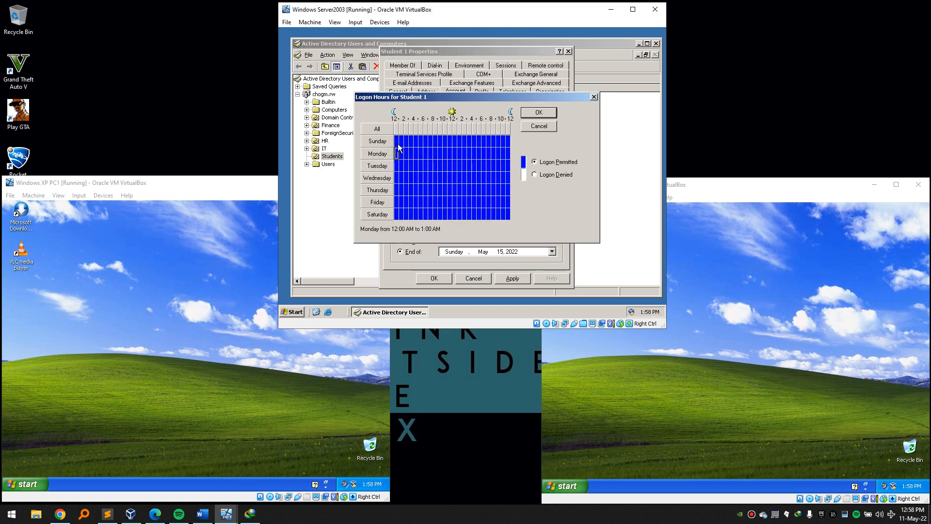
{"action": "left_click_drag", "start_coordinate": [406, 147], "coordinate": [511, 215]}
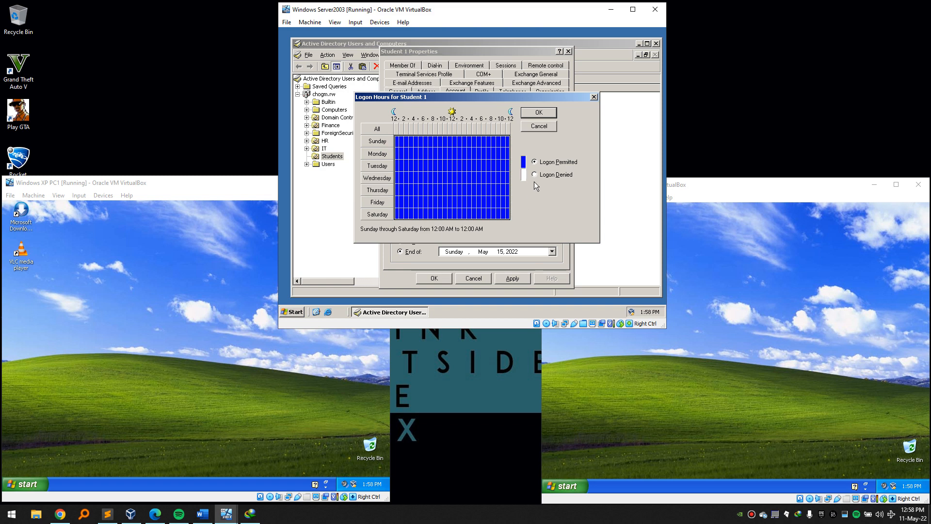
{"action": "left_click", "coordinate": [535, 174]}
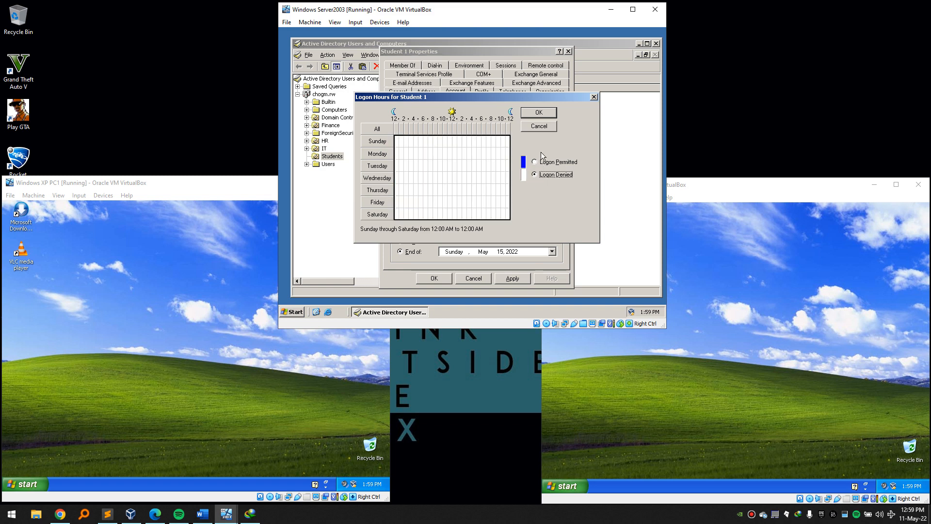
{"action": "left_click", "coordinate": [450, 141]}
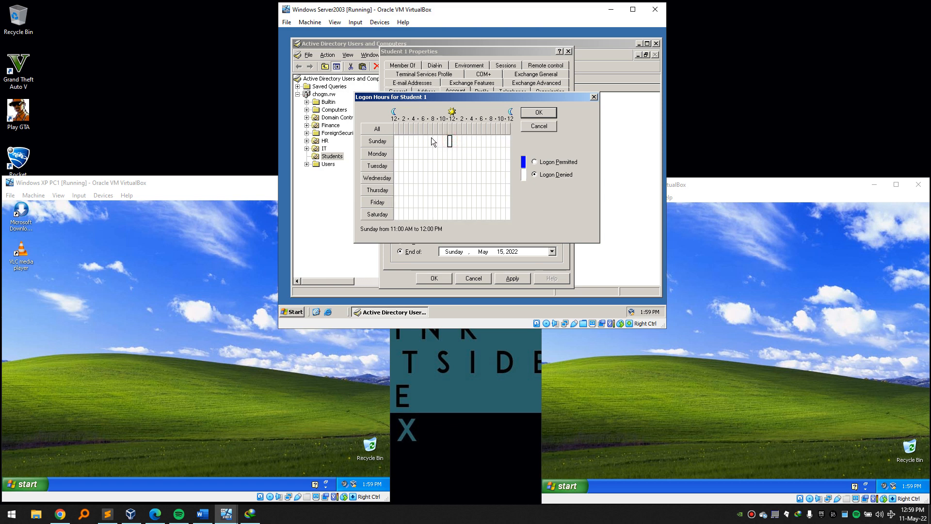
{"action": "left_click", "coordinate": [435, 139]}
{"action": "mouse_move", "coordinate": [451, 211]}
{"action": "left_mouse_down"}
{"action": "mouse_move", "coordinate": [449, 228]}
{"action": "mouse_move", "coordinate": [450, 219]}
{"action": "left_mouse_up"}
{"action": "left_click_drag", "start_coordinate": [450, 219], "coordinate": [450, 219]}
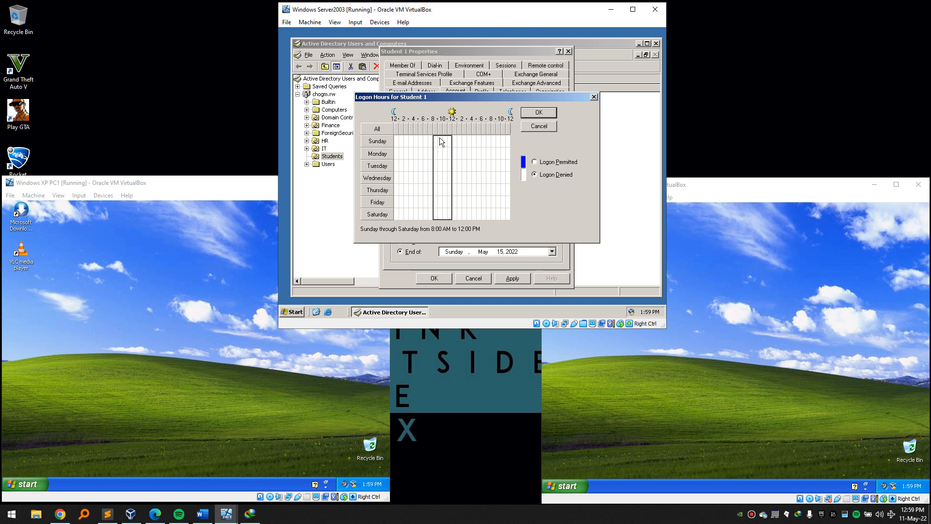
{"action": "left_click", "coordinate": [535, 162]}
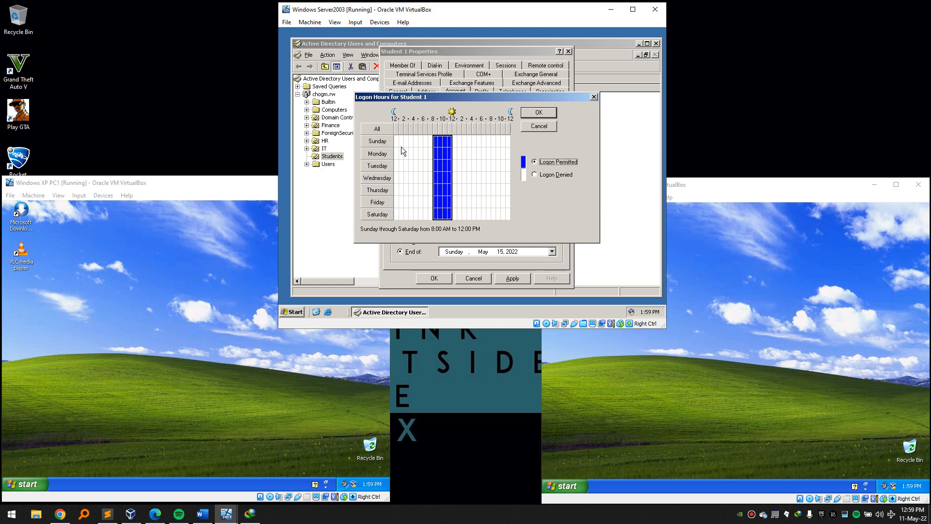
Permit logon across the whole week, confirm the hours, and apply Student 1's changes.
{"action": "left_click_drag", "start_coordinate": [396, 140], "coordinate": [506, 220]}
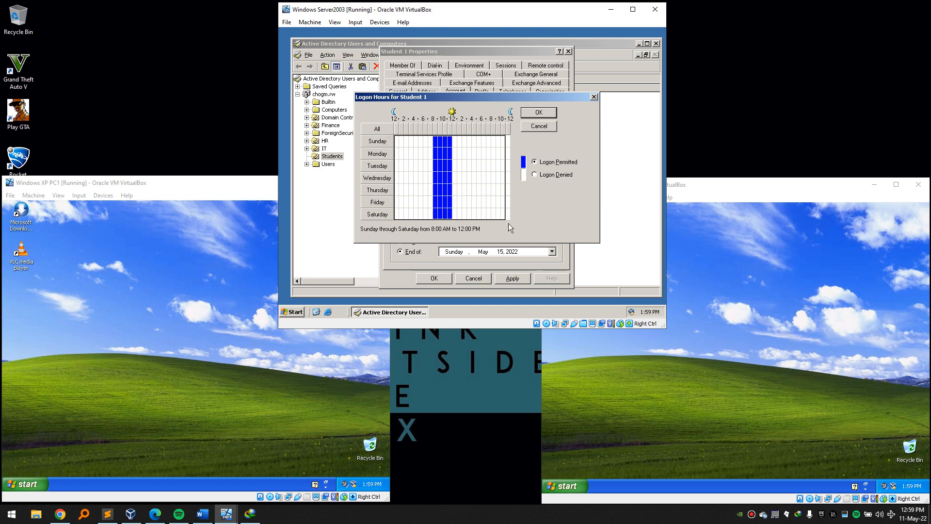
{"action": "left_click", "coordinate": [535, 163]}
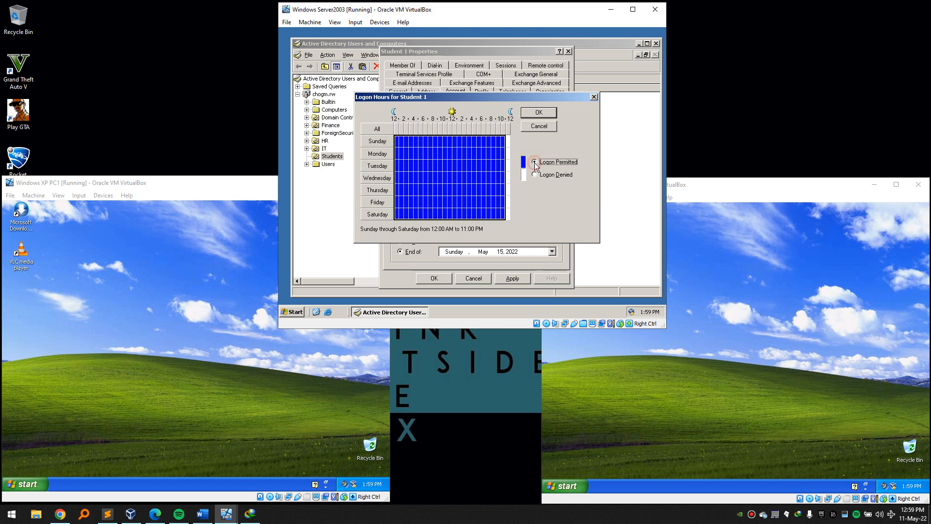
{"action": "left_click", "coordinate": [549, 112]}
{"action": "left_click", "coordinate": [513, 278]}
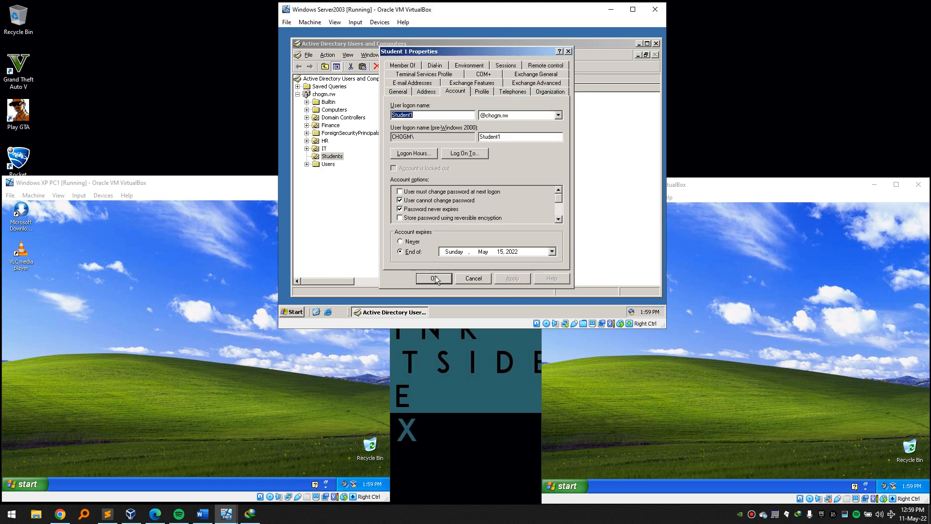
{"action": "left_click", "coordinate": [455, 154]}
Leave Student 1 restricted to pc1 and close Student 1's properties with OK.
{"action": "left_click", "coordinate": [429, 163]}
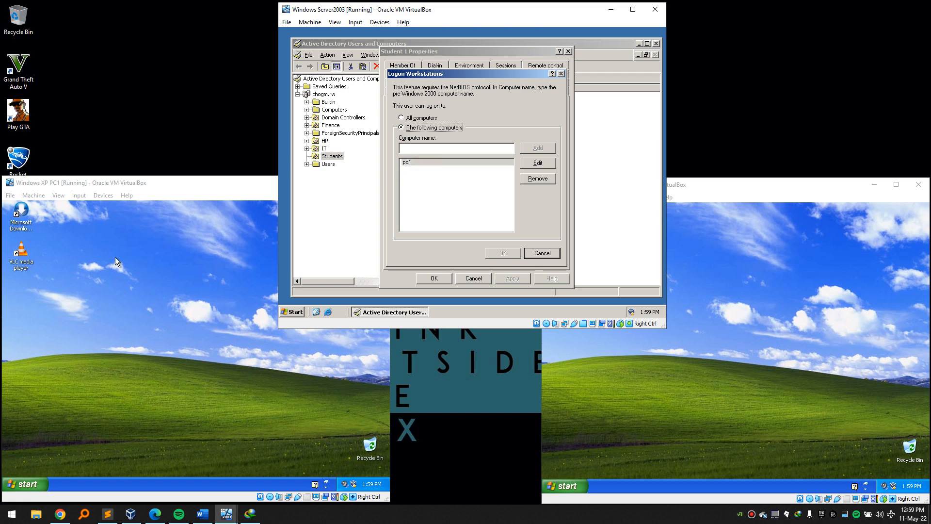
{"action": "left_click", "coordinate": [85, 268]}
{"action": "left_click", "coordinate": [602, 229]}
{"action": "left_click", "coordinate": [541, 253]}
{"action": "left_click", "coordinate": [435, 279]}
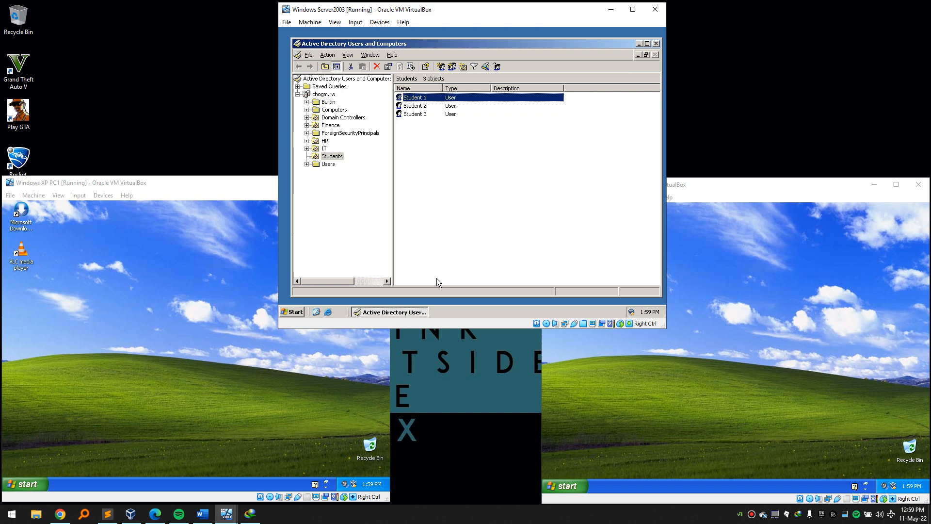
Review Student 2's roaming profile path and logon hours, then return to the Word project brief.
{"action": "left_click_drag", "start_coordinate": [413, 137], "coordinate": [420, 105]}
{"action": "left_click", "coordinate": [418, 106]}
{"action": "right_click", "coordinate": [419, 105]}
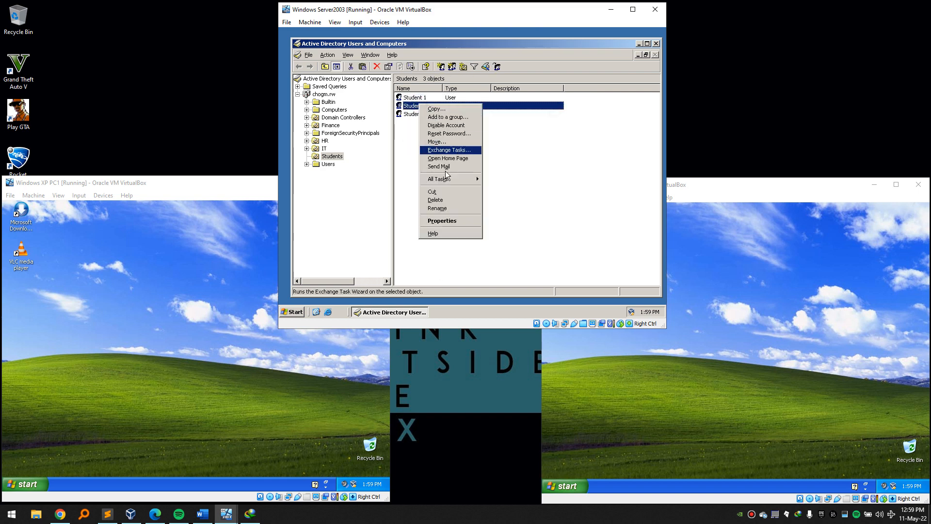
{"action": "left_click", "coordinate": [461, 222]}
{"action": "left_click", "coordinate": [475, 91]}
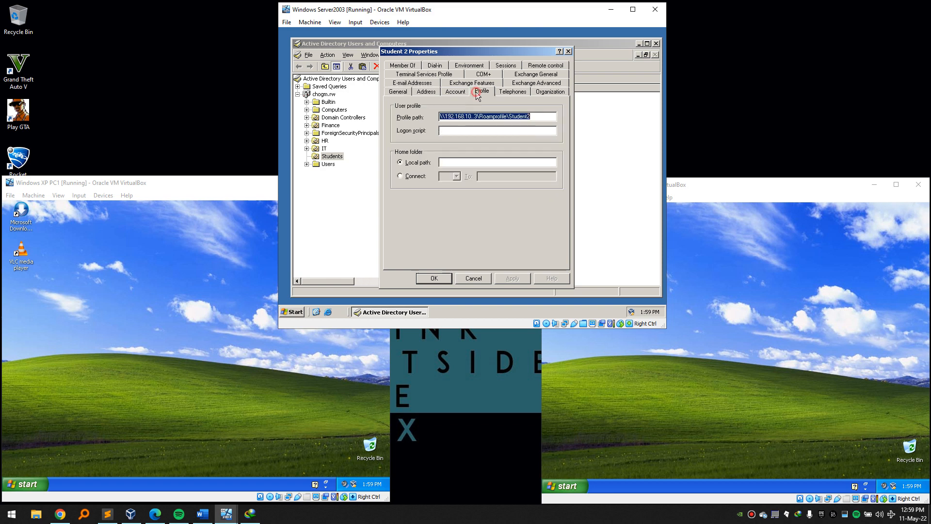
{"action": "left_click", "coordinate": [459, 89]}
{"action": "left_click", "coordinate": [403, 154]}
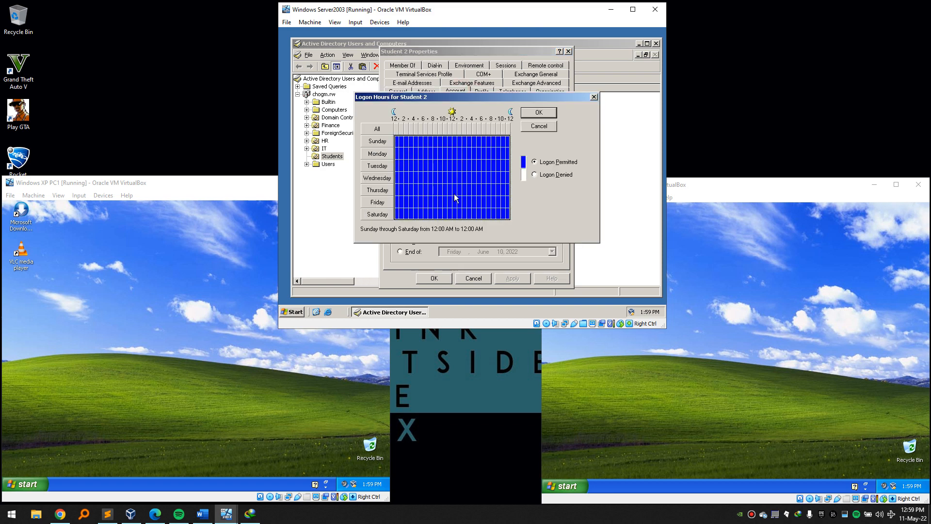
{"action": "left_click_drag", "start_coordinate": [507, 215], "coordinate": [416, 141]}
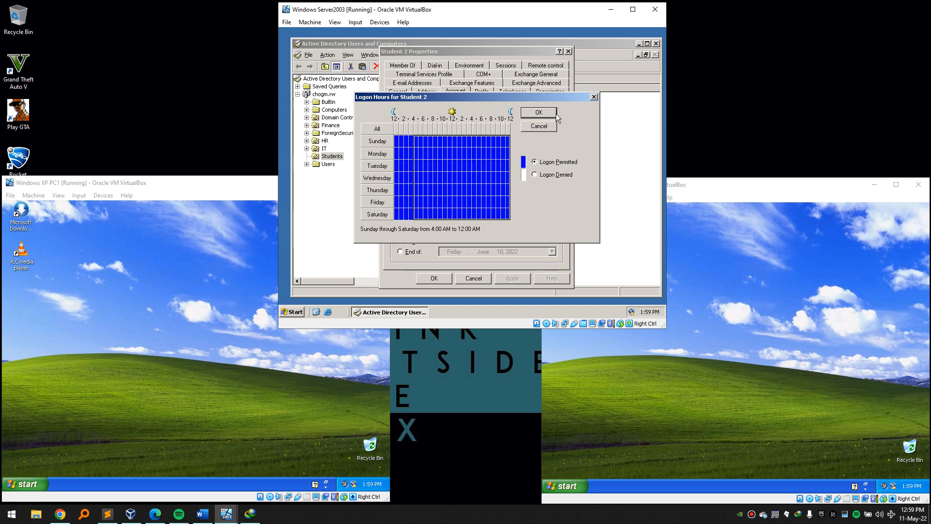
{"action": "left_click", "coordinate": [203, 513]}
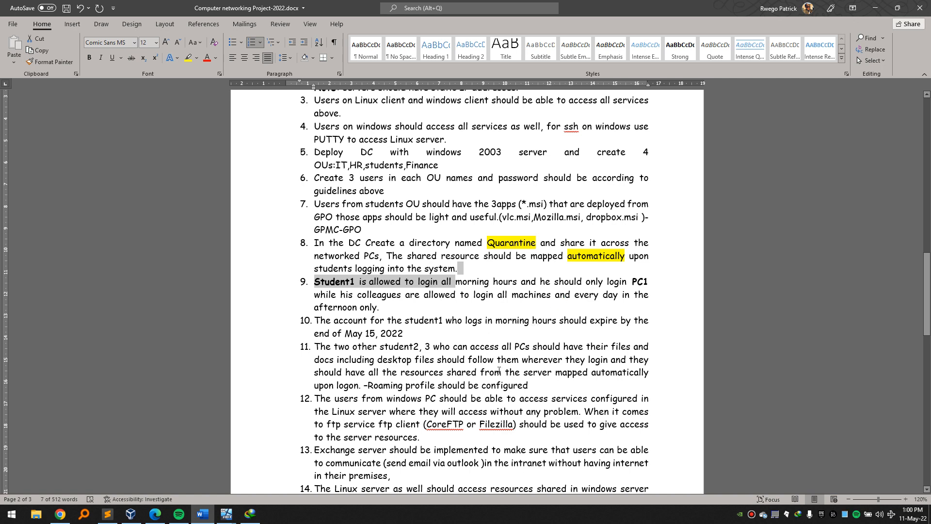
{"action": "left_click", "coordinate": [480, 266]}
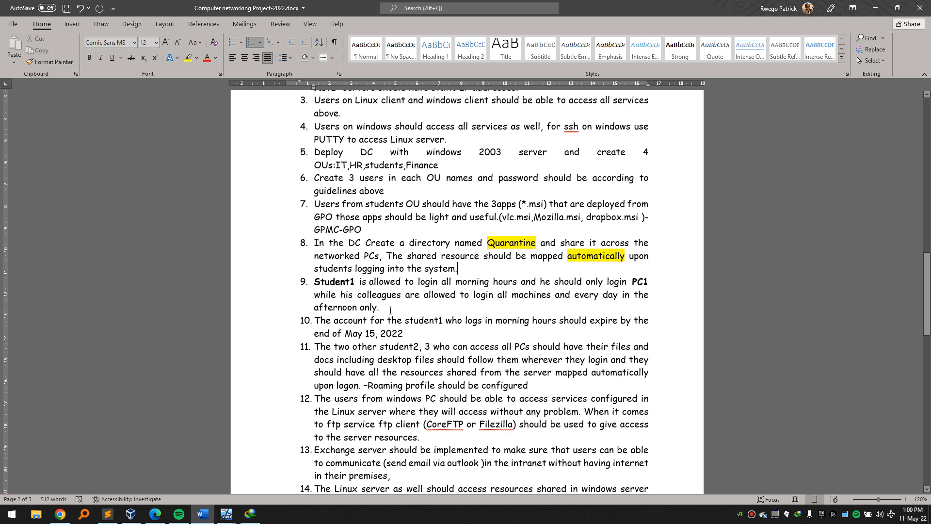
Highlight the 'afternoon only' text in item 9 of the brief, then return to the virtual machines.
{"action": "left_click_drag", "start_coordinate": [391, 310], "coordinate": [329, 313]}
{"action": "left_click", "coordinate": [488, 360]}
{"action": "left_click", "coordinate": [875, 8]}
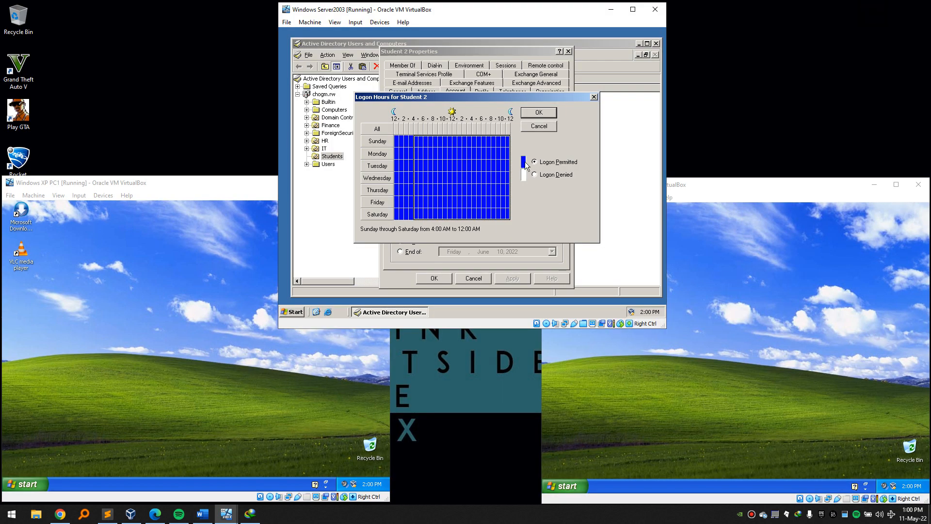
Save Student 2's daily 4:00 AM–12:00 AM logon hours and all-computers logon, then close the properties.
{"action": "left_click", "coordinate": [542, 114]}
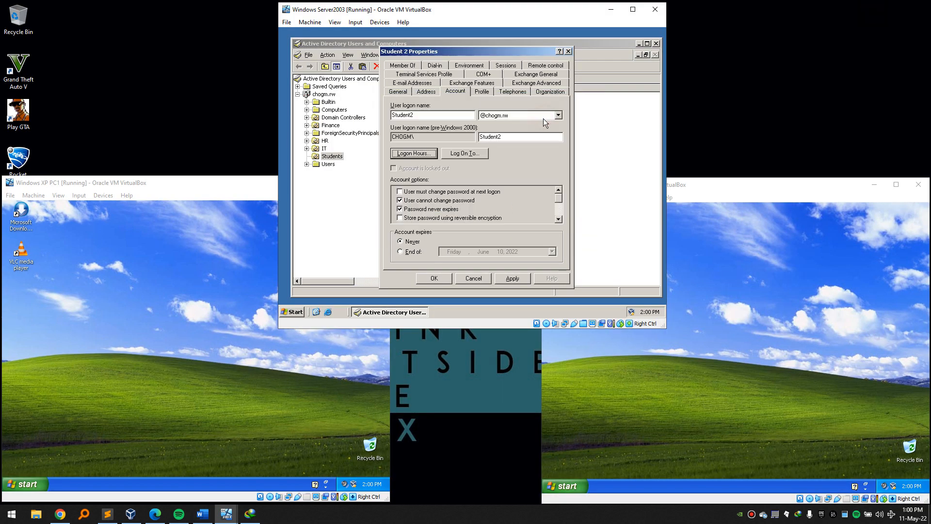
{"action": "left_click", "coordinate": [473, 156]}
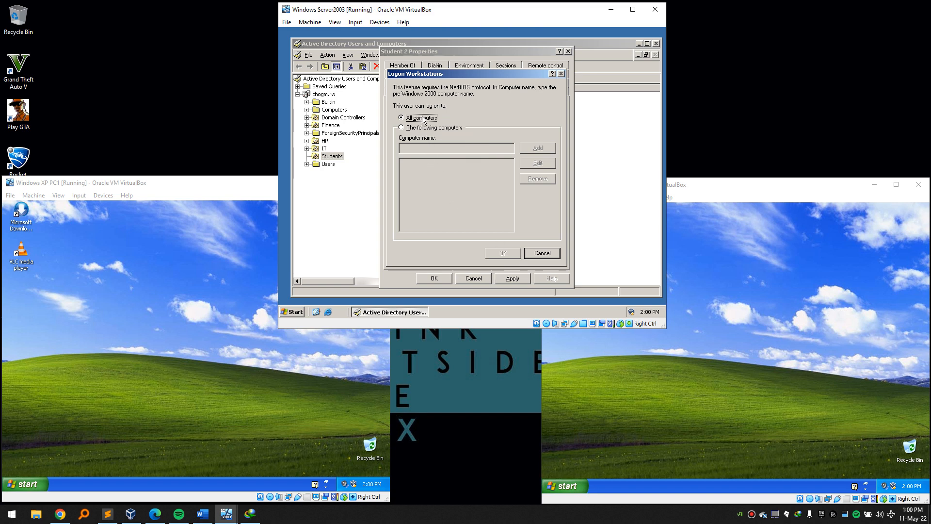
{"action": "left_click", "coordinate": [543, 252]}
{"action": "left_click", "coordinate": [525, 278]}
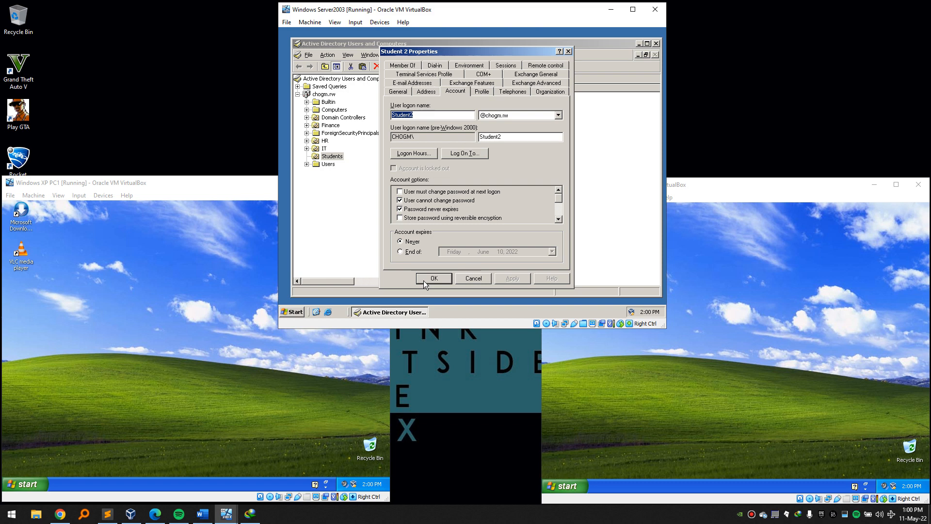
{"action": "left_click", "coordinate": [423, 280]}
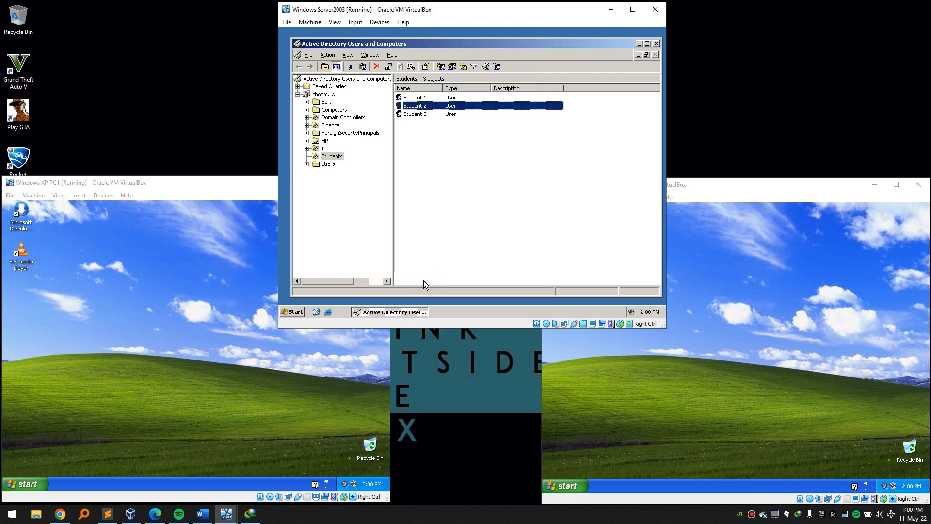
{"action": "left_click", "coordinate": [214, 405]}
Log the current users off both XP machines, PC1 and PC2.
{"action": "left_click", "coordinate": [27, 484]}
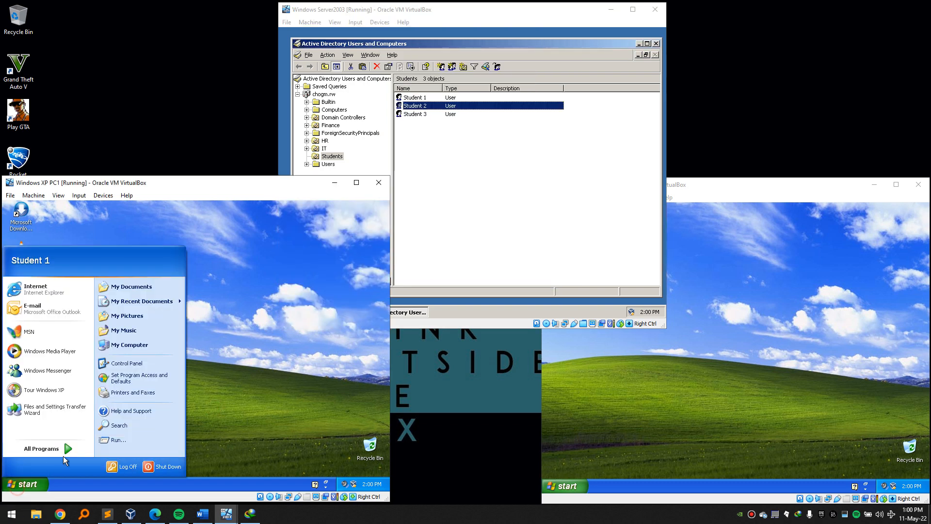
{"action": "left_click", "coordinate": [127, 462]}
{"action": "left_click", "coordinate": [189, 358]}
{"action": "left_click", "coordinate": [557, 427]}
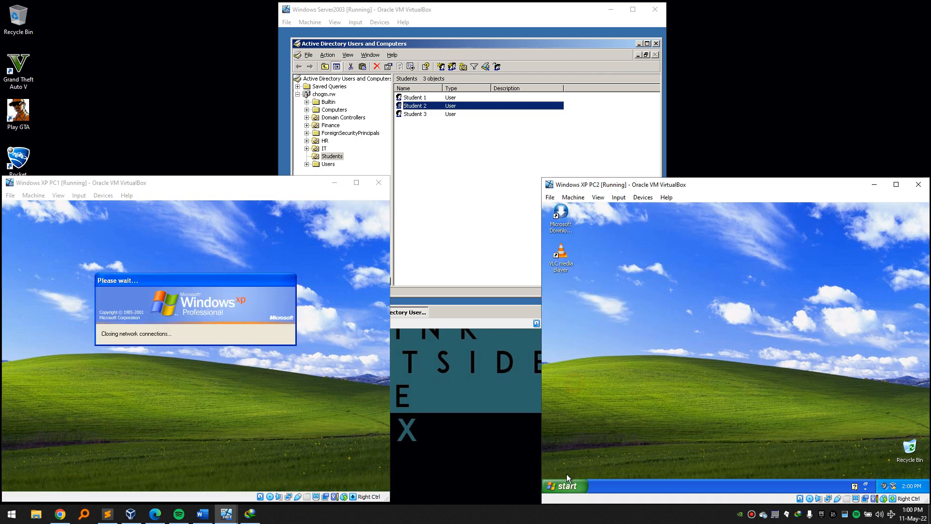
{"action": "left_click", "coordinate": [566, 486]}
{"action": "left_click", "coordinate": [662, 468]}
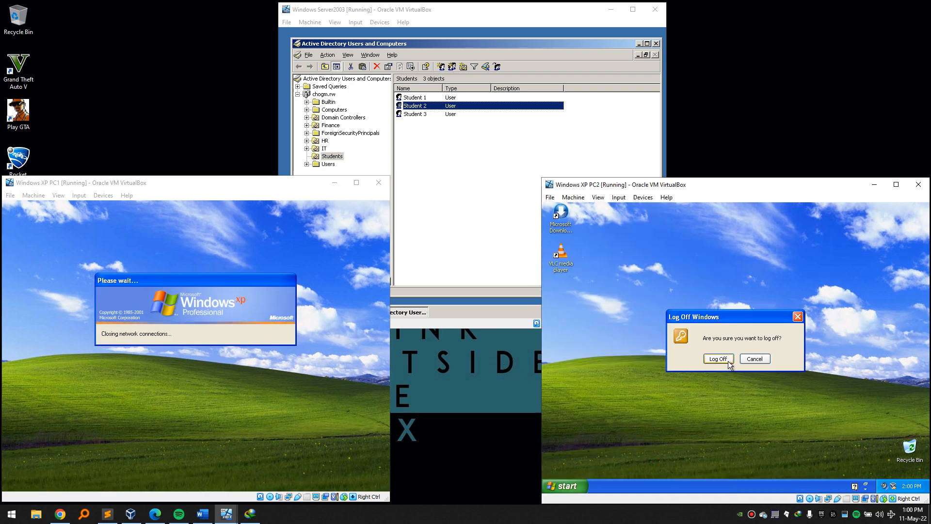
{"action": "left_click", "coordinate": [728, 361]}
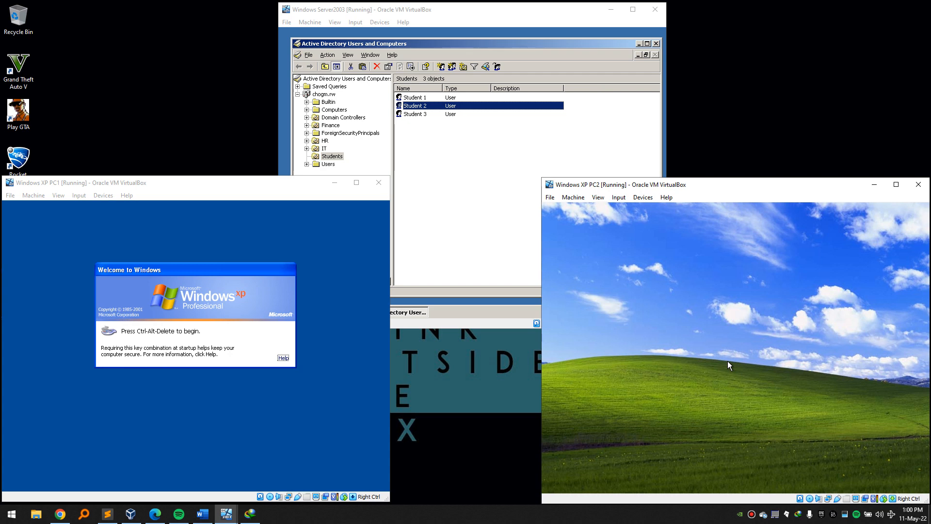
Try logging Student 1 onto PC2 and dismiss the refusal saying that computer isn't permitted.
{"action": "left_click", "coordinate": [228, 397]}
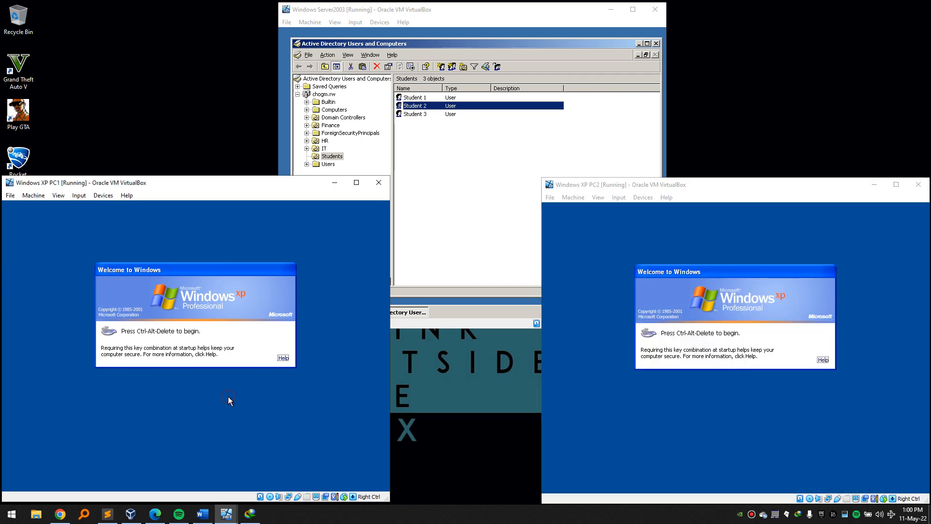
{"action": "left_click", "coordinate": [659, 380]}
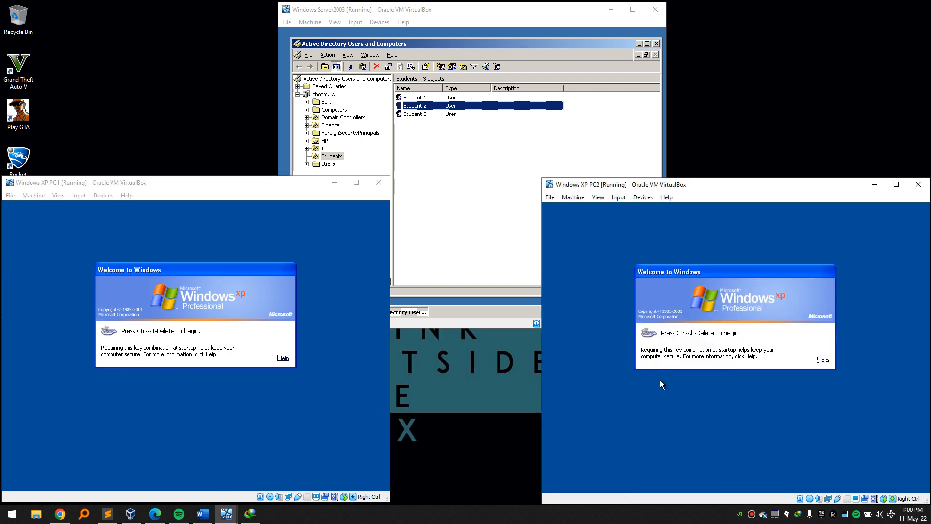
{"action": "key", "text": "ctrl+Delete"}
{"action": "key", "text": "shift+Tab"}
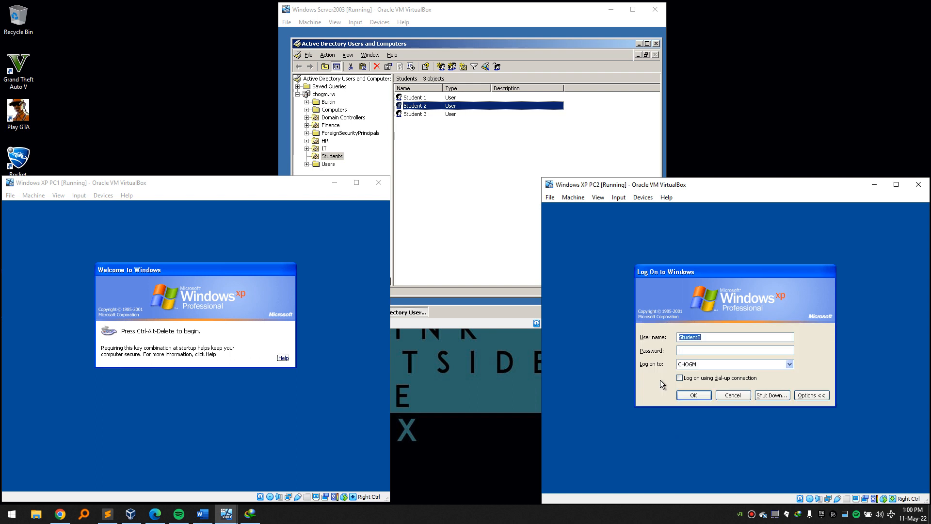
{"action": "key", "text": "End"}
{"action": "left_click", "coordinate": [431, 521]}
{"action": "key", "text": "BackSpace"}
{"action": "key", "text": "BackSpace"}
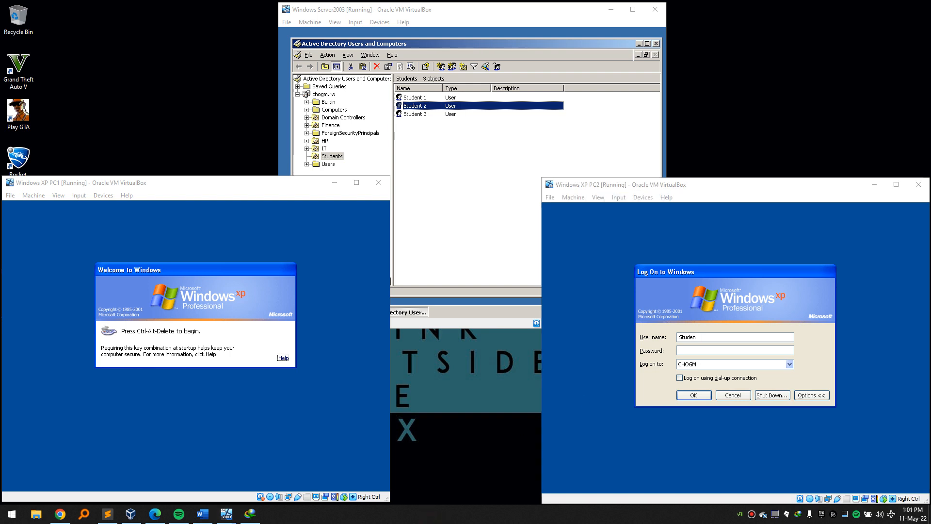
{"action": "left_click", "coordinate": [700, 335]}
{"action": "type", "text": "t1"}
{"action": "left_click", "coordinate": [695, 350]}
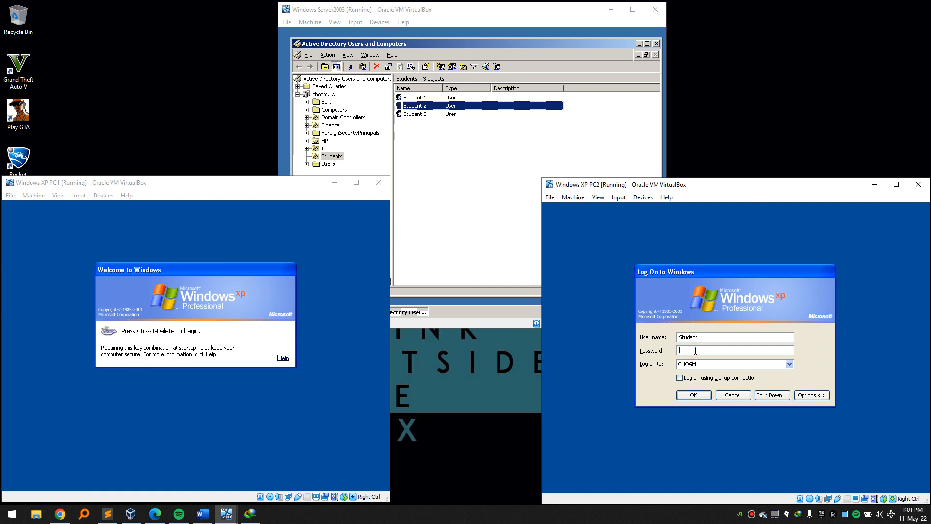
{"action": "type", "text": "•••••••••"}
{"action": "key", "text": "Return"}
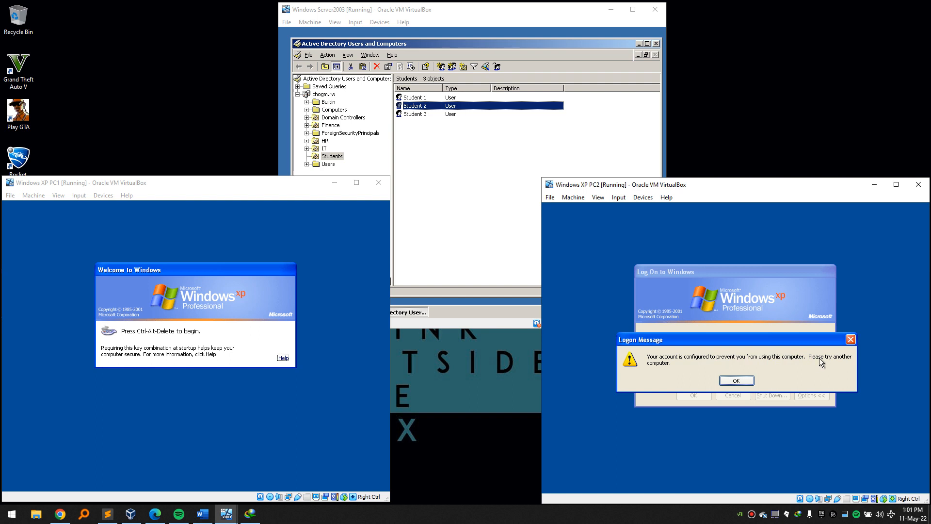
{"action": "left_click", "coordinate": [733, 382]}
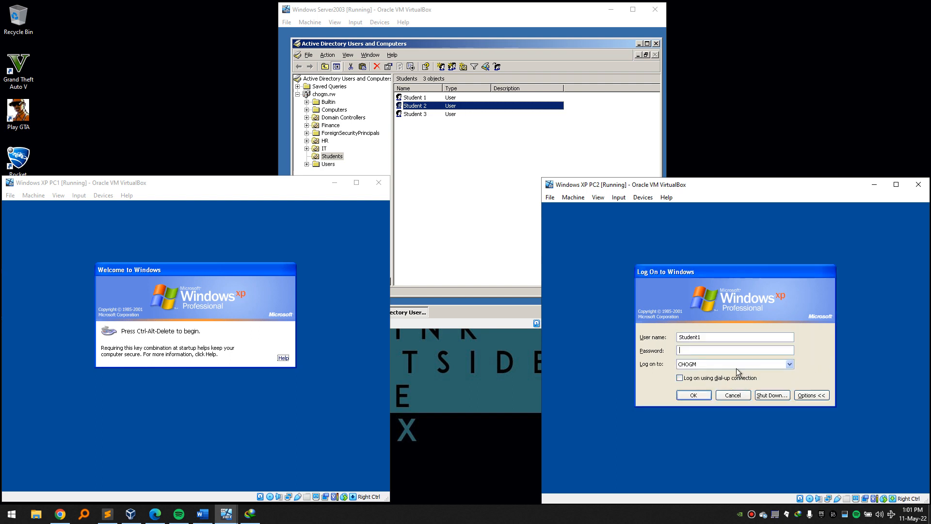
{"action": "left_click", "coordinate": [252, 409]}
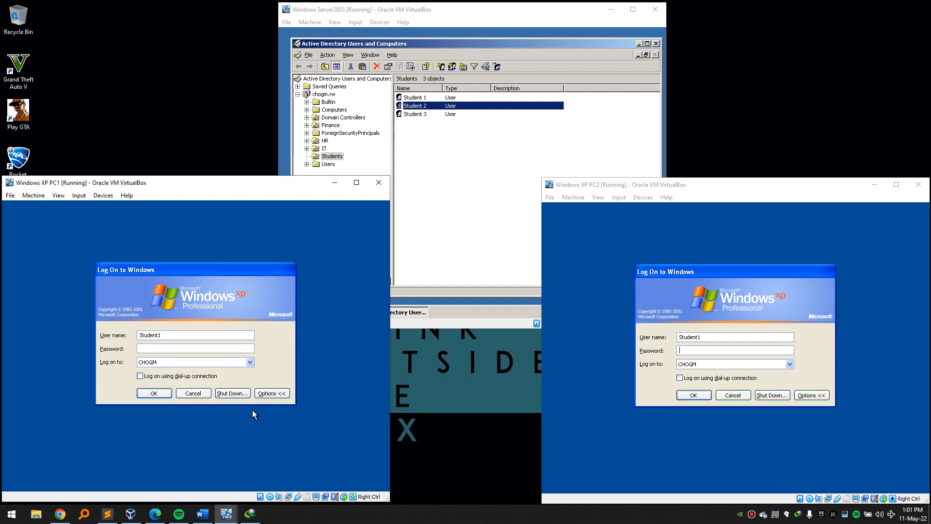
Log Student 1 onto PC1 and Student 2 onto PC2 with their account passwords.
{"action": "key", "text": "Return"}
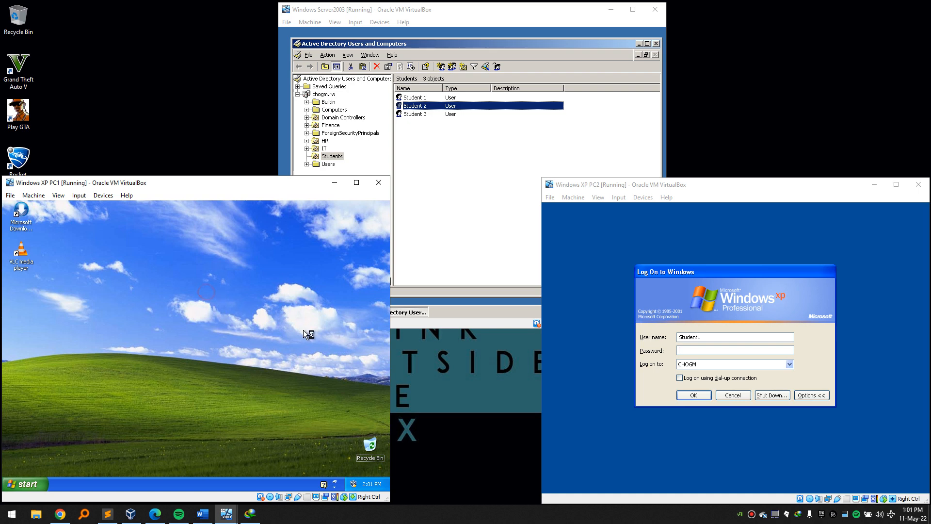
{"action": "left_click", "coordinate": [568, 409]}
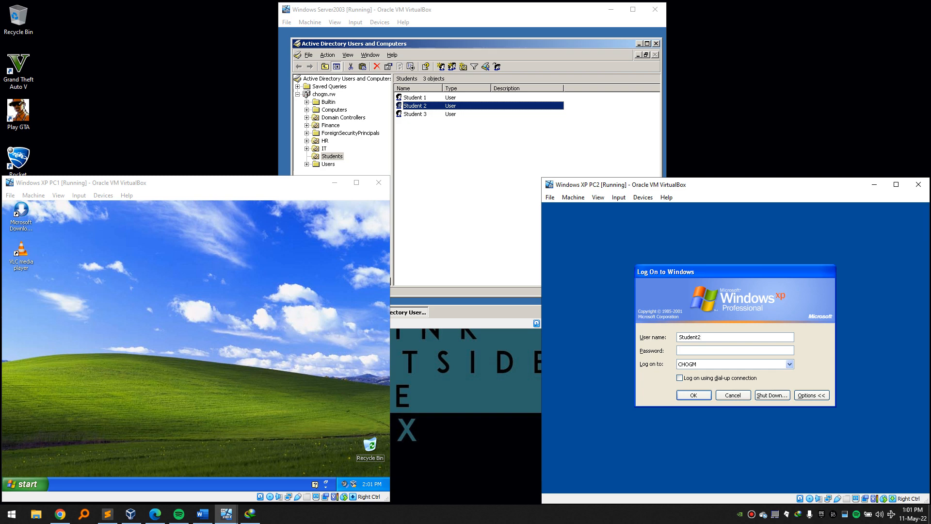
{"action": "type", "text": "*********"}
{"action": "key", "text": "Return"}
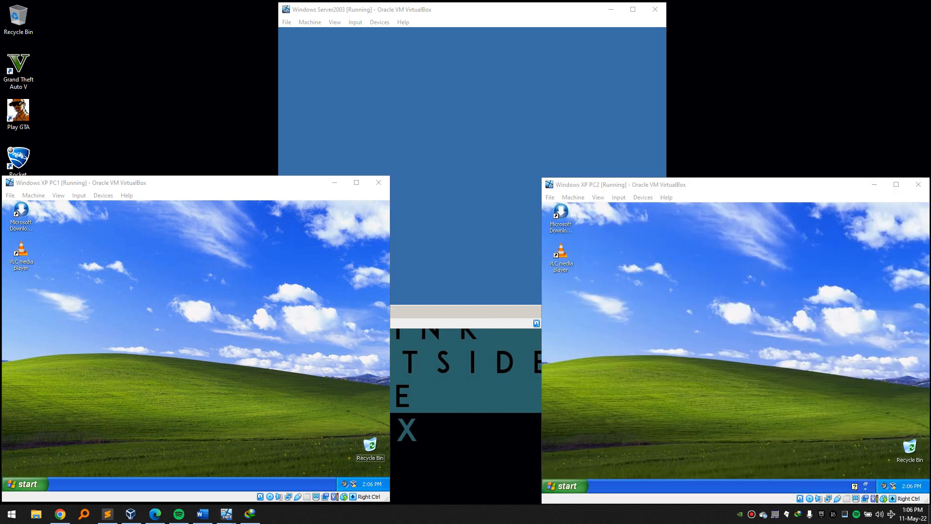
On PC2, check the roaming profile in System Properties' User Profiles and close without changes.
{"action": "left_click", "coordinate": [558, 486]}
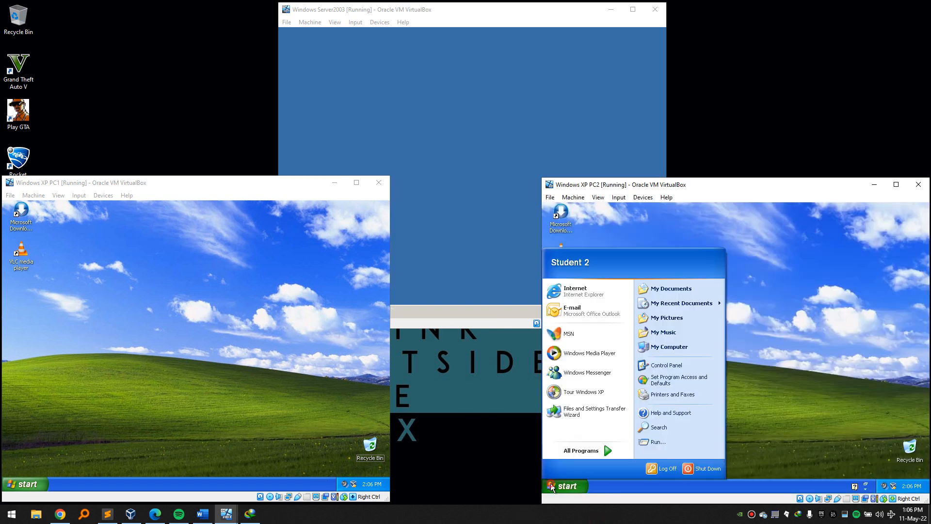
{"action": "left_click", "coordinate": [559, 486]}
{"action": "left_click", "coordinate": [559, 485]}
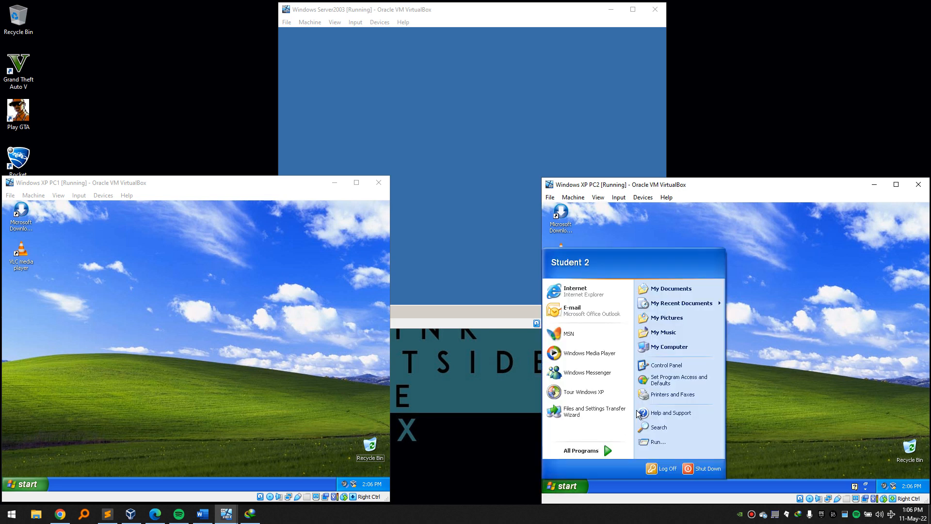
{"action": "right_click", "coordinate": [659, 347]}
{"action": "left_click", "coordinate": [687, 432]}
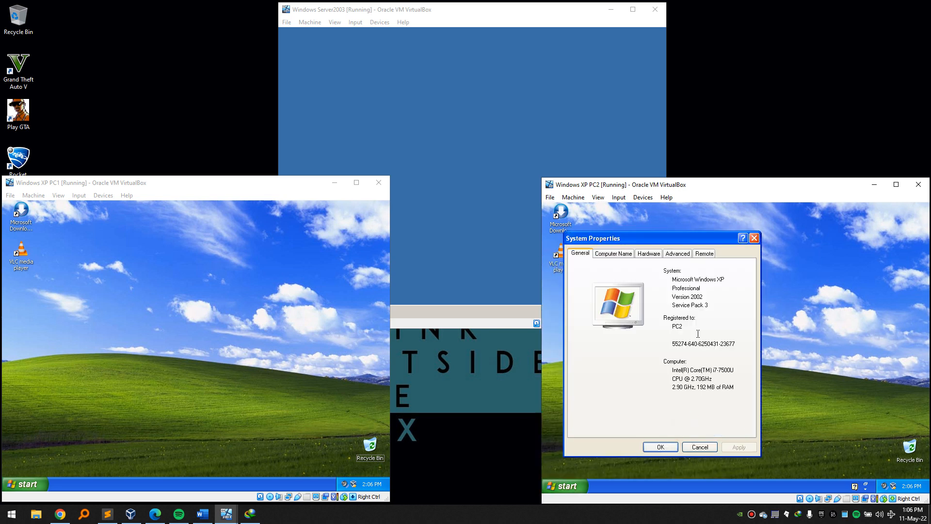
{"action": "left_click", "coordinate": [677, 256]}
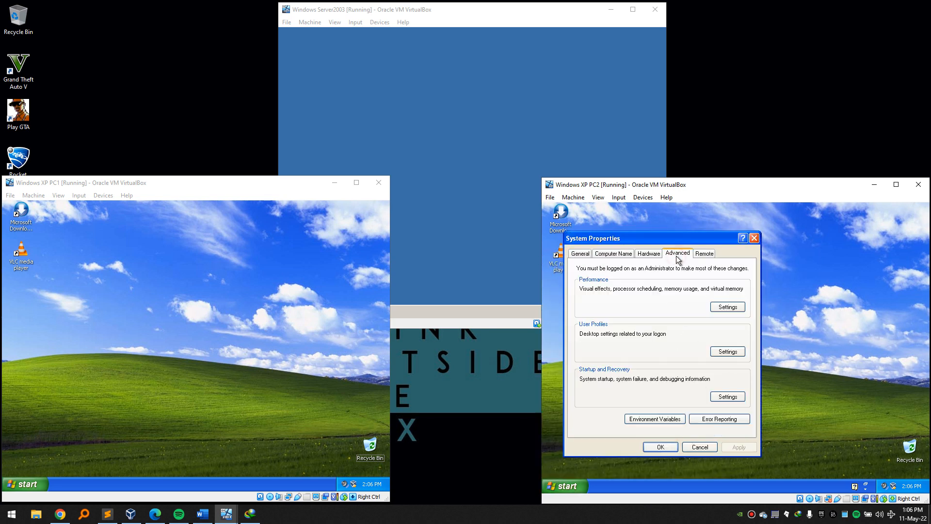
{"action": "left_click", "coordinate": [733, 350]}
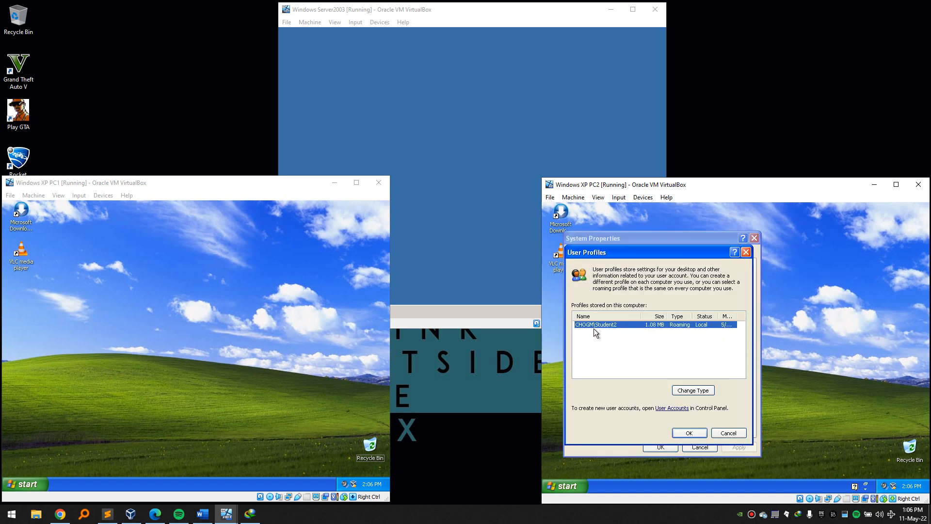
{"action": "left_click", "coordinate": [651, 339]}
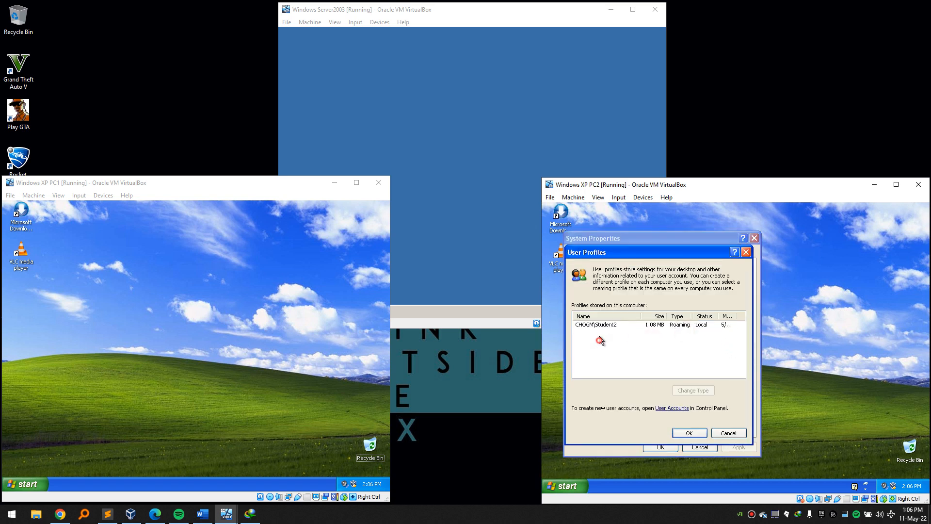
{"action": "left_click", "coordinate": [678, 325]}
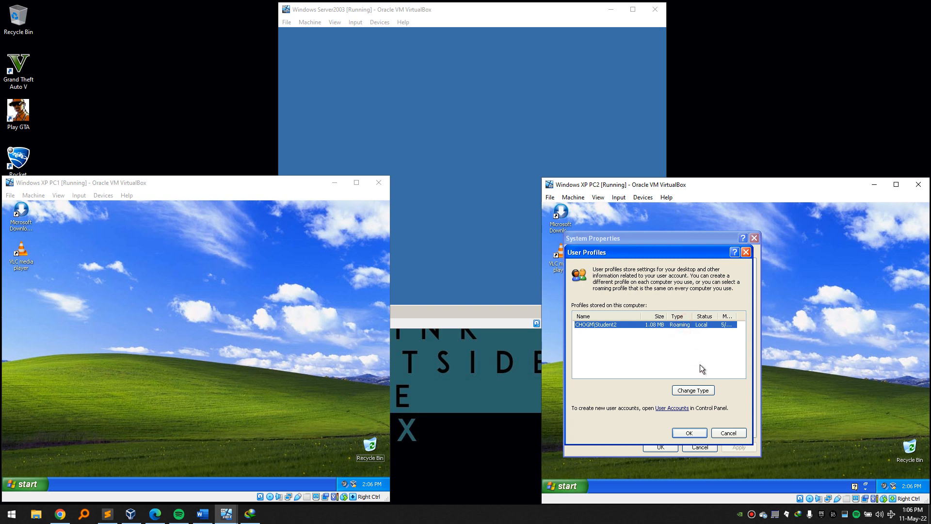
{"action": "left_click", "coordinate": [728, 432]}
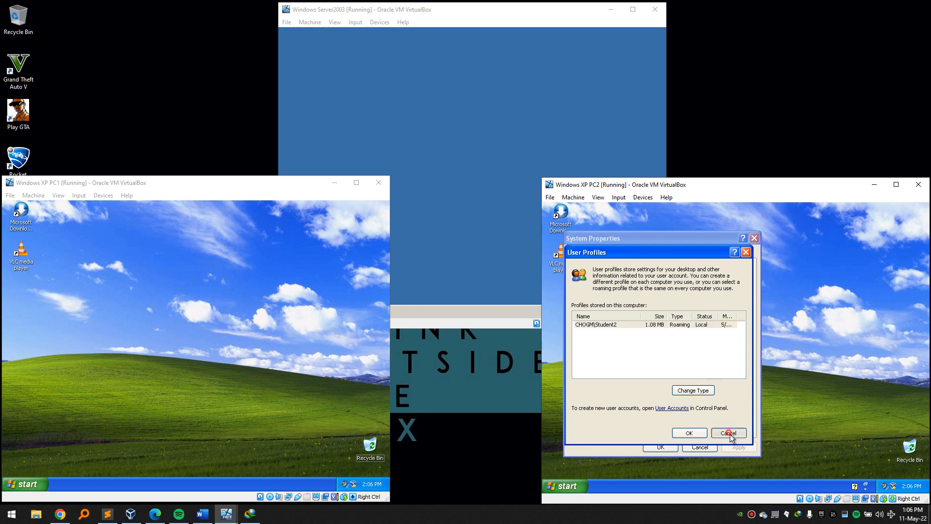
{"action": "left_click", "coordinate": [700, 447]}
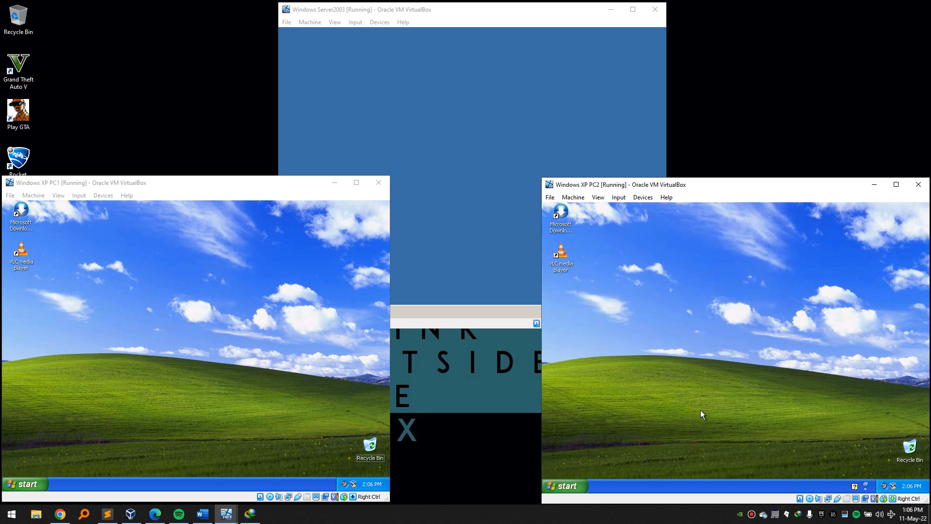
Put the Server2003 VM window in front of both XP machines, then raise Sublime Text.
{"action": "left_click", "coordinate": [310, 357]}
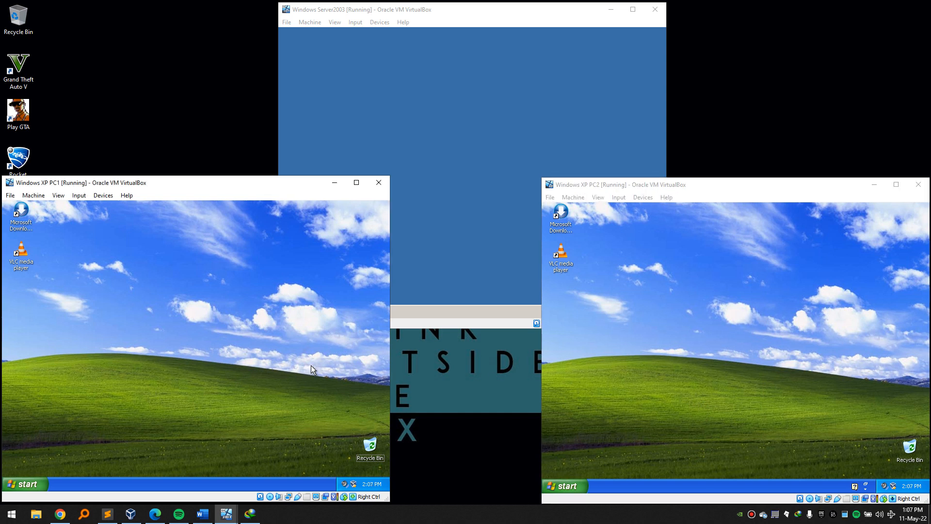
{"action": "left_click", "coordinate": [443, 253]}
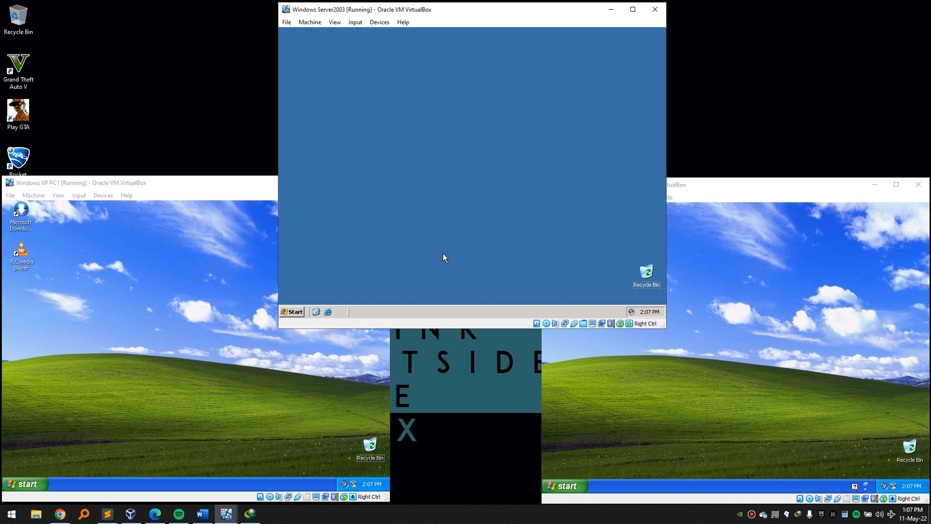
{"action": "left_click", "coordinate": [306, 407]}
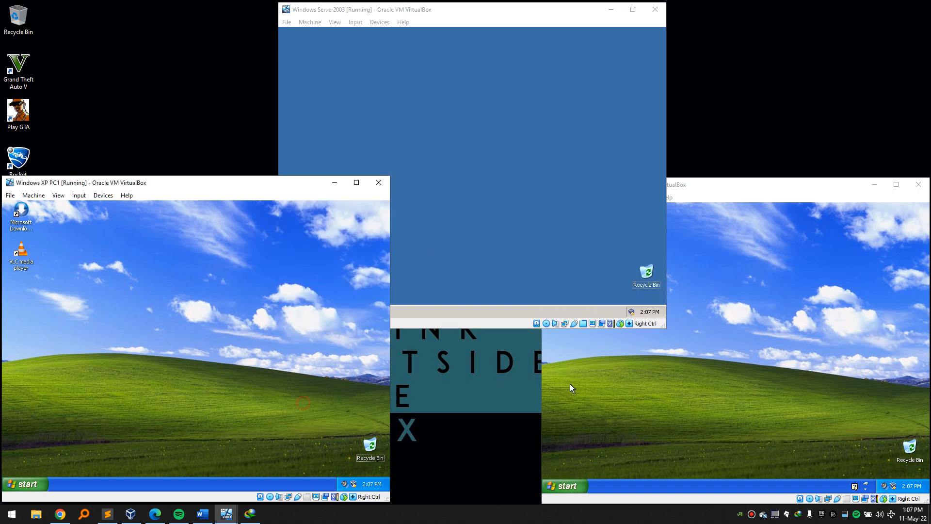
{"action": "left_click", "coordinate": [616, 377]}
{"action": "left_click", "coordinate": [499, 248]}
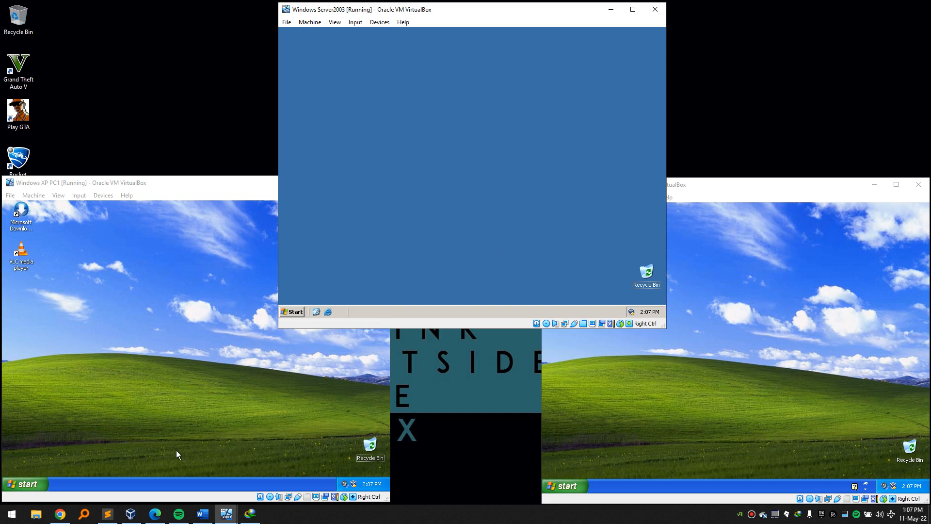
{"action": "left_click", "coordinate": [107, 514]}
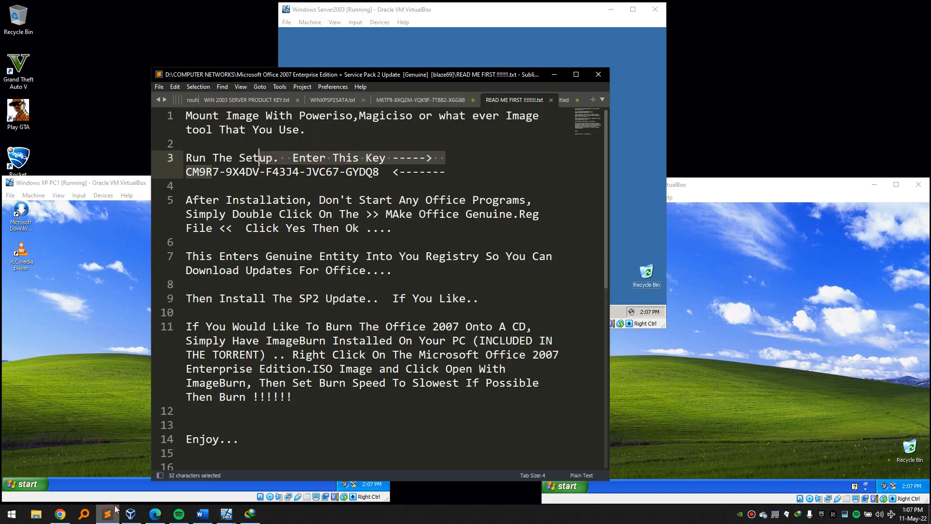
Create a new HTML-syntax document in Sublime Text with an html page skeleton.
{"action": "left_click", "coordinate": [592, 100]}
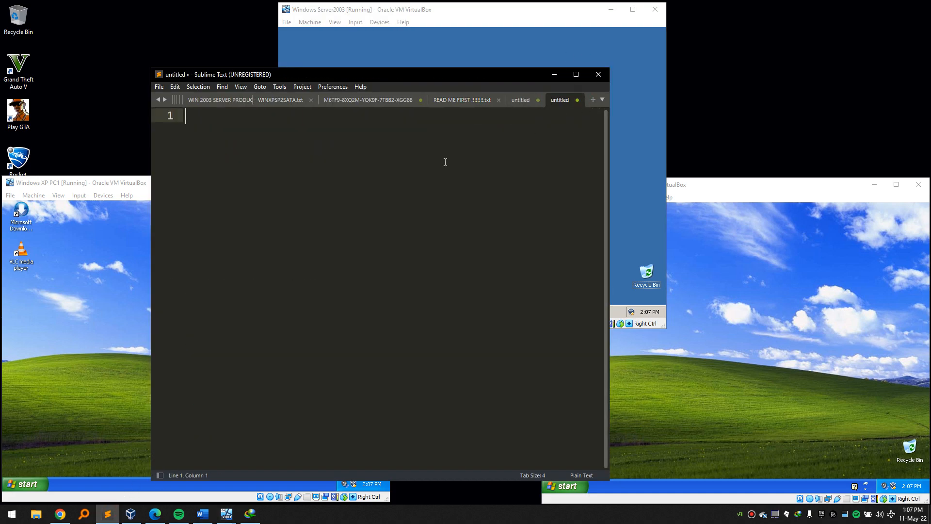
{"action": "left_click", "coordinate": [587, 475]}
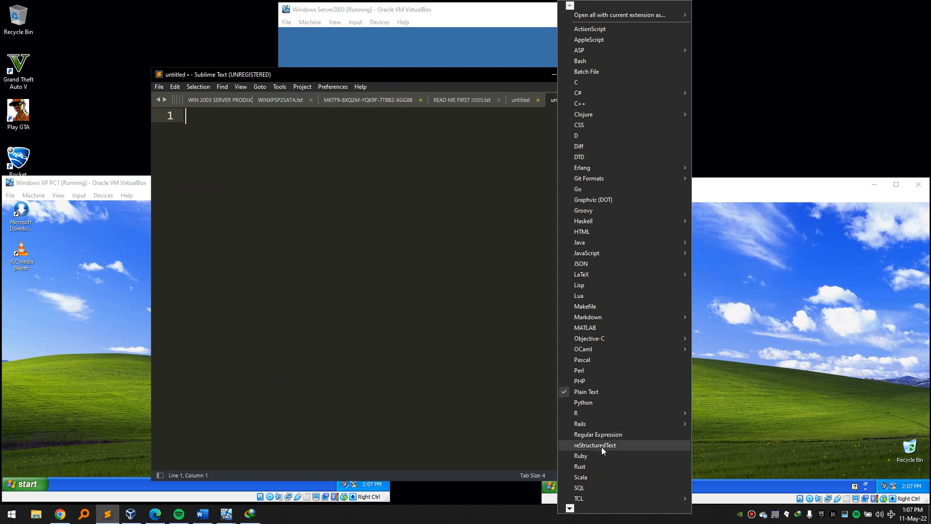
{"action": "left_click", "coordinate": [608, 232]}
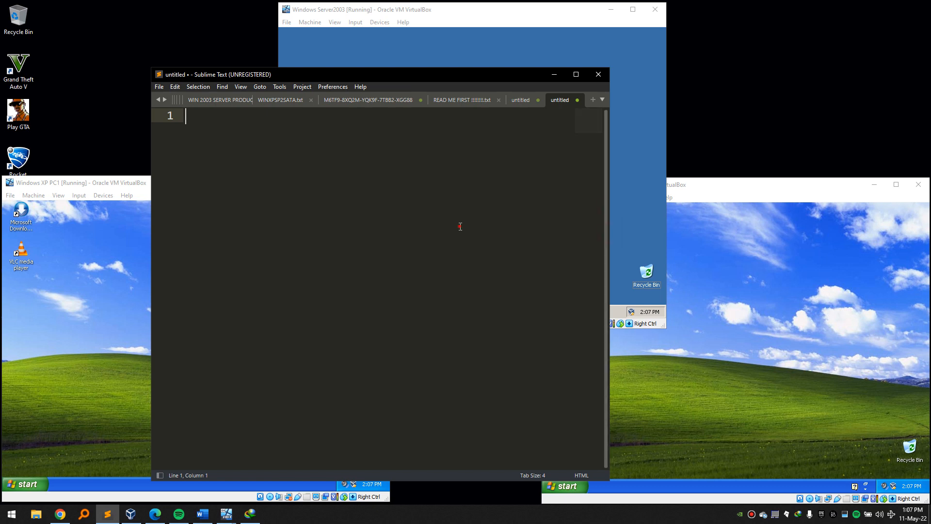
{"action": "type", "text": "html"}
{"action": "key", "text": "Tab"}
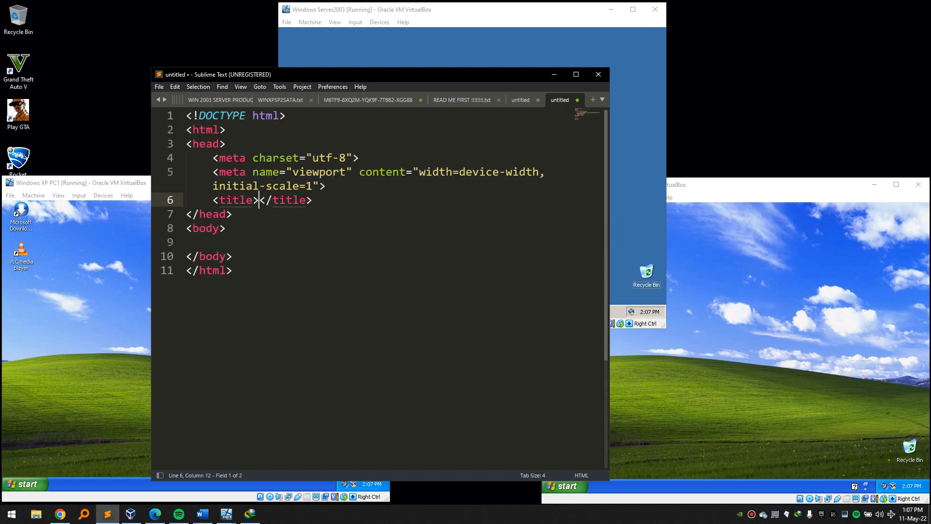
Title the page Home, add the h1 'Home, Hello this is home', and copy all the code.
{"action": "type", "text": "Home"}
{"action": "left_click", "coordinate": [329, 240]}
{"action": "key", "text": "Tab"}
{"action": "type", "text": "<h"}
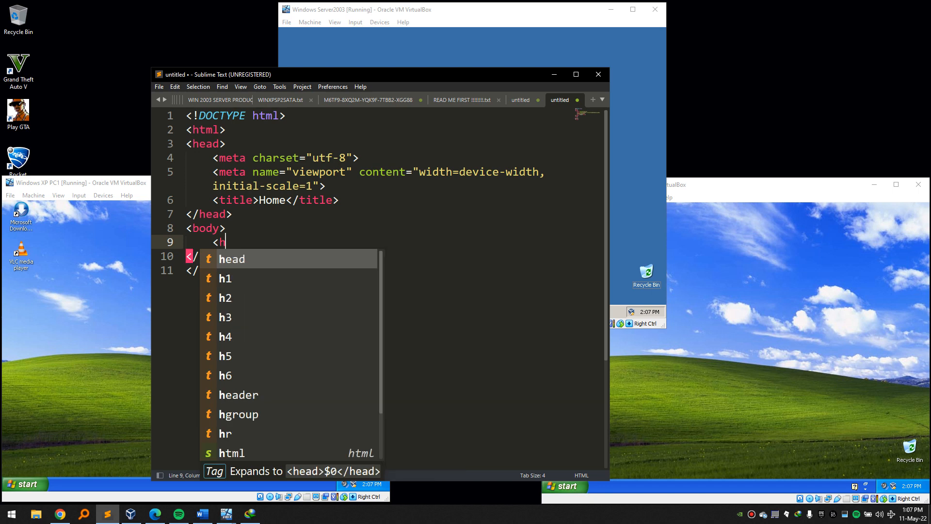
{"action": "type", "text": "1"}
{"action": "key", "text": "Tab"}
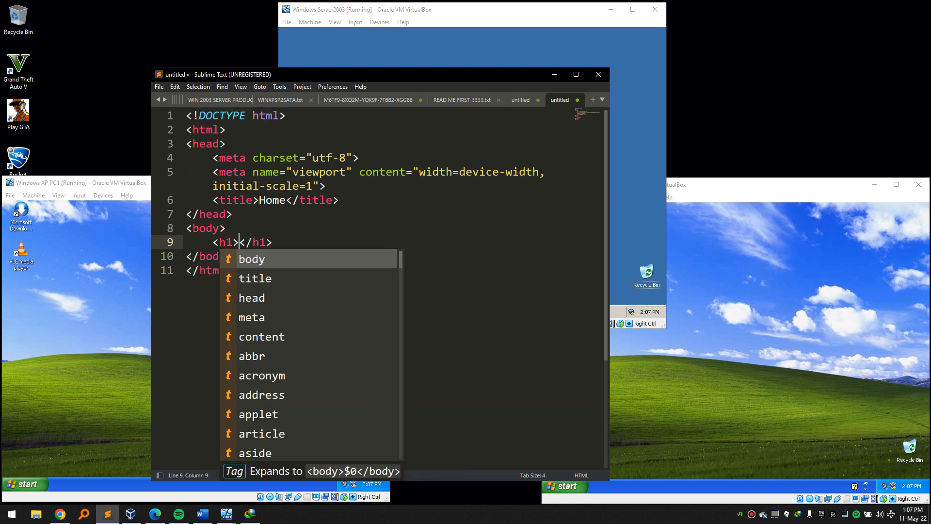
{"action": "type", "text": "Home"}
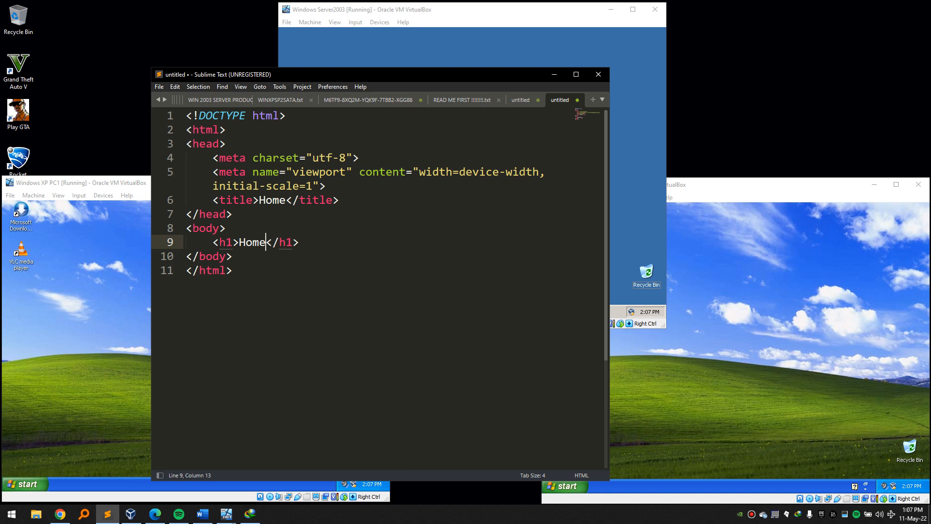
{"action": "type", "text": "<"}
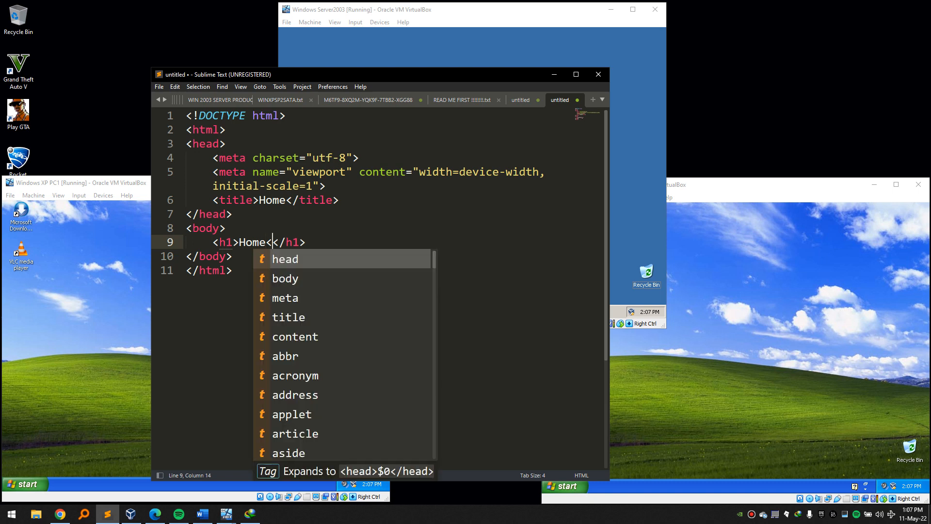
{"action": "key", "text": "BackSpace"}
{"action": "type", "text": ","}
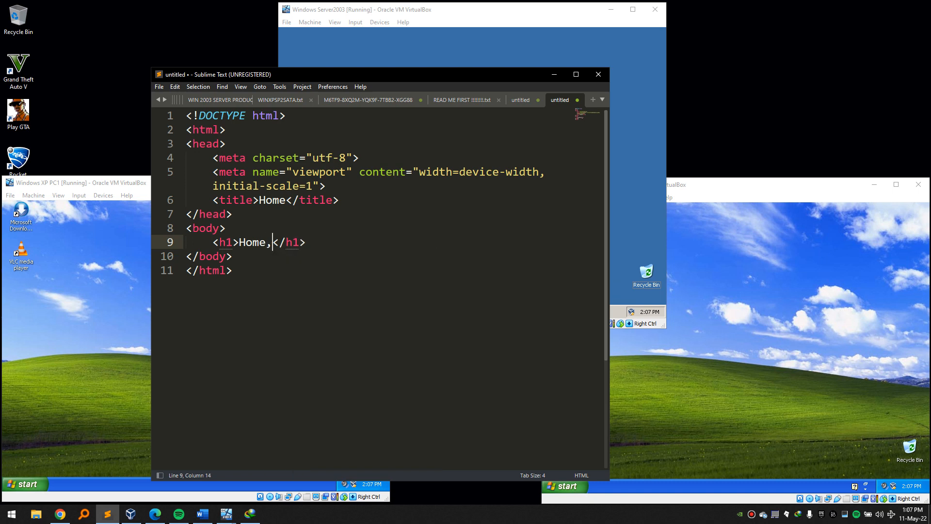
{"action": "type", "text": " Hello thi"}
{"action": "type", "text": "s is home"}
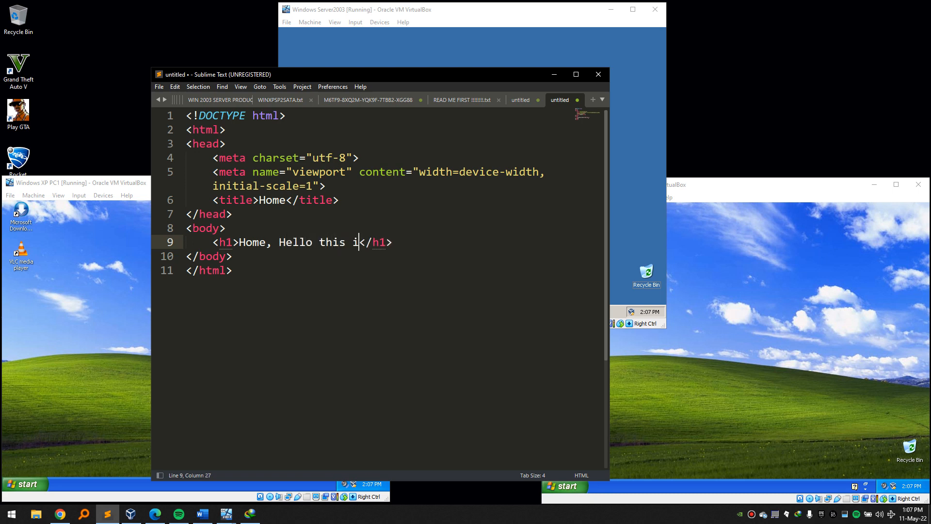
{"action": "left_click_drag", "start_coordinate": [263, 275], "coordinate": [186, 116]}
{"action": "key", "text": "ctrl+c"}
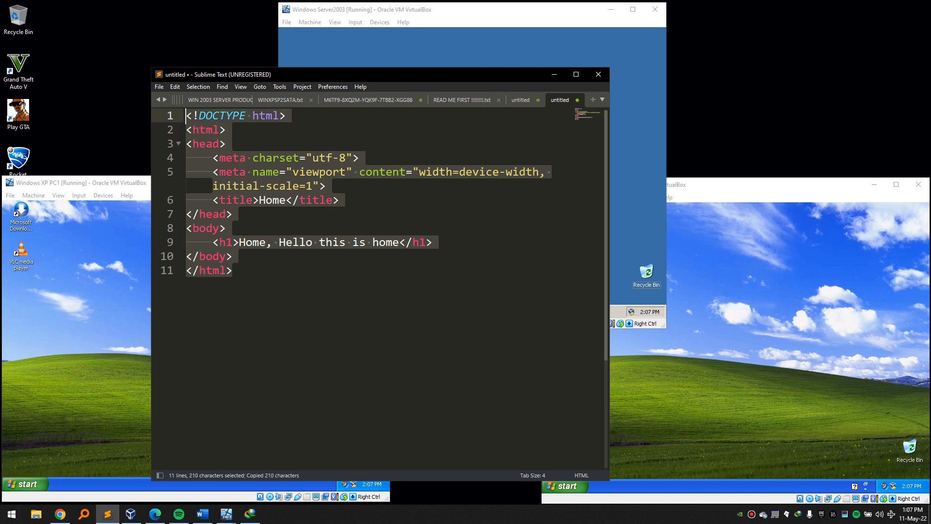
{"action": "left_click", "coordinate": [624, 72]}
Create New Text Document.txt on the Server2003 desktop and open it in Notepad.
{"action": "right_click", "coordinate": [425, 110]}
{"action": "mouse_move", "coordinate": [464, 165]}
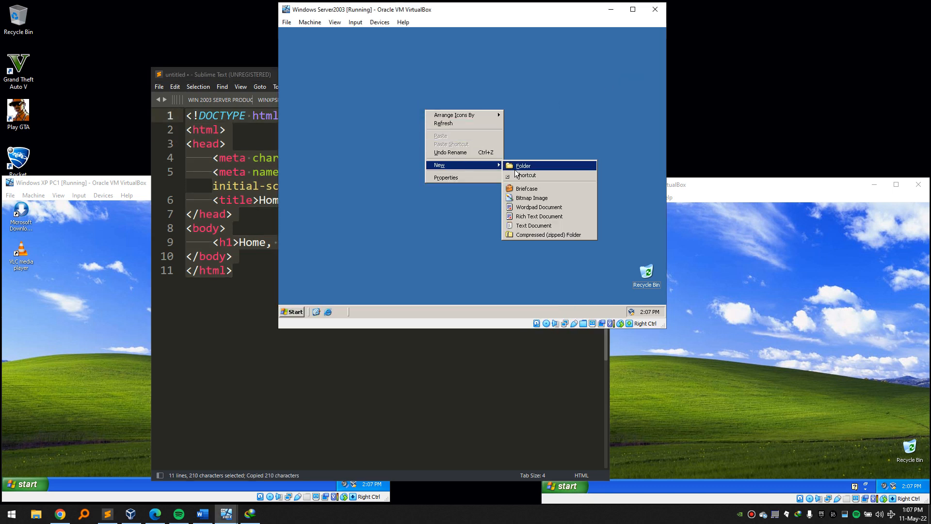
{"action": "left_click", "coordinate": [532, 226]}
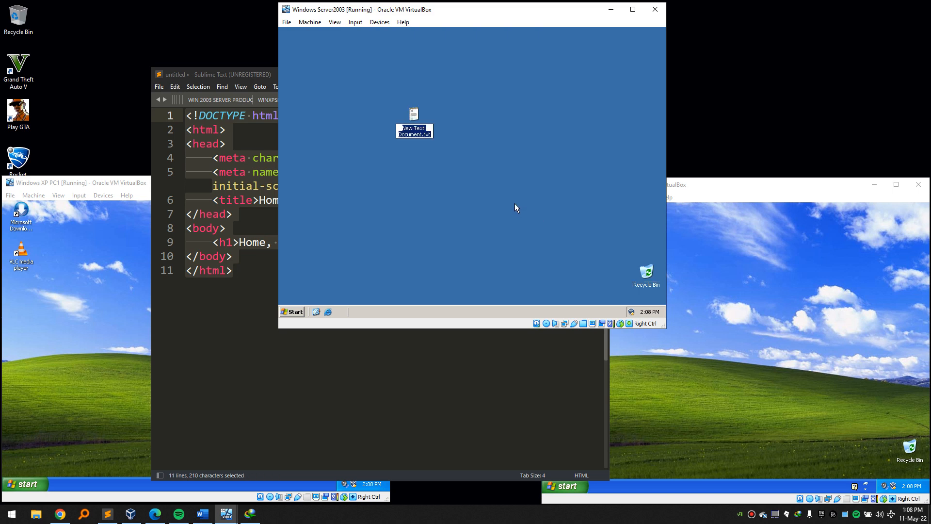
{"action": "key", "text": "Return"}
{"action": "key", "text": "Return"}
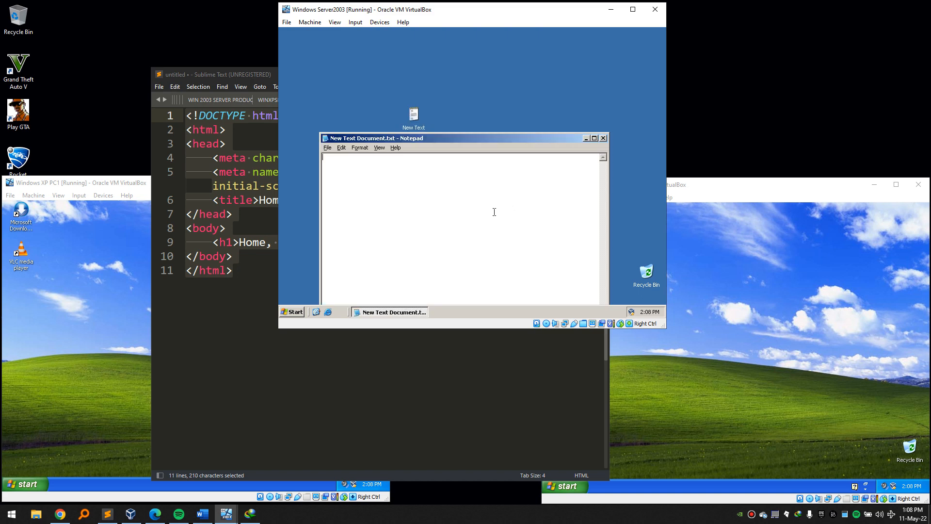
Paste the copied Home page HTML into the server's Notepad file.
{"action": "right_click", "coordinate": [359, 172]}
{"action": "left_click", "coordinate": [352, 174]}
{"action": "left_click", "coordinate": [4, 518]}
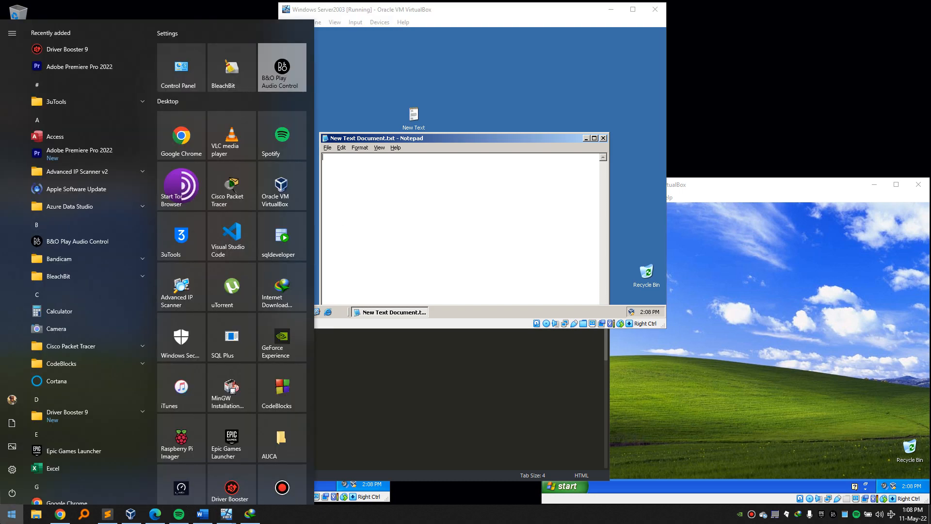
{"action": "type", "text": "no"}
{"action": "key", "text": "Return"}
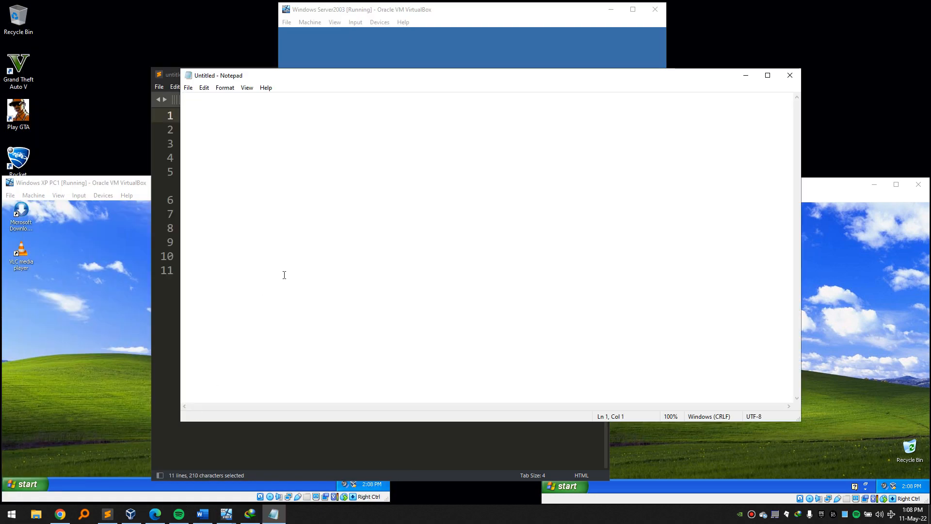
{"action": "key", "text": "ctrl+v"}
{"action": "key", "text": "ctrl+a"}
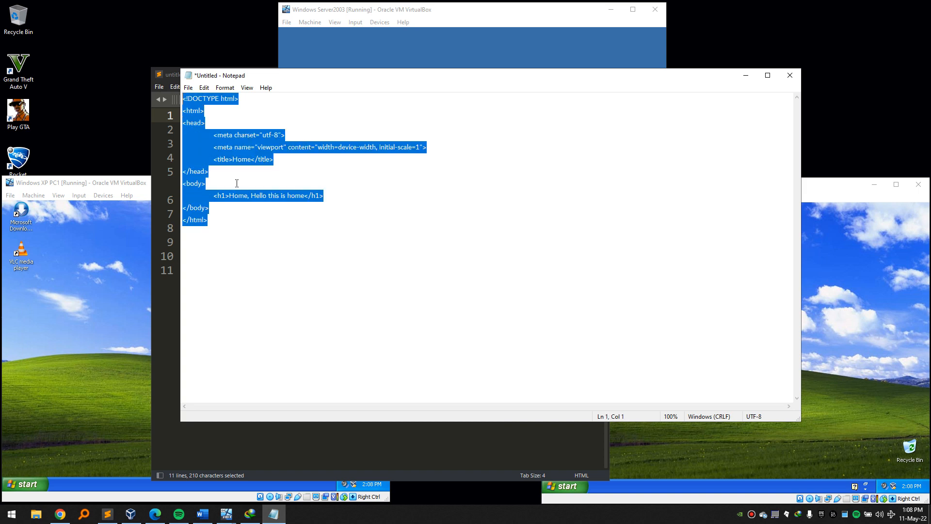
{"action": "left_click", "coordinate": [789, 75]}
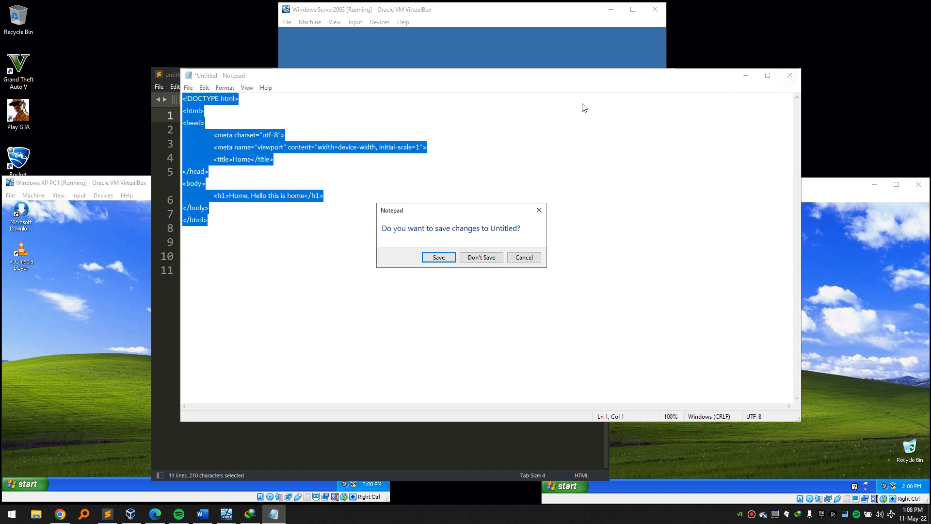
{"action": "left_click", "coordinate": [482, 257]}
{"action": "left_click", "coordinate": [436, 181]}
{"action": "key", "text": "ctrl+v"}
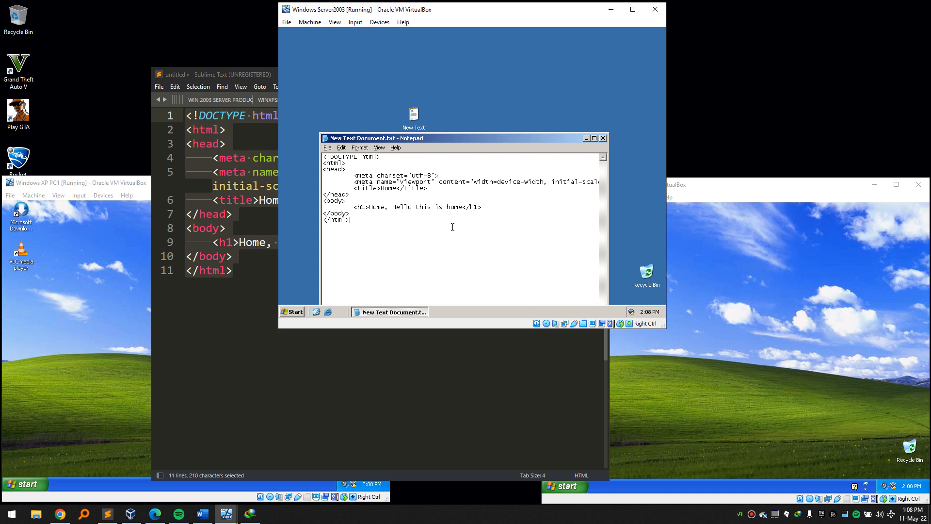
Save the Notepad file on the server as default.htm.
{"action": "left_click_drag", "start_coordinate": [429, 140], "coordinate": [413, 80]}
{"action": "left_click", "coordinate": [313, 88]}
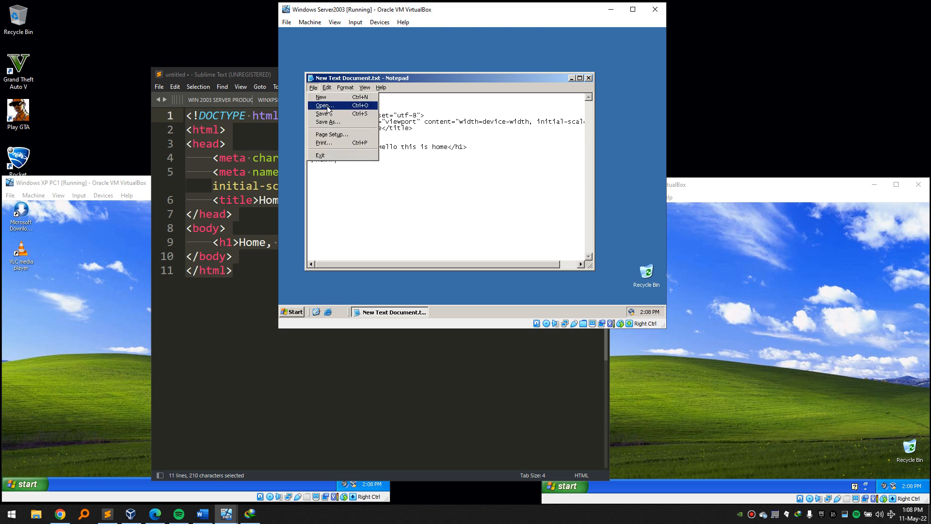
{"action": "left_click", "coordinate": [338, 123]}
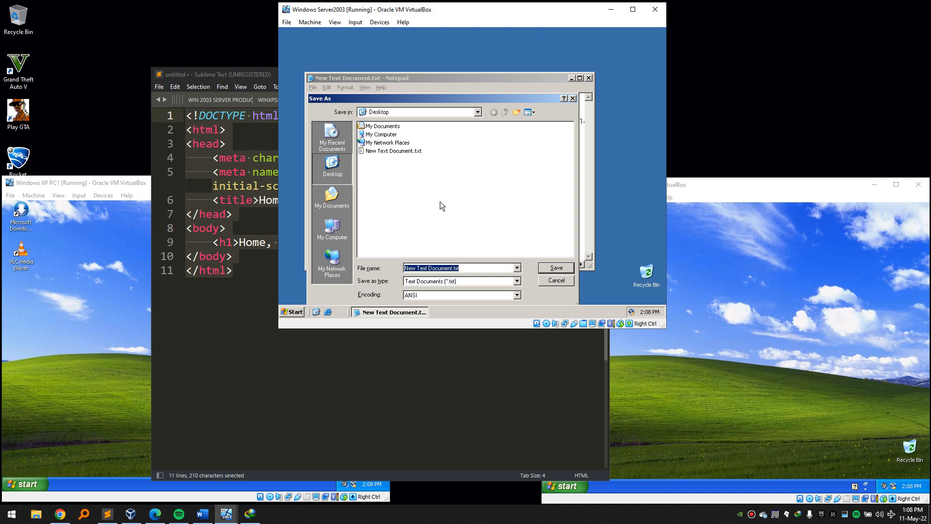
{"action": "type", "text": "default.htm"}
{"action": "key", "text": "Return"}
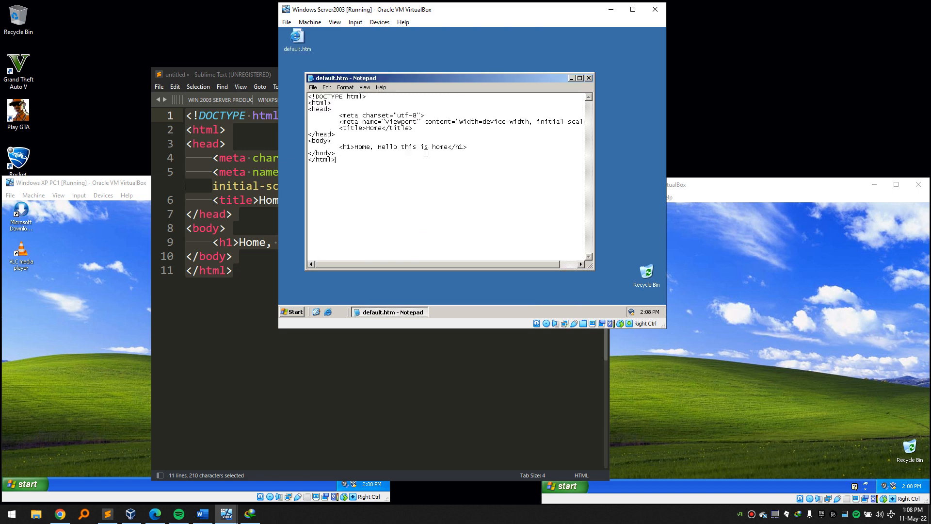
Open default.htm in Internet Explorer and check the heading 'Home, Hello this is home'.
{"action": "double_click", "coordinate": [297, 37]}
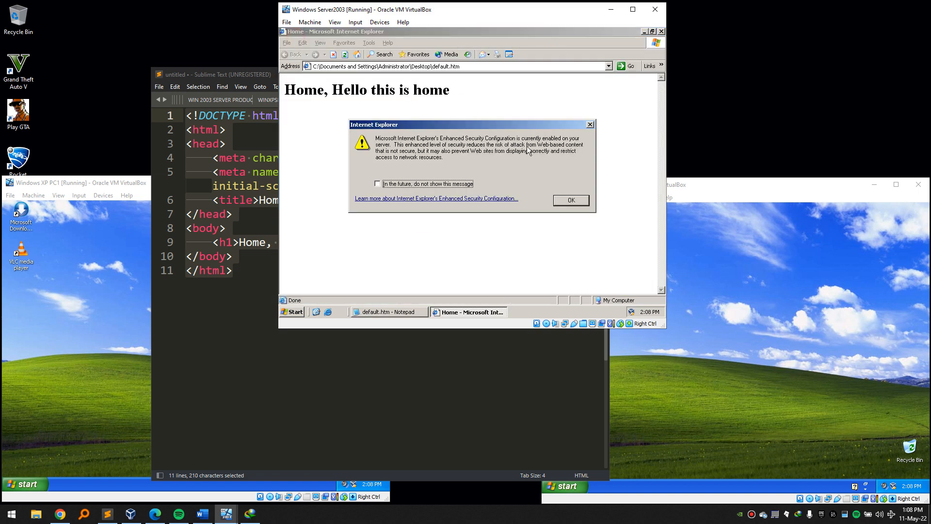
{"action": "left_click", "coordinate": [377, 184]}
{"action": "left_click", "coordinate": [569, 200]}
{"action": "double_click", "coordinate": [301, 91]}
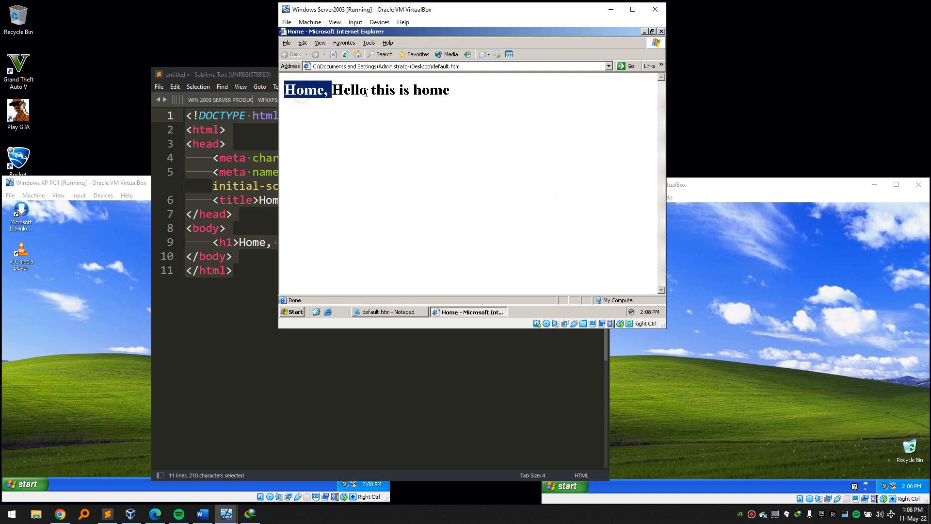
{"action": "left_click_drag", "start_coordinate": [363, 92], "coordinate": [496, 110]}
{"action": "left_click", "coordinate": [367, 231]}
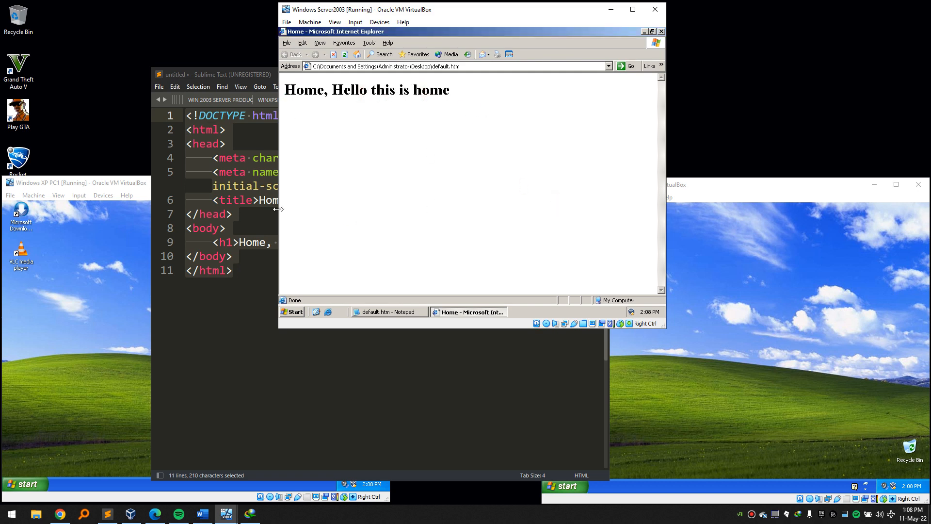
{"action": "left_click", "coordinate": [260, 75]}
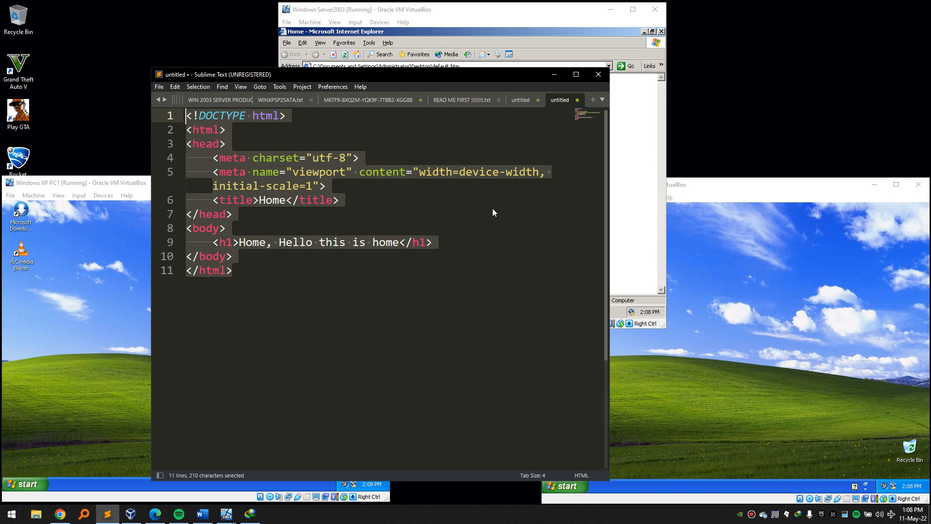
Close Internet Explorer on the Server 2003 VM and return to the page code in Sublime Text.
{"action": "left_click", "coordinate": [633, 142]}
{"action": "left_click", "coordinate": [661, 31]}
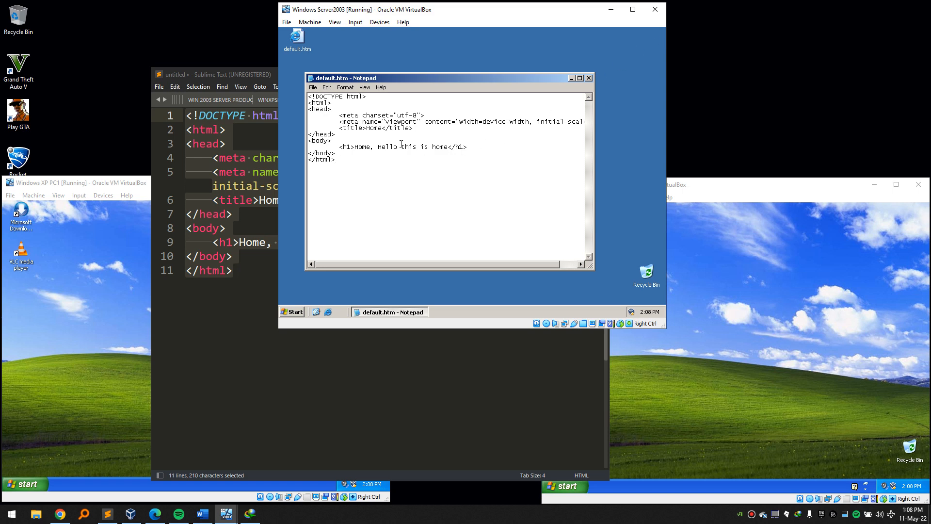
{"action": "left_click", "coordinate": [240, 75]}
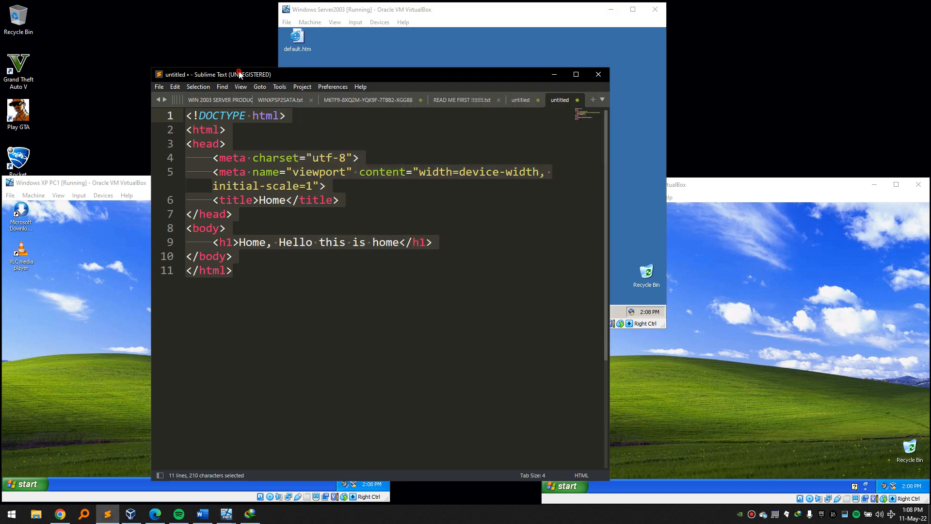
{"action": "left_click", "coordinate": [250, 220]}
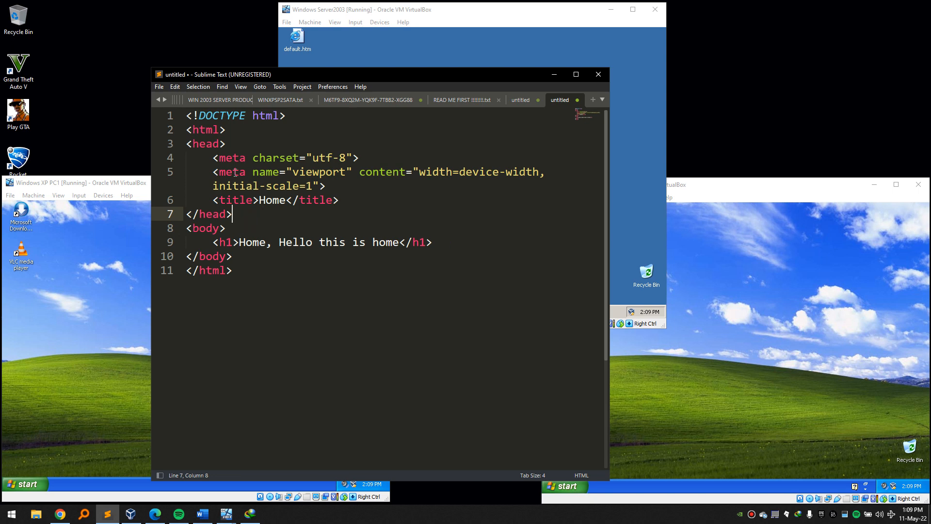
Add a Home link to default.htm below the title in the page head.
{"action": "left_click", "coordinate": [341, 200]}
{"action": "key", "text": "Return"}
{"action": "type", "text": "a"}
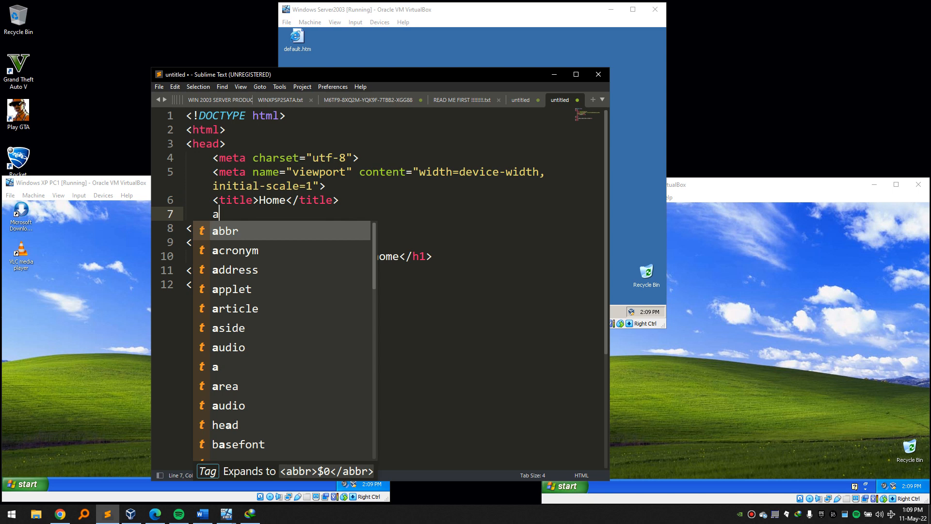
{"action": "key", "text": "Down"}
{"action": "key", "text": "Down"}
{"action": "key", "text": "Down"}
{"action": "key", "text": "Down"}
{"action": "key", "text": "Down"}
{"action": "key", "text": "Down"}
{"action": "key", "text": "Down"}
{"action": "key", "text": "Return"}
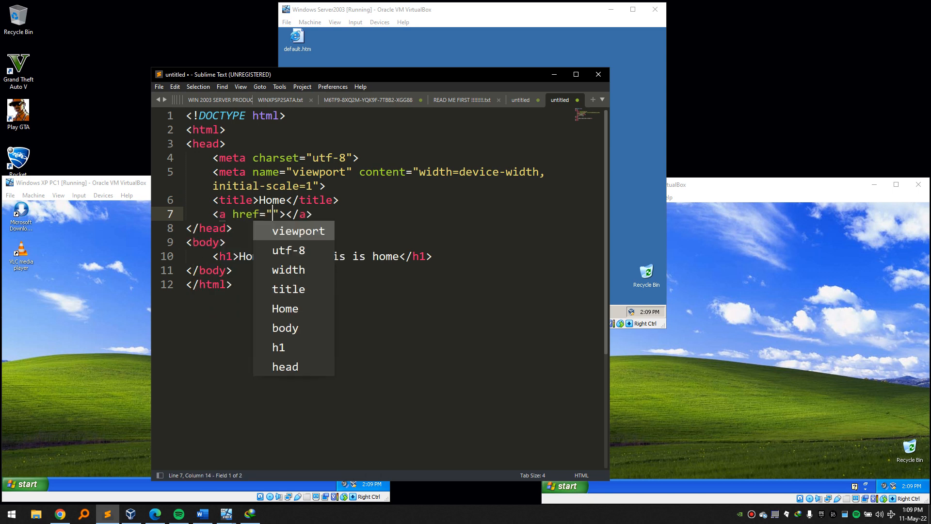
{"action": "type", "text": "default."}
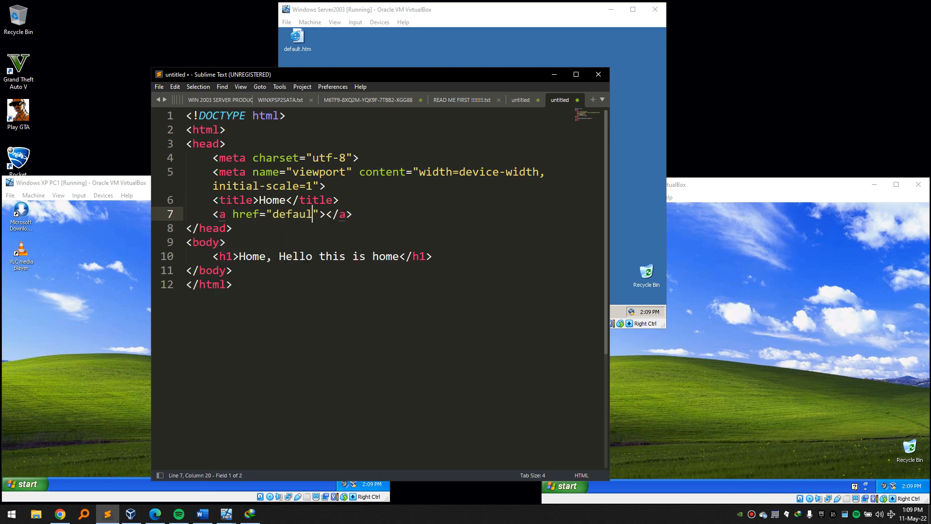
{"action": "type", "text": "html"}
{"action": "key", "text": "BackSpace"}
{"action": "key", "text": "Tab"}
{"action": "type", "text": "Home"}
{"action": "key", "text": "Right"}
{"action": "key", "text": "Right"}
{"action": "key", "text": "Right"}
{"action": "key", "text": "Right"}
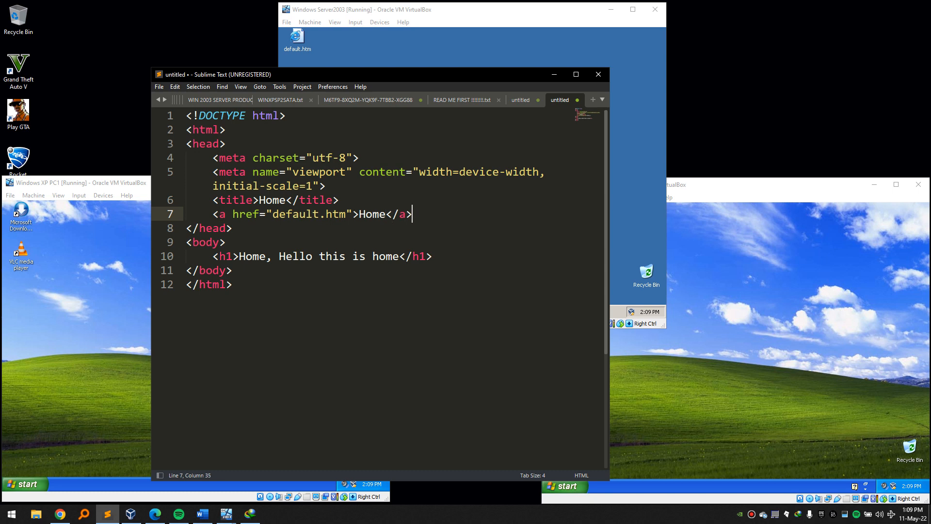
Add a Service link pointing to service.html below the Home link.
{"action": "key", "text": "Return"}
{"action": "type", "text": "a"}
{"action": "key", "text": "Tab"}
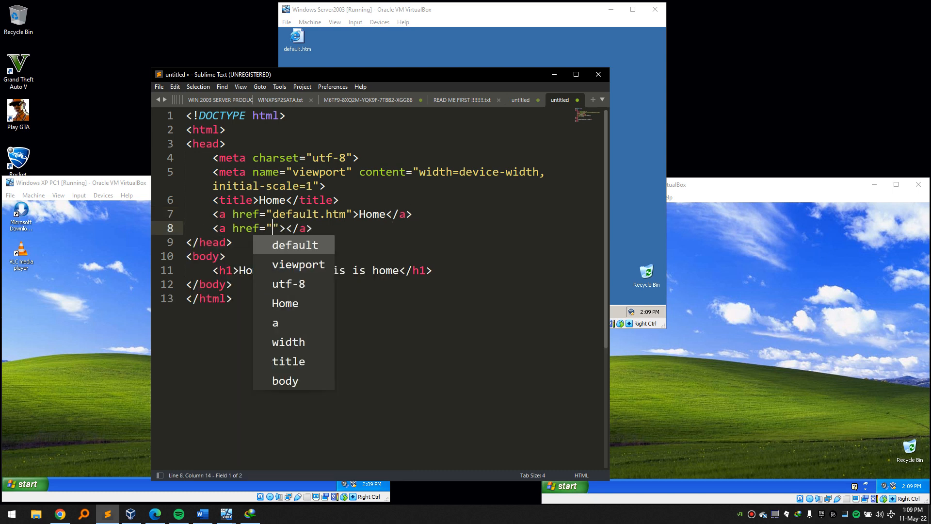
{"action": "type", "text": "Serv"}
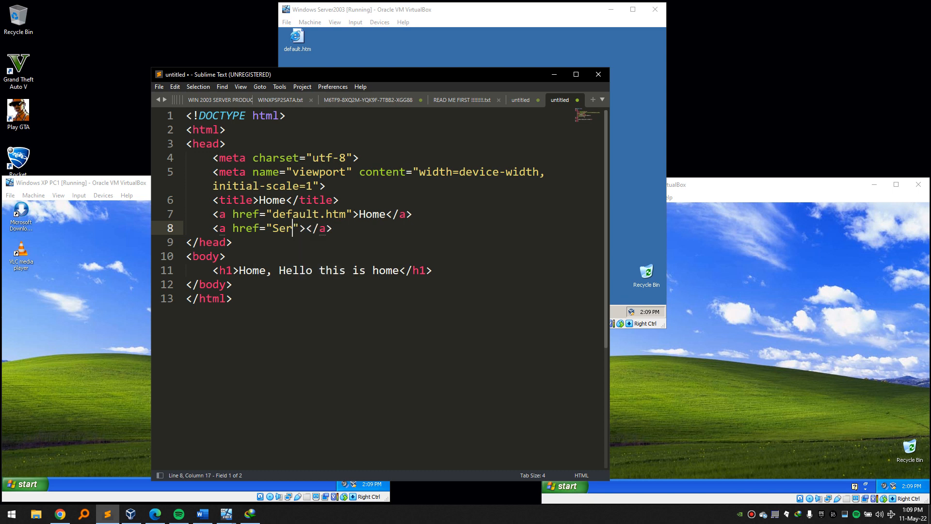
{"action": "type", "text": "ices"}
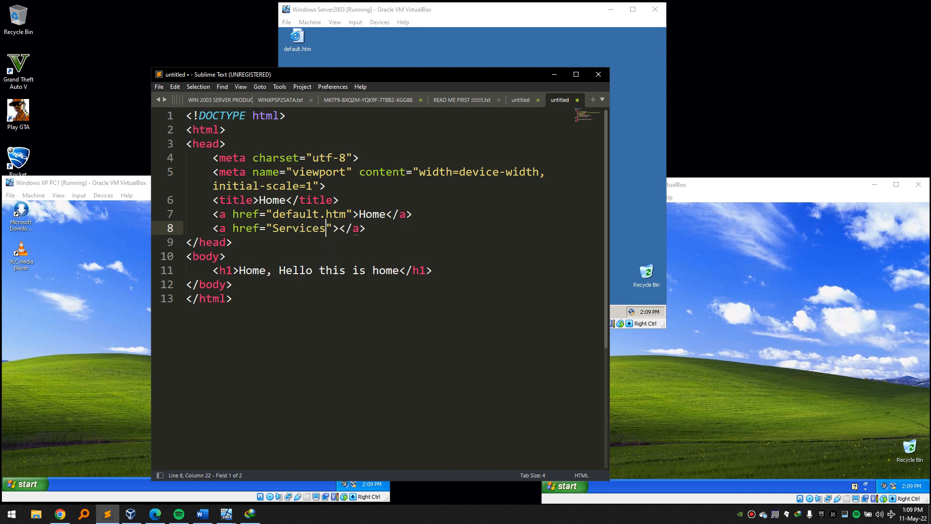
{"action": "key", "text": "BackSpace"}
{"action": "type", "text": ".html"}
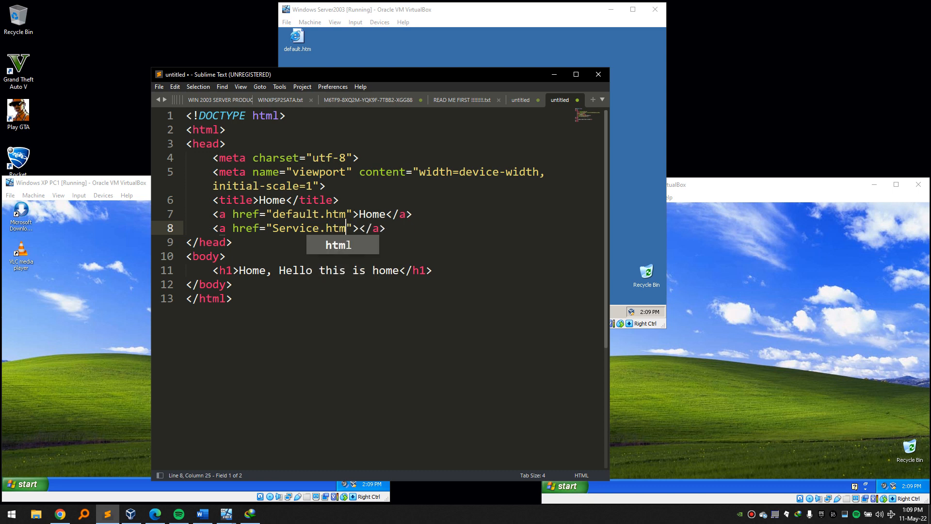
{"action": "key", "text": "Right"}
{"action": "key", "text": "Right"}
{"action": "type", "text": "Ser"}
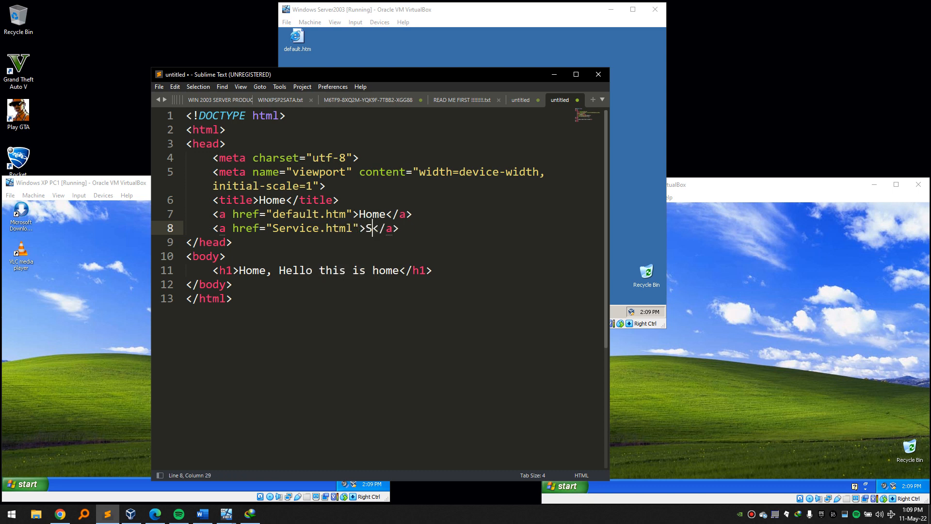
{"action": "type", "text": "vice"}
{"action": "key", "text": "Right"}
{"action": "key", "text": "Right"}
{"action": "key", "text": "Right"}
{"action": "key", "text": "Right"}
Add an About link to about.html, then copy the whole page code.
{"action": "key", "text": "Return"}
{"action": "type", "text": "a"}
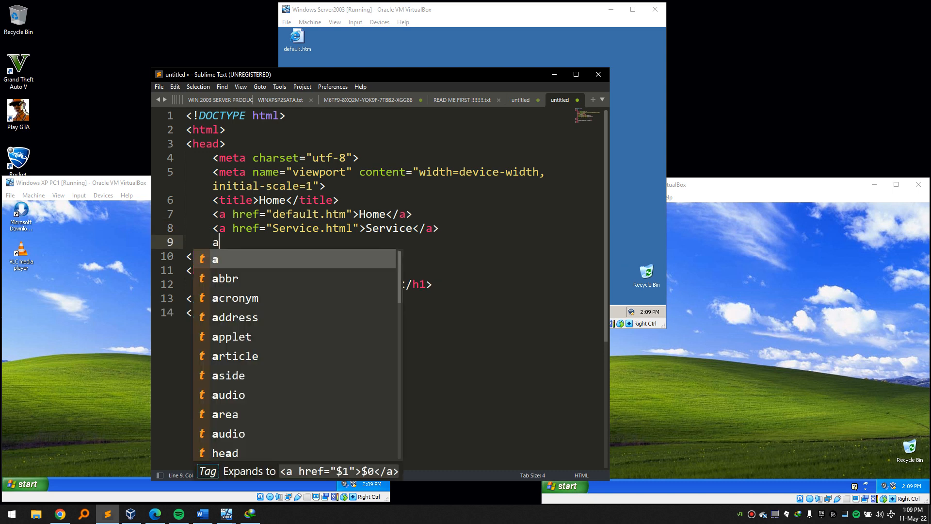
{"action": "key", "text": "Tab"}
{"action": "type", "text": "About"}
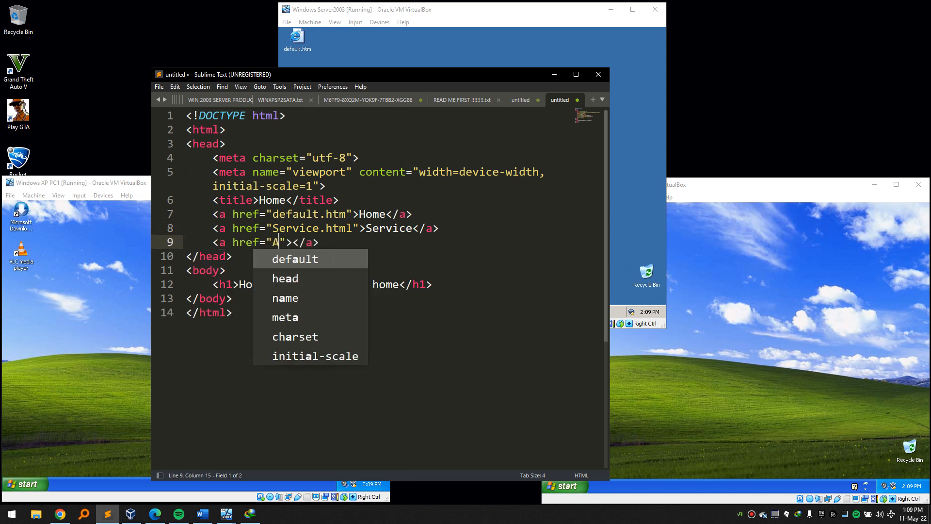
{"action": "type", "text": ".html"}
{"action": "key", "text": "Tab"}
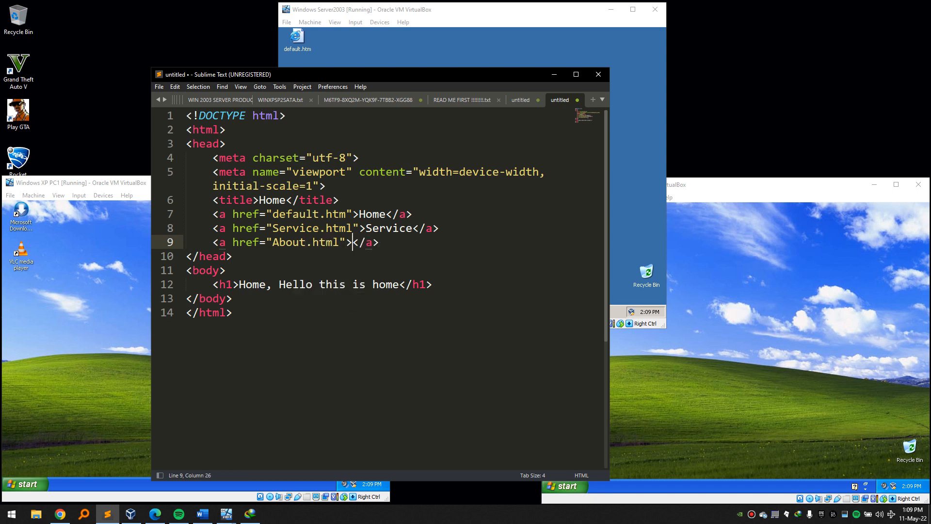
{"action": "type", "text": "About"}
{"action": "key", "text": "Left"}
{"action": "key", "text": "Left"}
{"action": "key", "text": "Left"}
{"action": "key", "text": "Left"}
{"action": "key", "text": "Left"}
{"action": "key", "text": "Left"}
{"action": "key", "text": "Left"}
{"action": "key", "text": "Left"}
{"action": "key", "text": "Left"}
{"action": "key", "text": "Left"}
{"action": "key", "text": "Left"}
{"action": "key", "text": "Left"}
{"action": "key", "text": "Left"}
{"action": "key", "text": "Left"}
{"action": "key", "text": "Left"}
{"action": "key", "text": "Left"}
{"action": "key", "text": "Up"}
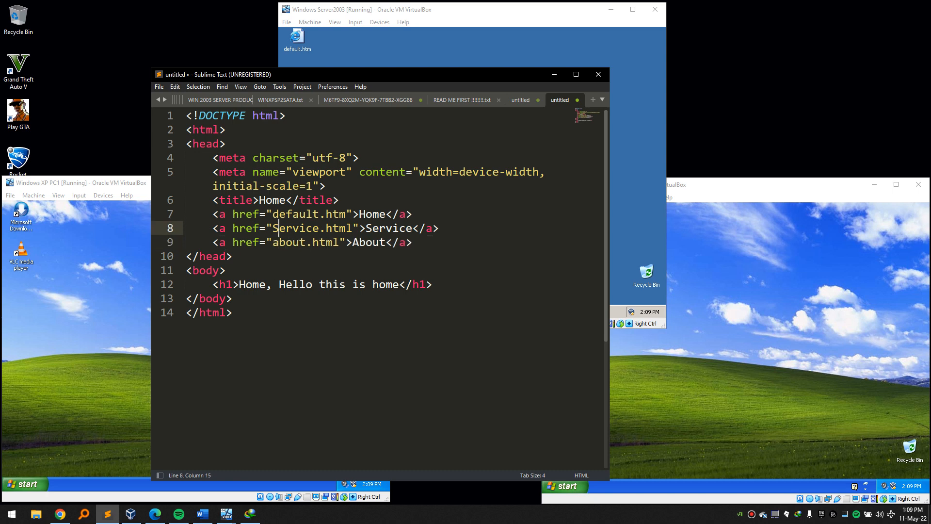
{"action": "left_click_drag", "start_coordinate": [276, 322], "coordinate": [151, 68]}
{"action": "key", "text": "ctrl+c"}
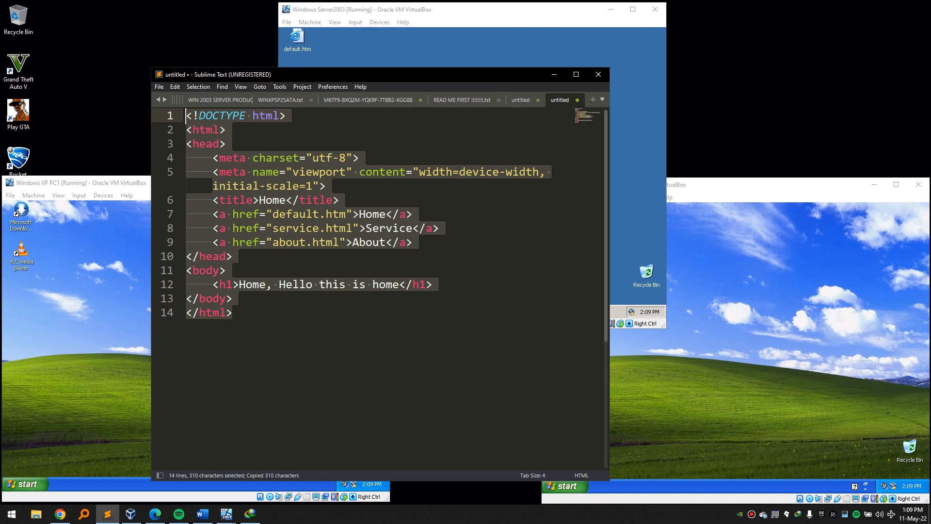
Test-paste the copied code into a scratch Notepad on the host, then close it without saving.
{"action": "key", "text": "super"}
{"action": "type", "text": "not"}
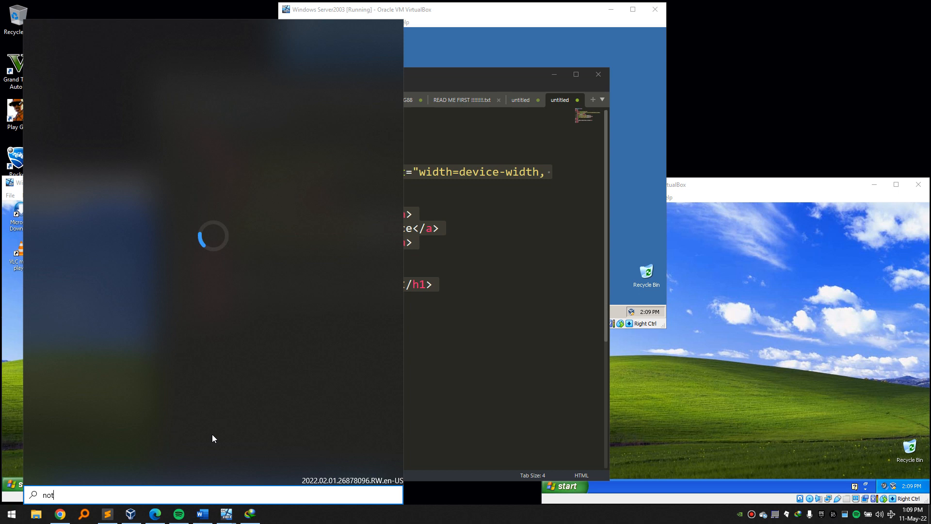
{"action": "key", "text": "BackSpace"}
{"action": "key", "text": "BackSpace"}
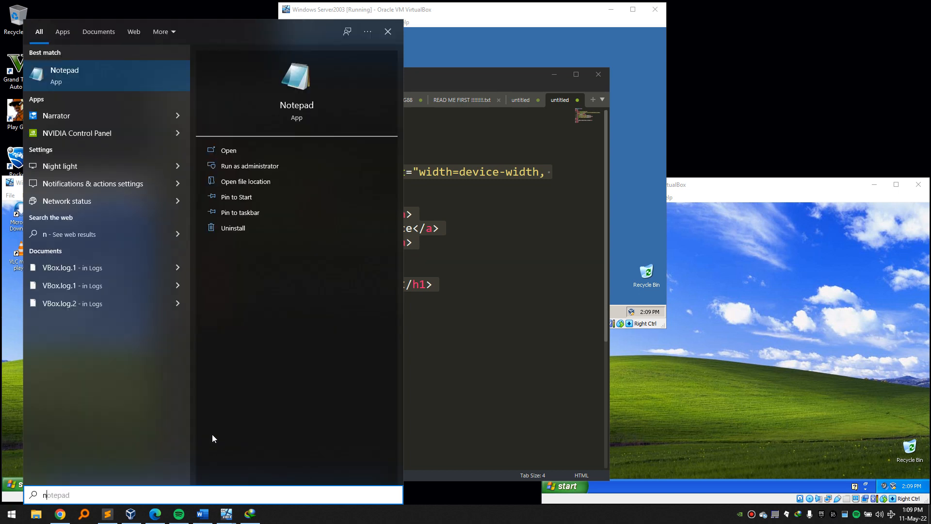
{"action": "key", "text": "Return"}
{"action": "key", "text": "ctrl+v"}
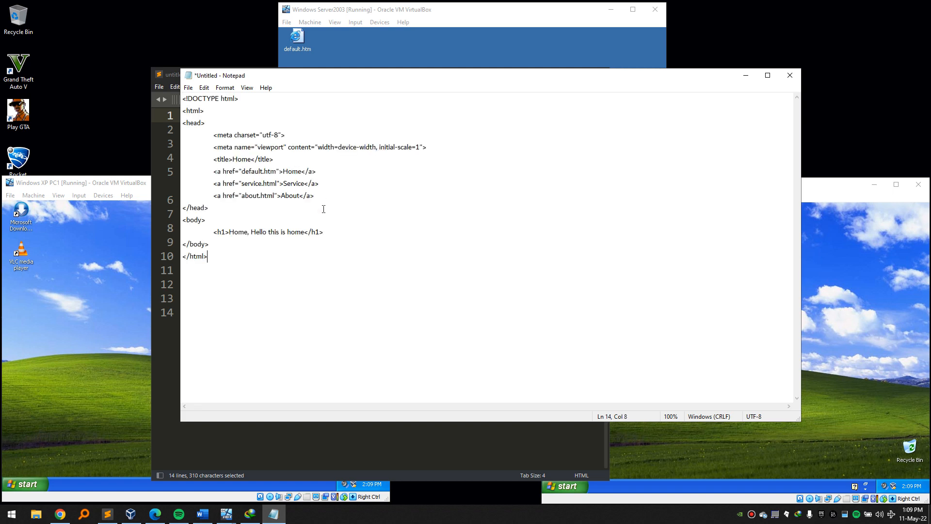
{"action": "key", "text": "ctrl+a"}
{"action": "left_click", "coordinate": [790, 75]}
{"action": "left_click", "coordinate": [481, 257]}
Replace all text in the VM's default.htm with the copied code and save it.
{"action": "left_click", "coordinate": [559, 46]}
{"action": "left_click_drag", "start_coordinate": [454, 189], "coordinate": [264, 61]}
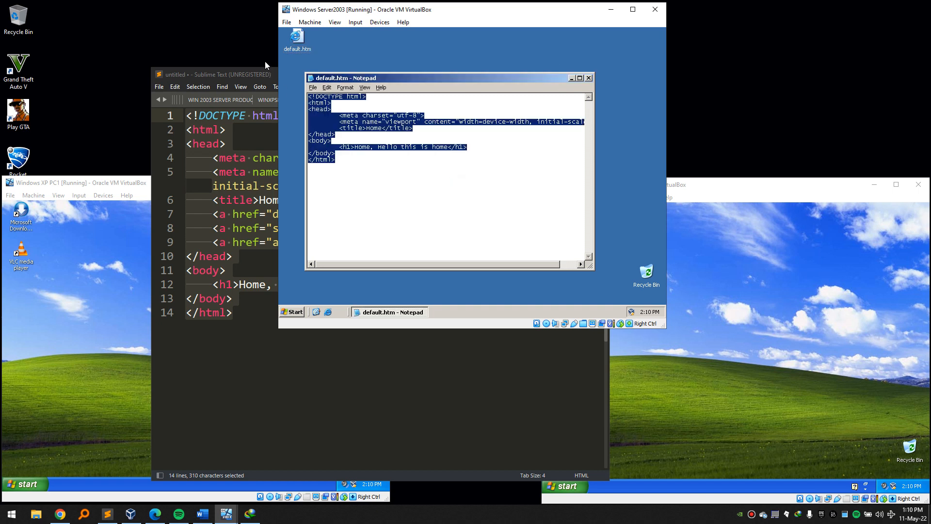
{"action": "key", "text": "ctrl+v"}
{"action": "left_click", "coordinate": [313, 87]}
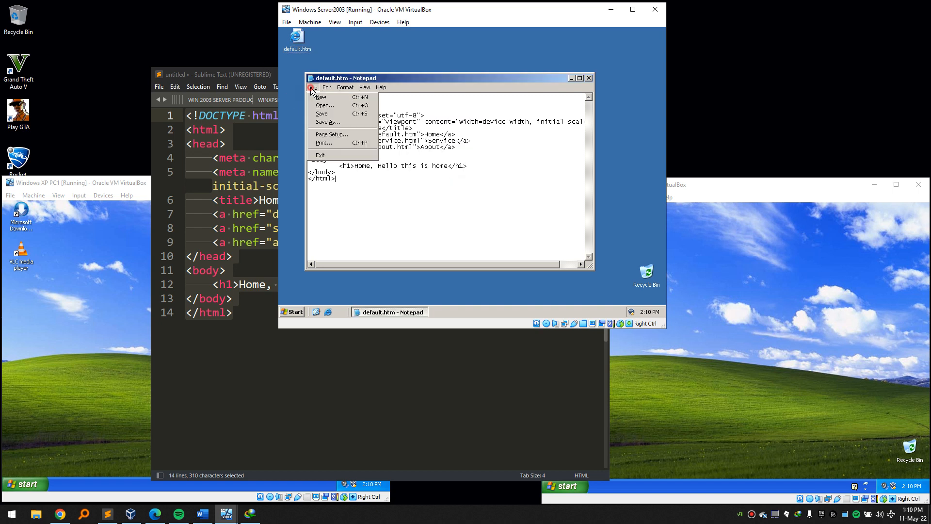
{"action": "left_click", "coordinate": [330, 117]}
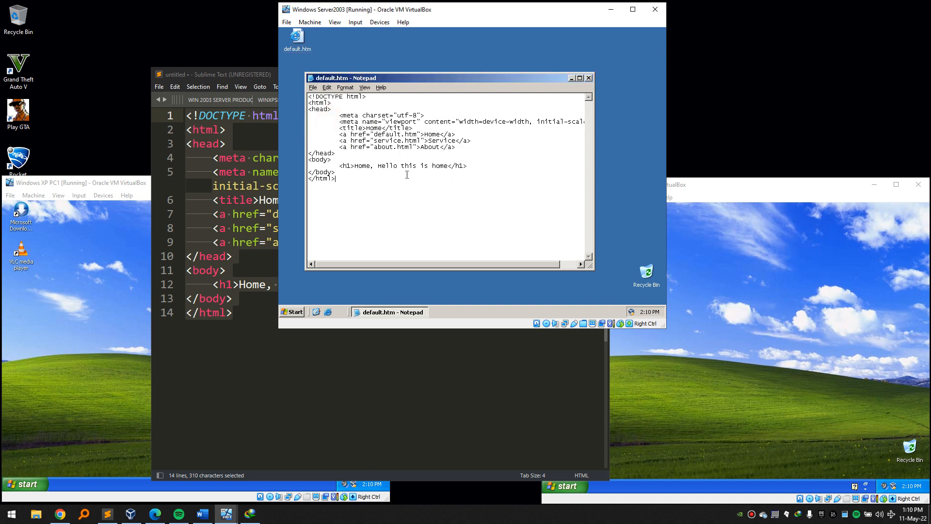
{"action": "left_click_drag", "start_coordinate": [361, 192], "coordinate": [296, 78]}
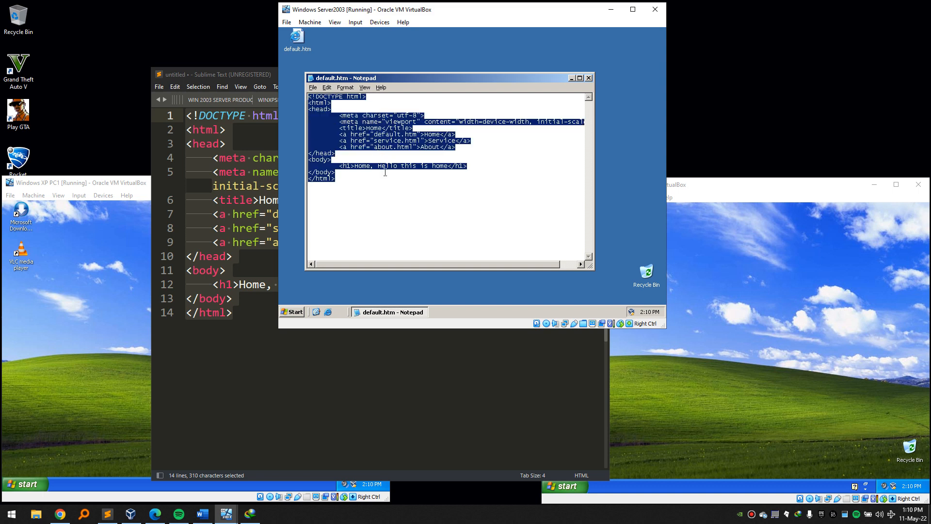
{"action": "left_click", "coordinate": [372, 199]}
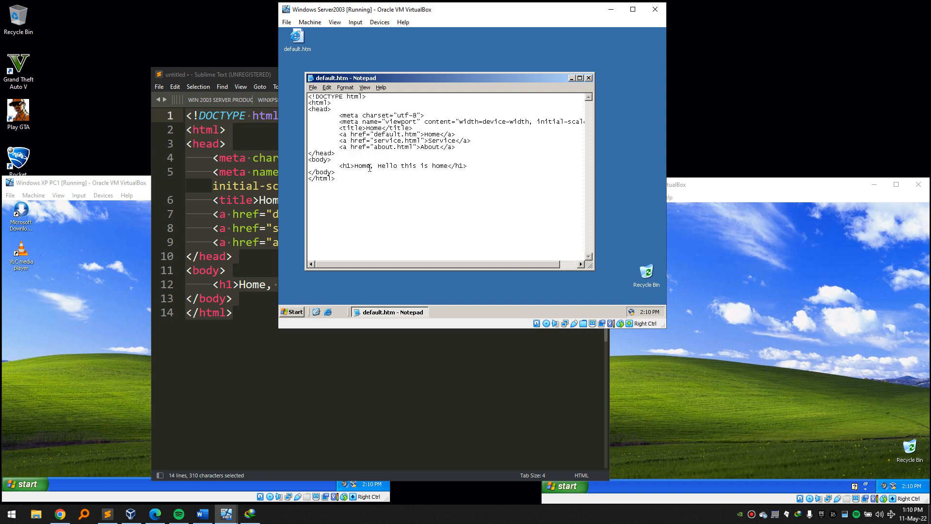
Change the page title to Service and the heading to 'Services, Hello this is Service Page'.
{"action": "left_click", "coordinate": [384, 128]}
{"action": "key", "text": "BackSpace"}
{"action": "key", "text": "BackSpace"}
{"action": "key", "text": "BackSpace"}
{"action": "key", "text": "BackSpace"}
{"action": "key", "text": "BackSpace"}
{"action": "type", "text": ">Service"}
{"action": "left_click", "coordinate": [372, 168]}
{"action": "key", "text": "BackSpace"}
{"action": "key", "text": "BackSpace"}
{"action": "key", "text": "BackSpace"}
{"action": "key", "text": "BackSpace"}
{"action": "type", "text": "Servie"}
{"action": "key", "text": "BackSpace"}
{"action": "type", "text": "ces"}
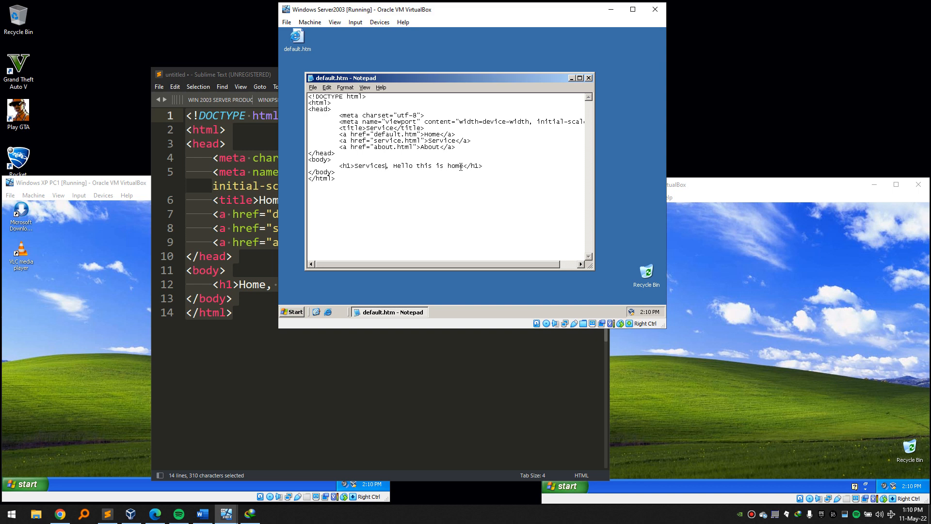
{"action": "left_click", "coordinate": [463, 167]}
{"action": "key", "text": "BackSpace"}
{"action": "key", "text": "BackSpace"}
{"action": "key", "text": "BackSpace"}
{"action": "key", "text": "BackSpace"}
{"action": "type", "text": "Service Page"}
Save the edited page as service.html on the desktop.
{"action": "left_click", "coordinate": [313, 87]}
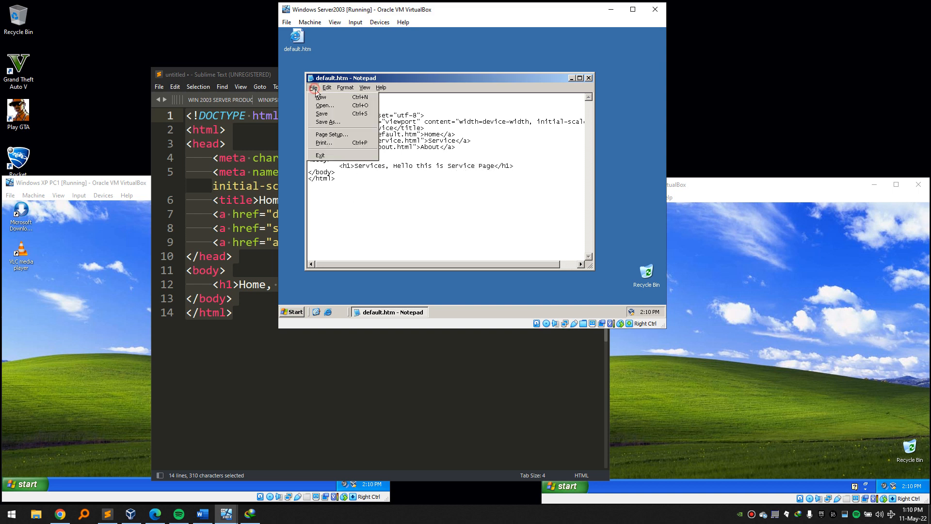
{"action": "left_click", "coordinate": [340, 121]}
{"action": "double_click", "coordinate": [439, 265]}
{"action": "type", "text": "service.html"}
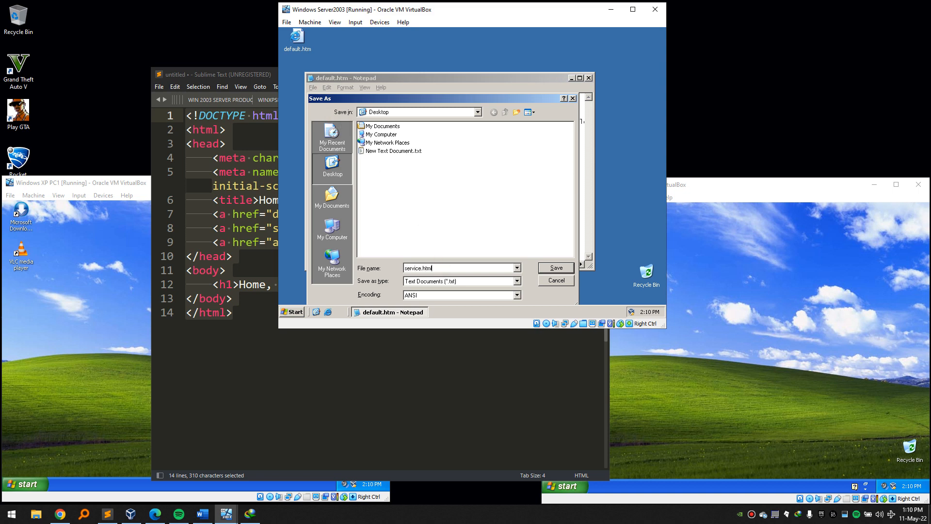
{"action": "key", "text": "Return"}
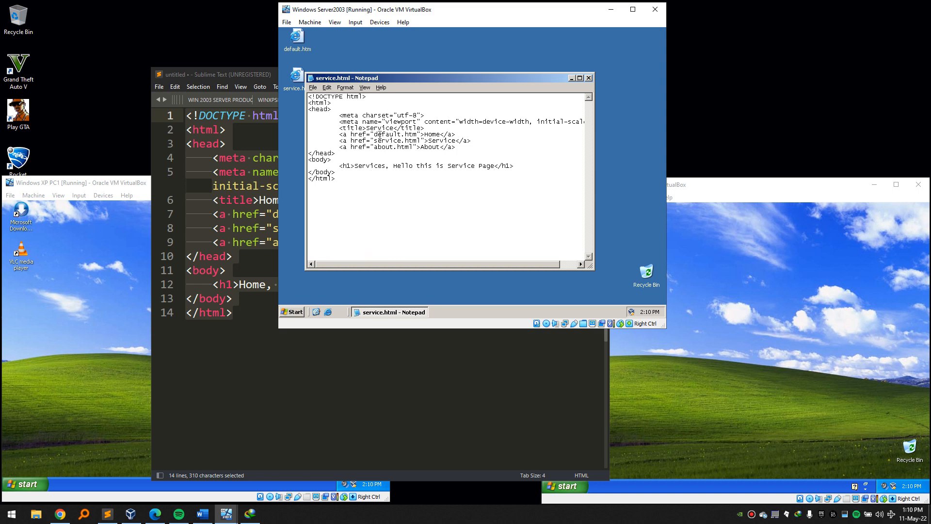
Change the title to About and the heading to 'About!, Hello this is About Page'.
{"action": "left_click_drag", "start_coordinate": [394, 128], "coordinate": [367, 128]}
{"action": "type", "text": "About"}
{"action": "left_click_drag", "start_coordinate": [385, 167], "coordinate": [357, 167]}
{"action": "type", "text": "About!"}
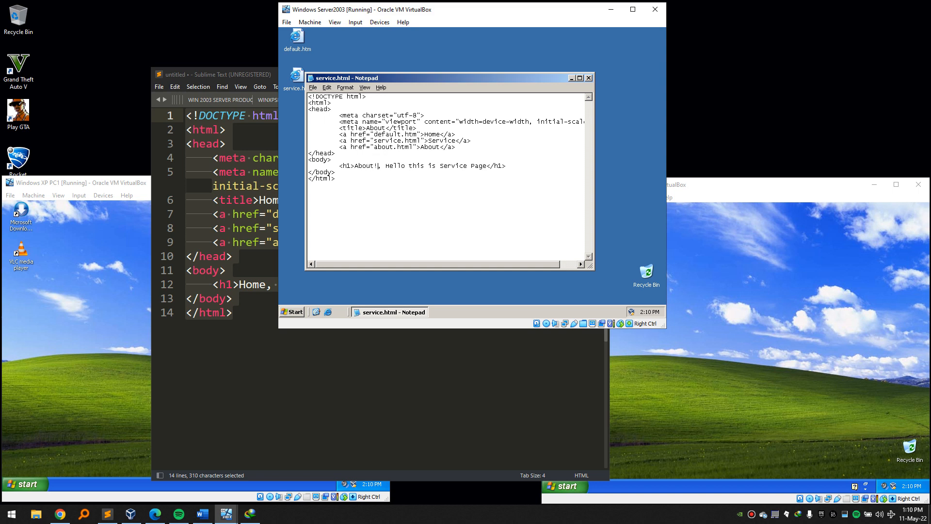
{"action": "double_click", "coordinate": [465, 167]}
{"action": "type", "text": "About"}
Save the page as about.html on the desktop.
{"action": "left_click", "coordinate": [312, 87]}
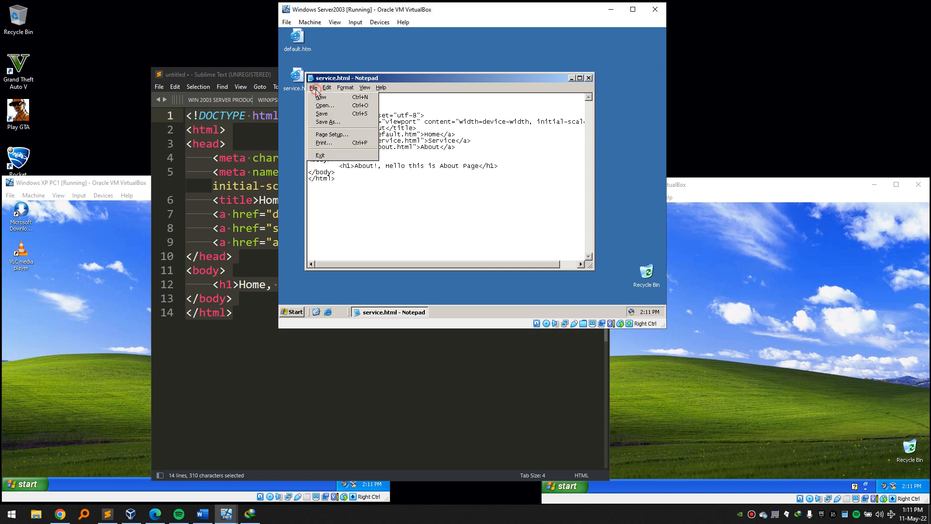
{"action": "left_click", "coordinate": [336, 121]}
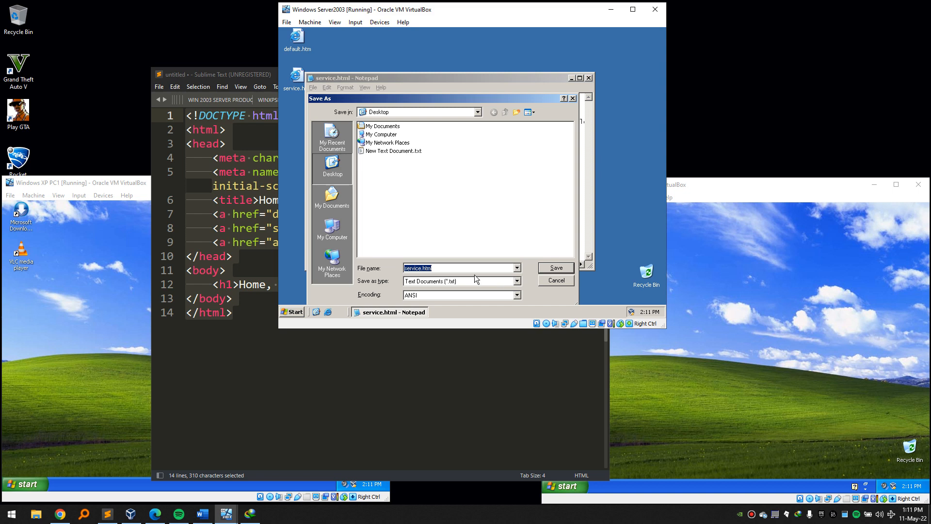
{"action": "left_click_drag", "start_coordinate": [462, 268], "coordinate": [365, 257]}
{"action": "type", "text": "about"}
{"action": "left_click", "coordinate": [557, 267]}
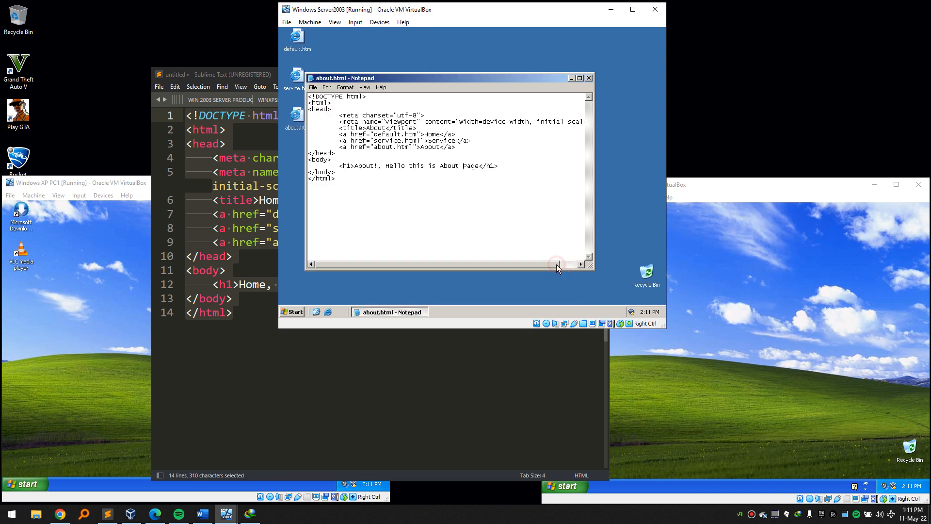
Close Notepad, open default.htm in IE, test the Service, About and Home links, then close IE.
{"action": "left_click", "coordinate": [589, 78]}
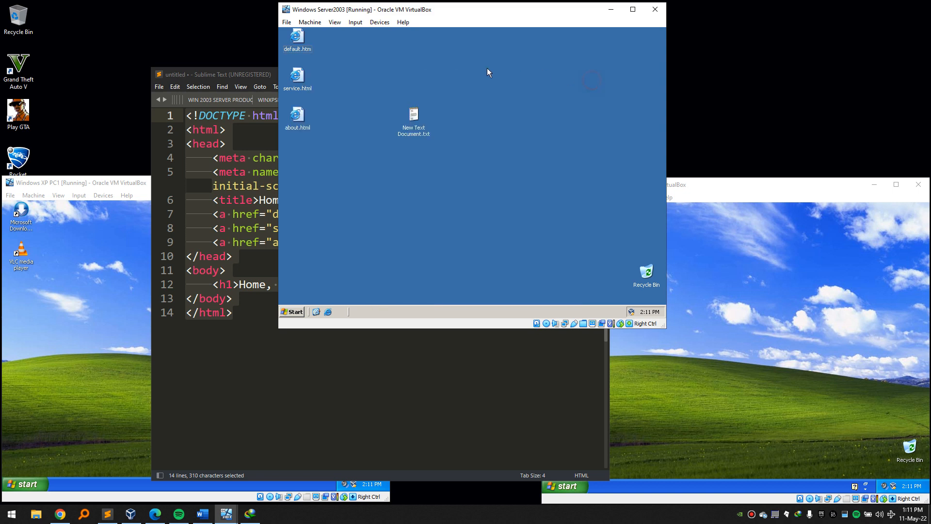
{"action": "double_click", "coordinate": [302, 37]}
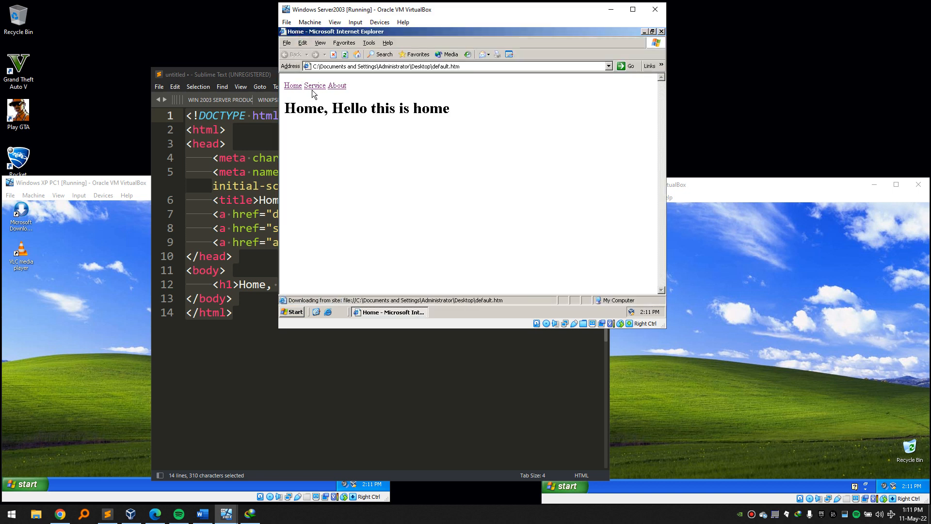
{"action": "left_click", "coordinate": [315, 85]}
{"action": "left_click", "coordinate": [337, 85]}
{"action": "left_click", "coordinate": [292, 85]}
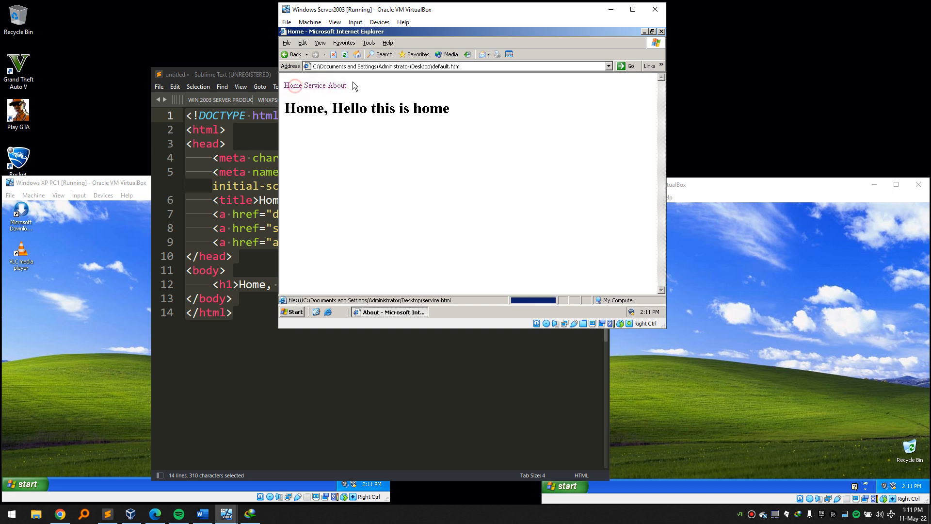
{"action": "left_click", "coordinate": [661, 31]}
Select the three HTML files on the desktop, clear the selection, and open My Computer with Win+E.
{"action": "left_click", "coordinate": [539, 134]}
{"action": "left_click_drag", "start_coordinate": [320, 59], "coordinate": [290, 39]}
{"action": "left_click", "coordinate": [330, 198]}
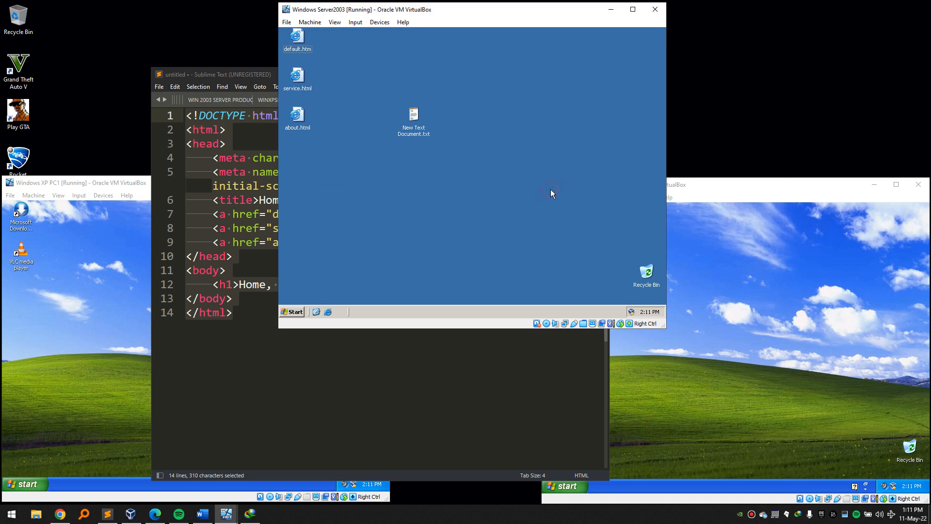
{"action": "key", "text": "super+e"}
Create a new folder named pattus in C:\Inetpub\wwwroot.
{"action": "left_click_drag", "start_coordinate": [379, 110], "coordinate": [479, 116]}
{"action": "double_click", "coordinate": [506, 185]}
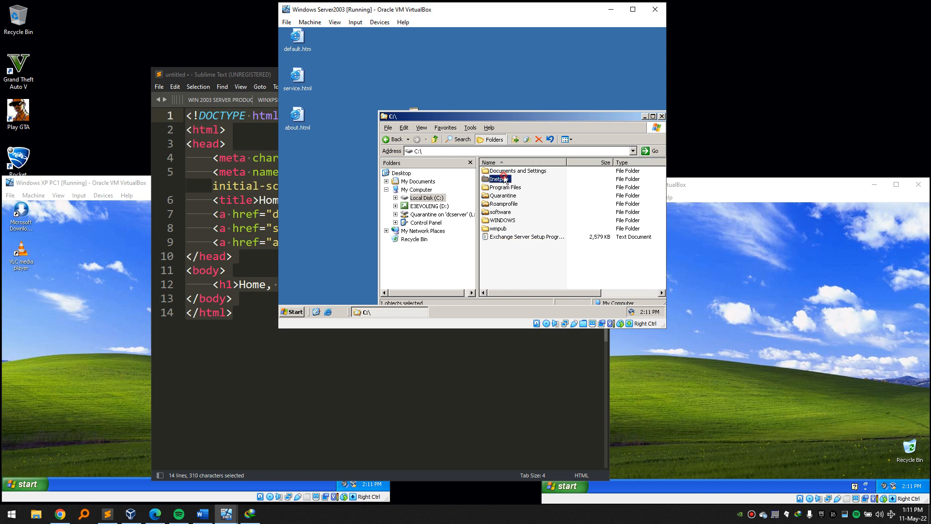
{"action": "double_click", "coordinate": [499, 179]}
{"action": "double_click", "coordinate": [493, 204]}
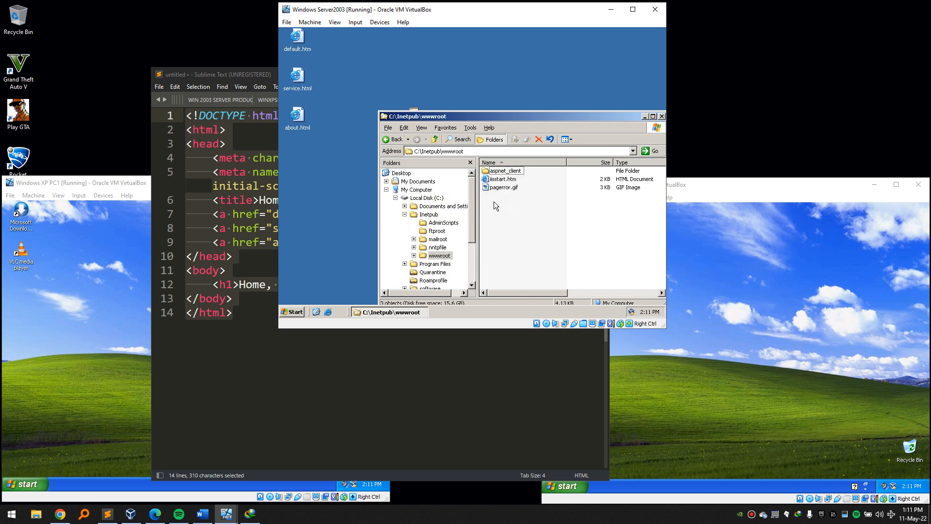
{"action": "right_click", "coordinate": [494, 202]}
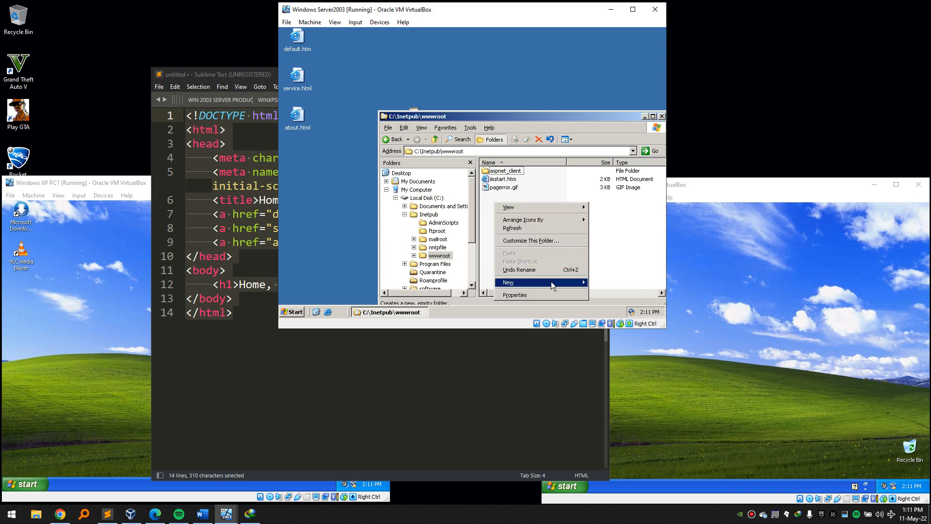
{"action": "mouse_move", "coordinate": [551, 281]}
{"action": "left_click", "coordinate": [455, 216]}
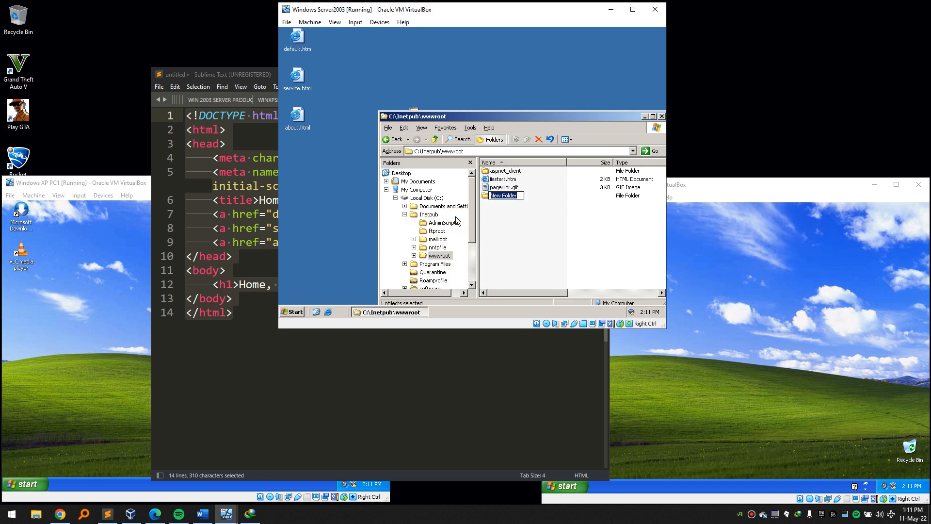
{"action": "type", "text": "pattus"}
{"action": "key", "text": "Return"}
{"action": "key", "text": "Return"}
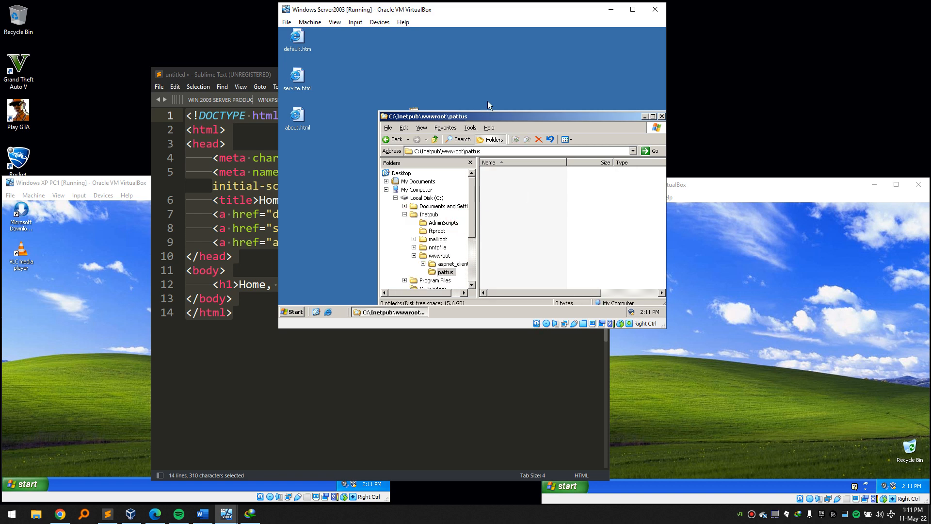
{"action": "left_click", "coordinate": [395, 140]}
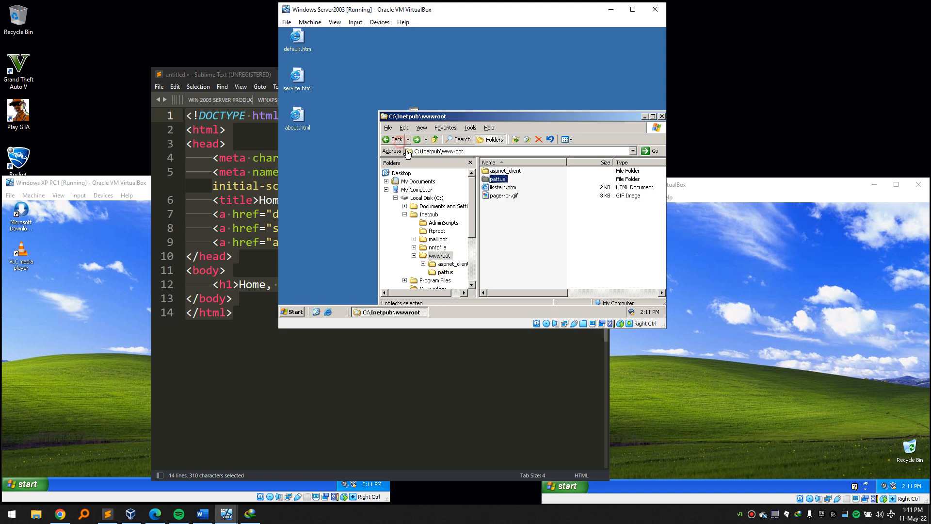
Review the wwwroot pattus folder's Security tab and close it without changes.
{"action": "right_click", "coordinate": [490, 180]}
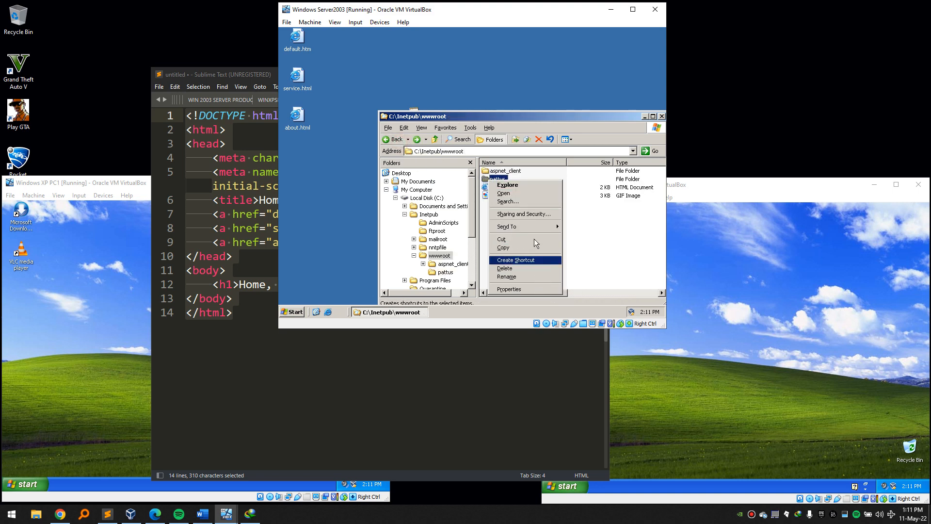
{"action": "left_click", "coordinate": [530, 214]}
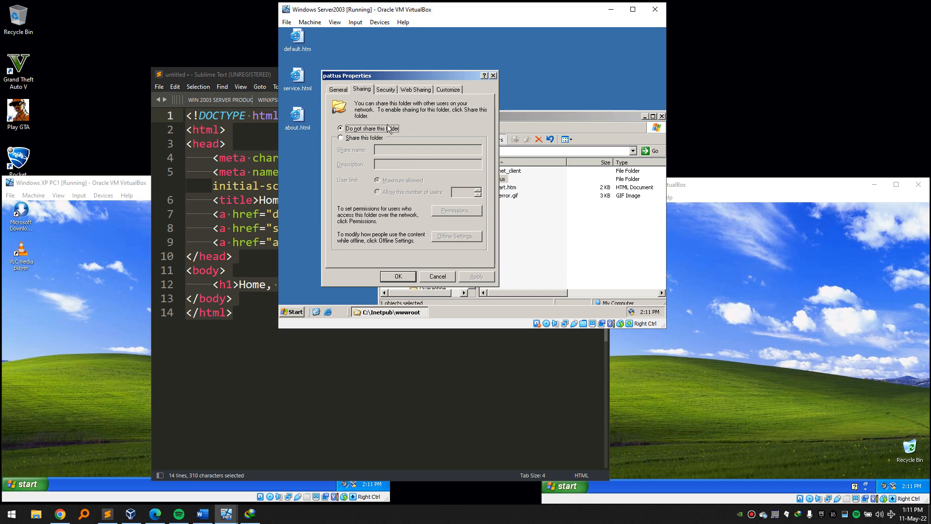
{"action": "left_click", "coordinate": [386, 90]}
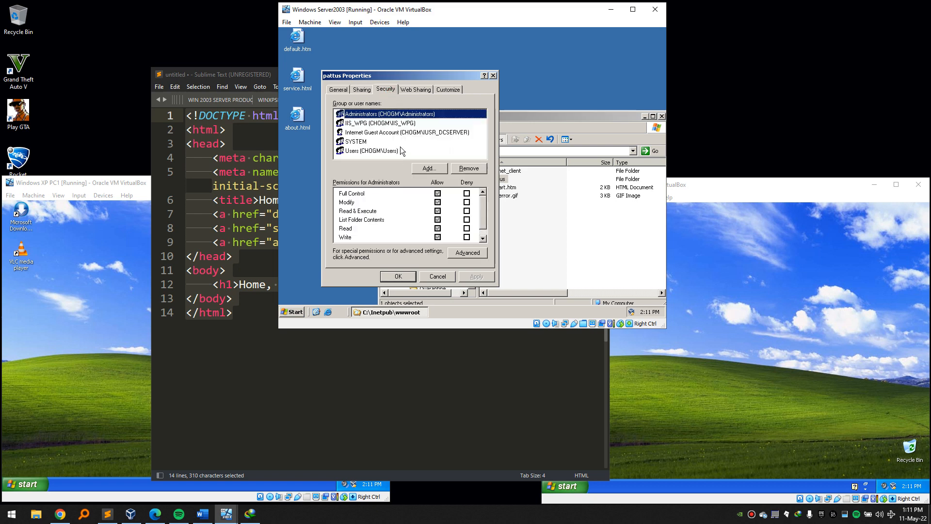
{"action": "left_click", "coordinate": [440, 277]}
{"action": "left_click", "coordinate": [508, 209]}
Create a test folder named pattus on the desktop.
{"action": "right_click", "coordinate": [333, 186]}
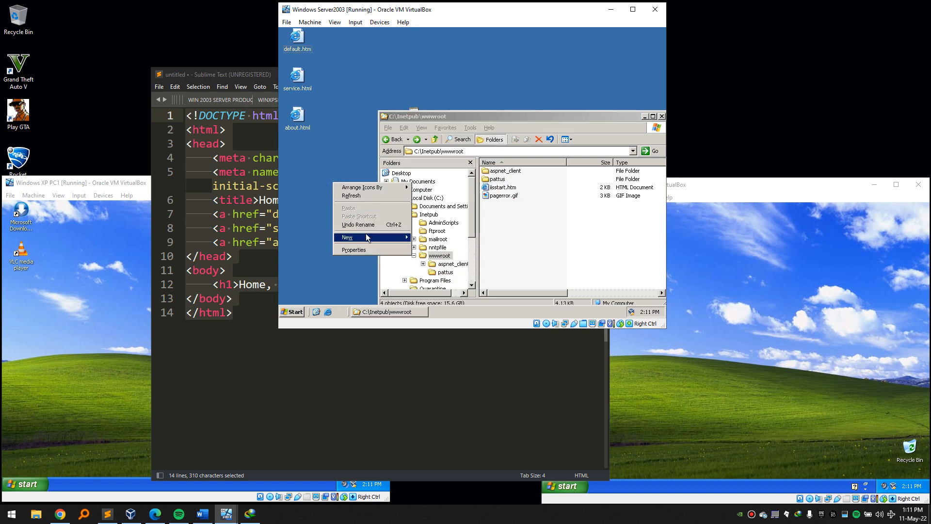
{"action": "mouse_move", "coordinate": [368, 239]}
{"action": "left_click", "coordinate": [415, 238]}
{"action": "type", "text": "pattus"}
{"action": "key", "text": "Return"}
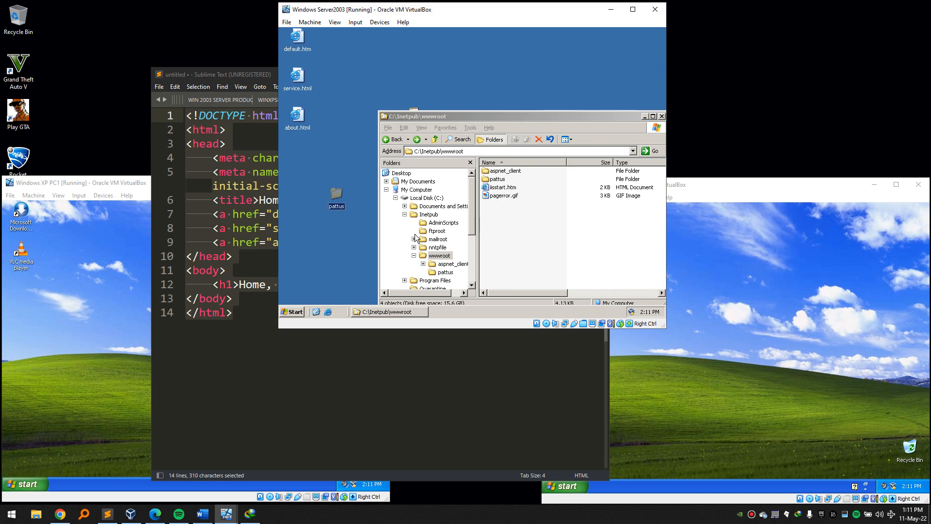
Check the desktop pattus folder's Security permissions, then delete the folder.
{"action": "right_click", "coordinate": [342, 194]}
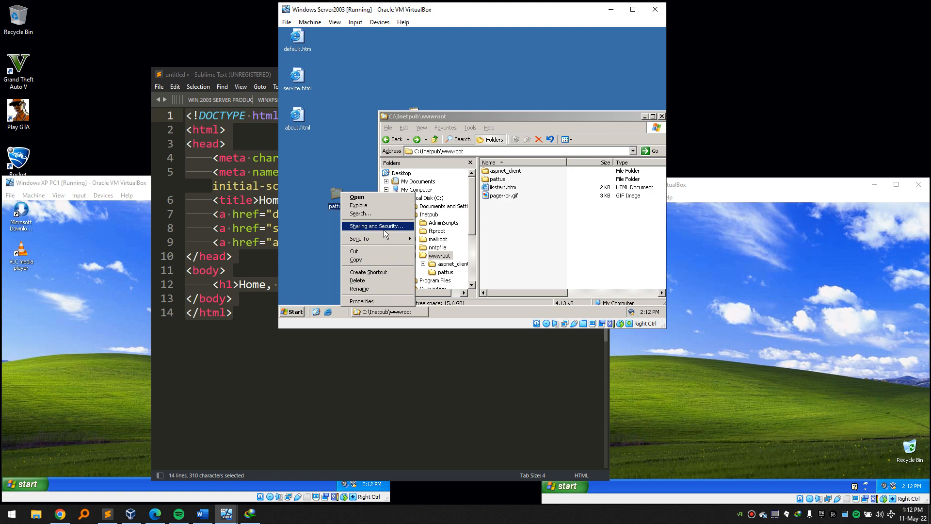
{"action": "left_click", "coordinate": [383, 227]}
{"action": "left_click", "coordinate": [395, 100]}
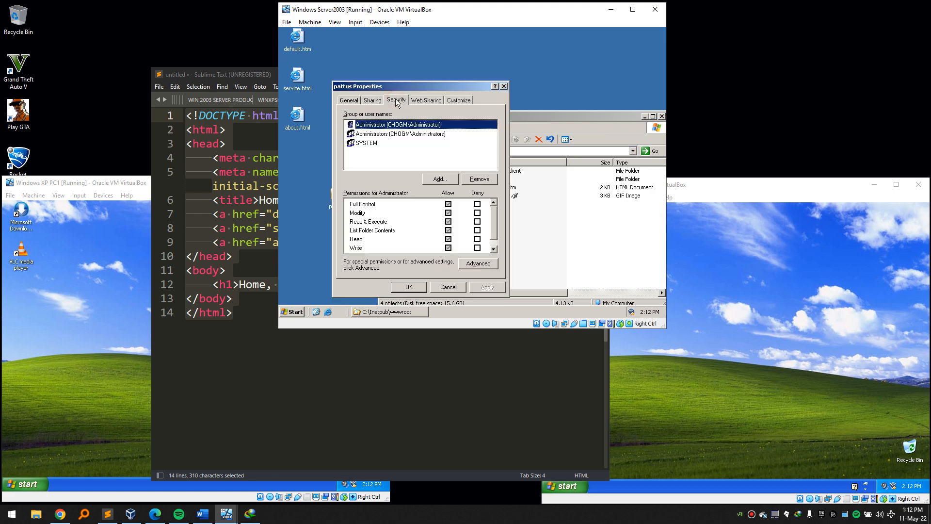
{"action": "left_click", "coordinate": [503, 87]}
{"action": "left_click_drag", "start_coordinate": [281, 171], "coordinate": [327, 208]}
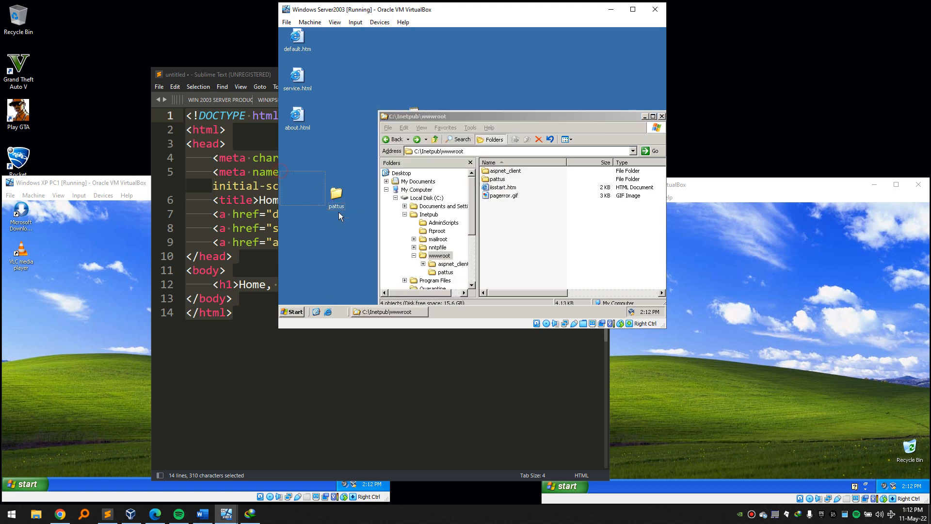
{"action": "key", "text": "Delete"}
{"action": "key", "text": "Return"}
Create a pattus folder directly in C:\Inetpub and review its Security permissions.
{"action": "left_click", "coordinate": [393, 139]}
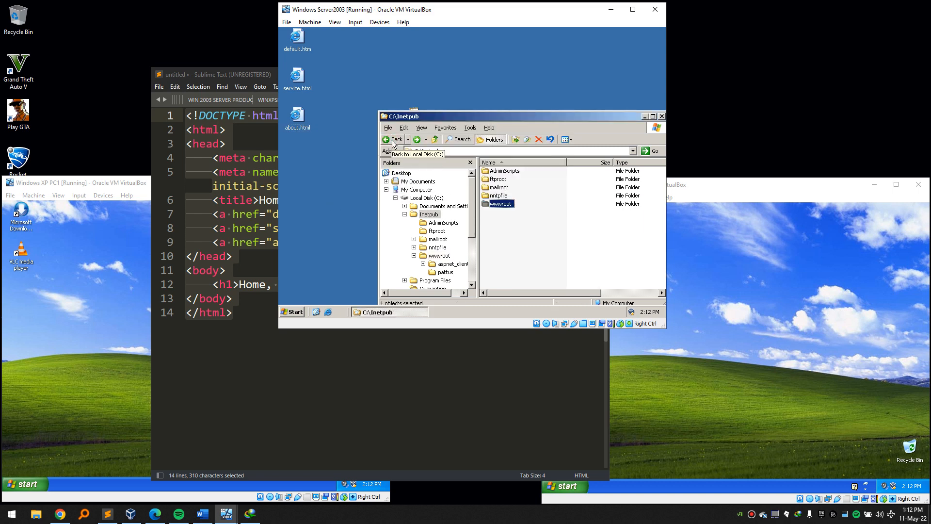
{"action": "right_click", "coordinate": [513, 242]}
{"action": "mouse_move", "coordinate": [546, 222]}
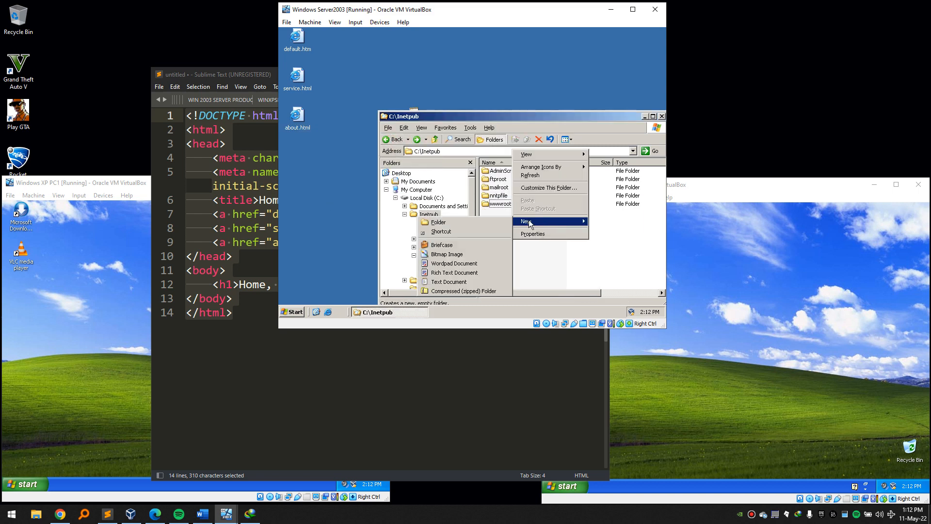
{"action": "left_click", "coordinate": [475, 221]}
{"action": "type", "text": "pattus"}
{"action": "key", "text": "Return"}
{"action": "right_click", "coordinate": [503, 215]}
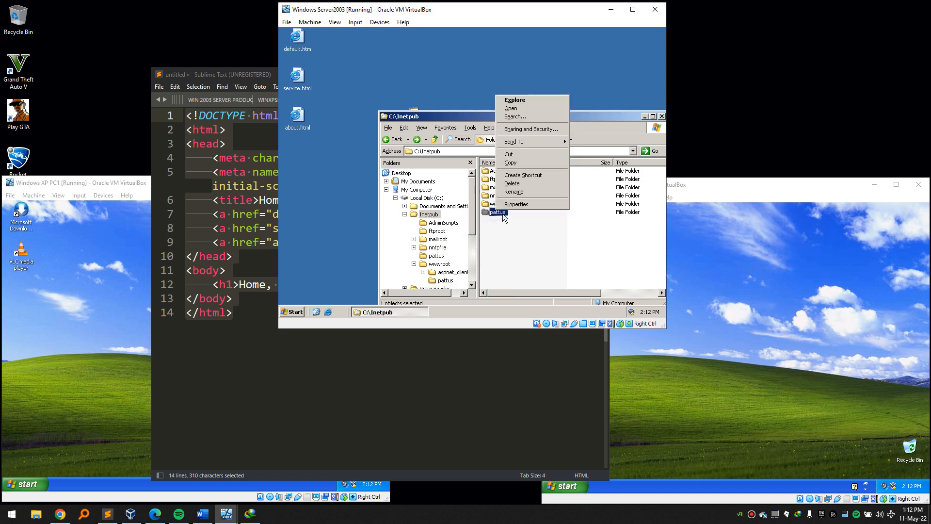
{"action": "left_click", "coordinate": [531, 129]}
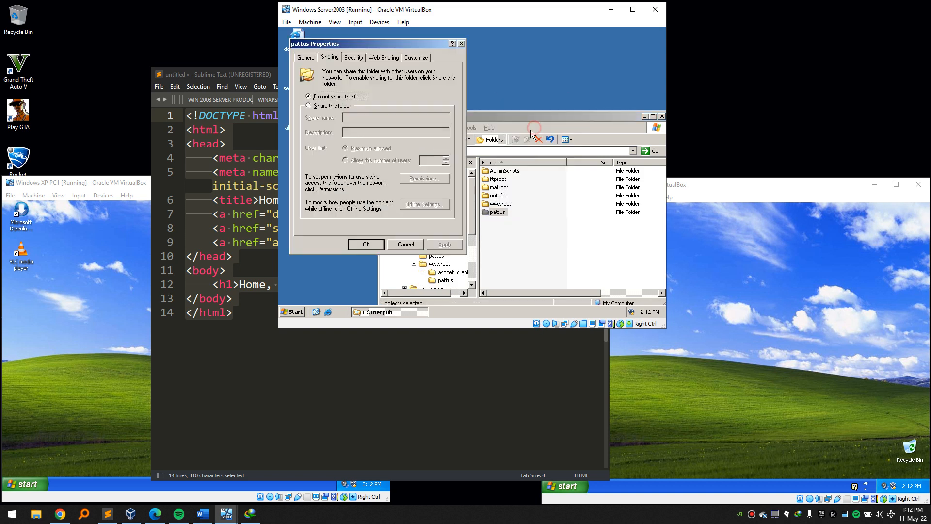
{"action": "left_click", "coordinate": [347, 57]}
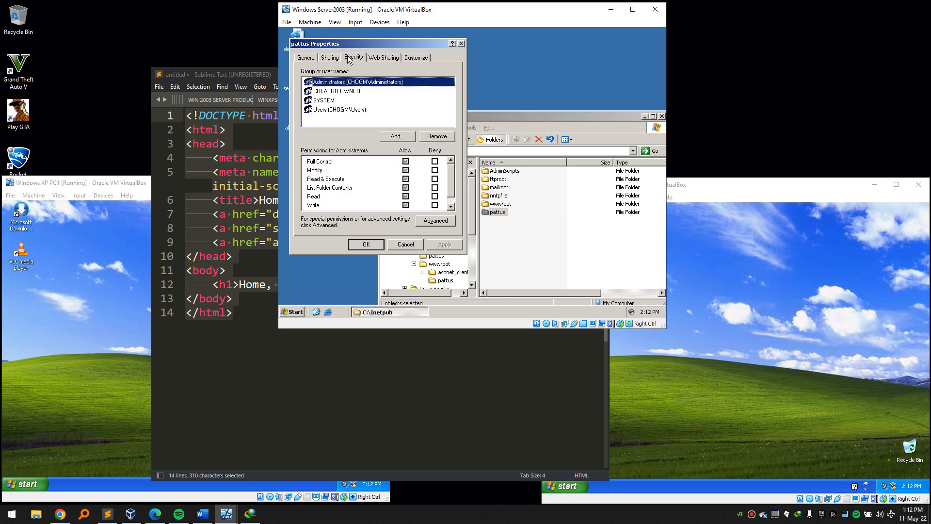
{"action": "left_click", "coordinate": [461, 43]}
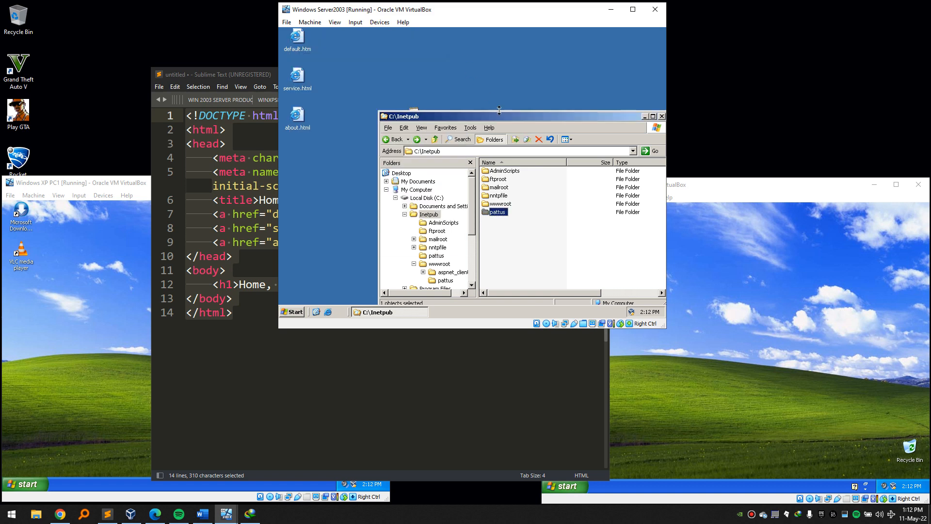
Delete the pattus folder inside wwwroot and return to Inetpub.
{"action": "double_click", "coordinate": [509, 204]}
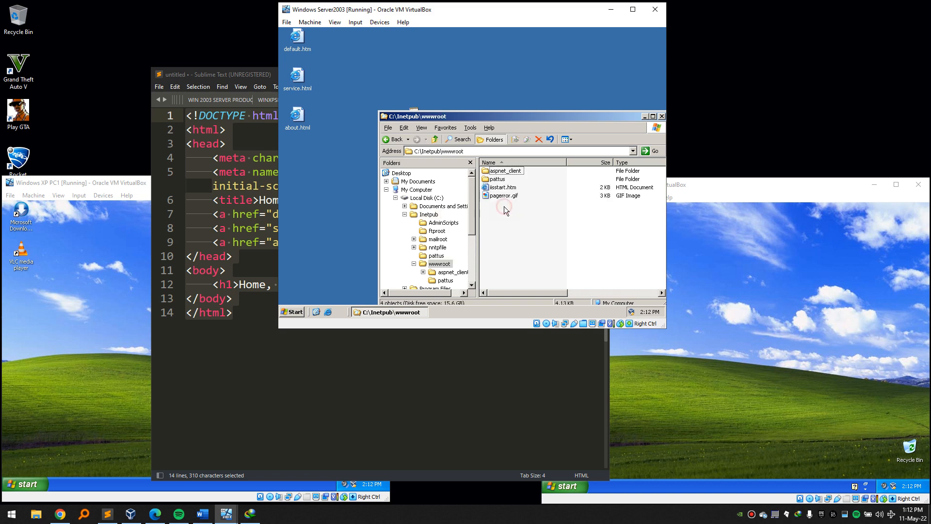
{"action": "left_click", "coordinate": [503, 179]}
{"action": "key", "text": "Delete"}
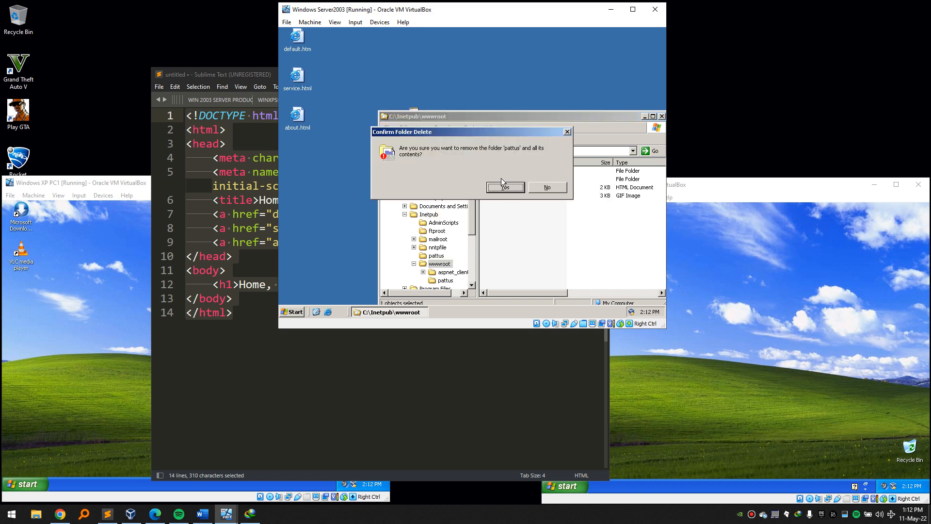
{"action": "key", "text": "Return"}
{"action": "left_click", "coordinate": [386, 140]}
Move default.htm, service.html and about.html into C:\Inetpub\pattus, verify, and close Explorer.
{"action": "mouse_move", "coordinate": [496, 234]}
{"action": "left_mouse_down"}
{"action": "mouse_move", "coordinate": [497, 206]}
{"action": "mouse_move", "coordinate": [494, 247]}
{"action": "left_mouse_up"}
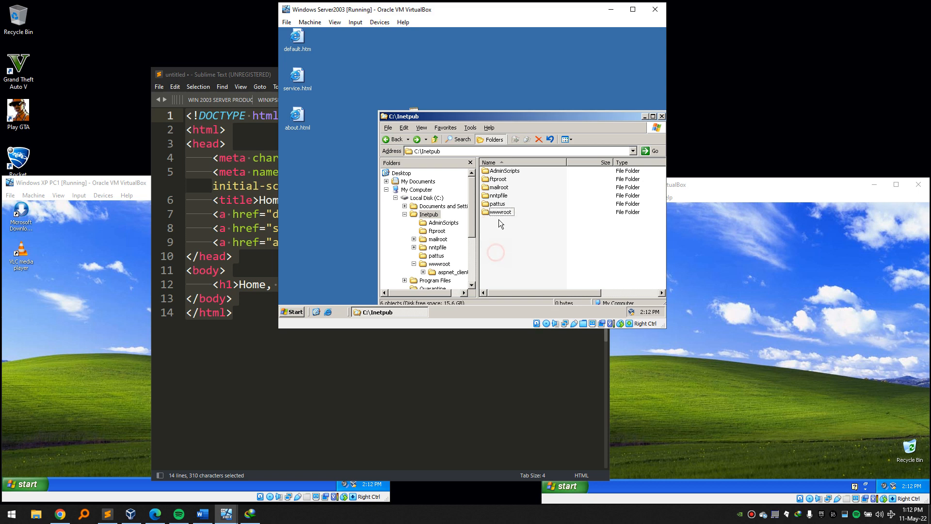
{"action": "left_click_drag", "start_coordinate": [319, 157], "coordinate": [500, 207]}
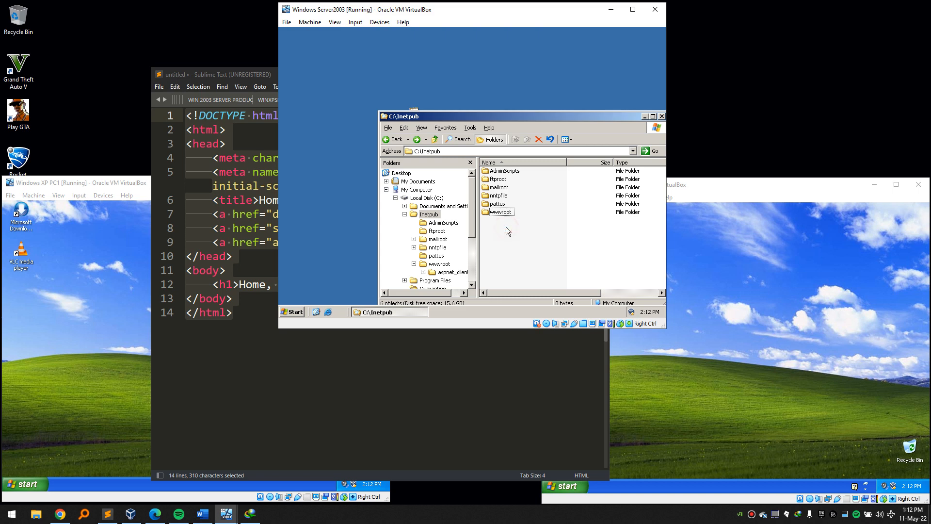
{"action": "double_click", "coordinate": [494, 204]}
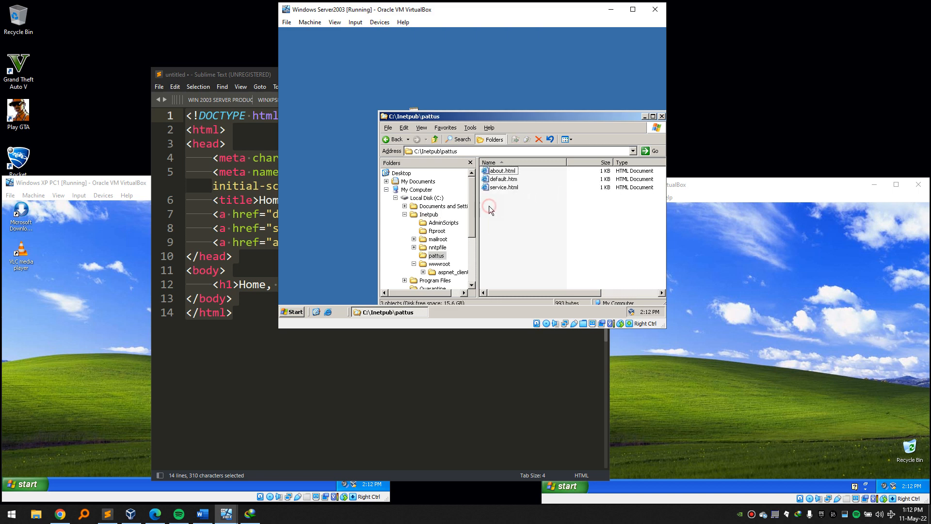
{"action": "left_click", "coordinate": [662, 117]}
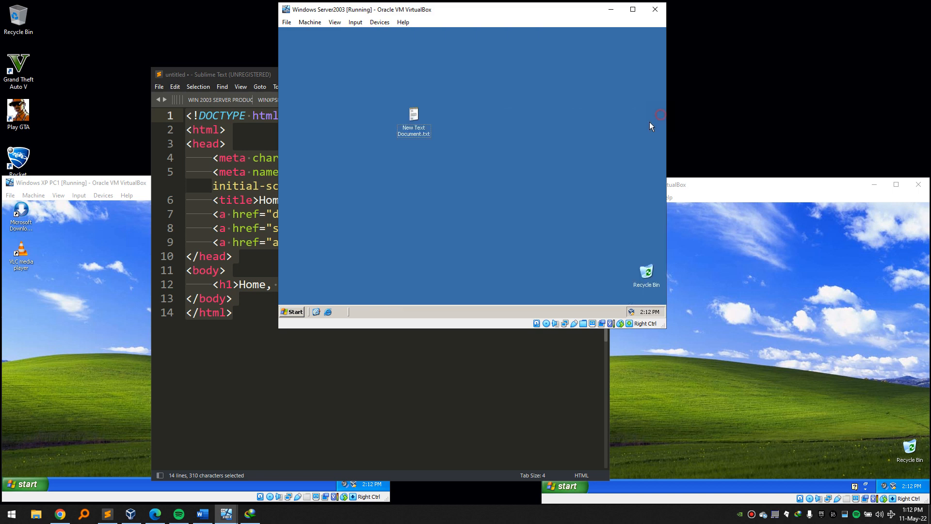
{"action": "left_click", "coordinate": [291, 311]}
Delete the New Text Document file from the desktop.
{"action": "left_click", "coordinate": [498, 181]}
{"action": "key", "text": "Delete"}
{"action": "key", "text": "Return"}
Launch IIS Manager from Administrative Tools and expand Web Sites.
{"action": "left_click", "coordinate": [301, 314]}
{"action": "mouse_move", "coordinate": [330, 287]}
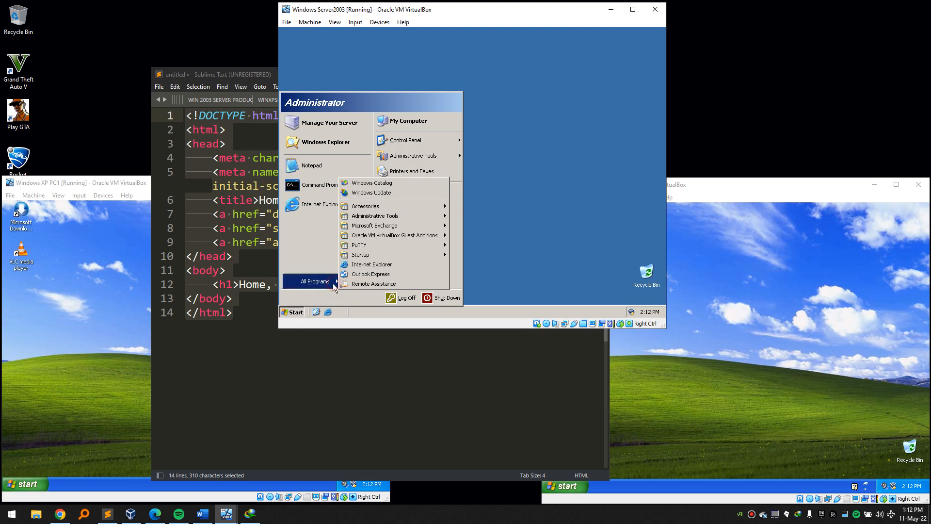
{"action": "mouse_move", "coordinate": [417, 216]}
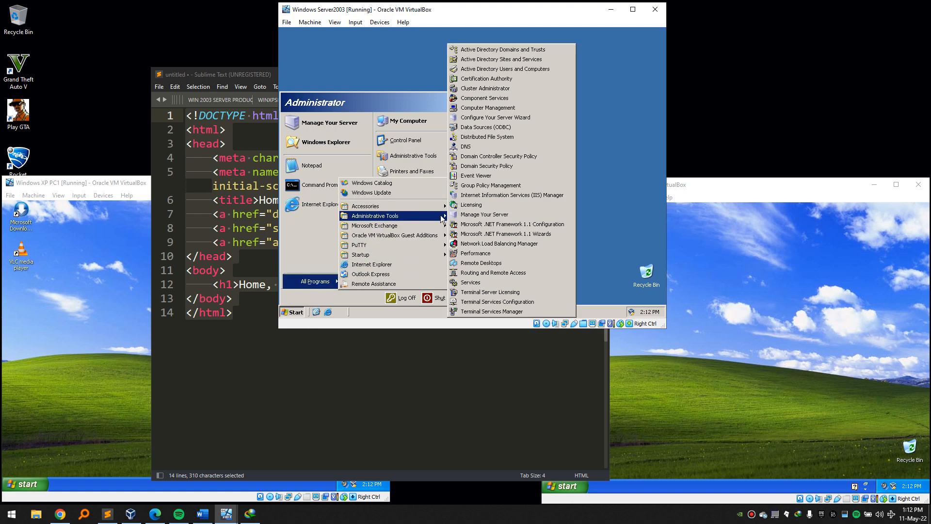
{"action": "left_click", "coordinate": [527, 194]}
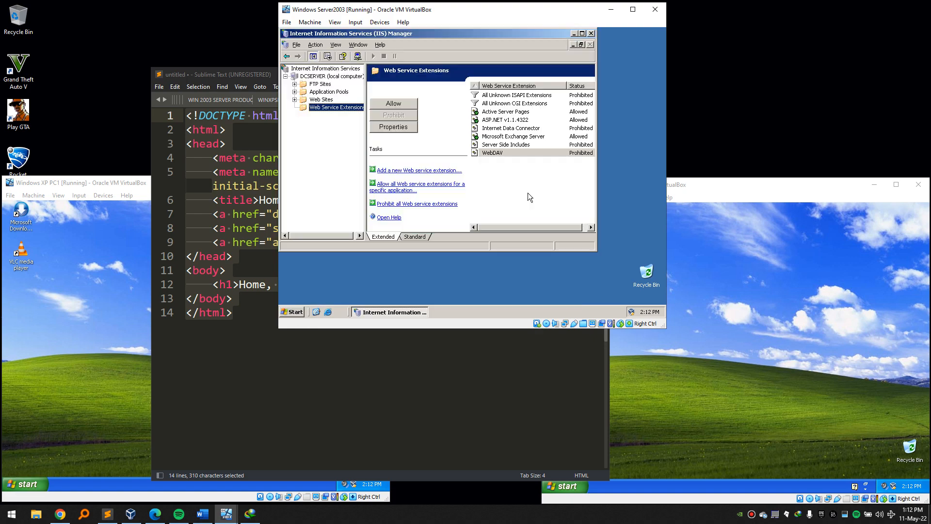
{"action": "left_click", "coordinate": [295, 99]}
{"action": "left_click", "coordinate": [313, 101]}
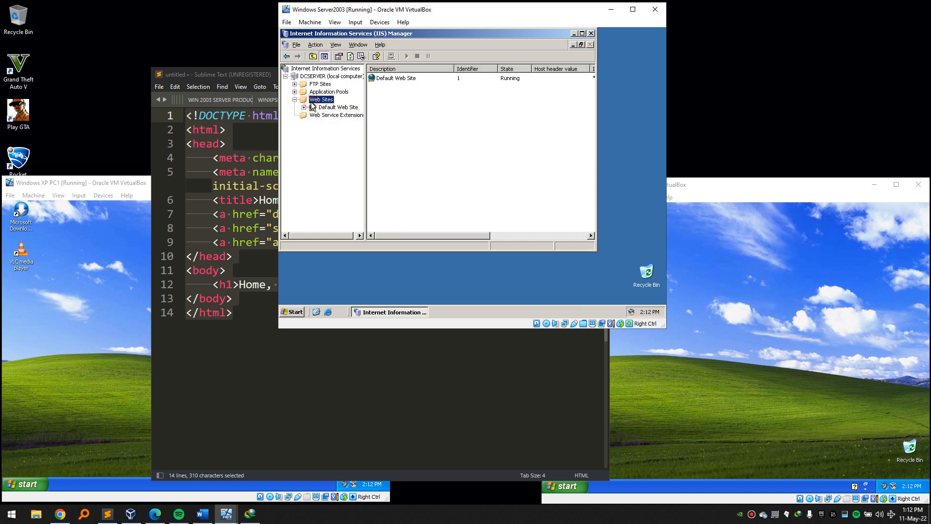
Start a new web site with description pattus.rw and host header pattus.lk.
{"action": "right_click", "coordinate": [313, 101]}
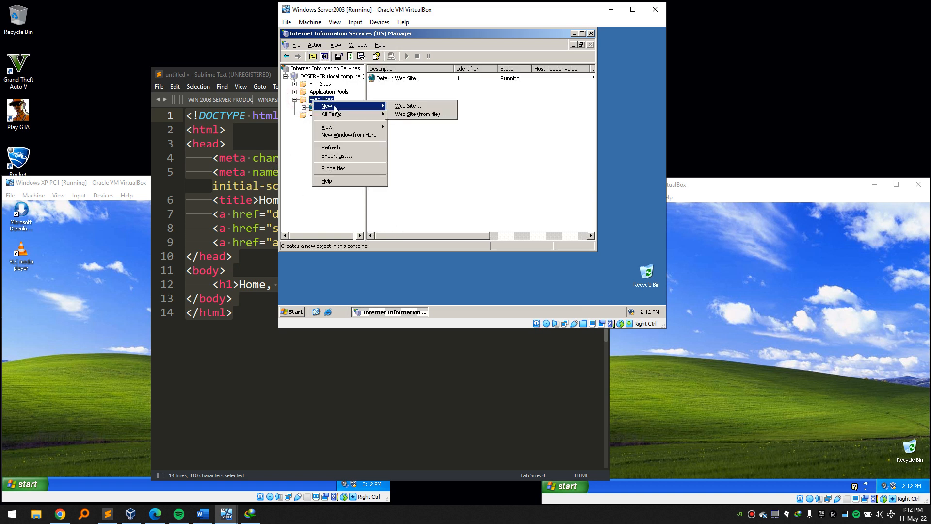
{"action": "left_click", "coordinate": [404, 106]}
{"action": "left_click", "coordinate": [498, 221]}
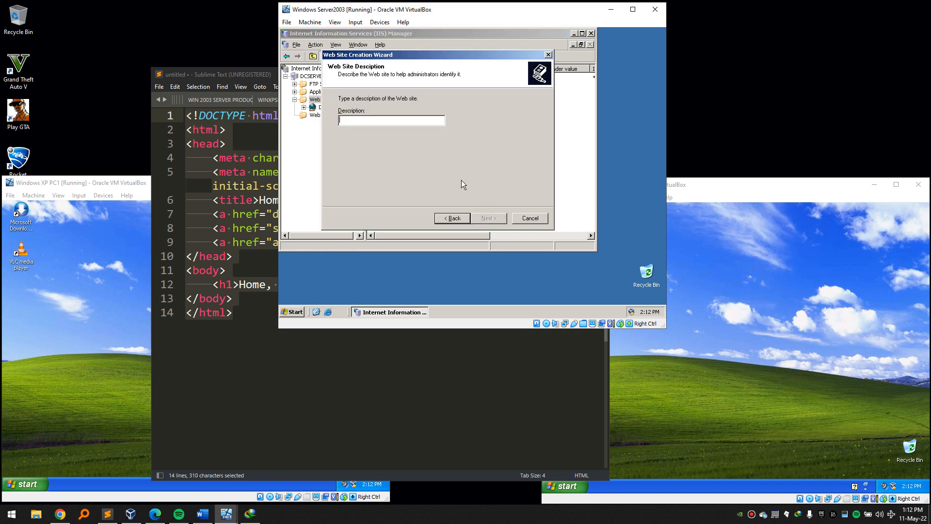
{"action": "type", "text": "pattus.rw"}
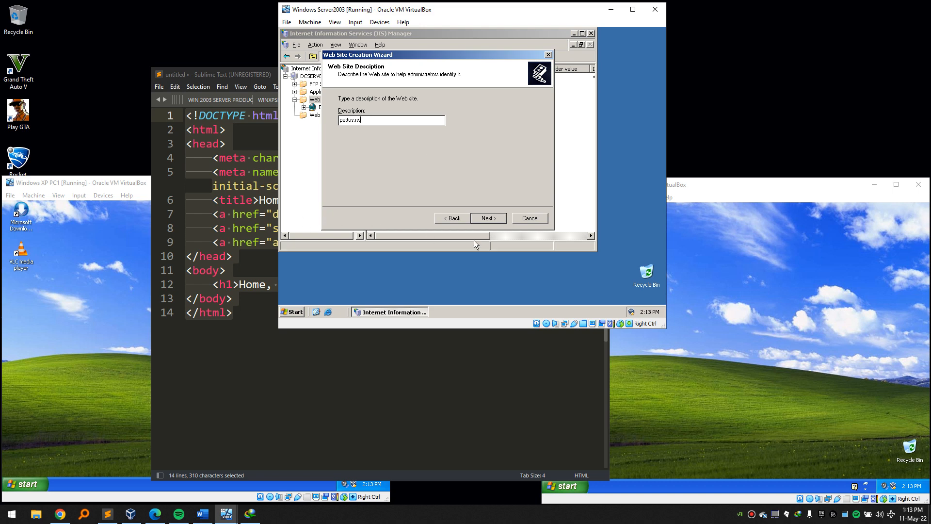
{"action": "left_click", "coordinate": [497, 221]}
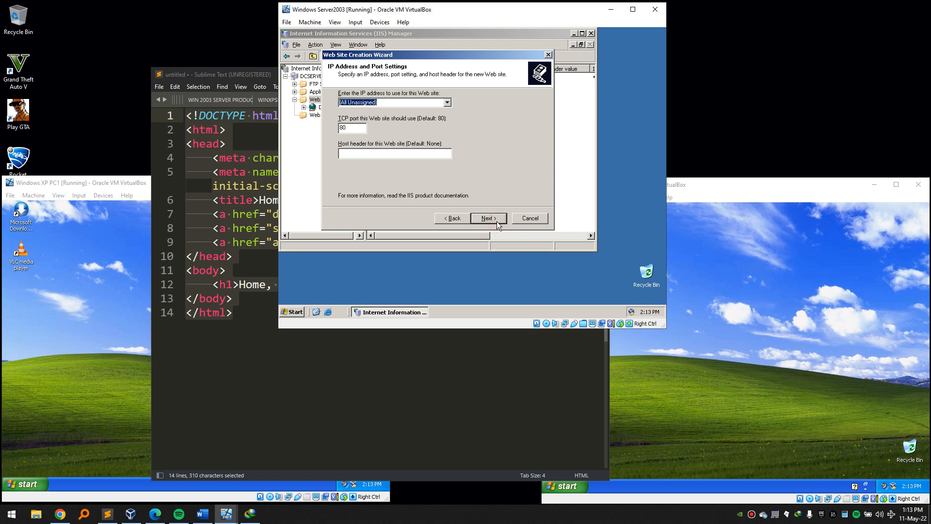
{"action": "left_click", "coordinate": [407, 153]}
{"action": "type", "text": "pattus"}
{"action": "type", "text": ".lk"}
{"action": "left_click", "coordinate": [490, 218]}
Set the new site's home directory to C:\Inetpub\pattus.
{"action": "left_click", "coordinate": [519, 119]}
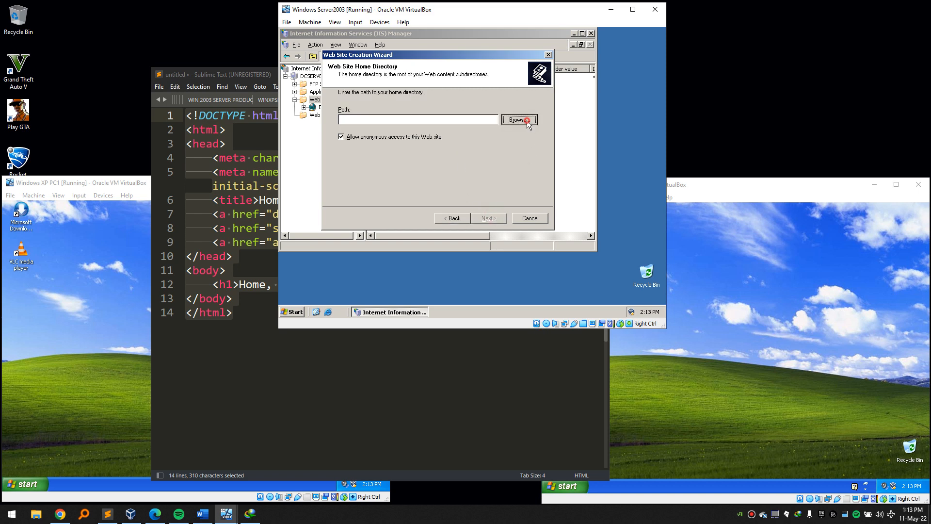
{"action": "left_click", "coordinate": [410, 142]}
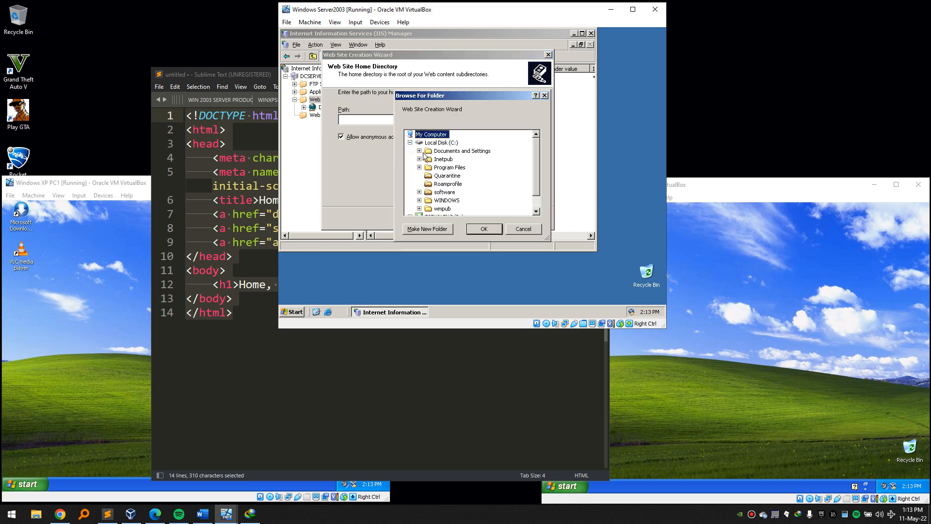
{"action": "left_click", "coordinate": [418, 159]}
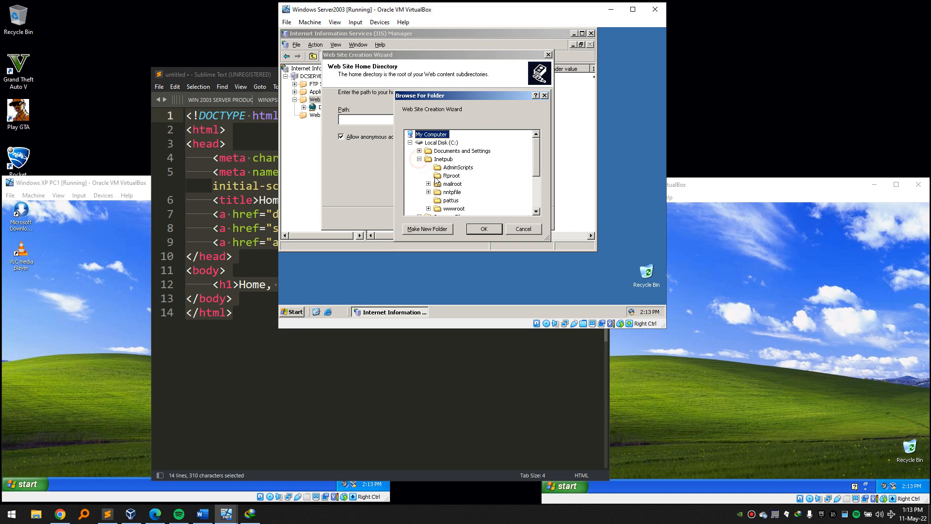
{"action": "left_click", "coordinate": [451, 200]}
{"action": "left_click", "coordinate": [477, 229]}
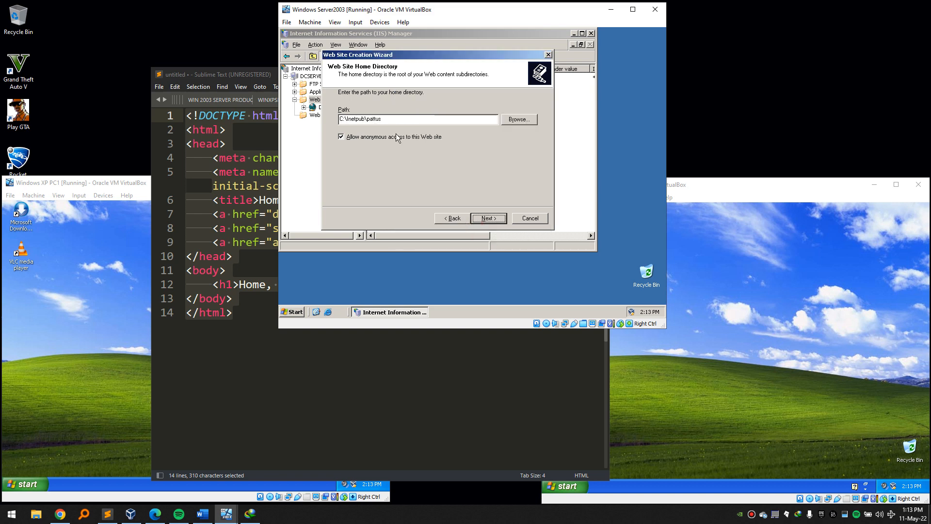
{"action": "left_click", "coordinate": [489, 218]}
Keep Read and Run scripts access permissions enabled and finish the wizard.
{"action": "left_click", "coordinate": [361, 121]}
{"action": "left_click", "coordinate": [353, 109]}
{"action": "left_click", "coordinate": [342, 110]}
{"action": "left_click", "coordinate": [342, 122]}
{"action": "left_click", "coordinate": [487, 218]}
{"action": "left_click", "coordinate": [488, 218]}
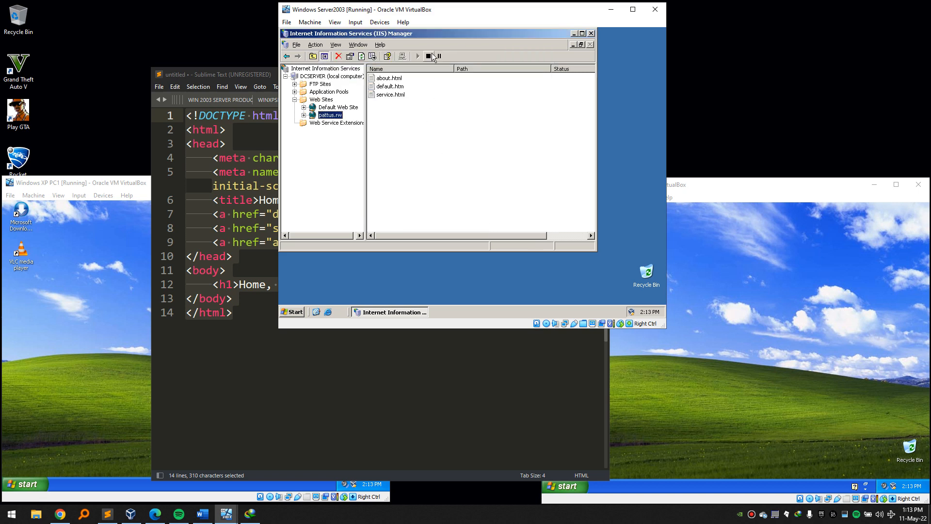
{"action": "right_click", "coordinate": [336, 115]}
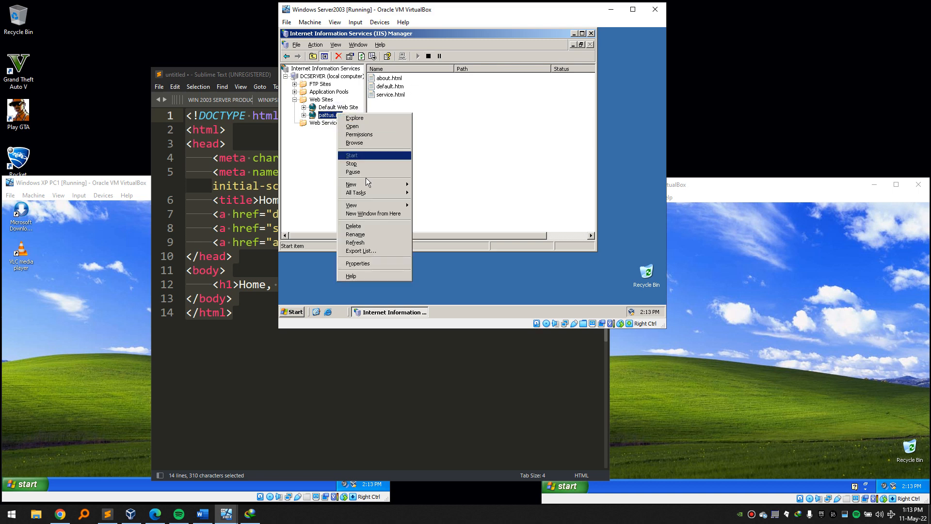
{"action": "left_click", "coordinate": [380, 263]}
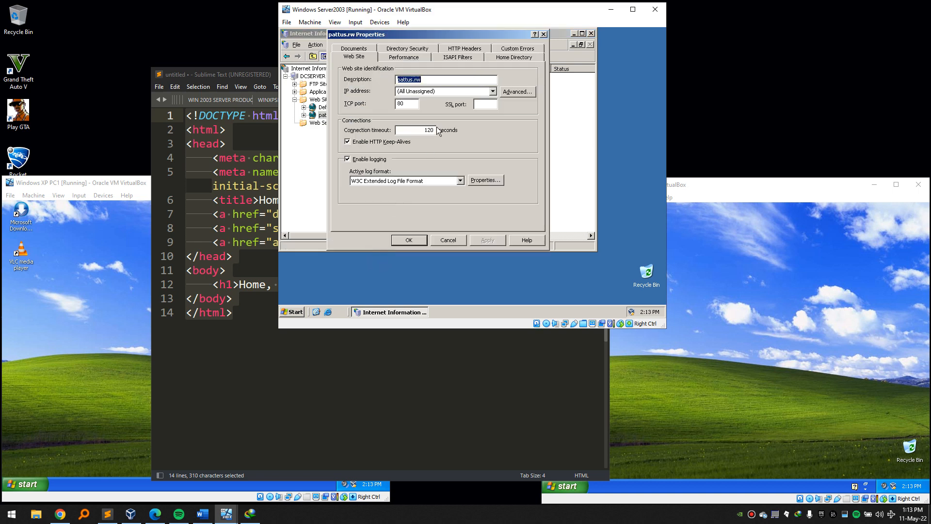
{"action": "left_click", "coordinate": [505, 92]}
{"action": "left_click", "coordinate": [397, 126]}
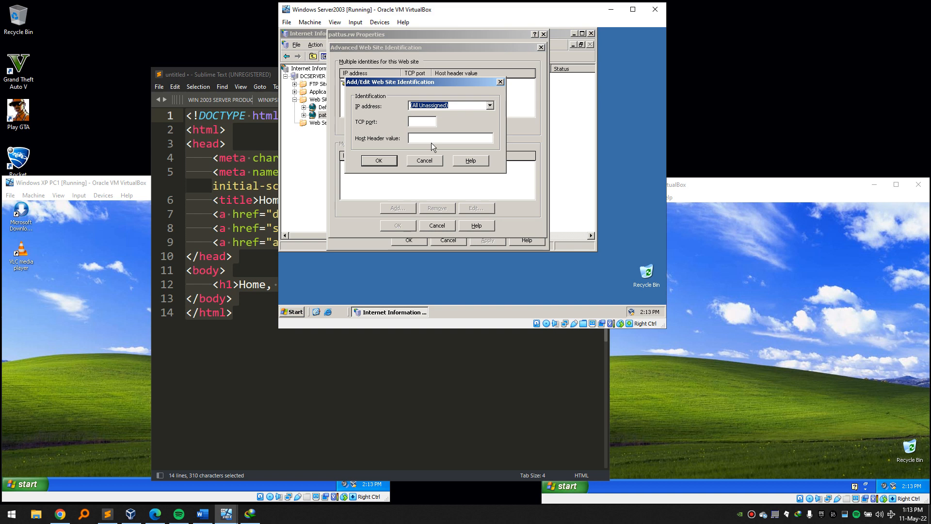
{"action": "left_click", "coordinate": [421, 121]}
{"action": "type", "text": "80"}
{"action": "left_click", "coordinate": [443, 138]}
{"action": "type", "text": "www.pattus.rw"}
{"action": "left_click", "coordinate": [378, 162]}
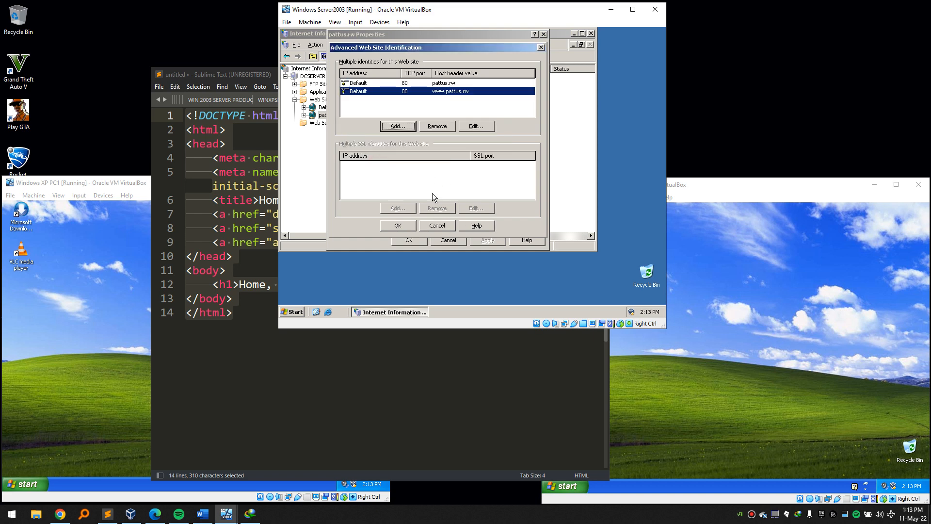
{"action": "left_click", "coordinate": [412, 226]}
{"action": "left_click", "coordinate": [410, 239]}
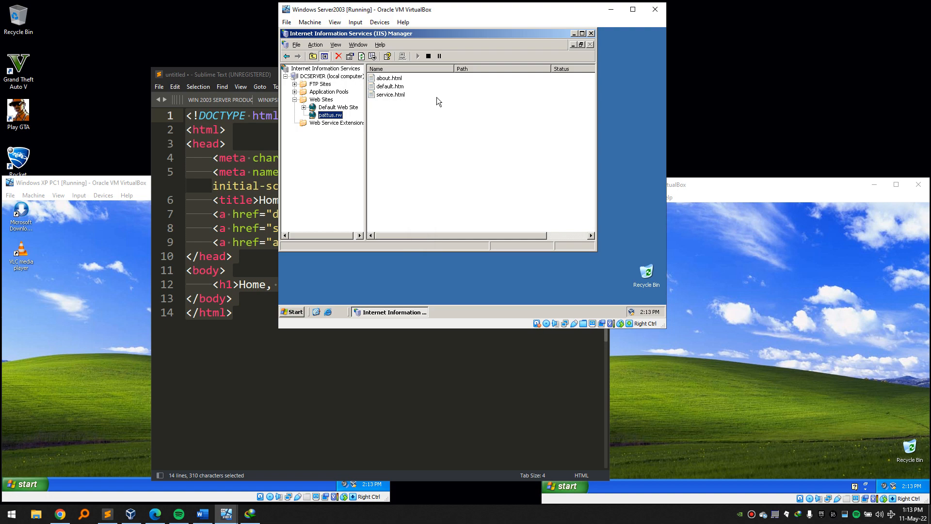
{"action": "left_click", "coordinate": [327, 312]}
{"action": "left_click", "coordinate": [395, 67]}
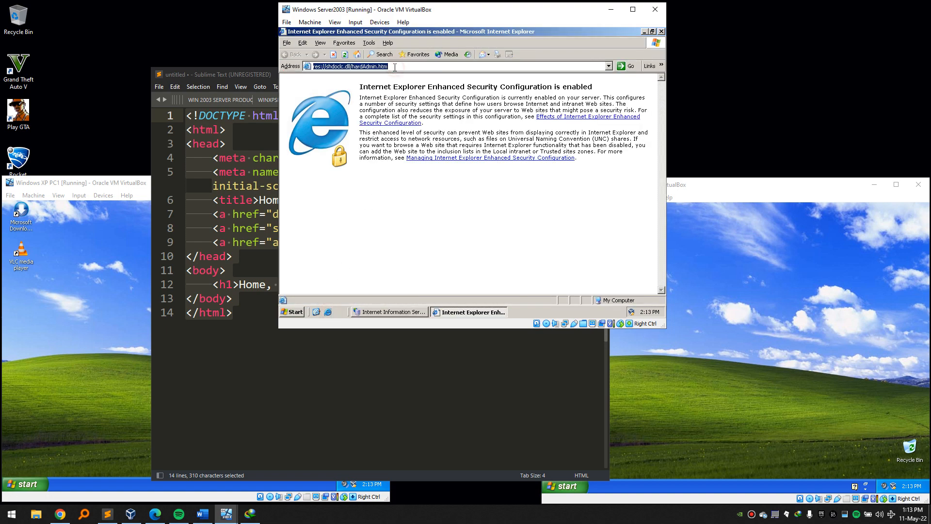
{"action": "type", "text": "pattus.rw"}
{"action": "key", "text": "Return"}
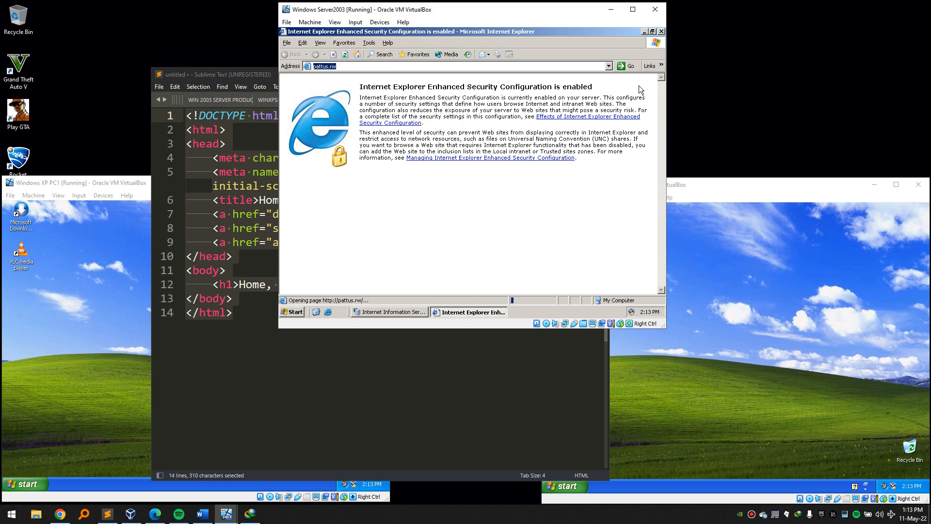
{"action": "left_click", "coordinate": [661, 31]}
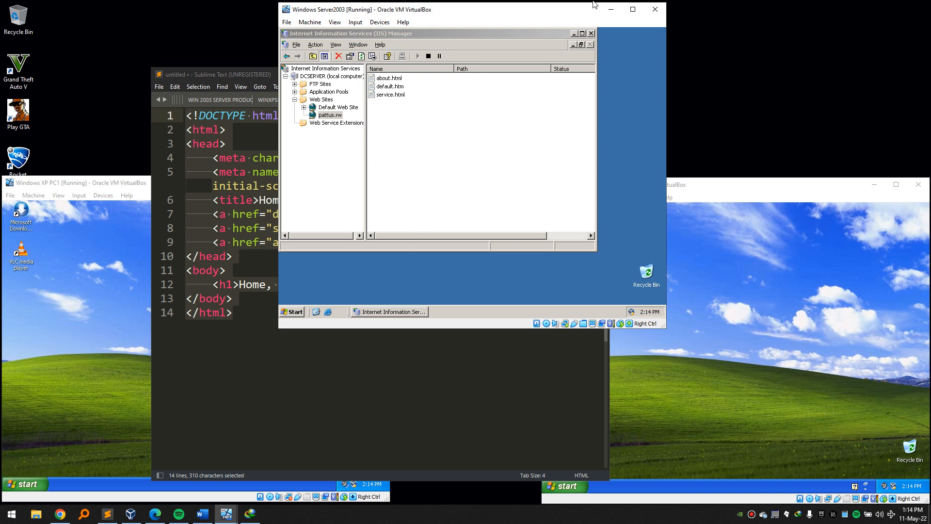
Close IIS Manager and browse in Explorer from Local Disk (C:) to the WINDOWS\system32 folder.
{"action": "left_click", "coordinate": [590, 33]}
{"action": "double_click", "coordinate": [493, 185]}
{"action": "double_click", "coordinate": [496, 217]}
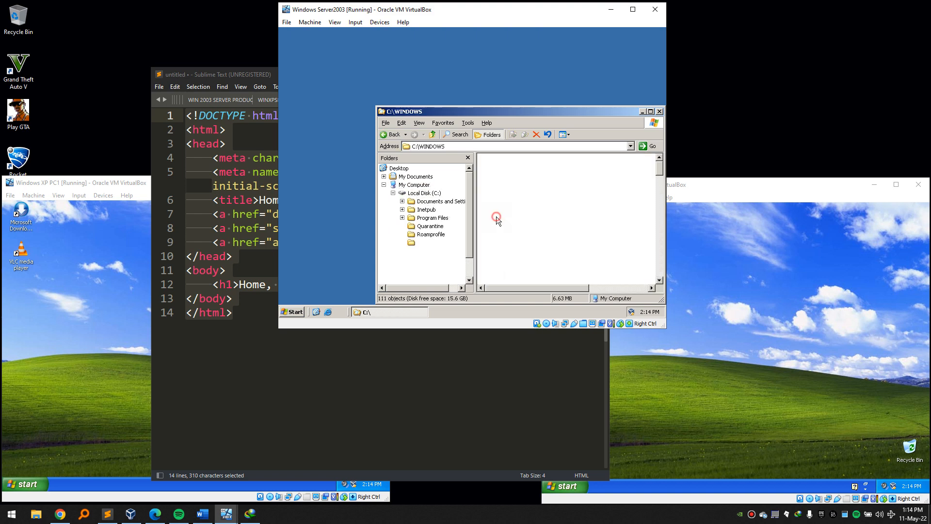
{"action": "left_click", "coordinate": [496, 217]}
{"action": "key", "text": "s"}
{"action": "key", "text": "s"}
{"action": "key", "text": "s"}
{"action": "key", "text": "s"}
{"action": "key", "text": "s"}
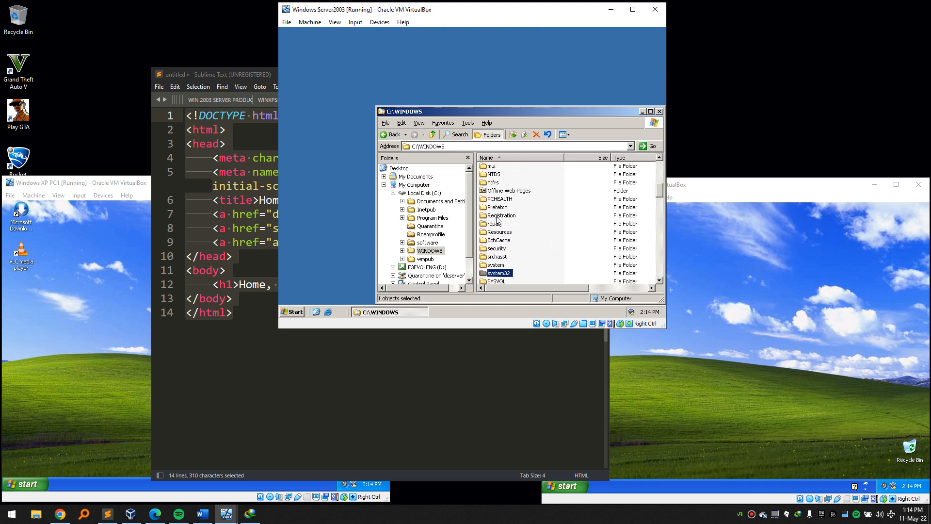
{"action": "key", "text": "Return"}
{"action": "key", "text": "s"}
{"action": "key", "text": "s"}
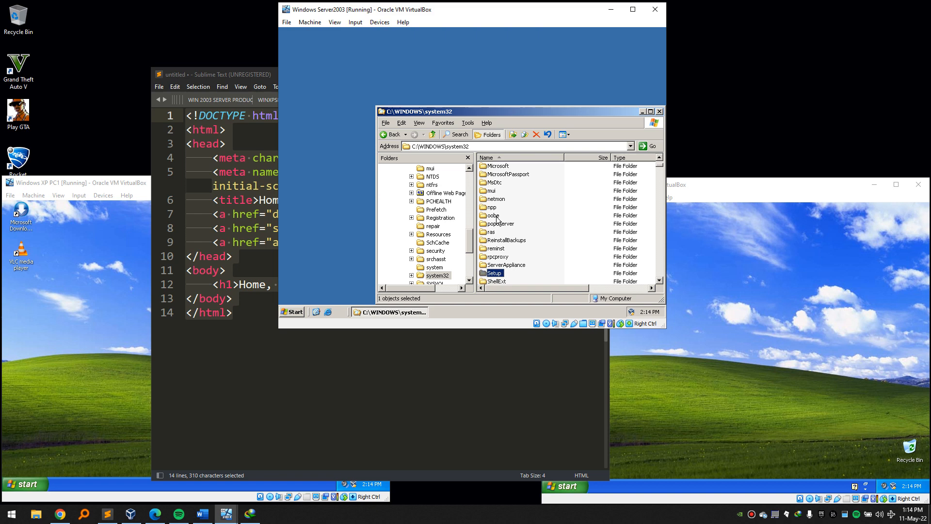
Navigate within system32 to the drivers\etc folder.
{"action": "type", "text": "d3d8"}
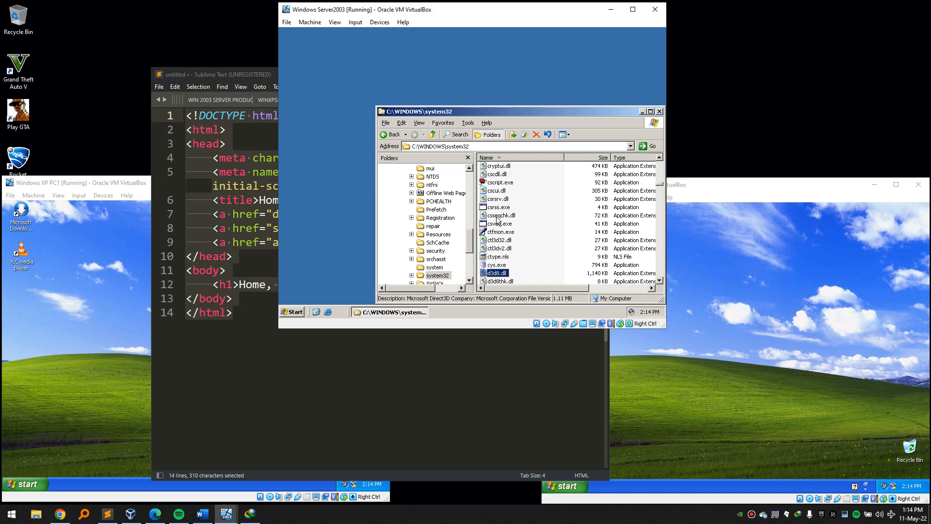
{"action": "key", "text": "Down"}
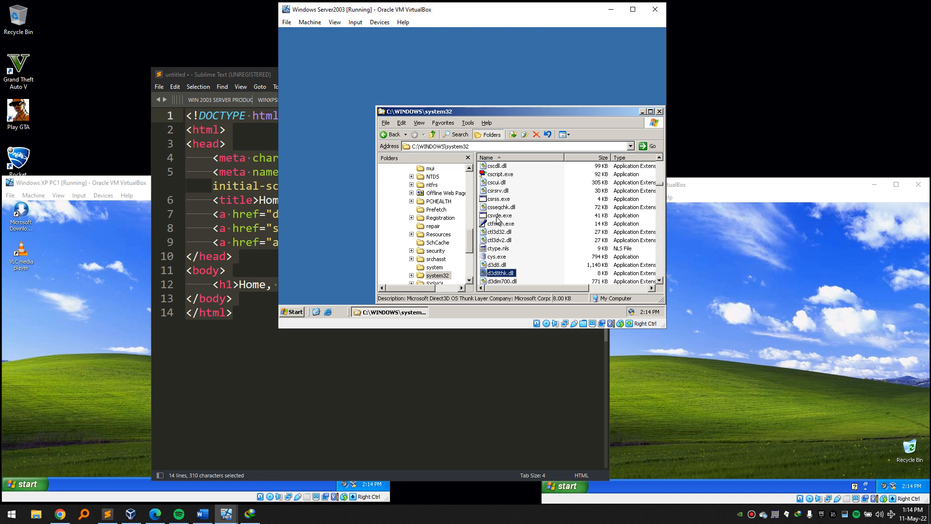
{"action": "key", "text": "Home"}
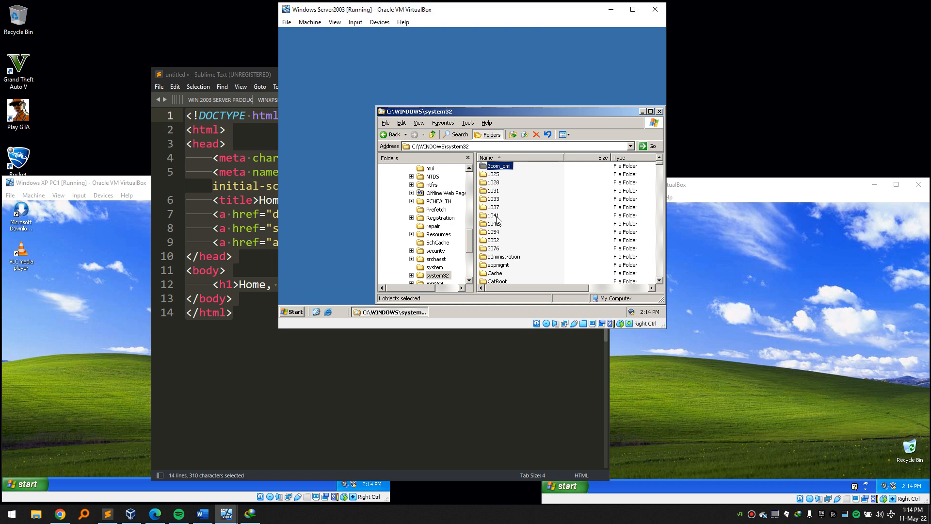
{"action": "type", "text": "drivers"}
{"action": "key", "text": "Return"}
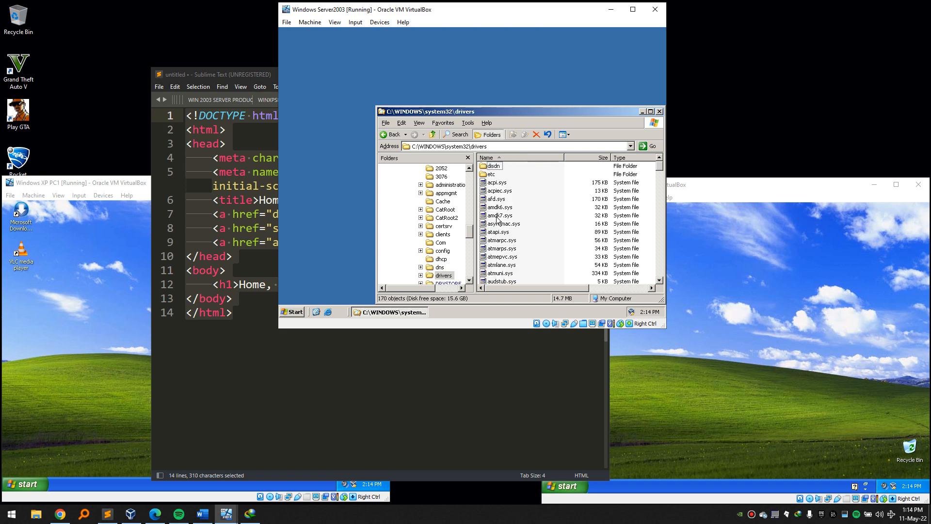
{"action": "key", "text": "Down"}
{"action": "key", "text": "Return"}
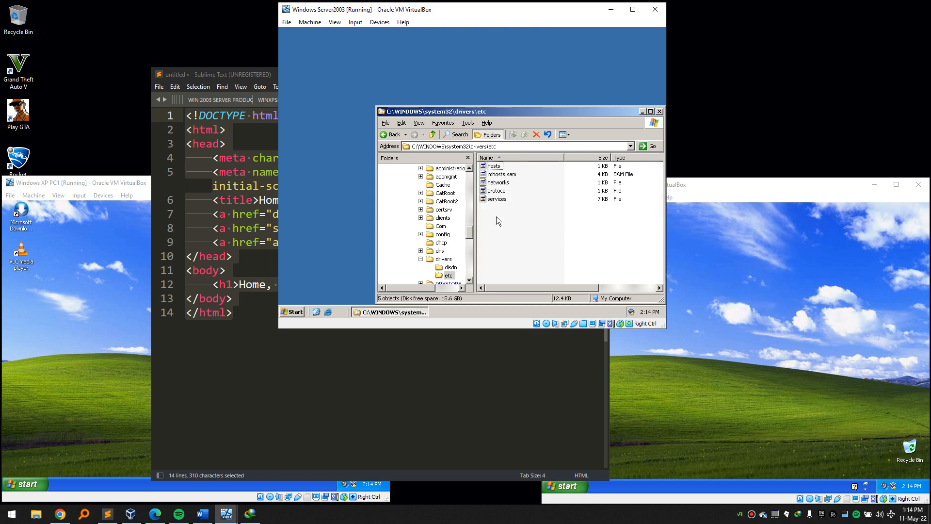
{"action": "key", "text": "h"}
{"action": "key", "text": "Return"}
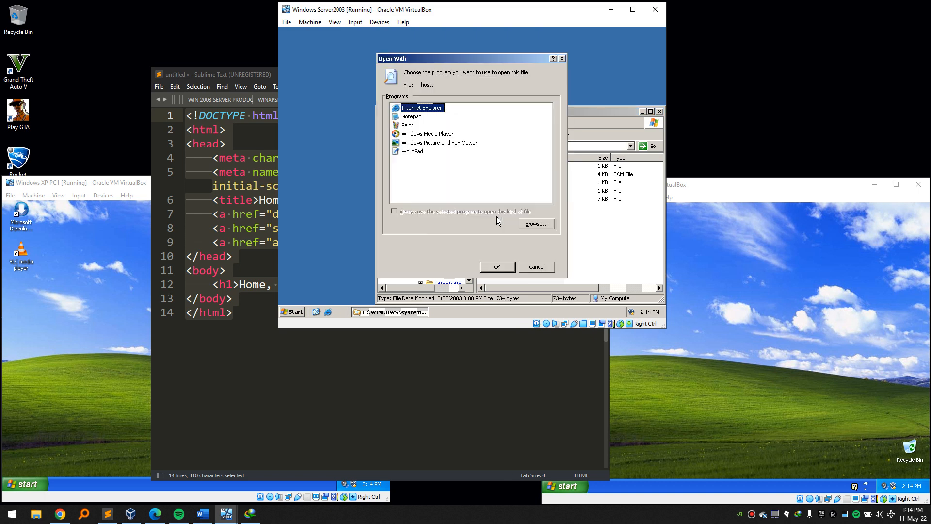
{"action": "left_click", "coordinate": [407, 116]}
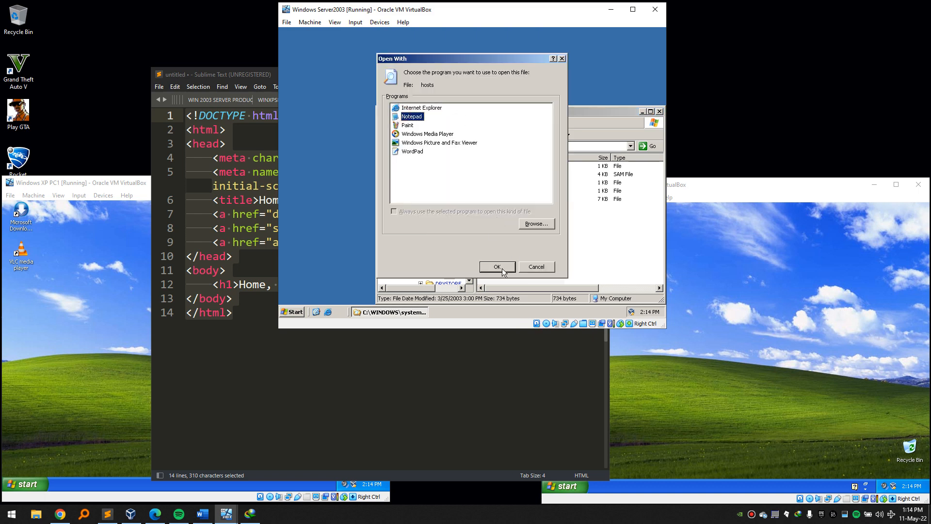
{"action": "left_click", "coordinate": [499, 268]}
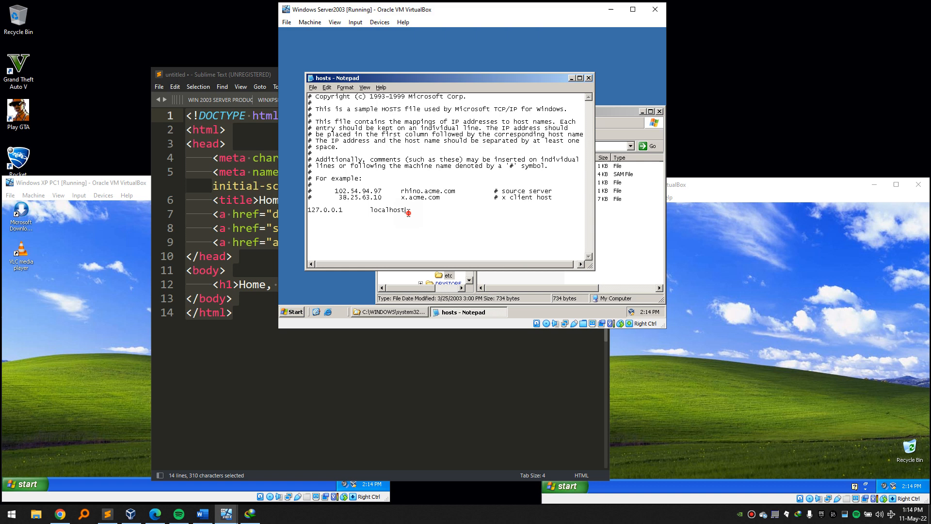
{"action": "type", "text": "127.0.0.1"}
{"action": "key", "text": "Tab"}
{"action": "type", "text": "pattus.rw 127.0.0.1"}
{"action": "key", "text": "Tab"}
{"action": "type", "text": "www.pattus.rw"}
{"action": "left_click", "coordinate": [589, 78]}
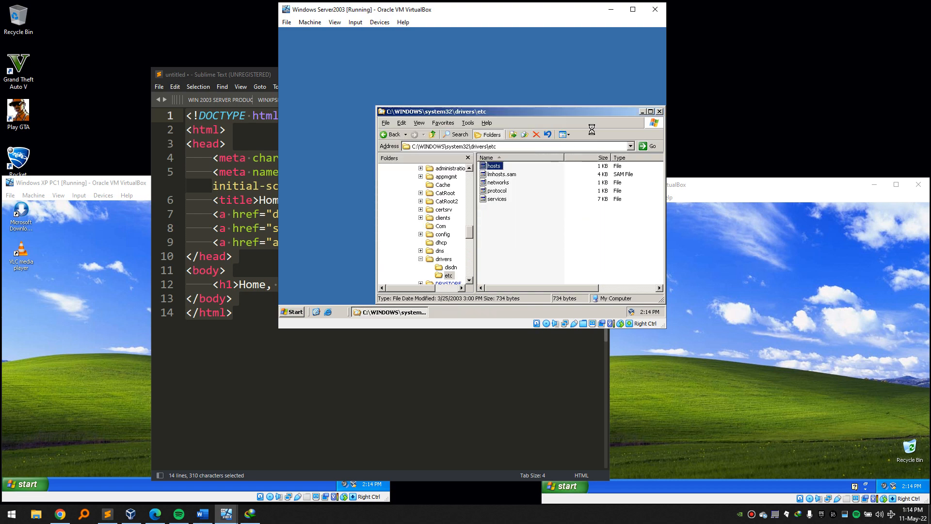
Close the etc folder, launch Internet Explorer, and load pattus.rw, dismissing the login prompt.
{"action": "left_click", "coordinate": [659, 112]}
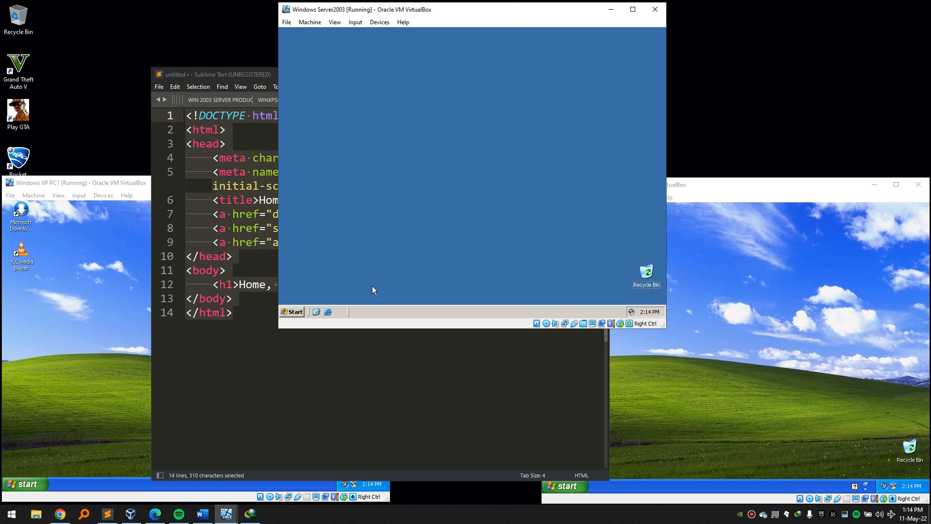
{"action": "left_click", "coordinate": [327, 311]}
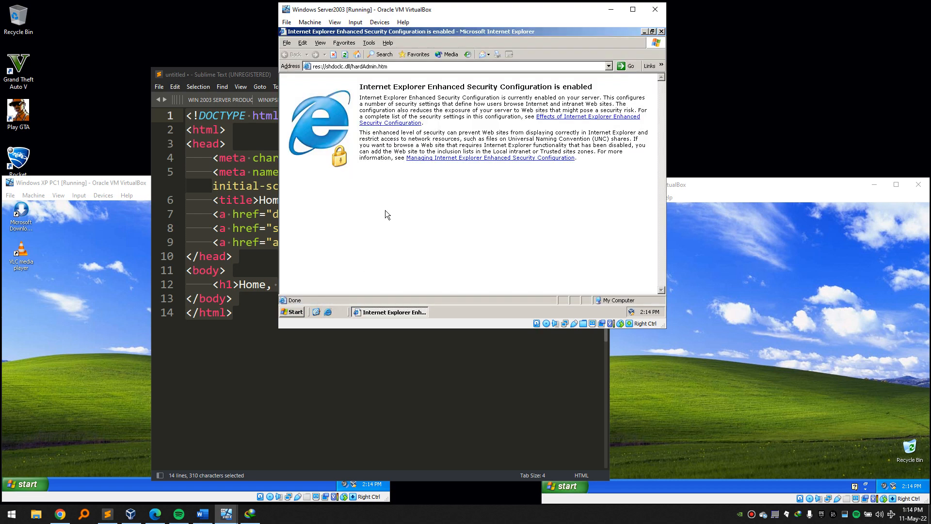
{"action": "left_click", "coordinate": [408, 65]}
{"action": "type", "text": "pattus.rw"}
{"action": "key", "text": "Return"}
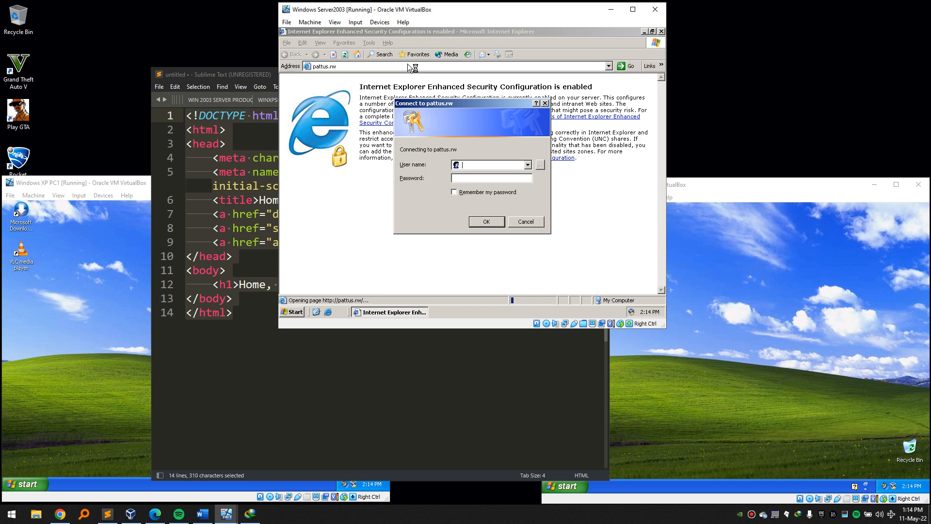
{"action": "type", "text": "Ad"}
{"action": "type", "text": "mini"}
{"action": "type", "text": "strato"}
{"action": "type", "text": "*"}
{"action": "key", "text": "Return"}
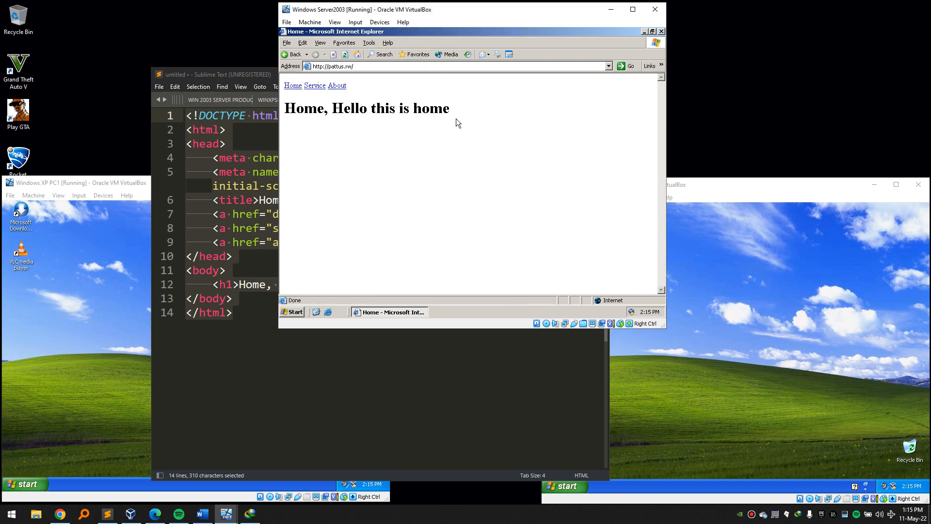
Browse the site's Service, About and Home pages, then close Internet Explorer.
{"action": "left_click", "coordinate": [316, 86]}
{"action": "left_click", "coordinate": [337, 86]}
{"action": "left_click", "coordinate": [293, 86]}
{"action": "left_click", "coordinate": [311, 90]}
{"action": "left_click", "coordinate": [337, 86]}
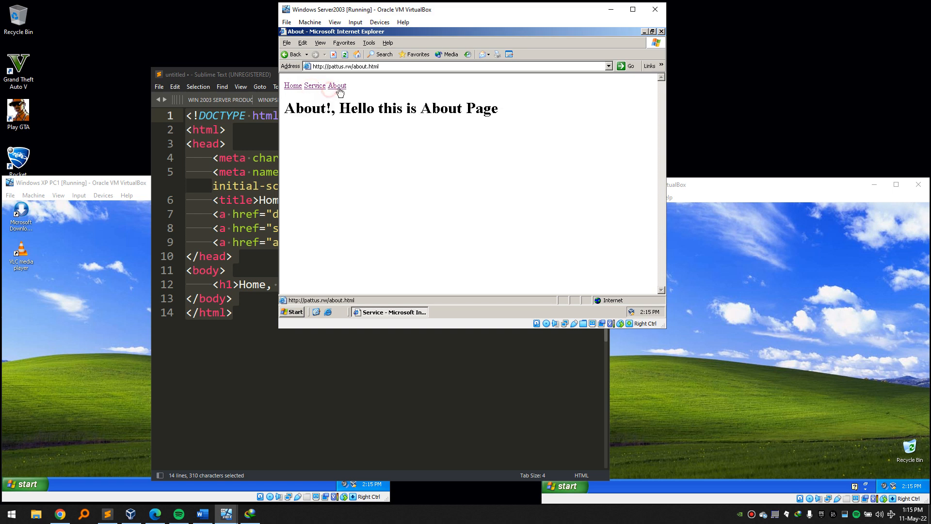
{"action": "left_click", "coordinate": [661, 32]}
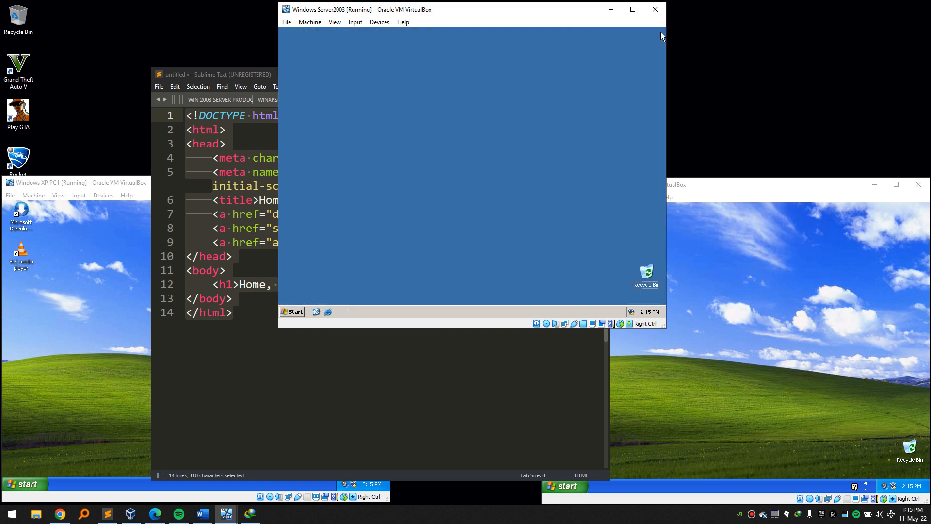
{"action": "left_click", "coordinate": [293, 313]}
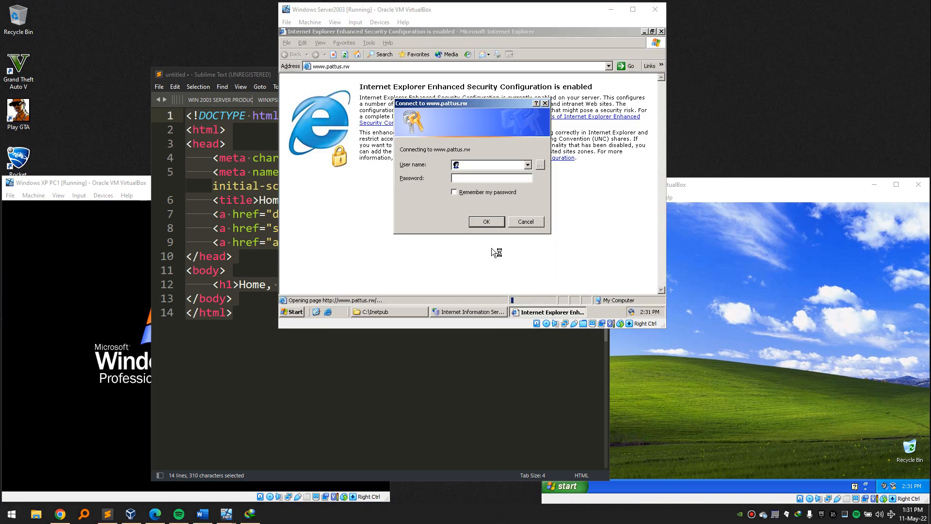
{"action": "left_click", "coordinate": [489, 164]}
{"action": "type", "text": "Ad"}
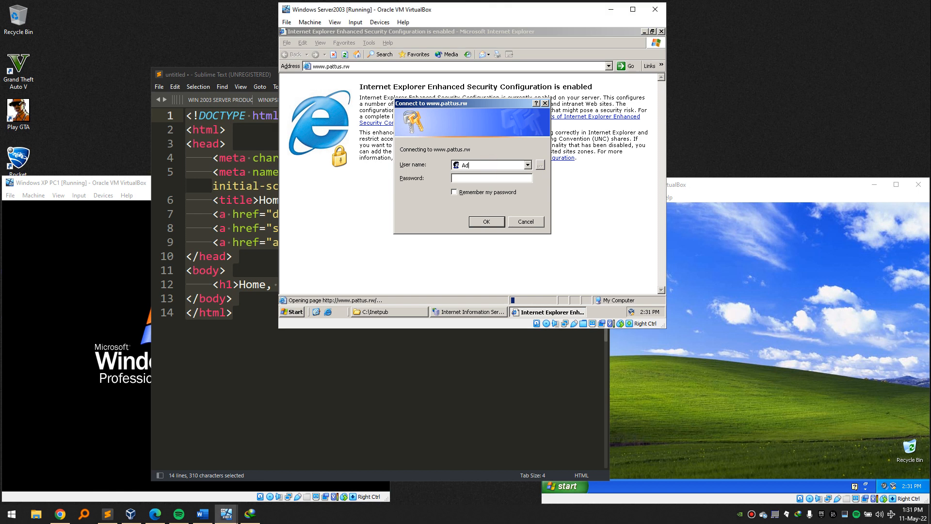
{"action": "type", "text": "ministrator"}
{"action": "key", "text": "Tab"}
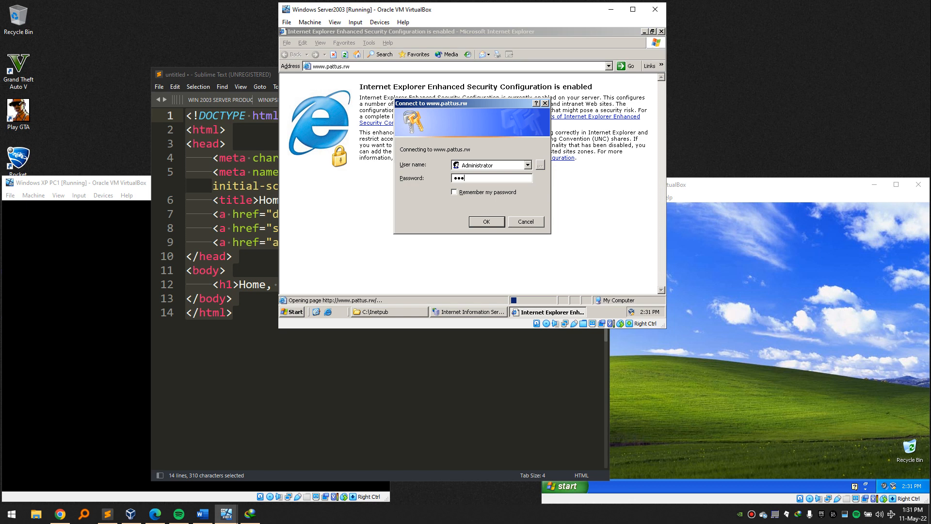
{"action": "key", "text": "Return"}
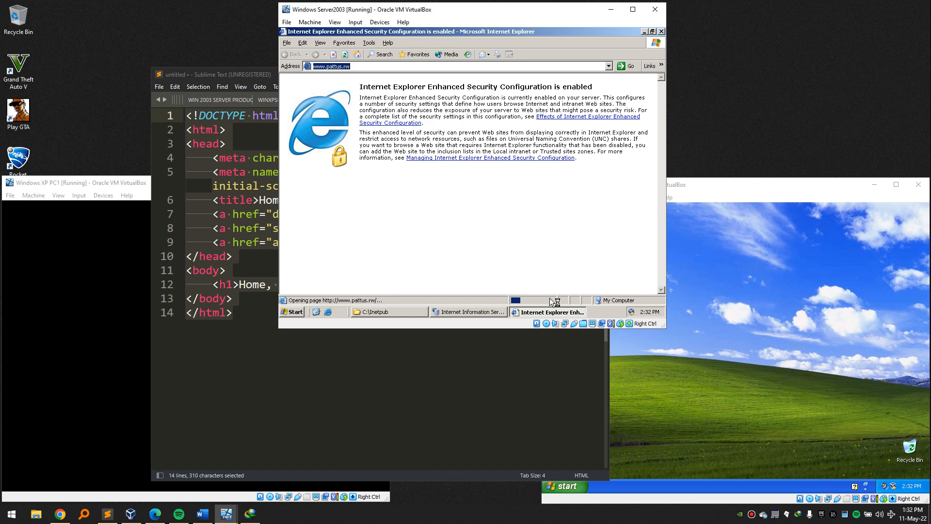
{"action": "left_click", "coordinate": [525, 257]}
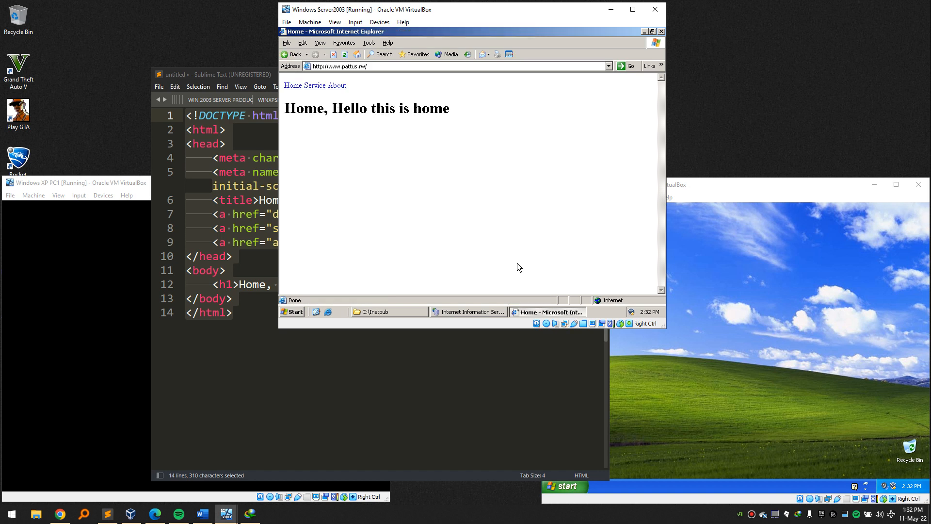
Visit the Service and About pages, then return to the Home page.
{"action": "left_click", "coordinate": [309, 84]}
{"action": "left_click", "coordinate": [337, 86]}
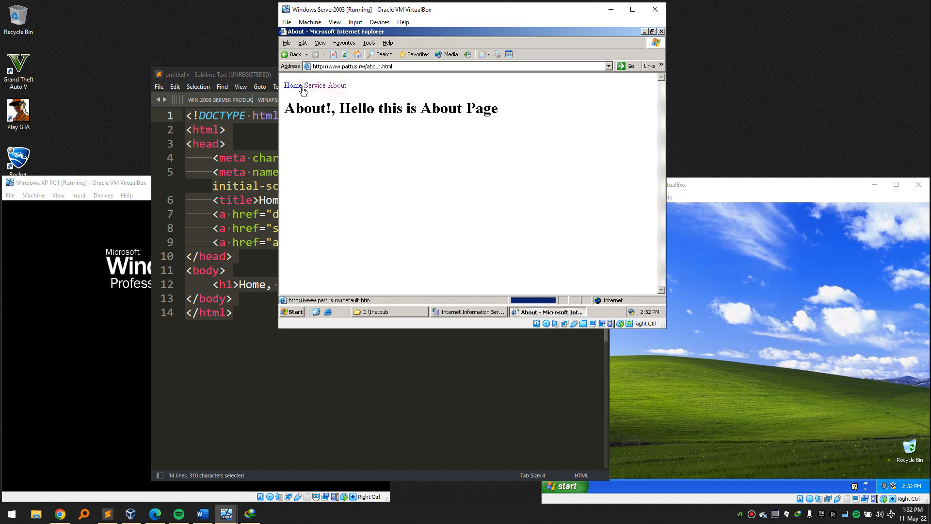
{"action": "left_click", "coordinate": [293, 85]}
{"action": "left_click", "coordinate": [366, 146]}
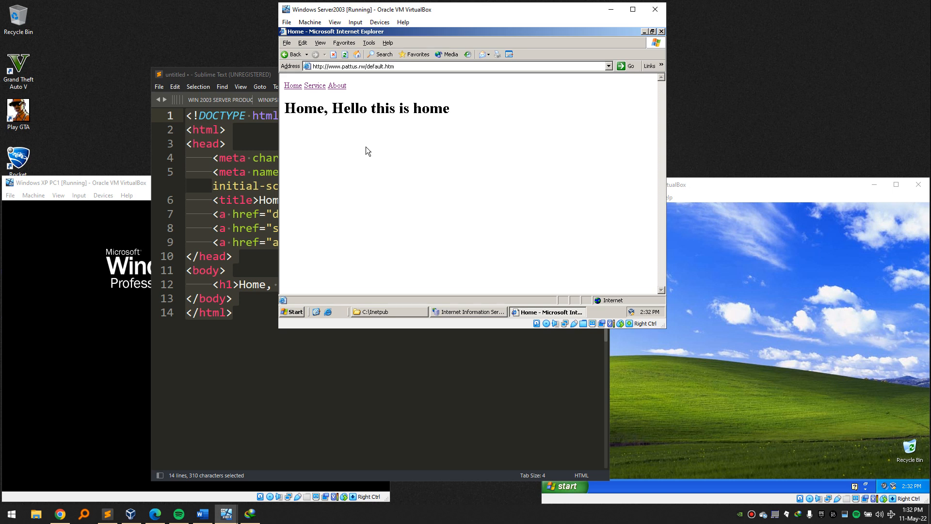
Bring the XP PC1 and XP PC2 virtual machine windows forward in turn.
{"action": "left_click", "coordinate": [734, 257]}
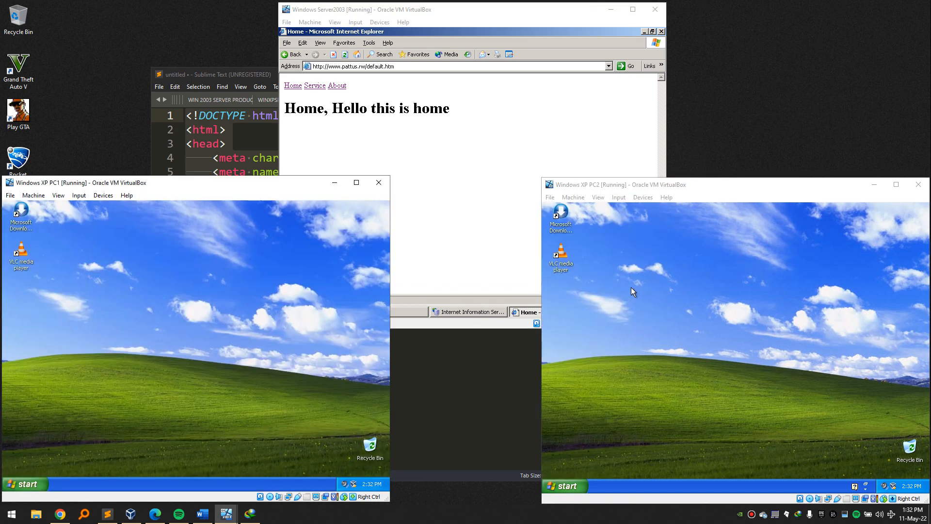
{"action": "left_click", "coordinate": [583, 292]}
{"action": "left_click", "coordinate": [284, 343]}
{"action": "left_click", "coordinate": [435, 240]}
{"action": "left_click", "coordinate": [245, 338]}
{"action": "left_click", "coordinate": [695, 337]}
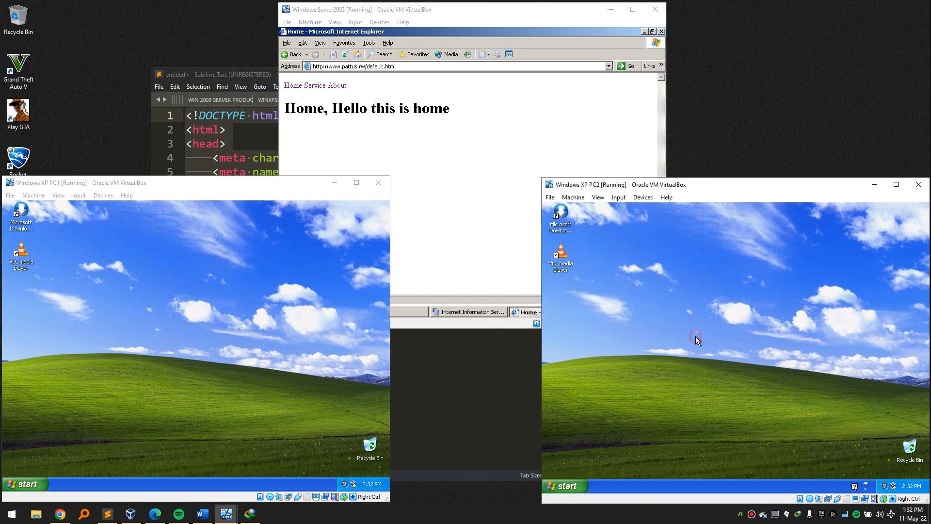
{"action": "left_click", "coordinate": [564, 521]}
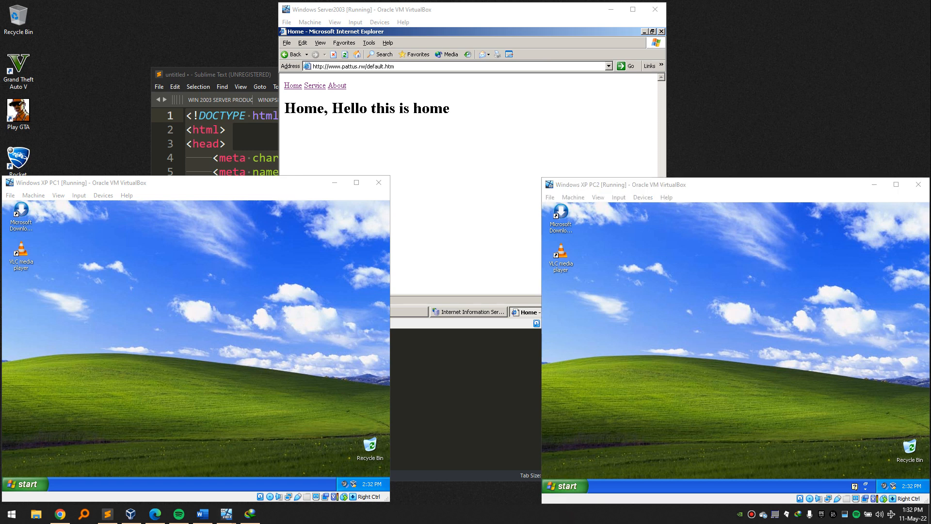